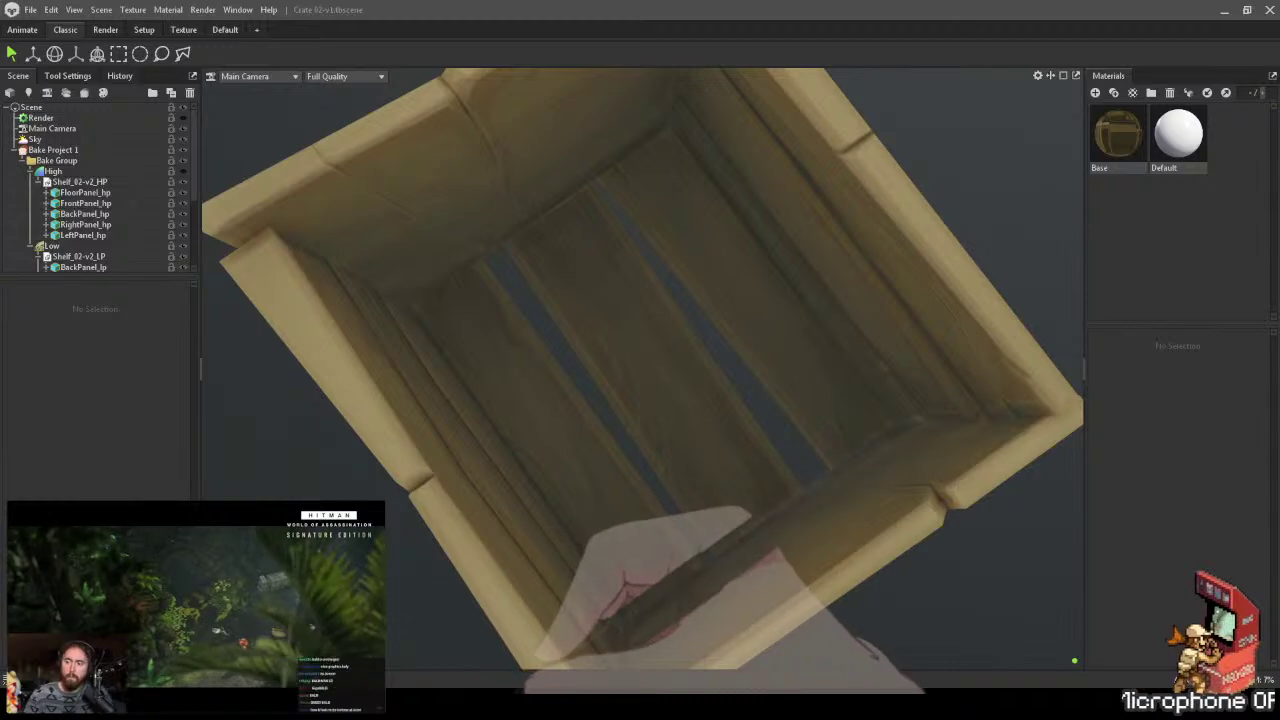
- Switch to Photoshop and make the Dark layer's mask active for painting with the Brush tool
key("alt+Tab")
left_click_drag(614, 466, 606, 296)
key("r")
mouse_move(600, 343)
left_mouse_down()
mouse_move(669, 354)
mouse_move(551, 347)
mouse_move(566, 363)
mouse_move(443, 363)
mouse_move(542, 394)
mouse_move(923, 371)
mouse_move(1050, 331)
mouse_move(374, 398)
mouse_move(254, 378)
mouse_move(354, 363)
left_mouse_up()
left_click(1153, 237)
key("b")
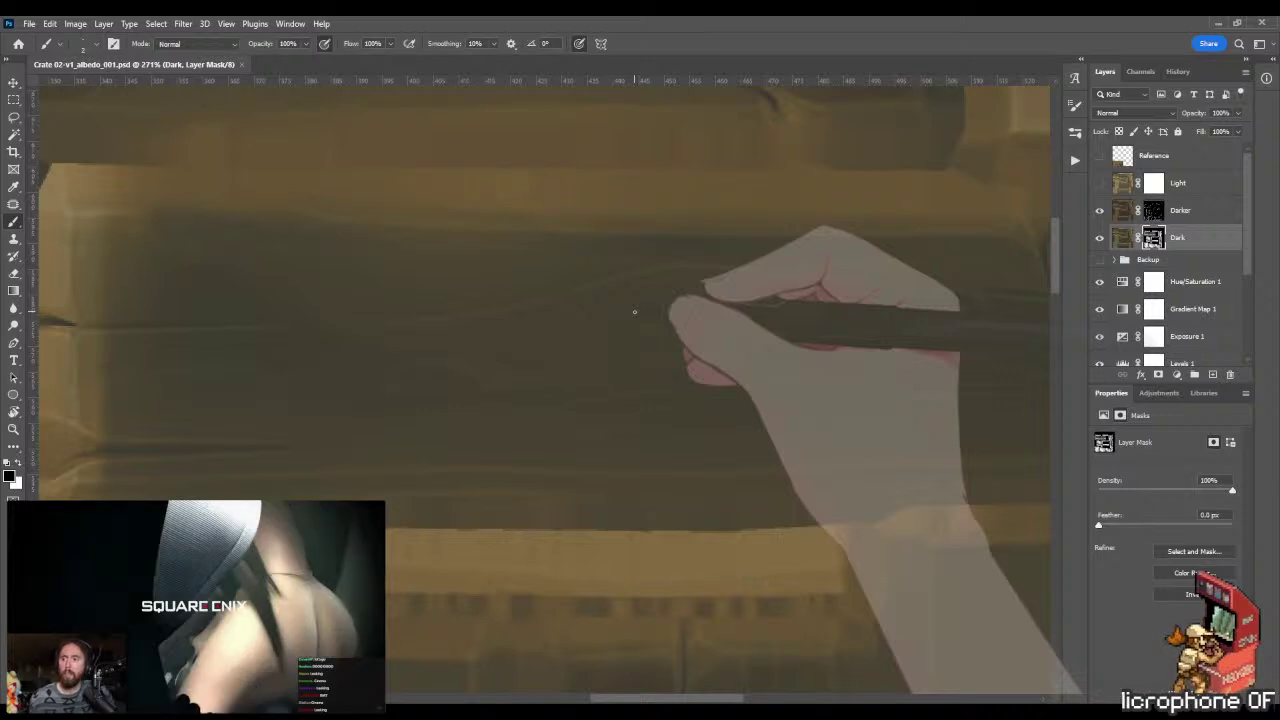
- Paint fine black wood-grain strokes into the Dark layer mask at the left end of the dark plank
key("z")
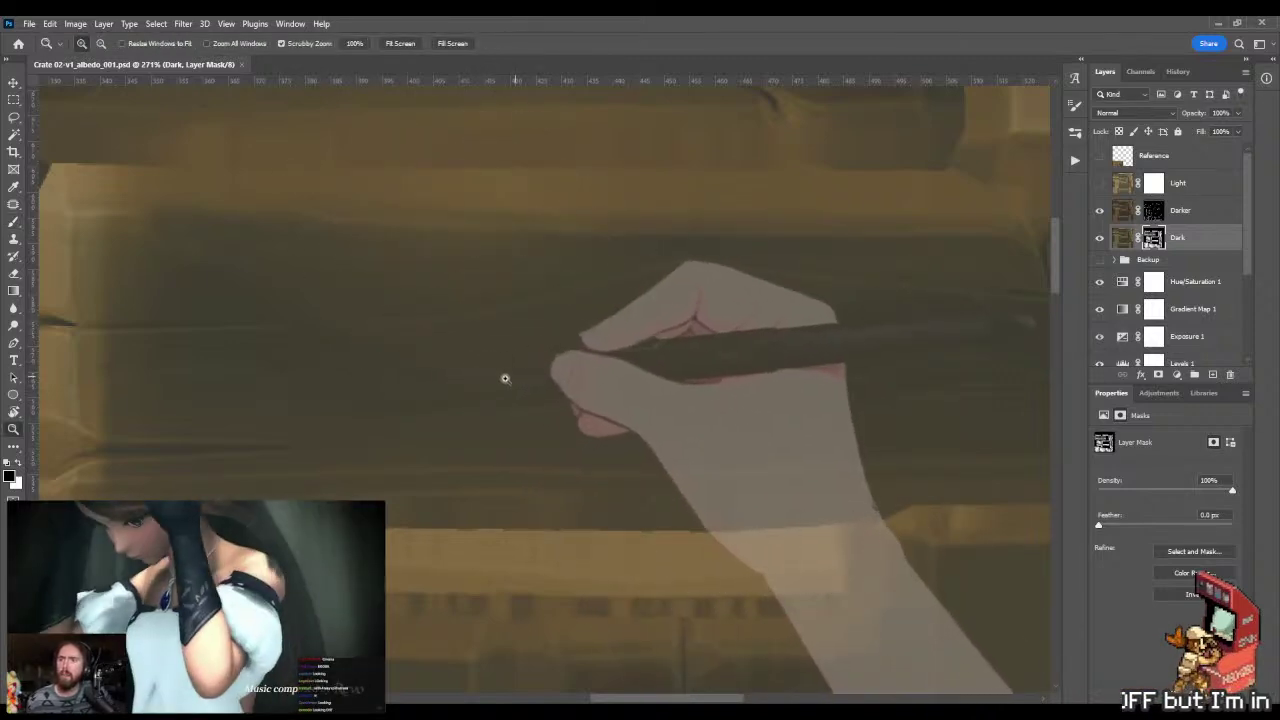
mouse_move(505, 379)
left_mouse_down()
mouse_move(478, 387)
mouse_move(483, 371)
left_mouse_up()
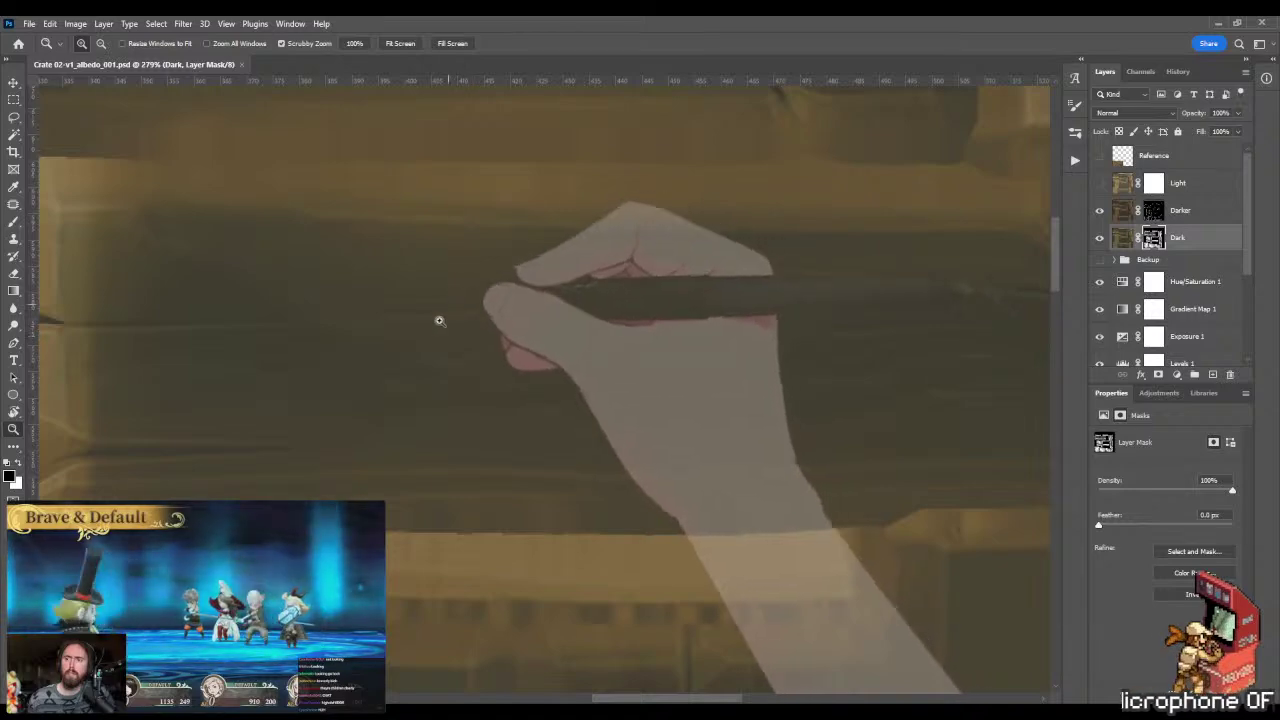
left_click_drag(243, 432, 260, 425)
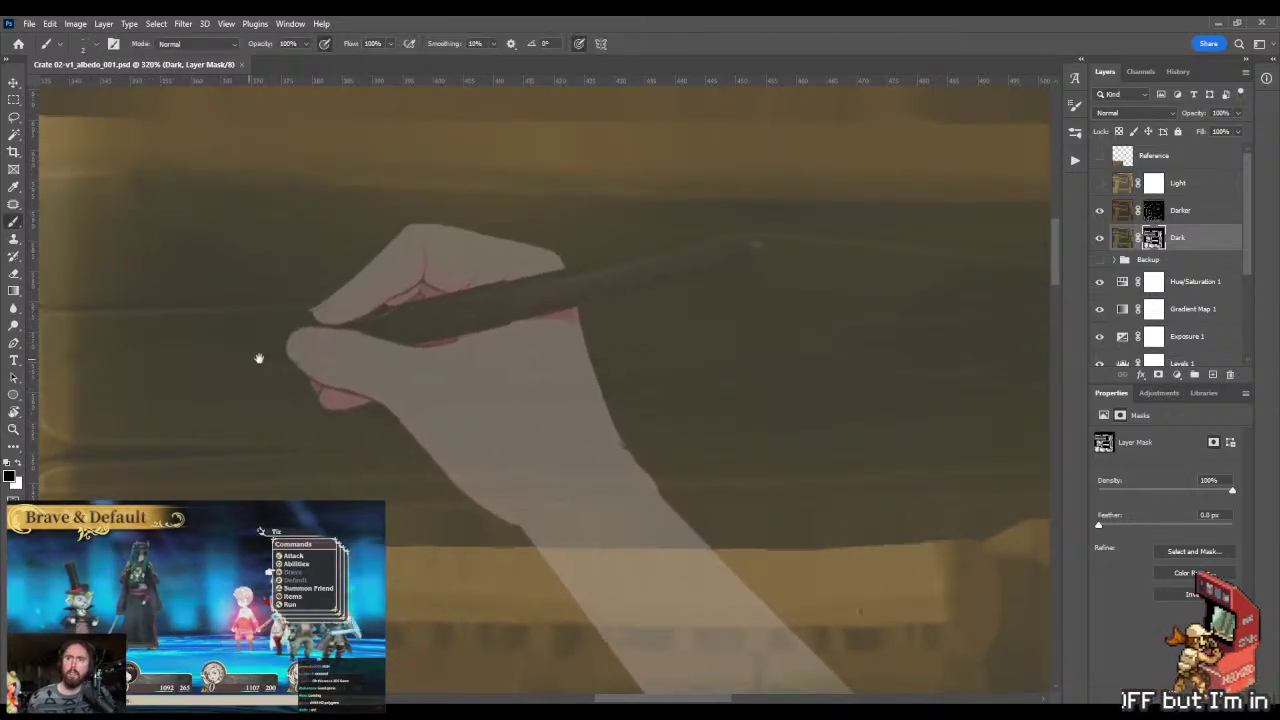
left_click_drag(258, 360, 314, 350)
mouse_move(196, 345)
left_mouse_down()
mouse_move(217, 342)
mouse_move(135, 367)
mouse_move(217, 360)
mouse_move(277, 320)
mouse_move(446, 318)
left_mouse_up()
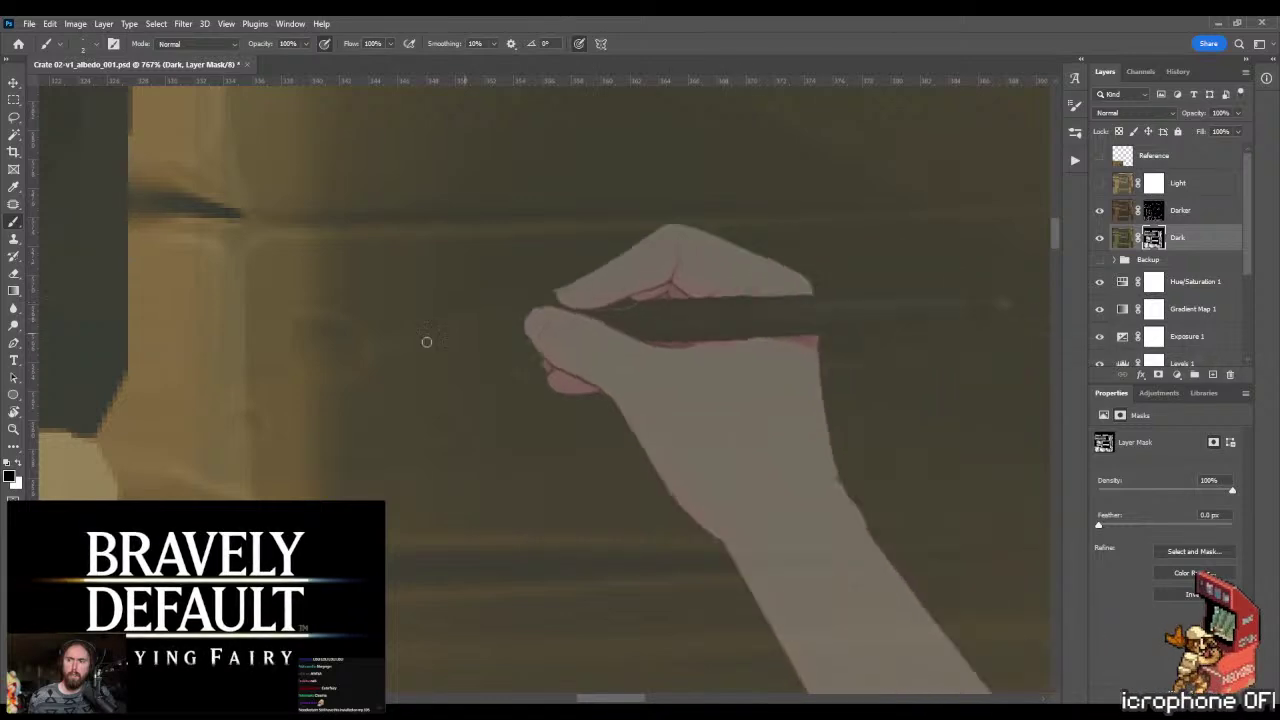
left_click_drag(378, 368, 271, 377)
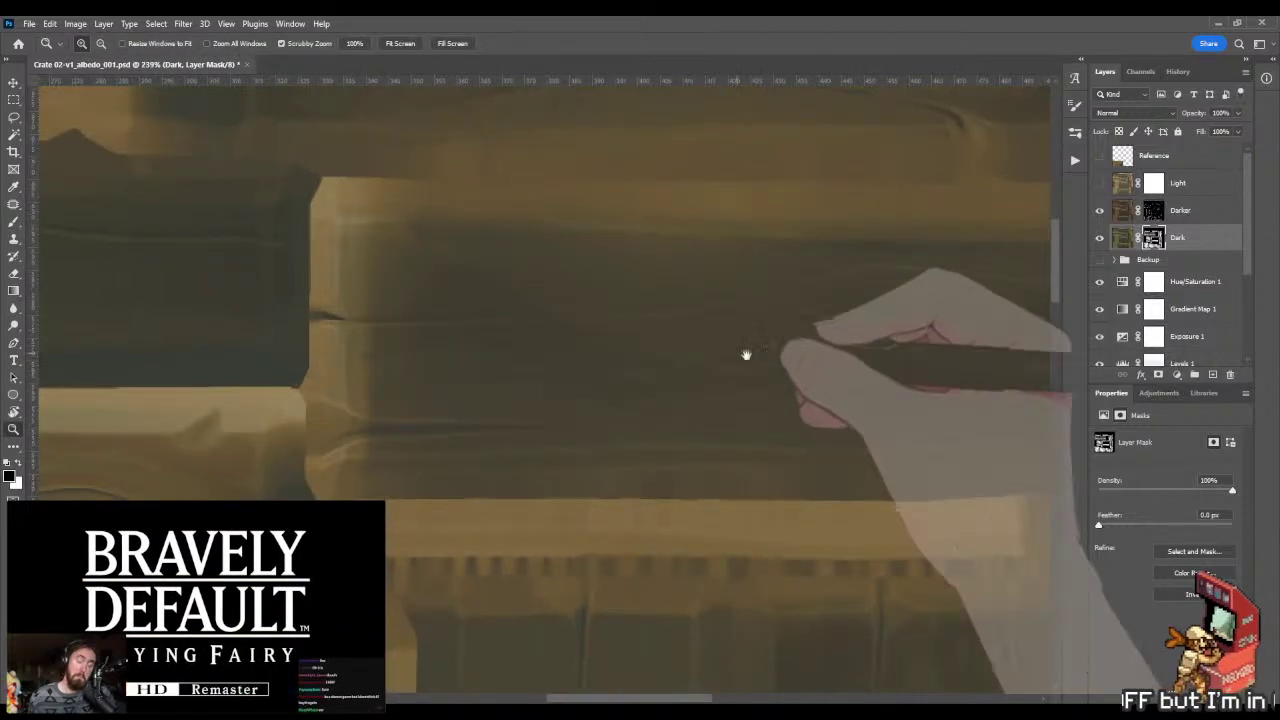
- Extend the thin black grain line on the Dark mask towards the middle of the plank
left_click_drag(746, 354, 530, 343)
scroll(391, 323, "up", 5)
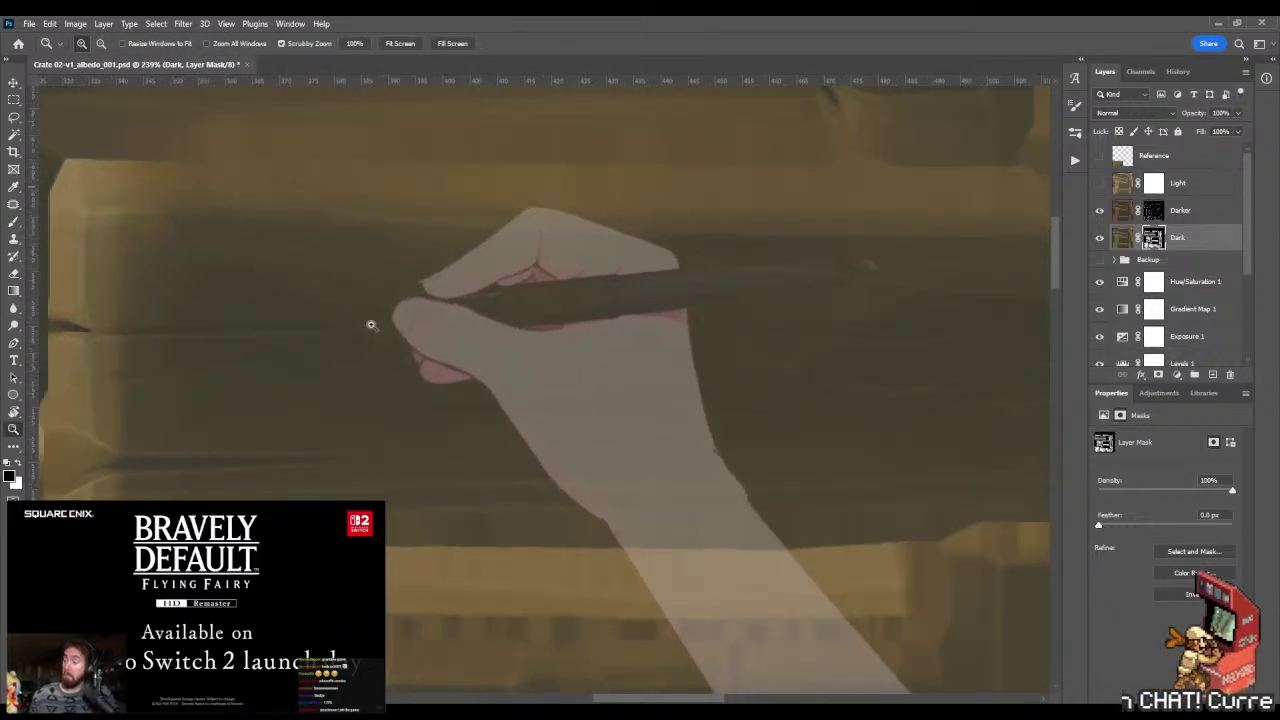
key("b")
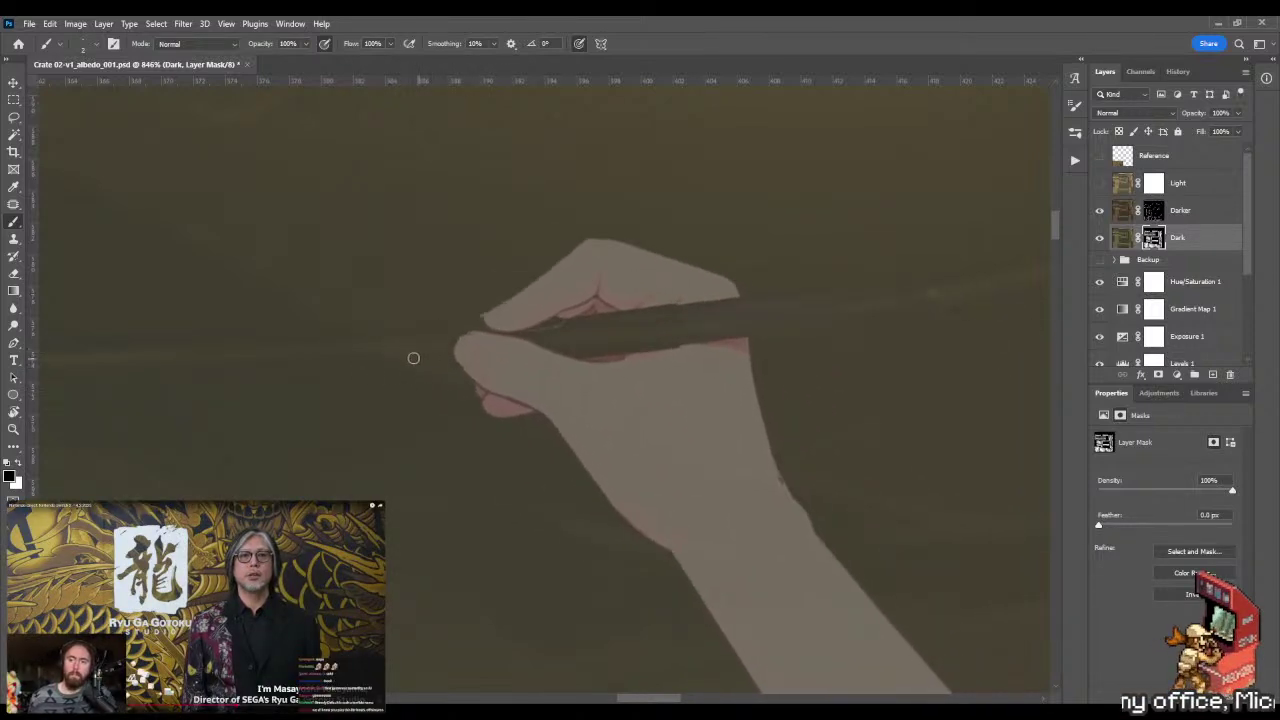
key("z")
left_click_drag(504, 390, 335, 377)
left_click_drag(535, 368, 394, 351)
left_click_drag(524, 369, 597, 371)
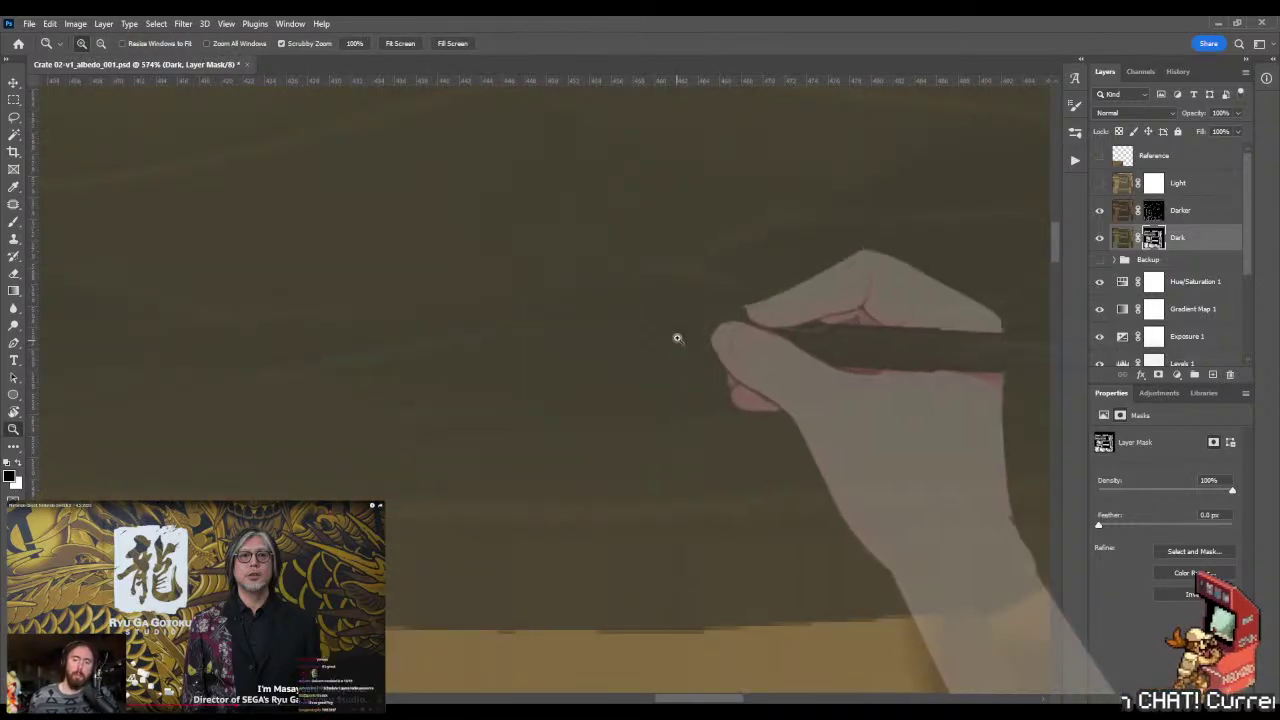
- Turn the canvas roughly upside down and brush faint black grain lines into the Dark mask along the plank
key("r")
mouse_move(680, 345)
left_mouse_down()
mouse_move(389, 528)
mouse_move(303, 466)
mouse_move(297, 434)
left_mouse_up()
key("b")
key("z")
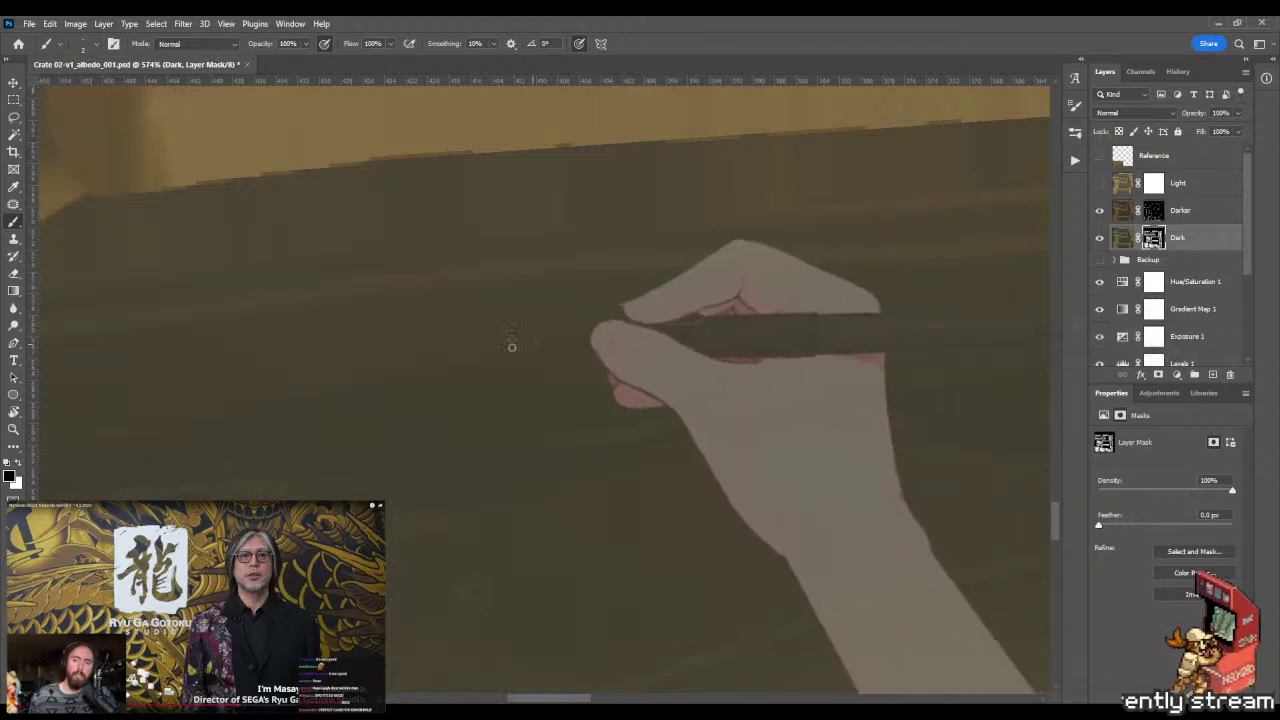
mouse_move(562, 352)
left_mouse_down()
mouse_move(600, 351)
mouse_move(403, 369)
mouse_move(557, 363)
left_mouse_up()
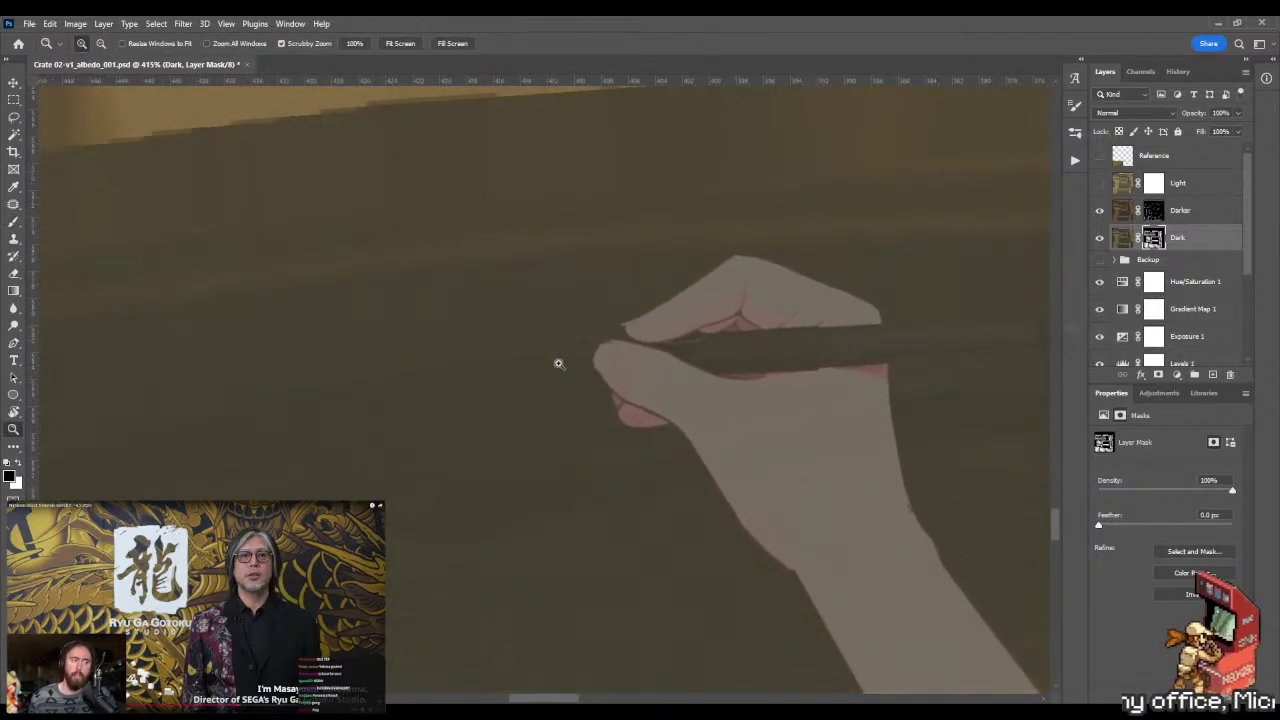
key("b")
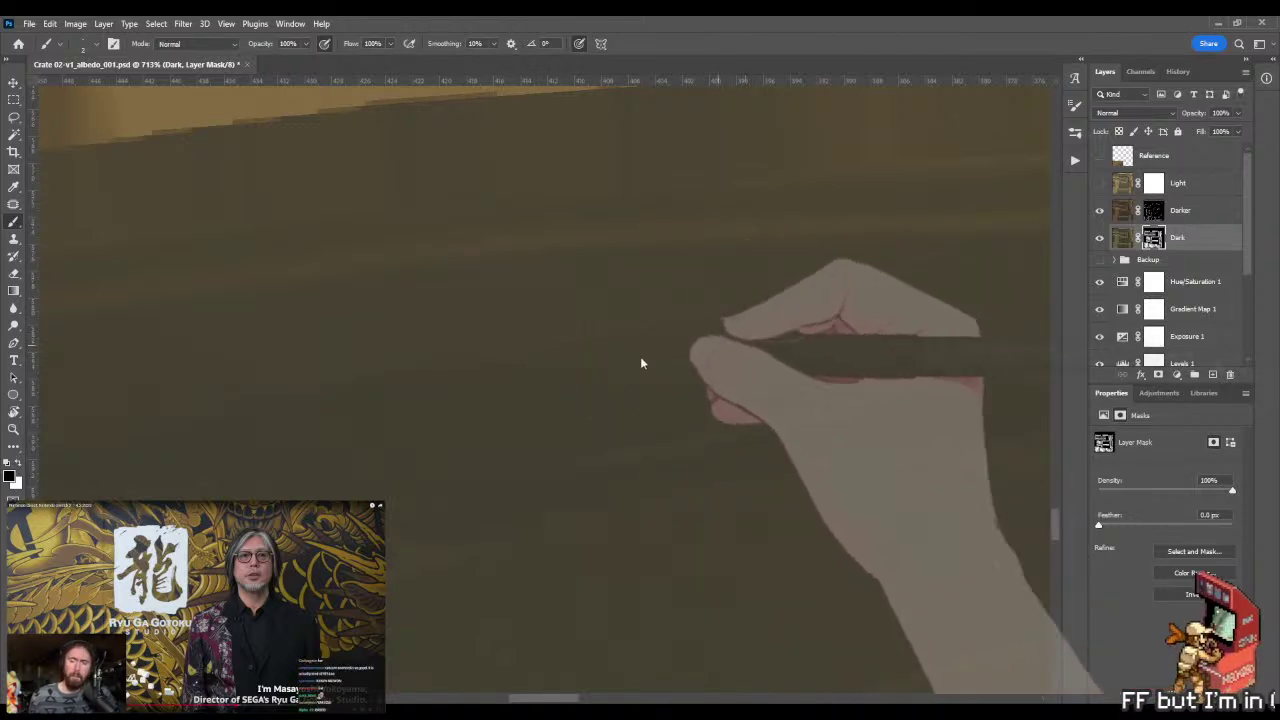
key("z")
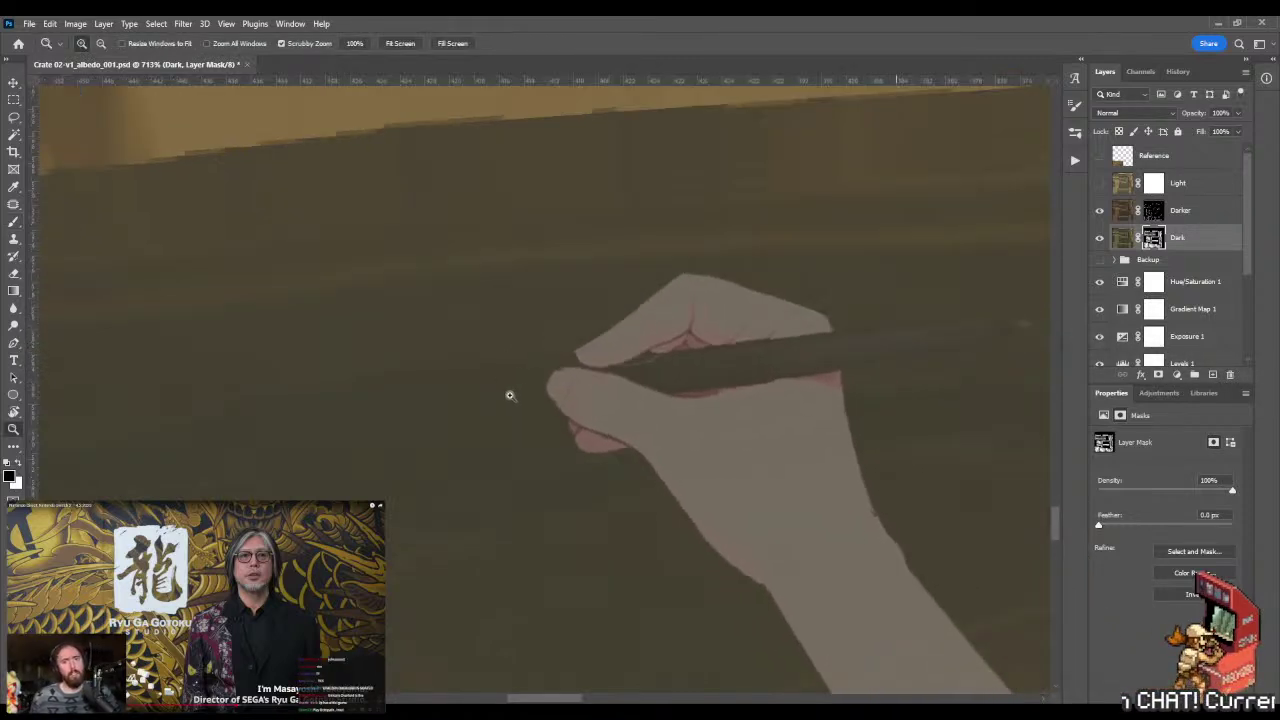
mouse_move(508, 394)
left_mouse_down()
mouse_move(466, 397)
mouse_move(489, 431)
mouse_move(508, 430)
left_mouse_up()
left_click_drag(606, 406, 476, 386)
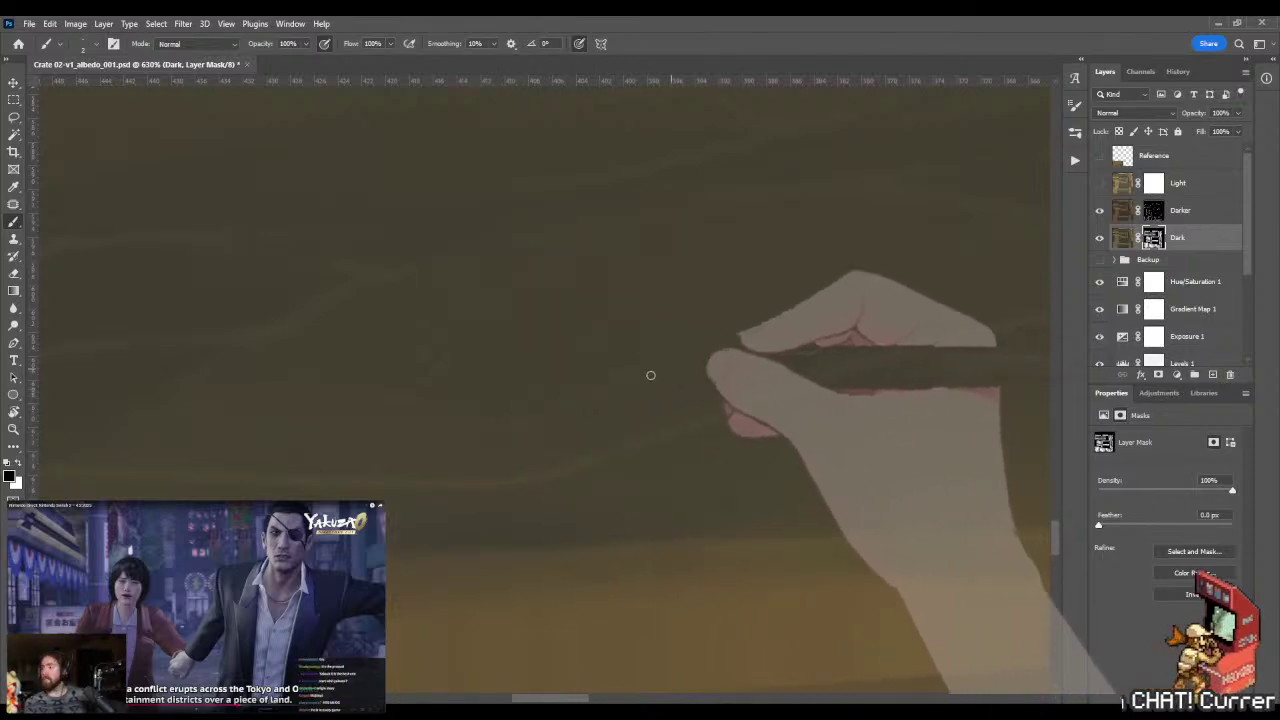
- Refine the long curved grain line in the plank's centre with small black strokes on the Dark mask
key("z")
left_click_drag(730, 365, 789, 383)
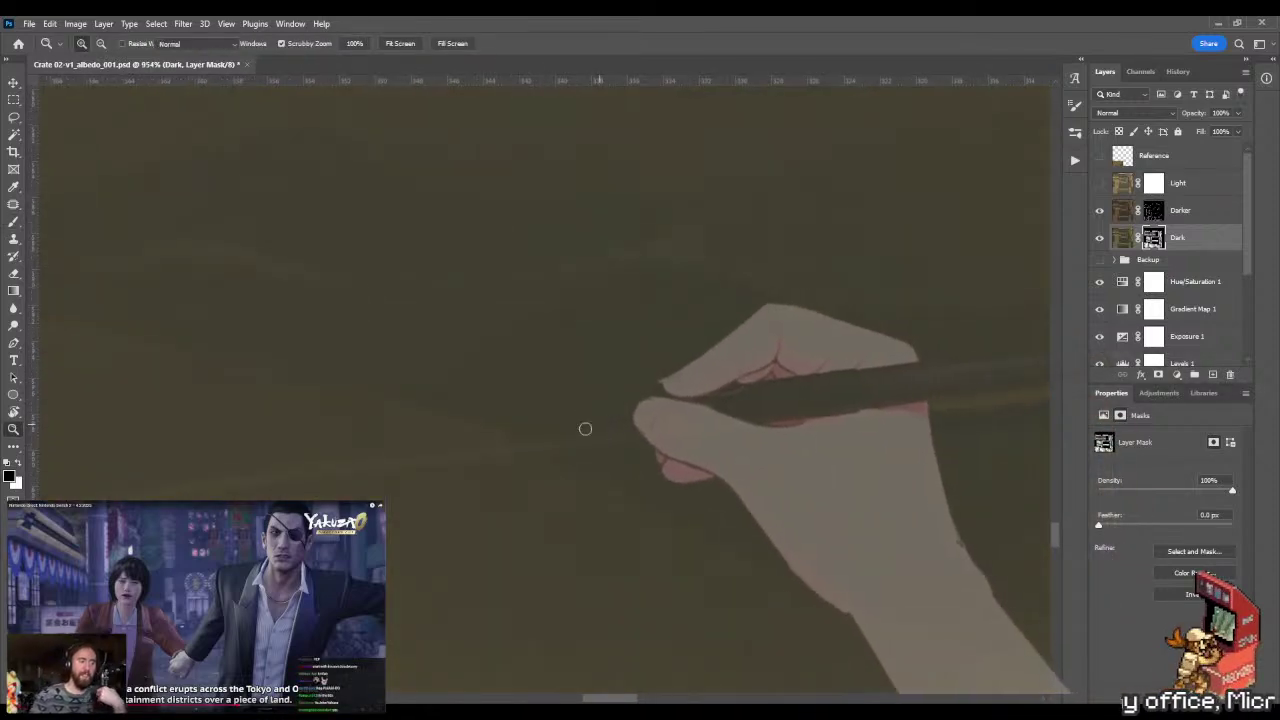
key("b")
scroll(534, 443, "up", 2)
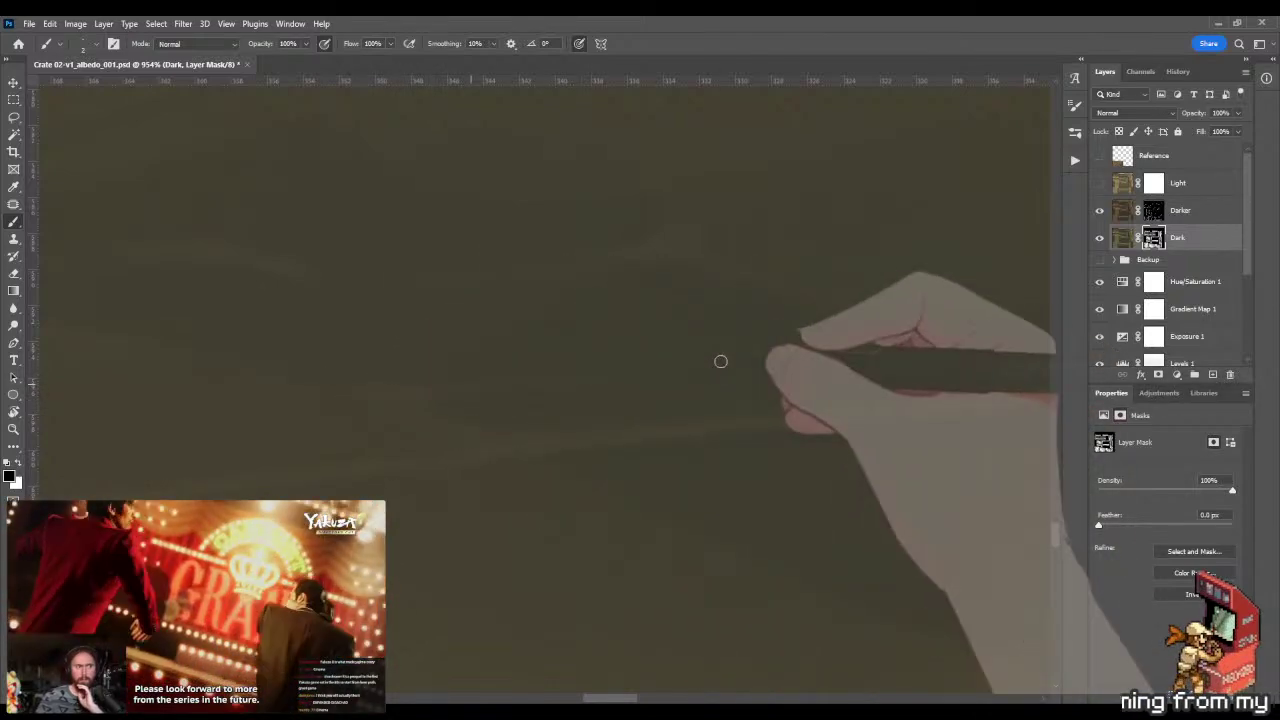
- Lasso a narrow crescent in the middle of the plank, shade it with a white gradient on the Dark mask, and deselect
key("z")
mouse_move(700, 365)
left_mouse_down()
mouse_move(591, 374)
mouse_move(582, 435)
mouse_move(677, 437)
mouse_move(677, 424)
mouse_move(780, 380)
left_mouse_up()
key("r")
left_click_drag(600, 470, 543, 443)
key("z")
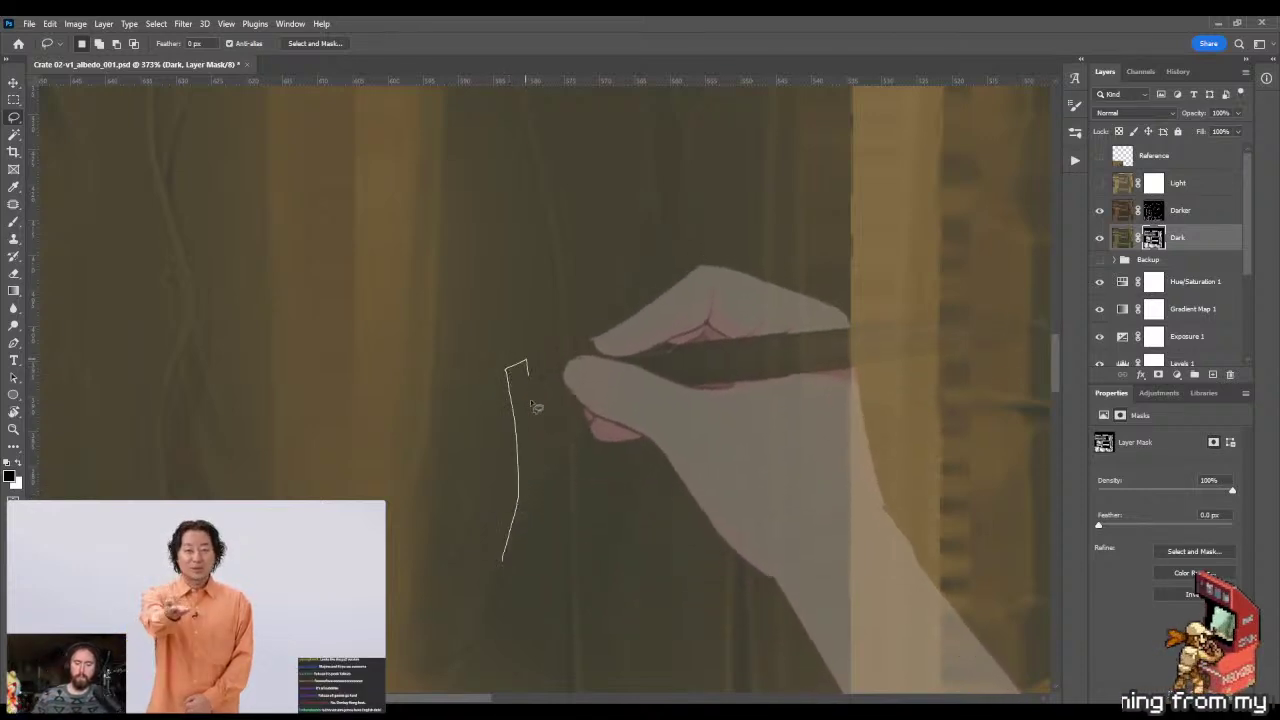
key("ctrl+d")
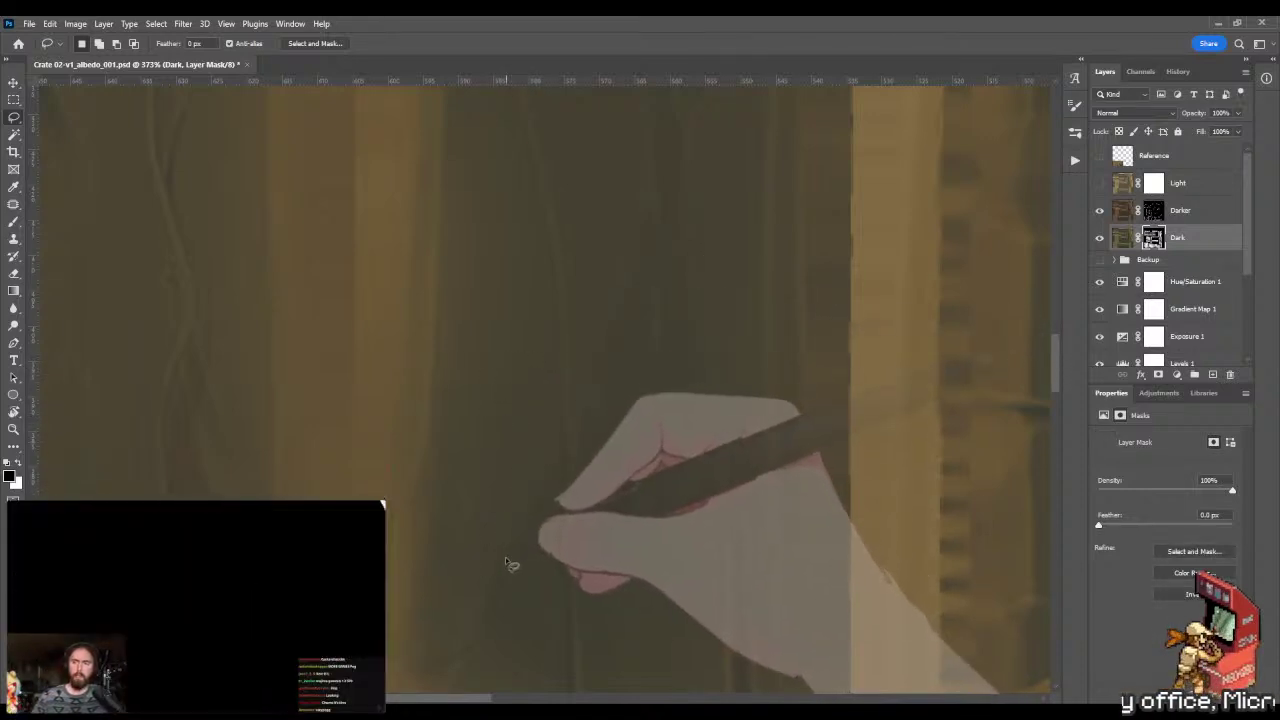
left_click_drag(509, 359, 527, 362)
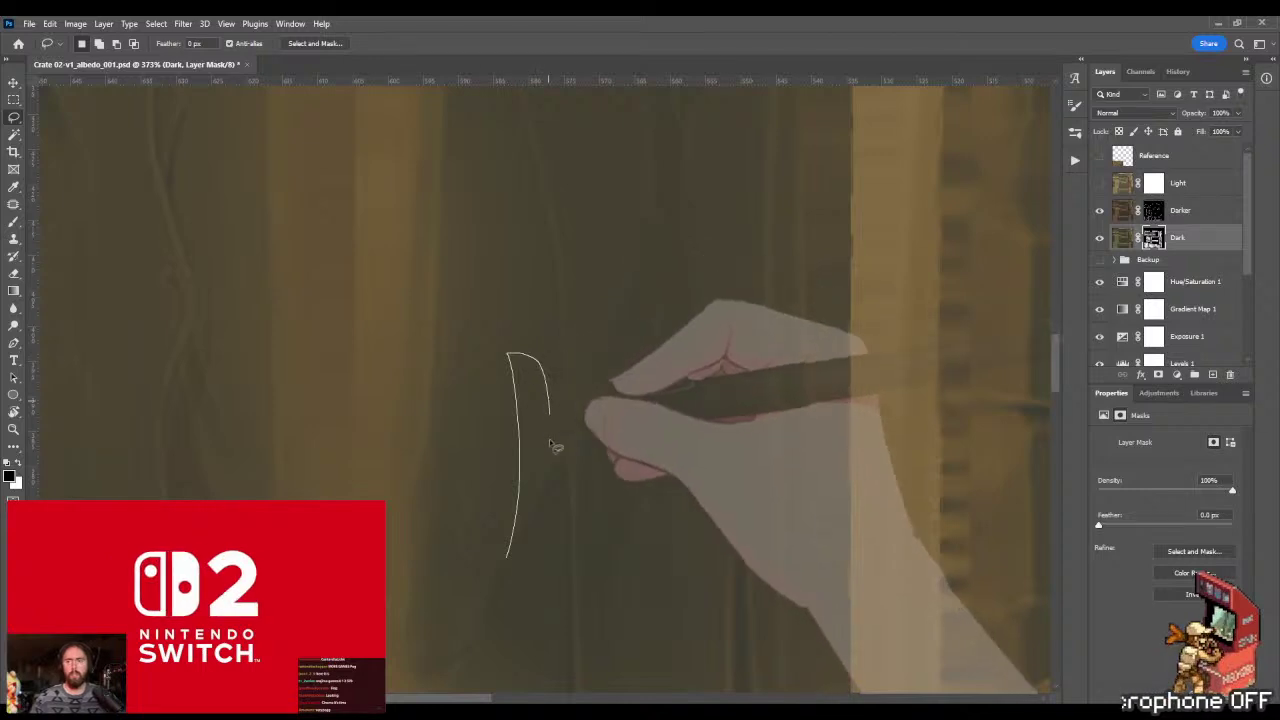
left_click_drag(550, 479, 545, 502)
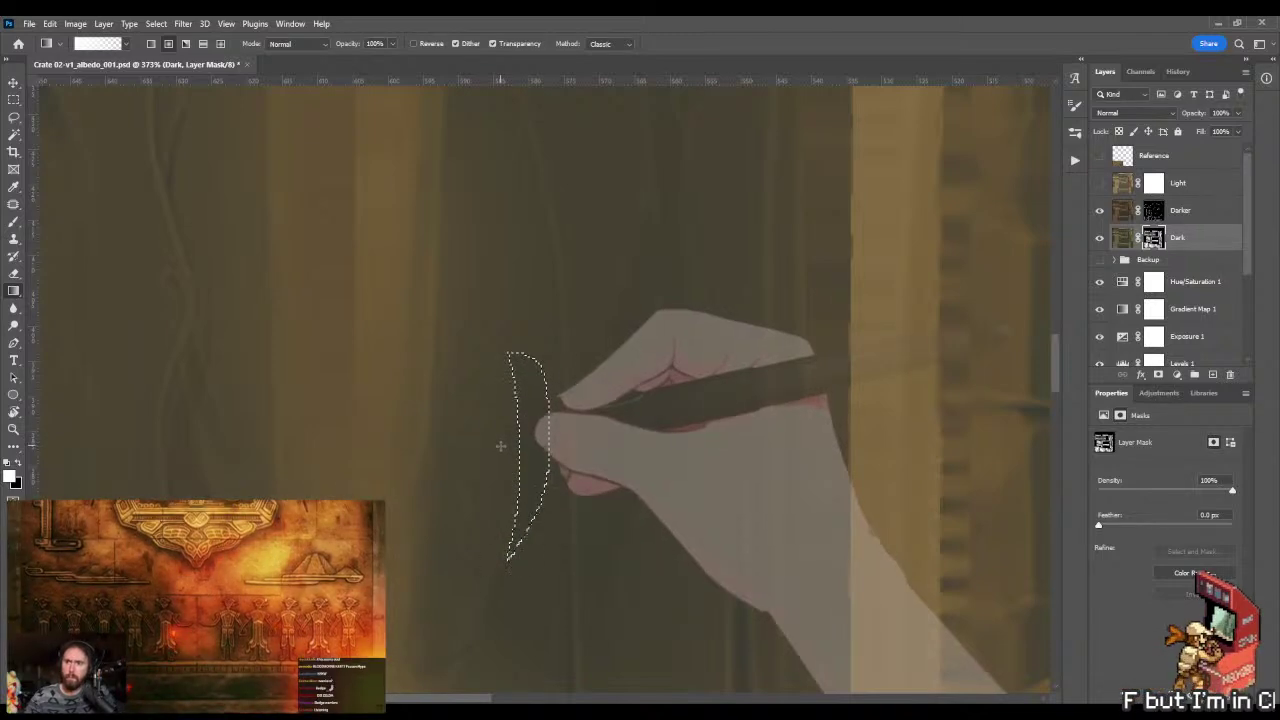
key("ctrl+d")
- Brush grain strokes into the Dark mask around the shaded crescent, using white and black to blend it into the plank
key("m")
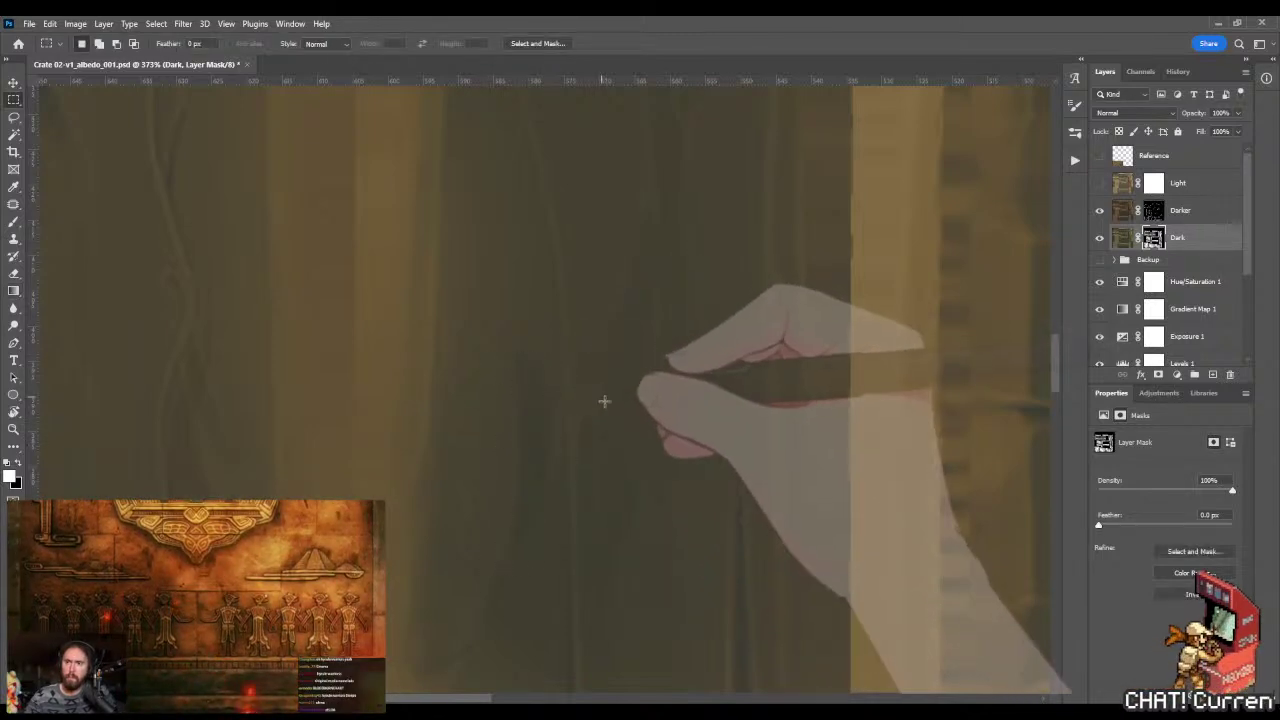
left_click_drag(596, 474, 548, 273)
key("z")
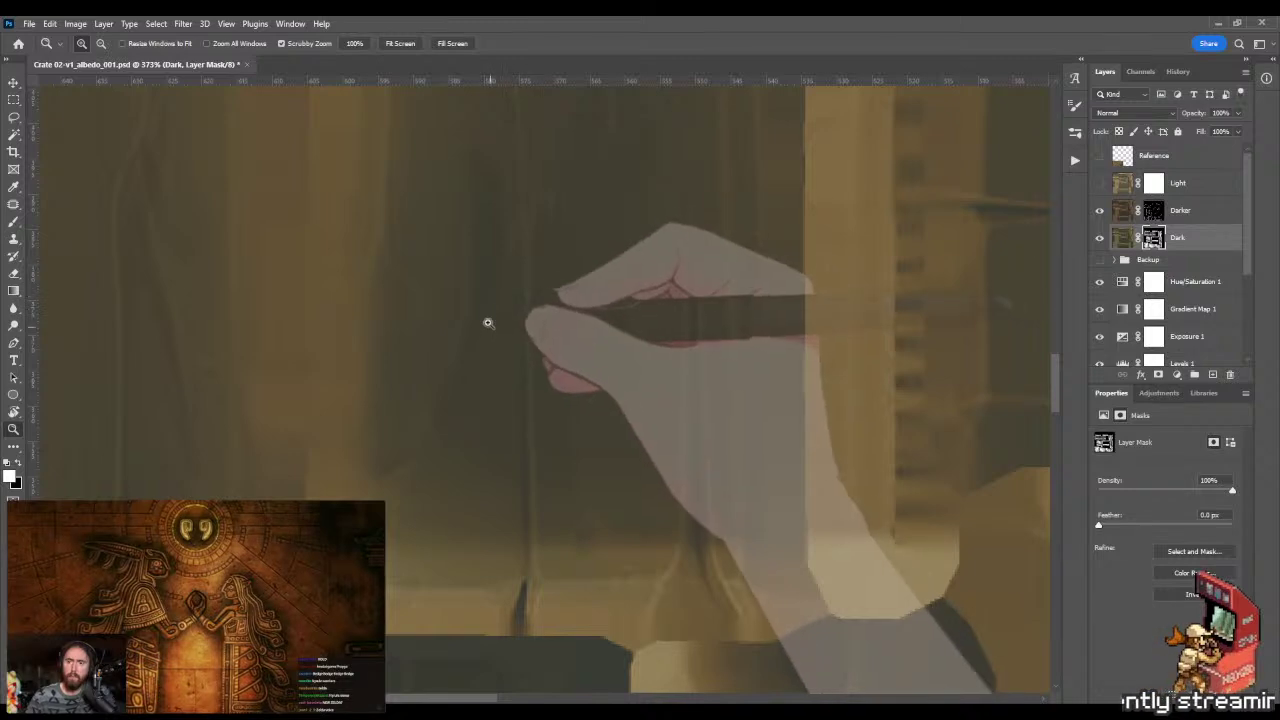
left_click_drag(488, 322, 534, 317)
key("b")
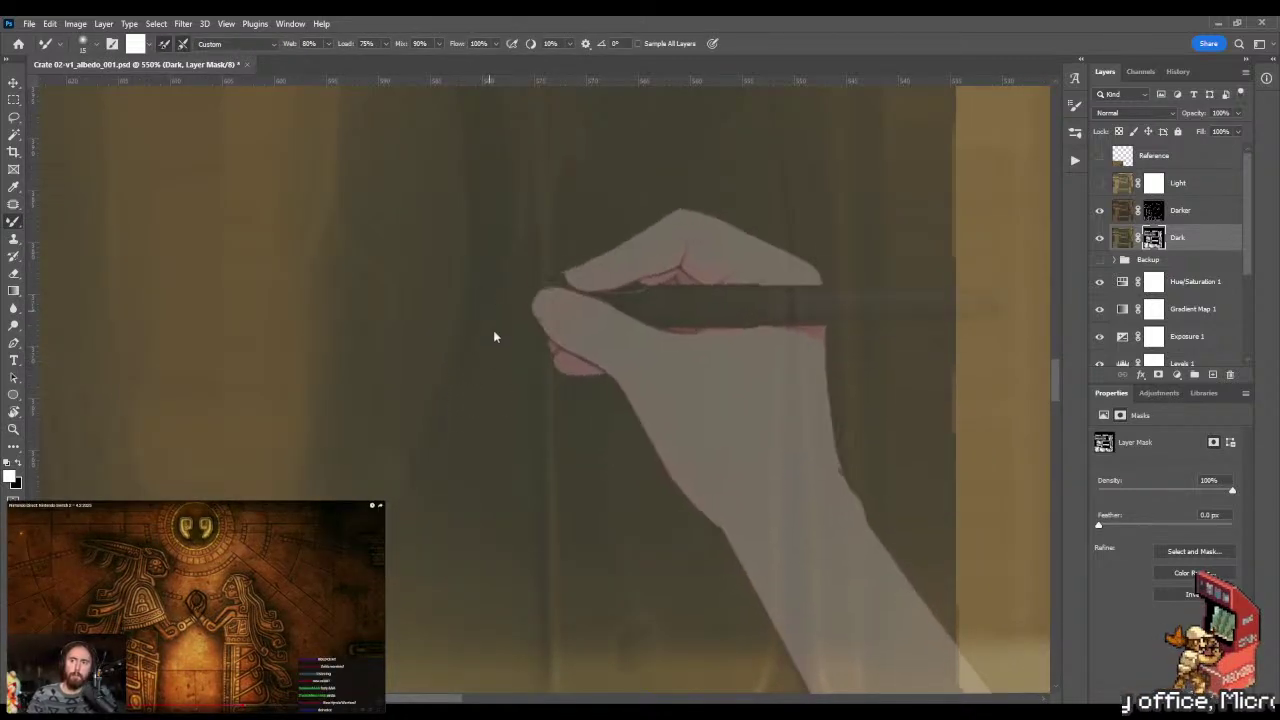
key("z")
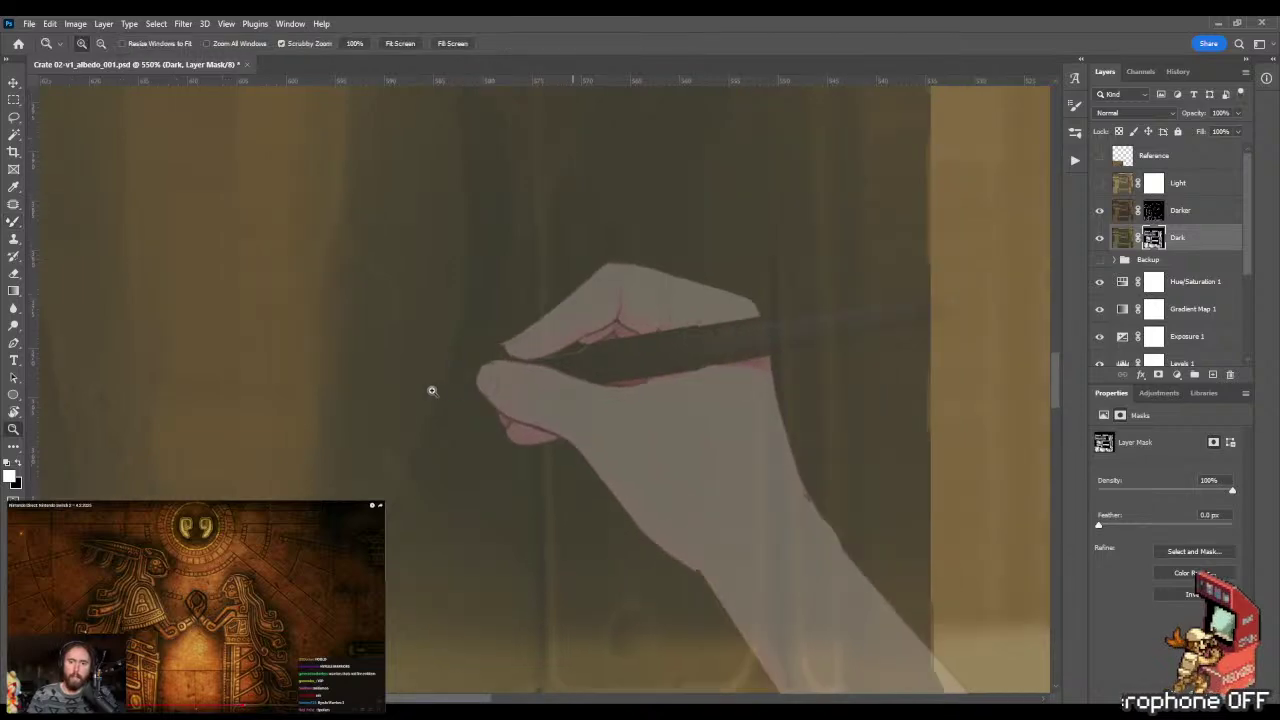
mouse_move(429, 389)
left_mouse_down()
mouse_move(363, 397)
mouse_move(443, 394)
left_mouse_up()
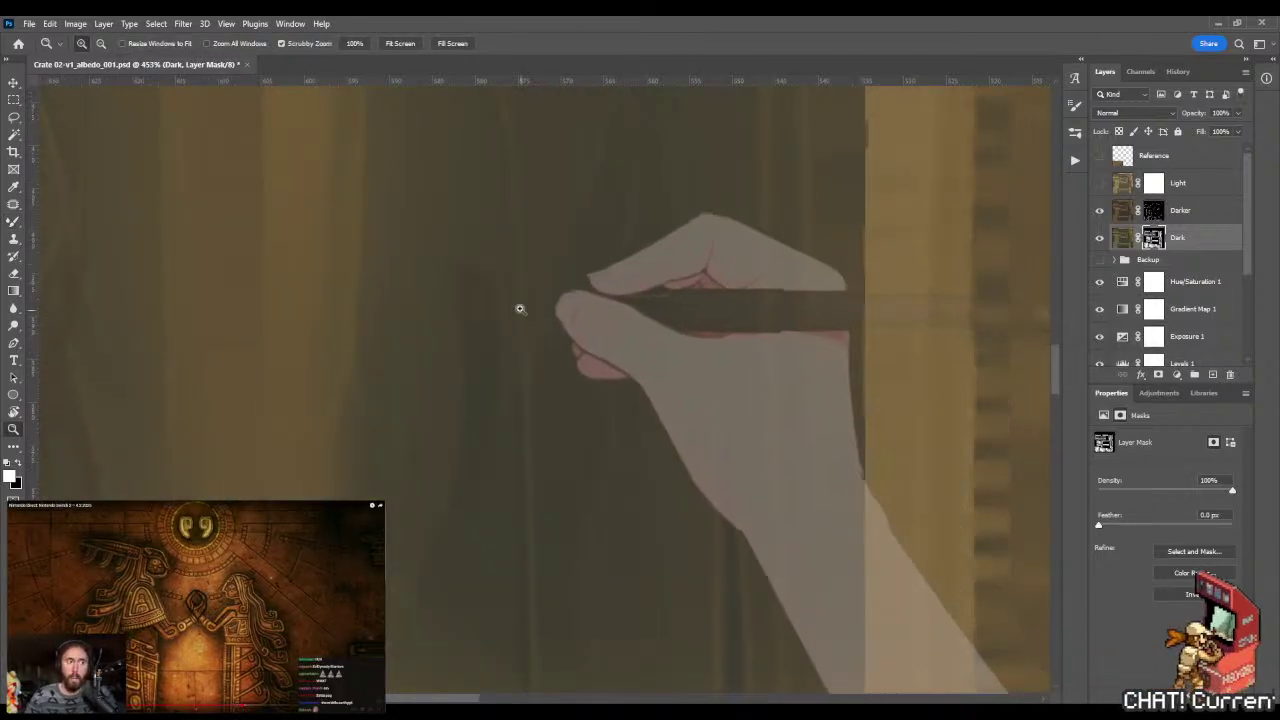
key("r")
mouse_move(520, 306)
left_mouse_down()
mouse_move(540, 131)
mouse_move(400, 197)
mouse_move(437, 329)
left_mouse_up()
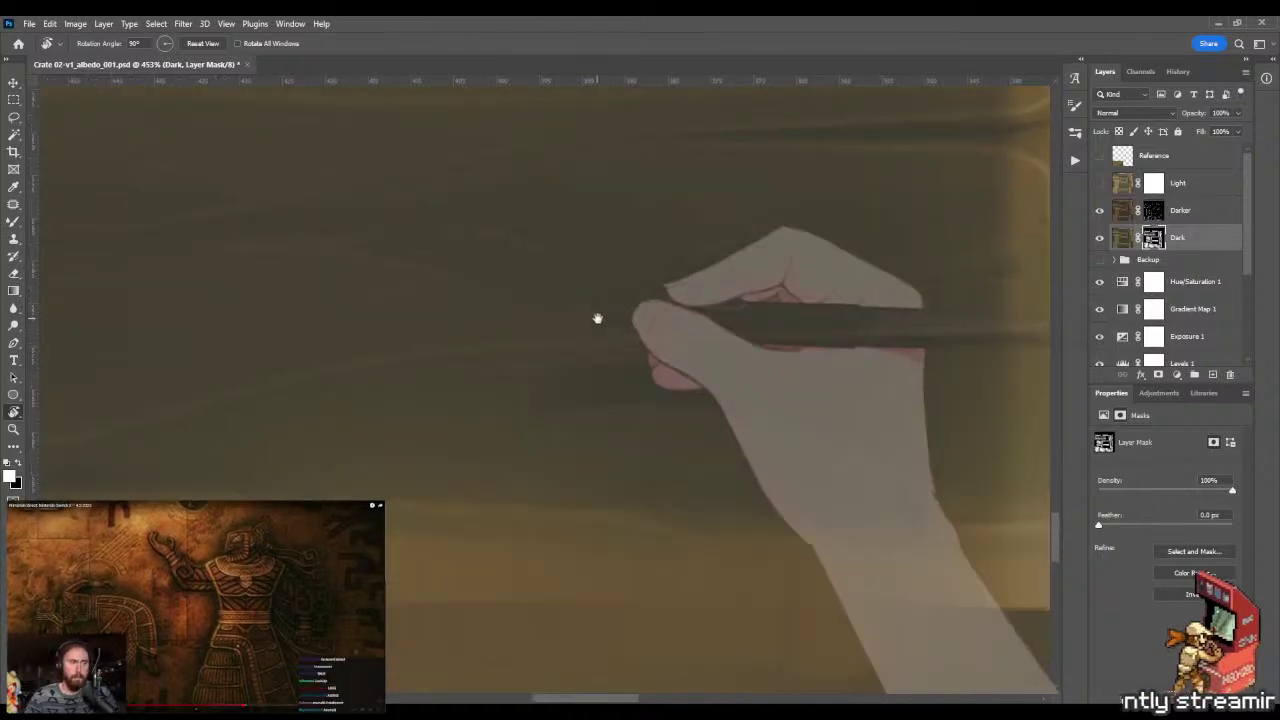
key("b")
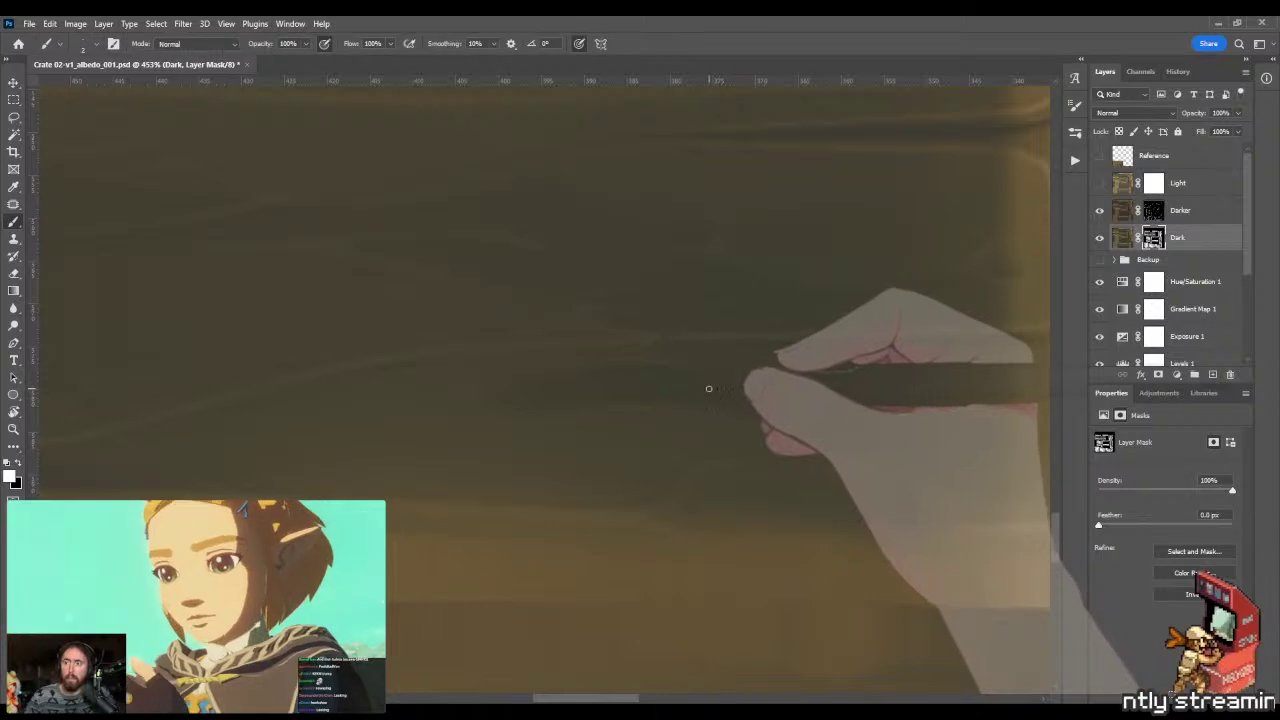
left_click_drag(728, 371, 771, 366)
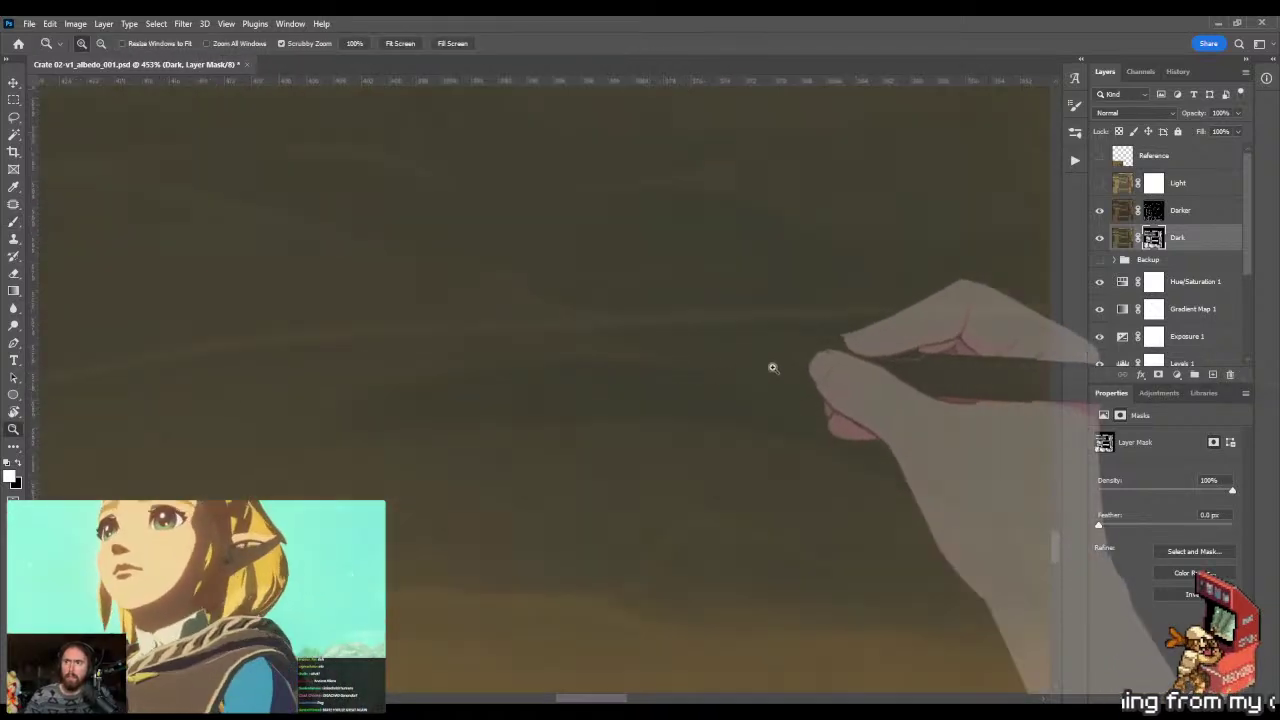
key("b")
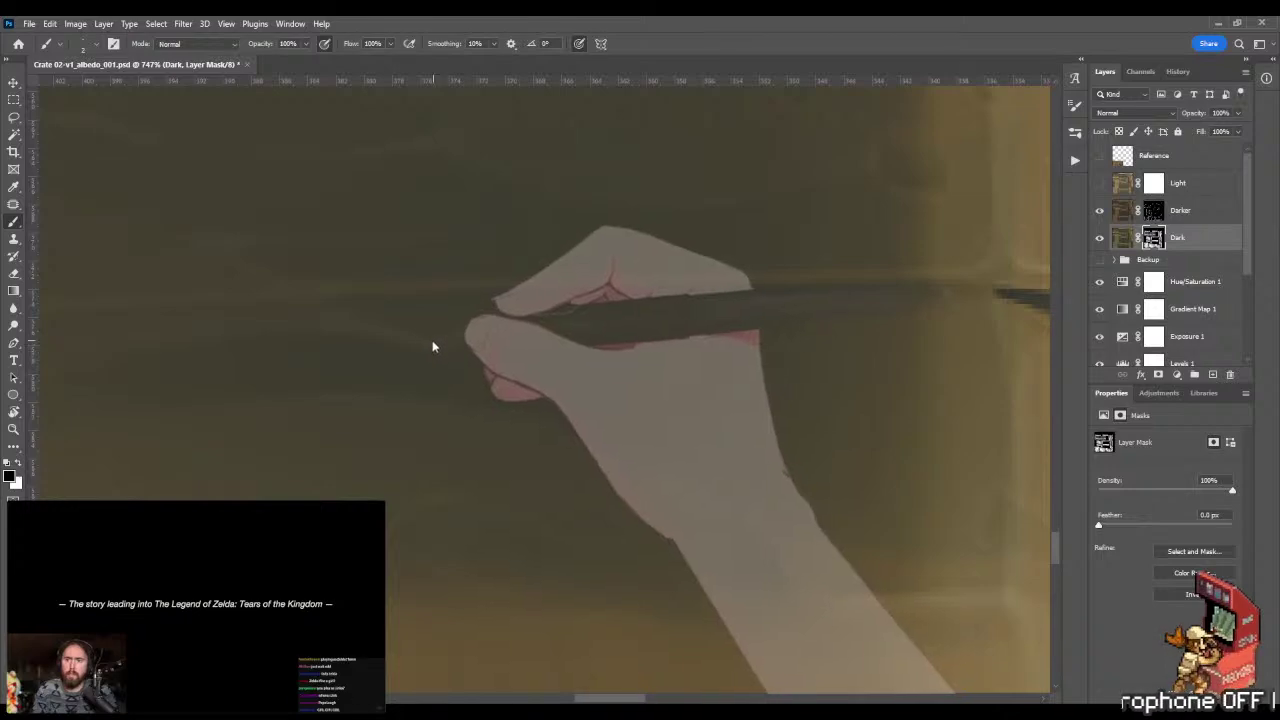
- Review the whole plank texture, switch to Marmoset Toolbag, and inspect the crate's interior floor planks up close
key("ctrl+space")
left_click_drag(498, 338, 300, 368)
key("space")
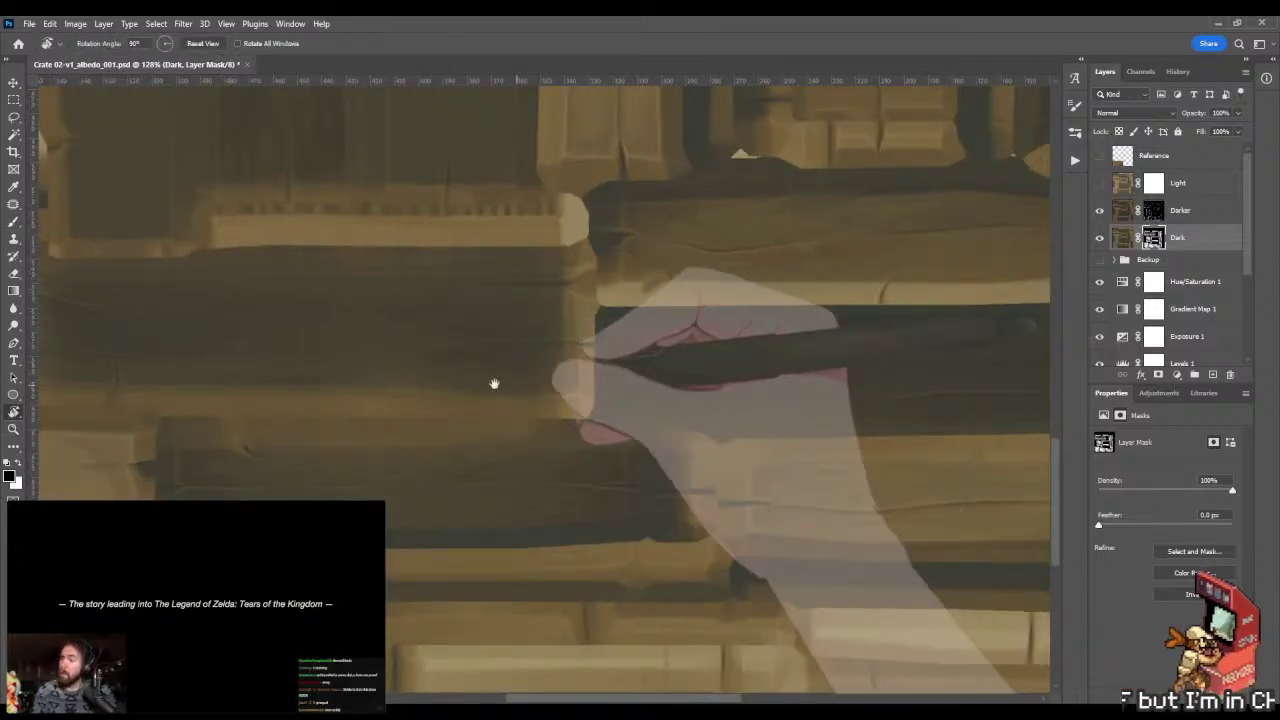
left_click_drag(498, 384, 680, 403)
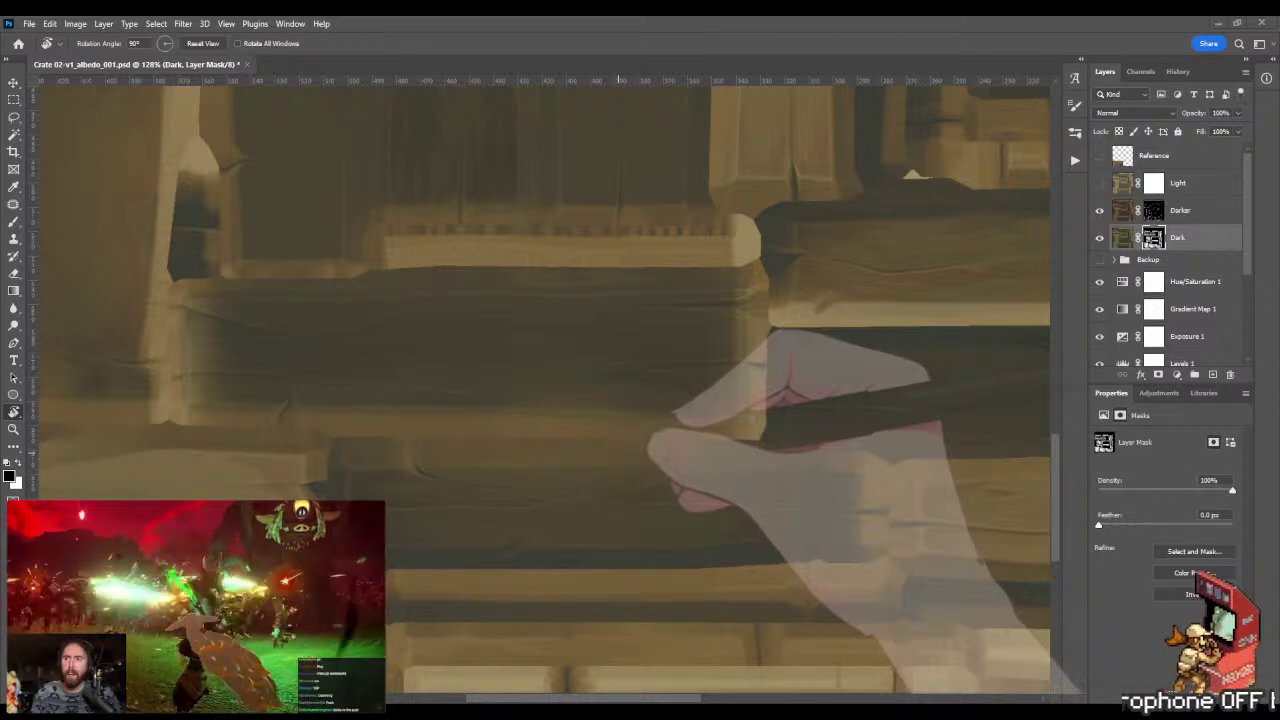
key("alt+Tab")
left_click_drag(670, 338, 806, 345)
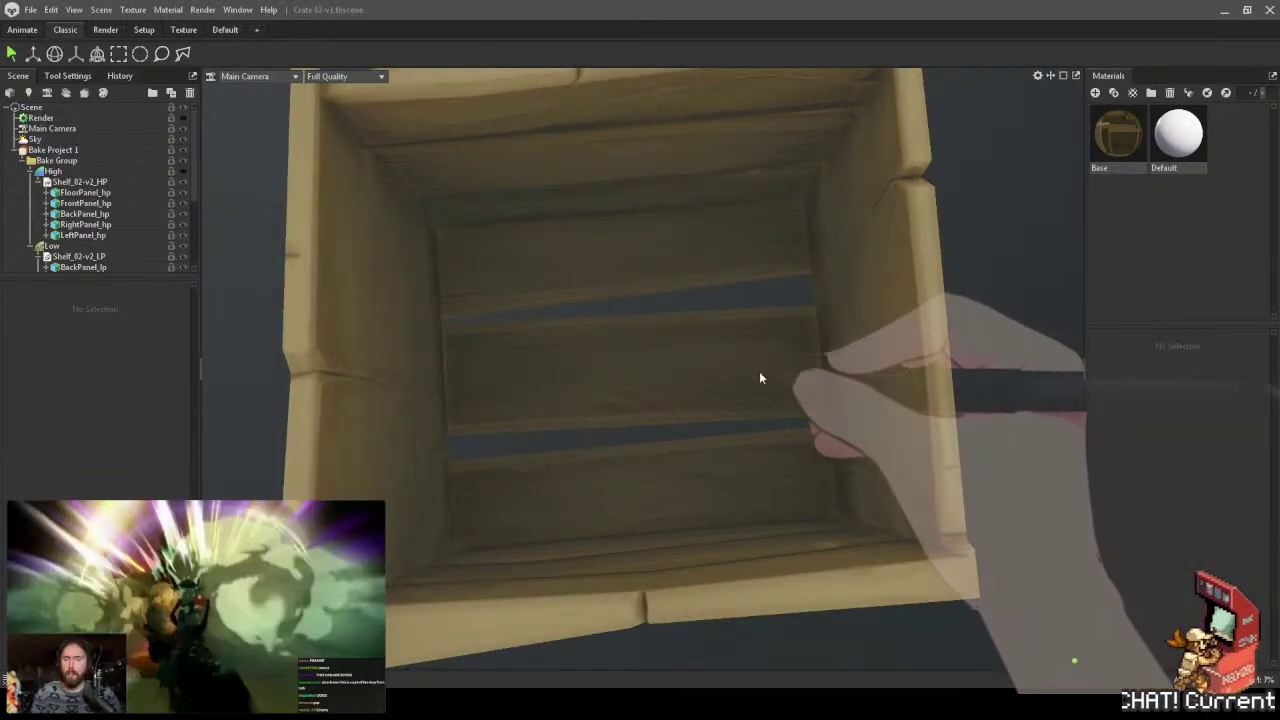
left_click_drag(737, 365, 758, 335)
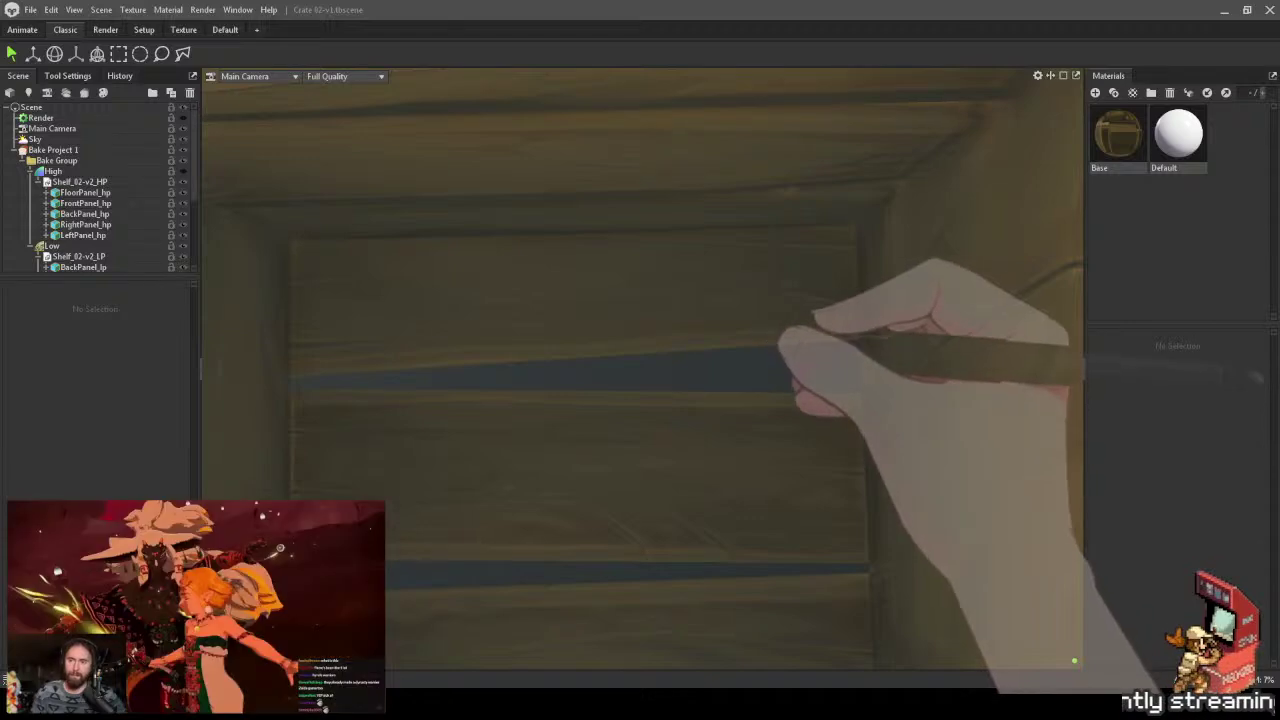
- Switch back to Photoshop and save the crate albedo file
key("alt+Tab")
key("alt+Tab")
key("alt+Tab")
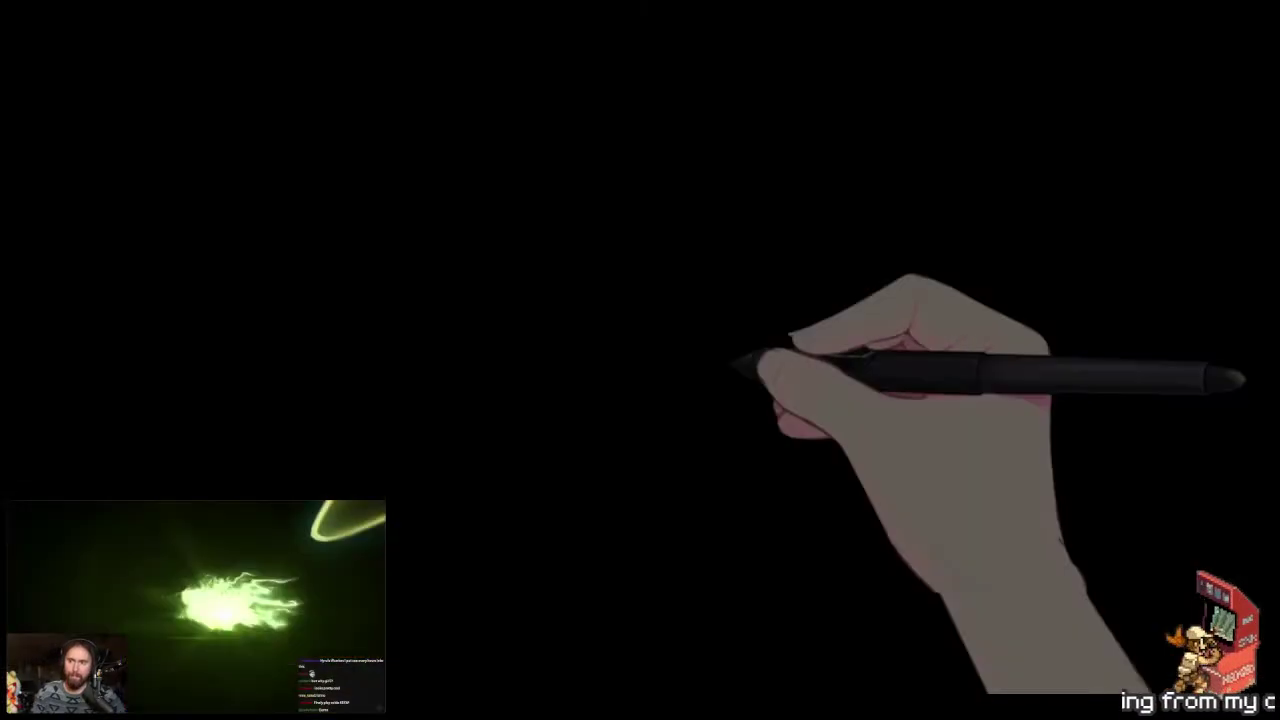
key("ctrl+s")
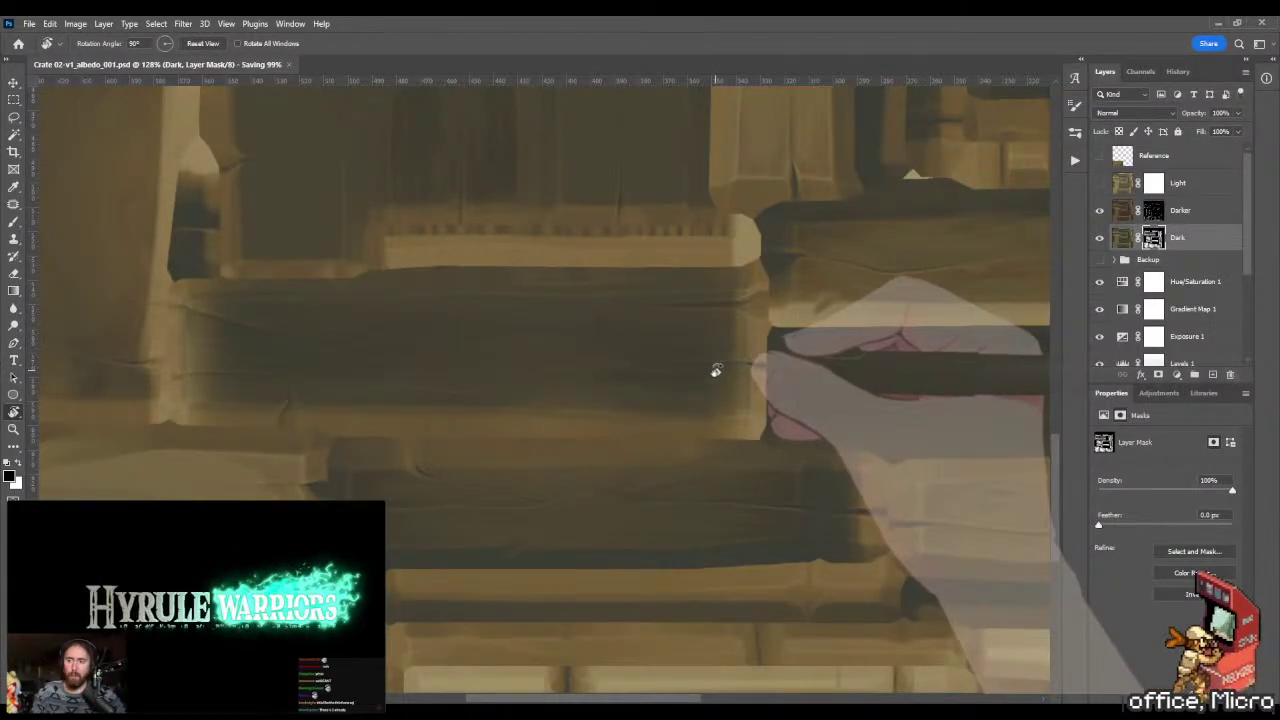
- Switch to Marmoset Toolbag to check the crate's interior floor planks, then return to Photoshop and rotate the canvas to match
key("alt+Tab")
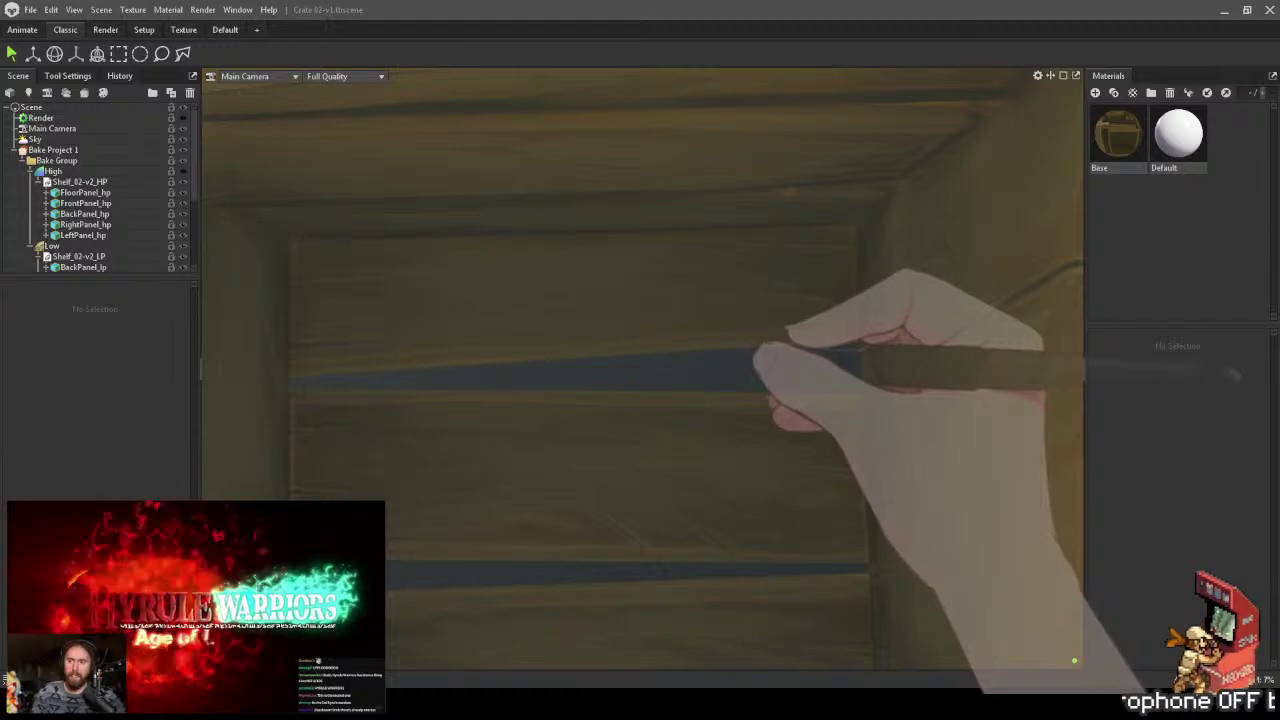
left_click_drag(769, 317, 759, 329)
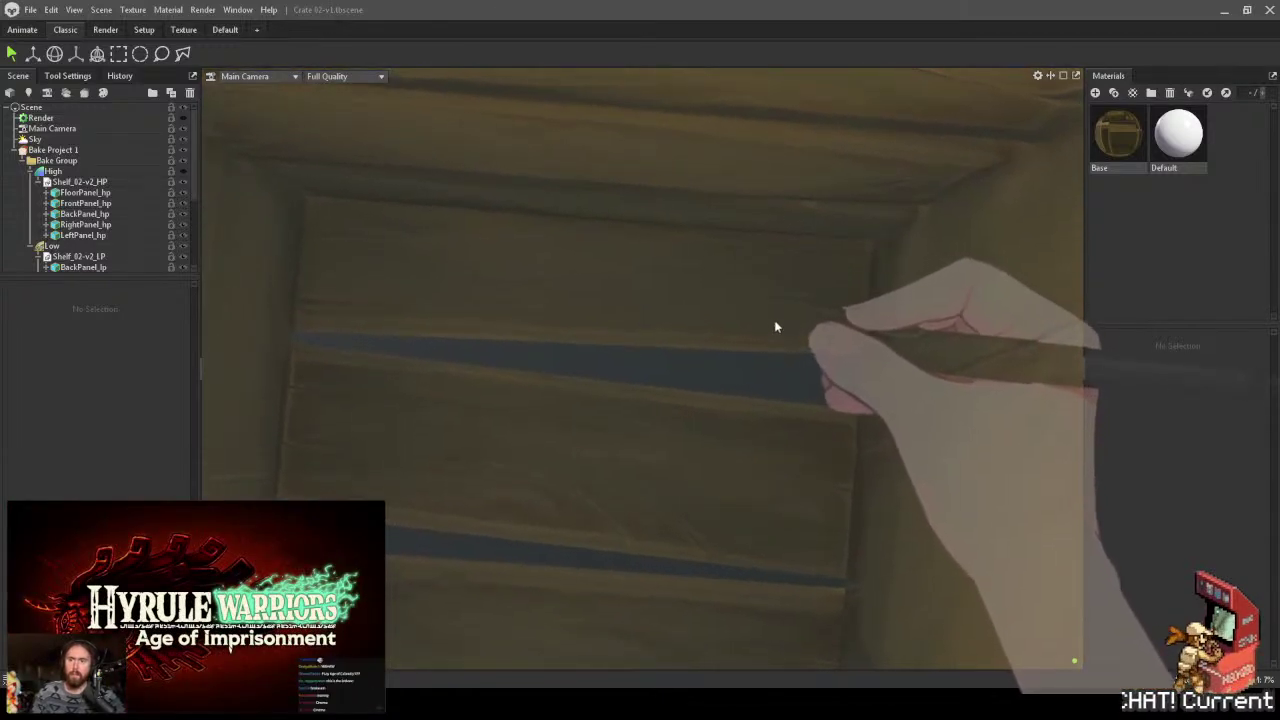
key("alt+Tab")
left_click_drag(760, 349, 466, 406)
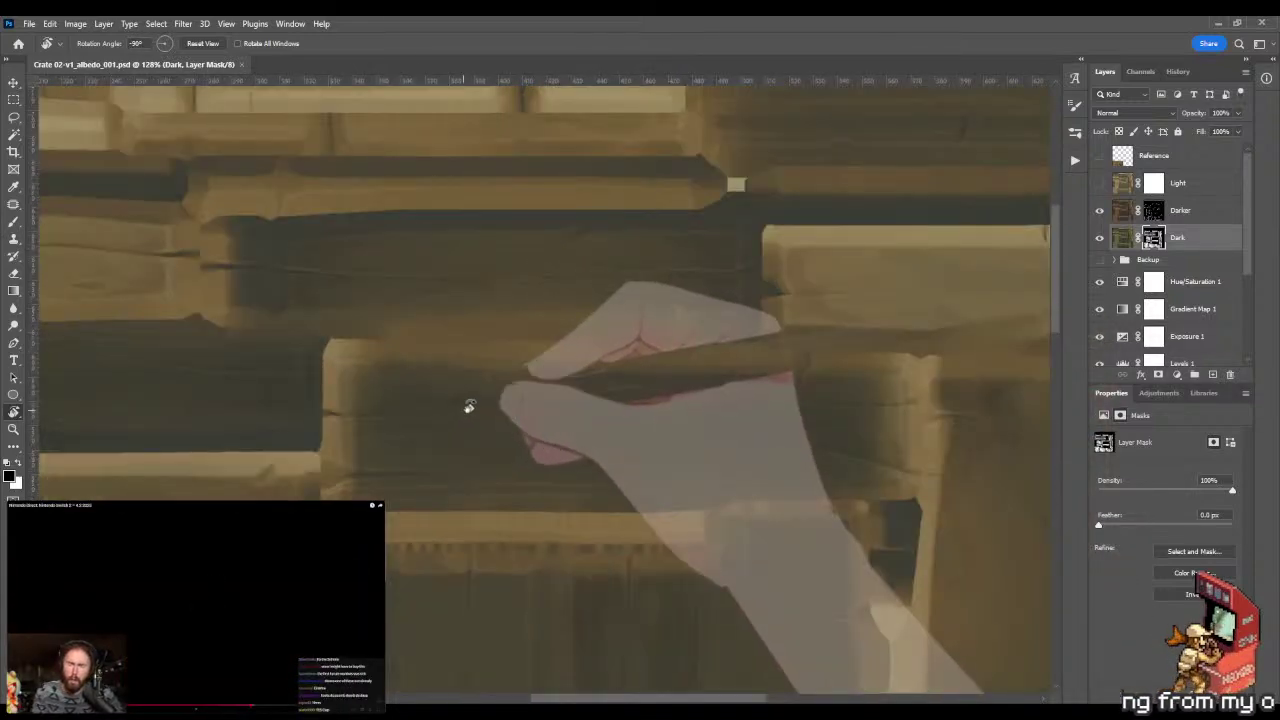
key("alt+Tab")
key("alt+Tab")
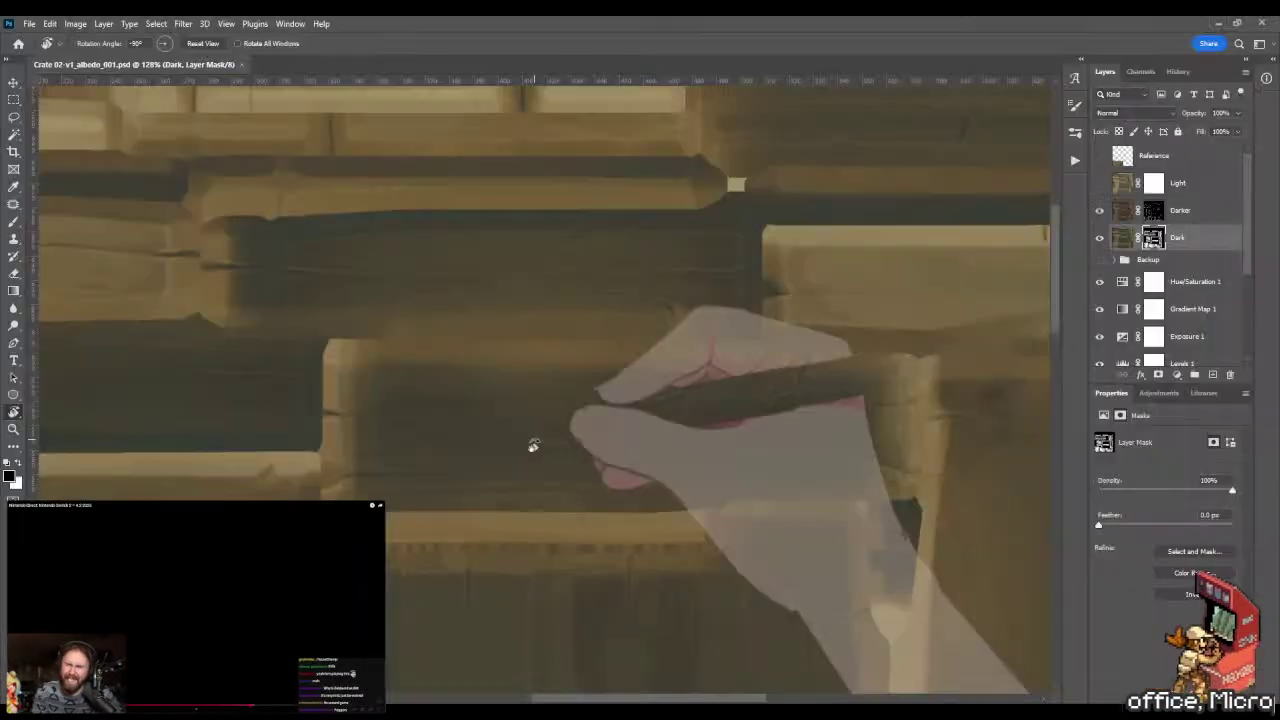
- Lasso an irregular, wing-shaped grain area with tapered tips in the middle of the interior floor plank
key("z")
left_click_drag(836, 492, 642, 437)
left_click_drag(776, 457, 727, 446)
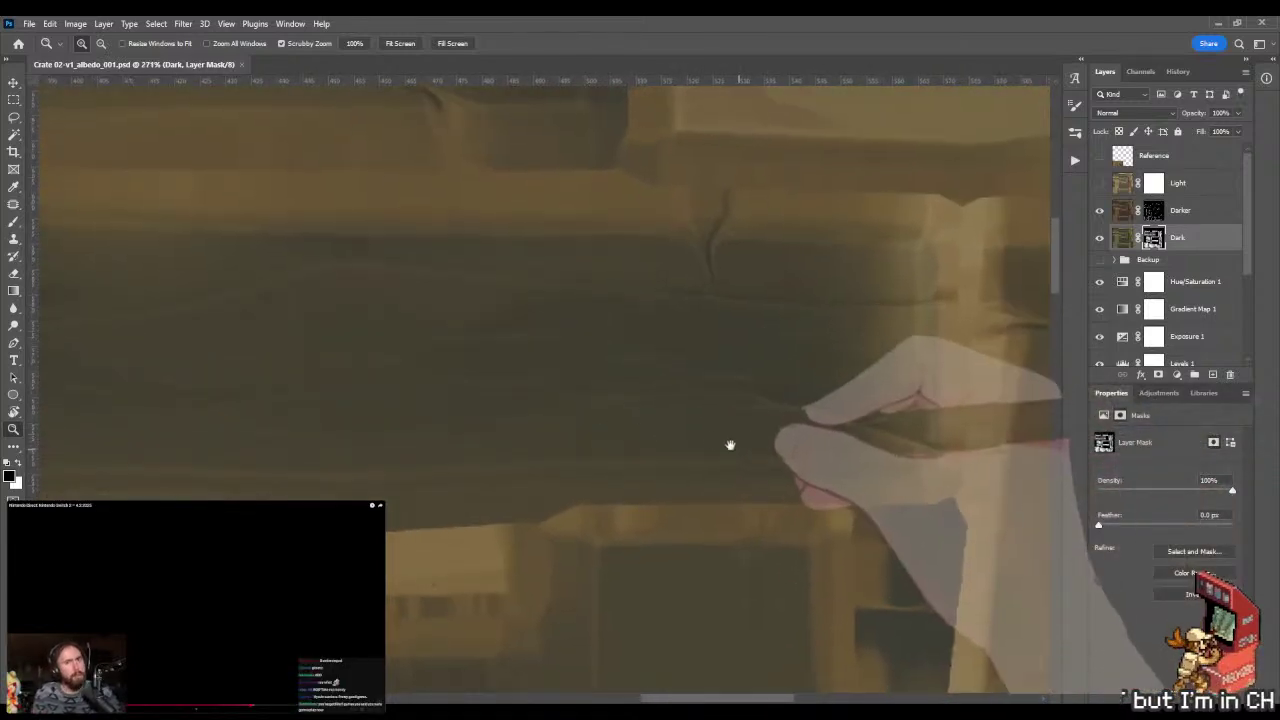
left_click_drag(576, 457, 763, 463)
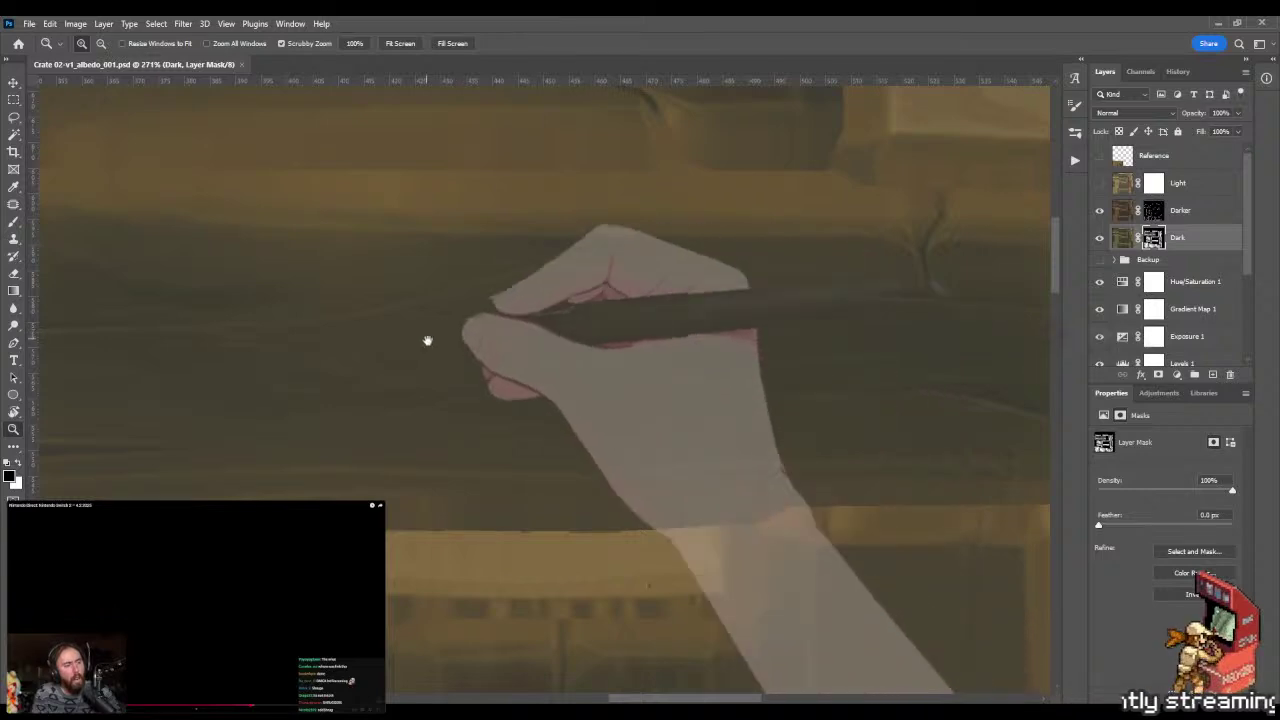
left_click_drag(446, 366, 529, 412)
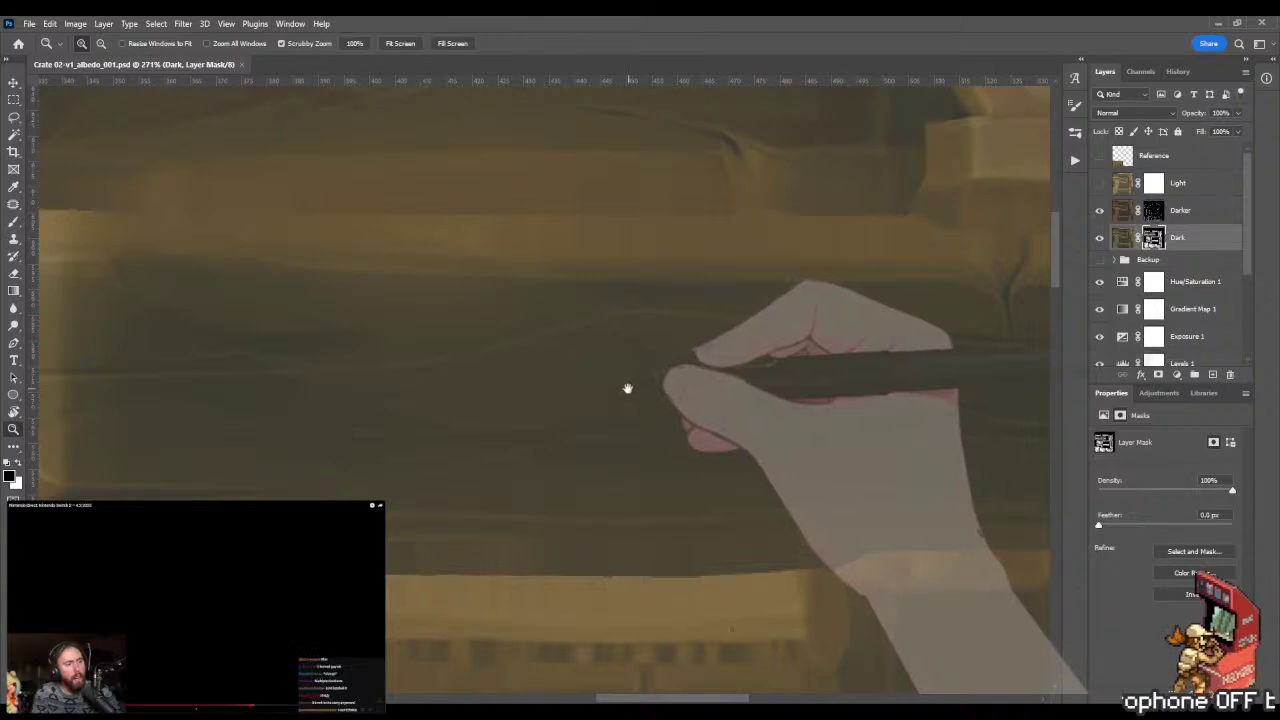
mouse_move(621, 391)
left_mouse_down()
mouse_move(517, 368)
mouse_move(568, 366)
mouse_move(586, 329)
mouse_move(537, 291)
mouse_move(512, 371)
mouse_move(423, 383)
mouse_move(457, 389)
mouse_move(365, 373)
mouse_move(565, 402)
left_mouse_up()
key("l")
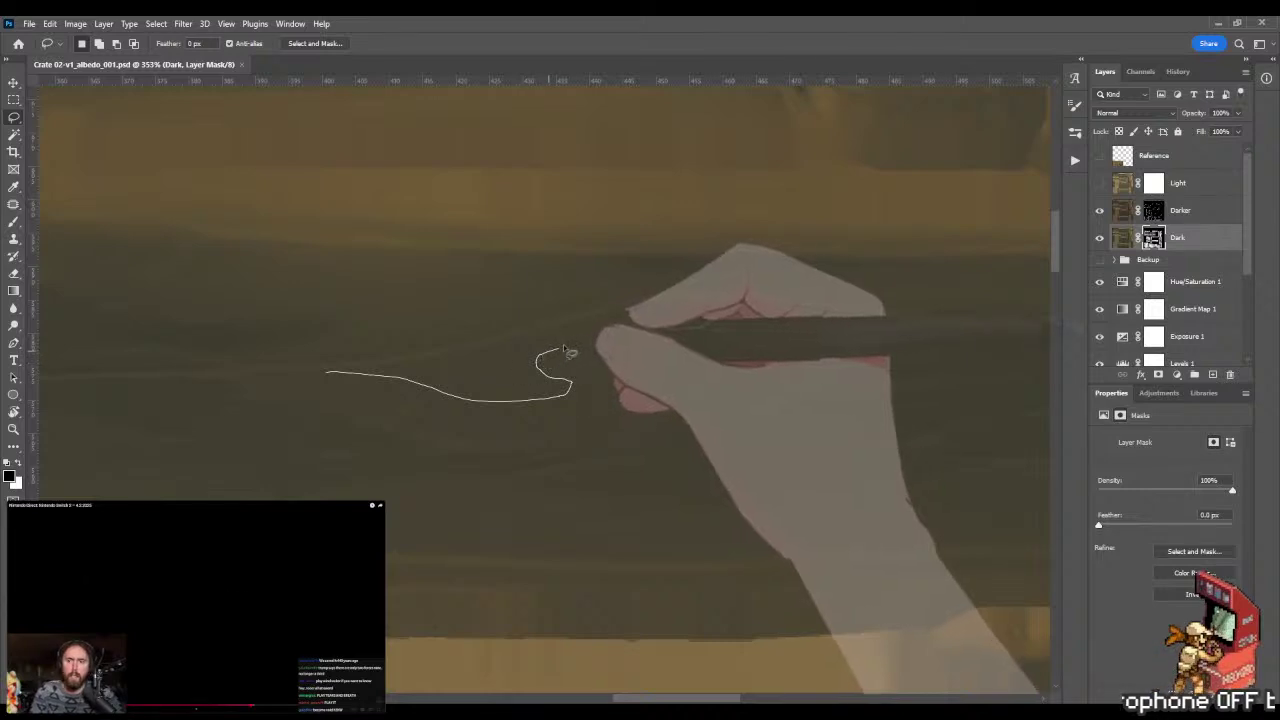
mouse_move(565, 348)
left_mouse_down()
mouse_move(646, 296)
mouse_move(563, 334)
mouse_move(494, 339)
left_mouse_up()
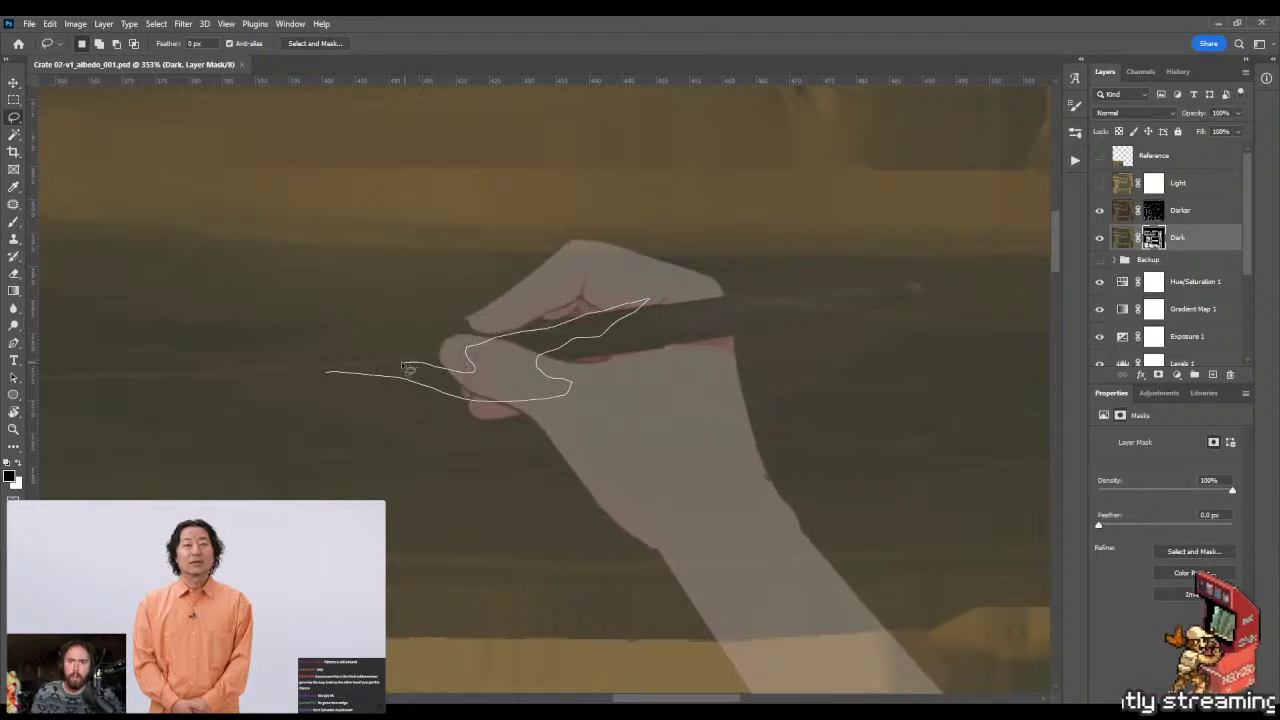
mouse_move(390, 372)
left_mouse_down()
mouse_move(408, 371)
mouse_move(345, 371)
left_mouse_up()
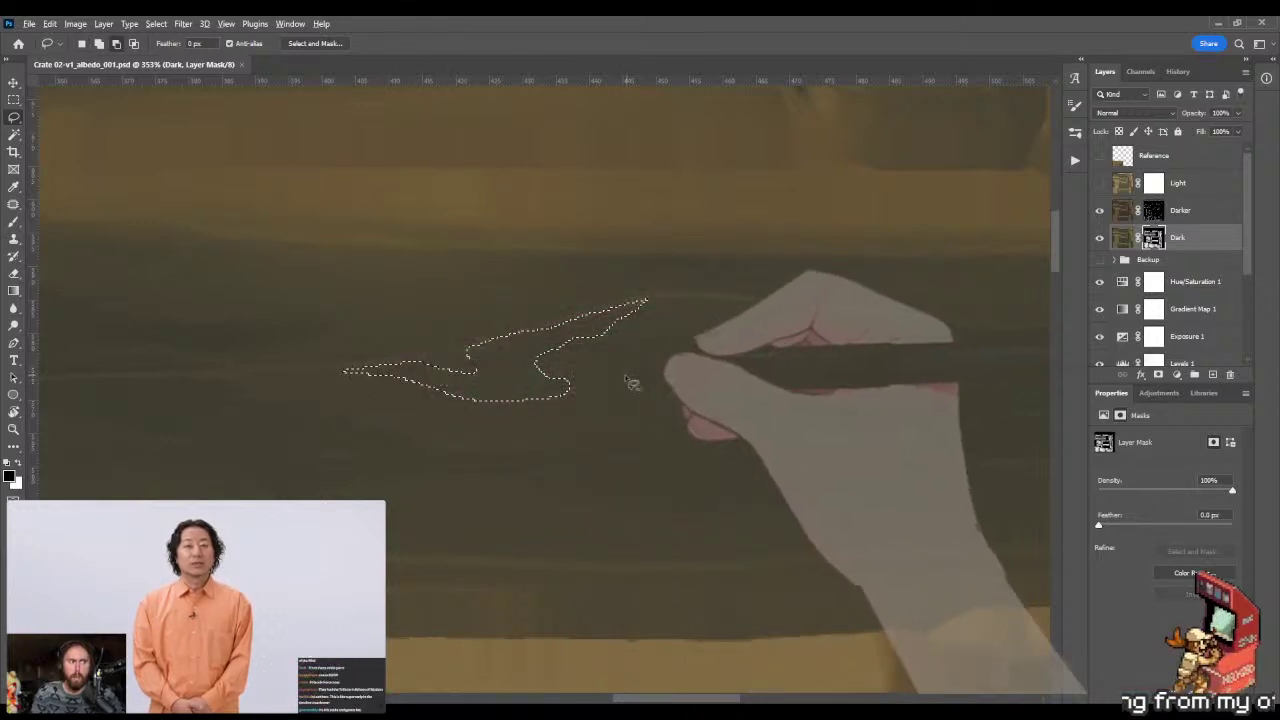
- Shade the selected grain shape with a white gradient on the Dark mask and deselect it
key("g")
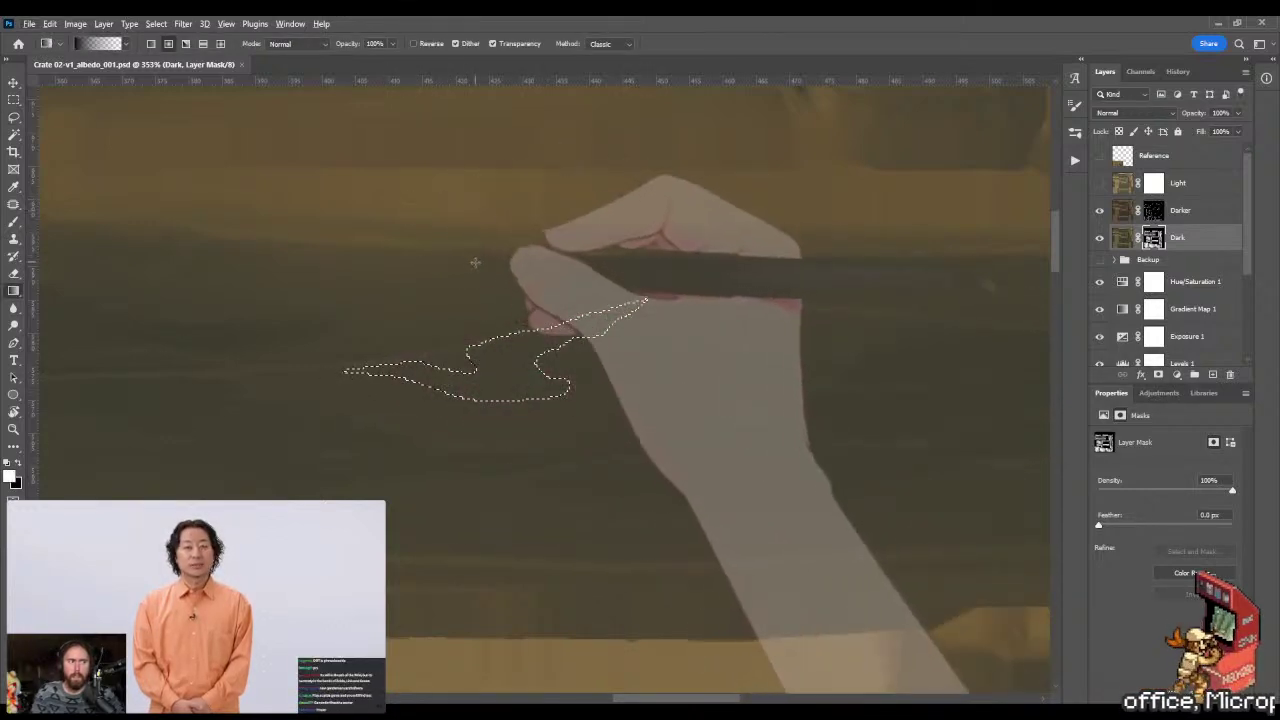
left_click_drag(417, 119, 500, 275)
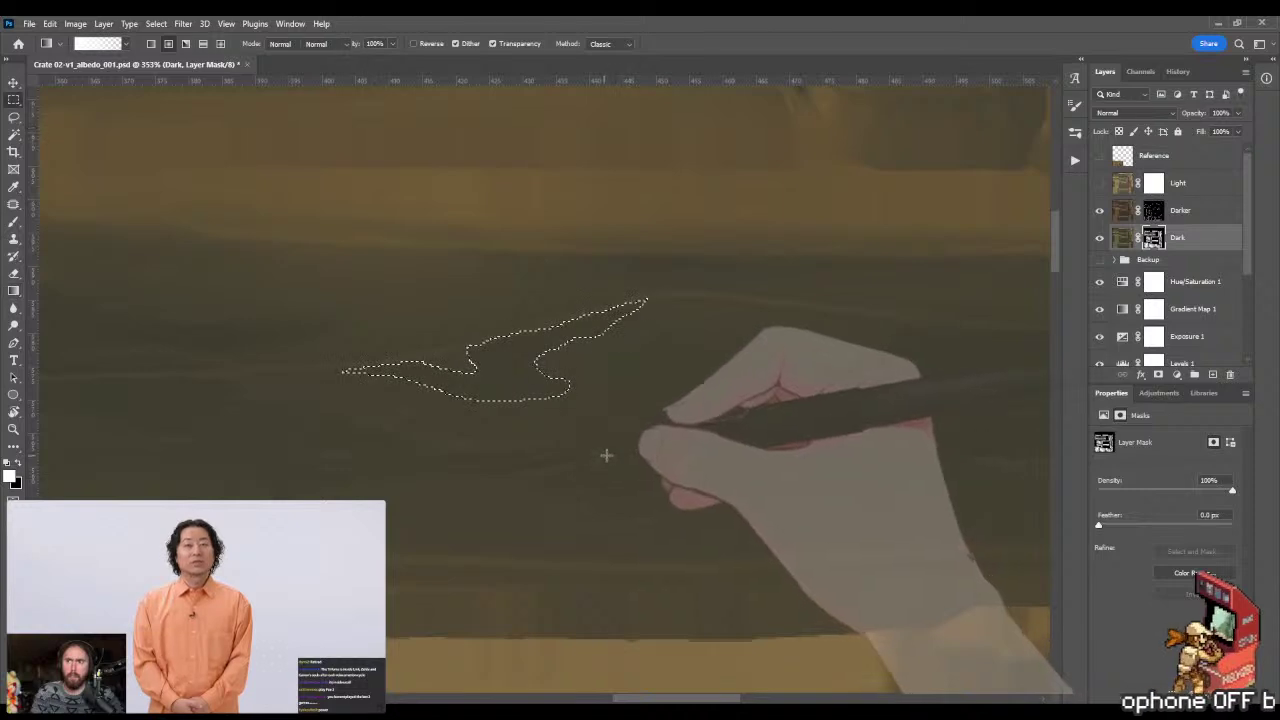
key("ctrl+d")
key("m")
- Soften the shaded grain shape into the plank with the Mixer Brush and review the whole plank
key("b")
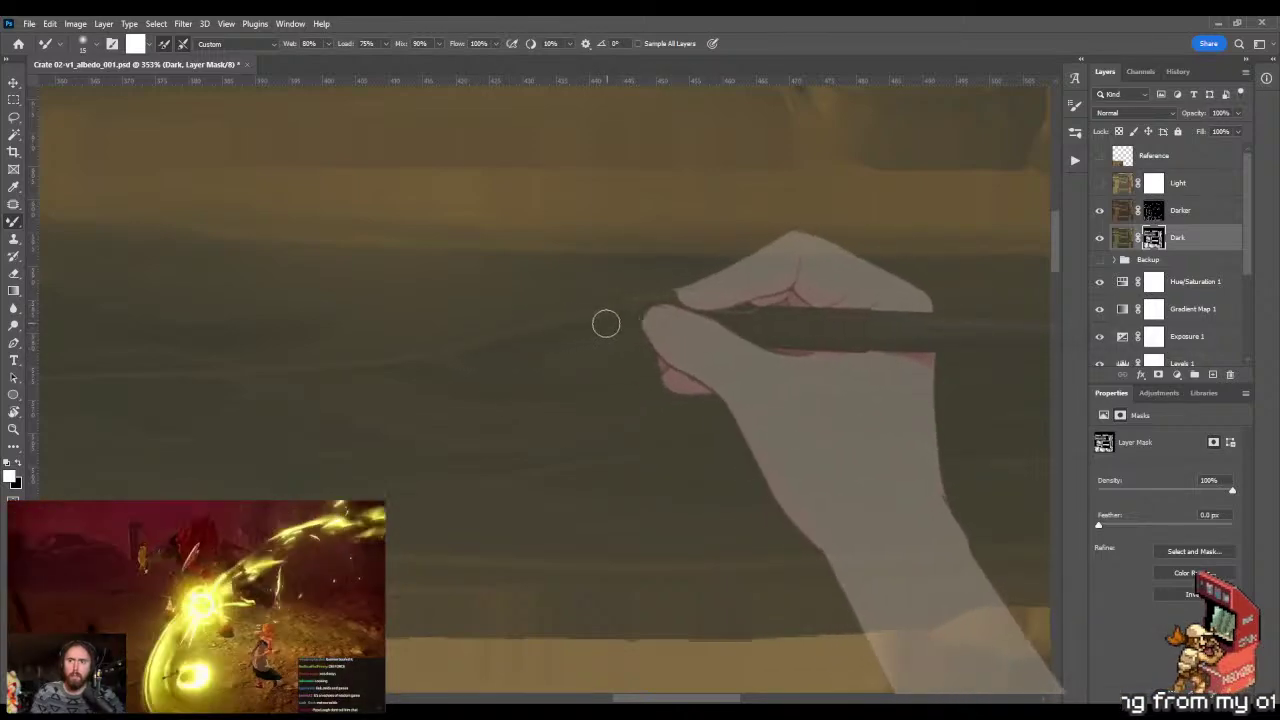
key("z")
mouse_move(543, 363)
left_mouse_down()
mouse_move(509, 363)
mouse_move(557, 368)
mouse_move(543, 391)
left_mouse_up()
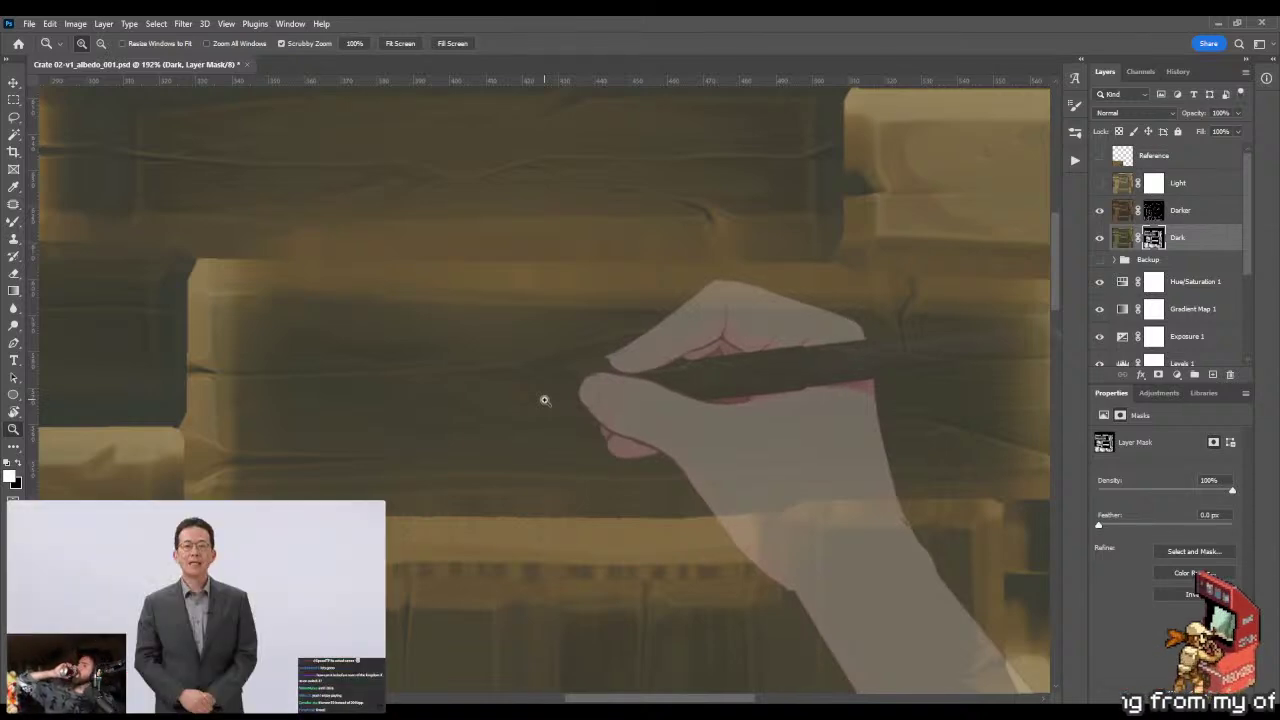
left_click_drag(544, 400, 586, 371)
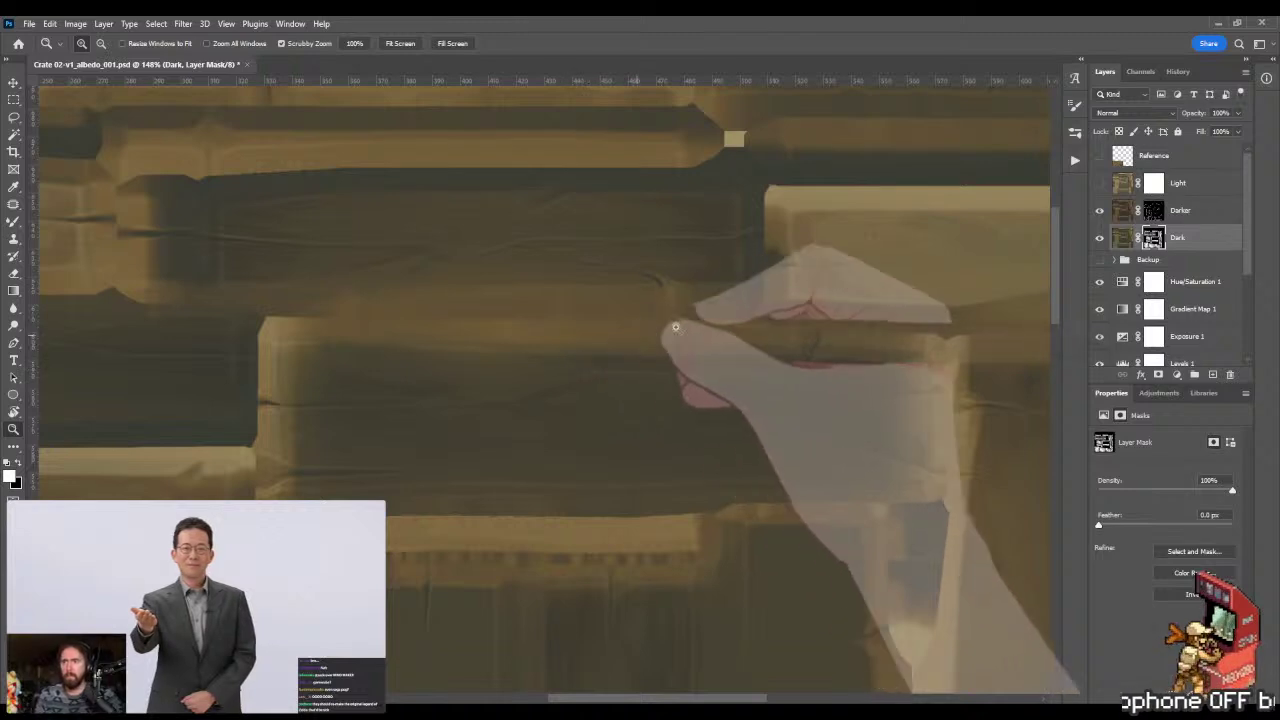
left_click(1153, 210)
left_click_drag(394, 423, 338, 349)
scroll(398, 291, "down", 1)
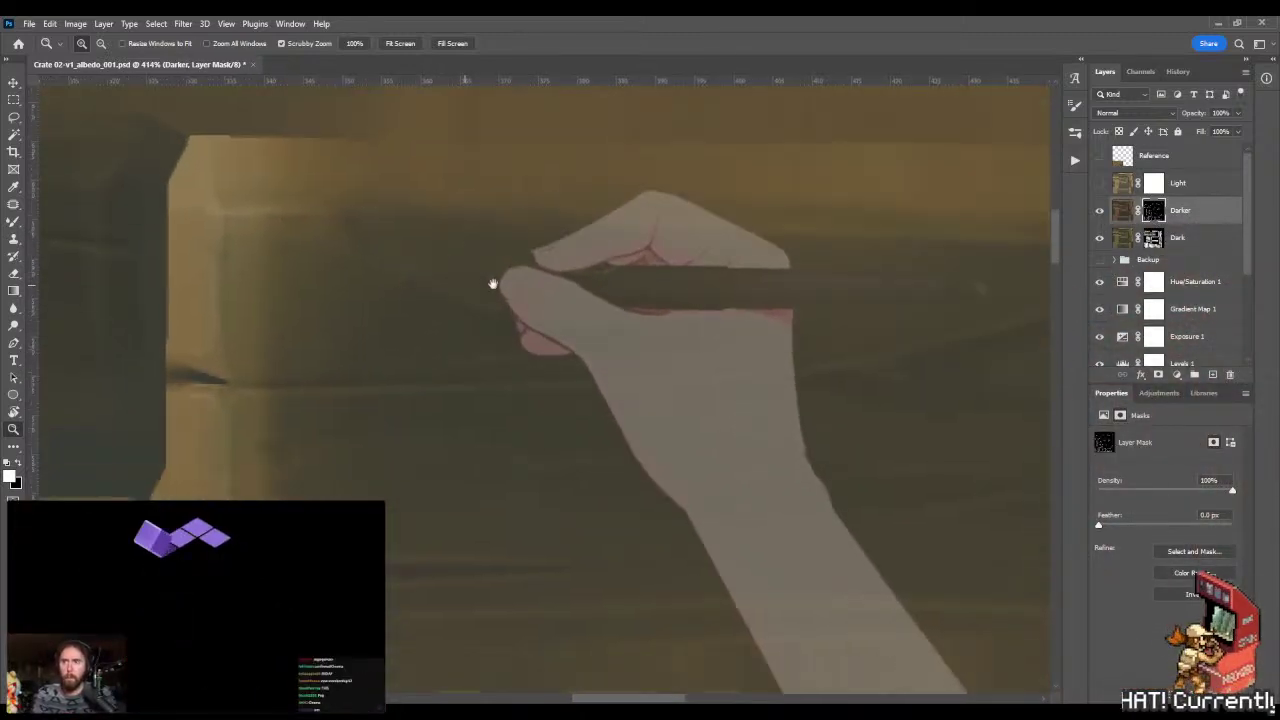
left_click(1153, 237)
key("b")
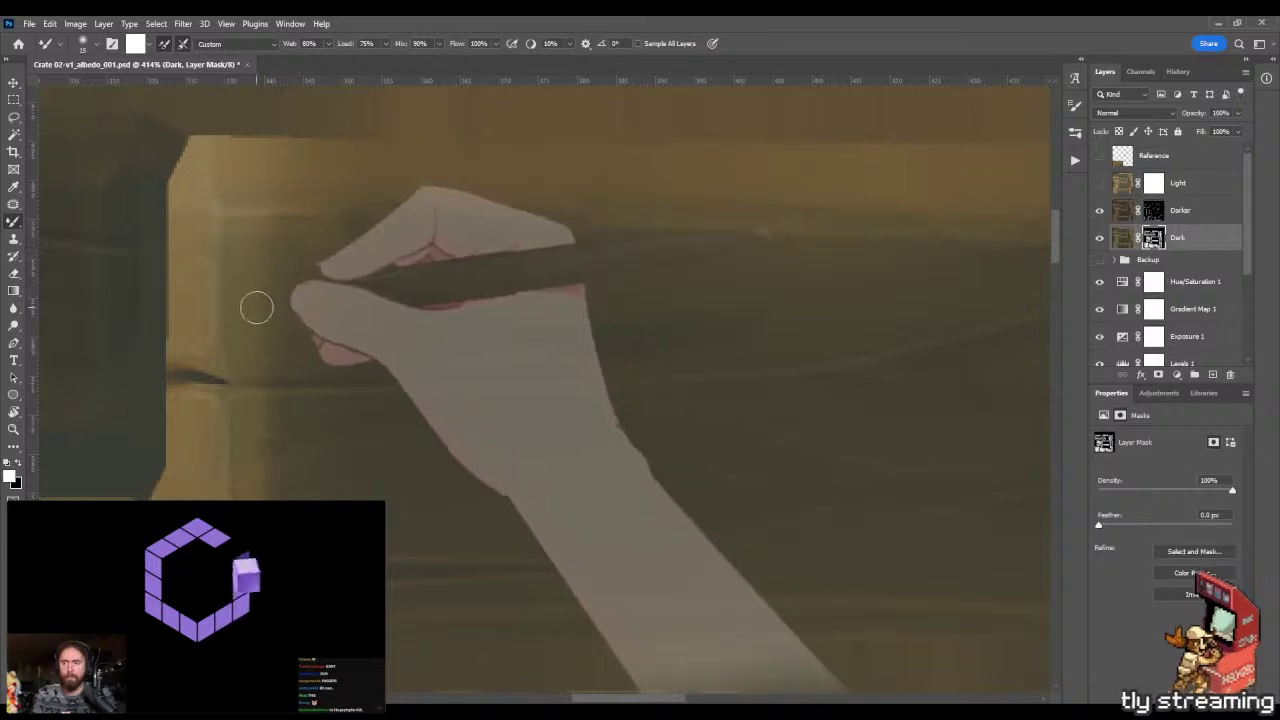
key("shift+b")
key("shift+b")
key("shift+b")
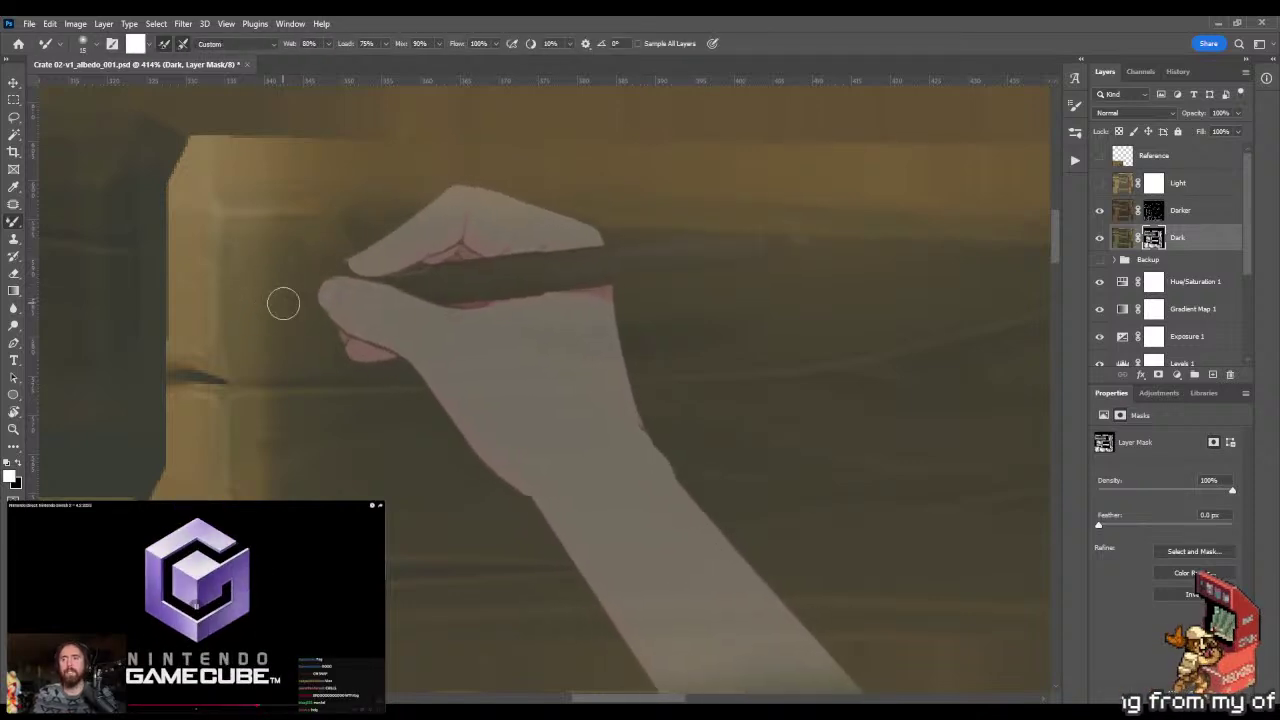
- On the Darker mask, lasso a ragged patch at the plank's left end, shade it with a white gradient, and deselect
left_click(1153, 210)
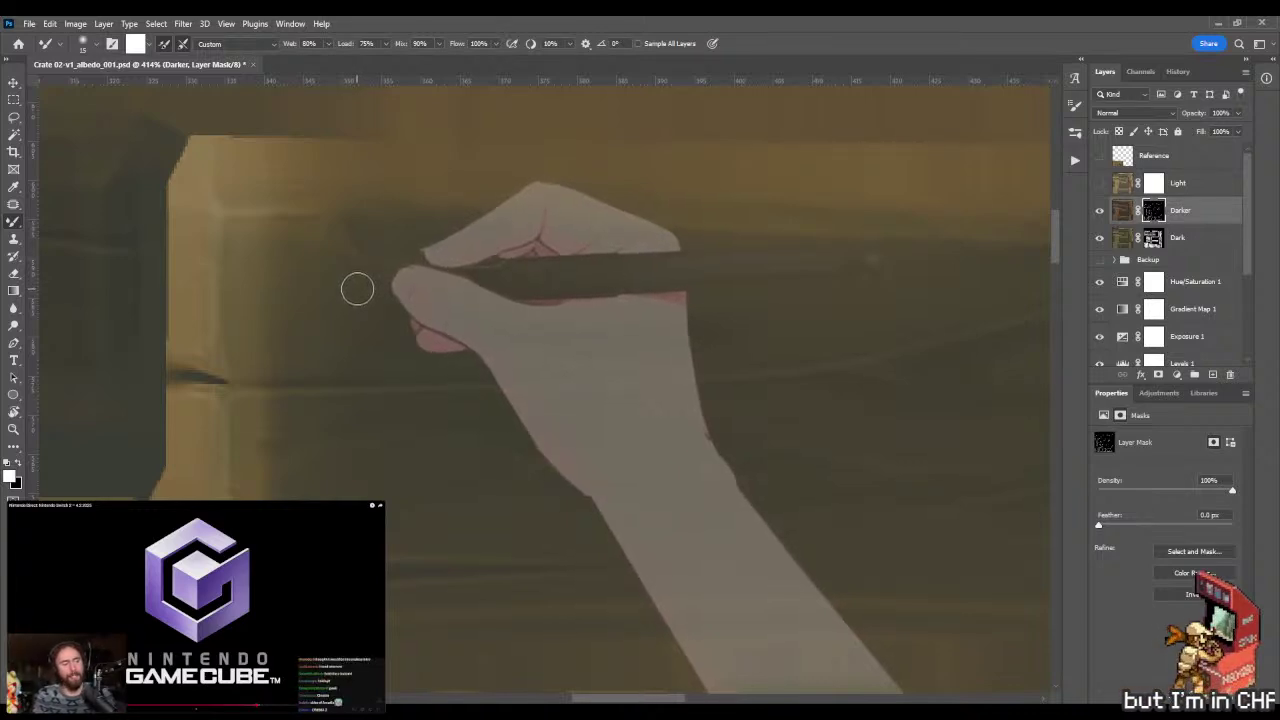
key("l")
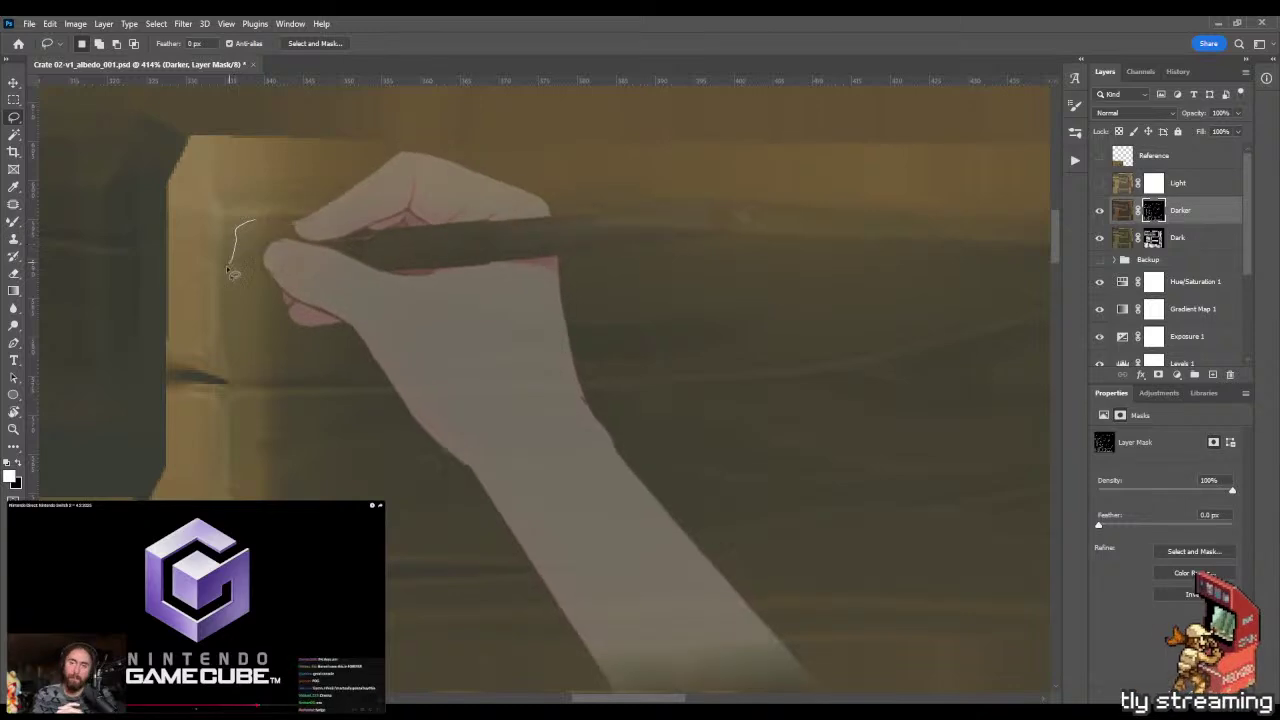
mouse_move(231, 357)
left_mouse_down()
mouse_move(502, 376)
mouse_move(405, 351)
mouse_move(375, 324)
mouse_move(316, 329)
left_mouse_up()
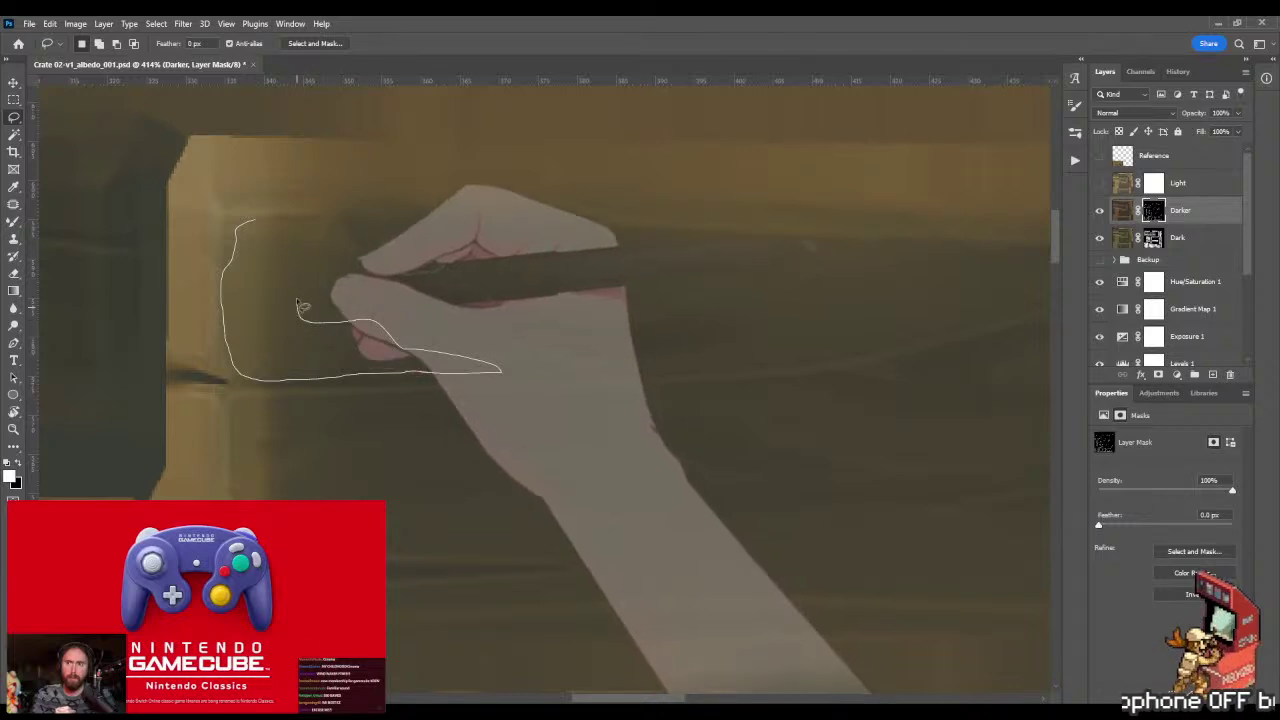
mouse_move(345, 277)
left_mouse_down()
mouse_move(382, 292)
mouse_move(336, 219)
left_mouse_up()
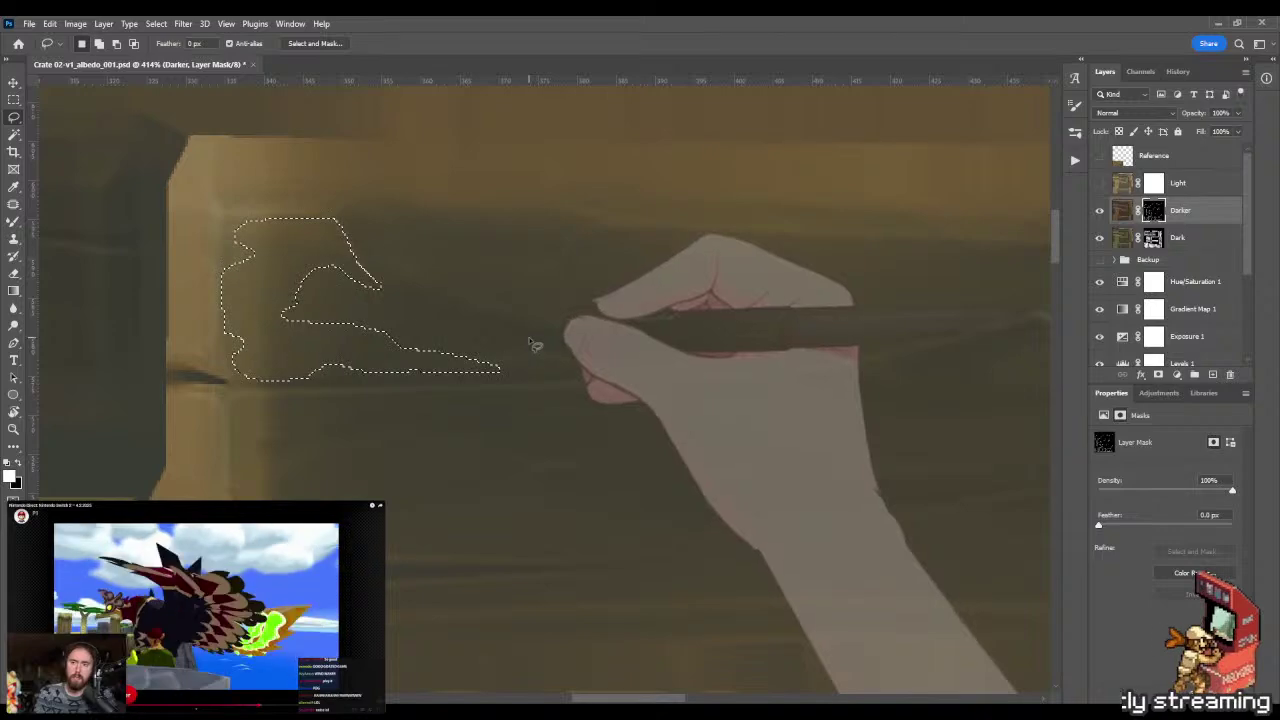
key("x")
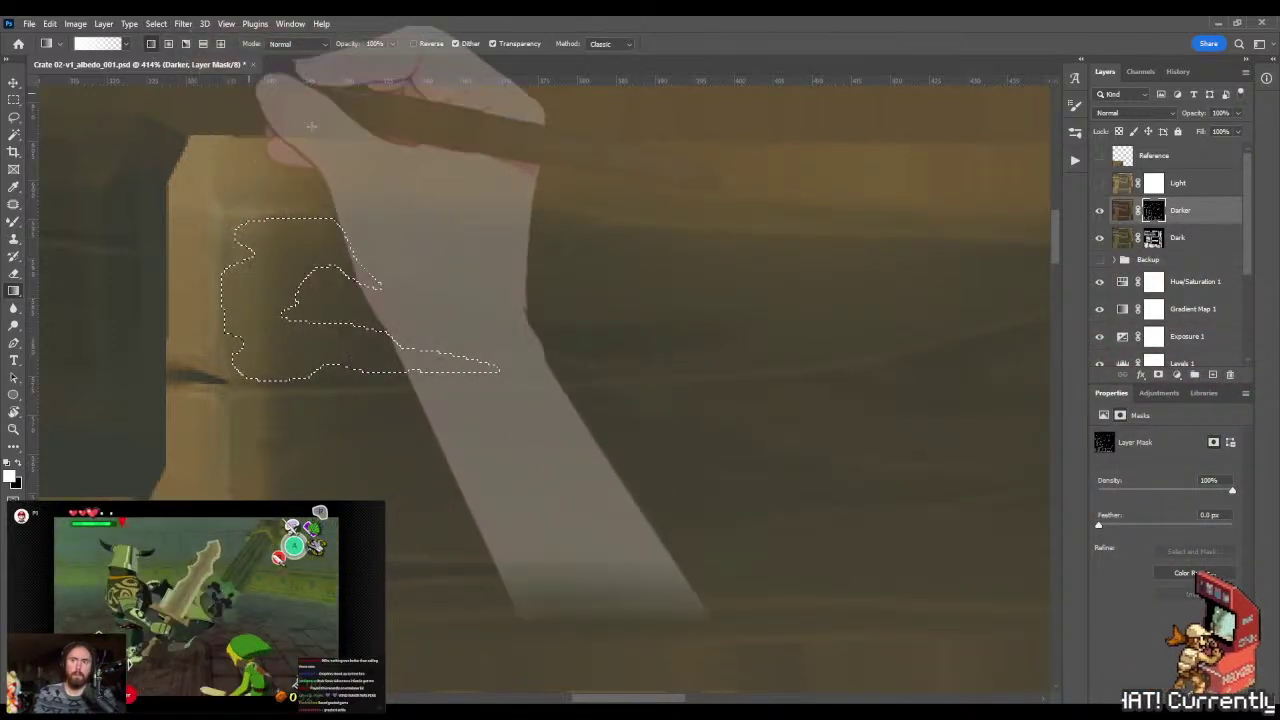
key("alt+BackSpace")
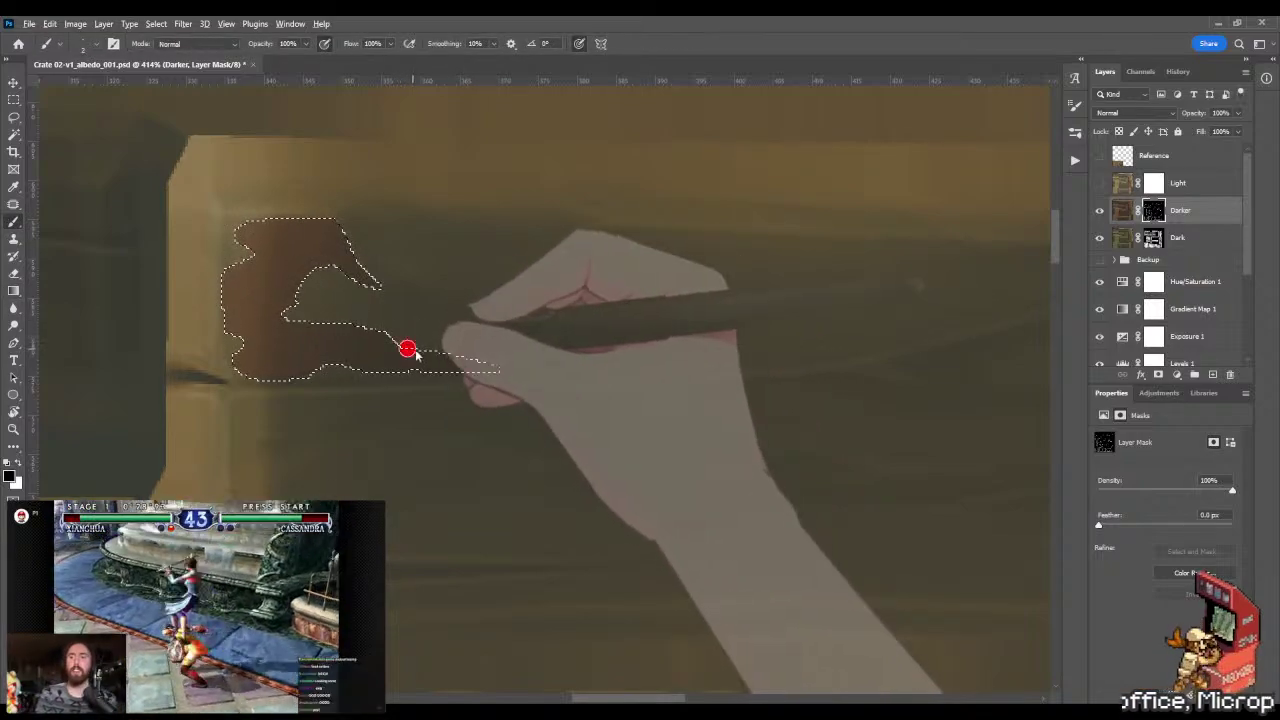
left_click(365, 352)
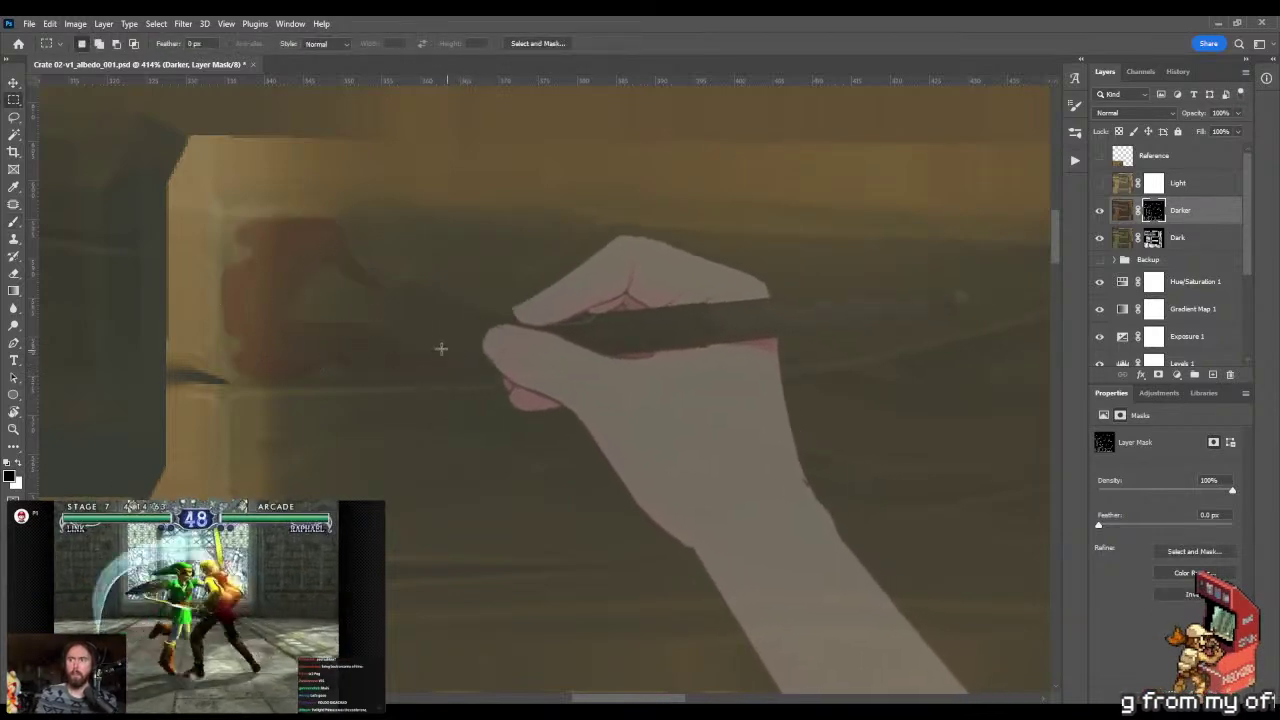
- Blend the darker patch into the plank's end using the Mixer Brush and black brush strokes on the Darker mask
key("b")
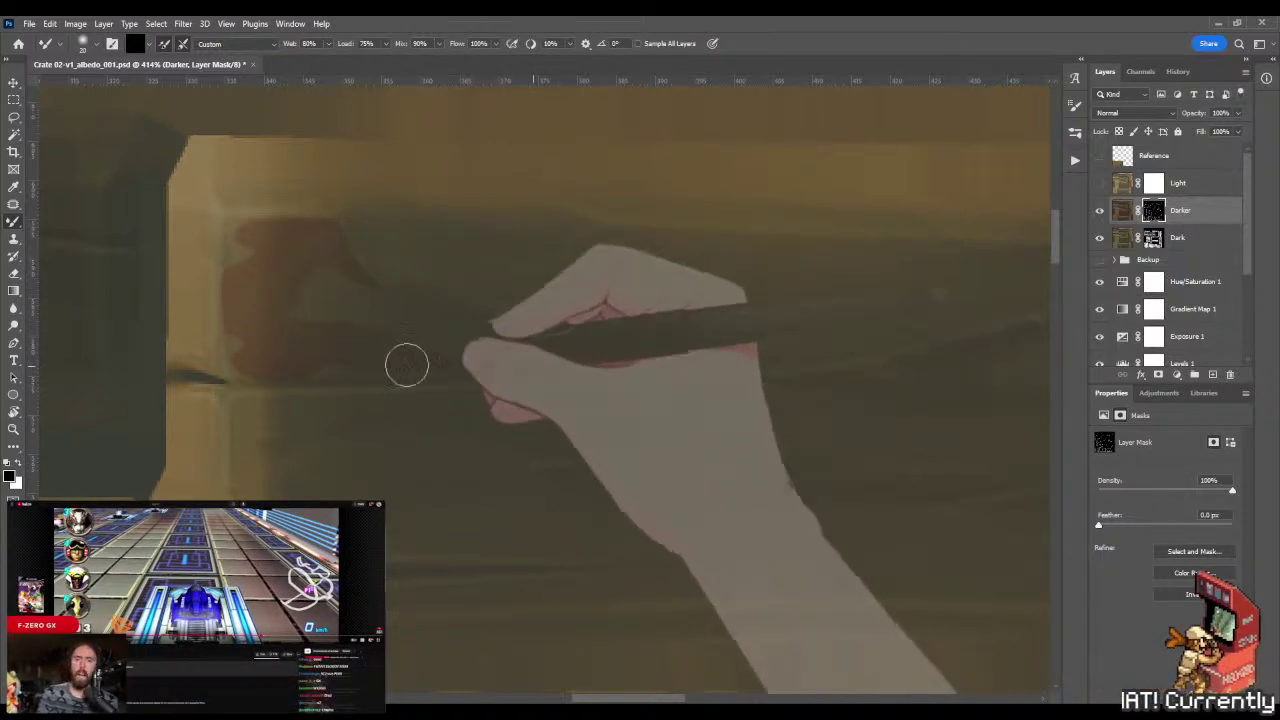
left_click(341, 323)
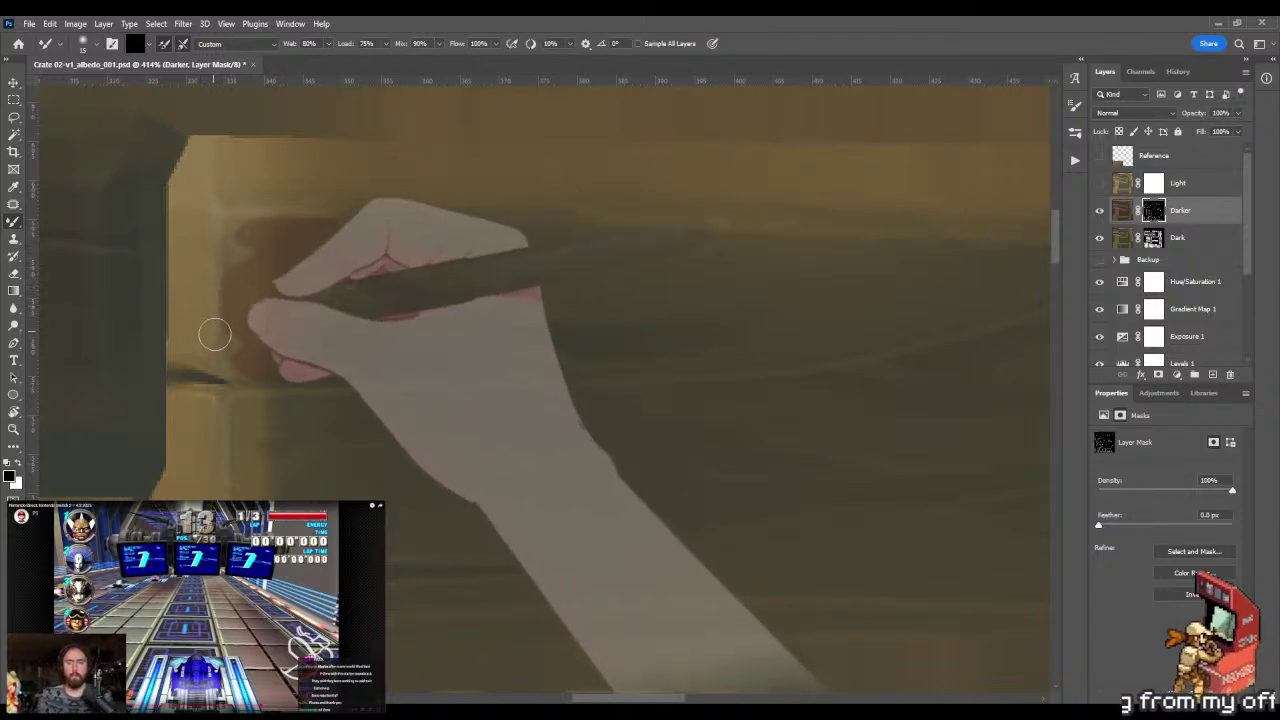
key("shift+b")
key("shift+b")
left_click_drag(283, 383, 254, 386)
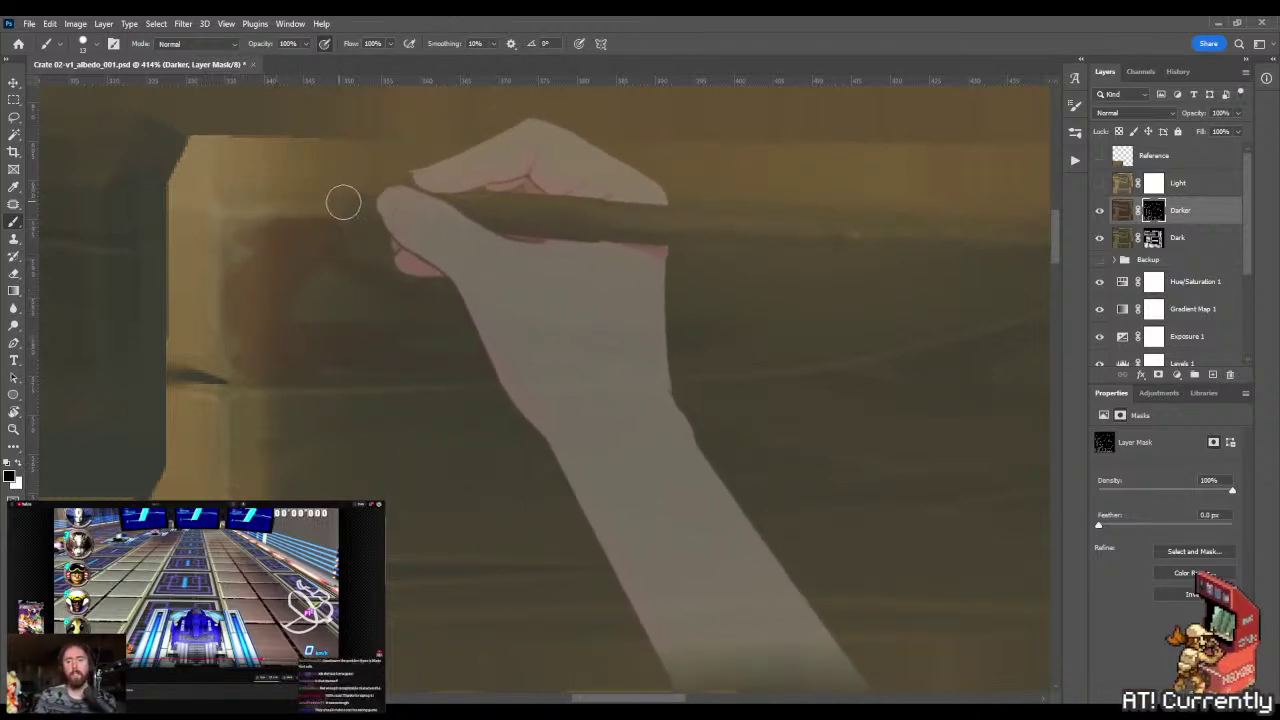
key("shift+b")
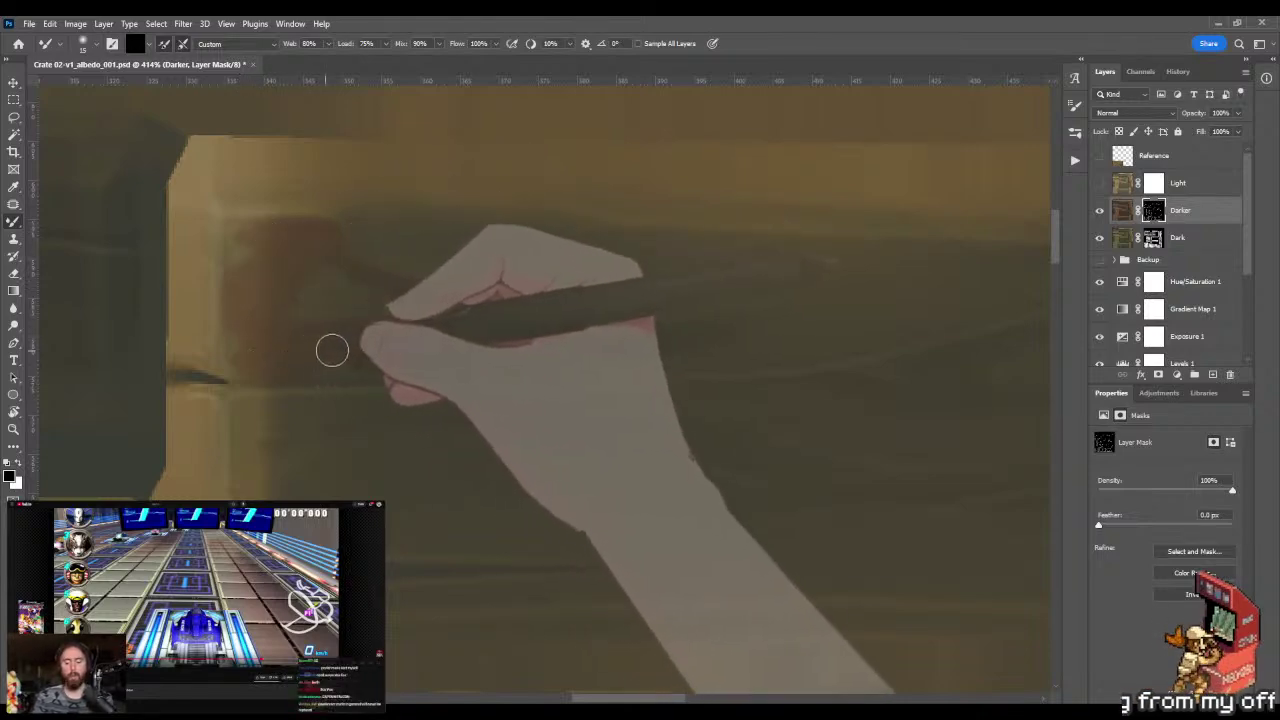
- Lasso around the patch's upper edge, fade it with a gradient on the Darker mask, deselect, and save the file
key("z")
mouse_move(327, 353)
left_mouse_down()
mouse_move(187, 367)
mouse_move(309, 334)
mouse_move(394, 334)
mouse_move(357, 336)
left_mouse_up()
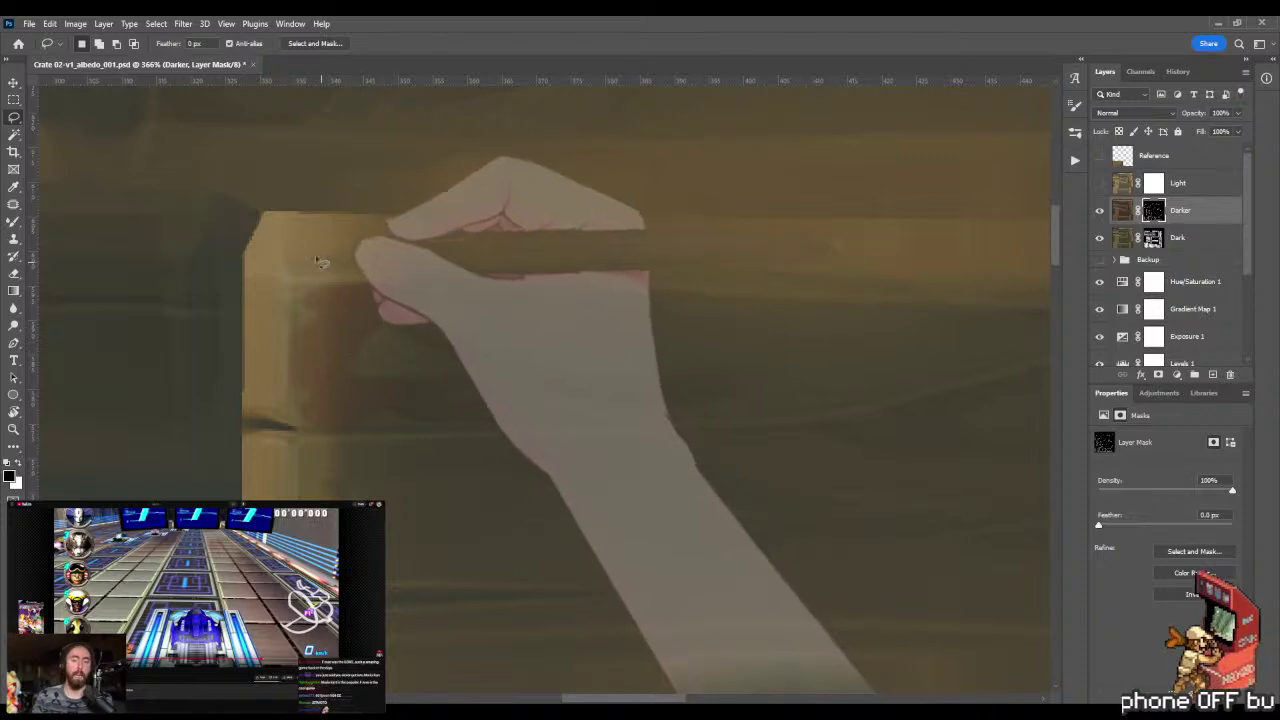
mouse_move(318, 258)
left_mouse_down()
mouse_move(302, 488)
mouse_move(721, 492)
mouse_move(764, 380)
mouse_move(618, 220)
mouse_move(410, 224)
left_mouse_up()
key("z")
key("g")
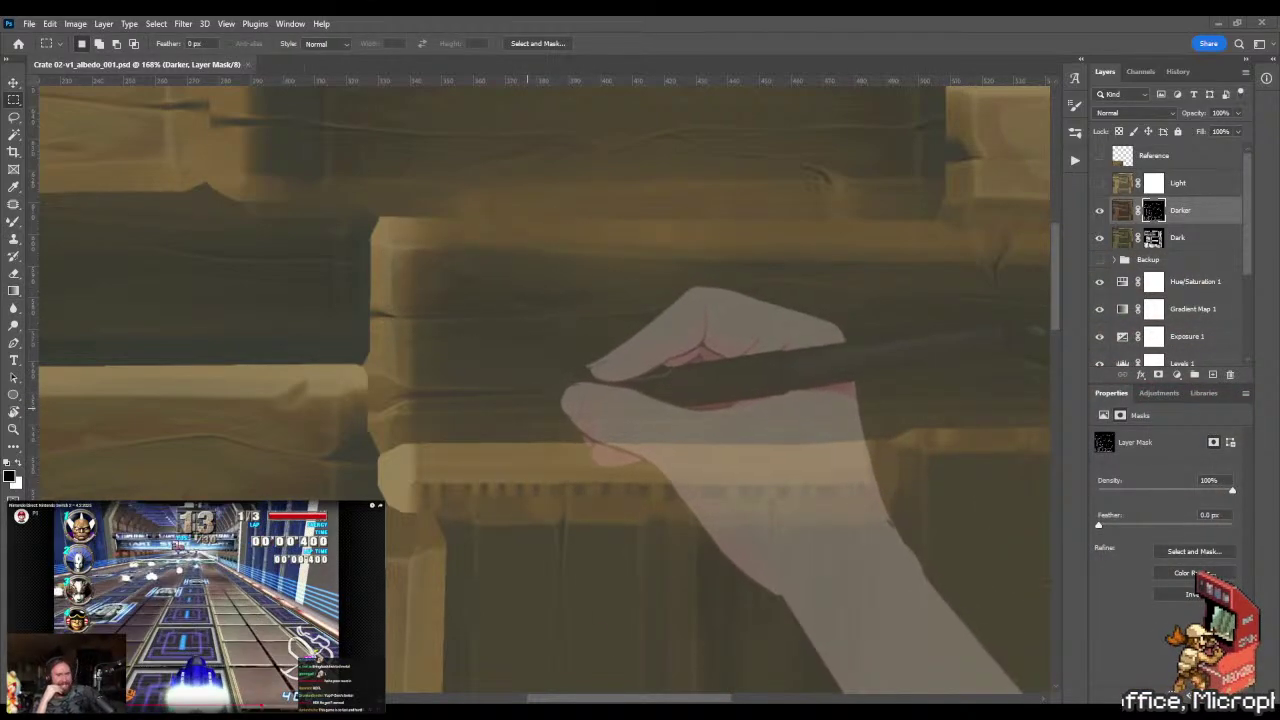
- Compare the floor planks on the crate model in Marmoset Toolbag with the texture, and return to Photoshop
key("alt+Tab")
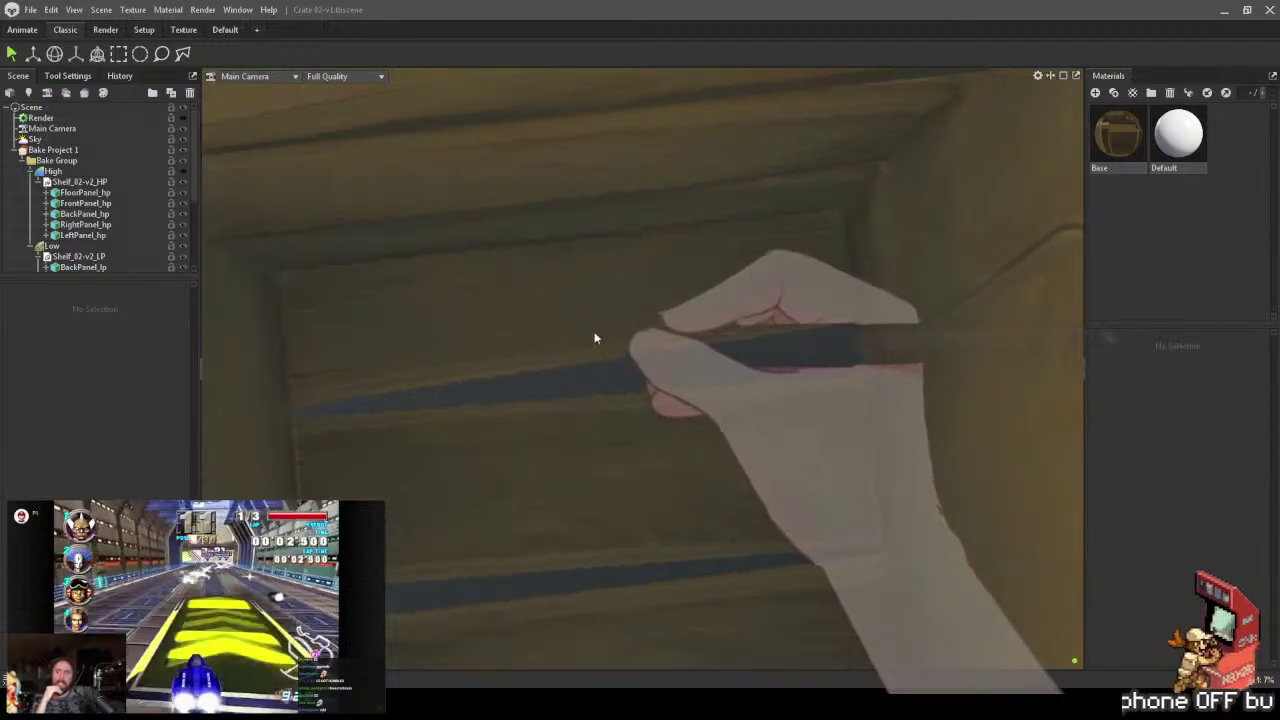
key("alt+Tab")
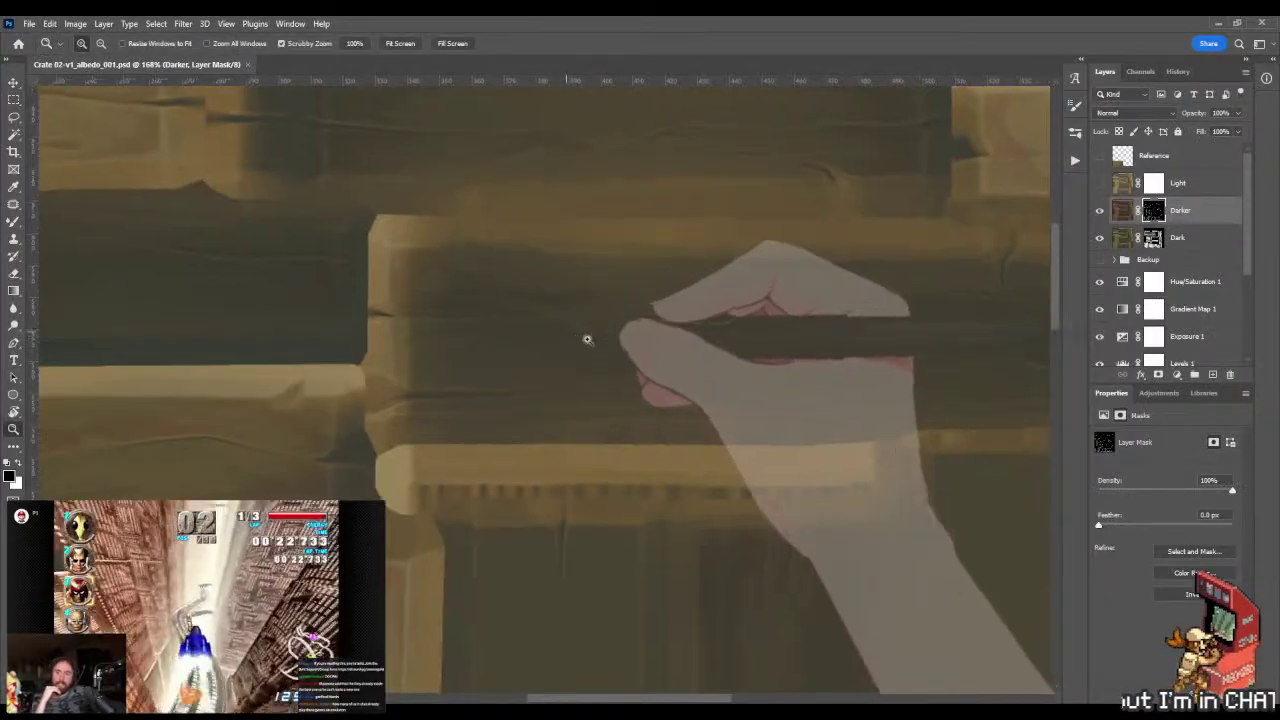
left_click_drag(586, 340, 598, 338)
key("alt+Tab")
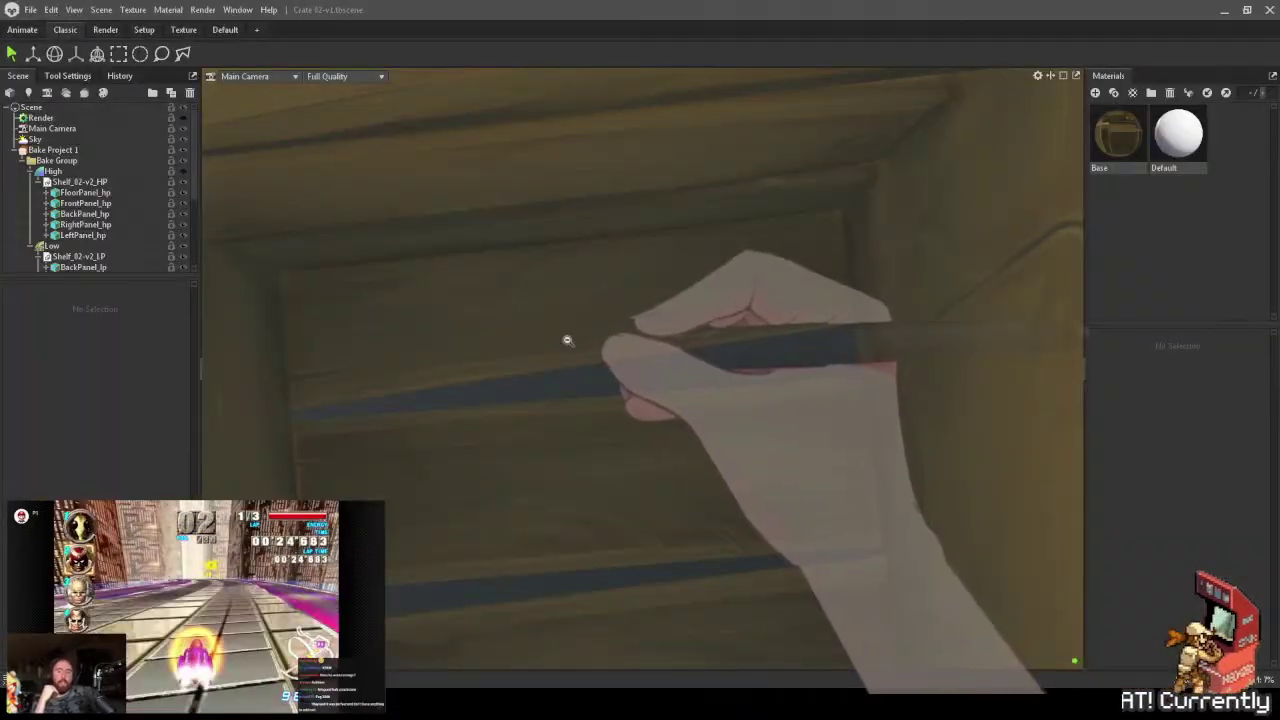
key("alt+Tab")
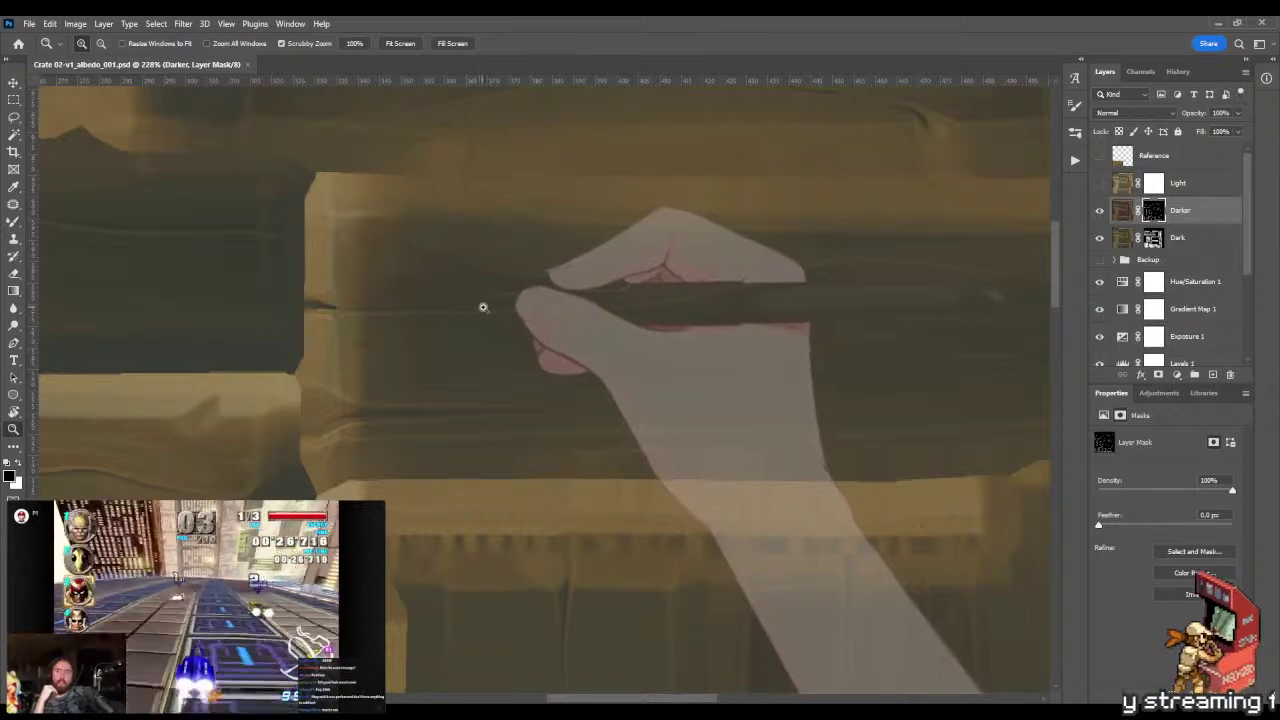
- Lasso a ragged C-shaped patch between the two horizontal cracks at the plank's left end
left_click_drag(493, 303, 461, 327)
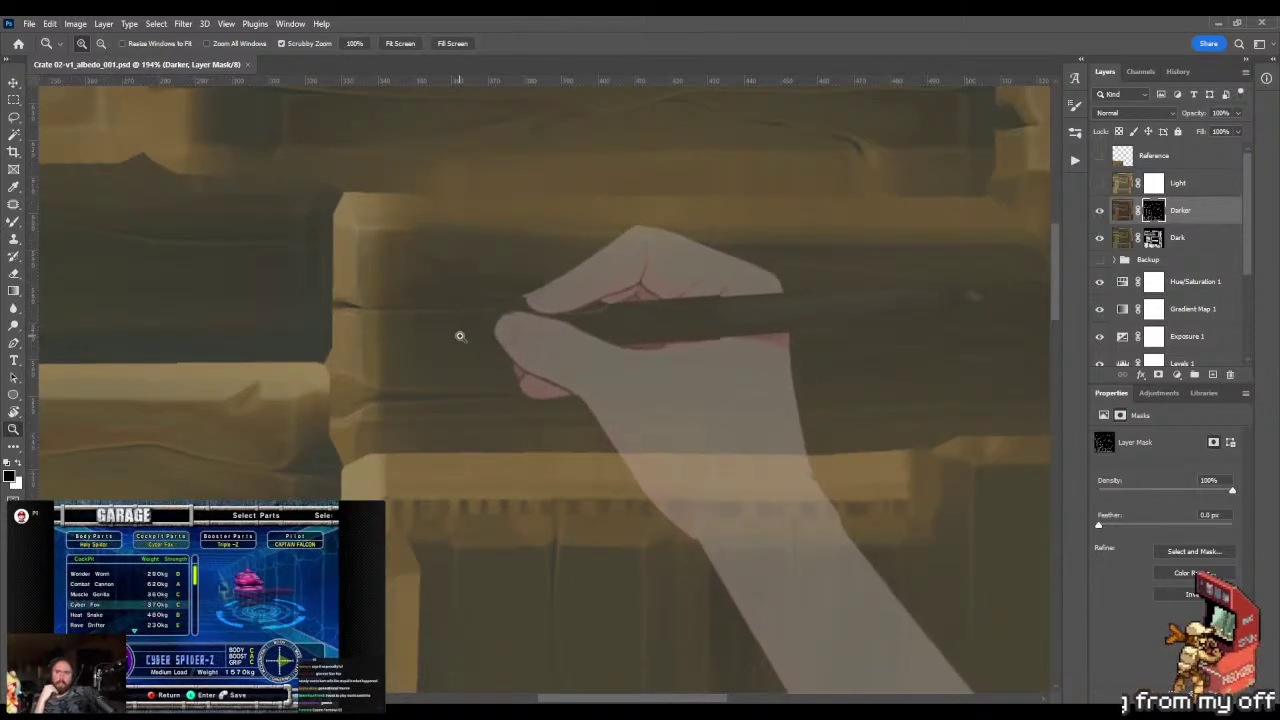
key("z")
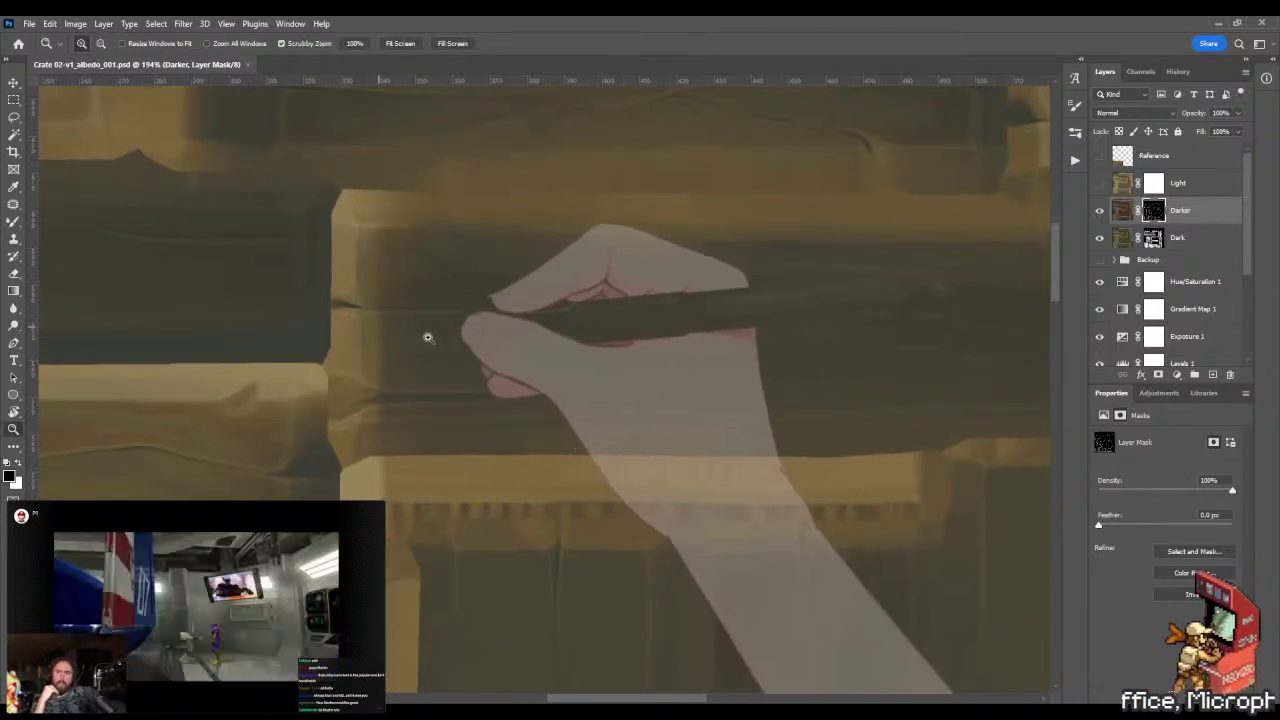
left_click_drag(428, 337, 449, 339)
key("l")
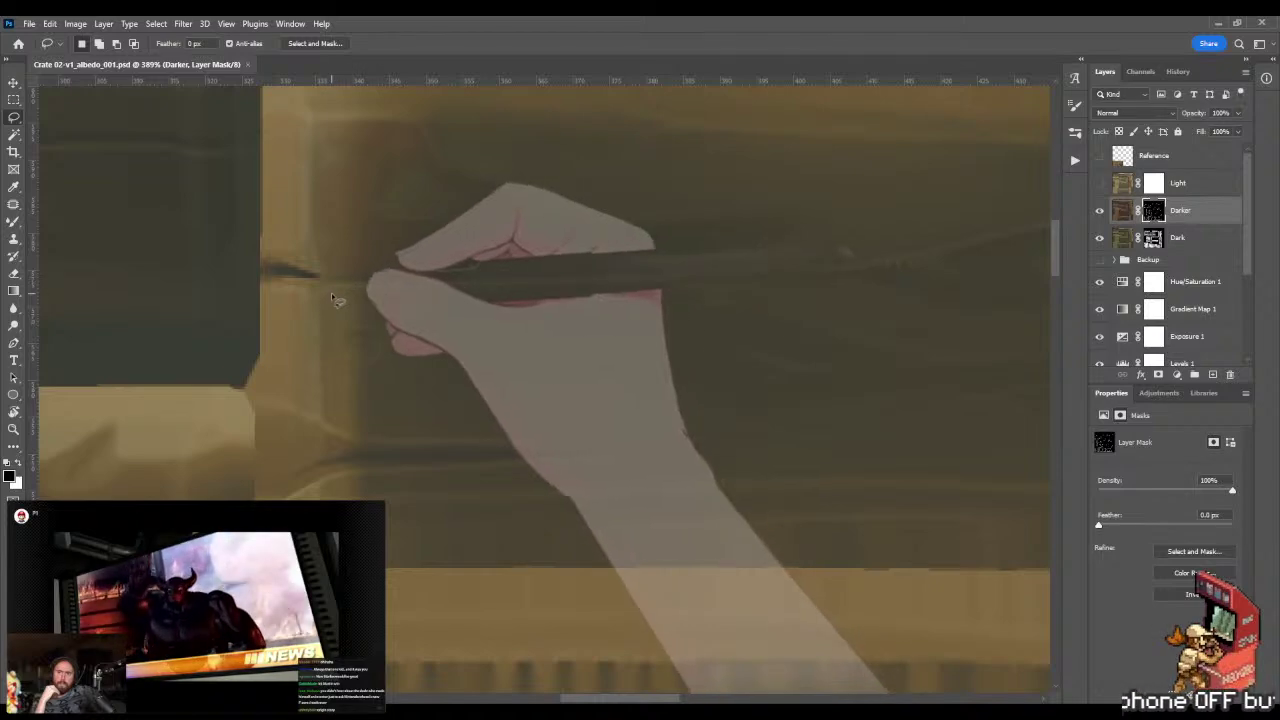
mouse_move(333, 295)
left_mouse_down()
mouse_move(325, 380)
mouse_move(343, 423)
mouse_move(606, 449)
mouse_move(700, 443)
mouse_move(524, 418)
left_mouse_up()
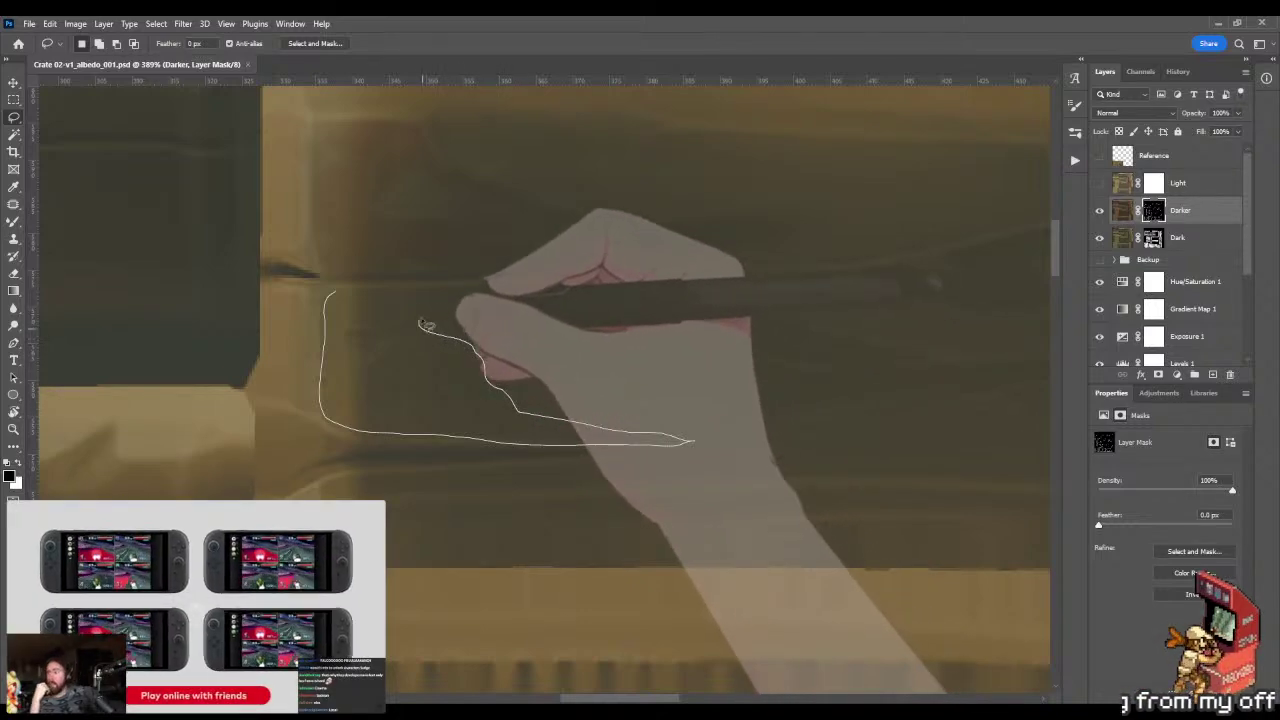
mouse_move(424, 325)
left_mouse_down()
mouse_move(564, 323)
mouse_move(690, 305)
left_mouse_up()
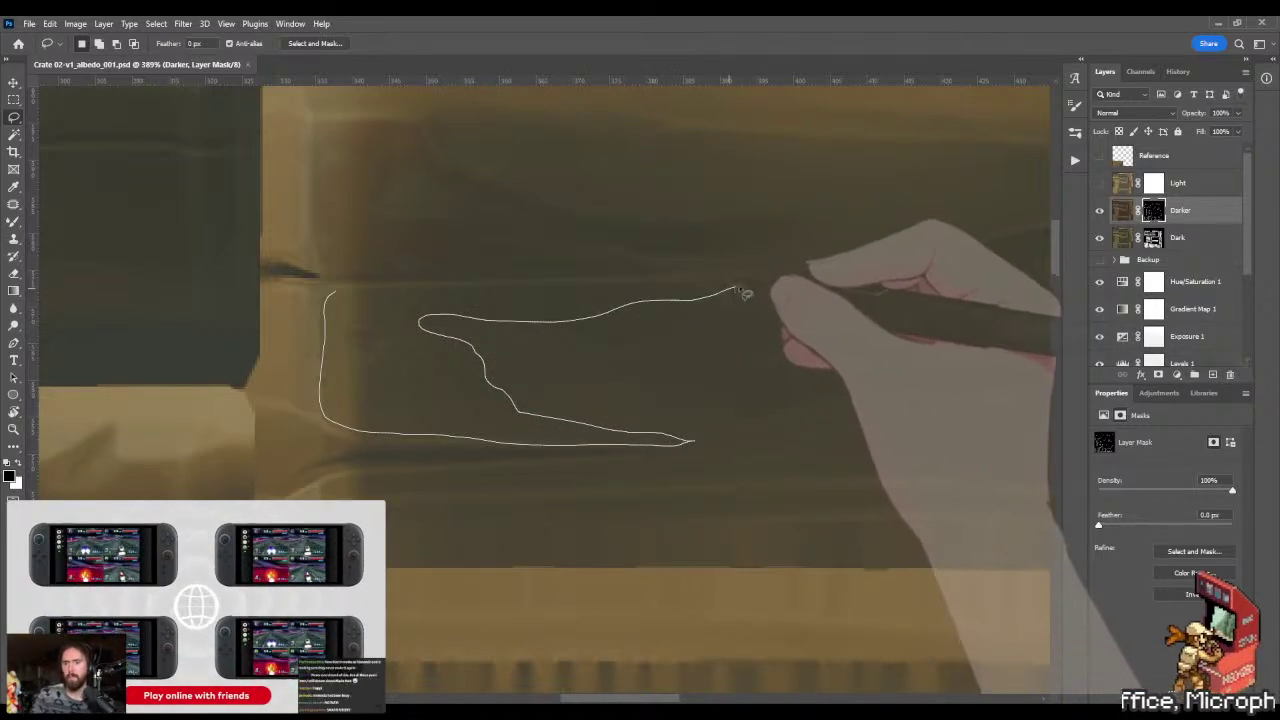
mouse_move(773, 290)
left_mouse_down()
mouse_move(788, 286)
mouse_move(330, 295)
left_mouse_up()
- Cut small notches into the patch selection's edges and shade it with a white gradient on the Darker mask
mouse_move(436, 410)
left_mouse_down()
mouse_move(457, 437)
mouse_move(434, 429)
mouse_move(514, 440)
mouse_move(540, 412)
left_mouse_up()
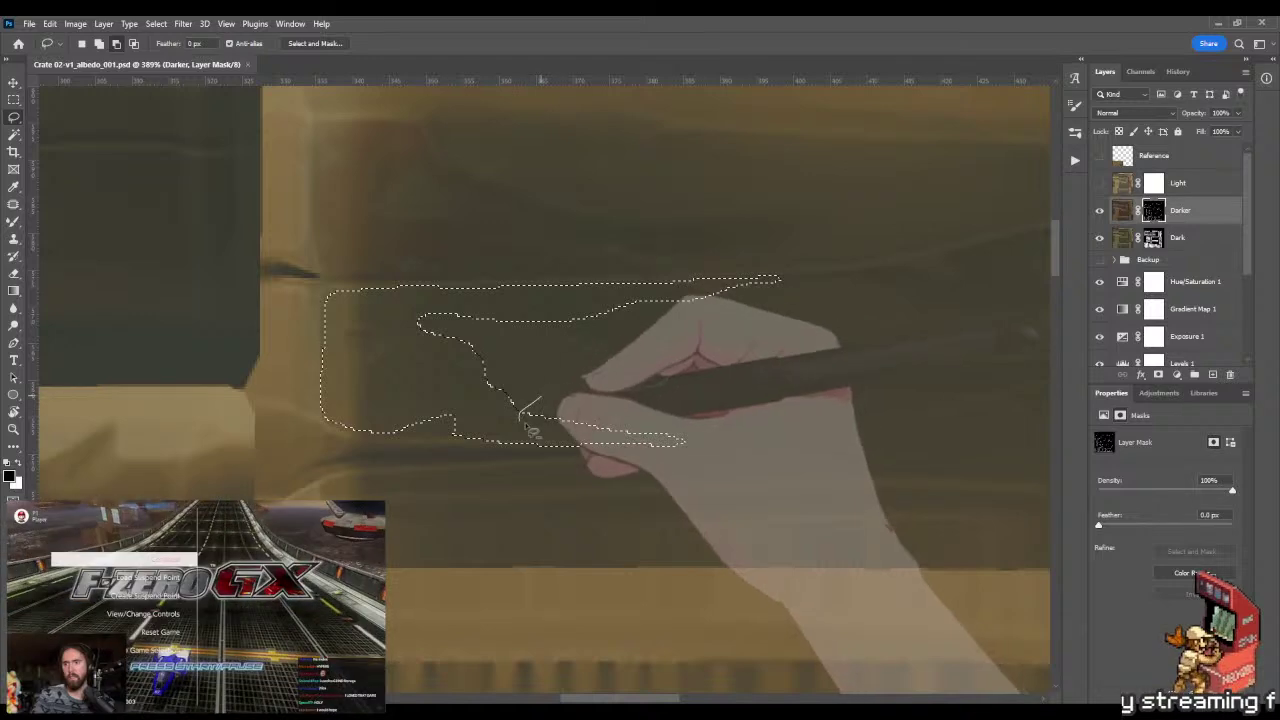
mouse_move(600, 312)
left_mouse_down()
mouse_move(650, 307)
mouse_move(686, 336)
mouse_move(586, 314)
mouse_move(607, 327)
left_mouse_up()
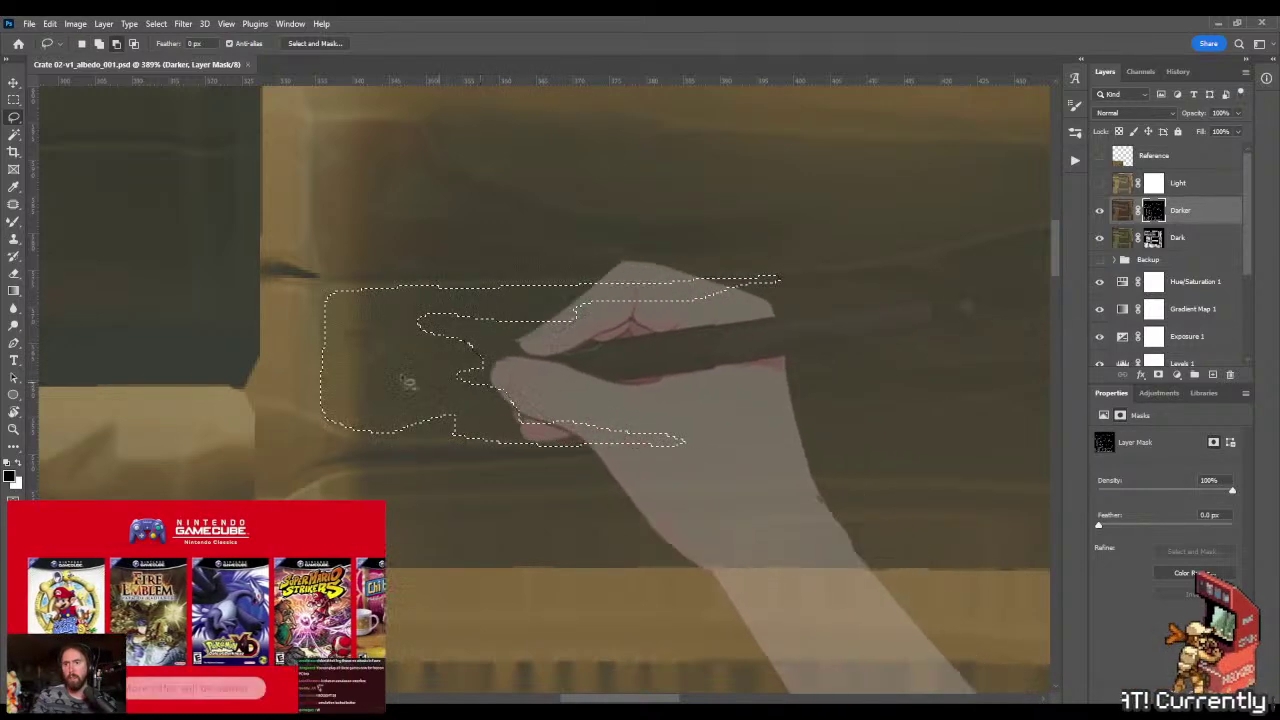
mouse_move(296, 410)
left_mouse_down()
mouse_move(343, 395)
mouse_move(330, 352)
mouse_move(300, 408)
left_mouse_up()
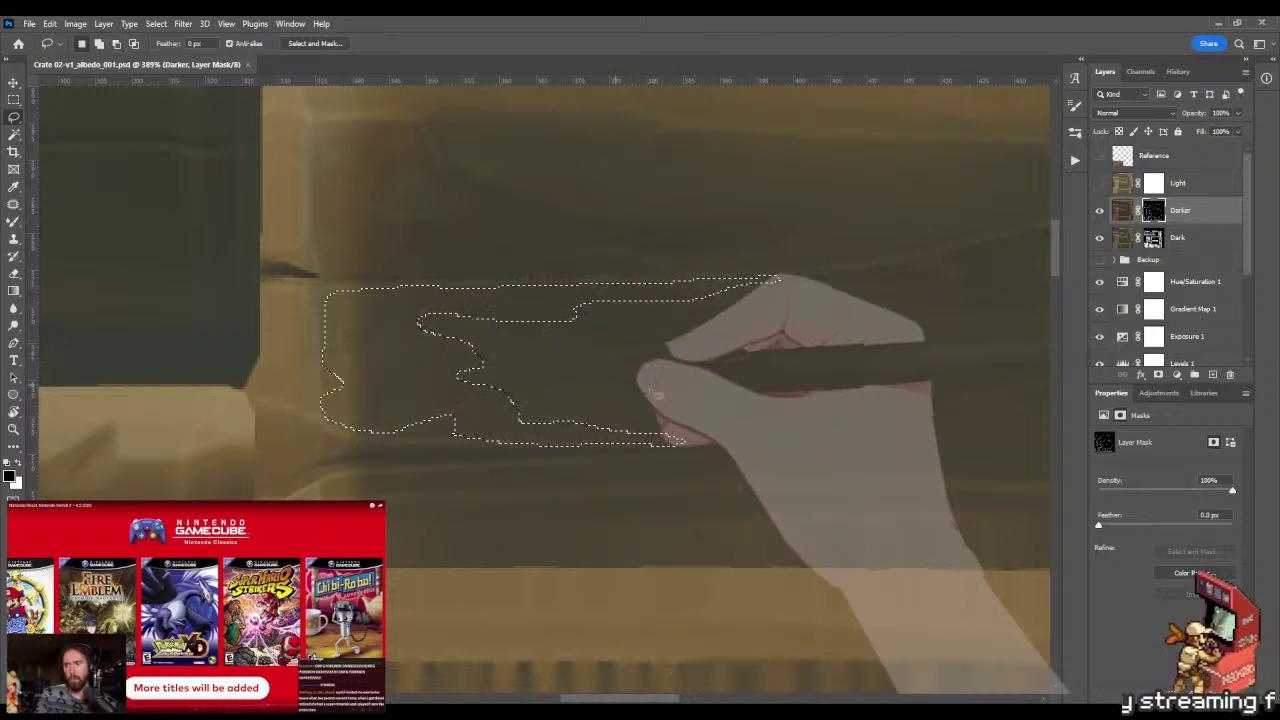
key("g")
key("x")
left_click_drag(952, 437, 915, 438)
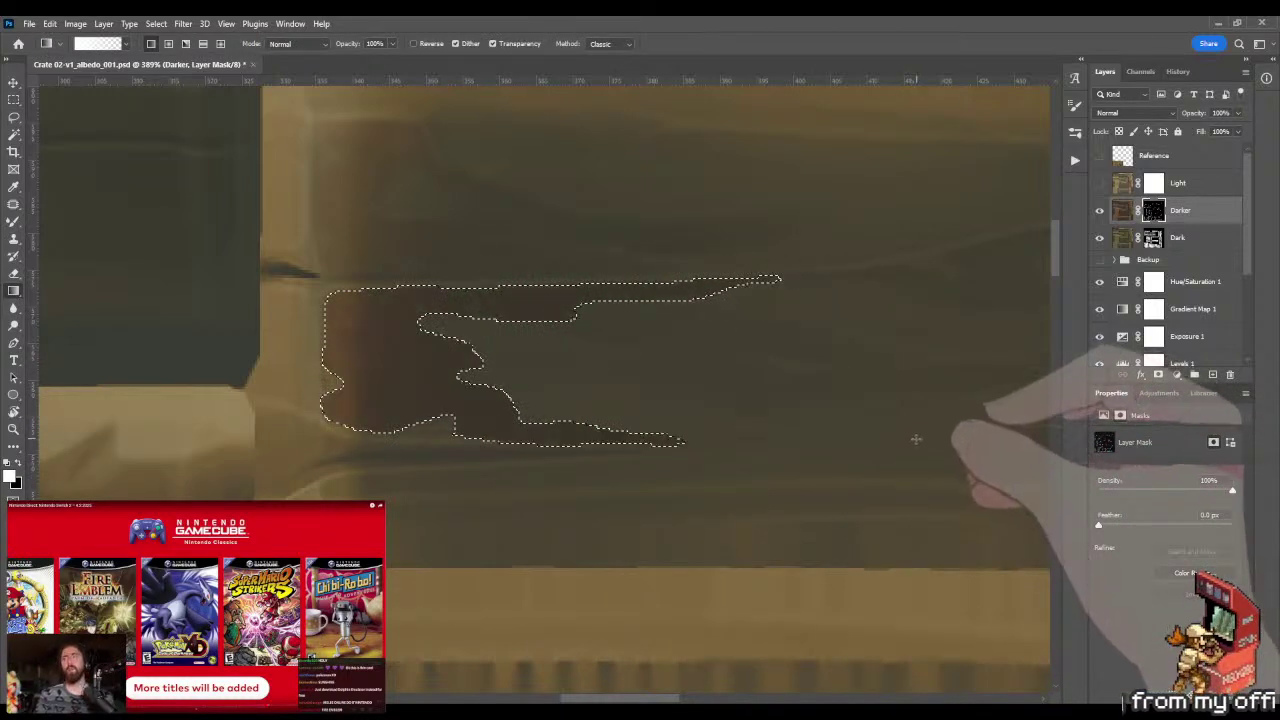
- Soften the darker patch with an enlarged black brush and the Mixer Brush on the Darker mask, and deselect
key("b")
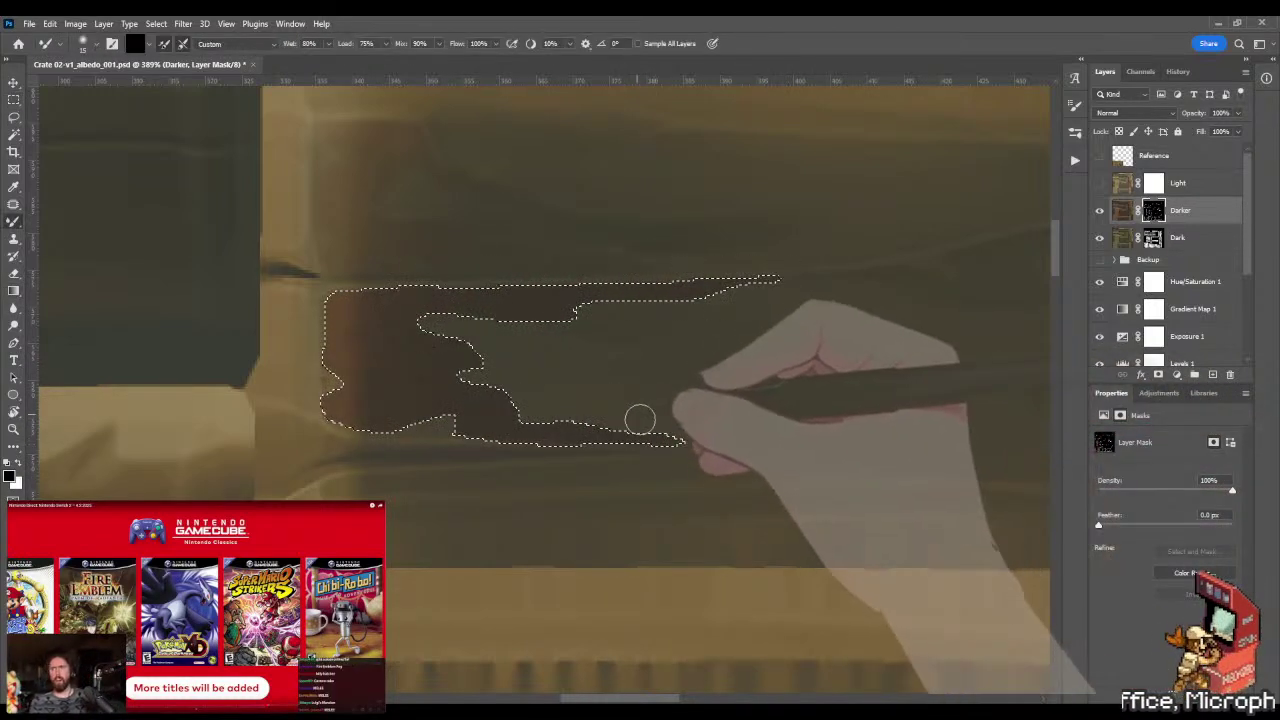
key("bracketright")
key("bracketright")
key("bracketright")
key("bracketright")
key("bracketright")
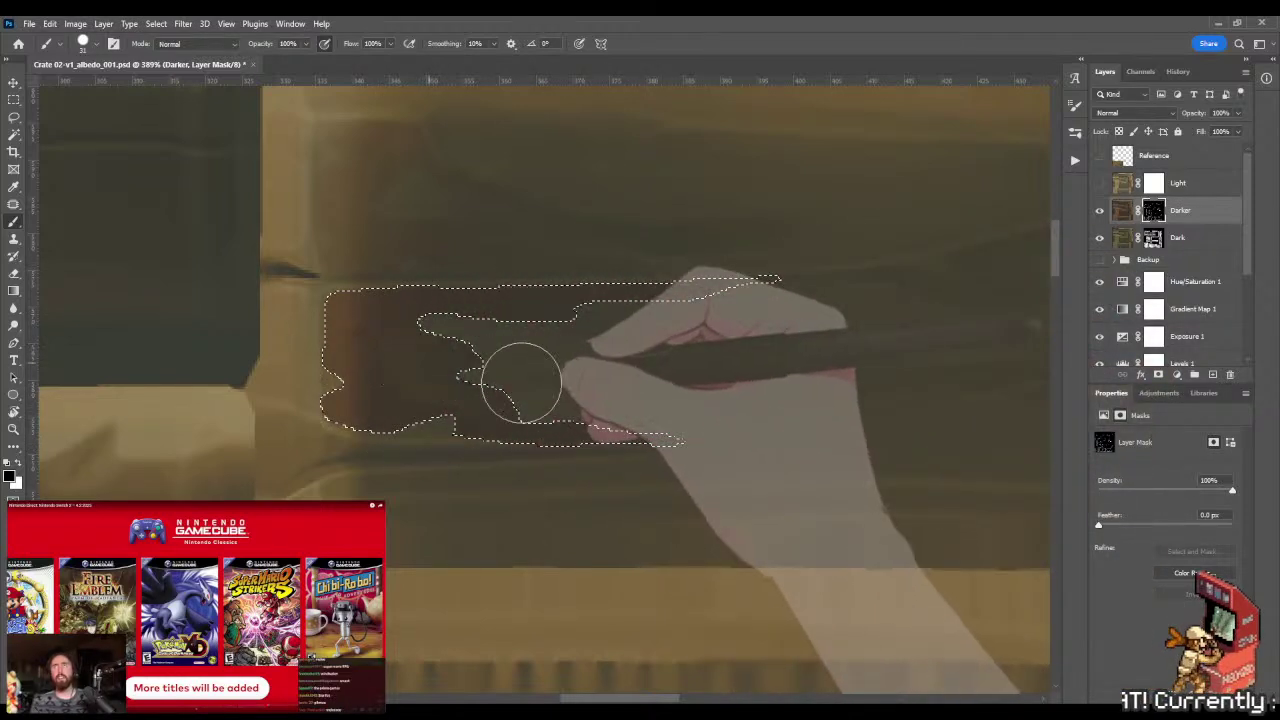
key("shift+b")
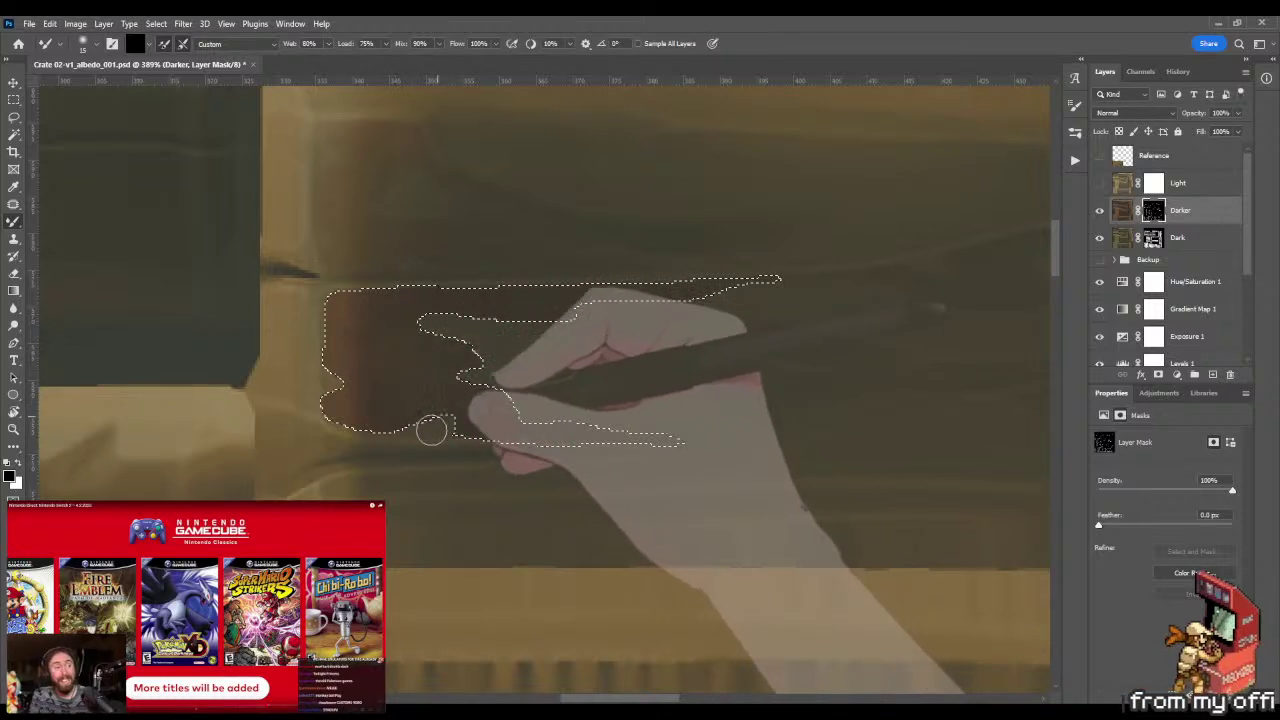
key("m")
key("ctrl+d")
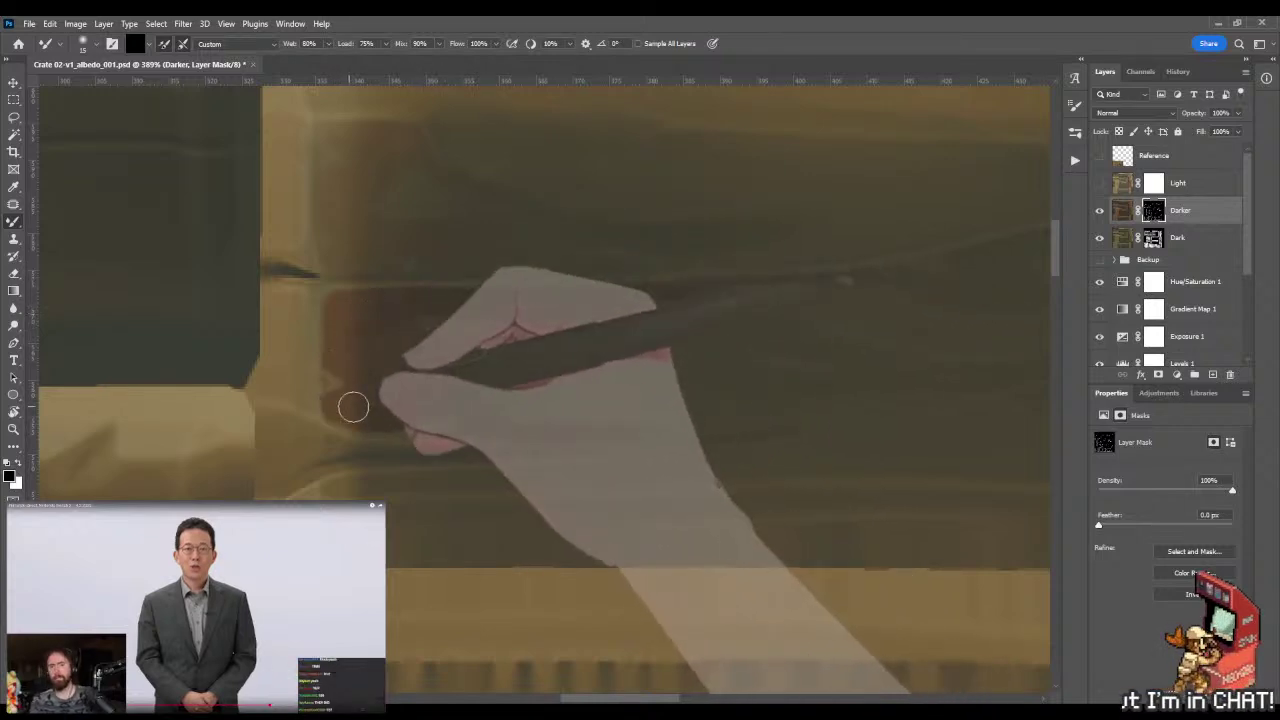
- Lasso around the whole patch, fade it with a black gradient on the Darker mask, deselect, and save the file
key("l")
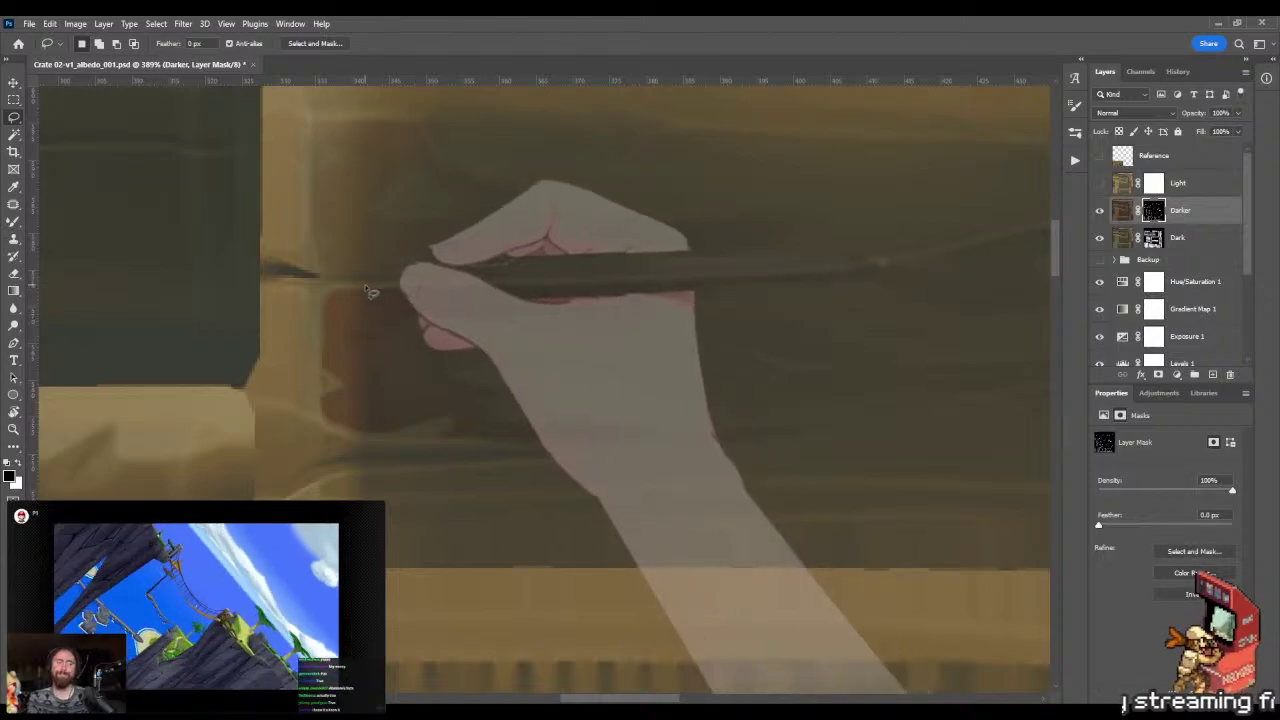
mouse_move(365, 285)
left_mouse_down()
mouse_move(291, 393)
mouse_move(329, 463)
mouse_move(785, 472)
mouse_move(920, 431)
mouse_move(944, 311)
mouse_move(921, 283)
mouse_move(880, 260)
mouse_move(731, 283)
left_mouse_up()
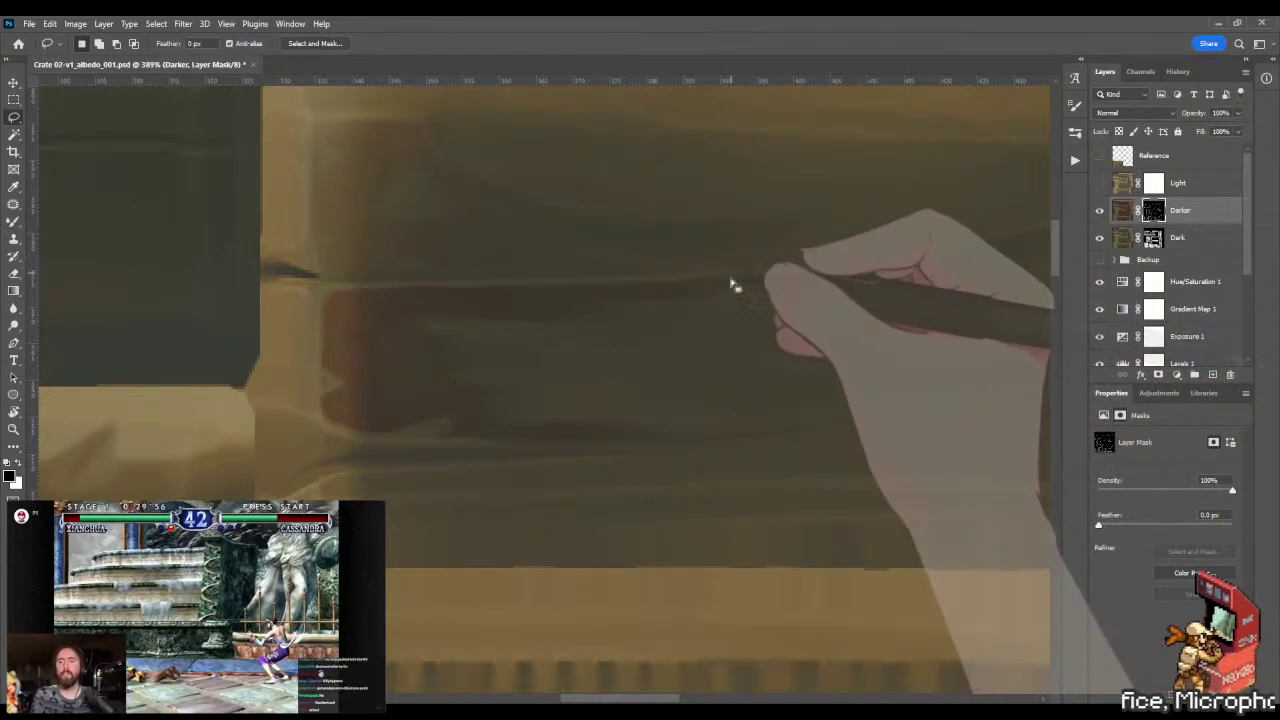
key("z")
scroll(785, 320, "down", 10)
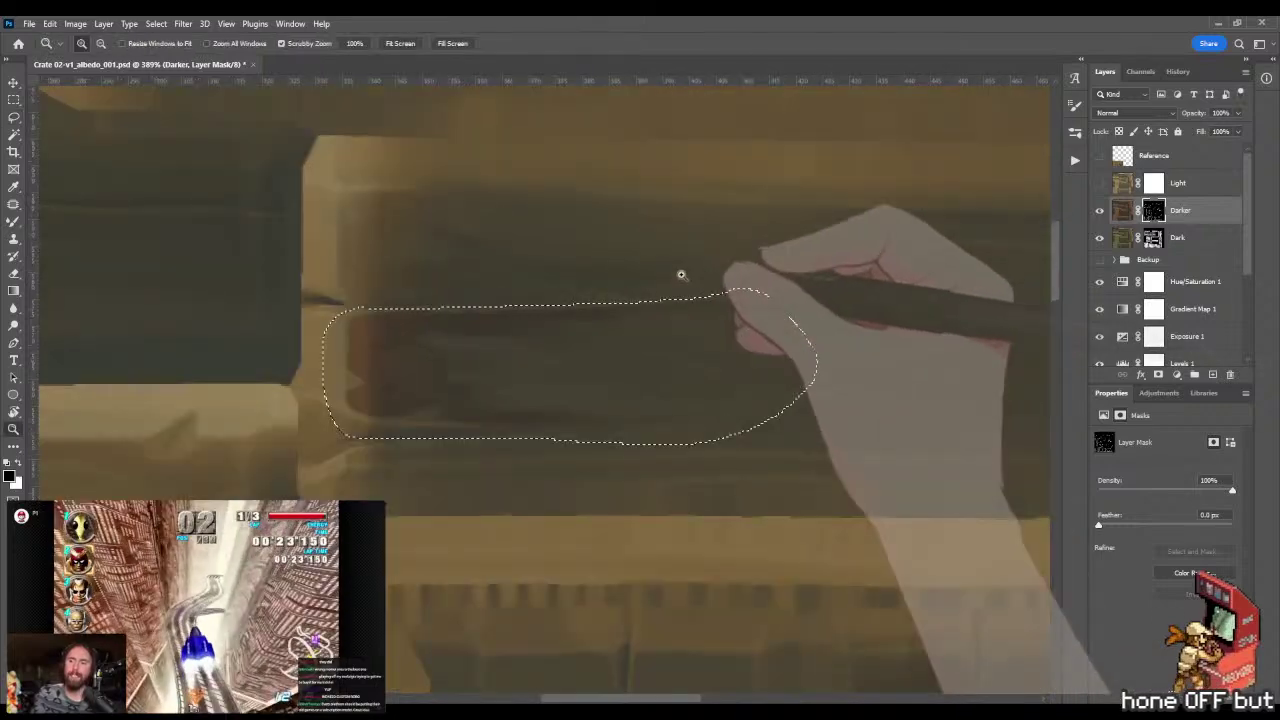
key("g")
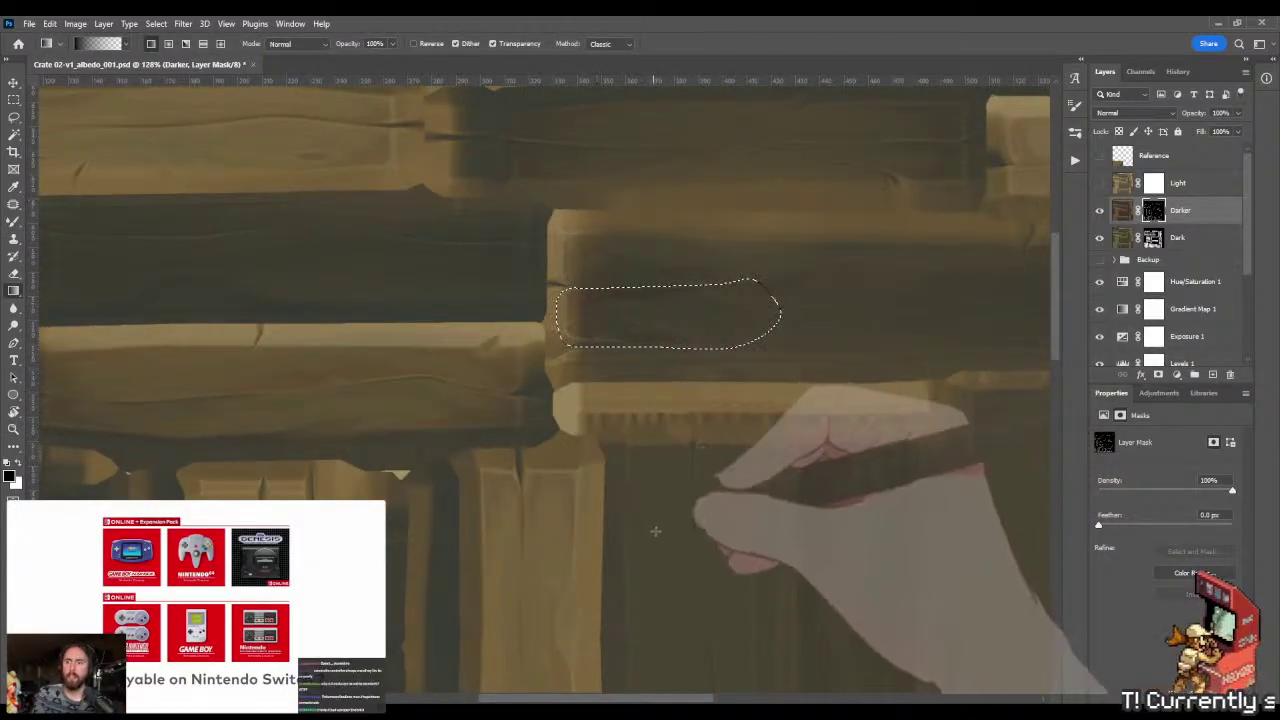
key("m")
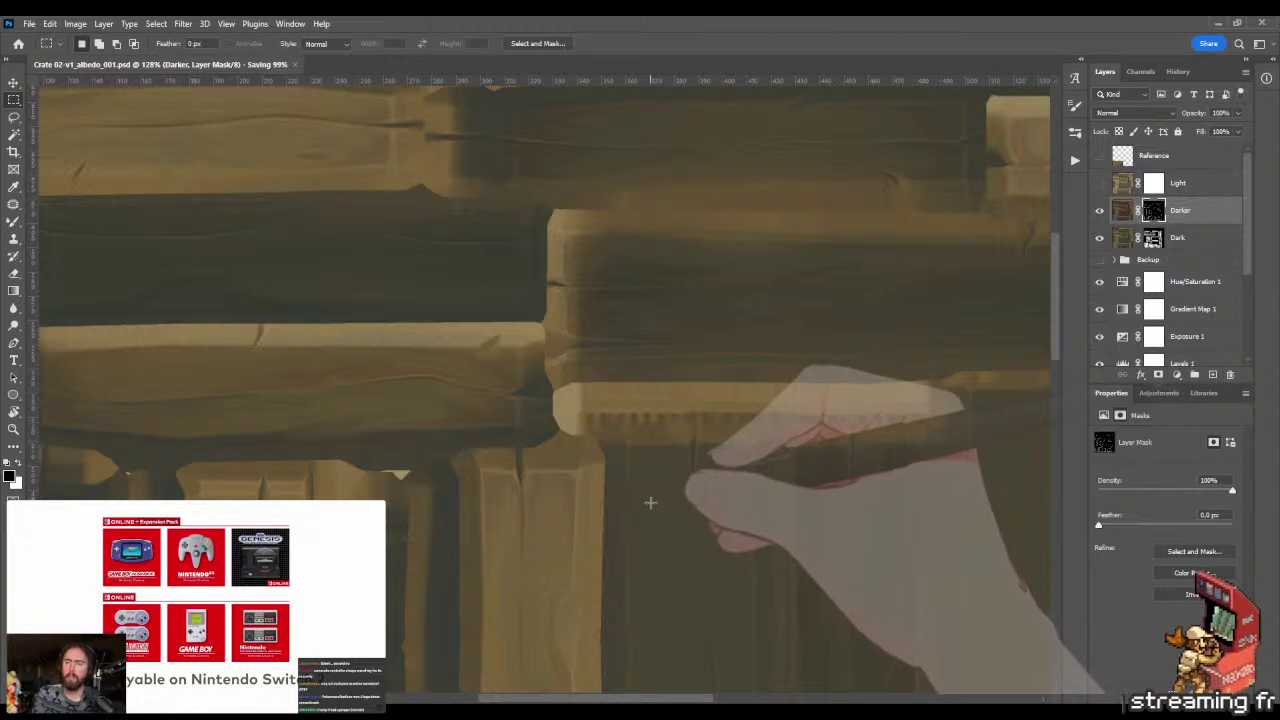
- Switch to Marmoset Toolbag to check the floor planks on the crate model, and return to Photoshop
key("alt+Tab")
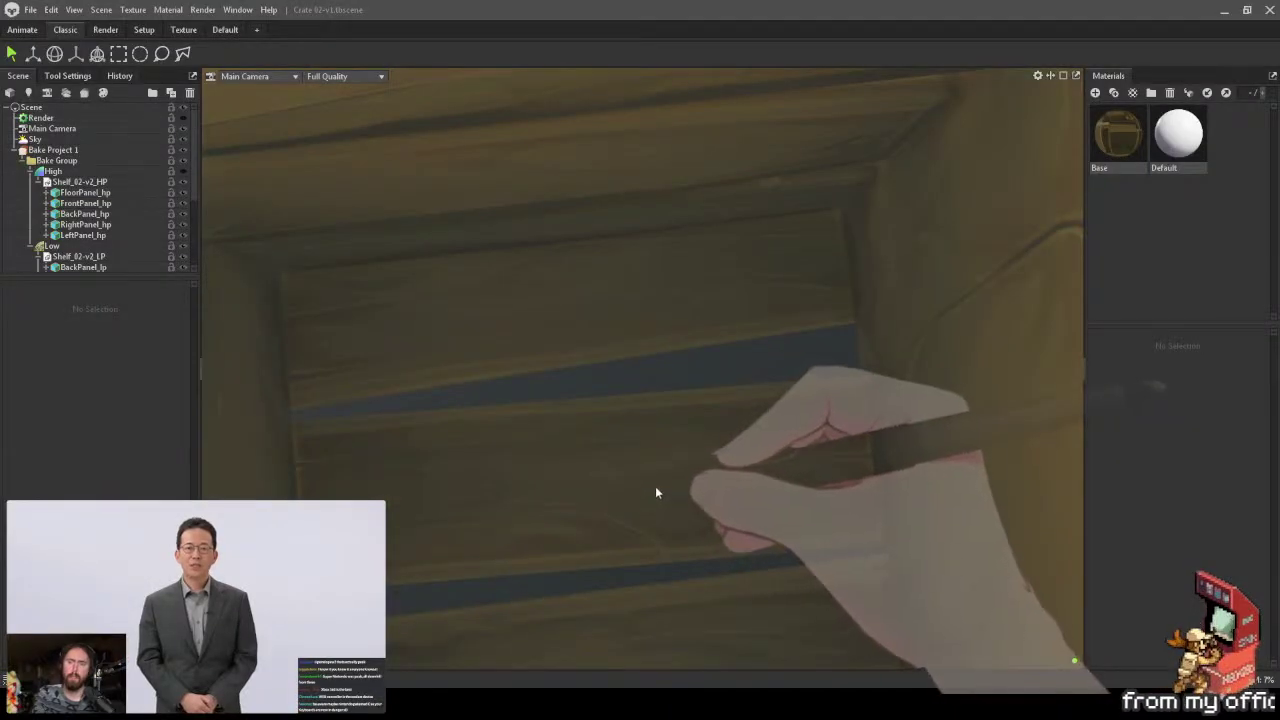
key("alt+Tab")
key("alt+Tab")
left_click_drag(686, 378, 655, 262)
key("alt+Tab")
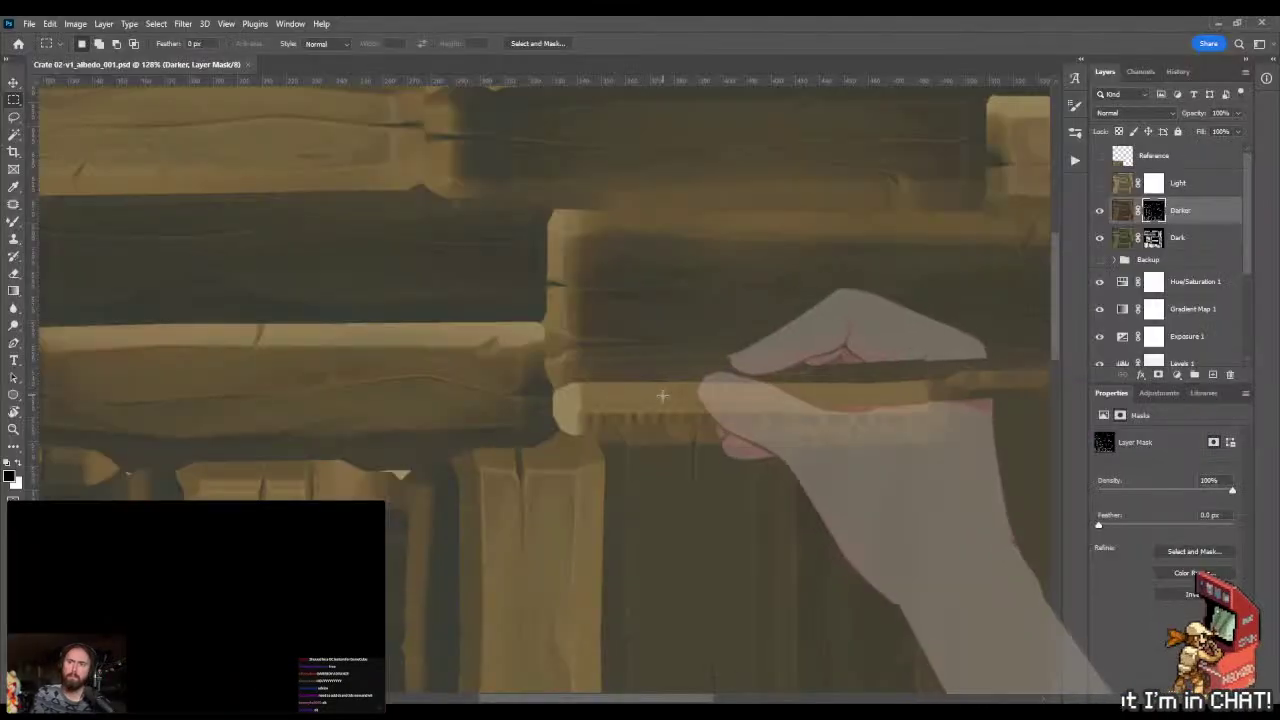
- Lasso a long thin sliver just below the lower crack at the plank's left end
key("z")
left_click_drag(655, 407, 684, 397)
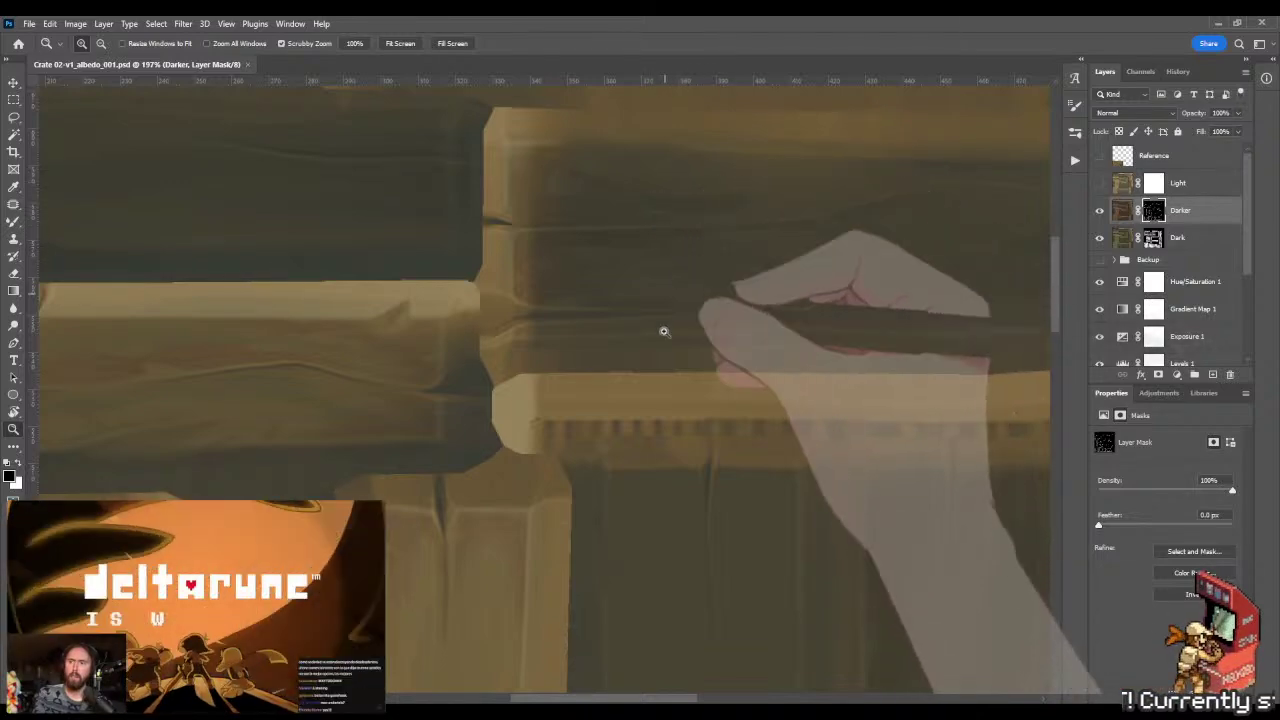
mouse_move(634, 274)
left_mouse_down()
mouse_move(700, 277)
mouse_move(631, 291)
left_mouse_up()
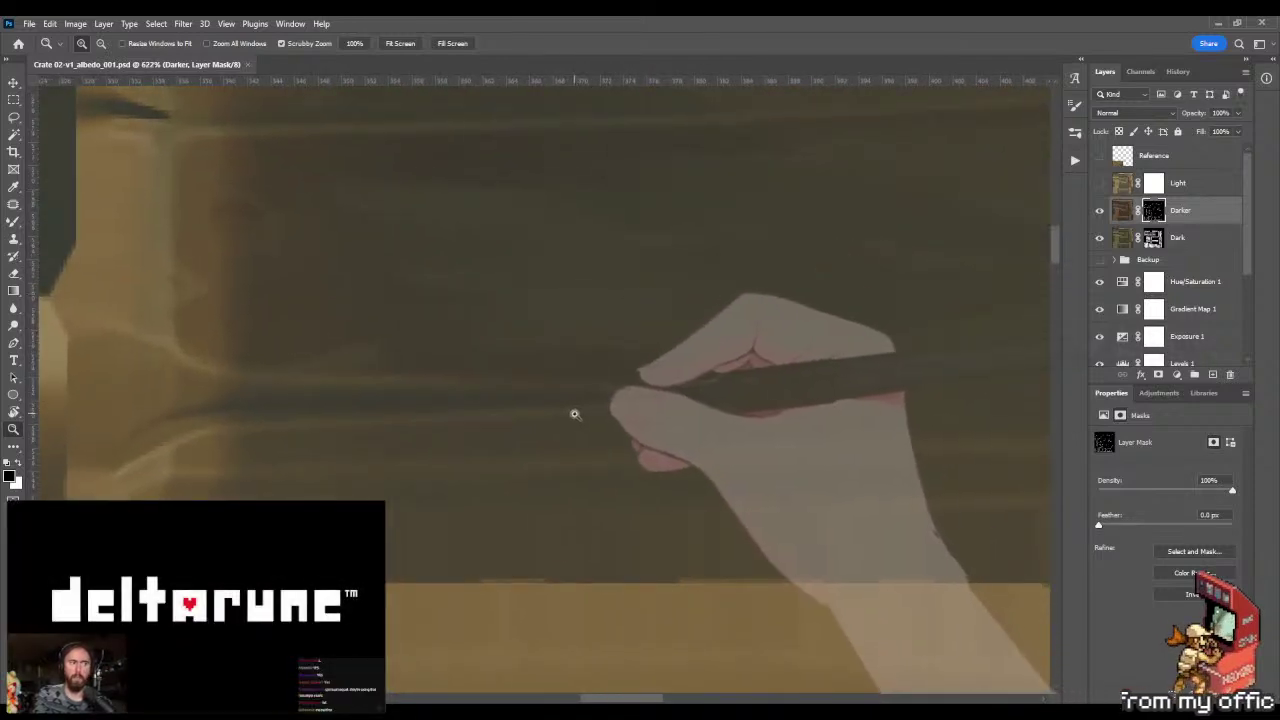
key("l")
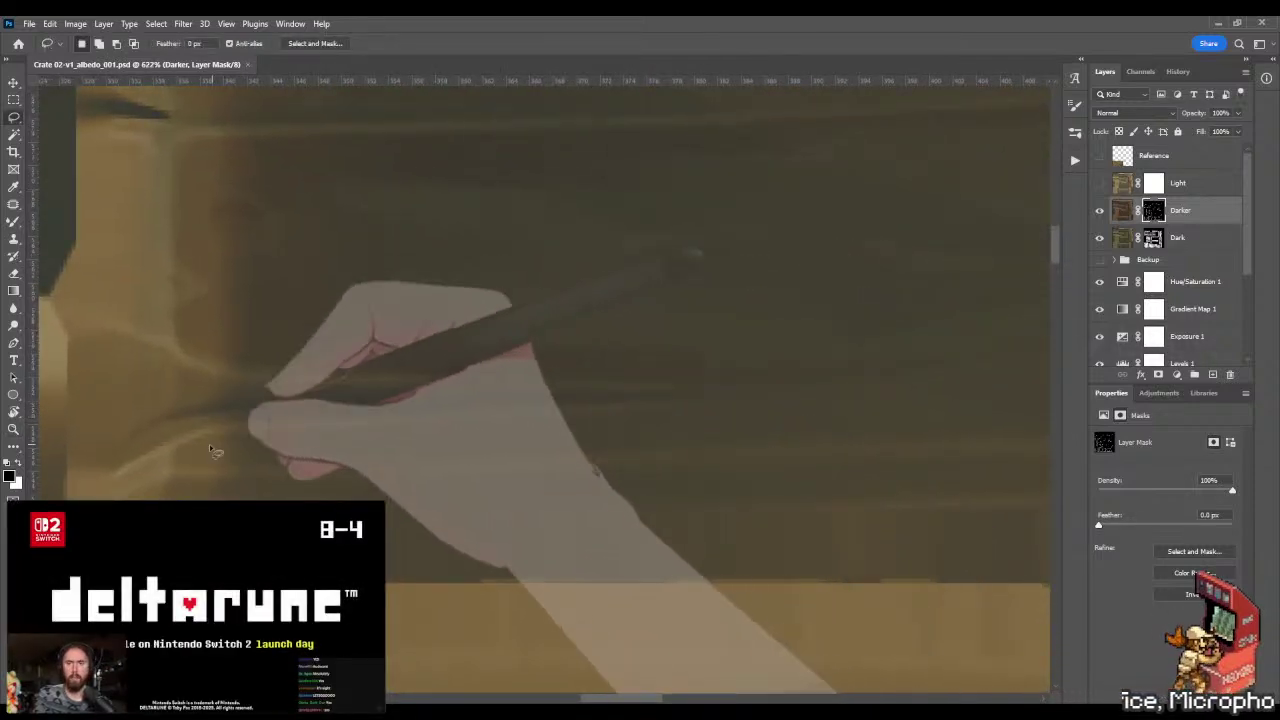
mouse_move(226, 436)
left_mouse_down()
mouse_move(182, 462)
mouse_move(743, 468)
left_mouse_up()
mouse_move(222, 438)
left_mouse_down()
mouse_move(185, 458)
mouse_move(830, 437)
mouse_move(455, 432)
mouse_move(343, 463)
mouse_move(826, 437)
mouse_move(379, 440)
mouse_move(677, 452)
mouse_move(350, 450)
left_mouse_up()
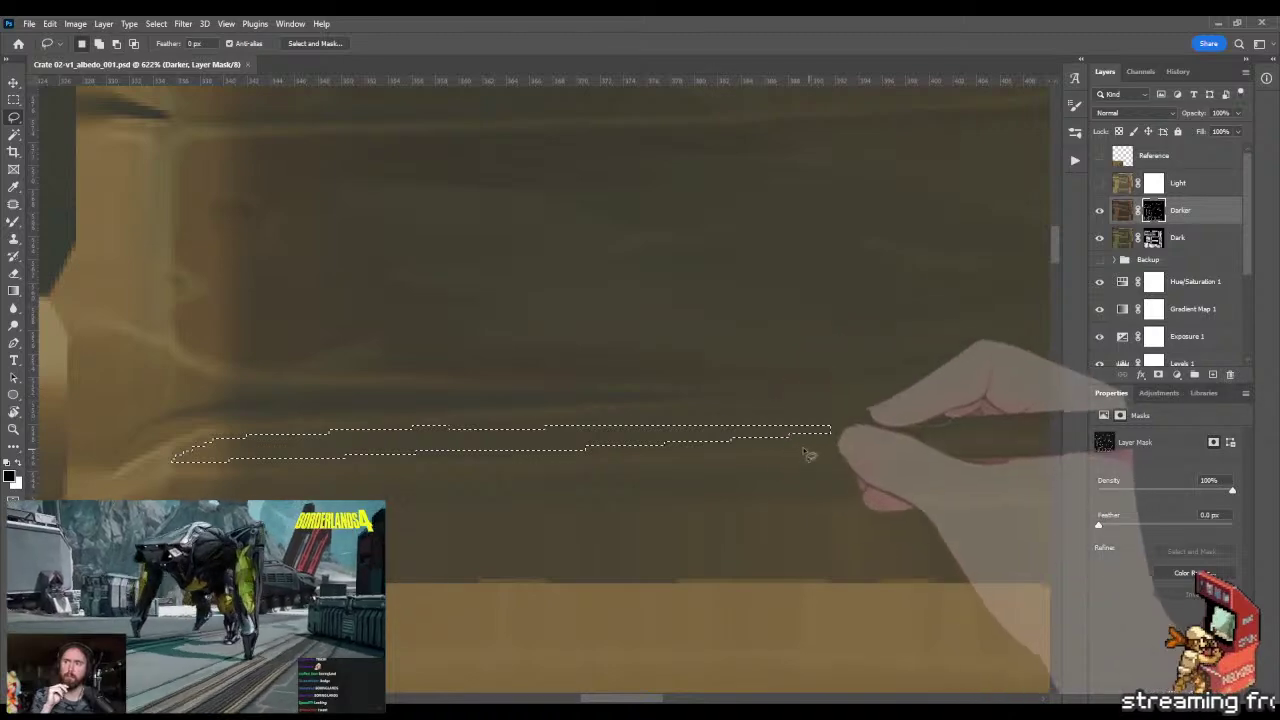
- Shade the sliver with a white gradient on the Darker mask, deselect, and blend its edges with the Mixer Brush
key("g")
key("x")
key("x")
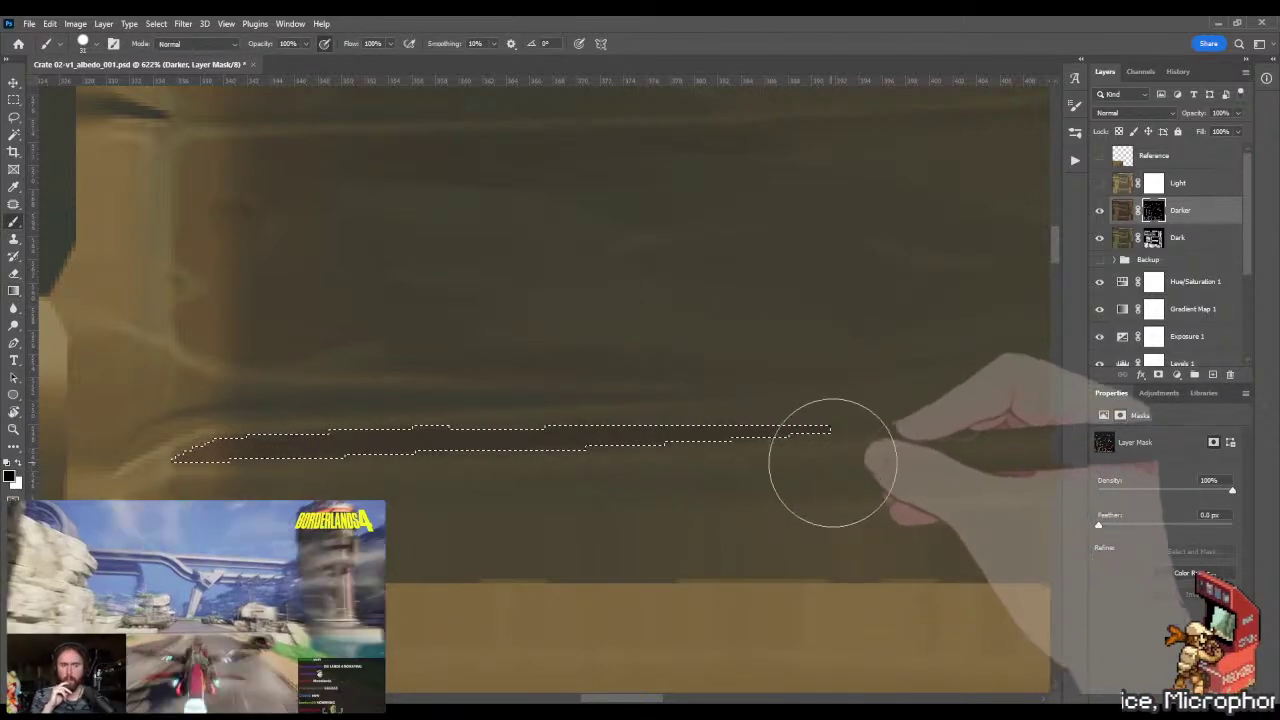
key("ctrl+d")
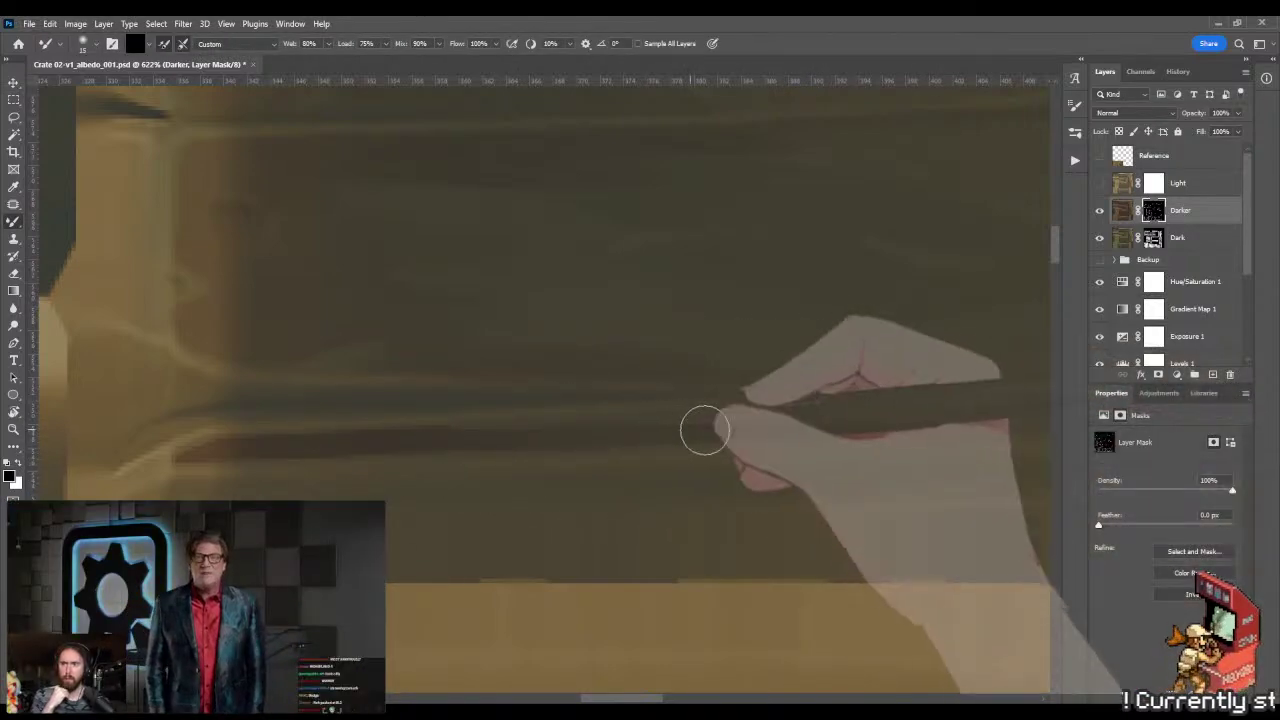
- Lasso around the dark streak, fade it with a black gradient on the Darker mask, deselect, and save the file
scroll(683, 420, "down", 6)
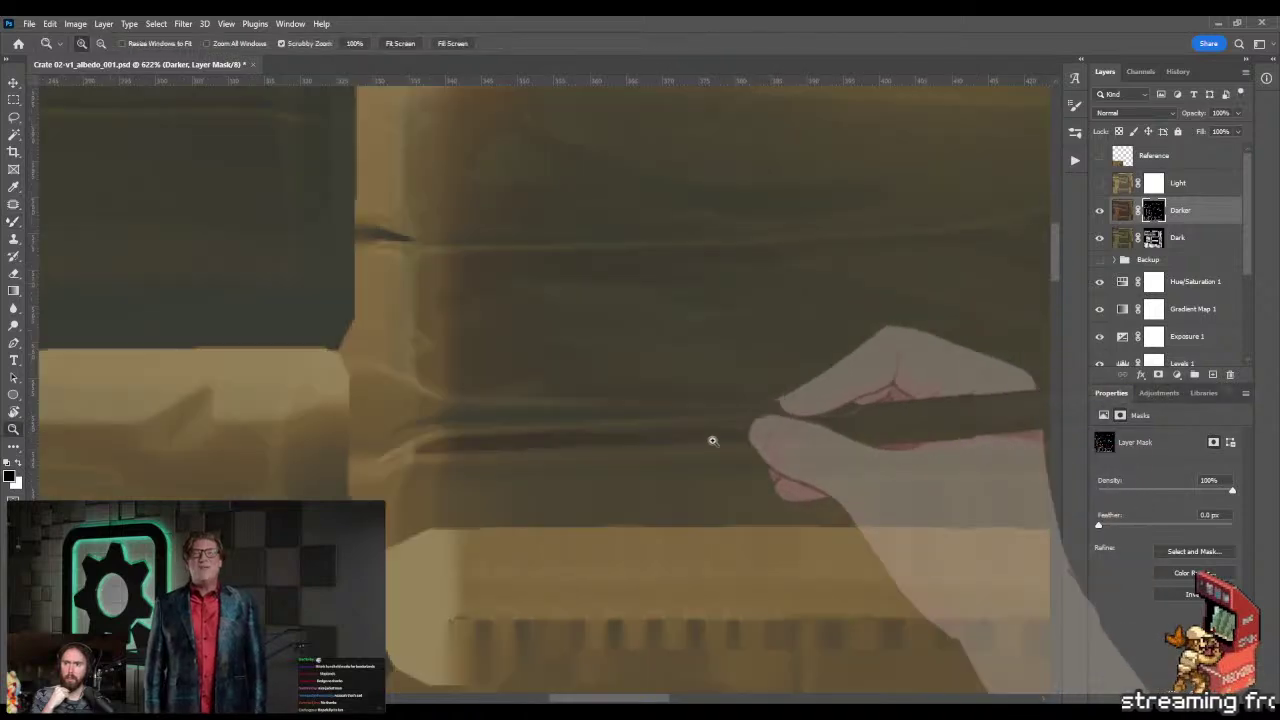
scroll(623, 412, "up", 2)
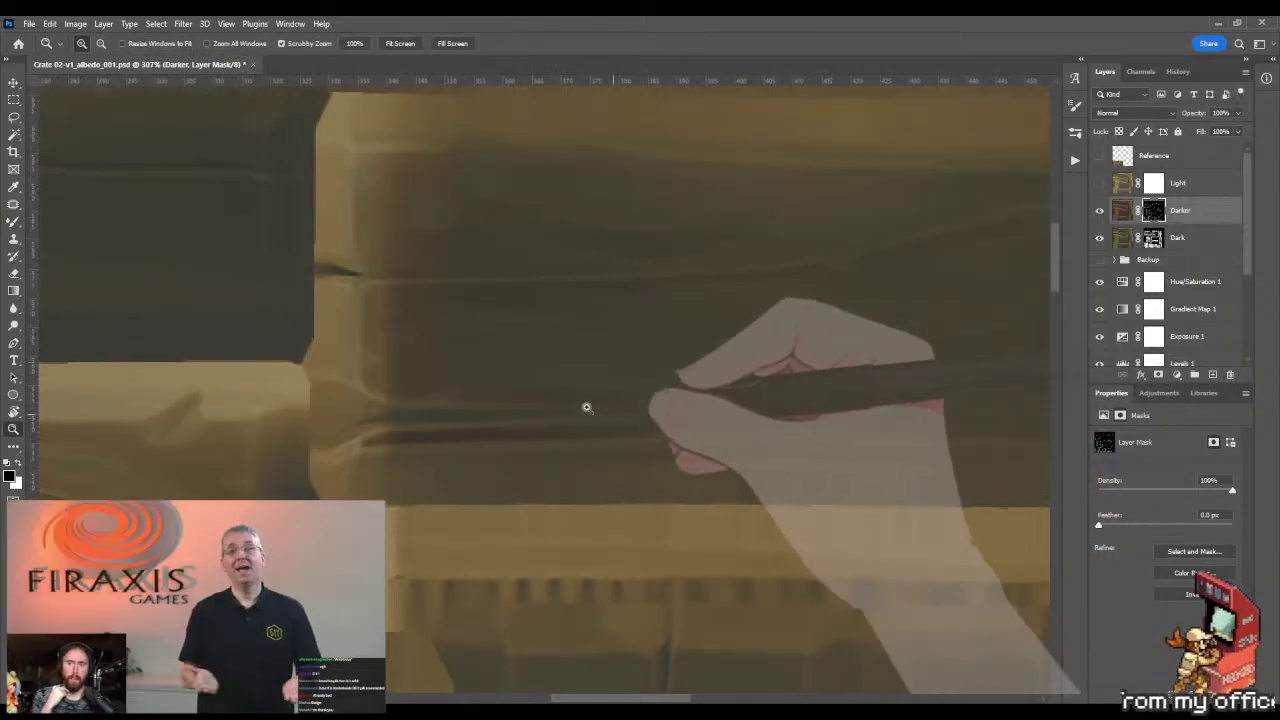
key("l")
mouse_move(360, 432)
left_mouse_down()
mouse_move(693, 460)
mouse_move(924, 482)
mouse_move(904, 455)
mouse_move(809, 429)
mouse_move(574, 420)
mouse_move(586, 421)
mouse_move(597, 503)
mouse_move(646, 487)
mouse_move(557, 389)
left_mouse_up()
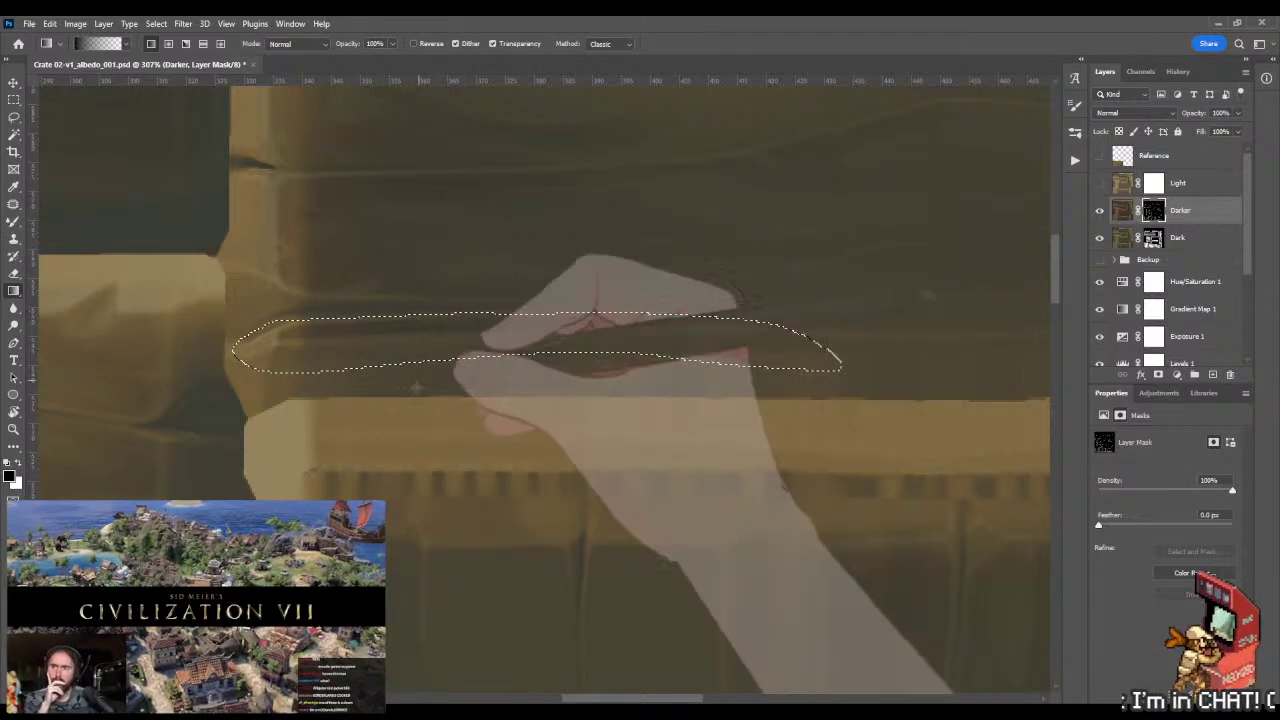
key("m")
key("ctrl+d")
key("ctrl+s")
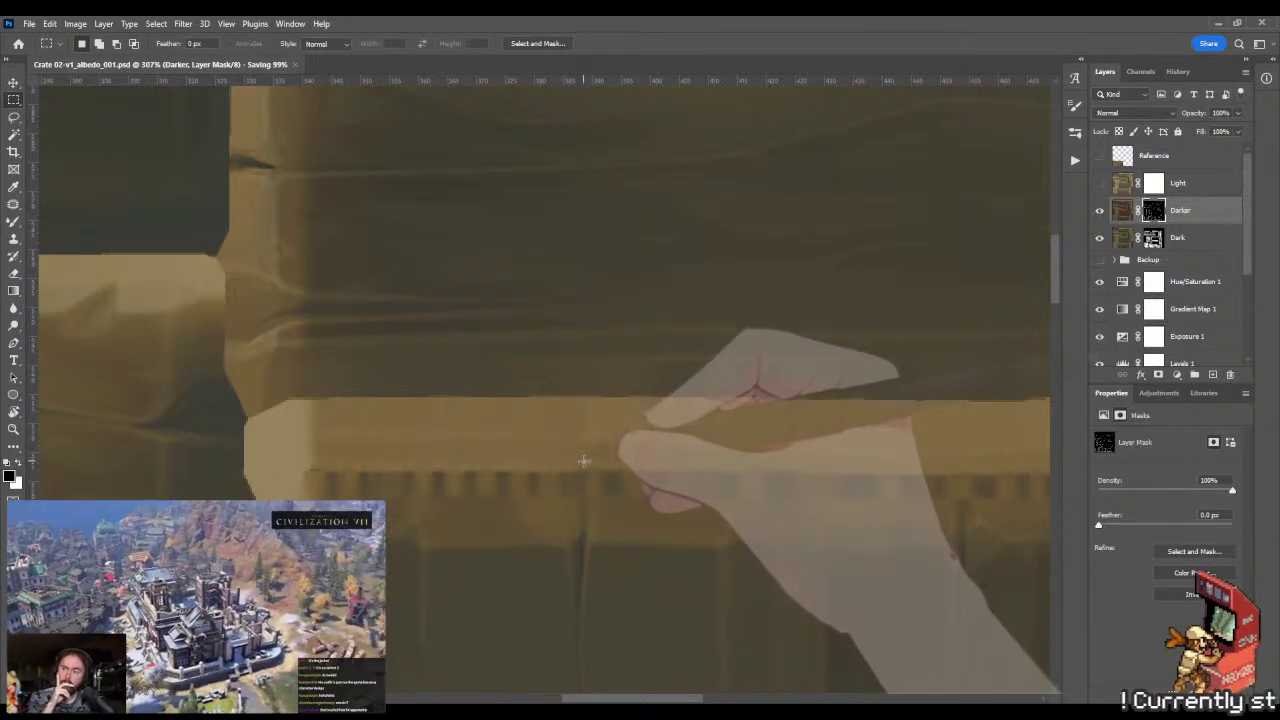
- Inspect the new streak on the crate model in Marmoset Toolbag and return to Photoshop
key("alt+Tab")
mouse_move(679, 383)
left_mouse_down()
mouse_move(648, 430)
mouse_move(726, 360)
mouse_move(690, 449)
left_mouse_up()
key("alt+Tab")
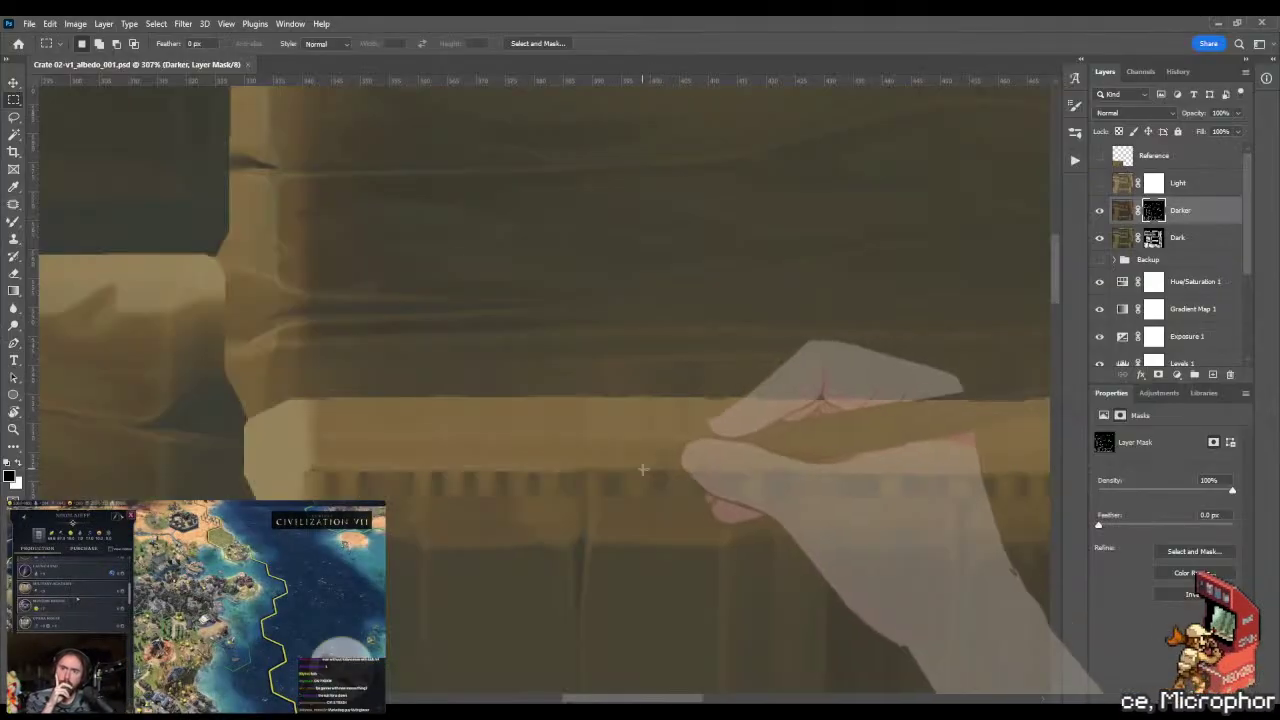
- Restore the selection around the streak, fade it further with black gradients on the Darker mask, deselect, and save
key("ctrl+z")
key("g")
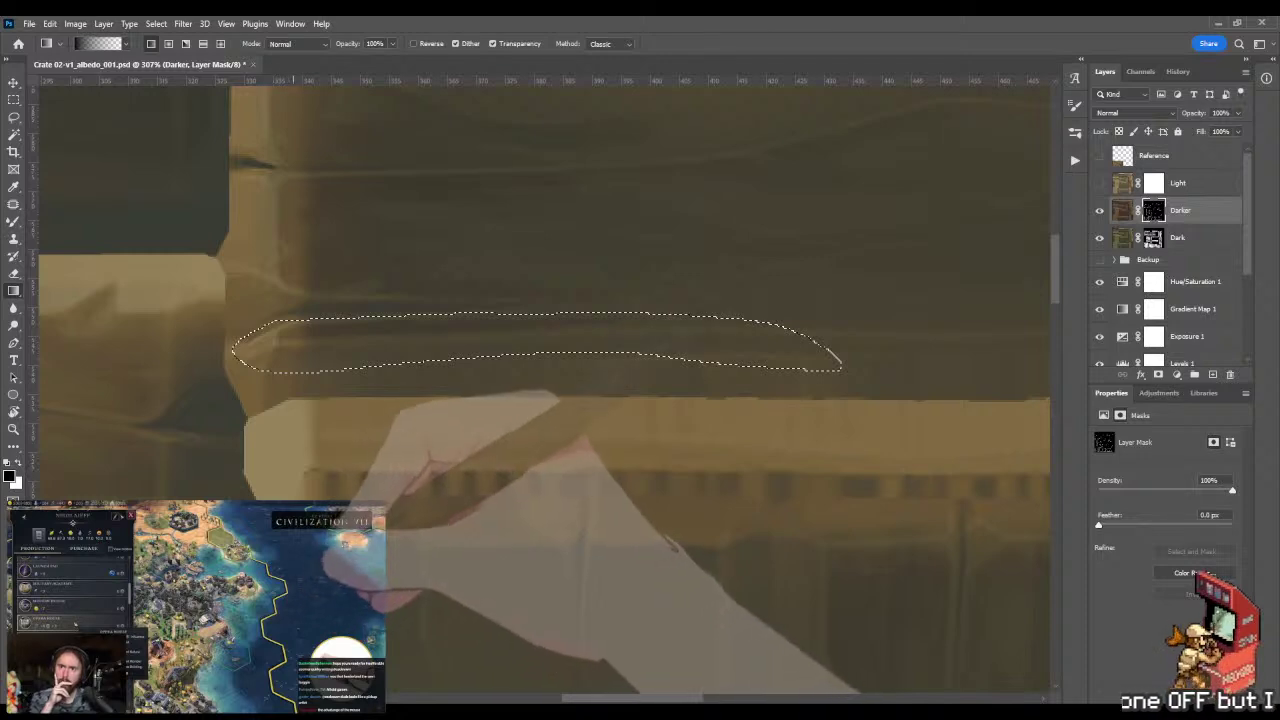
left_click_drag(376, 392, 437, 227)
left_click_drag(347, 380, 391, 240)
left_click_drag(337, 391, 389, 216)
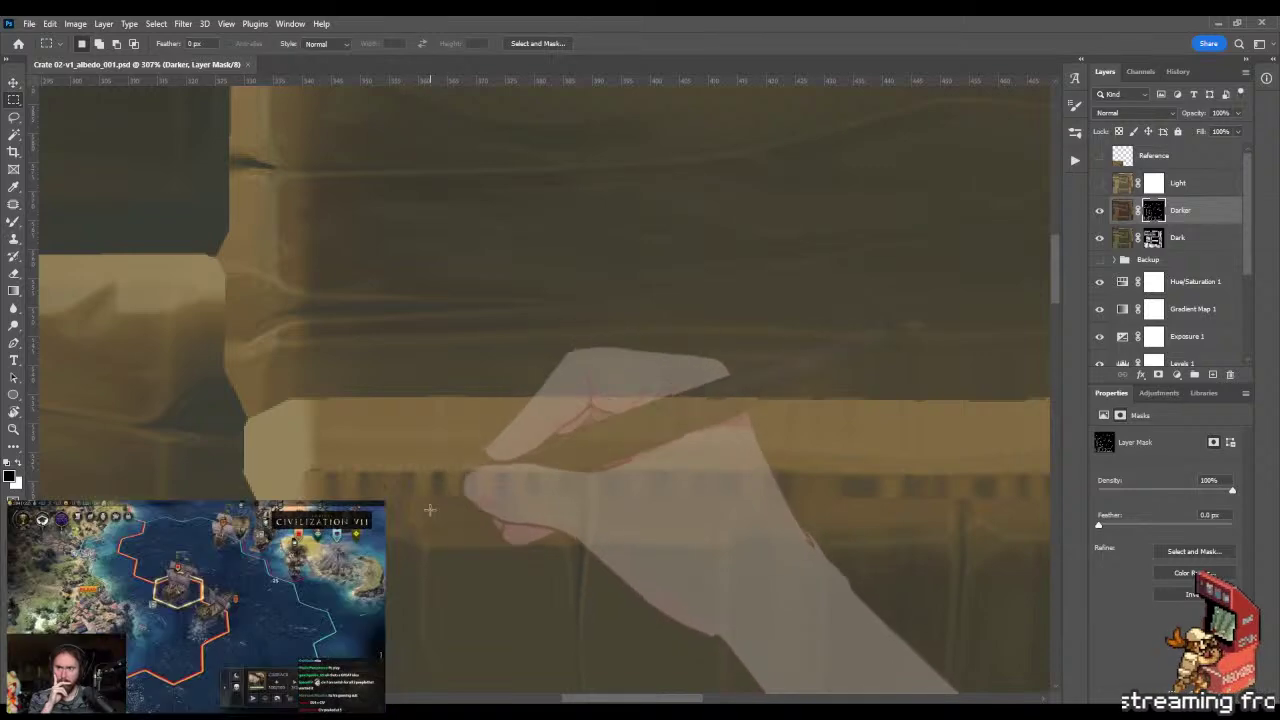
- Recheck the softened streak on the crate in Marmoset Toolbag, and return to Photoshop to view the plank's right end
key("alt+Tab")
left_click_drag(401, 448, 640, 440)
key("alt+Tab")
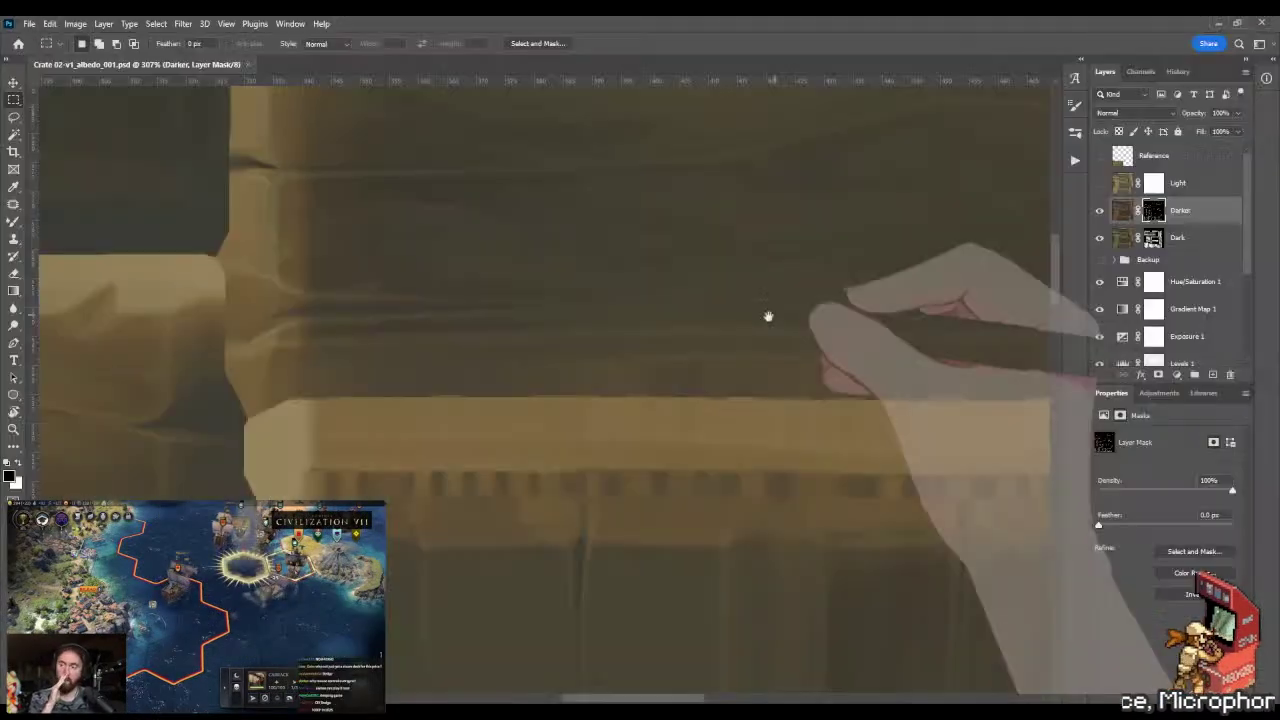
left_click_drag(766, 314, 536, 409)
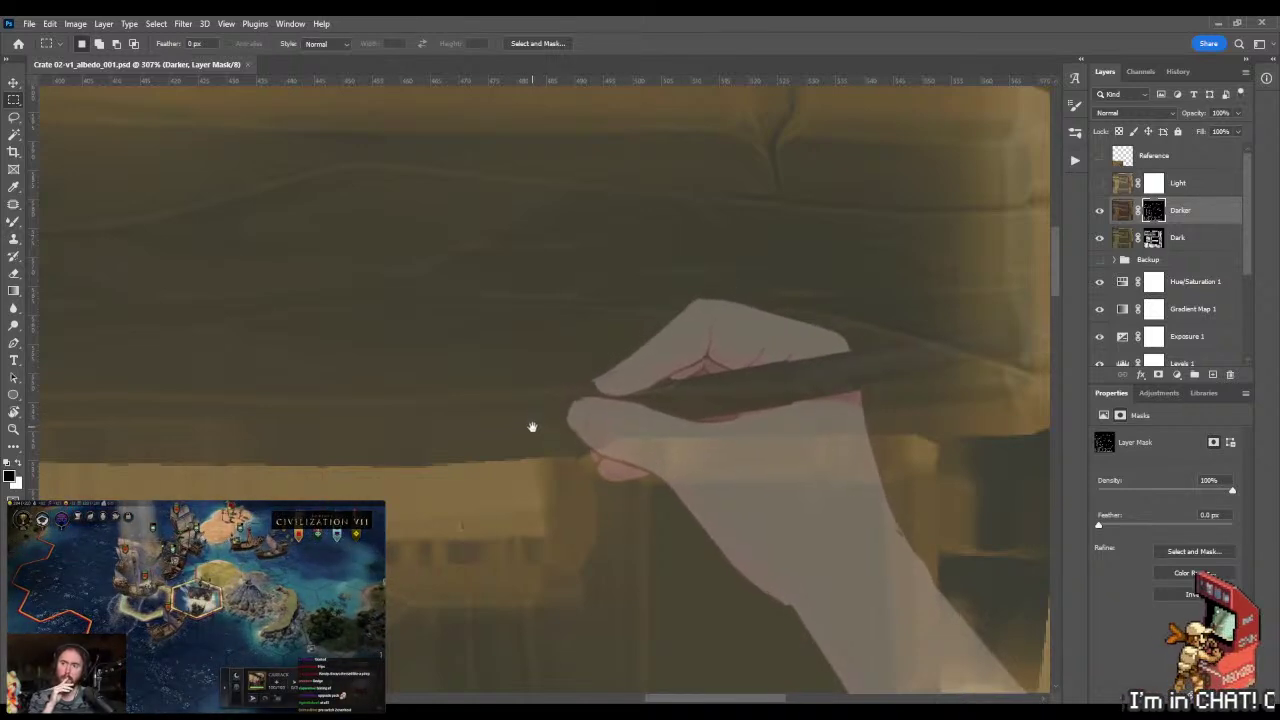
- Lasso a thin horizontal streak with a short upward branch near the plank's lower edge and fill it with white on the Darker mask
left_click_drag(532, 427, 533, 424)
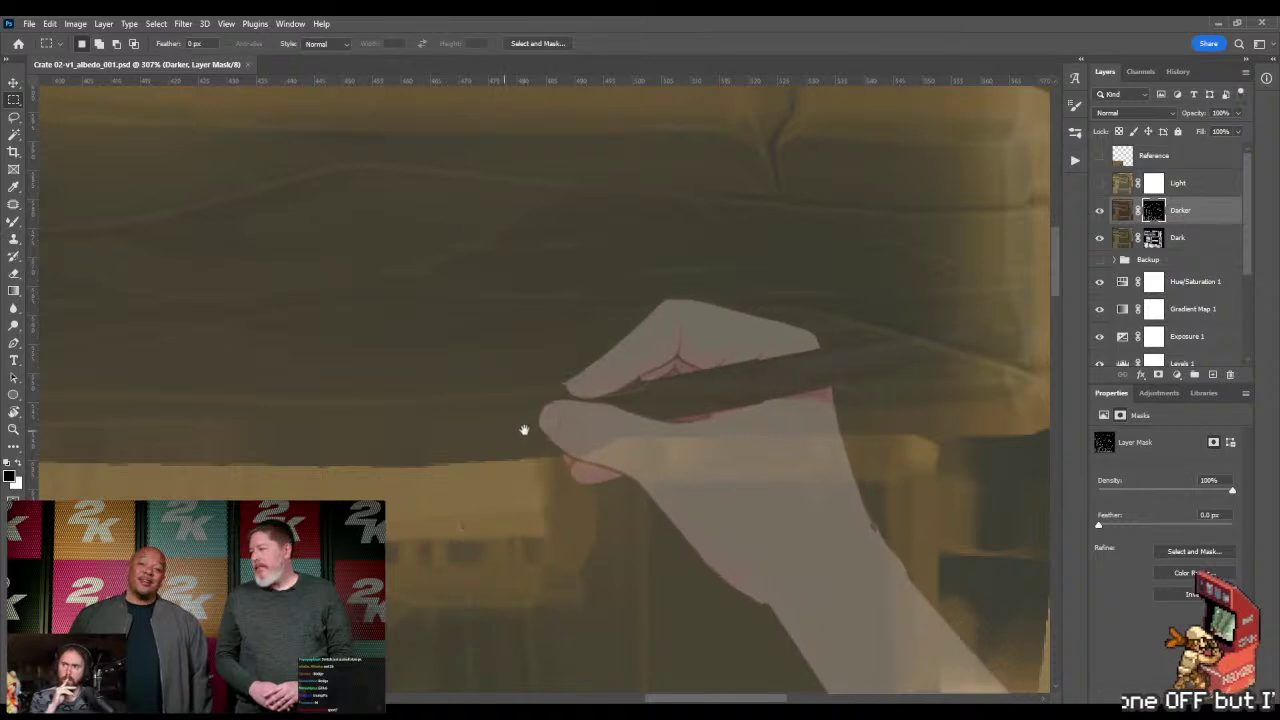
mouse_move(523, 429)
left_mouse_down()
mouse_move(708, 434)
mouse_move(554, 454)
mouse_move(425, 439)
mouse_move(393, 391)
mouse_move(251, 432)
mouse_move(676, 404)
left_mouse_up()
key("l")
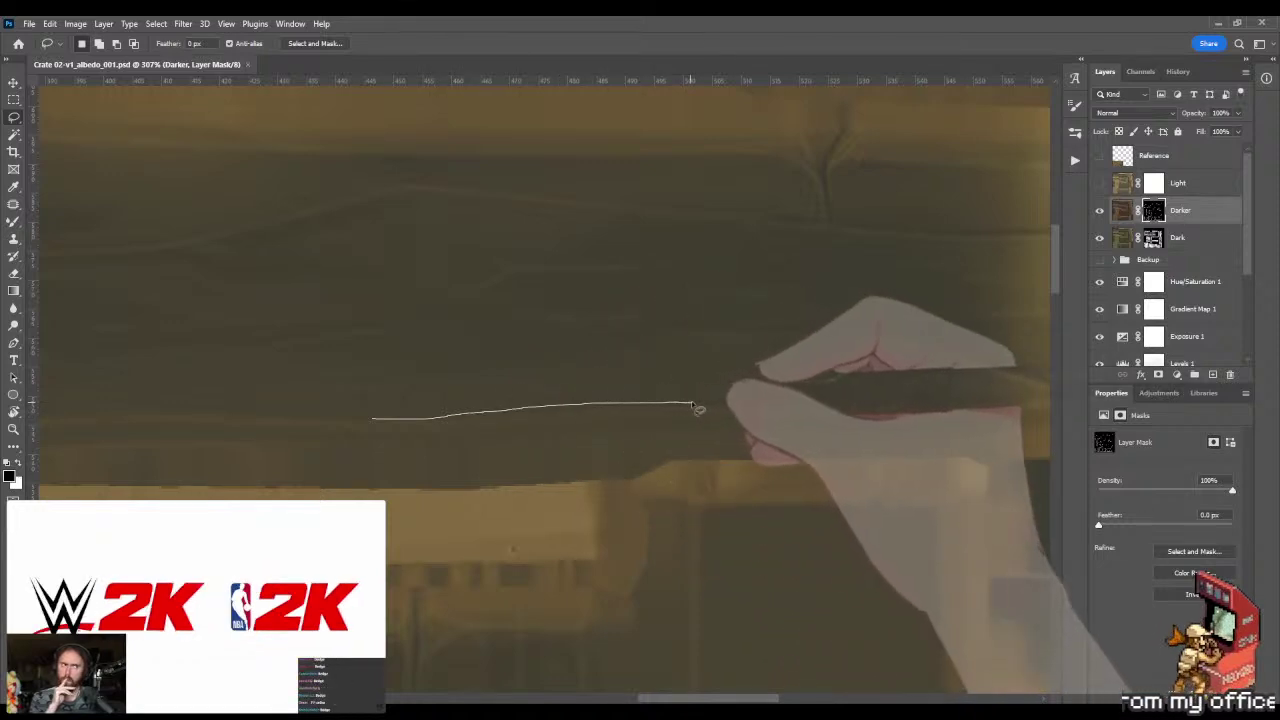
left_click_drag(698, 409, 563, 382)
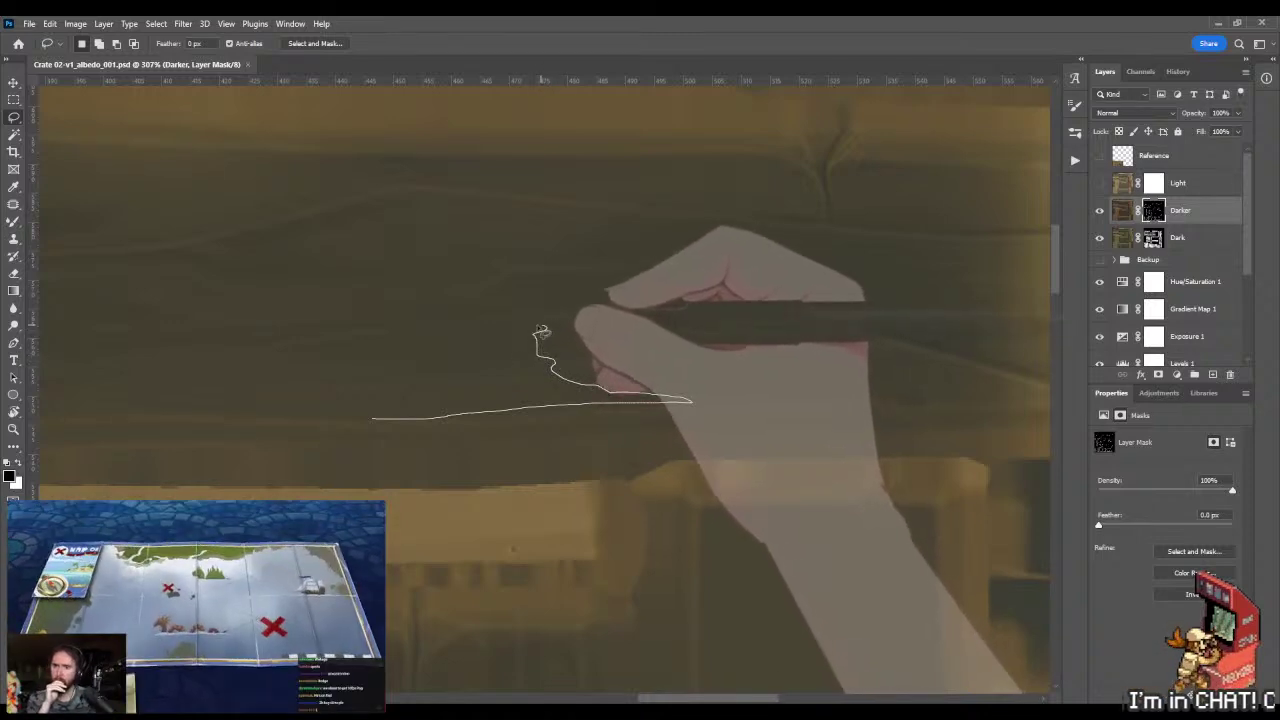
left_click_drag(541, 332, 520, 331)
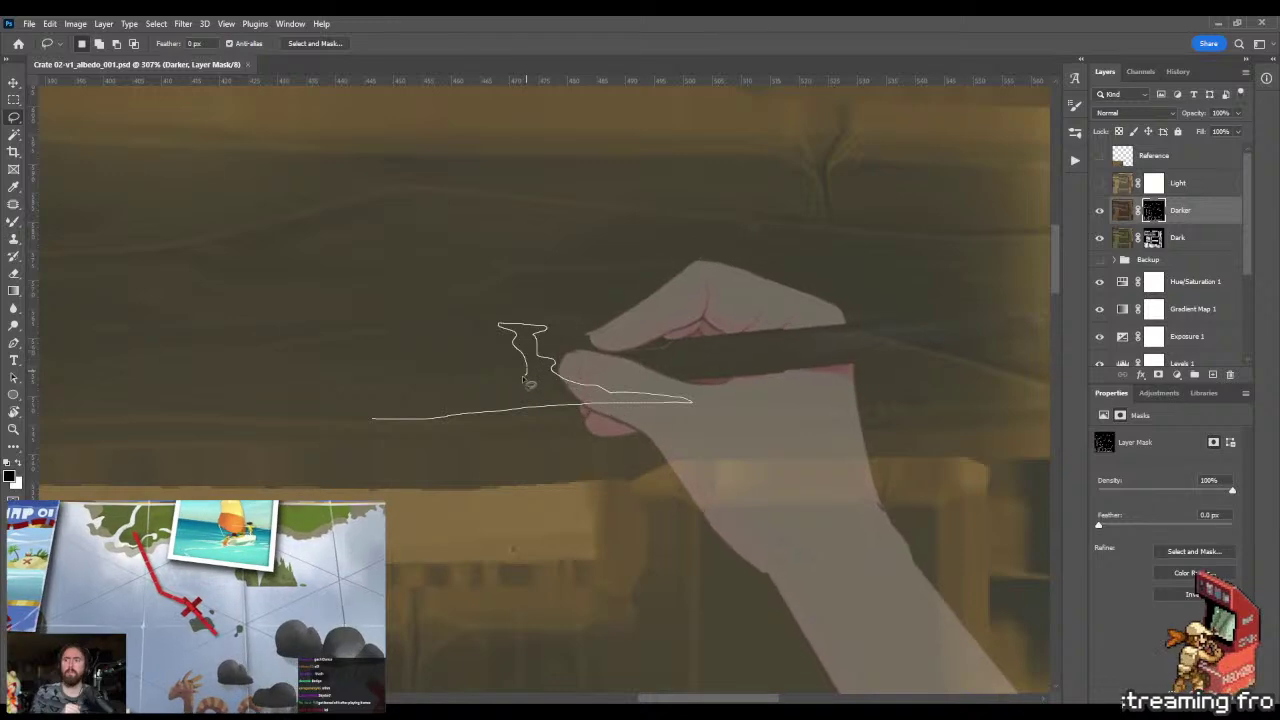
mouse_move(502, 386)
left_mouse_down()
mouse_move(338, 421)
mouse_move(352, 432)
left_mouse_up()
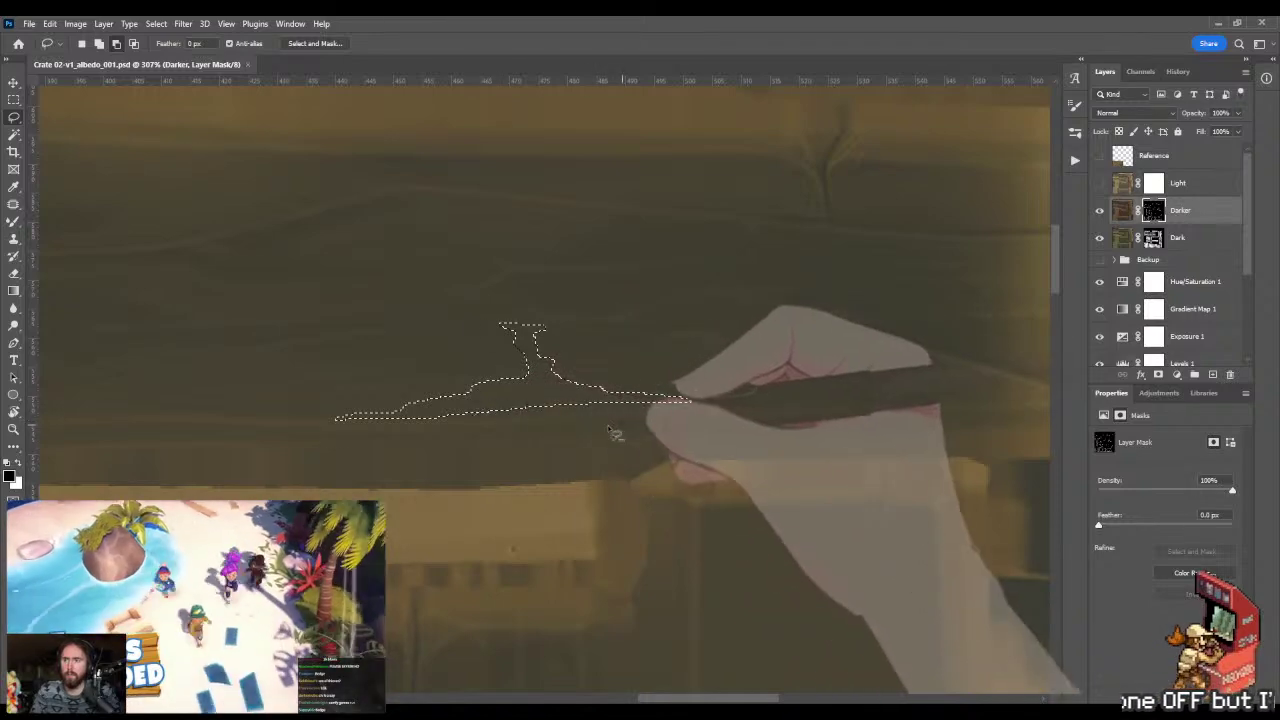
key("g")
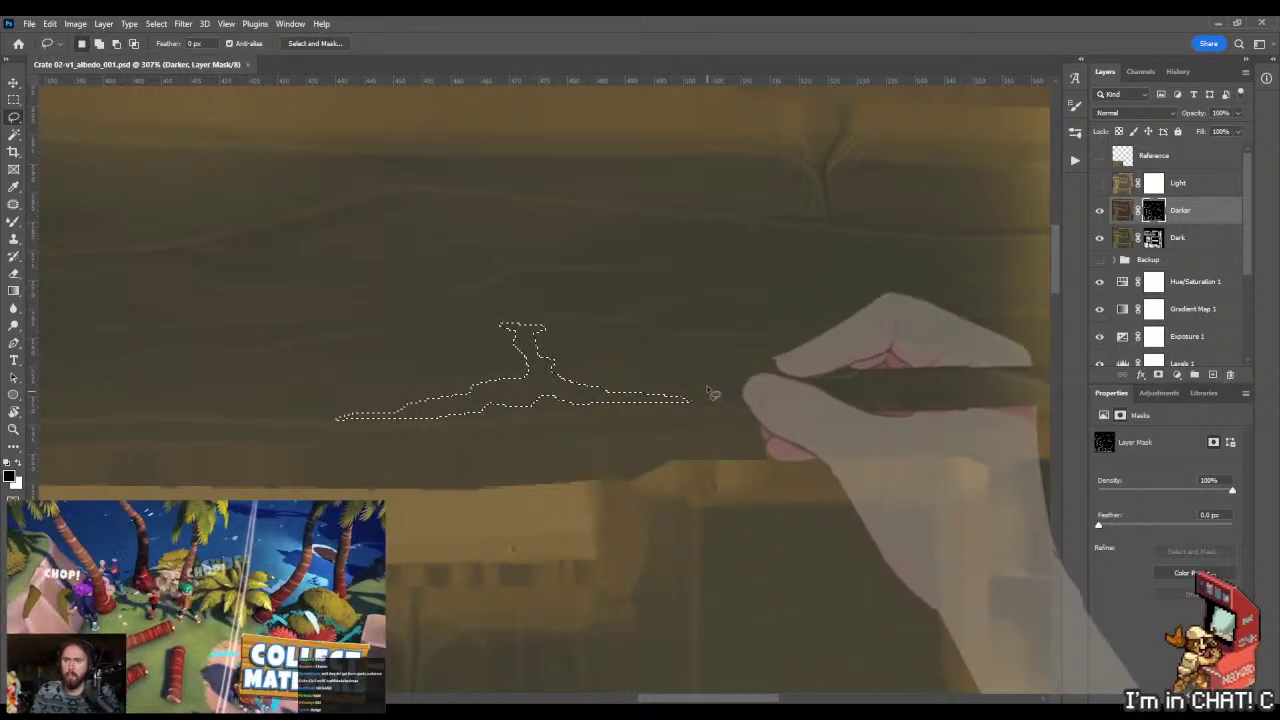
key("x")
left_click_drag(828, 371, 816, 373)
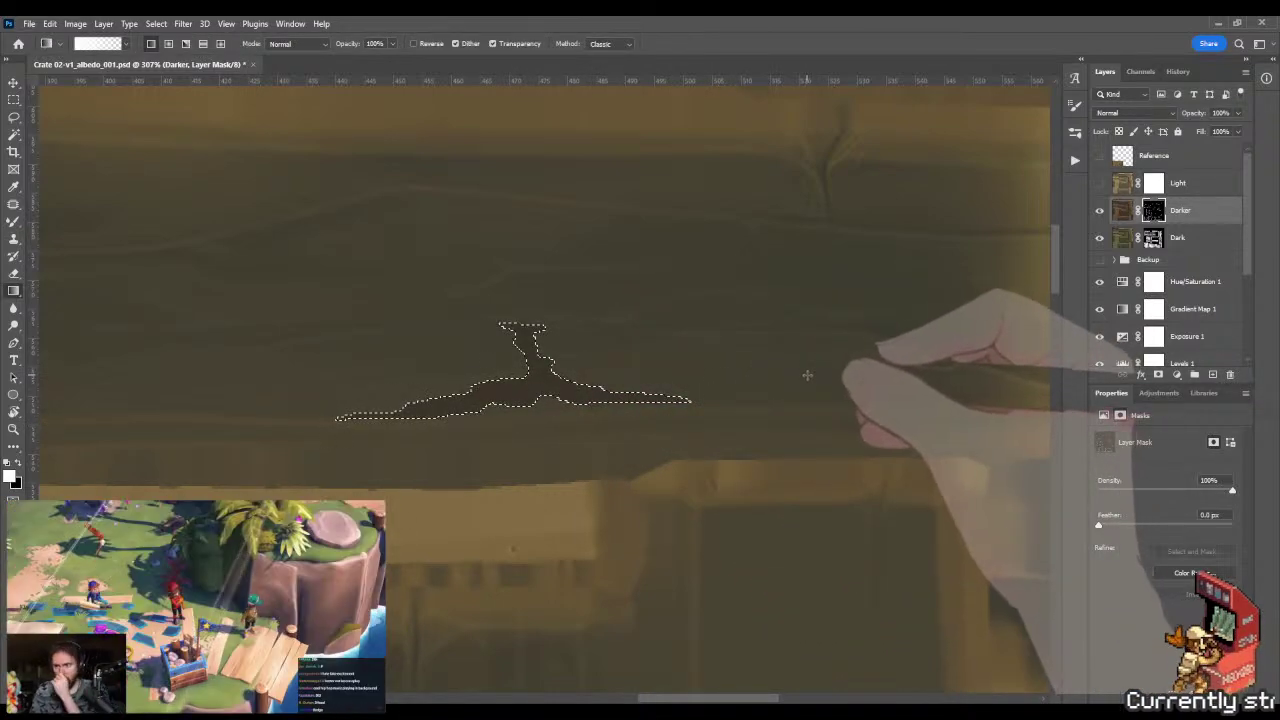
- Soften the branched streak's edges on the Darker mask with black brush strokes inside the selection, and deselect
key("b")
key("x")
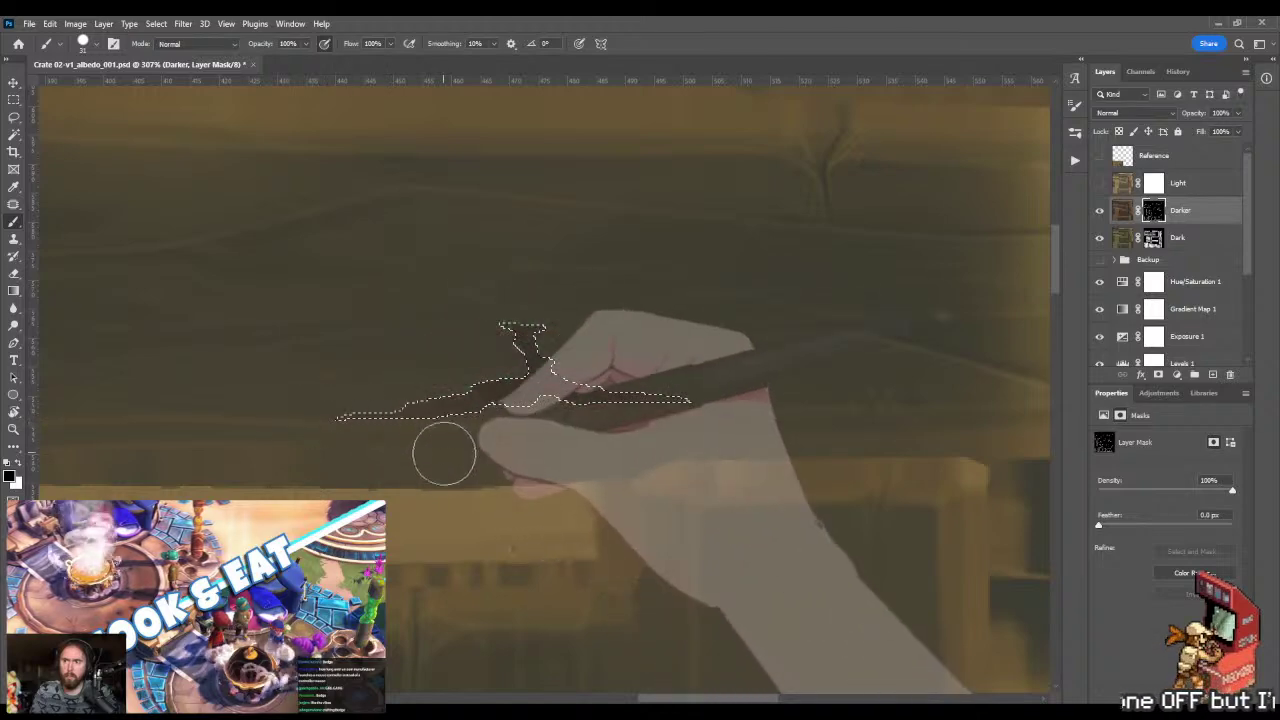
key("ctrl+d")
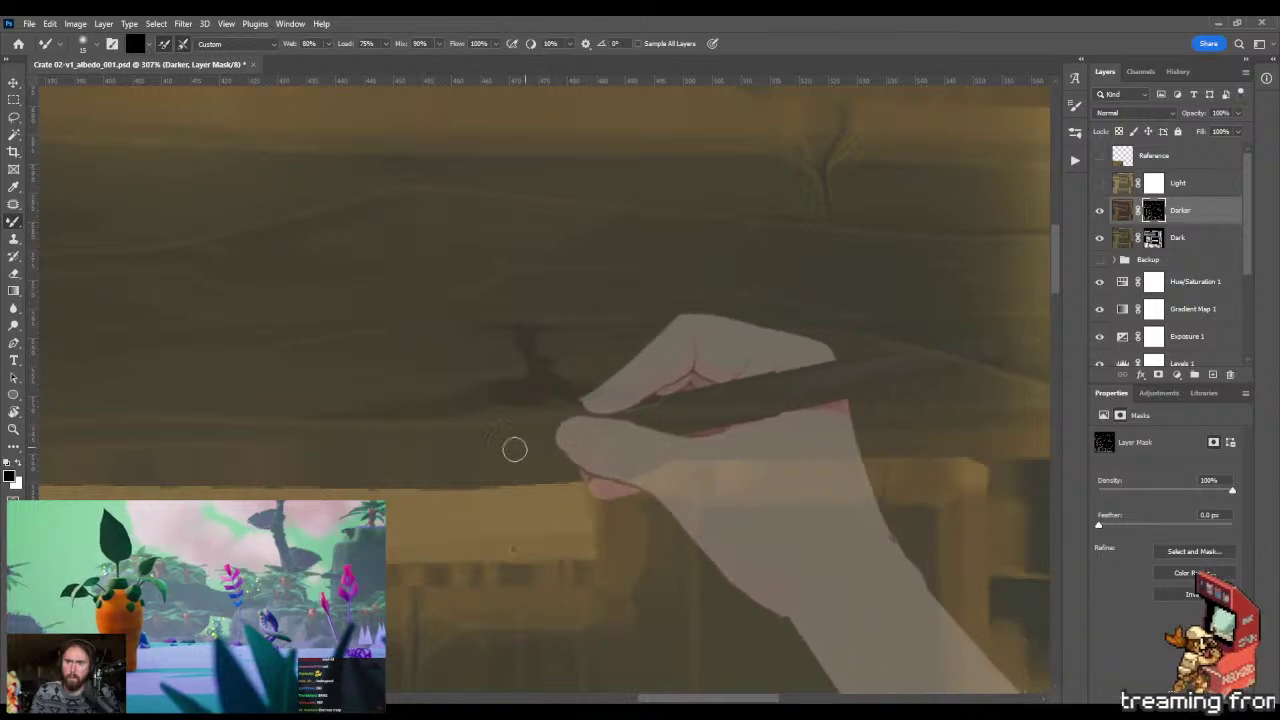
- Lasso loosely around the branched streak, fade it from below with a black gradient on the Darker mask, and deselect
key("l")
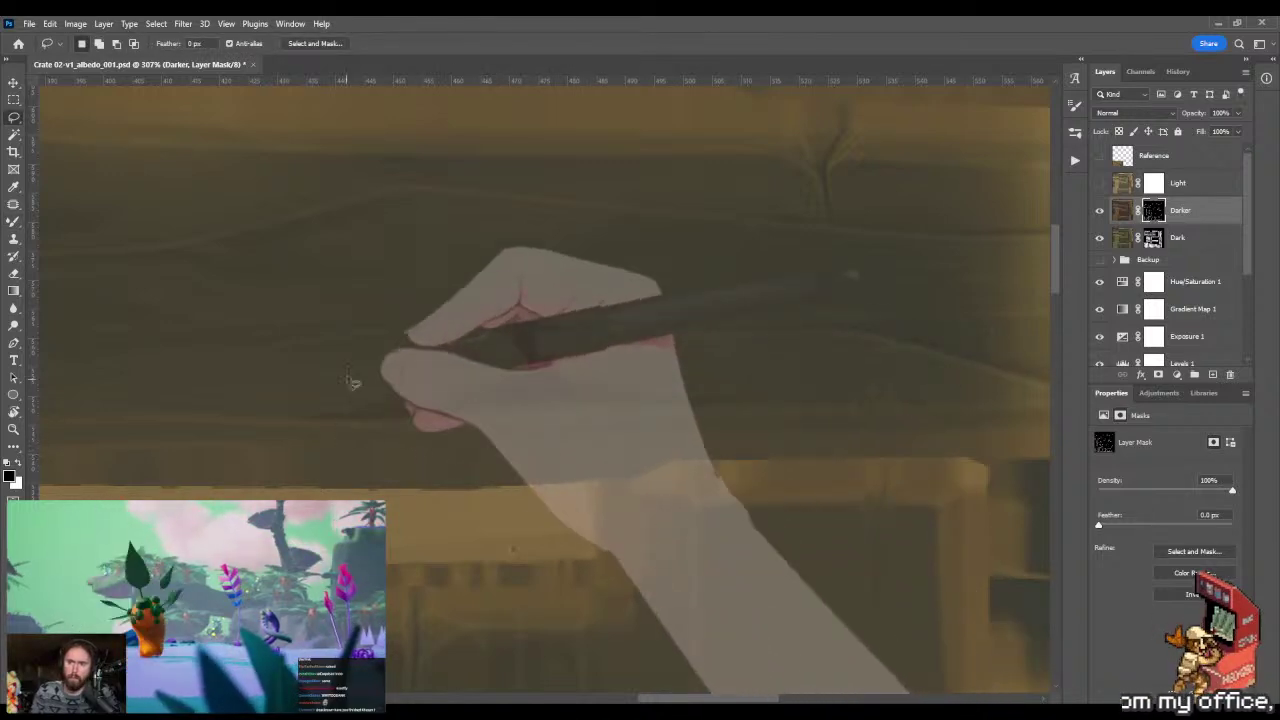
mouse_move(443, 310)
left_mouse_down()
mouse_move(229, 397)
mouse_move(308, 463)
mouse_move(592, 468)
mouse_move(788, 492)
mouse_move(898, 469)
mouse_move(911, 350)
mouse_move(633, 270)
mouse_move(452, 272)
left_mouse_up()
key("g")
scroll(560, 250, "down", 5)
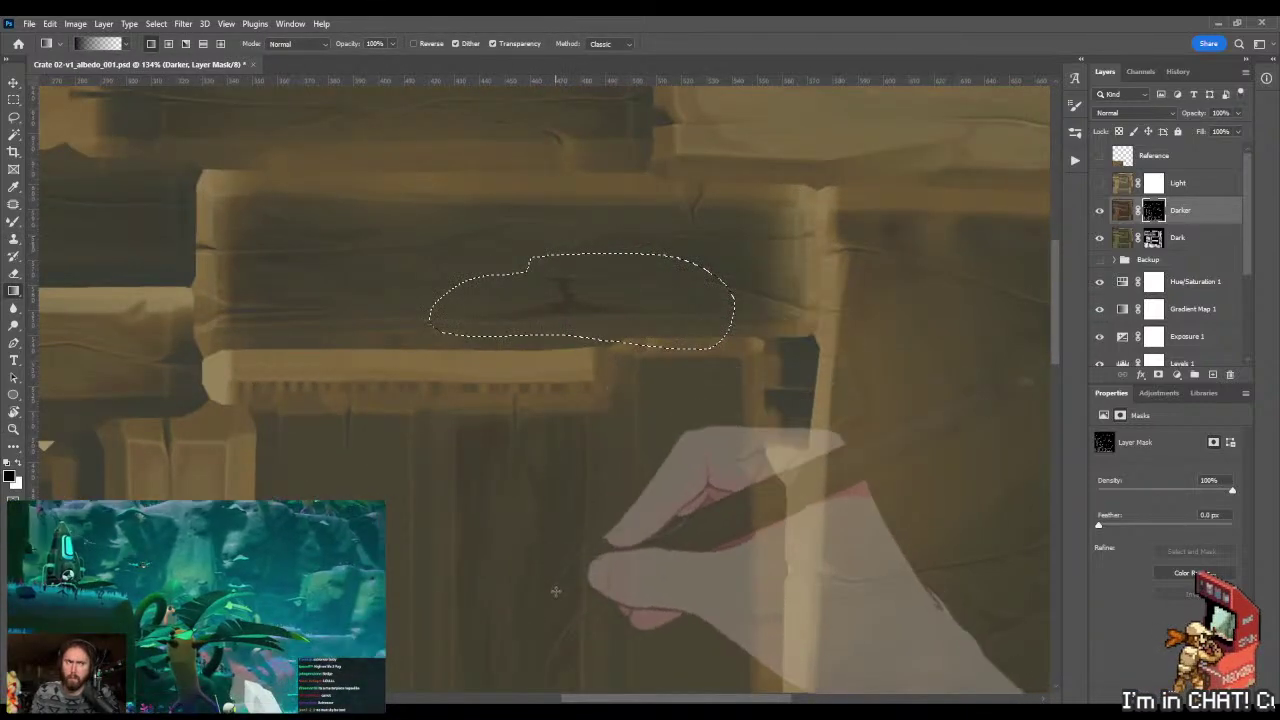
left_click_drag(540, 590, 549, 242)
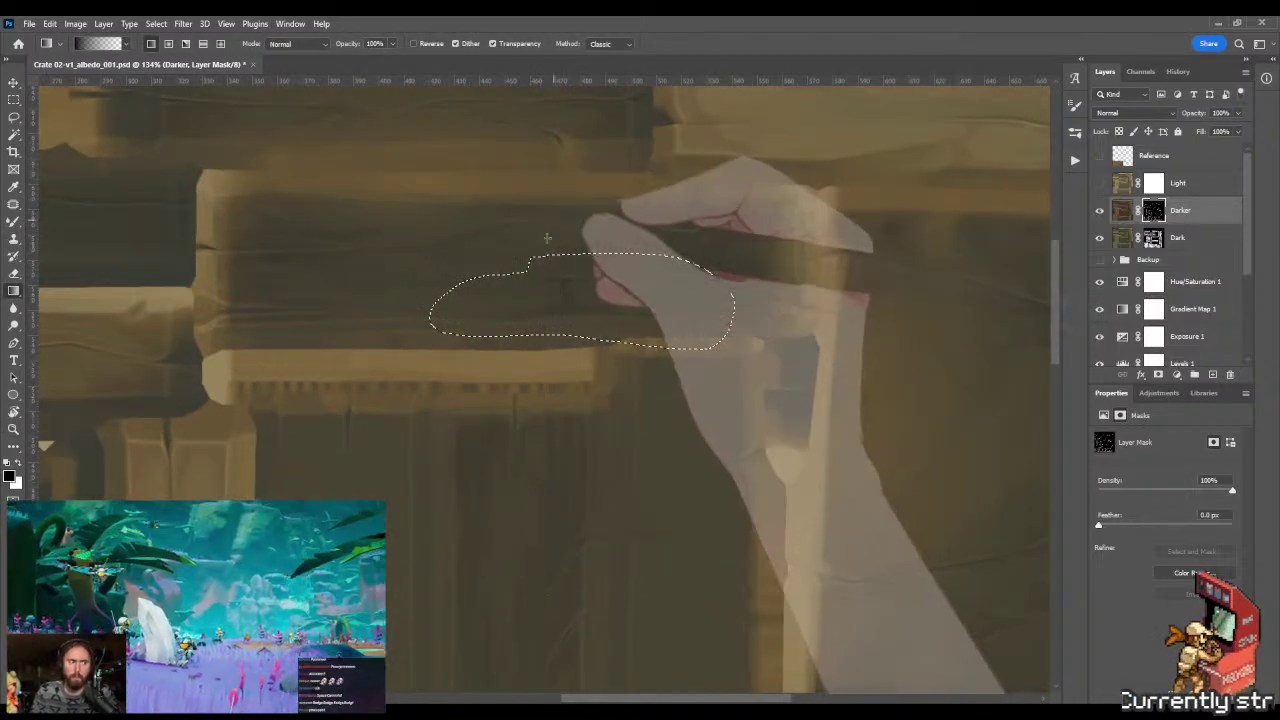
key("m")
left_click(566, 460)
- Restore the selection around the branched streak, fade it from above with another black gradient, deselect, and save the file
key("ctrl+shift+d")
key("g")
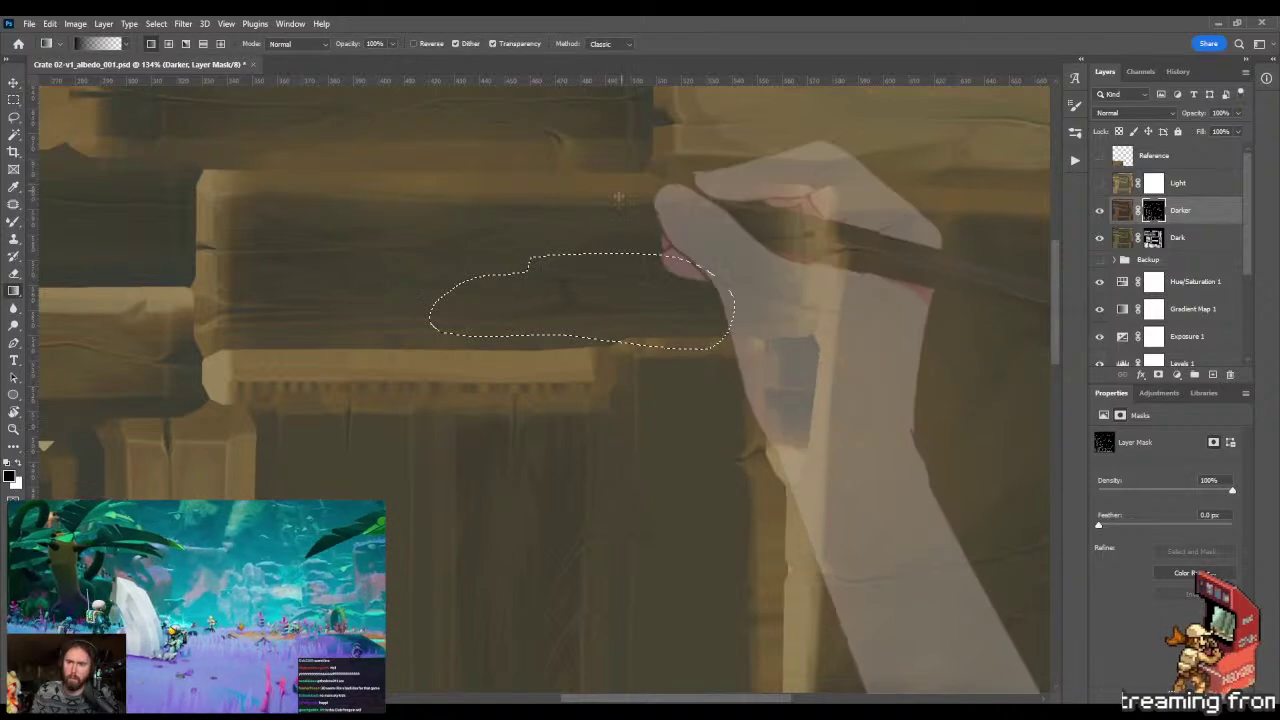
scroll(609, 403, "up", 3)
left_click_drag(614, 180, 607, 501)
key("m")
left_click(614, 430)
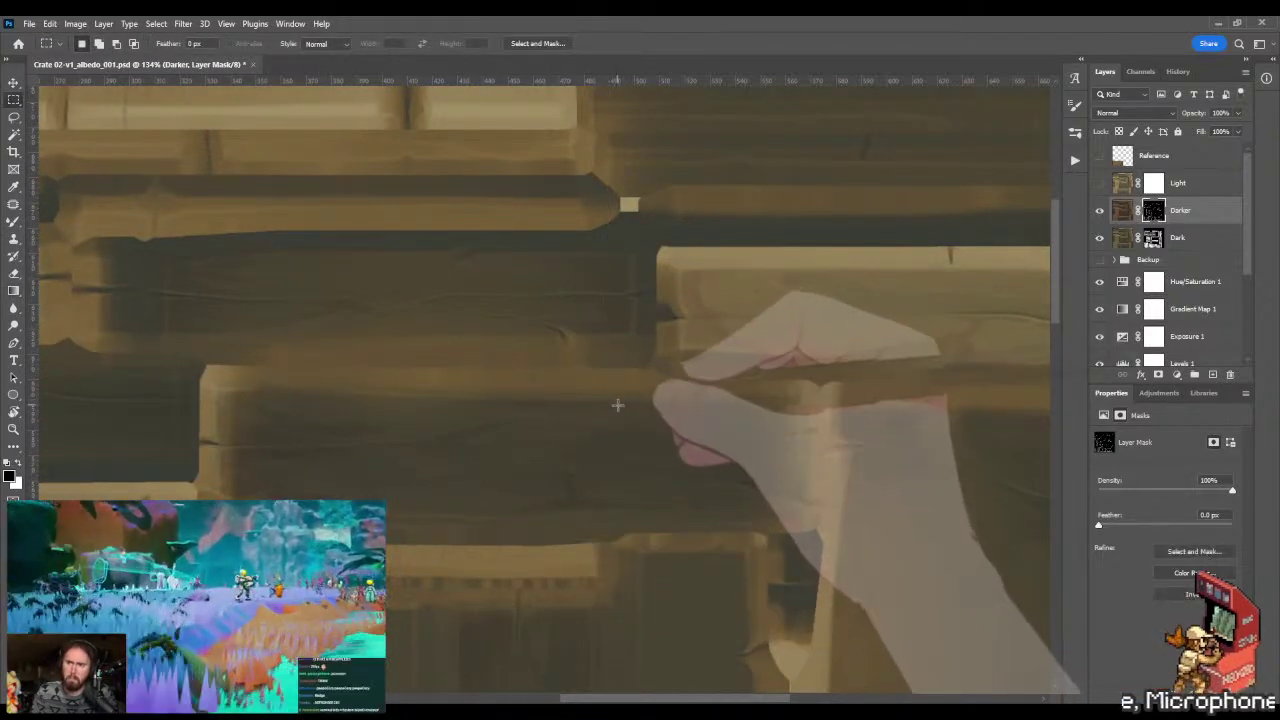
key("ctrl+s")
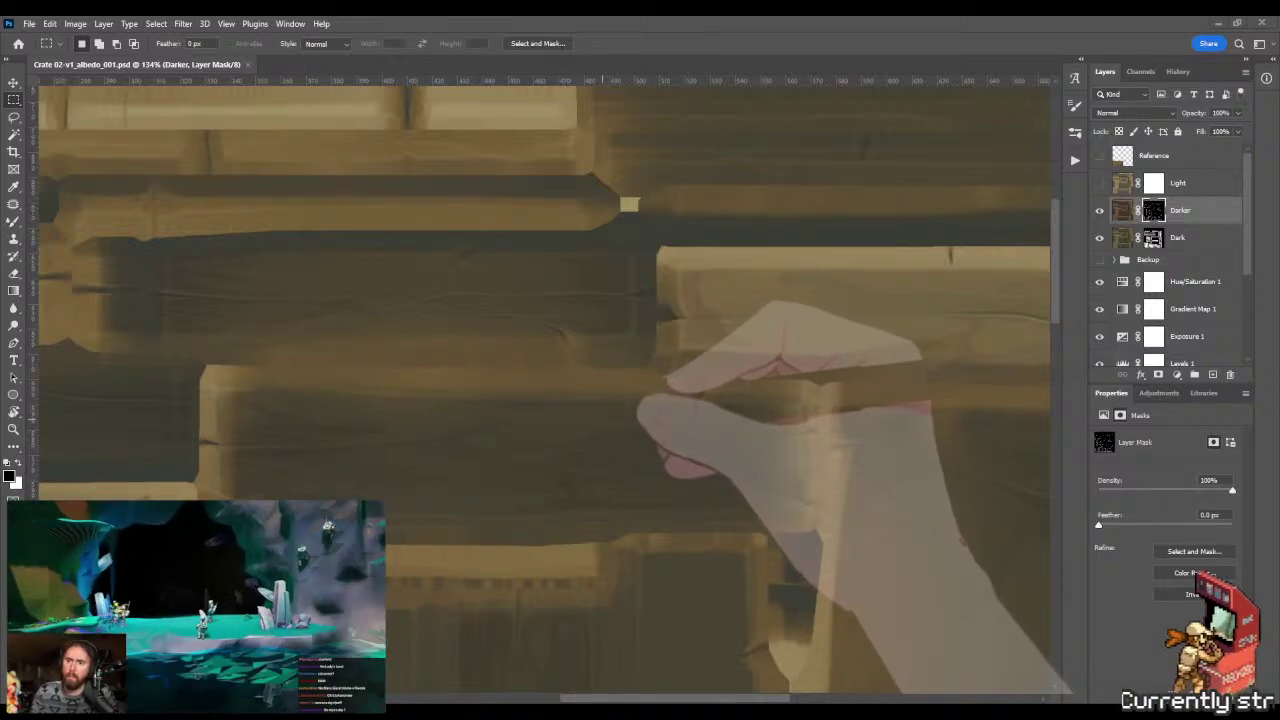
- Check the branched streak on the crate model in Marmoset Toolbag, and return to Photoshop to view the plank's right end
key("alt+Tab")
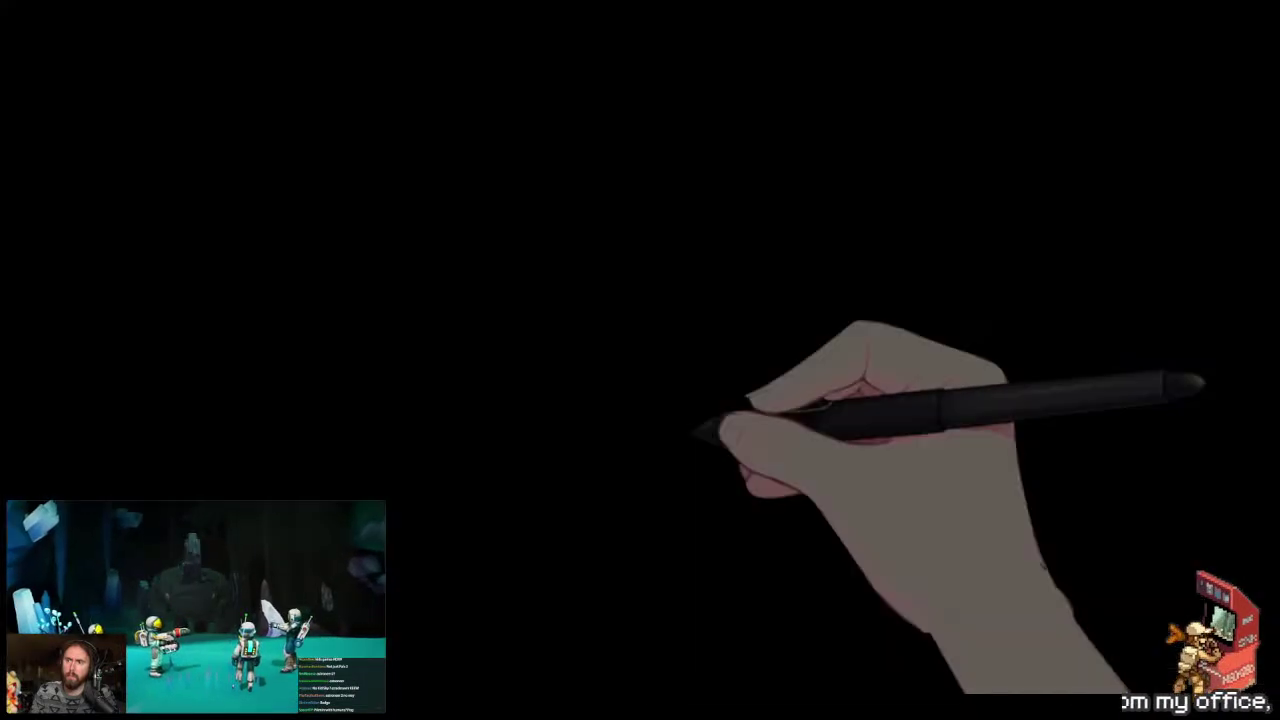
key("alt+Tab")
left_click_drag(711, 454, 658, 436)
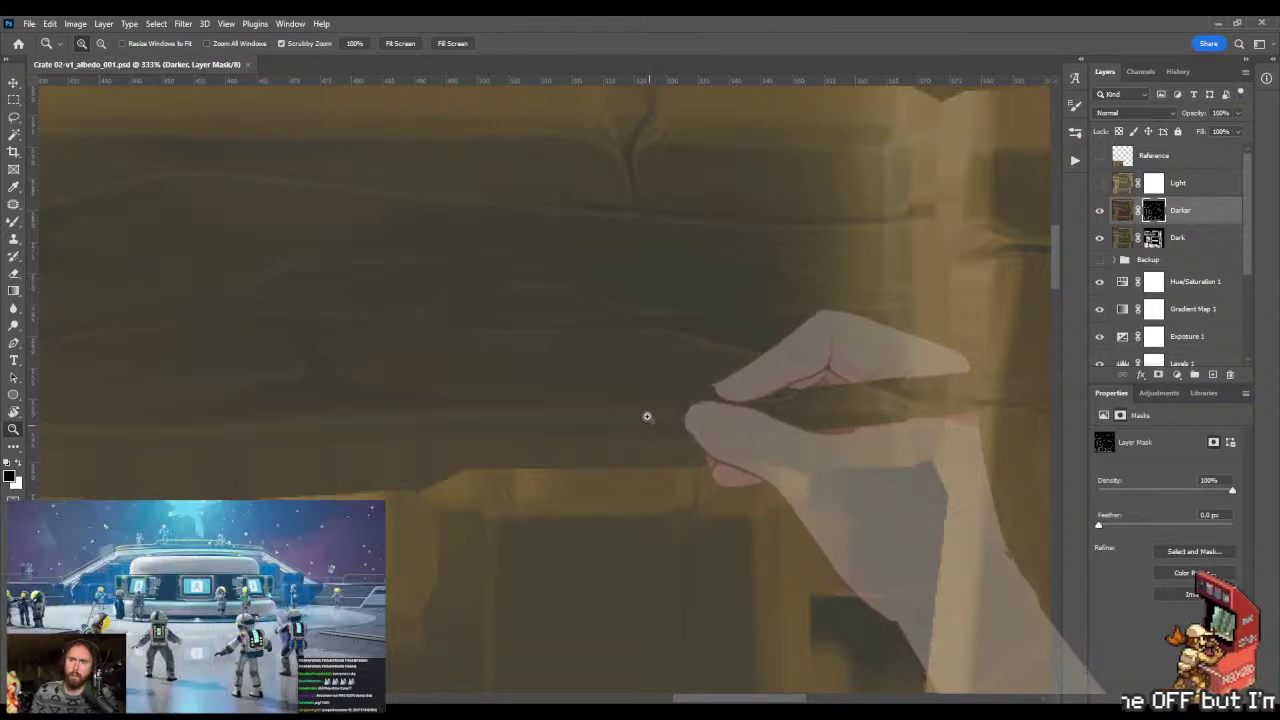
- Lasso a tapering, notched streak near the plank's right end and fill it with white on the Darker mask
key("l")
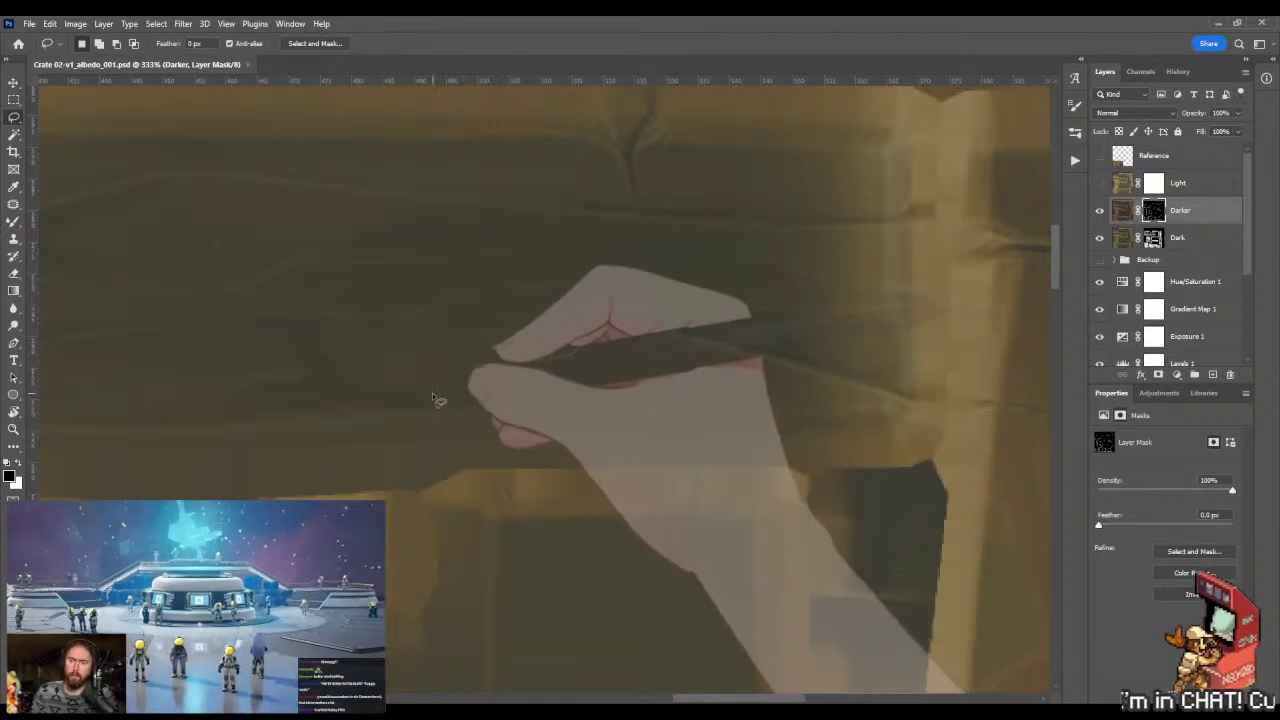
mouse_move(427, 397)
left_mouse_down()
mouse_move(580, 398)
mouse_move(630, 379)
mouse_move(642, 349)
mouse_move(565, 338)
mouse_move(601, 335)
mouse_move(742, 354)
mouse_move(855, 399)
mouse_move(438, 412)
left_mouse_up()
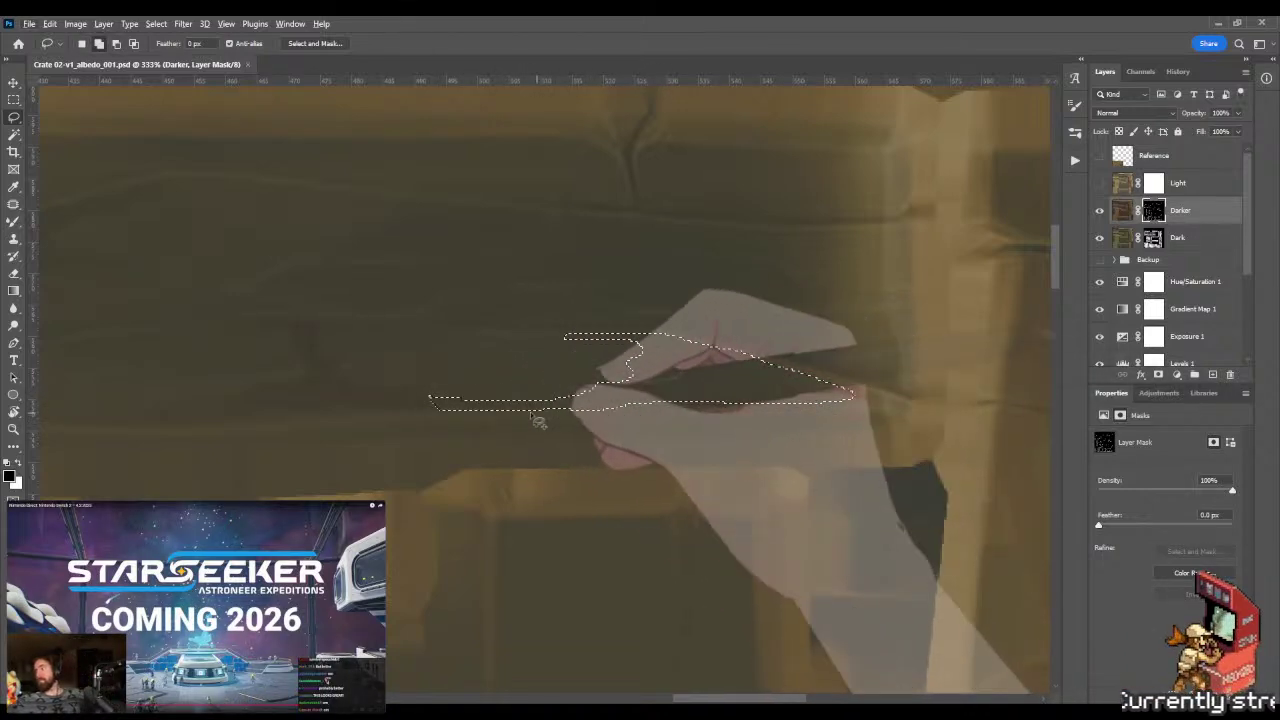
left_click_drag(517, 411, 842, 402)
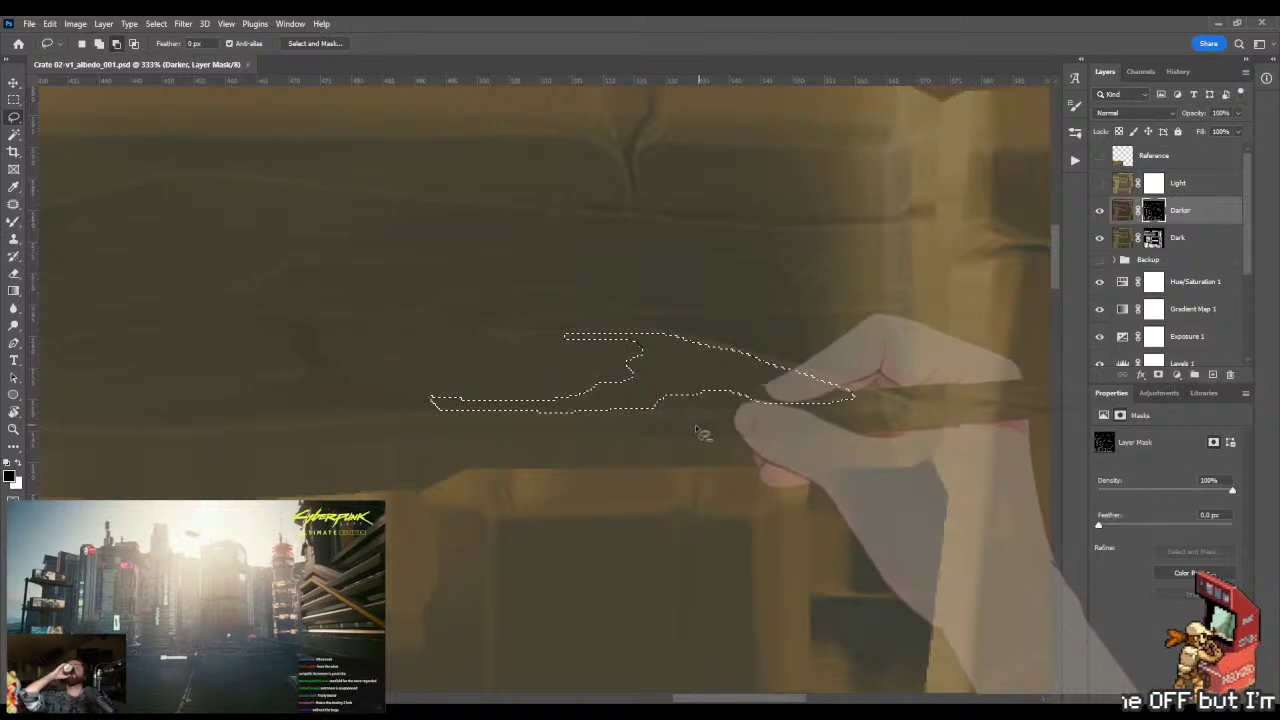
mouse_move(800, 358)
left_mouse_down()
mouse_move(732, 364)
mouse_move(826, 380)
mouse_move(770, 362)
mouse_move(790, 373)
left_mouse_up()
key("ctrl+z")
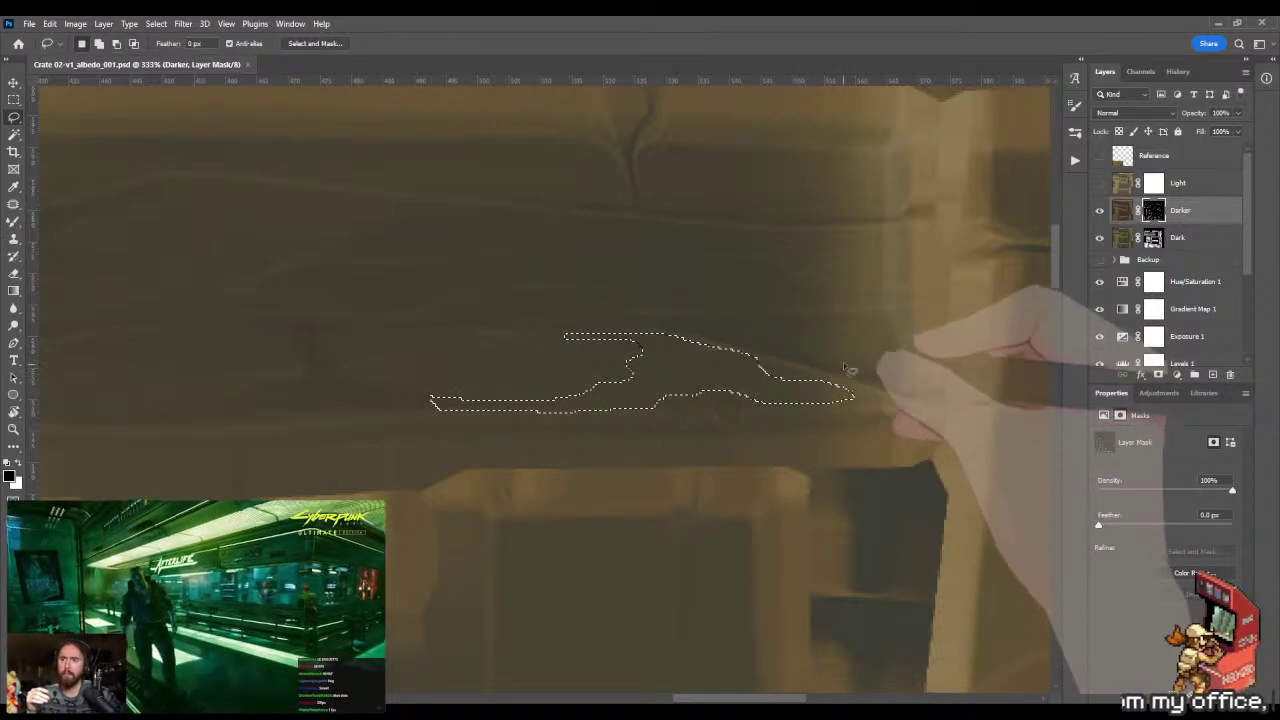
key("g")
key("x")
key("alt+BackSpace")
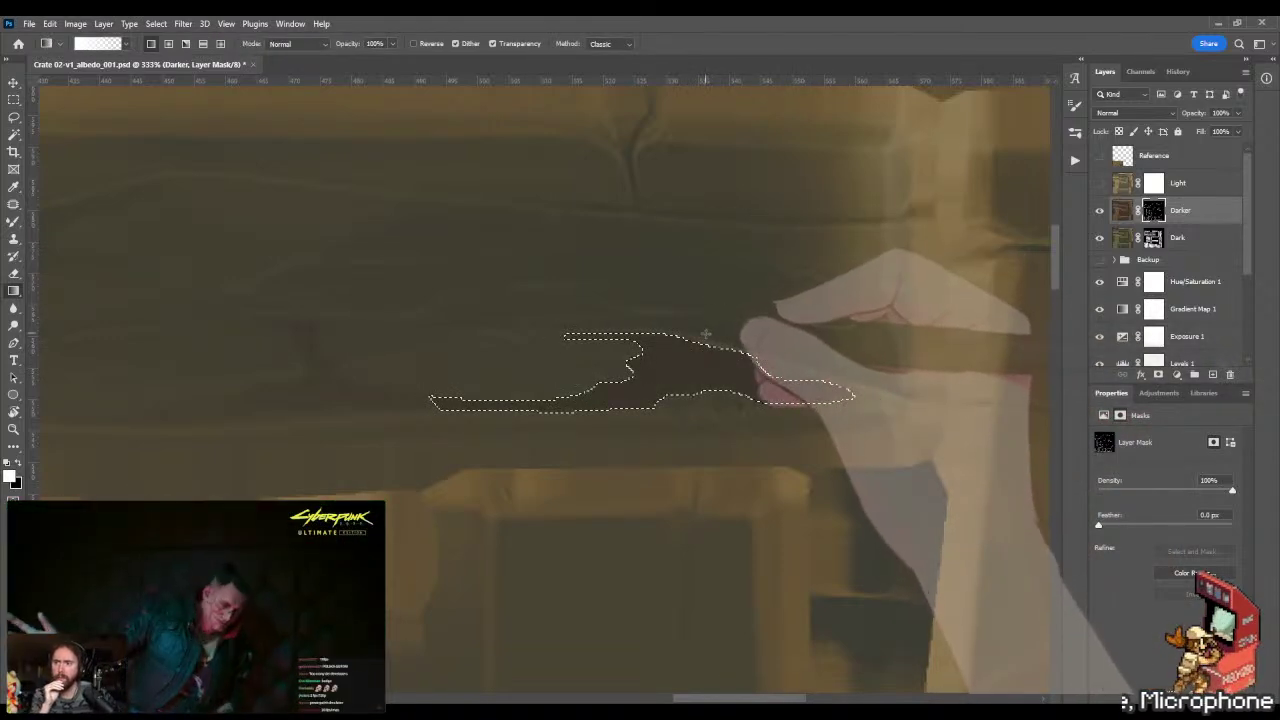
- Soften the tapering streak with black brush strokes inside the selection, deselect, and blend its edges with the Mixer Brush
key("b")
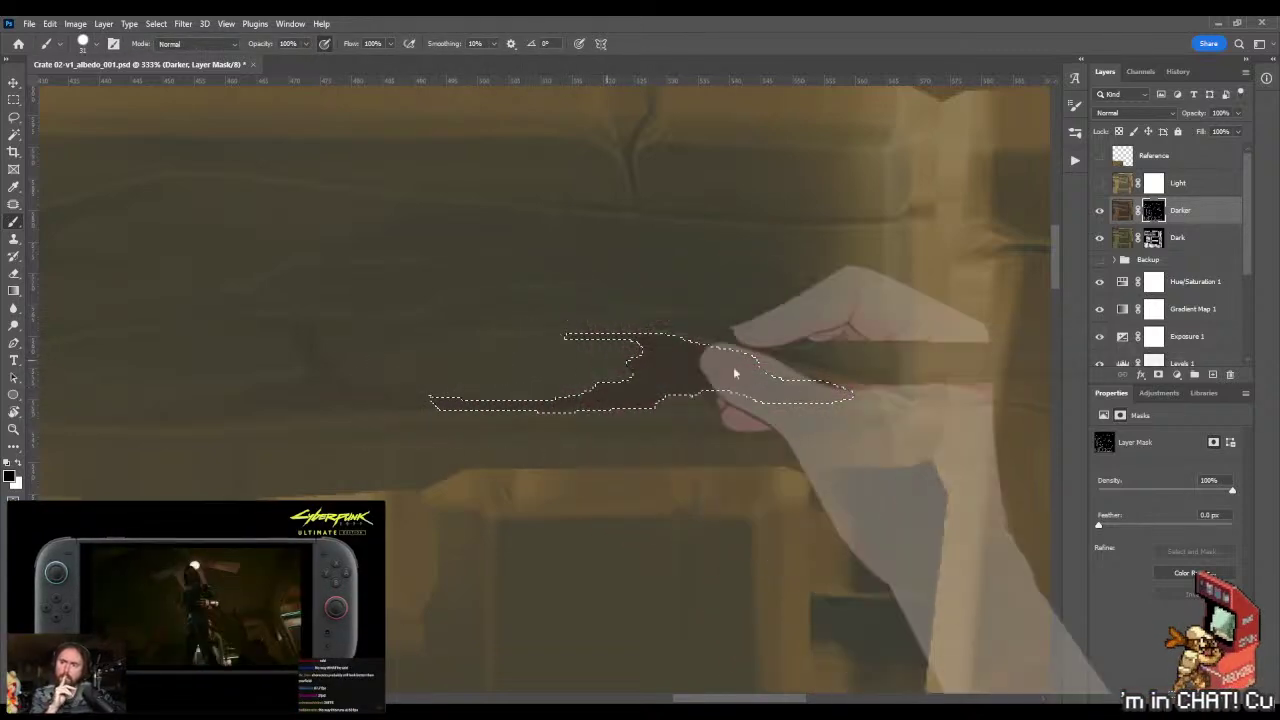
key("shift+b")
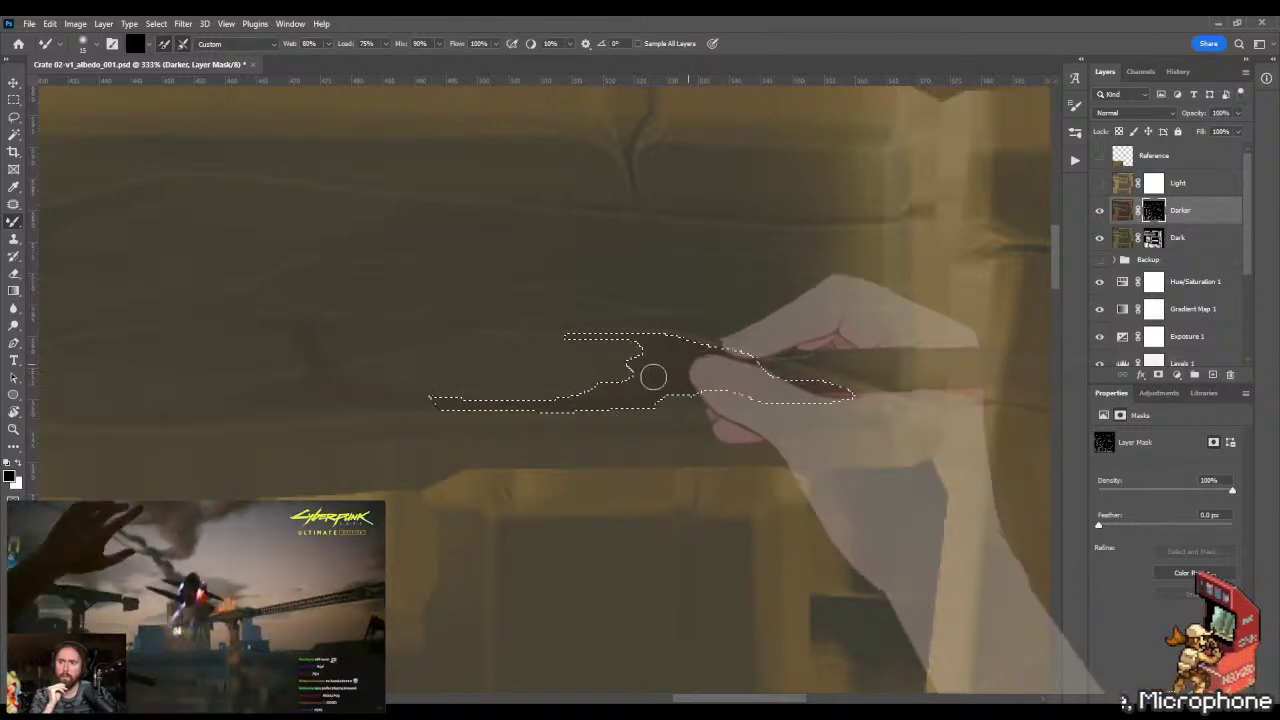
left_click_drag(602, 393, 683, 366)
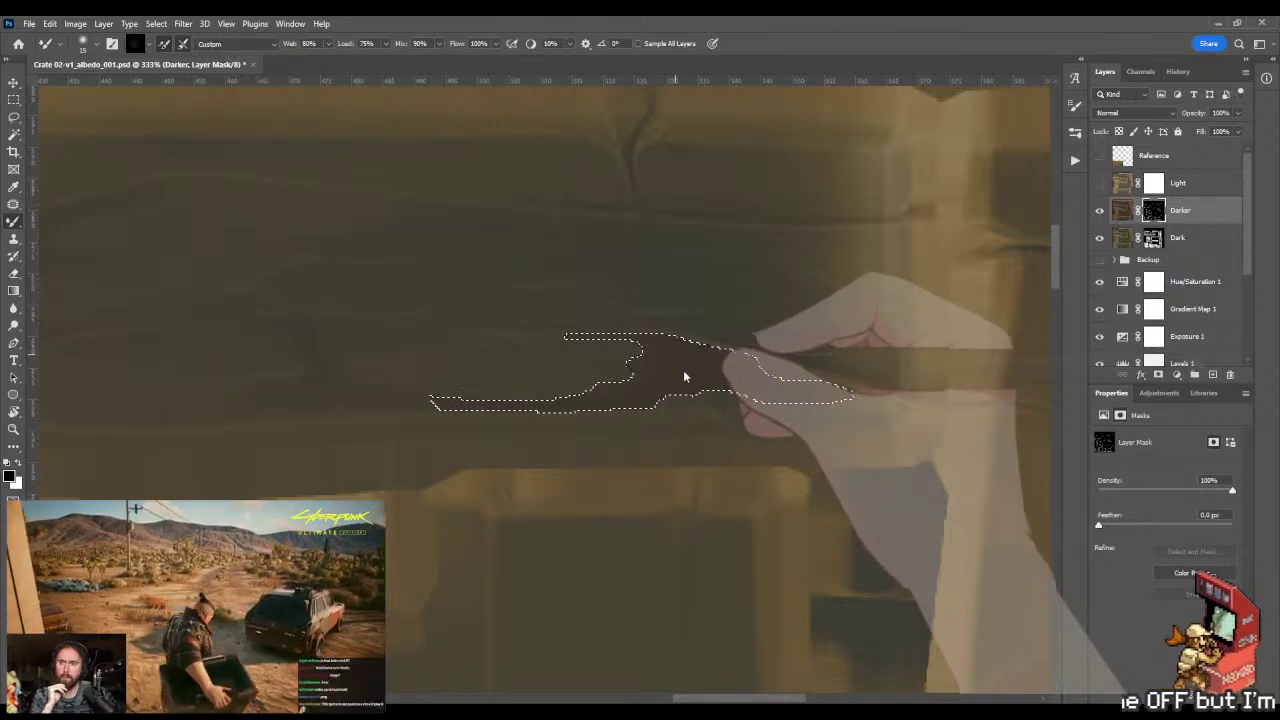
key("m")
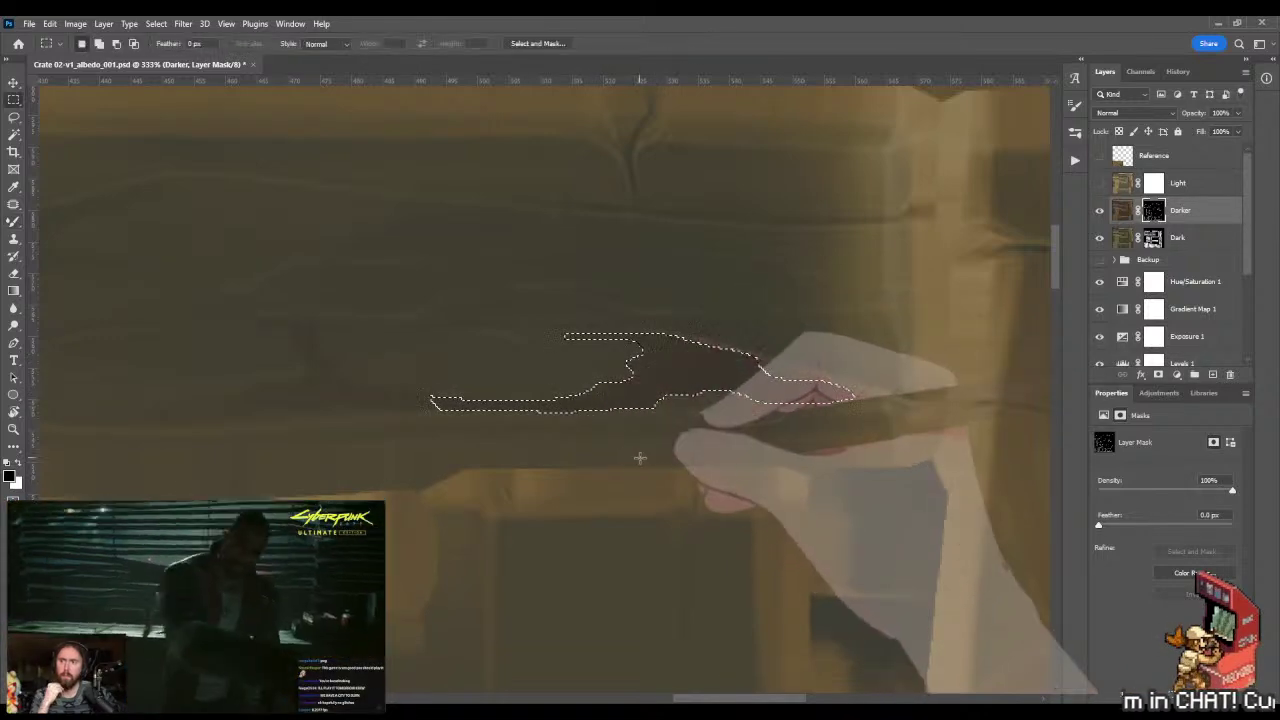
key("b")
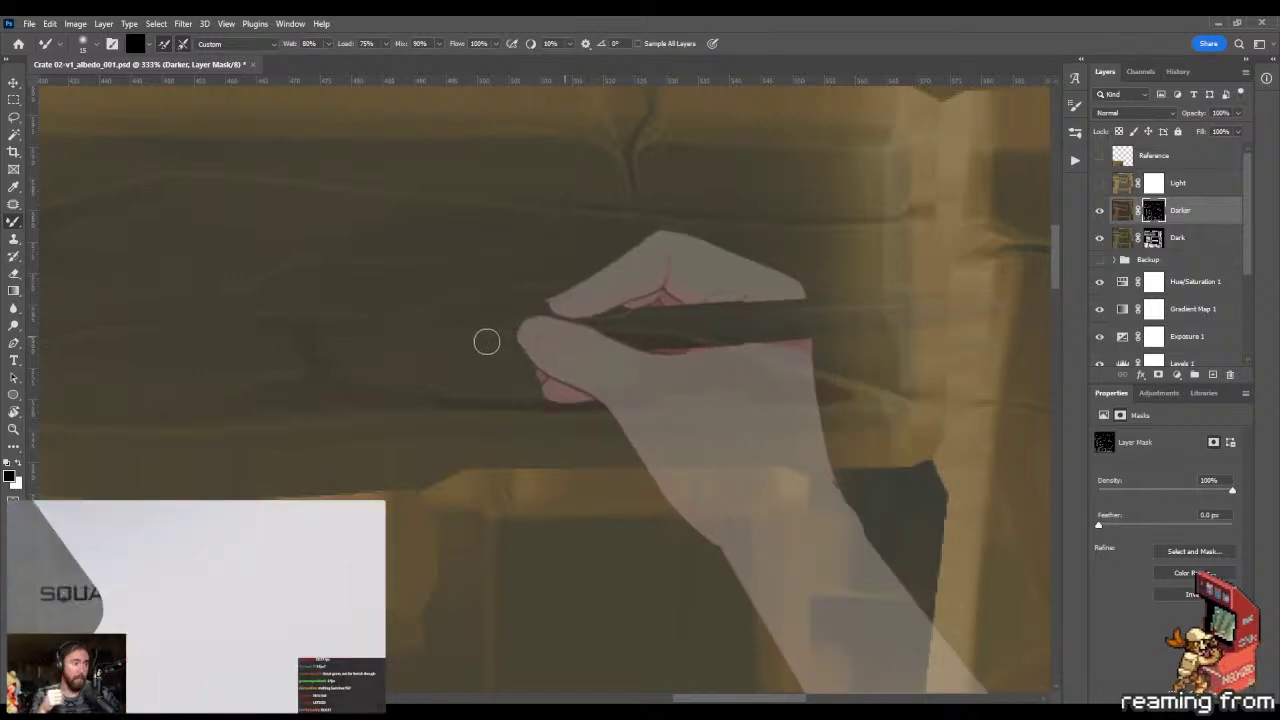
left_click(826, 380)
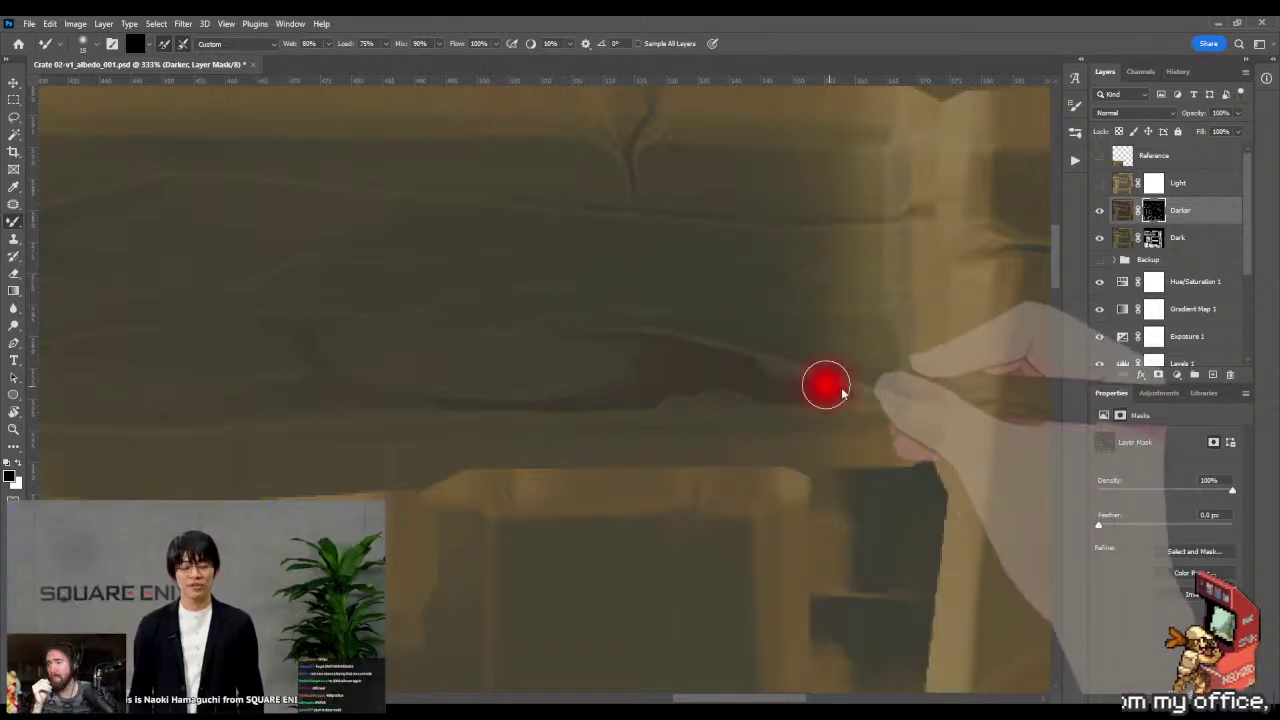
mouse_move(761, 393)
left_mouse_down()
mouse_move(804, 396)
mouse_move(443, 403)
mouse_move(434, 417)
mouse_move(449, 415)
mouse_move(384, 407)
mouse_move(722, 417)
mouse_move(645, 414)
mouse_move(707, 417)
mouse_move(643, 379)
mouse_move(523, 374)
mouse_move(679, 408)
mouse_move(617, 457)
mouse_move(580, 455)
left_mouse_up()
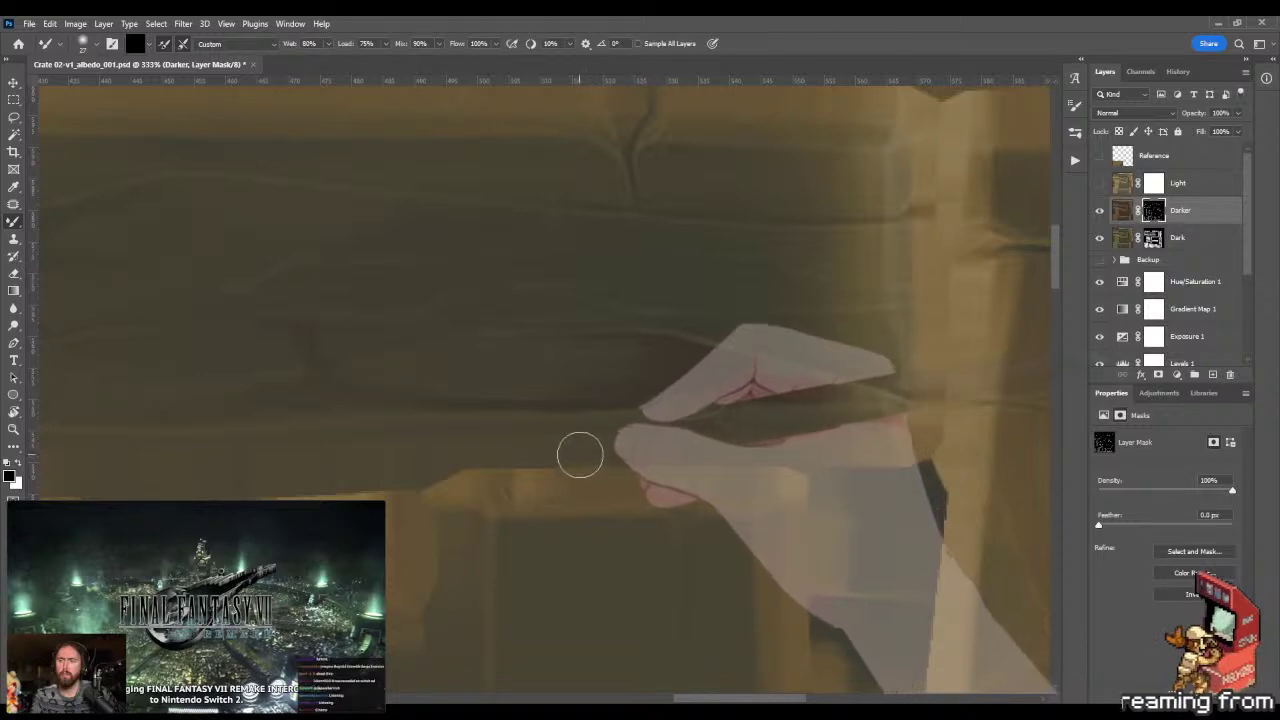
- Lasso around the tapering streak and fade it from several sides with black gradients on the Darker mask
key("l")
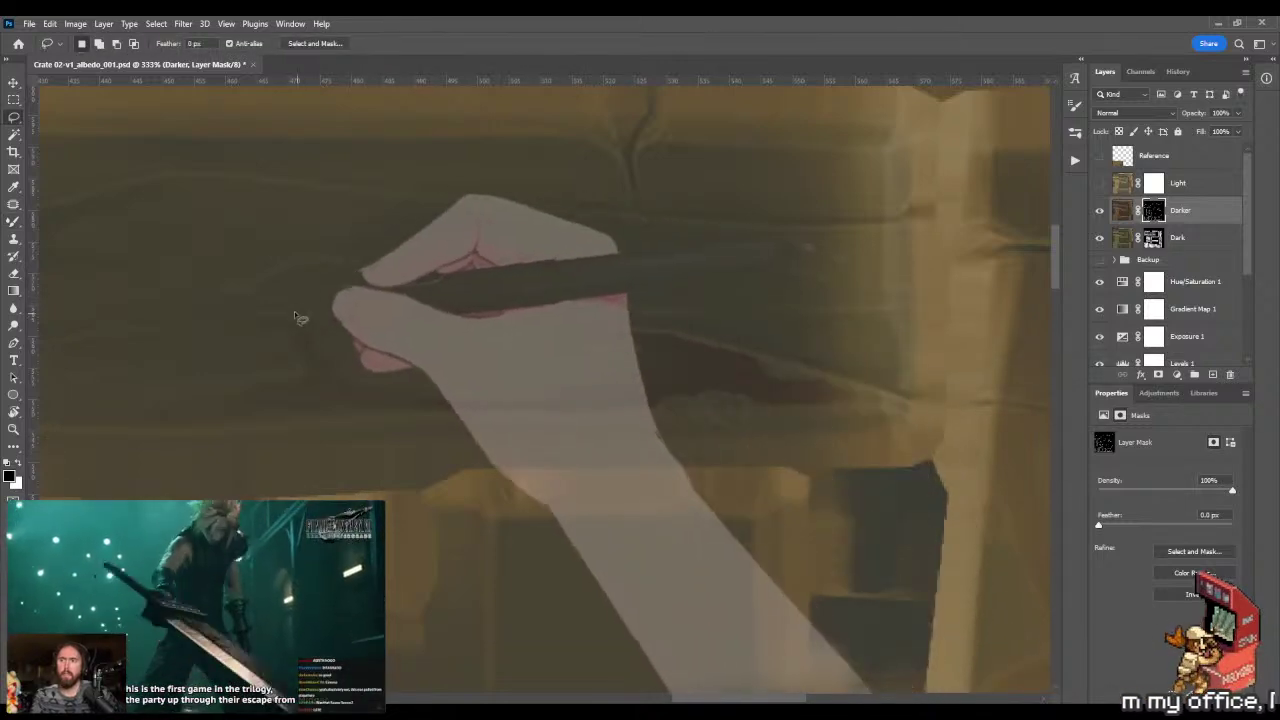
mouse_move(298, 302)
left_mouse_down()
mouse_move(371, 300)
mouse_move(942, 404)
mouse_move(820, 470)
mouse_move(291, 452)
mouse_move(297, 305)
left_mouse_up()
key("z")
left_click_drag(713, 357, 635, 370)
key("g")
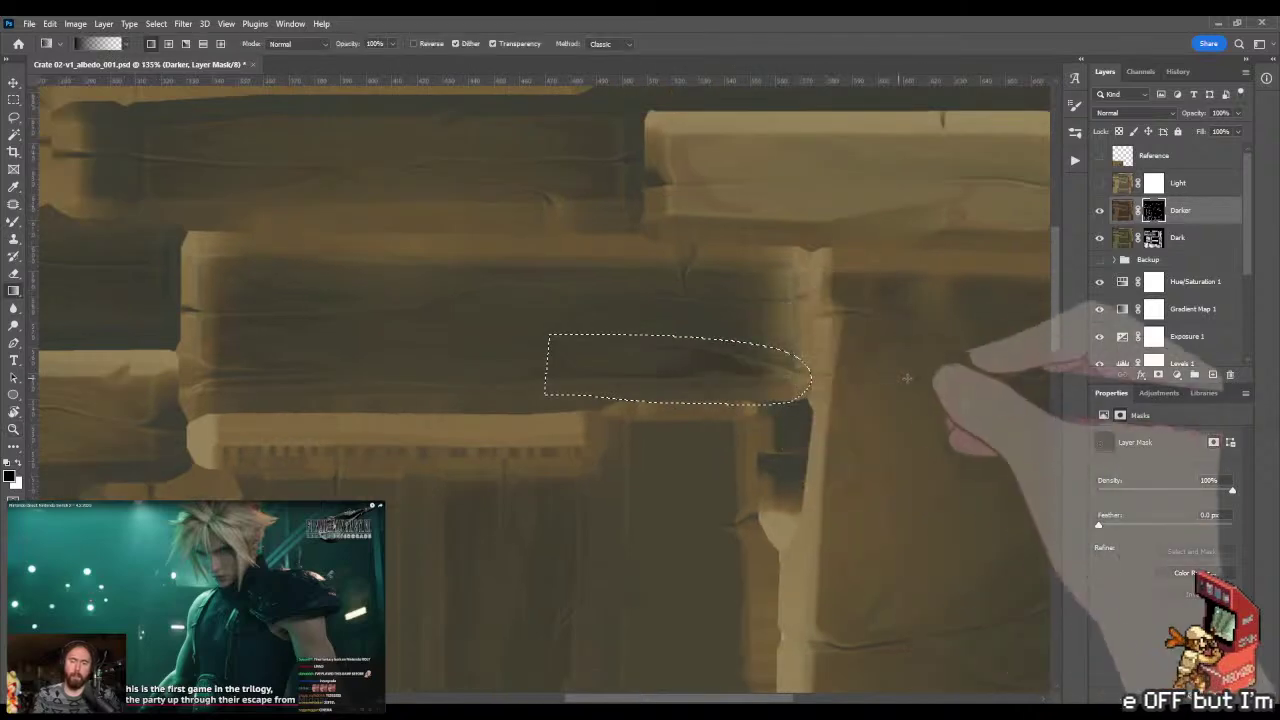
mouse_move(909, 366)
left_mouse_down()
mouse_move(846, 367)
mouse_move(848, 385)
left_mouse_up()
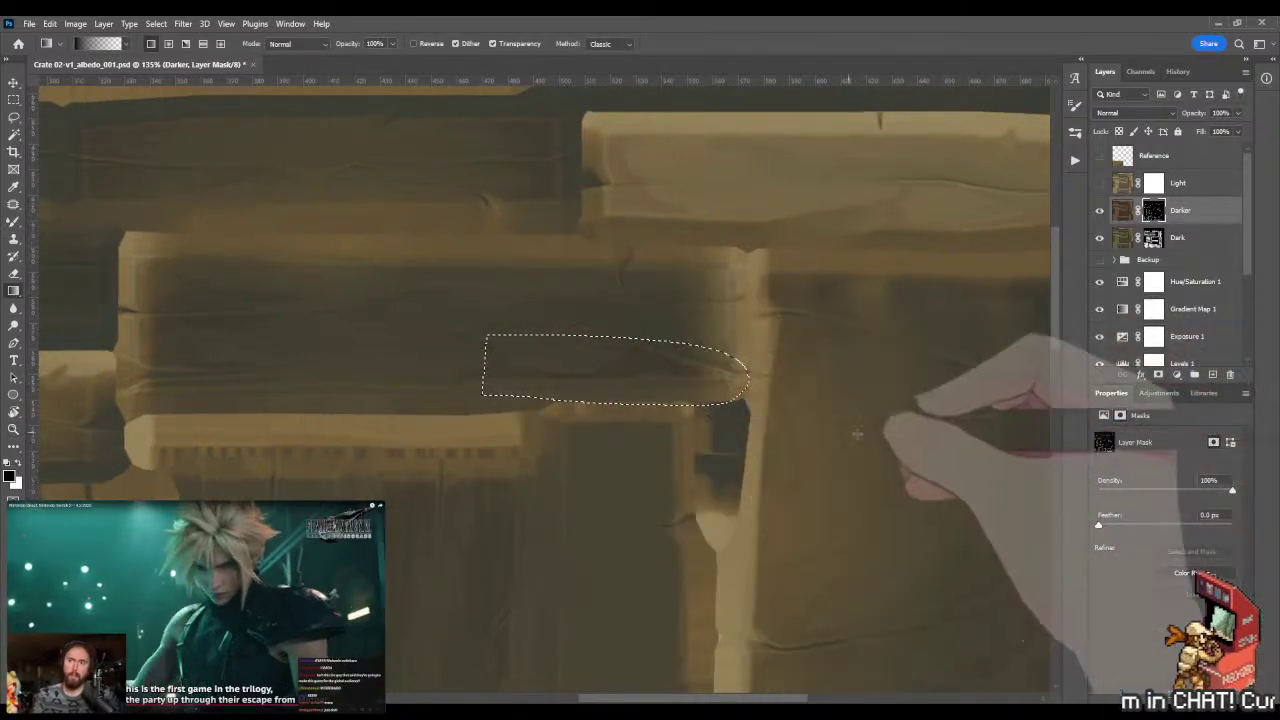
left_click_drag(596, 427, 414, 371)
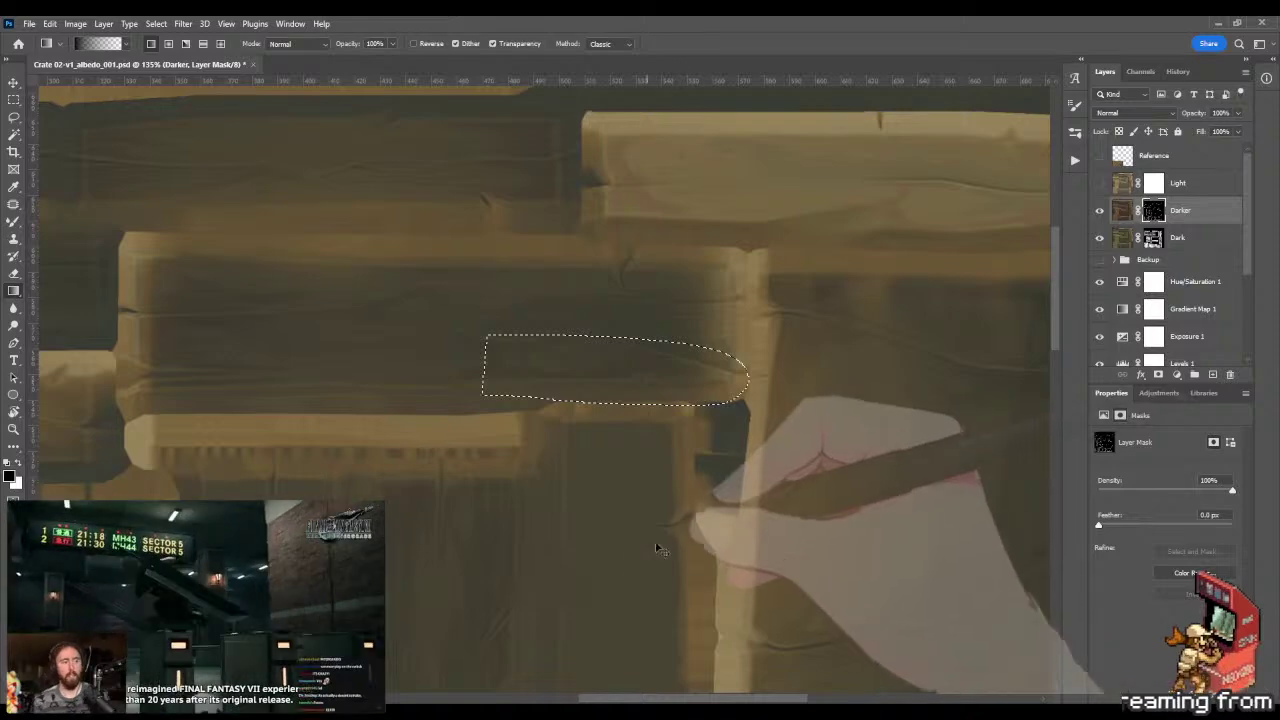
- Lasso a new area around the plank's lower middle and fade its dark detail with a black gradient on the Darker mask
key("l")
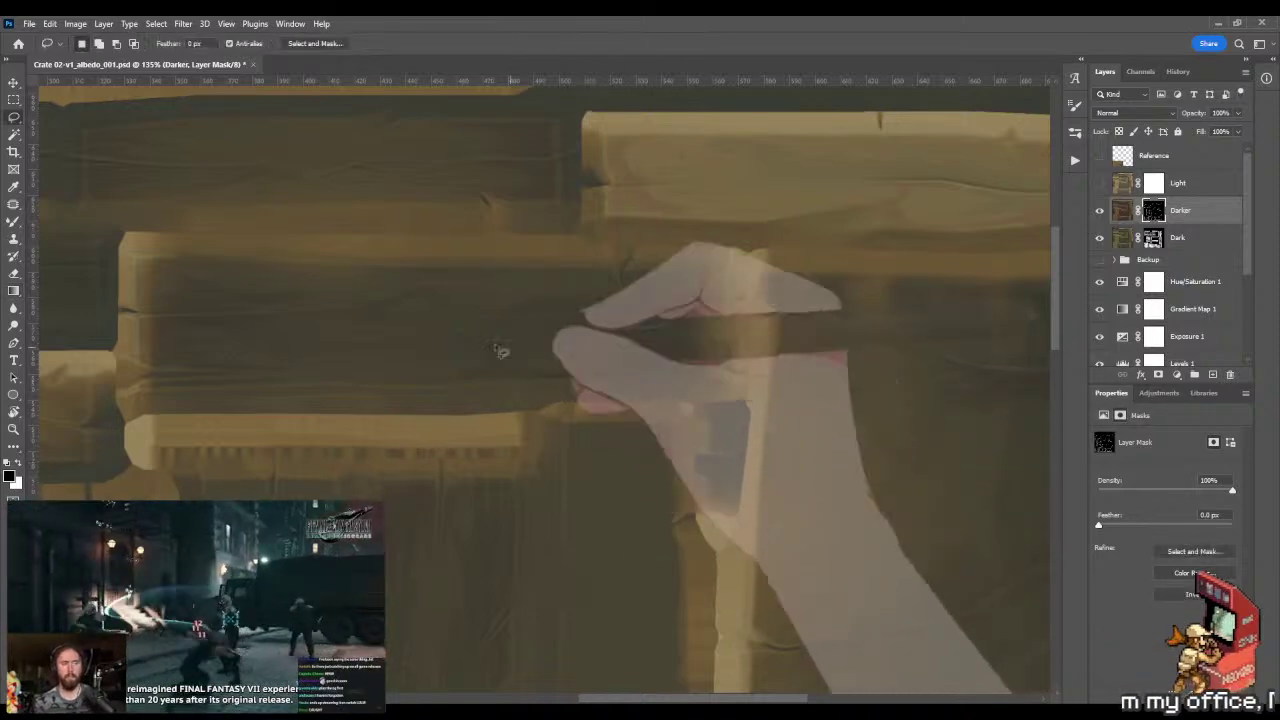
mouse_move(392, 332)
left_mouse_down()
mouse_move(749, 337)
mouse_move(806, 389)
mouse_move(404, 448)
mouse_move(311, 417)
left_mouse_up()
key("g")
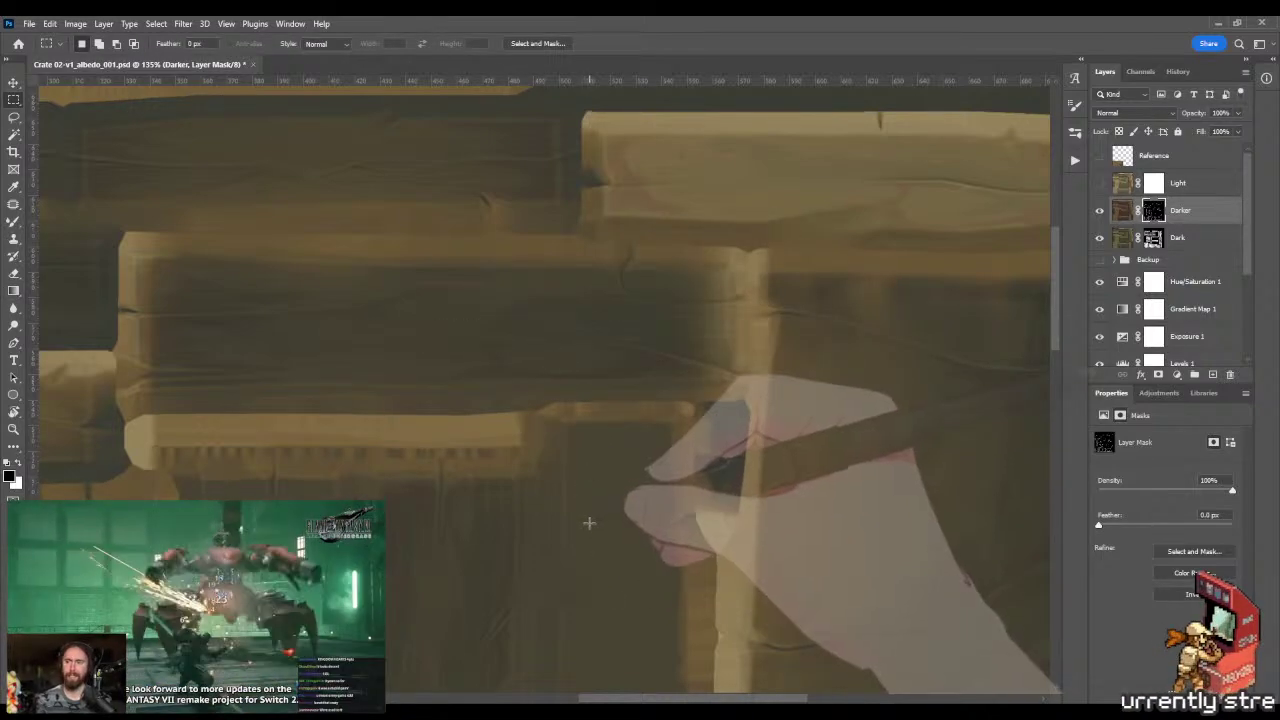
- Save the texture and switch to Marmoset Toolbag to inspect the crate's interior floor planks on the 3D model
key("ctrl+s")
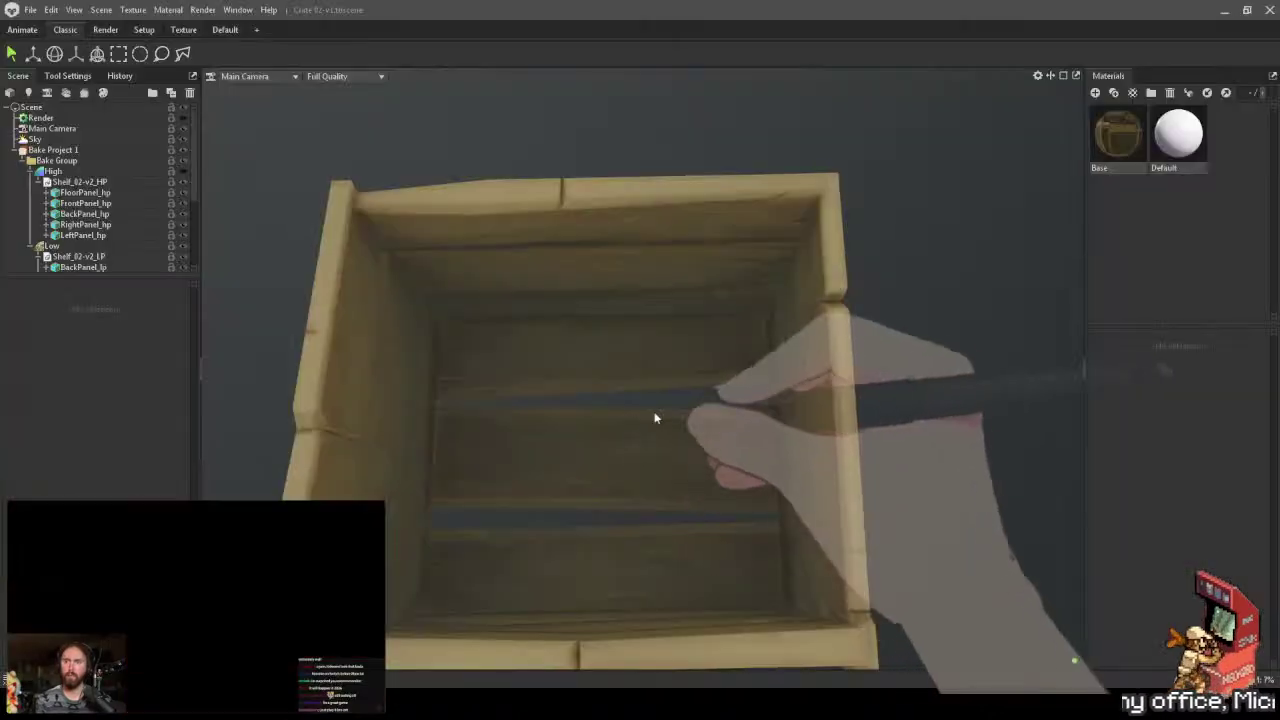
left_click_drag(654, 420, 650, 378)
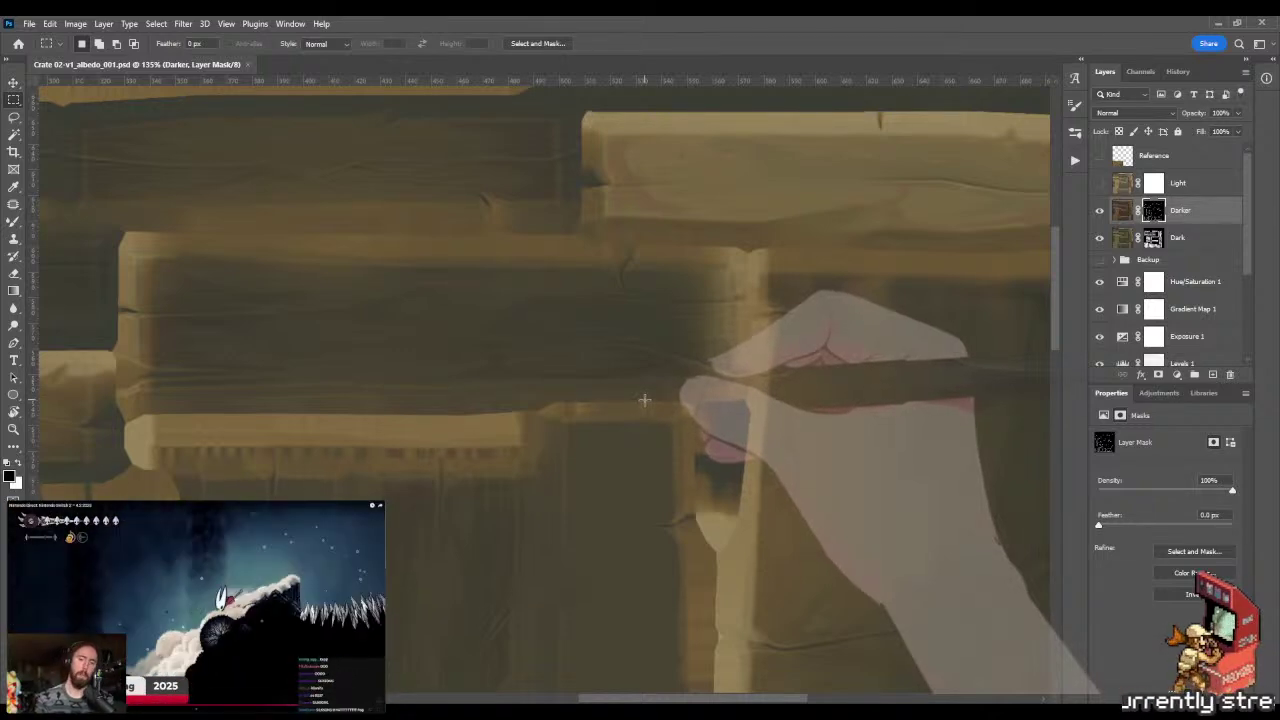
- Back in Photoshop, lasso a long, jagged streak tapering leftward from the plank's right end, below the forked crack
key("z")
left_click_drag(663, 303, 694, 306)
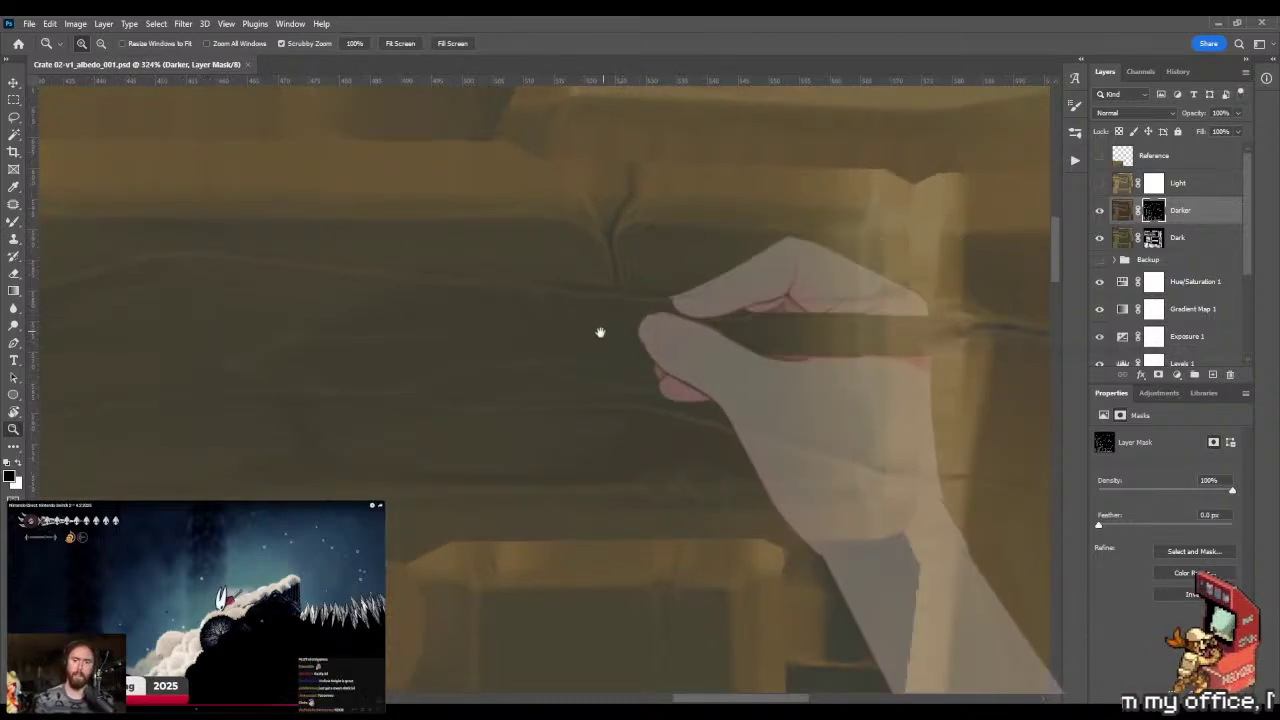
left_click_drag(600, 334, 654, 337)
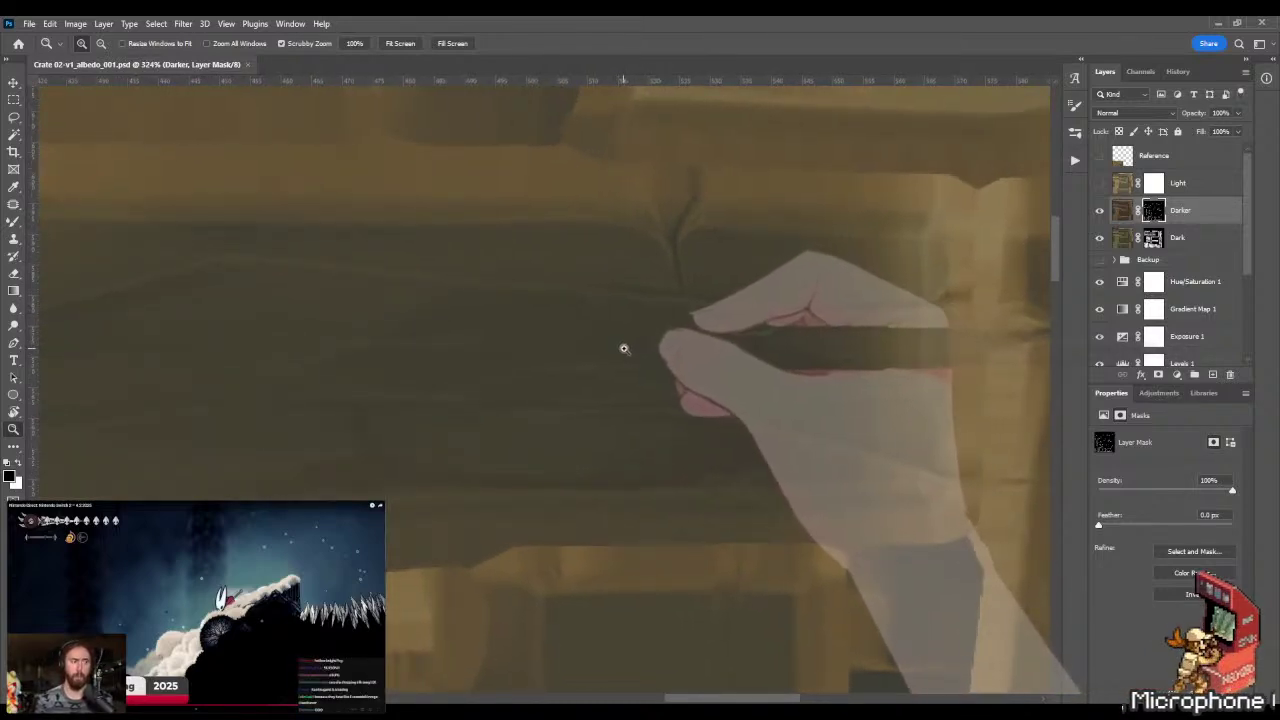
key("l")
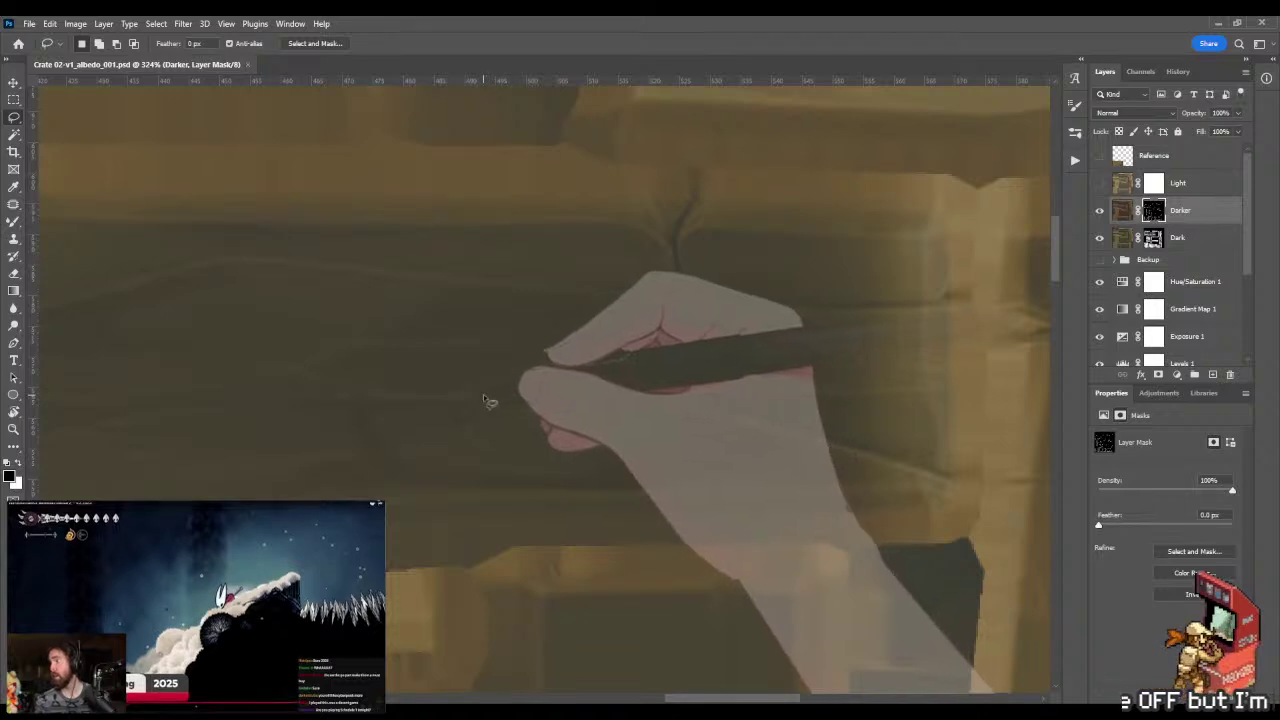
mouse_move(487, 395)
left_mouse_down()
mouse_move(904, 387)
mouse_move(919, 378)
mouse_move(927, 325)
mouse_move(834, 314)
mouse_move(856, 360)
mouse_move(627, 357)
mouse_move(614, 371)
mouse_move(463, 399)
left_mouse_up()
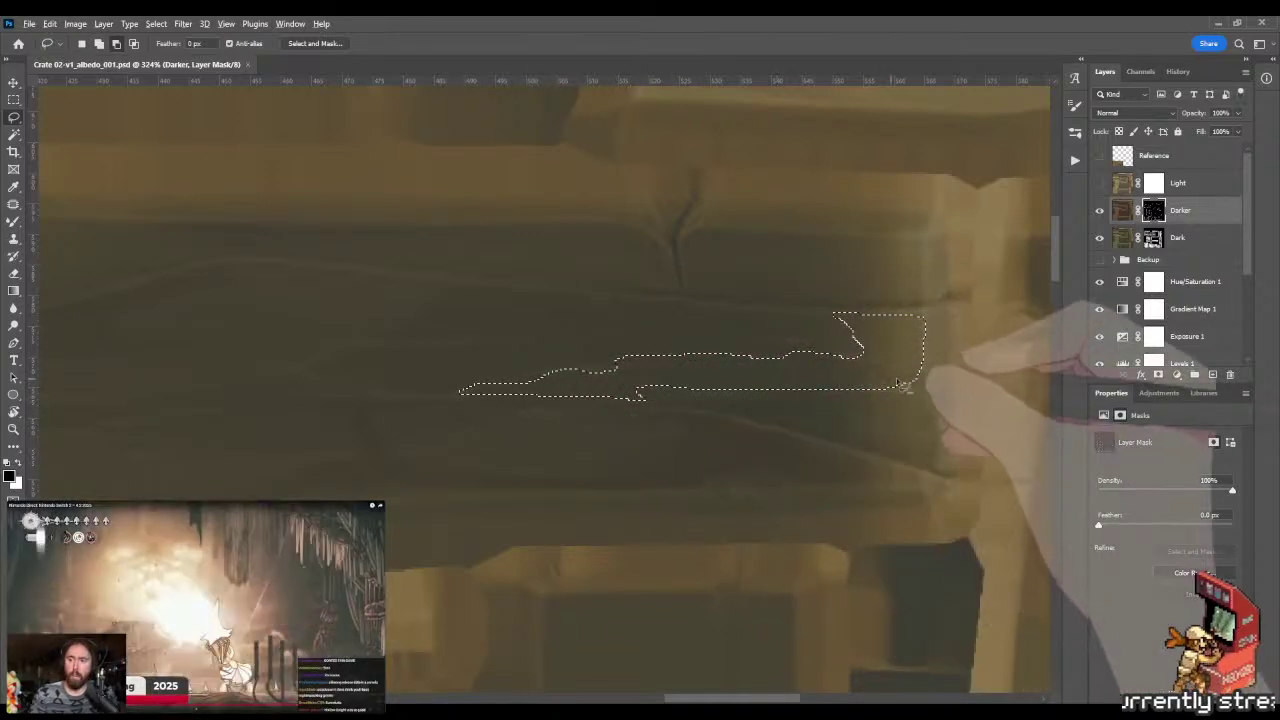
- Cut small notches into the streak selection's edges, add a bump along its upper side, and fill it with white on the Darker mask
mouse_move(834, 389)
left_mouse_down()
mouse_move(806, 385)
mouse_move(822, 396)
left_mouse_up()
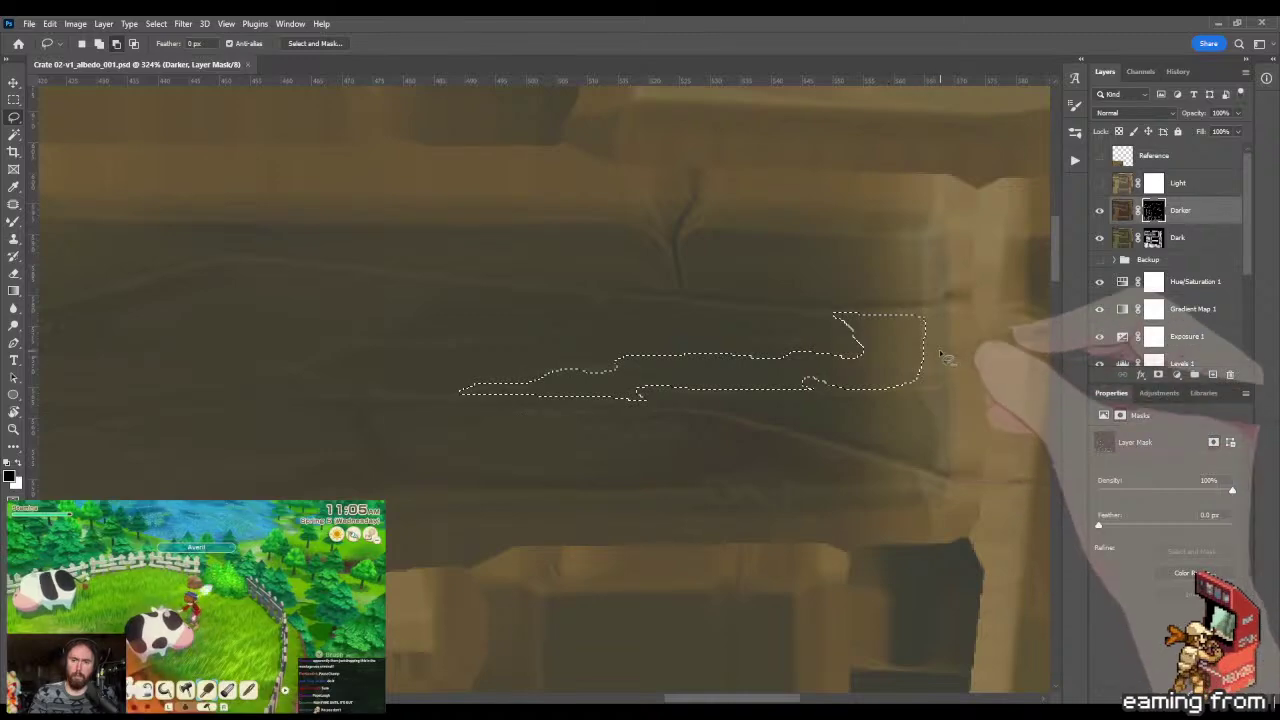
mouse_move(940, 355)
left_mouse_down()
mouse_move(925, 315)
mouse_move(912, 360)
mouse_move(950, 368)
mouse_move(931, 376)
mouse_move(921, 362)
left_mouse_up()
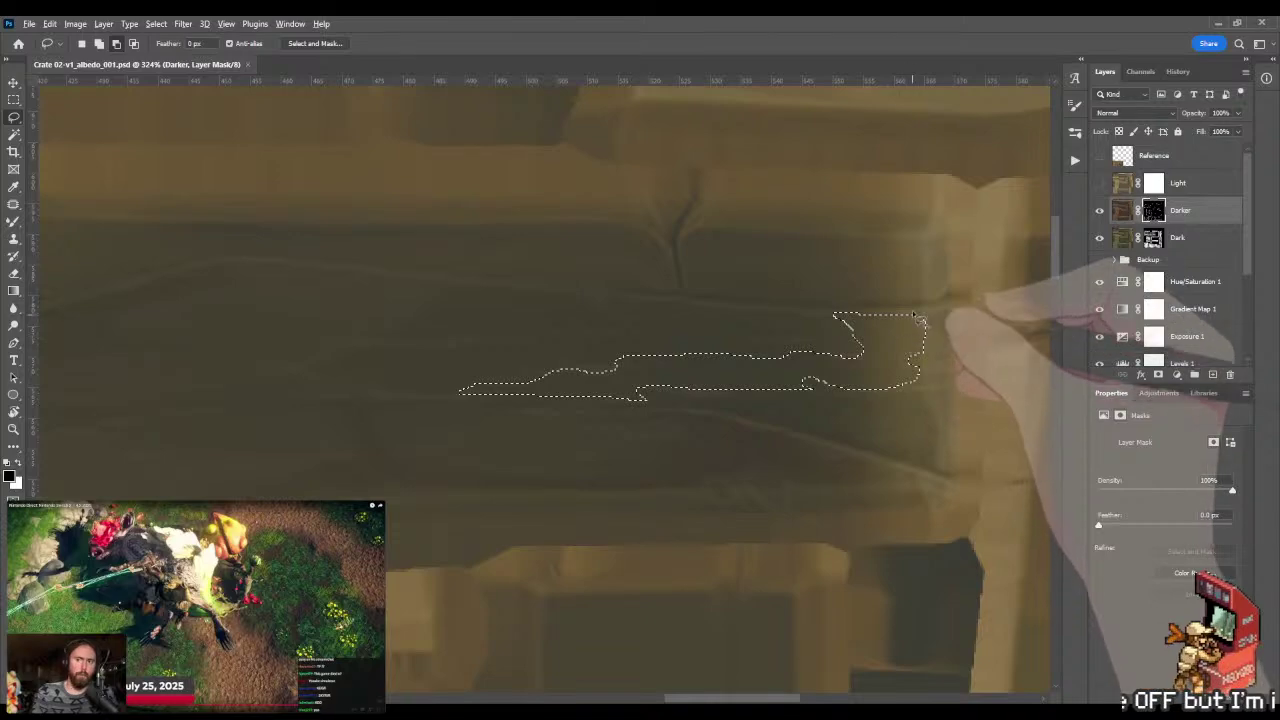
mouse_move(912, 302)
left_mouse_down()
mouse_move(922, 365)
mouse_move(983, 350)
mouse_move(834, 399)
mouse_move(930, 392)
left_mouse_up()
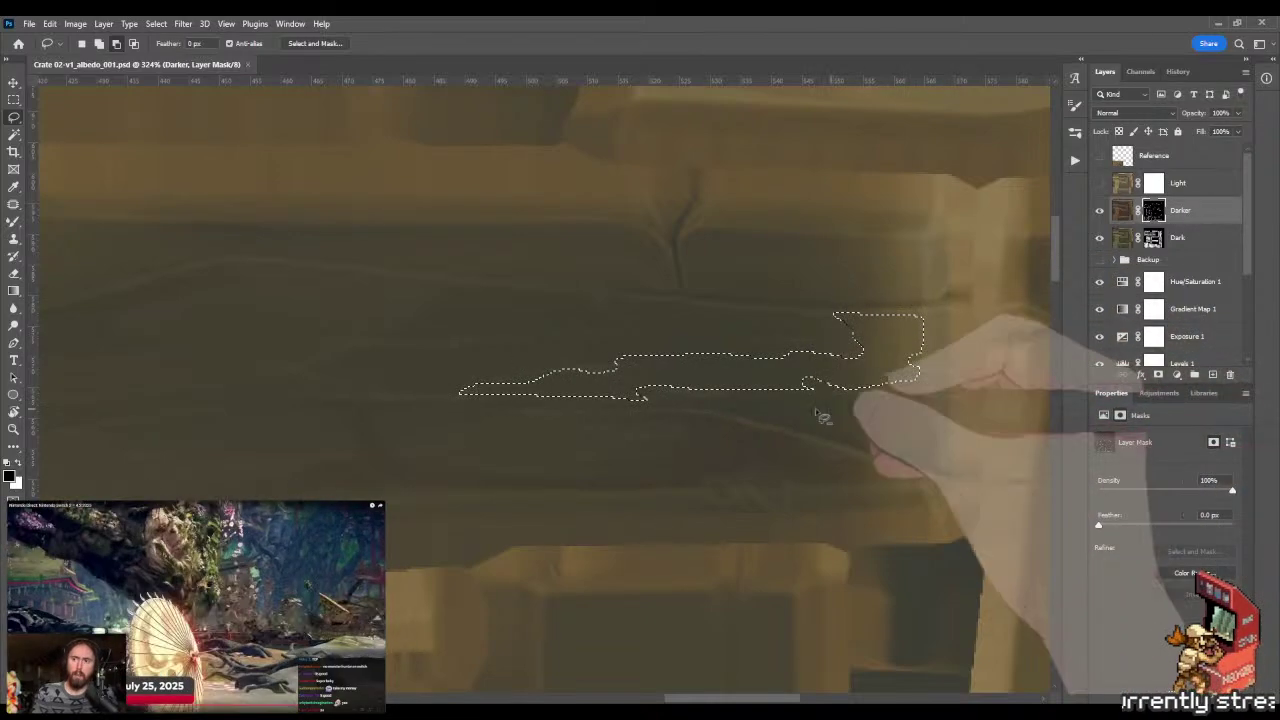
left_click_drag(696, 351, 776, 371)
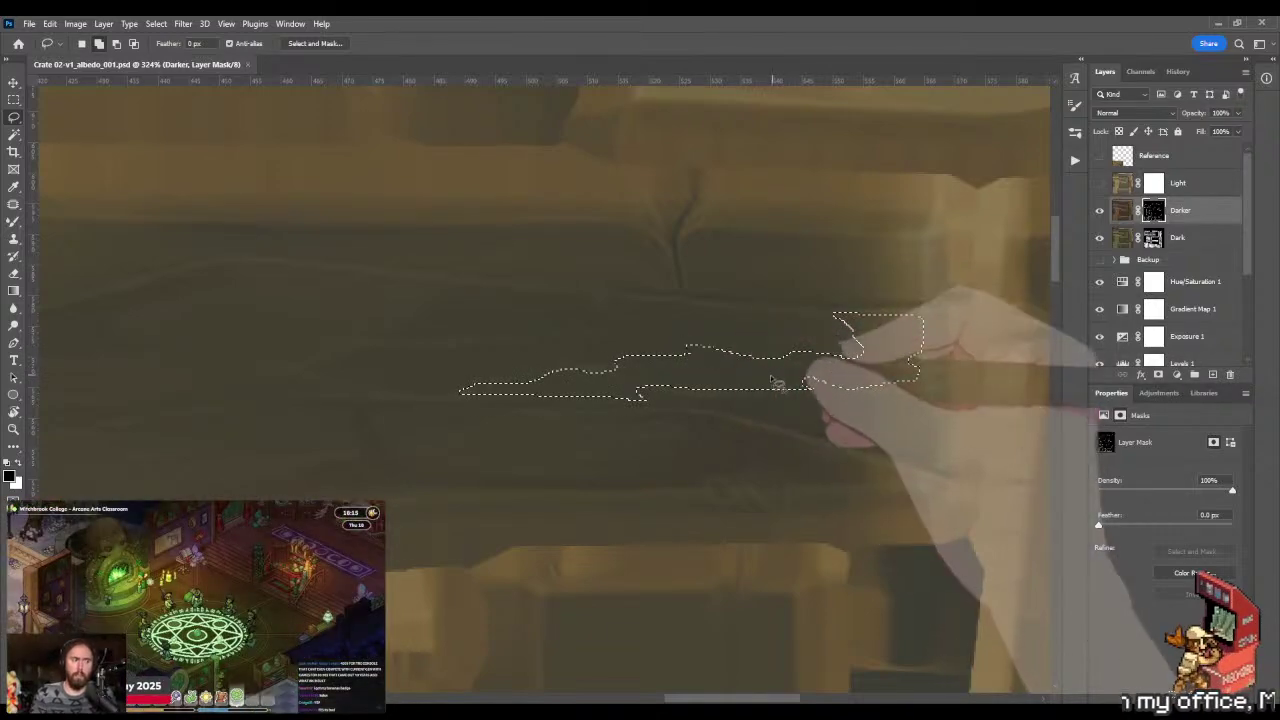
key("g")
key("x")
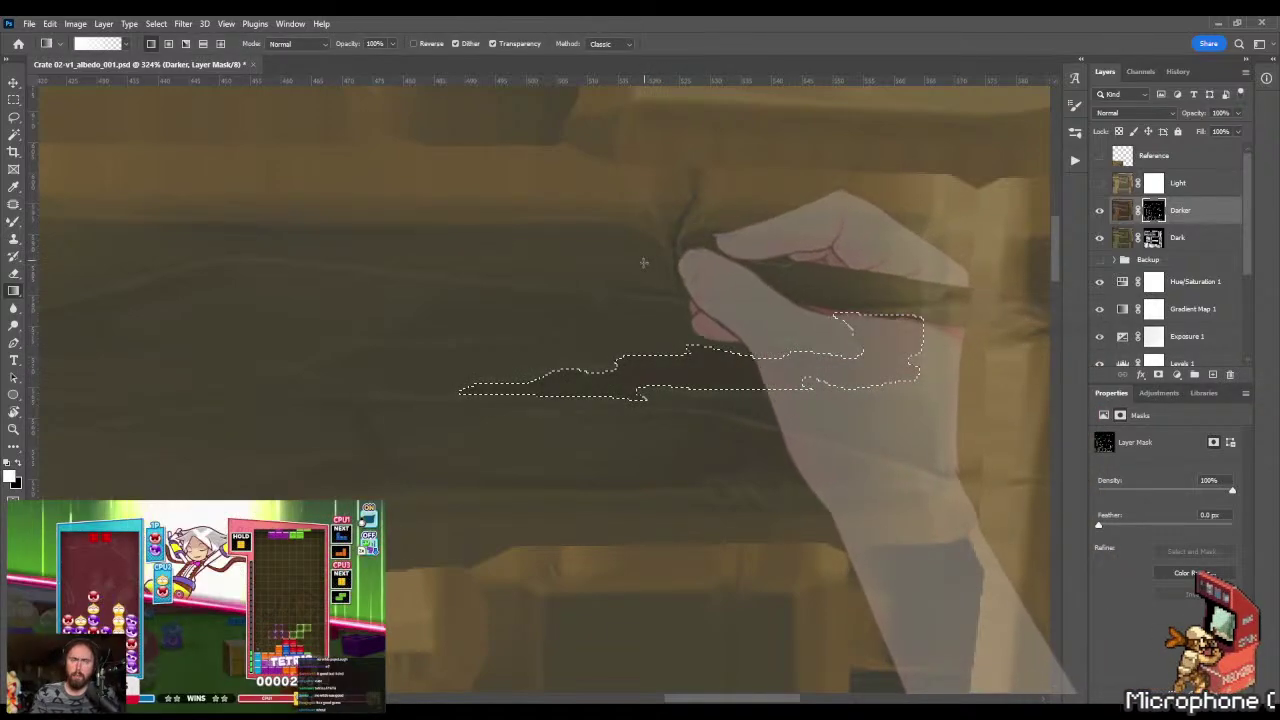
- Soften the jagged streak with black brush strokes inside the selection, deselect, and blend its edges with the Mixer Brush
key("b")
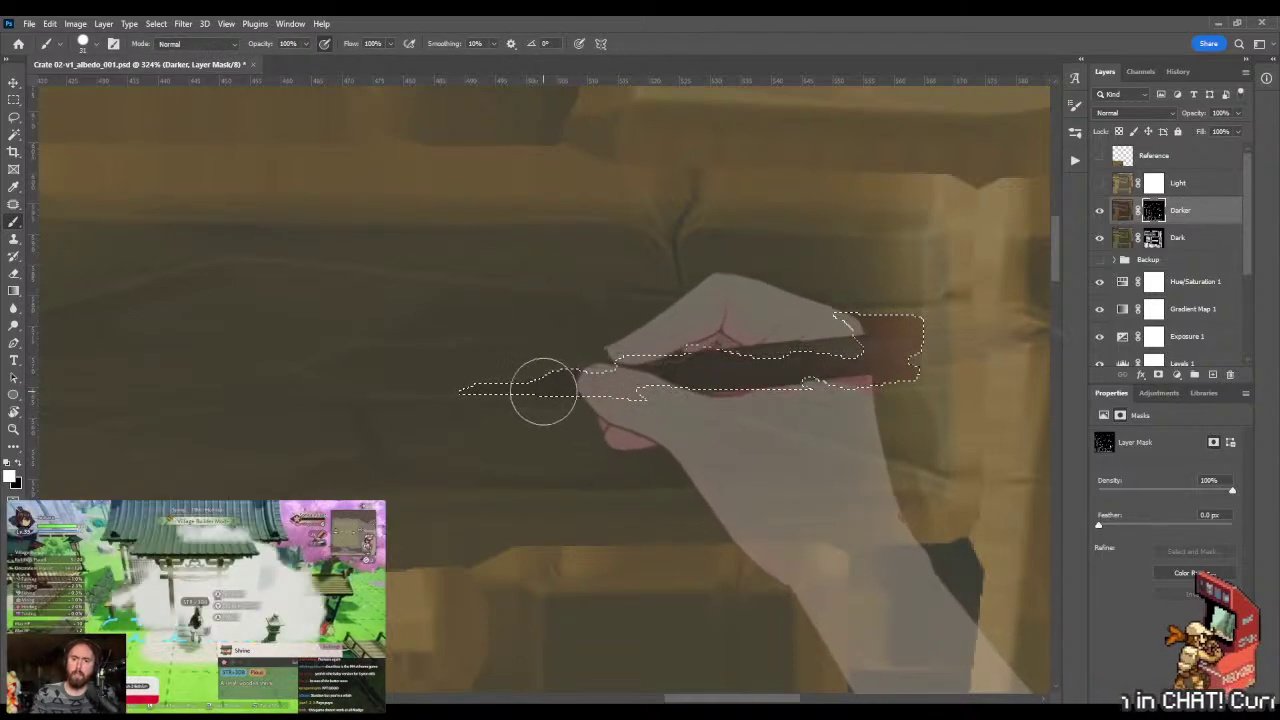
key("x")
left_click_drag(487, 387, 507, 391)
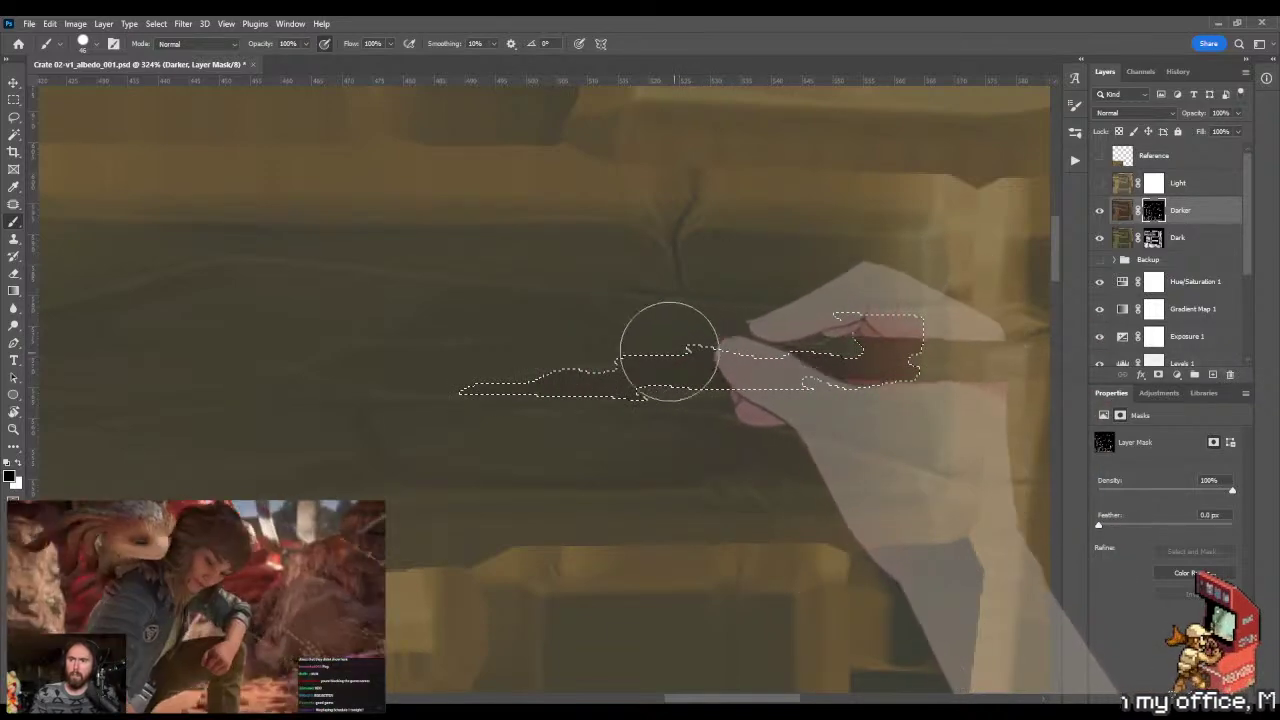
key("shift+b")
key("shift+b")
key("shift+b")
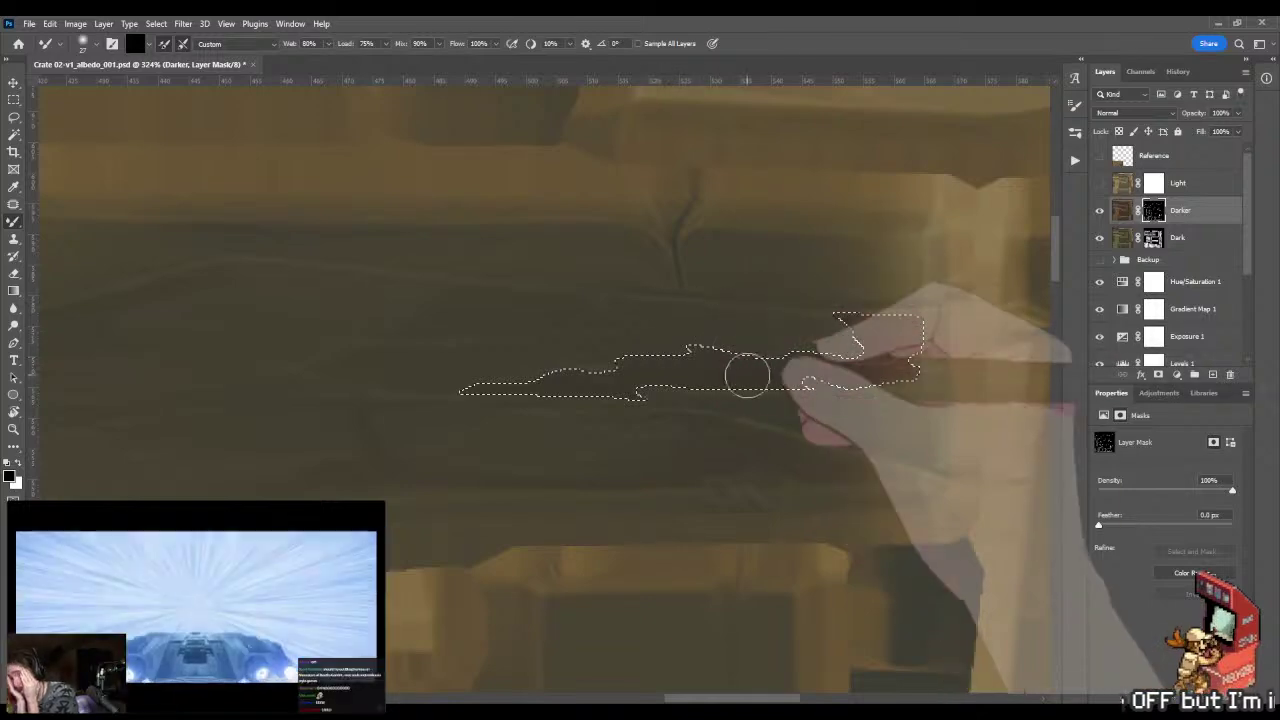
key("m")
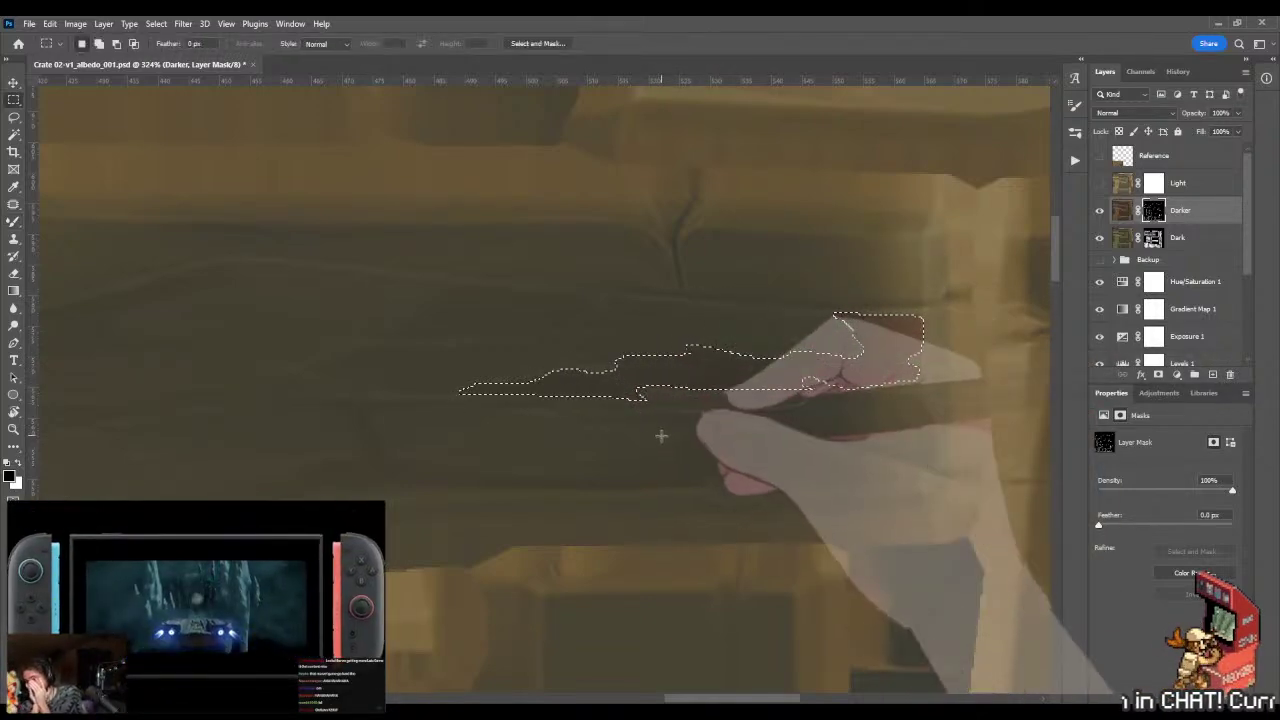
key("b")
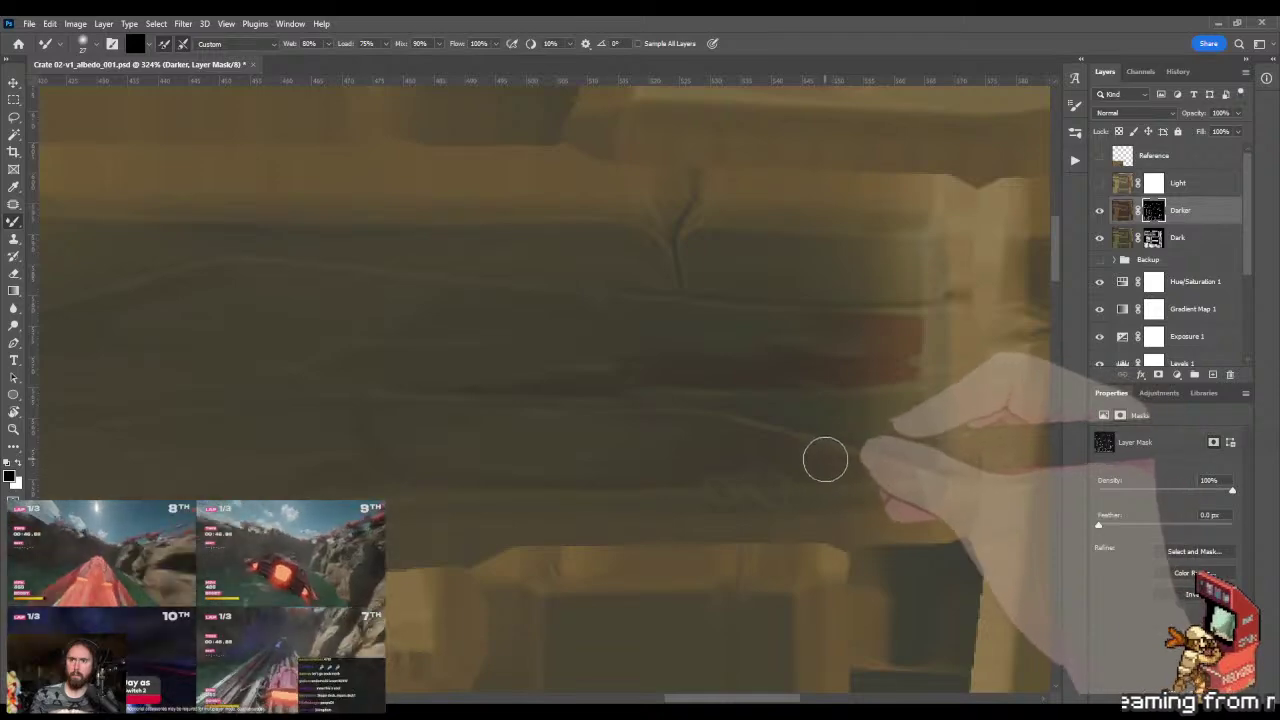
- Lasso around the whole jagged streak, fade it with black gradients on the Darker mask, deselect, and save the texture
key("l")
mouse_move(768, 302)
left_mouse_down()
mouse_move(830, 302)
mouse_move(943, 371)
mouse_move(818, 398)
mouse_move(431, 409)
mouse_move(343, 380)
mouse_move(338, 362)
left_mouse_up()
key("z")
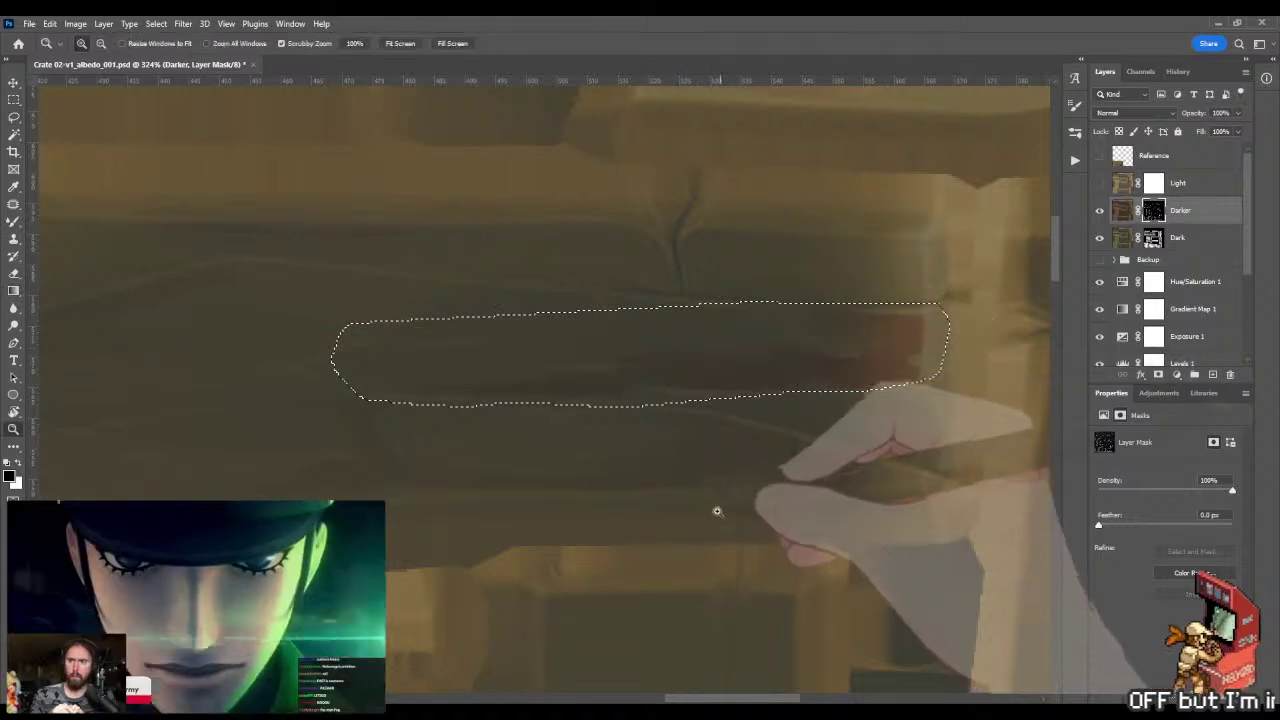
left_click_drag(714, 509, 605, 503)
key("g")
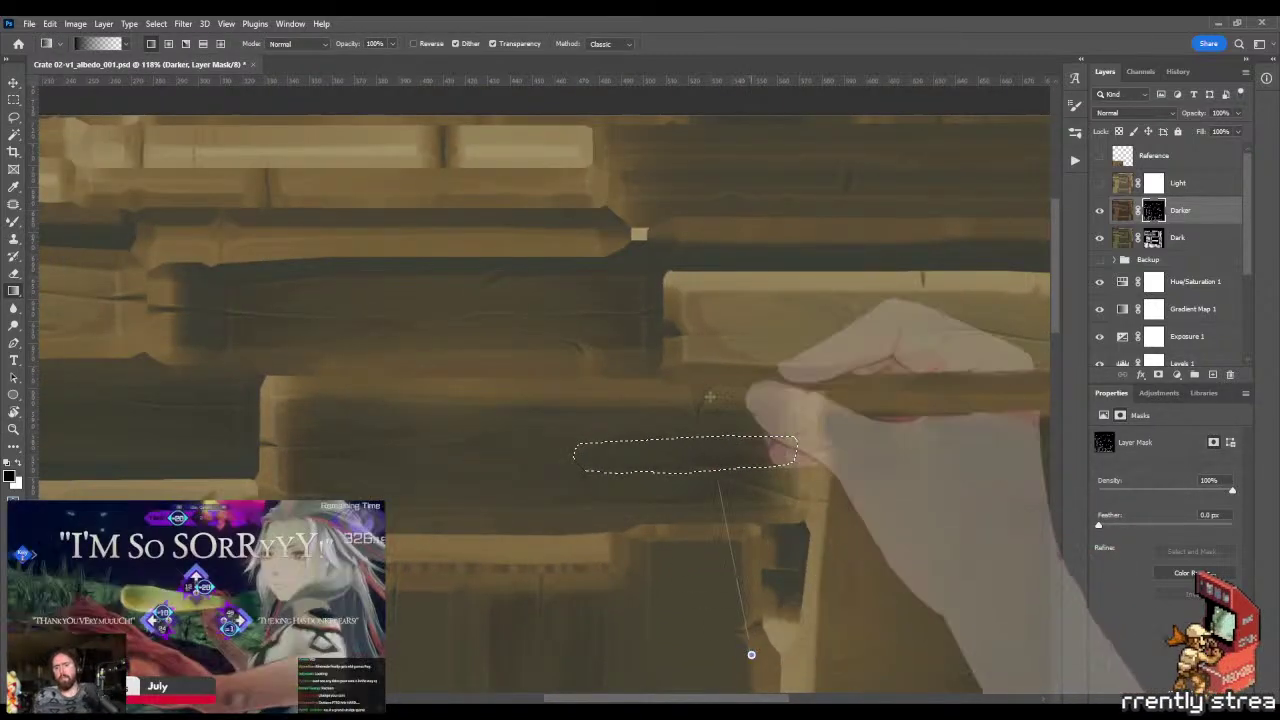
key("m")
key("ctrl+d")
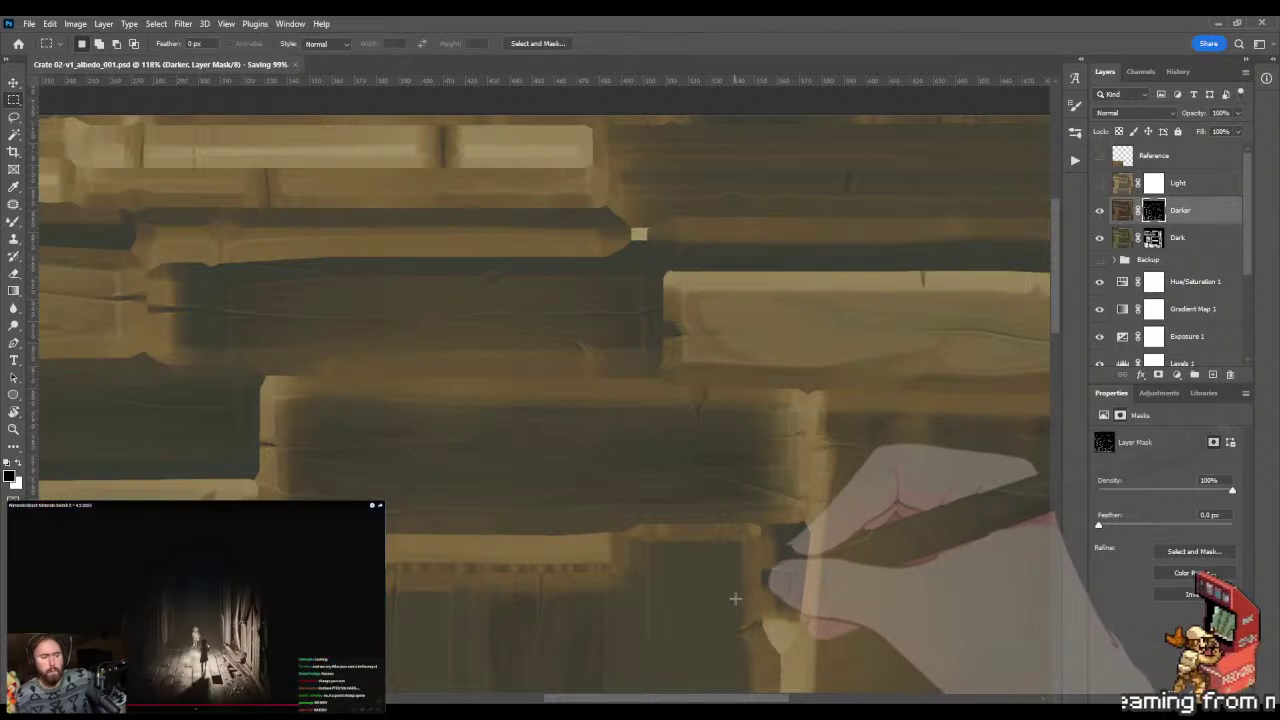
- Switch to Marmoset Toolbag, inspect the updated floor planks inside the crate from another angle, and return to Photoshop
key("alt+Tab")
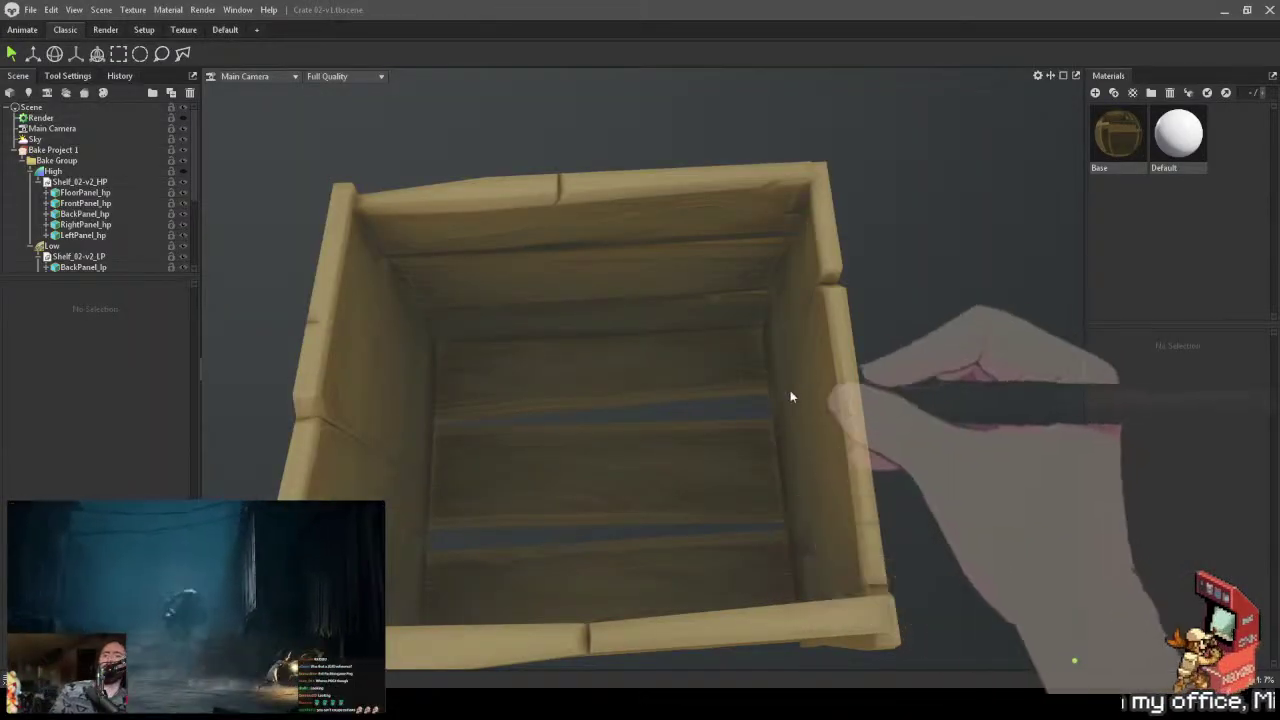
left_click_drag(790, 396, 789, 431)
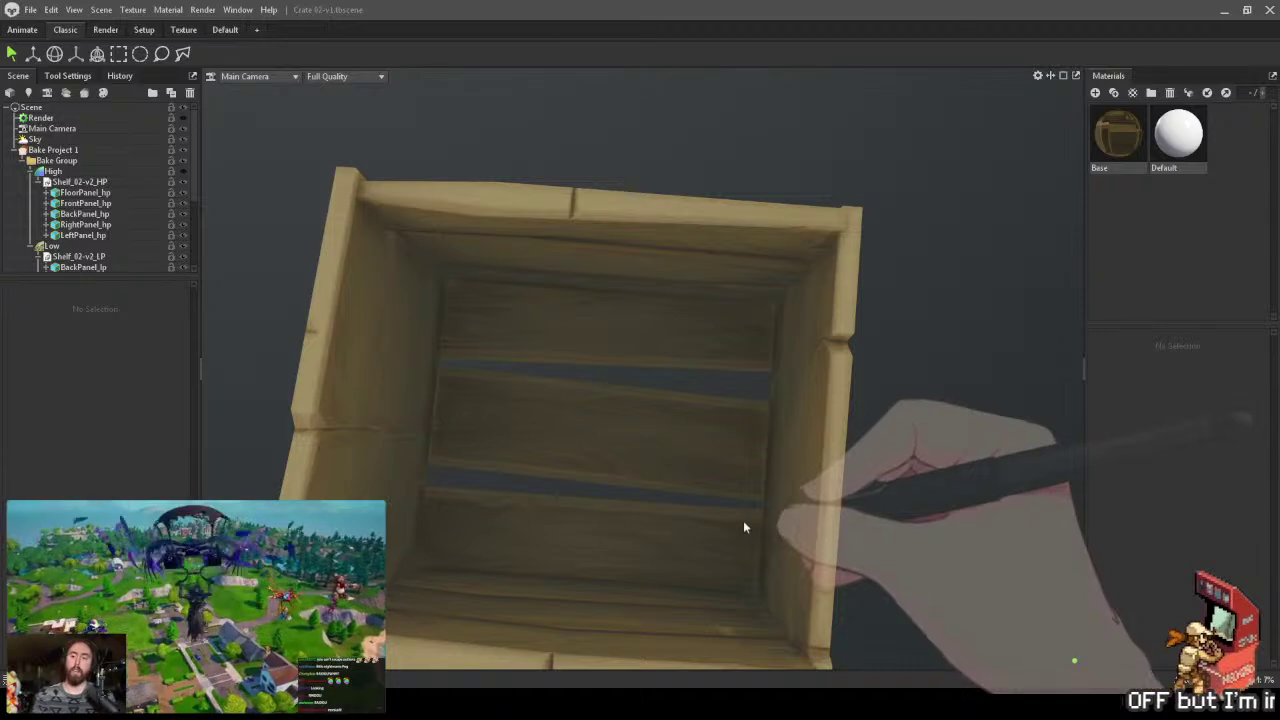
key("alt+Tab")
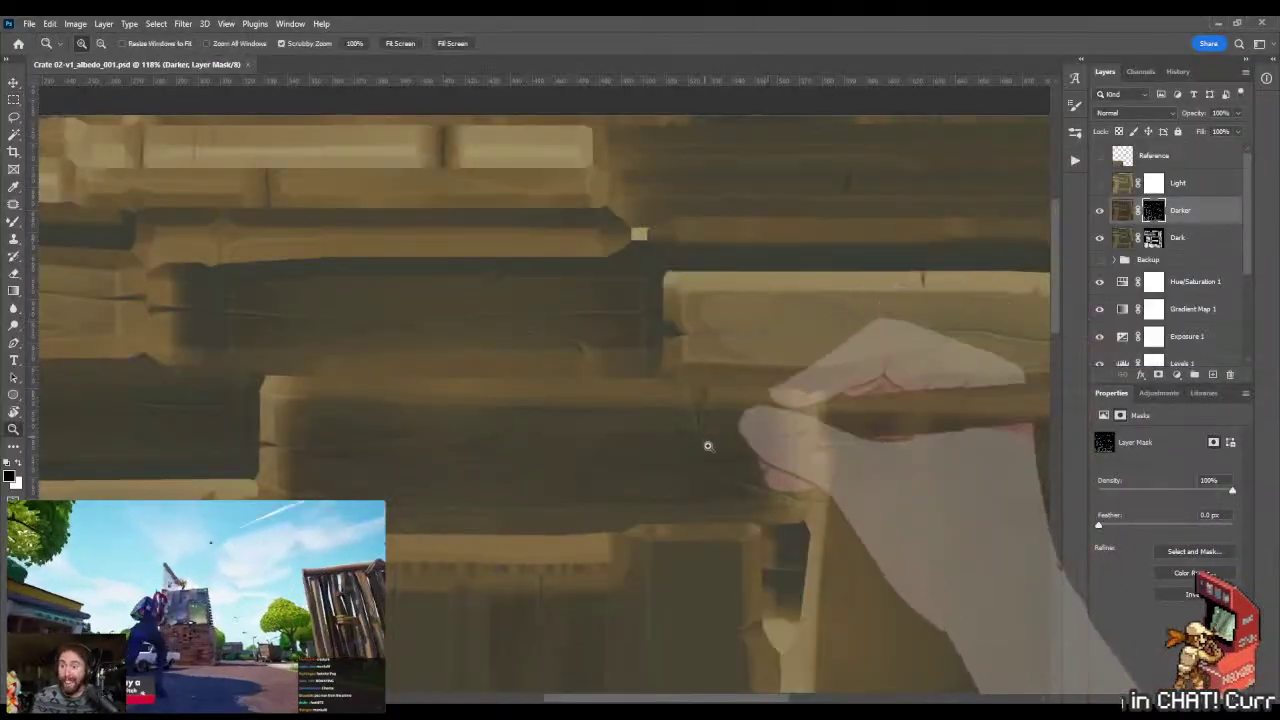
- Lasso a thin streak along the plank's upper edge that dips around the forked crack and widens toward the right end
left_click_drag(714, 437, 754, 440)
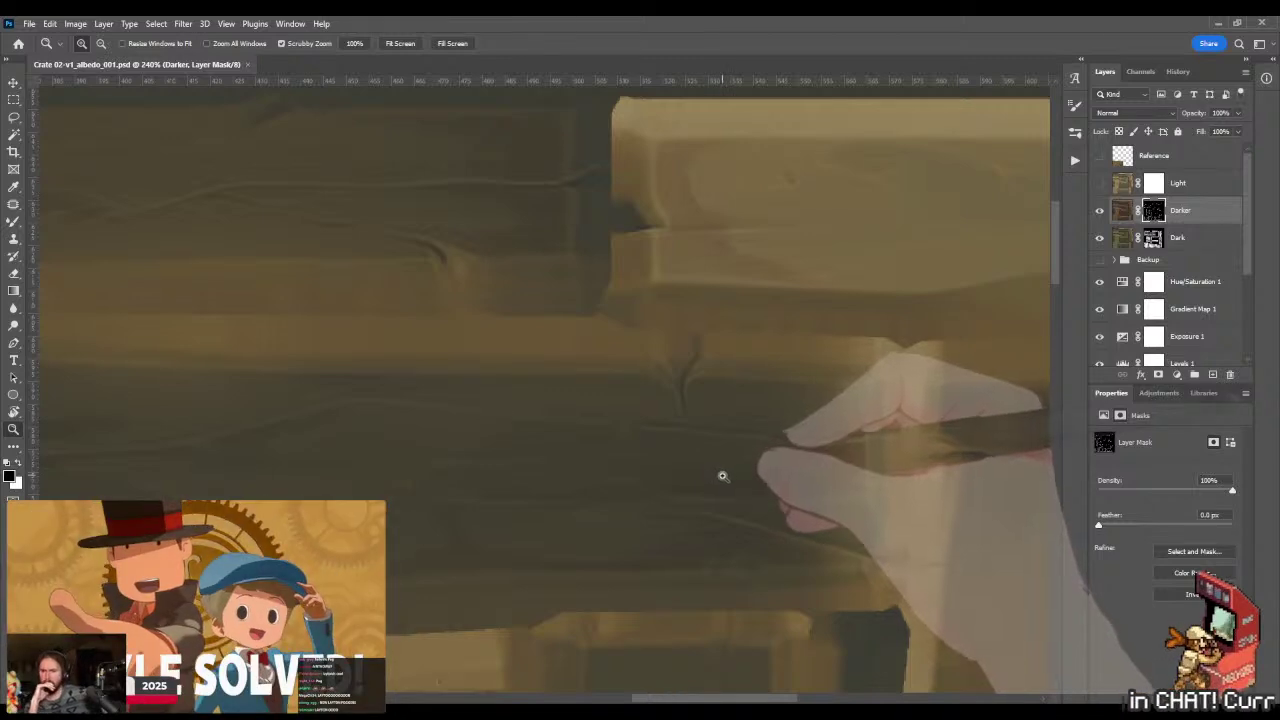
left_click_drag(734, 420, 686, 337)
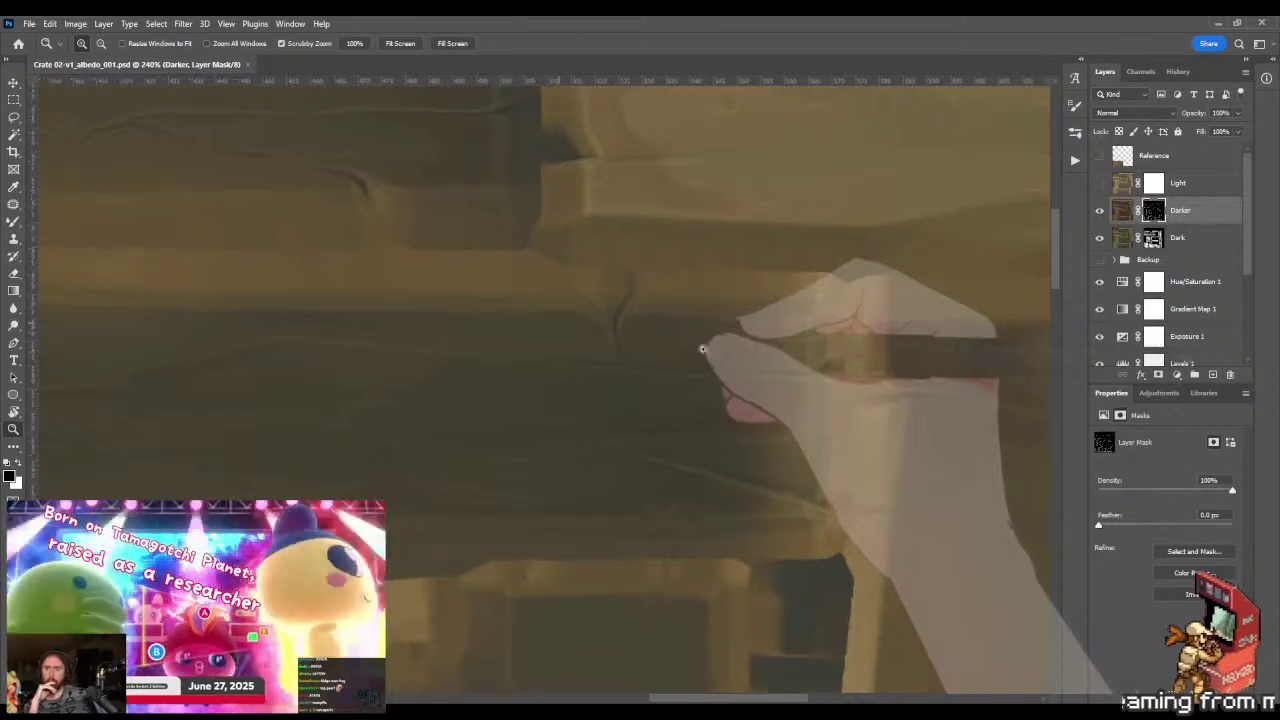
left_click(675, 357)
left_click(673, 358)
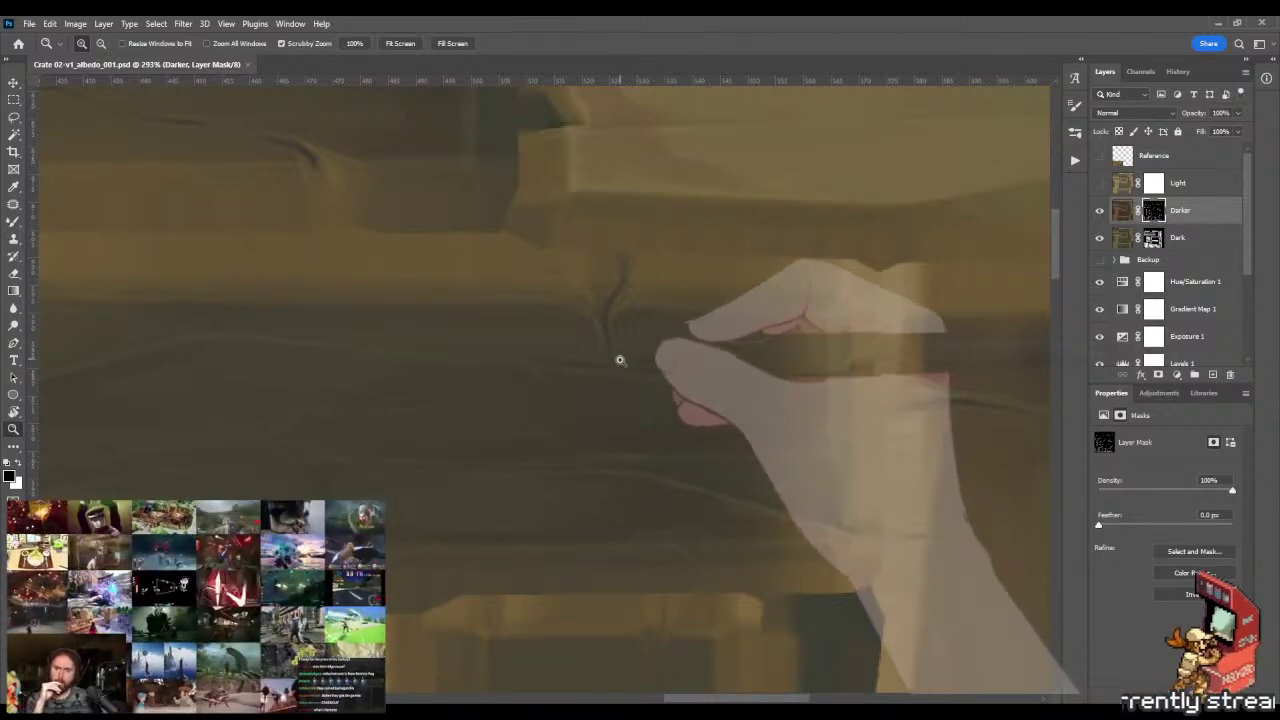
key("l")
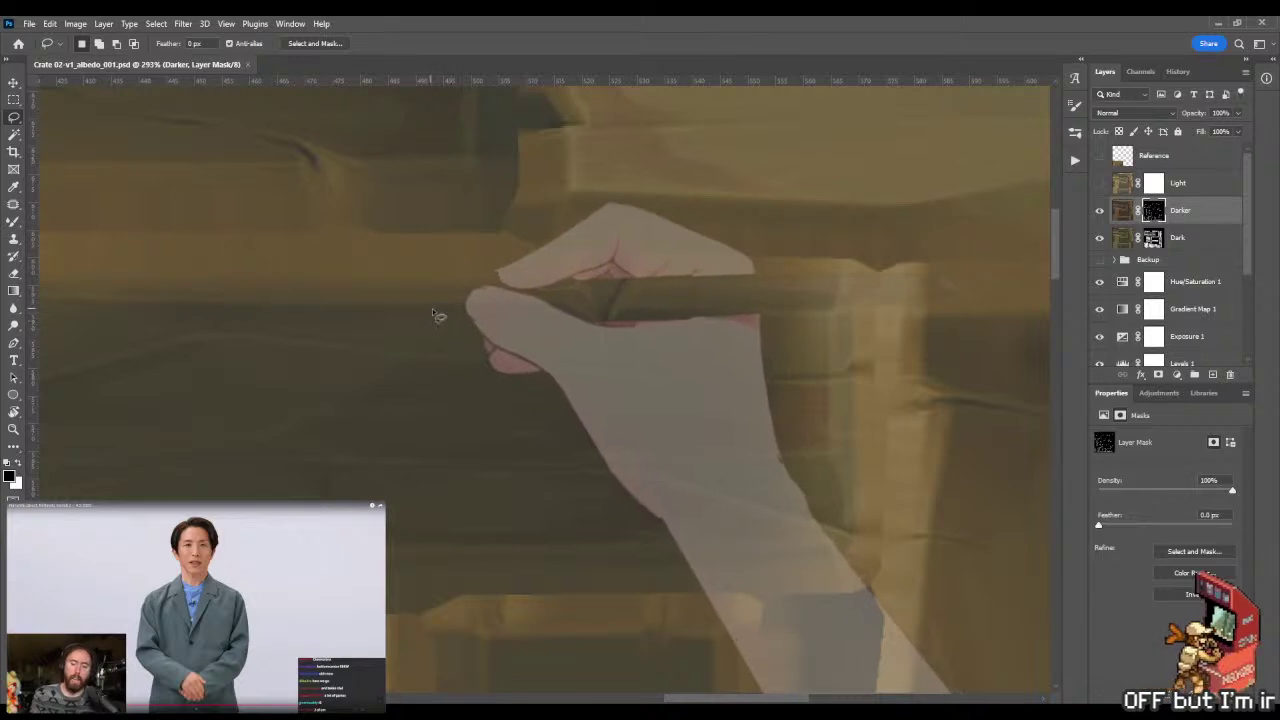
mouse_move(433, 311)
left_mouse_down()
mouse_move(557, 330)
mouse_move(610, 357)
mouse_move(672, 342)
mouse_move(738, 354)
mouse_move(728, 368)
mouse_move(786, 371)
mouse_move(824, 370)
mouse_move(832, 324)
mouse_move(632, 312)
mouse_move(600, 331)
left_mouse_up()
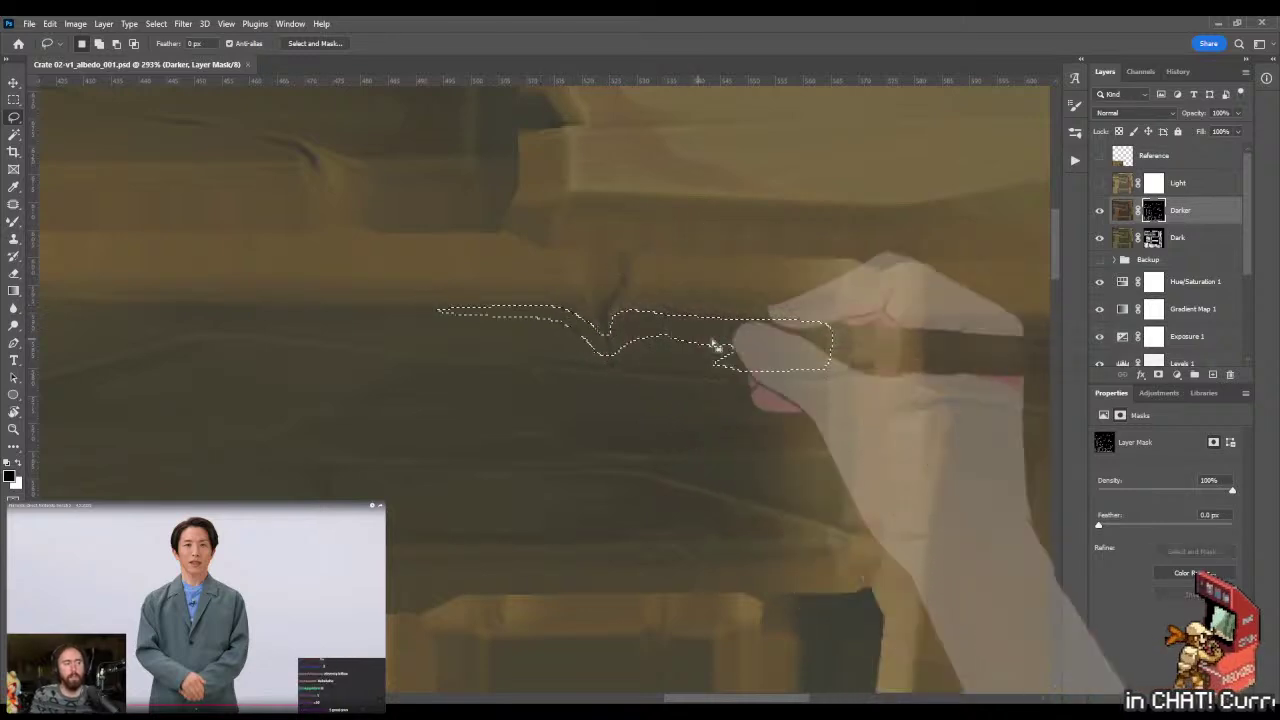
- Trim notches into the right part of the crack streak's selection, fill it with white on the Darker mask, and deselect
left_click_drag(760, 374, 807, 358)
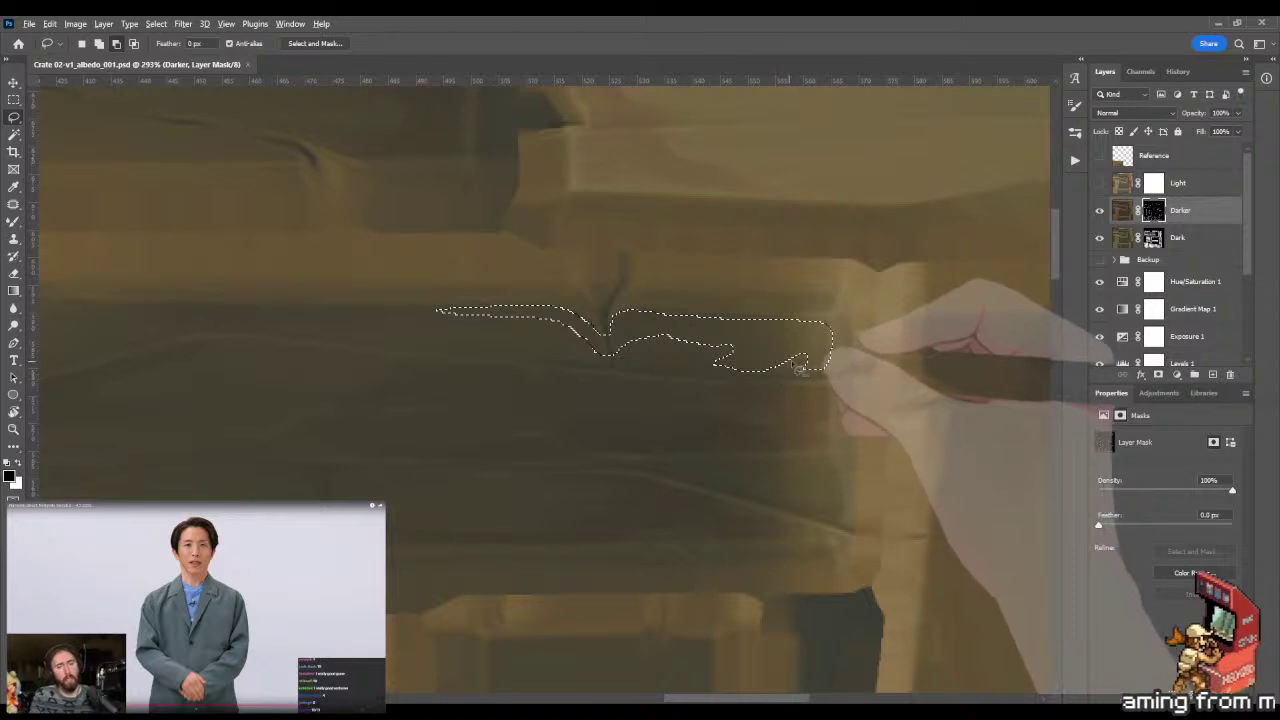
mouse_move(808, 356)
left_mouse_down()
mouse_move(745, 384)
mouse_move(790, 384)
left_mouse_up()
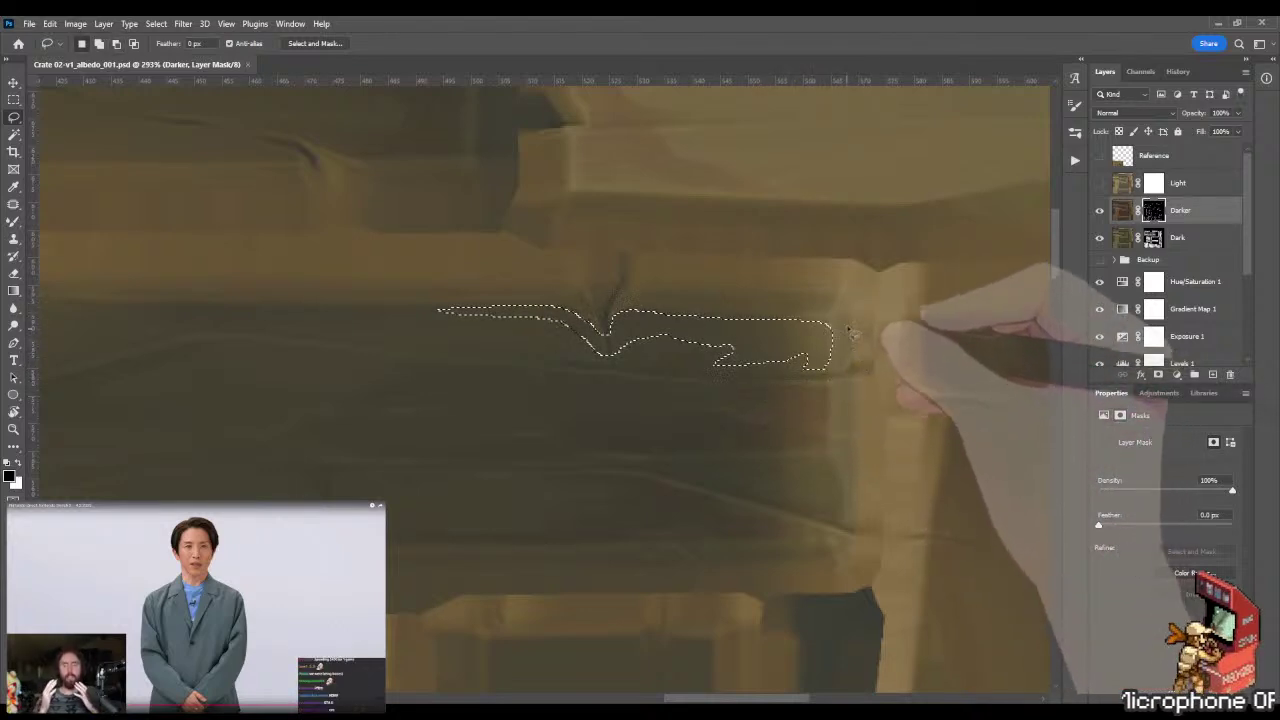
mouse_move(840, 337)
left_mouse_down()
mouse_move(805, 407)
mouse_move(875, 398)
left_mouse_up()
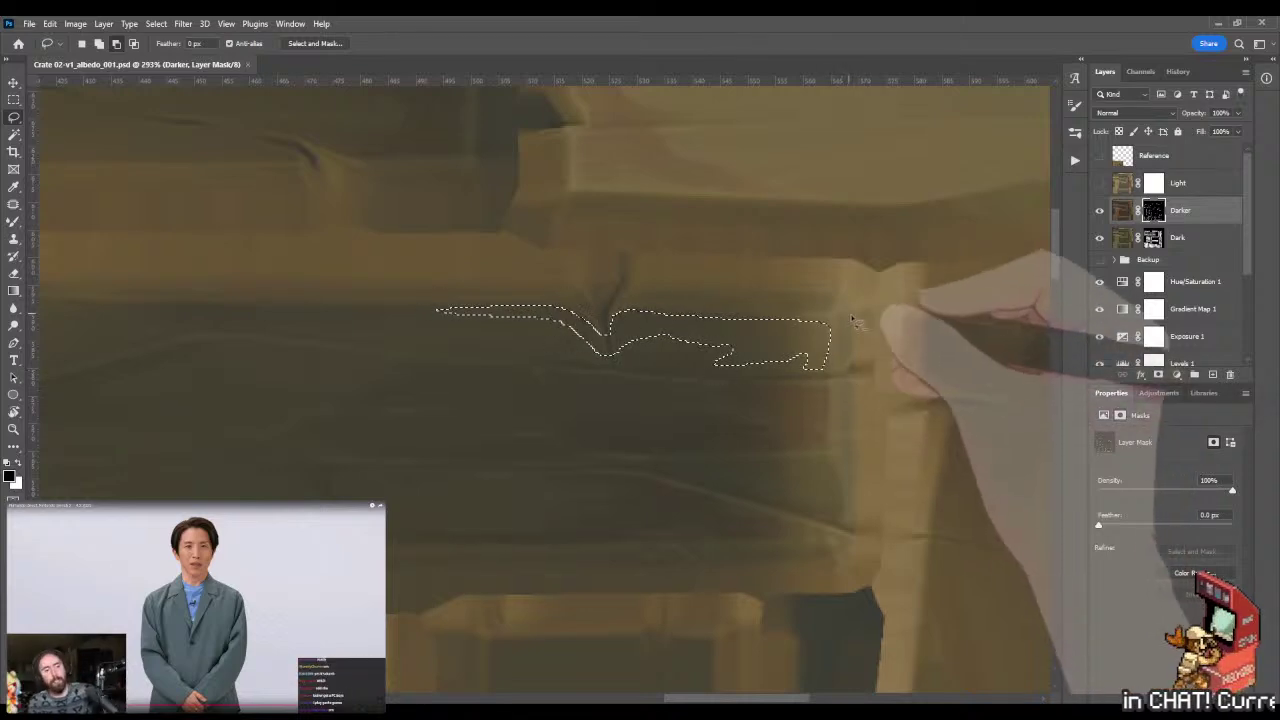
mouse_move(806, 307)
left_mouse_down()
mouse_move(755, 333)
mouse_move(770, 323)
left_mouse_up()
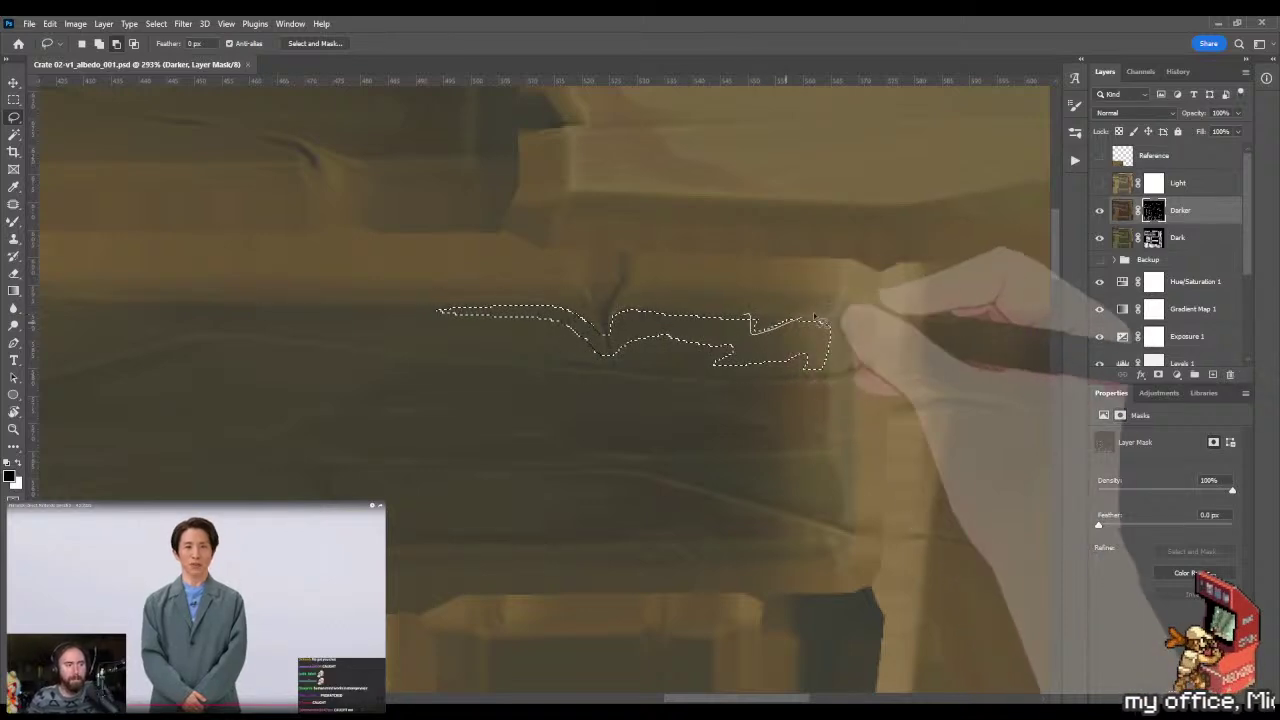
key("g")
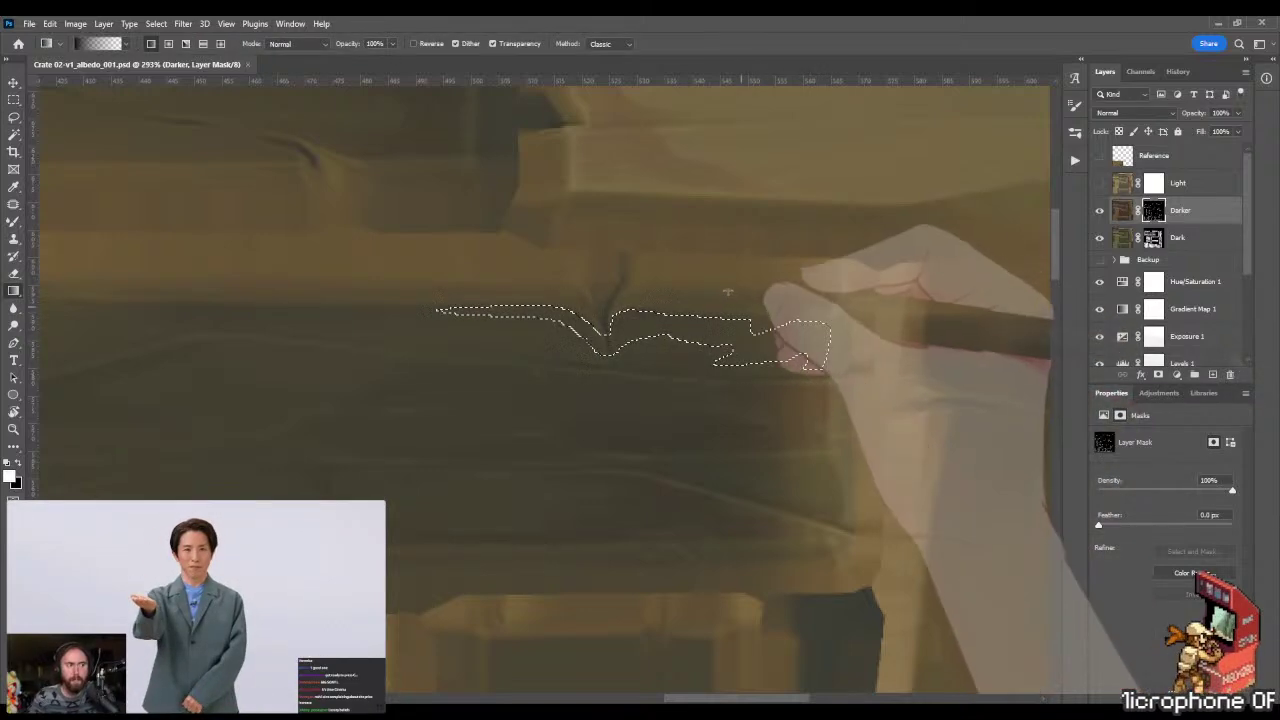
key("alt+BackSpace")
key("m")
key("ctrl+d")
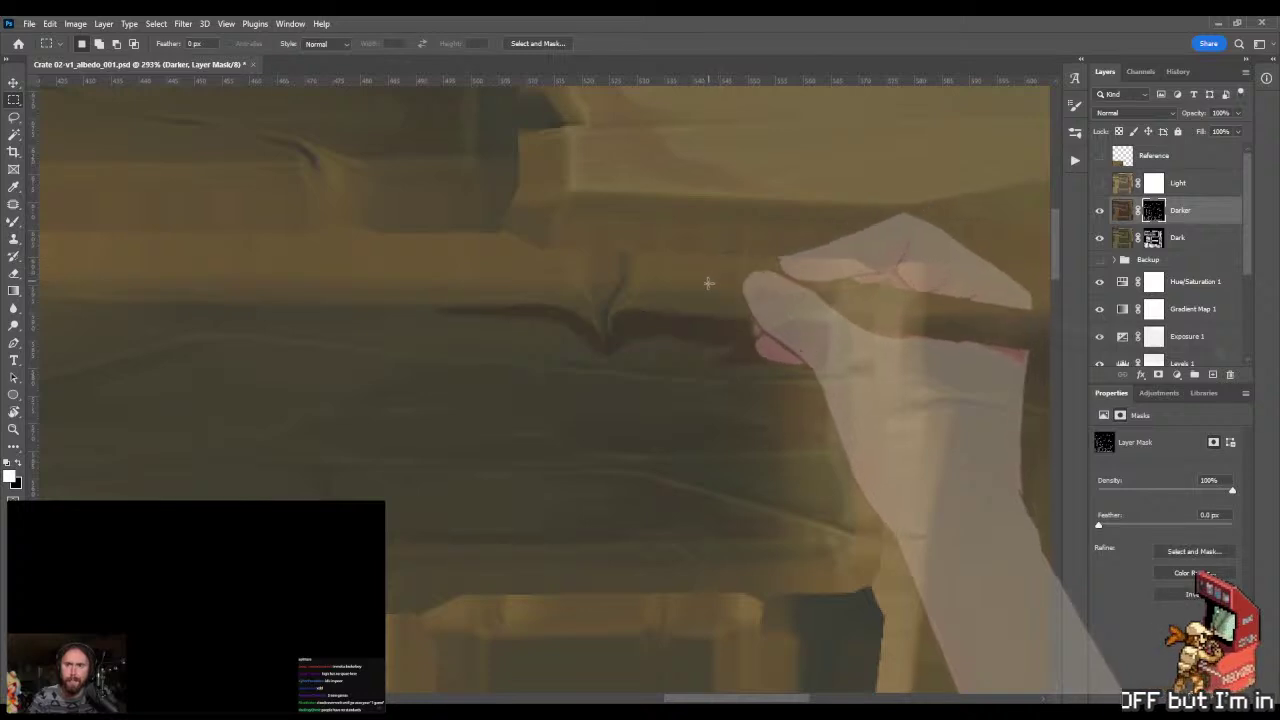
- Brush along the left part of the crack streak and trim the dip beneath the forked crack with black on the Darker mask
key("b")
key("bracketright")
key("bracketright")
key("bracketright")
key("bracketright")
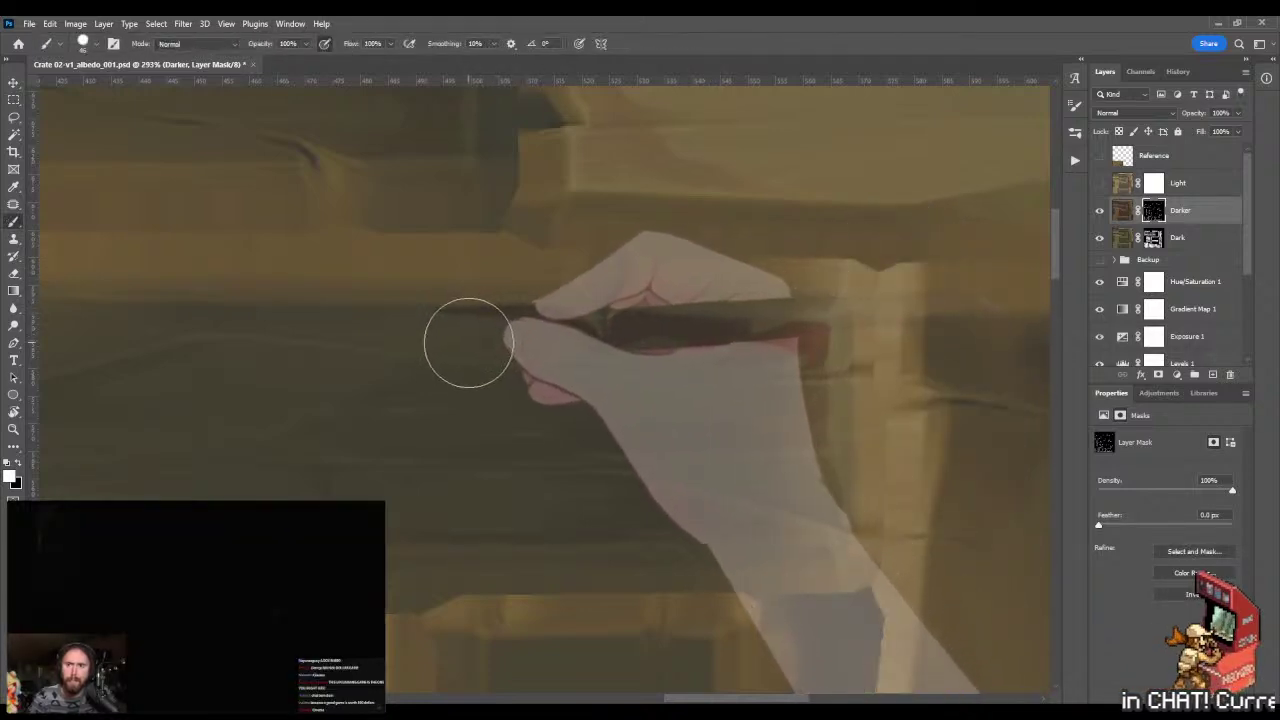
mouse_move(484, 318)
left_mouse_down()
mouse_move(465, 328)
mouse_move(474, 323)
left_mouse_up()
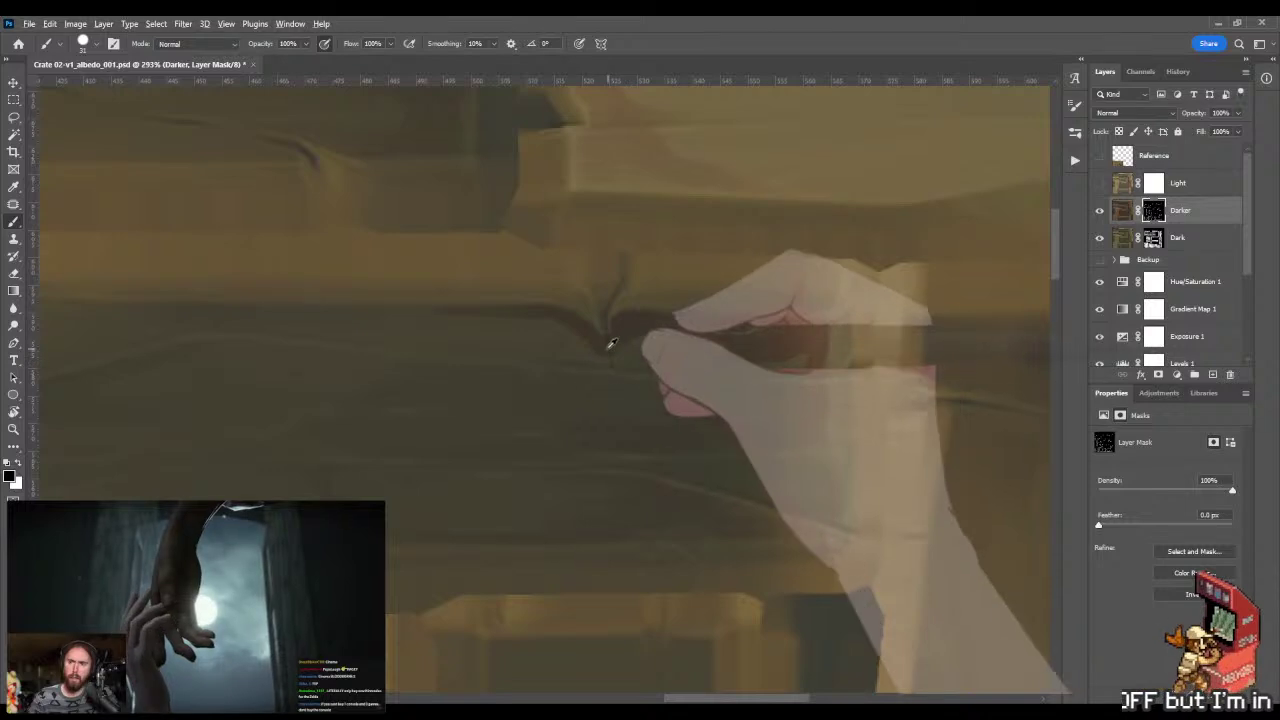
left_click_drag(612, 343, 588, 345)
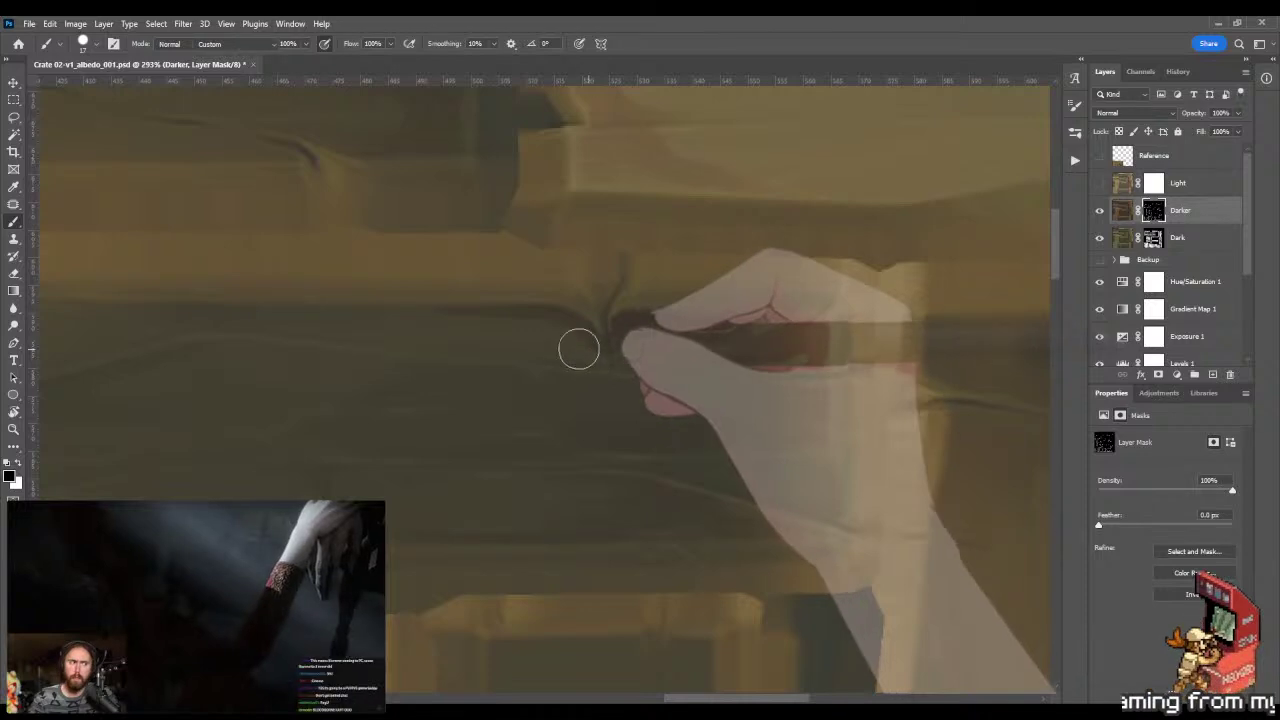
- Blend the streak's lower edges on both sides of the forked crack with the Mixer Brush on the Darker mask
key("z")
mouse_move(551, 280)
left_mouse_down()
mouse_move(589, 281)
mouse_move(577, 284)
left_mouse_up()
key("shift+b")
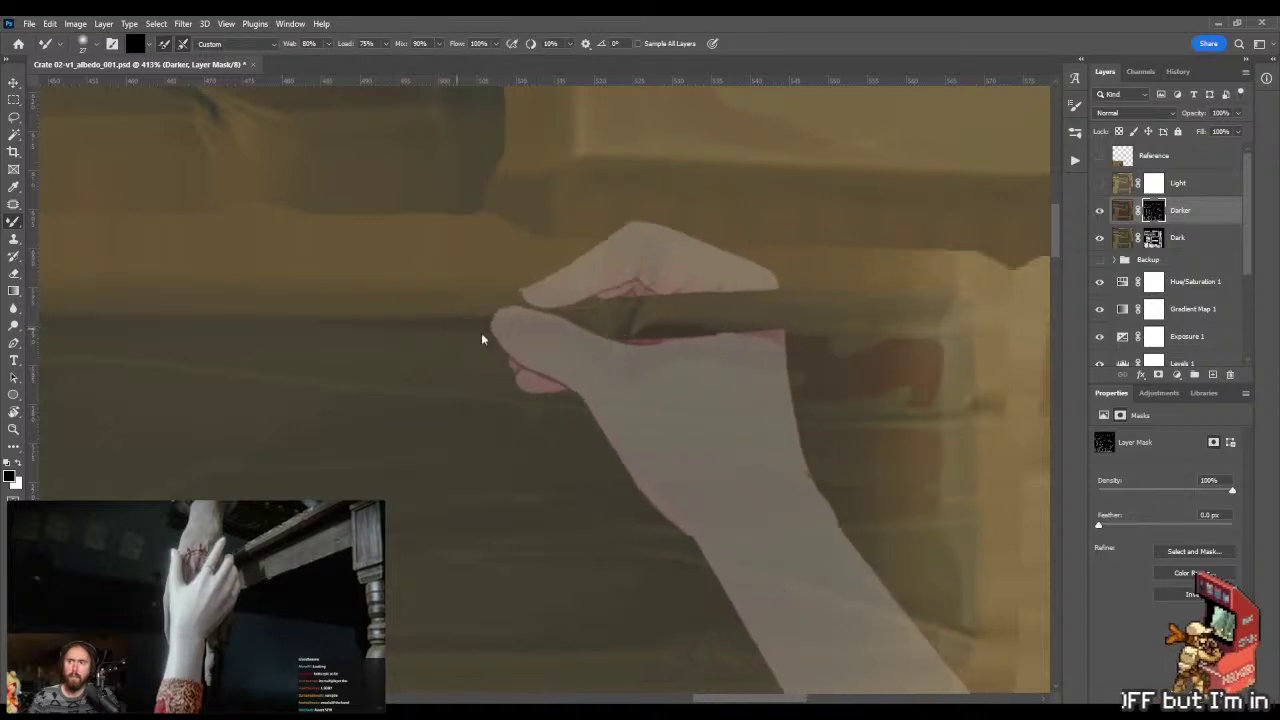
left_click(556, 376)
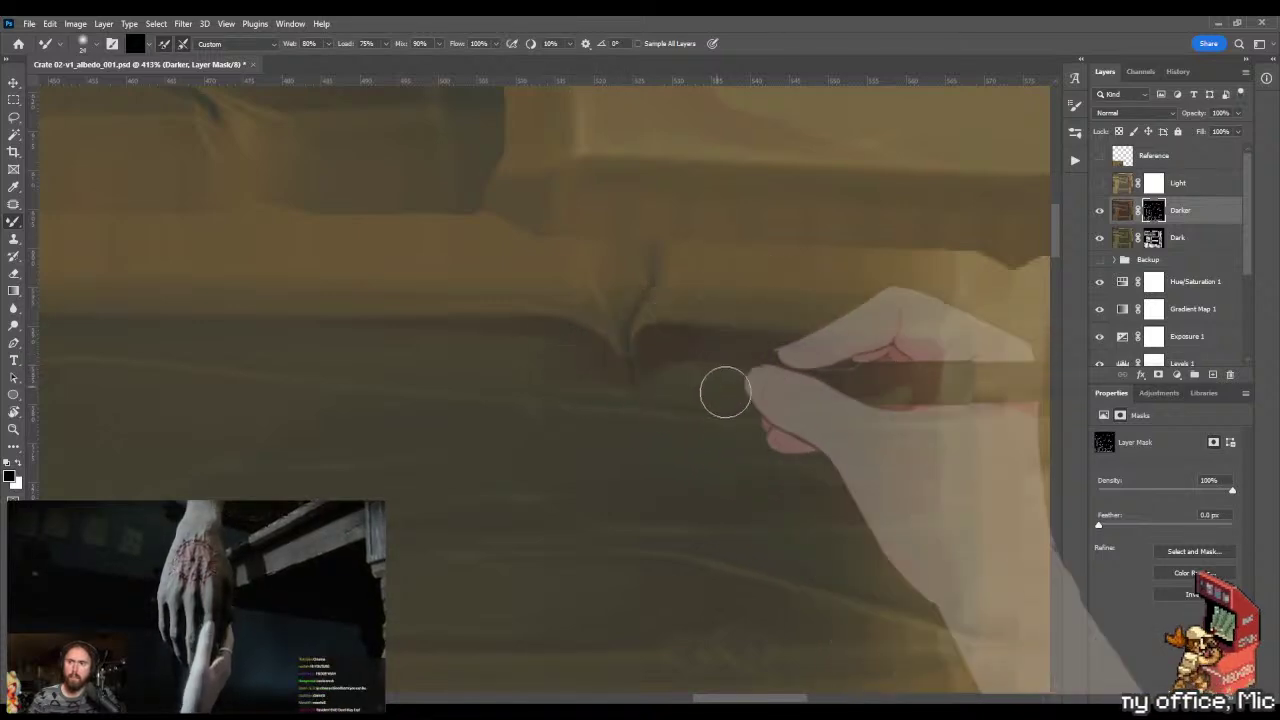
left_click_drag(725, 392, 600, 366)
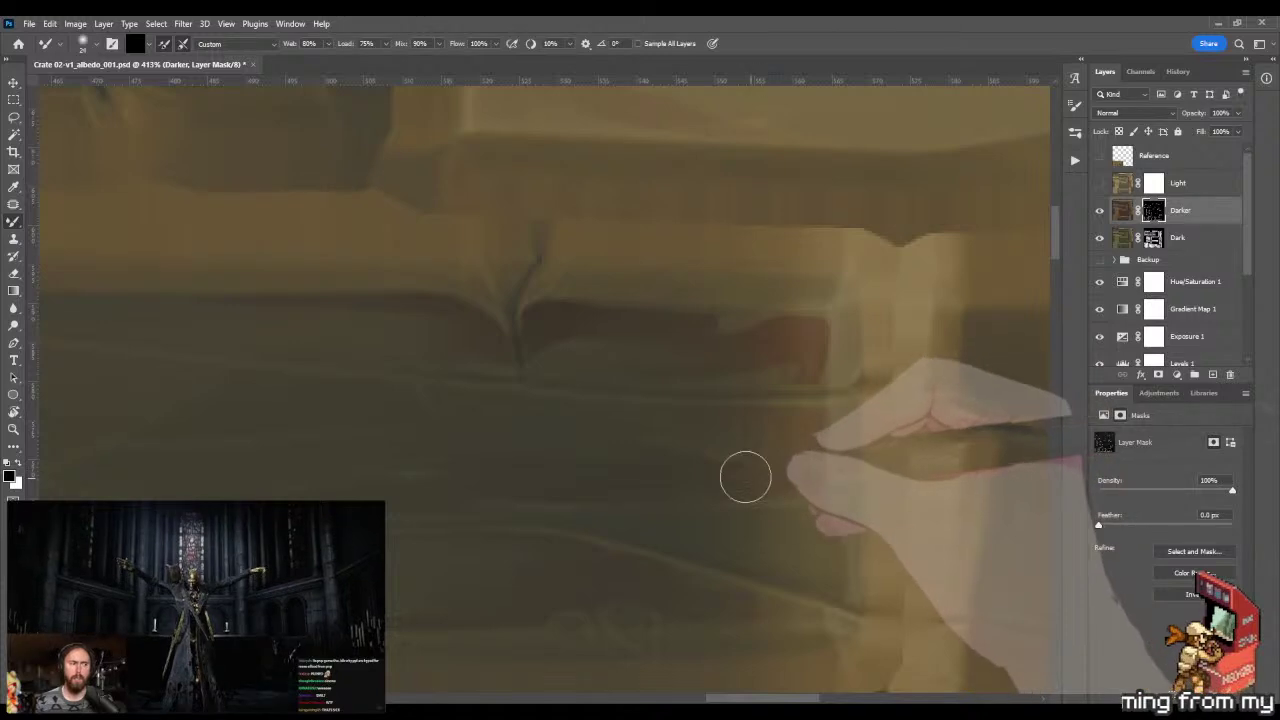
- Lasso a long loose selection around the whole crack streak, from its thin left end past the plank's right end
key("z")
mouse_move(657, 343)
left_mouse_down()
mouse_move(588, 371)
mouse_move(614, 357)
left_mouse_up()
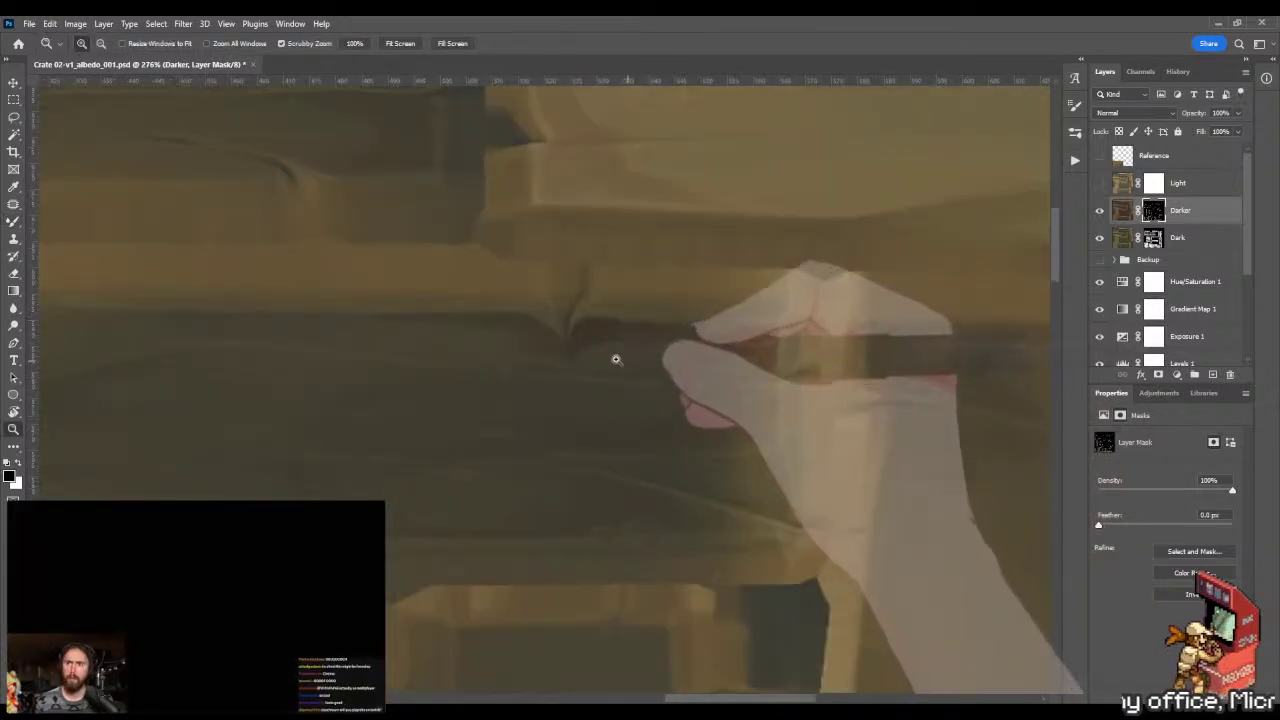
key("l")
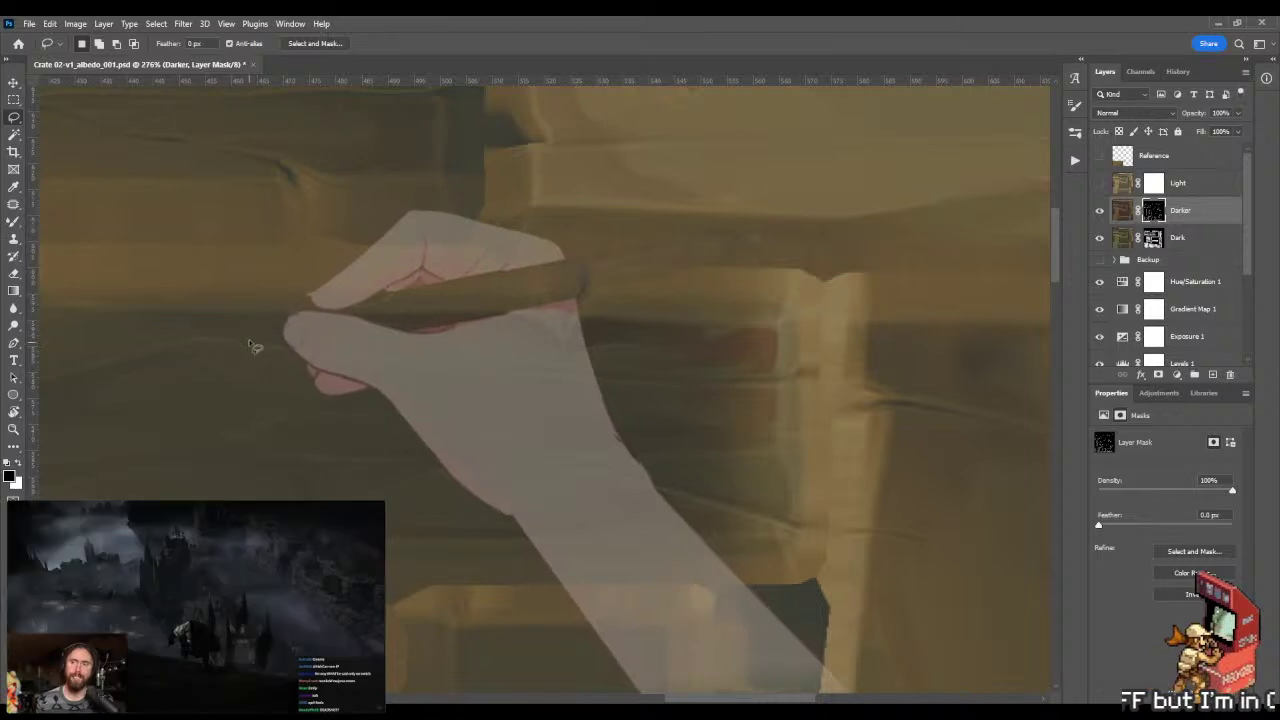
mouse_move(250, 342)
left_mouse_down()
mouse_move(266, 309)
mouse_move(302, 290)
mouse_move(460, 281)
mouse_move(824, 306)
mouse_move(830, 332)
mouse_move(780, 382)
left_mouse_up()
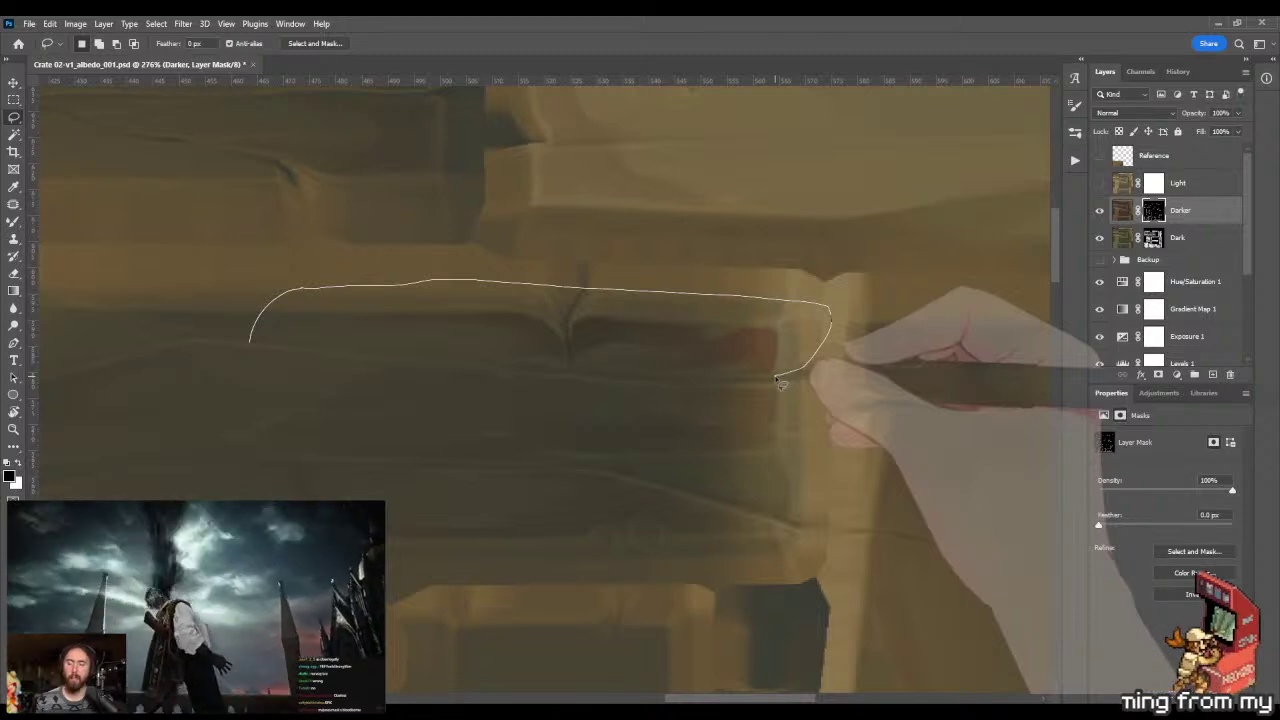
left_click_drag(780, 382, 397, 363)
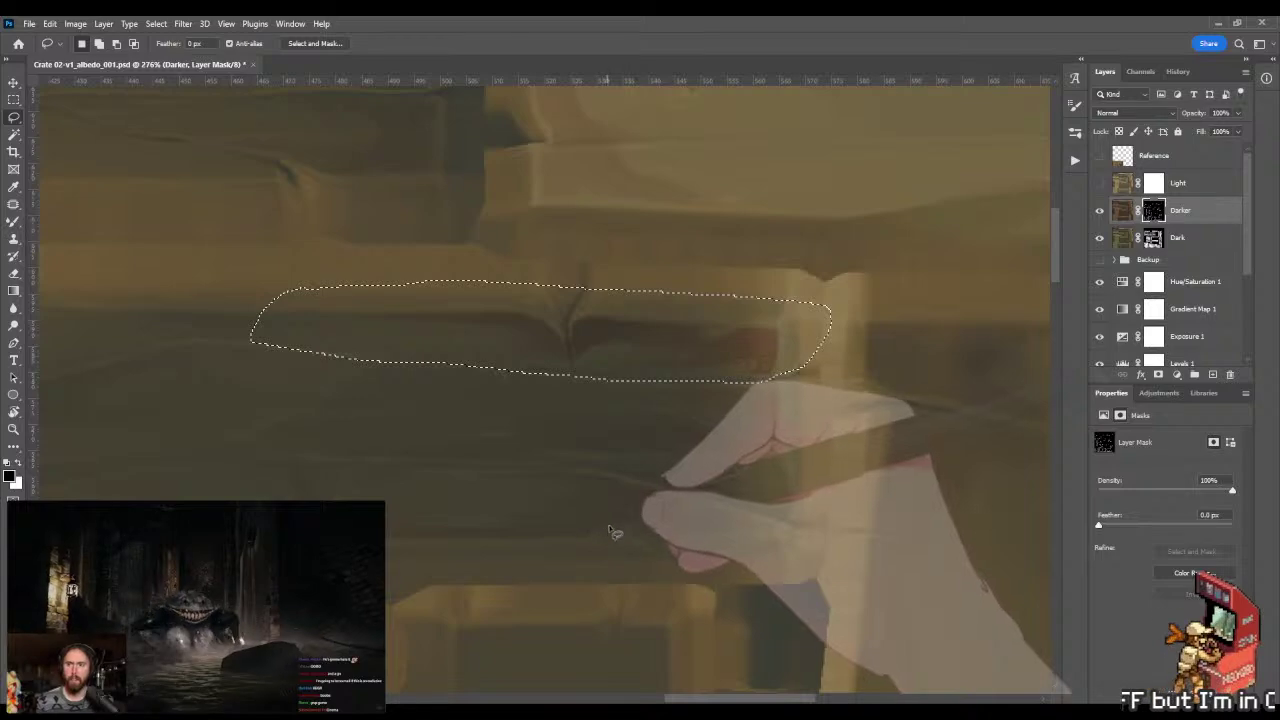
key("z")
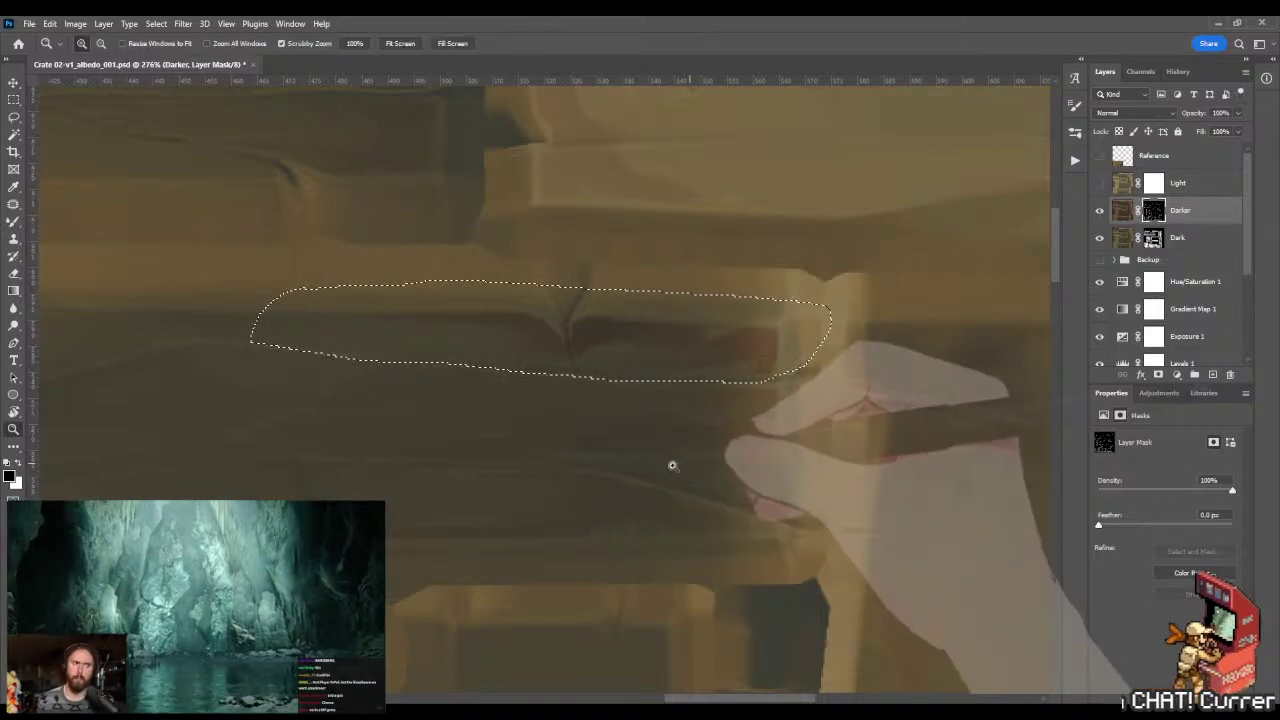
left_click_drag(651, 474, 672, 449)
mouse_move(714, 343)
left_mouse_down()
mouse_move(647, 364)
mouse_move(634, 503)
mouse_move(650, 504)
left_mouse_up()
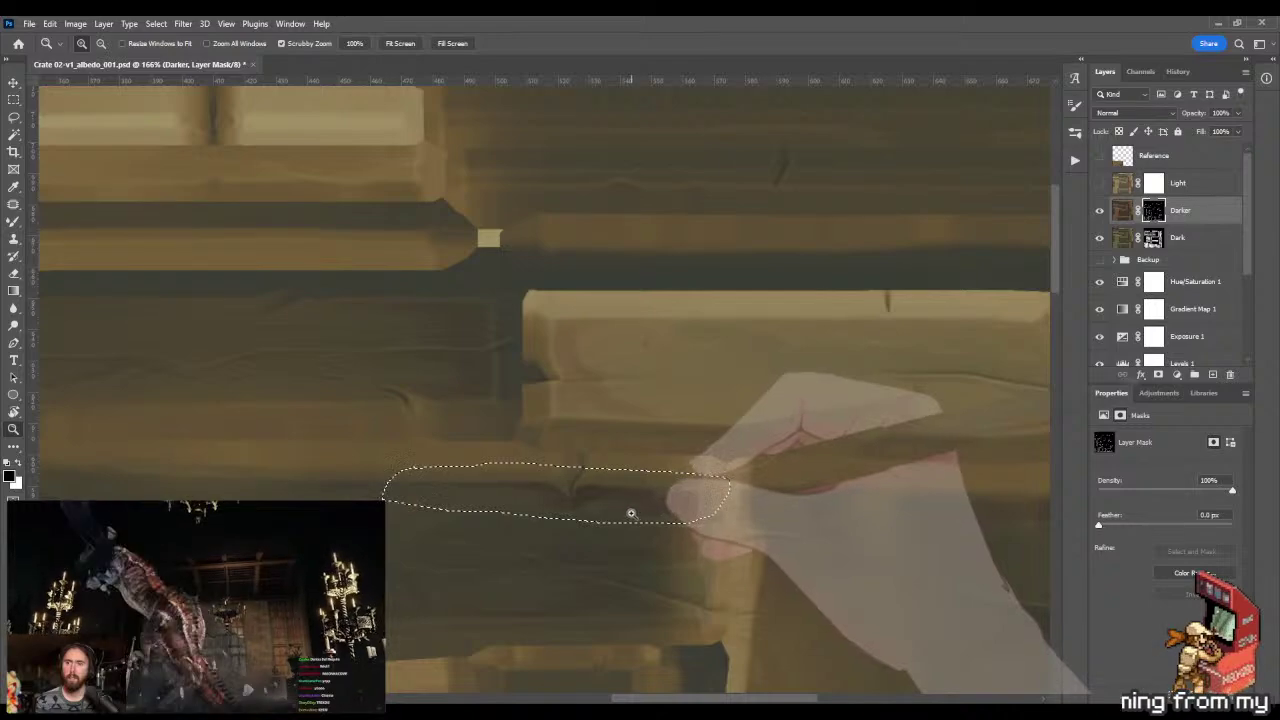
- Fade the selected crack streak with black-to-transparent gradients on the Darker mask, deselect, and save the texture
key("g")
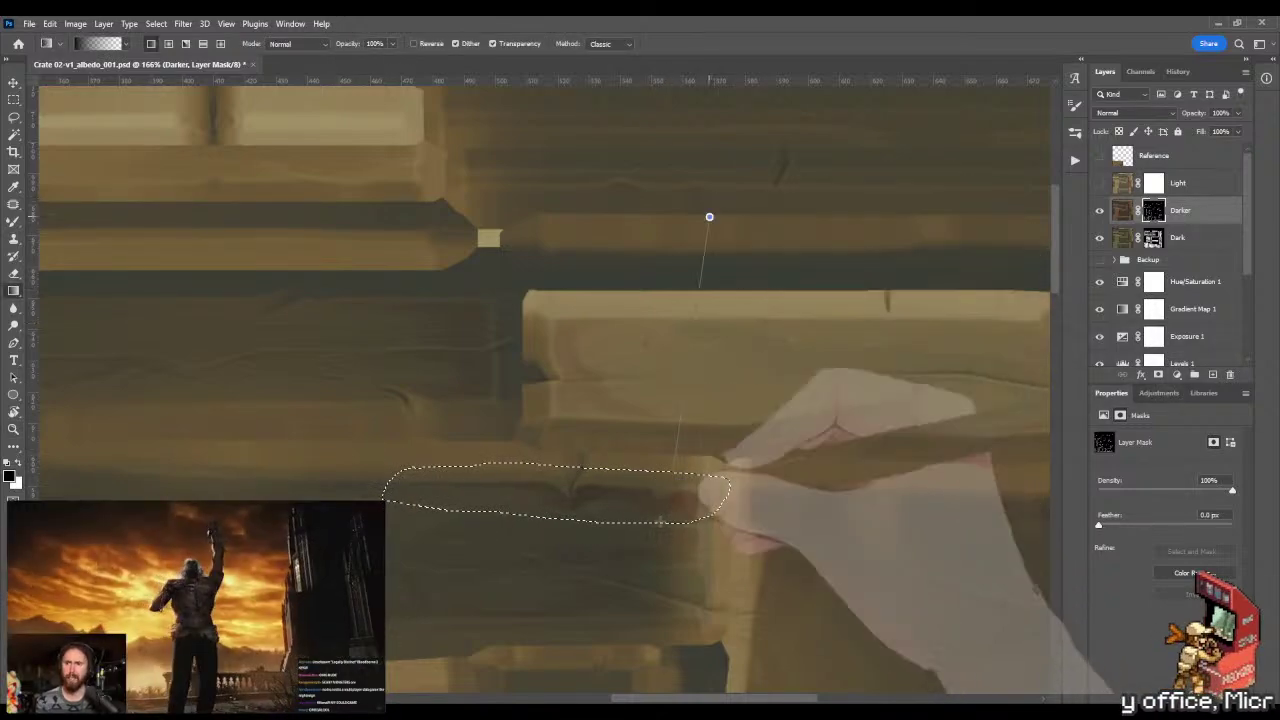
left_click_drag(651, 320, 674, 289)
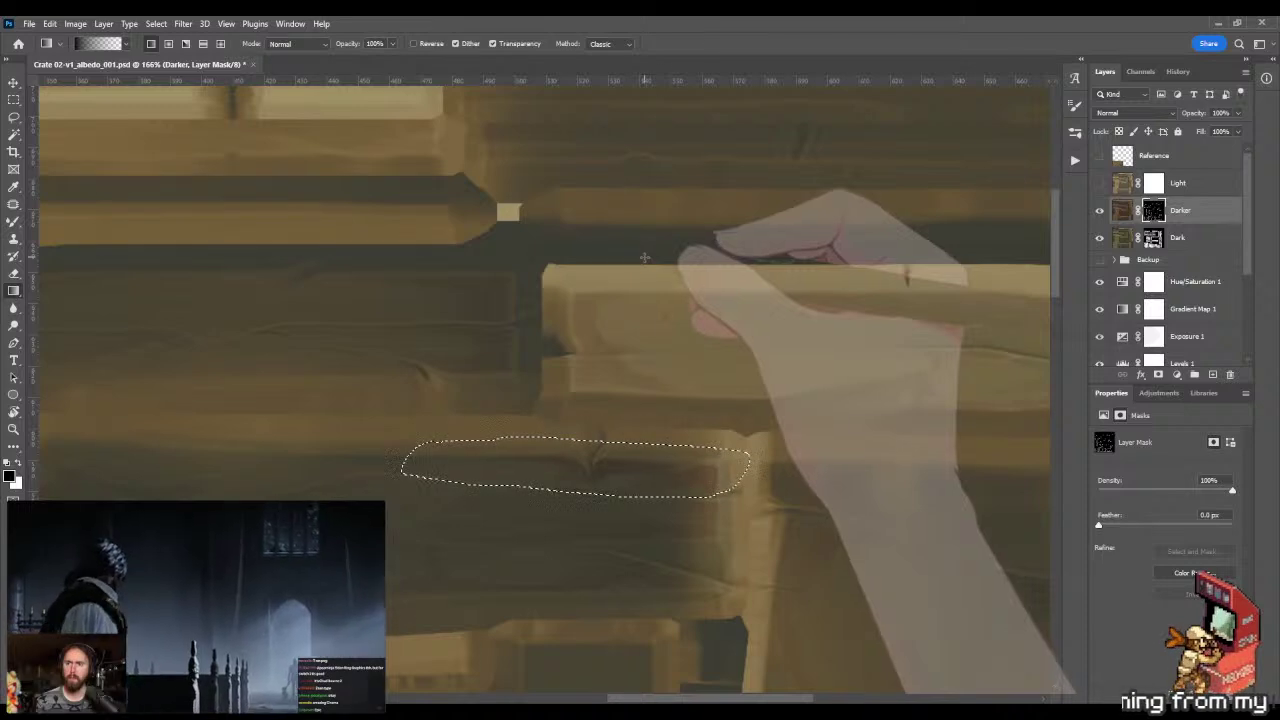
left_click_drag(617, 519, 617, 519)
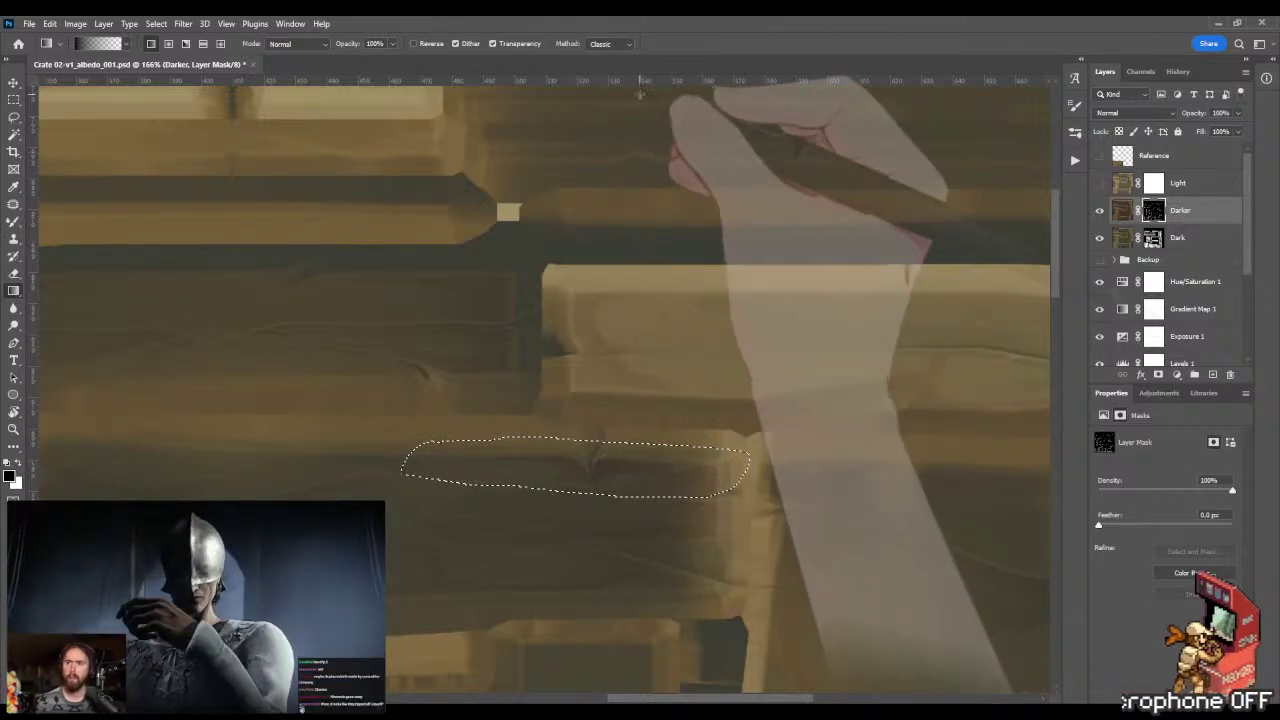
left_click_drag(637, 106, 633, 510)
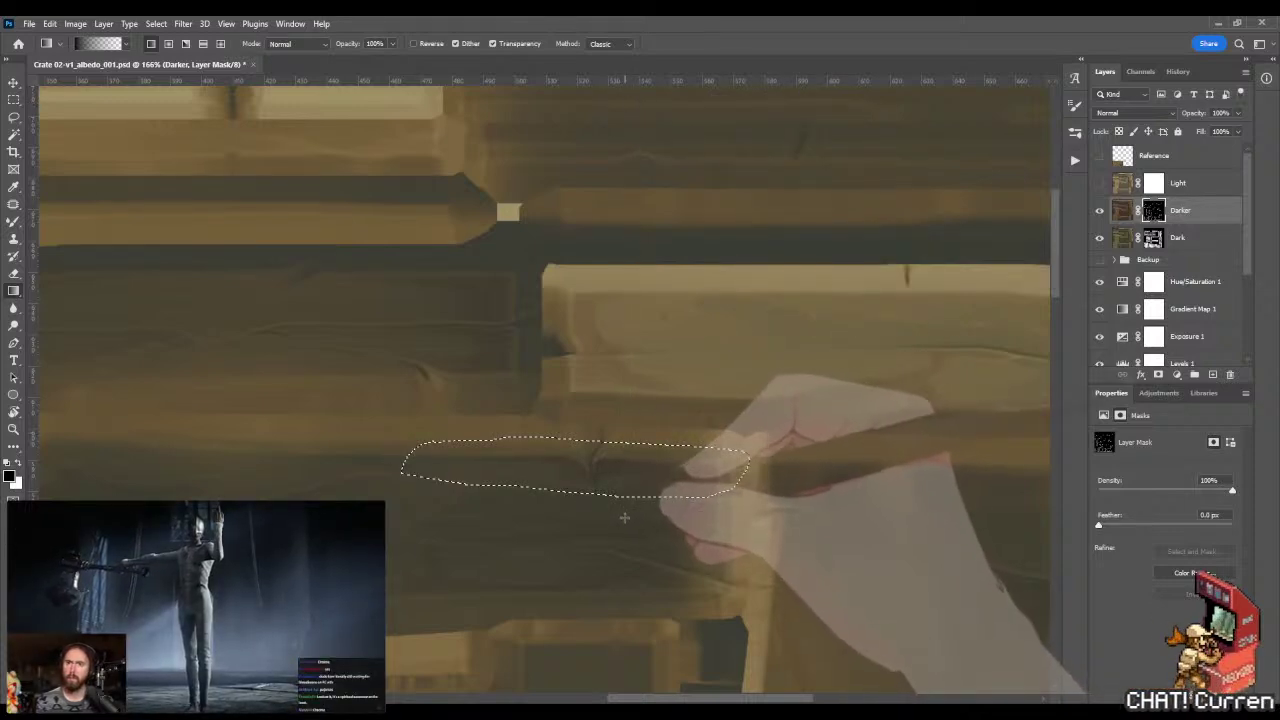
key("m")
key("g")
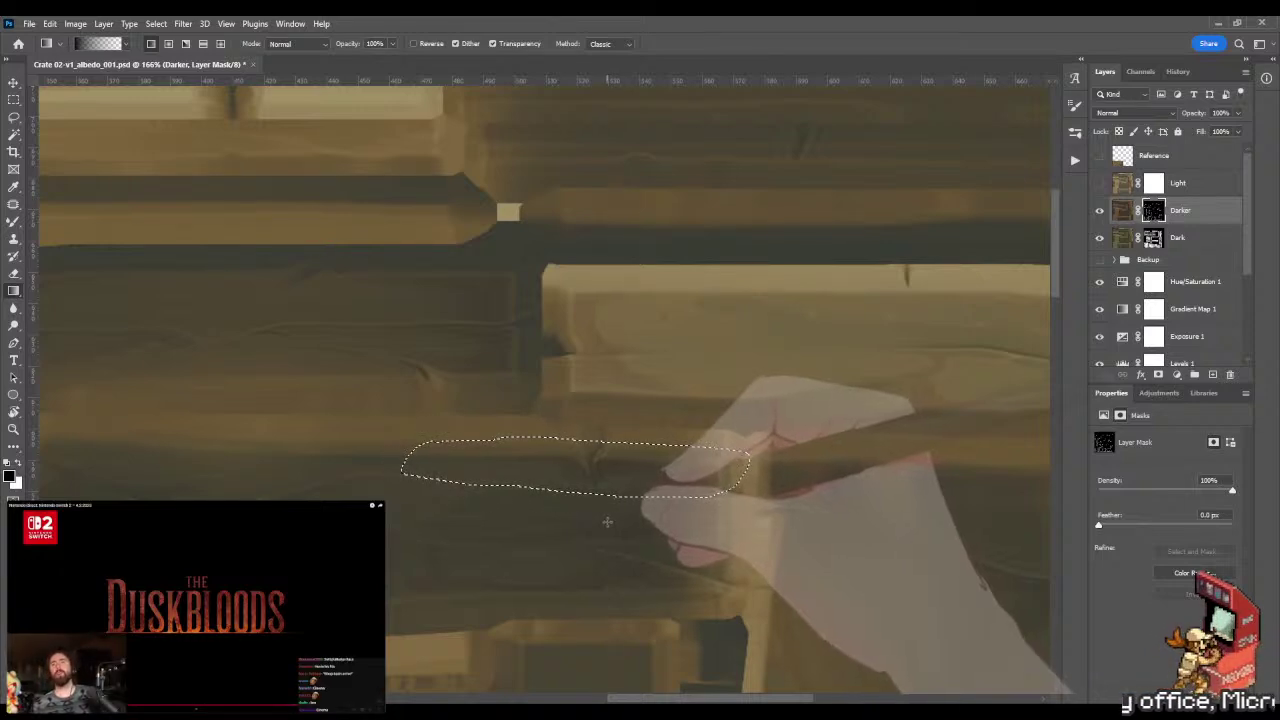
left_click_drag(620, 103, 622, 545)
key("m")
key("ctrl+d")
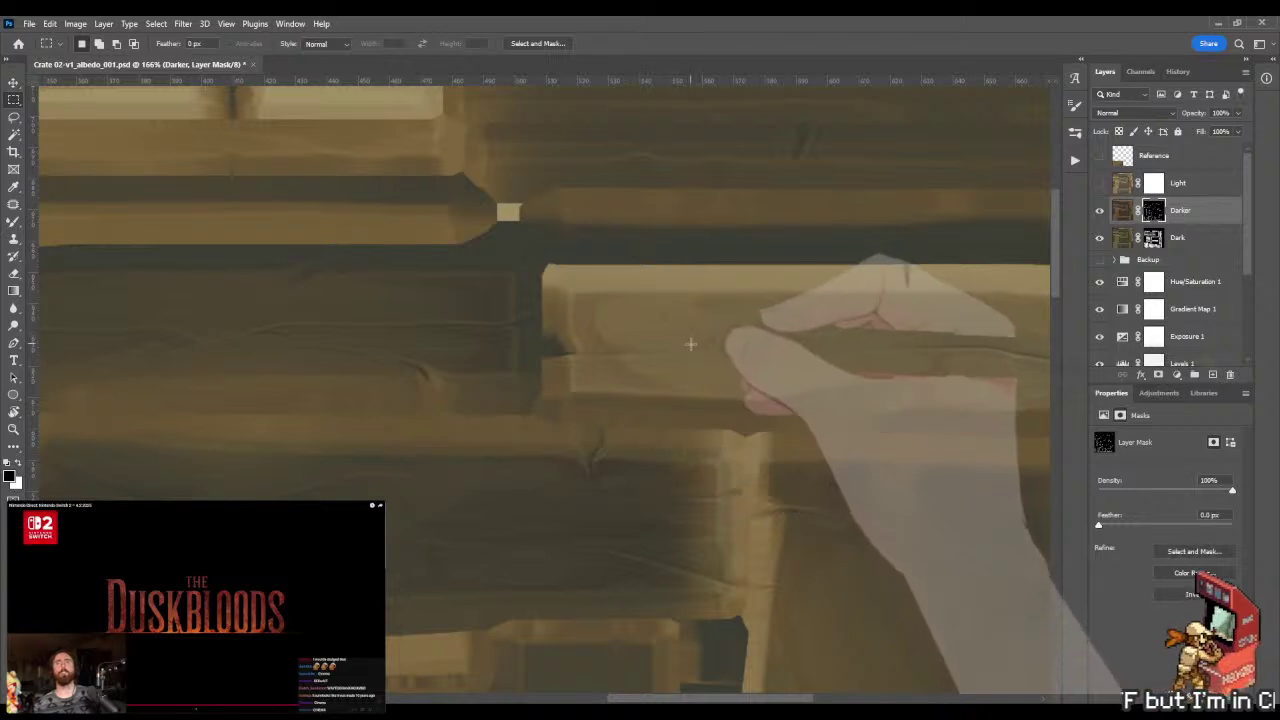
key("ctrl+s")
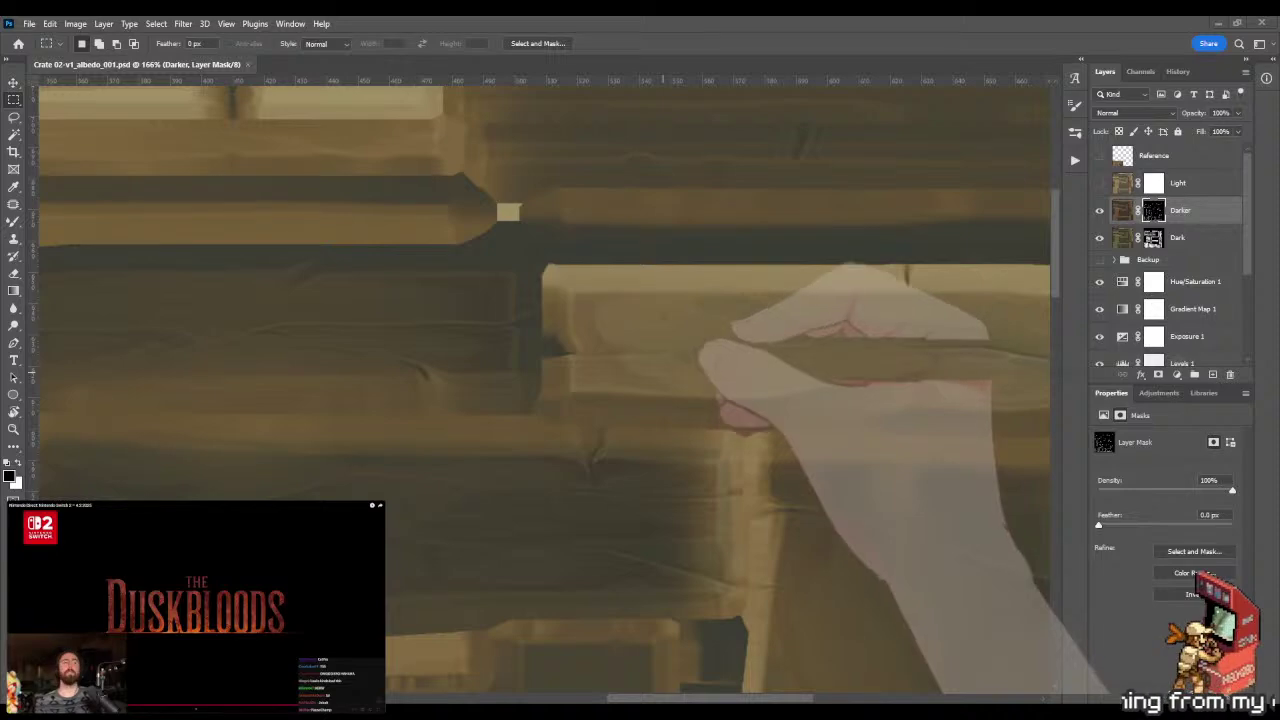
- Check the updated crate in Marmoset Toolbag, return to Photoshop, and examine the painted floor plank up close
key("alt+Tab")
left_click_drag(754, 229, 676, 401)
key("alt+Tab")
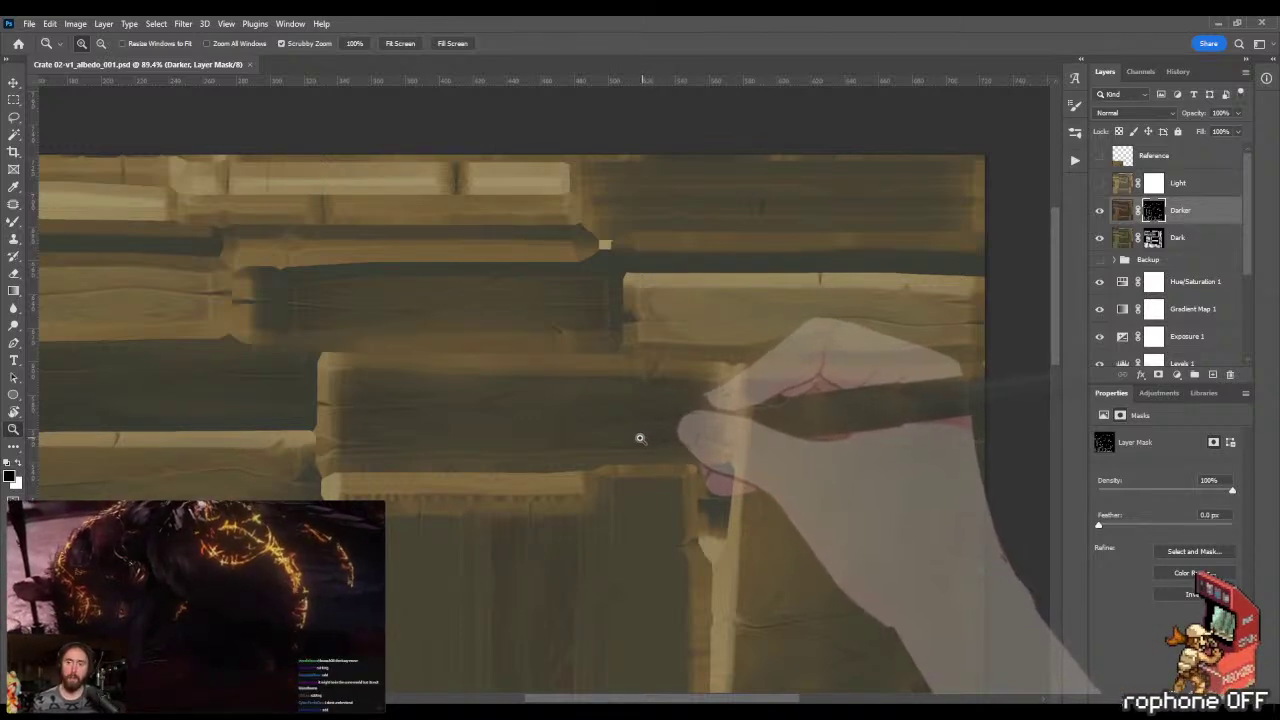
left_click(621, 440)
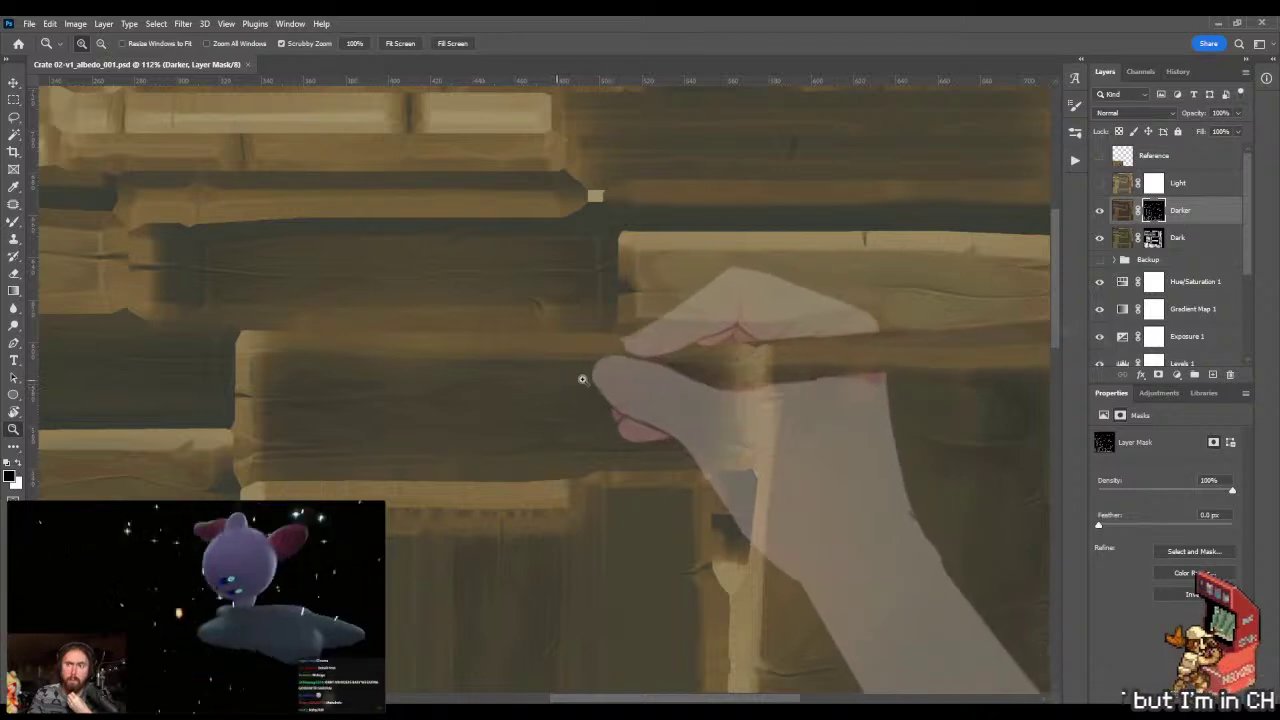
left_click_drag(582, 379, 617, 374)
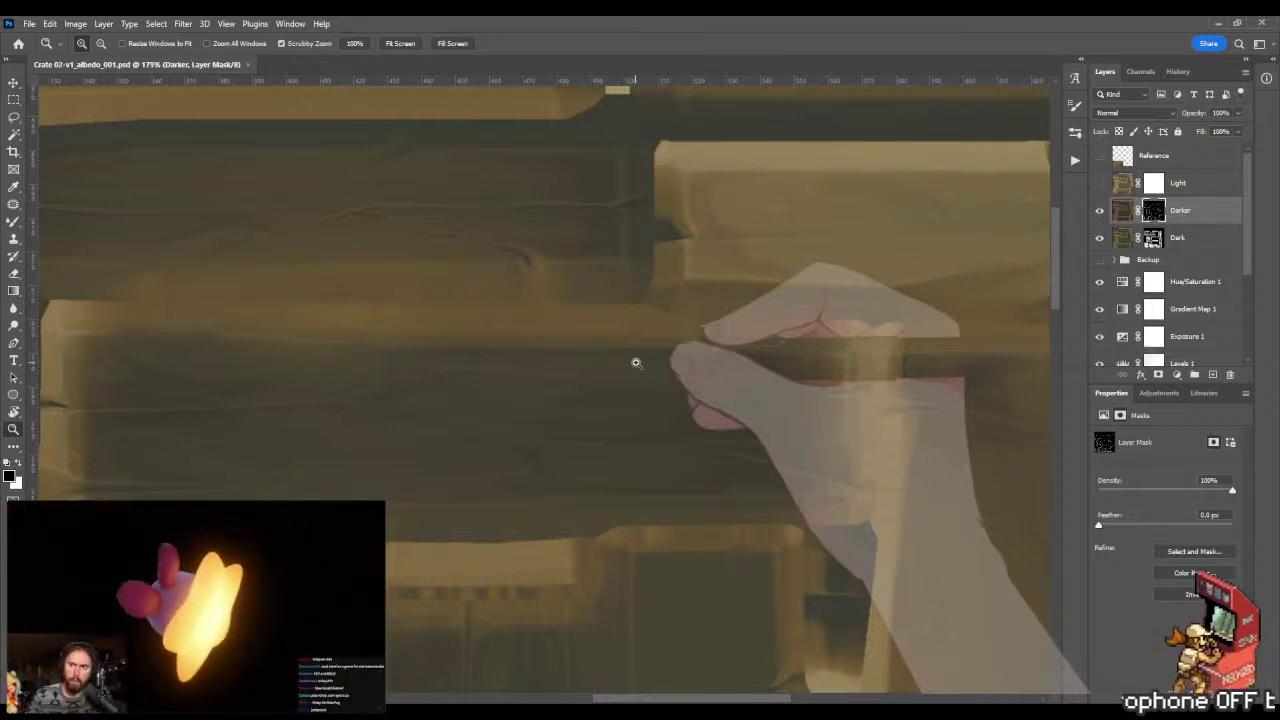
left_click_drag(886, 396, 768, 405)
mouse_move(712, 402)
left_mouse_down()
mouse_move(670, 300)
mouse_move(731, 380)
mouse_move(703, 394)
left_mouse_up()
- Switch to Marmoset Toolbag, orbit the crate to inspect its inner walls and floor planks, and return to Photoshop
key("alt+Tab")
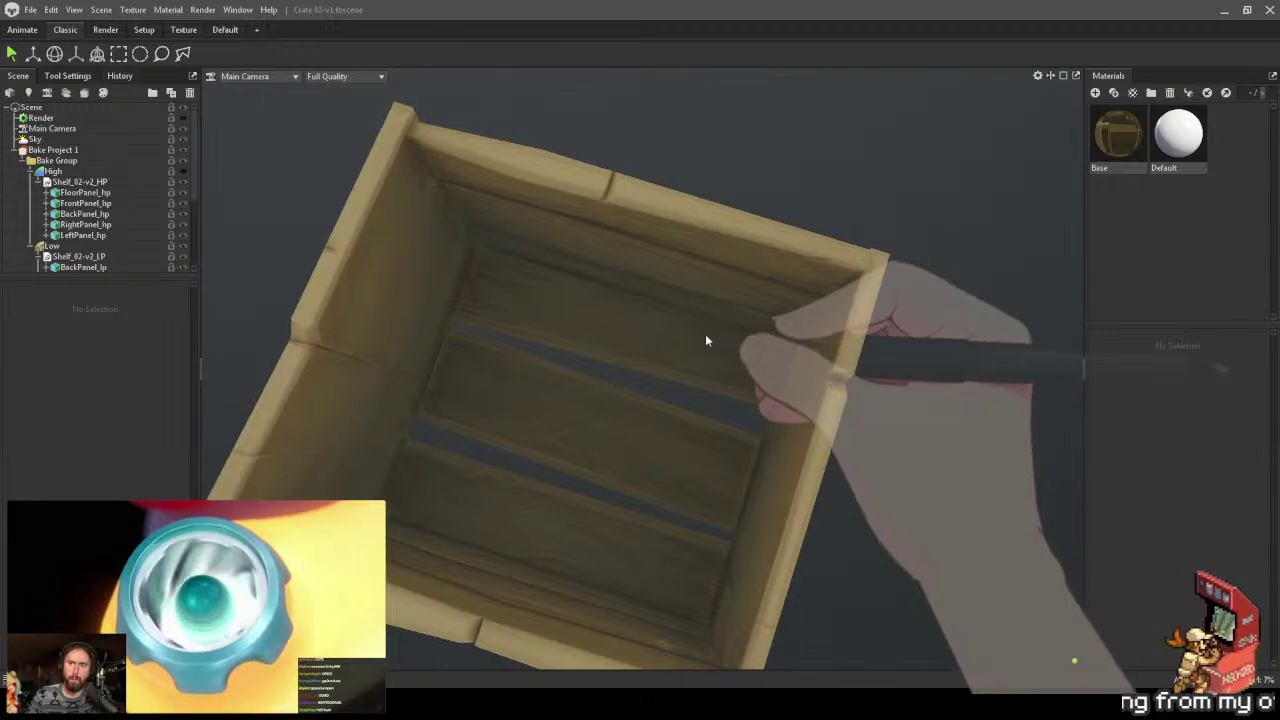
left_click_drag(706, 340, 644, 368)
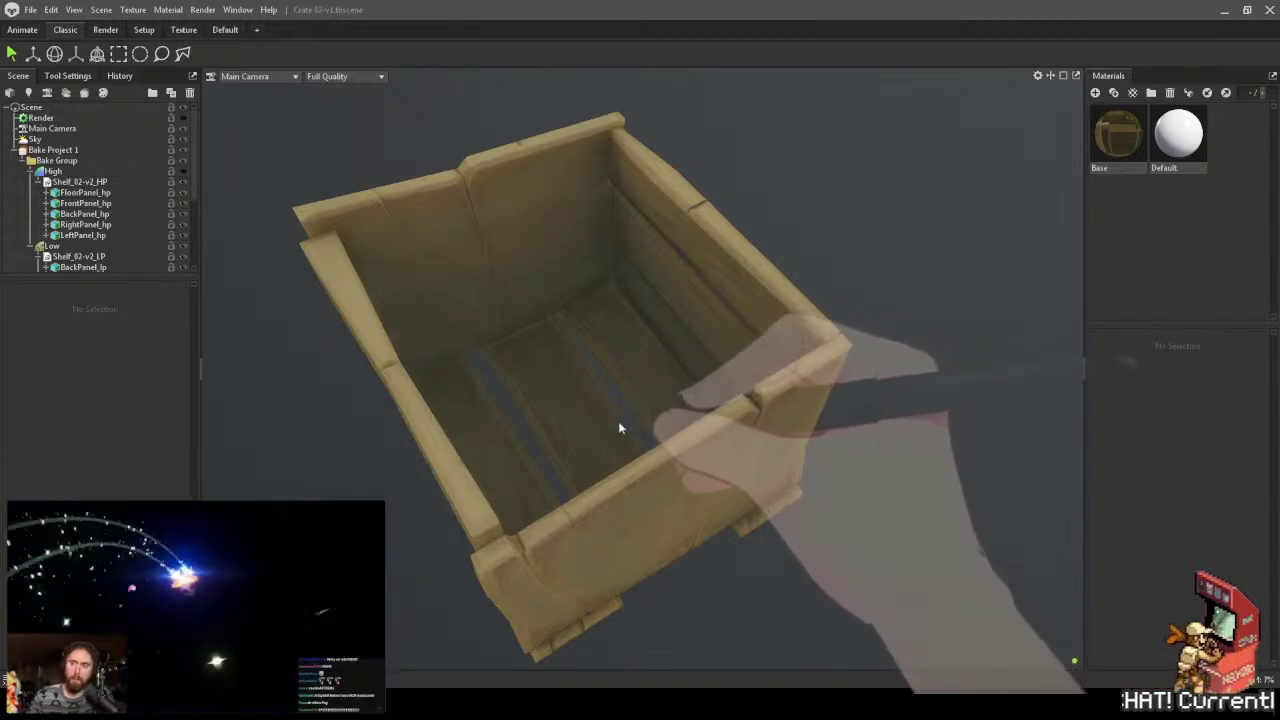
left_click_drag(611, 440, 688, 362)
key("alt+Tab")
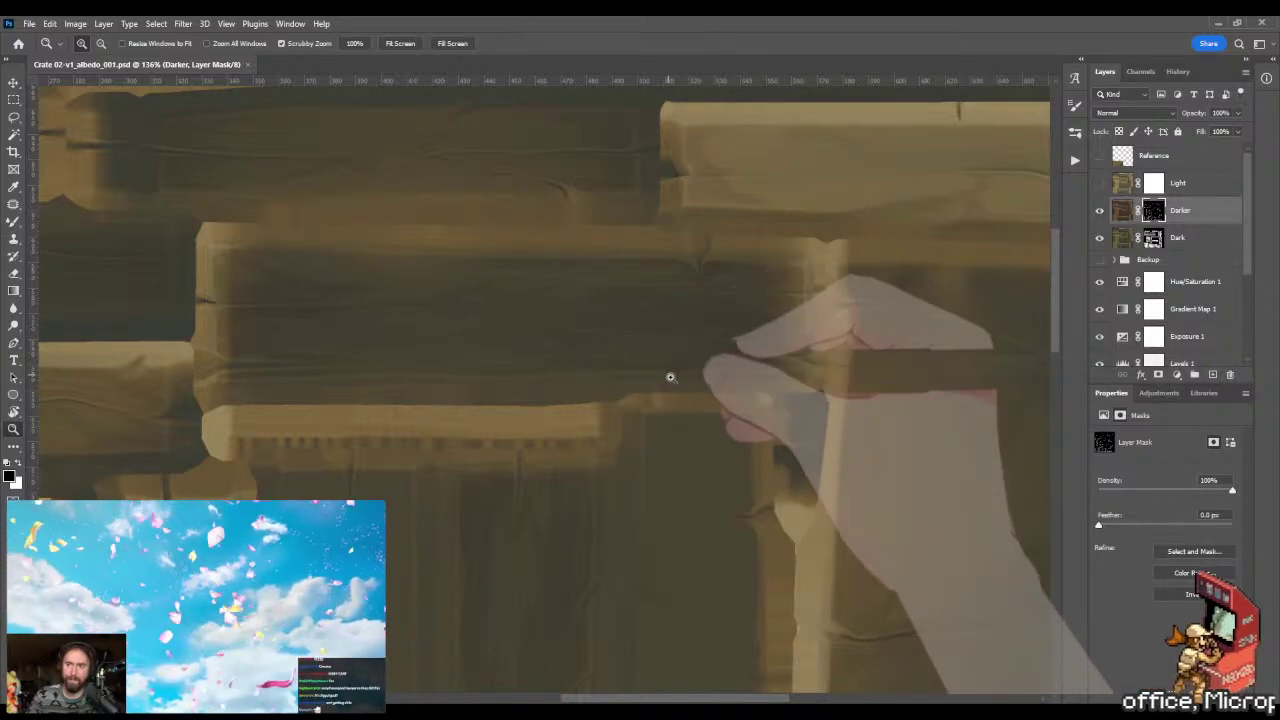
- Rotate the canvas view to 90° and frame the plain dark plank along the rotated texture's upper edge
left_click_drag(679, 393, 671, 303)
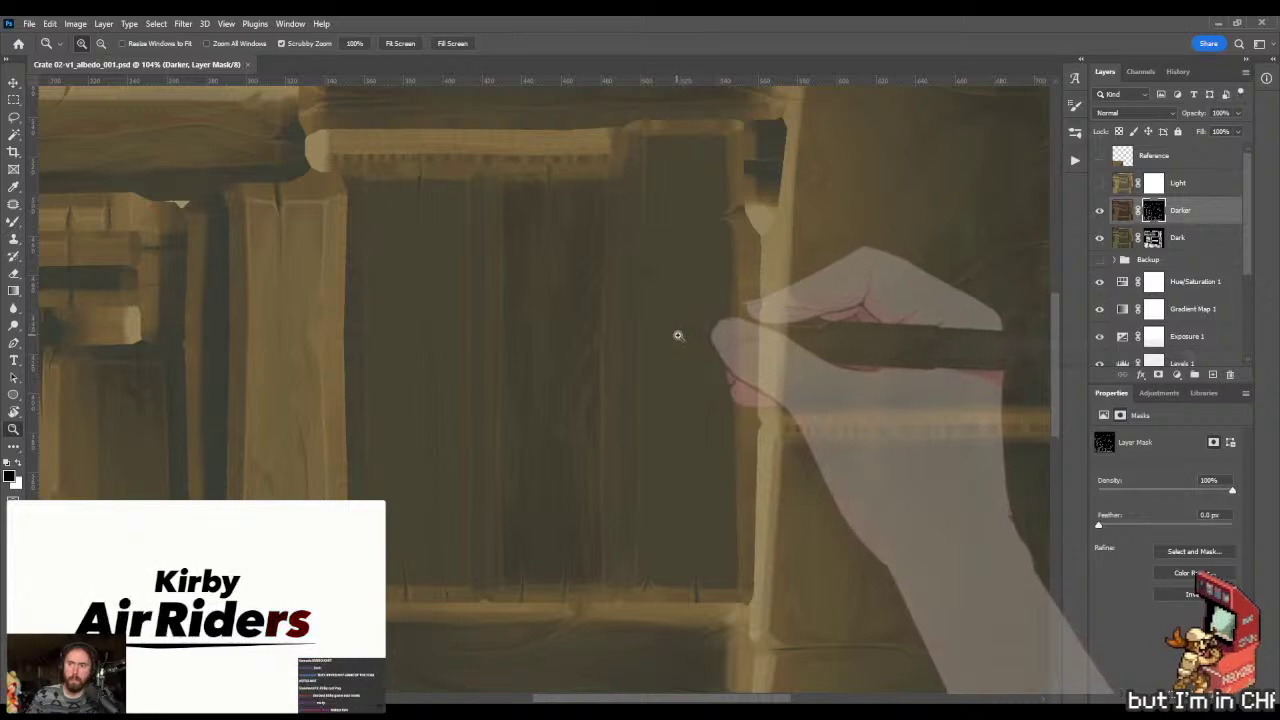
key("r")
mouse_move(610, 480)
left_mouse_down()
mouse_move(666, 463)
mouse_move(594, 494)
left_mouse_up()
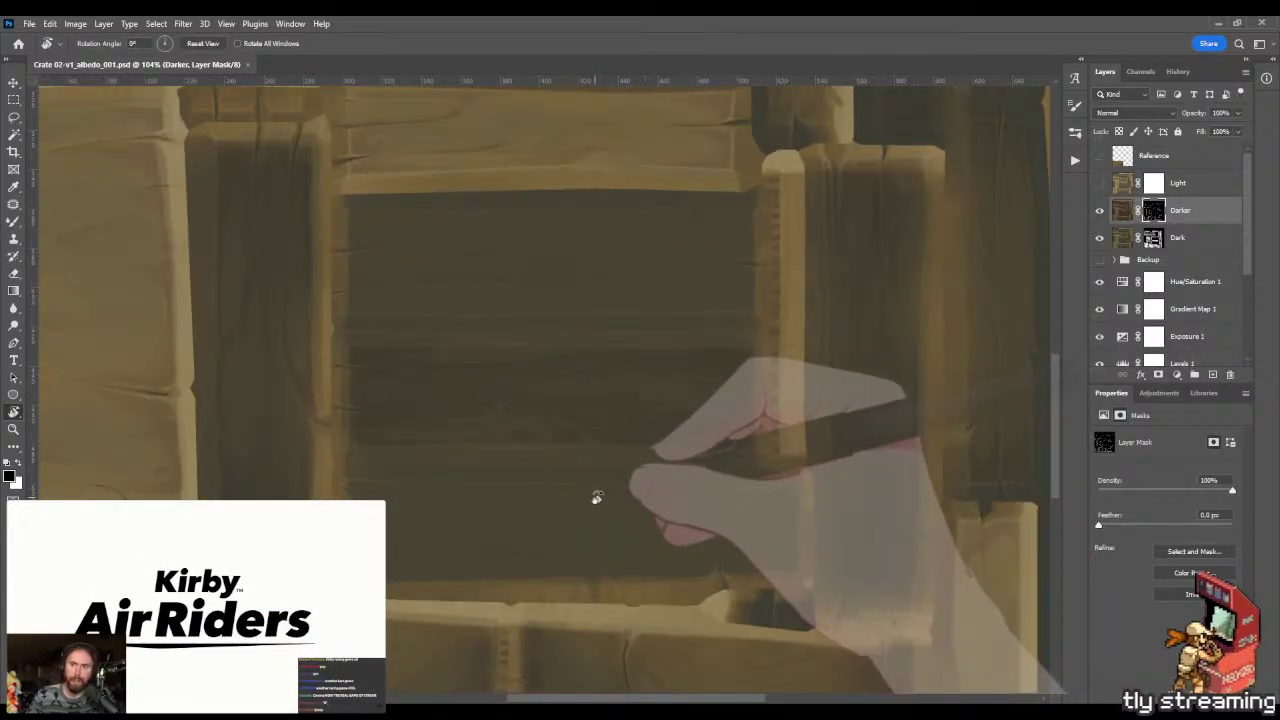
key("alt+Tab")
key("alt+Tab")
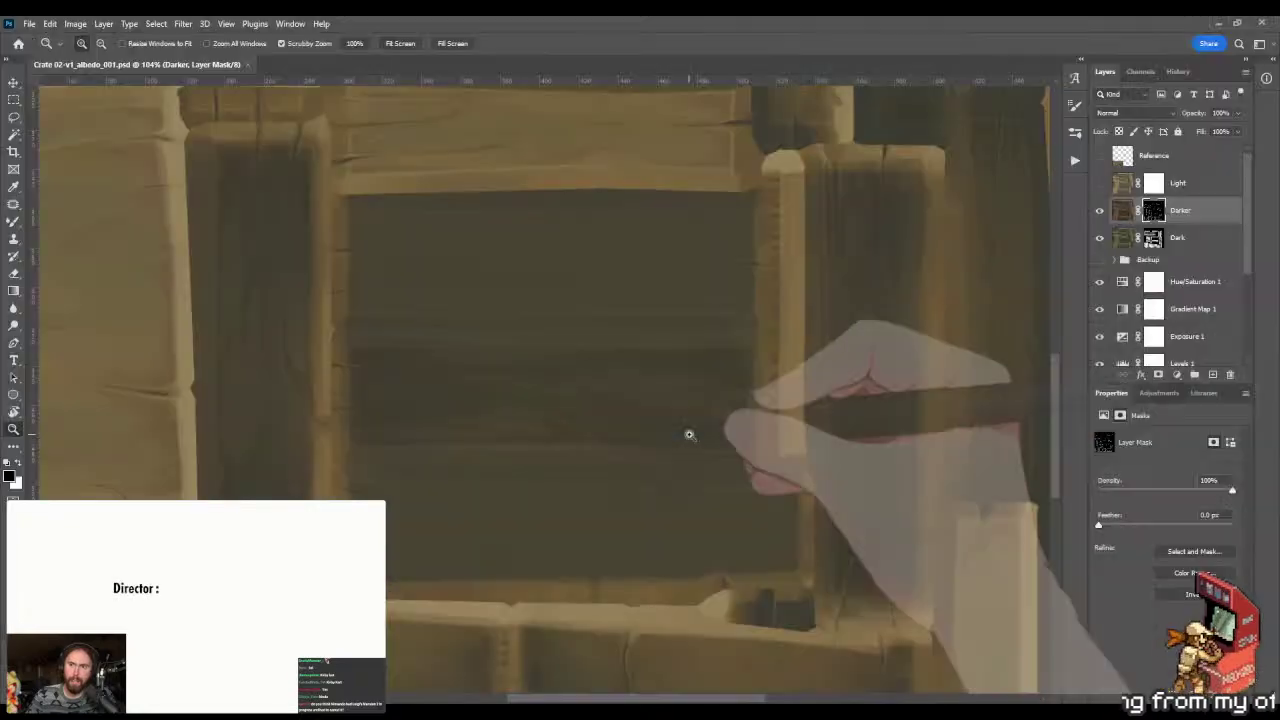
left_click_drag(686, 434, 650, 528)
key("r")
key("Escape")
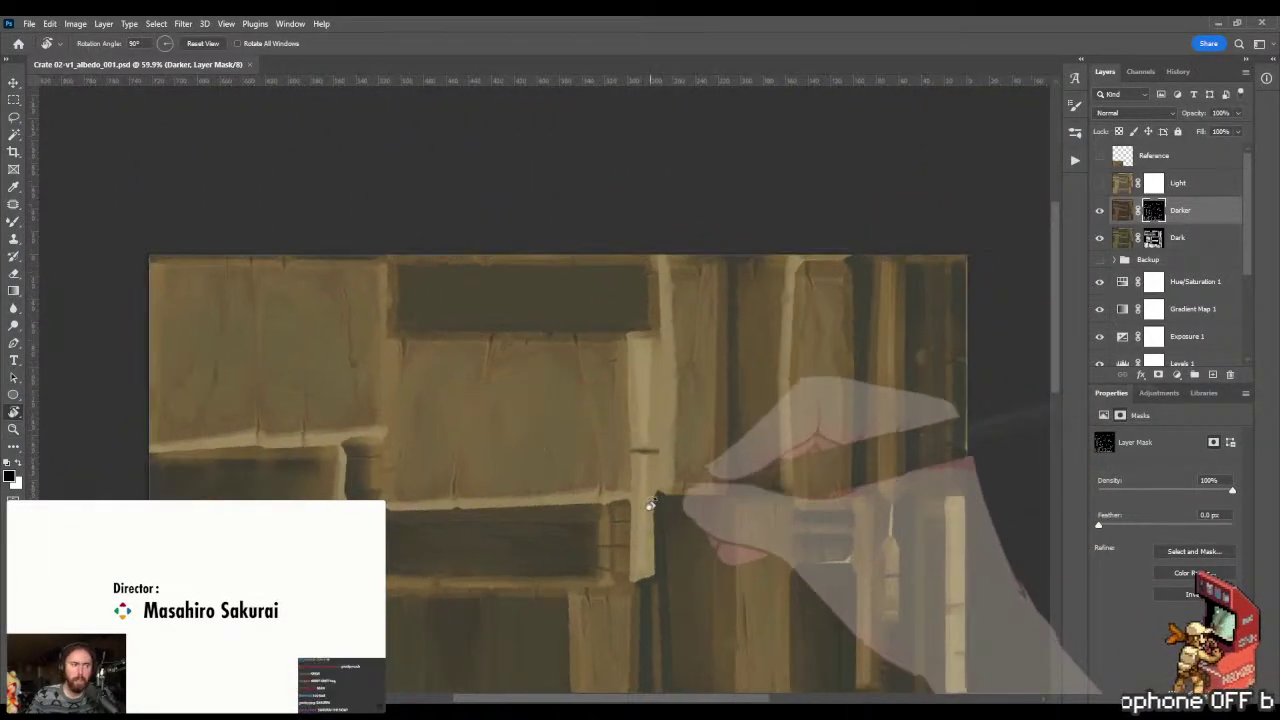
key("z")
mouse_move(535, 250)
left_mouse_down()
mouse_move(578, 266)
mouse_move(526, 306)
mouse_move(560, 249)
left_mouse_up()
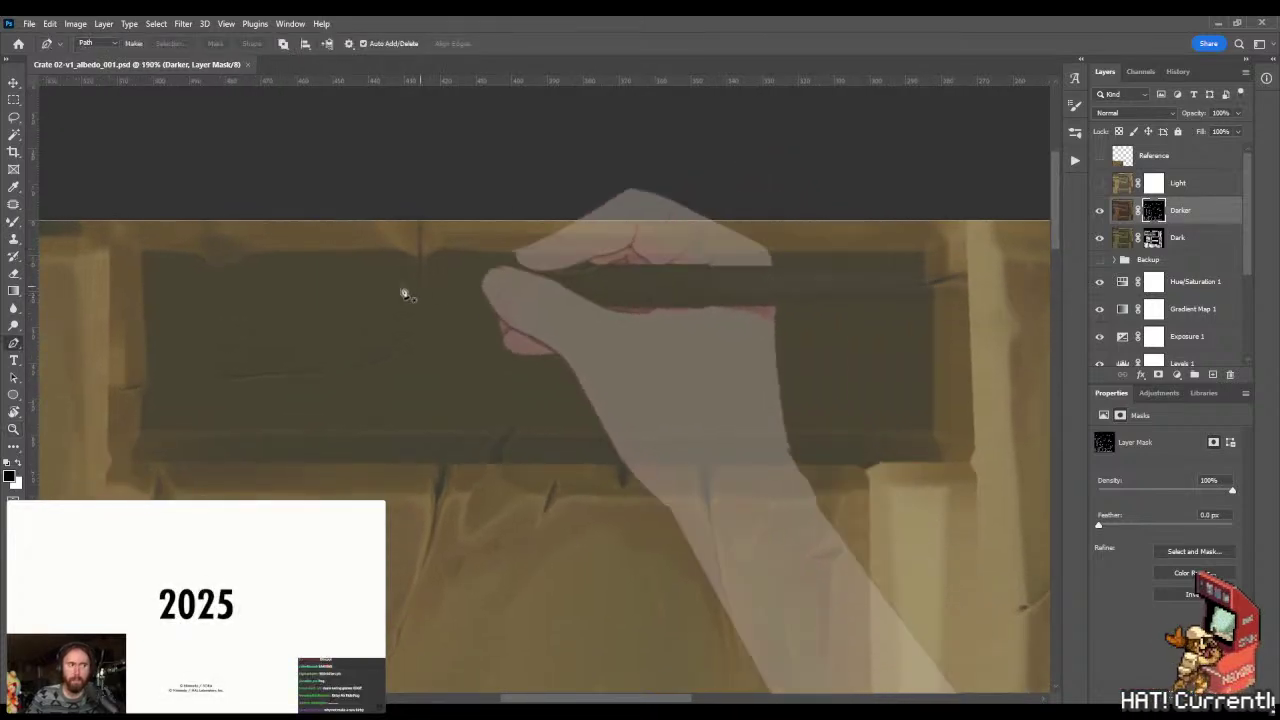
- Draw a closed Pen path around the dark plank along the texture's edge, just outside its painted border
key("p")
left_click(121, 234)
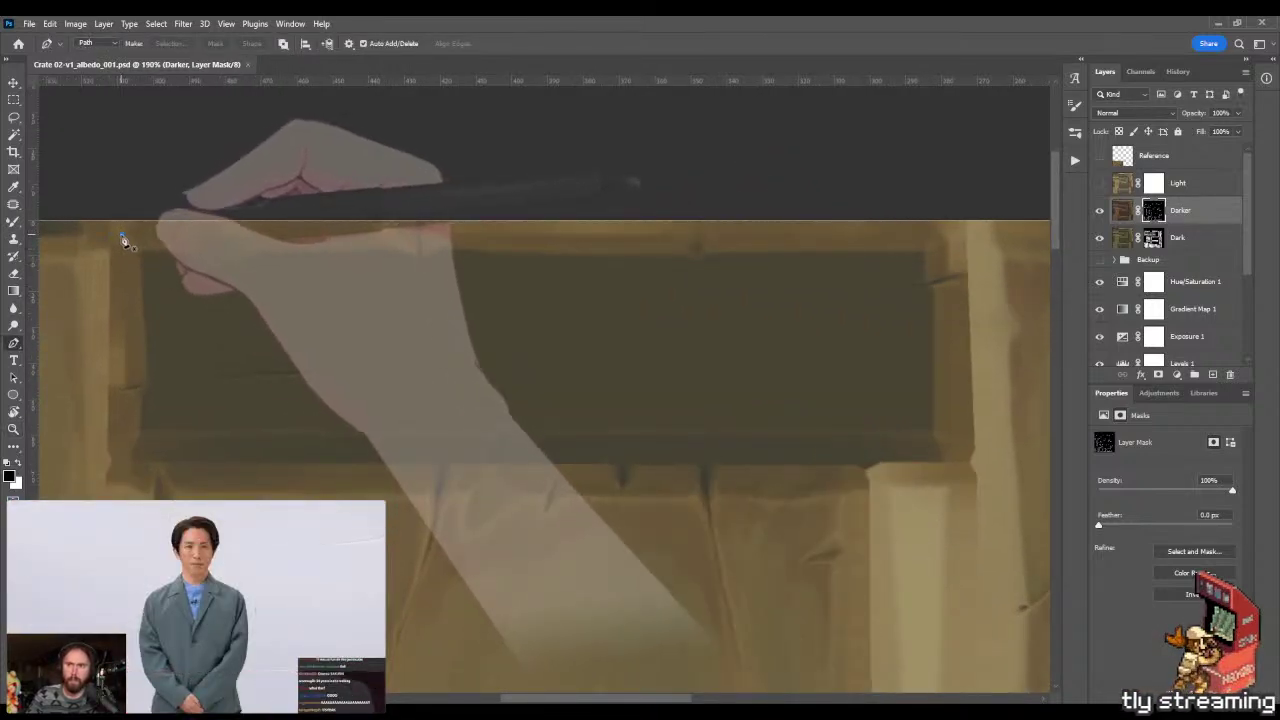
left_click(121, 469)
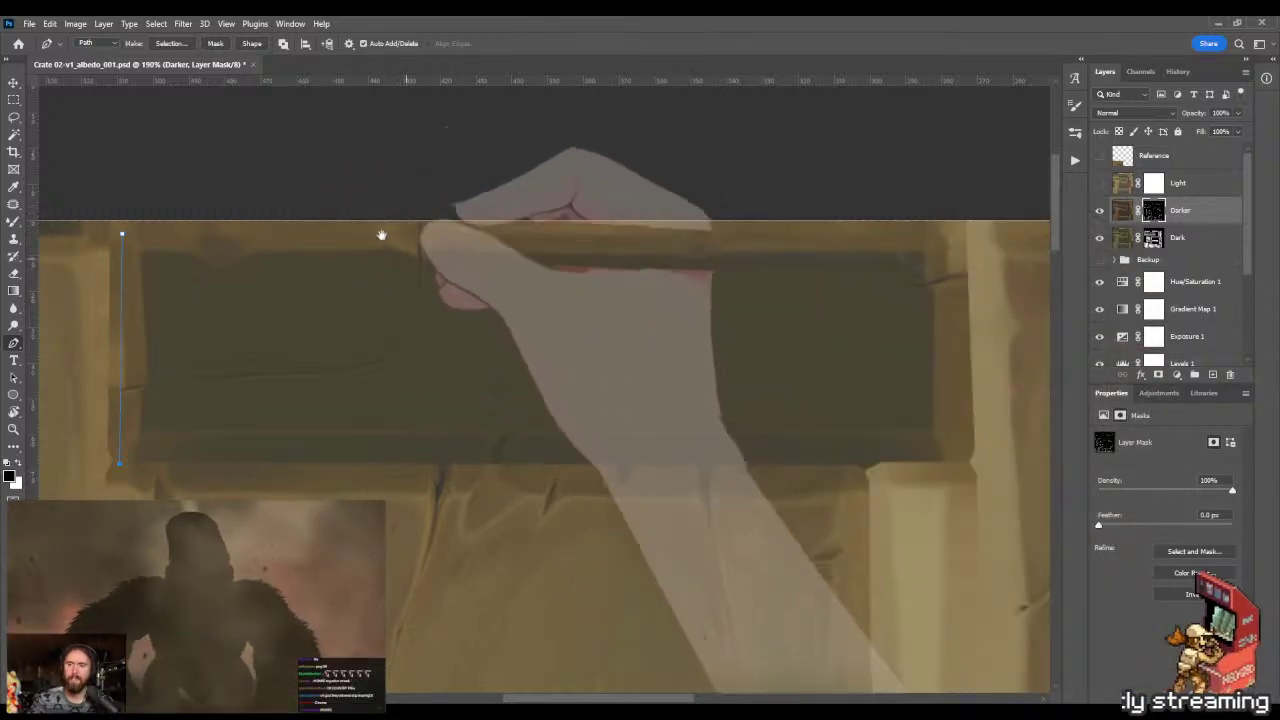
left_click_drag(381, 234, 334, 199)
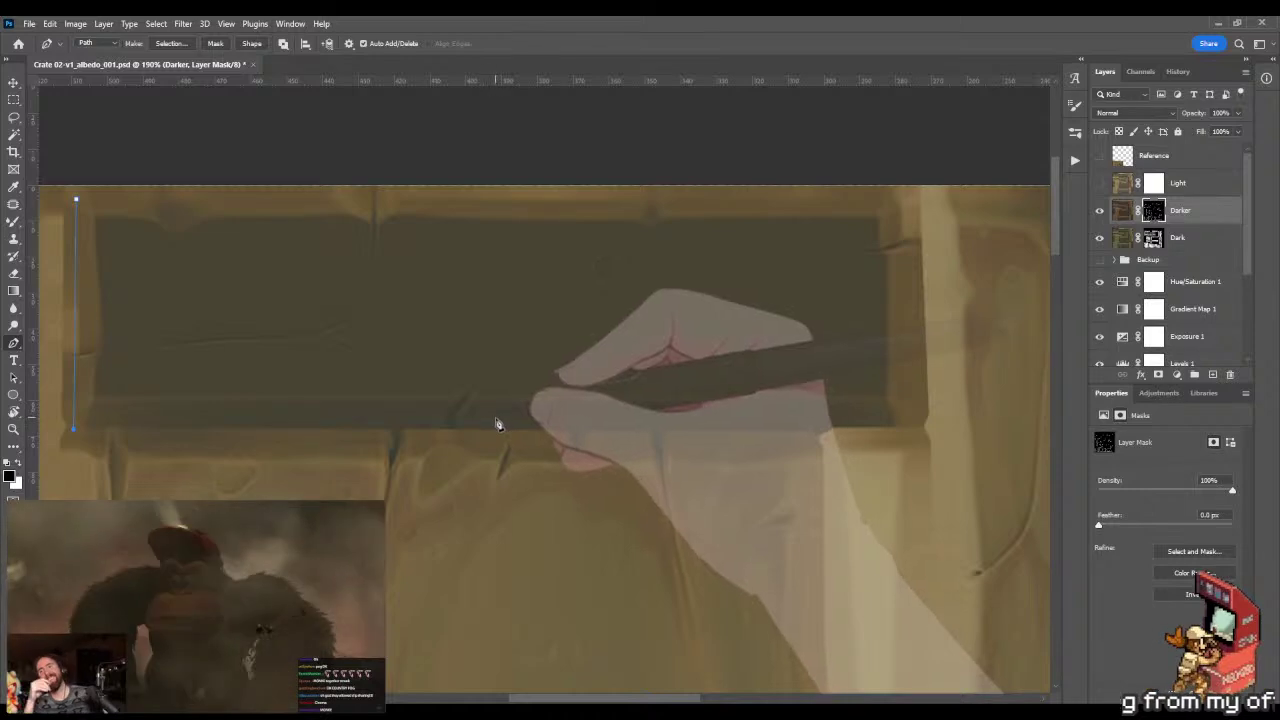
left_click(496, 420)
left_click_drag(847, 441, 801, 438)
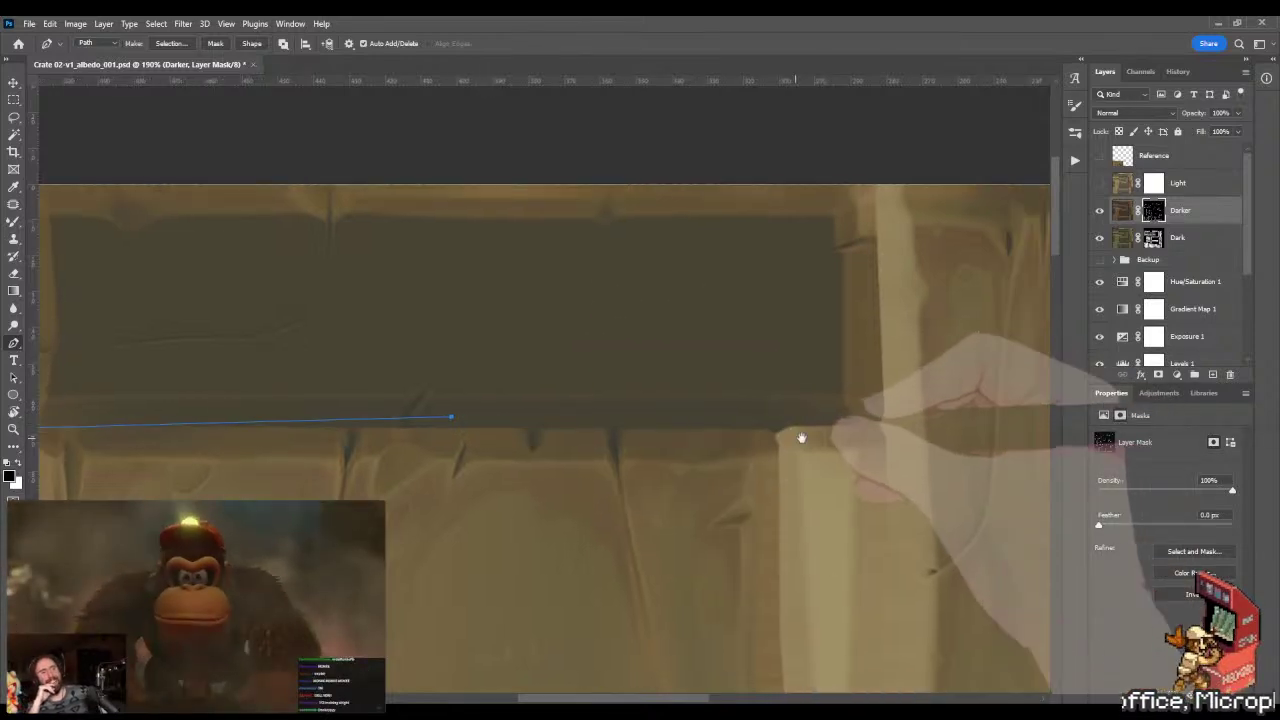
left_click(858, 420)
left_click_drag(868, 310, 848, 382)
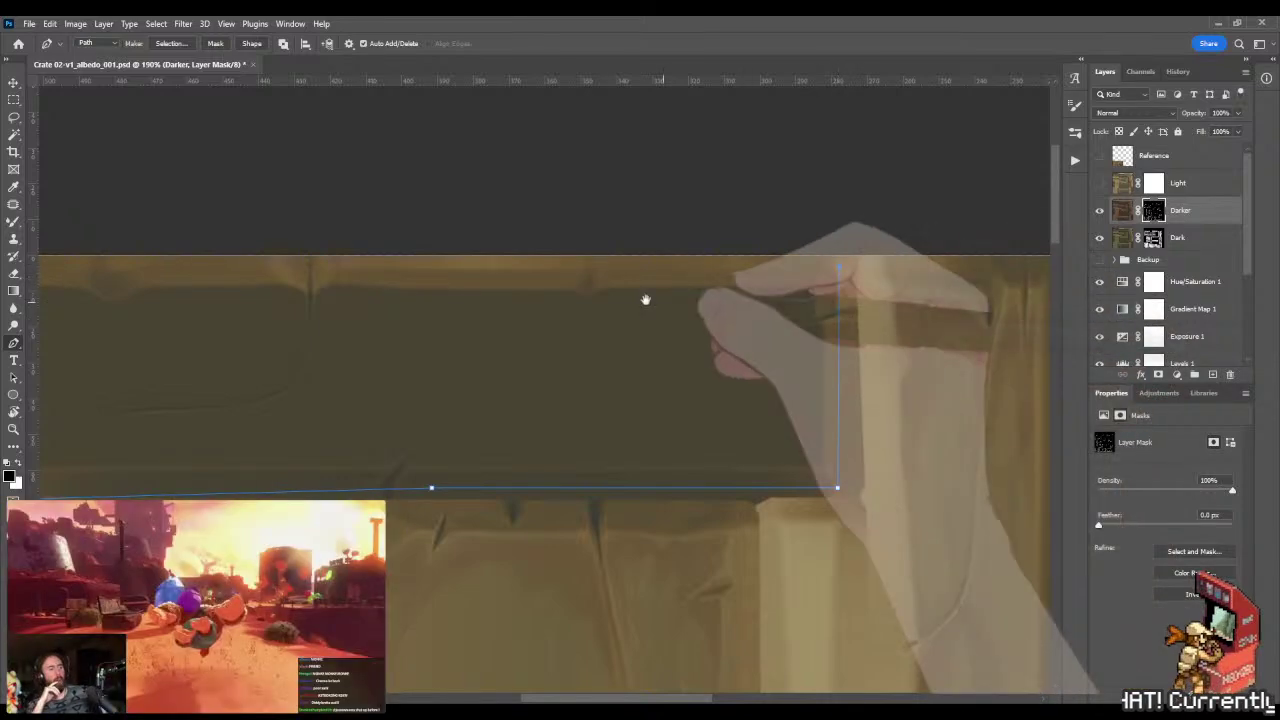
left_click_drag(634, 303, 766, 326)
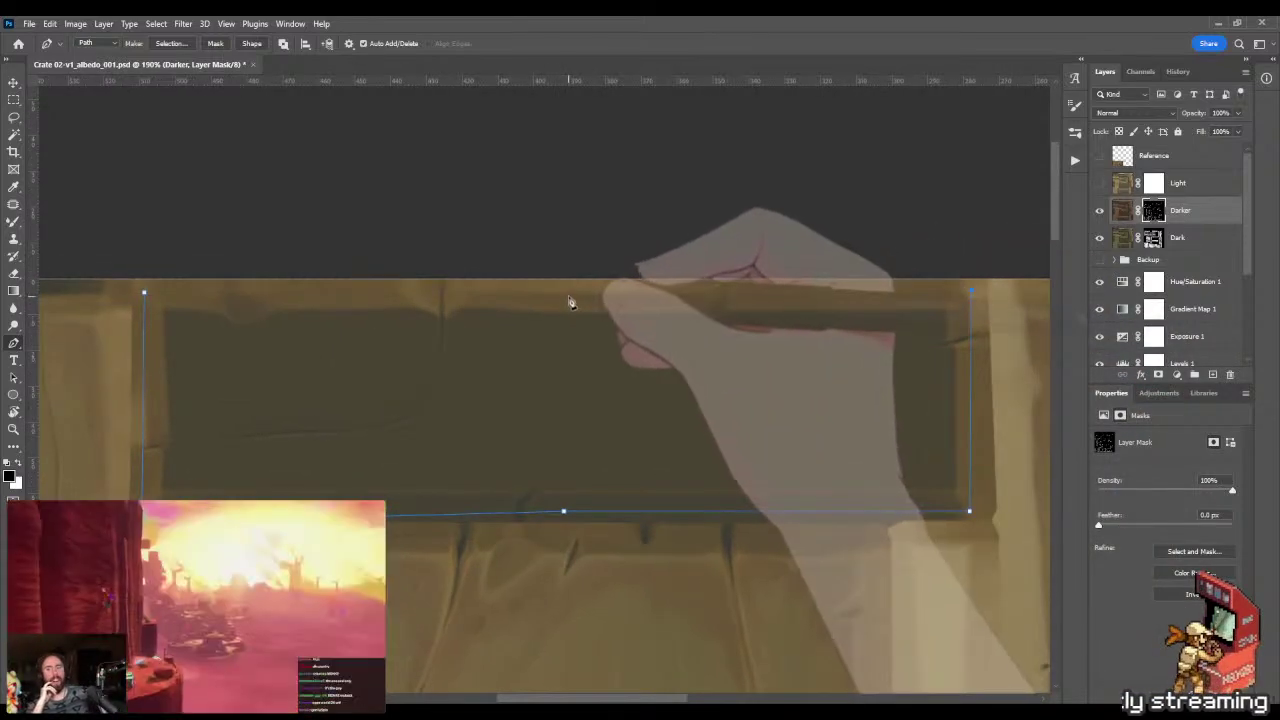
left_click(568, 294)
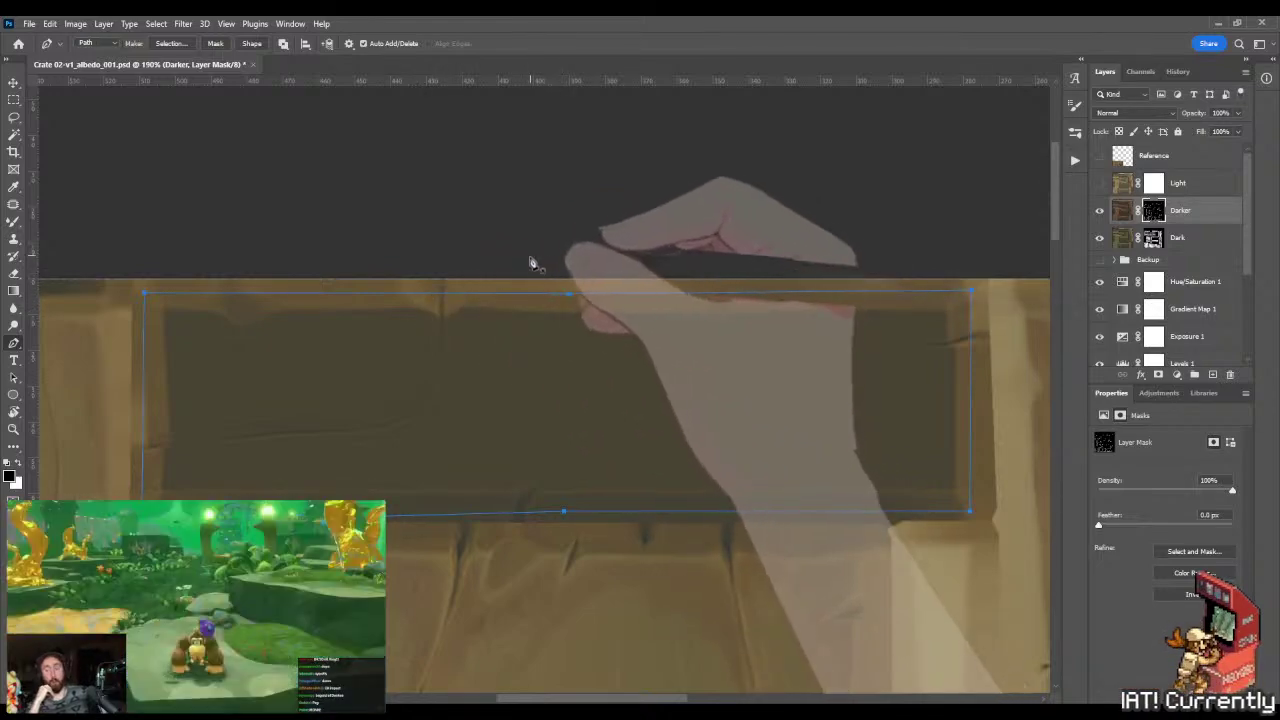
- Add anchor points to the path's left side and lower-left edge, and nudge the lower one to follow the plank
left_click(498, 294)
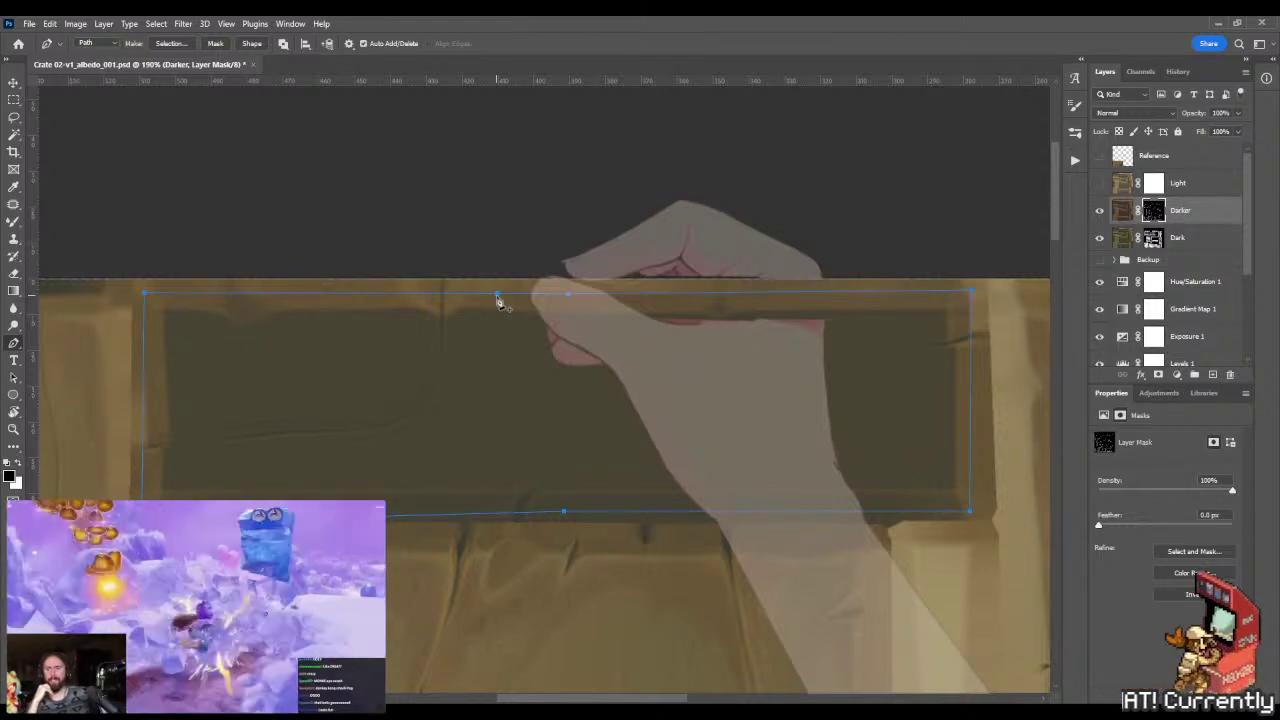
left_click(497, 294)
left_click(143, 375)
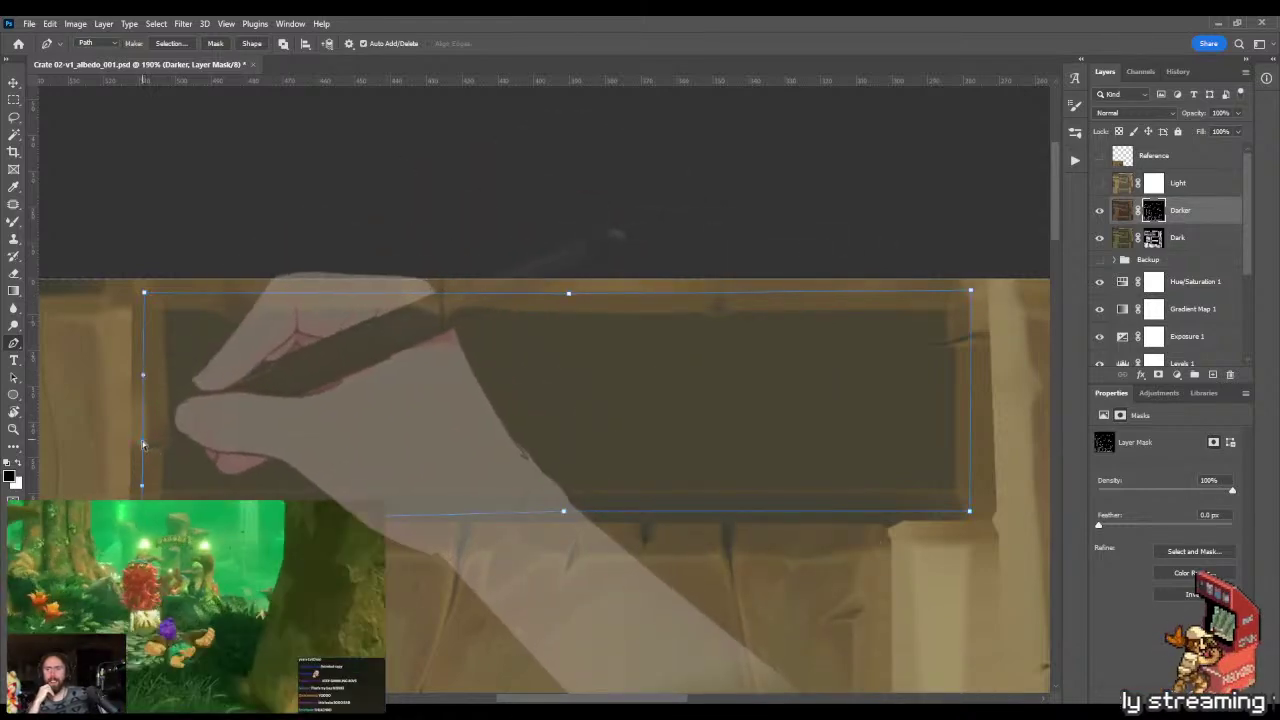
left_click_drag(461, 432, 439, 375)
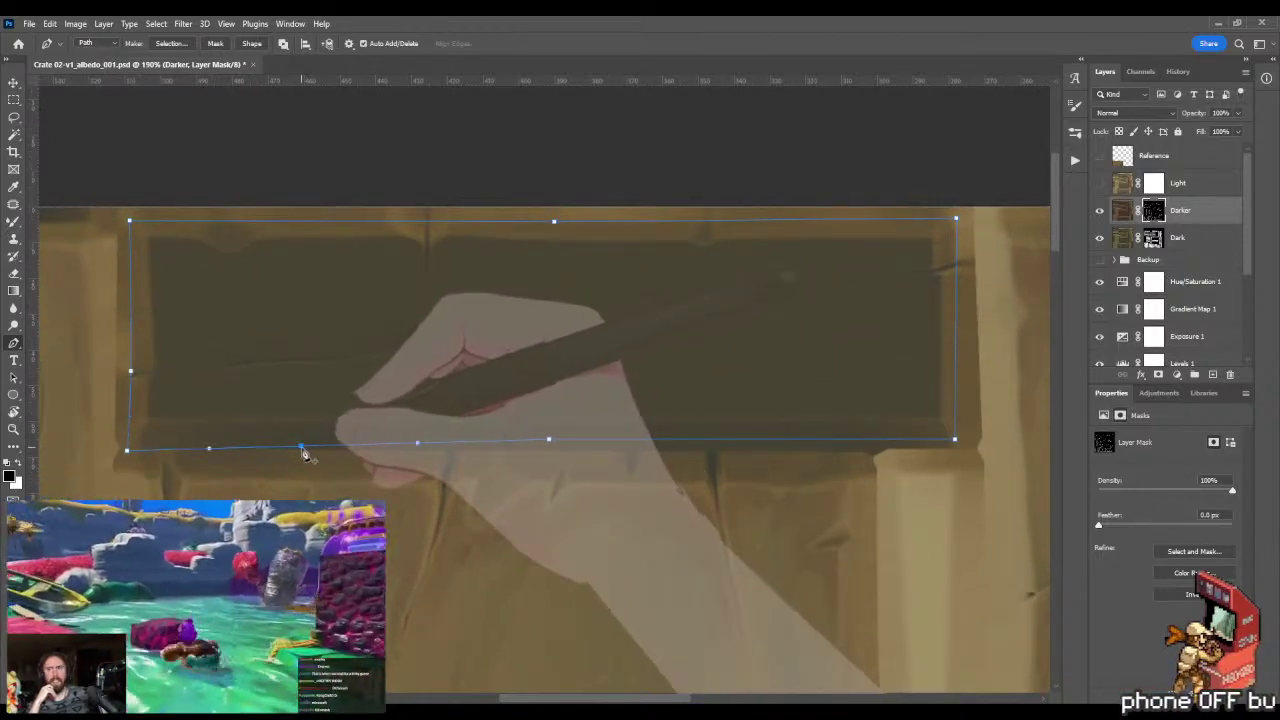
left_click_drag(305, 455, 297, 447)
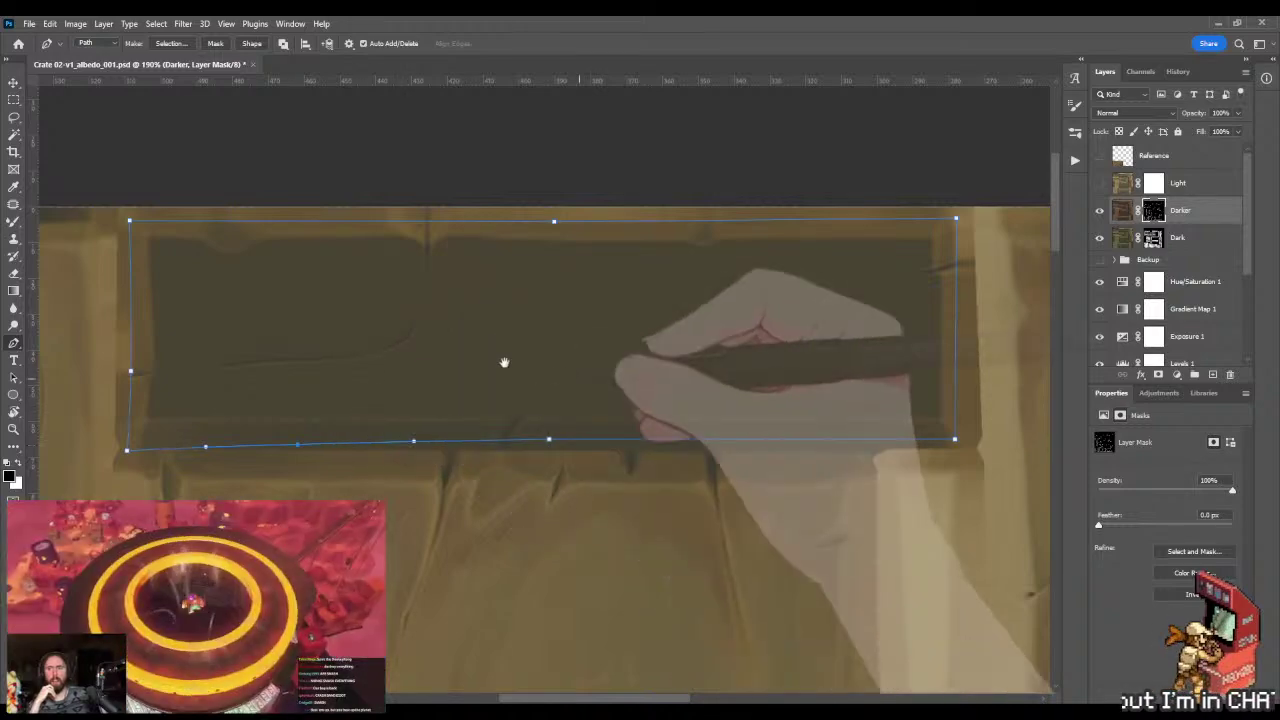
- Add an anchor point on the path's lower-right edge, nudge it slightly inward, and convert the path to a selection
left_click_drag(669, 389, 471, 360)
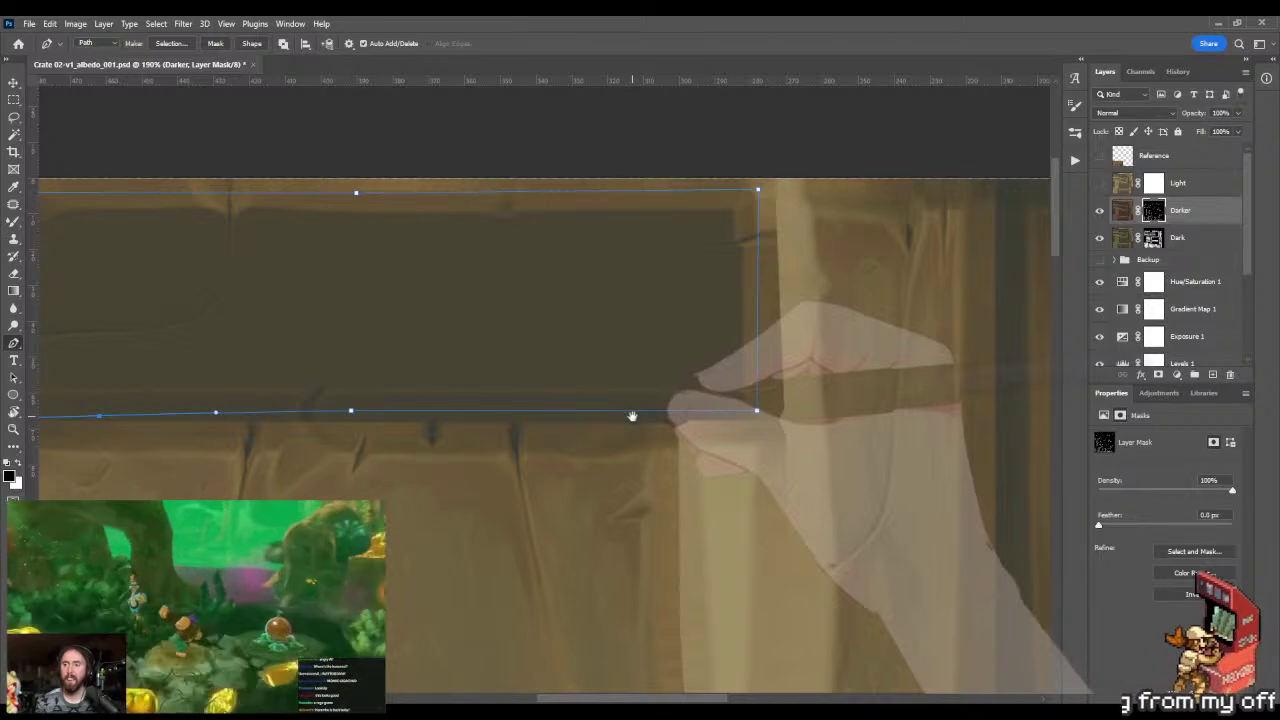
left_click_drag(663, 414, 628, 413)
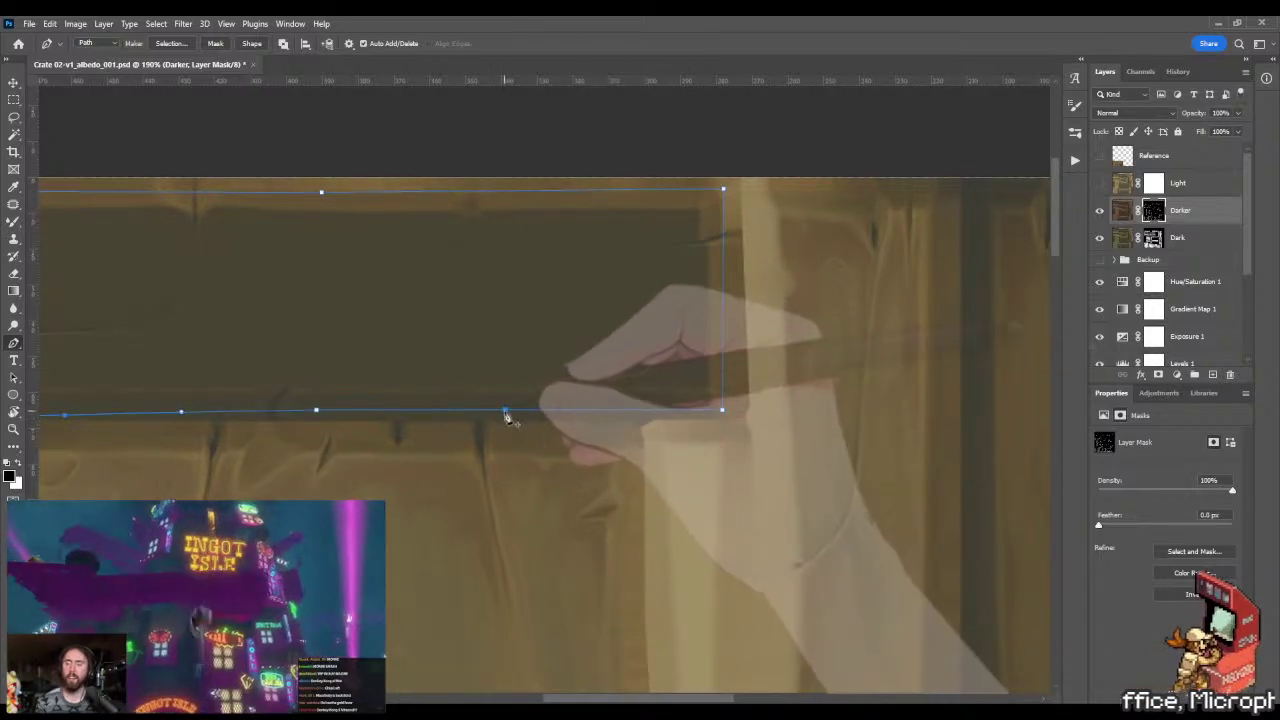
left_click(508, 411)
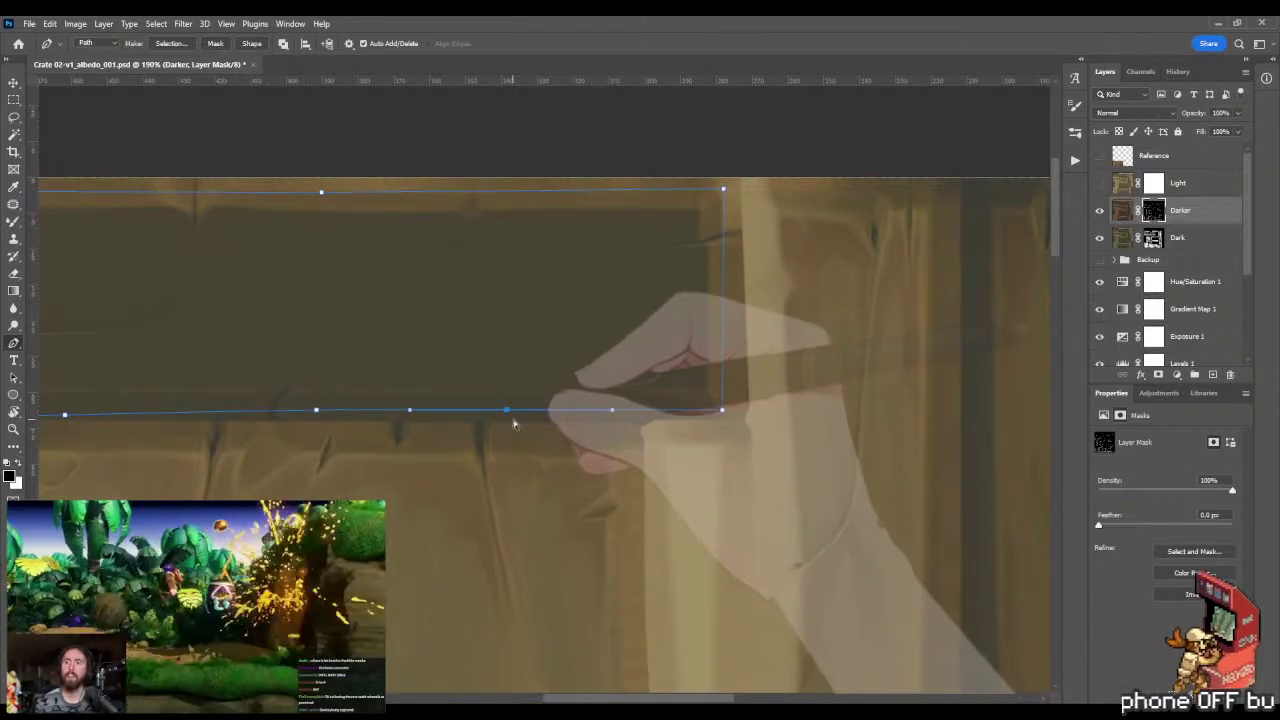
left_click_drag(506, 413, 508, 408)
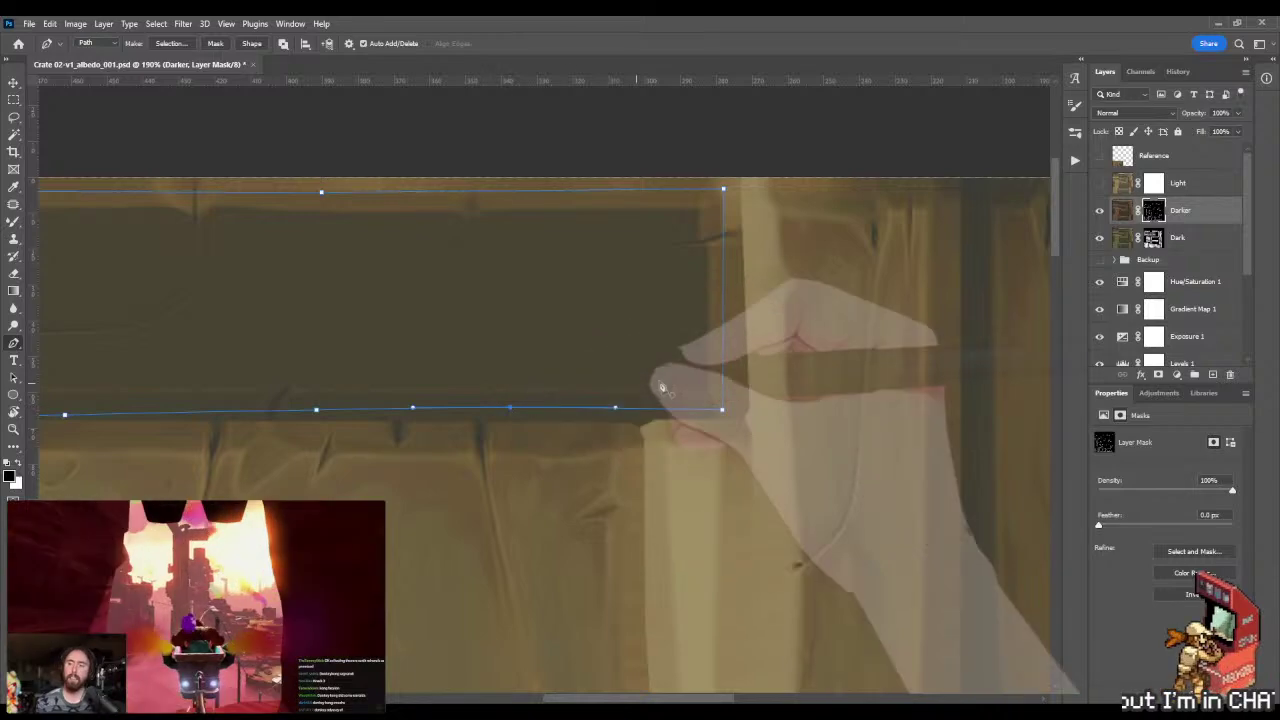
left_click_drag(576, 254, 631, 307)
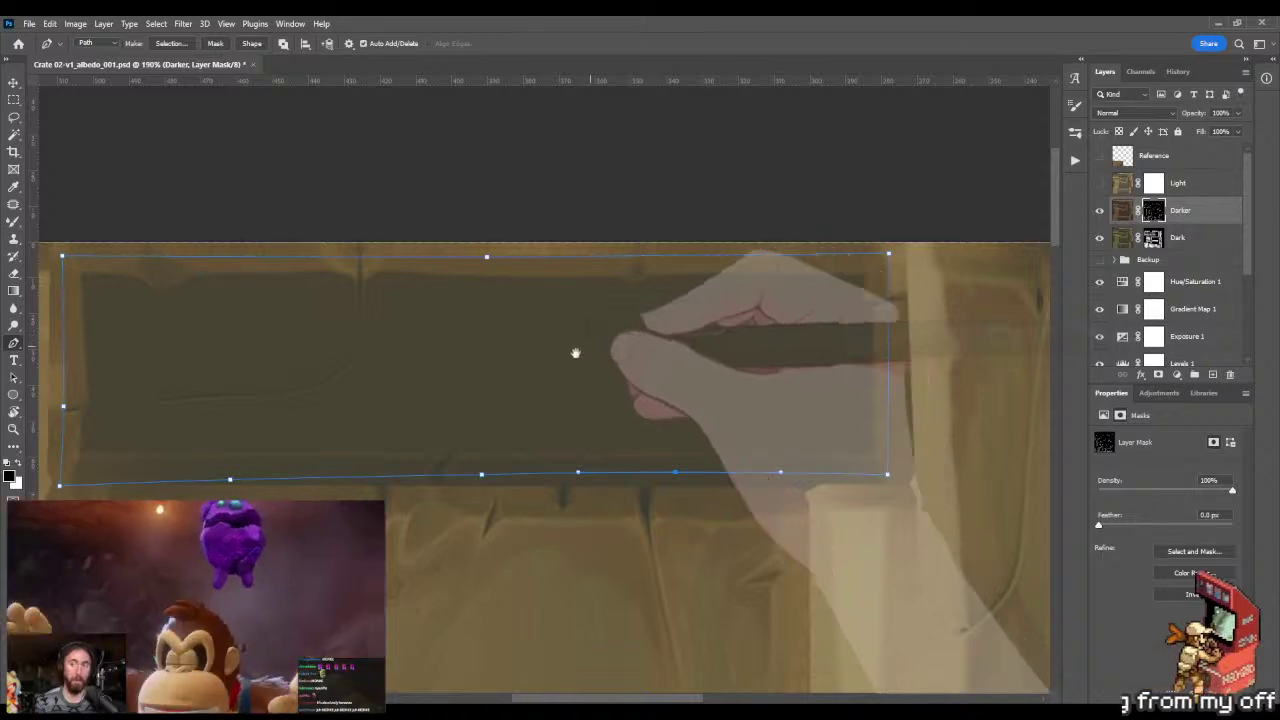
left_click_drag(591, 366, 606, 366)
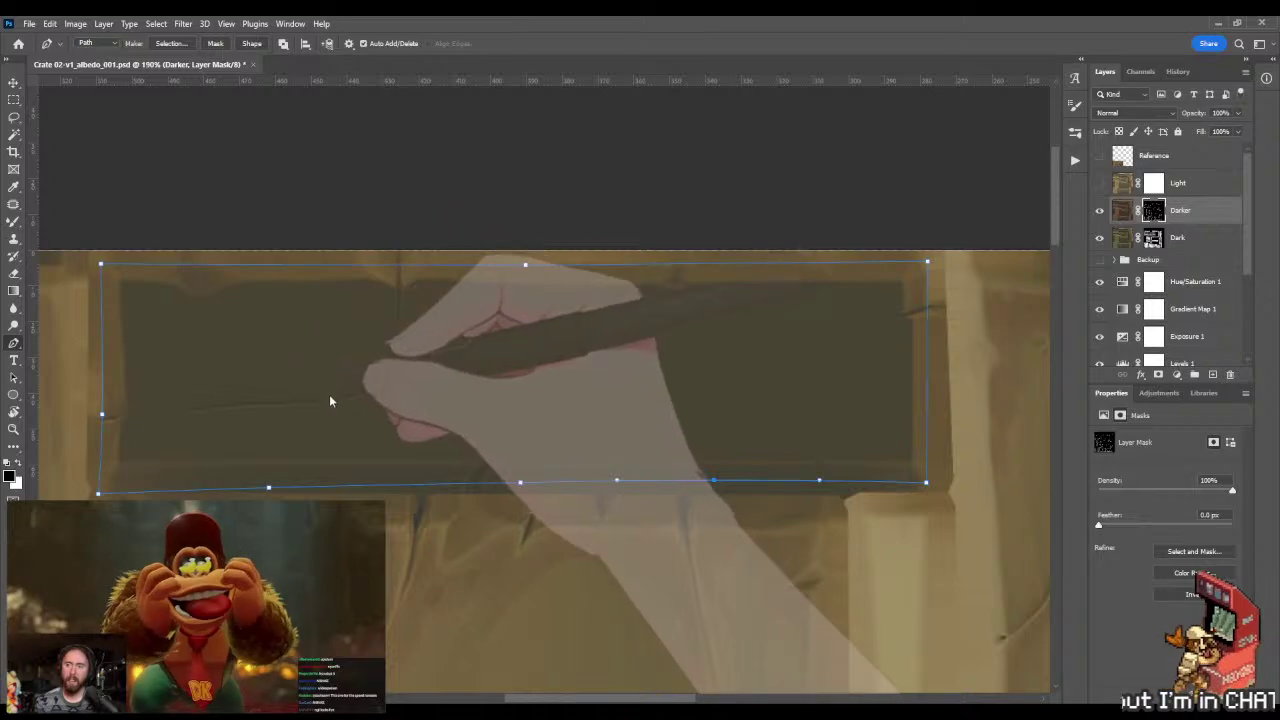
key("ctrl+Return")
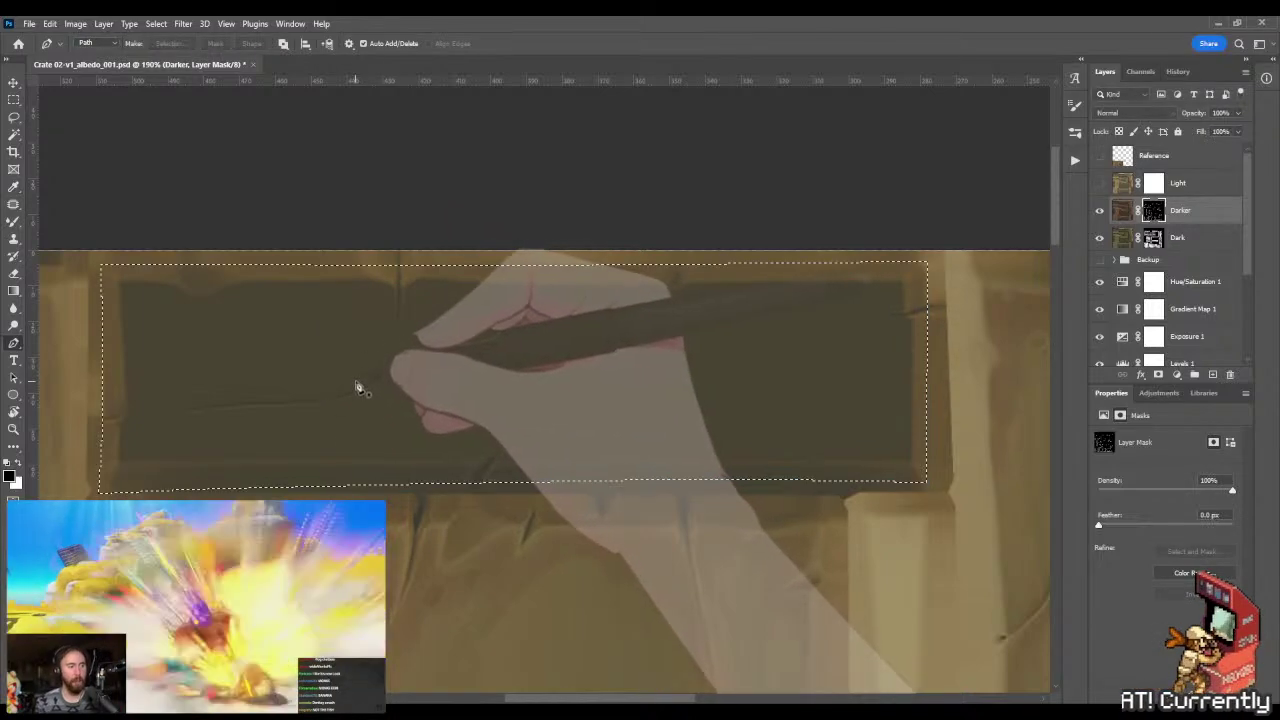
- Paint broad, soft black wood-grain strokes across the selected plank on the Dark layer mask with the Brush tool
scroll(523, 323, "down", 3)
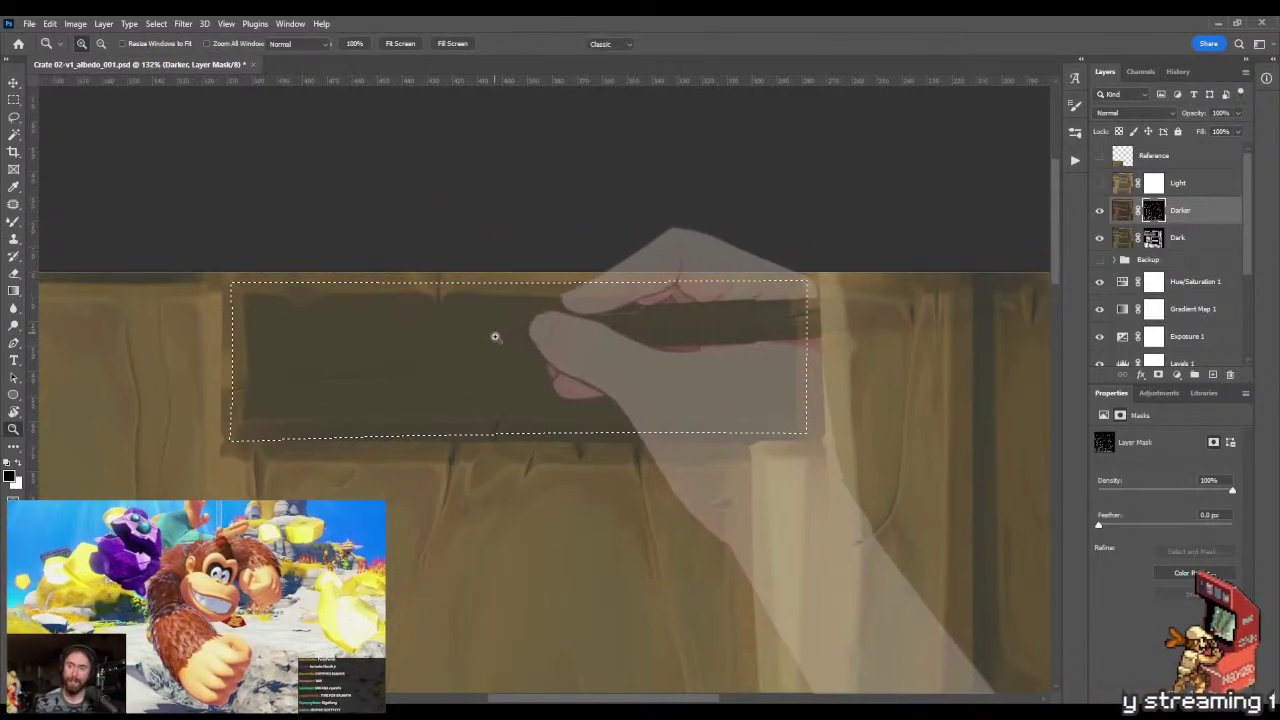
key("g")
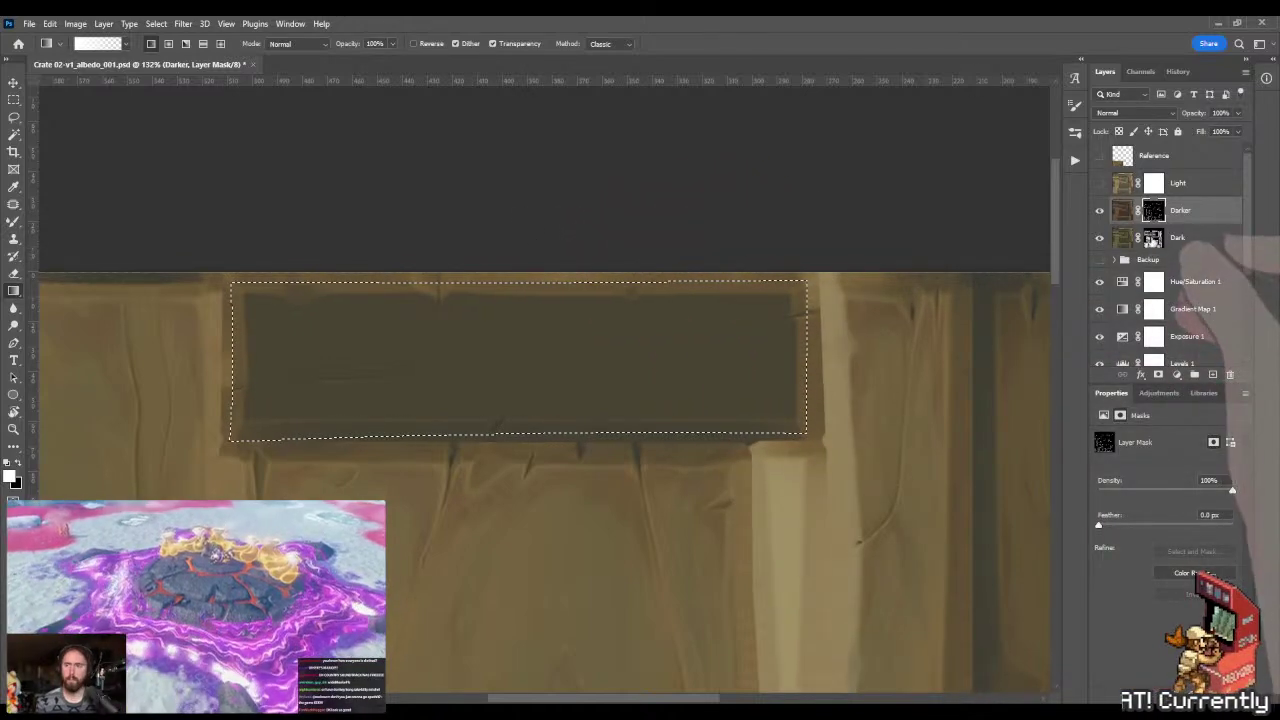
key("alt+bracketleft")
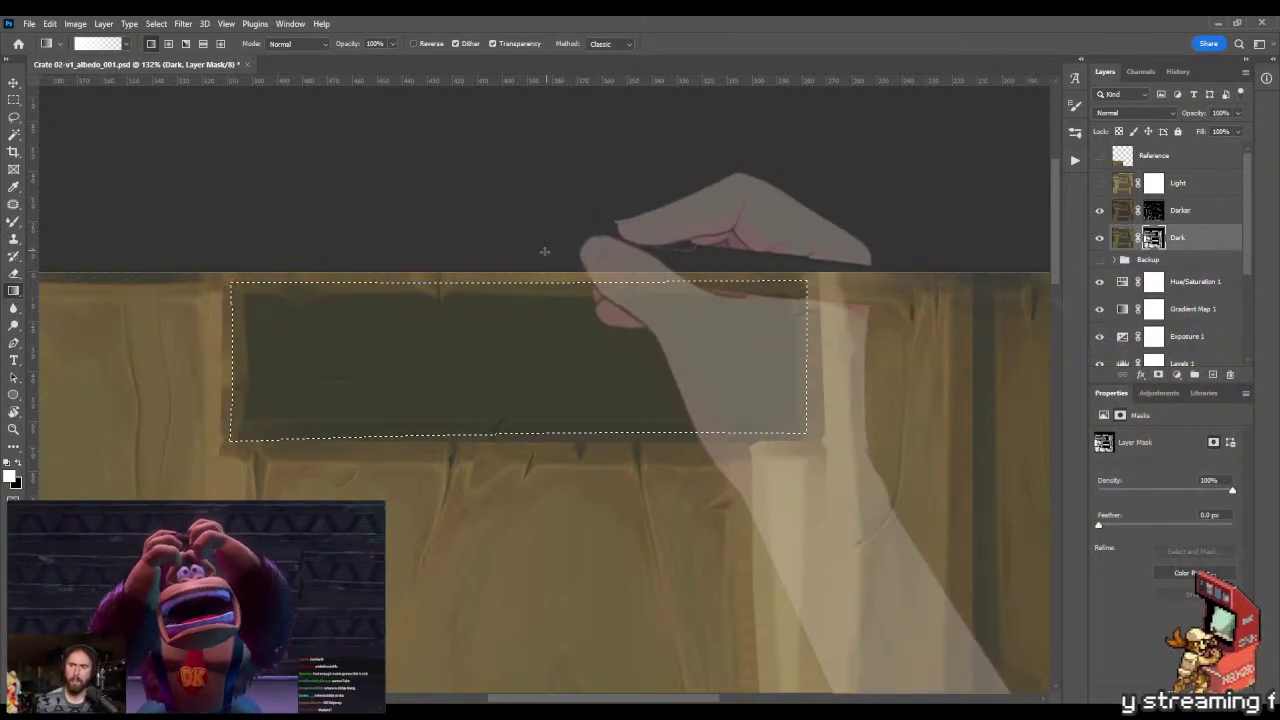
key("b")
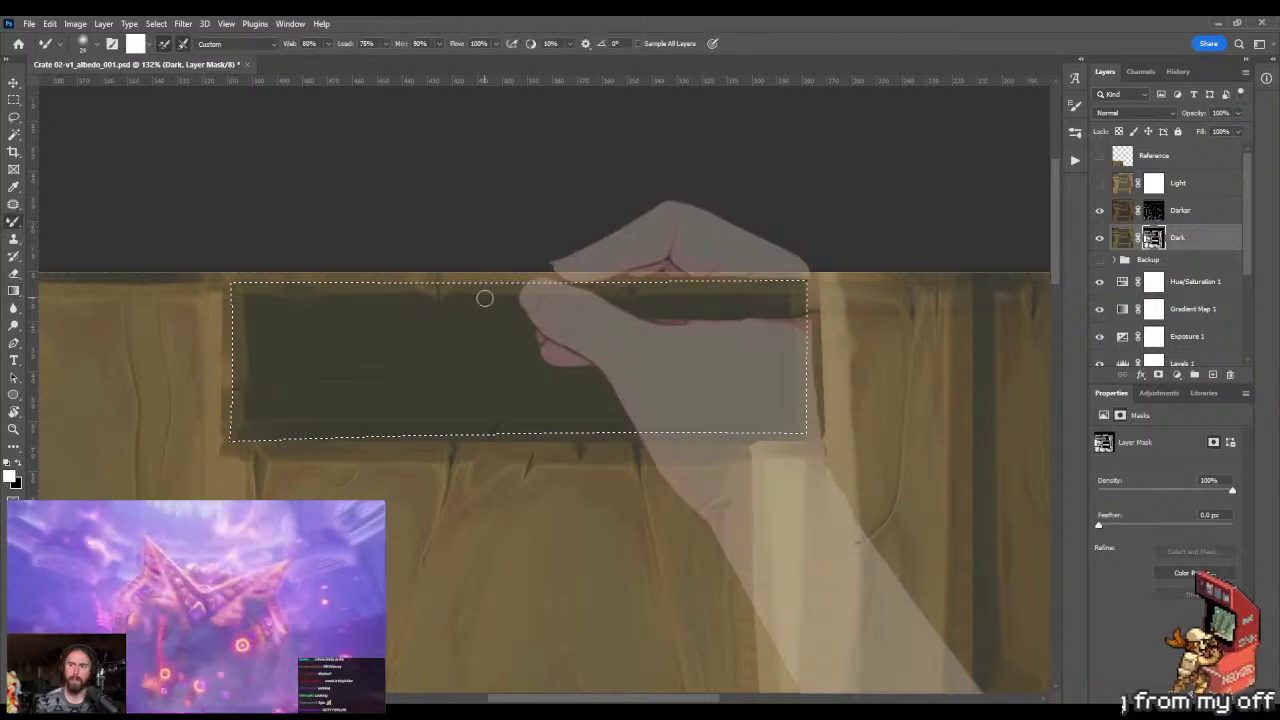
key("shift+b")
key("x")
left_click_drag(273, 383, 296, 383)
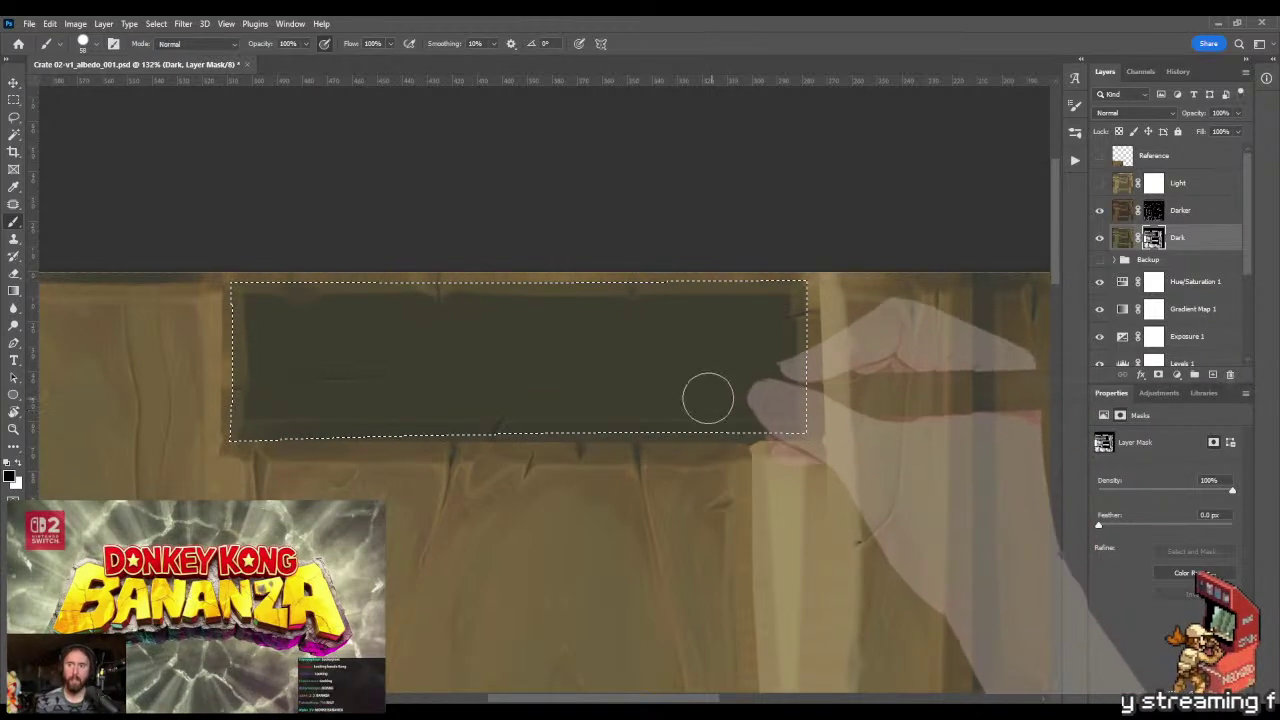
left_click(714, 408)
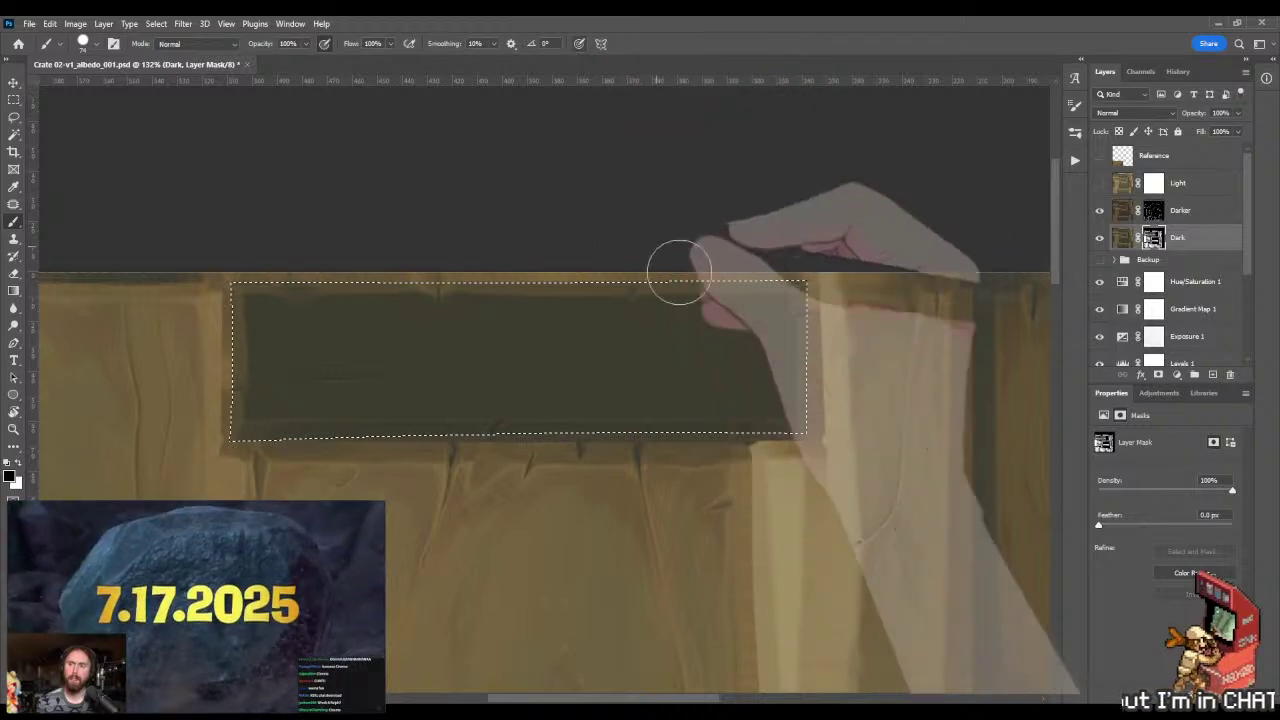
left_click(805, 370)
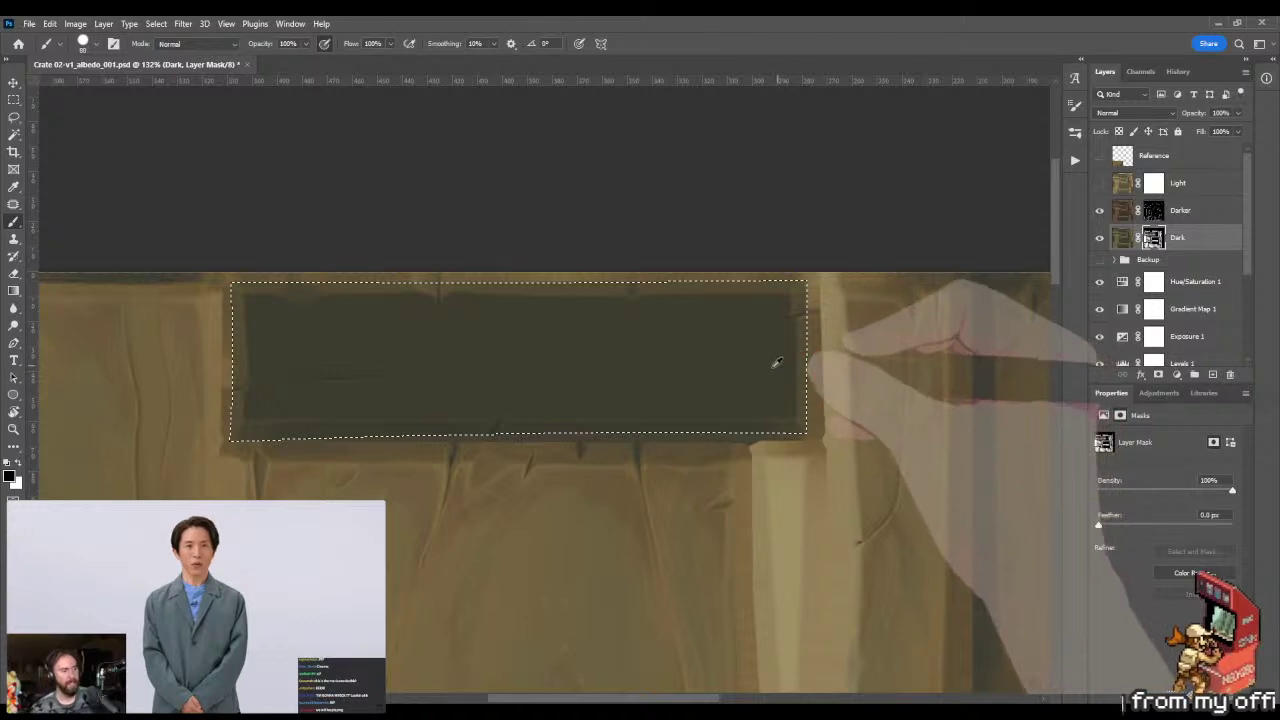
left_click(786, 363)
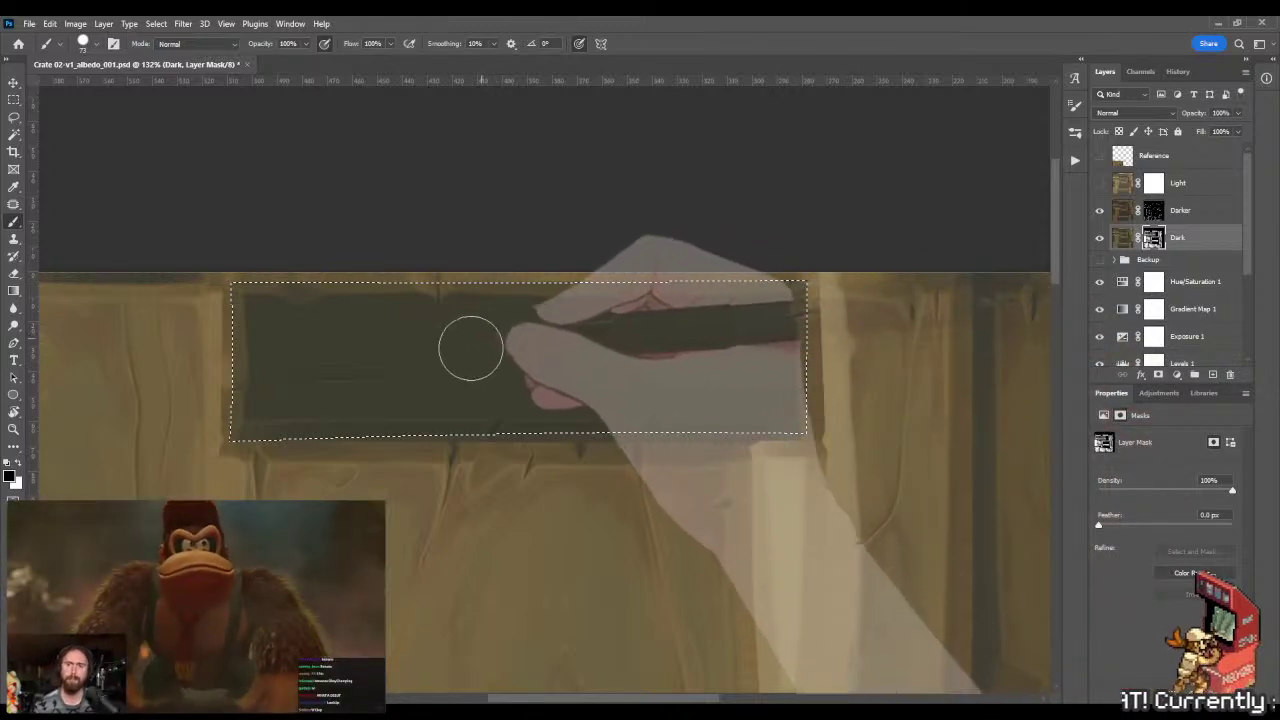
right_click(226, 383, "alt")
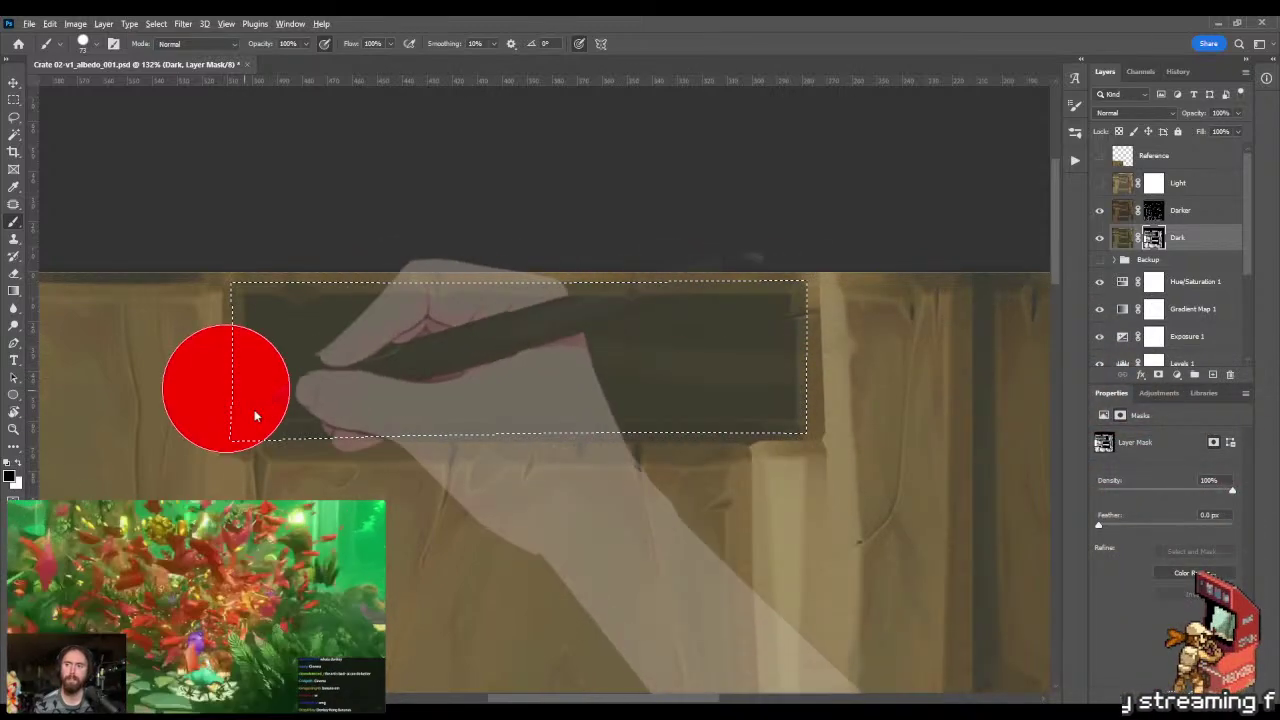
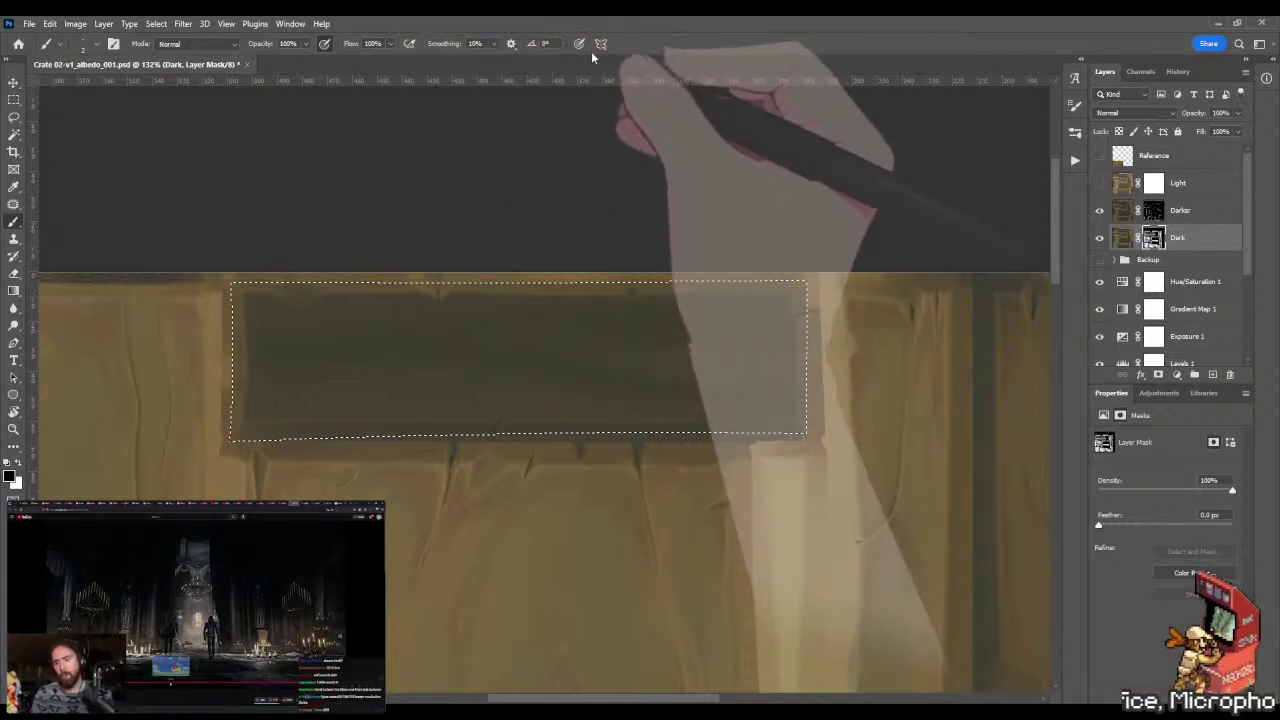
- Rotate the canvas view to -88° and paint fine black grain streaks across the selected plank on the Dark mask
key("z")
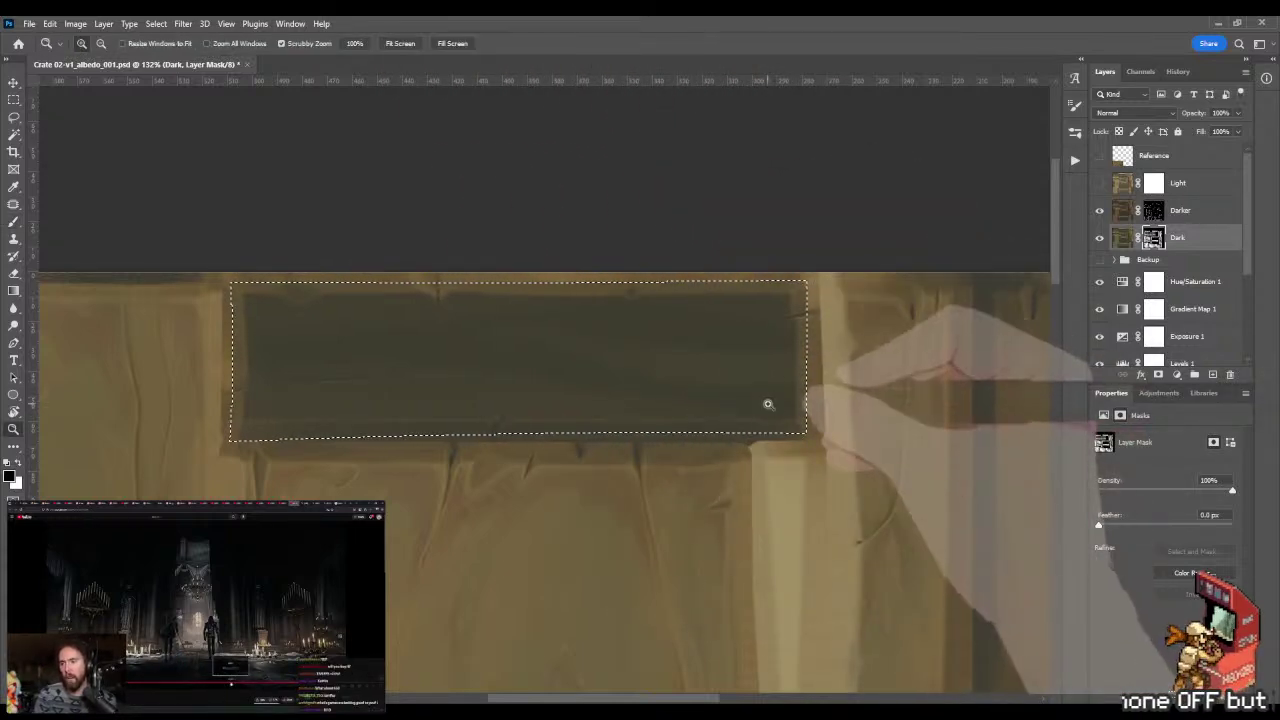
mouse_move(766, 403)
left_mouse_down()
mouse_move(837, 409)
mouse_move(545, 523)
mouse_move(371, 386)
left_mouse_up()
key("r")
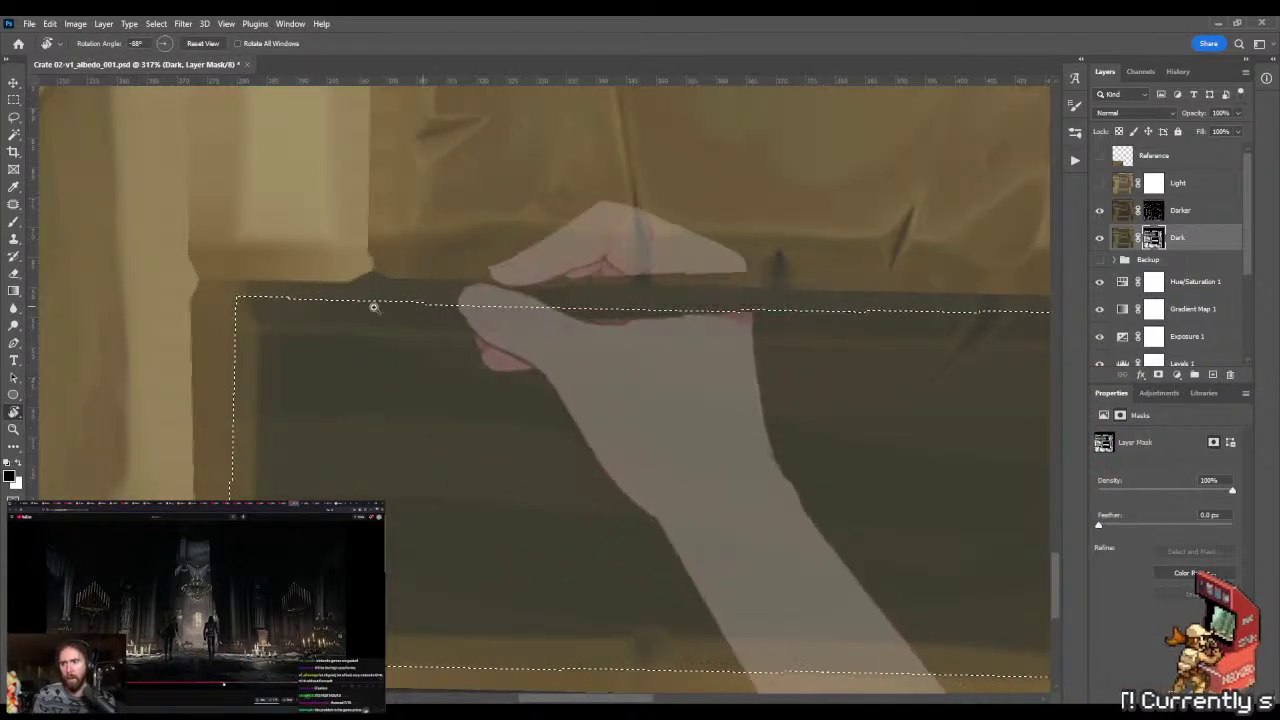
key("z")
left_click_drag(328, 321, 390, 330)
key("b")
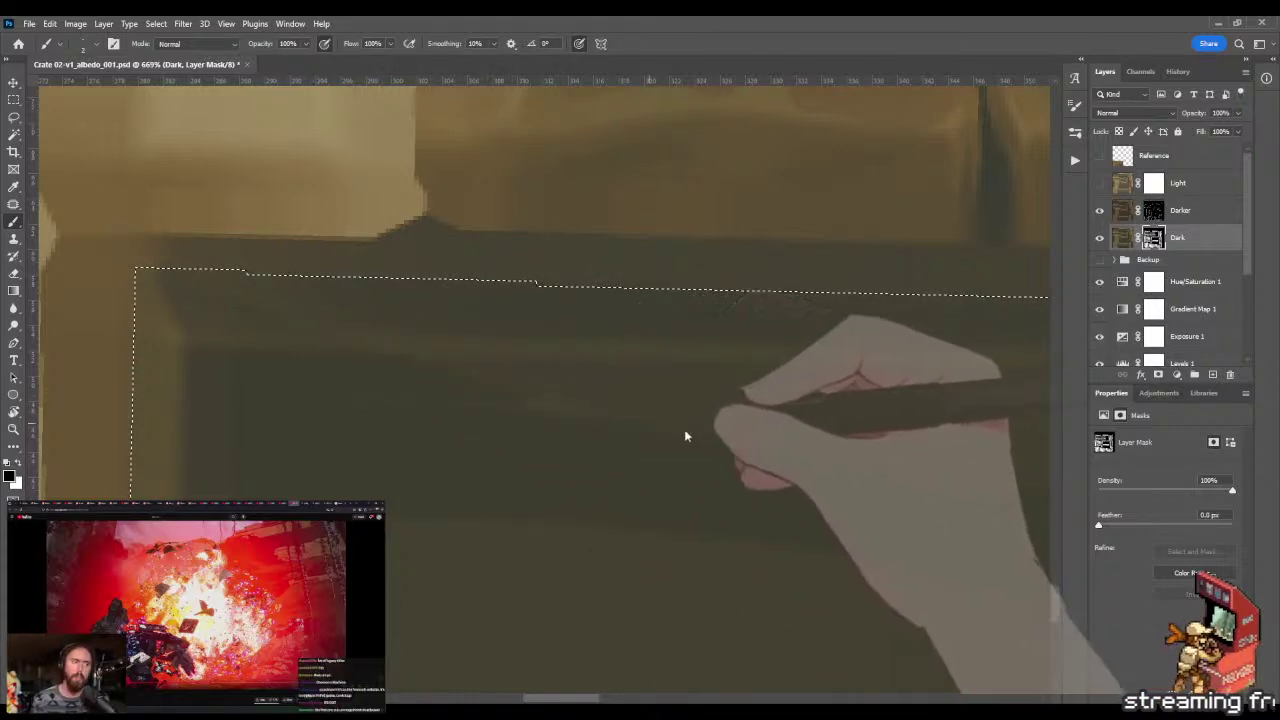
left_click_drag(623, 403, 529, 343)
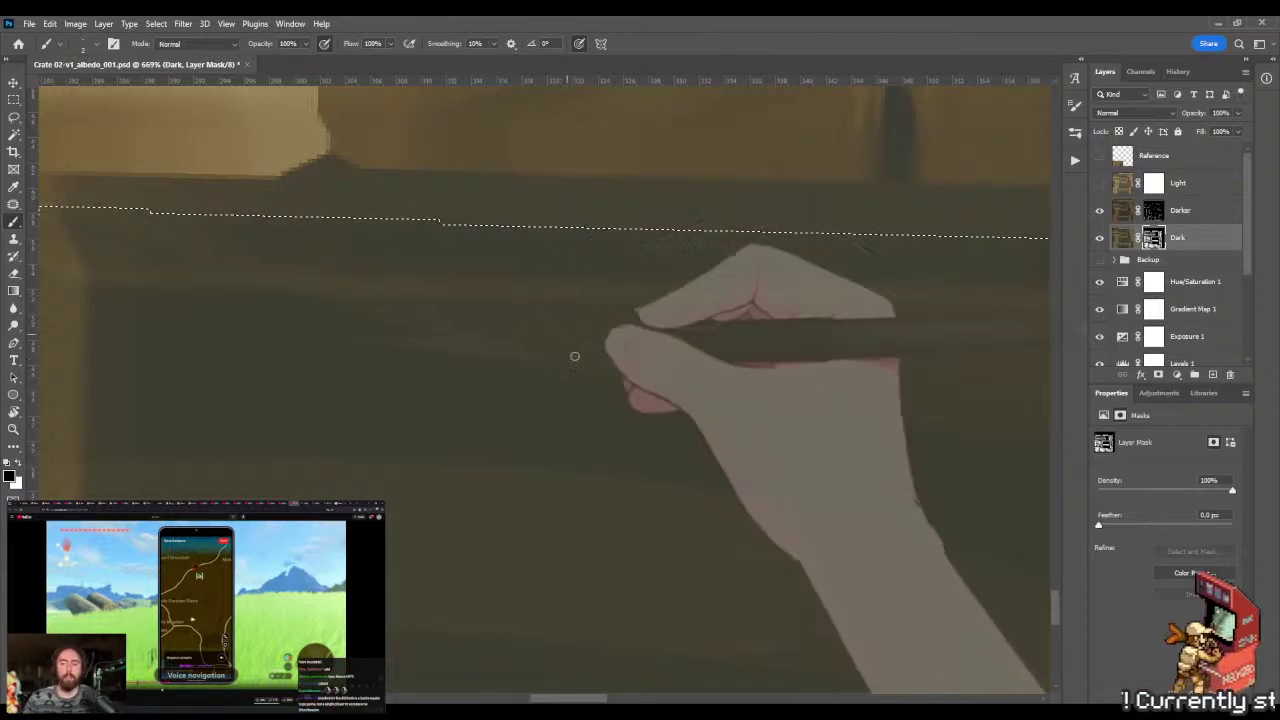
left_click_drag(634, 409, 514, 343)
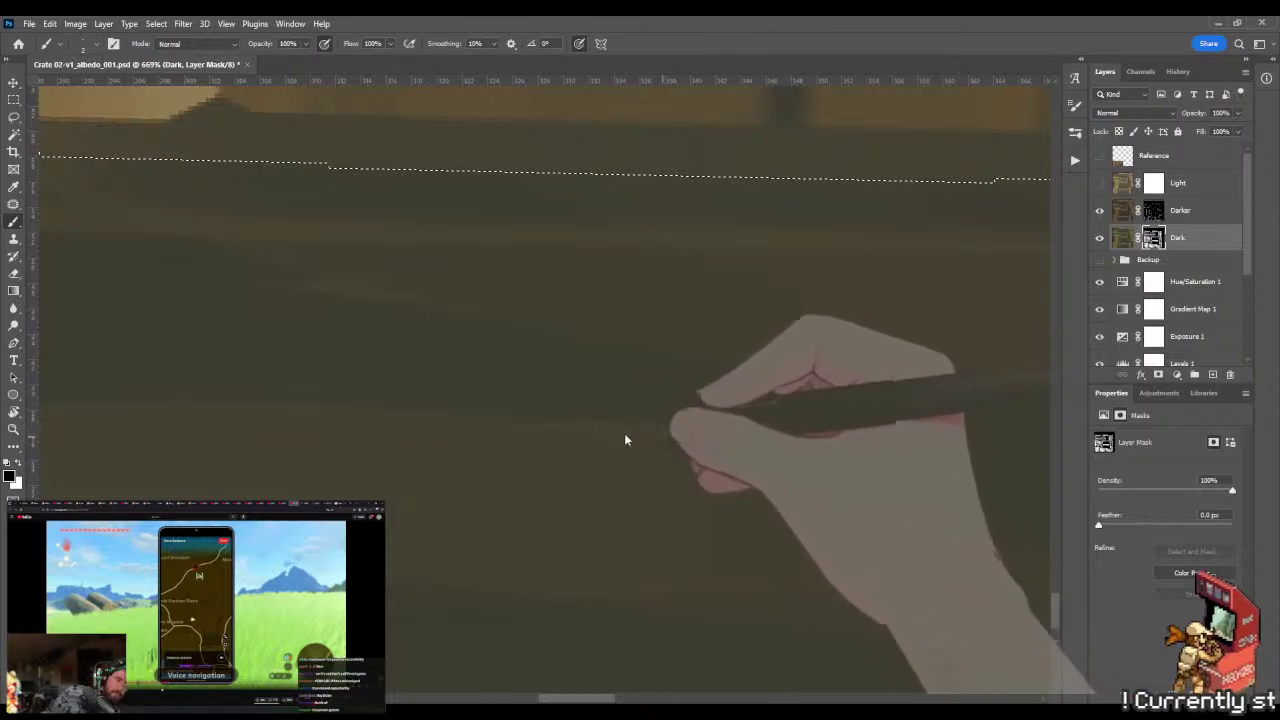
key("z")
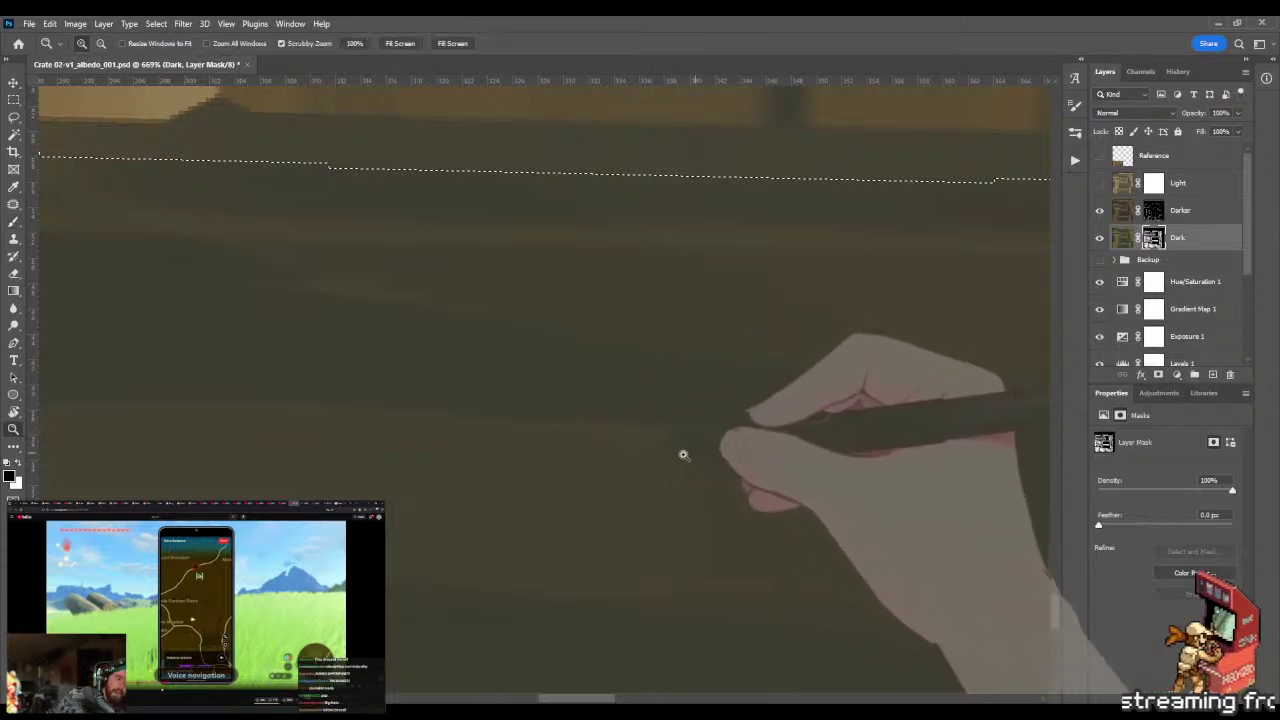
left_click_drag(683, 455, 440, 440)
key("space")
left_click_drag(620, 430, 524, 393)
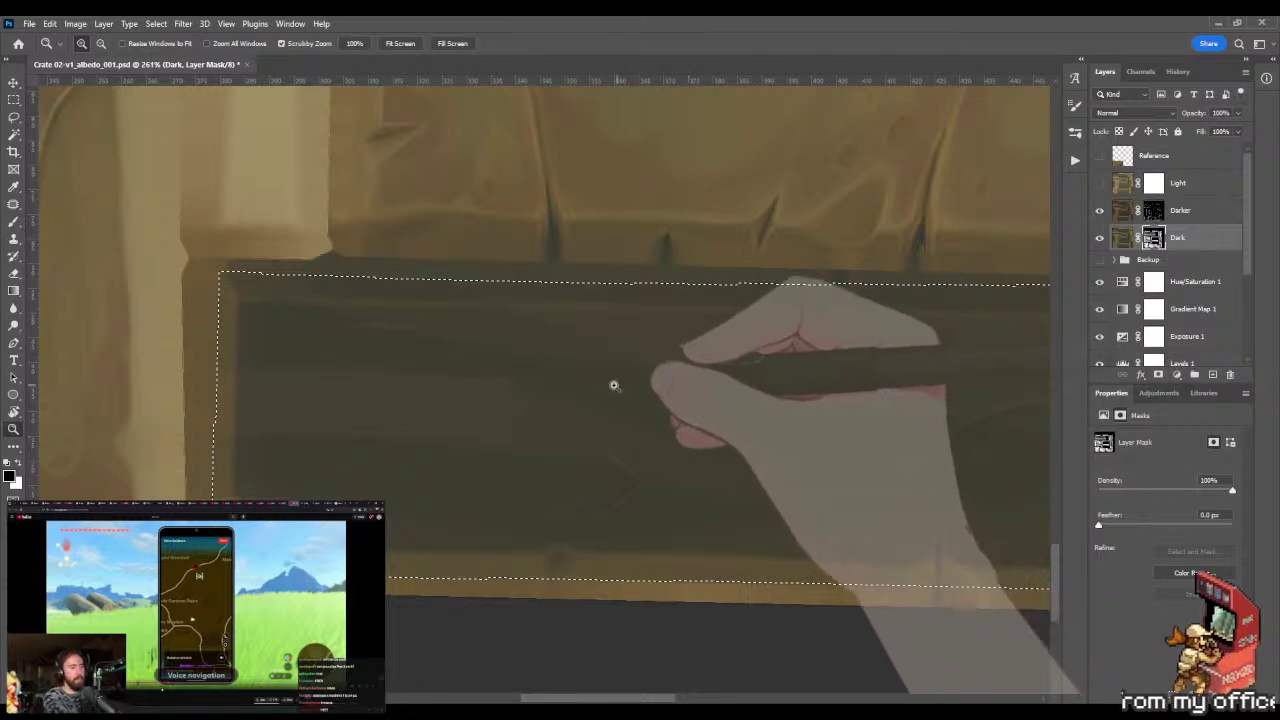
- Paint a few more fine black grain strokes on the selected plank through the Dark mask and save the document
left_click_drag(614, 380, 686, 400)
key("b")
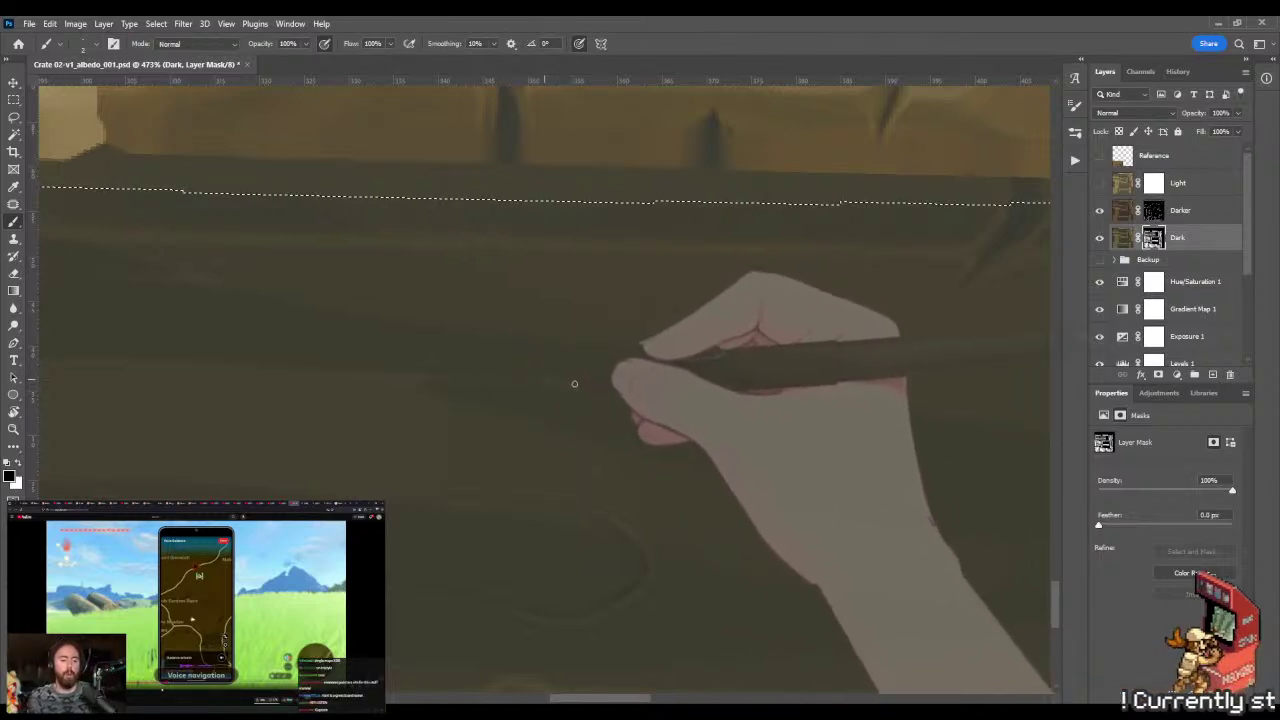
key("z")
mouse_move(727, 456)
left_mouse_down()
mouse_move(586, 449)
mouse_move(791, 443)
left_mouse_up()
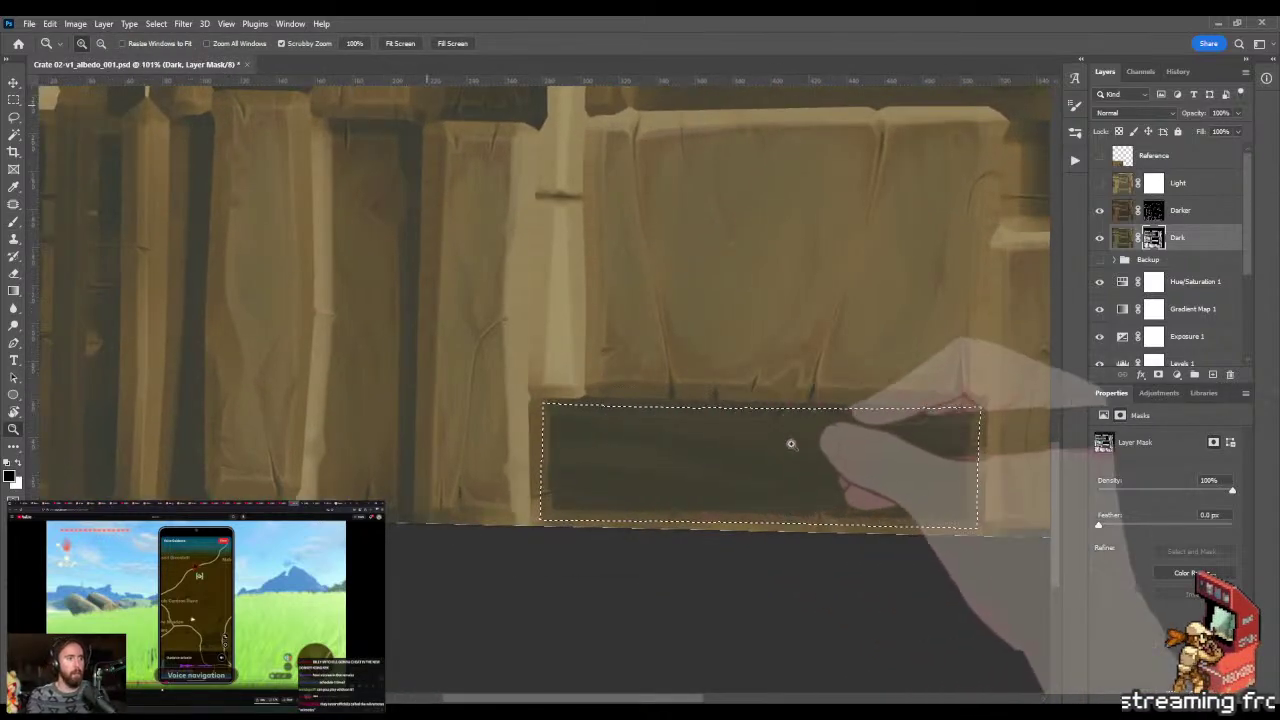
key("ctrl+s")
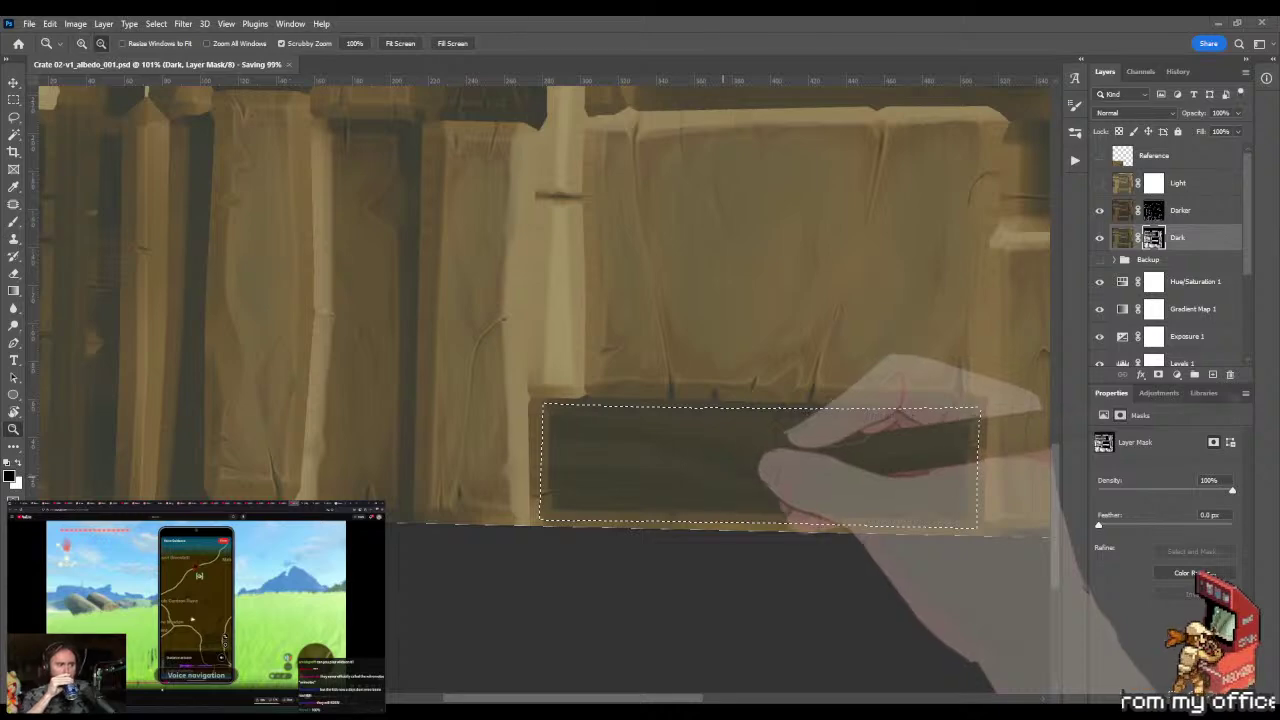
- Switch to Marmoset Toolbag, orbit the crate to inspect the updated planks in 3D, and return to Photoshop
key("alt+Tab")
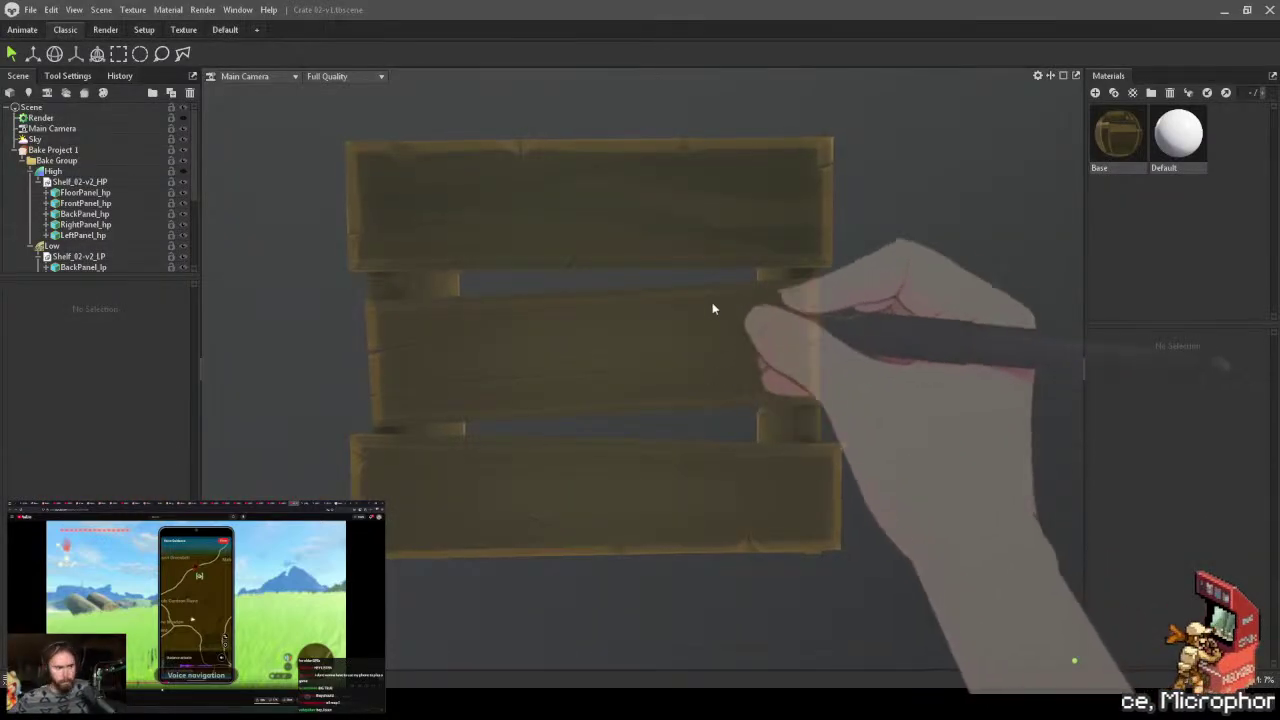
left_click_drag(765, 265, 717, 366)
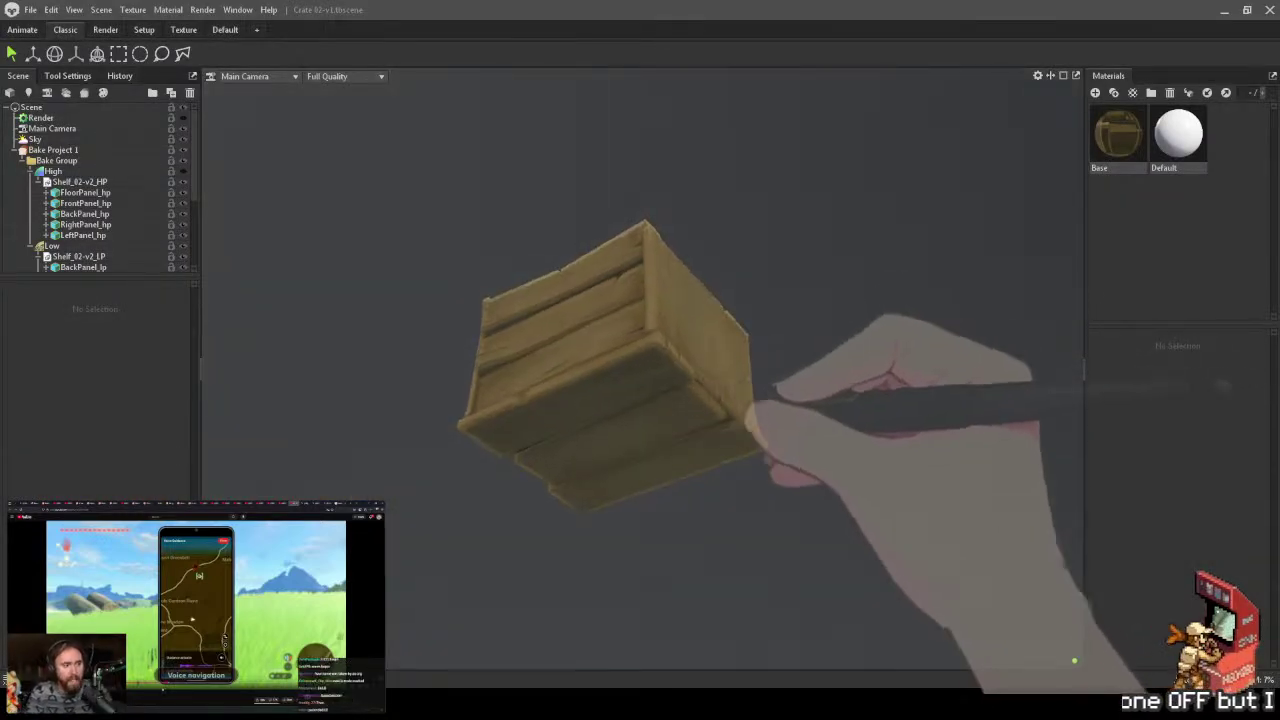
key("alt+Tab")
- Paint fine black grain streaks across the middle of the selected plank, between the two knots, on the Dark mask
mouse_move(797, 500)
left_mouse_down()
mouse_move(877, 500)
mouse_move(791, 449)
mouse_move(700, 431)
mouse_move(750, 430)
mouse_move(677, 374)
left_mouse_up()
key("b")
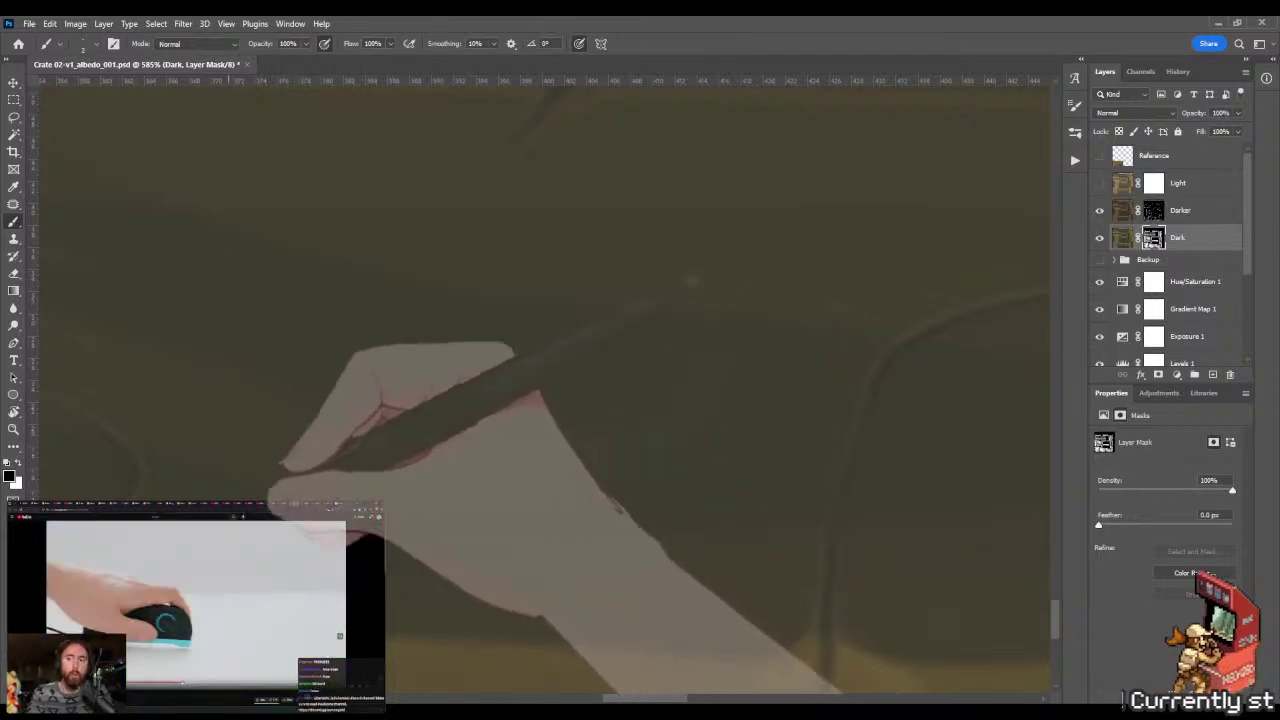
scroll(337, 400, "down", 1)
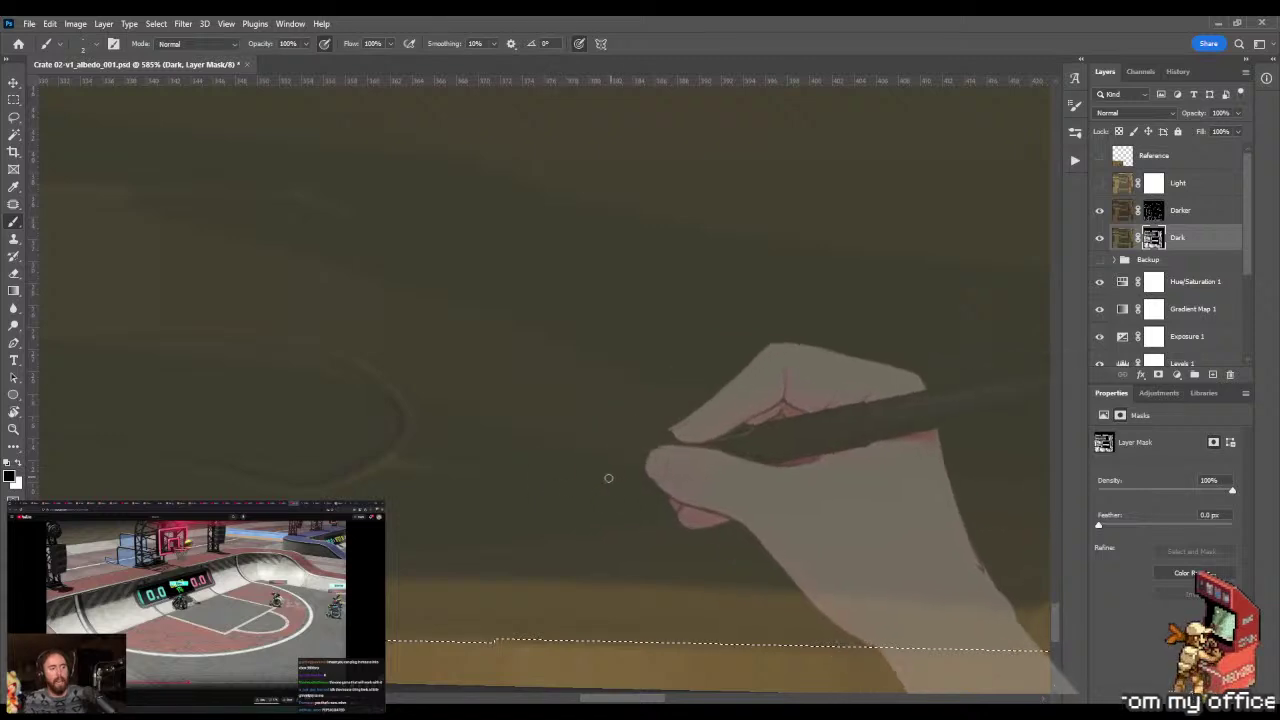
key("z")
left_click(584, 453, "alt")
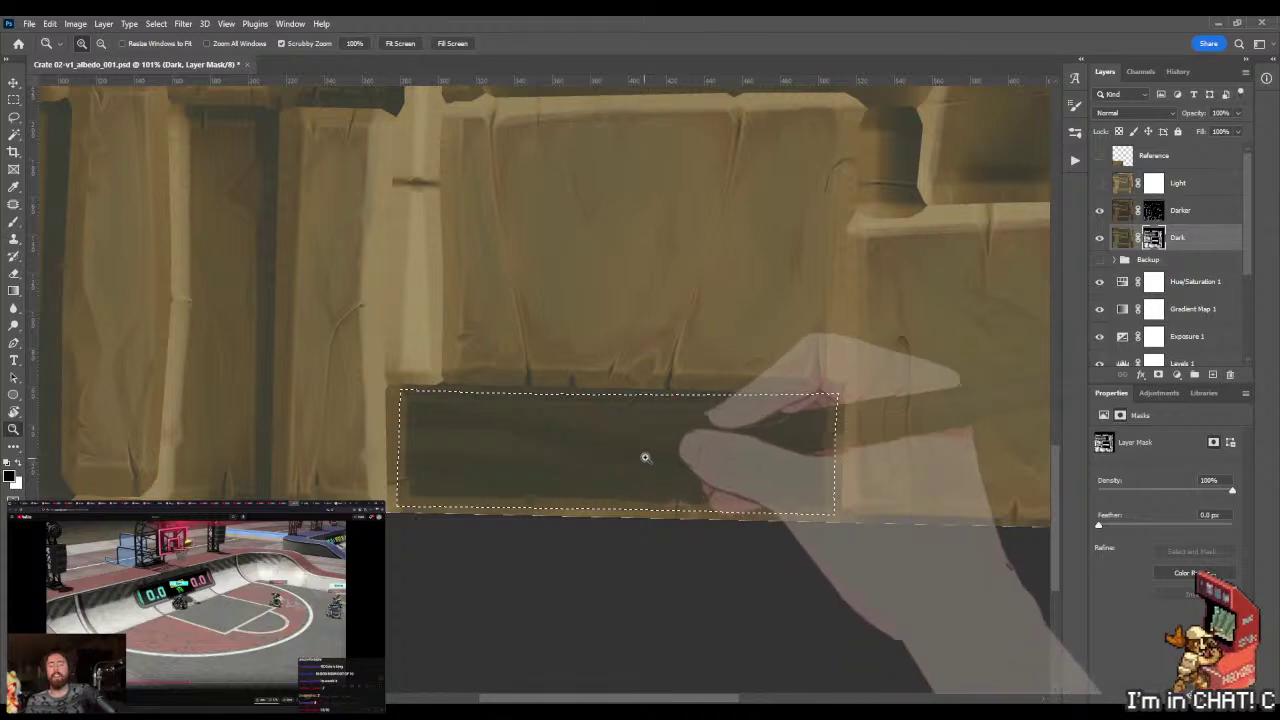
- Paint thin black grain lines on the selected plank's left end, around the edge crack and toward the knot
scroll(649, 473, "up", 6)
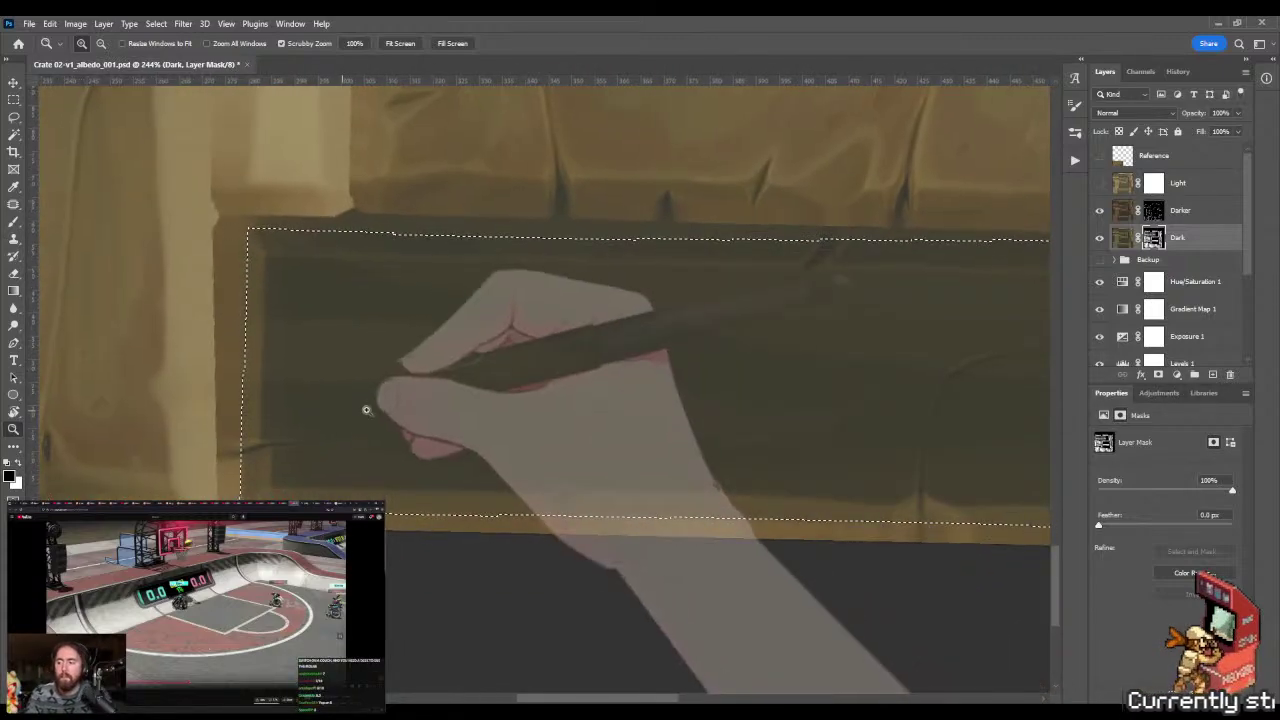
scroll(424, 408, "up", 4)
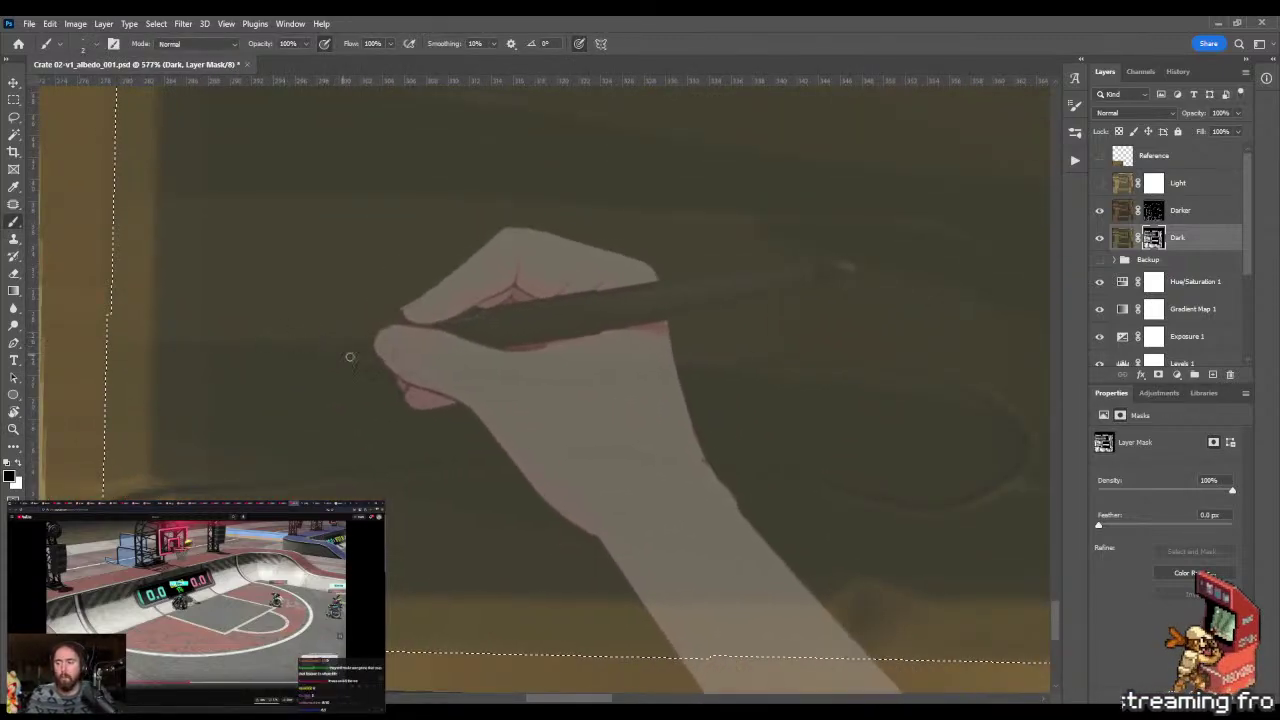
key("b")
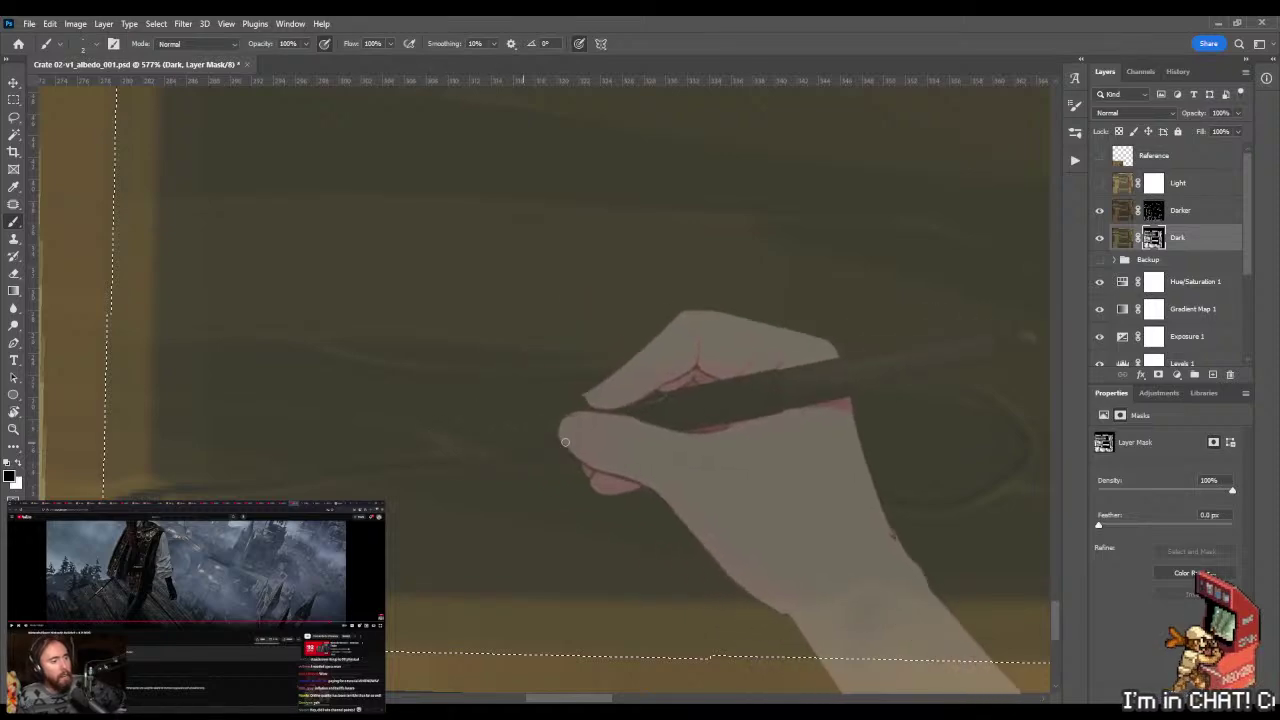
left_click_drag(616, 449, 487, 439)
left_click_drag(697, 438, 556, 420)
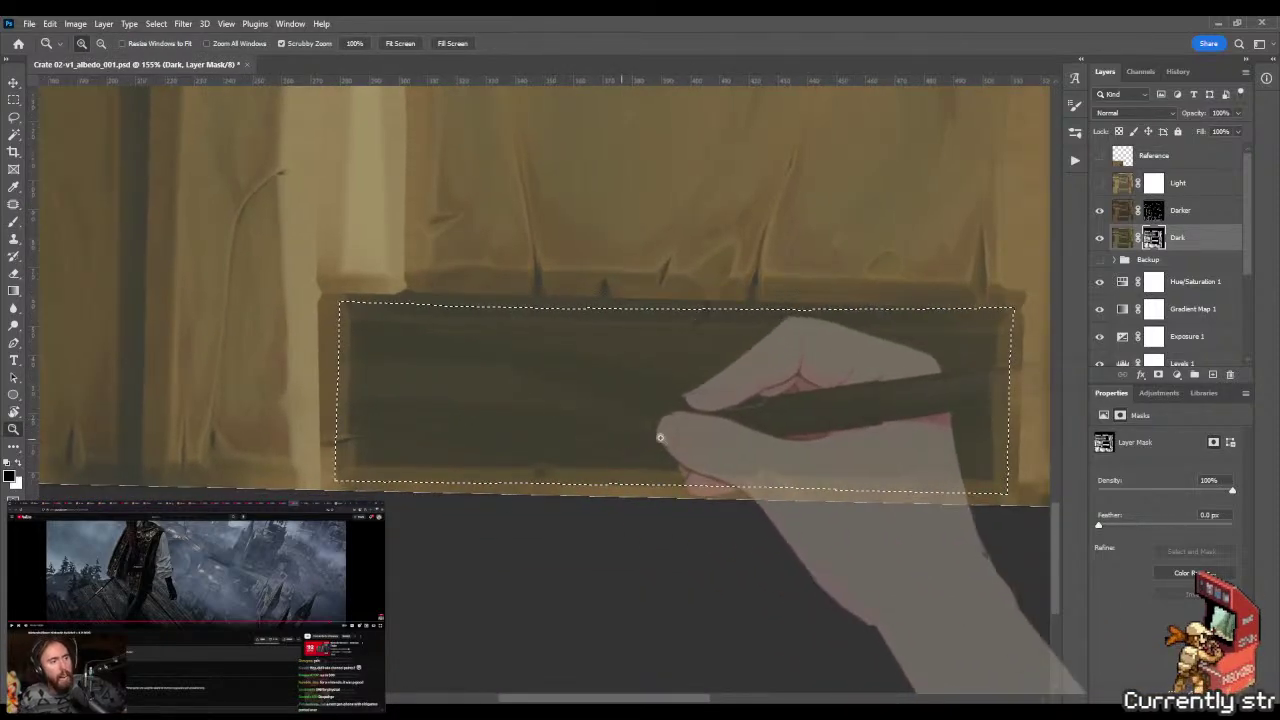
- Paint fine black grain detail around the curved crack in the selected plank's right half on the Dark mask
left_click_drag(663, 423, 774, 429)
left_click_drag(658, 400, 694, 400)
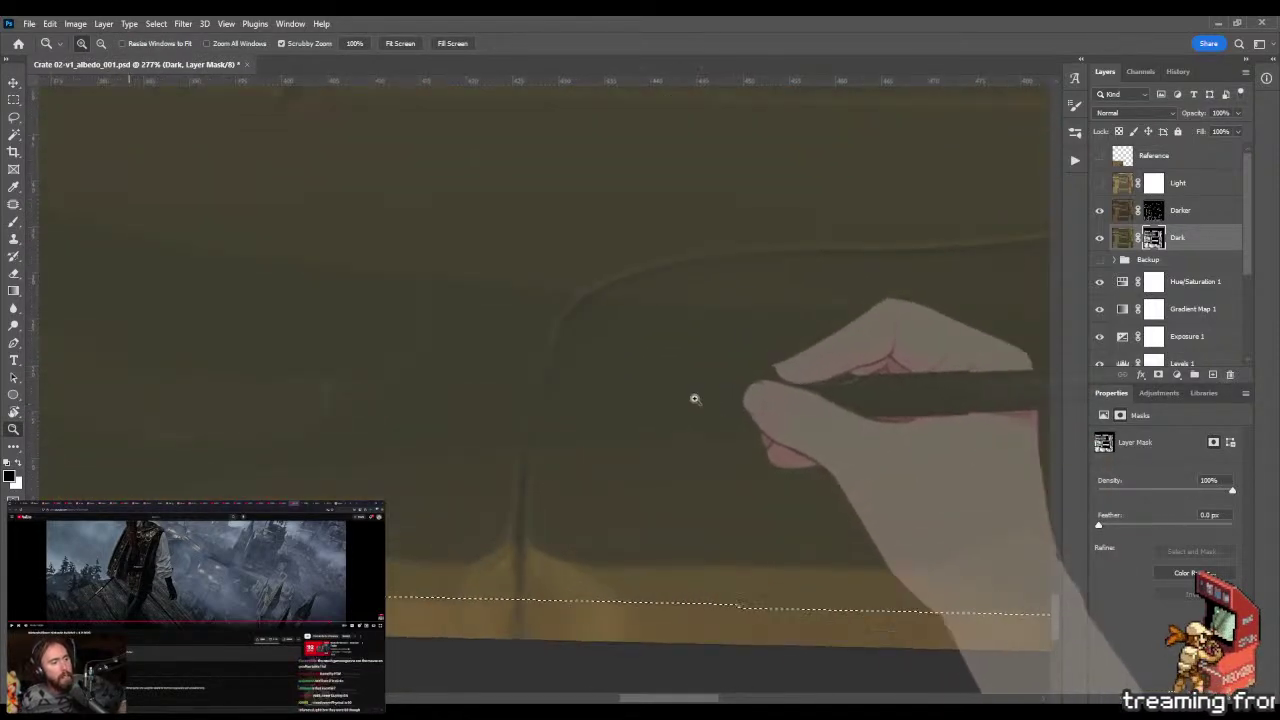
key("b")
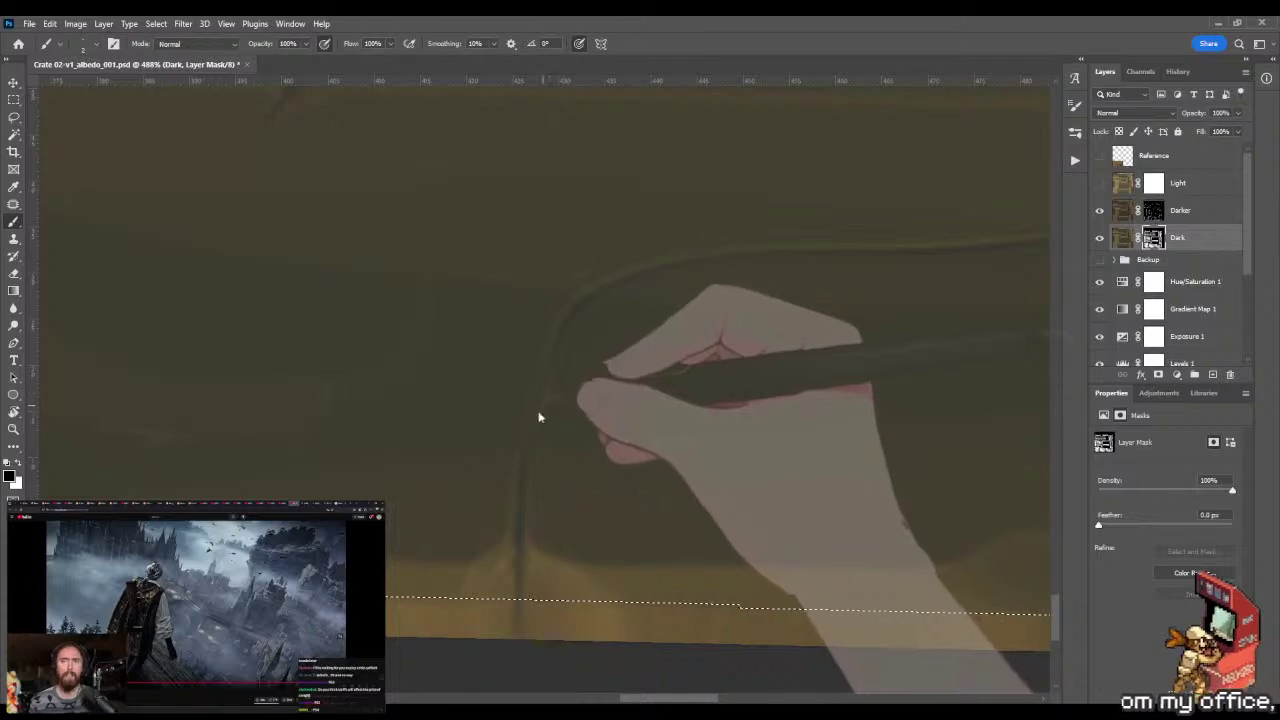
key("z")
mouse_move(531, 457)
left_mouse_down()
mouse_move(403, 451)
mouse_move(712, 442)
mouse_move(469, 437)
mouse_move(540, 437)
mouse_move(533, 402)
left_mouse_up()
key("b")
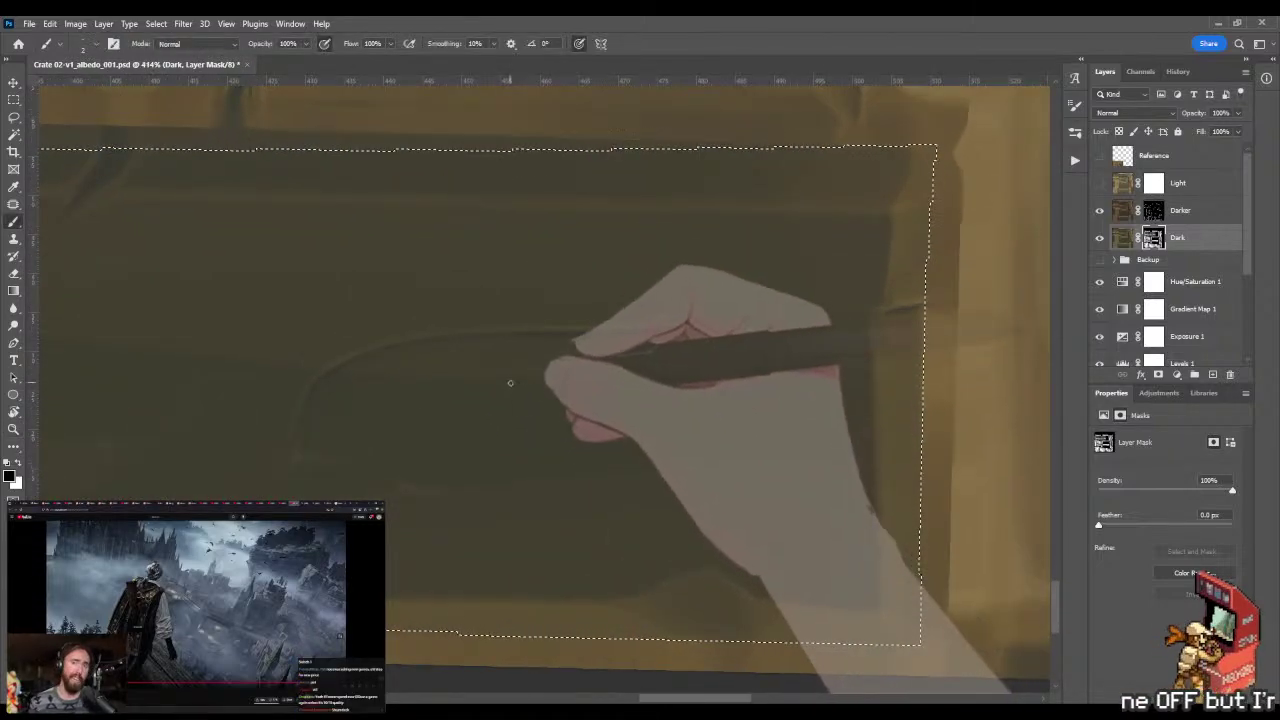
- Deselect the plank and paint soft black shading down its left border with a 19 px brush on the Dark mask
key("l")
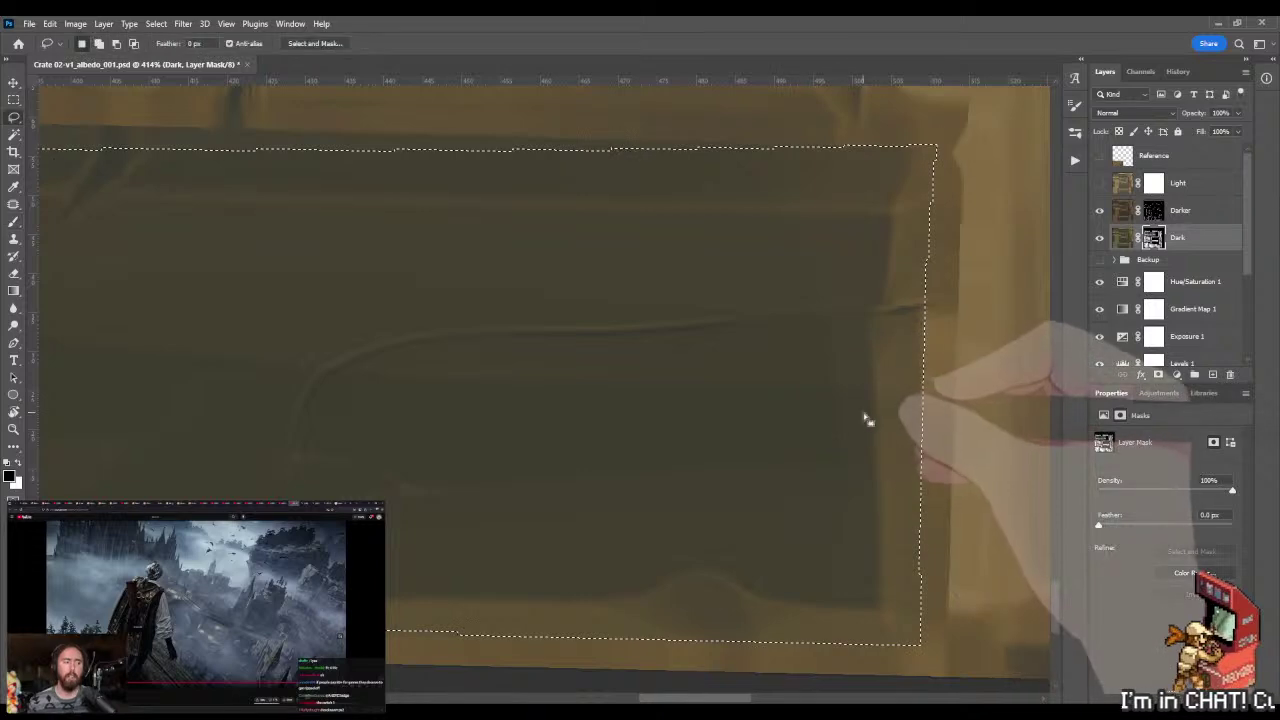
key("z")
mouse_move(859, 413)
left_mouse_down()
mouse_move(629, 300)
mouse_move(446, 269)
left_mouse_up()
key("b")
left_click_drag(275, 270, 697, 359)
key("z")
left_click_drag(405, 280, 505, 286)
key("b")
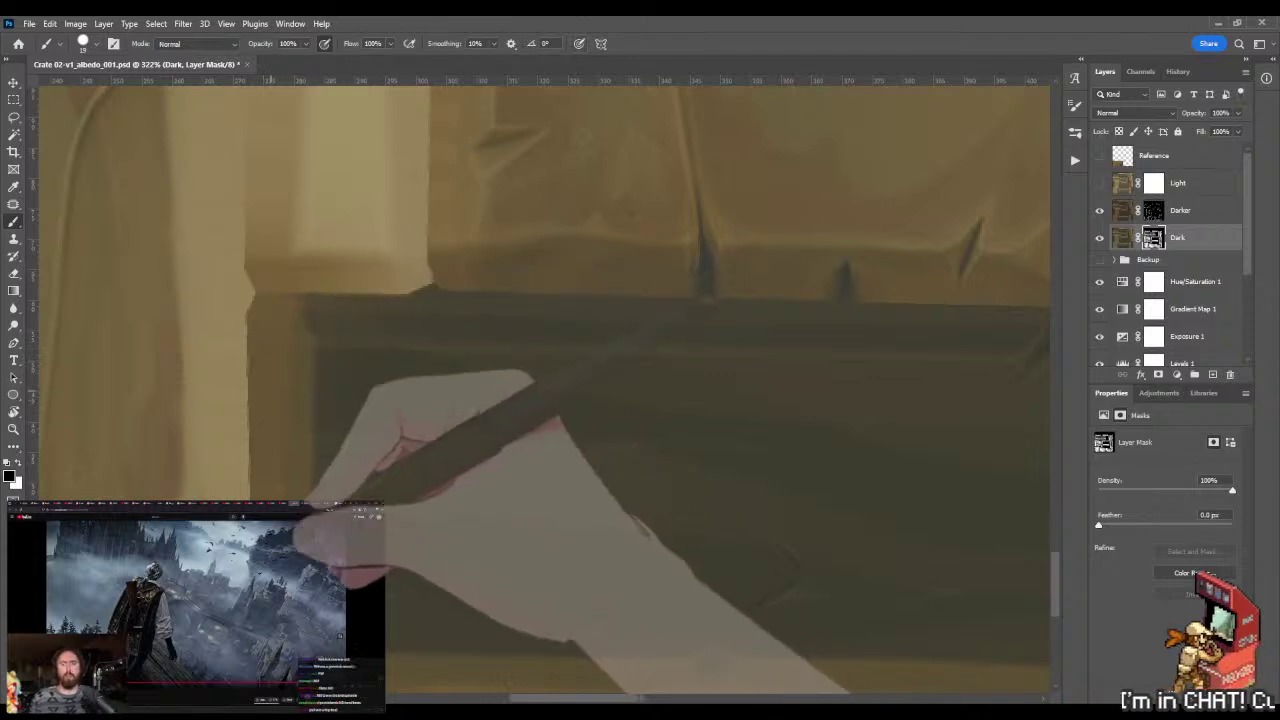
left_click_drag(355, 454, 317, 317)
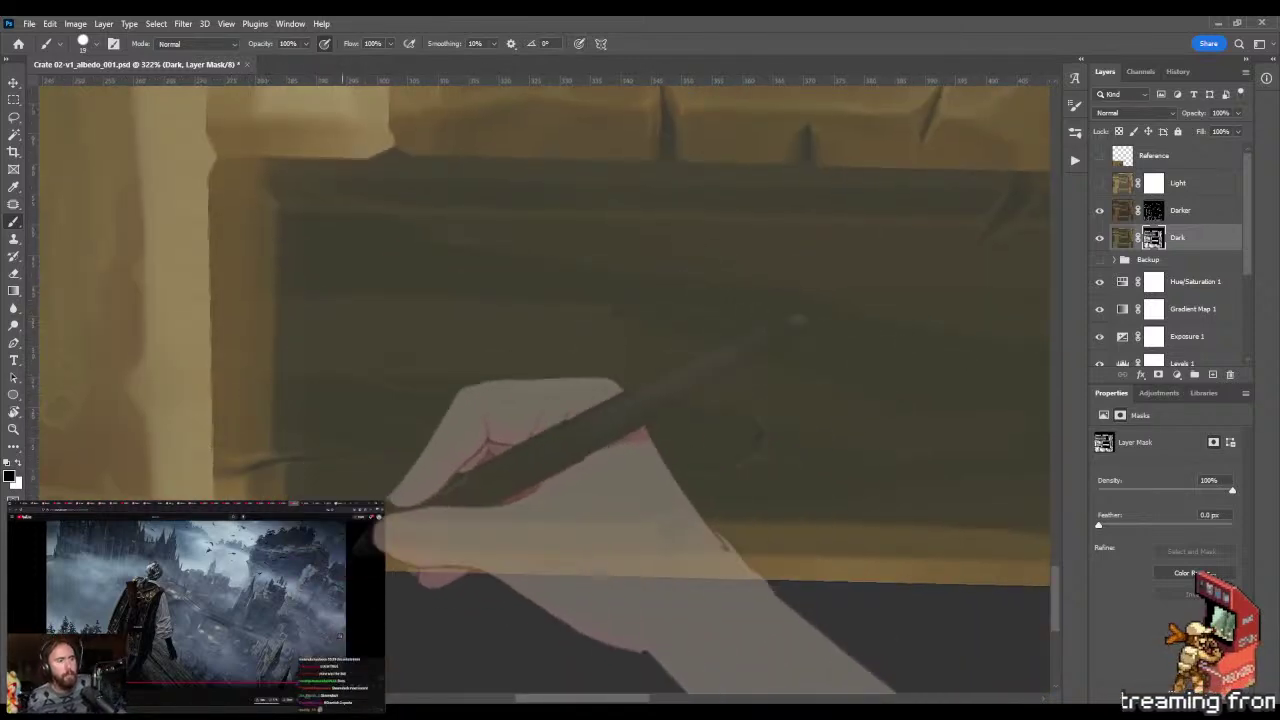
- Continue the soft black shading along the plank's bottom border toward its lower-right corner
left_click_drag(589, 573, 380, 512)
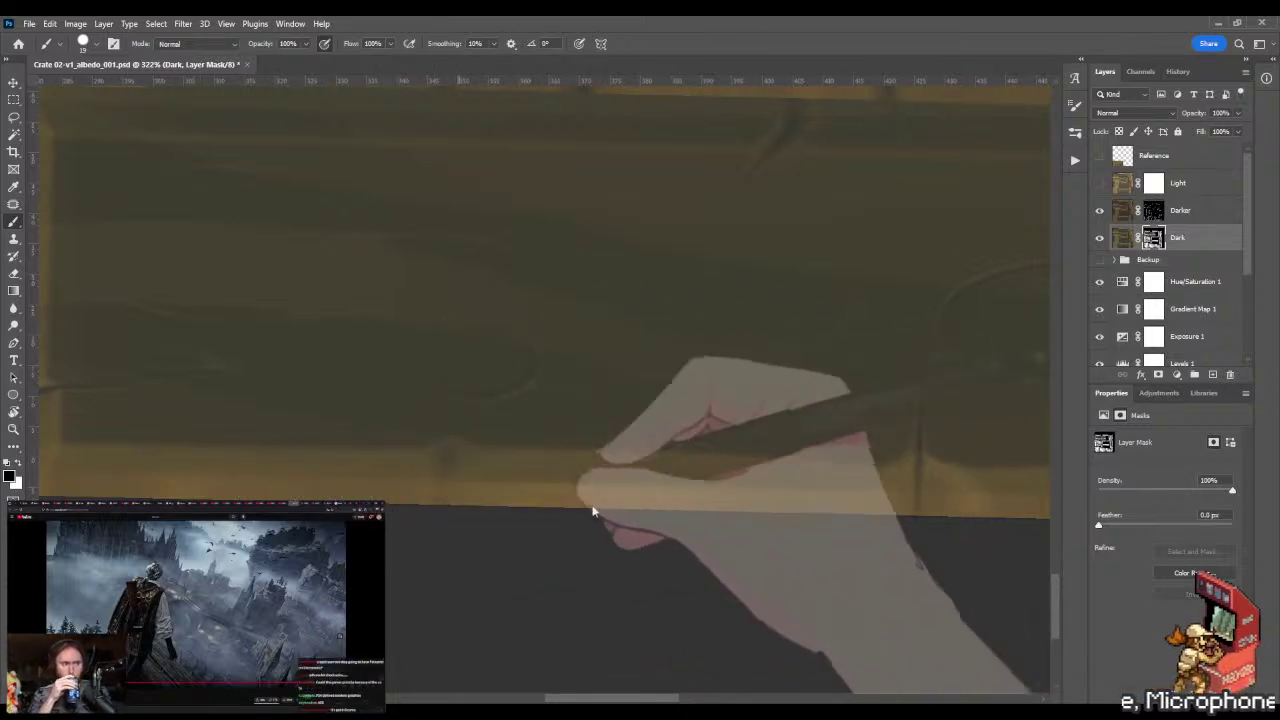
left_click_drag(714, 491, 543, 451)
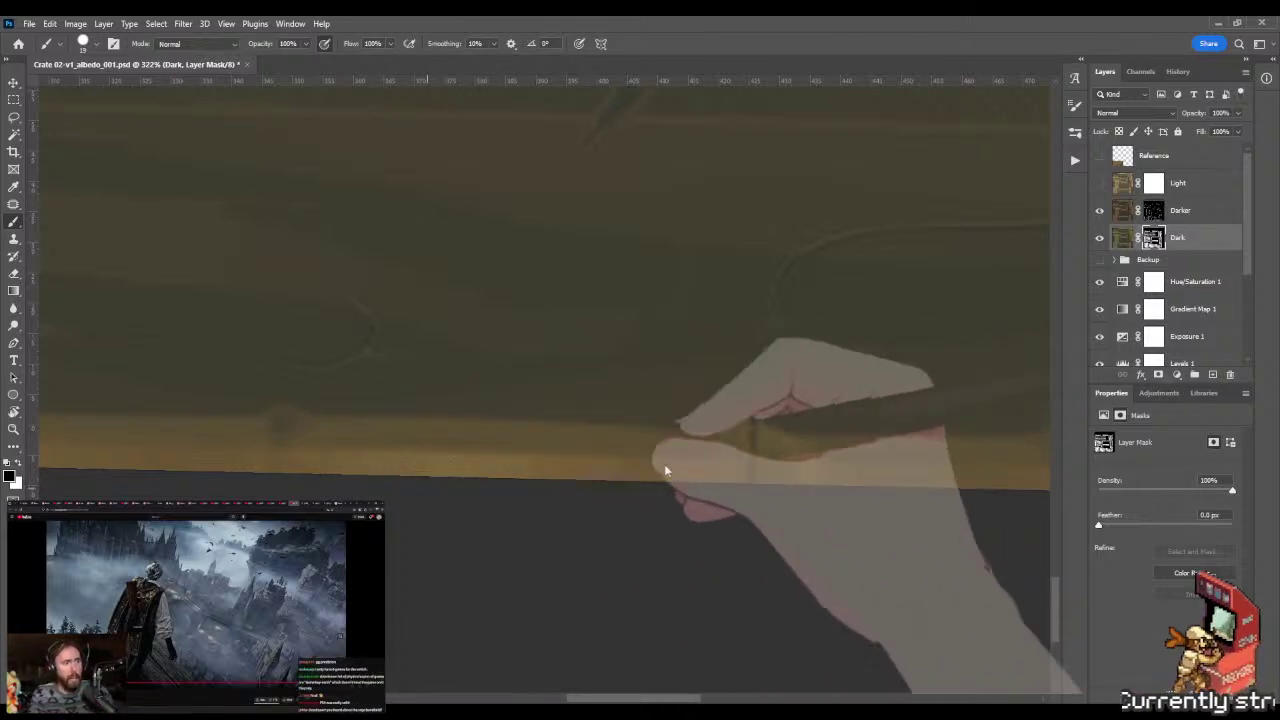
left_click_drag(720, 493, 389, 451)
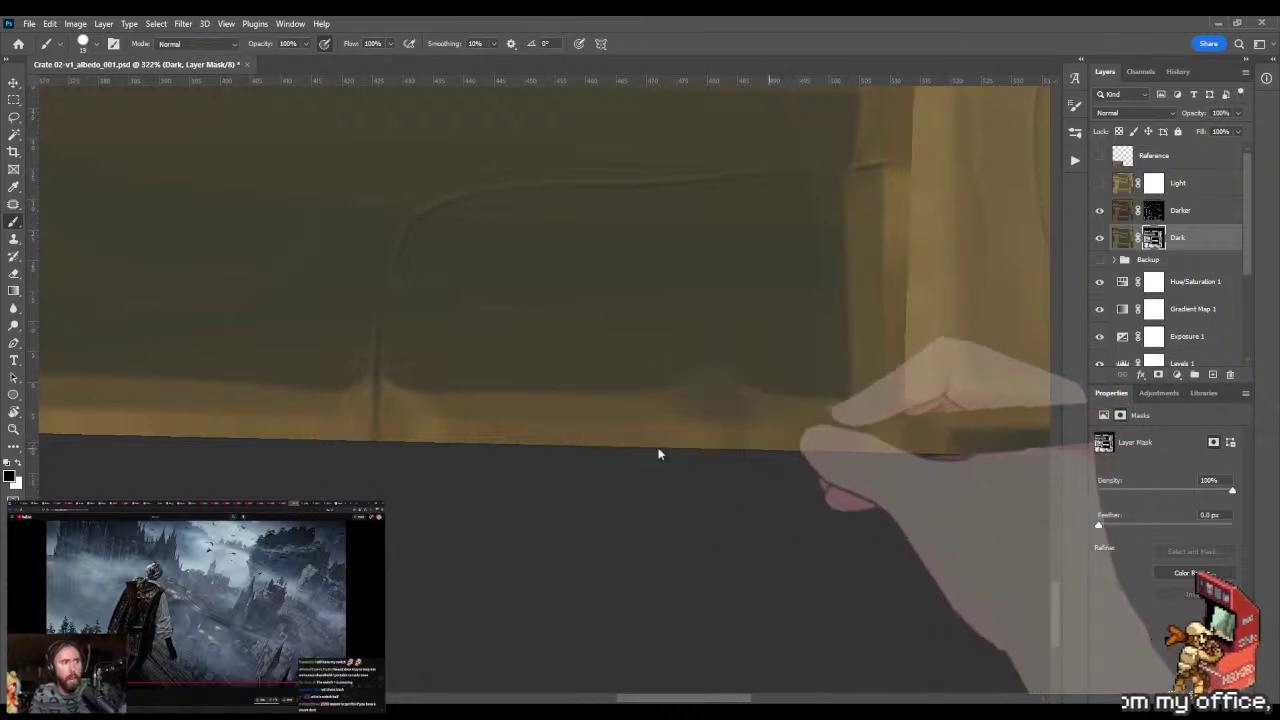
left_click_drag(657, 451, 580, 526)
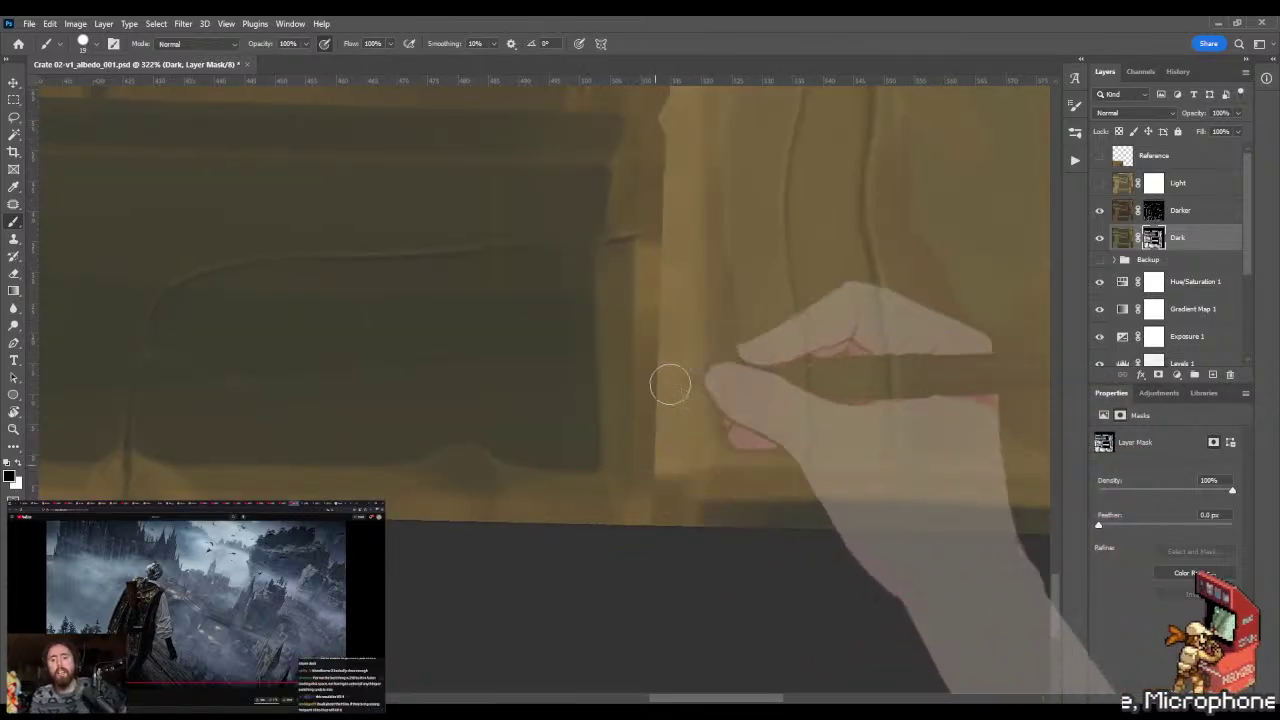
- Shade the plank's right border and the seam along its top edge with soft black strokes on the Dark mask
scroll(668, 465, "up", 3)
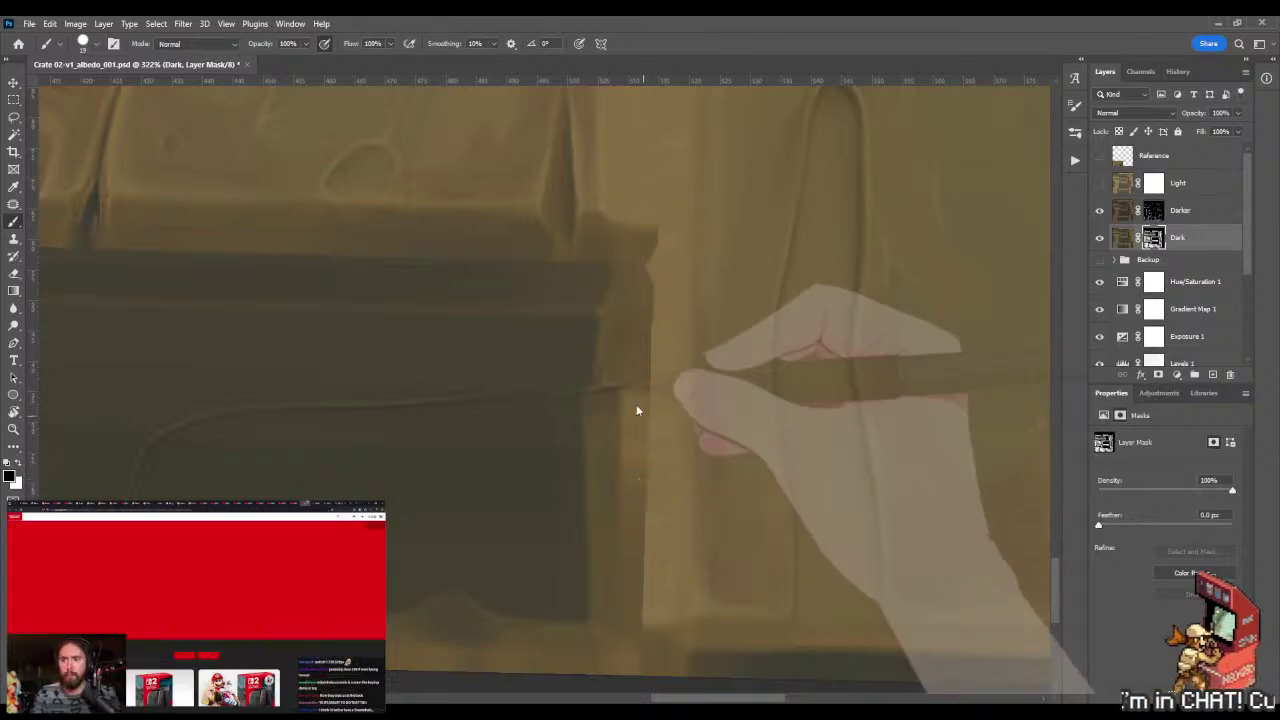
left_click_drag(656, 313, 955, 320)
left_click_drag(285, 332, 459, 369)
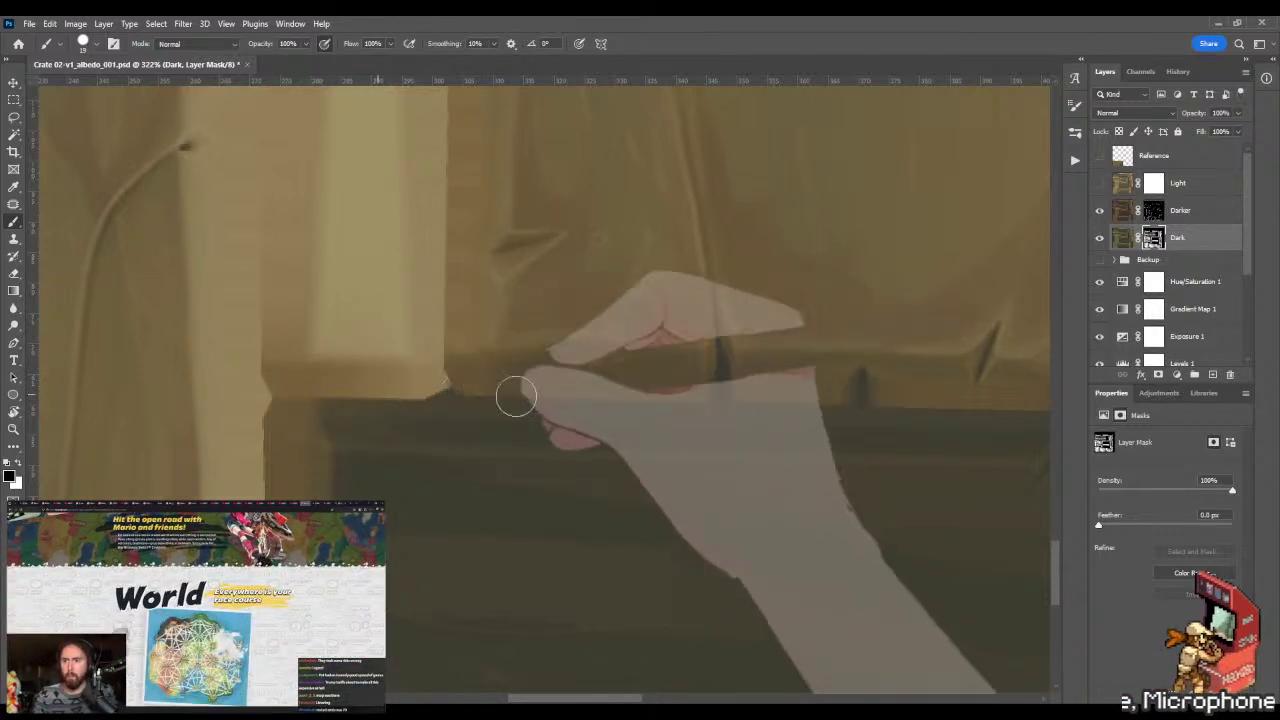
left_click_drag(663, 394, 317, 349)
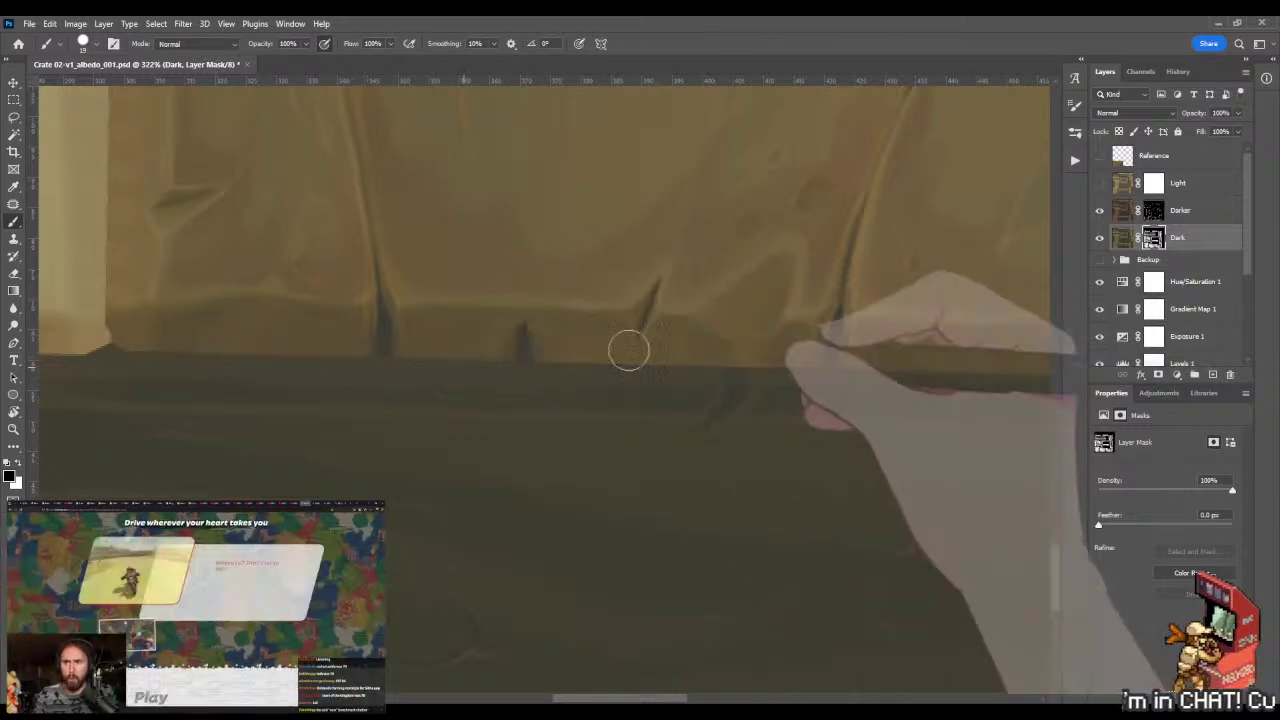
left_click_drag(738, 366, 400, 354)
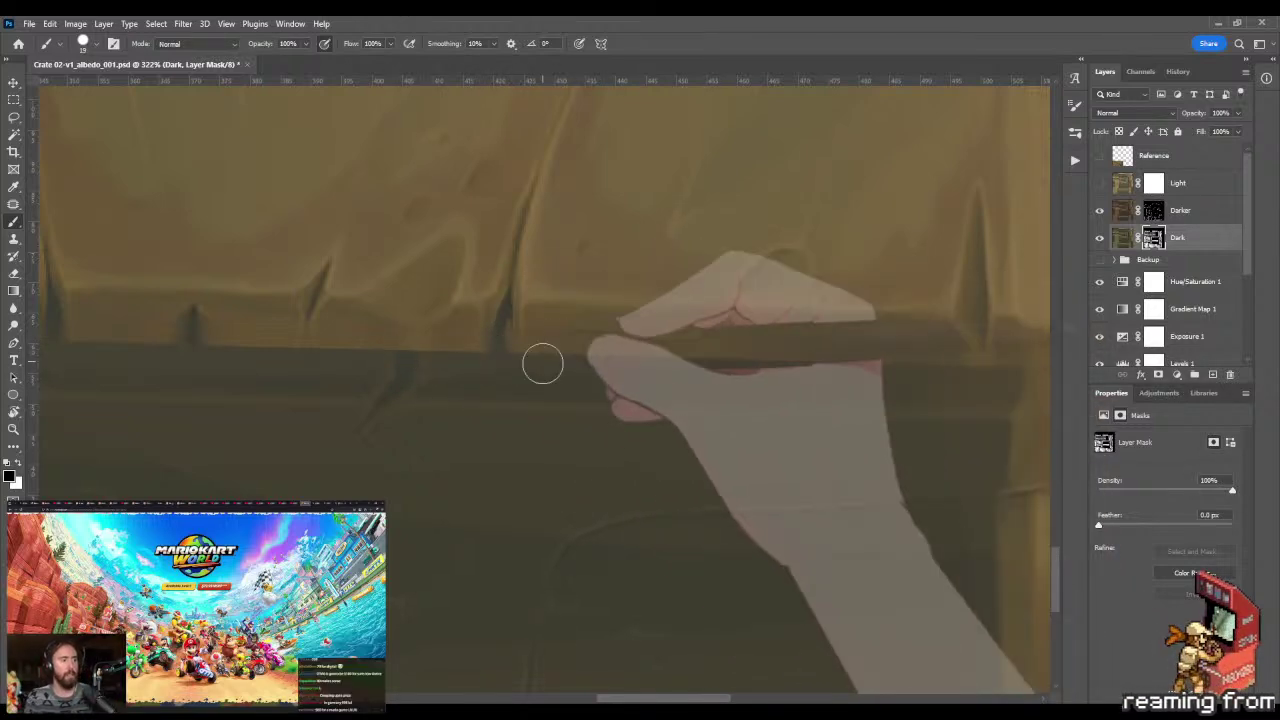
- Enlarge the soft brush to 26 px and blend broader black shading along the plank's top, right and bottom borders
key("z")
mouse_move(549, 337)
left_mouse_down()
mouse_move(366, 343)
mouse_move(429, 337)
mouse_move(423, 328)
left_mouse_up()
key("b")
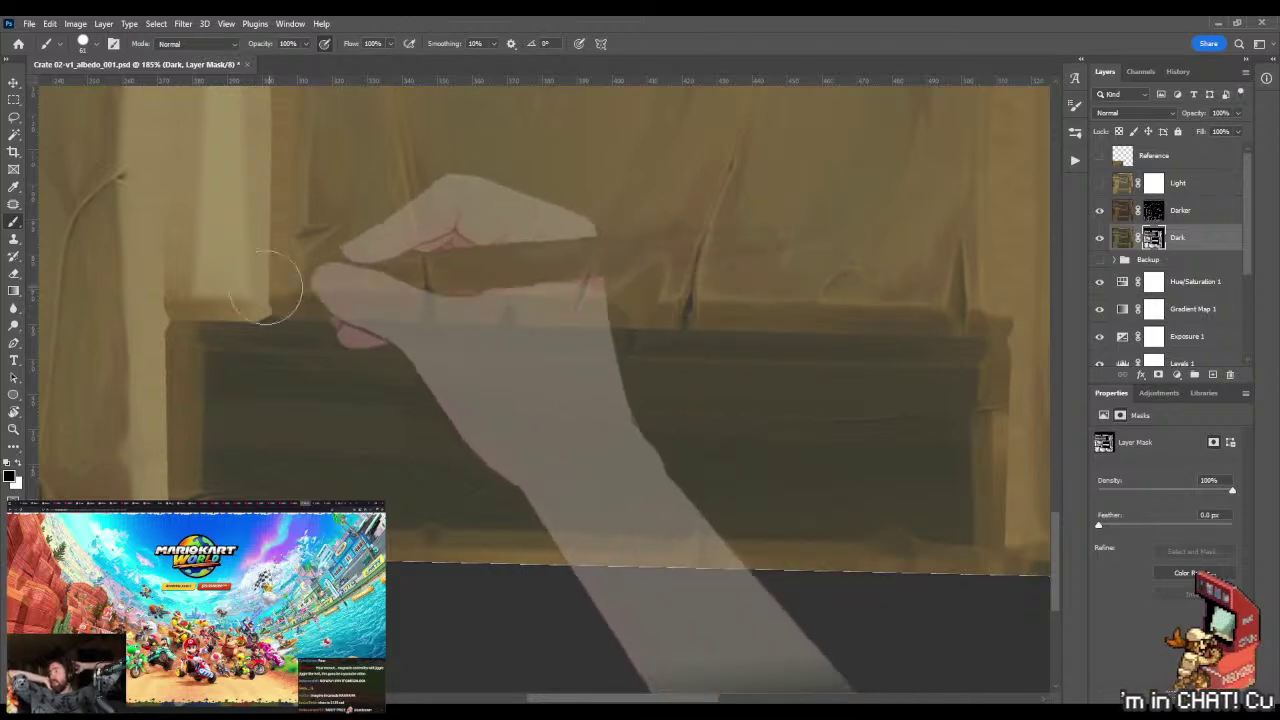
left_click_drag(343, 304, 368, 310)
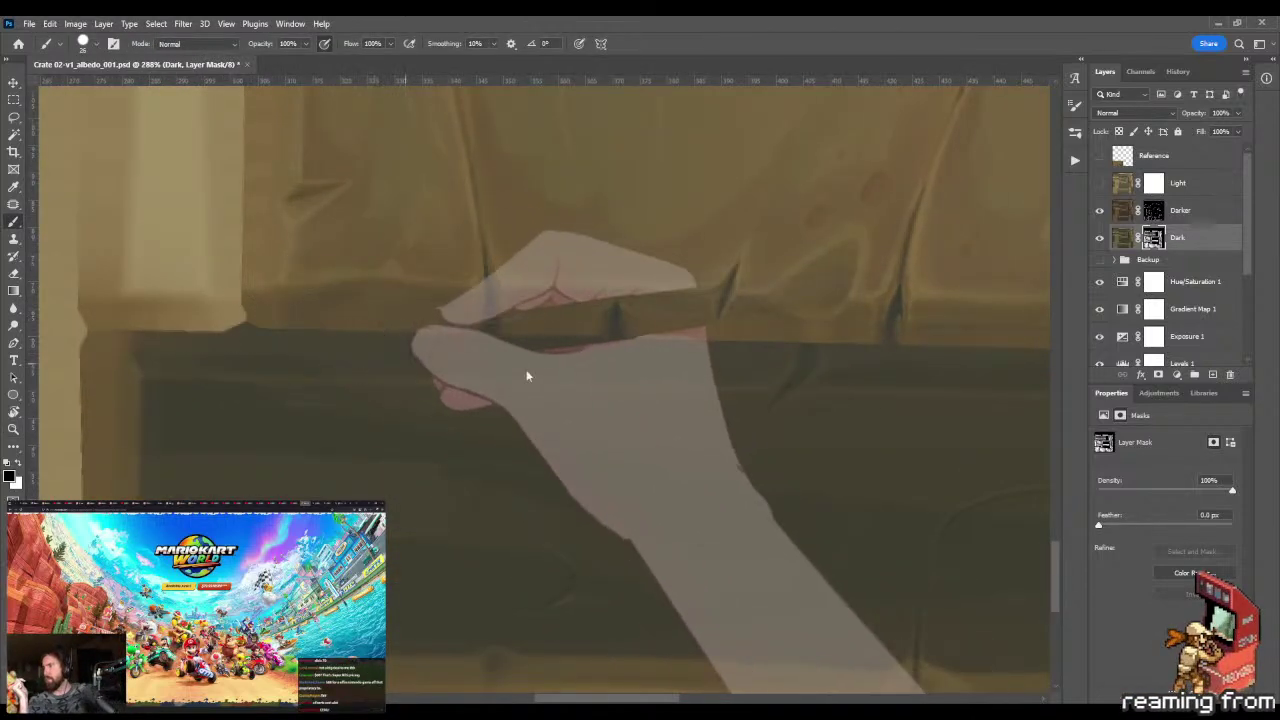
left_click_drag(737, 366, 517, 326)
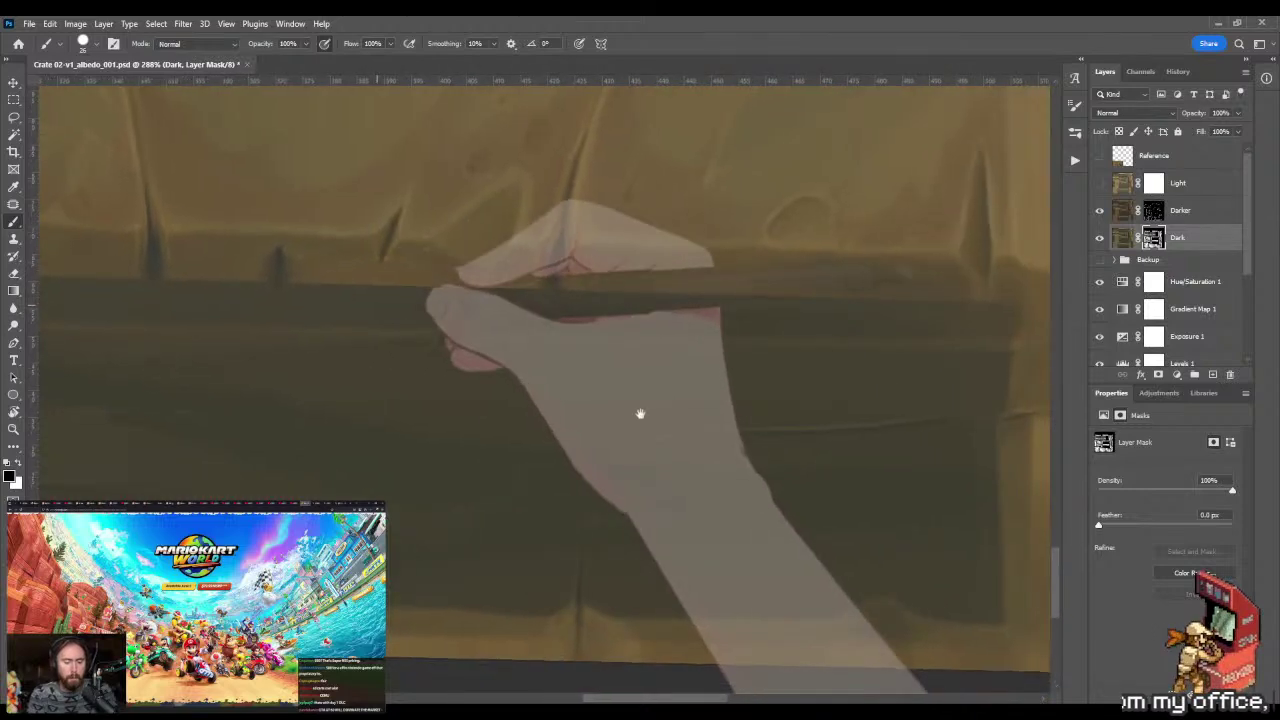
left_click_drag(640, 414, 537, 354)
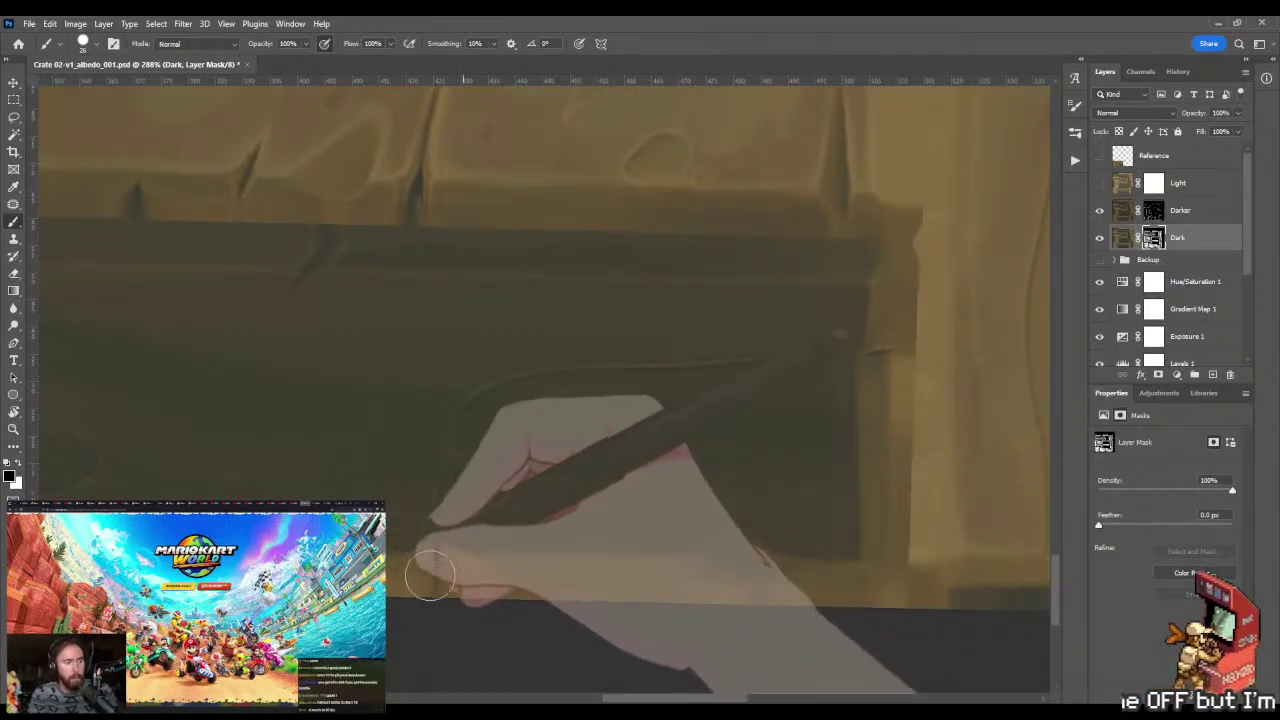
- Reduce the brush to 2 px with pressure-controlled size and paint thin black grain streaks below the plank's top edge
key("z")
left_click_drag(445, 455, 368, 447)
key("b")
scroll(386, 417, "up", 6)
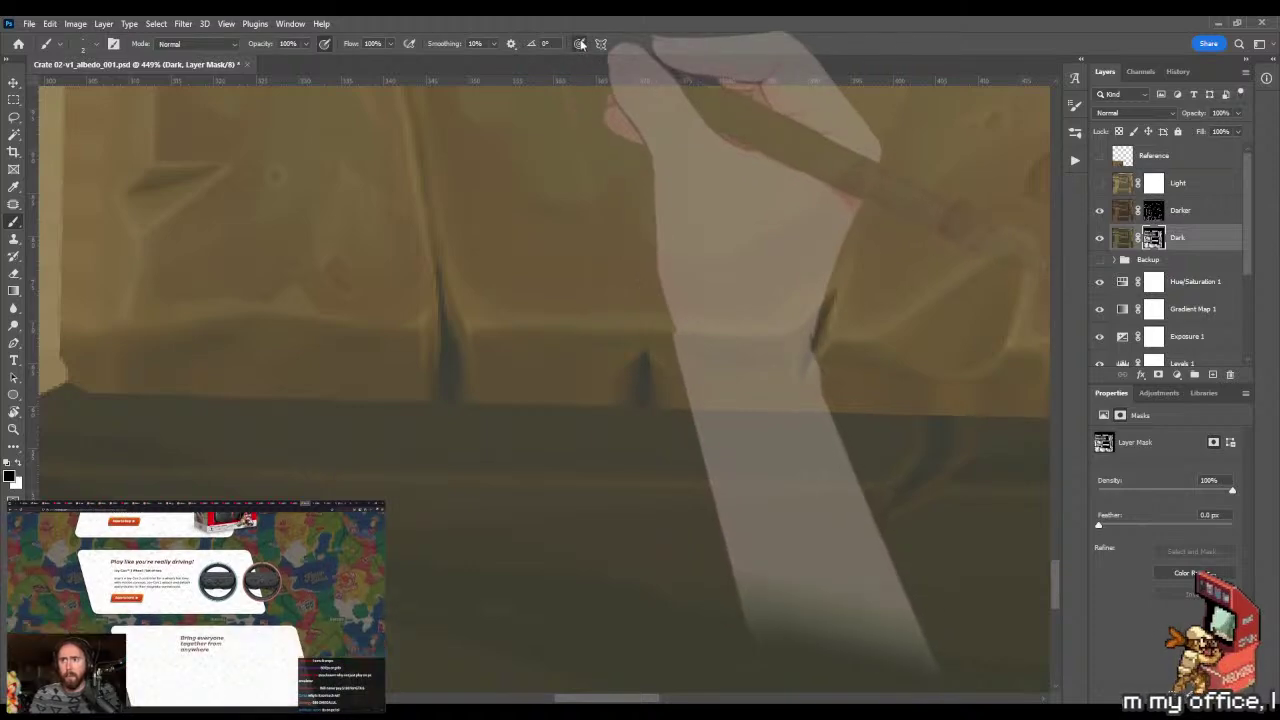
left_click_drag(400, 372, 557, 294)
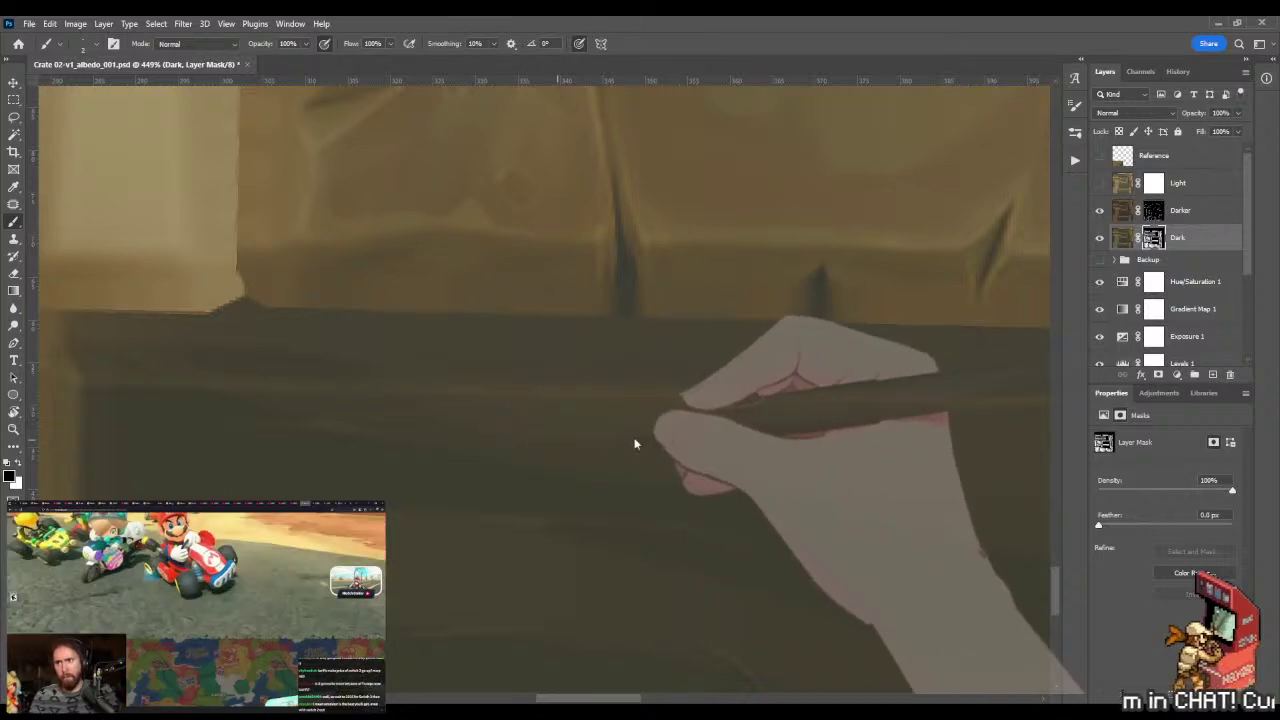
scroll(749, 449, "up", 5)
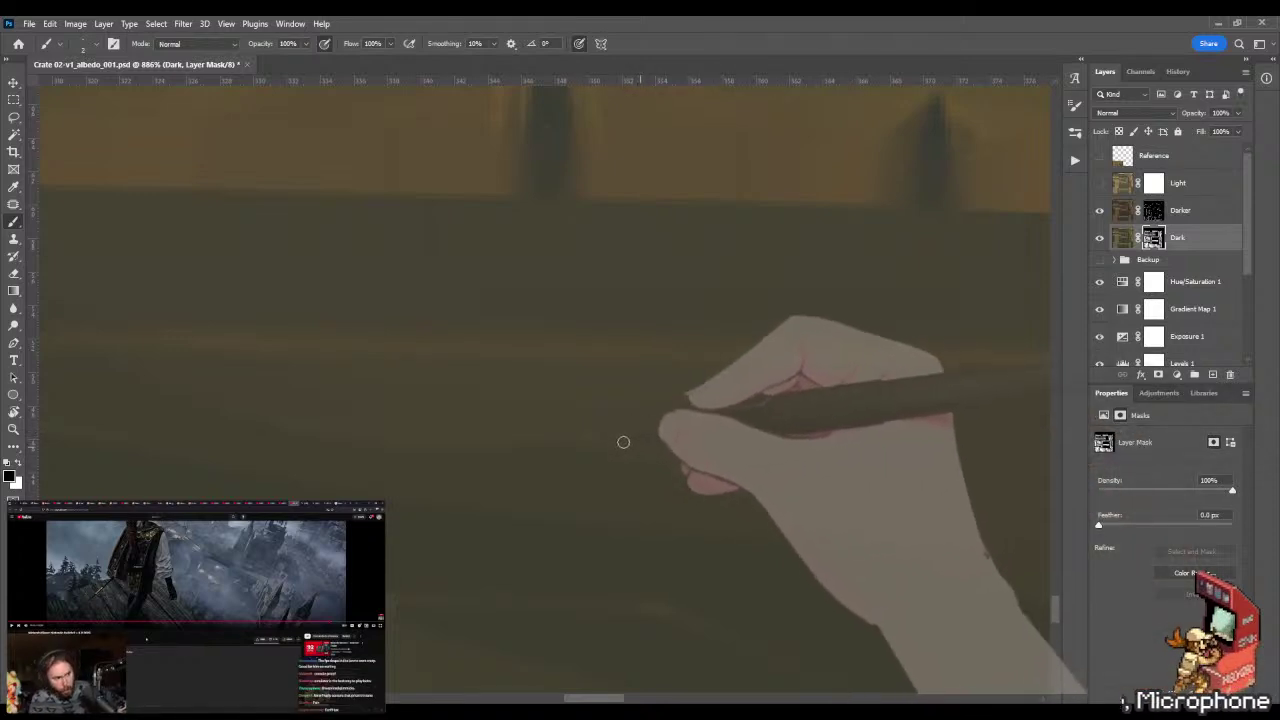
left_click_drag(687, 432, 571, 334)
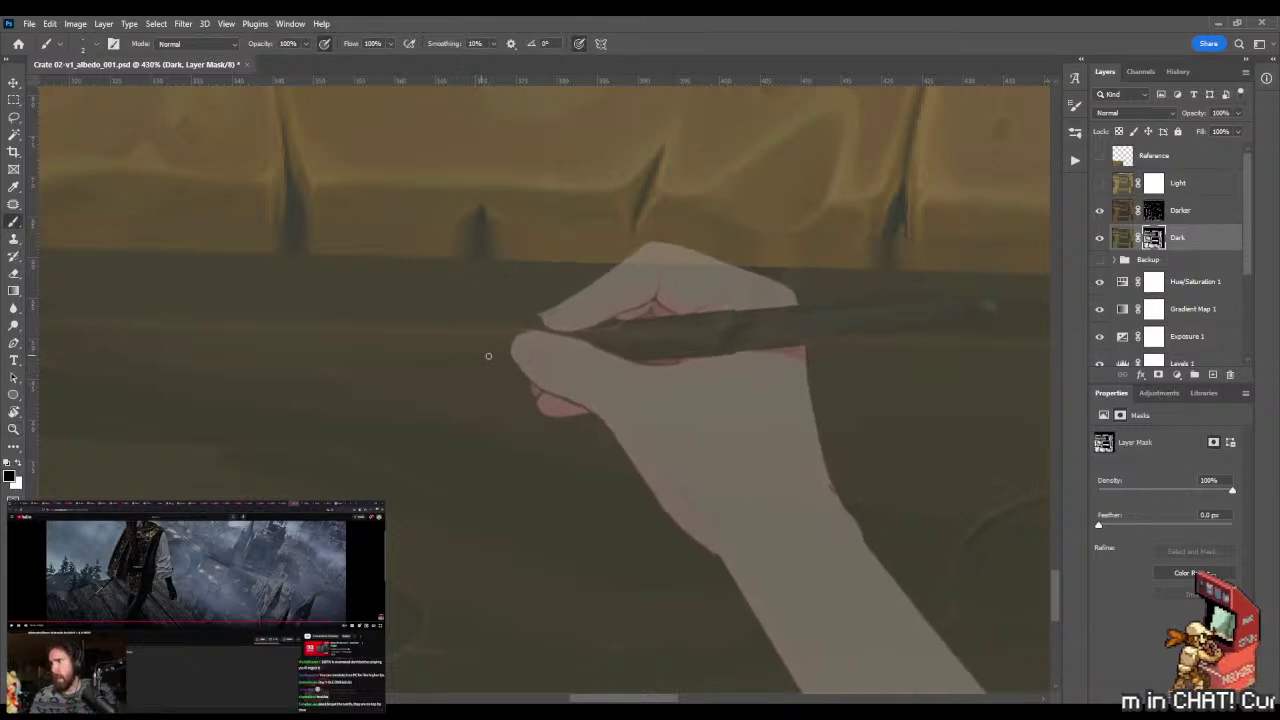
left_click_drag(491, 351, 666, 363)
key("b")
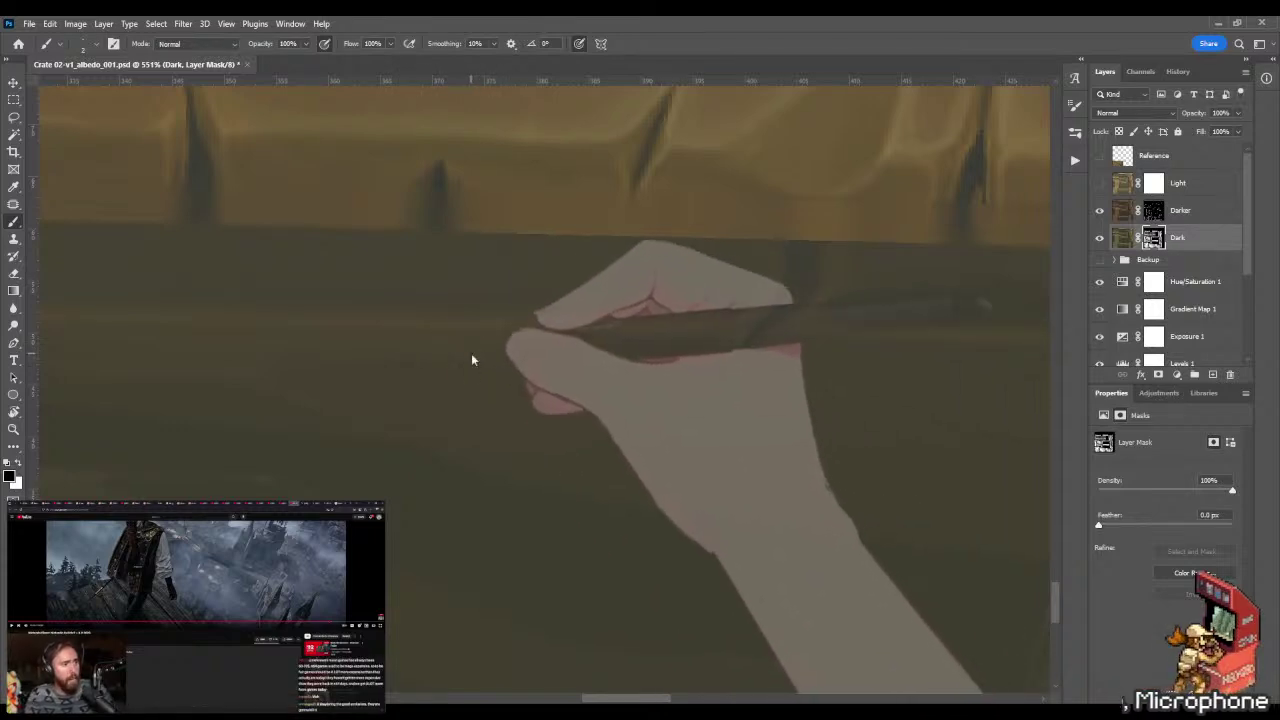
- Paint thin black grain streaks on the Dark mask along the plank's bottom edge, to the right of the curved crack
key("z")
left_click_drag(691, 400, 580, 397)
key("space")
left_click_drag(730, 405, 554, 371)
left_click_drag(714, 380, 556, 383)
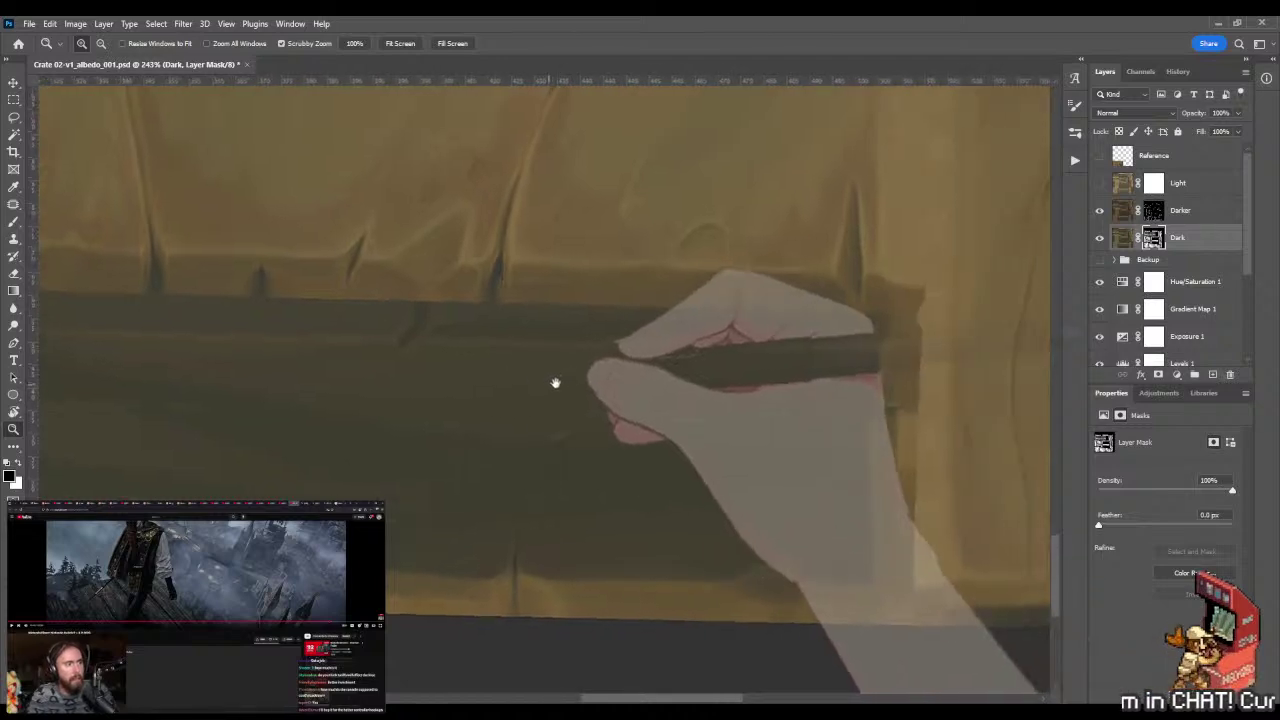
left_click_drag(718, 415, 785, 417)
key("b")
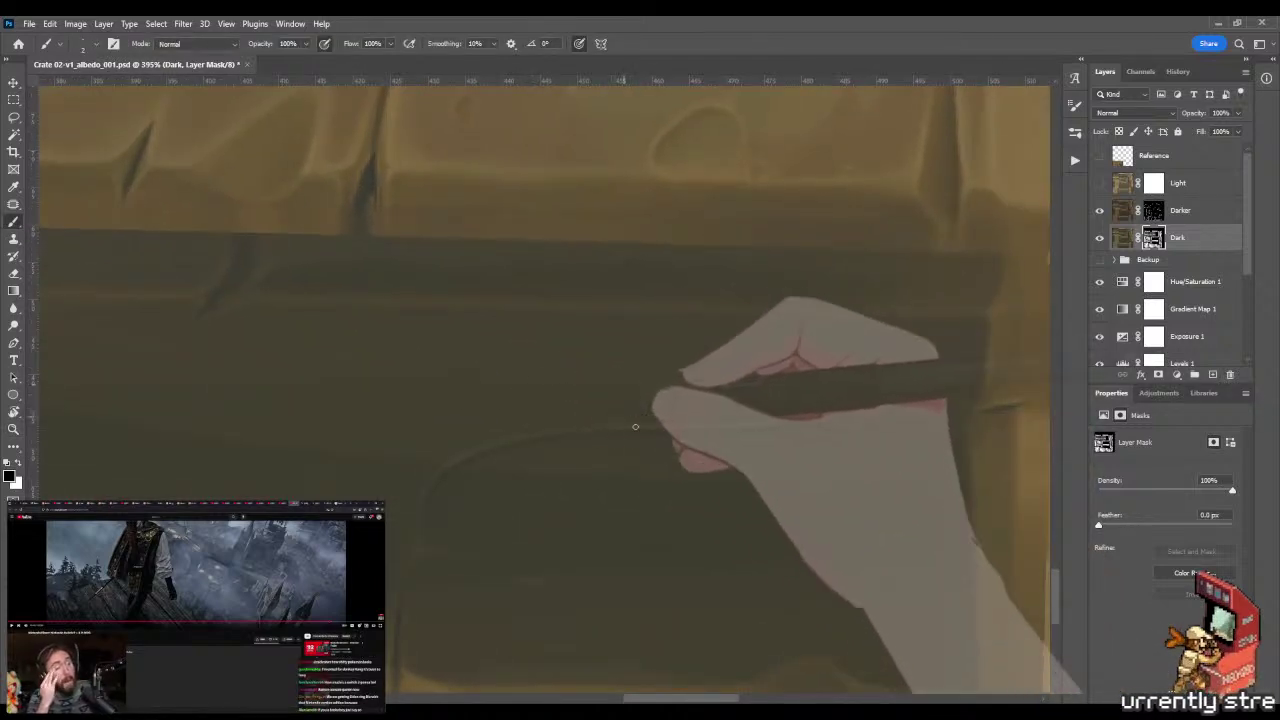
key("space")
left_click_drag(635, 427, 543, 261)
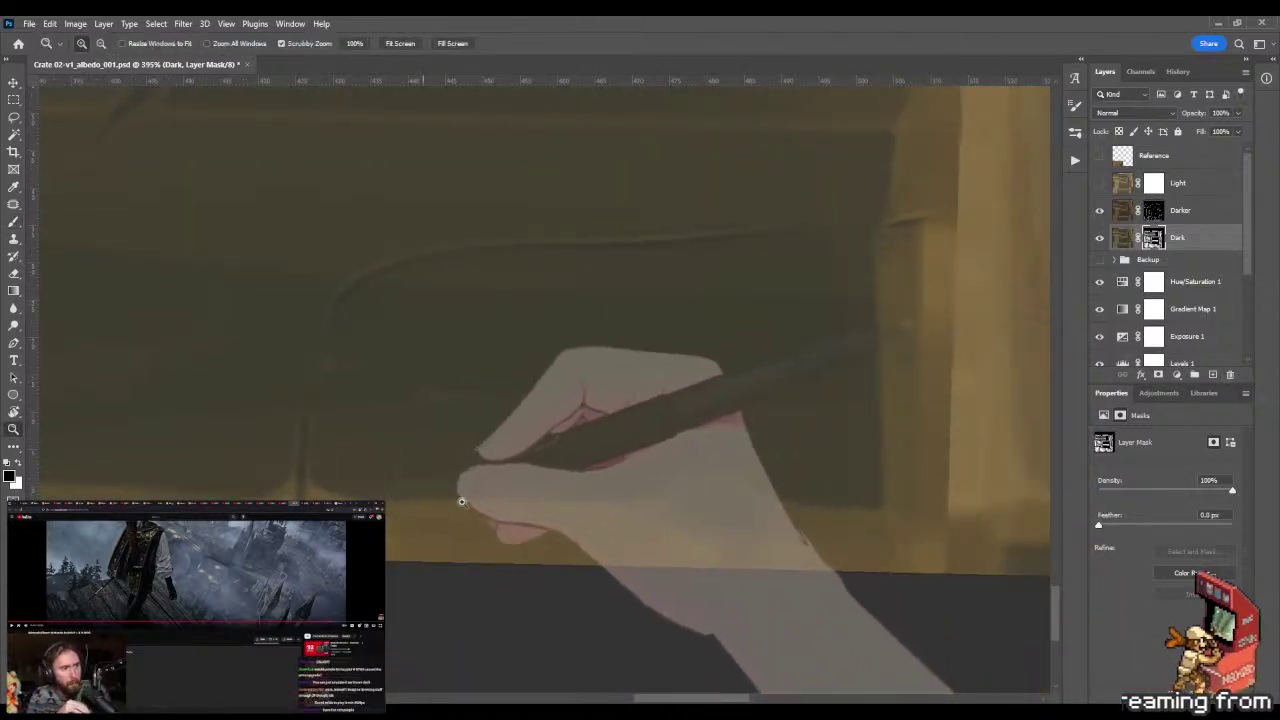
scroll(465, 483, "up", 2)
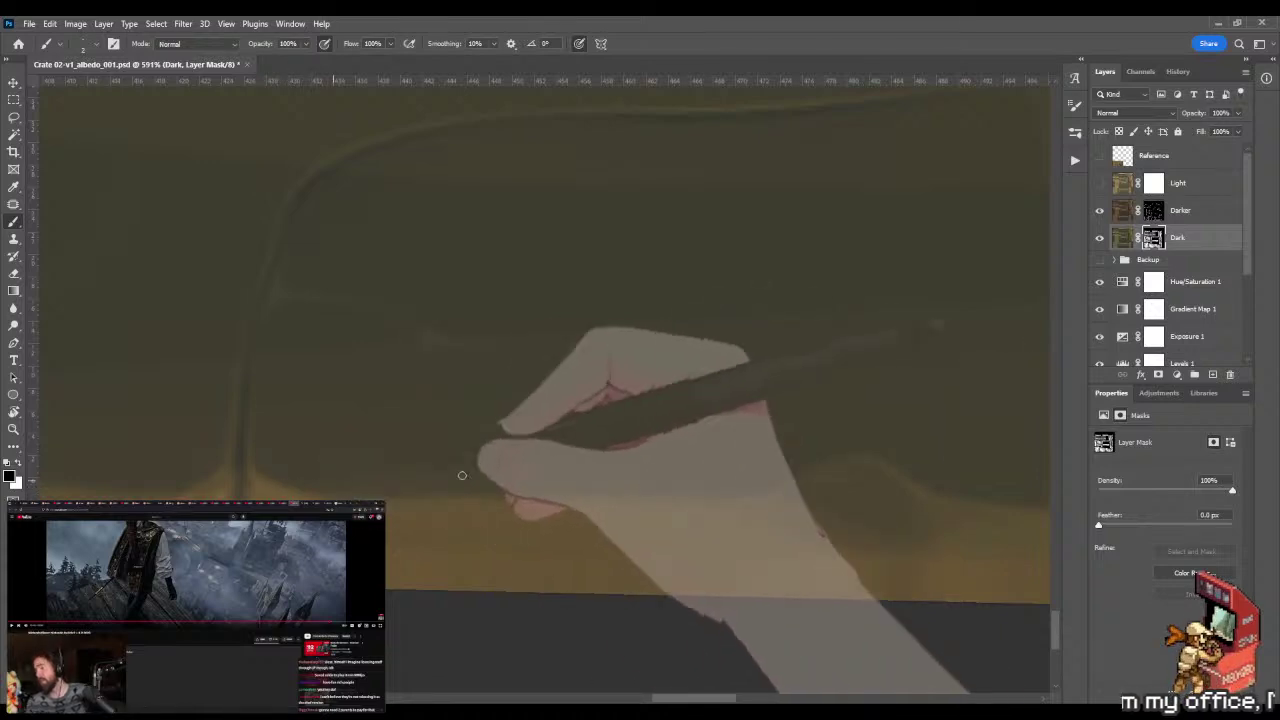
key("z")
left_click_drag(563, 474, 724, 480)
key("b")
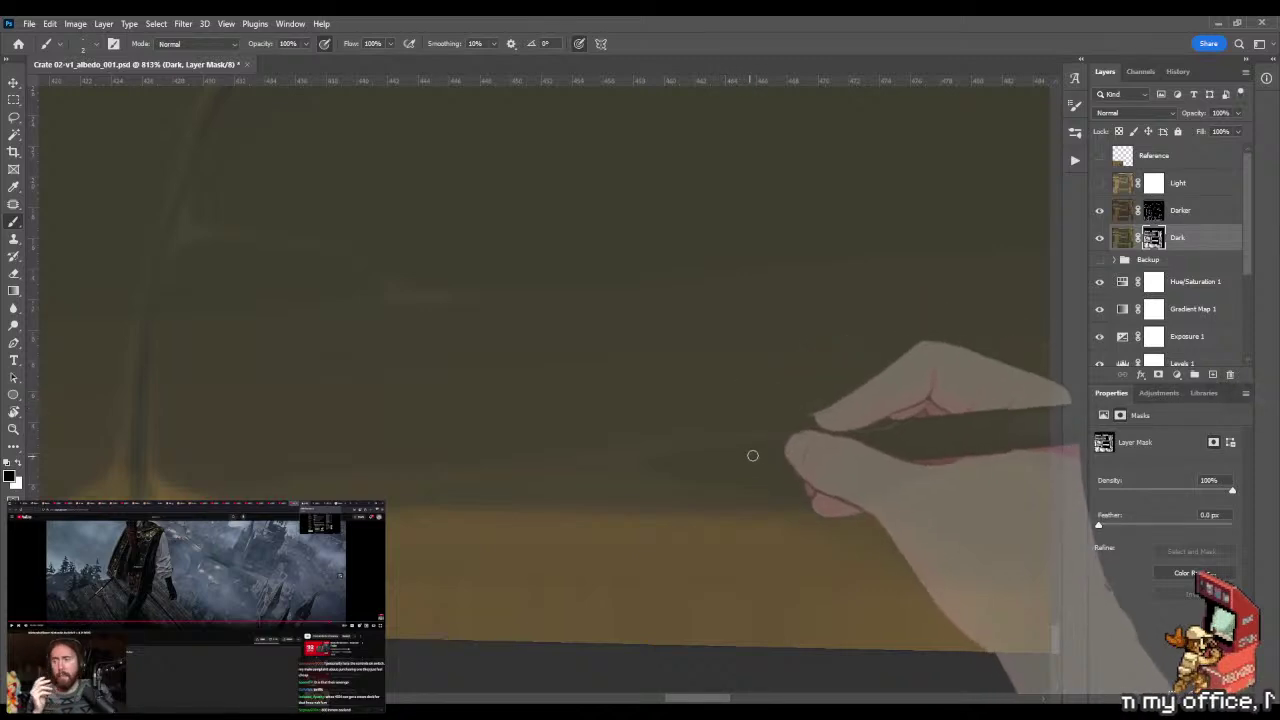
left_click_drag(697, 452, 468, 440)
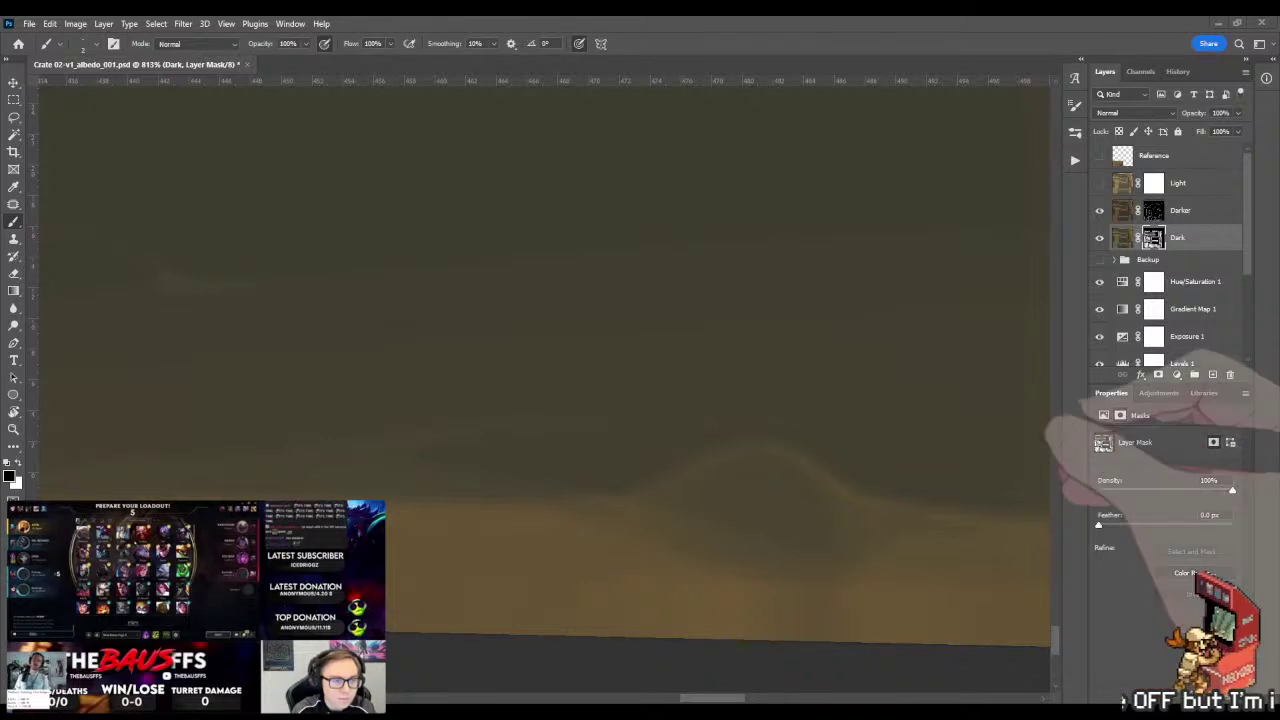
- Paint short, thin grain streaks beside the curved crack in the lower half of the plank on the Dark mask
key("z")
left_click_drag(623, 349, 546, 351)
left_click_drag(599, 385, 679, 445)
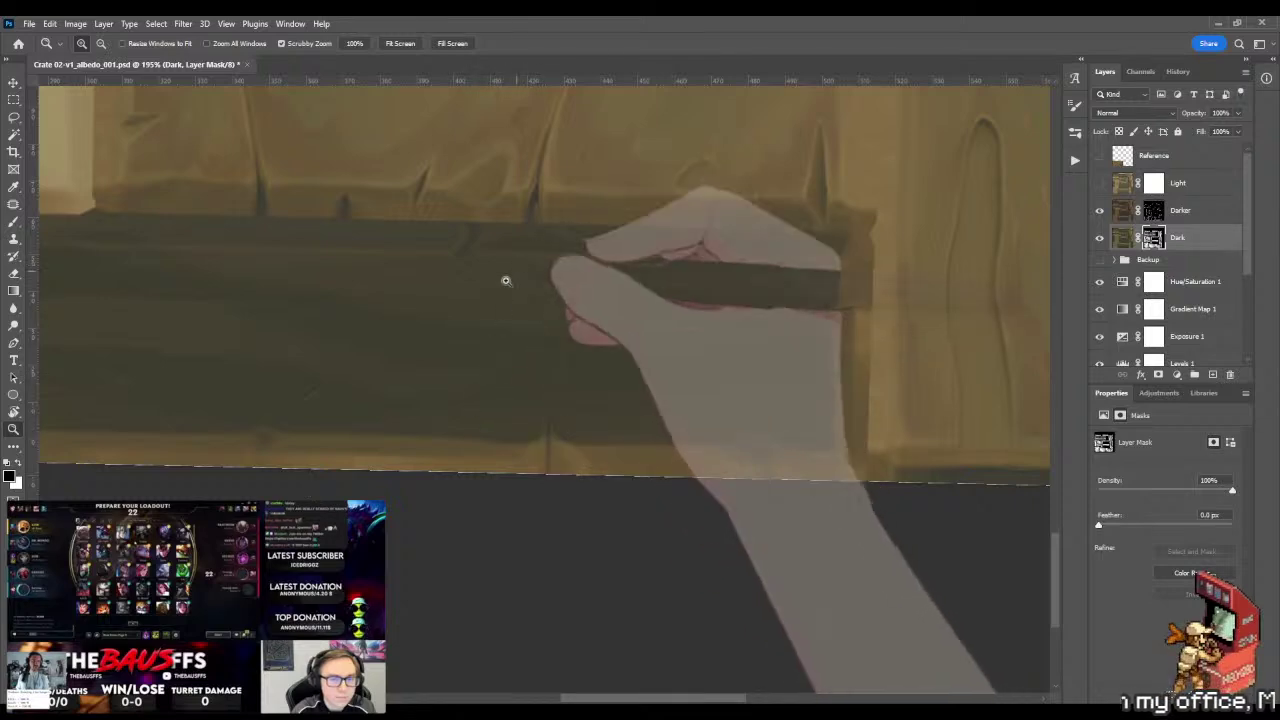
left_click_drag(517, 340, 547, 424)
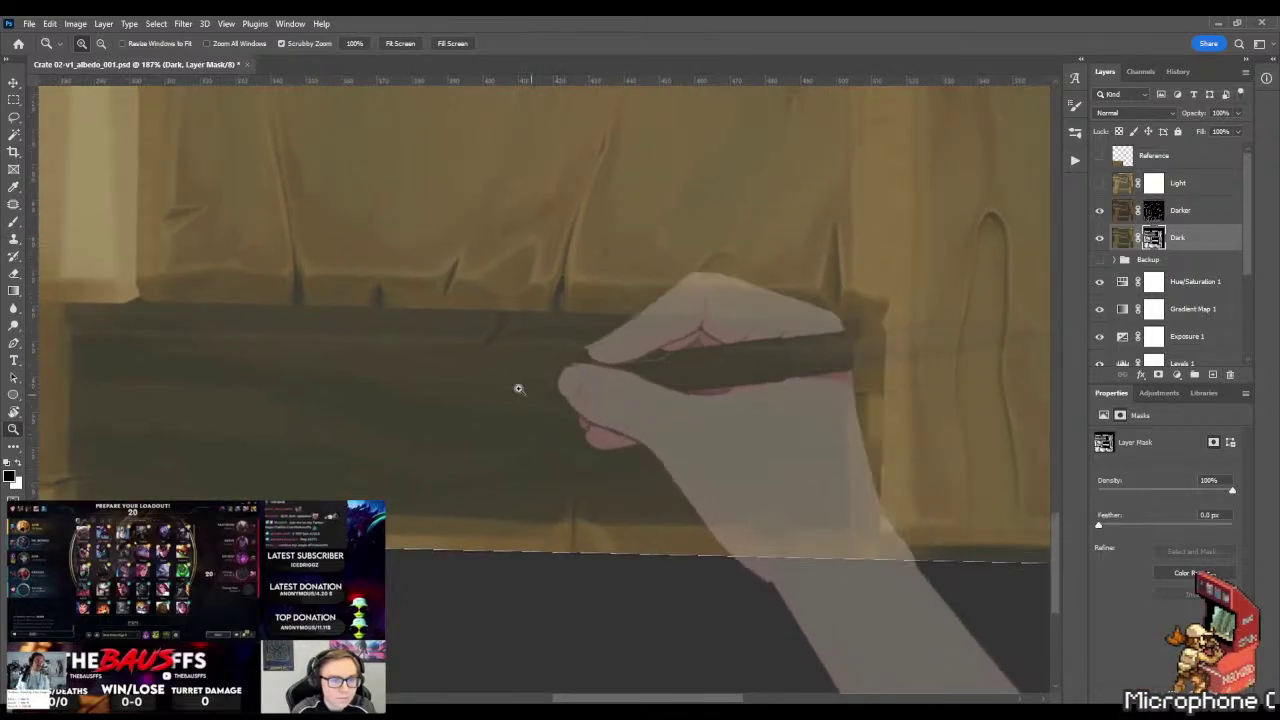
mouse_move(497, 383)
left_mouse_down()
mouse_move(451, 403)
mouse_move(506, 403)
mouse_move(563, 511)
left_mouse_up()
key("b")
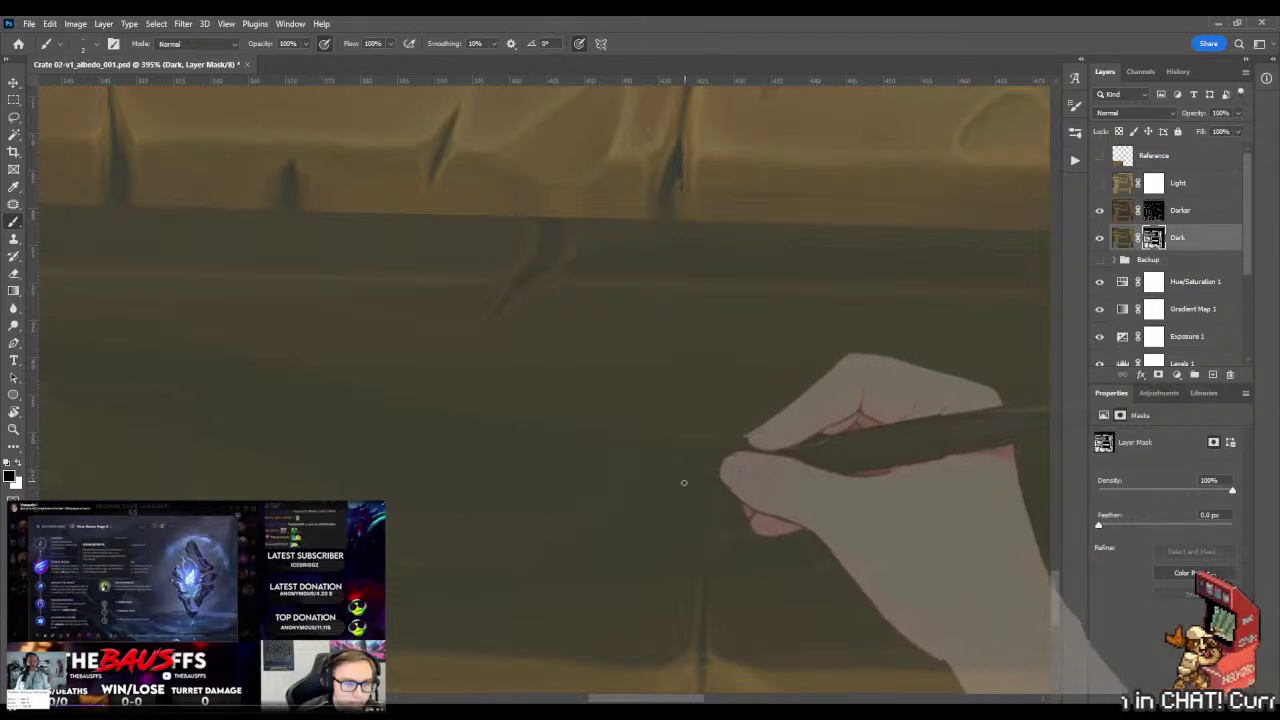
mouse_move(571, 466)
left_mouse_down()
mouse_move(540, 426)
mouse_move(690, 430)
left_mouse_up()
key("z")
key("b")
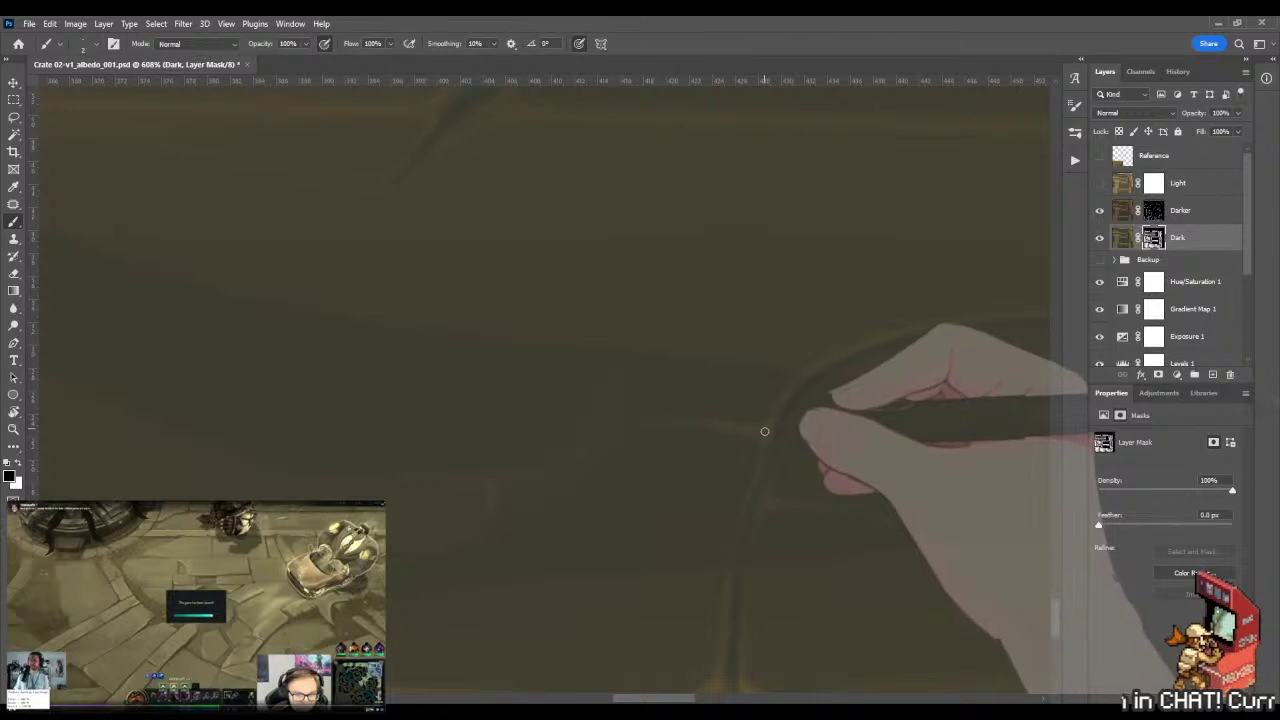
- Save the texture and switch to the 3D view to inspect the painted plank on the crate
key("z")
left_click_drag(760, 440, 609, 471)
key("ctrl+s")
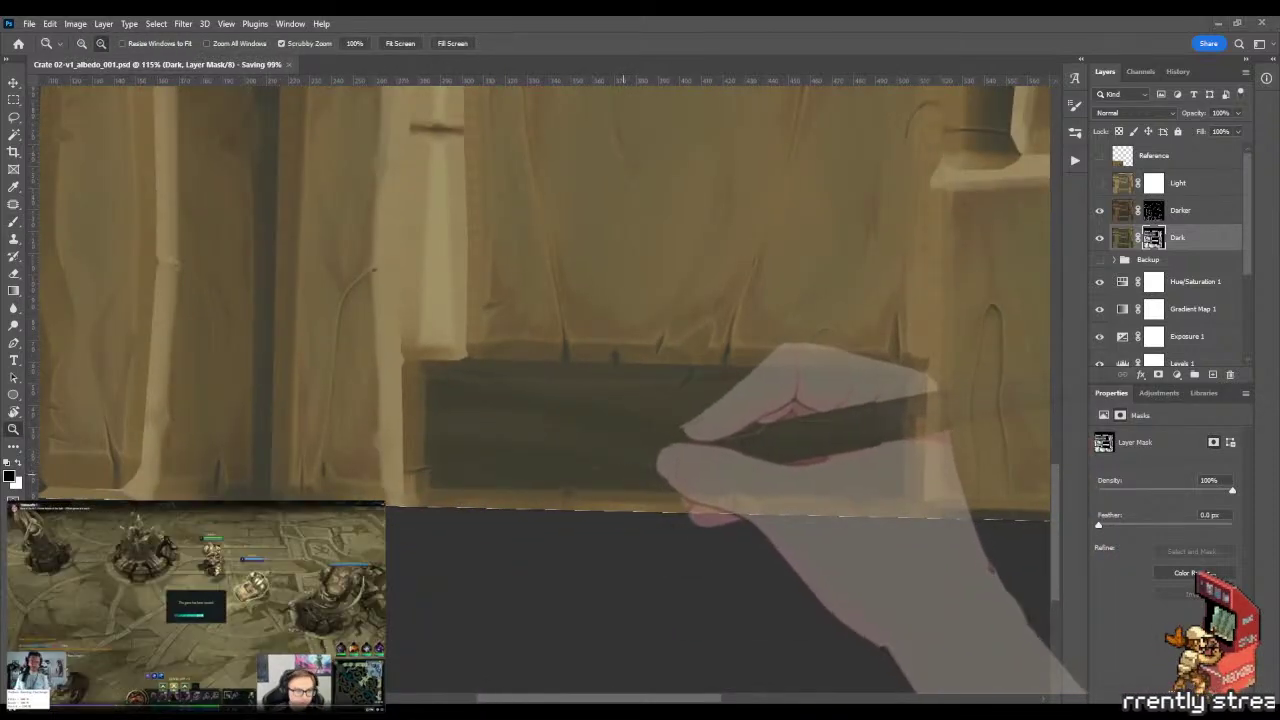
key("alt+Tab")
left_click_drag(649, 420, 623, 320)
scroll(816, 330, "up", 3)
left_click_drag(816, 330, 720, 300)
key("alt+Tab")
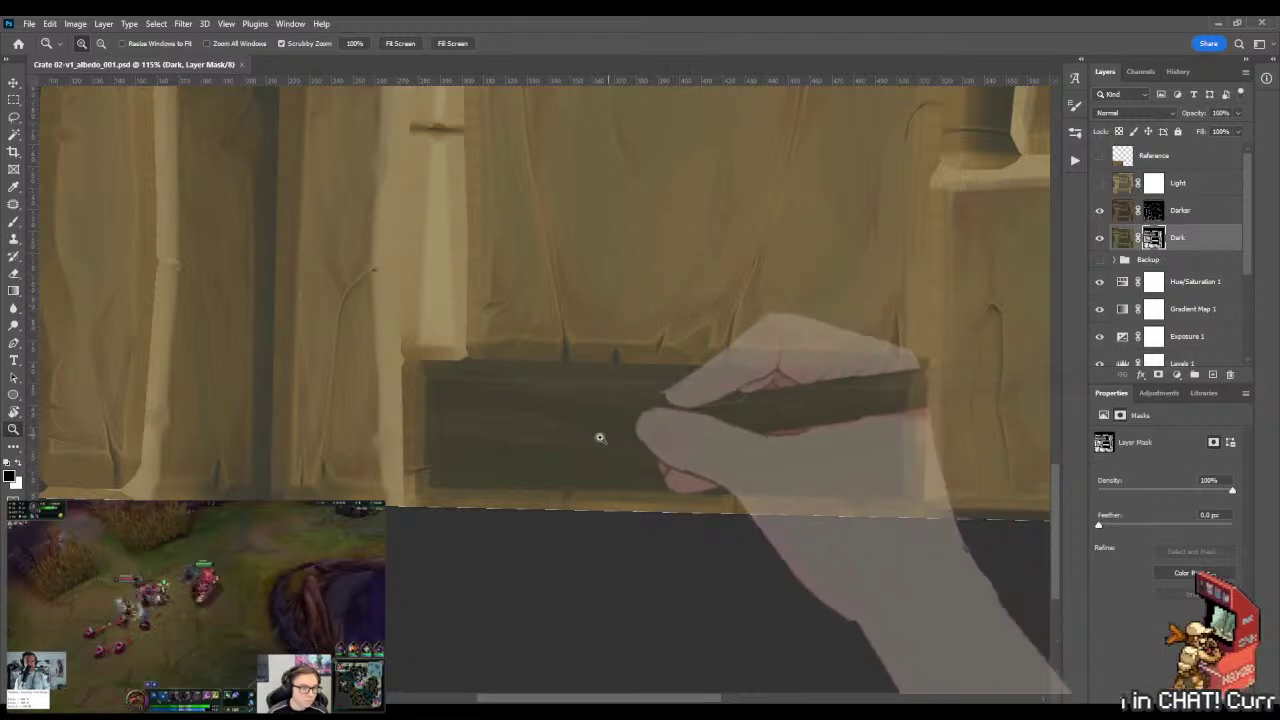
- Paint thin black grain streaks inside the area enclosed by the curved crack at the plank's right end
mouse_move(600, 437)
left_mouse_down()
mouse_move(694, 444)
mouse_move(486, 380)
mouse_move(483, 391)
mouse_move(629, 414)
mouse_move(712, 412)
left_mouse_up()
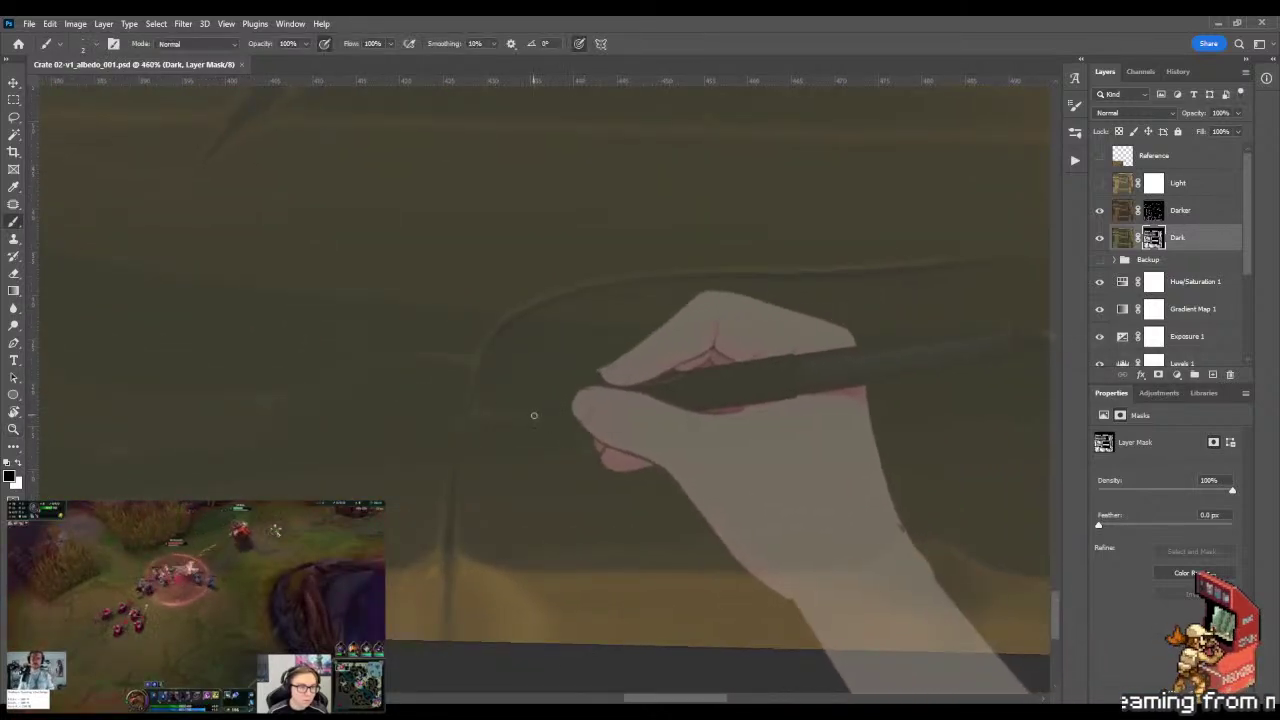
left_click_drag(534, 417, 595, 412)
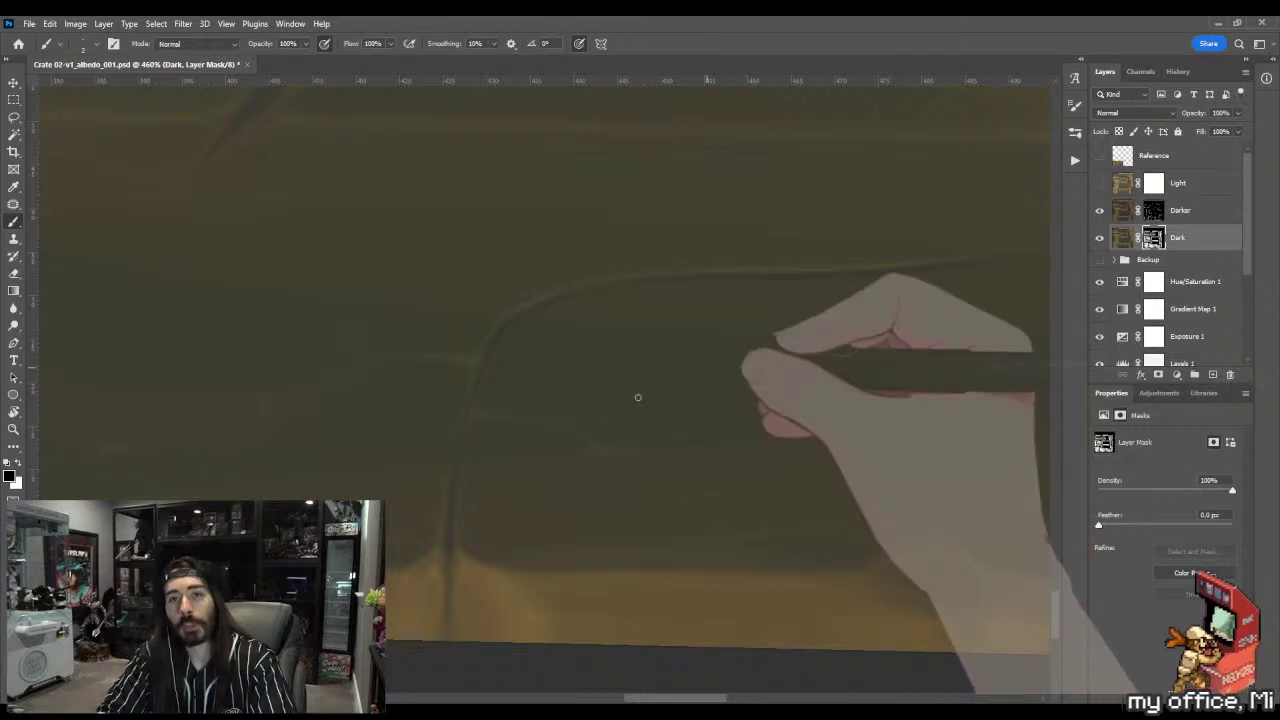
scroll(617, 460, "right", 6)
scroll(617, 460, "down", 2)
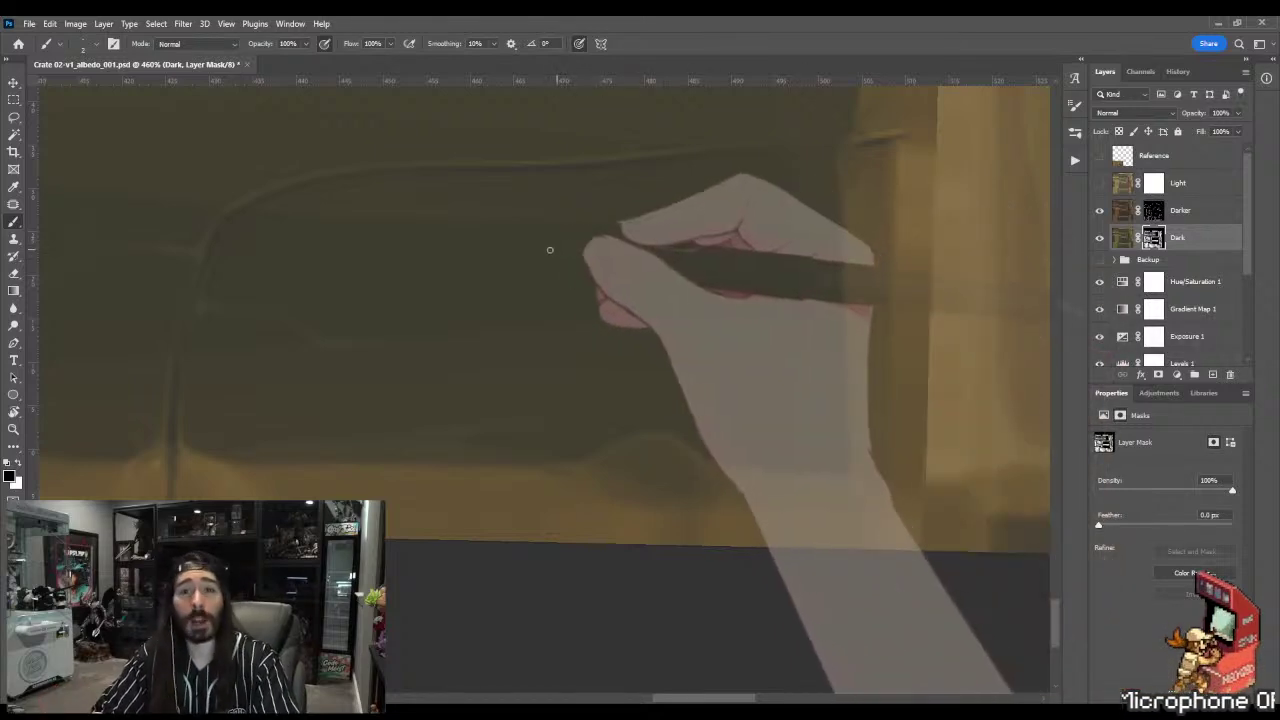
- Add faint grain streaks just below the curved crack's upper line on the Dark mask
scroll(543, 229, "up", 3)
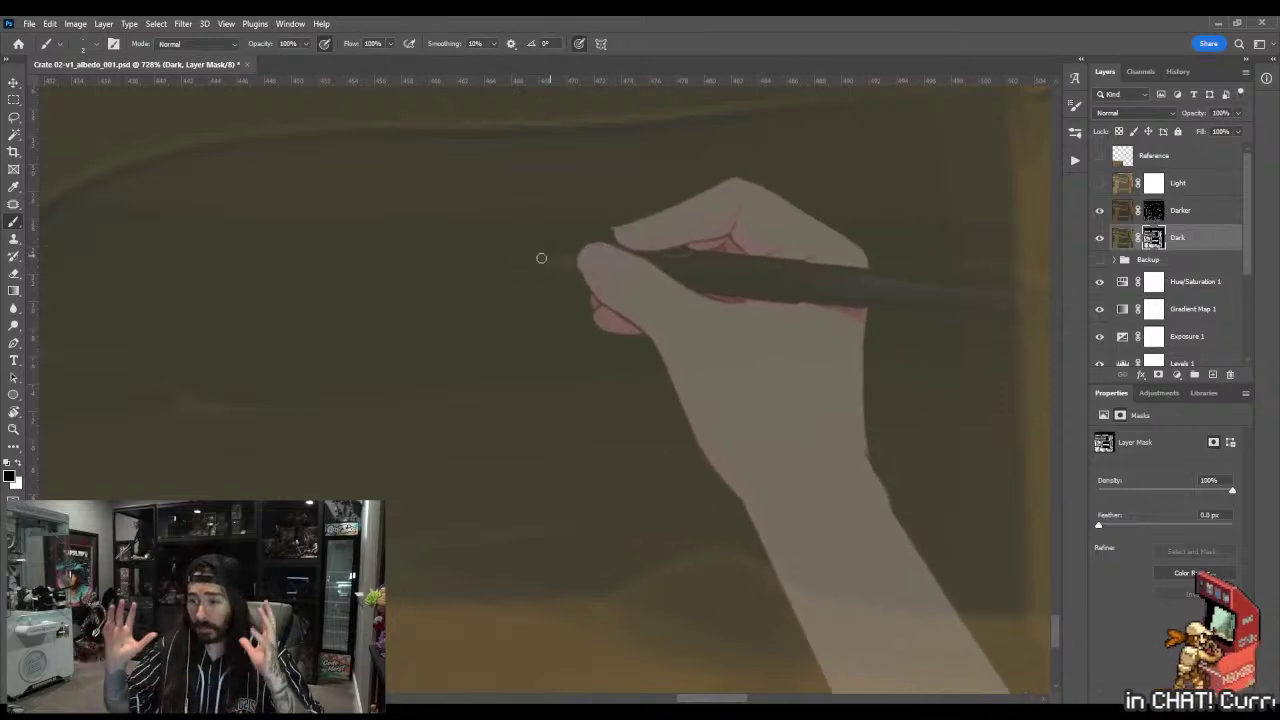
key("z")
scroll(575, 272, "down", 5)
left_click_drag(576, 272, 722, 274)
key("ctrl+space")
mouse_move(534, 257)
left_mouse_down()
mouse_move(288, 211)
mouse_move(386, 217)
mouse_move(289, 214)
mouse_move(571, 274)
mouse_move(491, 271)
mouse_move(588, 290)
left_mouse_up()
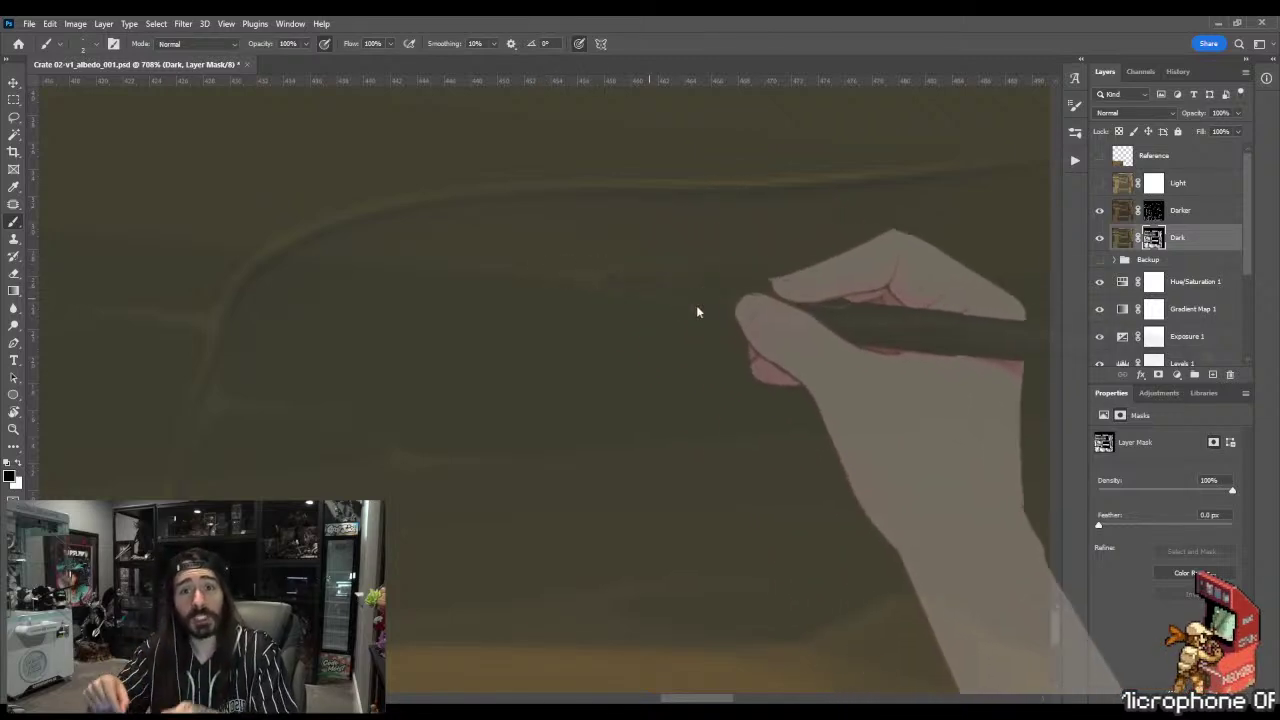
- Lasso a jagged, branching grain shape above the curved crack and fill it with a white gradient on the Dark mask
key("z")
left_click_drag(602, 294, 474, 298)
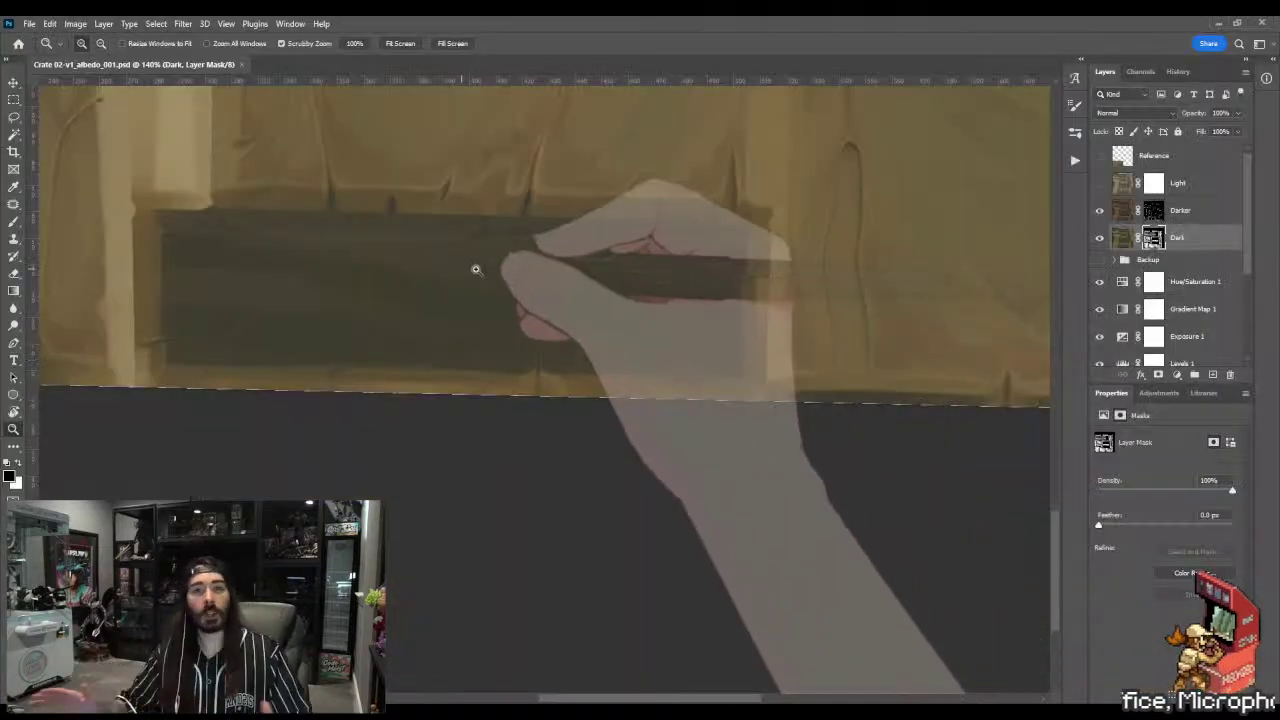
left_click_drag(476, 270, 611, 269)
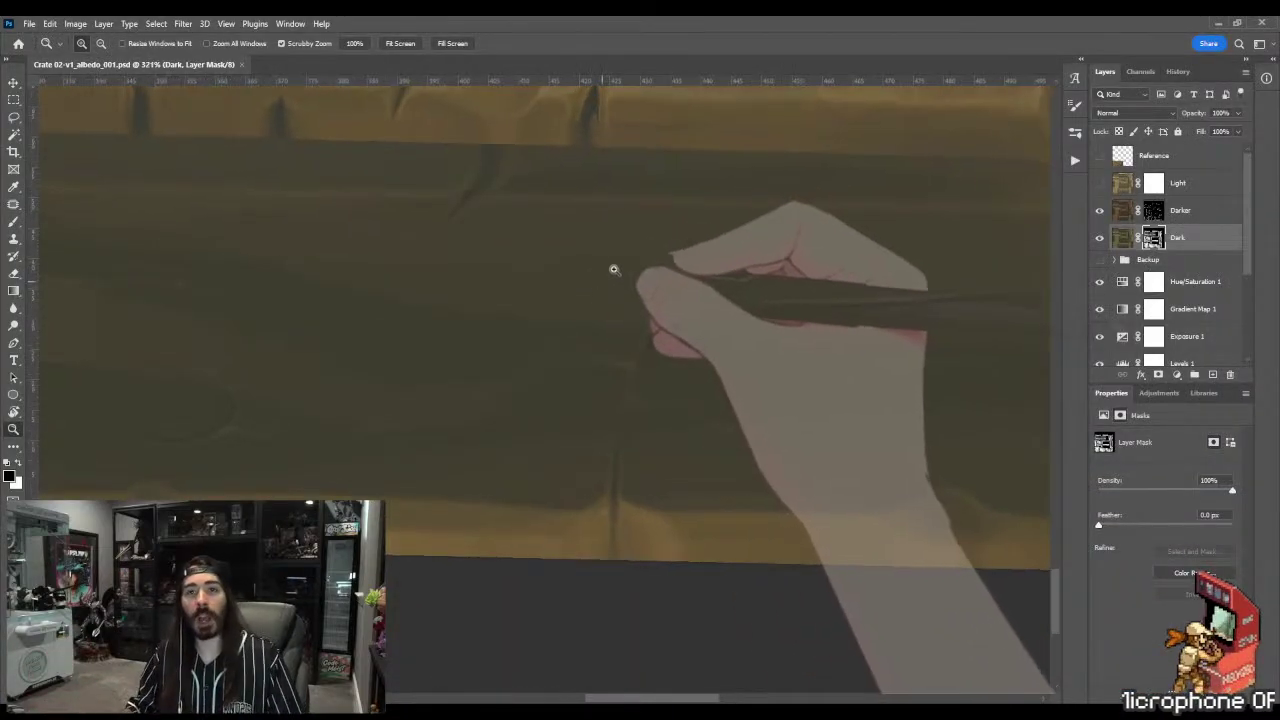
key("l")
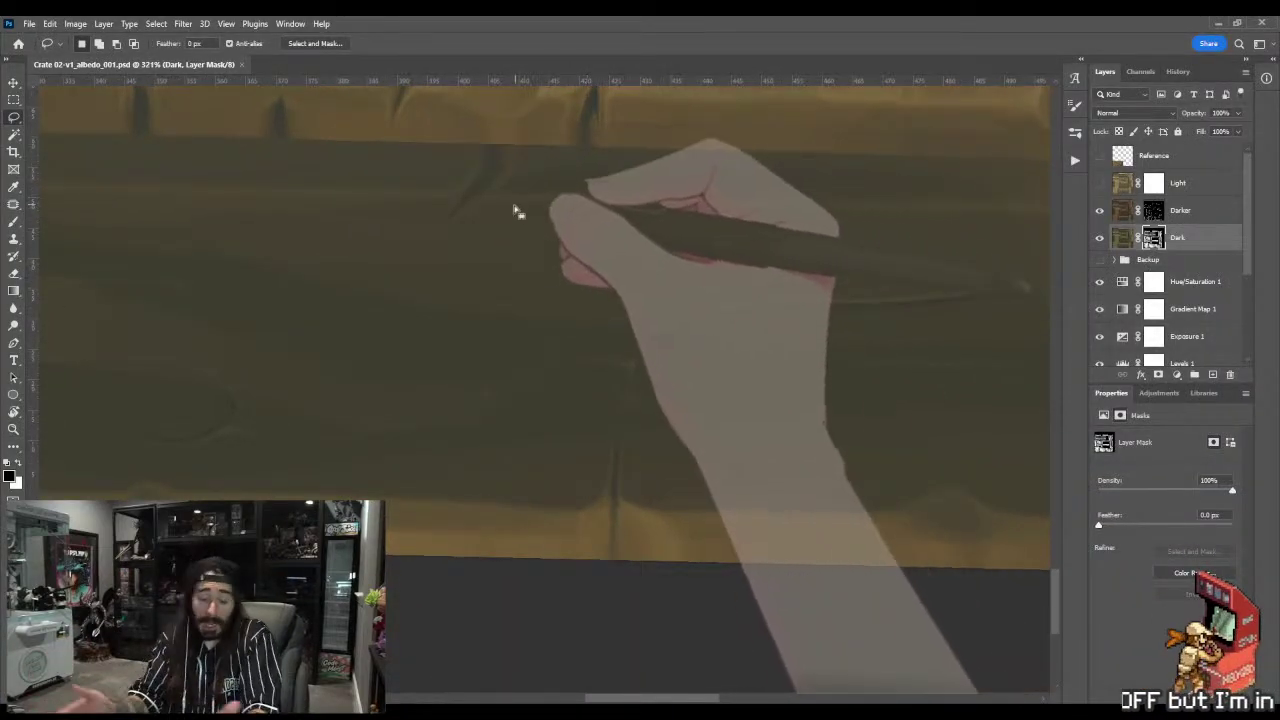
key("ctrl+shift+d")
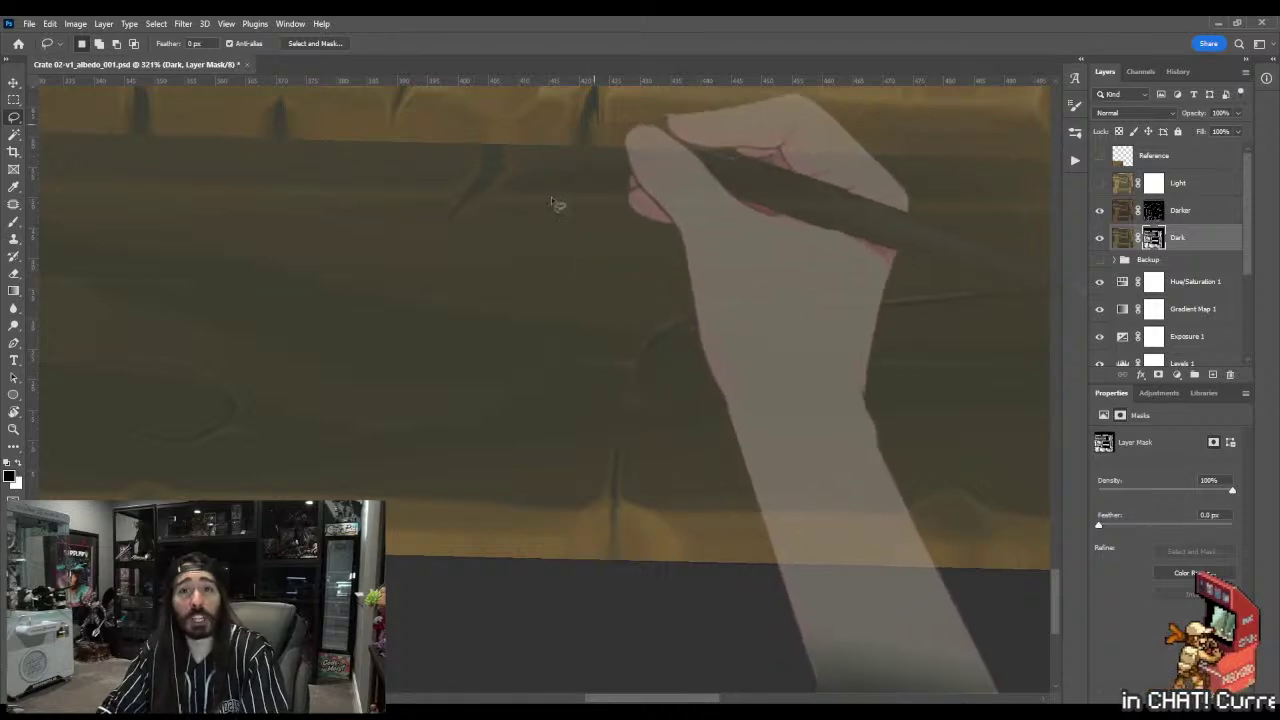
mouse_move(437, 238)
left_mouse_down()
mouse_move(535, 220)
mouse_move(645, 243)
left_mouse_up()
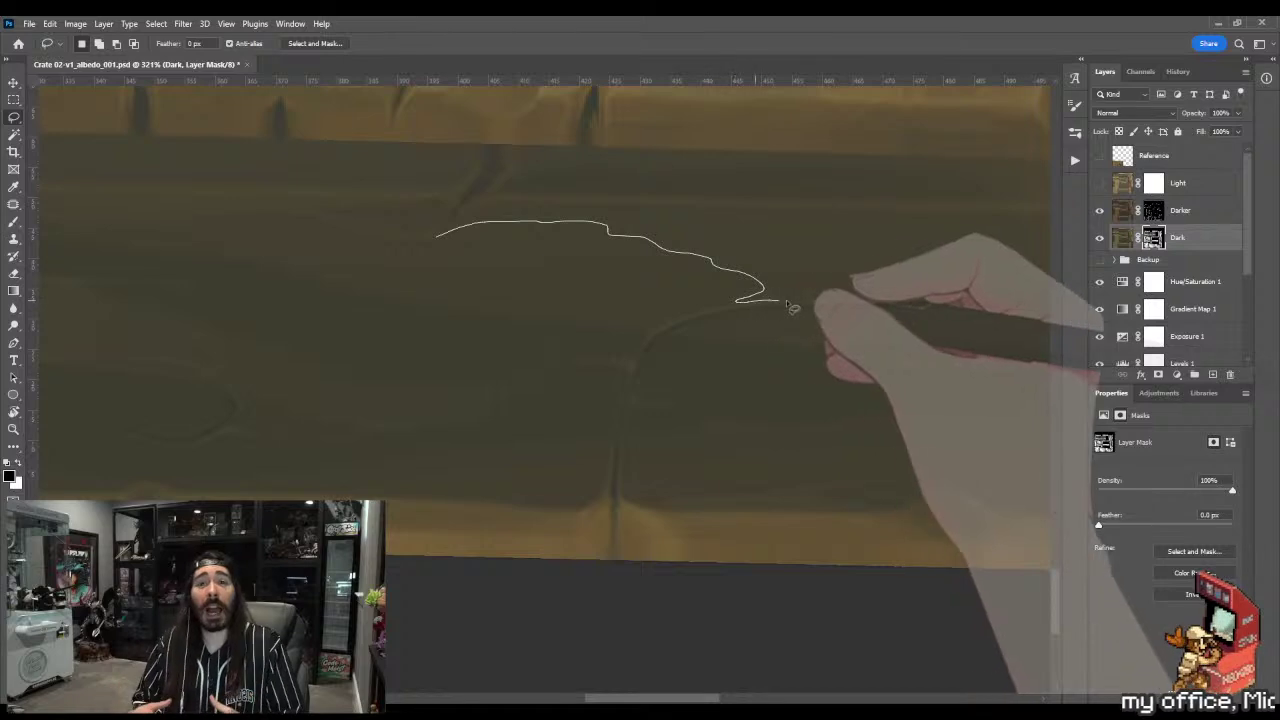
mouse_move(793, 308)
left_mouse_down()
mouse_move(880, 300)
mouse_move(833, 298)
left_mouse_up()
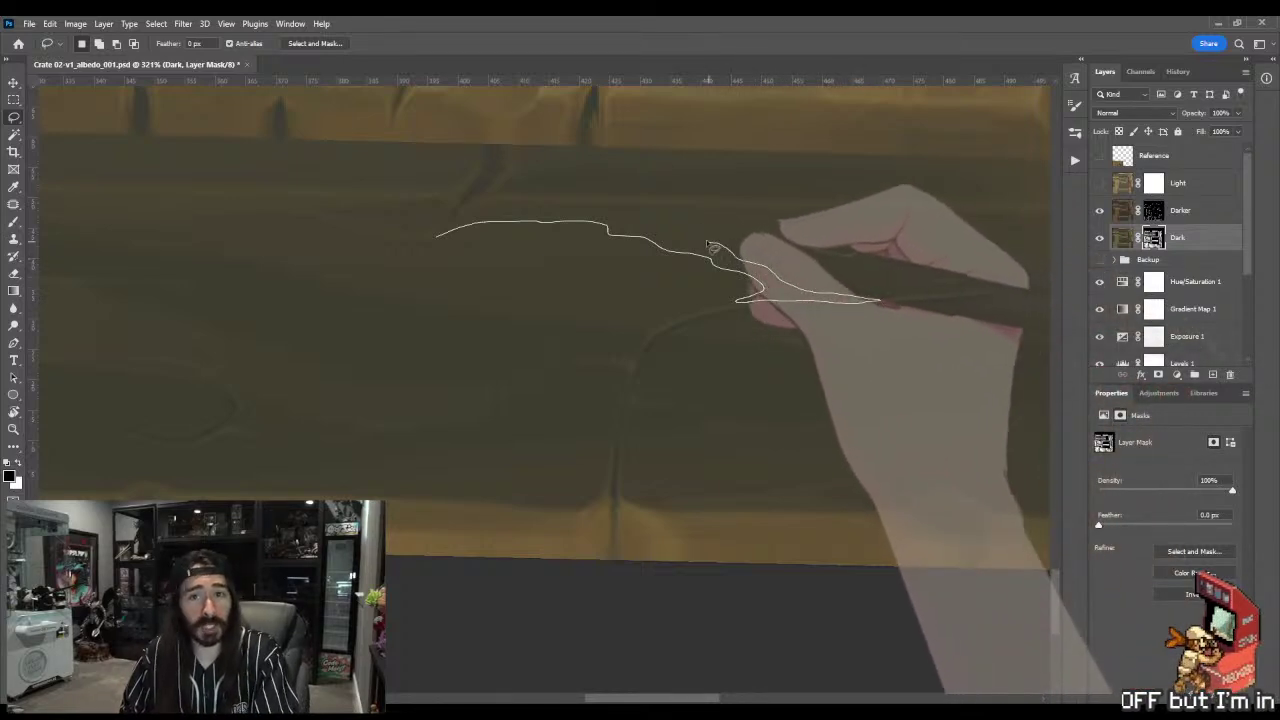
mouse_move(672, 215)
left_mouse_down()
mouse_move(753, 216)
mouse_move(541, 206)
left_mouse_up()
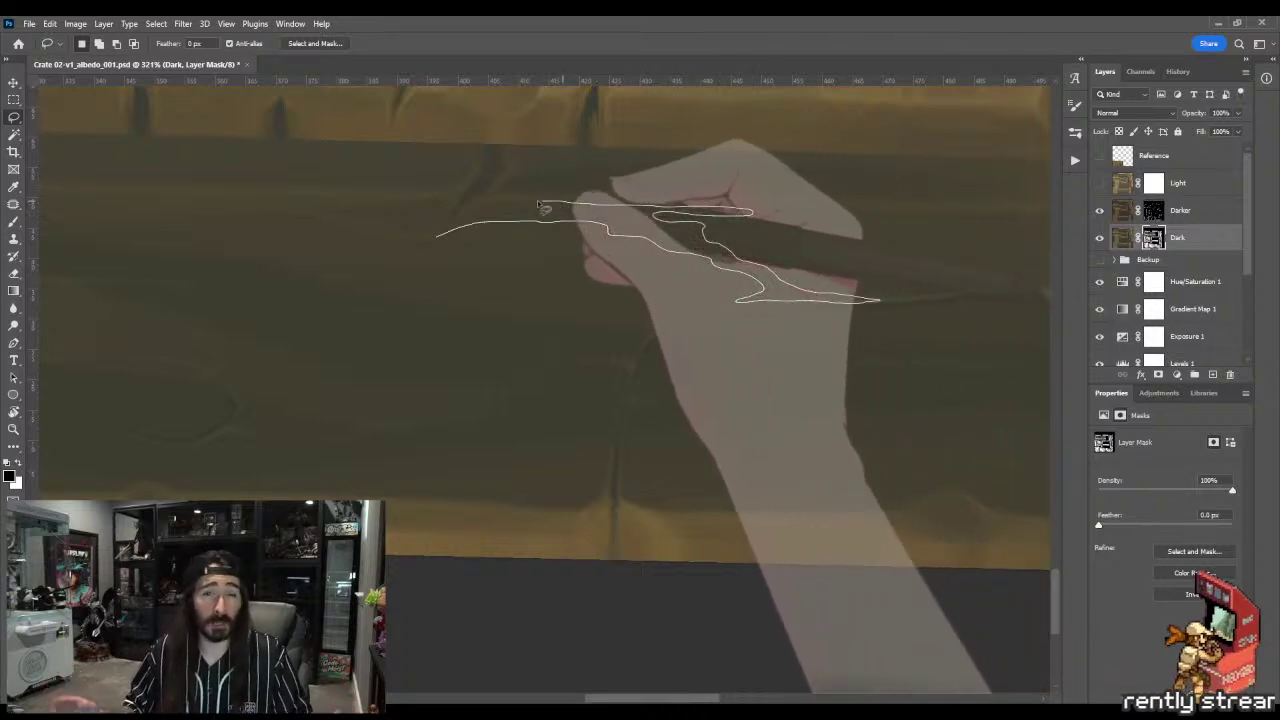
left_click_drag(462, 218, 440, 233)
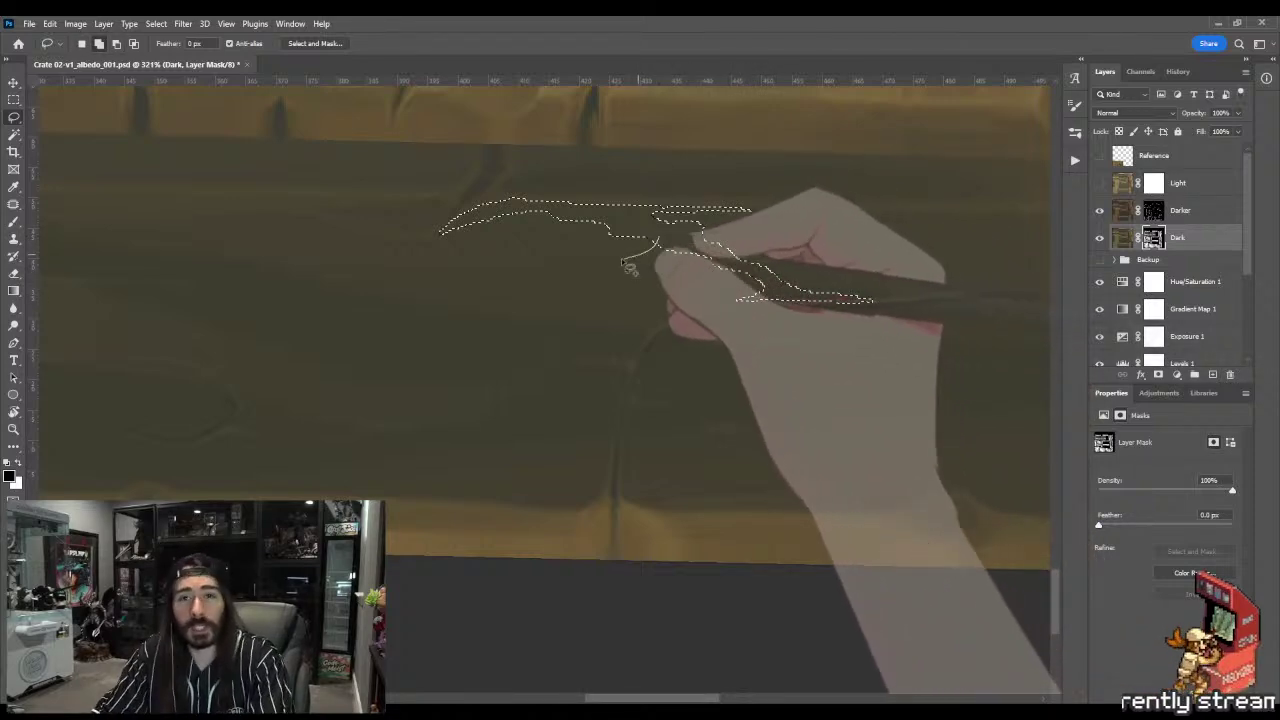
left_click_drag(722, 269, 757, 268)
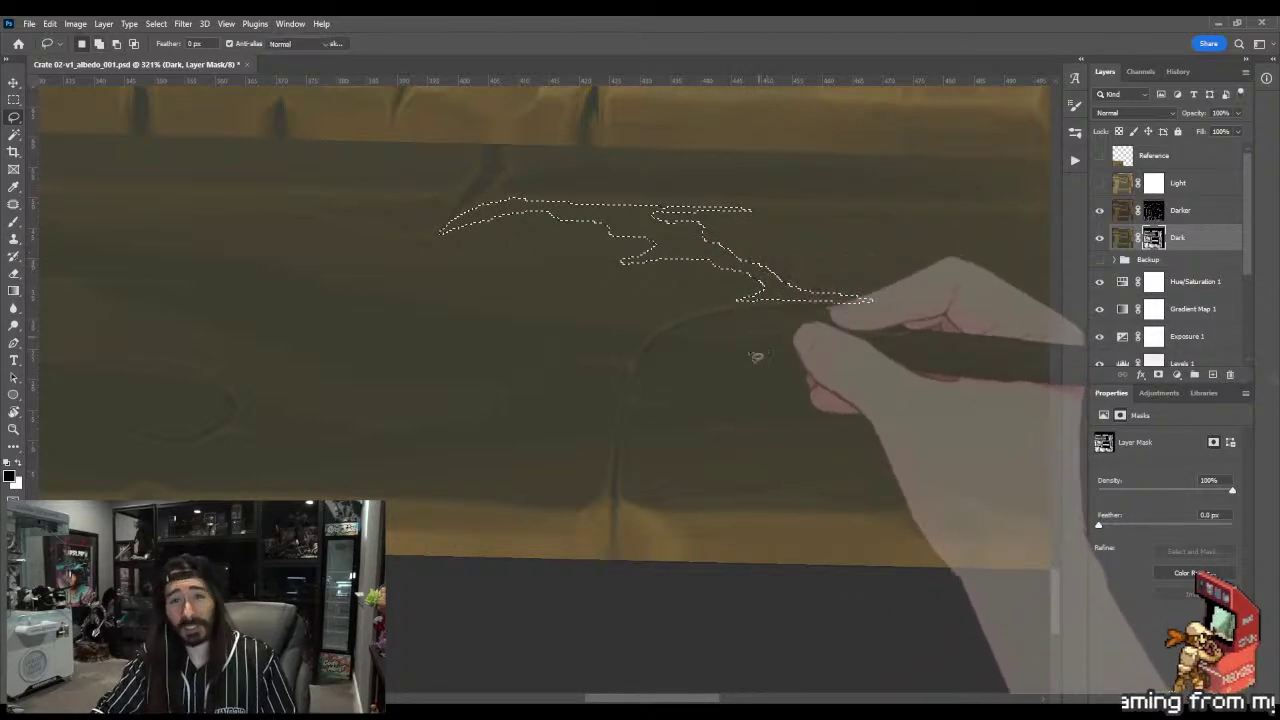
key("g")
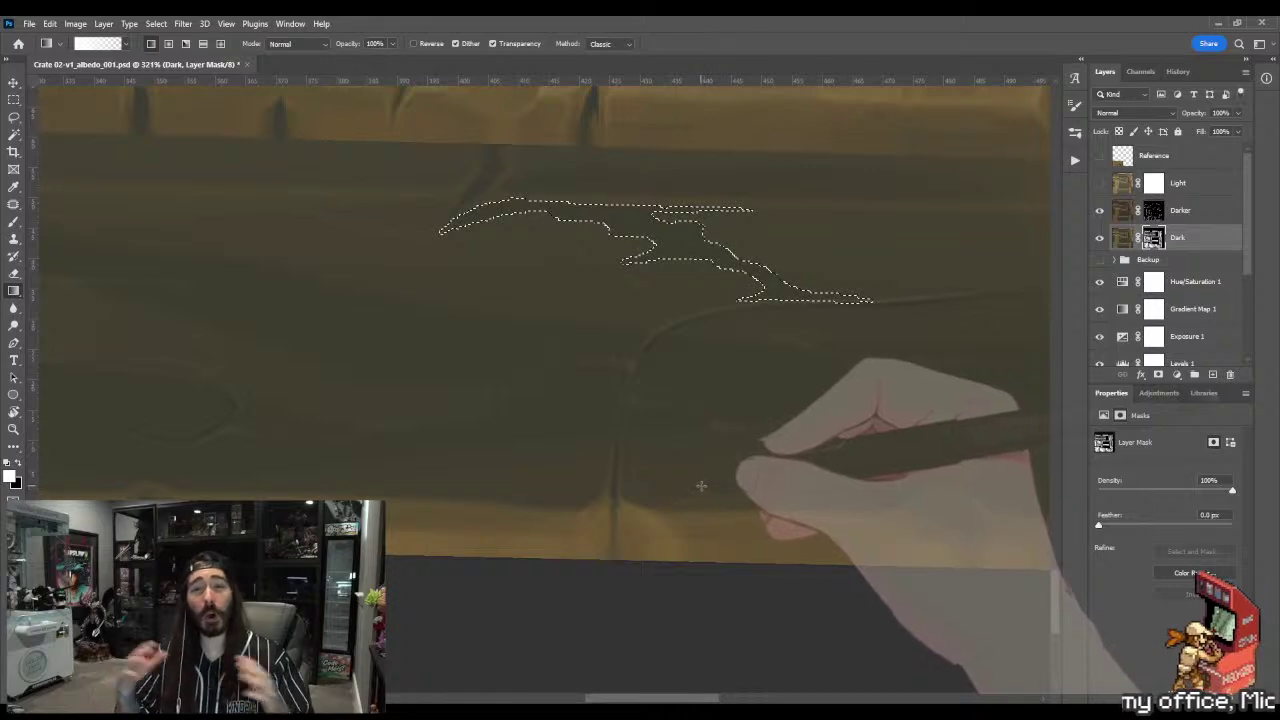
- Blend the edges of the jagged grain shape with black using the Mixer Brush at about 21 px, reduced for close work
key("b")
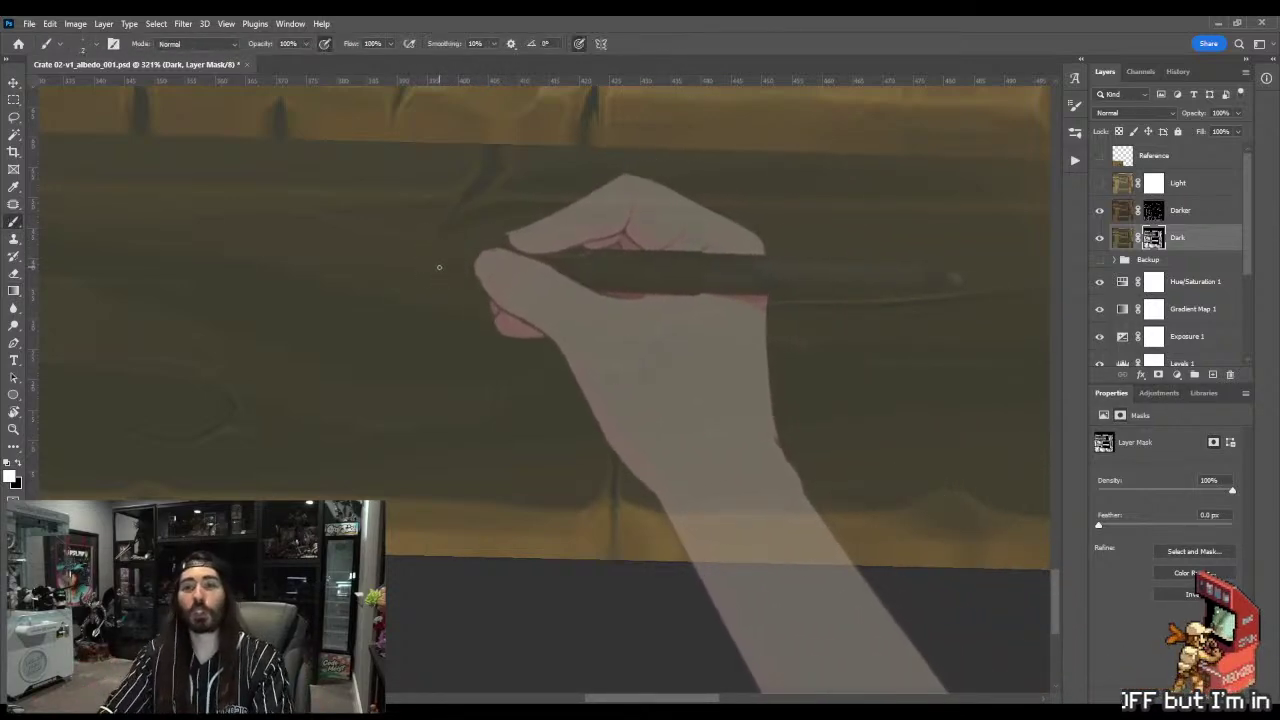
key("x")
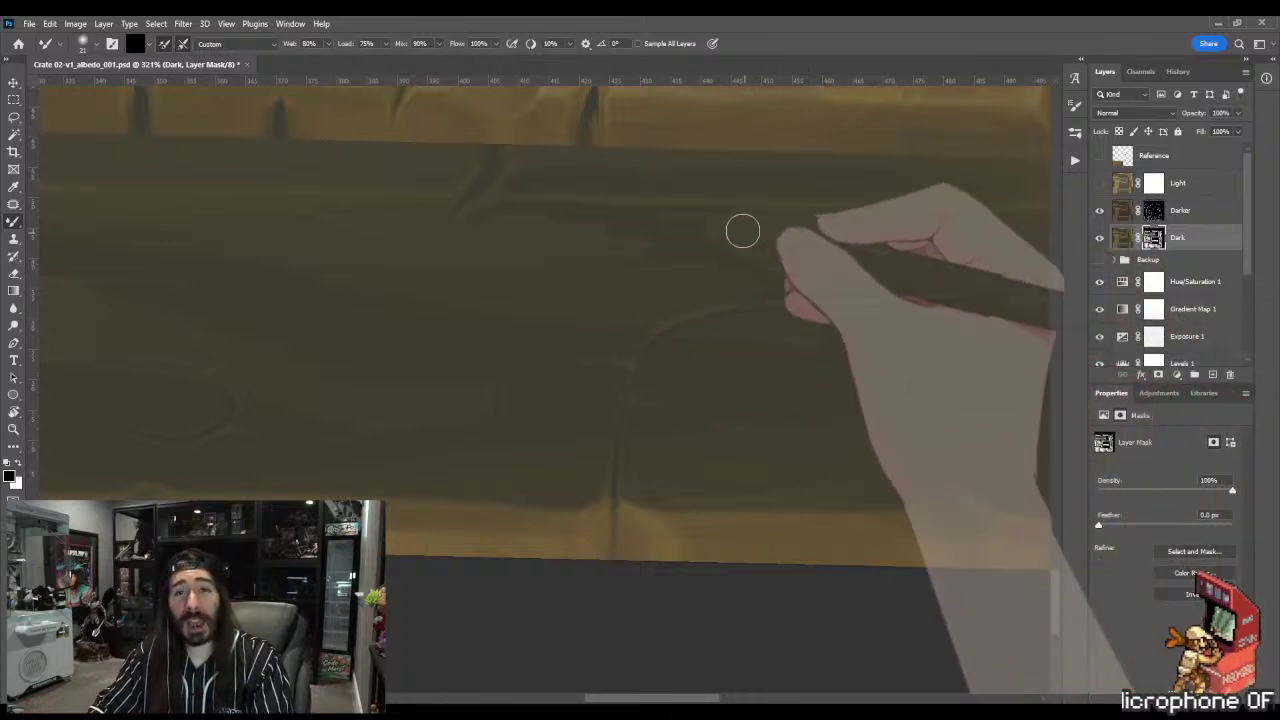
scroll(746, 225, "up", 3)
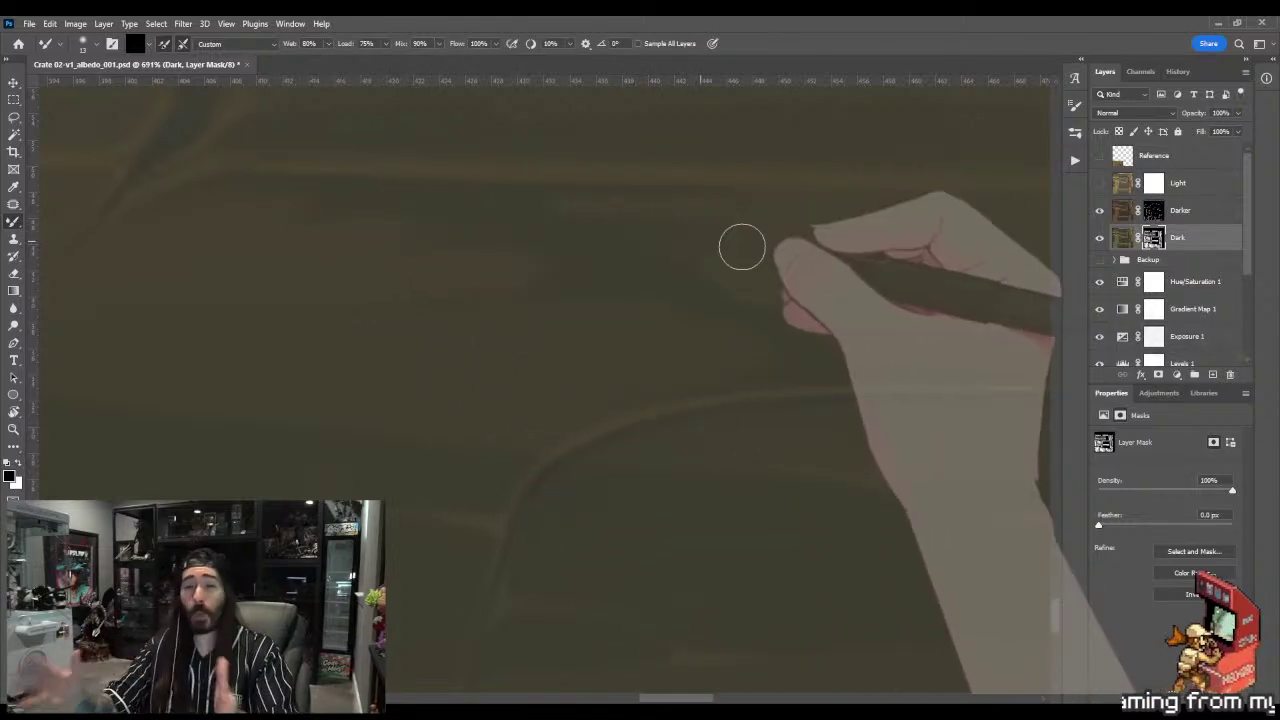
- Lasso a broad rounded area across the plank's upper-right part, apply a black gradient on the Dark mask, and deselect it
key("z")
left_click_drag(724, 283, 690, 260)
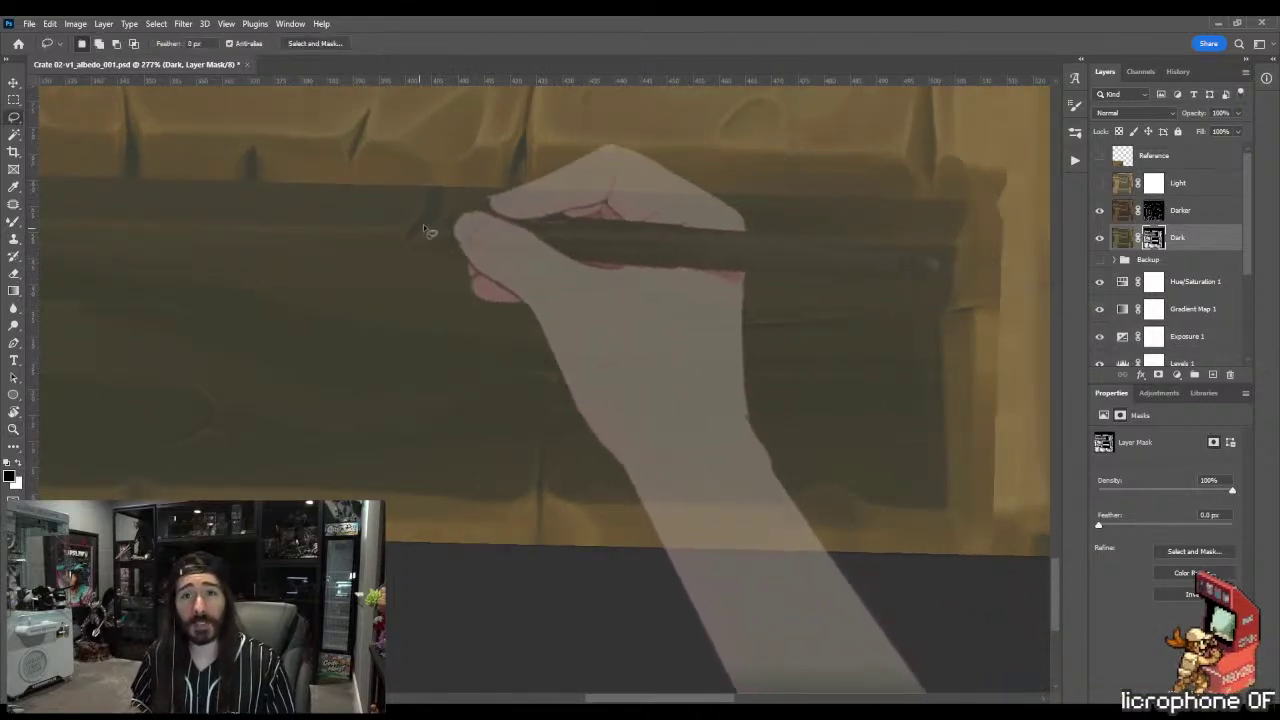
key("l")
mouse_move(455, 215)
left_mouse_down()
mouse_move(490, 295)
mouse_move(829, 359)
mouse_move(933, 294)
mouse_move(840, 214)
left_mouse_up()
scroll(618, 200, "down", 5)
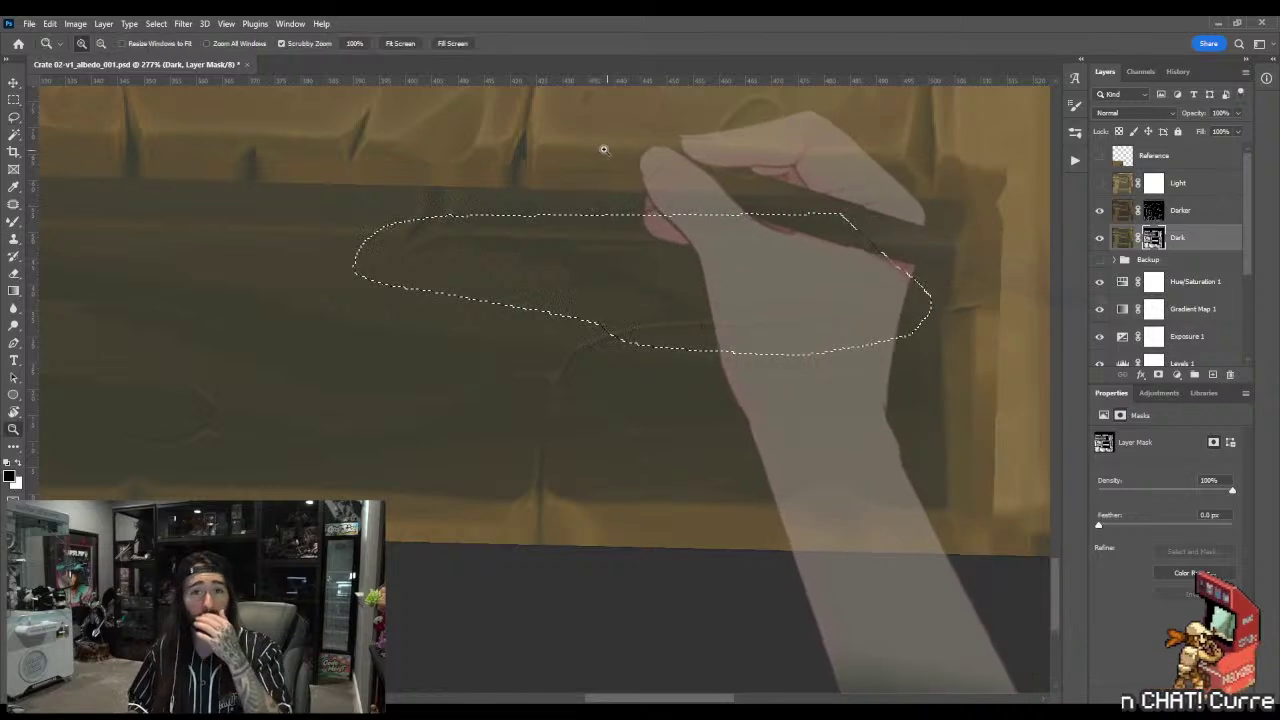
key("g")
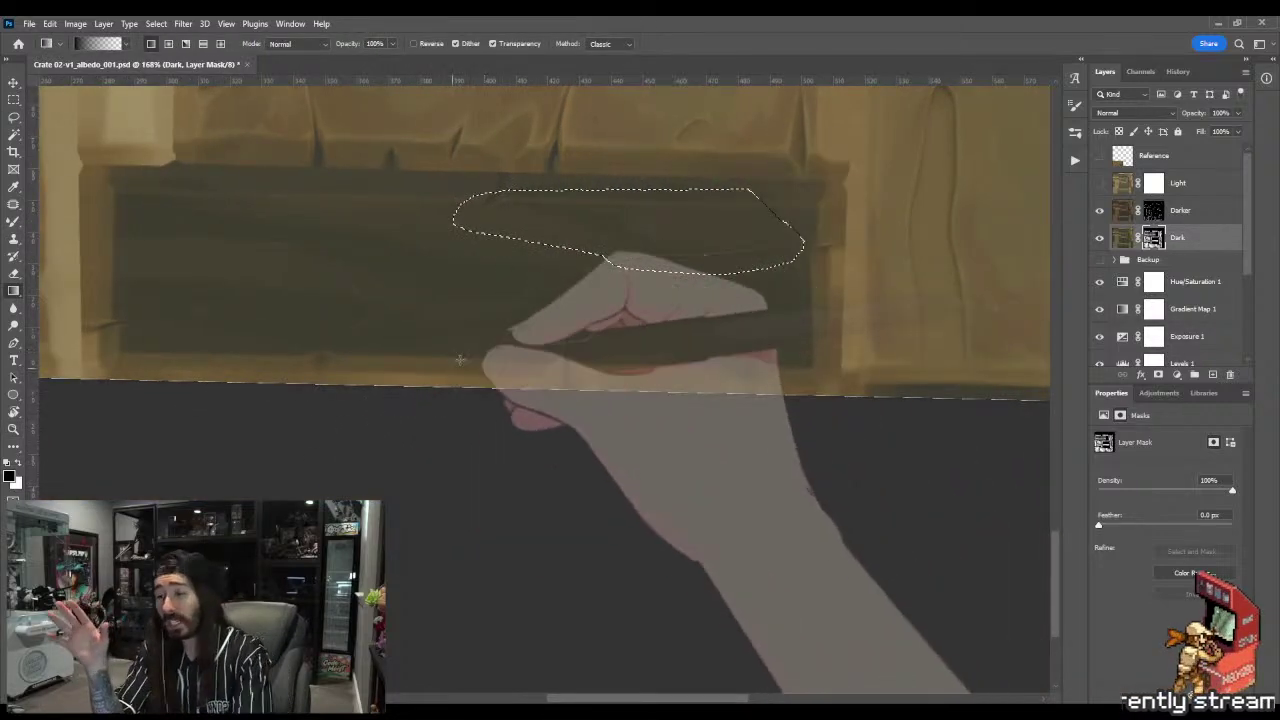
left_click_drag(558, 190, 521, 340)
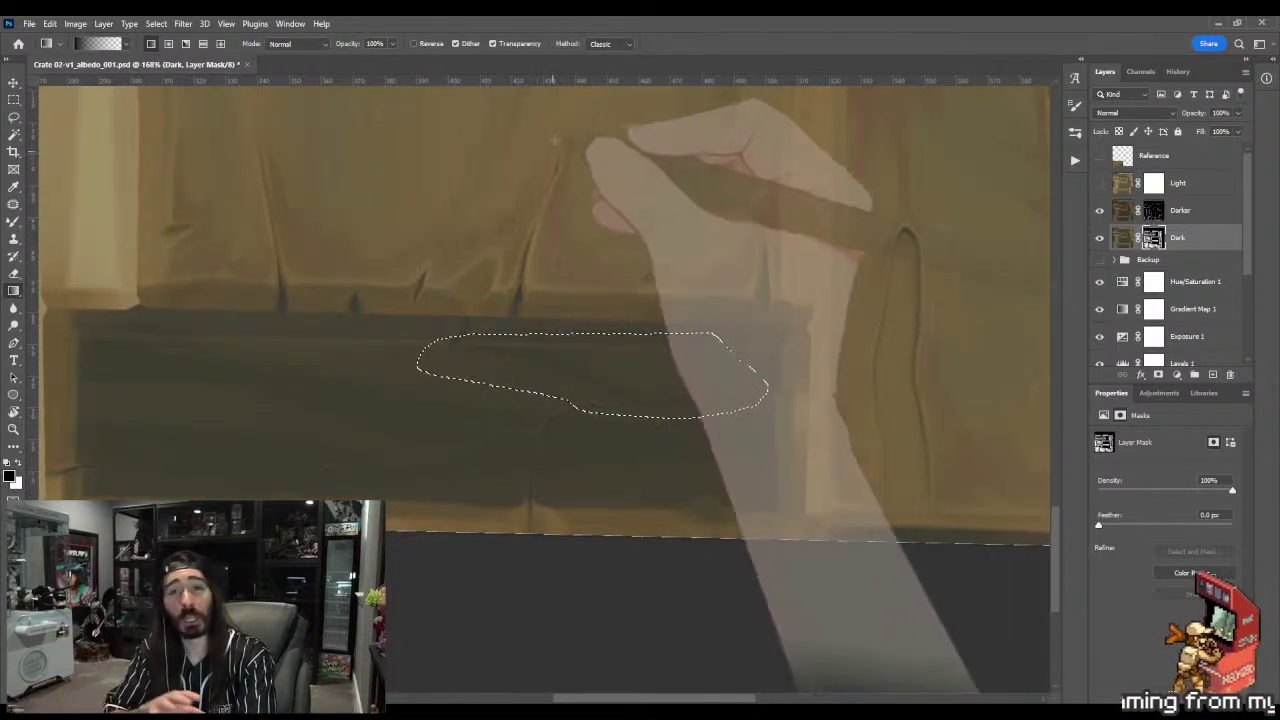
key("m")
left_click(496, 310)
- Lasso the whole dark plank and apply a black radial gradient to it on the Dark mask
key("l")
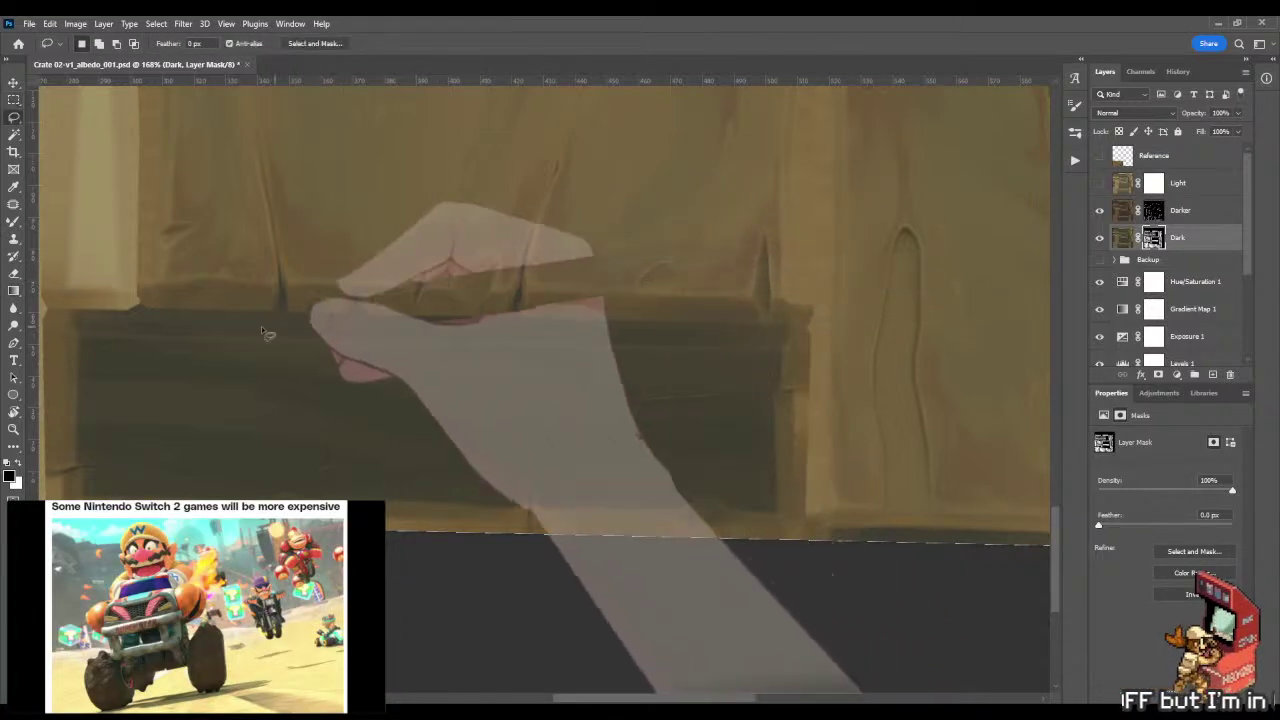
mouse_move(66, 322)
left_mouse_down()
mouse_move(60, 430)
mouse_move(380, 536)
mouse_move(672, 536)
mouse_move(797, 515)
mouse_move(800, 318)
left_mouse_up()
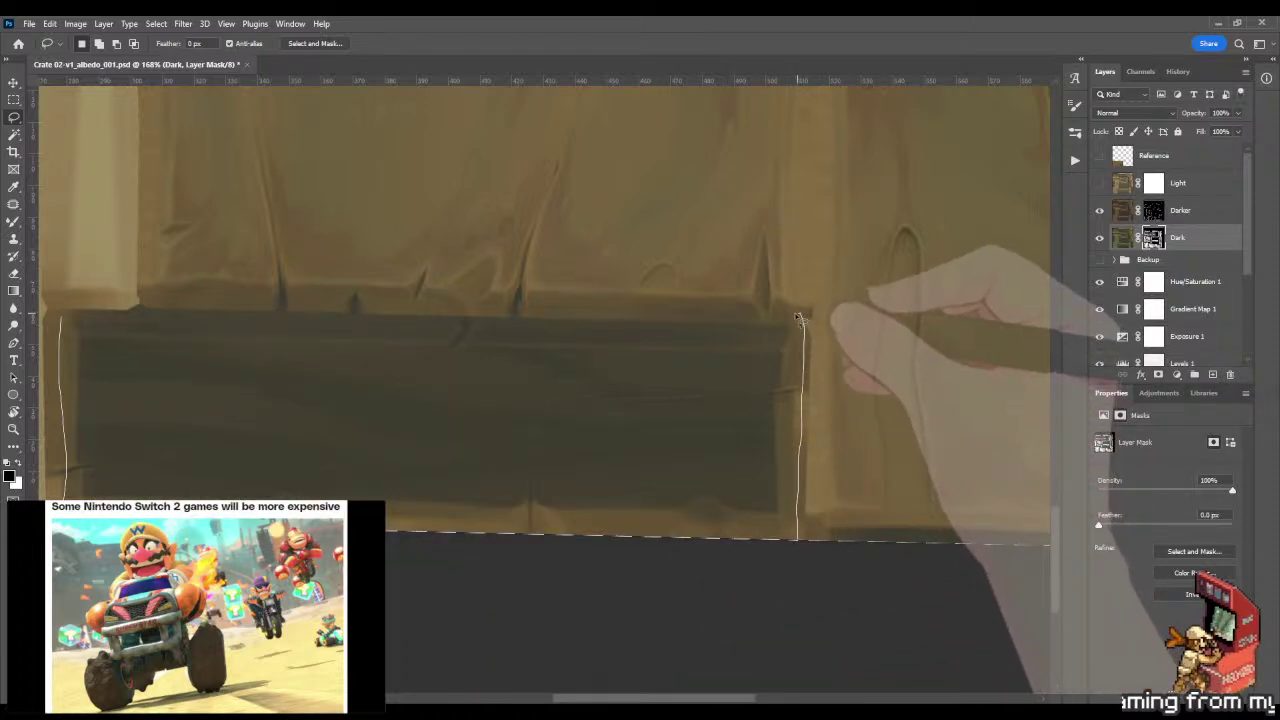
key("g")
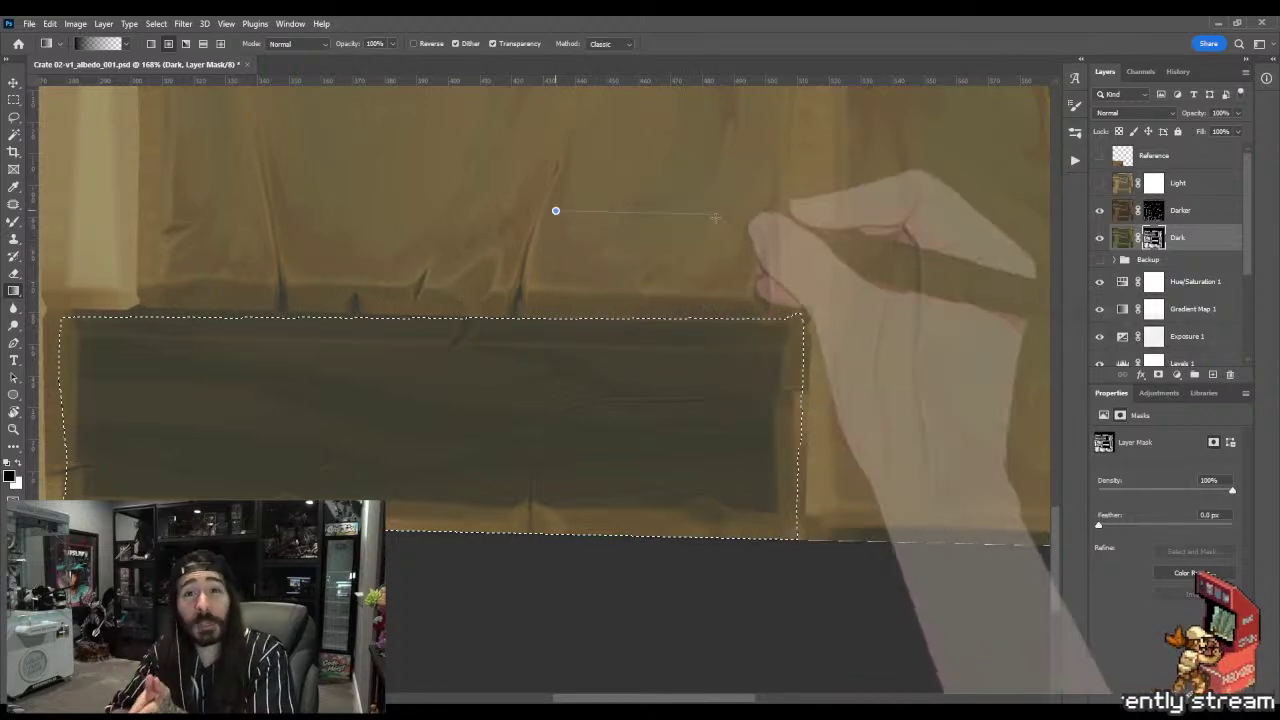
- Apply a black radial gradient to the Dark layer mask inside the plank selection, and check the crate model in Marmoset Toolbag
left_click_drag(539, 217, 743, 217)
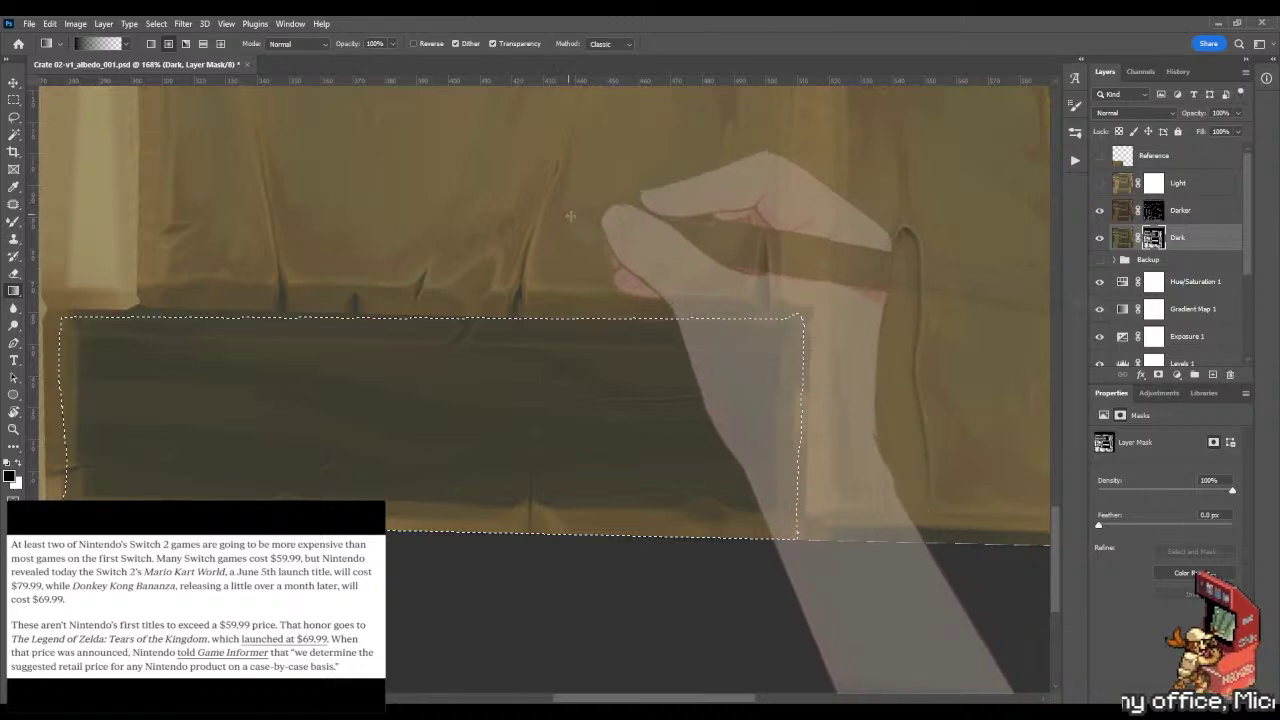
key("z")
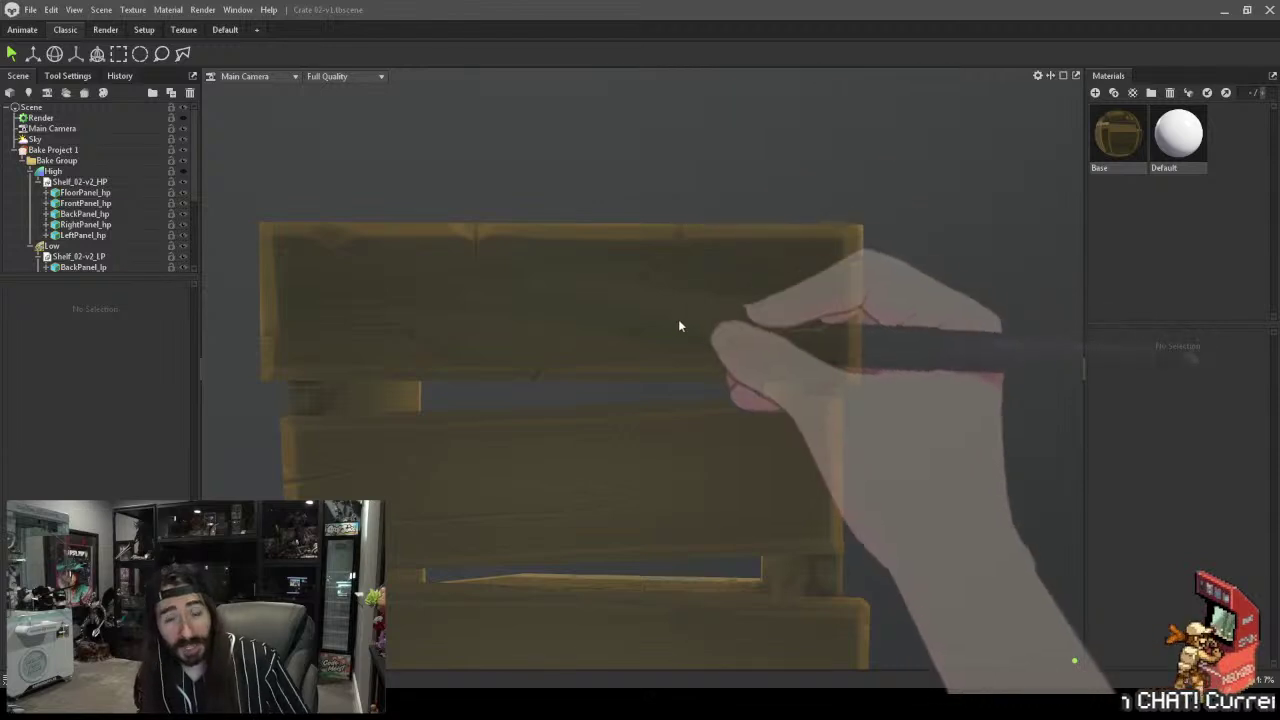
left_click_drag(665, 326, 679, 243)
key("alt+Tab")
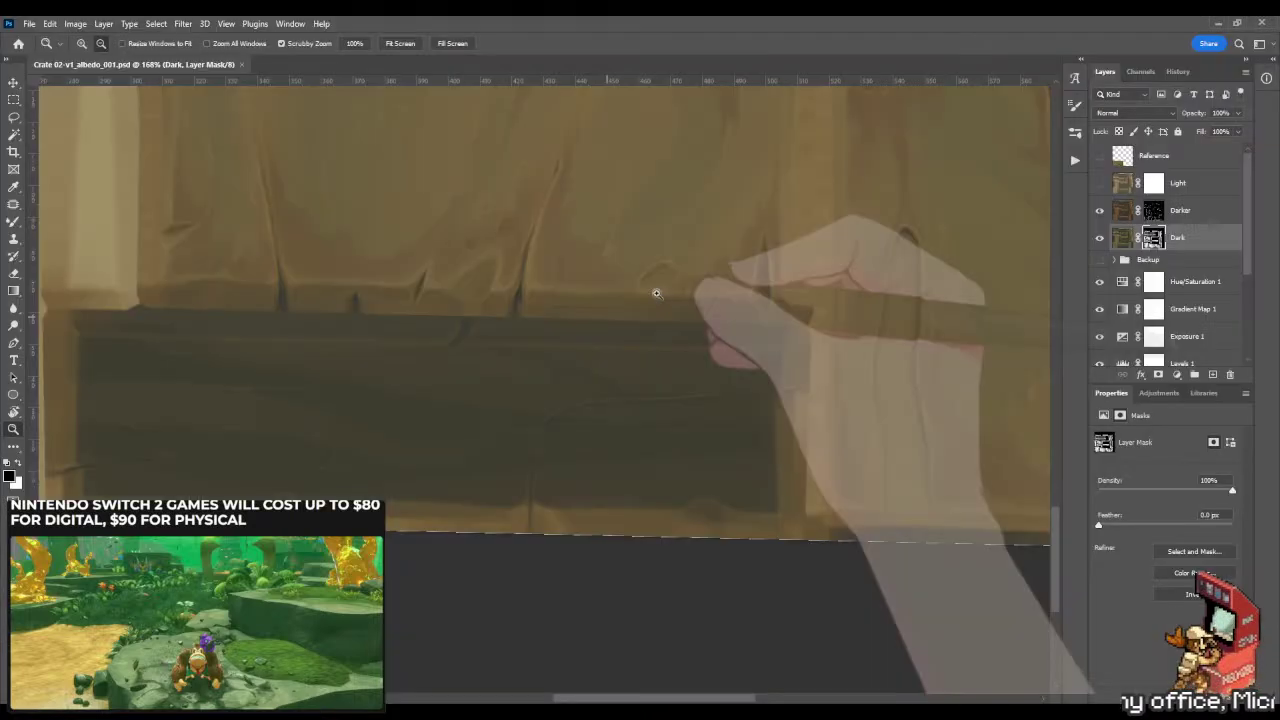
- Target the Darker layer mask and lasso a thin, jagged strip along the inner upper and side edges of the dark bottom plank
left_click_drag(499, 395, 669, 376)
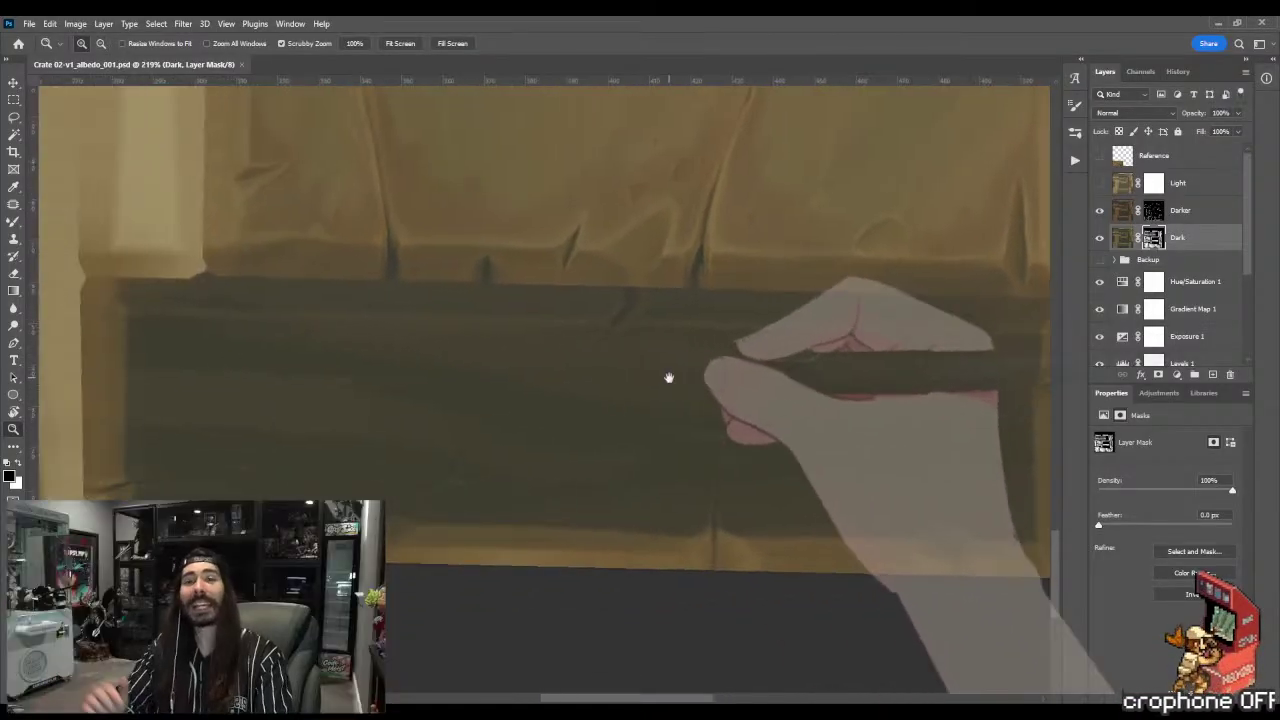
left_click(1155, 213)
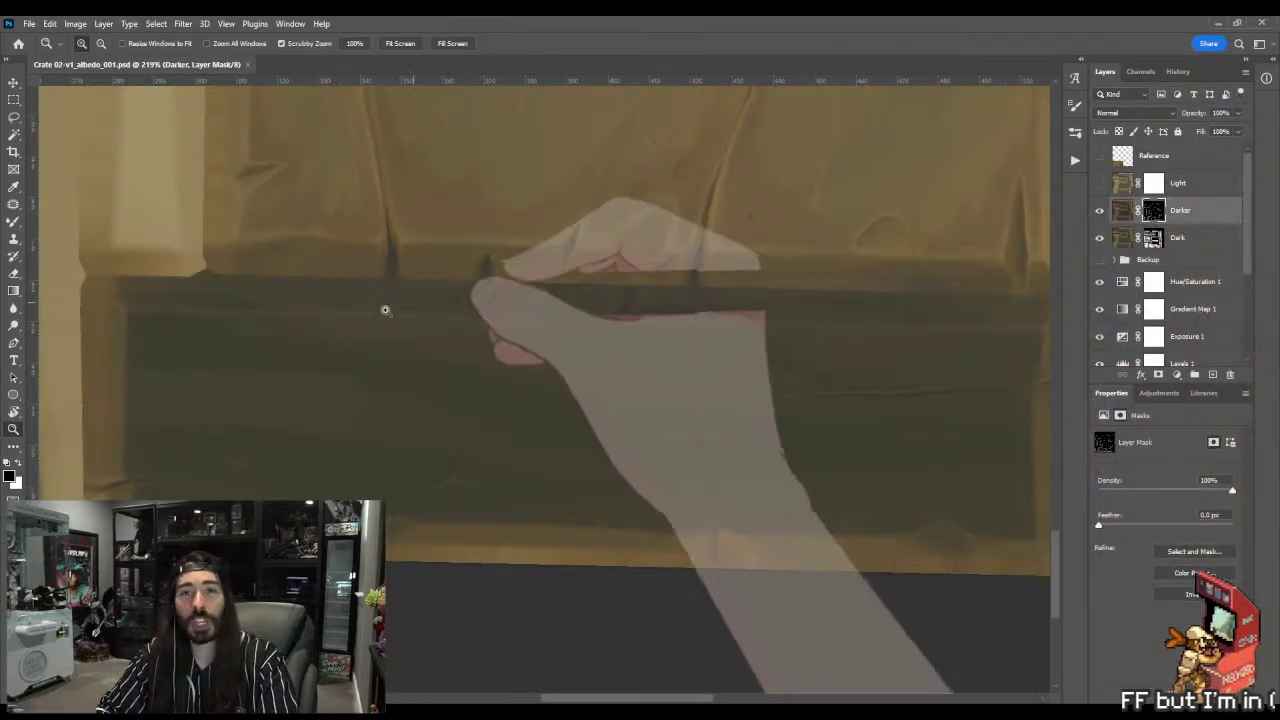
left_click_drag(186, 337, 347, 308)
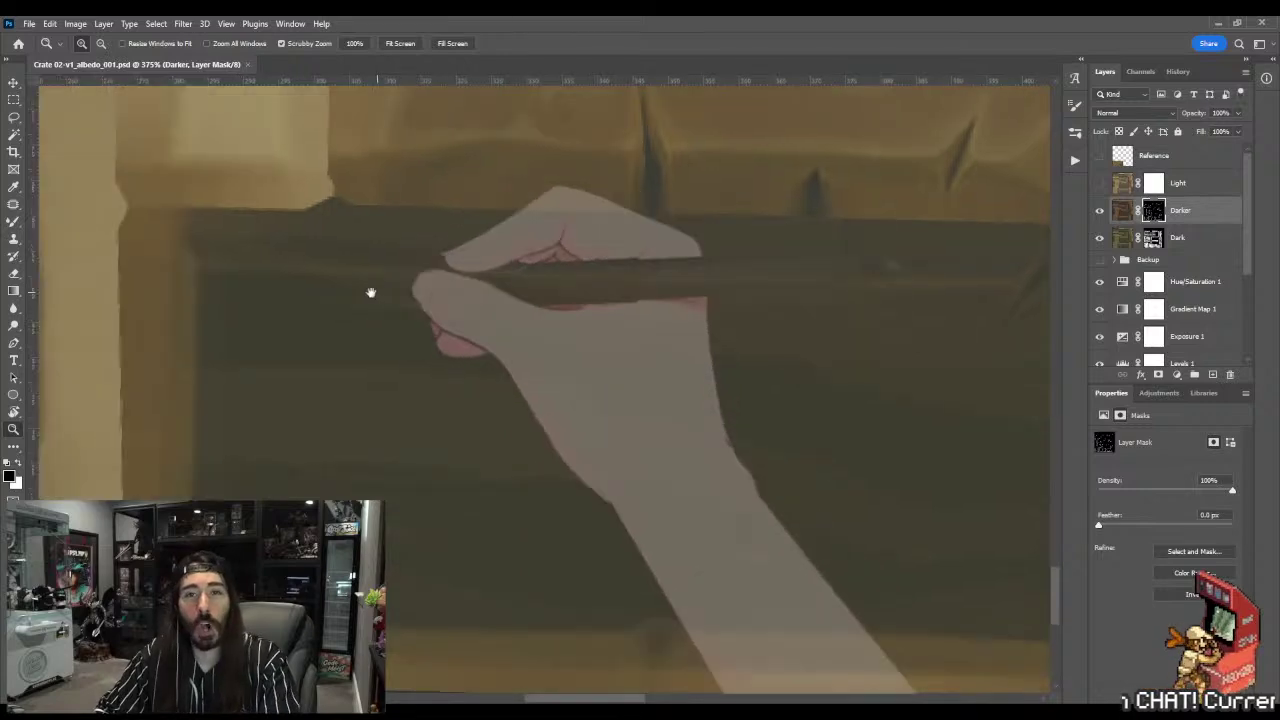
key("l")
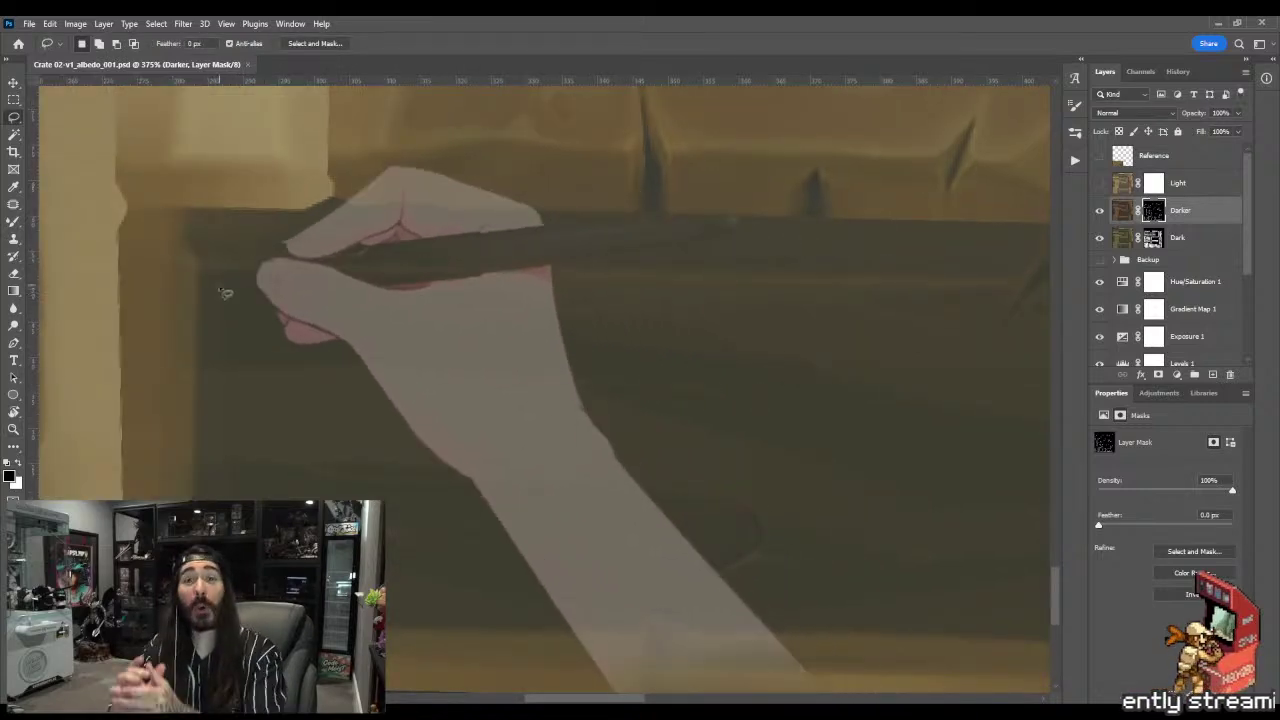
mouse_move(208, 306)
left_mouse_down()
mouse_move(197, 498)
mouse_move(258, 503)
left_mouse_up()
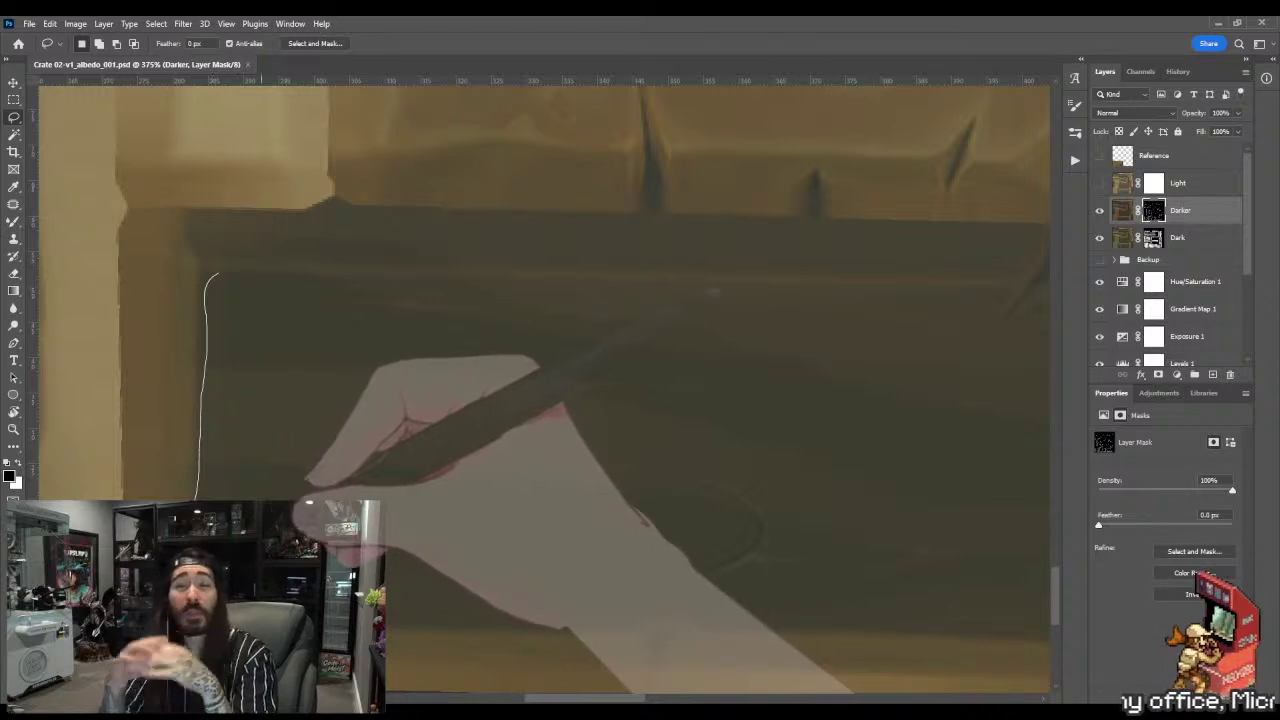
key("ctrl+d")
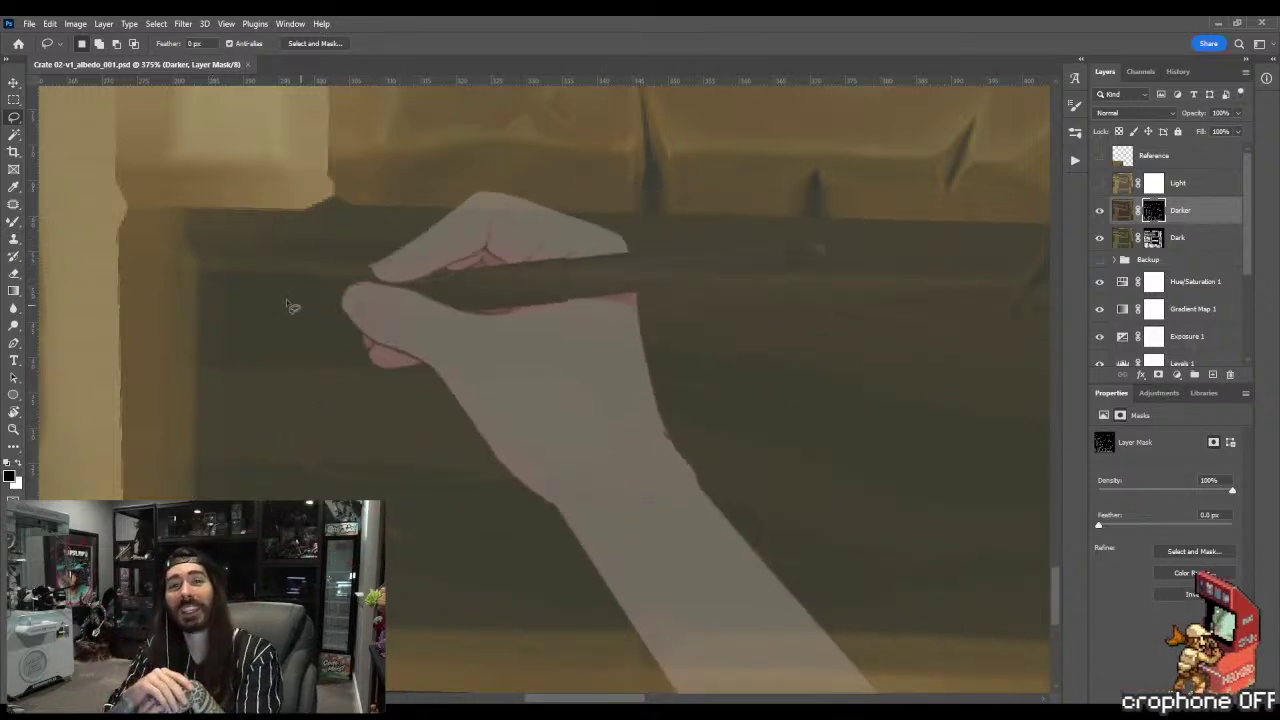
mouse_move(222, 270)
left_mouse_down()
mouse_move(205, 349)
mouse_move(210, 520)
left_mouse_up()
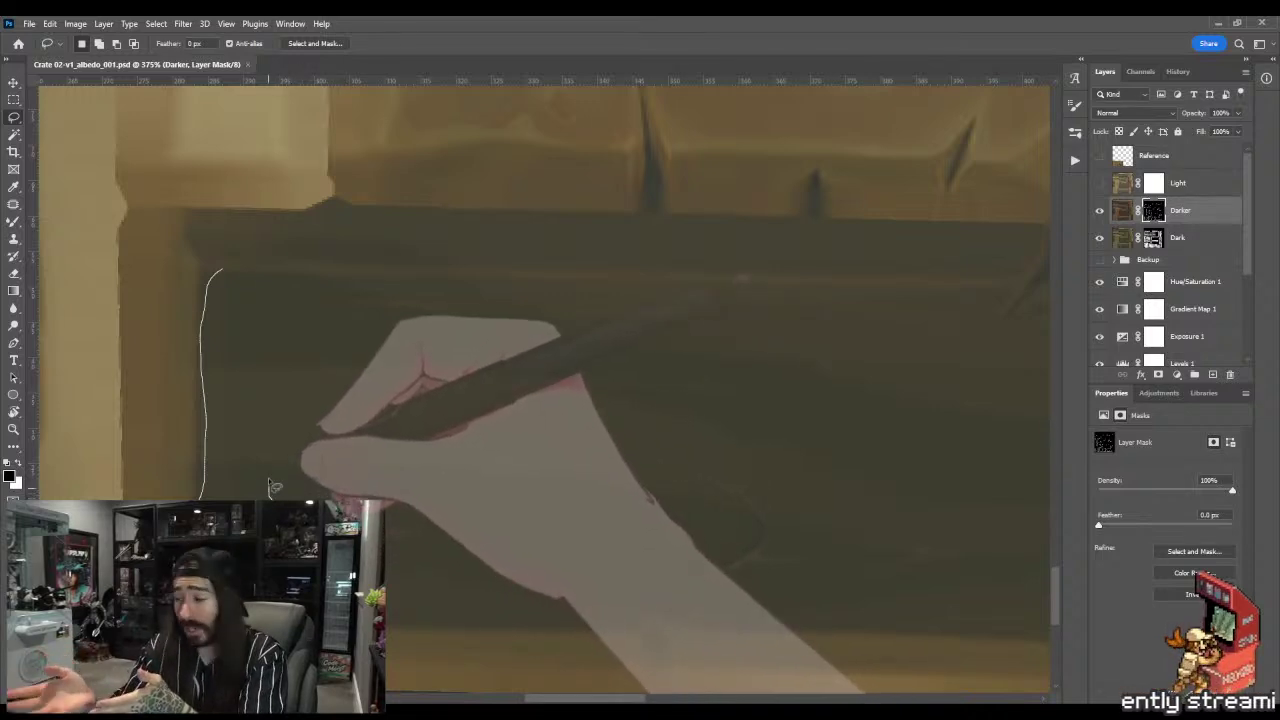
mouse_move(296, 334)
left_mouse_down()
mouse_move(321, 307)
mouse_move(474, 312)
mouse_move(688, 283)
left_mouse_up()
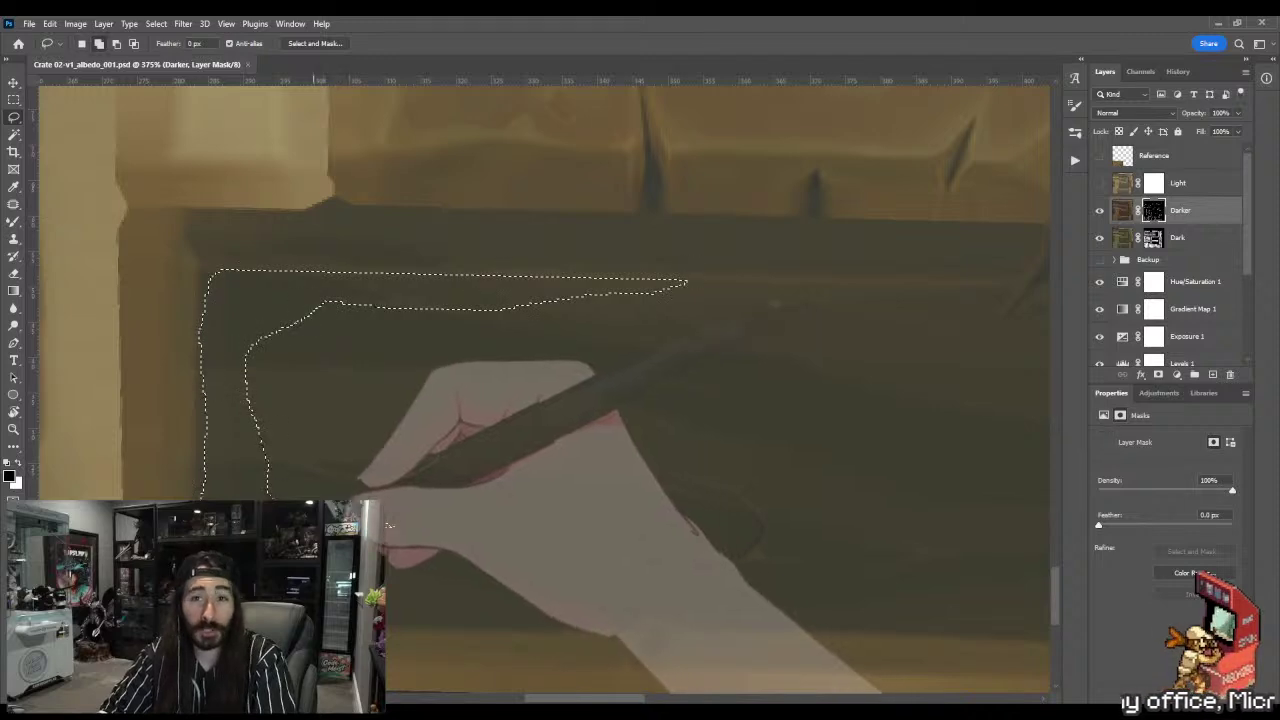
left_click_drag(388, 524, 468, 532)
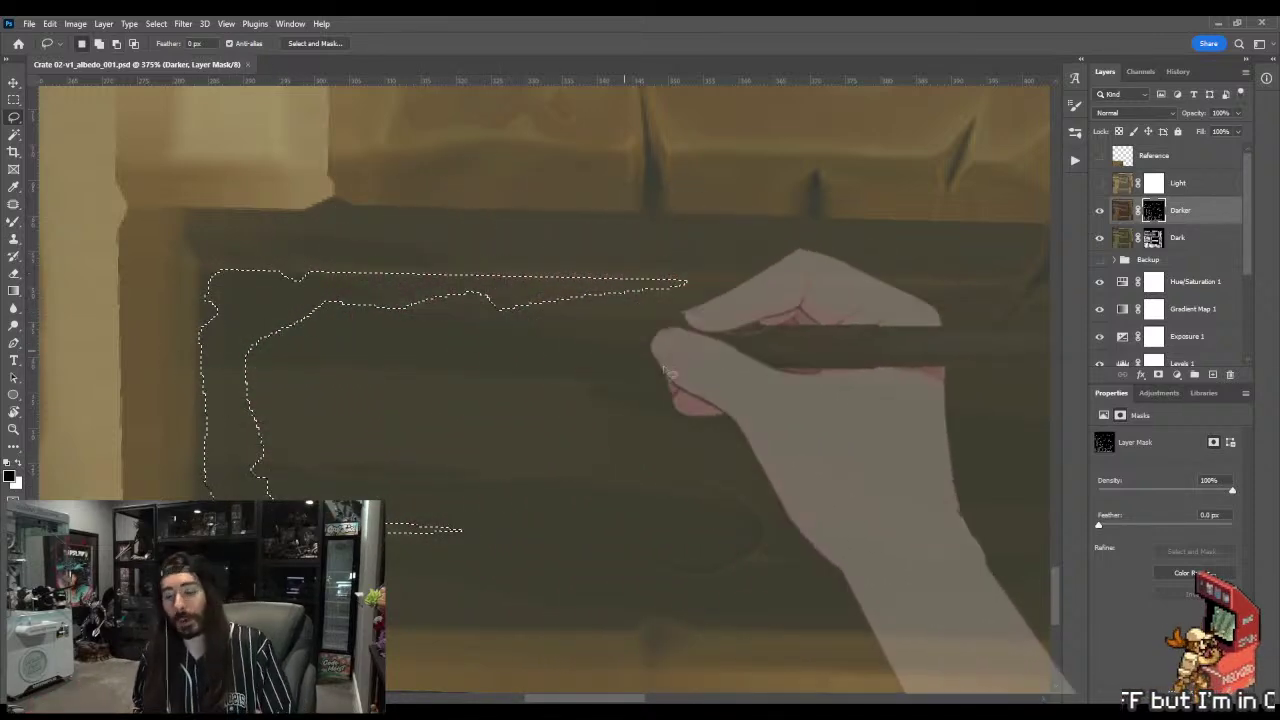
- Reveal the Darker layer inside the lassoed strip with a white linear gradient on its mask, and clear the selection
key("g")
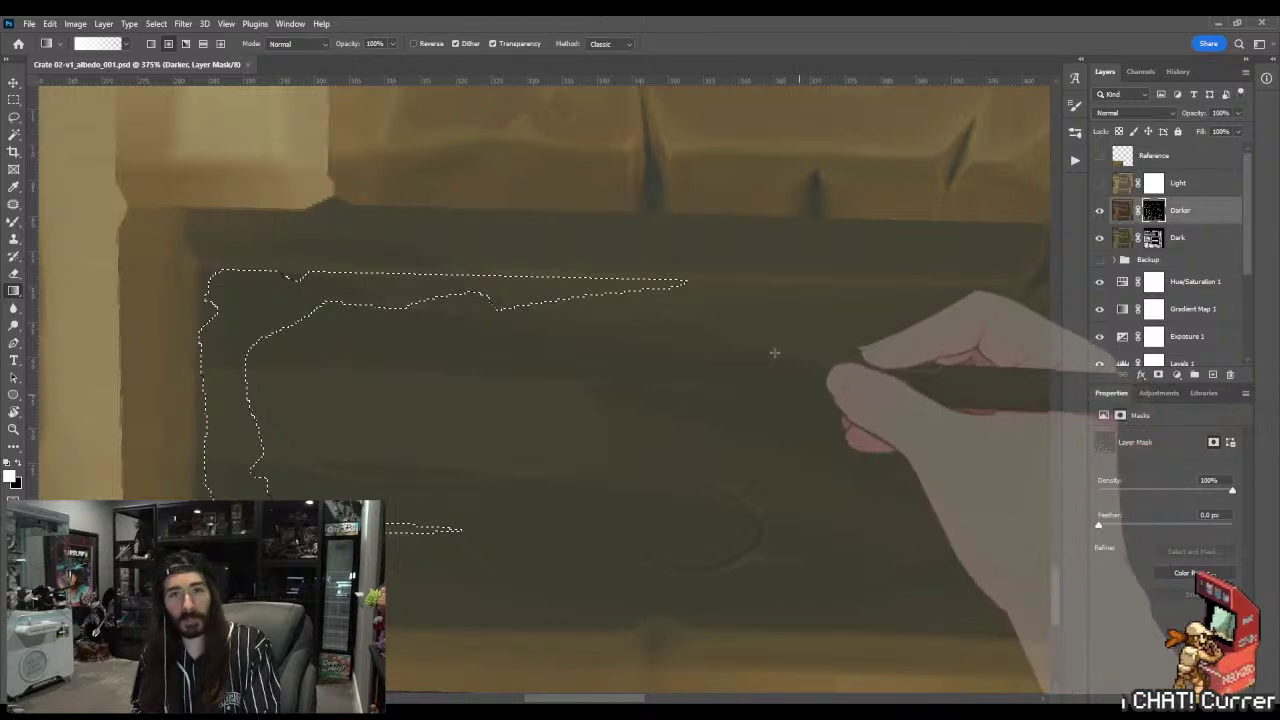
left_click_drag(560, 300, 700, 334)
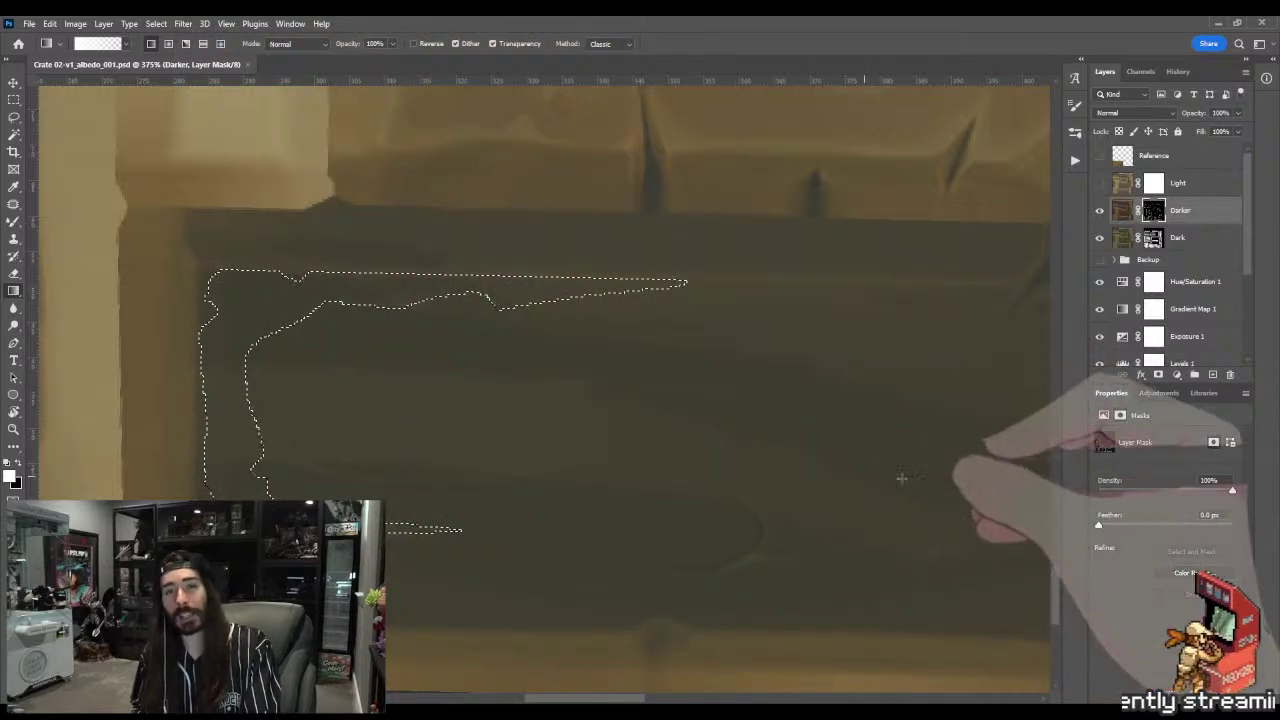
key("m")
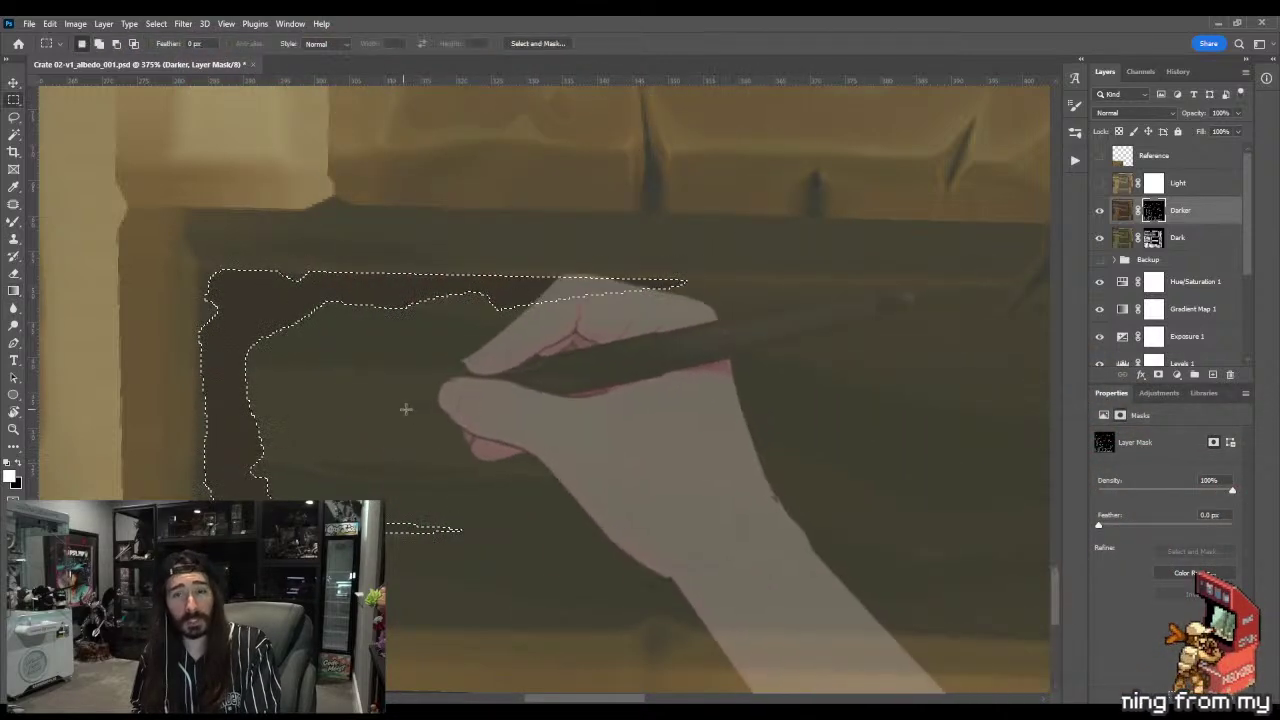
- Soften the new dark strip by painting black over its corner and edges on the Darker mask, using the Brush and Mixer Brush
key("b")
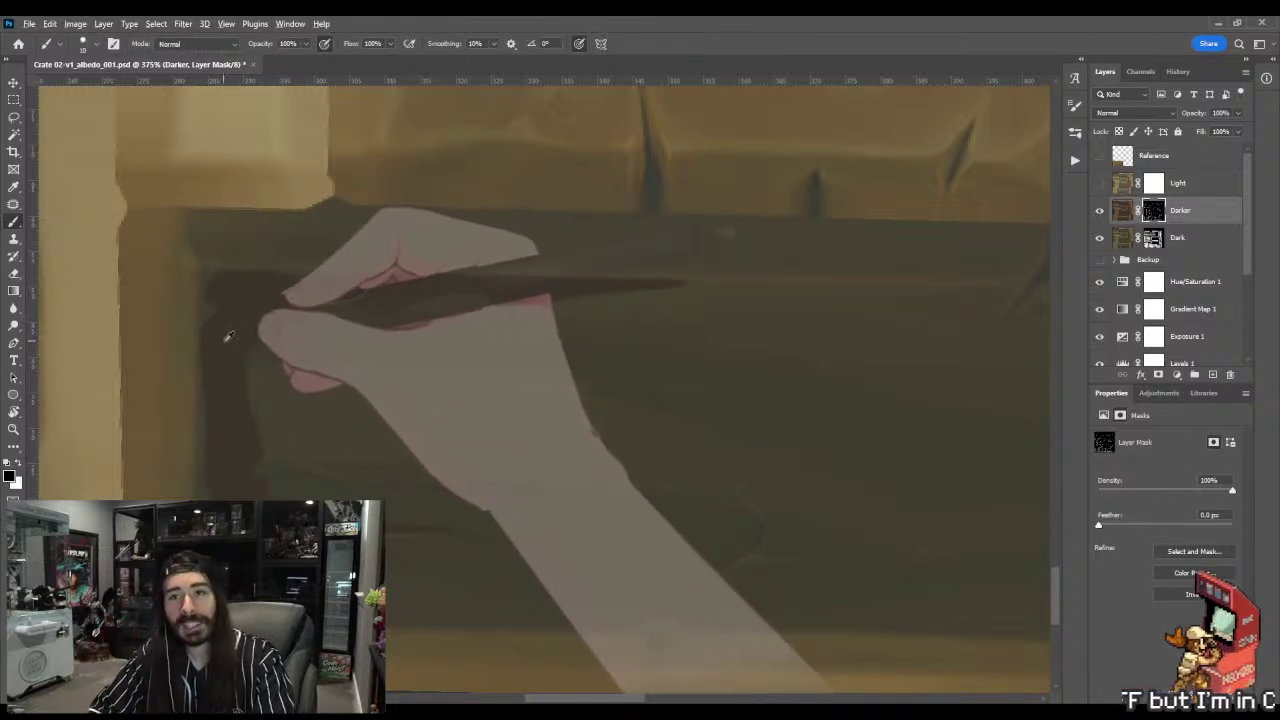
left_click(216, 338)
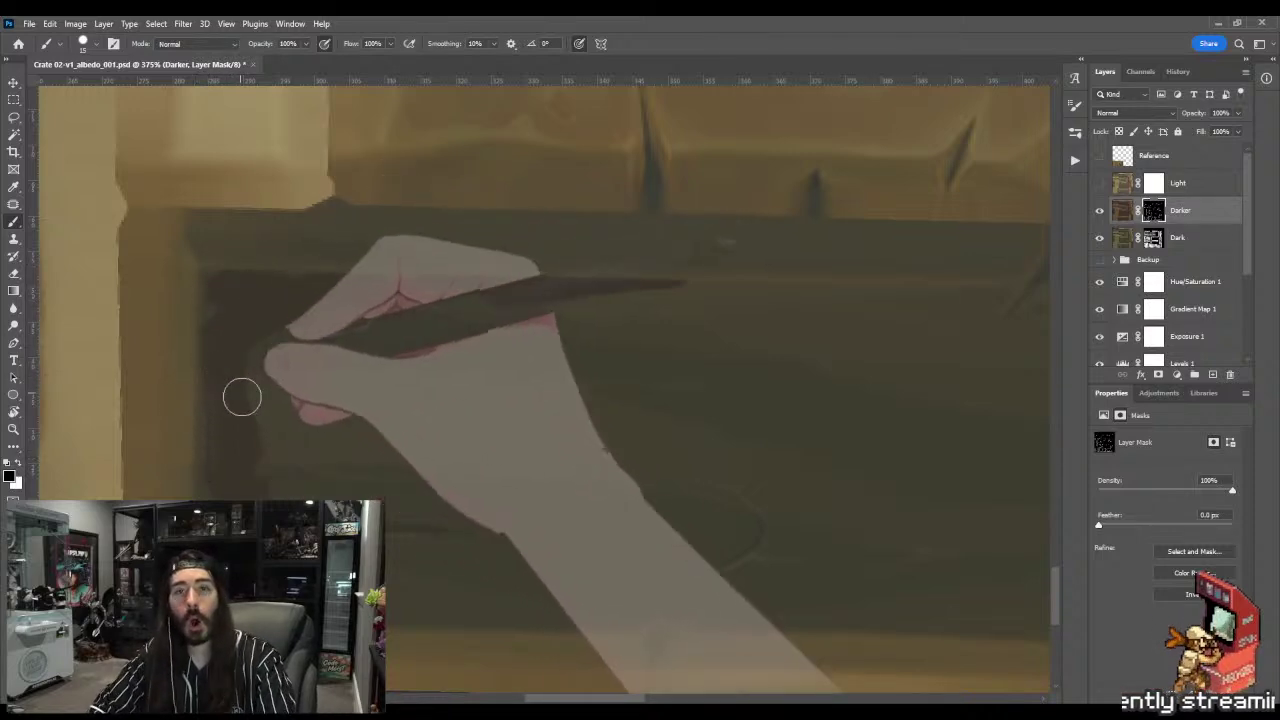
key("shift+b")
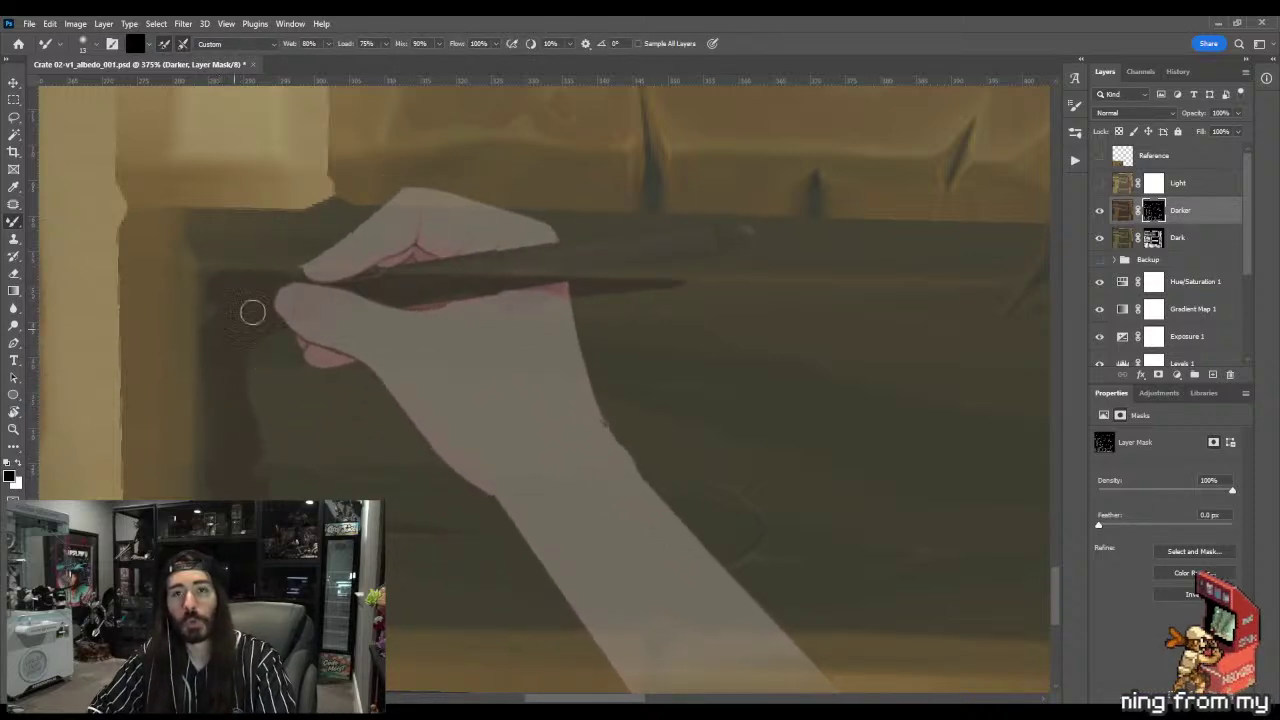
key("shift+b")
left_click(615, 345)
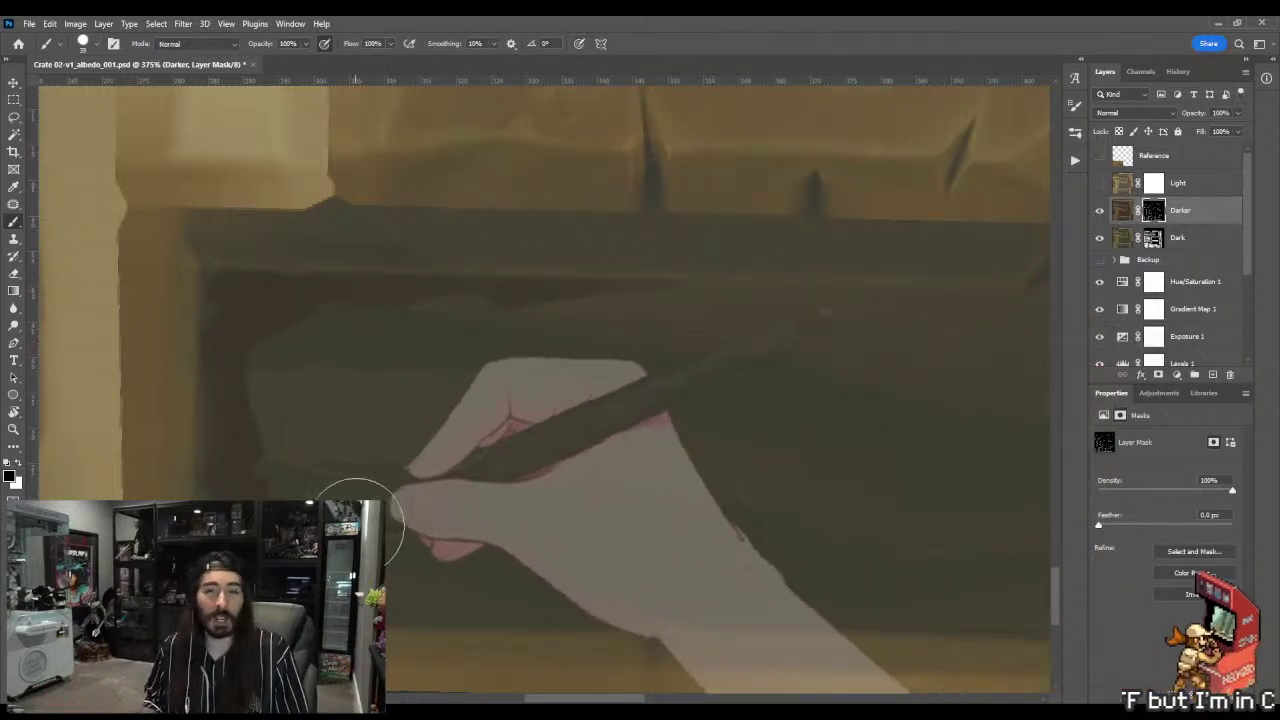
- Blend the tapering upper end of the dark strip into the plank with an enlarged Mixer Brush
key("shift+b")
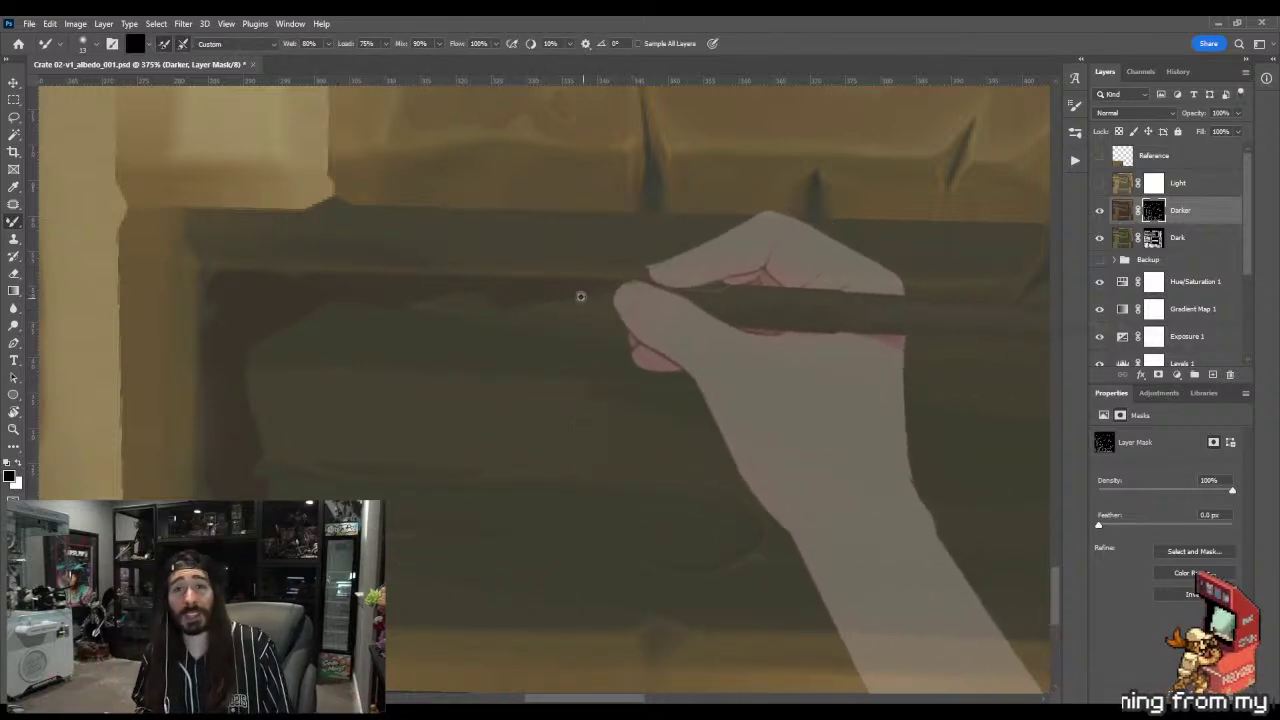
key("bracketright")
key("bracketright")
key("bracketright")
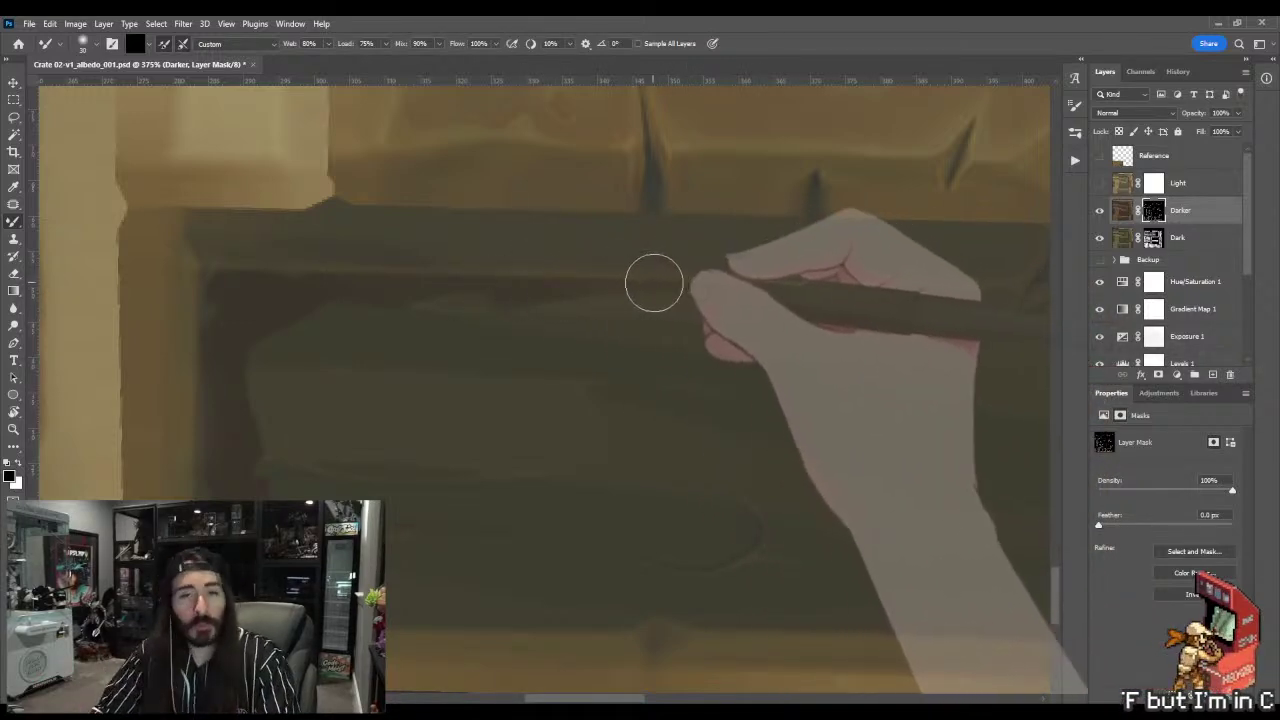
key("z")
left_click_drag(544, 331, 596, 326)
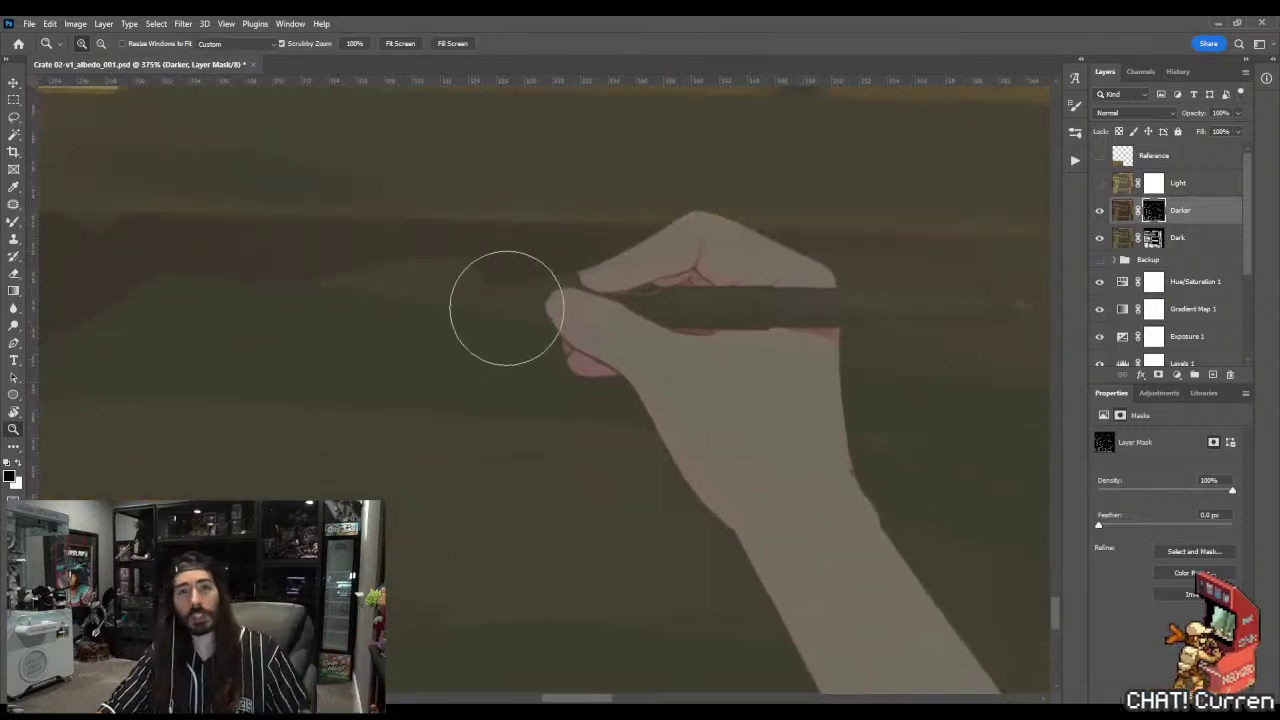
left_click_drag(504, 306, 476, 303)
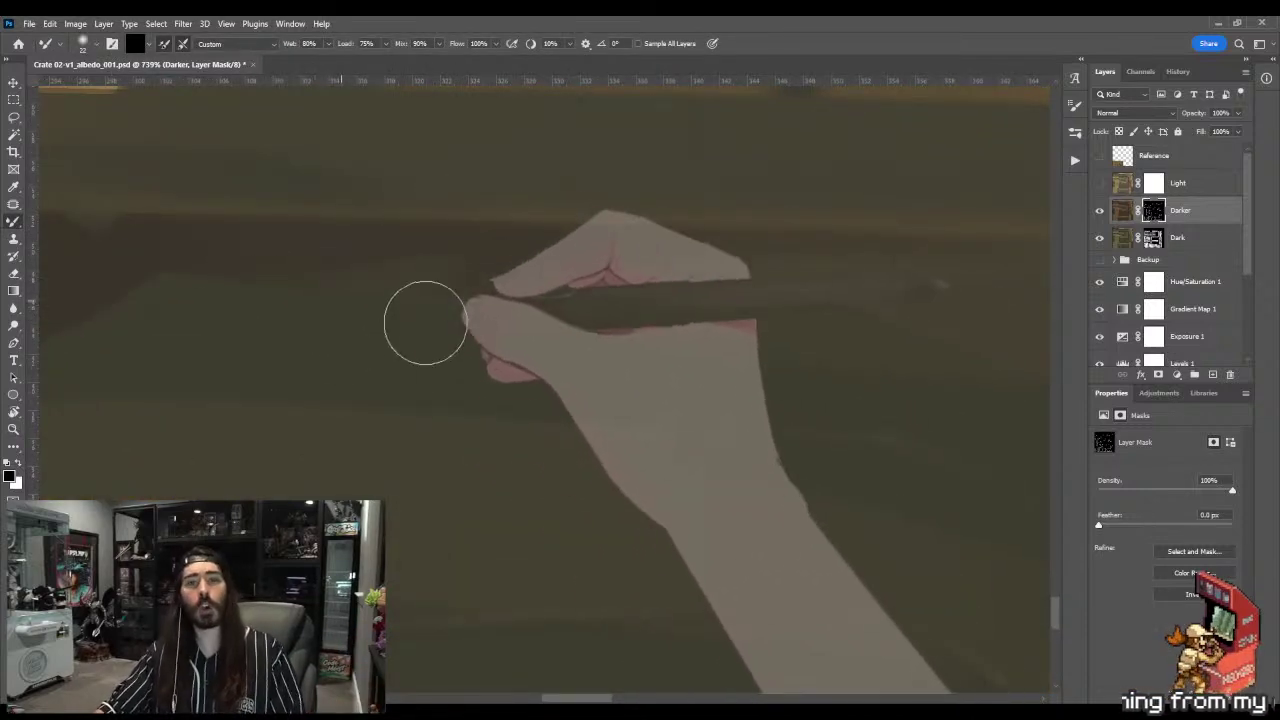
- Lasso the shaded end of the plank, fade its Darker mask with a black linear gradient, and deselect
key("z")
mouse_move(423, 320)
left_mouse_down()
mouse_move(300, 366)
mouse_move(371, 387)
left_mouse_up()
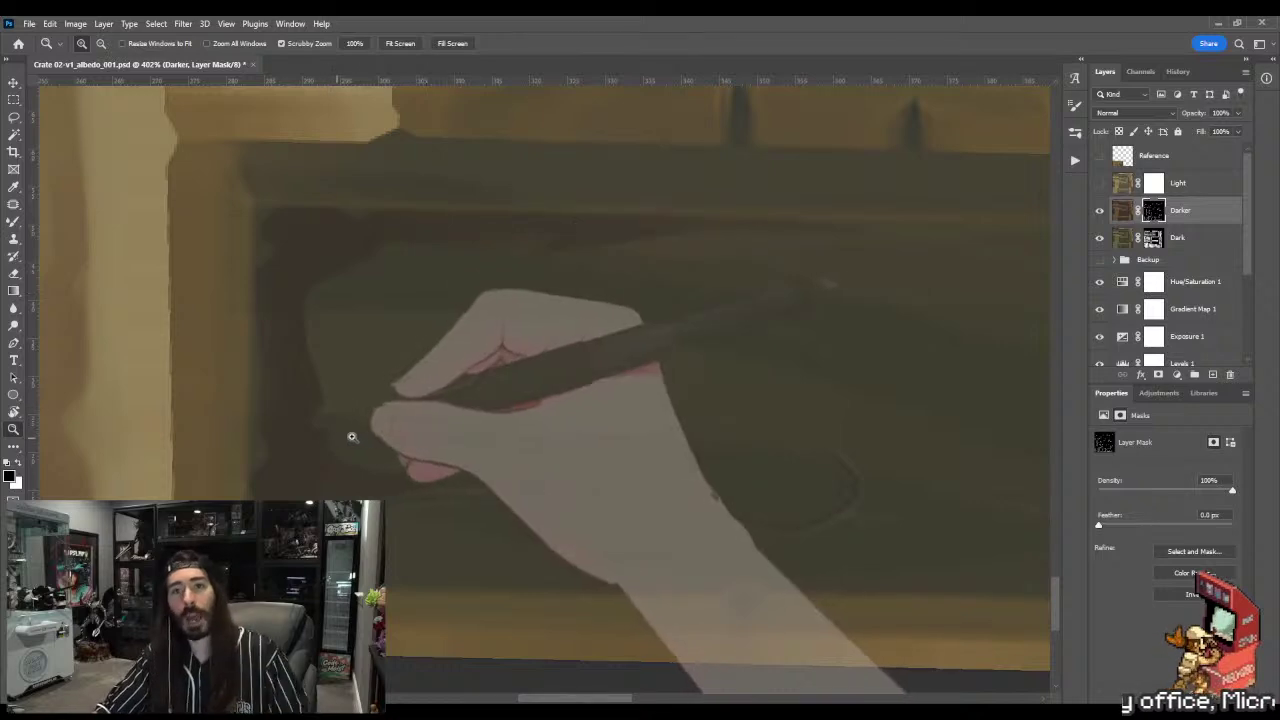
scroll(351, 437, "down", 3)
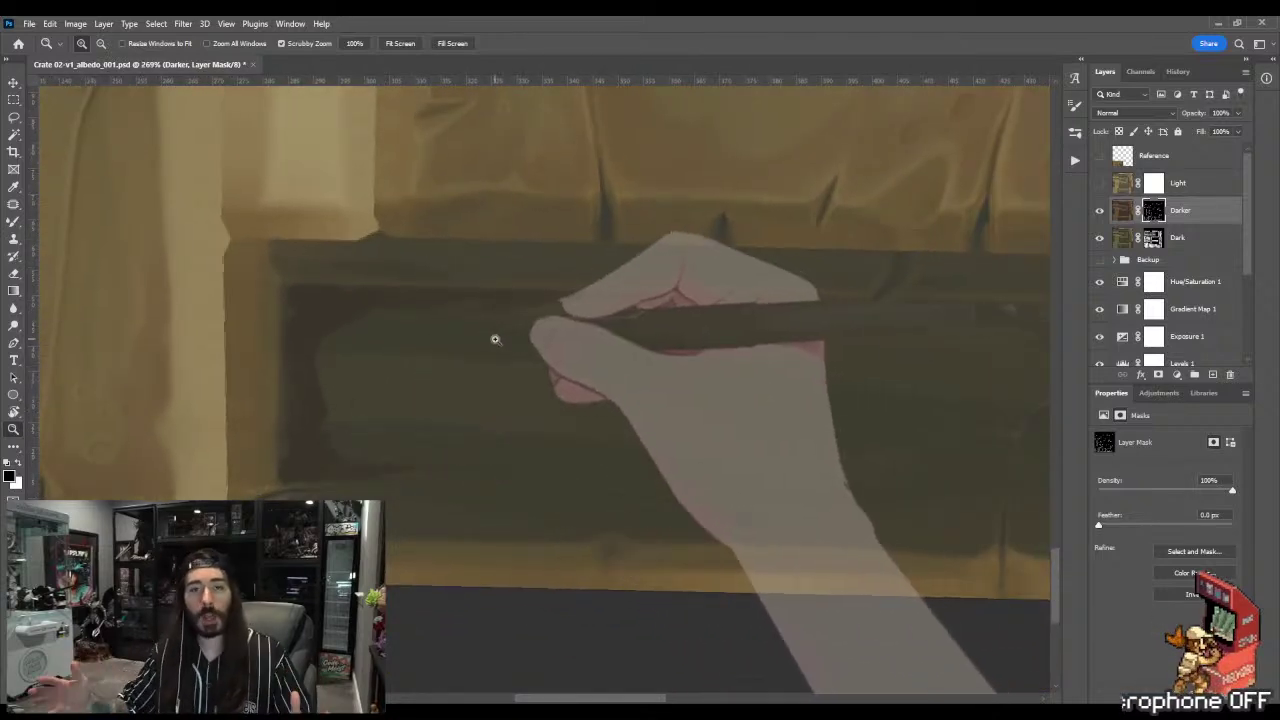
key("l")
mouse_move(278, 282)
left_mouse_down()
mouse_move(688, 520)
mouse_move(845, 458)
mouse_move(859, 325)
mouse_move(808, 283)
left_mouse_up()
scroll(808, 283, "down", 4)
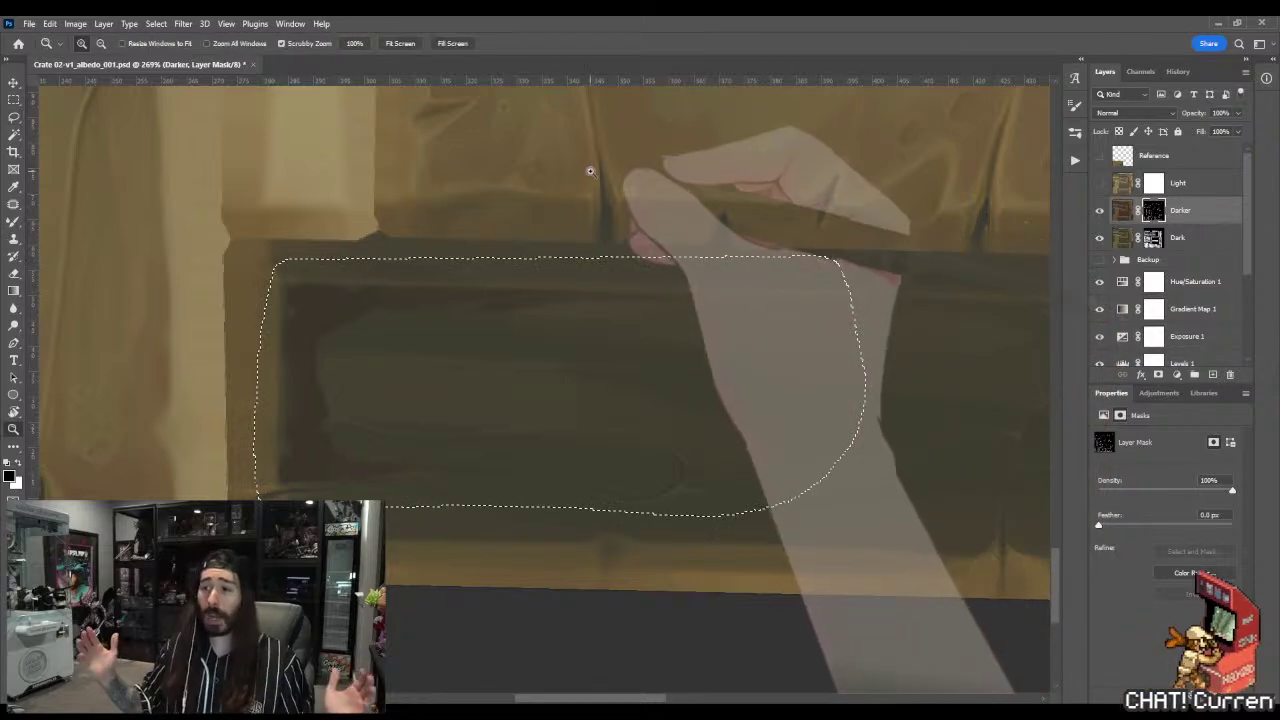
key("g")
left_click_drag(525, 408, 585, 541)
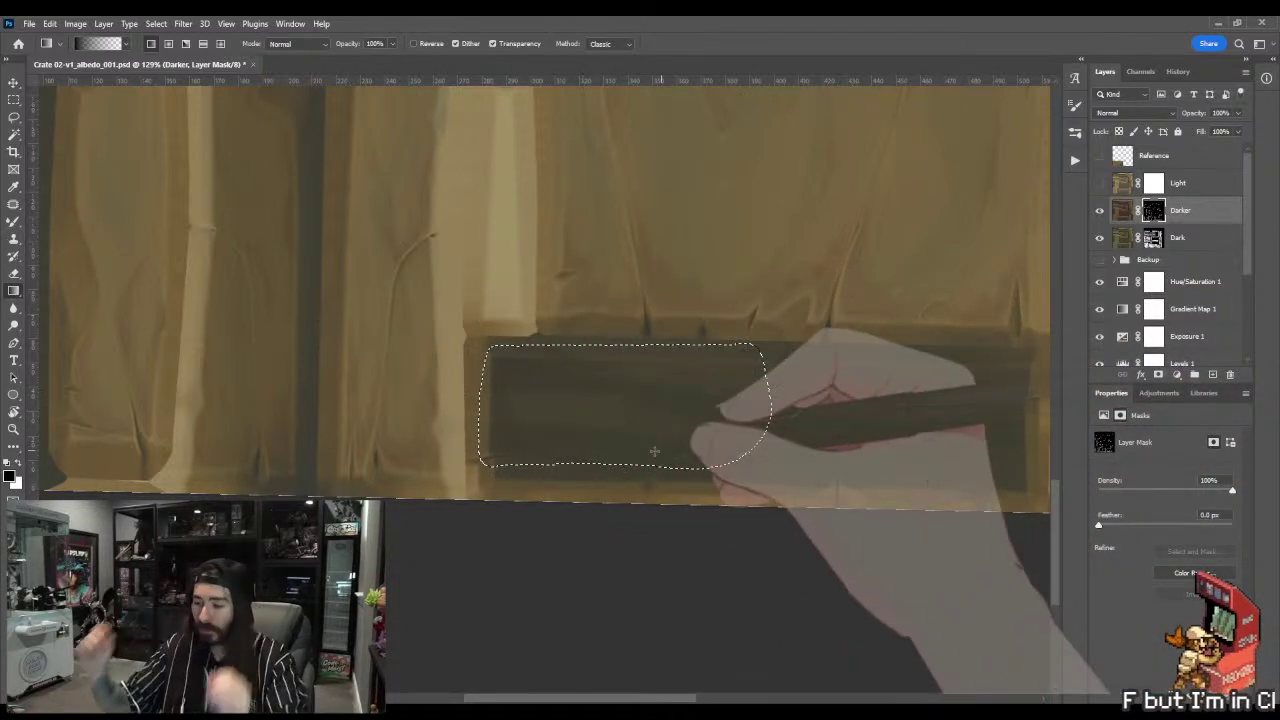
key("ctrl+d")
key("m")
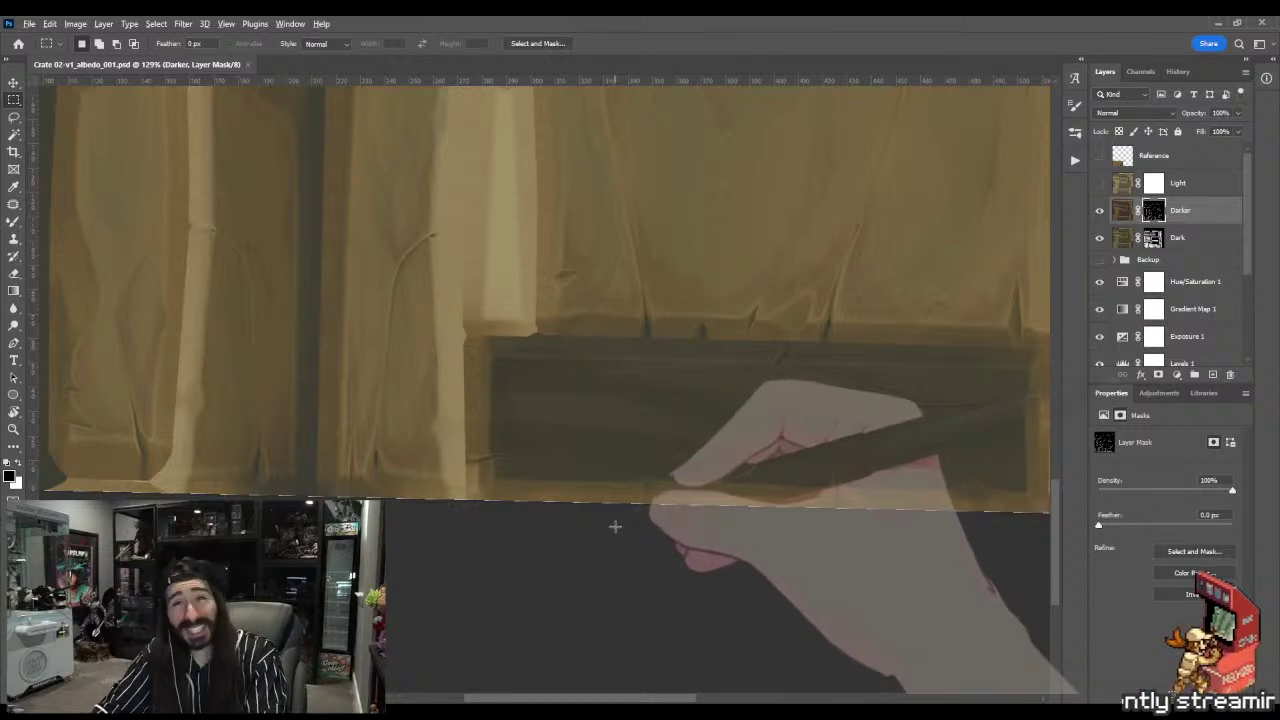
- Examine the plank's updated shading on the crate model in Marmoset Toolbag and compare it with the Photoshop texture
key("alt+Tab")
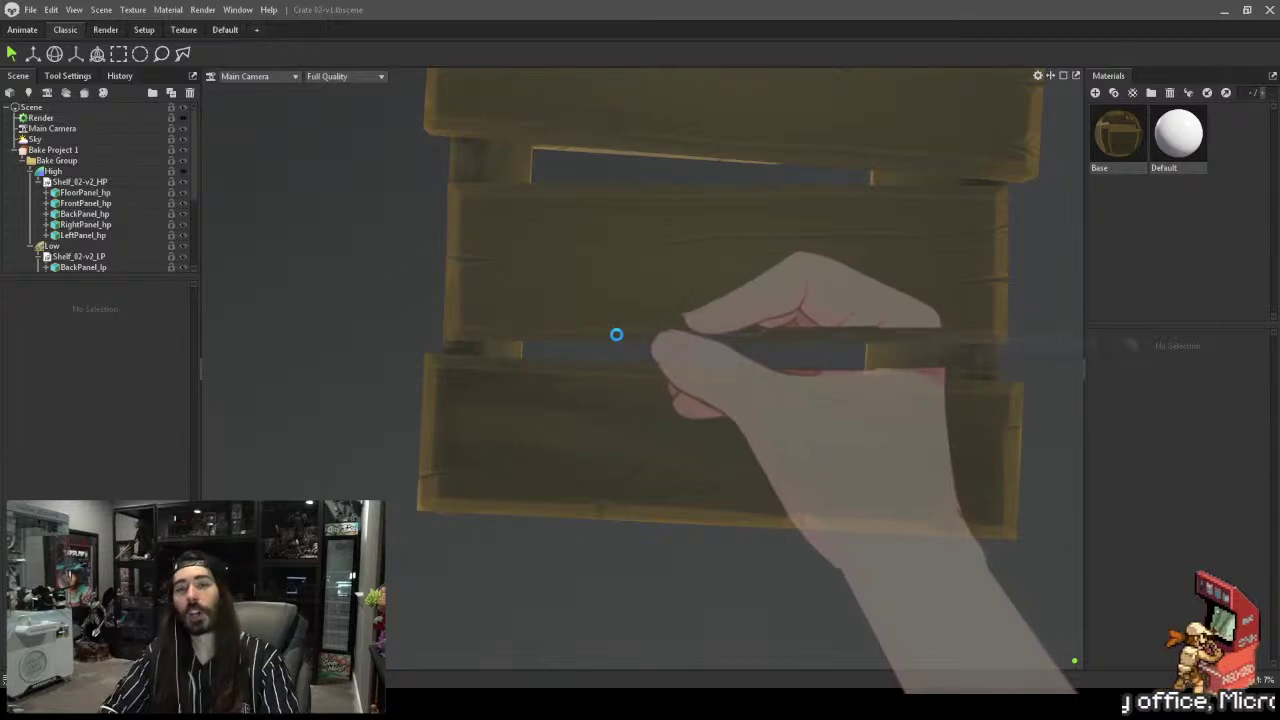
key("alt+Tab")
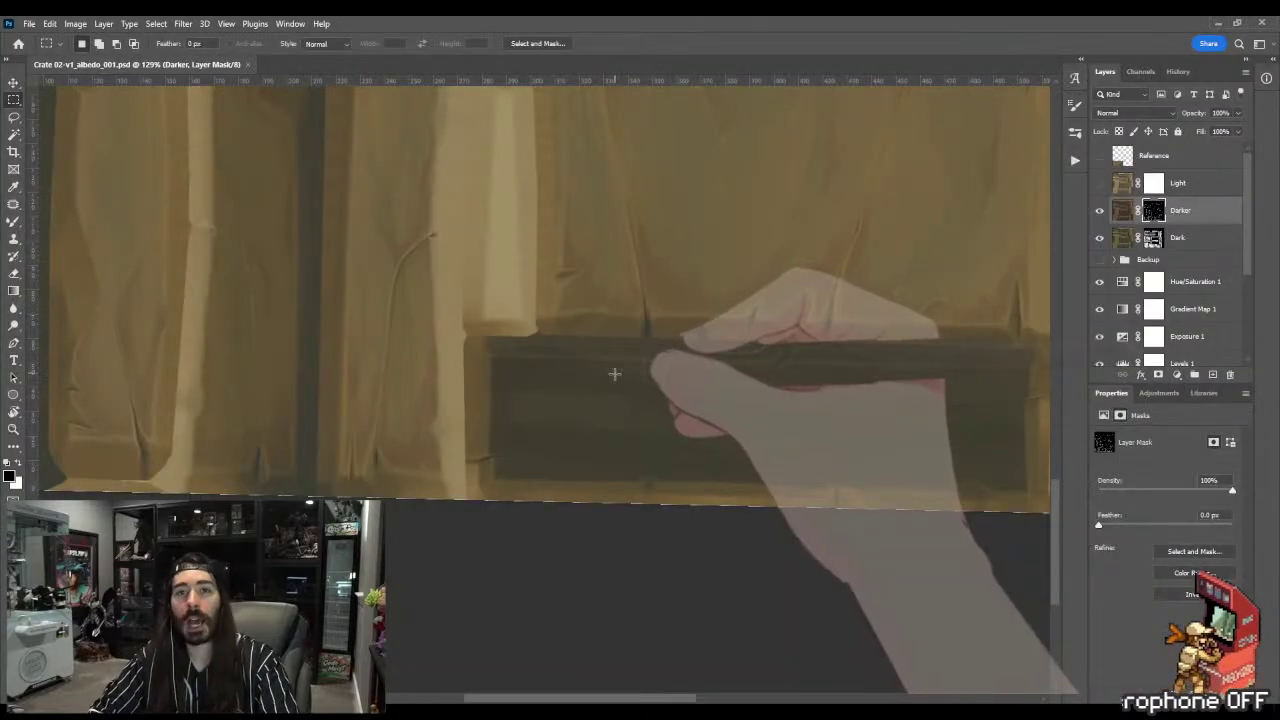
key("alt+Tab")
left_click_drag(615, 348, 657, 417)
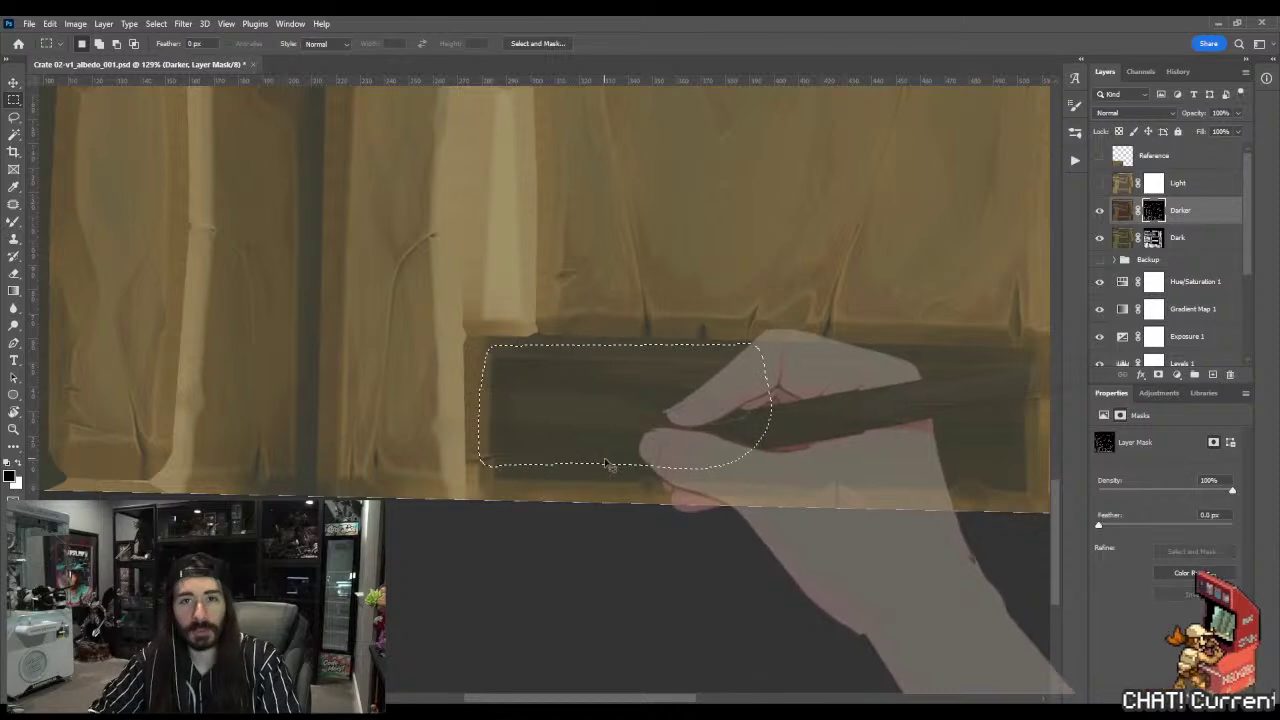
key("z")
left_click_drag(592, 384, 648, 400)
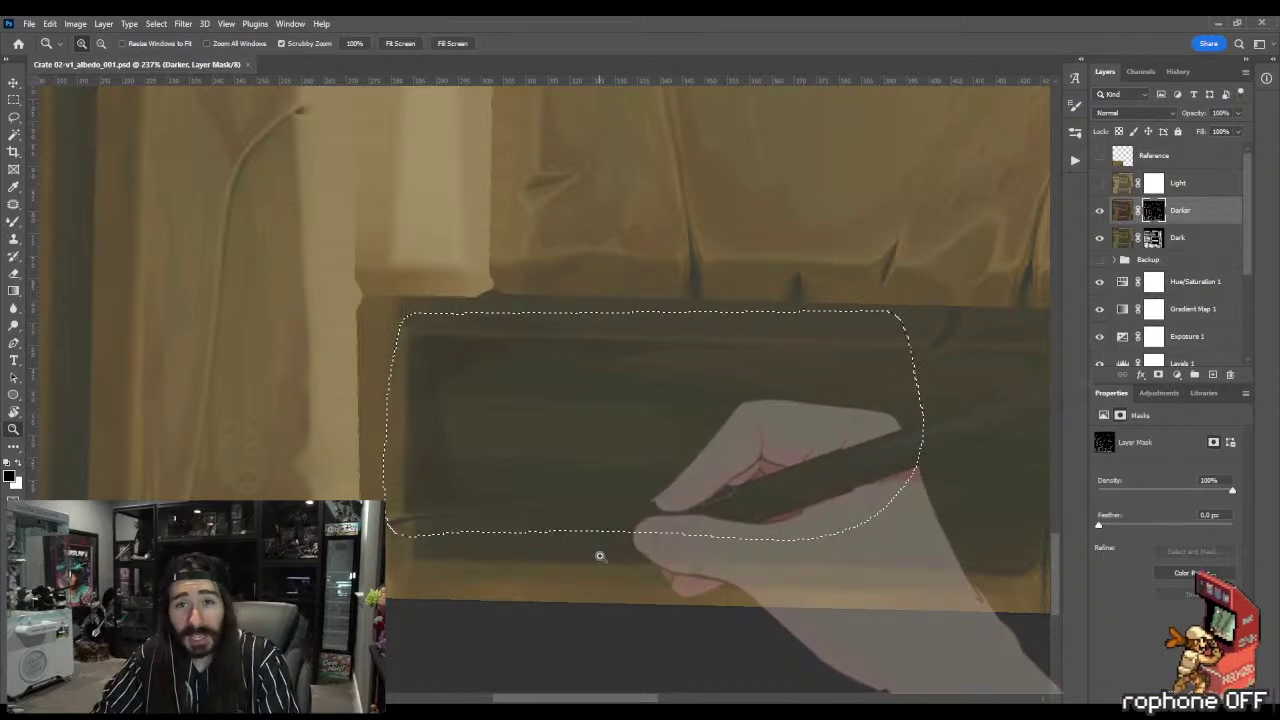
key("alt+Tab")
left_click_drag(679, 280, 778, 304)
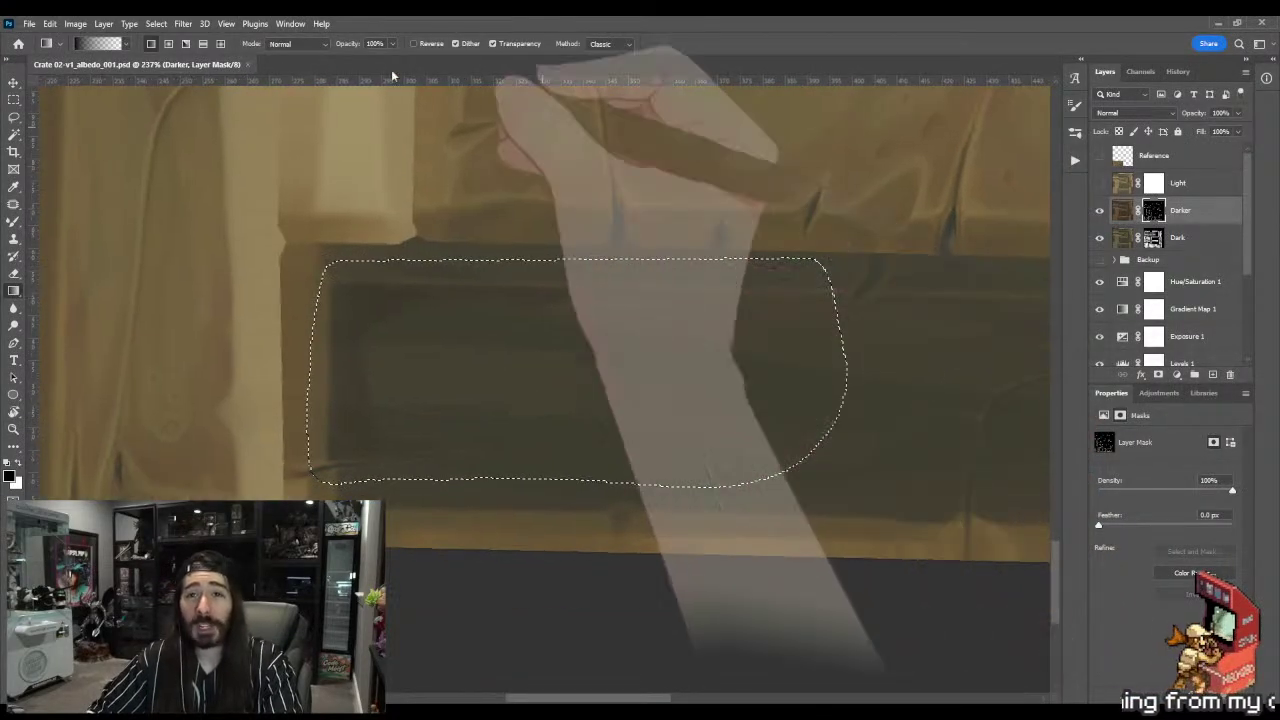
- Switch to a radial gradient and fade the Darker mask further with several black gradients inside the plank selection
left_click(169, 44)
left_click_drag(761, 508, 1000, 545)
left_click_drag(619, 455, 846, 466)
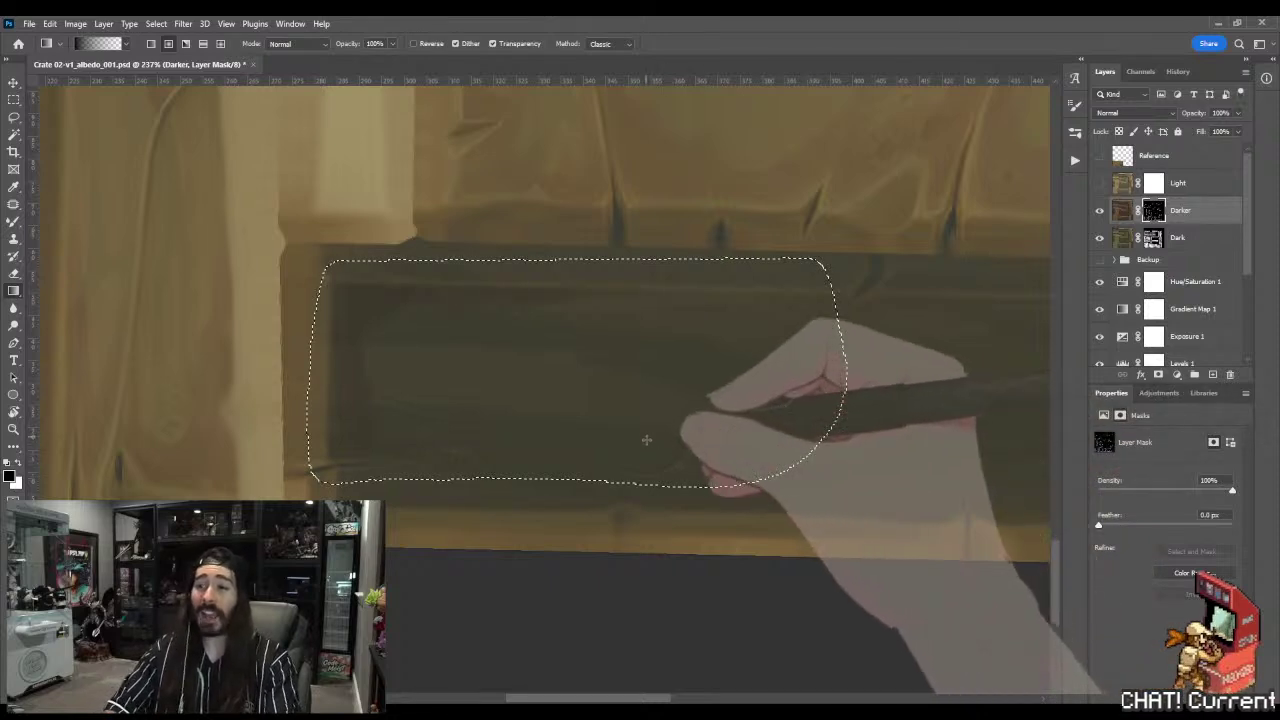
left_click_drag(651, 441, 908, 469)
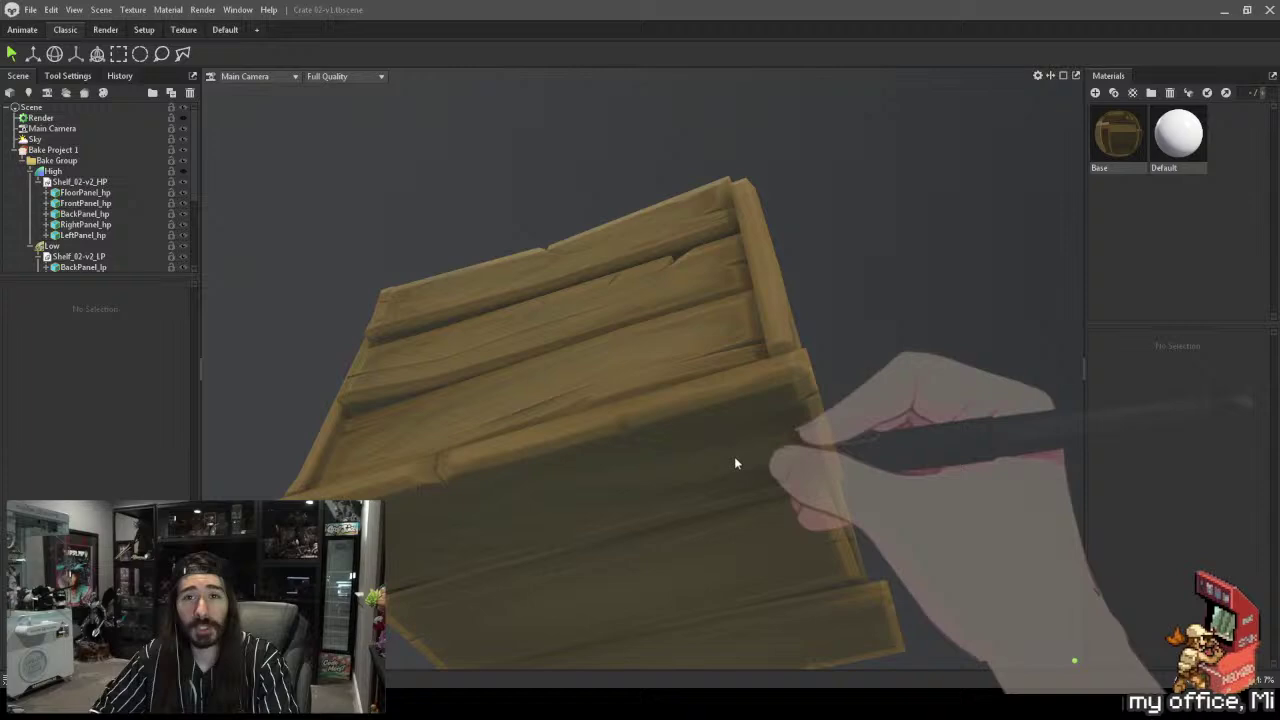
- Return to Photoshop, fade the Darker mask inside the plank selection with black linear gradients, then deselect and save the file
left_click_drag(737, 460, 727, 417)
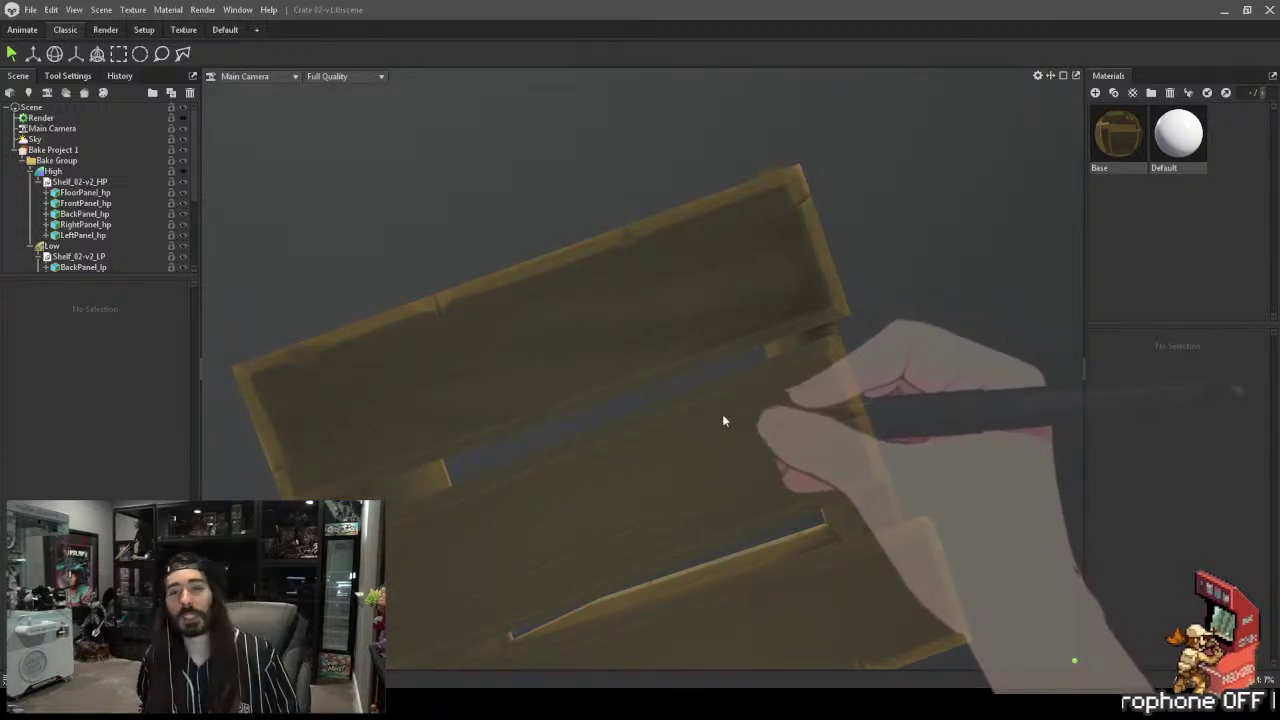
key("alt+Tab")
left_click(151, 45)
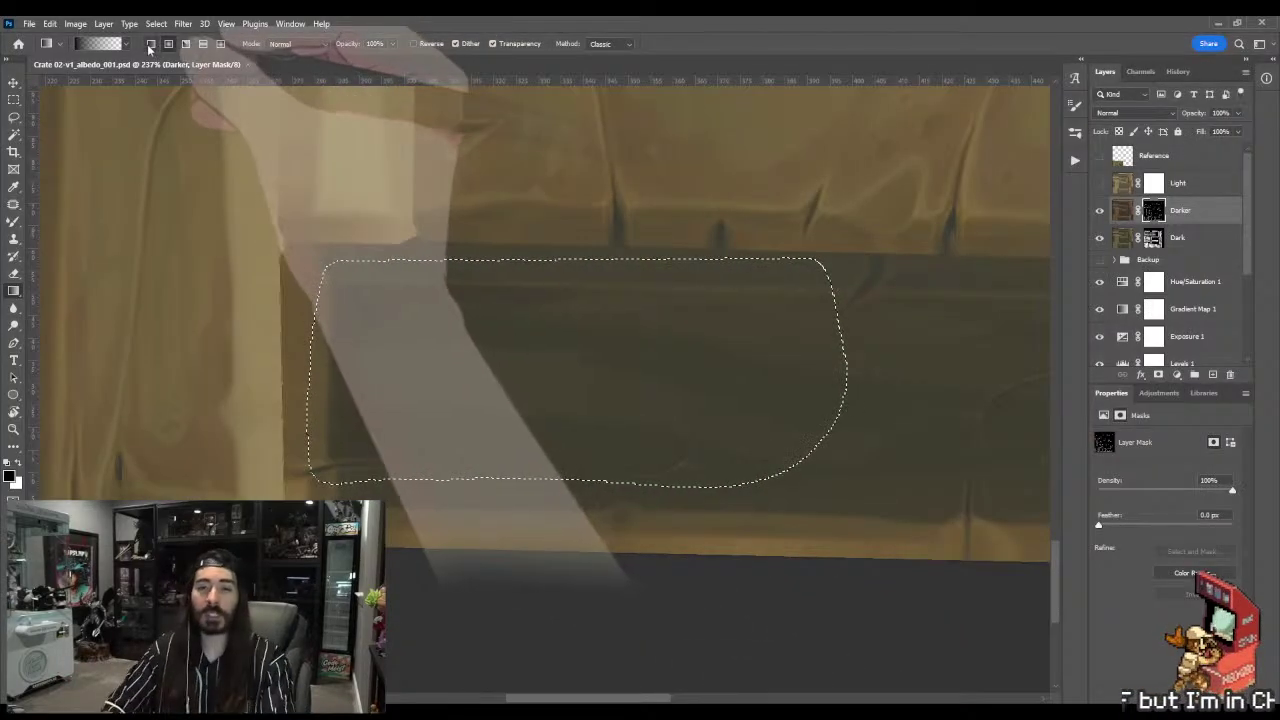
left_click_drag(551, 237, 628, 412)
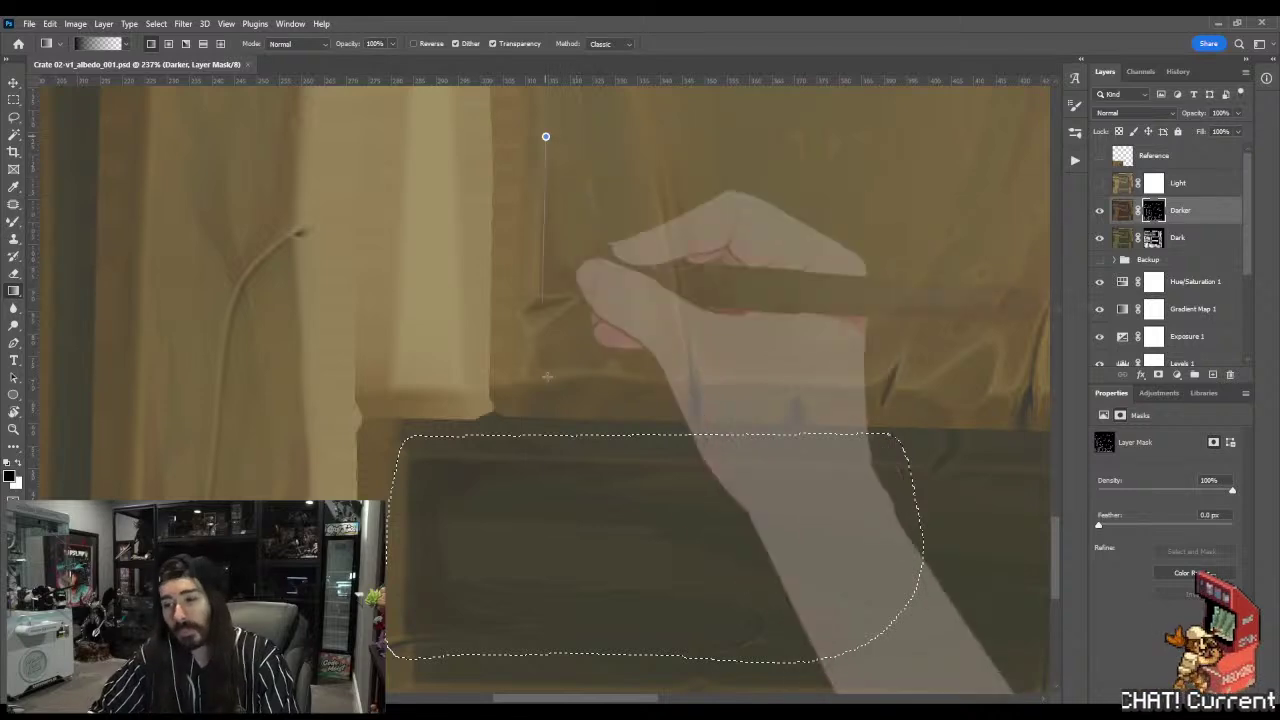
left_click_drag(543, 134, 563, 276)
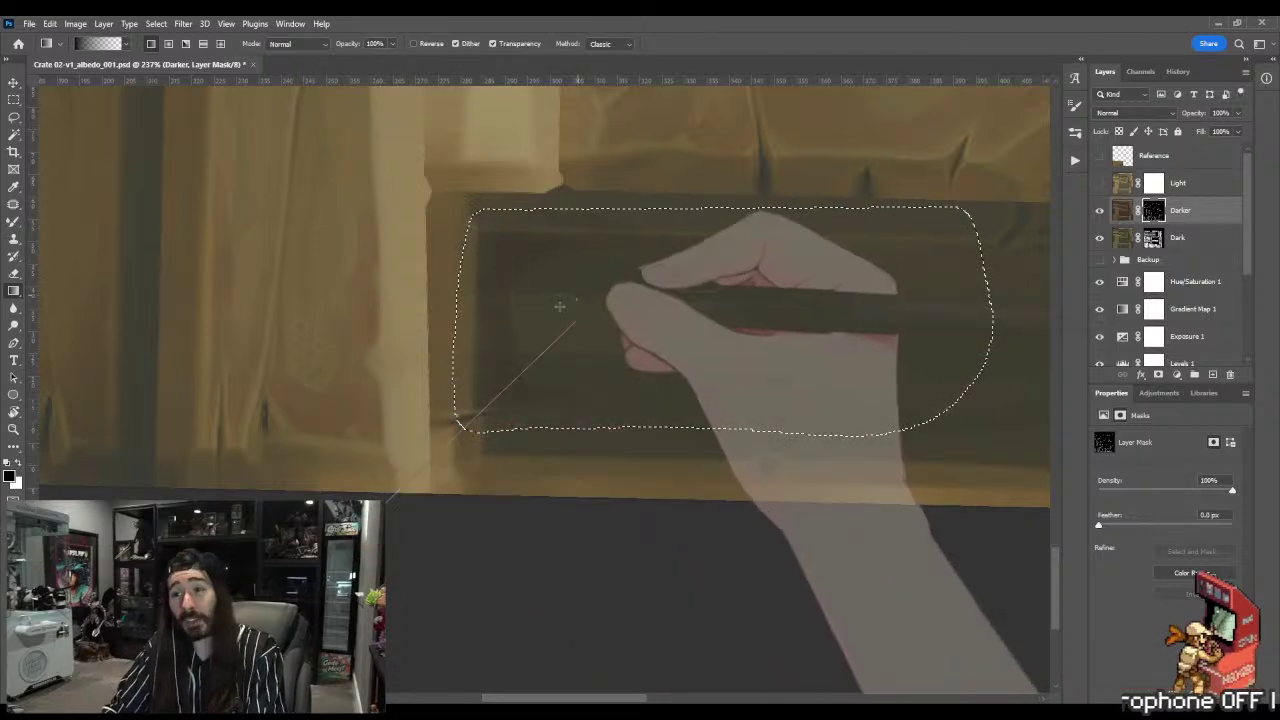
key("m")
left_click(425, 452)
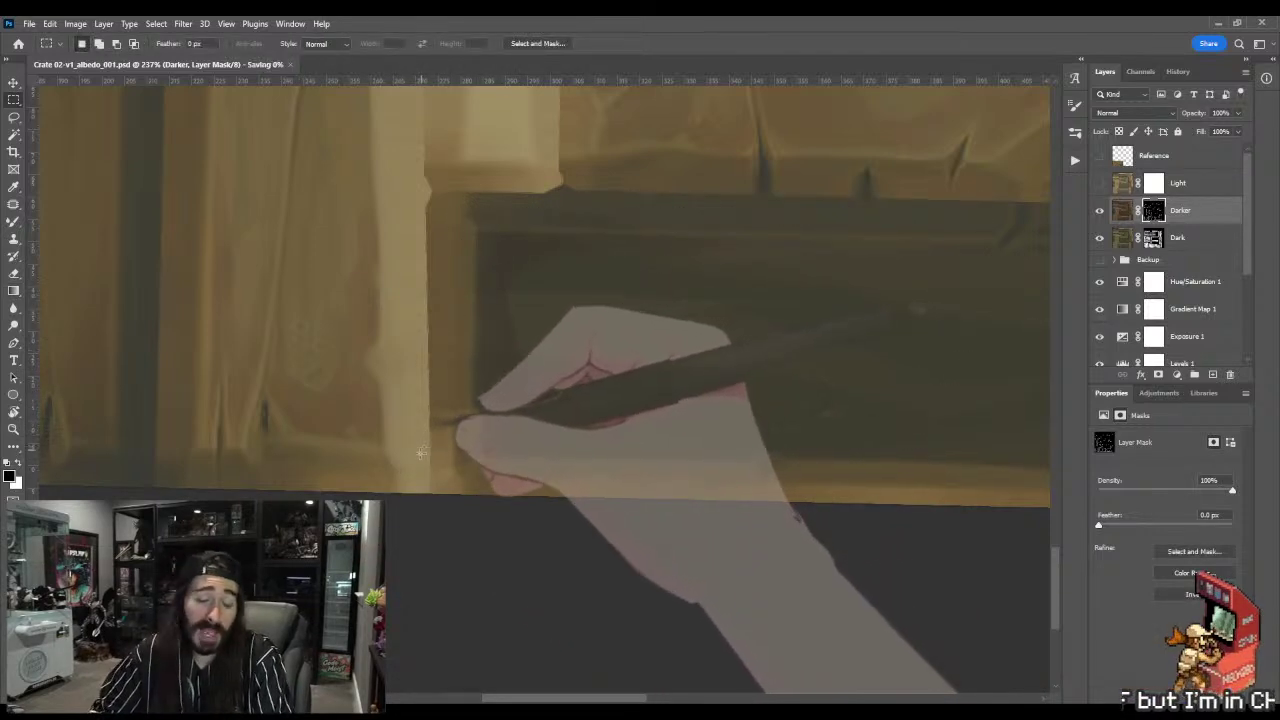
key("alt+Tab")
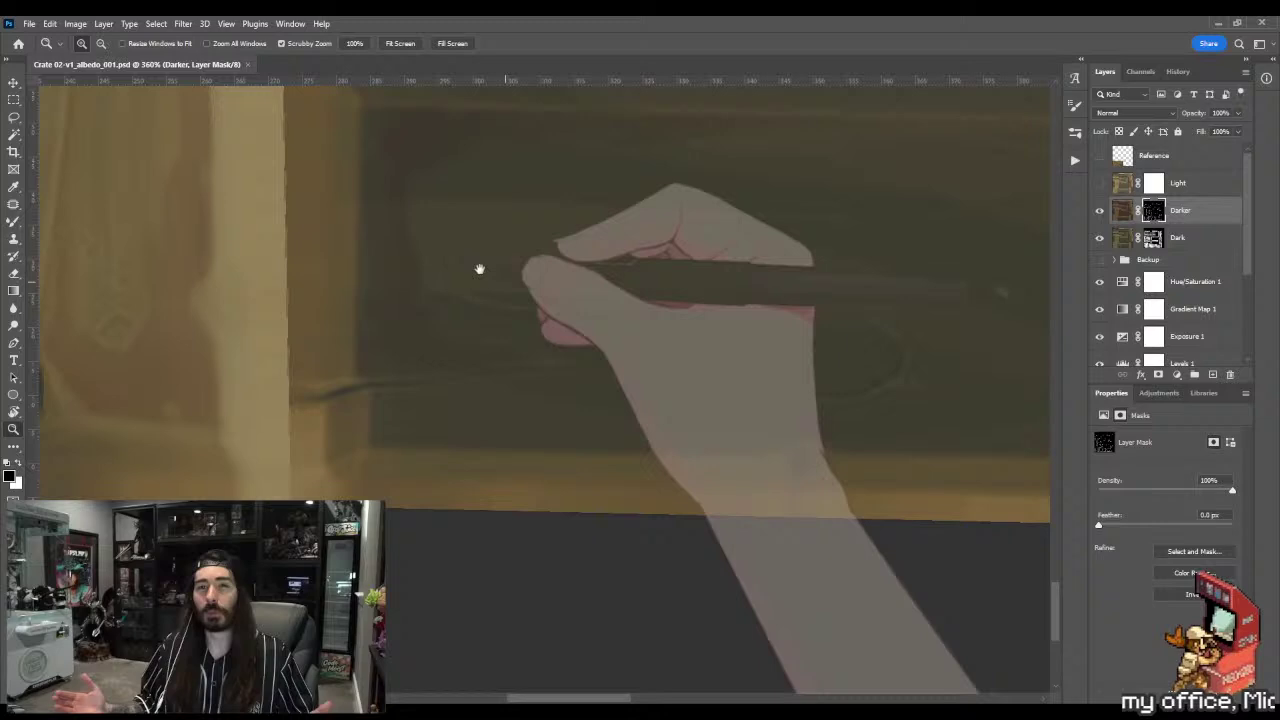
- Lasso a jagged sliver along the lower edge of the plank's shaded end, fill it with a white gradient on the Darker mask, and deselect
left_click_drag(479, 268, 500, 229)
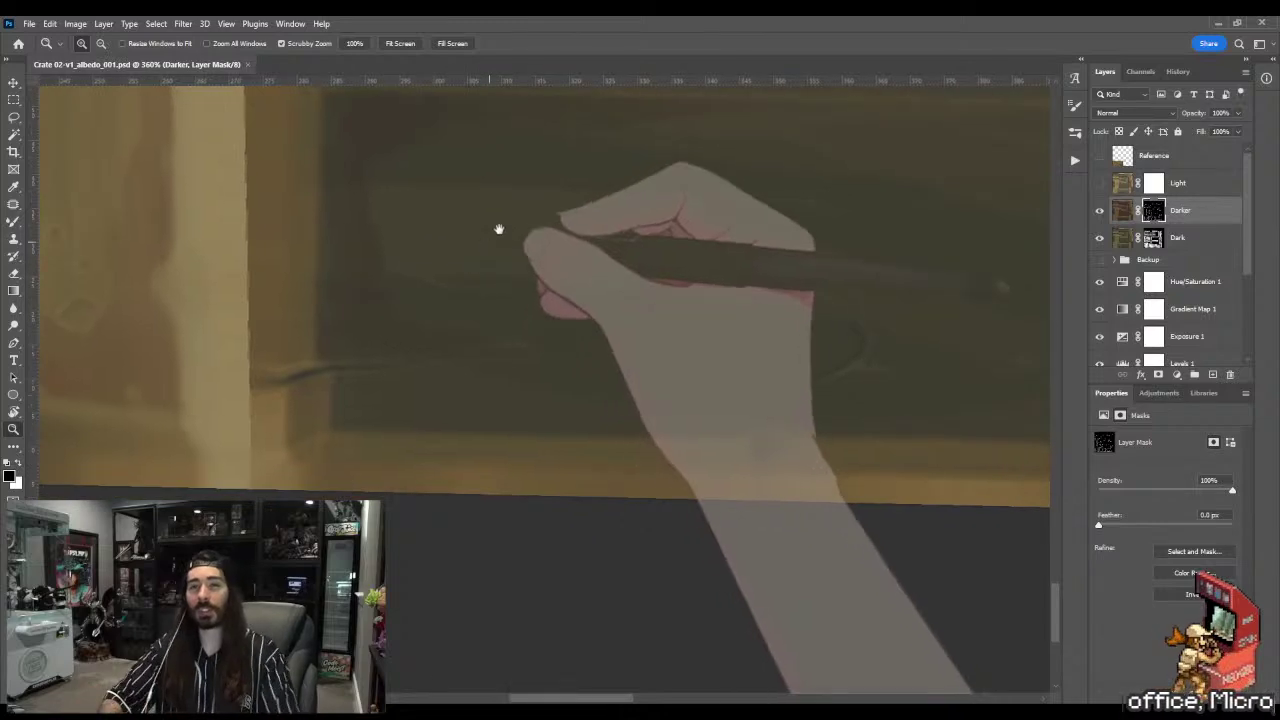
mouse_move(437, 374)
left_mouse_down()
mouse_move(396, 386)
mouse_move(384, 358)
mouse_move(322, 391)
mouse_move(358, 385)
mouse_move(377, 375)
mouse_move(329, 385)
mouse_move(324, 437)
mouse_move(719, 441)
mouse_move(584, 408)
mouse_move(438, 370)
left_mouse_up()
key("l")
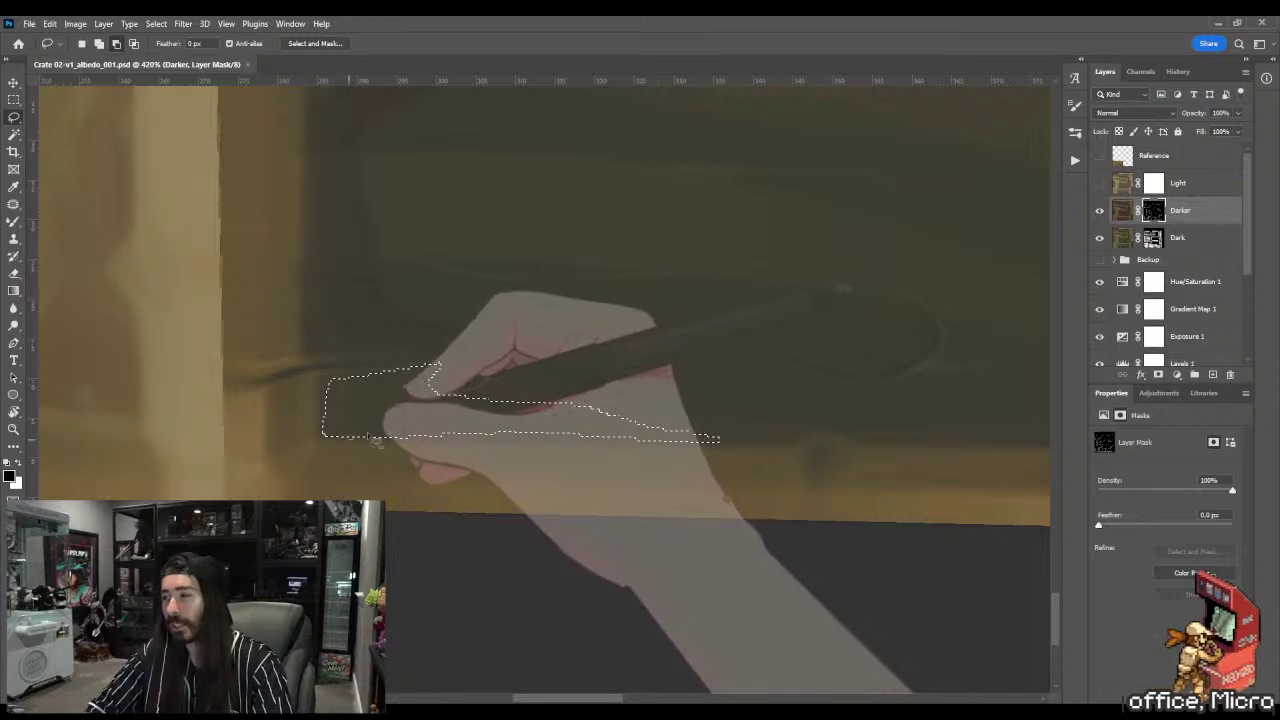
key("g")
left_click_drag(543, 534, 546, 605)
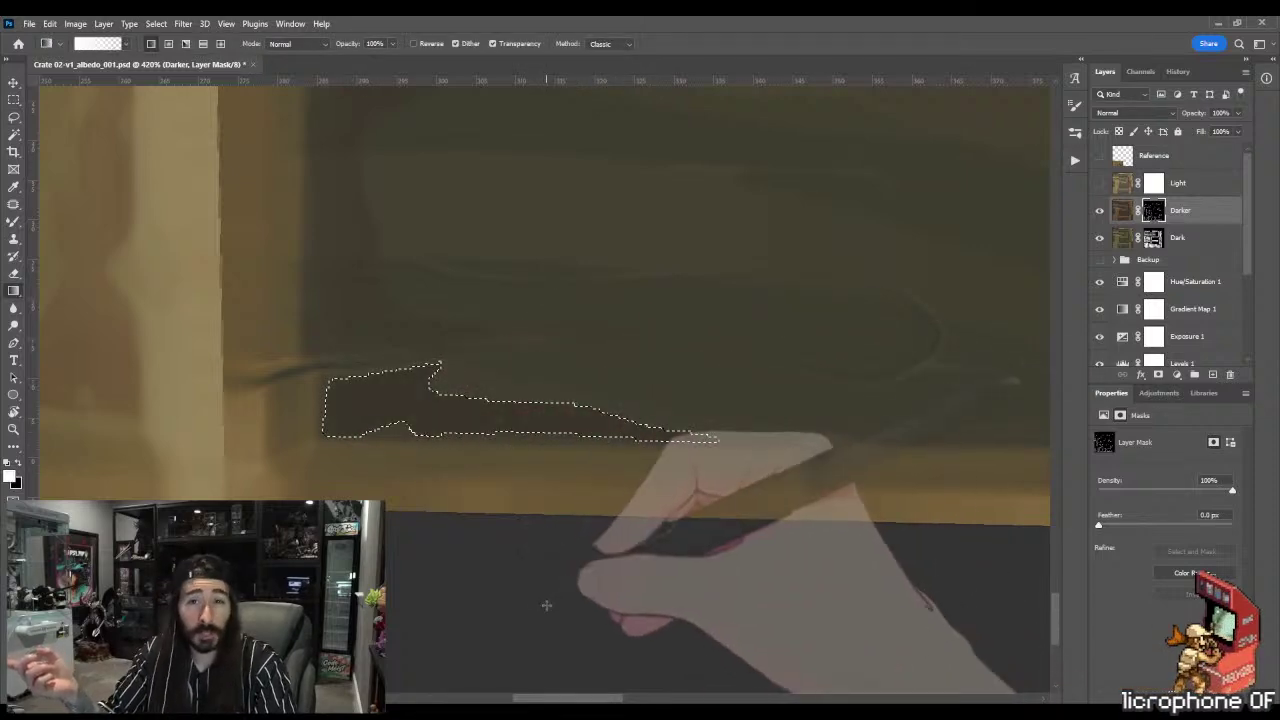
key("m")
left_click(537, 523)
- Soften the new dark sliver on the Darker mask with black brush strokes and blend its edges with the Mixer Brush
key("b")
key("shift+b")
key("x")
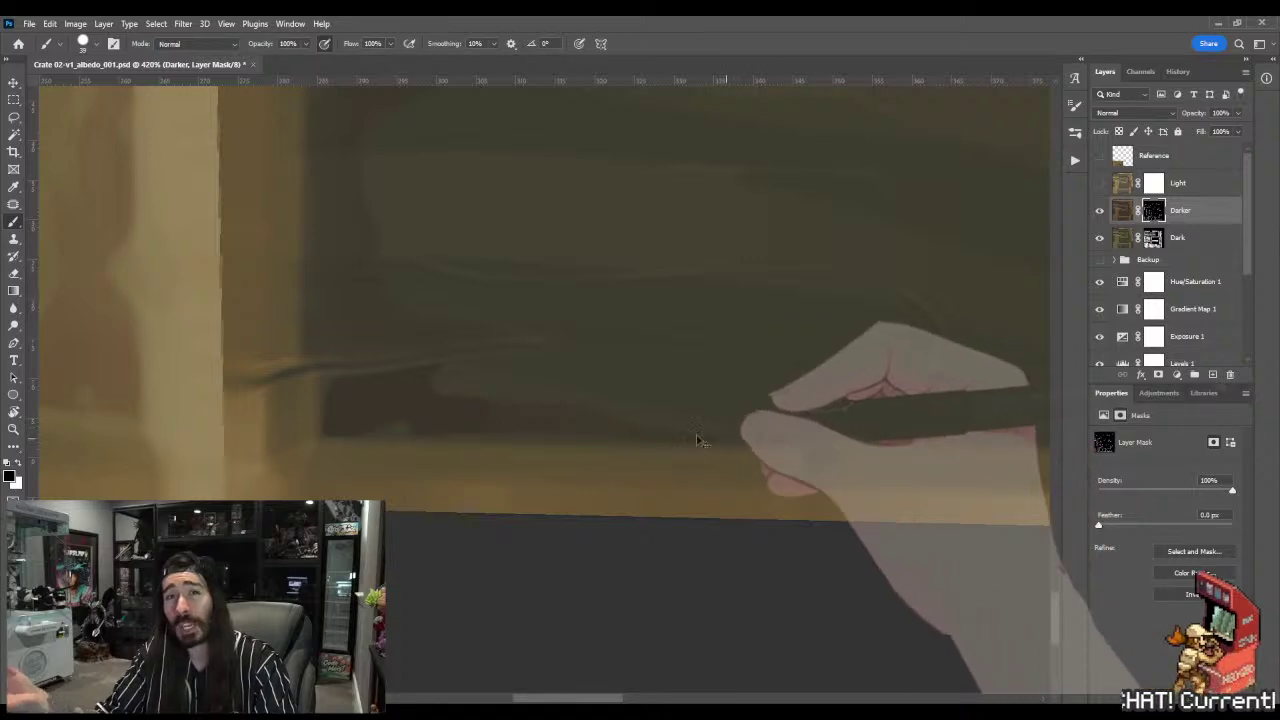
mouse_move(698, 438)
left_mouse_down()
mouse_move(389, 383)
mouse_move(537, 372)
mouse_move(387, 397)
mouse_move(417, 409)
left_mouse_up()
key("shift+b")
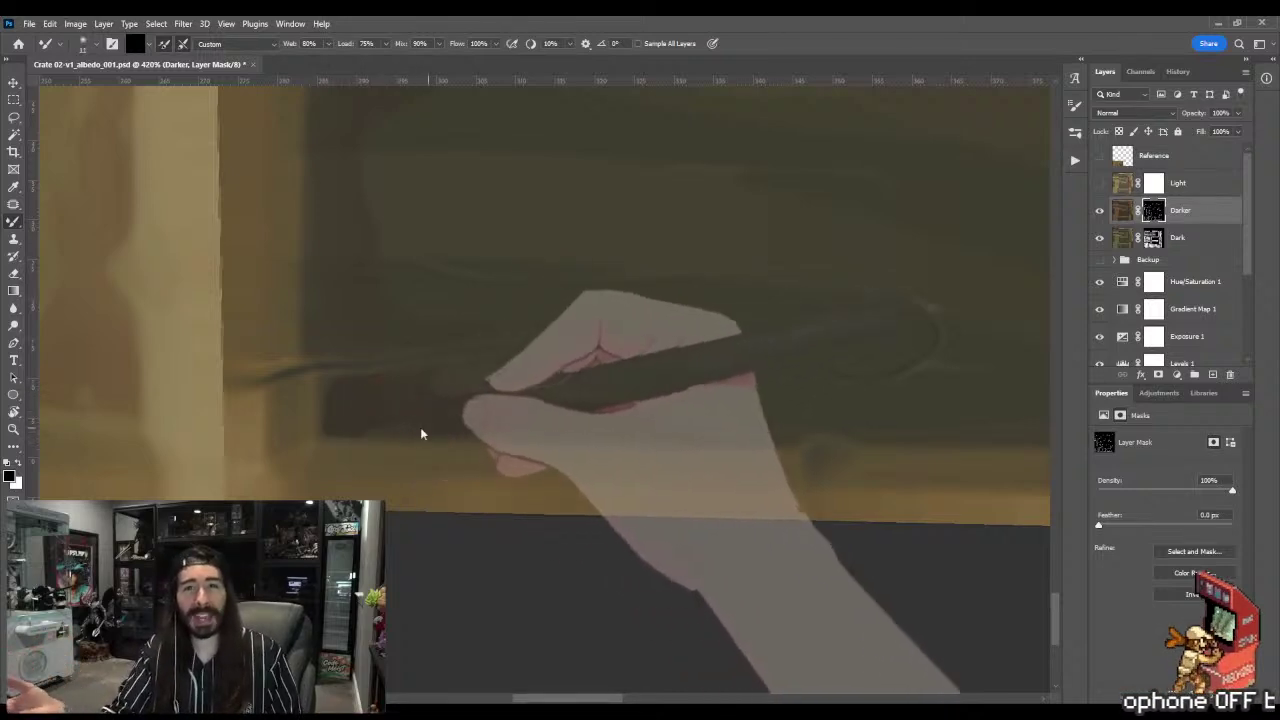
left_click_drag(586, 434, 563, 427)
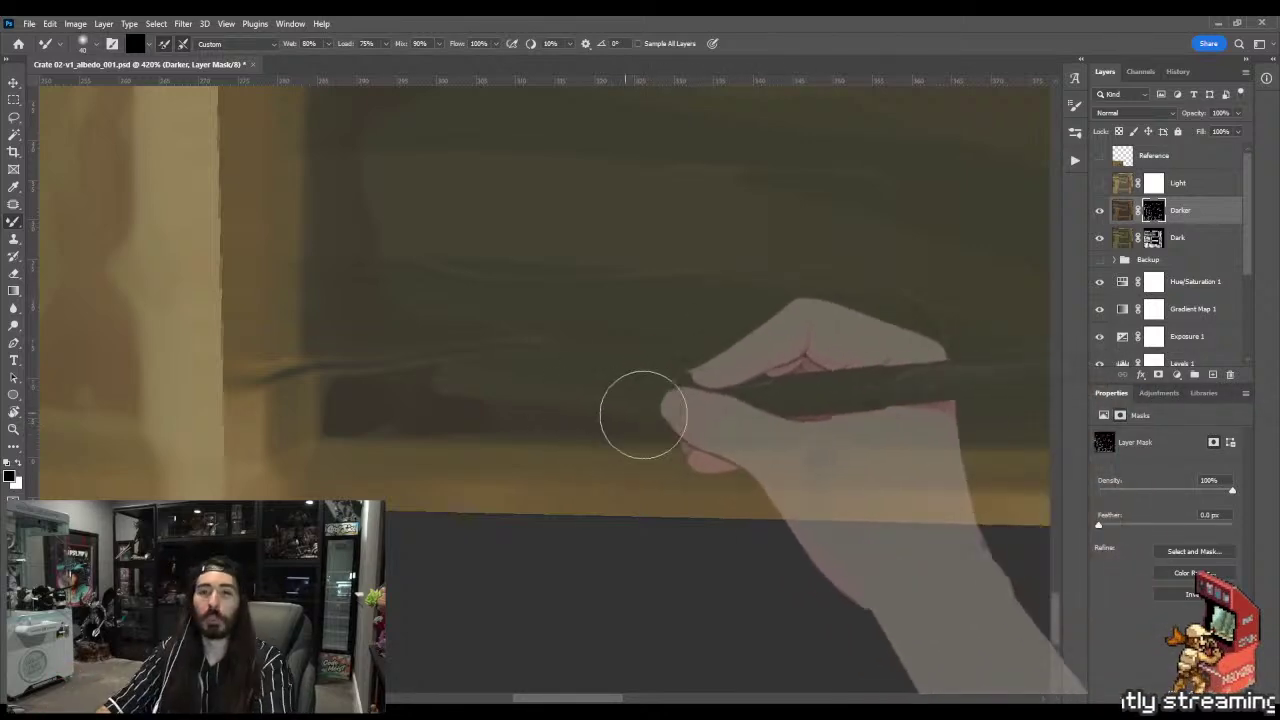
left_click_drag(430, 371, 424, 371)
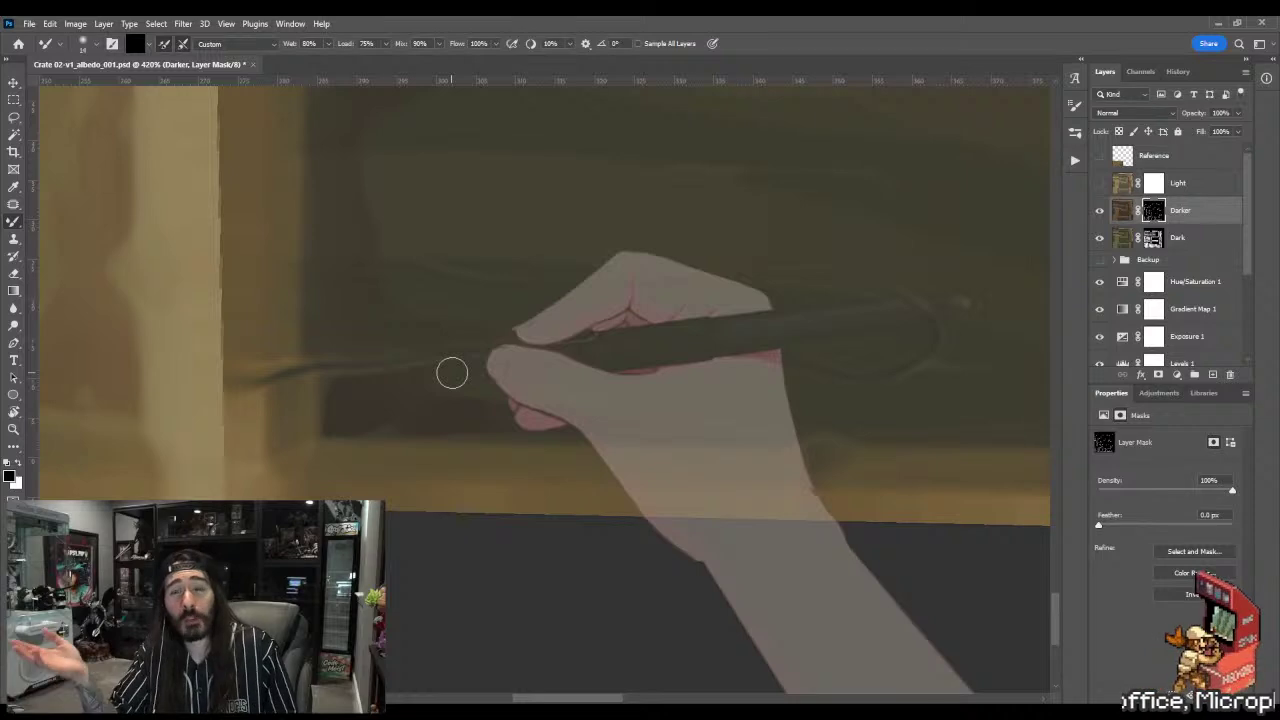
- Lasso around the dark sliver, fade it with black linear gradients on the Darker mask, then deselect and save the file
key("l")
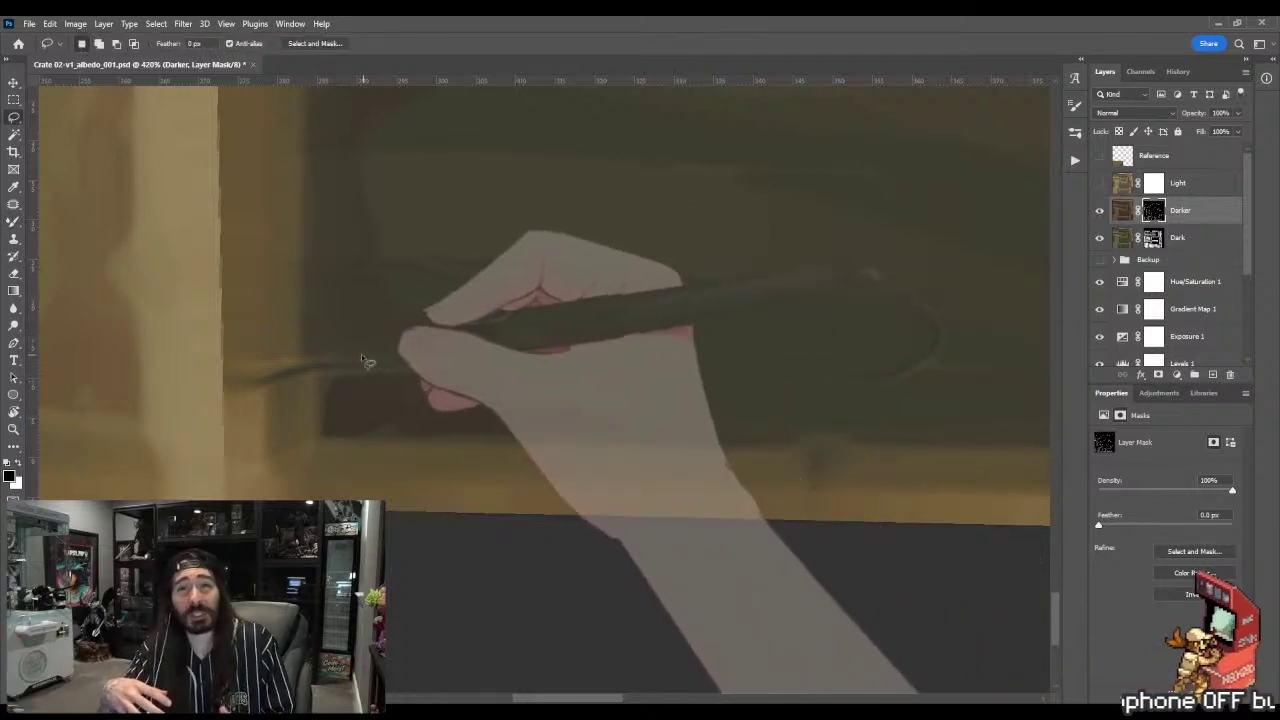
mouse_move(354, 366)
left_mouse_down()
mouse_move(280, 472)
mouse_move(575, 519)
mouse_move(828, 510)
mouse_move(880, 459)
mouse_move(870, 390)
mouse_move(763, 343)
mouse_move(531, 351)
left_mouse_up()
left_click(726, 368)
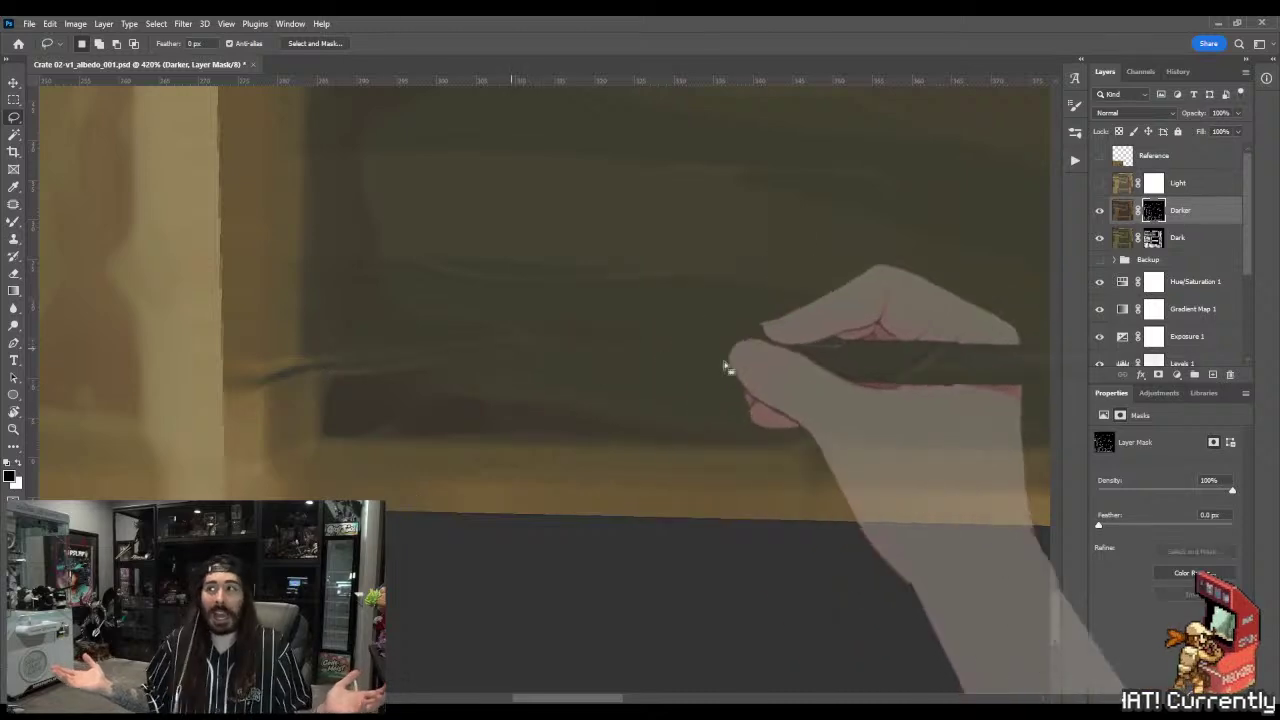
scroll(760, 223, "down", 5)
key("g")
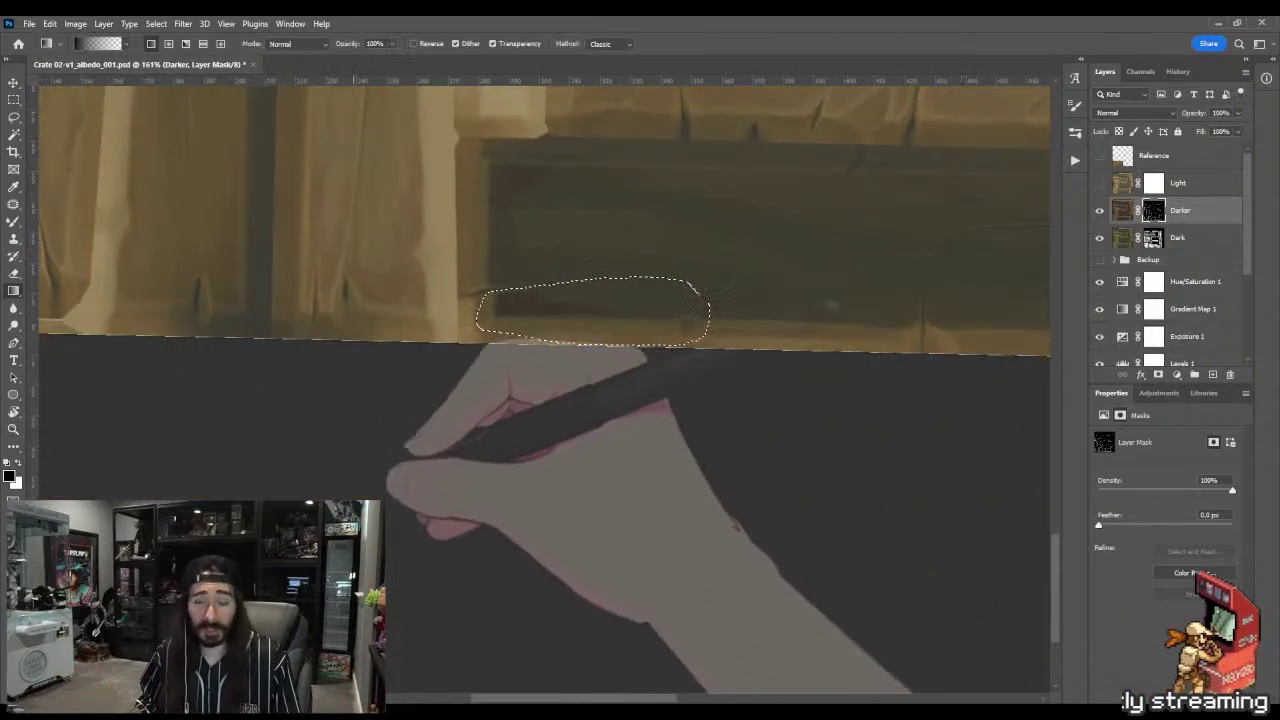
left_click_drag(400, 555, 586, 166)
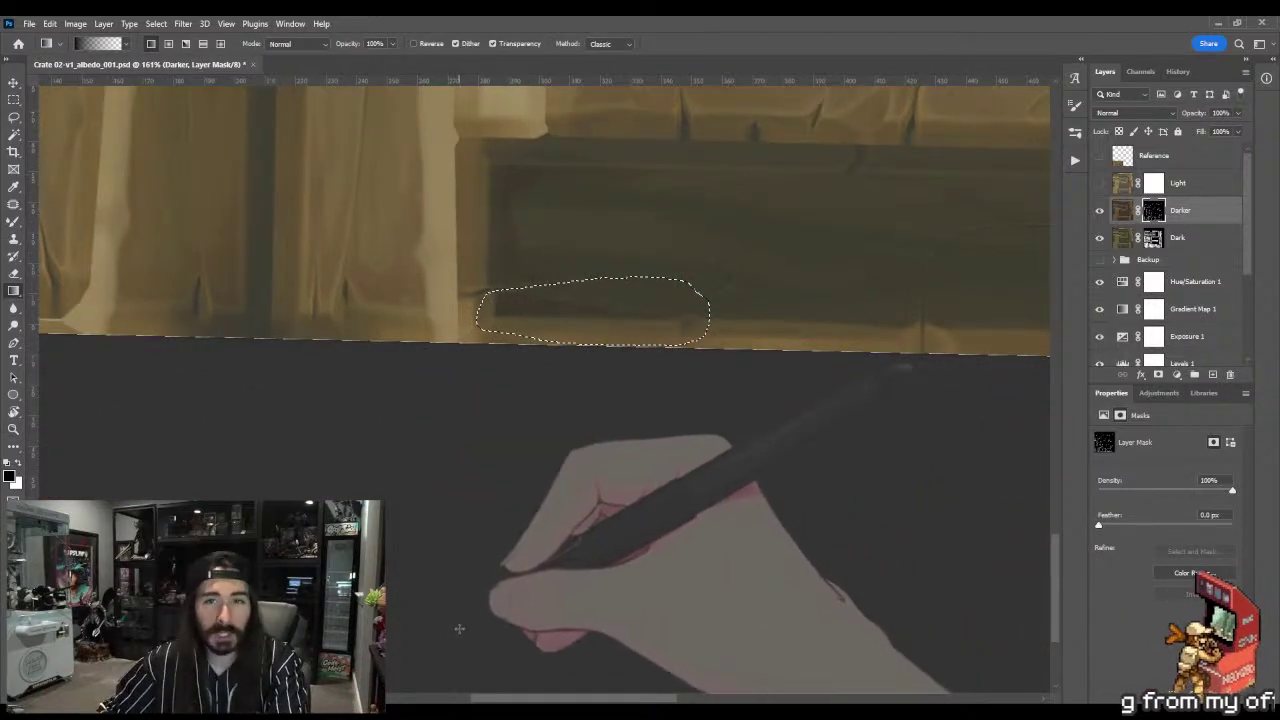
left_click_drag(457, 638, 574, 223)
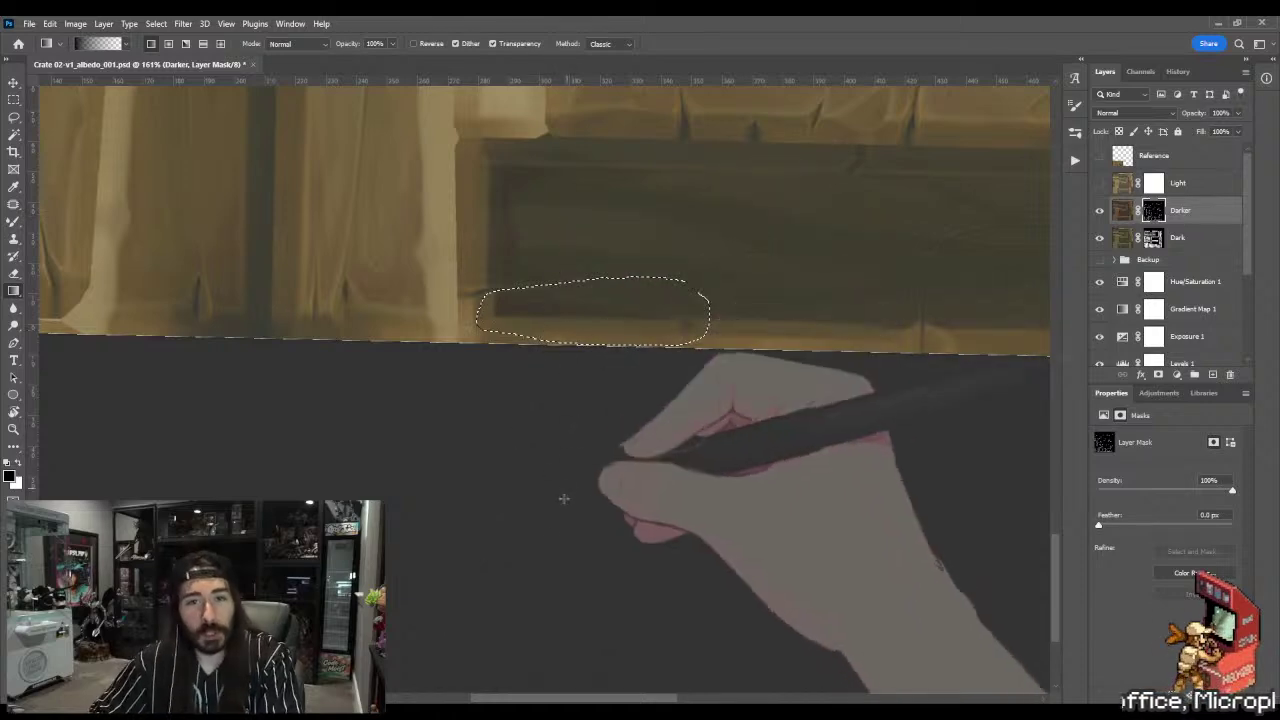
key("m")
key("ctrl+d")
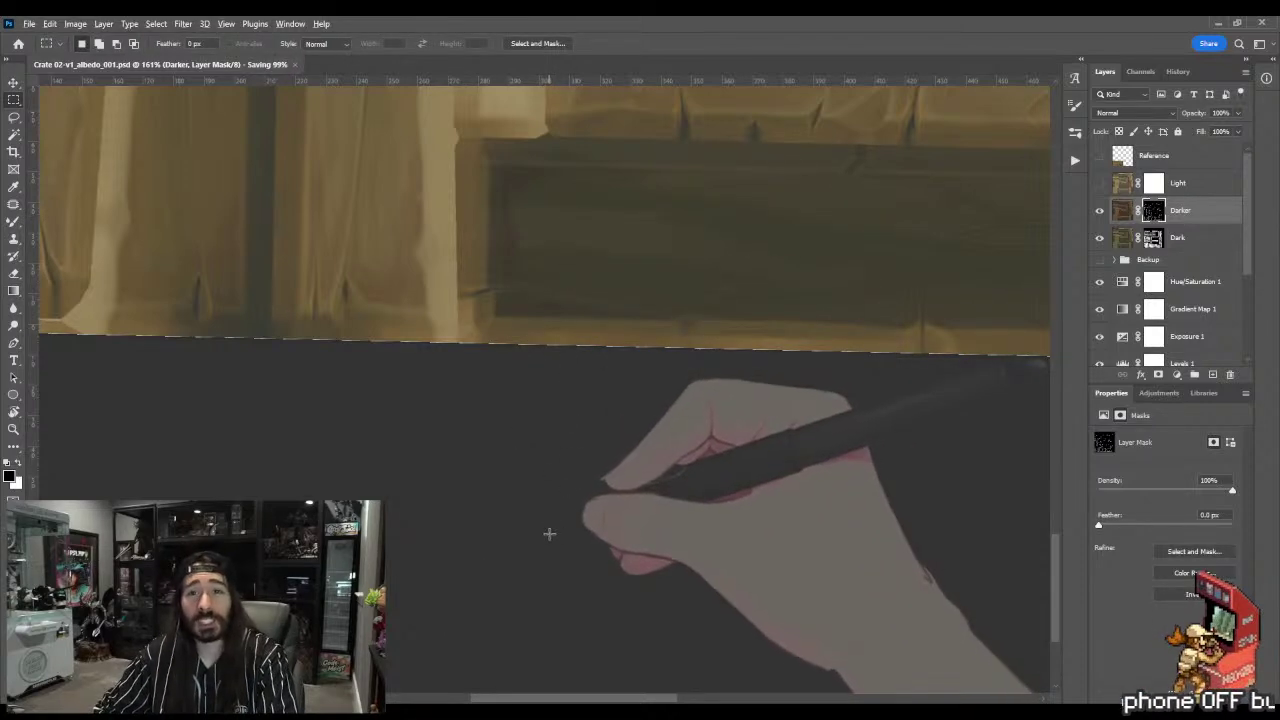
- Examine the updated shading of the slatted panel's outer plank on the crate model in Marmoset Toolbag
key("alt+Tab")
left_click_drag(608, 366, 651, 263)
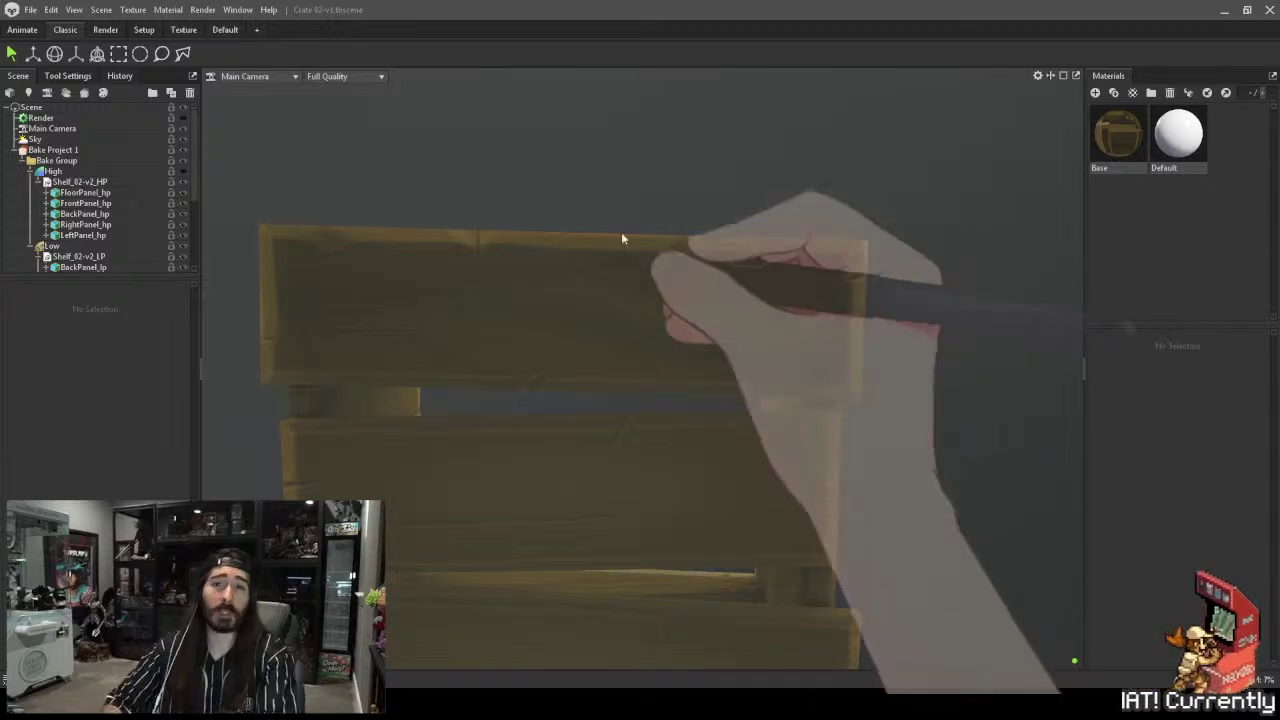
scroll(623, 237, "down", 5)
left_click_drag(674, 163, 651, 306)
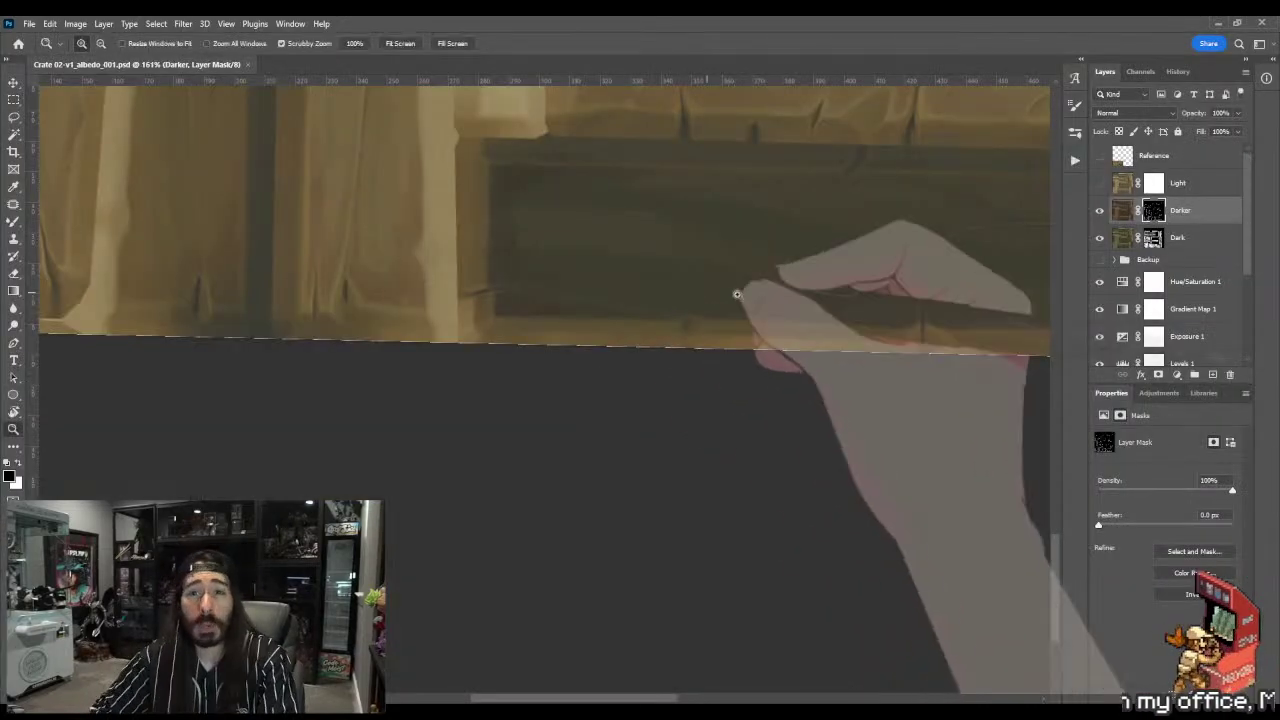
- In Photoshop, lasso a jagged, branching shape along the plank's lower edge, from the curved grain mark to the vertical crack
left_click_drag(727, 314, 600, 357)
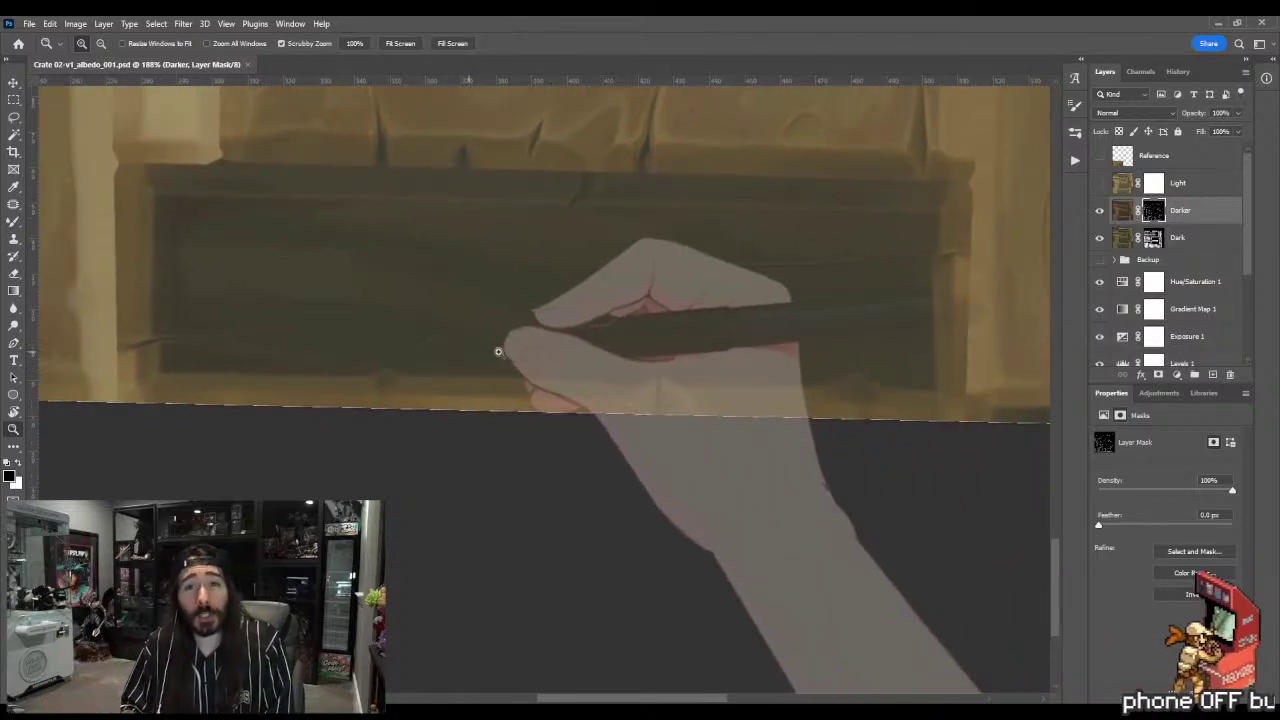
left_click_drag(473, 352, 534, 354)
key("l")
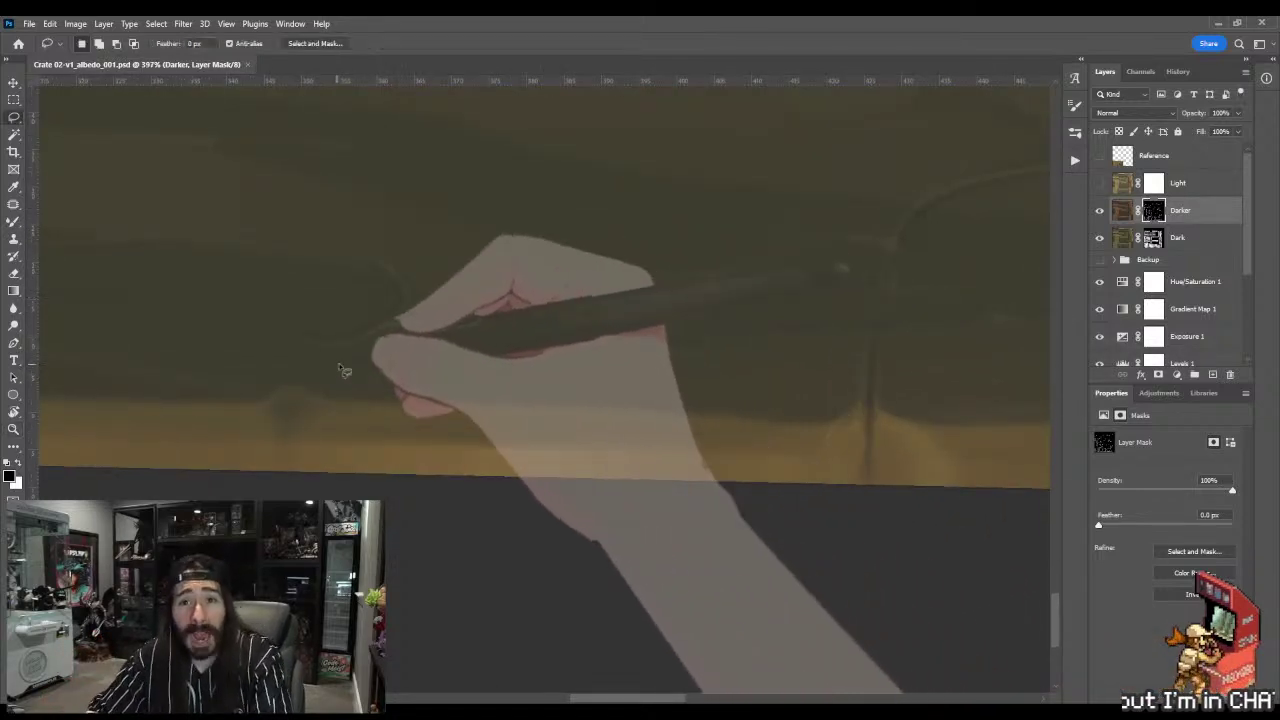
mouse_move(320, 352)
left_mouse_down()
mouse_move(414, 343)
mouse_move(494, 360)
mouse_move(503, 372)
mouse_move(458, 401)
mouse_move(808, 424)
mouse_move(832, 419)
mouse_move(857, 379)
mouse_move(882, 252)
mouse_move(798, 373)
mouse_move(560, 386)
mouse_move(560, 368)
mouse_move(528, 368)
mouse_move(523, 336)
mouse_move(441, 318)
left_mouse_up()
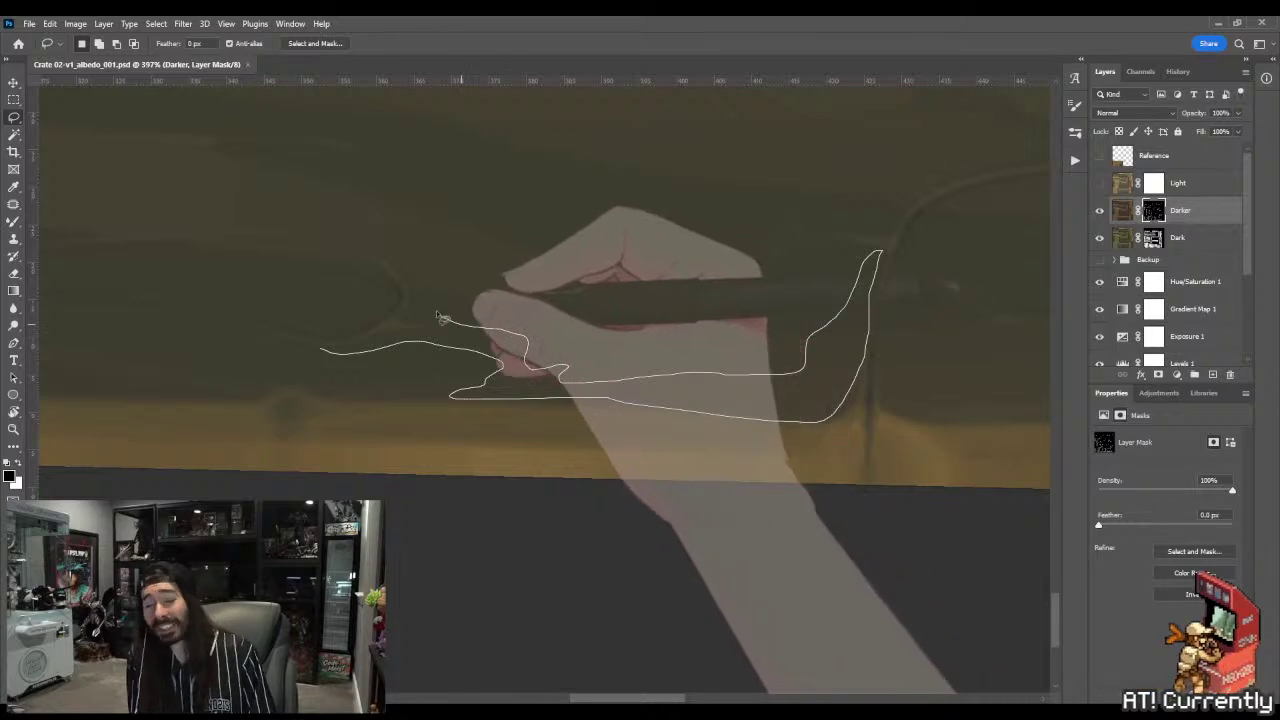
left_click_drag(408, 273, 381, 249)
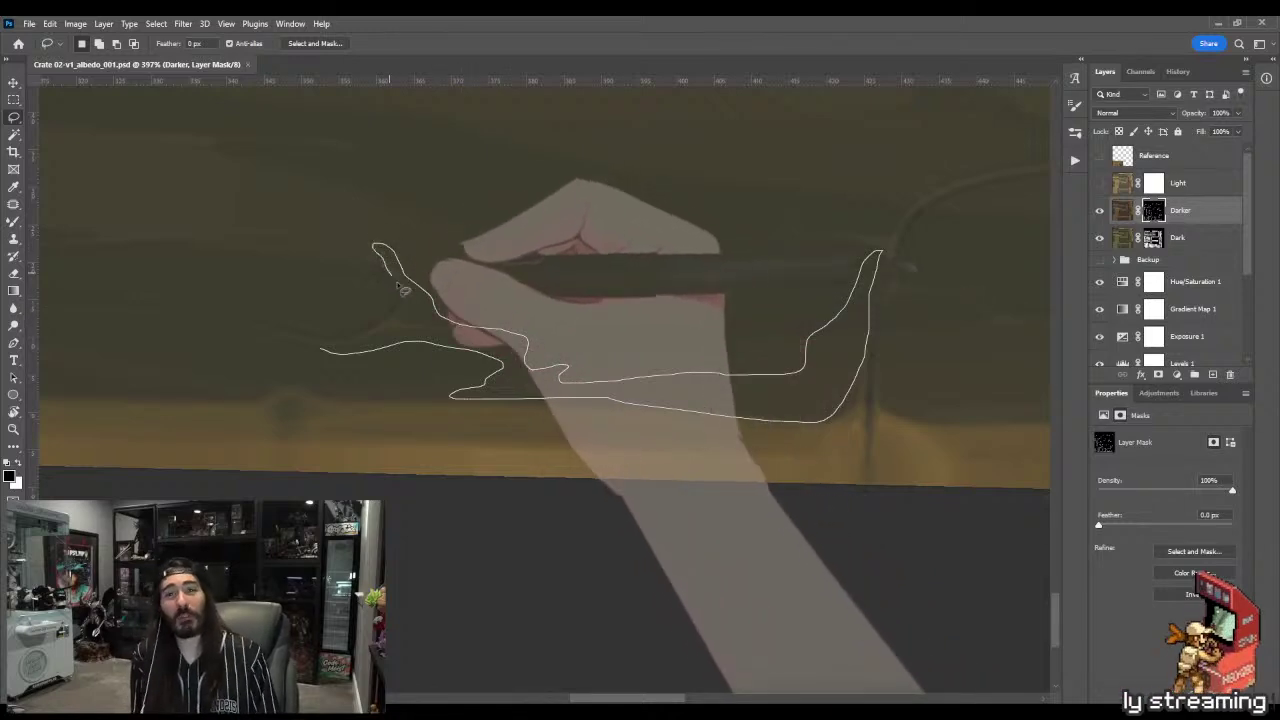
left_click_drag(366, 345, 370, 343)
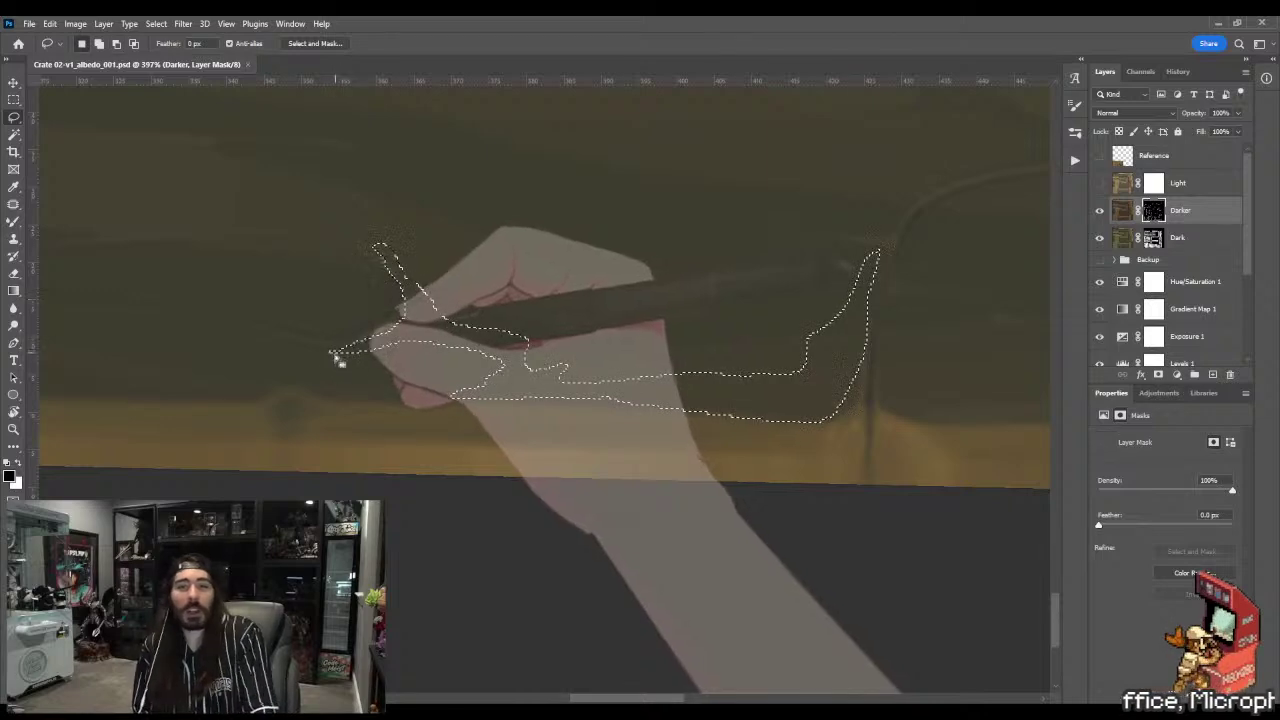
- Trim the branching selection by subtracting pieces from its forked tips, upper edge and the corner beside the vertical crack
left_click_drag(338, 352, 396, 318)
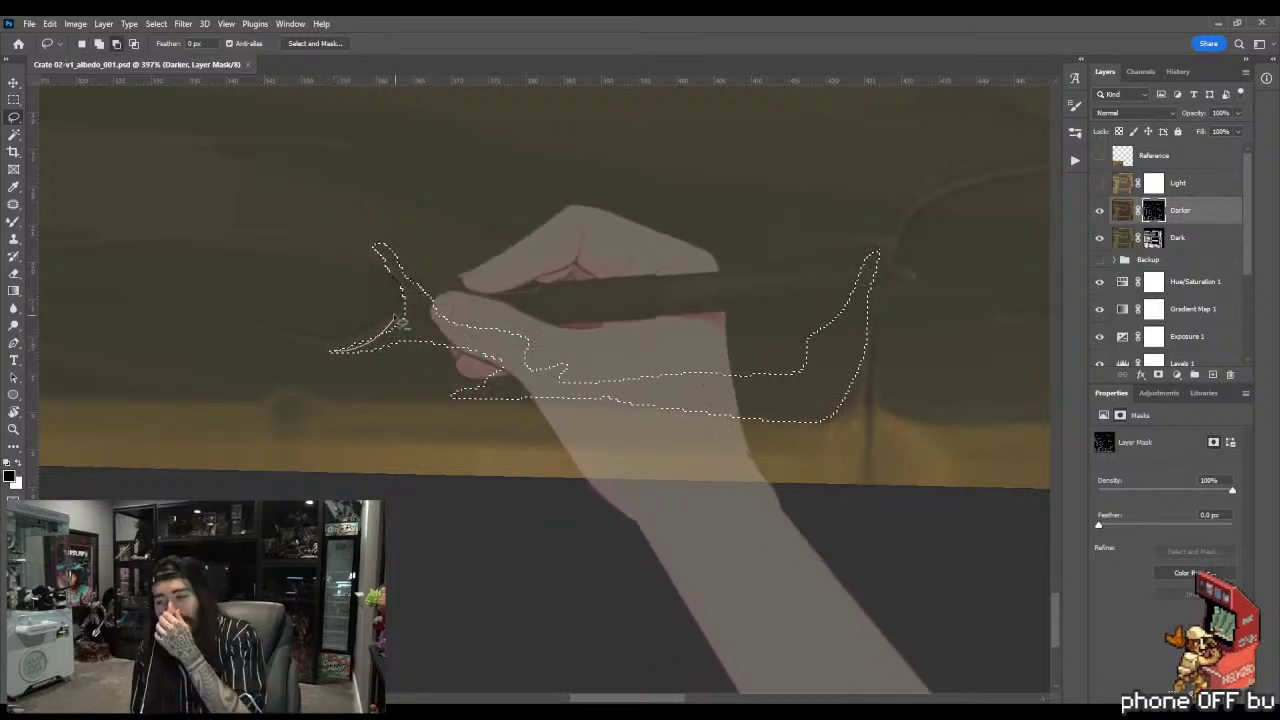
mouse_move(376, 250)
left_mouse_down()
mouse_move(384, 324)
mouse_move(380, 264)
mouse_move(408, 284)
mouse_move(392, 258)
left_mouse_up()
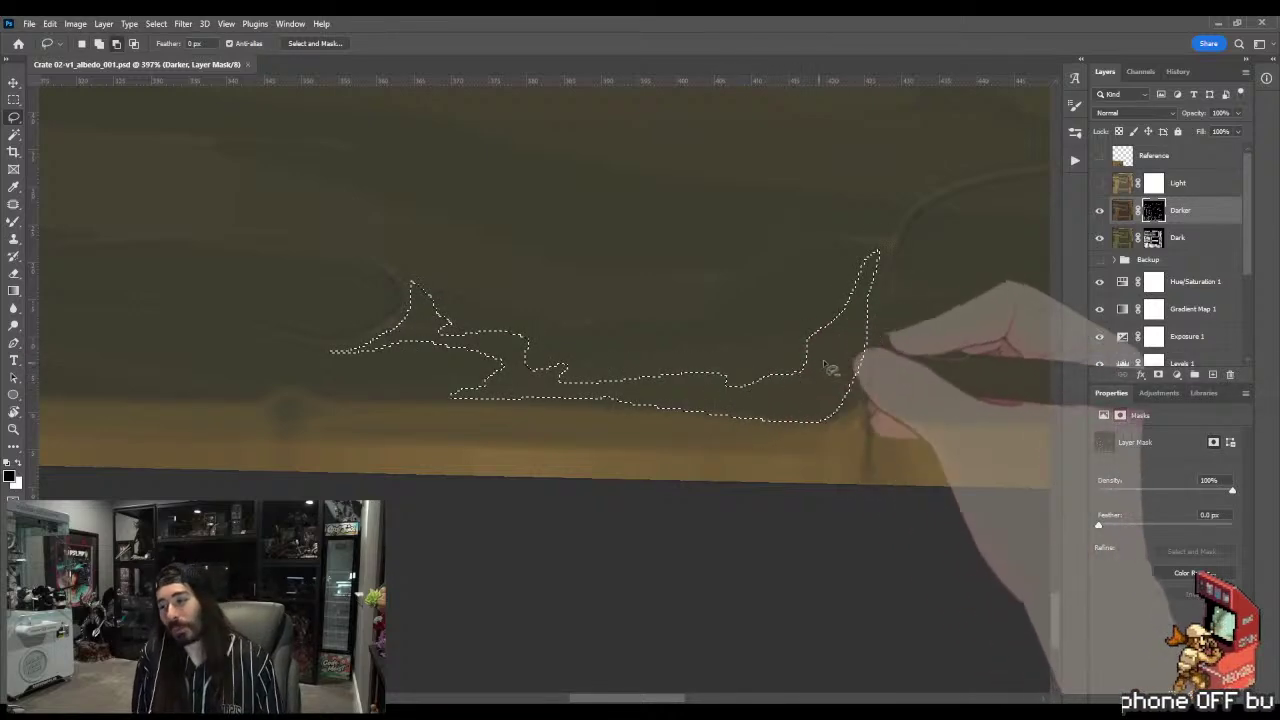
mouse_move(822, 303)
left_mouse_down()
mouse_move(905, 230)
mouse_move(892, 239)
left_mouse_up()
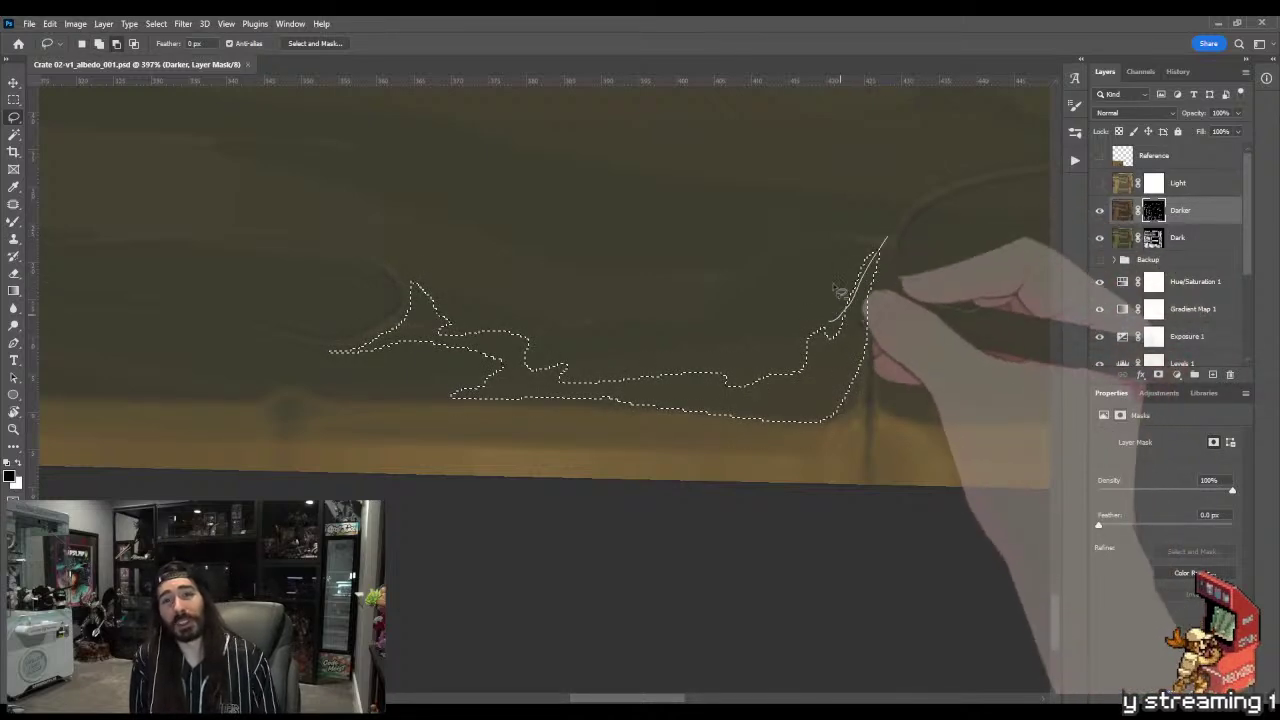
mouse_move(885, 352)
left_mouse_down()
mouse_move(837, 392)
mouse_move(860, 400)
mouse_move(858, 422)
left_mouse_up()
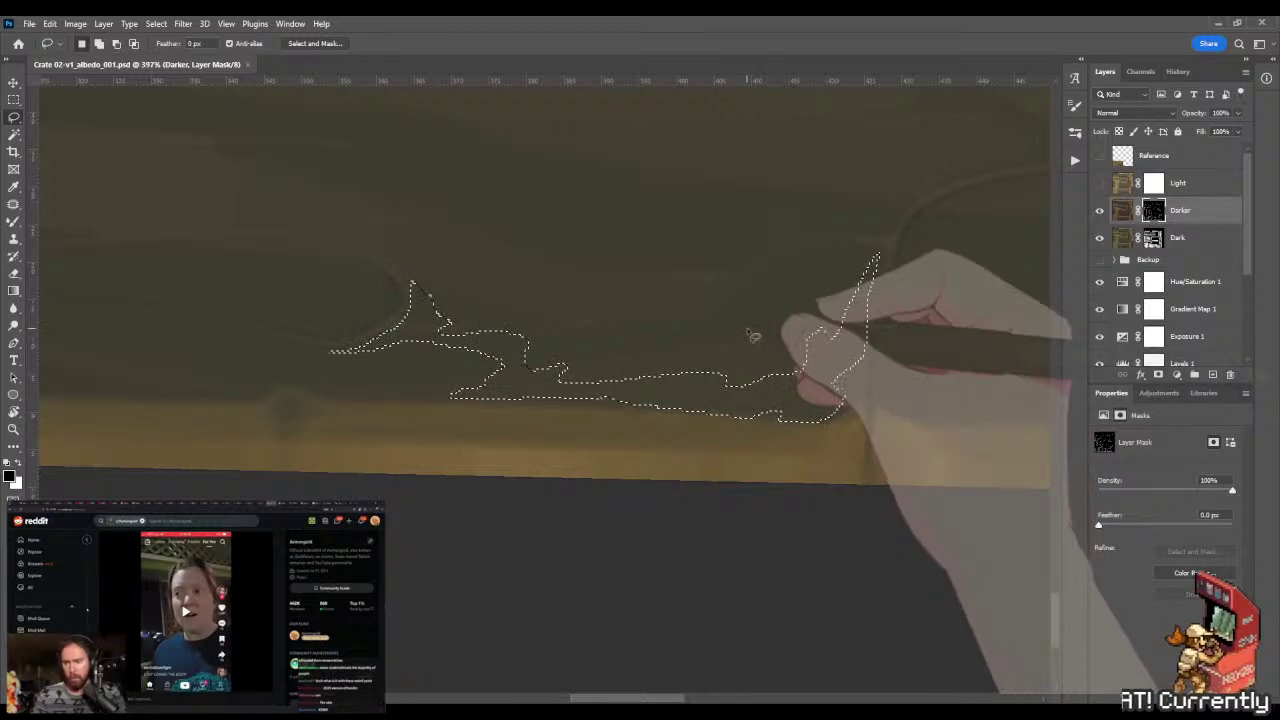
- Fill the branching selection with a white gradient on the Darker mask and deselect
key("g")
key("x")
left_click_drag(709, 588, 698, 606)
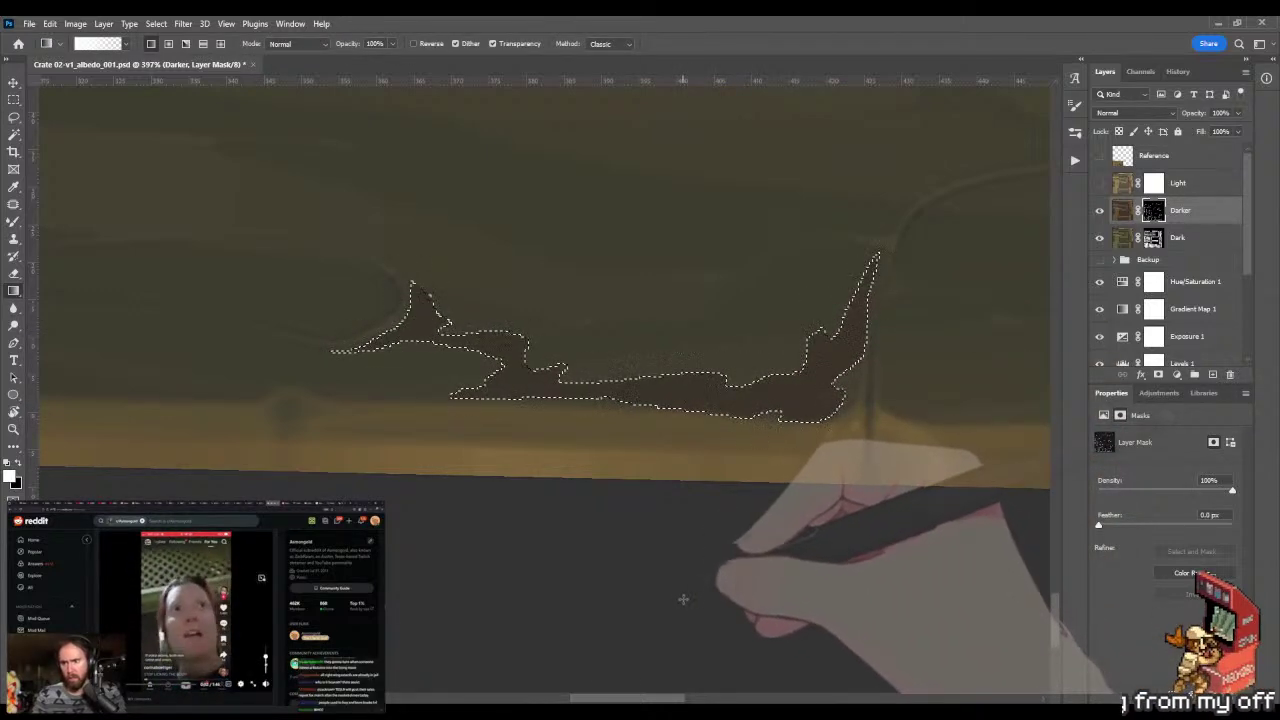
key("m")
key("ctrl+d")
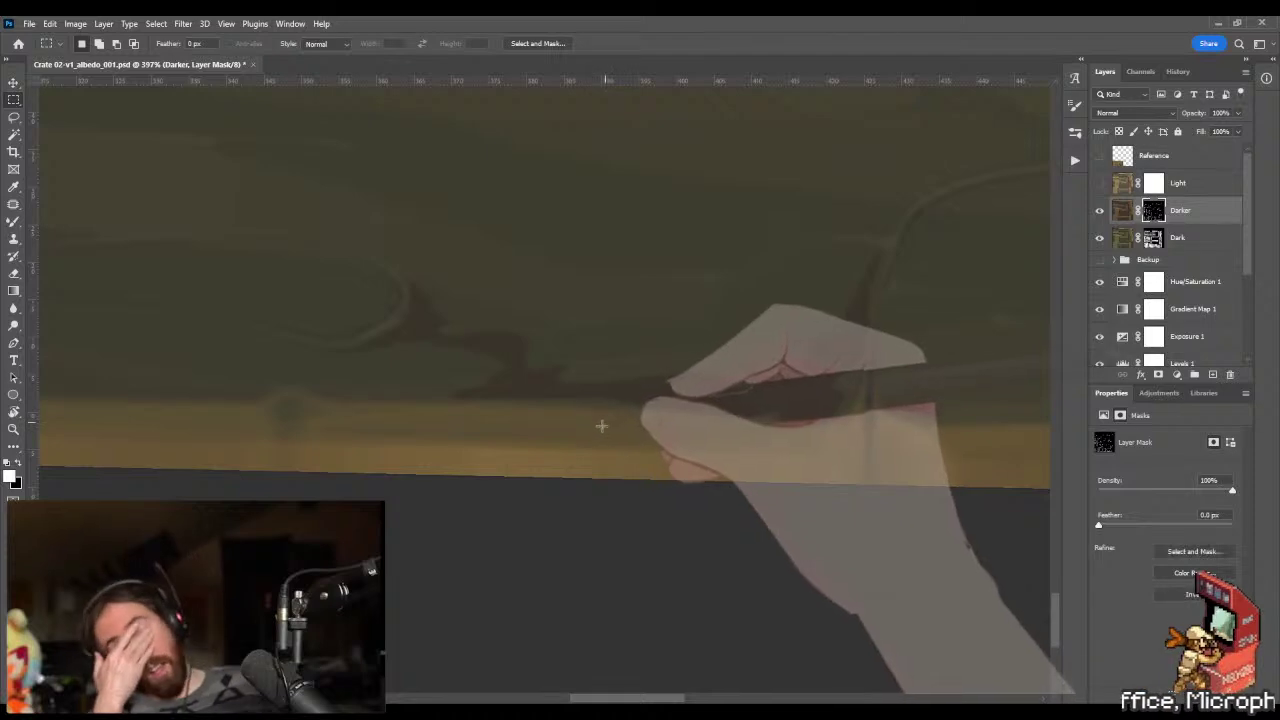
- Soften the edges of the branching shadow on the Darker mask with black Brush strokes and Mixer Brush blending
key("b")
key("x")
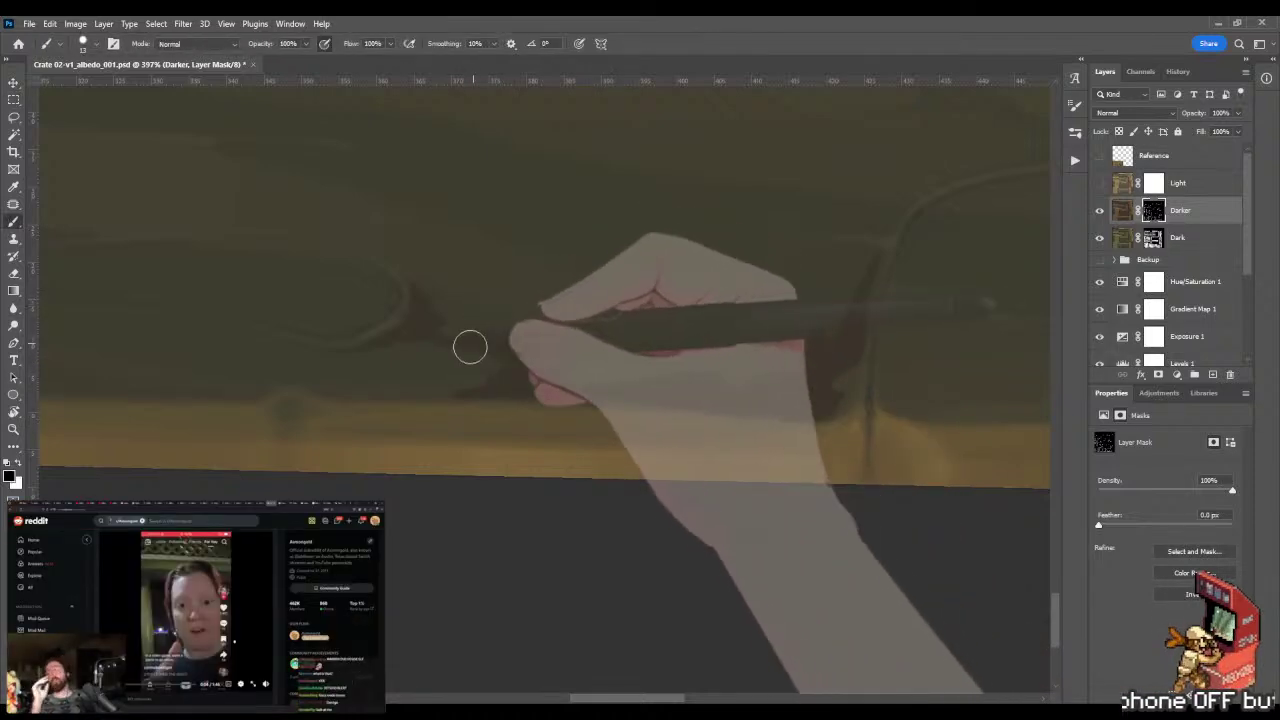
left_click_drag(457, 349, 503, 337)
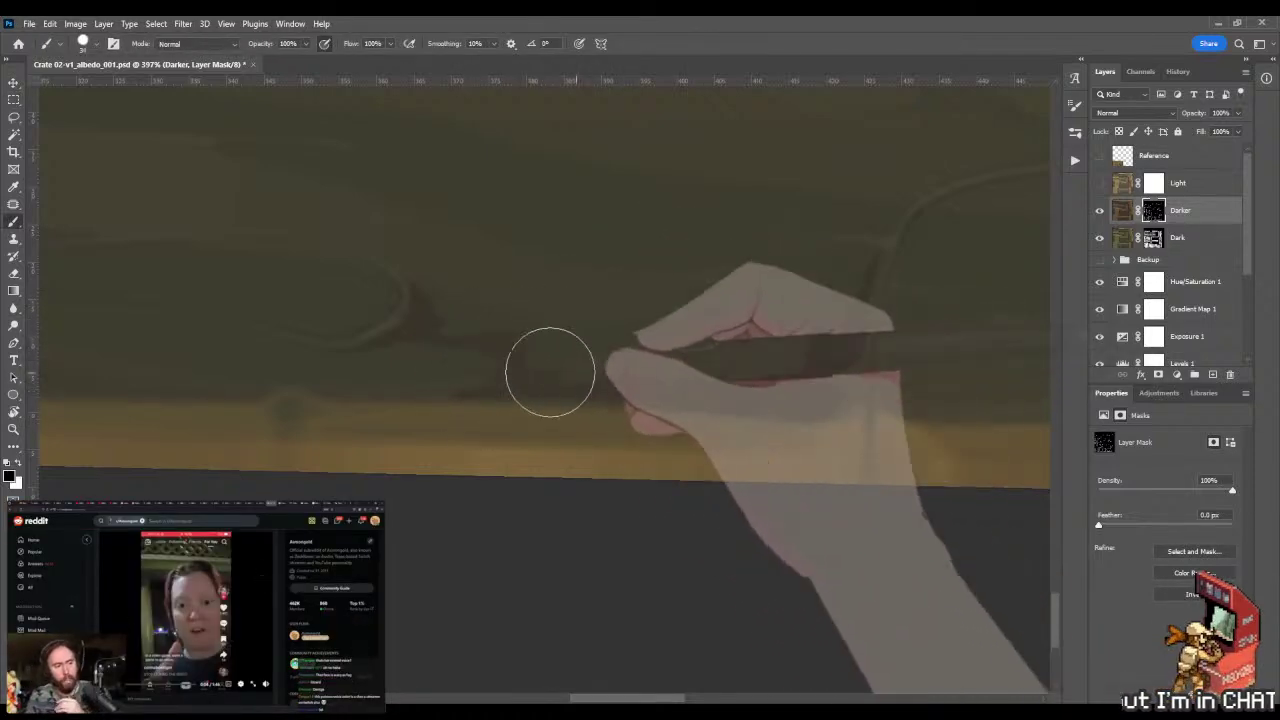
key("shift+b")
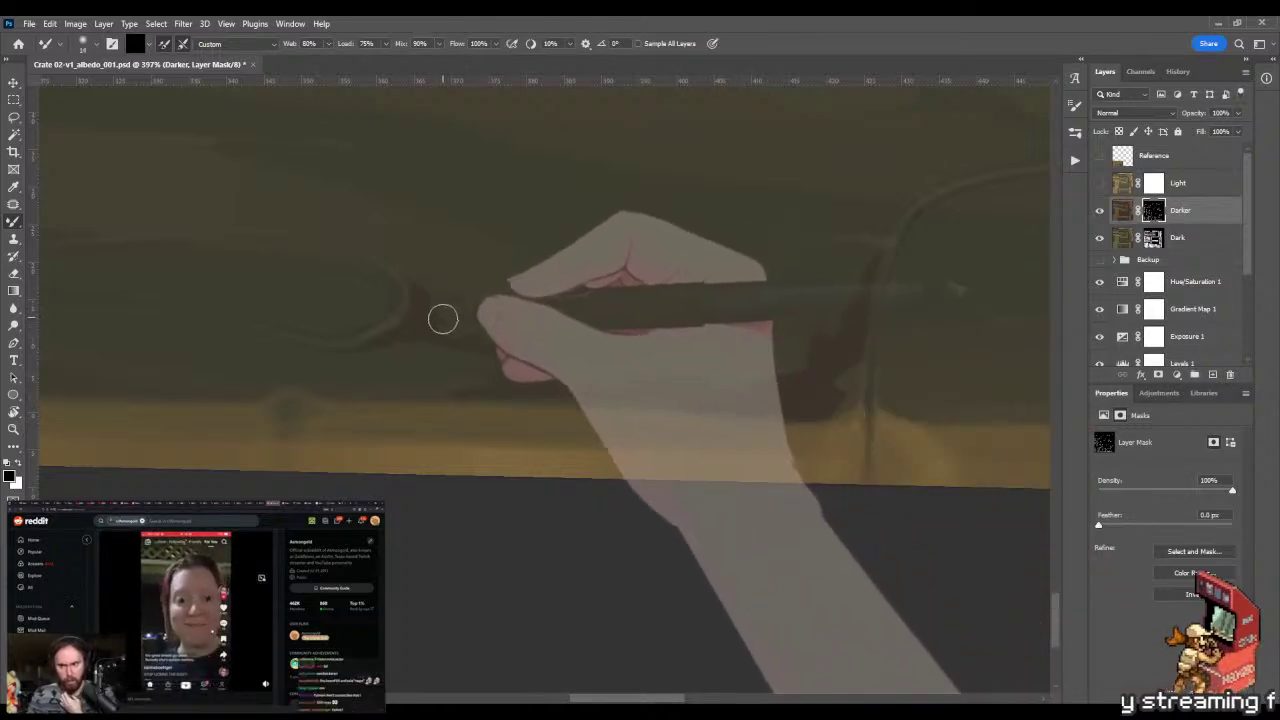
key("shift+b")
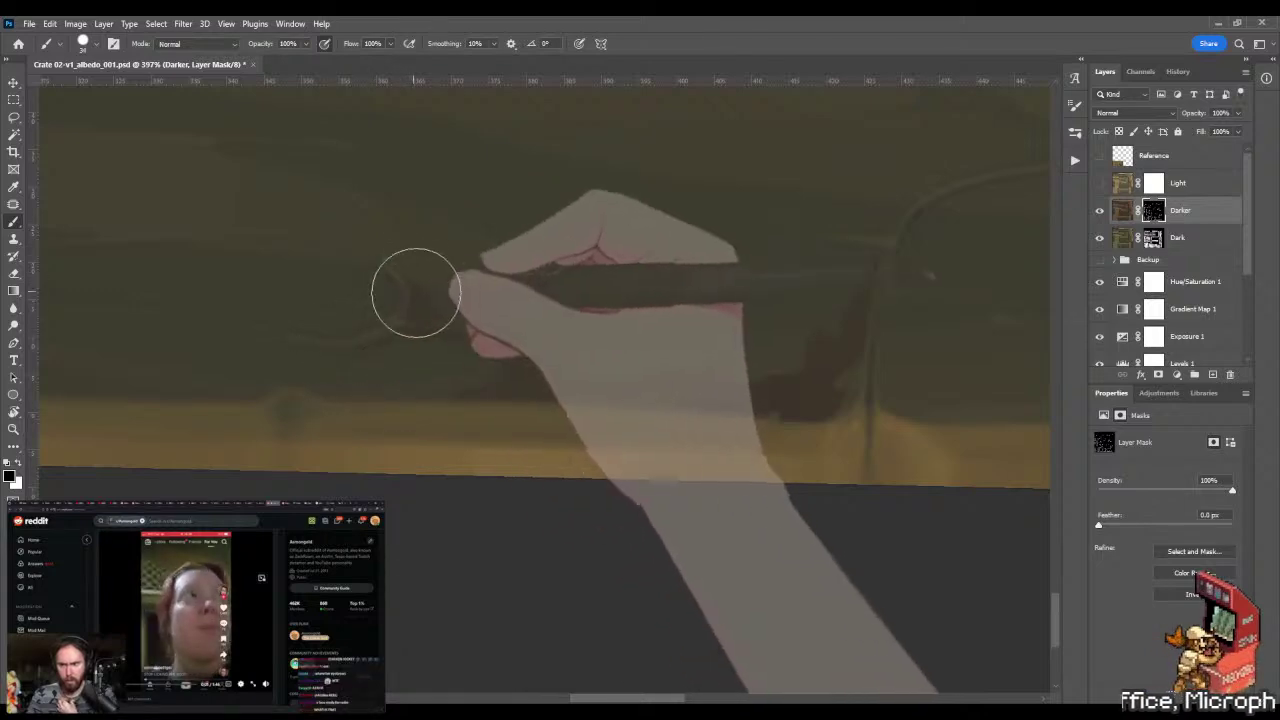
key("z")
scroll(597, 328, "up", 1)
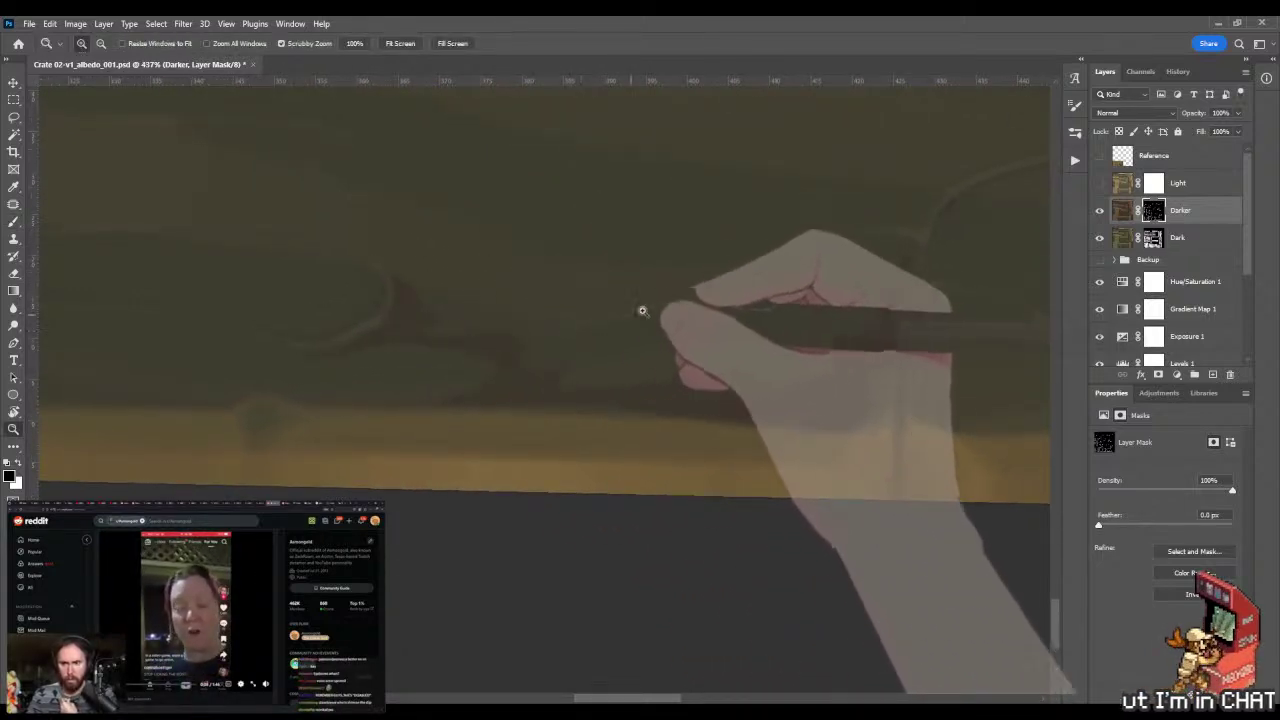
key("b")
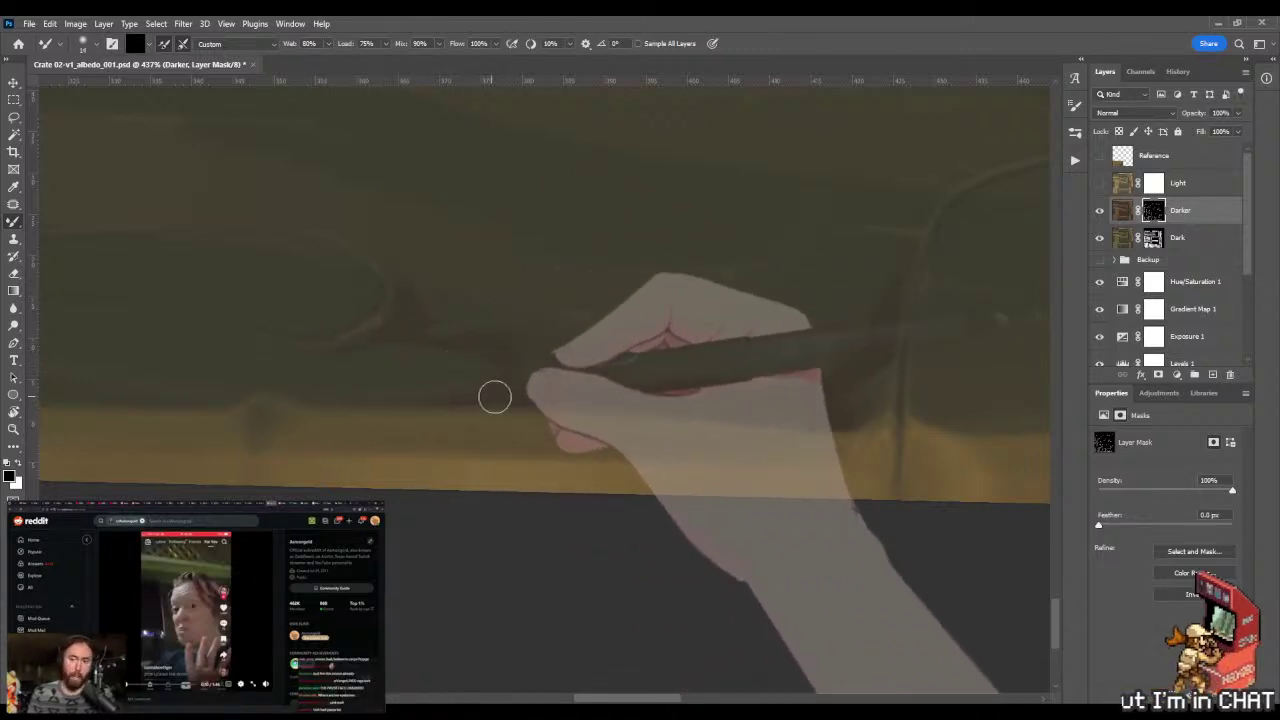
key("z")
left_click_drag(627, 417, 746, 433)
key("b")
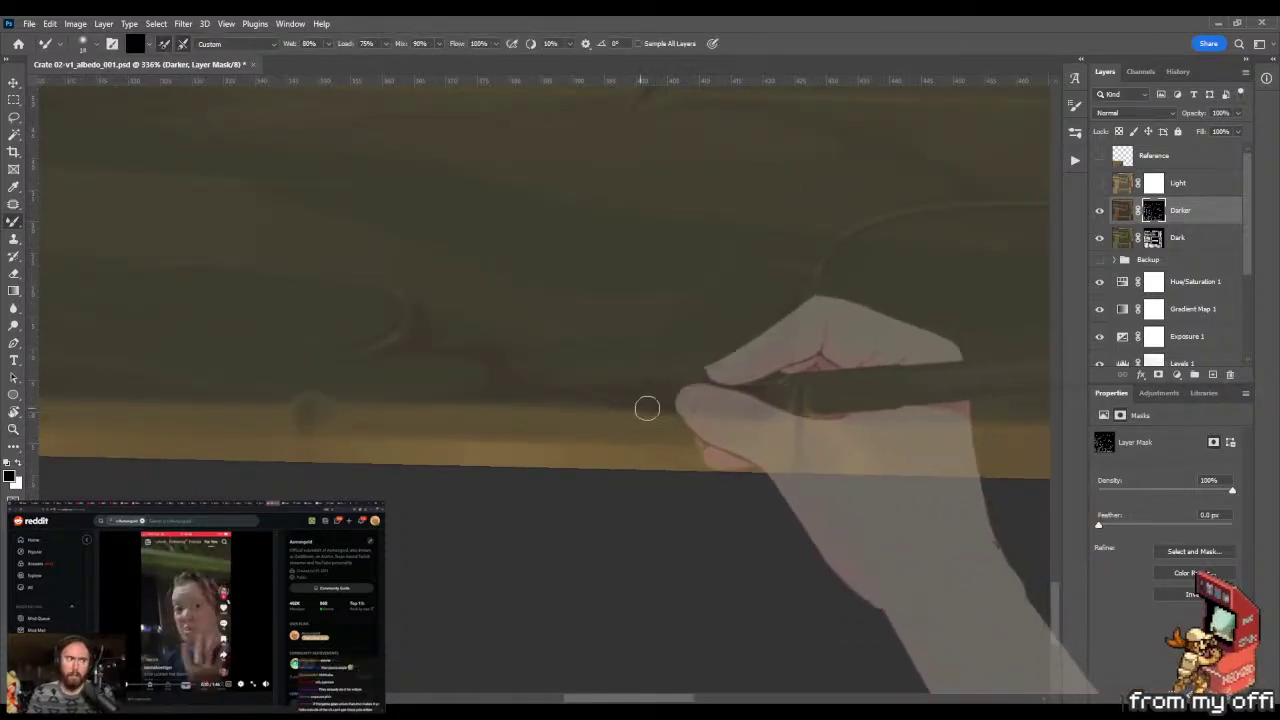
- Lasso loosely around the branching shadow and fade it on the Darker mask with black-to-transparent gradients, then deselect and save
key("z")
key("l")
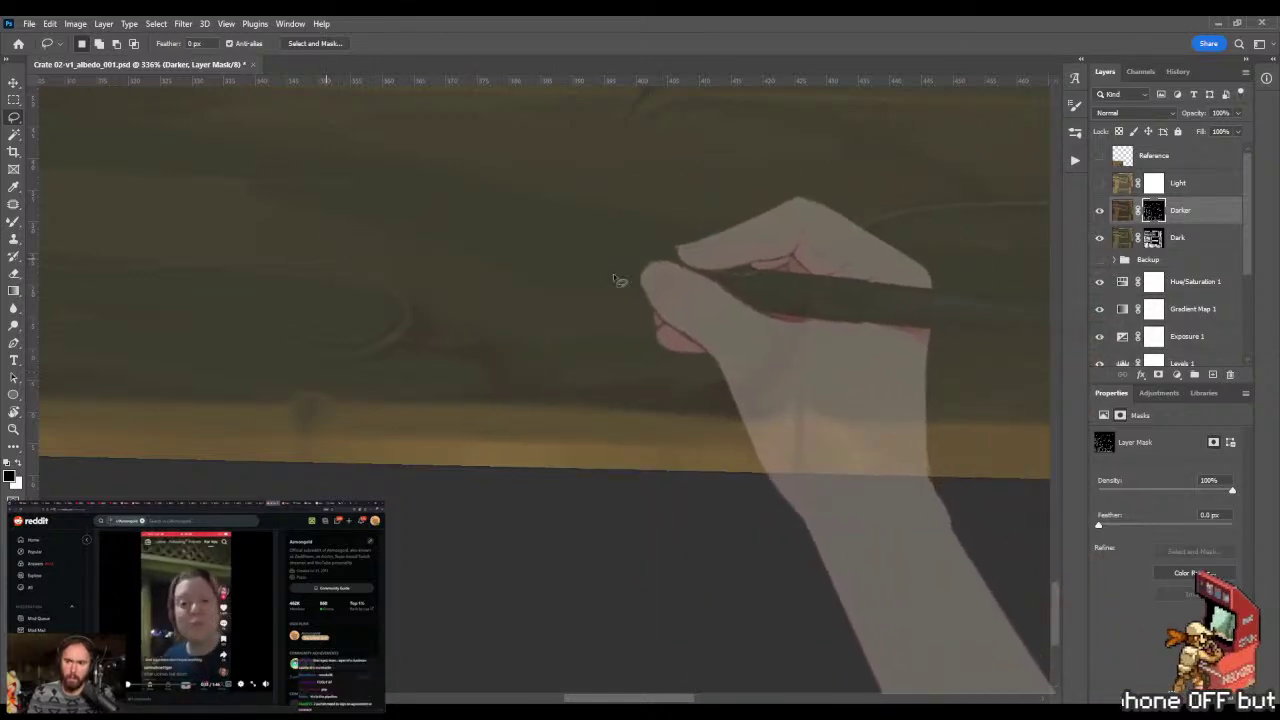
mouse_move(292, 267)
left_mouse_down()
mouse_move(739, 178)
mouse_move(867, 199)
mouse_move(882, 300)
mouse_move(851, 428)
mouse_move(778, 458)
mouse_move(449, 454)
mouse_move(347, 429)
mouse_move(304, 401)
mouse_move(275, 357)
mouse_move(288, 290)
left_mouse_up()
scroll(570, 415, "down", 5)
key("g")
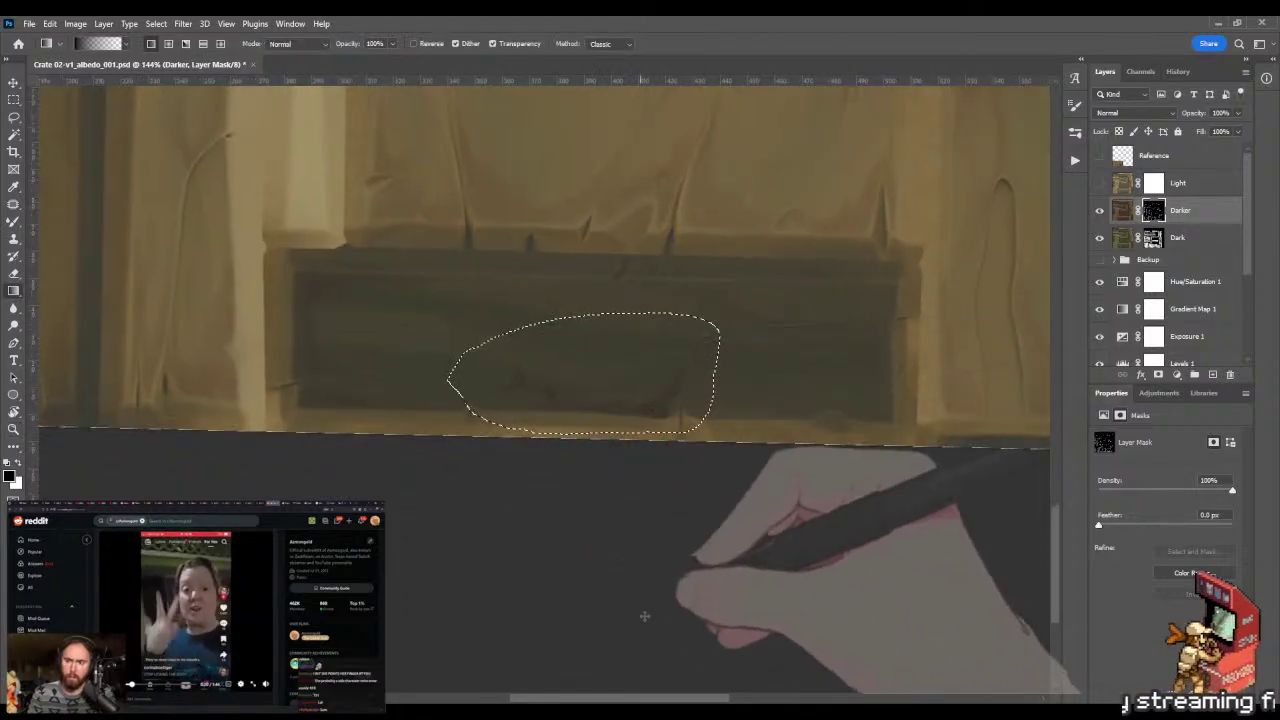
mouse_move(606, 286)
left_mouse_down()
mouse_move(643, 614)
mouse_move(657, 600)
left_mouse_up()
mouse_move(606, 366)
left_mouse_down()
mouse_move(657, 600)
mouse_move(663, 429)
mouse_move(586, 329)
left_mouse_up()
mouse_move(682, 574)
left_mouse_down()
mouse_move(619, 370)
mouse_move(685, 400)
left_mouse_up()
- Switch to Marmoset Toolbag and examine the slatted panel's plank shading on the crate model
key("z")
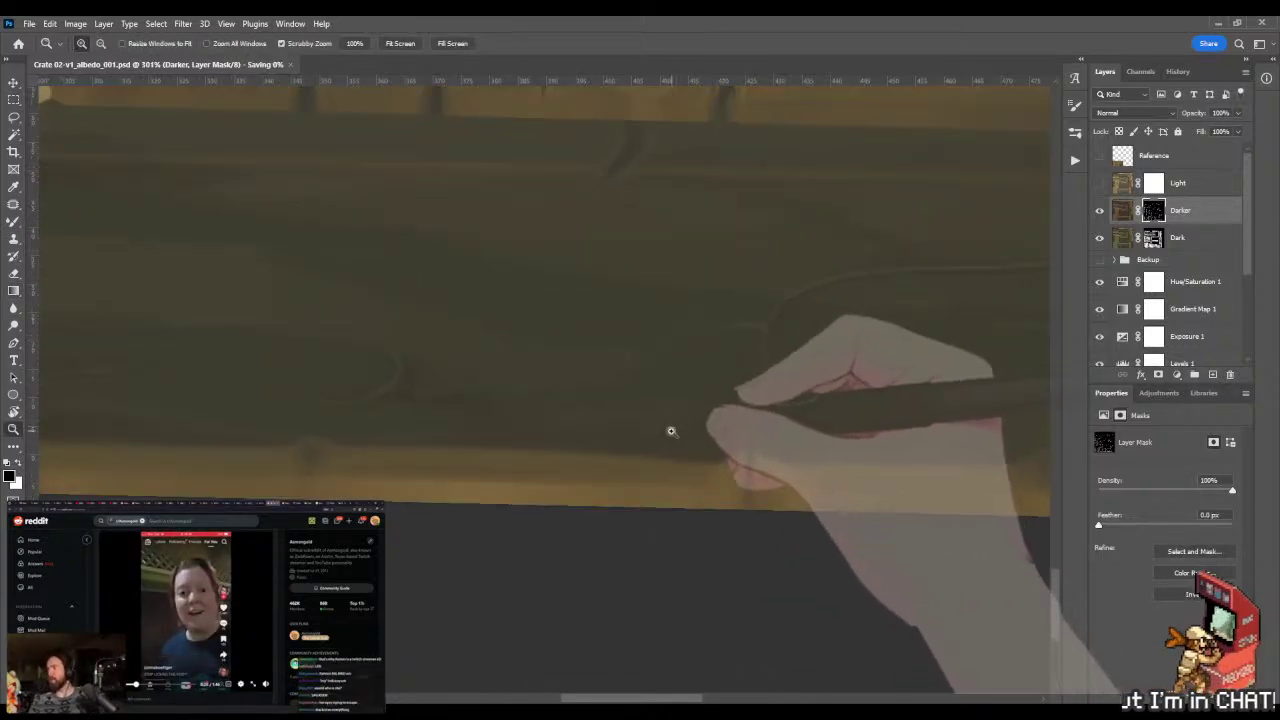
key("alt+Tab")
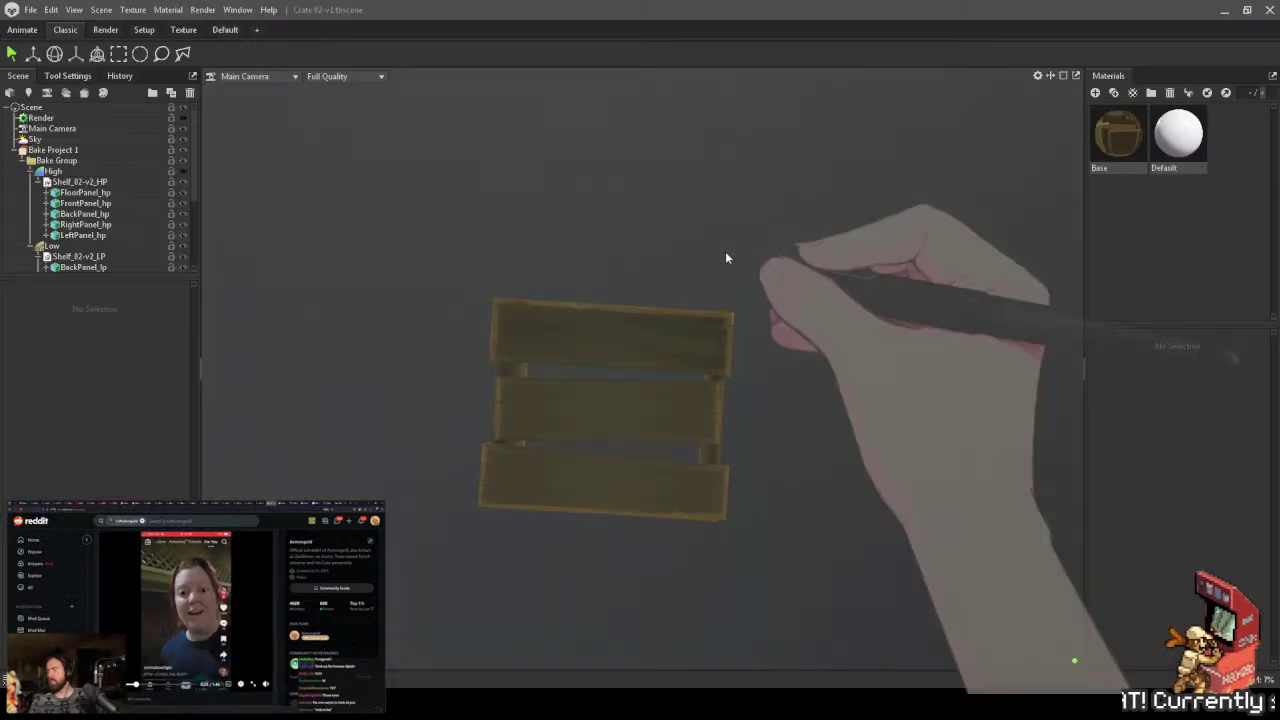
scroll(725, 251, "up", 6)
mouse_move(727, 333)
left_mouse_down()
mouse_move(631, 331)
mouse_move(768, 400)
mouse_move(763, 297)
mouse_move(801, 331)
mouse_move(751, 323)
mouse_move(737, 249)
mouse_move(732, 331)
left_mouse_up()
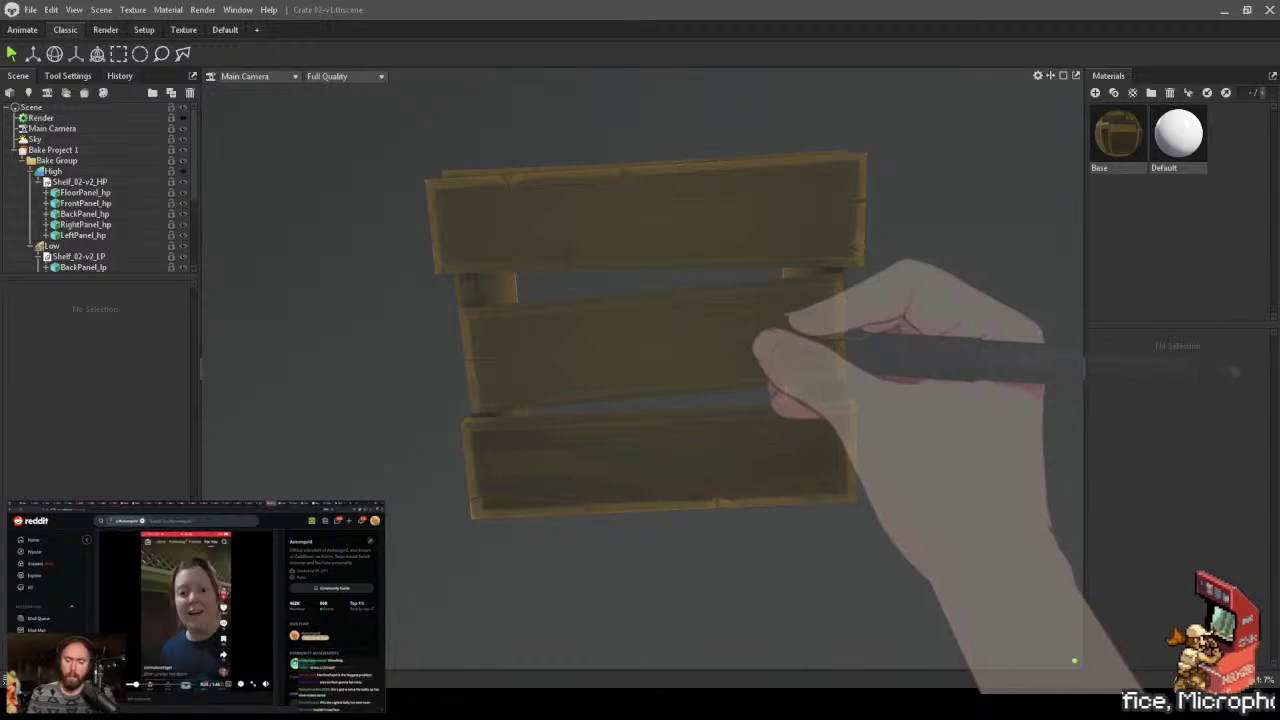
- In Photoshop, lasso a U-shaped band inside the rounded grain line, following the plank's lower edge and end up to a pointed upper tip
key("alt+Tab")
scroll(786, 343, "down", 2)
left_click_drag(786, 343, 467, 348)
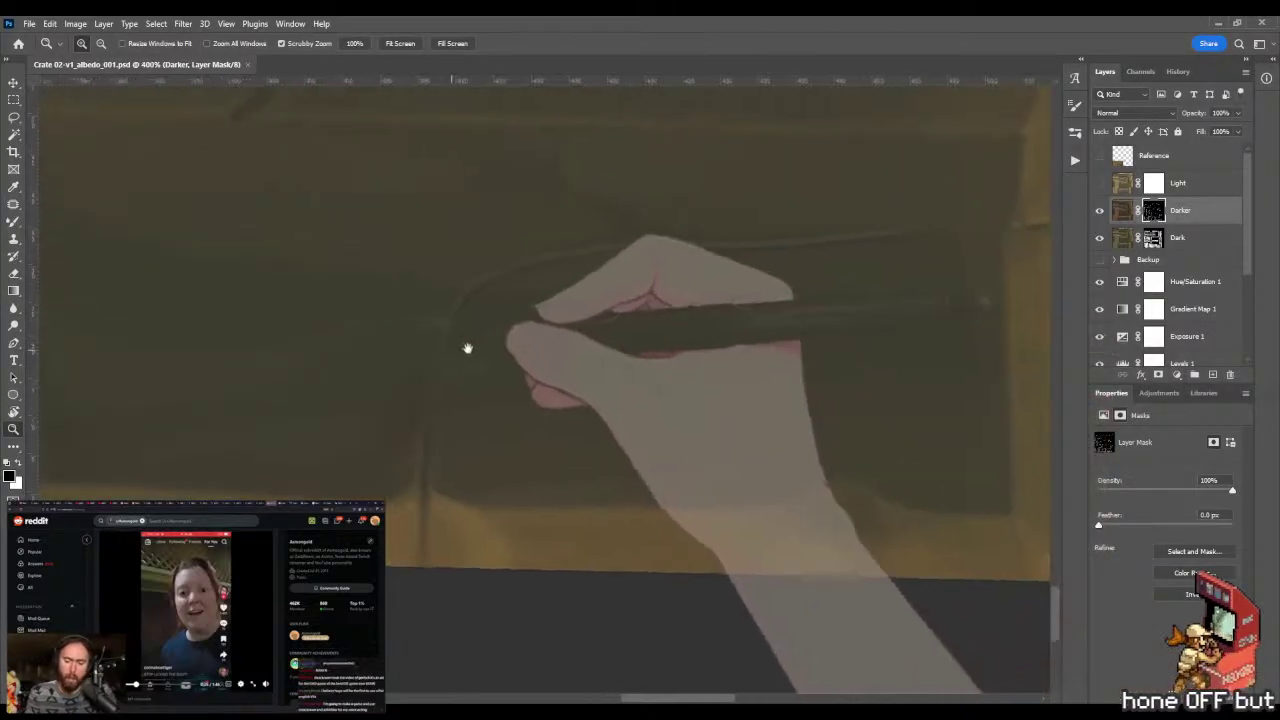
key("l")
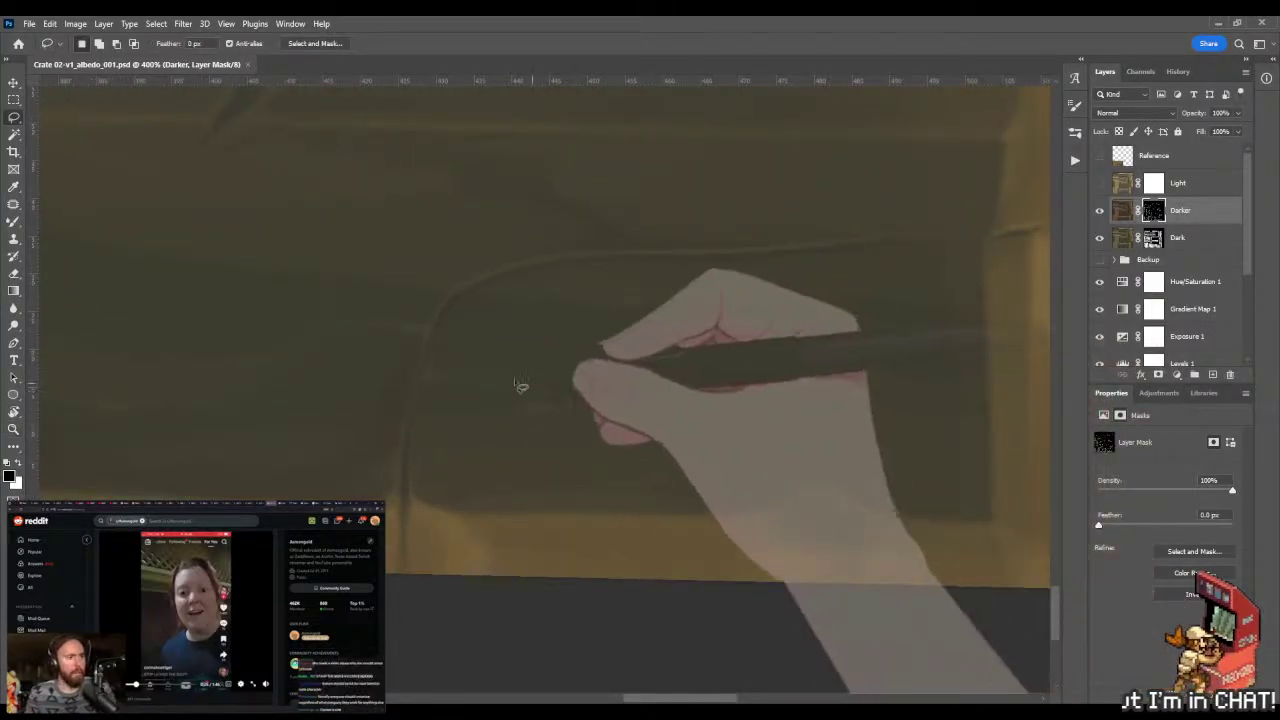
mouse_move(439, 342)
left_mouse_down()
mouse_move(417, 476)
mouse_move(442, 502)
mouse_move(757, 497)
mouse_move(843, 480)
mouse_move(957, 507)
mouse_move(975, 477)
mouse_move(988, 345)
left_mouse_up()
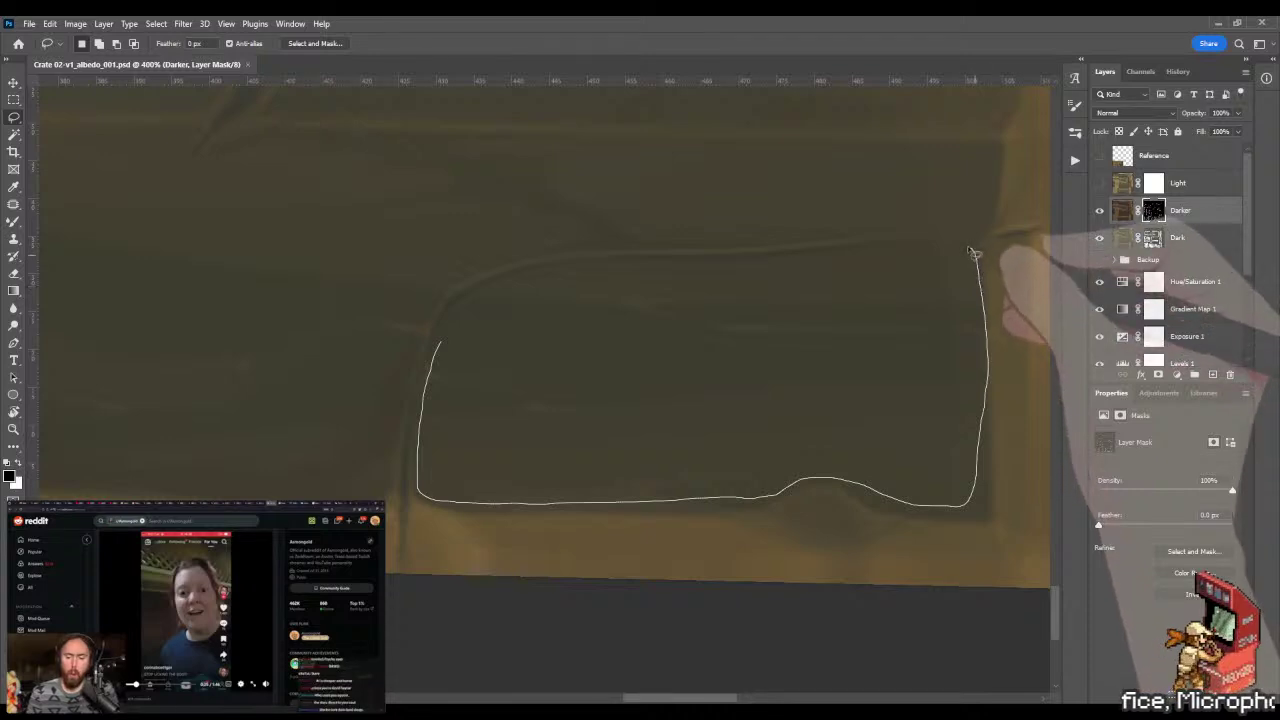
mouse_move(972, 252)
left_mouse_down()
mouse_move(768, 270)
mouse_move(863, 273)
mouse_move(918, 311)
left_mouse_up()
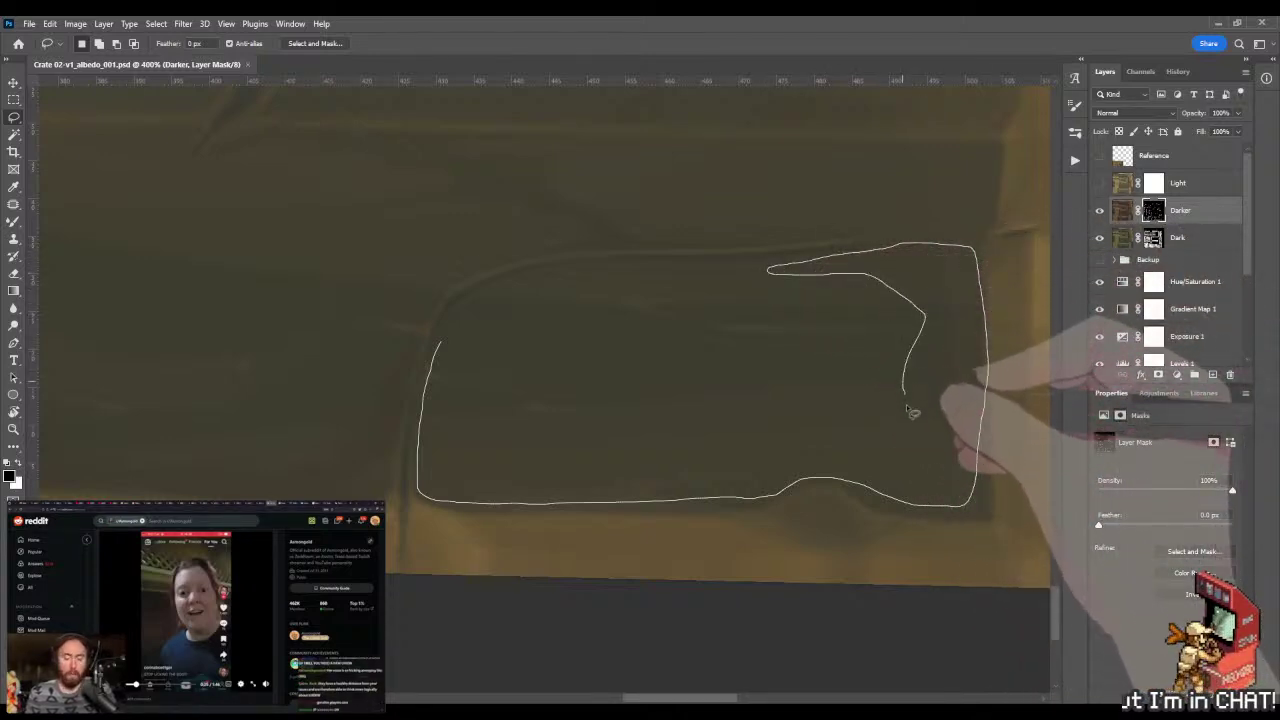
mouse_move(845, 428)
left_mouse_down()
mouse_move(557, 463)
mouse_move(491, 486)
mouse_move(453, 461)
left_mouse_up()
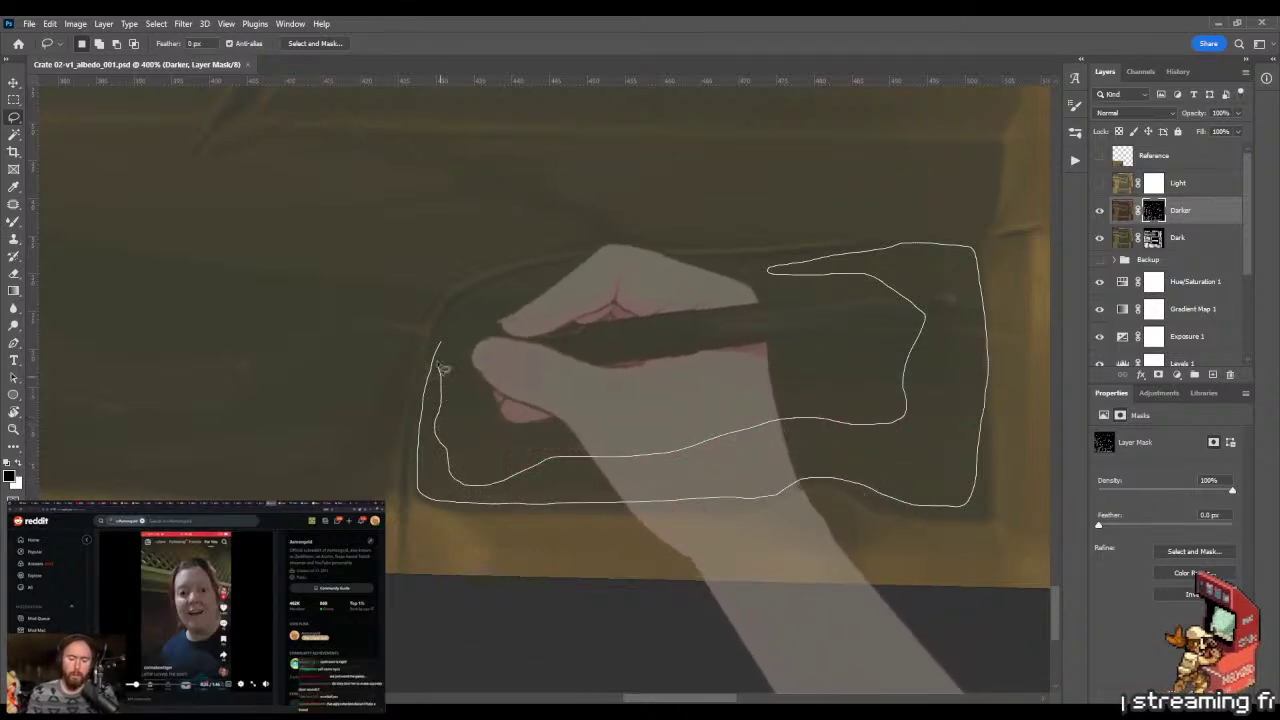
left_click_drag(452, 345, 436, 355)
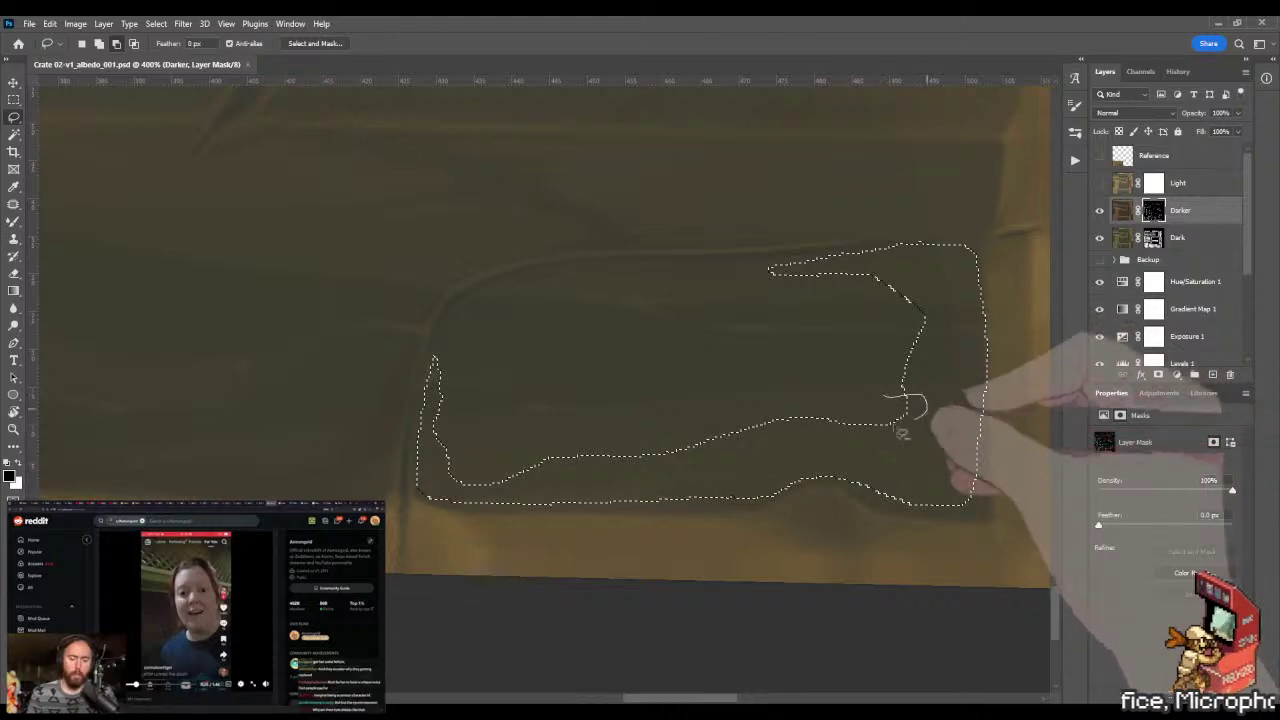
- Reshape the U-shaped selection by adding a bump to its inner edge and subtracting small notches along its inner and outer edges
mouse_move(830, 421)
left_mouse_down()
mouse_move(705, 431)
mouse_move(800, 433)
mouse_move(714, 432)
left_mouse_up()
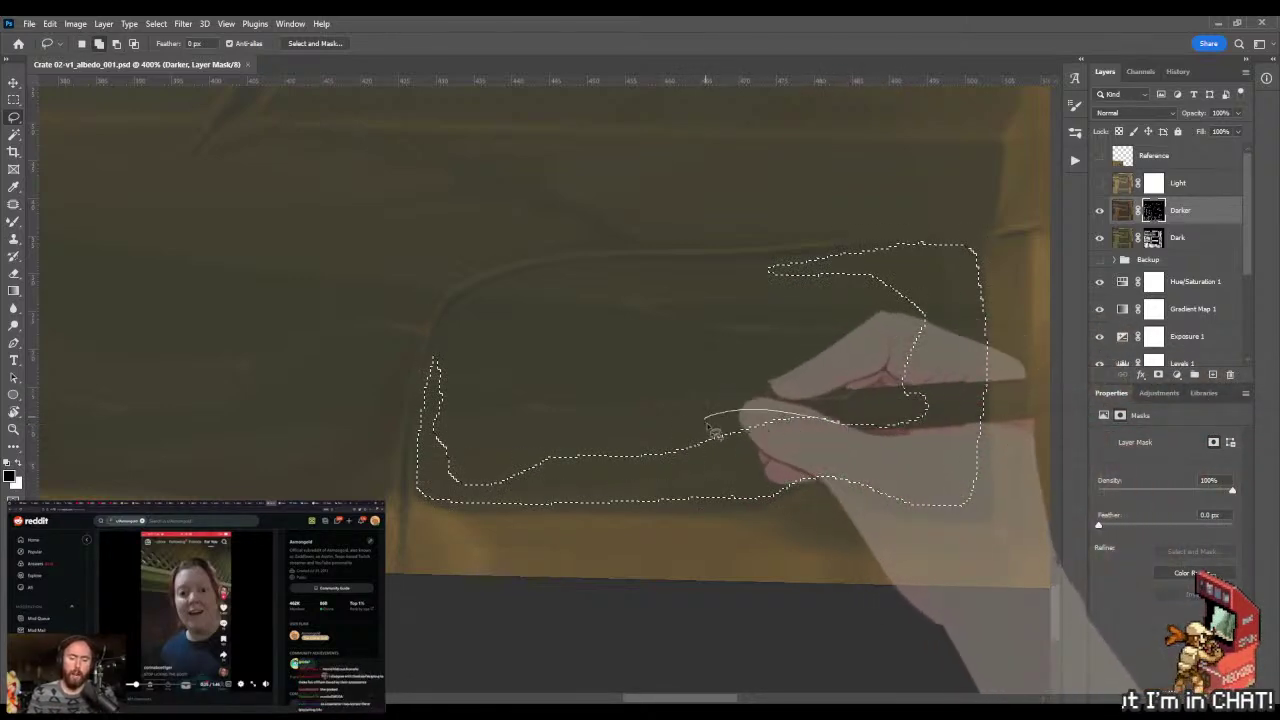
key("ctrl+z")
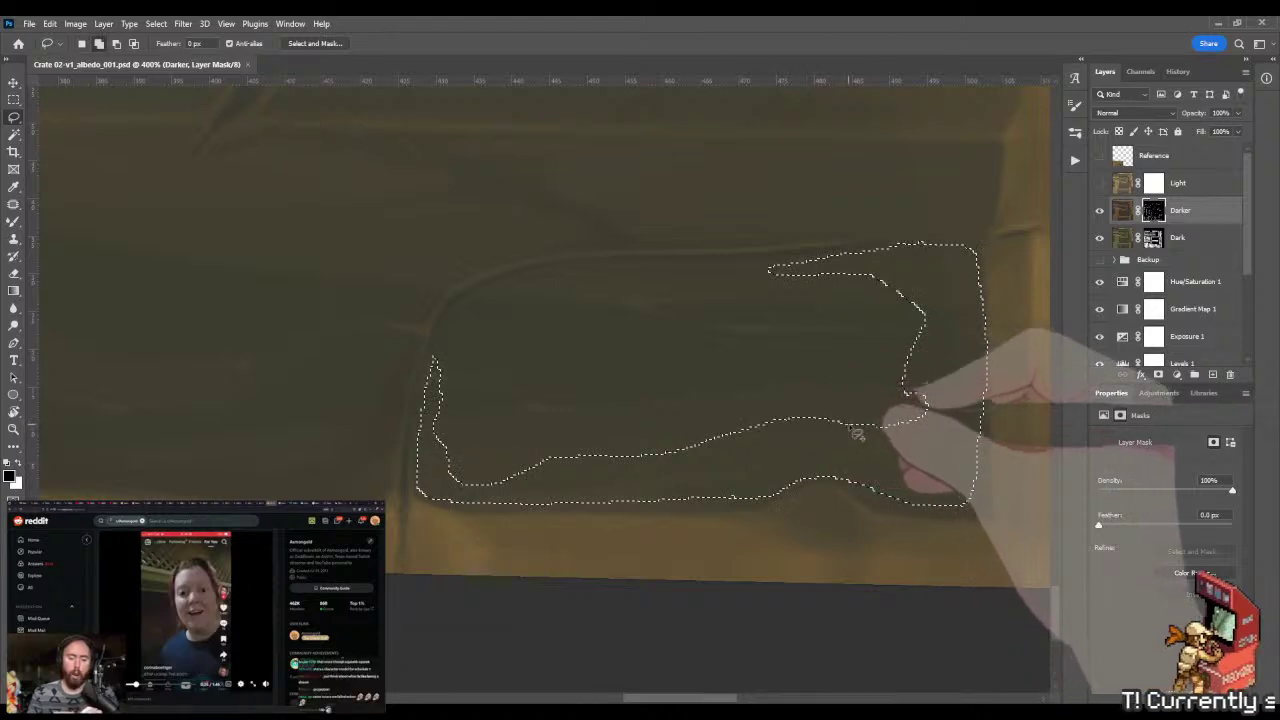
mouse_move(848, 423)
left_mouse_down()
mouse_move(716, 421)
mouse_move(771, 470)
left_mouse_up()
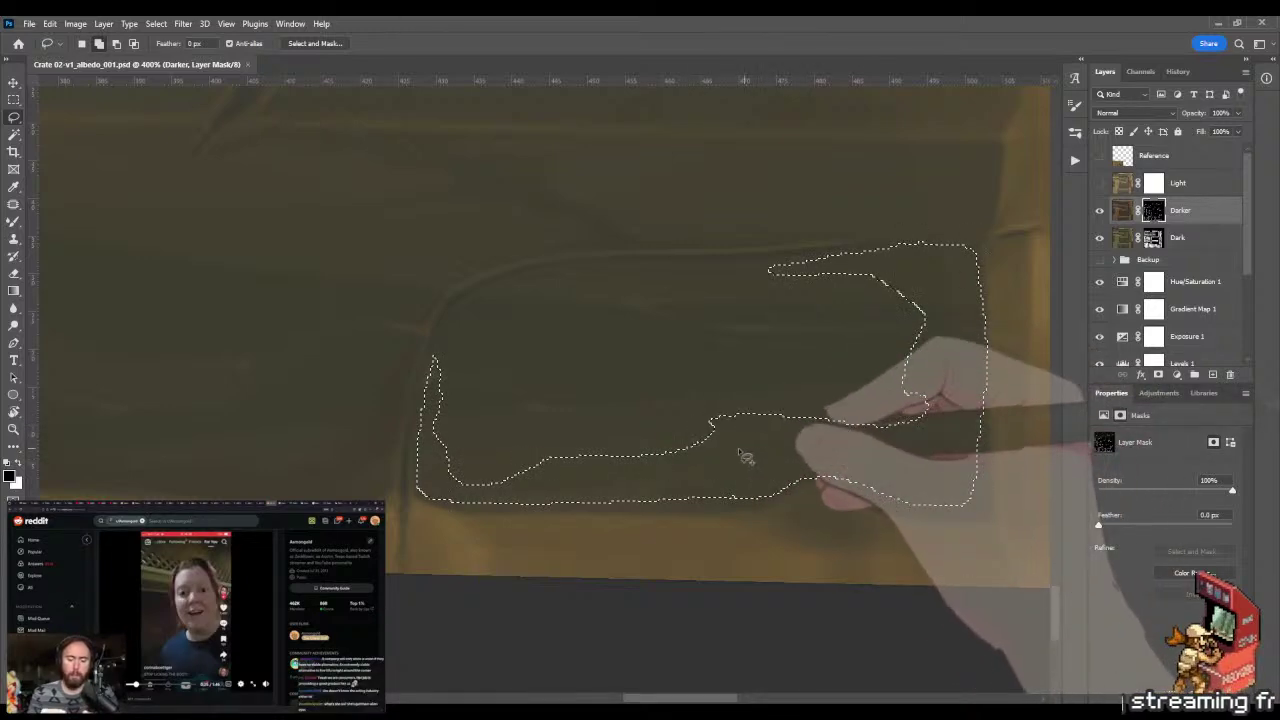
left_click_drag(676, 457, 667, 447)
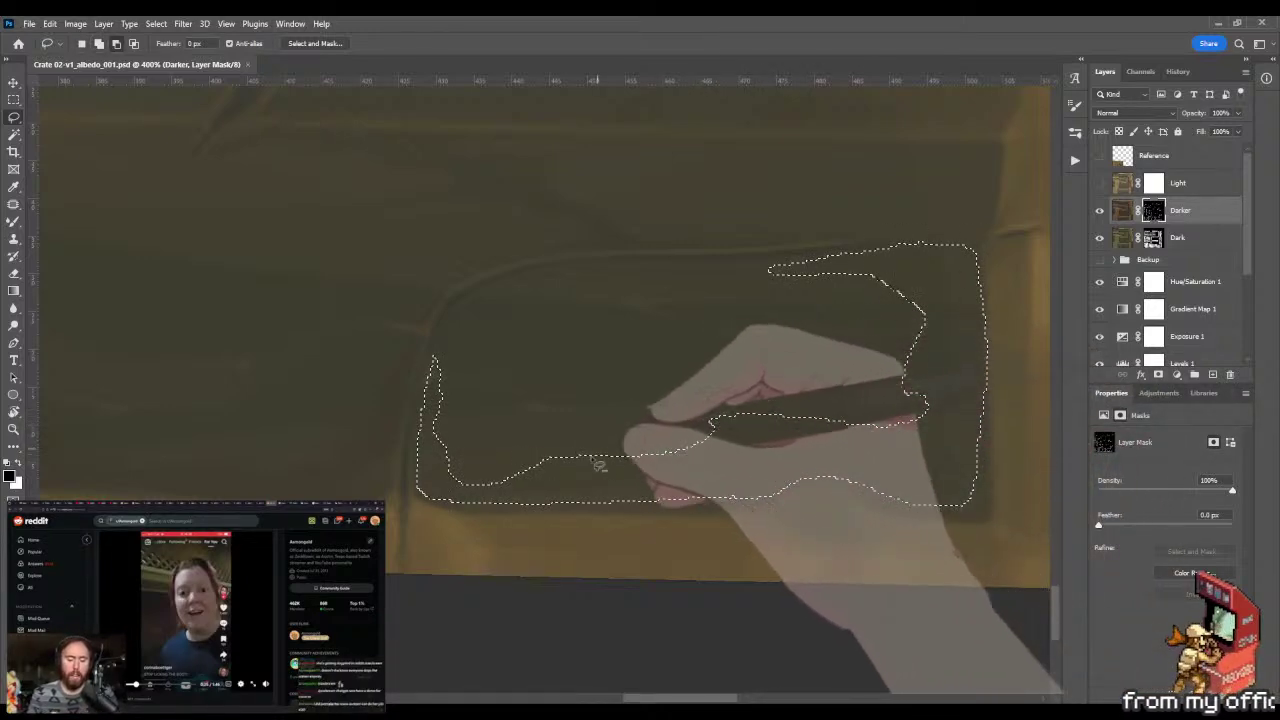
mouse_move(517, 463)
left_mouse_down()
mouse_move(510, 491)
mouse_move(523, 497)
left_mouse_up()
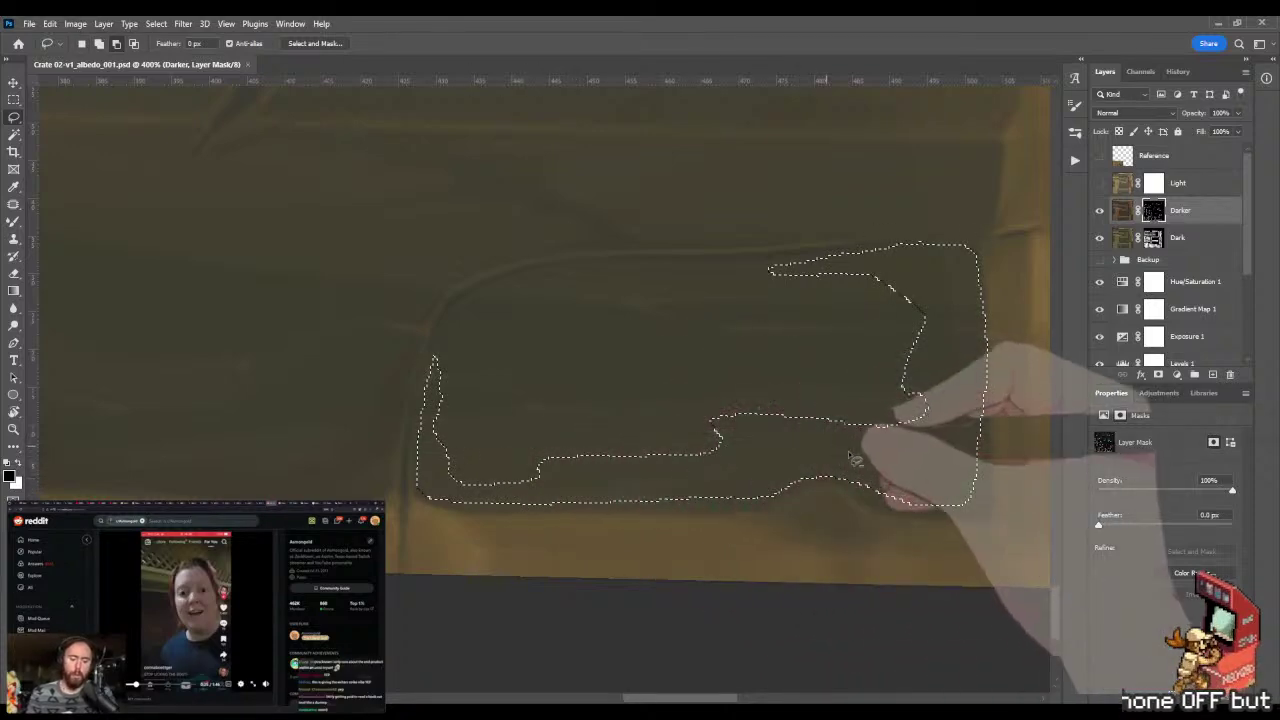
mouse_move(620, 526)
left_mouse_down()
mouse_move(556, 506)
mouse_move(649, 488)
mouse_move(613, 532)
left_mouse_up()
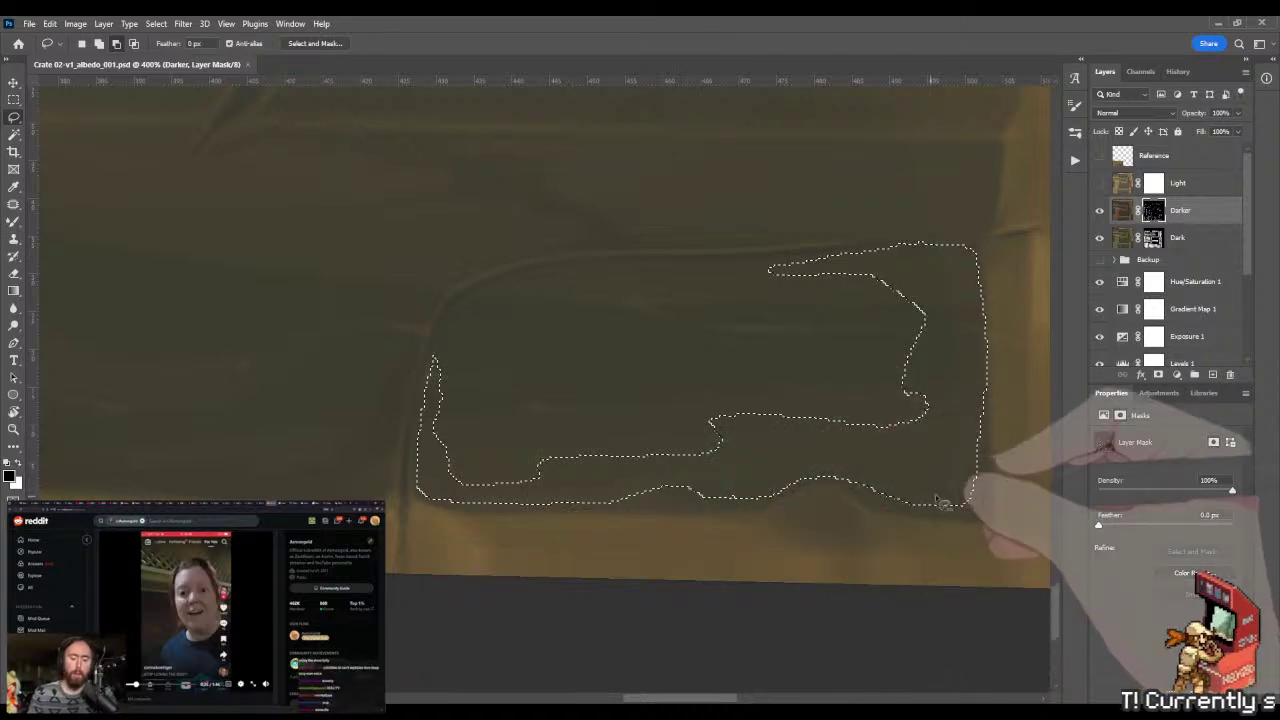
left_click_drag(988, 483, 995, 478)
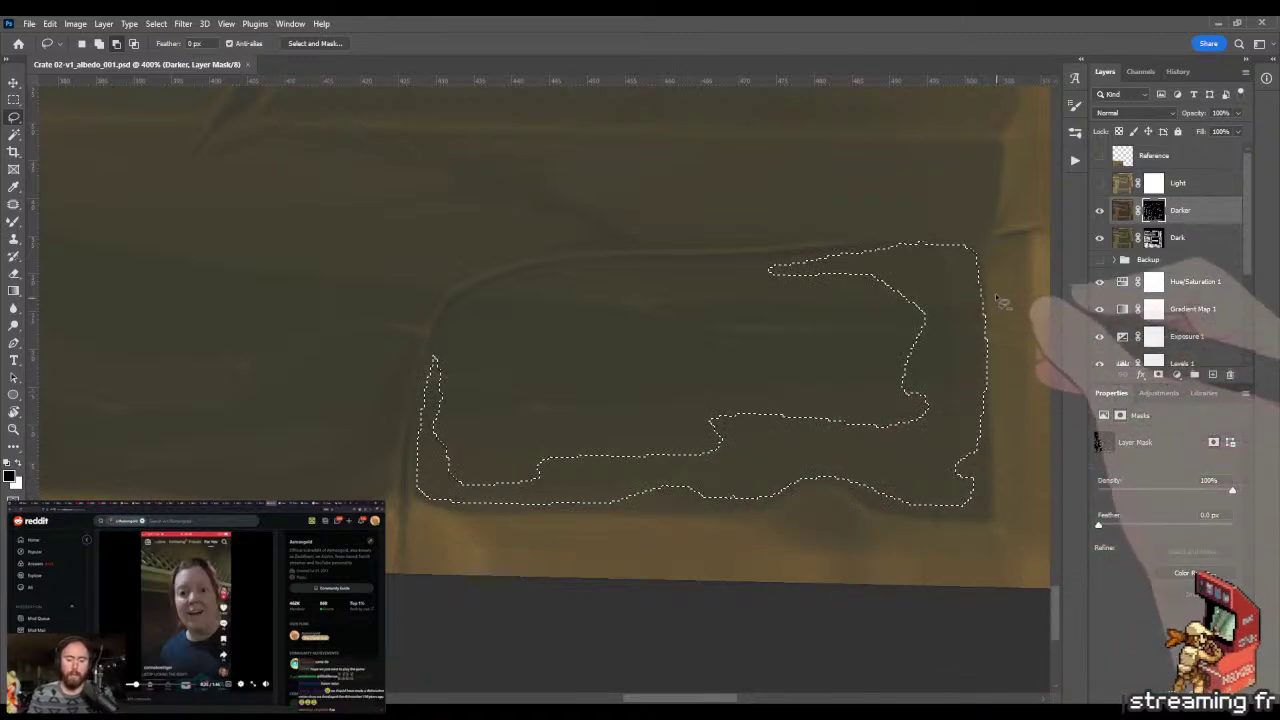
left_click_drag(1013, 357, 1005, 350)
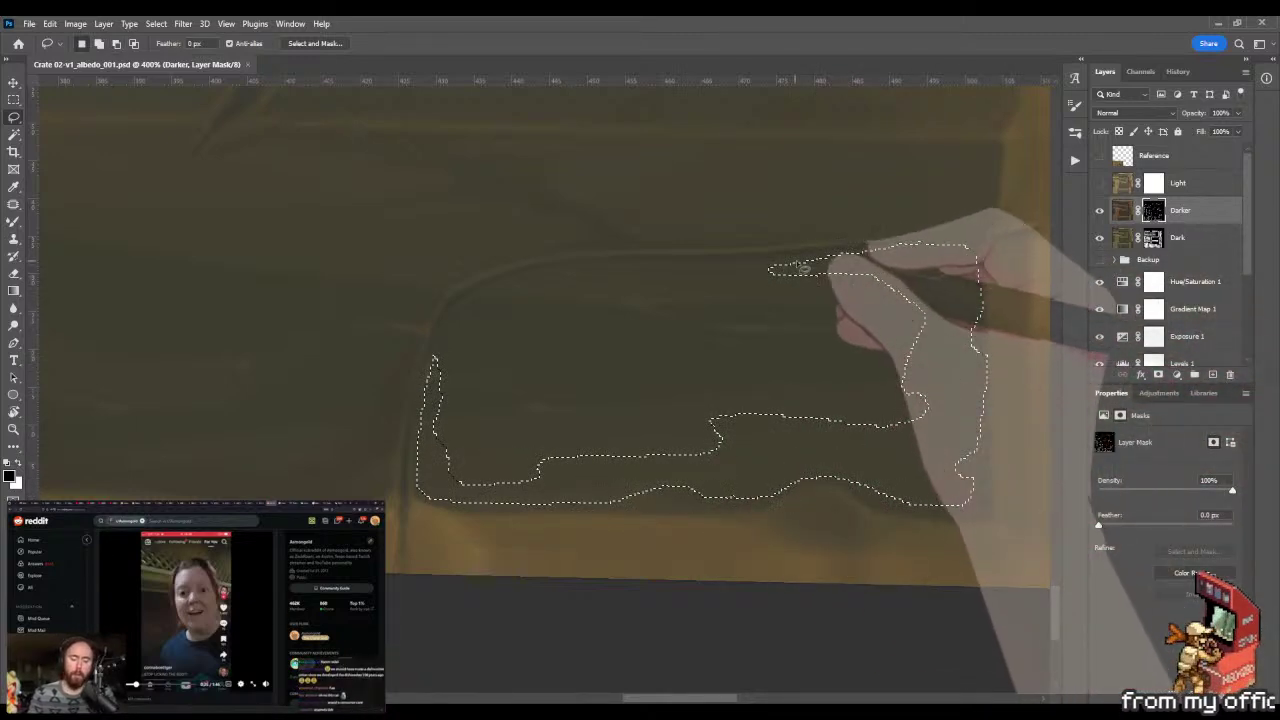
- Fill the U-shaped selection with white on the Darker mask, deselect, and soften the shadow's edges with the Mixer Brush and black Brush
key("m")
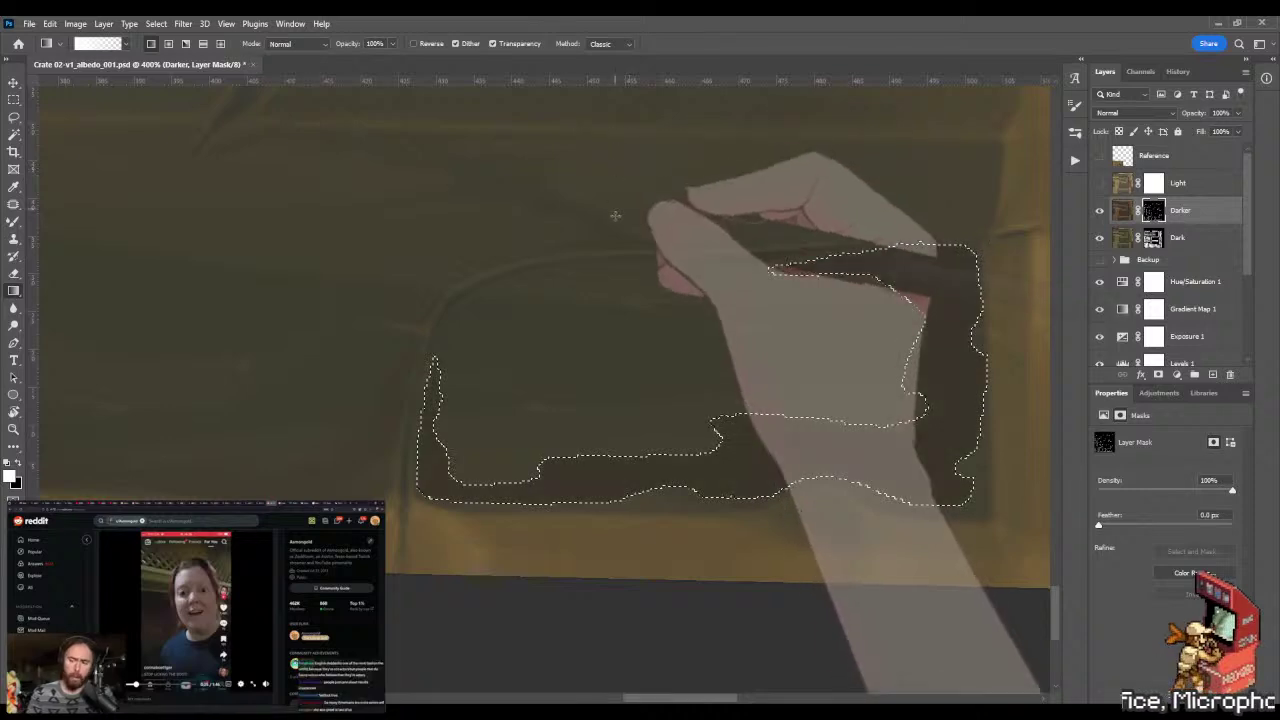
key("ctrl+d")
key("b")
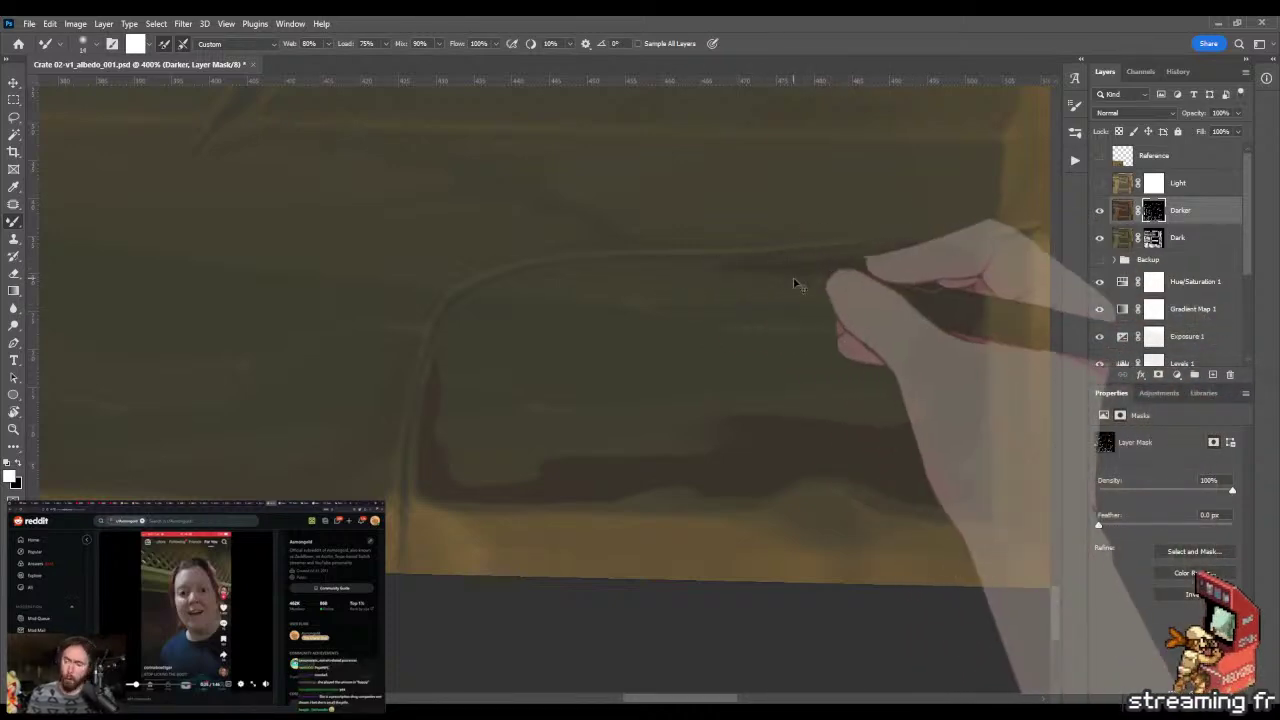
key("shift+b")
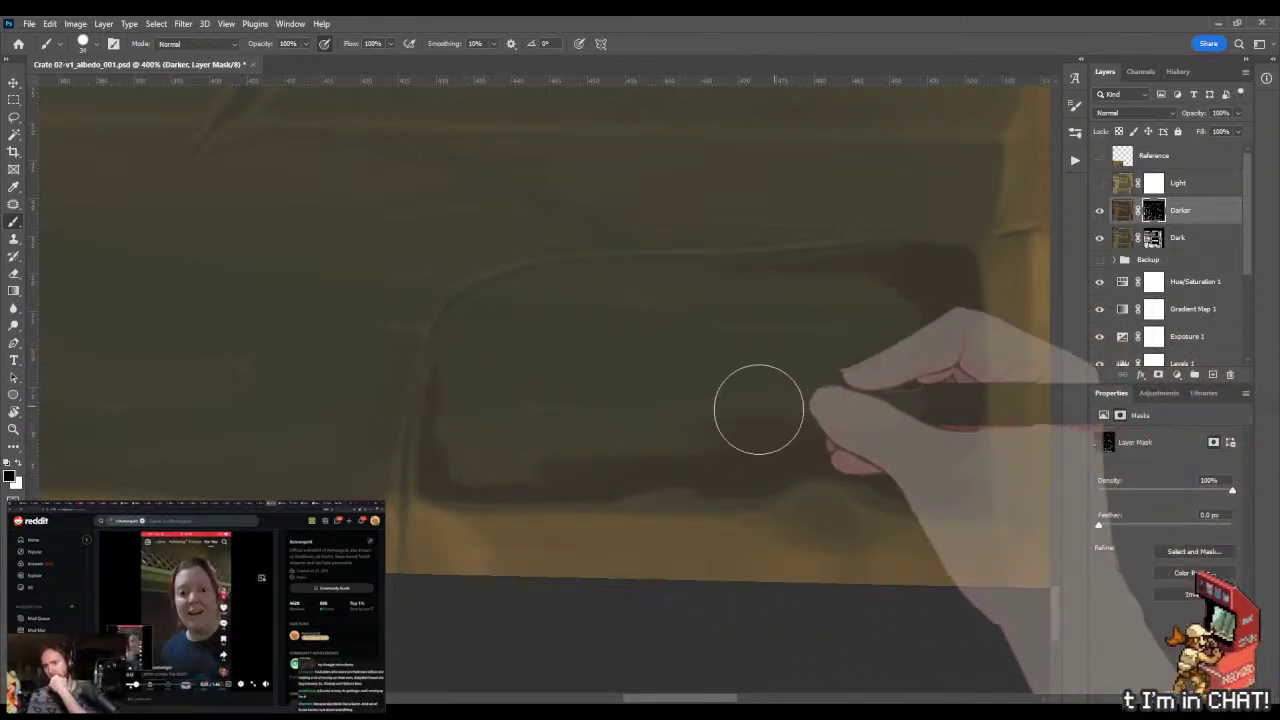
key("shift+b")
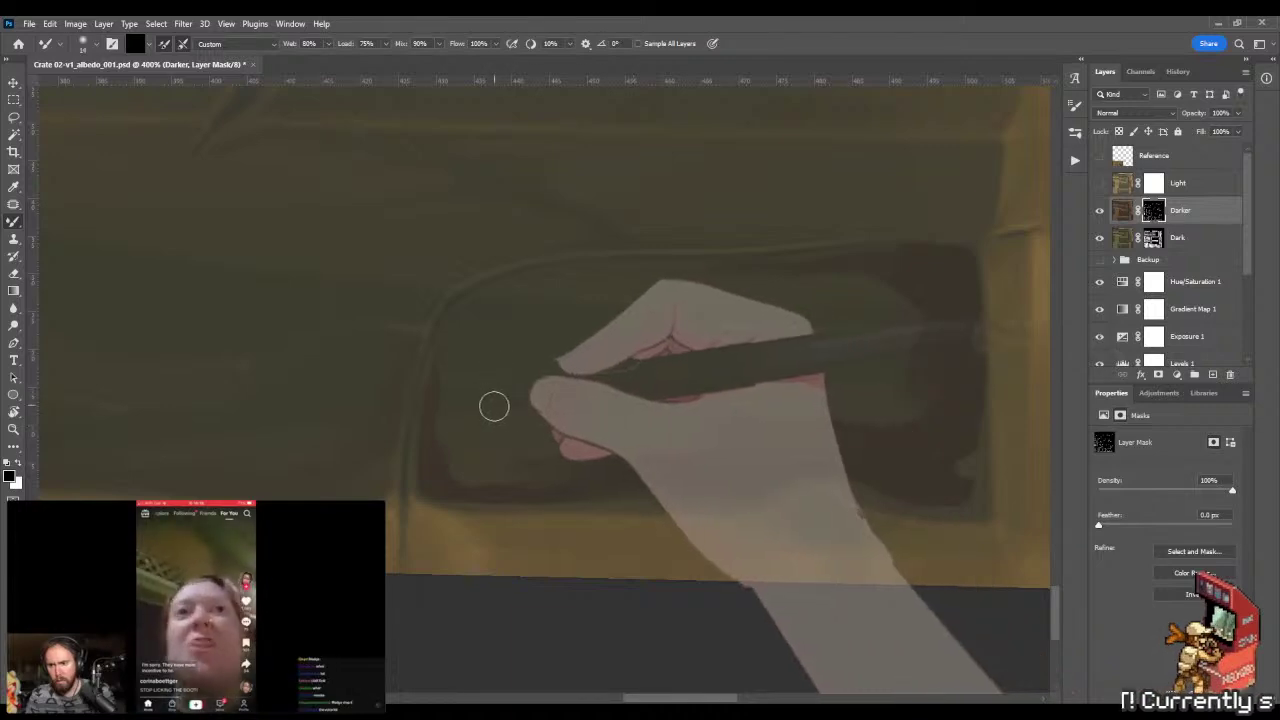
key("shift+b")
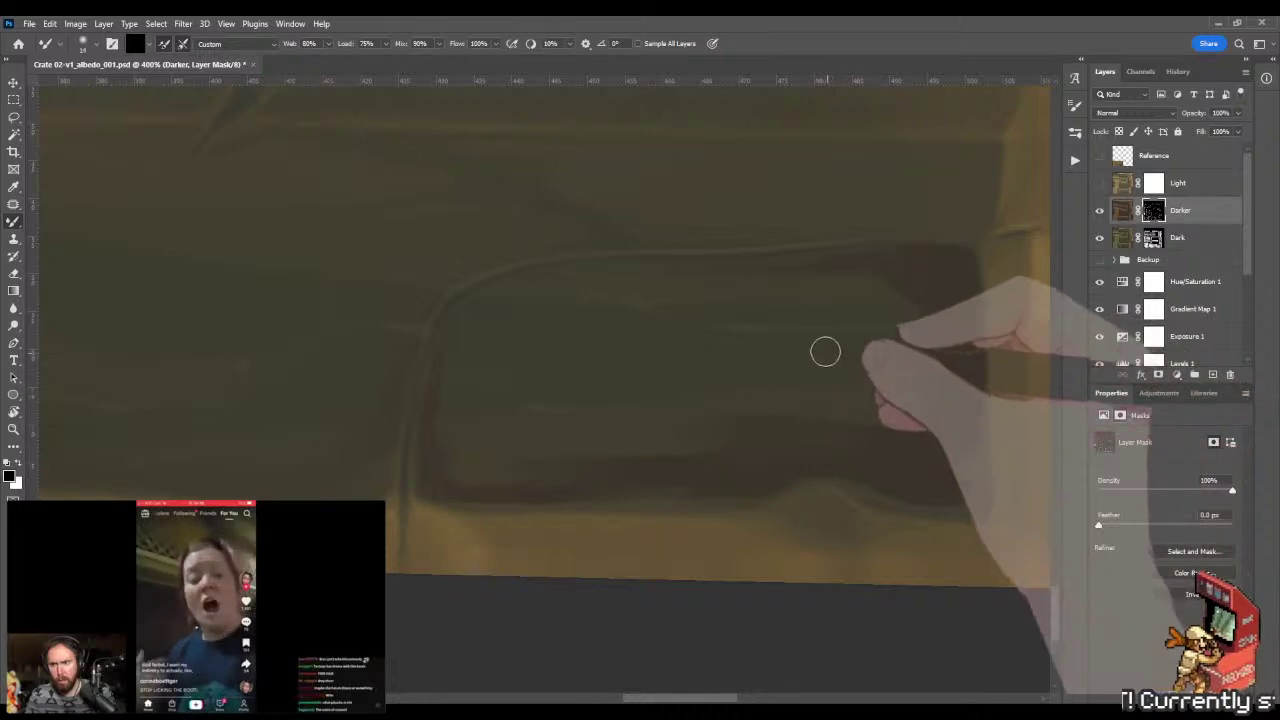
- Lasso around the plank's U-shaped corner shadow, fade it on the Darker mask with a black-to-transparent gradient, deselect and save
key("l")
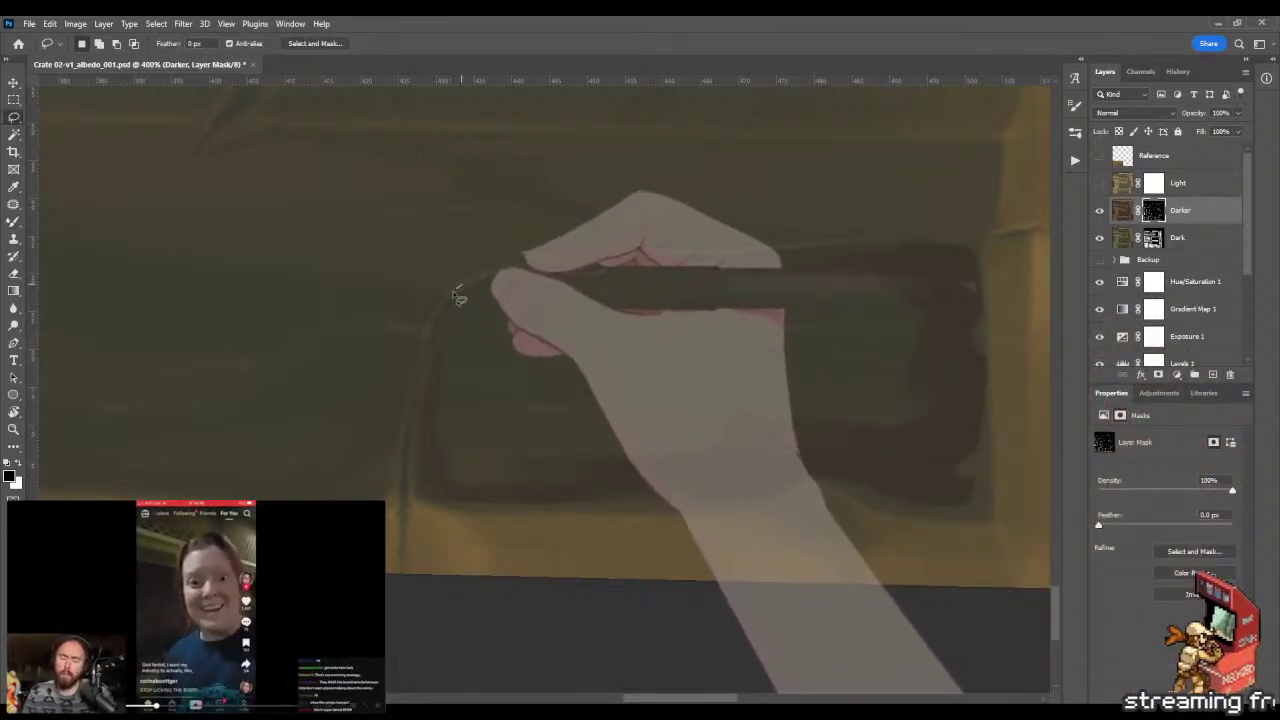
mouse_move(436, 325)
left_mouse_down()
mouse_move(414, 443)
mouse_move(571, 557)
mouse_move(1020, 536)
mouse_move(1030, 300)
mouse_move(986, 194)
mouse_move(629, 209)
mouse_move(470, 280)
left_mouse_up()
key("z")
left_click_drag(763, 196, 652, 170)
left_click_drag(817, 240, 765, 450)
key("g")
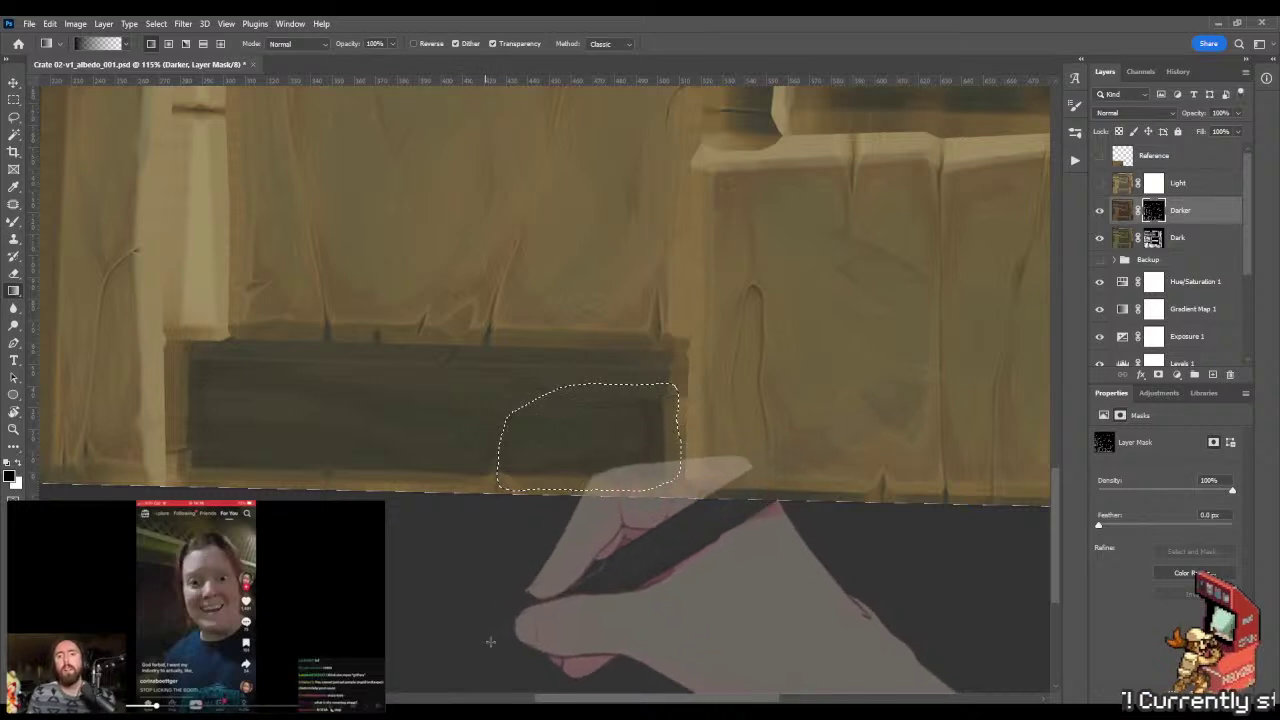
left_click_drag(756, 176, 617, 511)
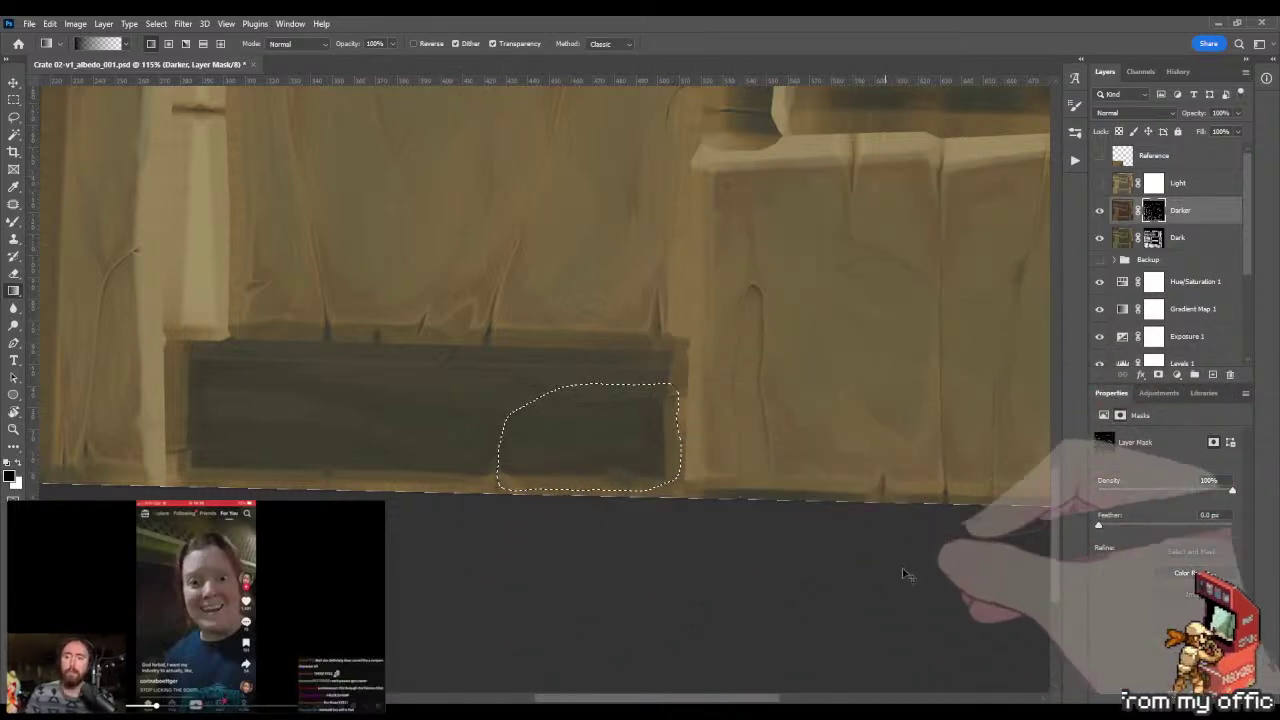
key("m")
key("ctrl+d")
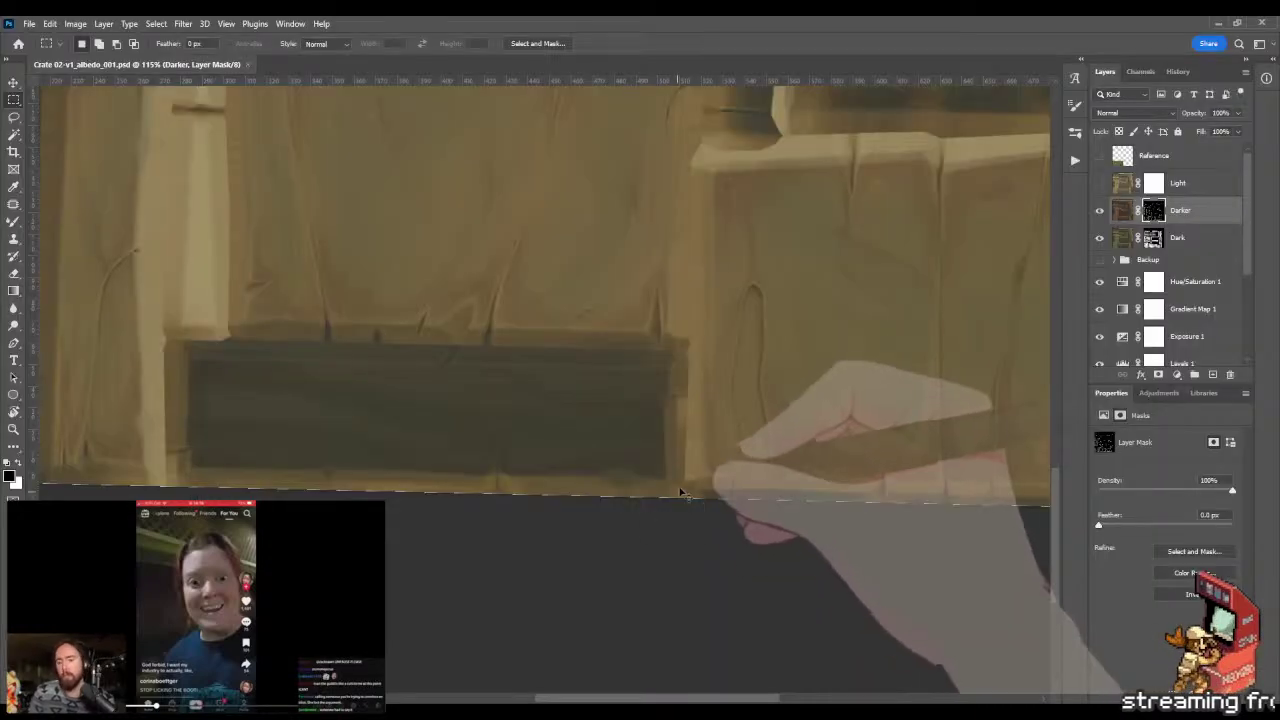
- Lasso around the shadow in the plank's lower end corner, fade it on the Darker mask with a black-to-transparent gradient and deselect
key("g")
left_click_drag(742, 673, 548, 344)
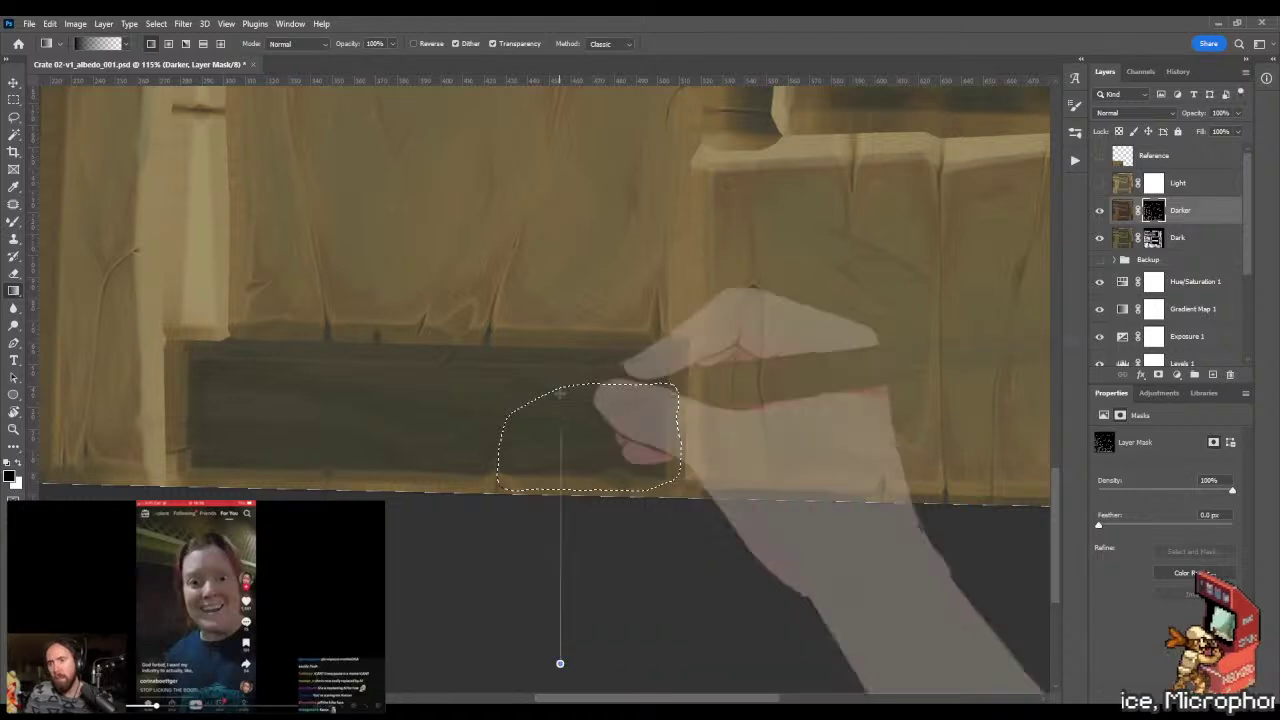
key("m")
key("ctrl+d")
scroll(724, 465, "up", 2)
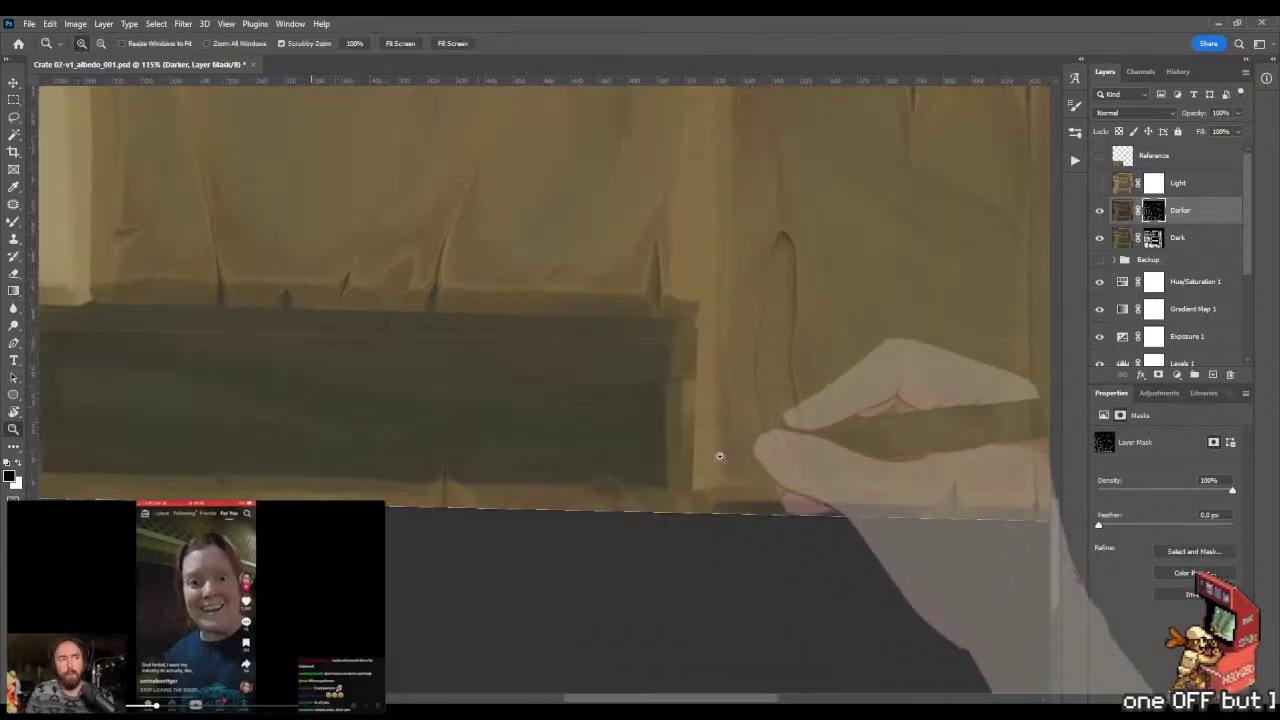
- Reselect the same corner area and fade its shadow further on the Darker mask with black-to-transparent gradients
key("ctrl+shift+d")
key("g")
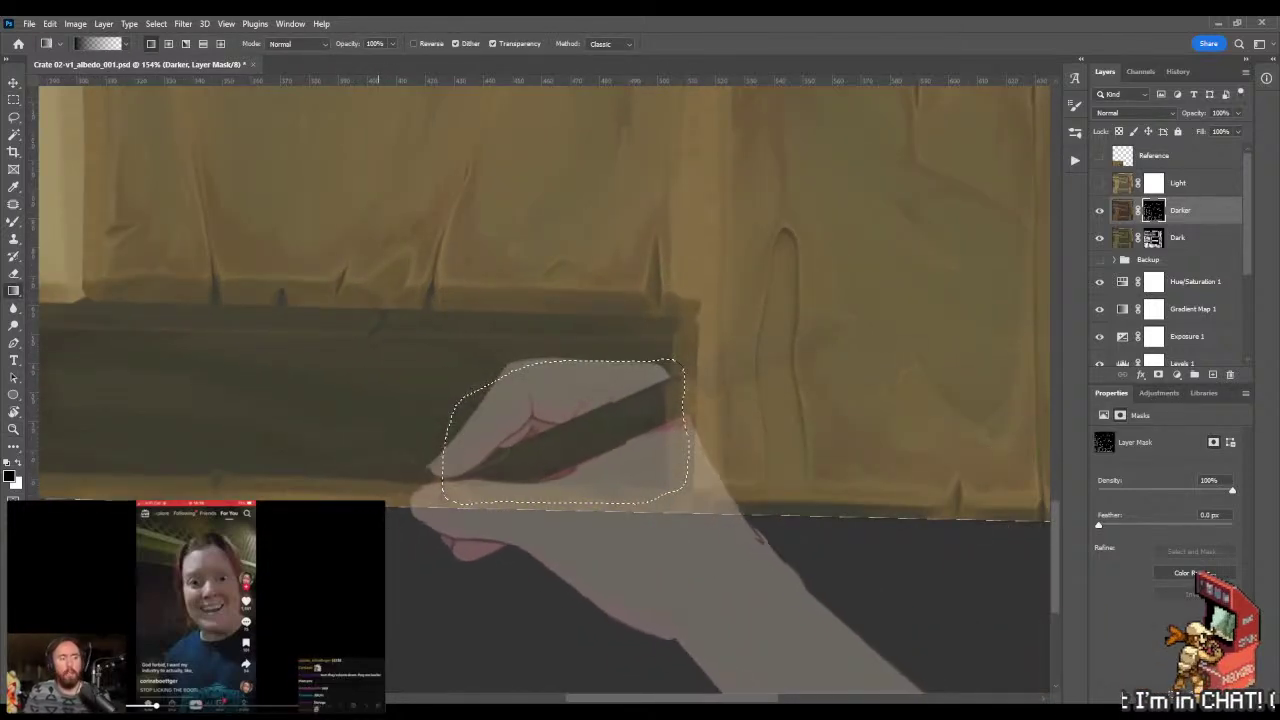
key("z")
left_click(538, 227, "alt")
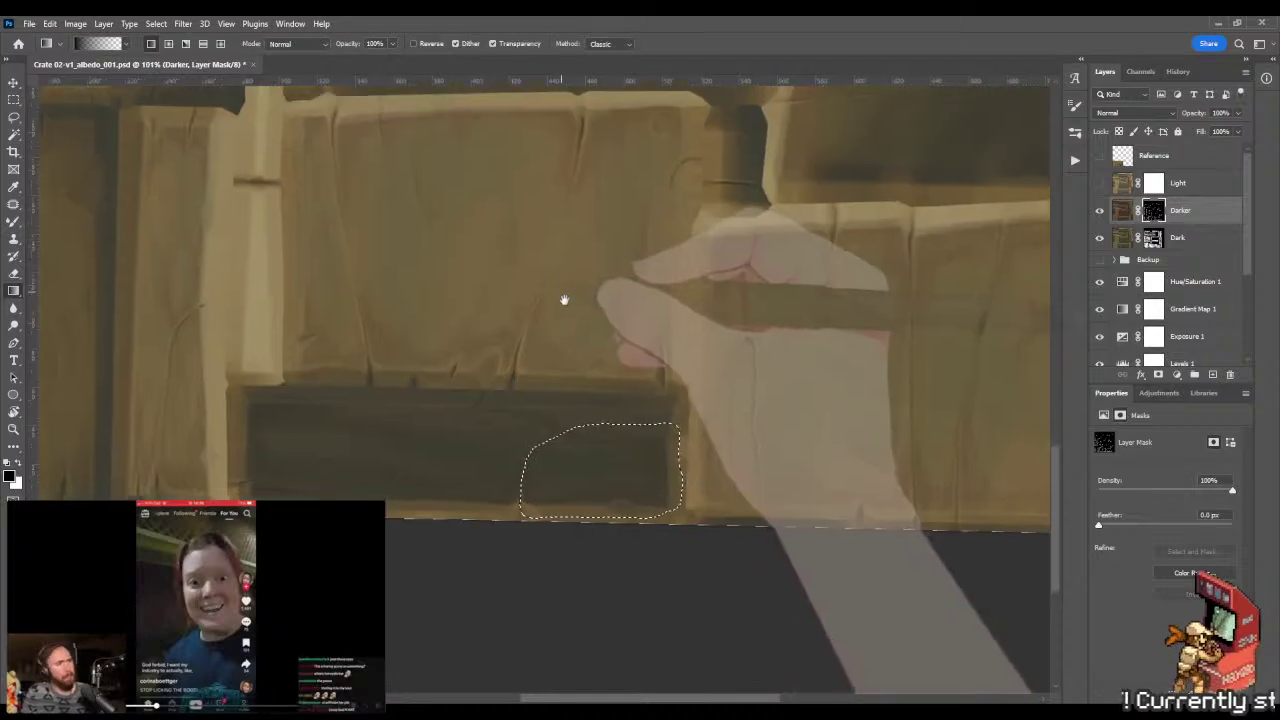
key("g")
left_click_drag(369, 110, 685, 612)
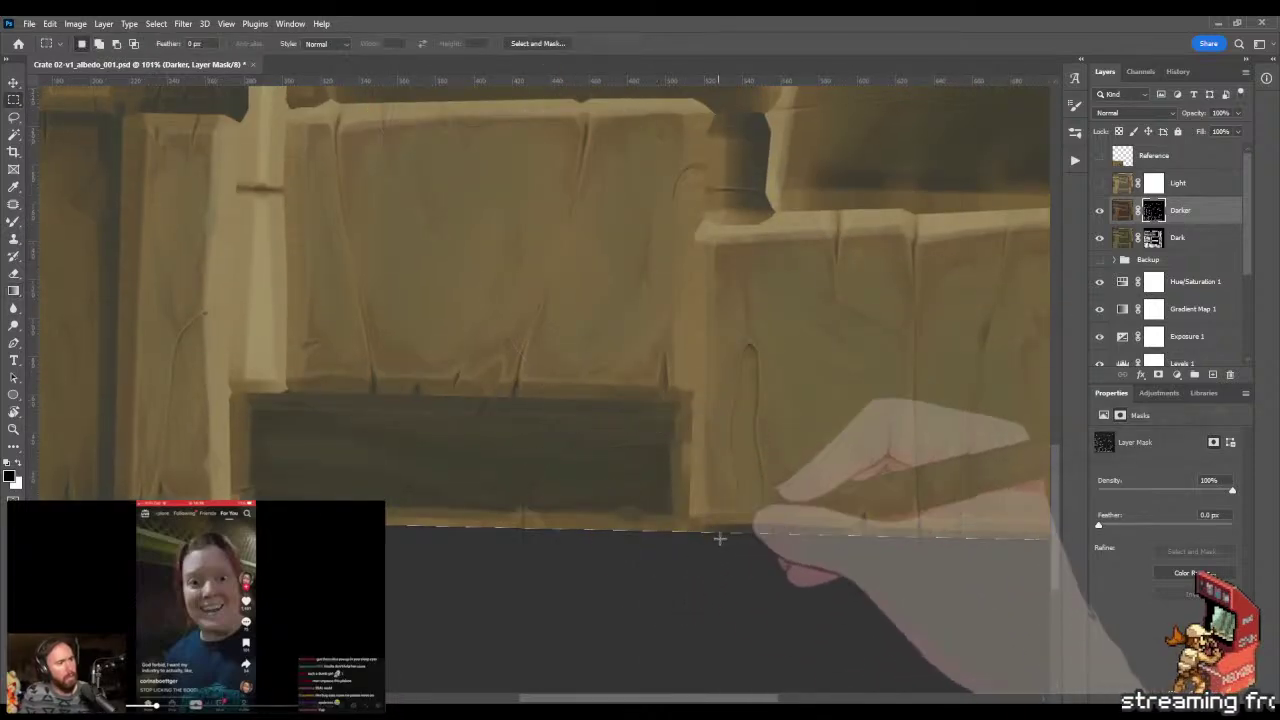
- Deselect and save the texture, then check the faded corner shadow on the crate's planks in Marmoset Toolbag
left_click_drag(719, 539, 720, 538)
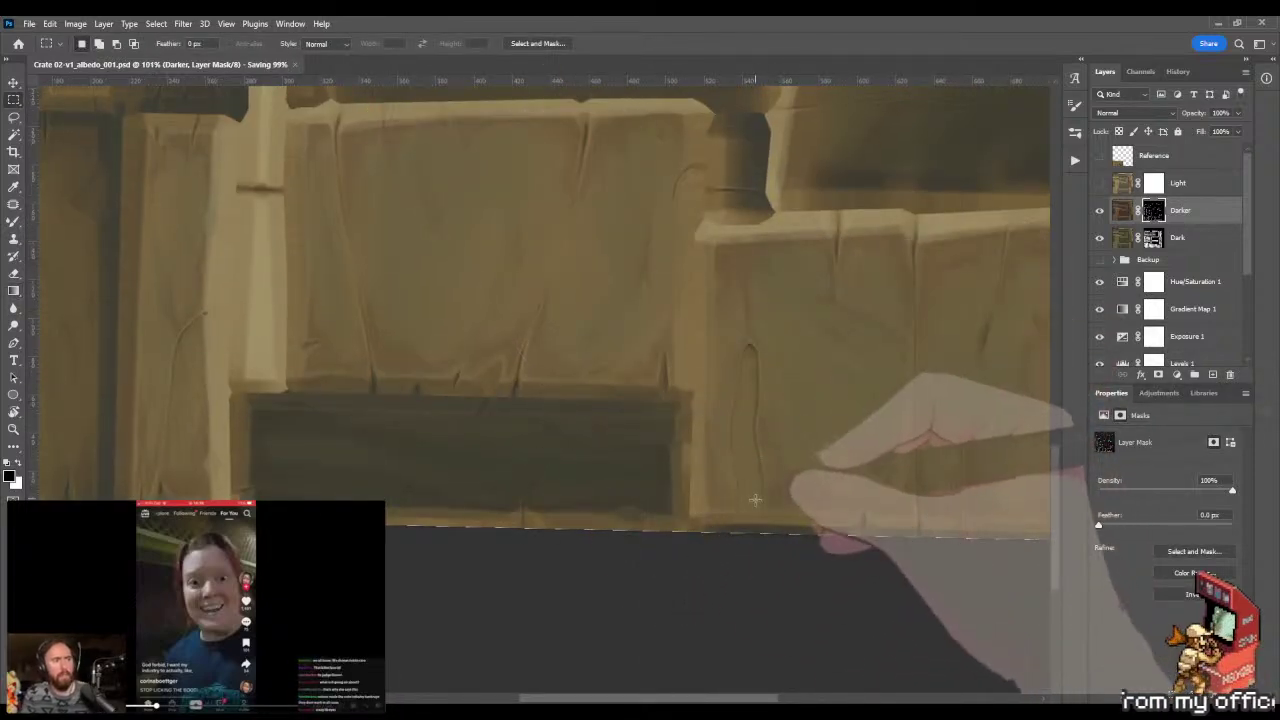
key("alt+Tab")
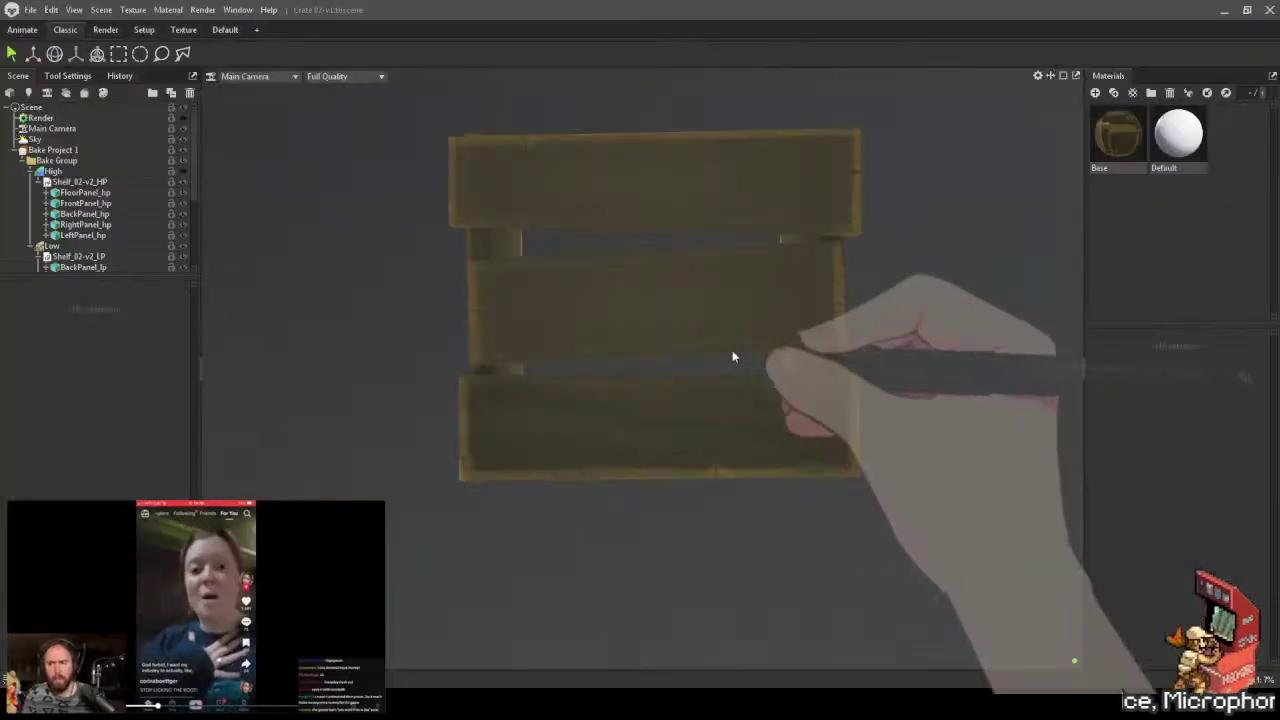
key("alt+Tab")
- Lasso a long tapered shape under the plank's upper edge line, widening towards its end, and subtract small notches from its wide end
scroll(497, 400, "up", 5)
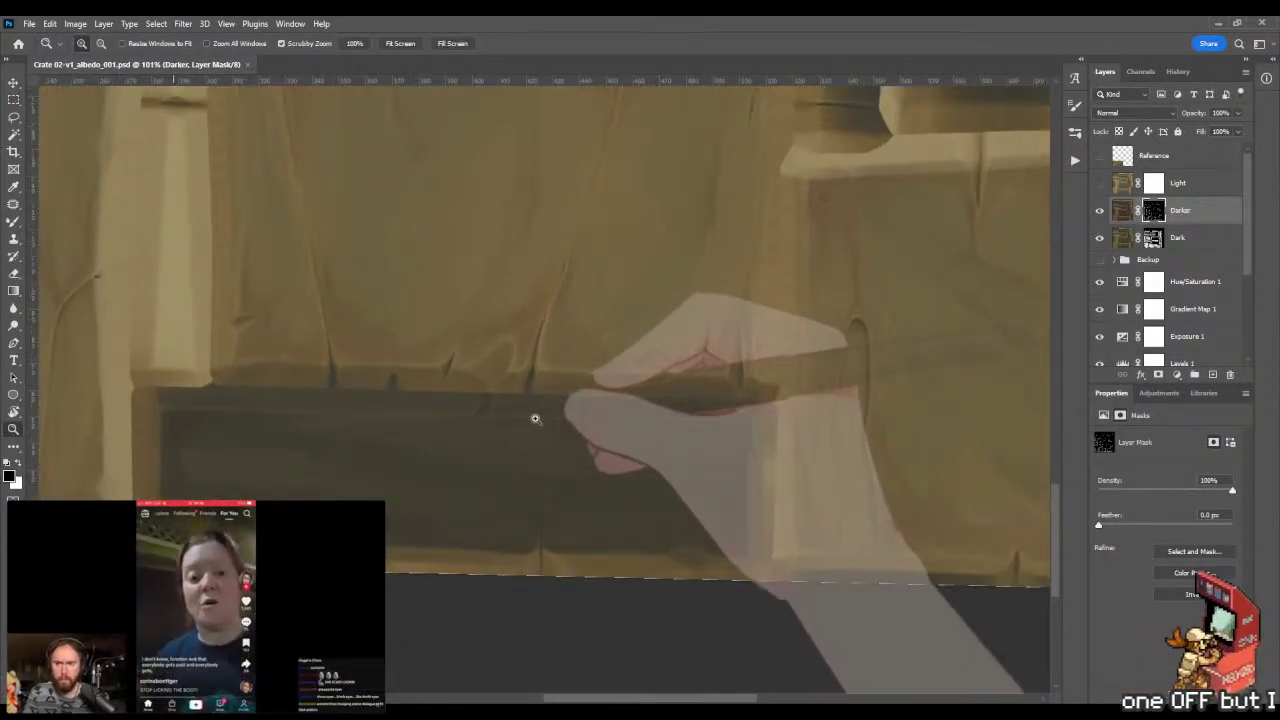
scroll(635, 406, "up", 1)
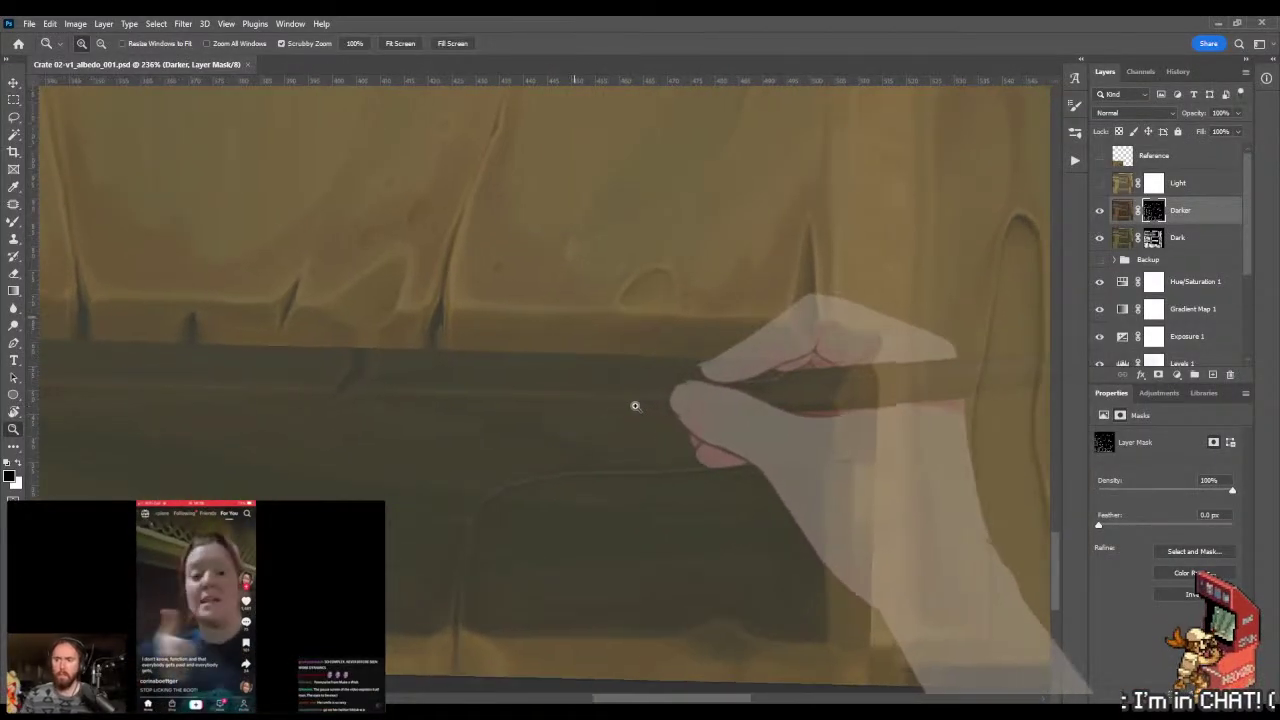
key("l")
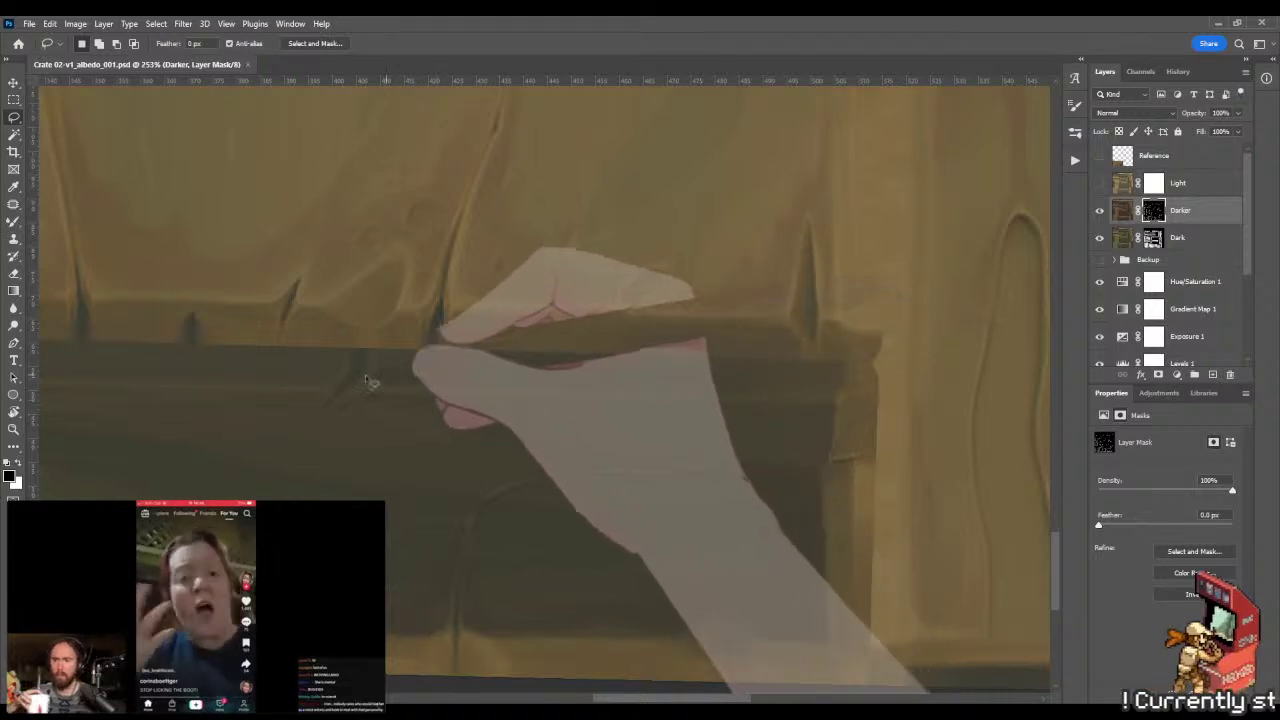
mouse_move(372, 397)
left_mouse_down()
mouse_move(619, 415)
mouse_move(722, 463)
mouse_move(795, 470)
left_mouse_up()
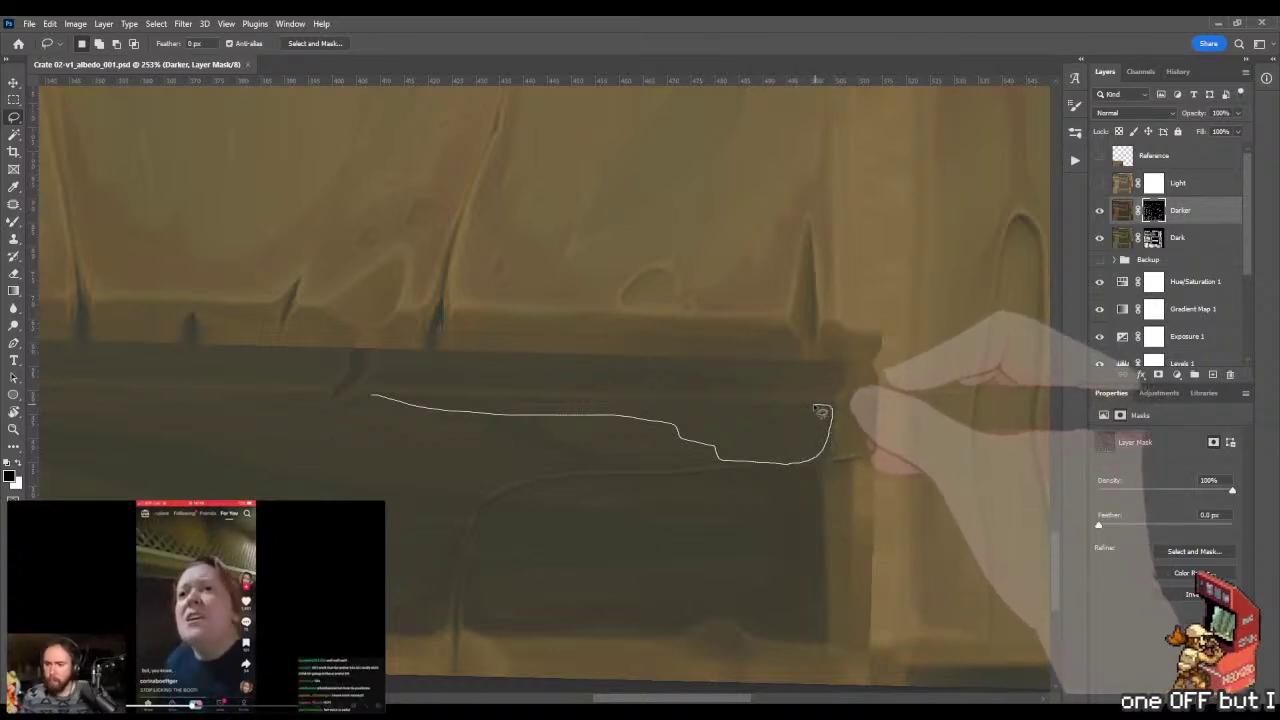
left_click_drag(821, 412, 829, 406)
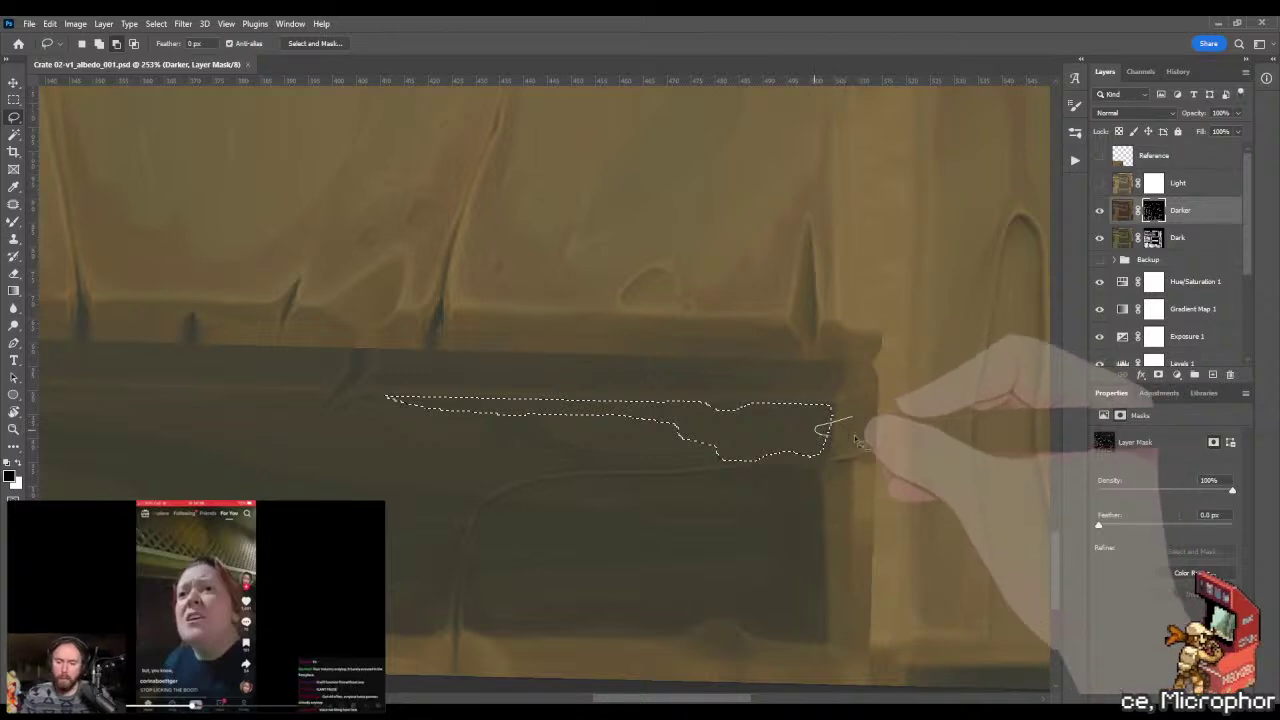
- Fill the tapered selection with white on the Darker mask, deselect, and soften the shadow with the Mixer Brush and Brush
key("g")
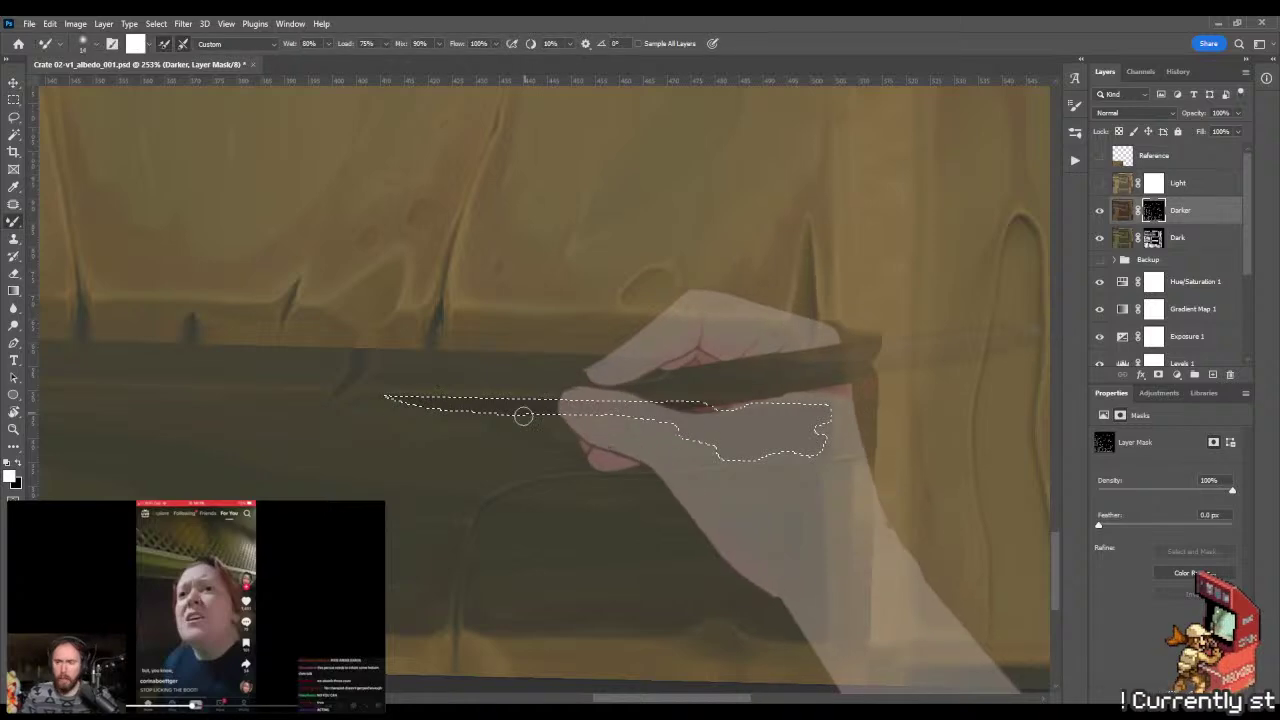
key("x")
left_click_drag(409, 429, 449, 442)
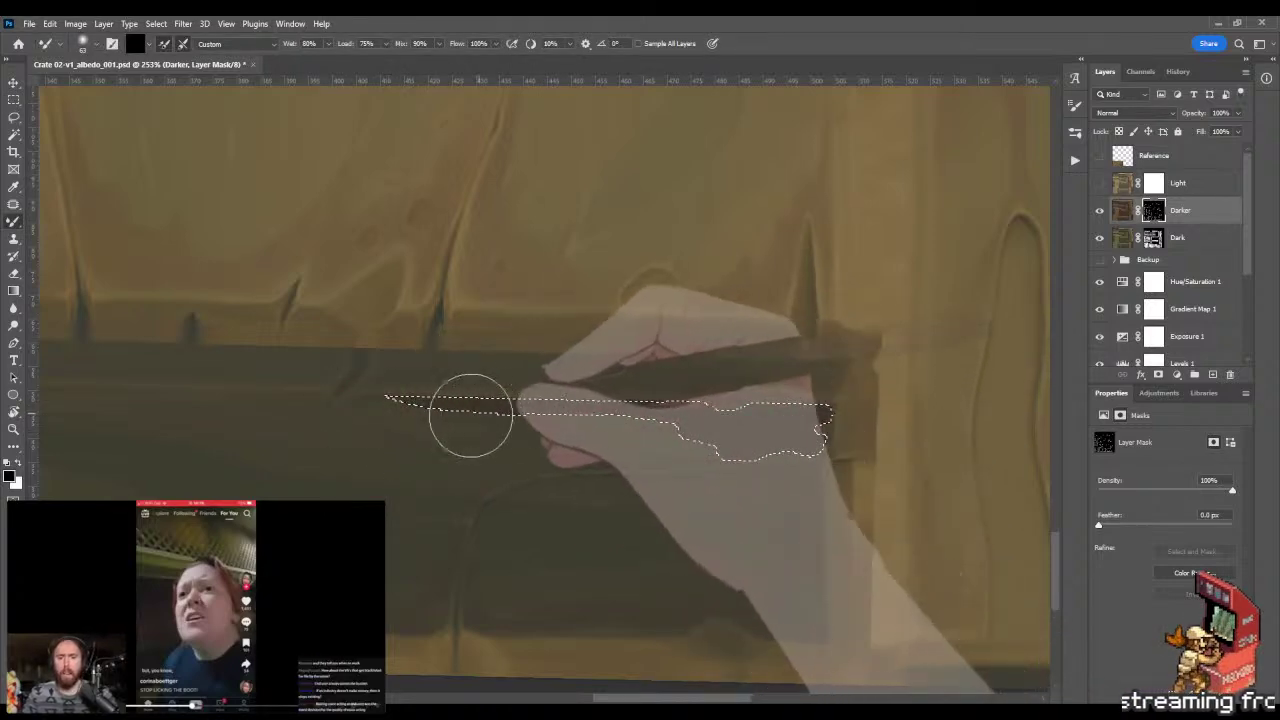
key("x")
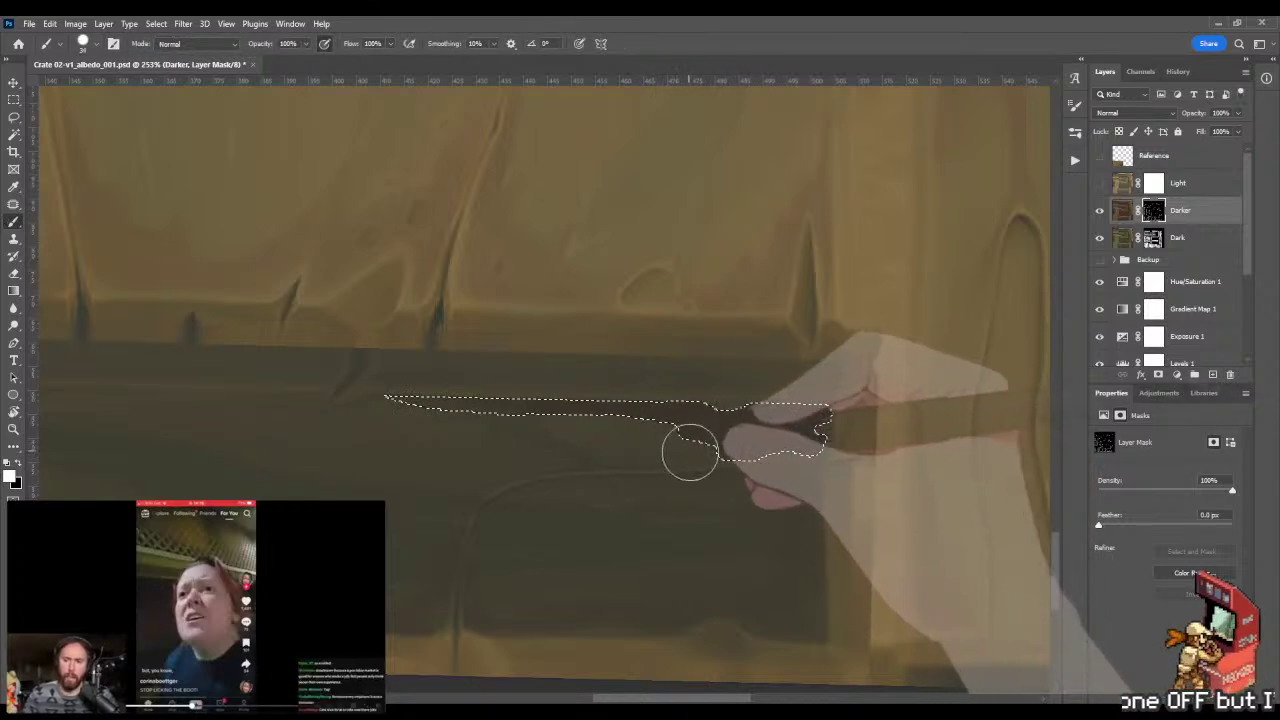
key("shift+b")
key("shift+b")
key("shift+b")
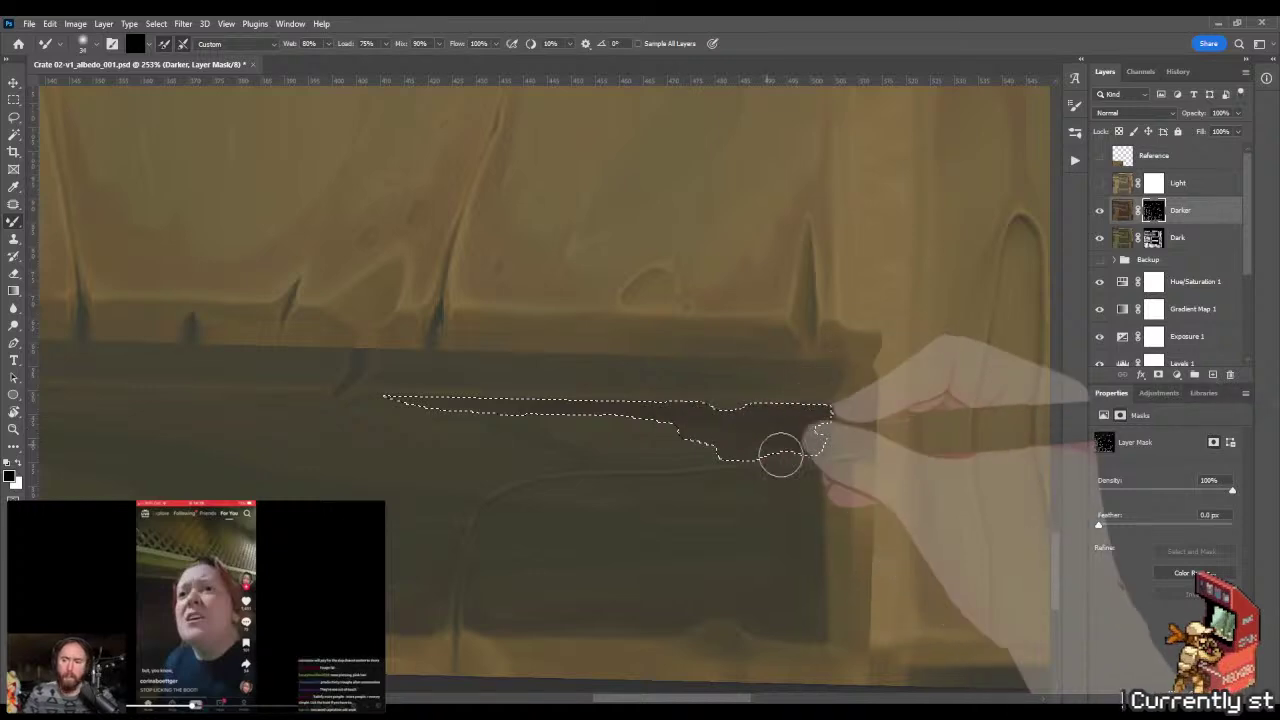
key("b")
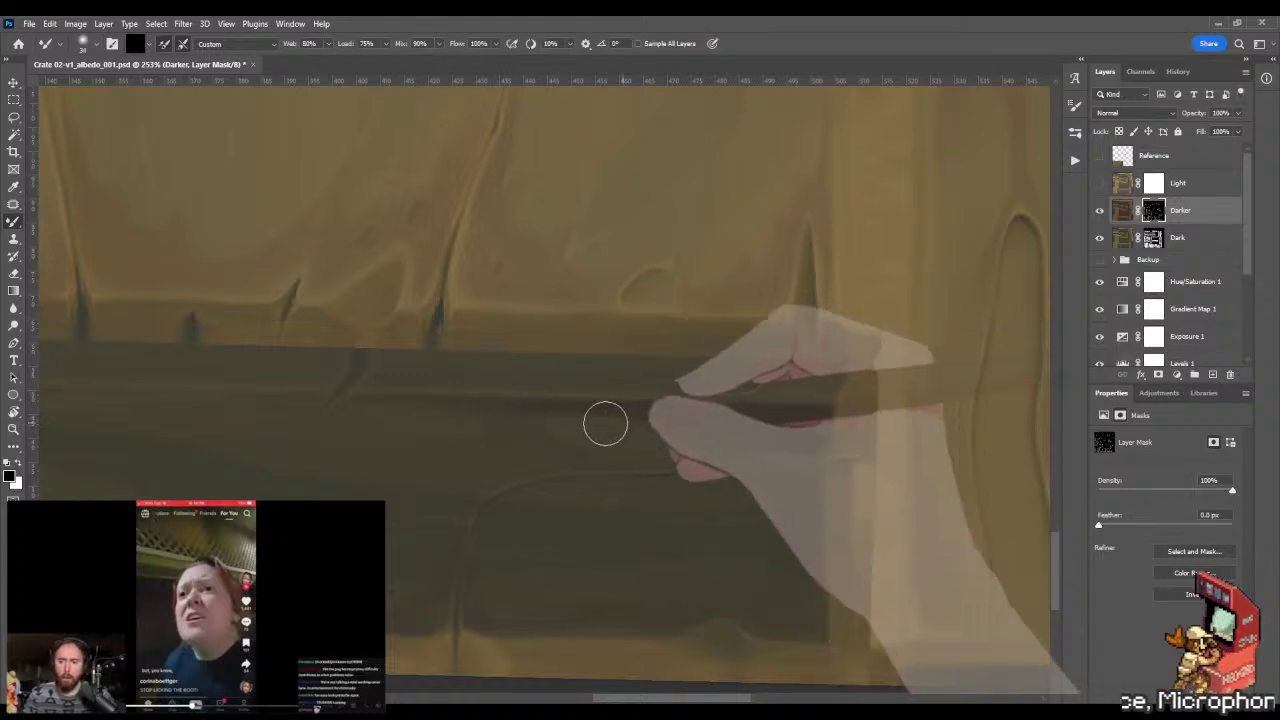
left_click(712, 452)
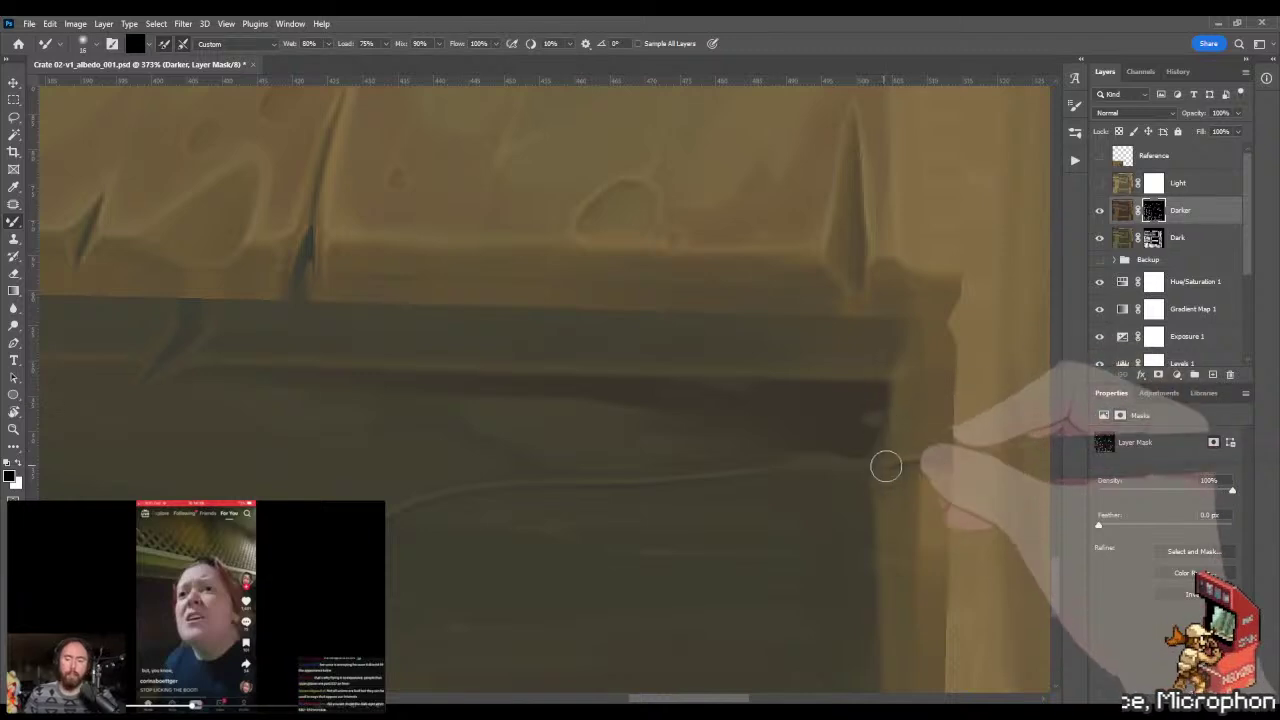
- Lasso around the tapered shadow below the plank's upper edge, fade it with black-to-transparent gradients on the Darker mask, deselect and save
key("z")
left_click_drag(885, 466, 773, 462)
key("l")
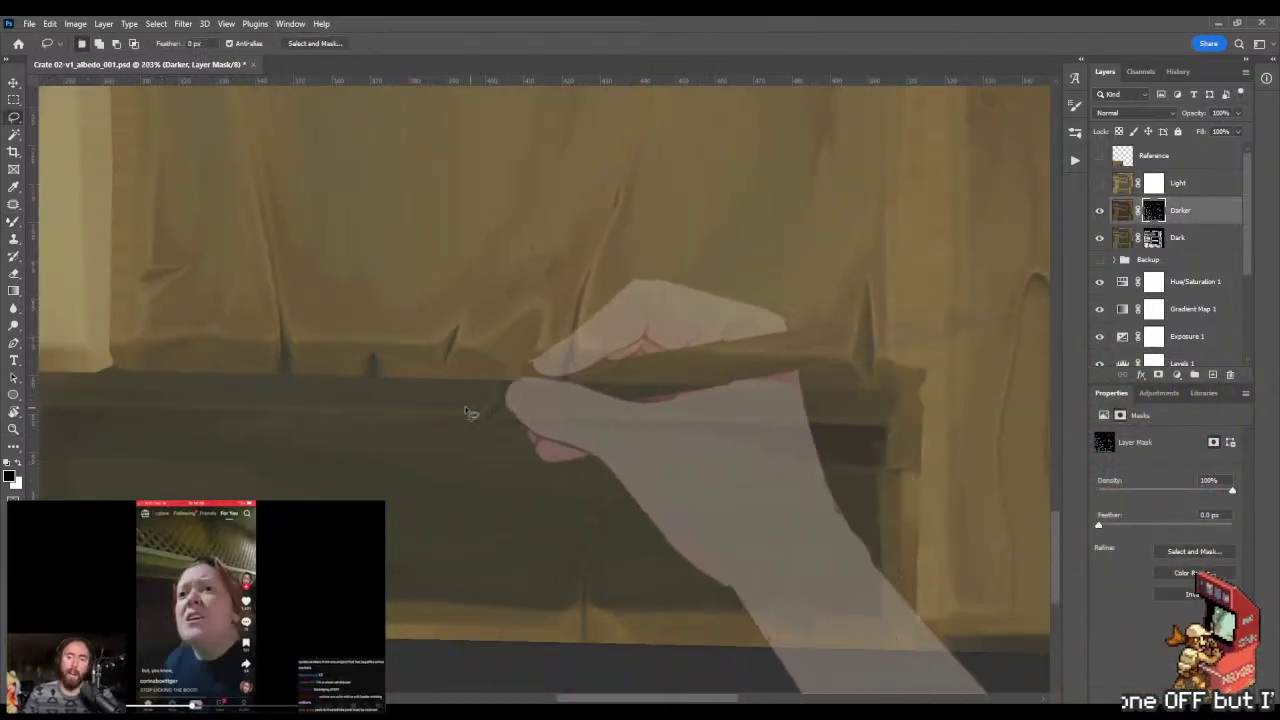
mouse_move(463, 415)
left_mouse_down()
mouse_move(513, 400)
mouse_move(895, 389)
mouse_move(888, 472)
left_mouse_up()
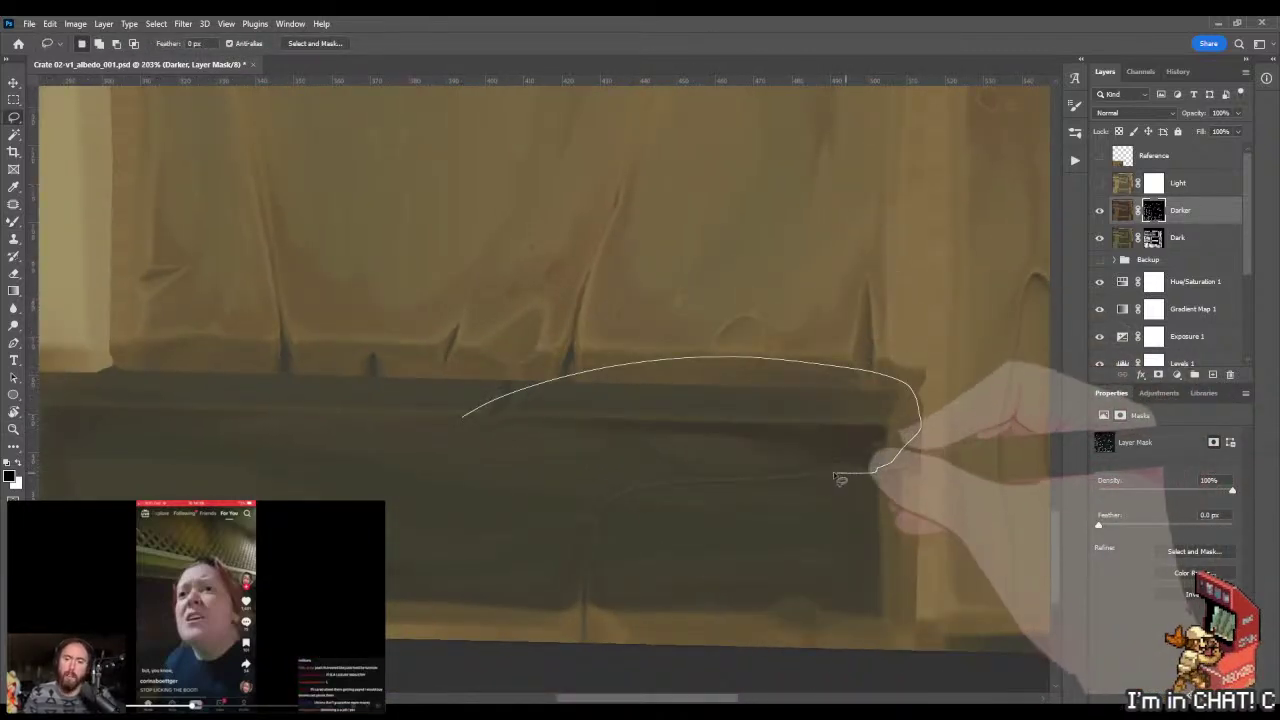
mouse_move(705, 490)
left_mouse_down()
mouse_move(503, 486)
mouse_move(465, 440)
left_mouse_up()
key("g")
mouse_move(820, 197)
left_mouse_down()
mouse_move(745, 327)
mouse_move(692, 233)
left_mouse_up()
key("z")
key("g")
mouse_move(682, 177)
left_mouse_down()
mouse_move(670, 598)
mouse_move(689, 569)
left_mouse_up()
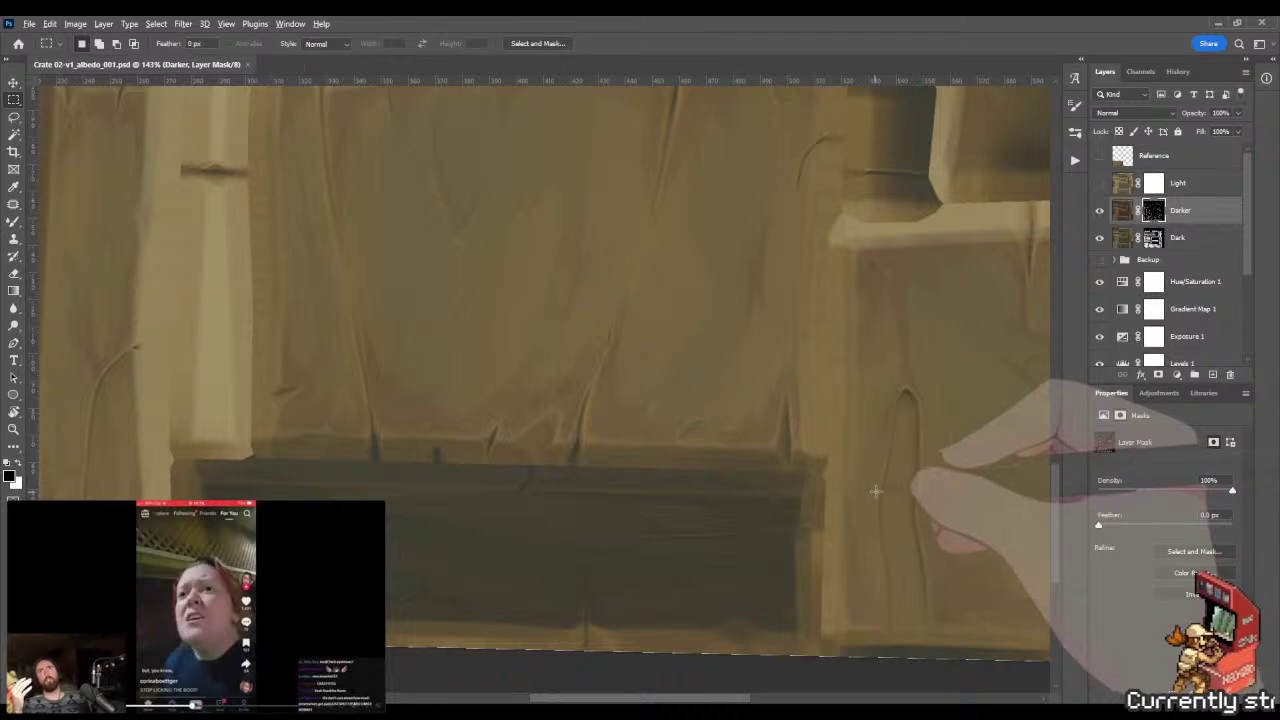
- Check the tapered shadow on the crate's lowest plank in Marmoset Toolbag and return to Photoshop
key("alt+Tab")
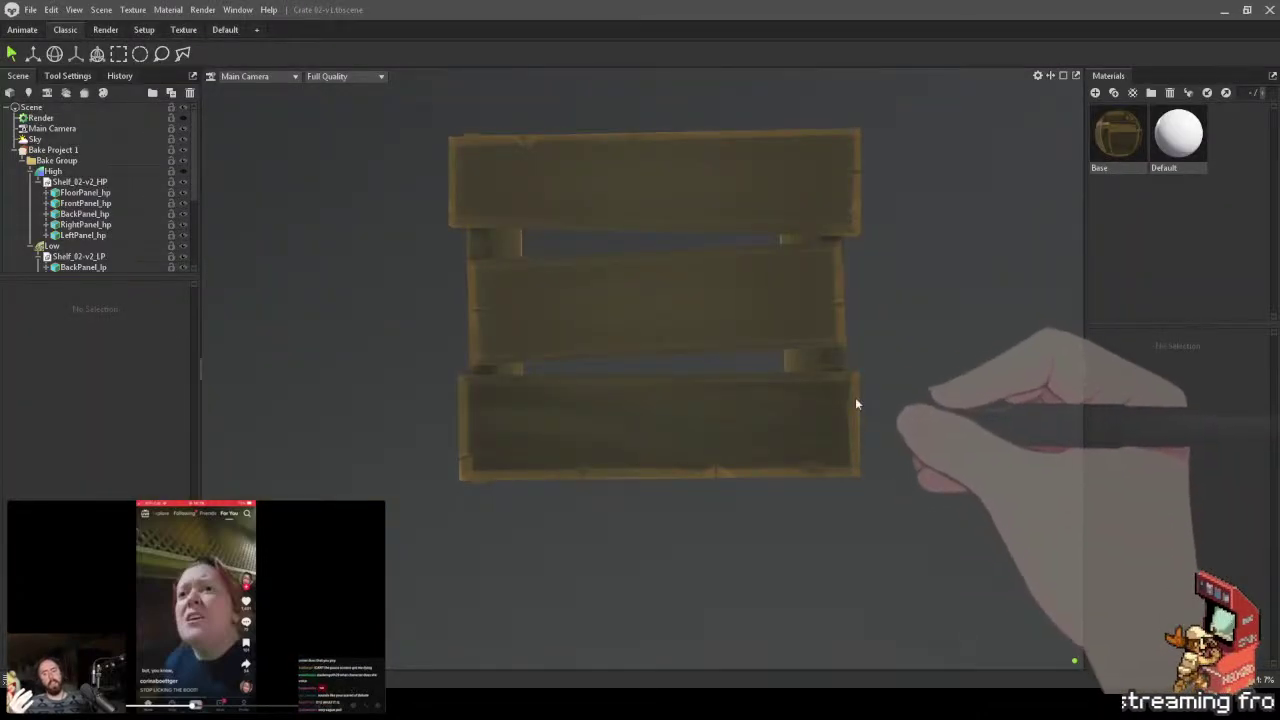
left_click_drag(855, 400, 766, 377)
key("alt+Tab")
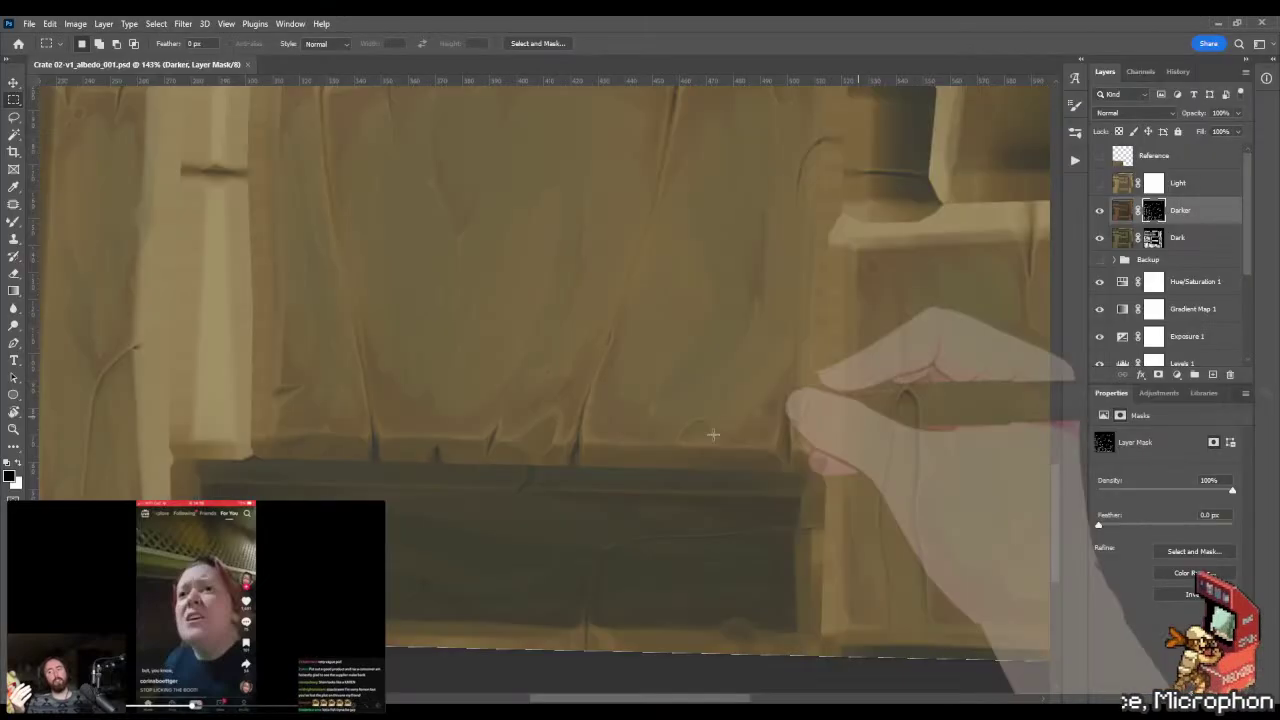
- Lasso a thin forked grain shape in the middle of the dark plank, with one long tip and two opposite prongs
key("z")
left_click_drag(713, 434, 605, 370)
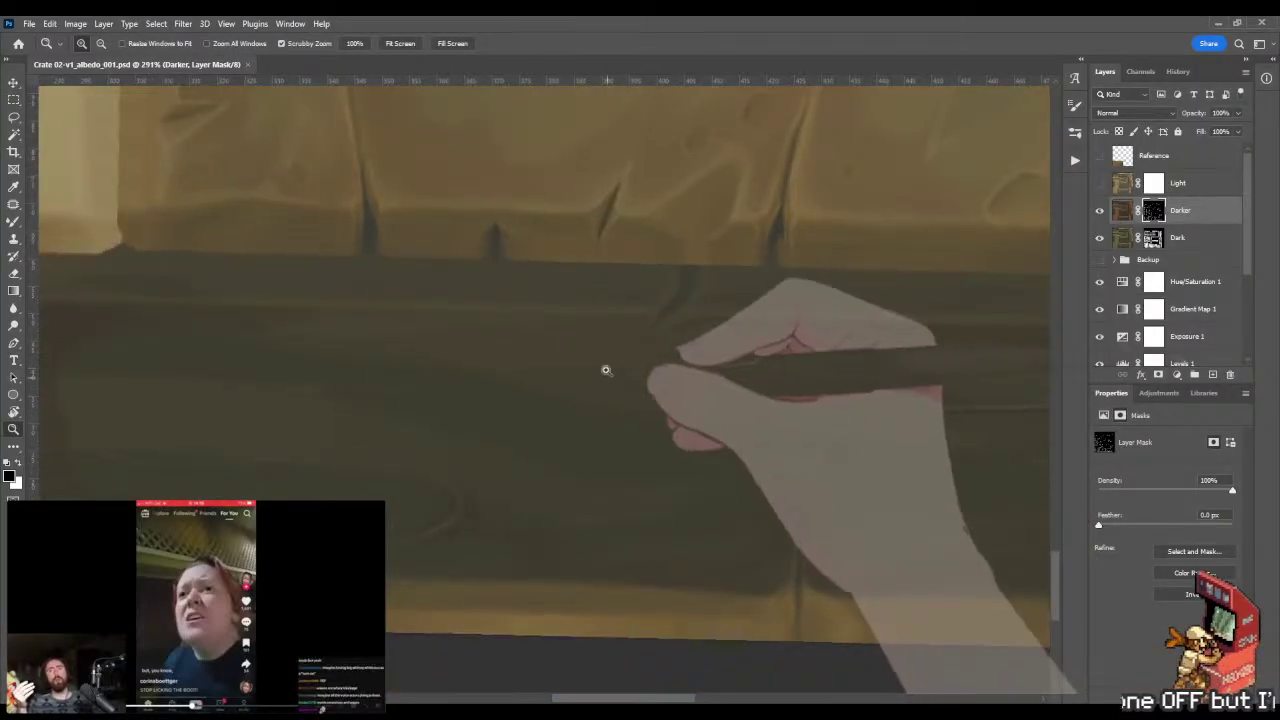
key("l")
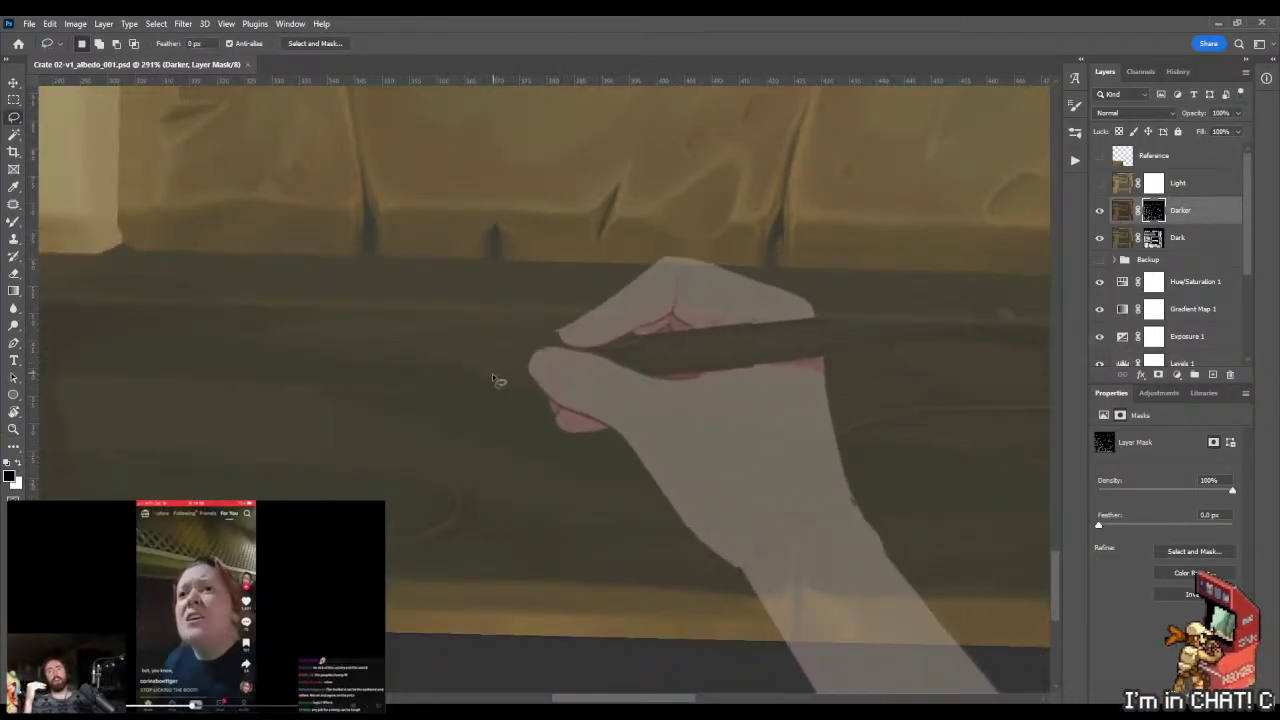
mouse_move(481, 372)
left_mouse_down()
mouse_move(663, 378)
mouse_move(560, 394)
mouse_move(578, 410)
mouse_move(679, 427)
mouse_move(542, 416)
mouse_move(497, 385)
mouse_move(402, 370)
left_mouse_up()
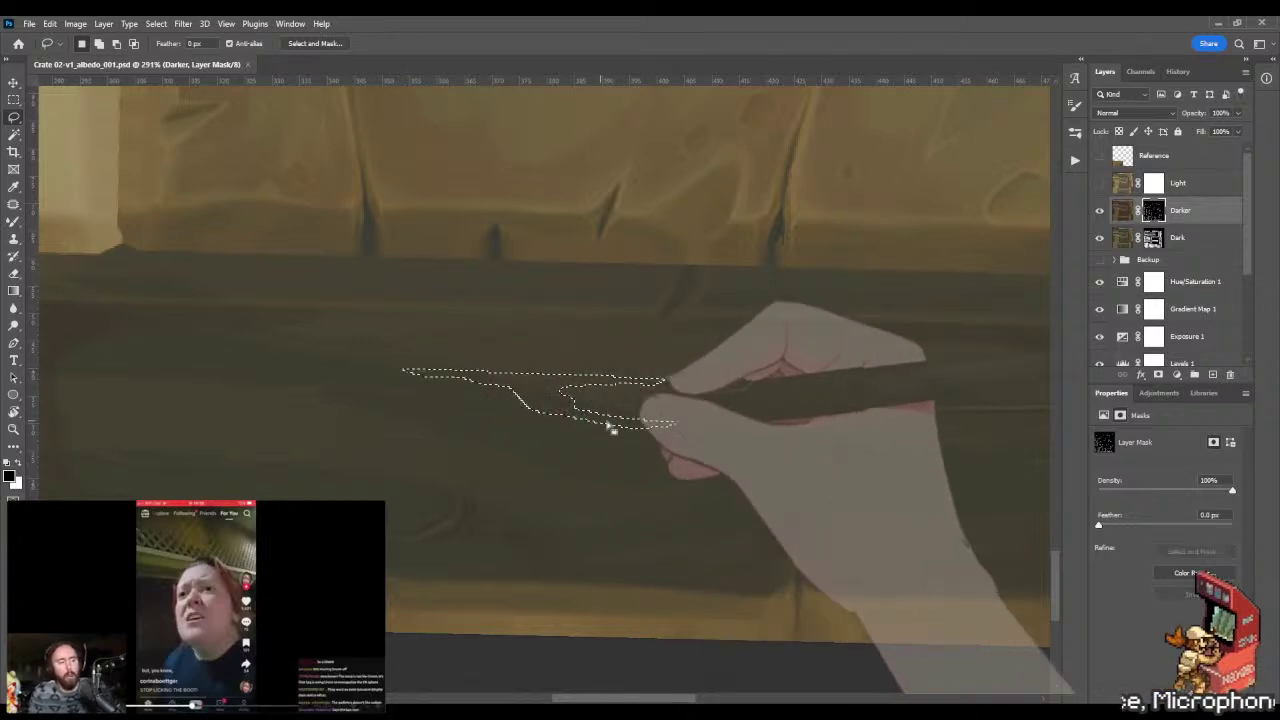
- Paint the forked shadow into the Darker mask with gradients, deselect, and soften its edges with the Mixer Brush
key("g")
key("x")
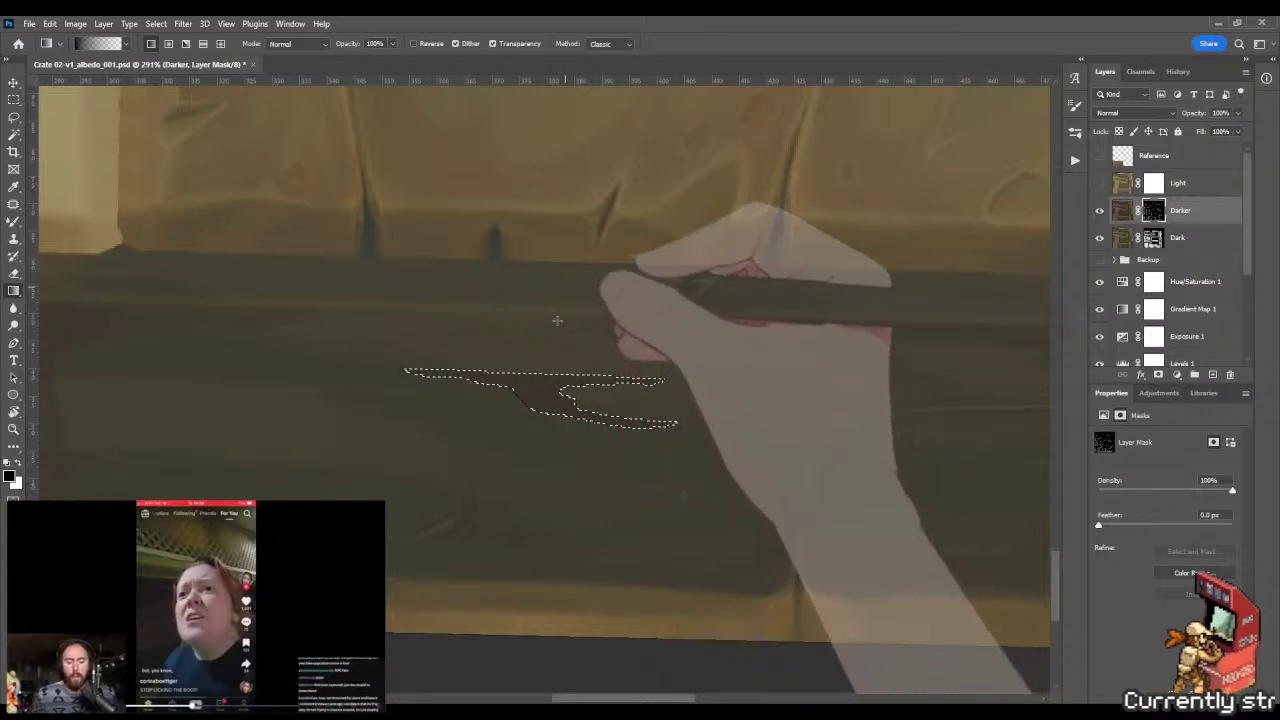
key("ctrl+d")
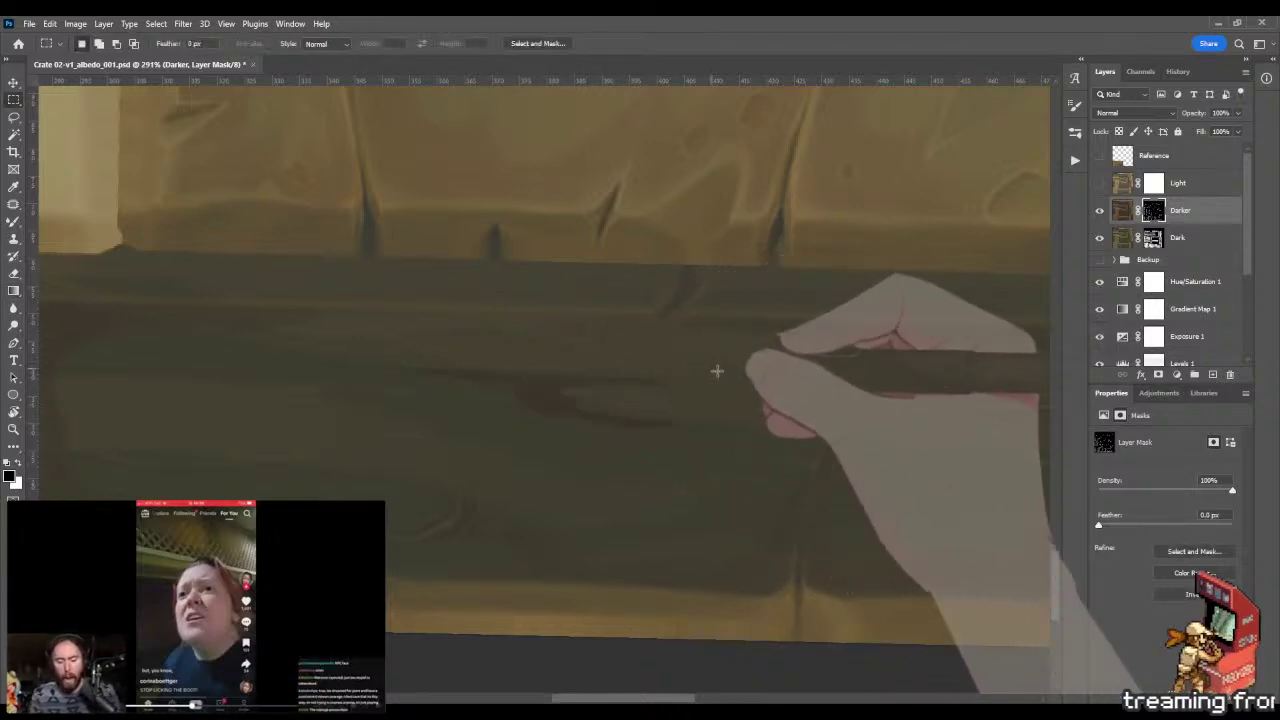
key("b")
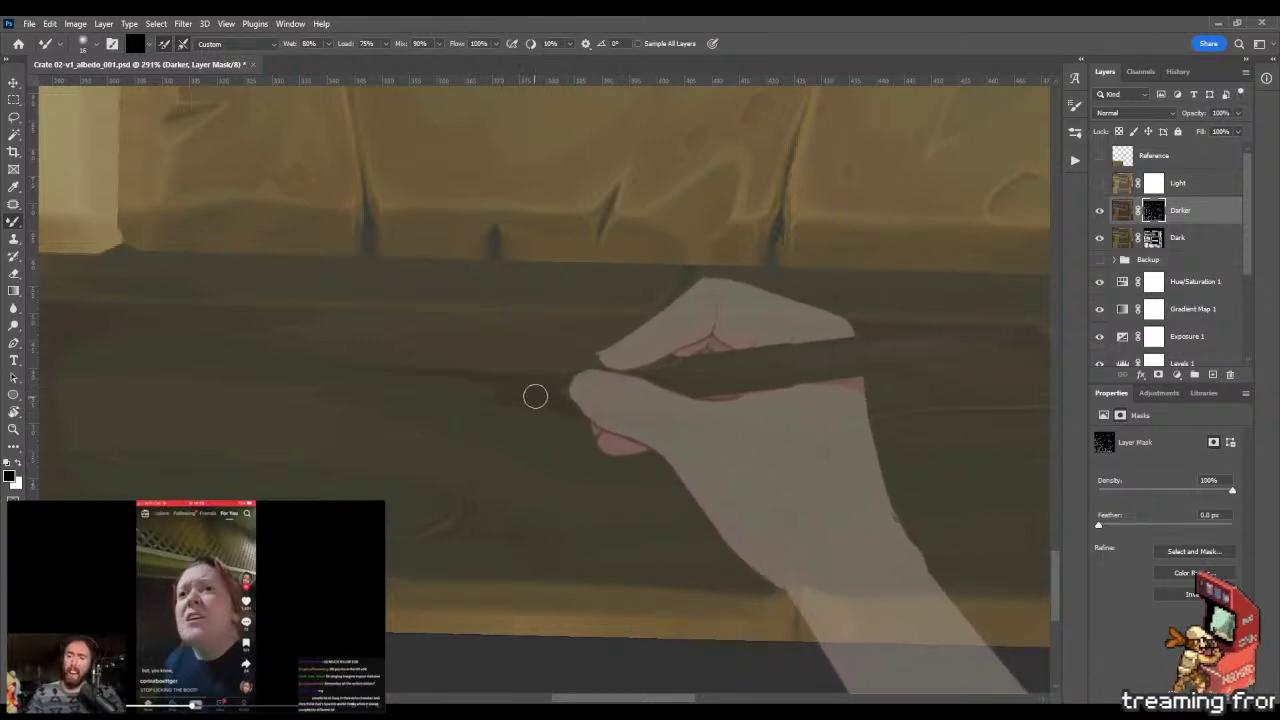
- Lasso an elongated area around the forked shadow and fade it on the Darker mask with a black-to-transparent gradient
key("l")
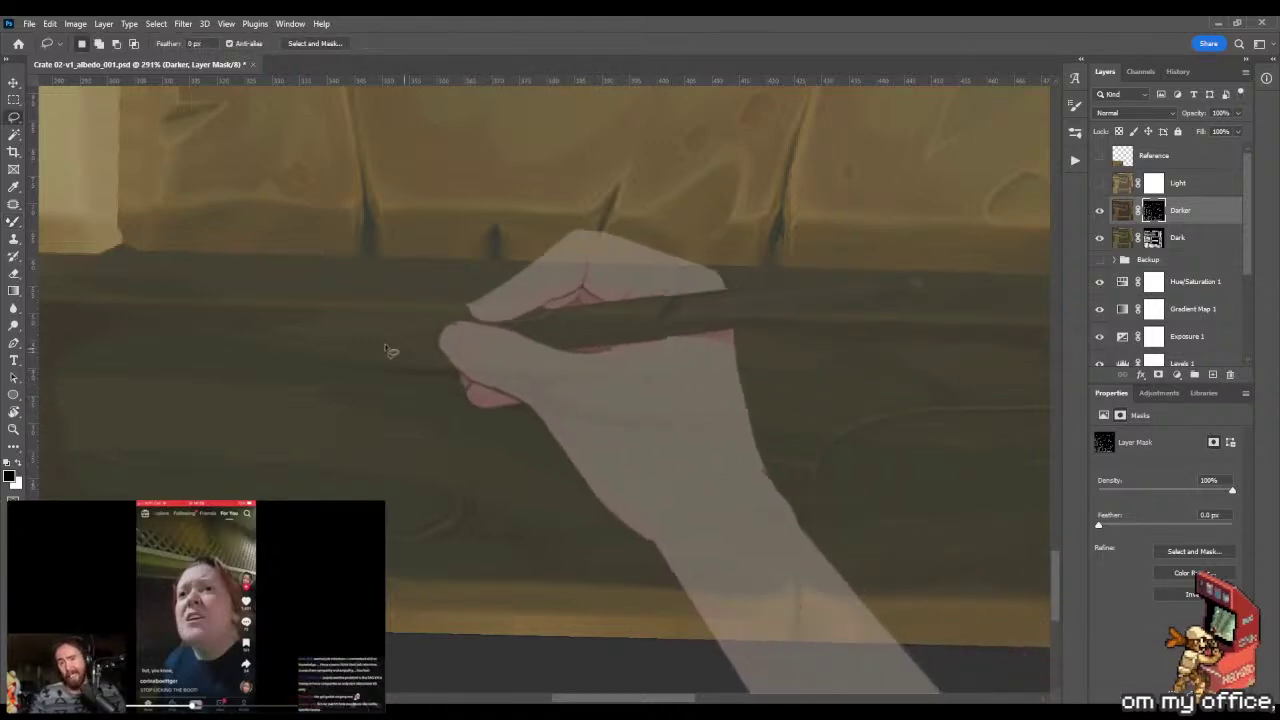
mouse_move(315, 340)
left_mouse_down()
mouse_move(770, 365)
mouse_move(830, 380)
left_mouse_up()
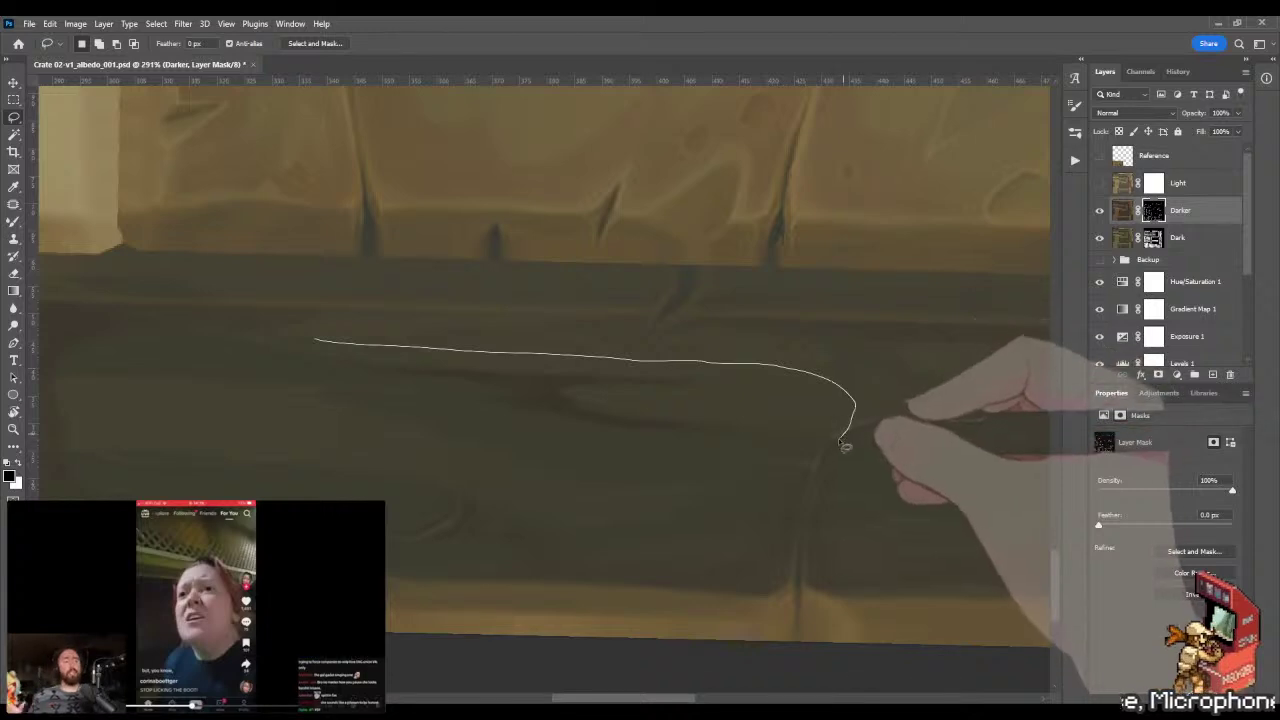
mouse_move(772, 460)
left_mouse_down()
mouse_move(356, 431)
mouse_move(263, 399)
mouse_move(255, 368)
left_mouse_up()
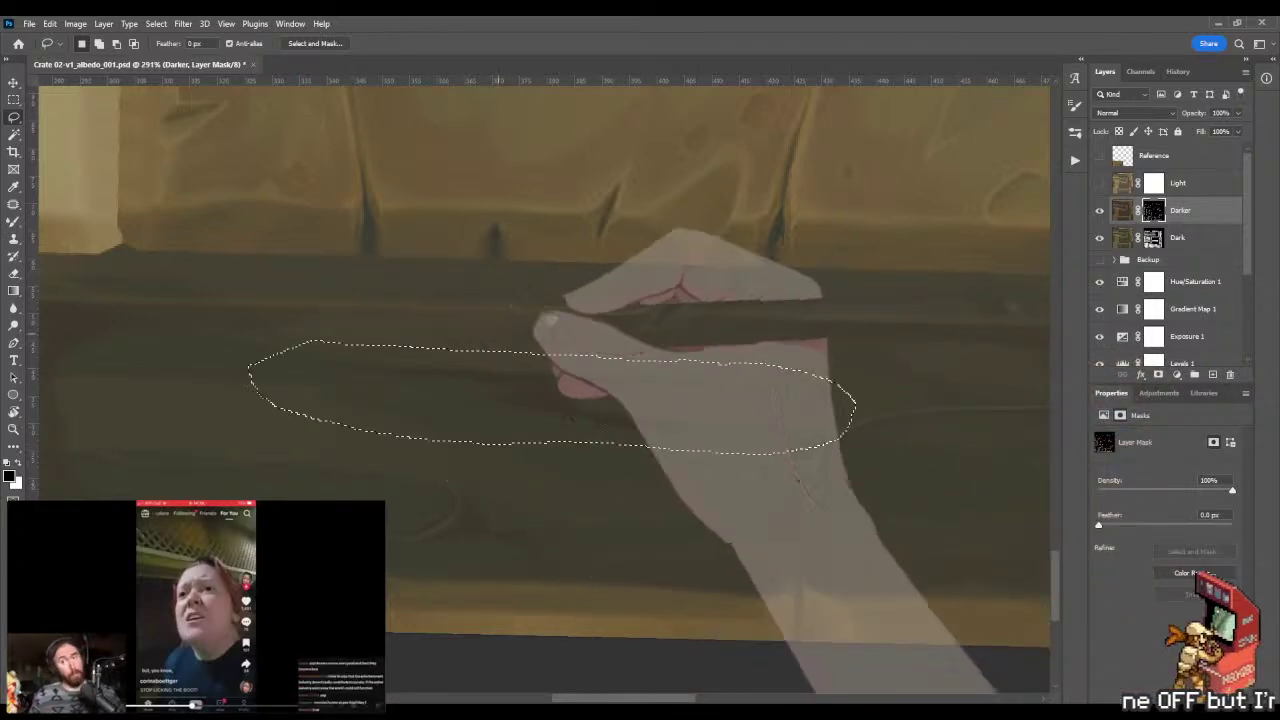
key("z")
left_click_drag(586, 272, 440, 278)
key("g")
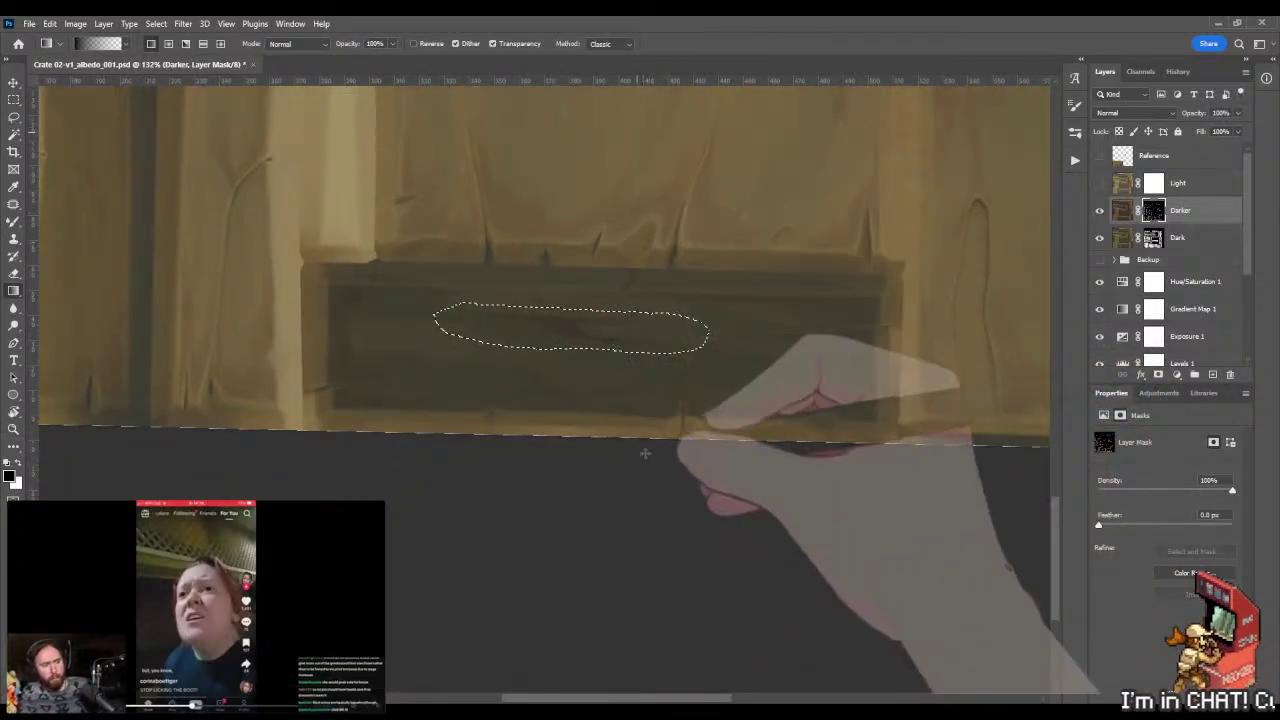
- Orbit the crate in Marmoset Toolbag to inspect the painted shadows on its underside planks
scroll(695, 178, "up", 5)
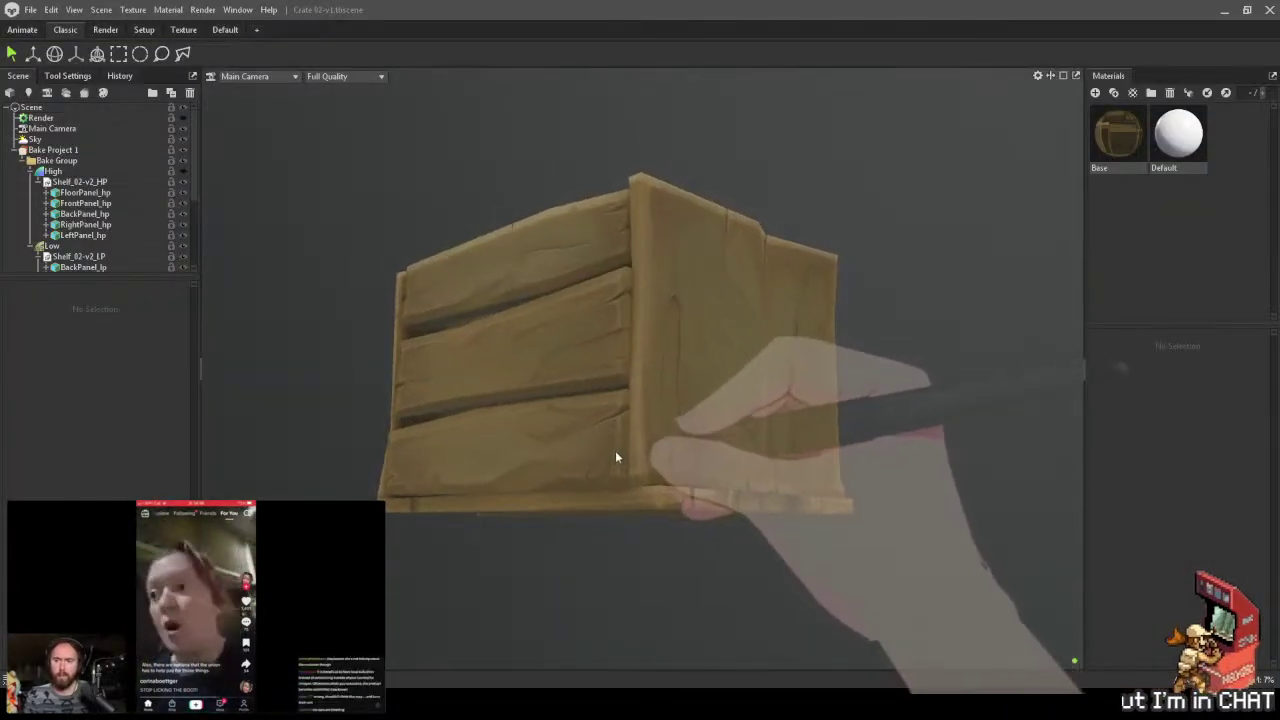
left_click_drag(616, 457, 711, 318)
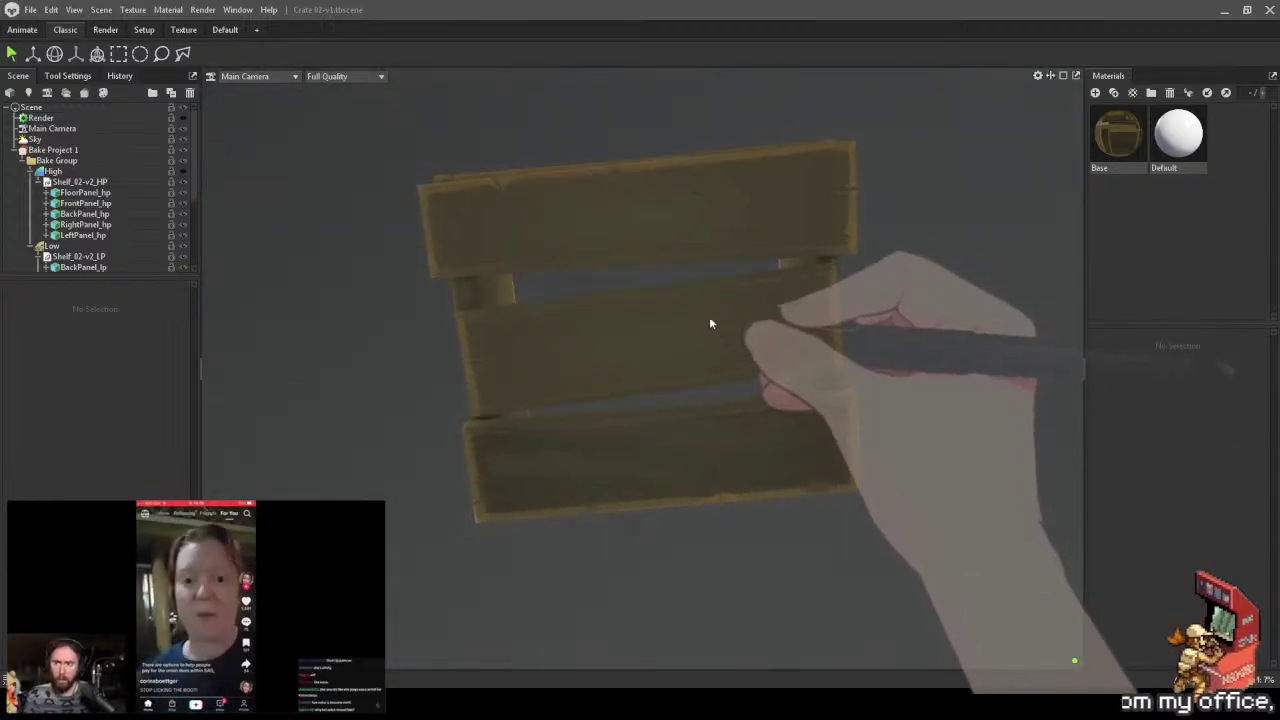
- Compare the crate in Marmoset Toolbag with its albedo texture in Photoshop to locate the lower dark plank
key("alt+Tab")
scroll(653, 372, "up", 1)
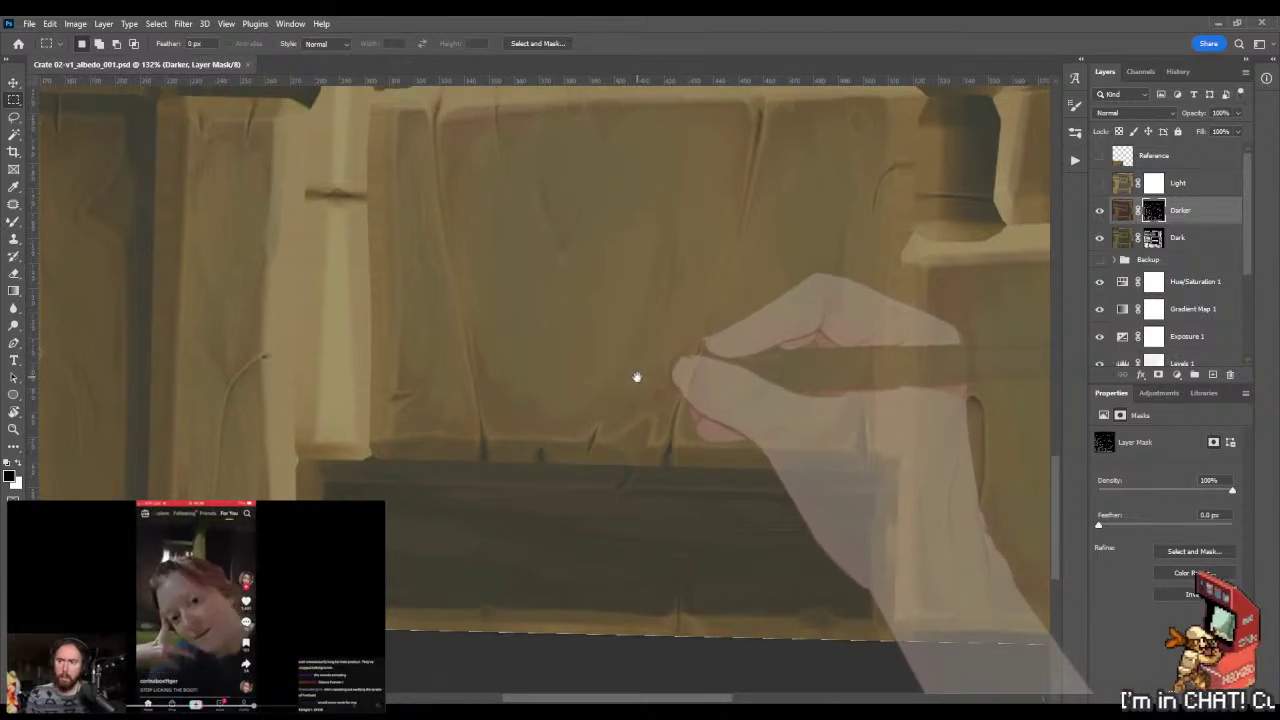
key("alt+Tab")
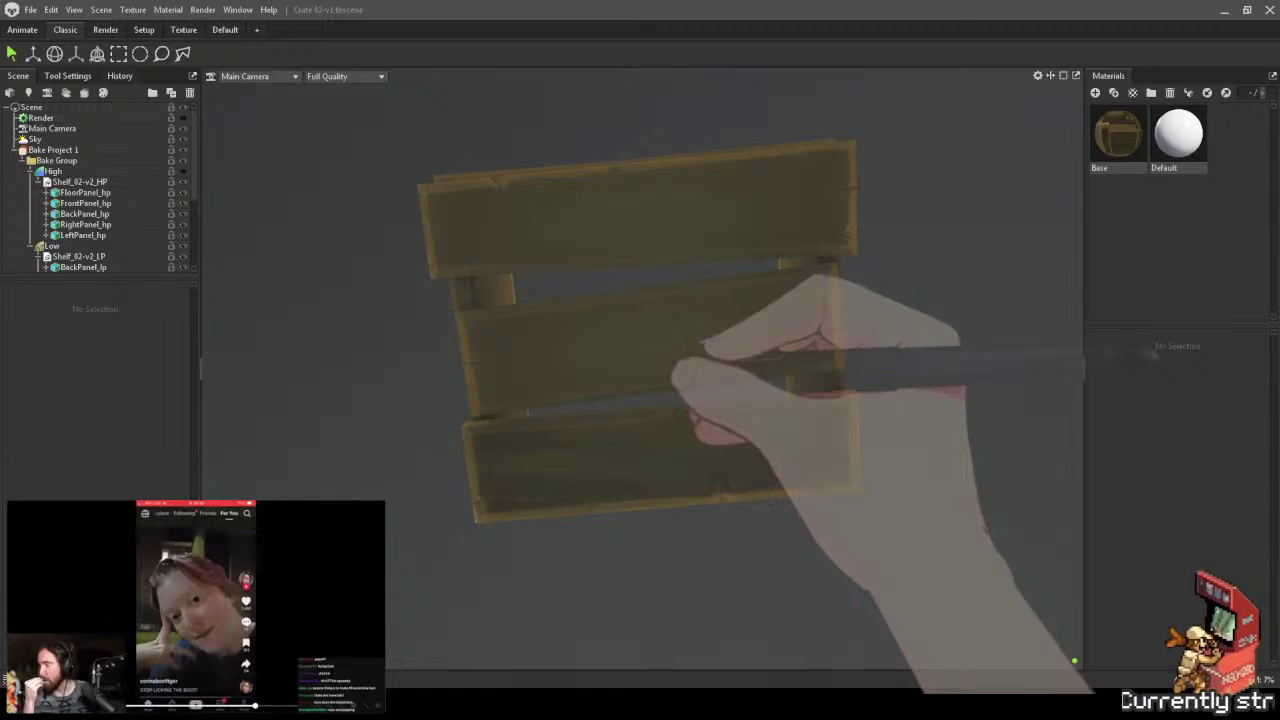
key("alt+Tab")
key("z")
left_click(631, 348, "alt")
left_click_drag(597, 314, 587, 594)
left_click_drag(651, 314, 541, 263)
key("alt+Tab")
key("alt+Tab")
key("r")
key("Escape")
key("z")
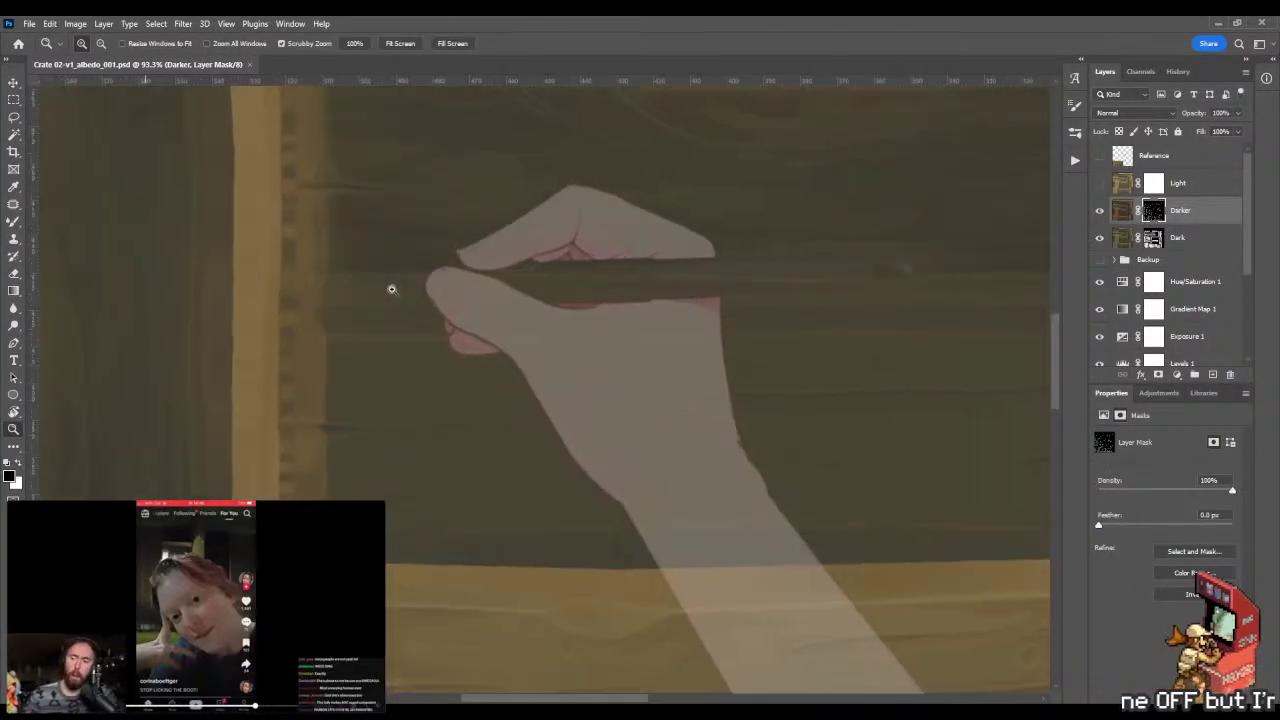
left_click_drag(401, 289, 386, 289)
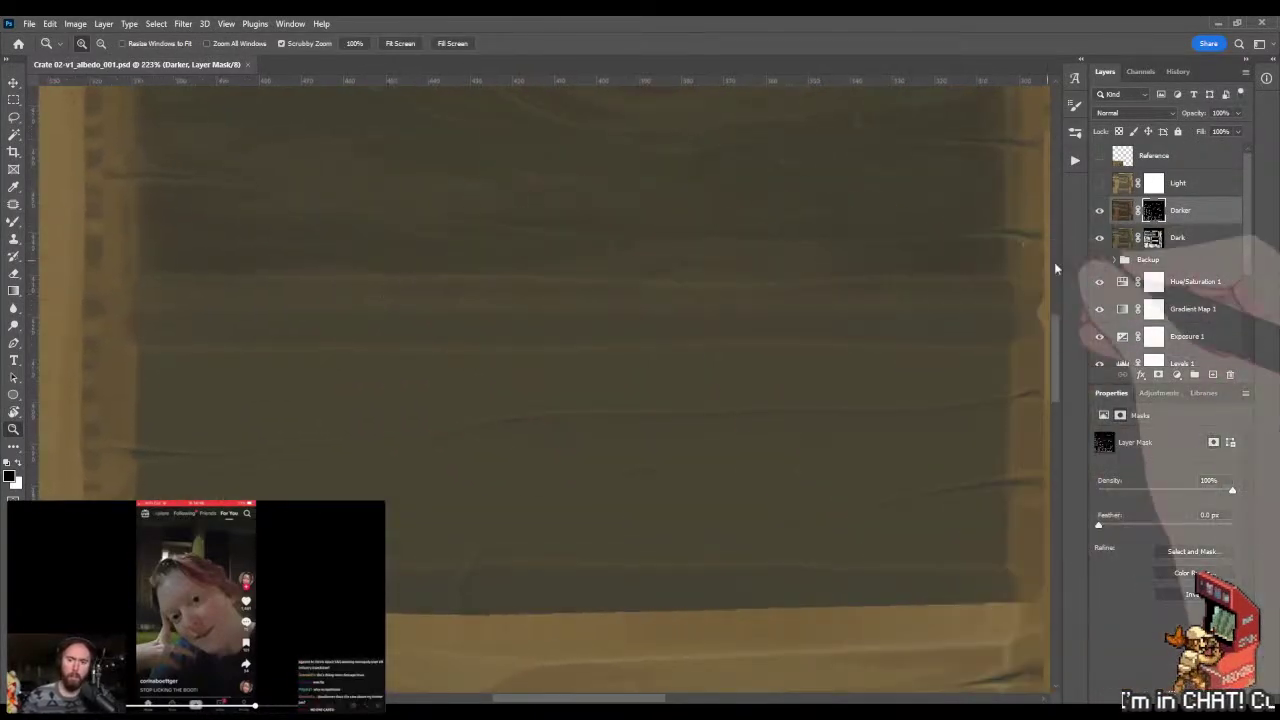
- Draw a closed four-sided Pen path on the Dark layer's mask around the lower part of the dark plank
left_click(1153, 237)
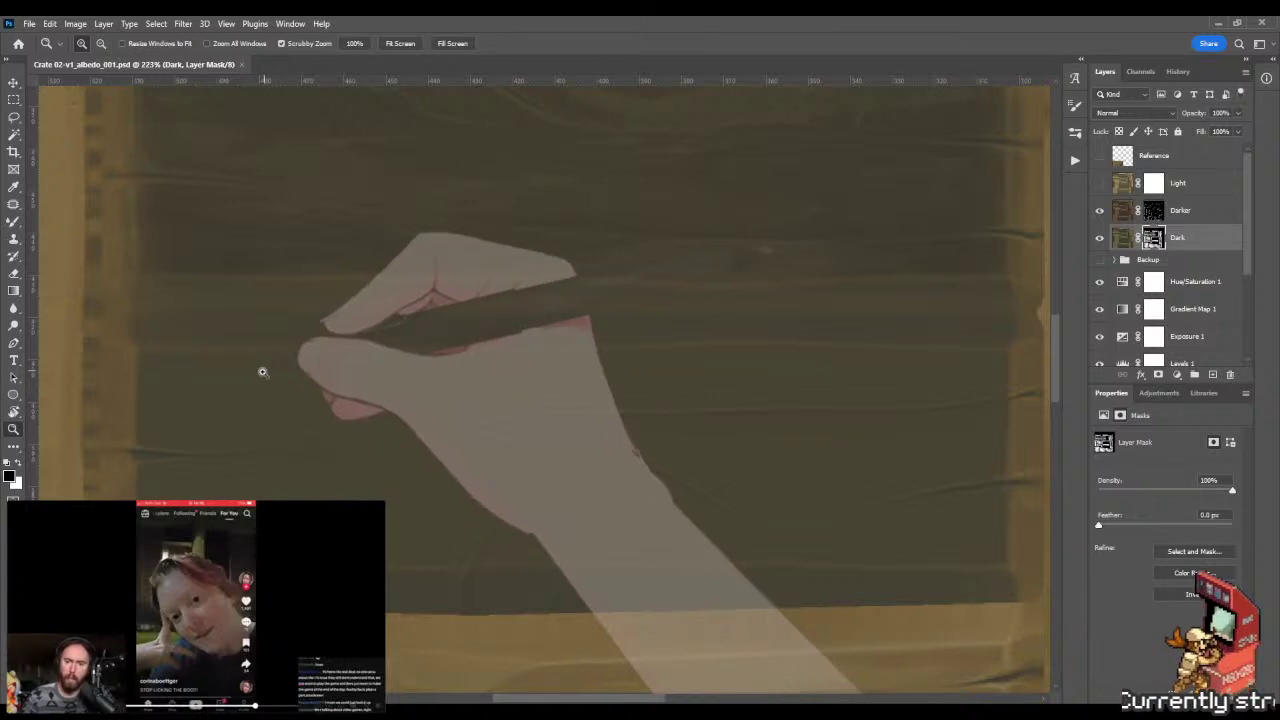
key("p")
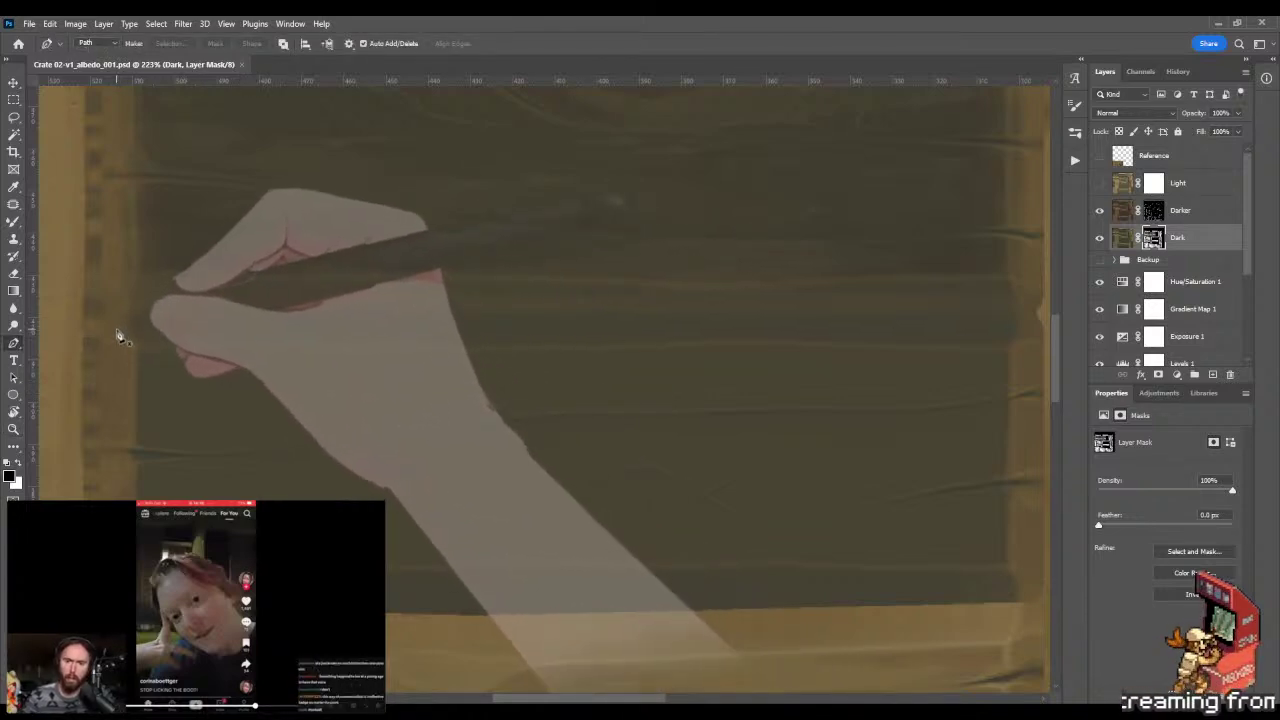
left_click(115, 329)
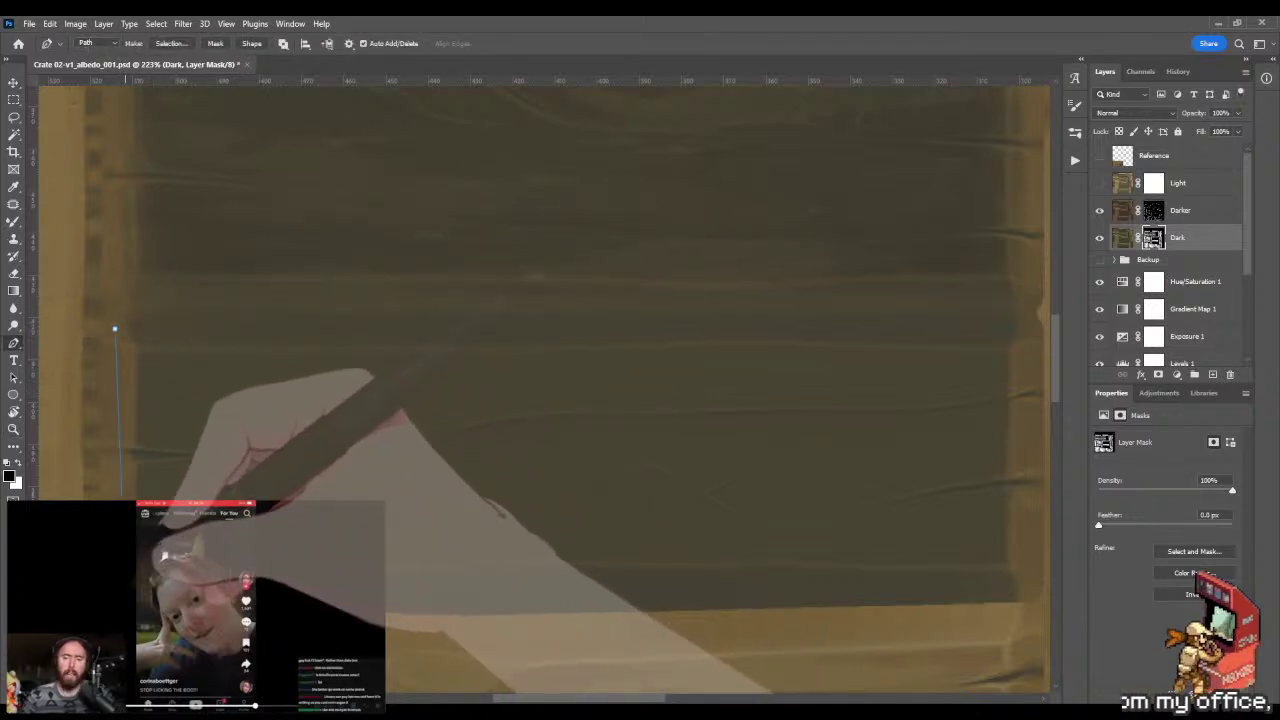
left_click_drag(786, 484, 546, 447)
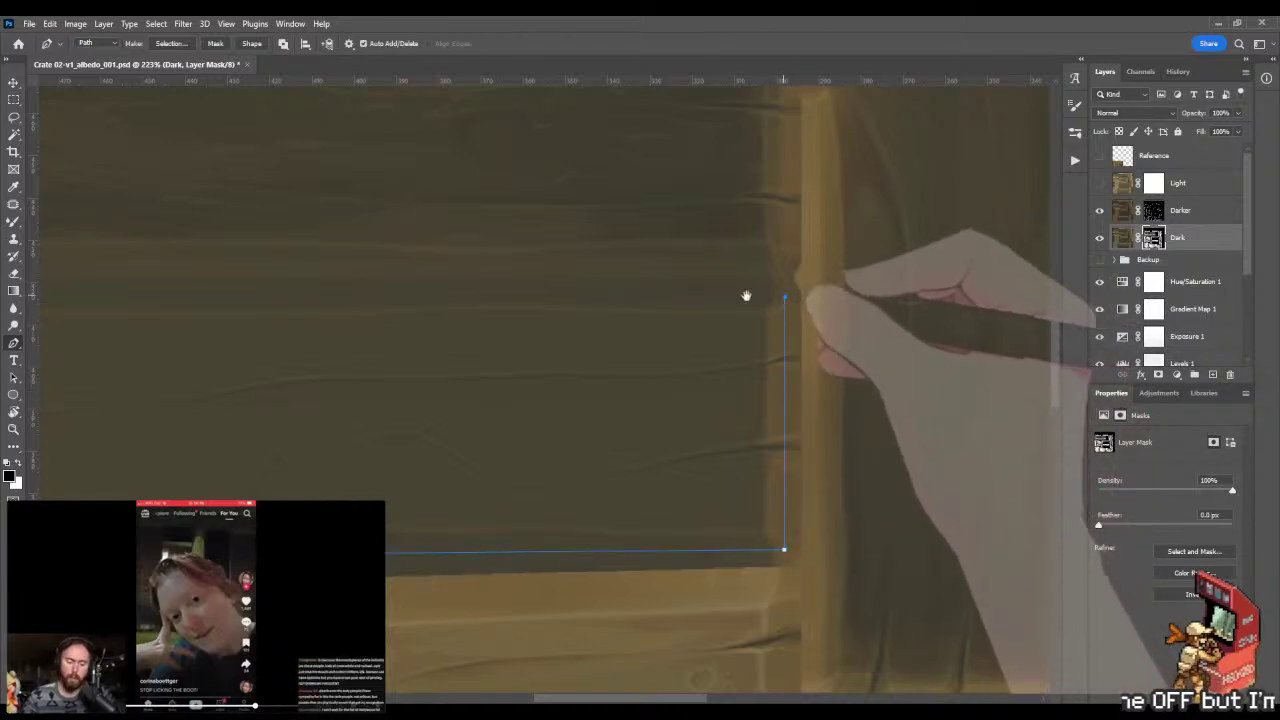
left_click_drag(355, 280, 580, 306)
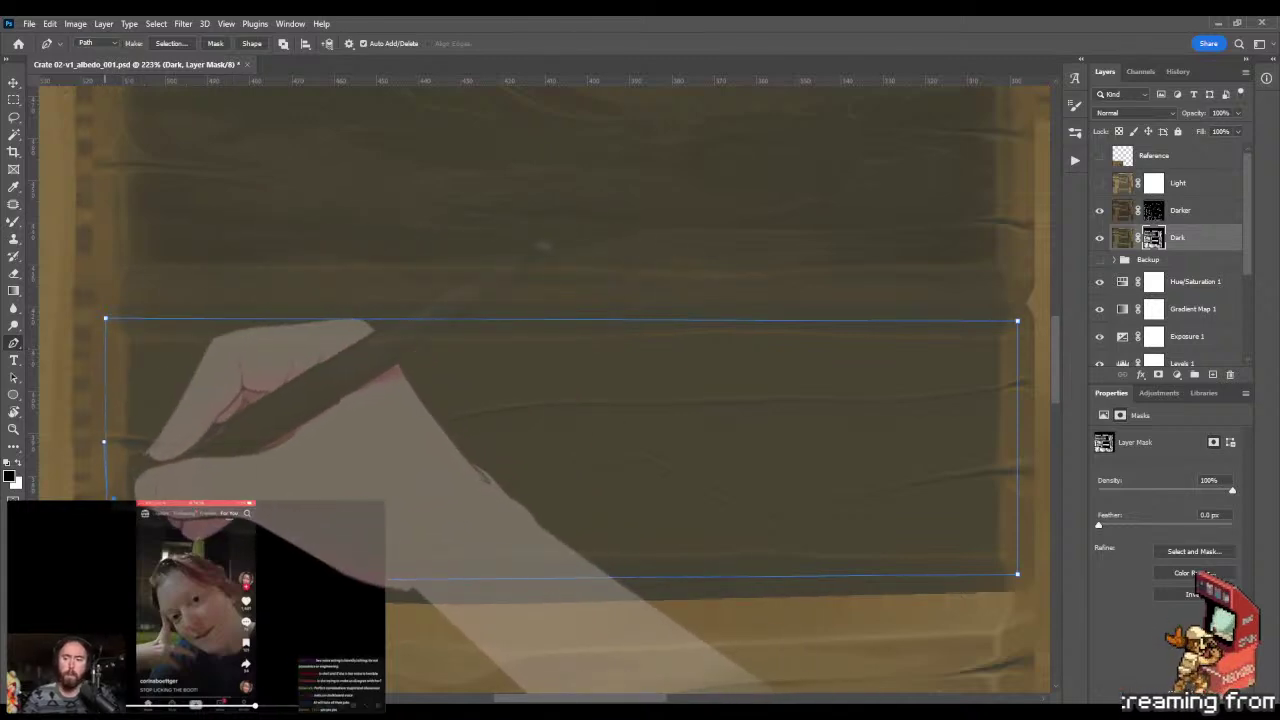
- Add anchor points along the path's edges and nudge them into slightly uneven sides
left_click_drag(482, 589, 453, 550)
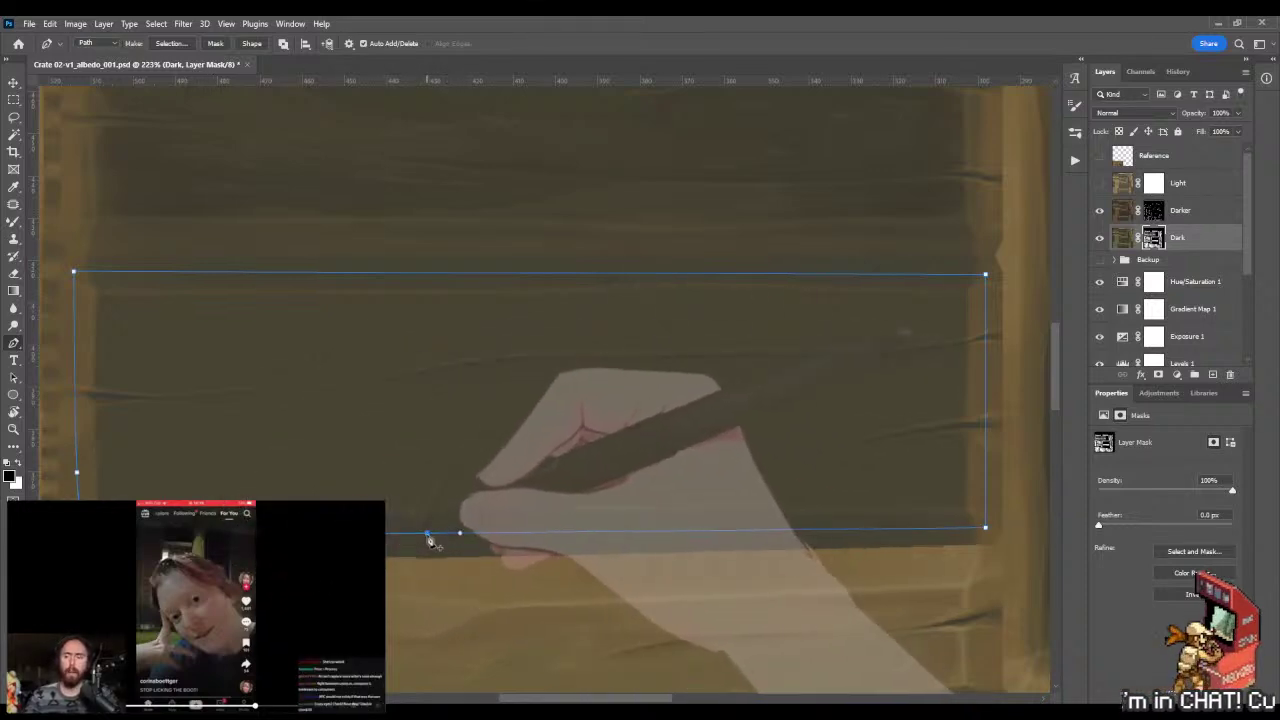
left_click_drag(428, 557, 428, 588)
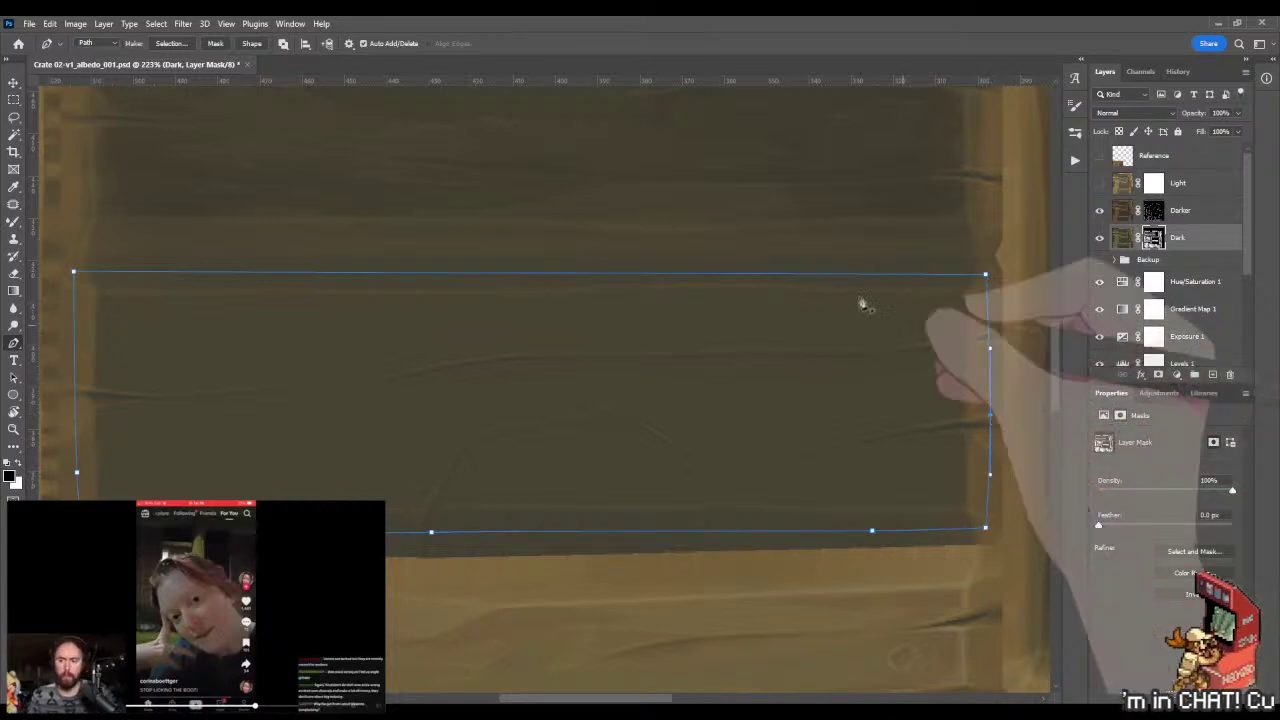
left_click(534, 273)
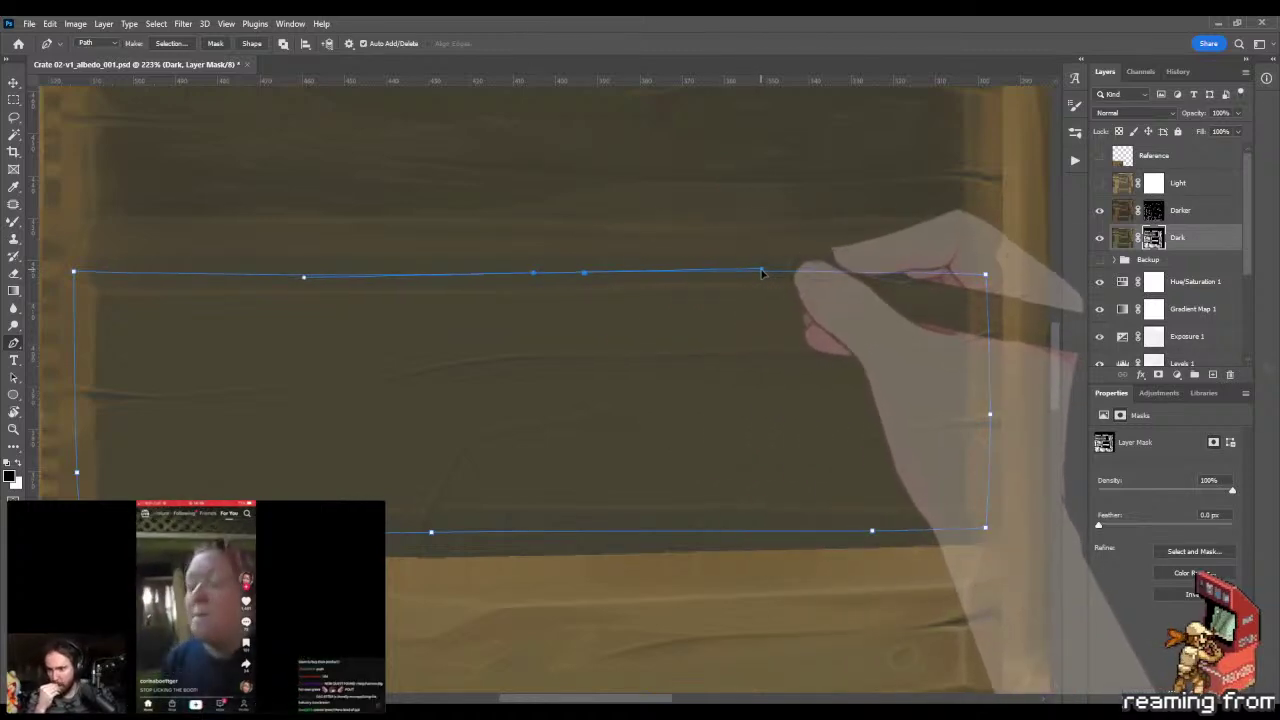
left_click(761, 270)
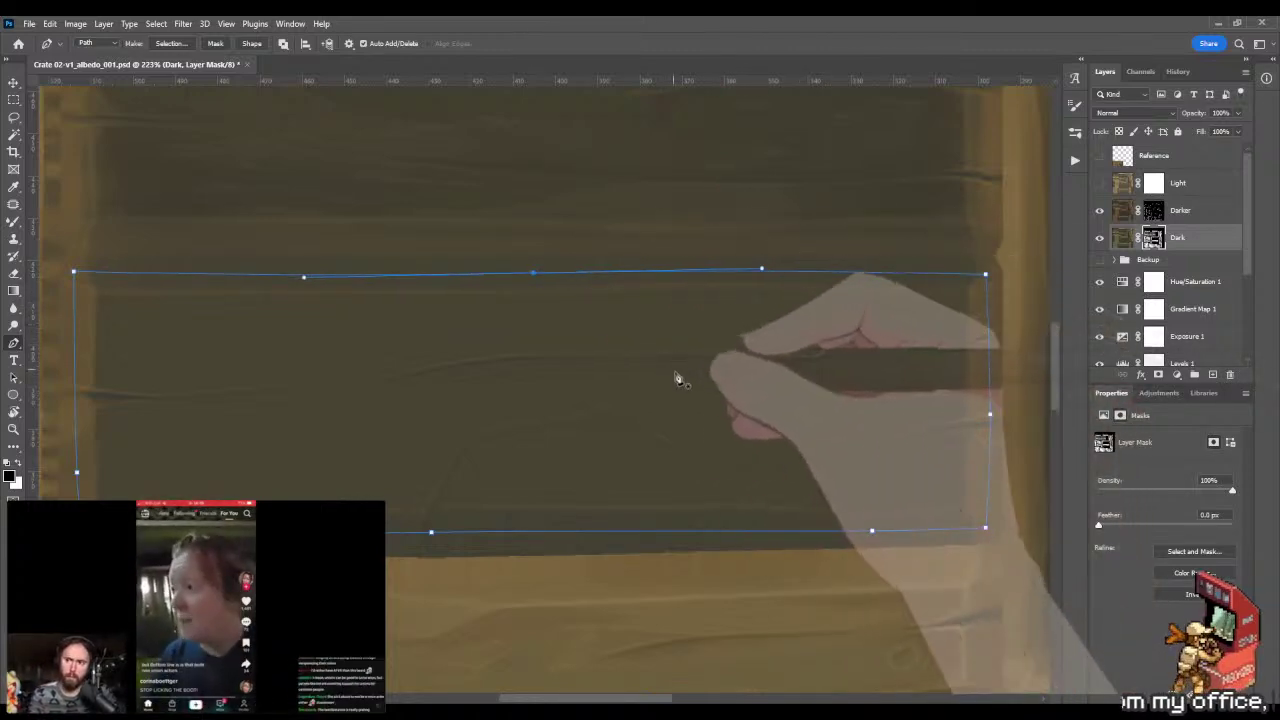
- Convert the path to a selection and darken the enclosed plank area with a white gradient on the Dark mask
key("i")
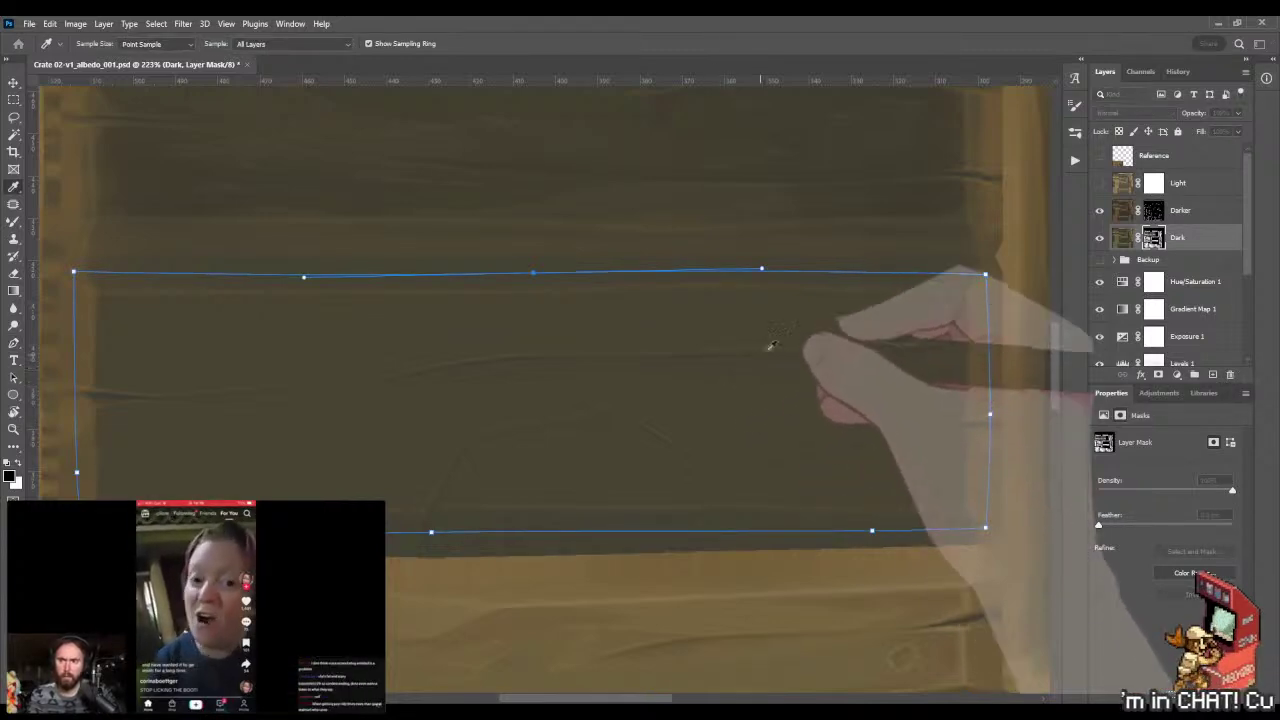
key("p")
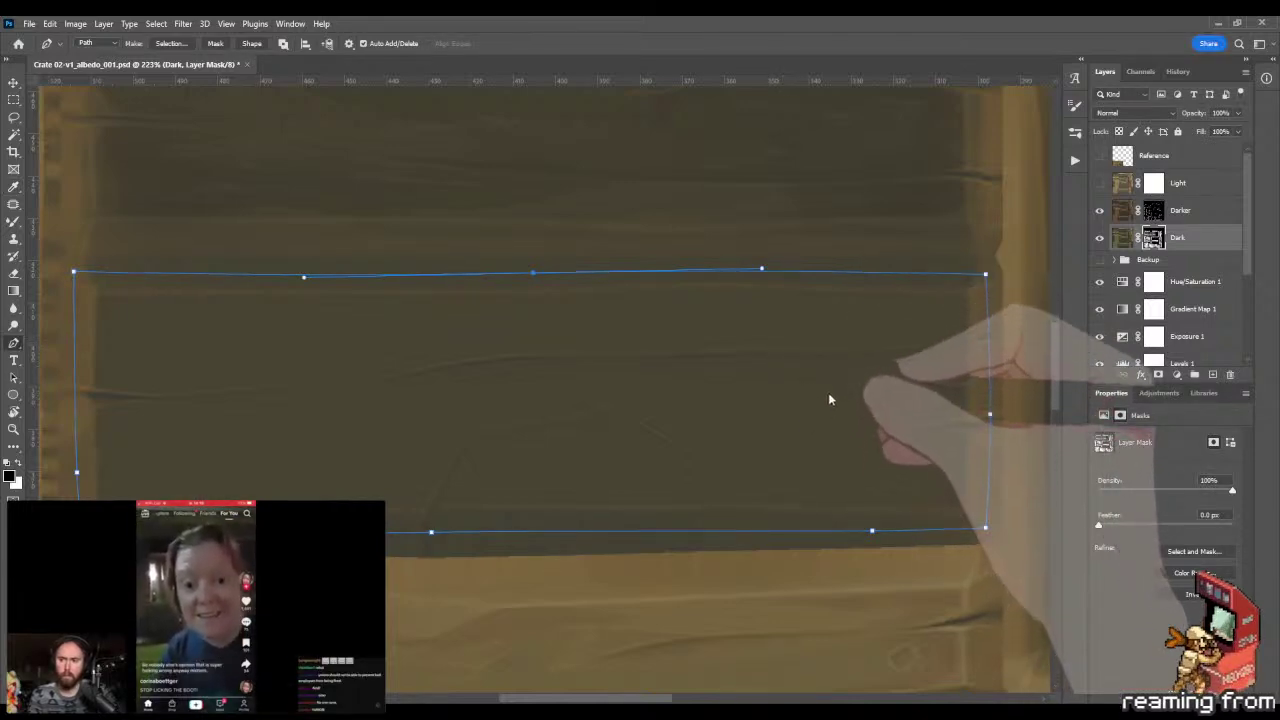
key("g")
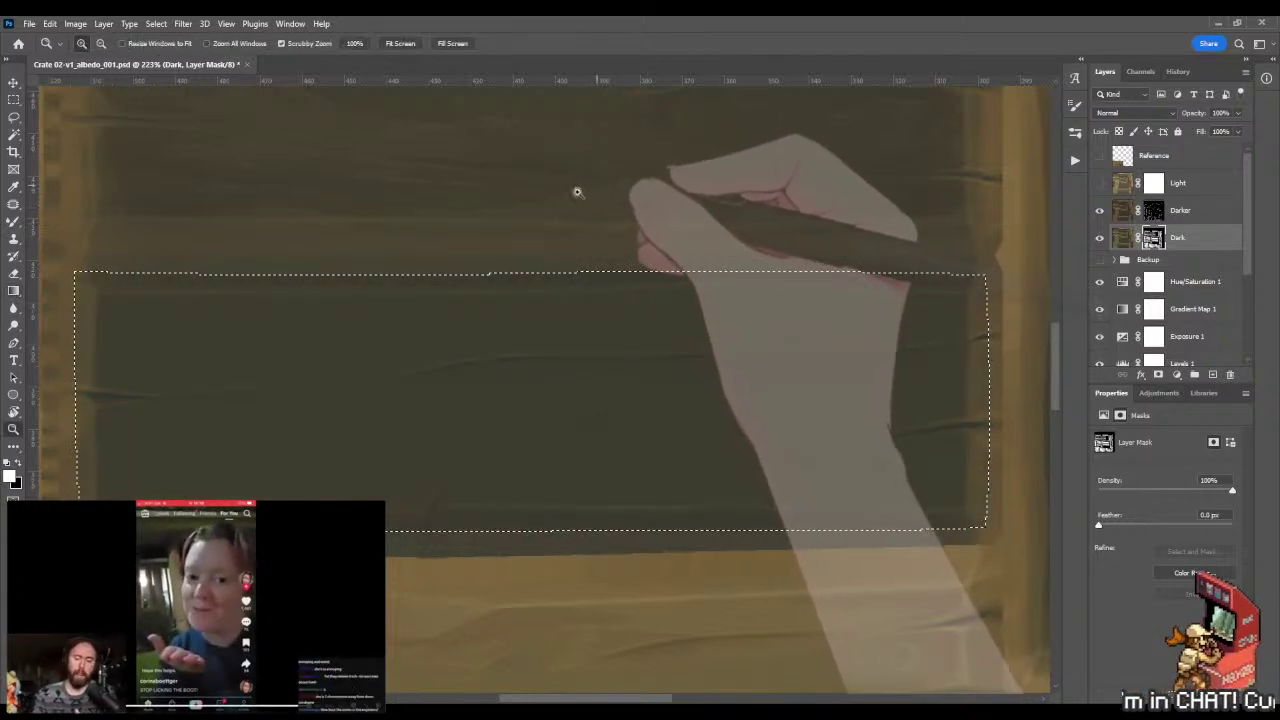
scroll(577, 192, "down", 2)
- Brush black on the Dark mask inside the selection with a larger brush to break up the dark fill, and deselect
key("b")
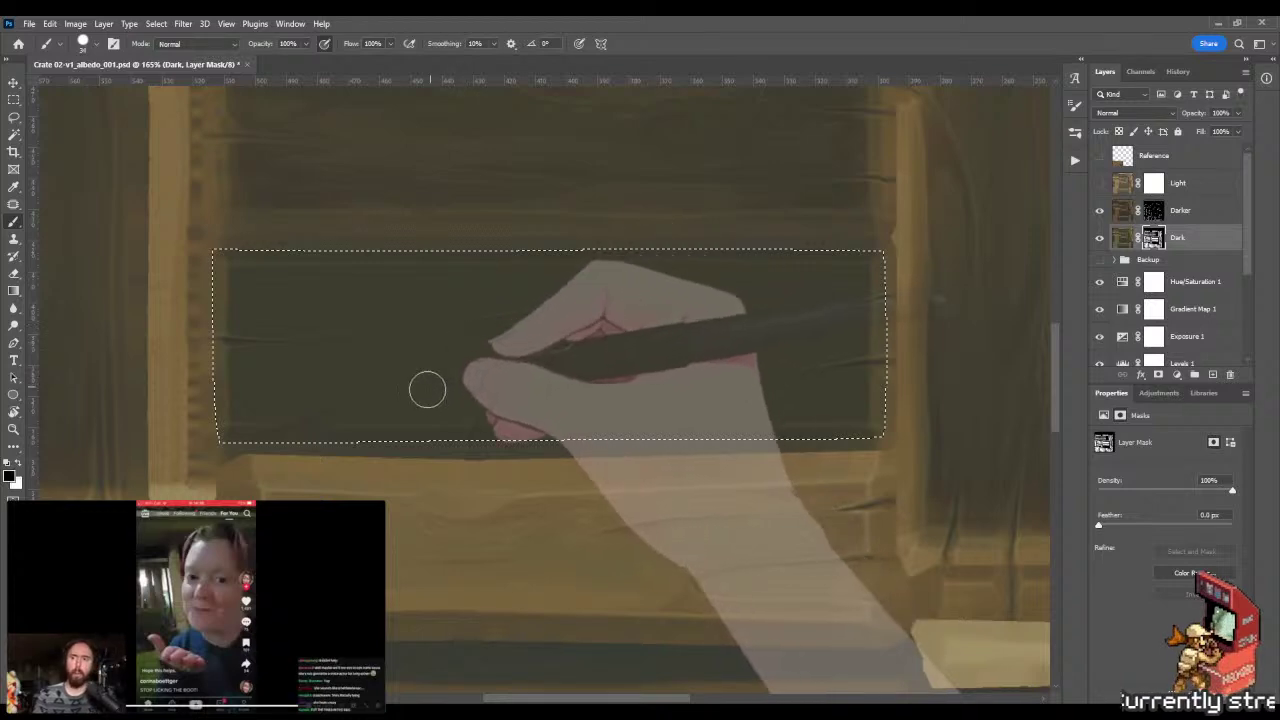
right_click(357, 408, "alt")
right_click(227, 413, "alt")
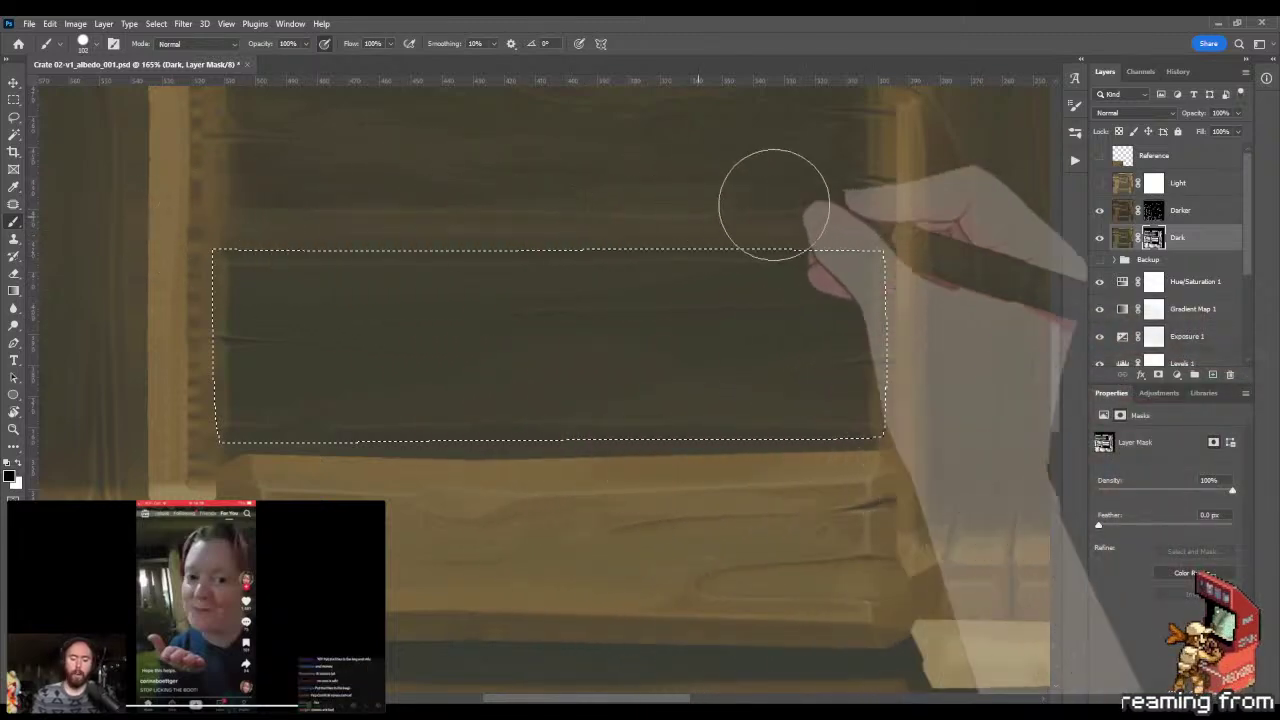
left_click_drag(235, 389, 205, 389)
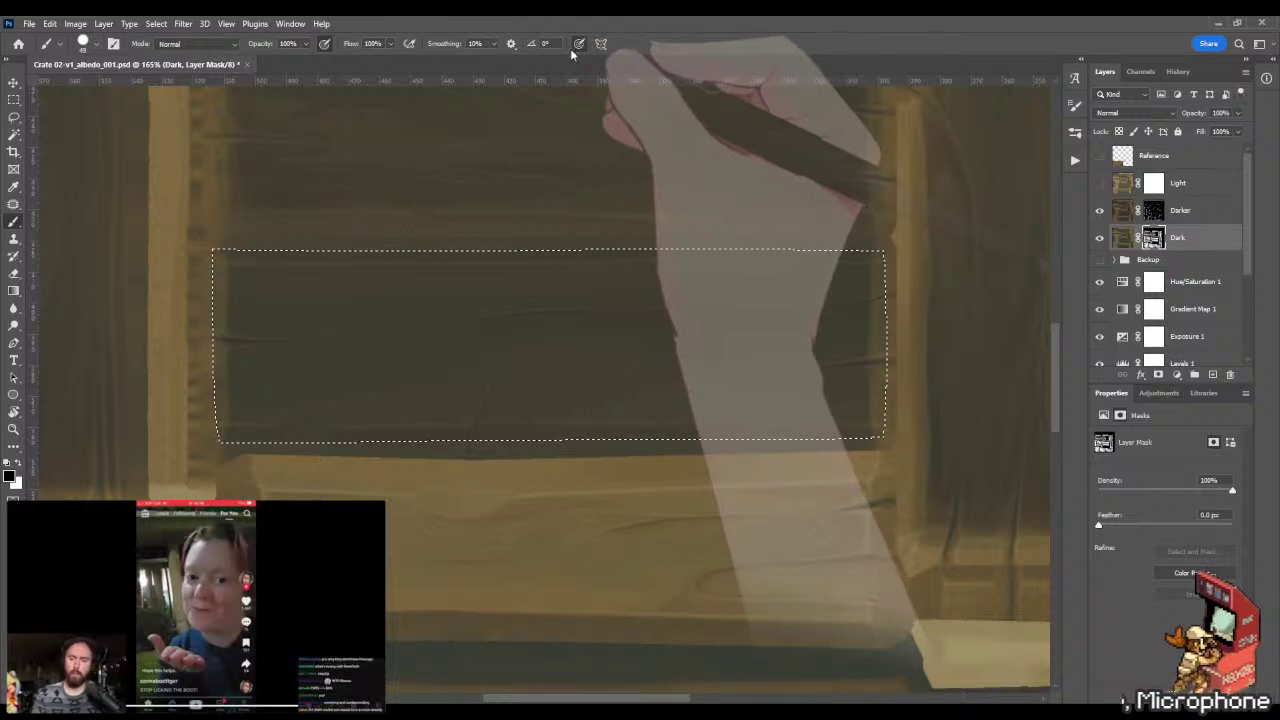
left_click_drag(178, 347, 196, 347)
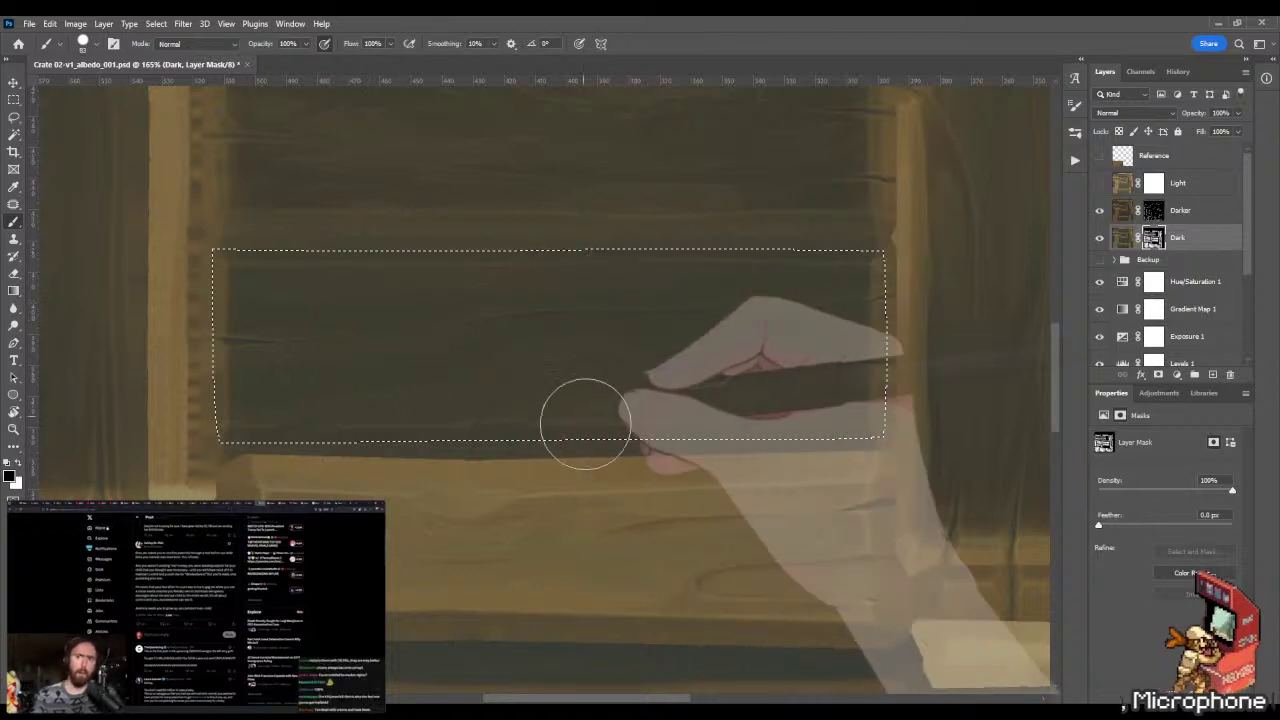
key("ctrl+d")
- Brush black along the darkened area's side, upper and lower borders on the Dark mask to soften its outline
left_click_drag(378, 492, 209, 277)
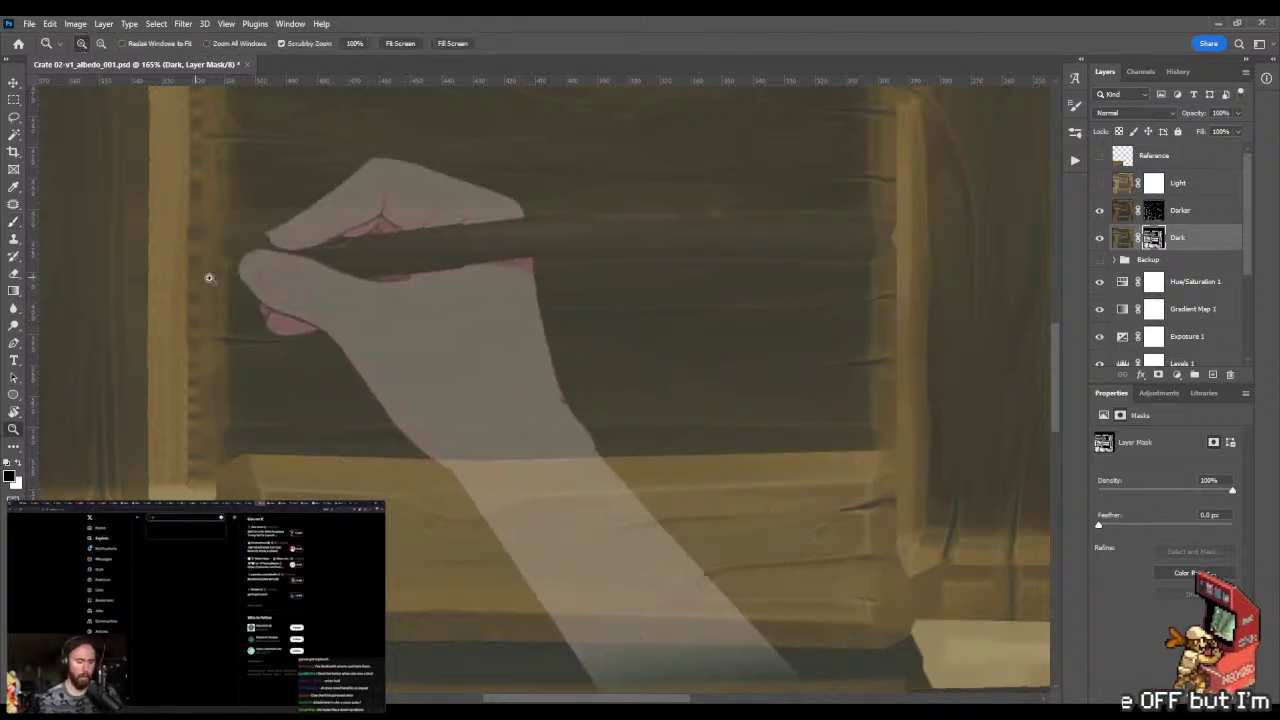
scroll(266, 277, "up", 3)
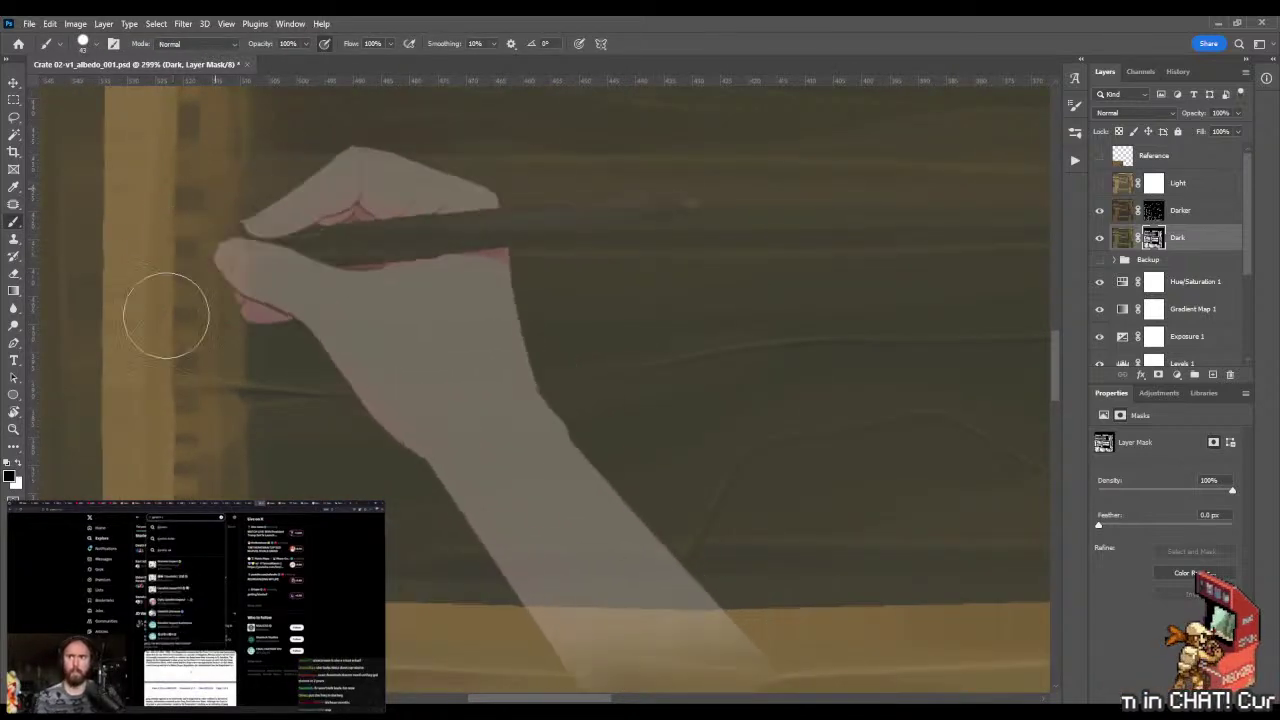
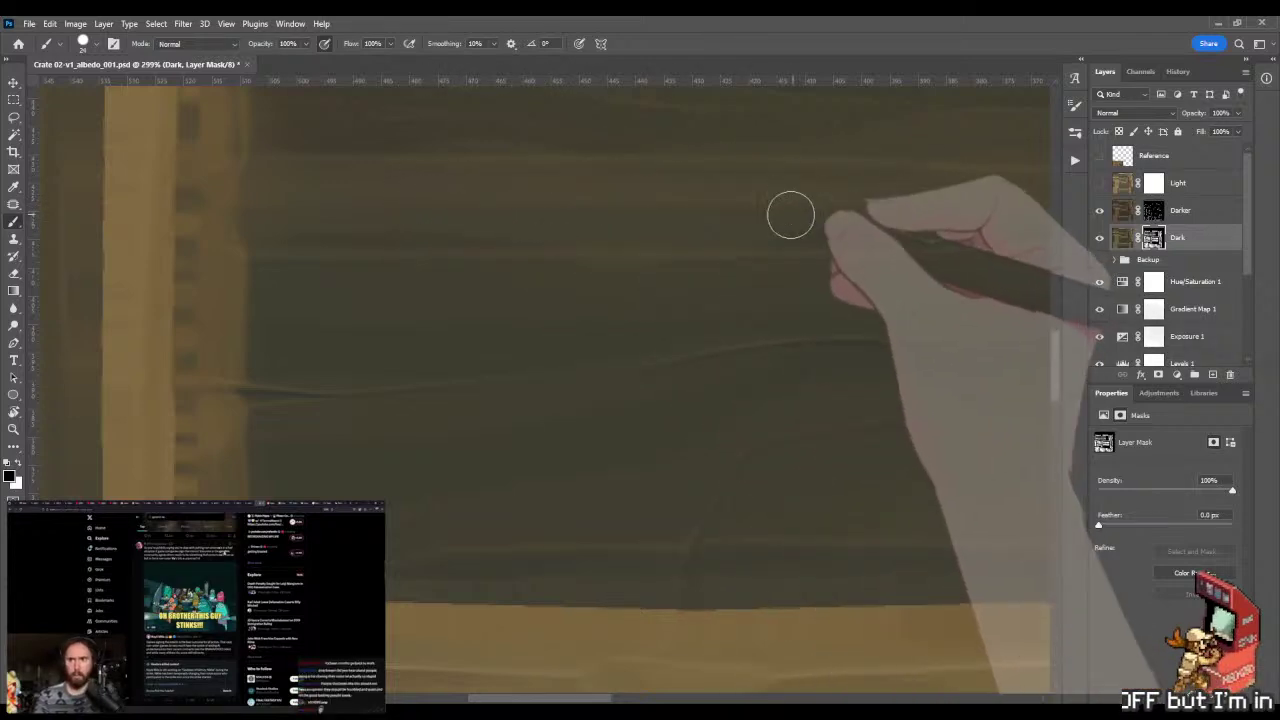
left_click_drag(758, 209, 457, 214)
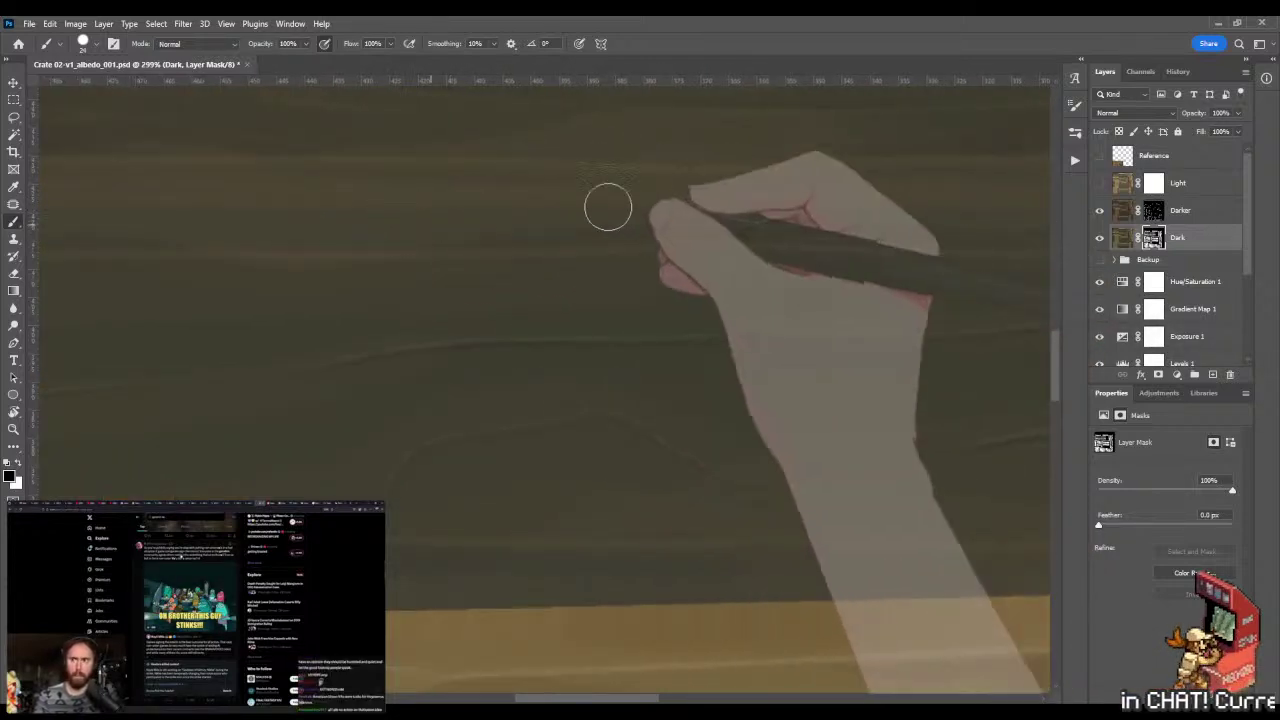
left_click_drag(797, 208, 531, 186)
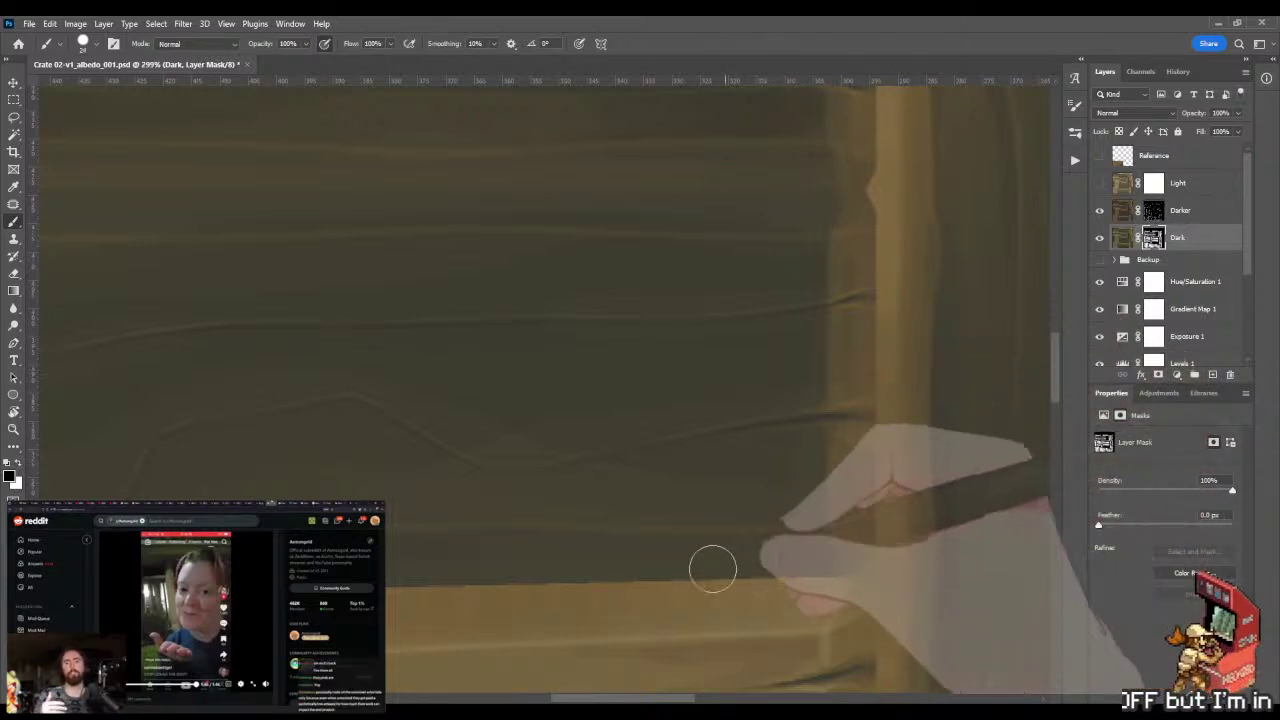
left_click_drag(711, 569, 743, 423)
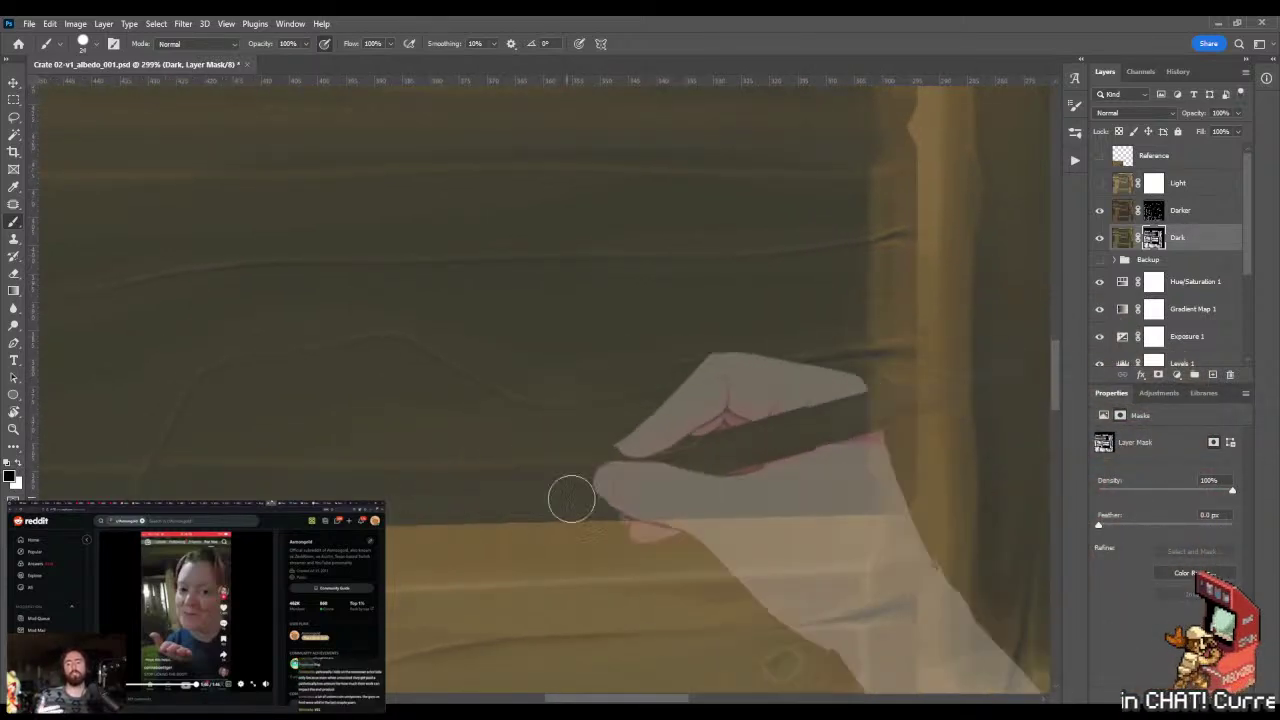
left_click_drag(408, 470, 680, 434)
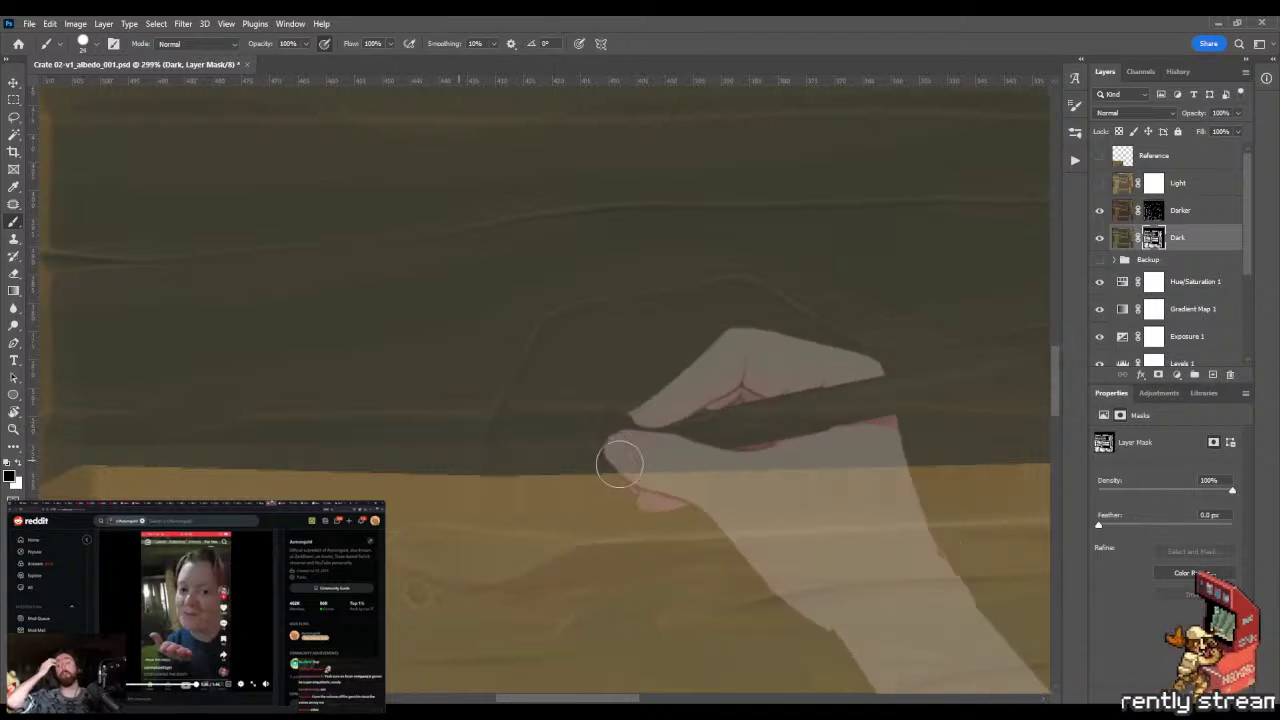
left_click_drag(329, 426, 529, 394)
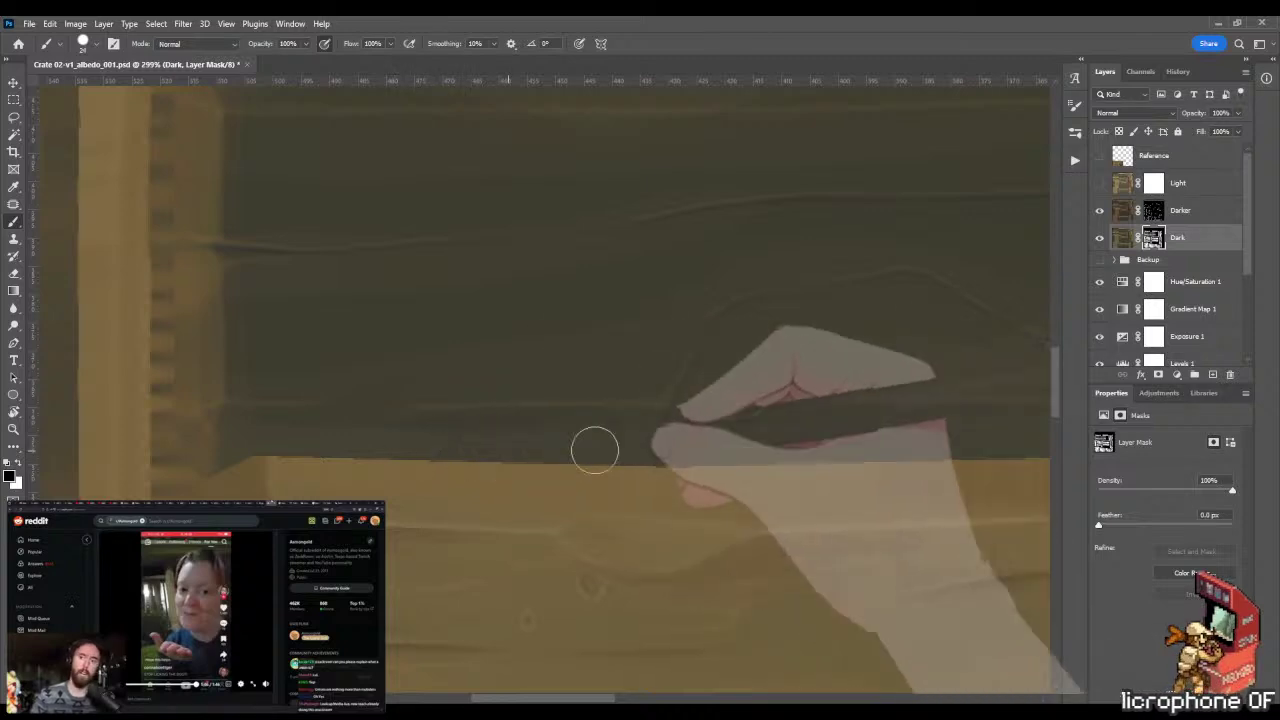
- Shrink the brush, let pen pressure control its size, and brush thin black grain lines near the plank's left end on the Dark mask
key("z")
mouse_move(820, 463)
left_mouse_down()
mouse_move(729, 451)
mouse_move(538, 382)
mouse_move(580, 337)
mouse_move(614, 337)
left_mouse_up()
key("b")
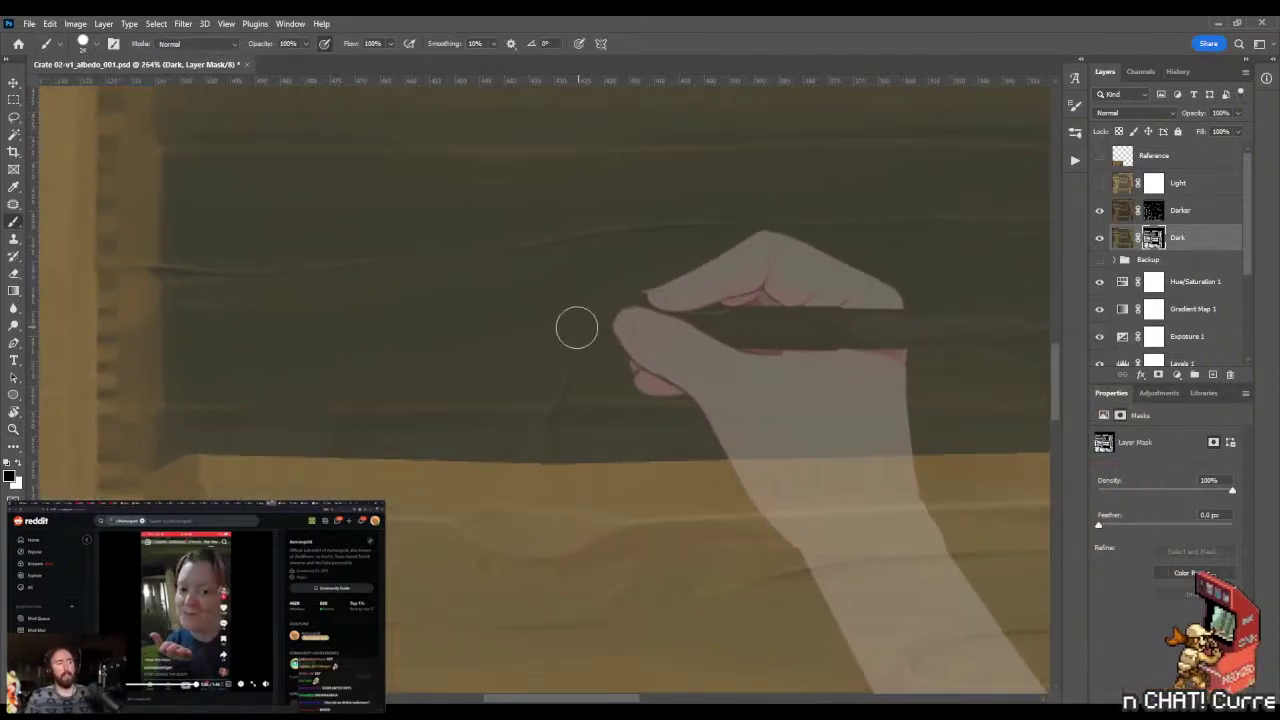
left_click_drag(446, 197, 497, 277)
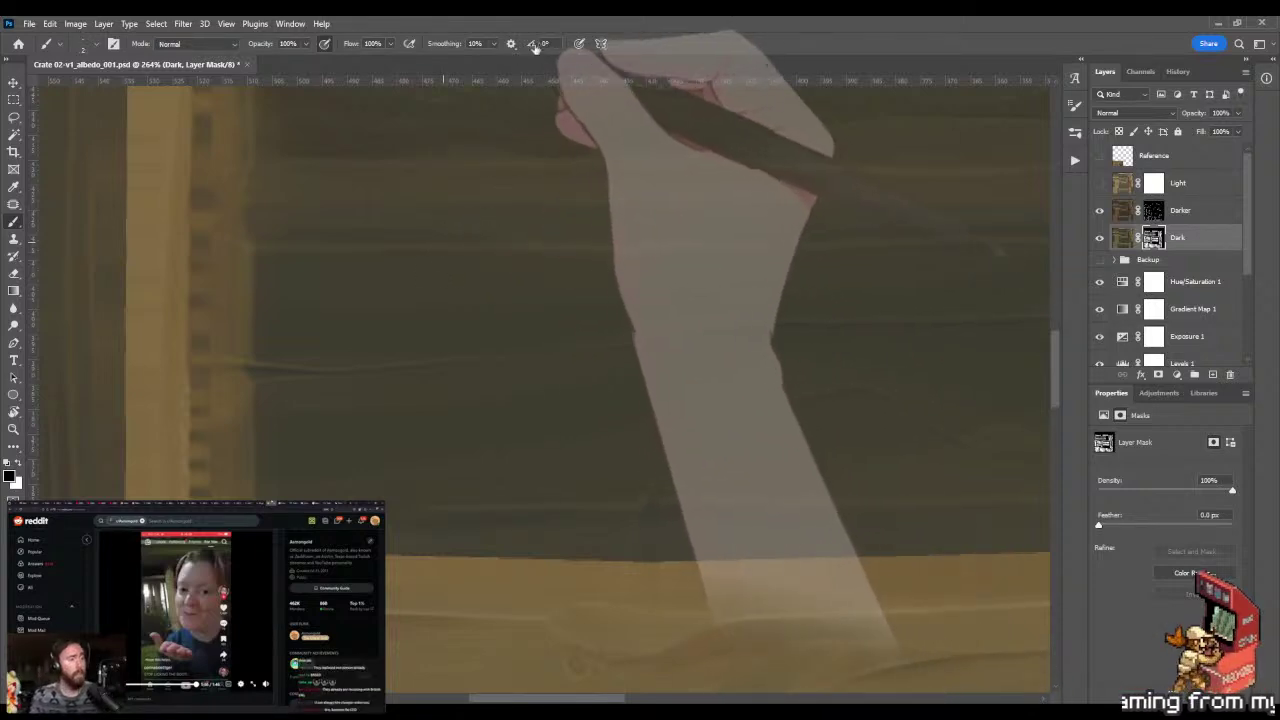
left_click_drag(257, 300, 288, 297)
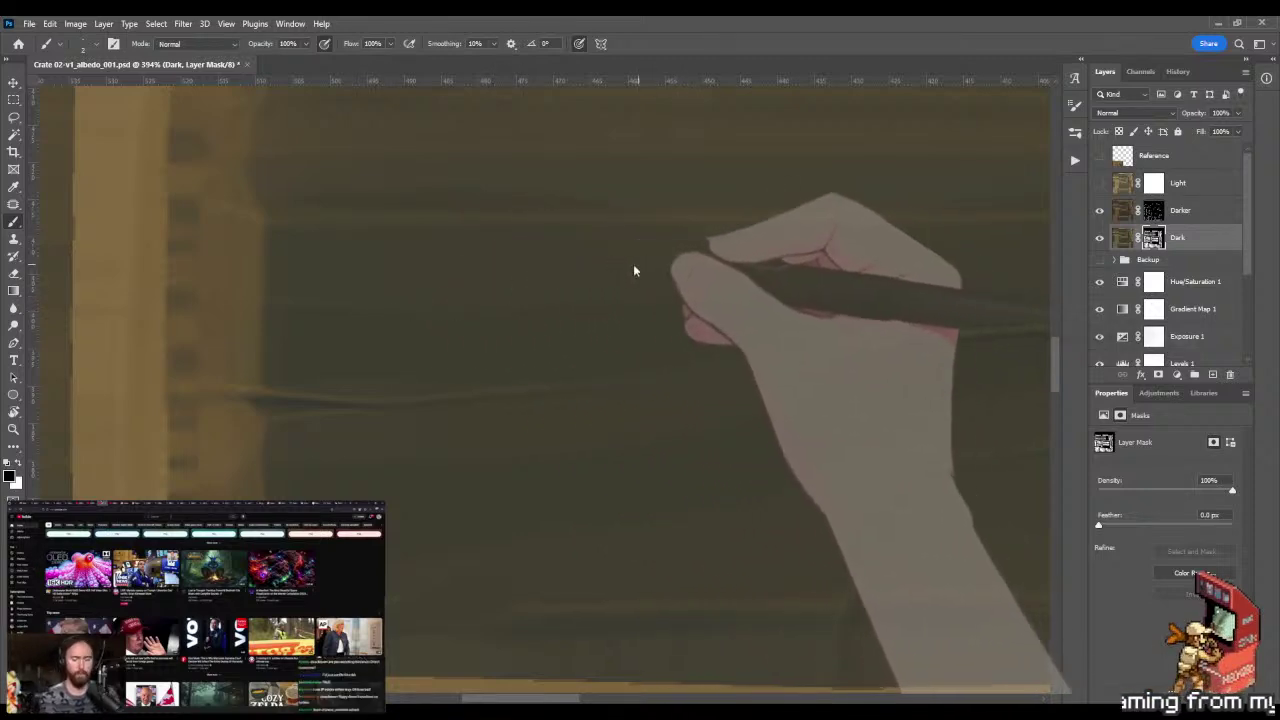
scroll(600, 271, "up", 2)
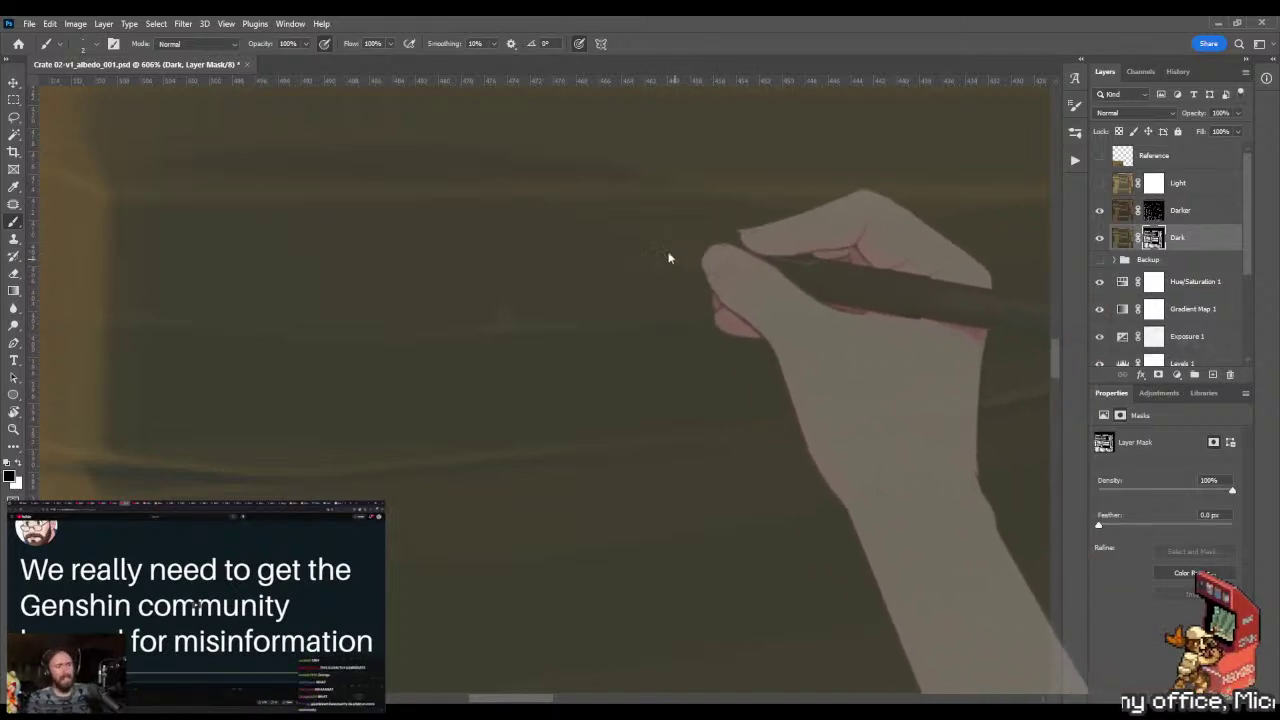
- Brush thin black strokes along the central crack across the plank's middle on the Dark mask to lighten its upper rim
left_click_drag(704, 276, 504, 277)
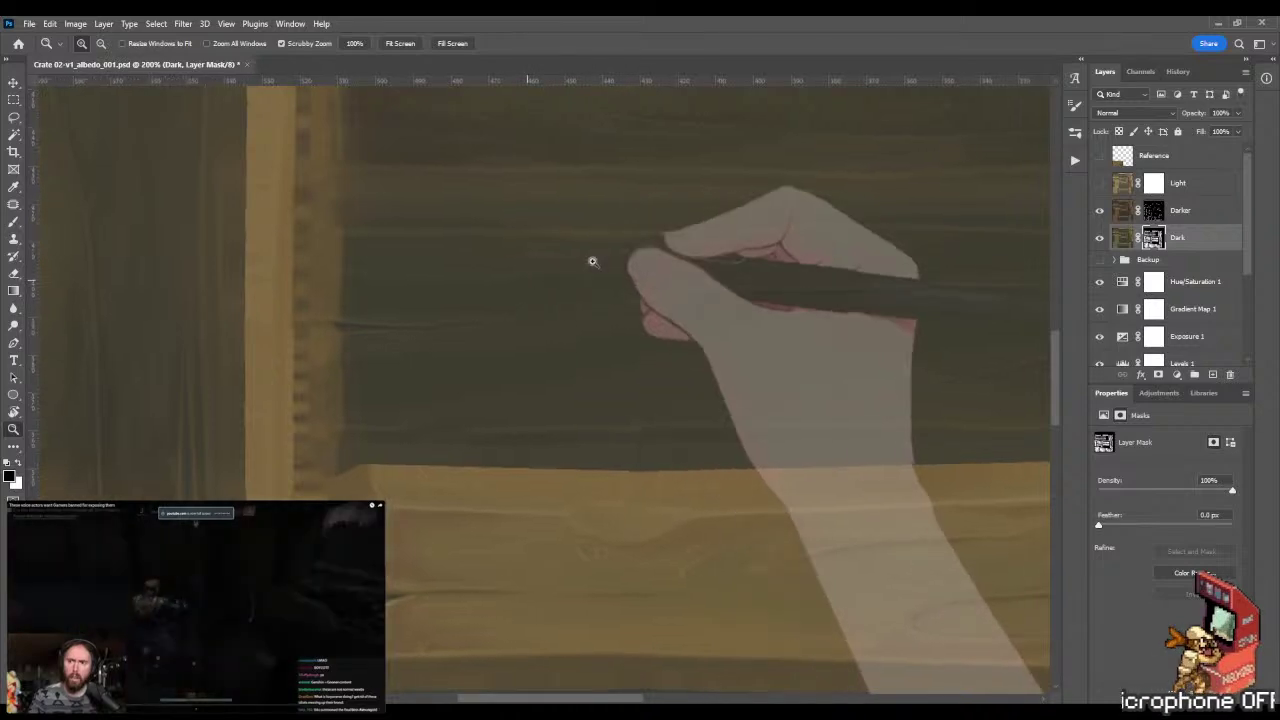
mouse_move(591, 260)
left_mouse_down()
mouse_move(622, 262)
mouse_move(577, 266)
mouse_move(660, 303)
mouse_move(580, 289)
left_mouse_up()
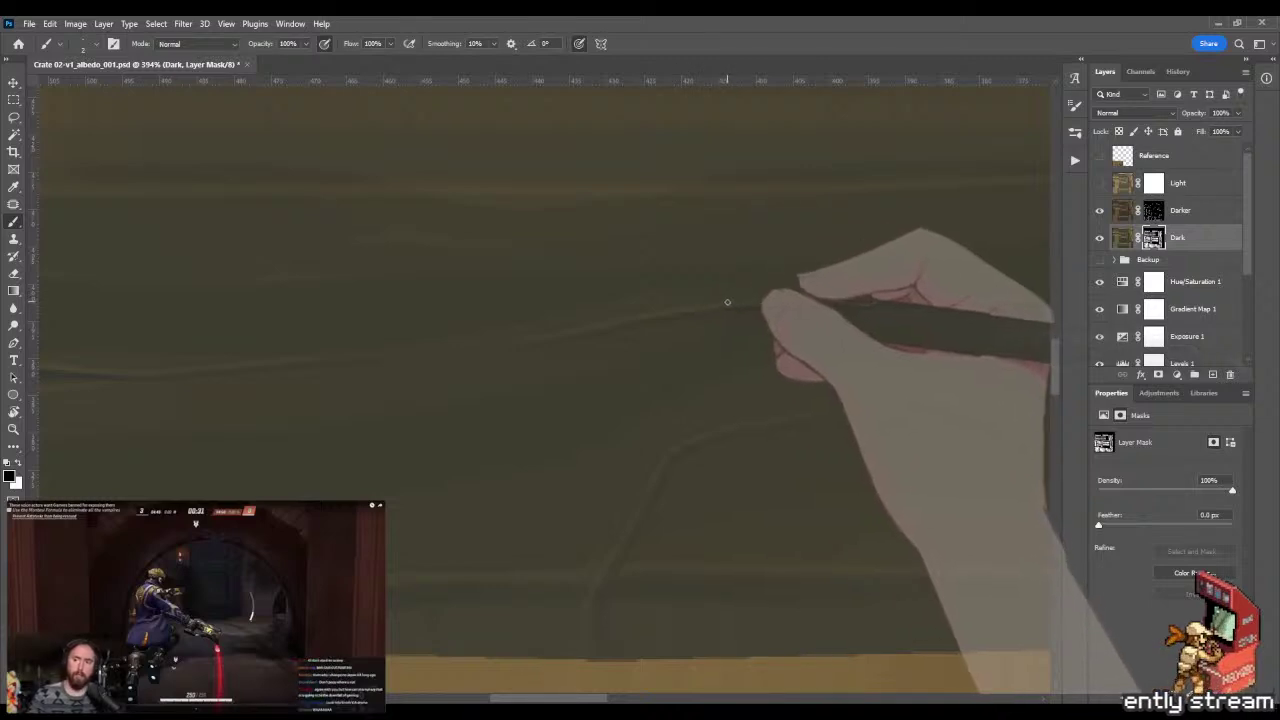
left_click_drag(727, 302, 746, 303)
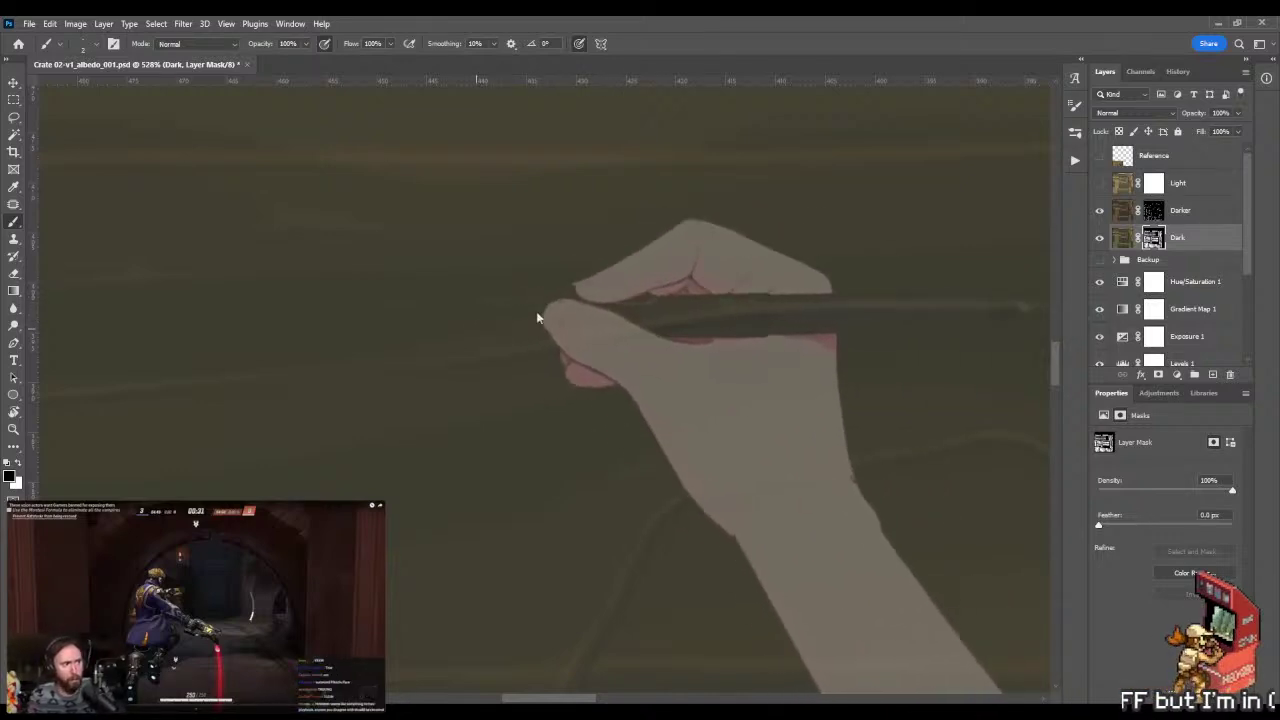
key("z")
mouse_move(594, 297)
left_mouse_down()
mouse_move(471, 294)
mouse_move(748, 303)
left_mouse_up()
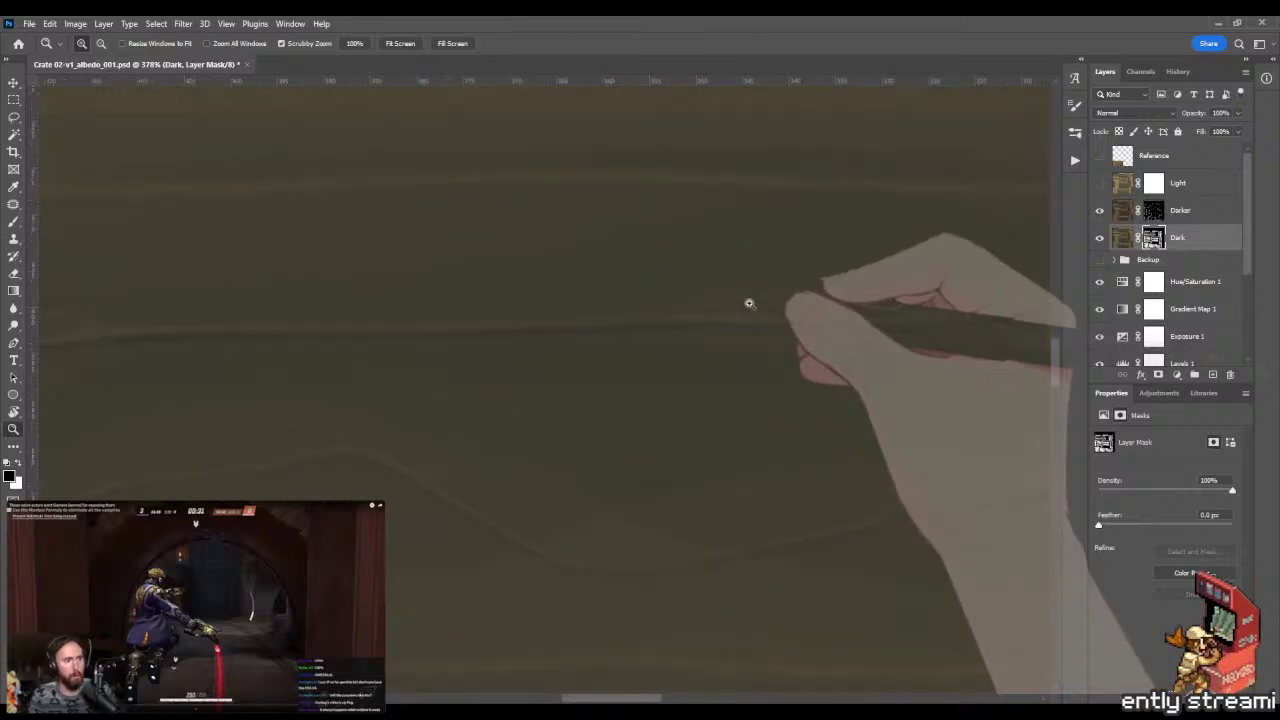
- Brush fine forked grain strokes above the crack toward the plank's right end, and save the texture
key("b")
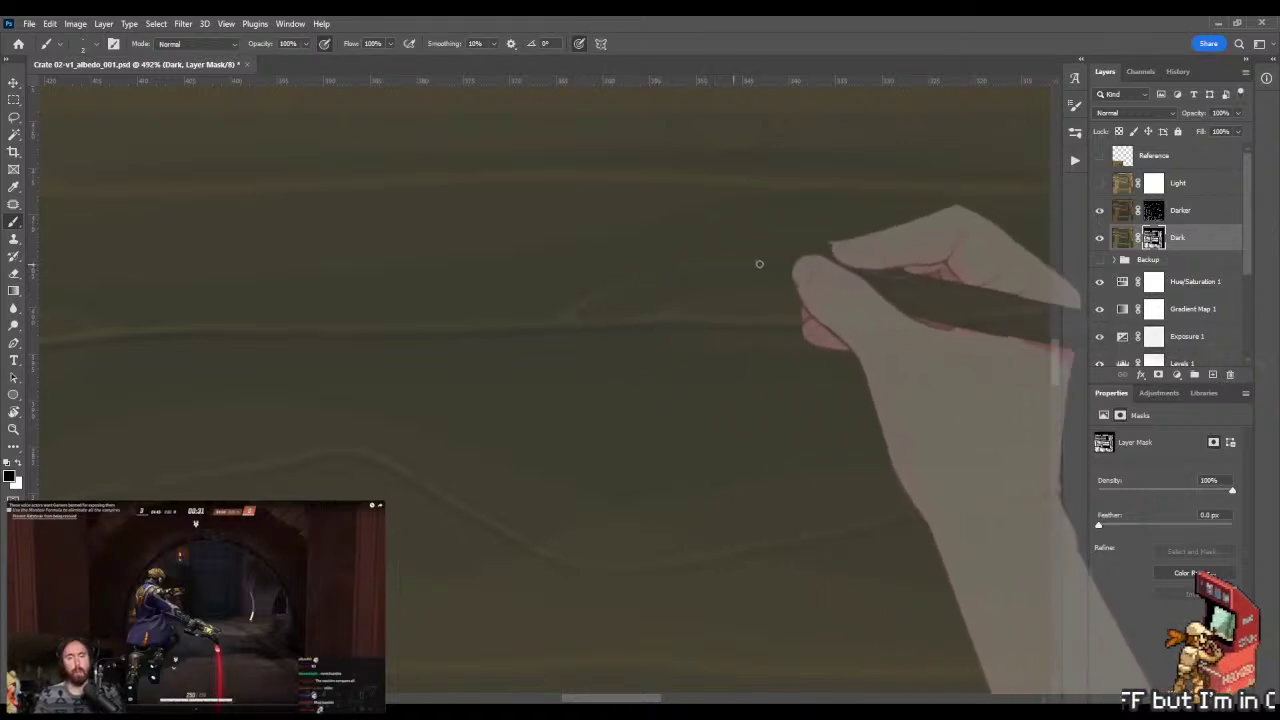
left_click_drag(803, 267, 546, 291)
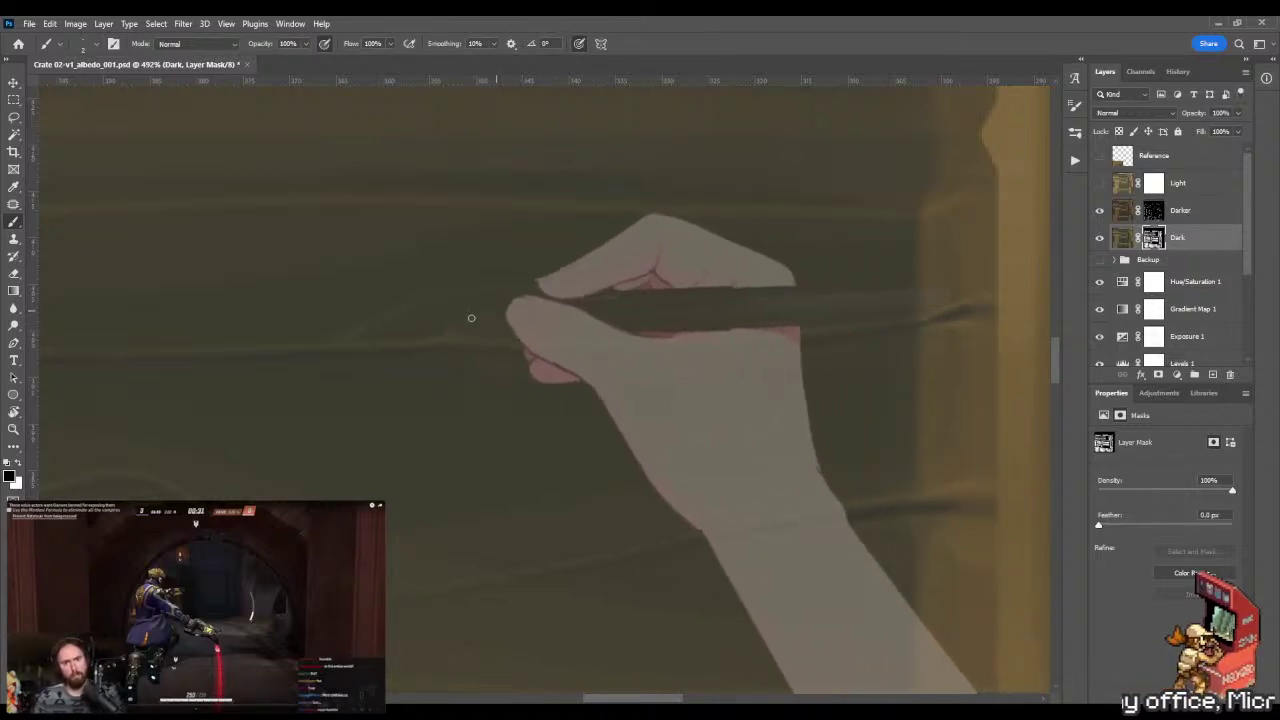
key("z")
left_click_drag(449, 330, 569, 376)
key("ctrl+s")
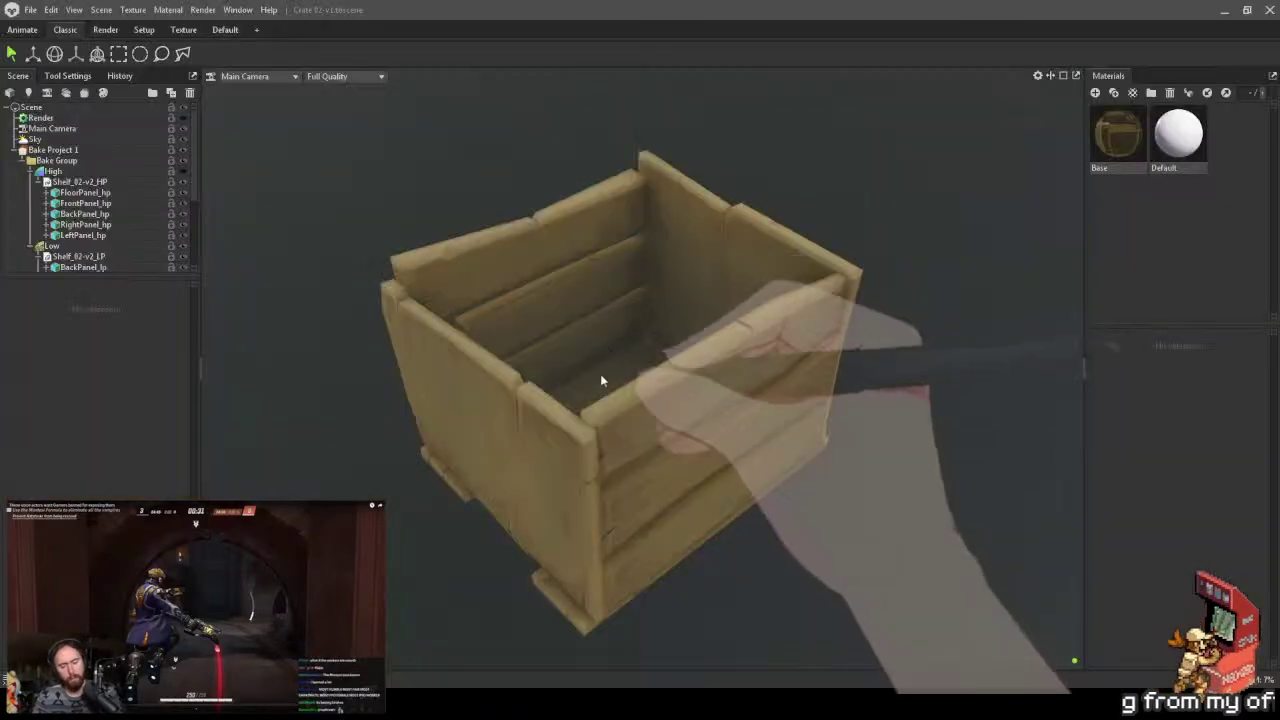
- Inspect the crate's inner planks and underside in Marmoset Toolbag, and return to the texture in Photoshop
left_click_drag(600, 374, 580, 148)
left_click_drag(619, 325, 731, 263)
scroll(780, 300, "up", 5)
left_click_drag(803, 323, 684, 293)
scroll(683, 290, "down", 5)
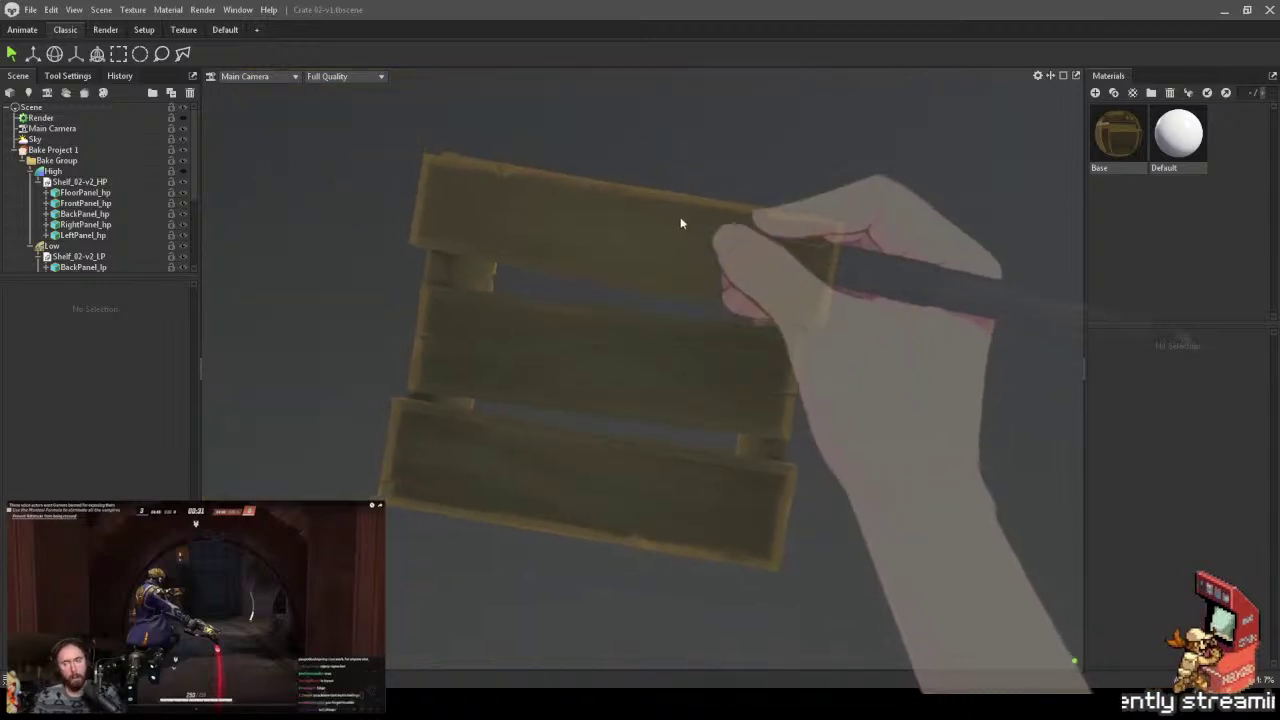
left_click_drag(680, 220, 629, 251)
key("alt+Tab")
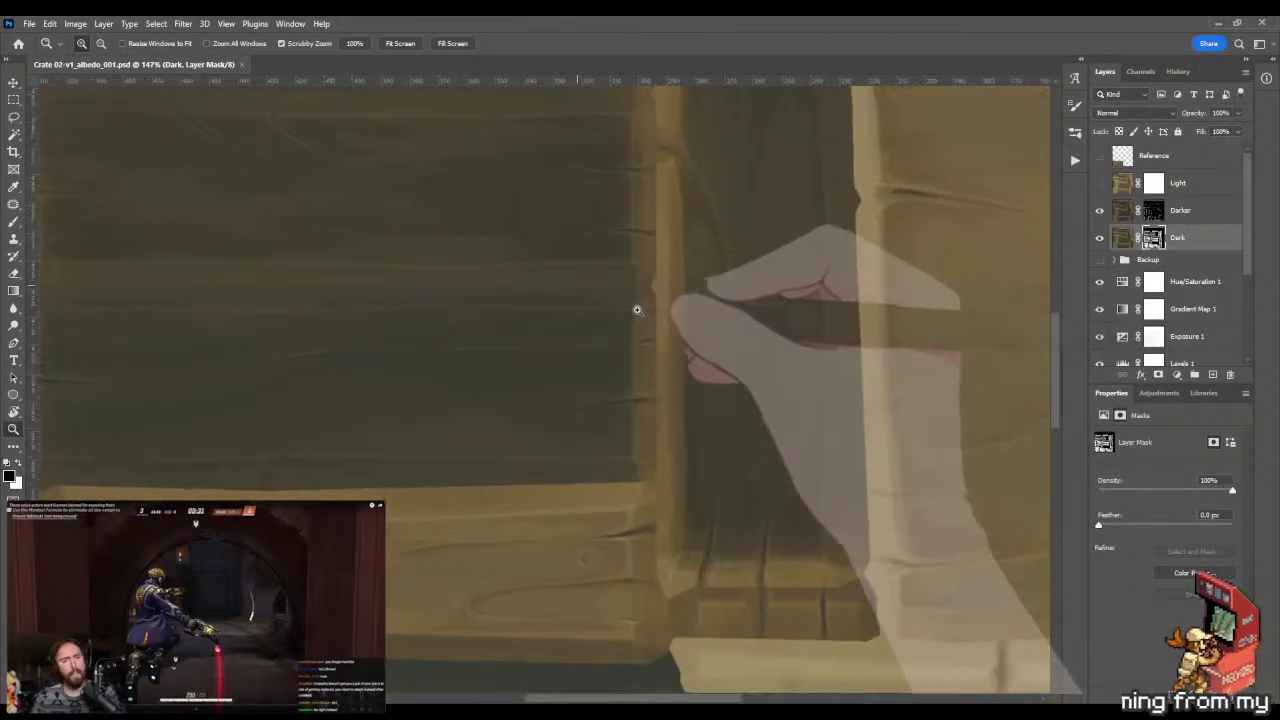
- Brush thin black grain strokes above the wavy grain line in the plank's lower right half on the Dark mask
left_click_drag(622, 306, 690, 306)
left_click_drag(490, 362, 706, 311)
mouse_move(595, 380)
left_mouse_down()
mouse_move(630, 295)
mouse_move(660, 286)
left_mouse_up()
key("b")
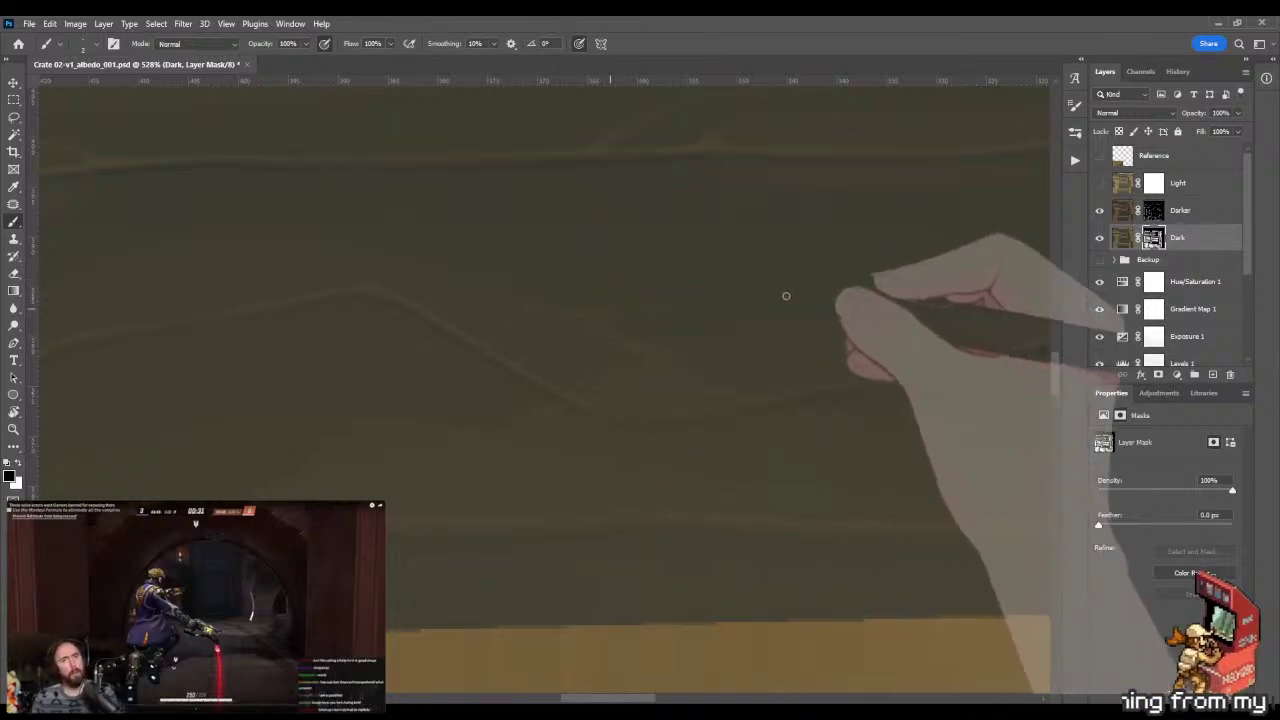
left_click_drag(798, 257, 564, 327)
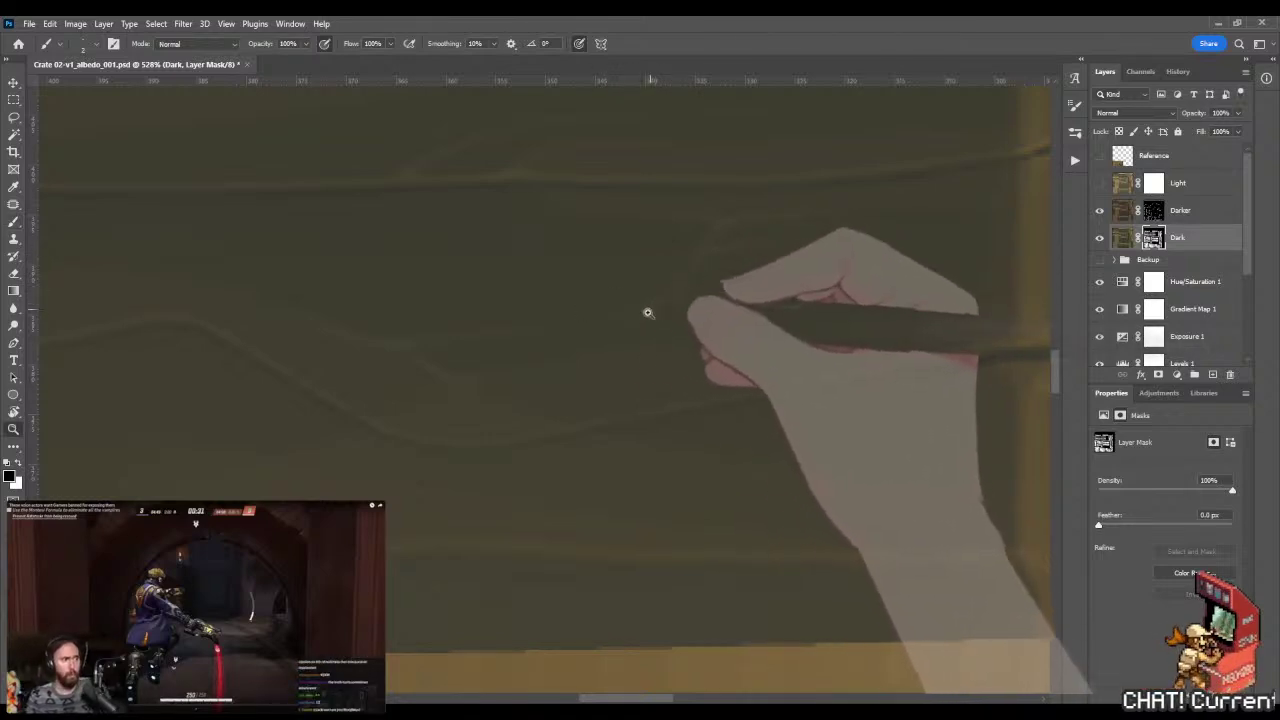
key("z")
left_click_drag(648, 313, 600, 337)
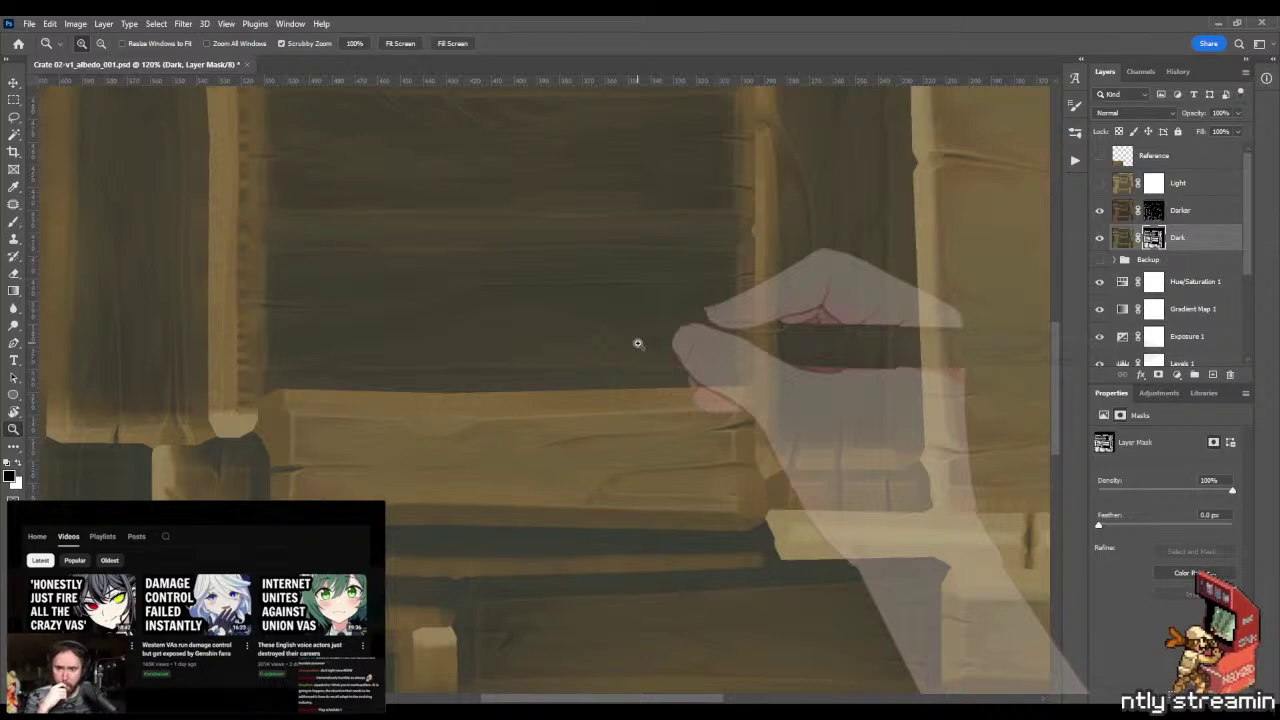
- Extend the fine grain strokes between the two cracks at the plank's right end on the Dark mask
mouse_move(620, 309)
left_mouse_down()
mouse_move(674, 306)
mouse_move(693, 318)
mouse_move(600, 309)
mouse_move(703, 357)
mouse_move(766, 316)
mouse_move(814, 314)
left_mouse_up()
key("b")
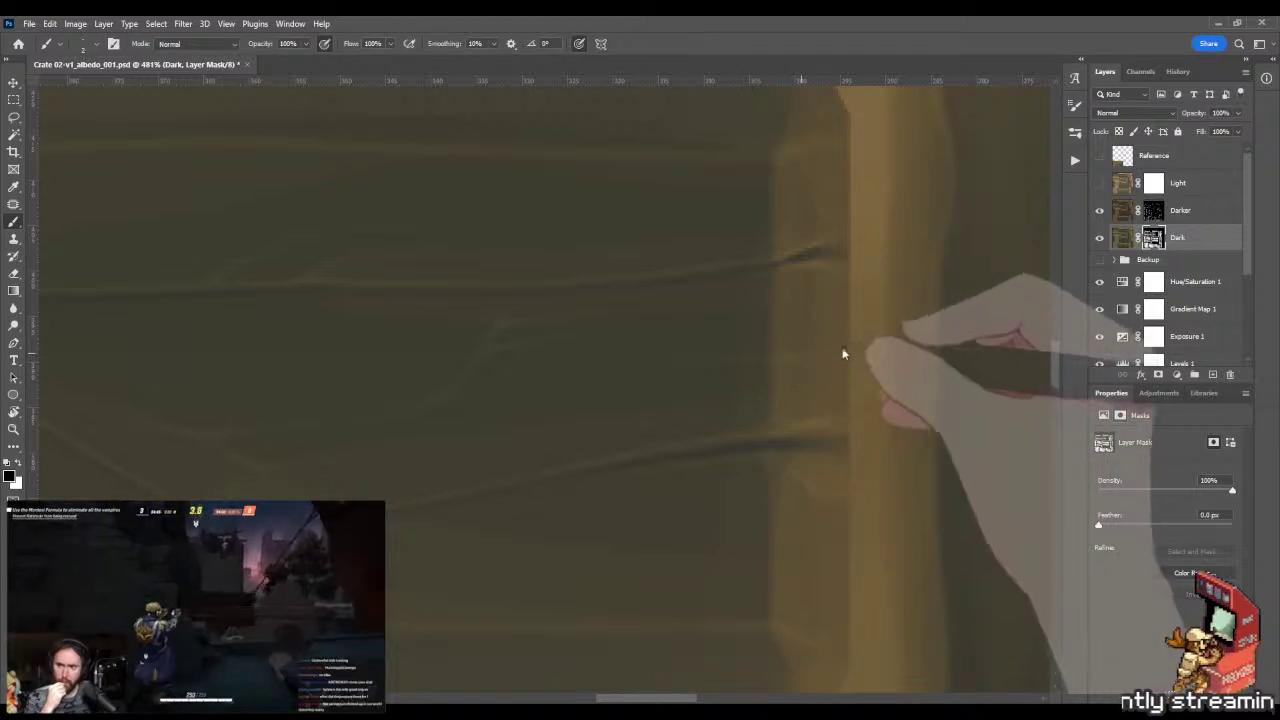
key("z")
left_click_drag(803, 363, 653, 300)
- Brush thin grain strokes along the left crack and the grain line above it on the Dark mask
left_click_drag(311, 369, 532, 346)
key("b")
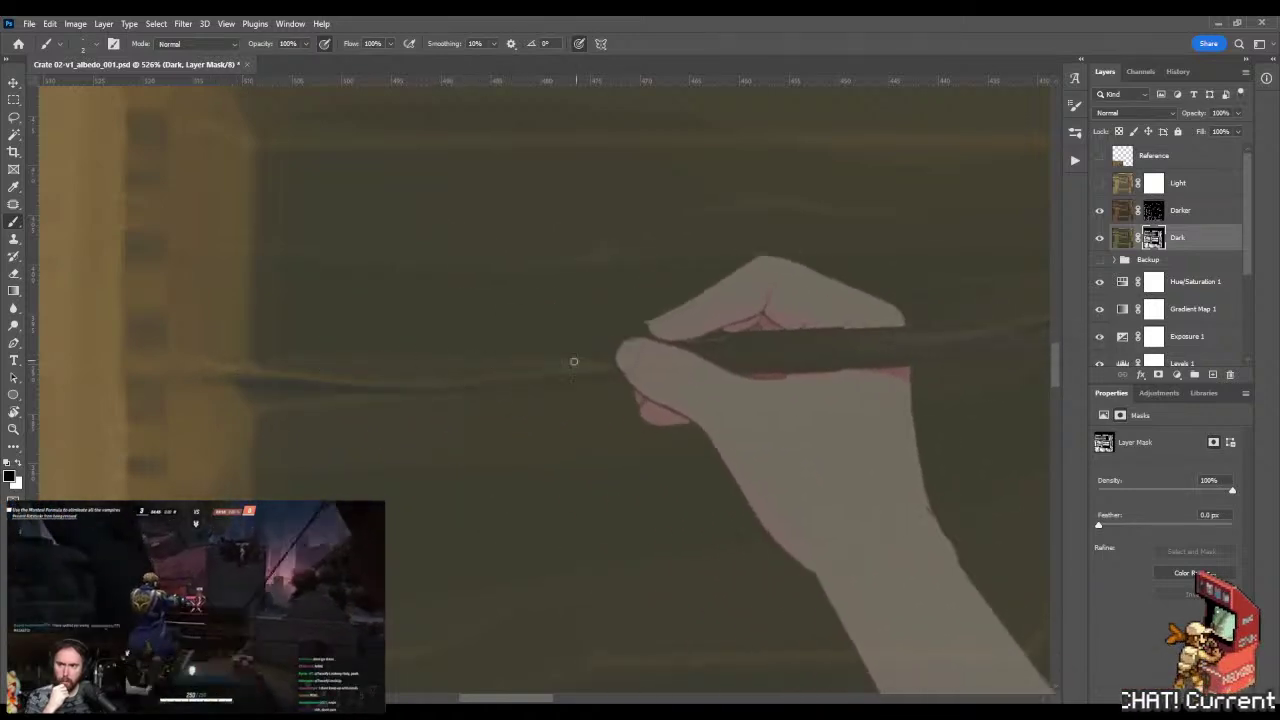
mouse_move(633, 363)
left_mouse_down()
mouse_move(500, 337)
mouse_move(621, 275)
left_mouse_up()
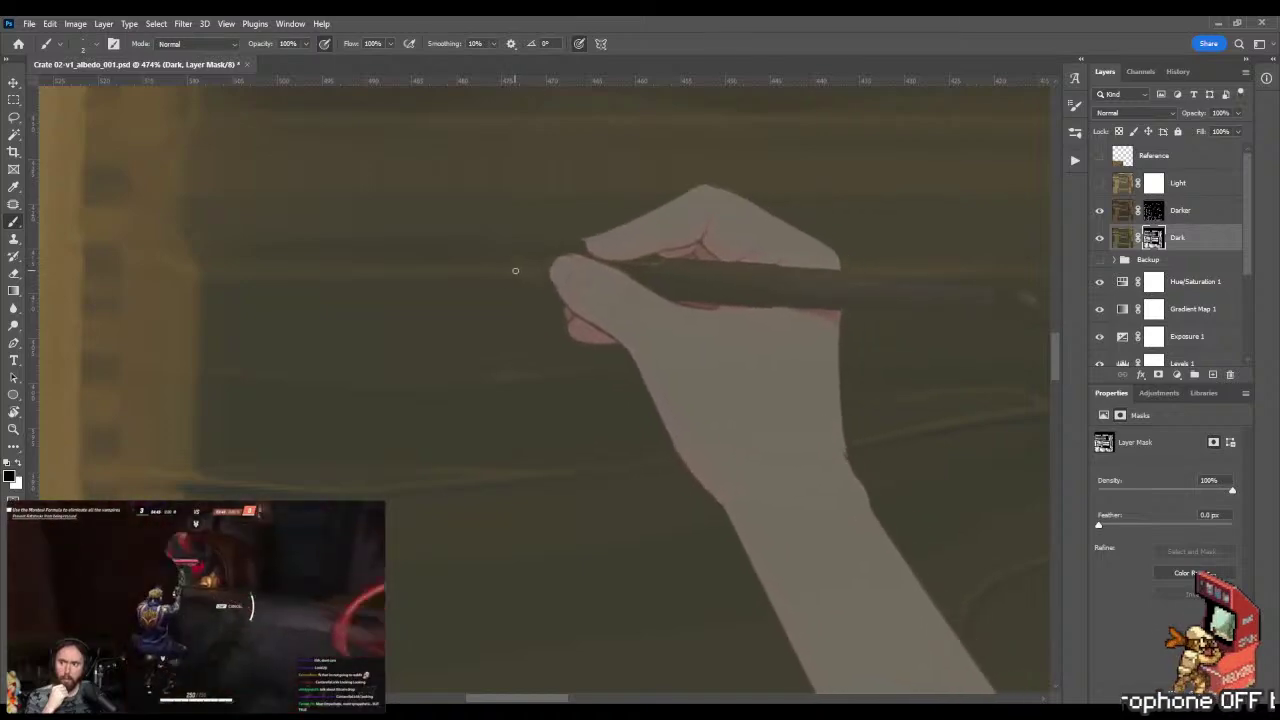
key("z")
left_click_drag(584, 304, 528, 298)
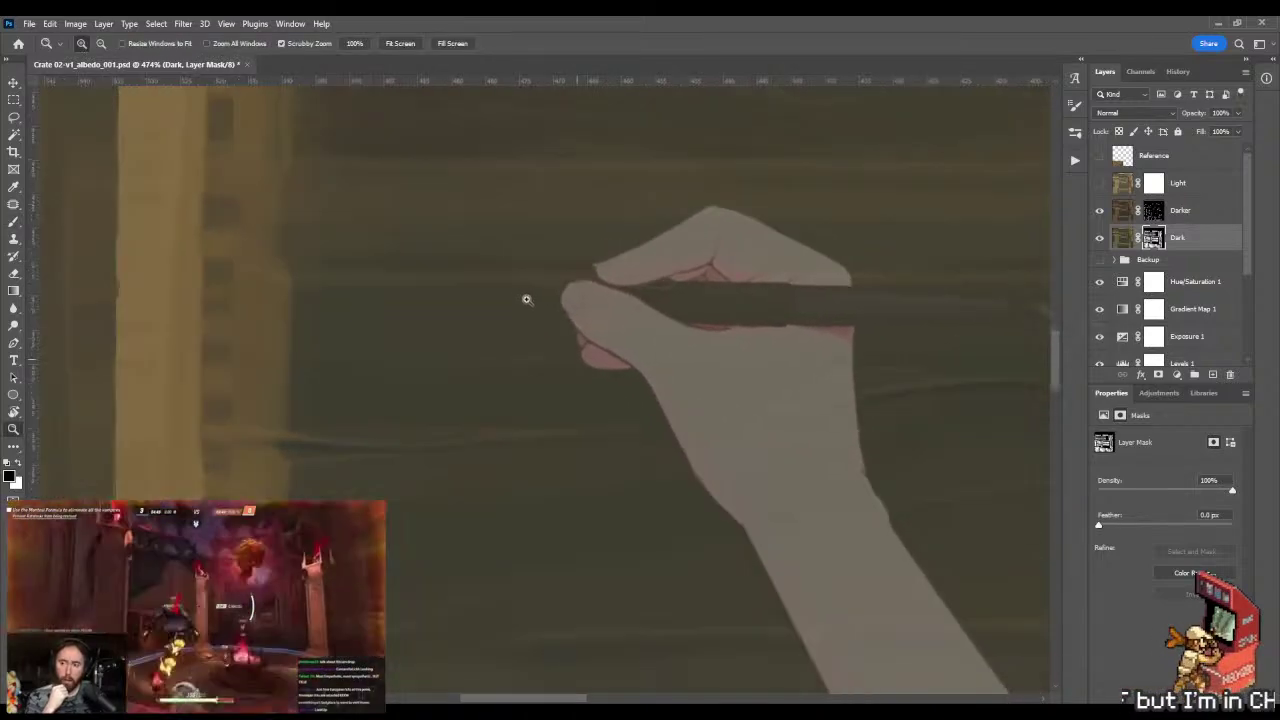
- Brush fine black strokes along the upper grain line across the plank's middle on the Dark mask
left_click_drag(691, 349, 374, 314)
mouse_move(765, 318)
left_mouse_down()
mouse_move(540, 291)
mouse_move(620, 297)
left_mouse_up()
key("b")
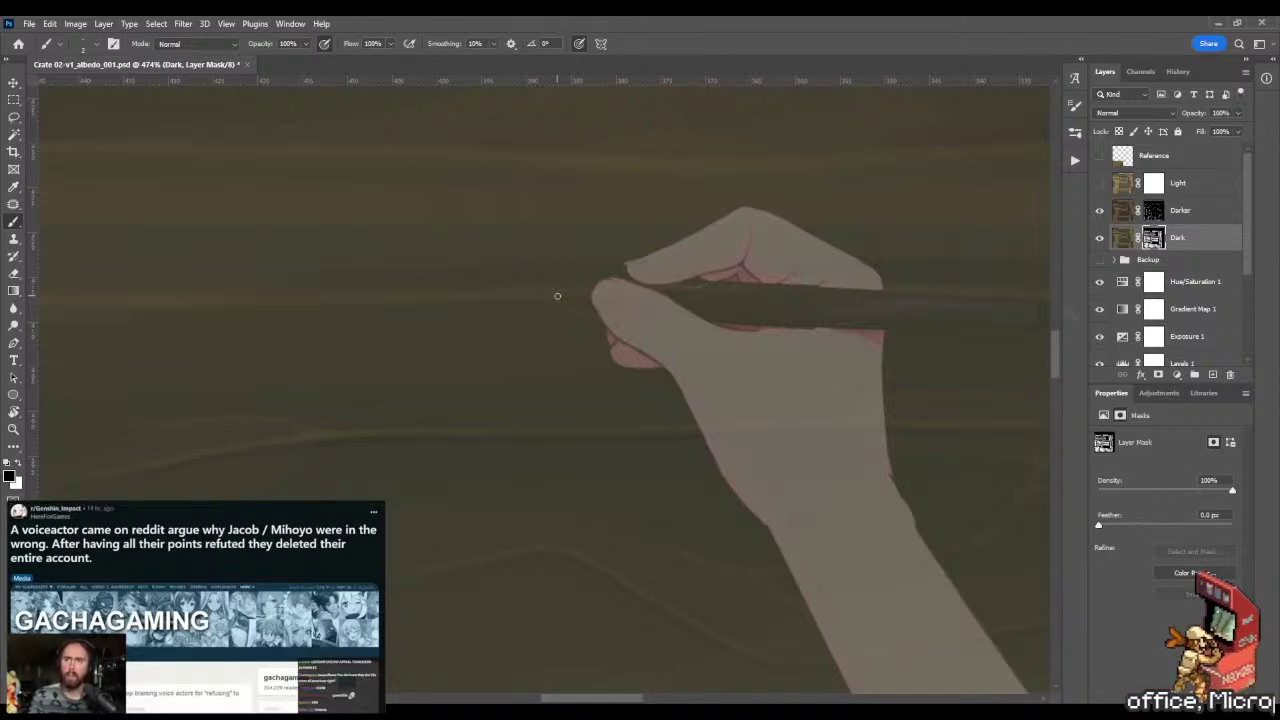
scroll(557, 296, "up", 2)
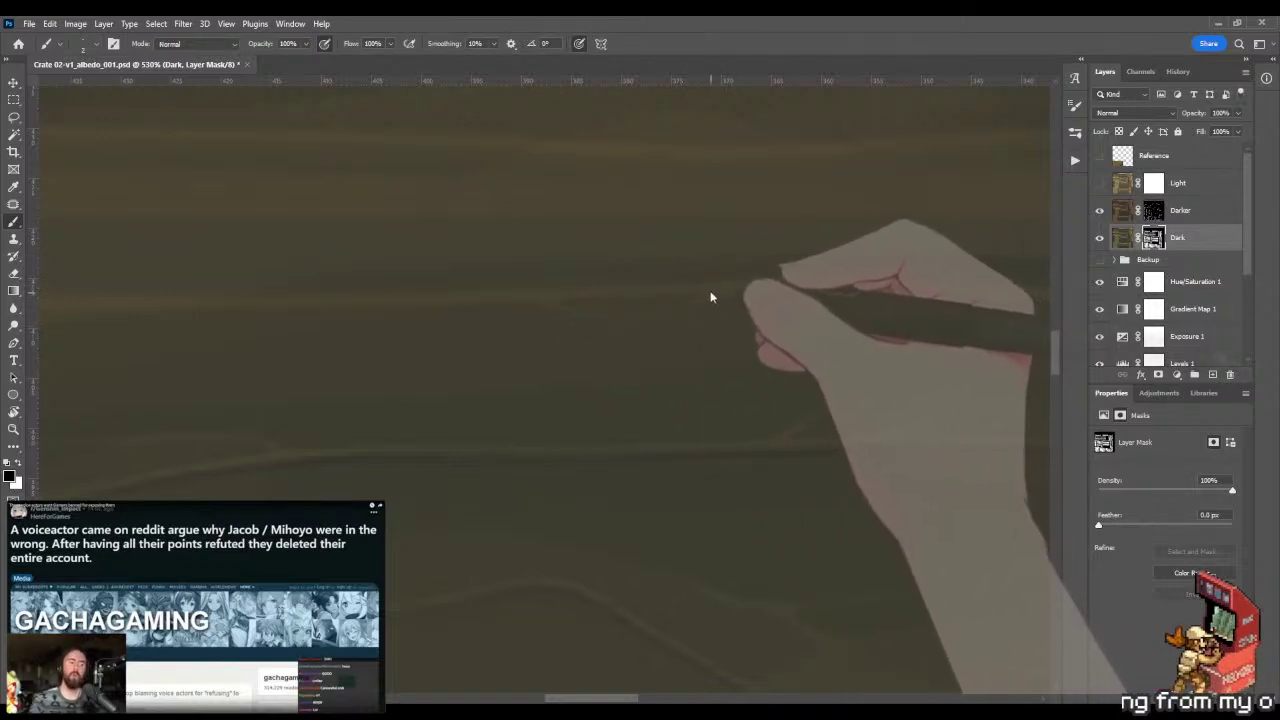
key("ctrl+space")
mouse_move(703, 314)
left_mouse_down()
mouse_move(634, 320)
mouse_move(612, 308)
left_mouse_up()
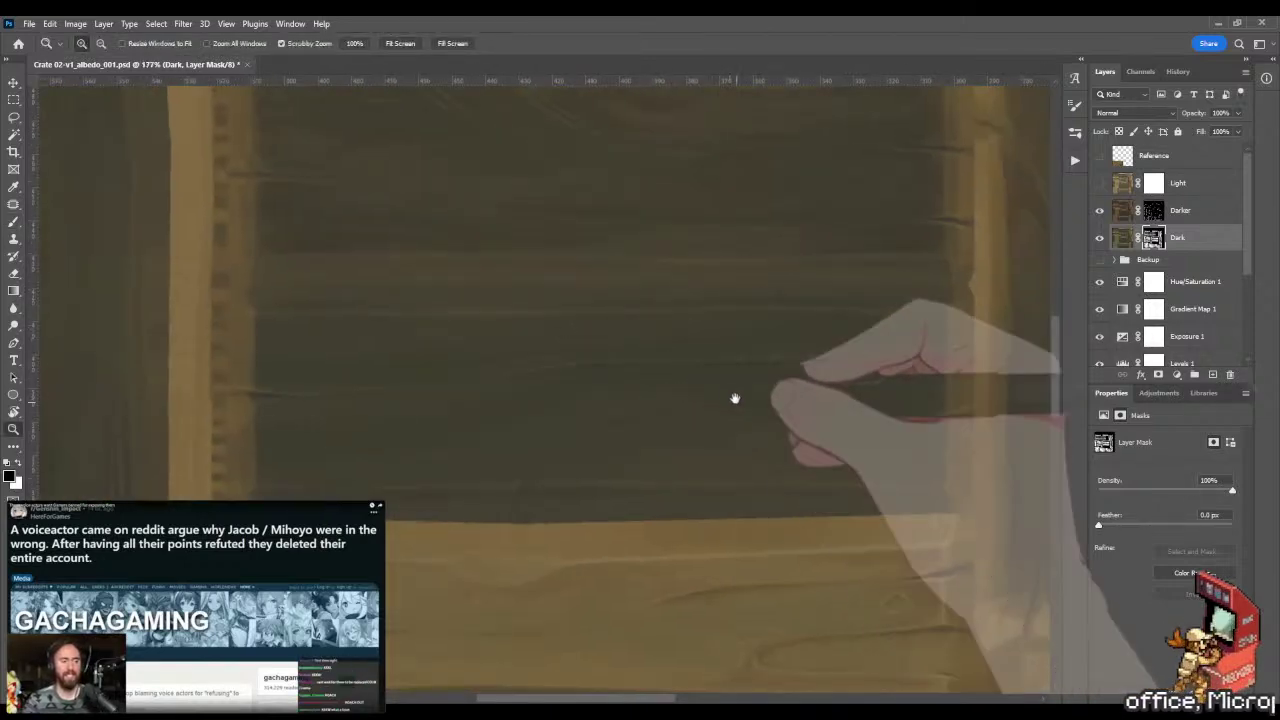
- Brush a thin curved grain line between the central crack and the arched grain line below it on the Dark mask
mouse_move(735, 399)
left_mouse_down()
mouse_move(646, 346)
mouse_move(689, 351)
mouse_move(669, 360)
left_mouse_up()
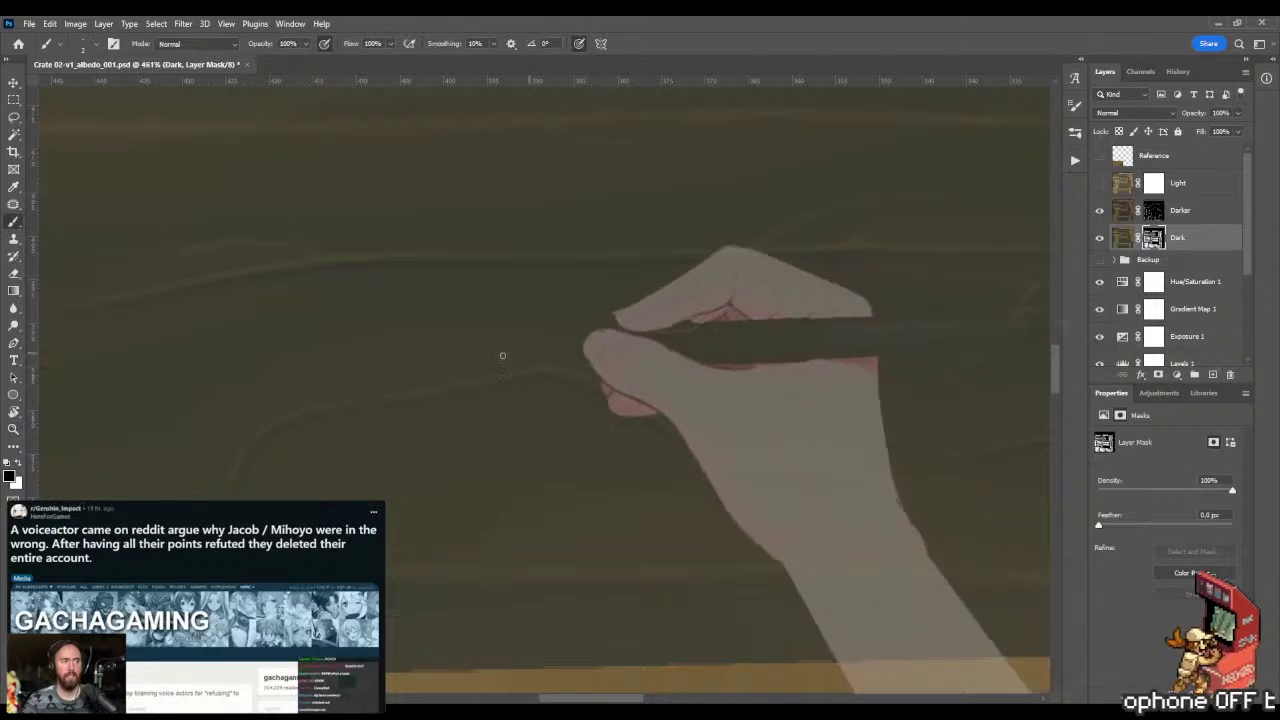
key("ctrl+space")
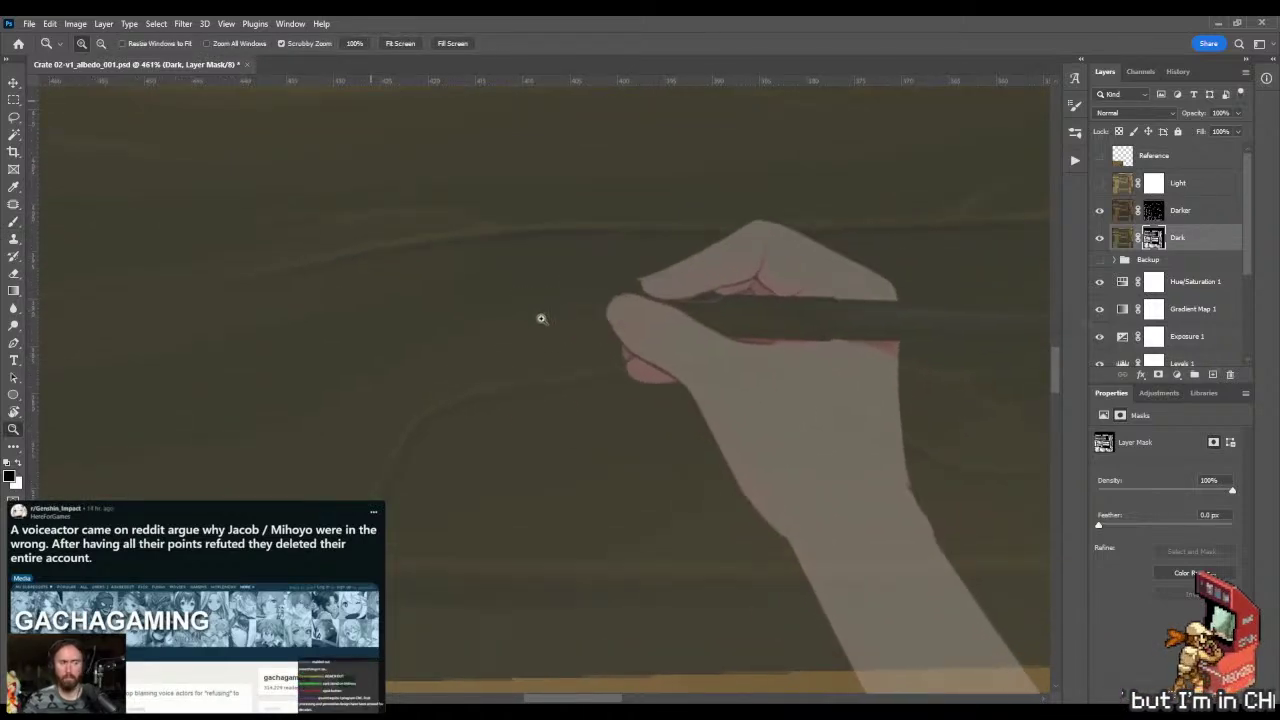
left_click_drag(469, 324, 512, 315)
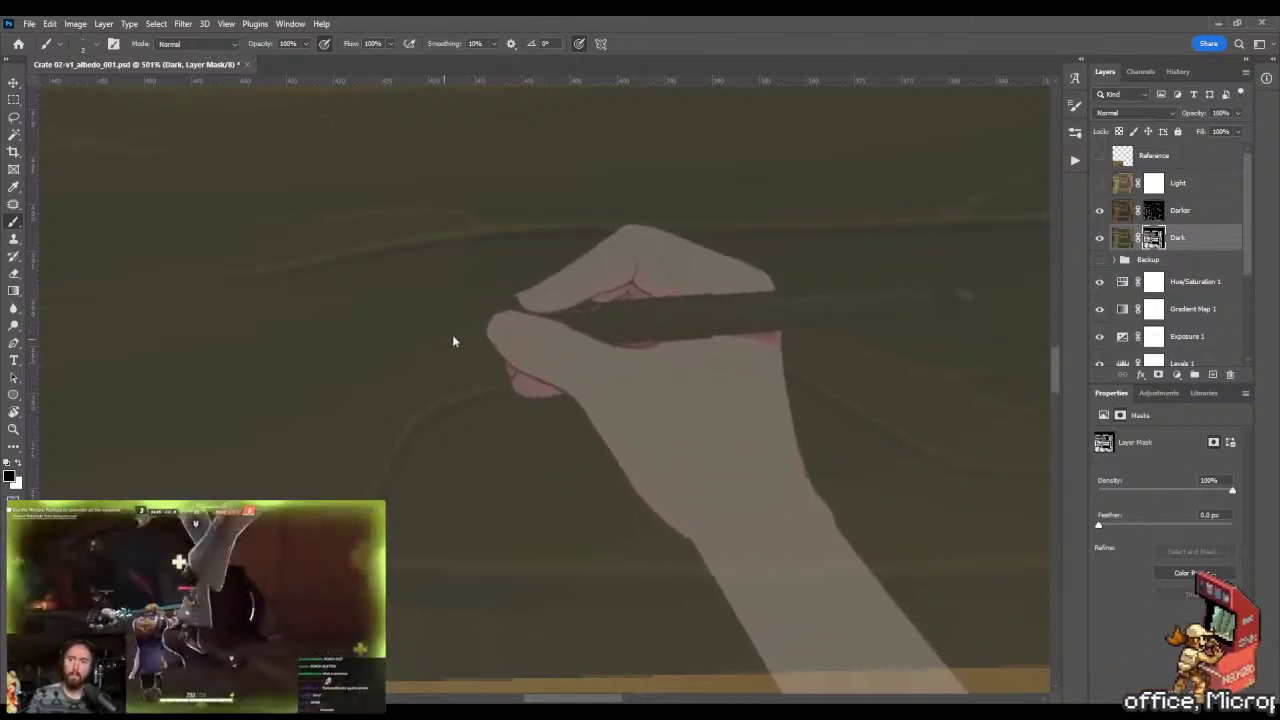
scroll(452, 331, "up", 1)
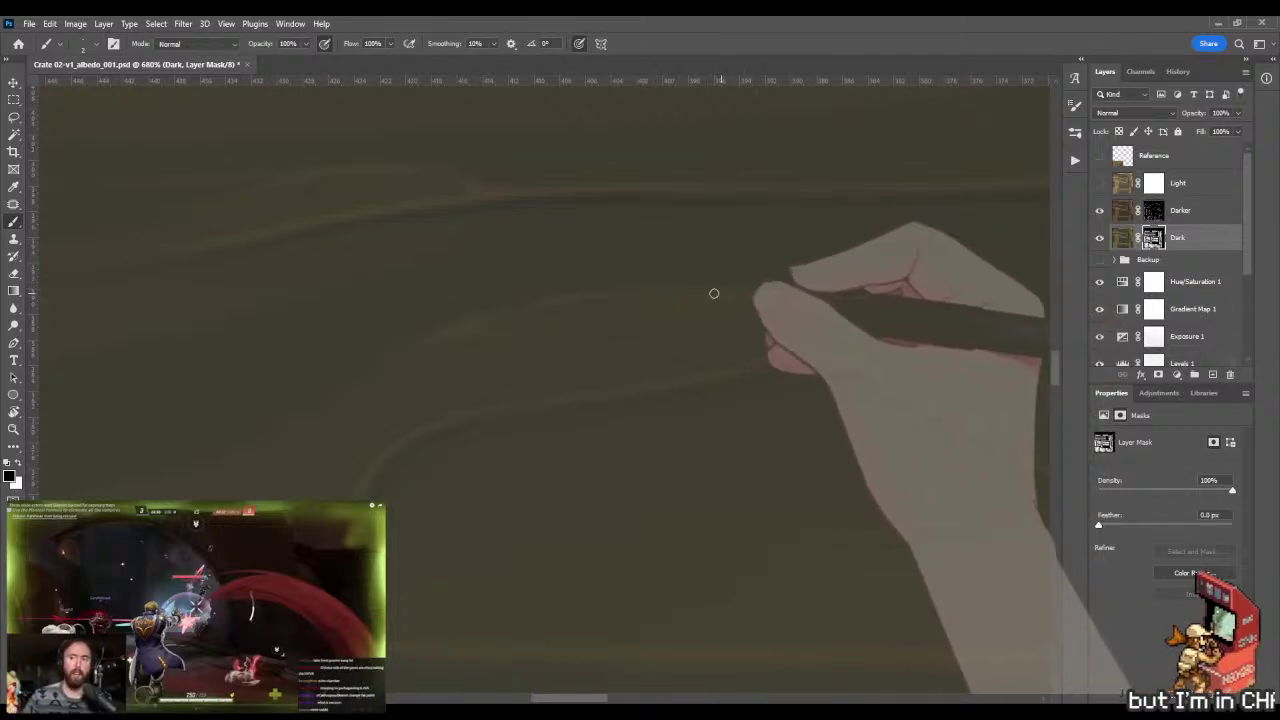
key("z")
left_click_drag(629, 300, 591, 306)
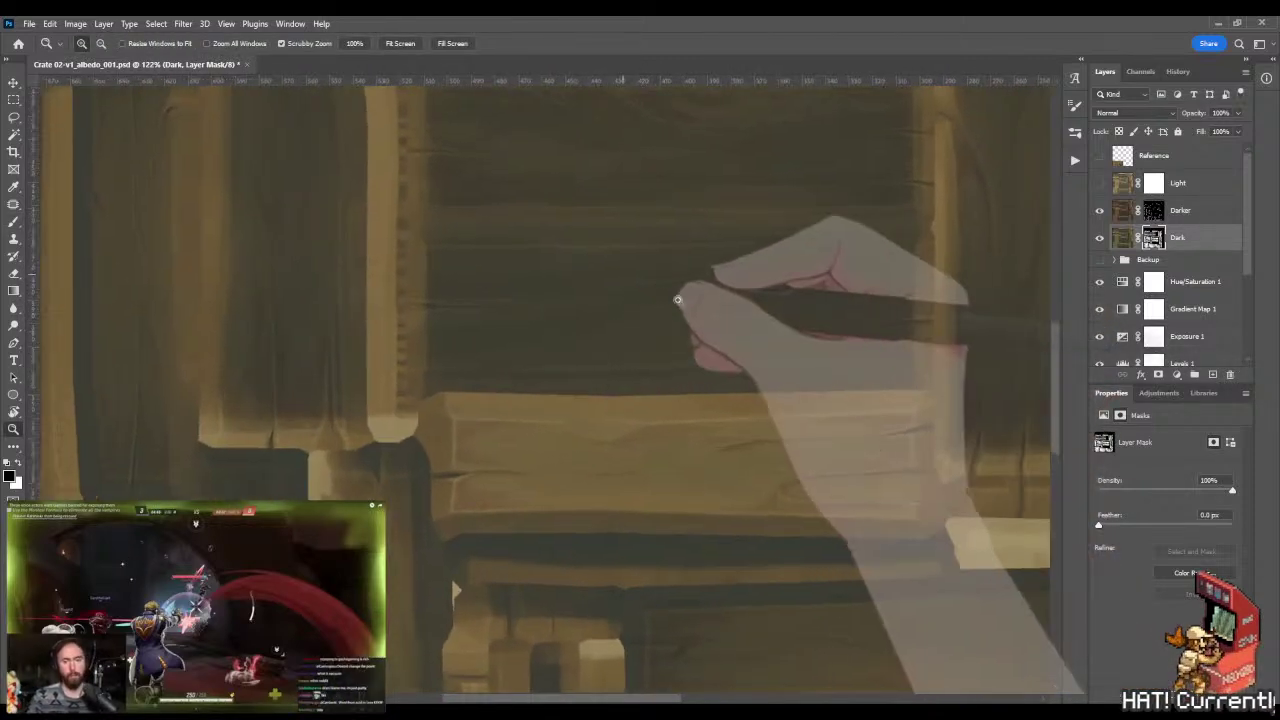
- Brush faint black grain near the plank's lower edge, save the texture and check it on the crate in Marmoset Toolbag
mouse_move(677, 299)
left_mouse_down()
mouse_move(729, 209)
mouse_move(563, 380)
mouse_move(626, 374)
left_mouse_up()
key("b")
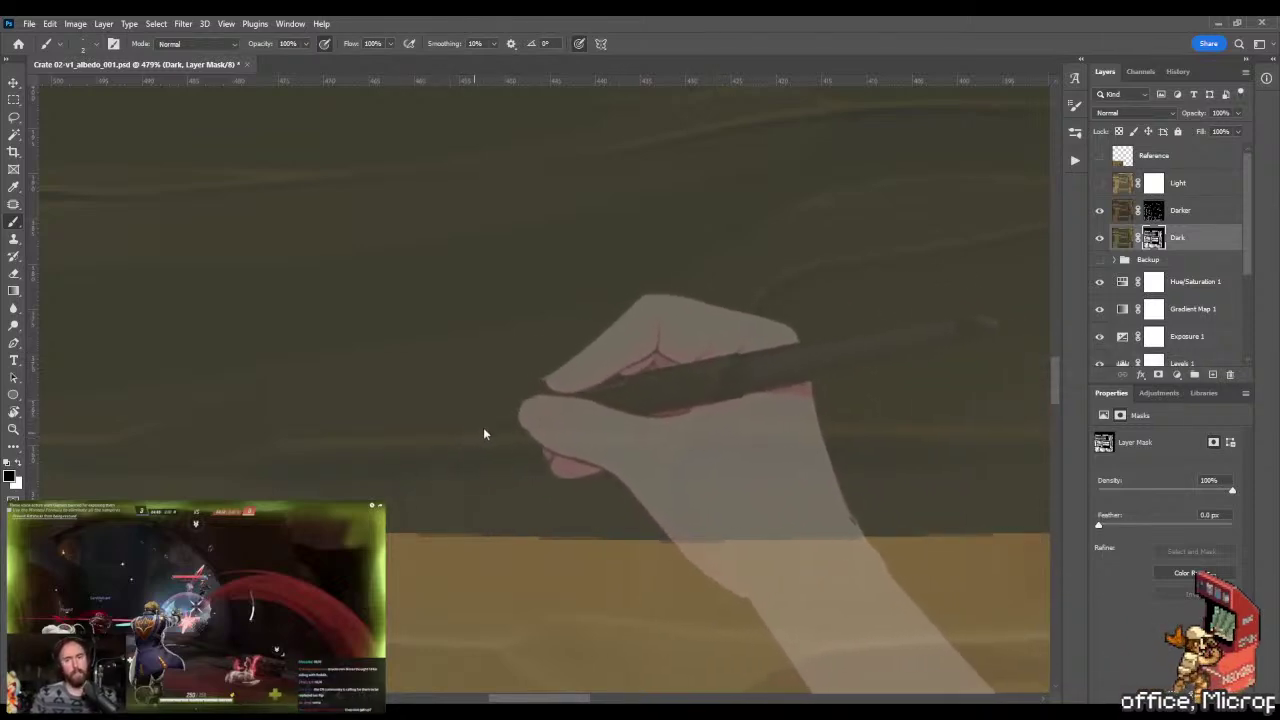
key("z")
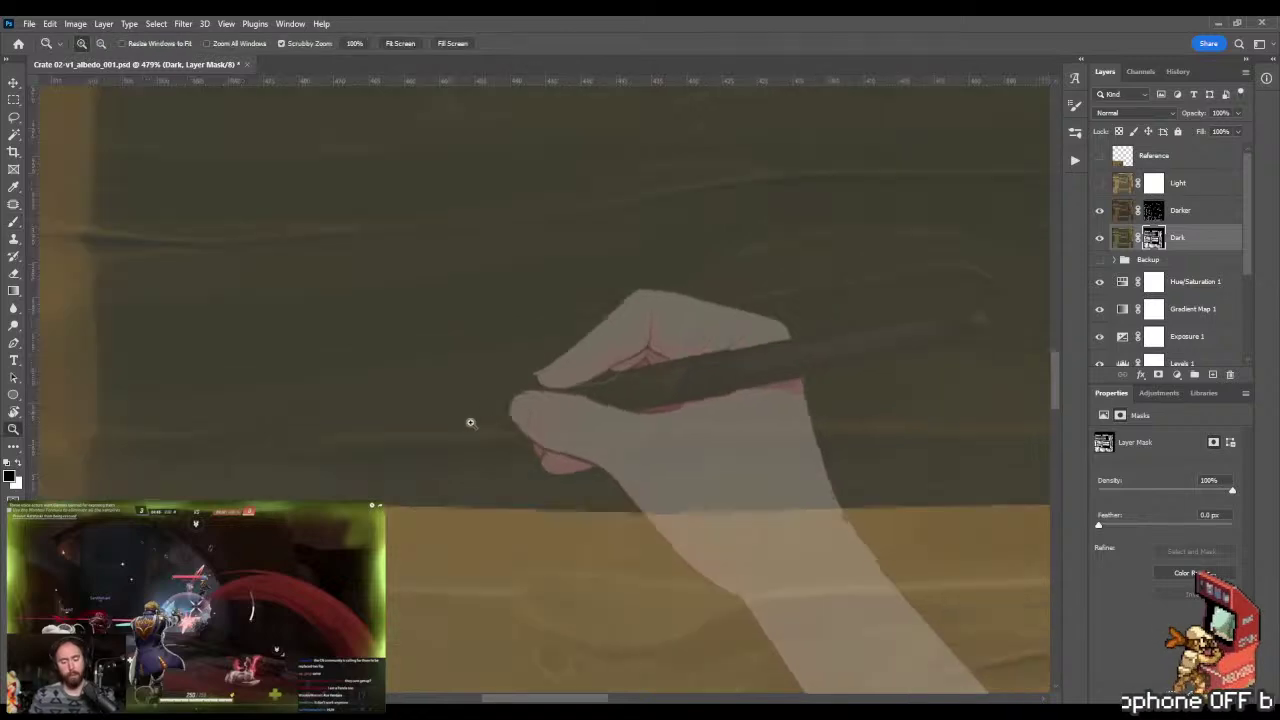
left_click_drag(470, 422, 717, 379)
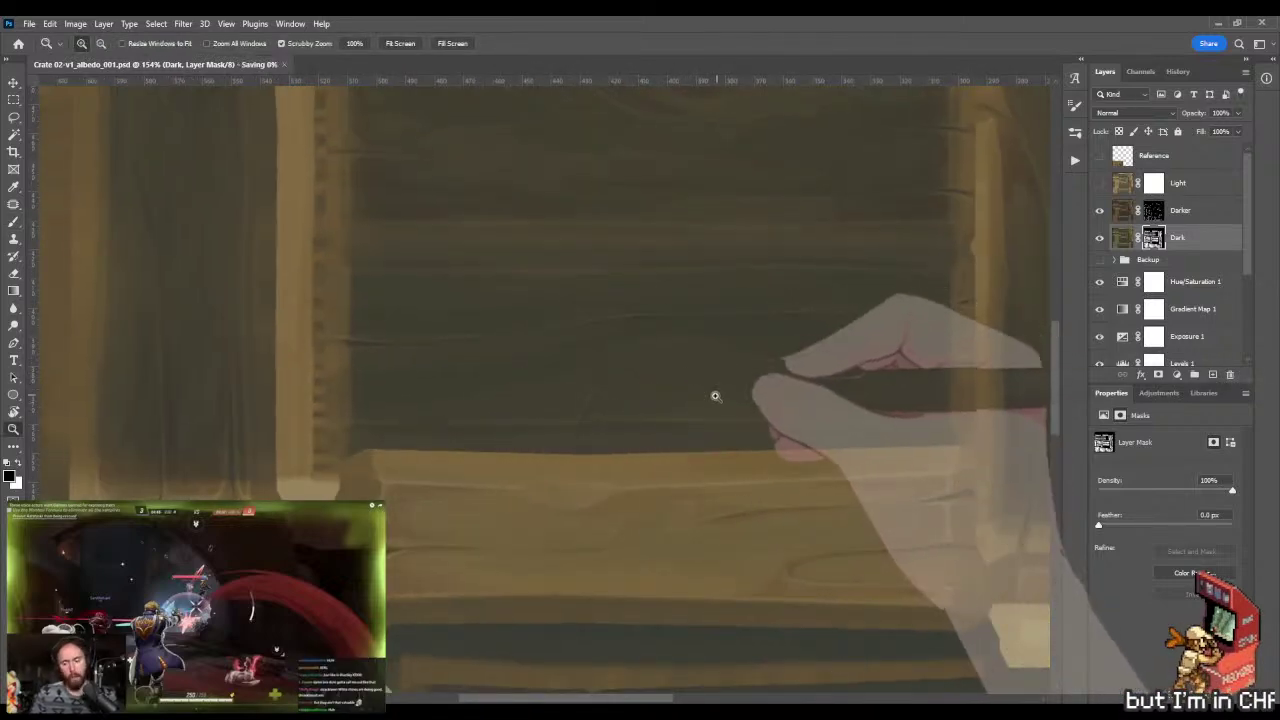
key("alt+Tab")
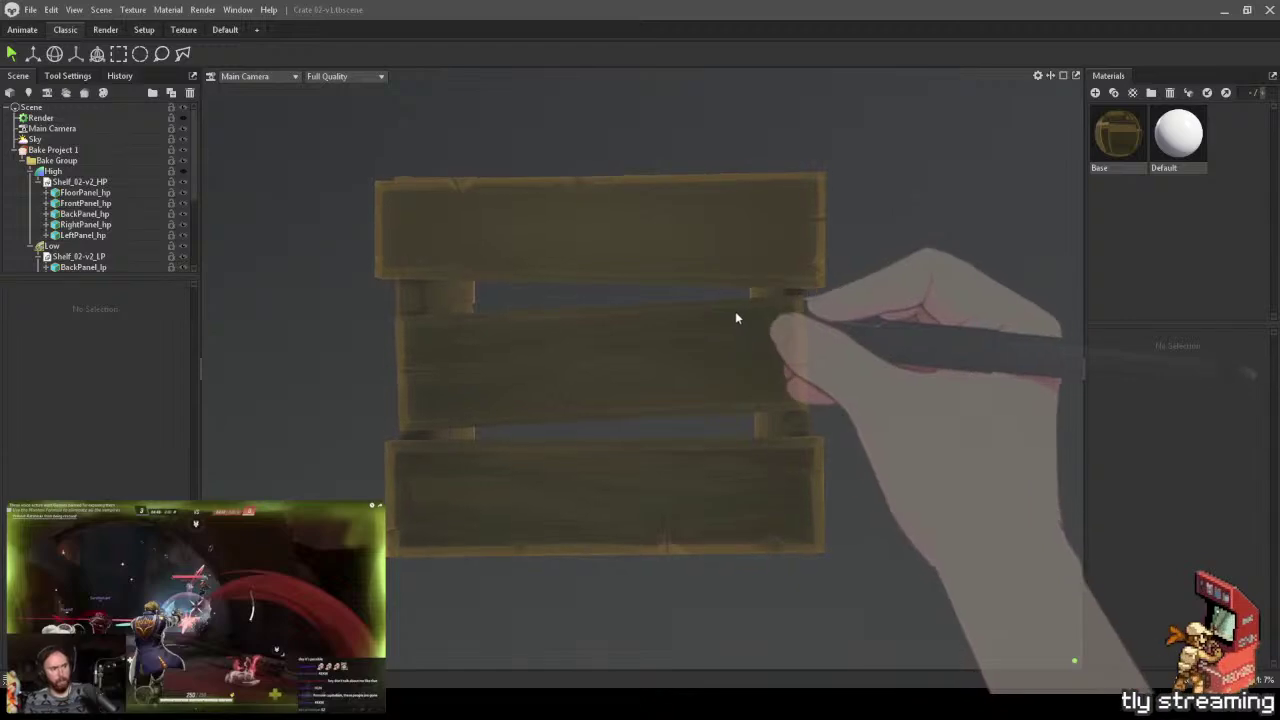
key("alt+Tab")
- Lasso a thin crescent below the left crack on the lower plank and fill it with a white gradient on the Dark mask
left_click_drag(532, 330, 588, 389)
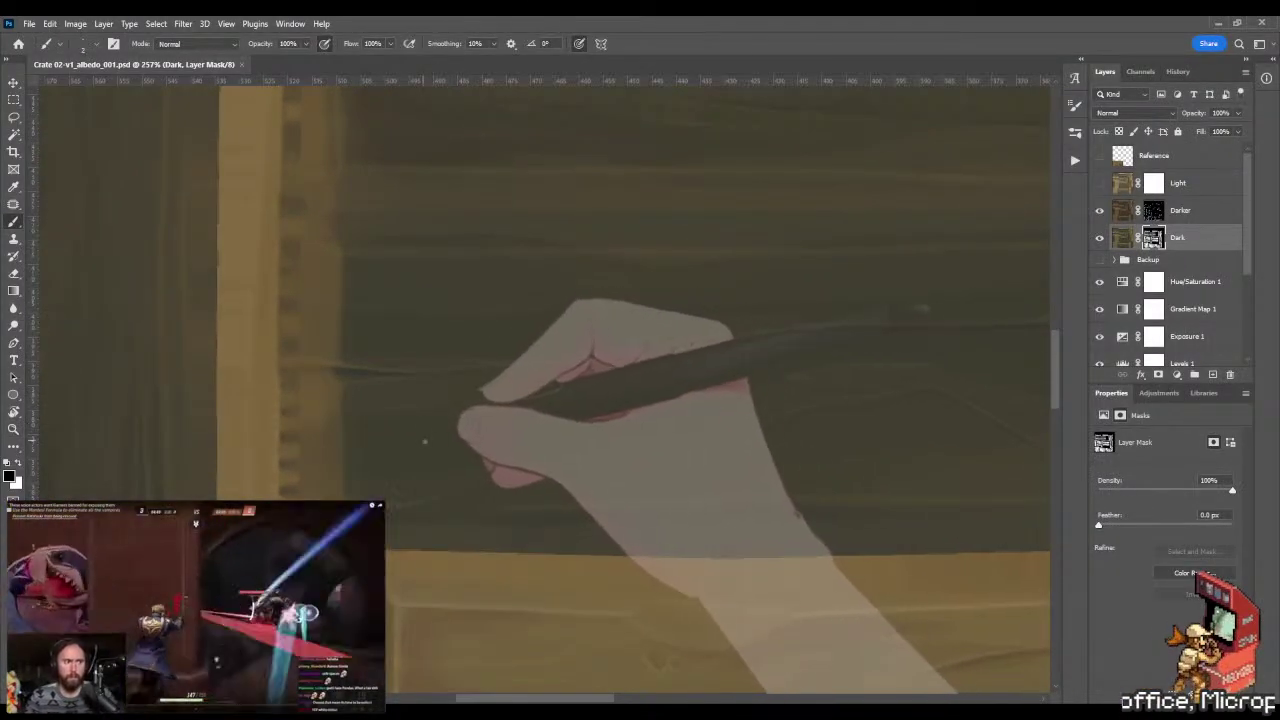
key("l")
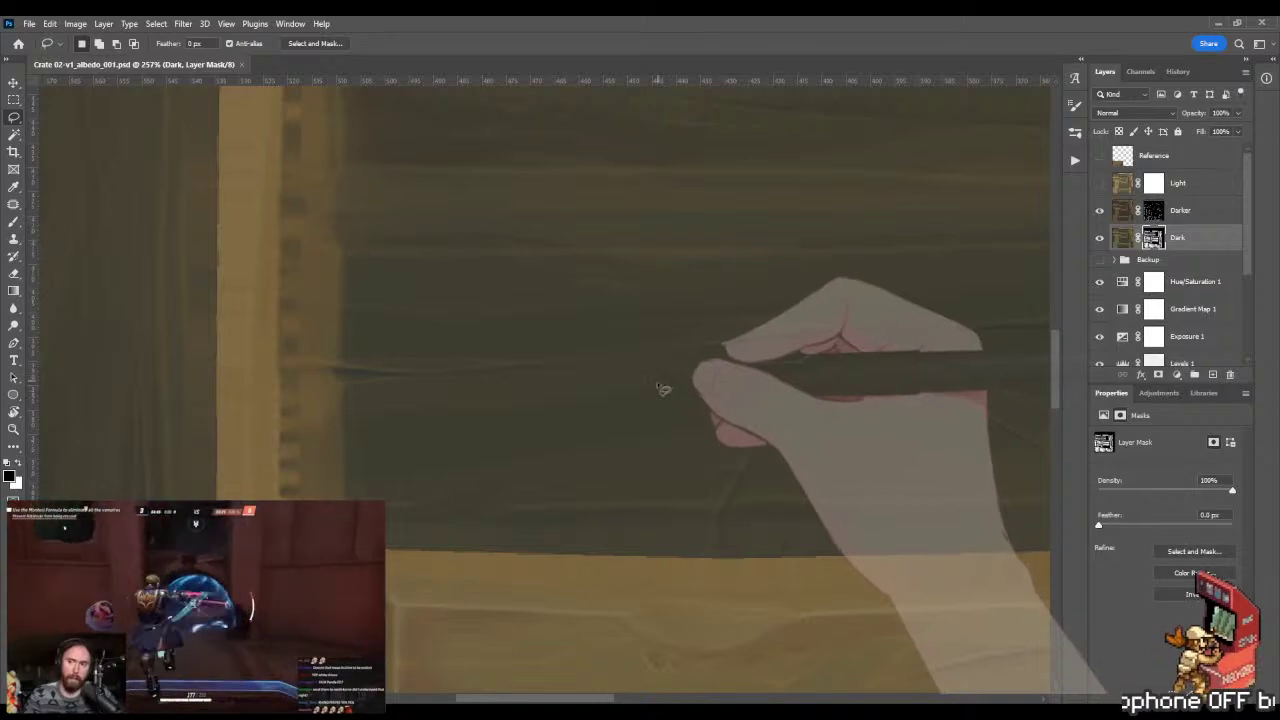
mouse_move(667, 386)
left_mouse_down()
mouse_move(568, 384)
mouse_move(651, 423)
left_mouse_up()
left_click_drag(806, 389, 686, 371)
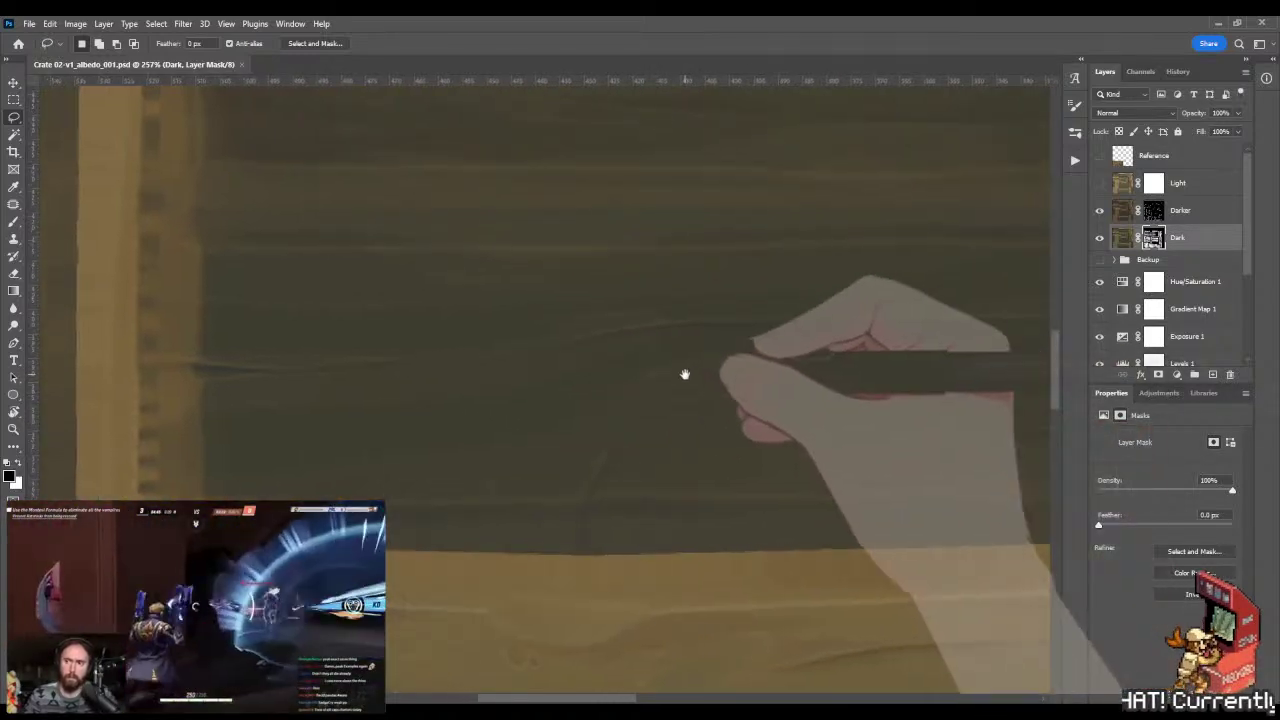
mouse_move(577, 371)
left_mouse_down()
mouse_move(368, 386)
mouse_move(480, 405)
mouse_move(570, 374)
left_mouse_up()
key("g")
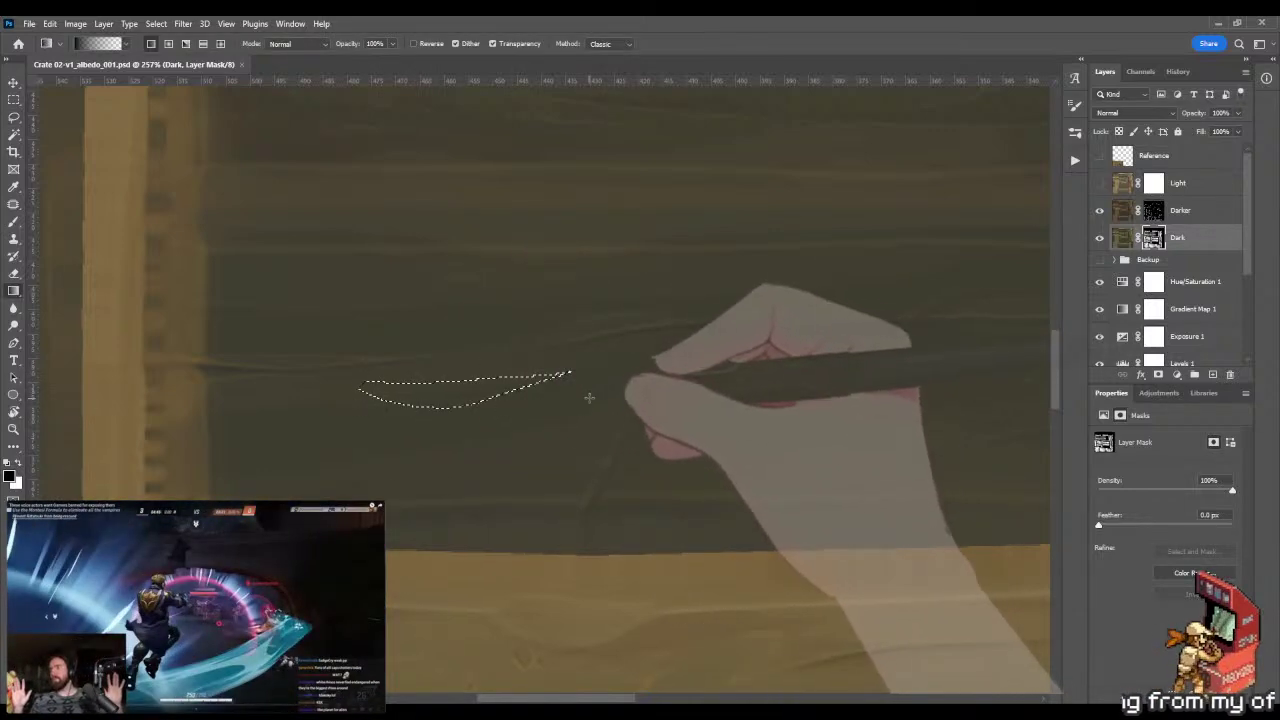
left_click_drag(488, 233, 471, 323)
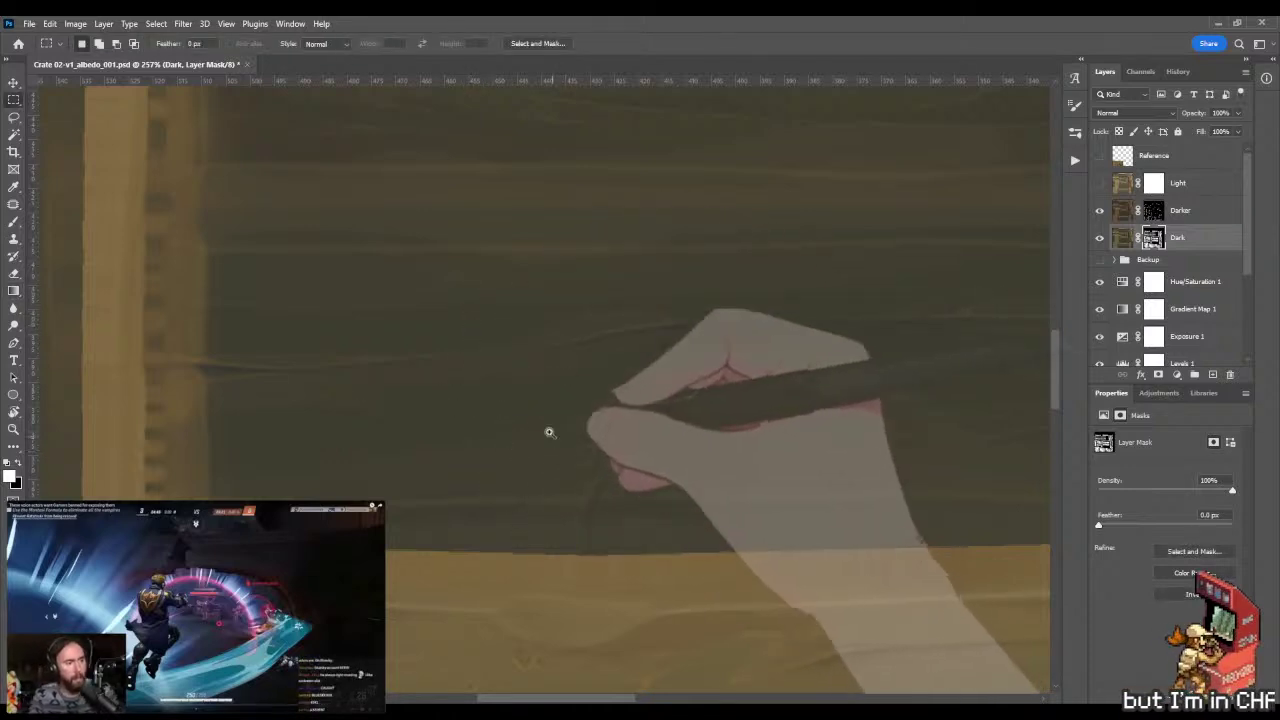
- Blend the edges of the crescent shadow below the left crack with the Mixer Brush on the Dark mask
scroll(537, 377, "up", 2)
key("b")
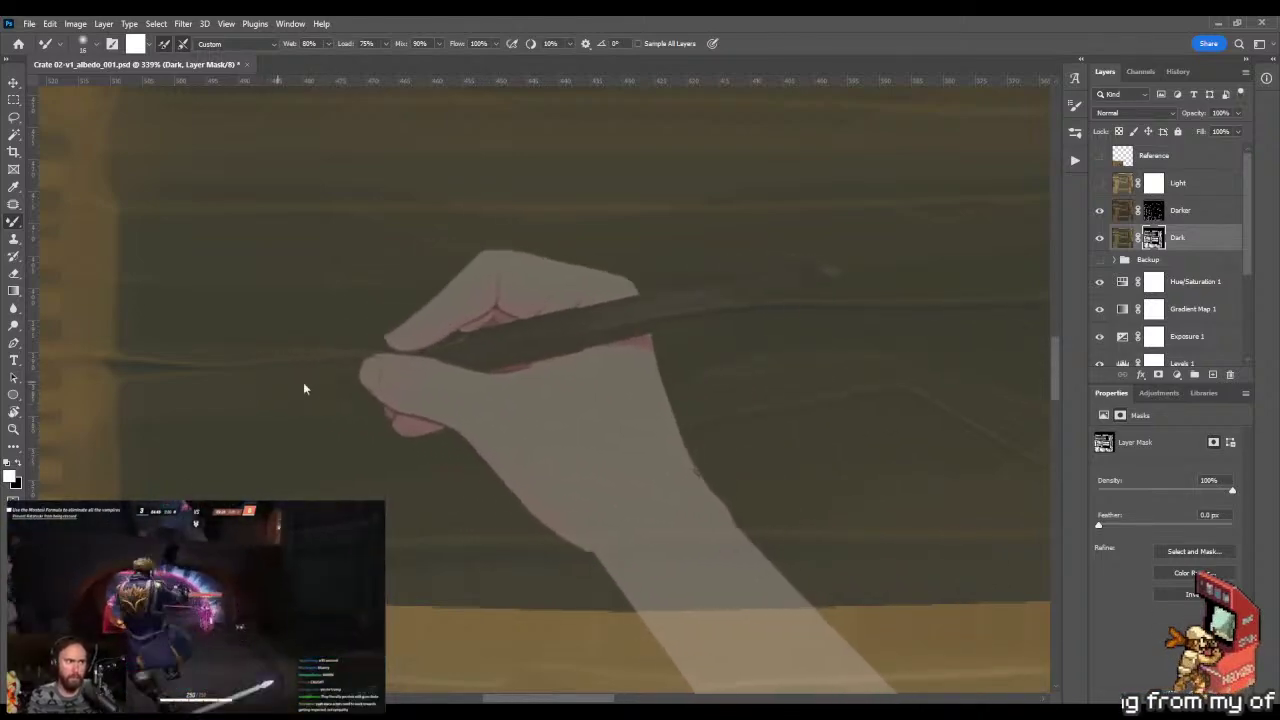
key("z")
left_click_drag(360, 383, 300, 383)
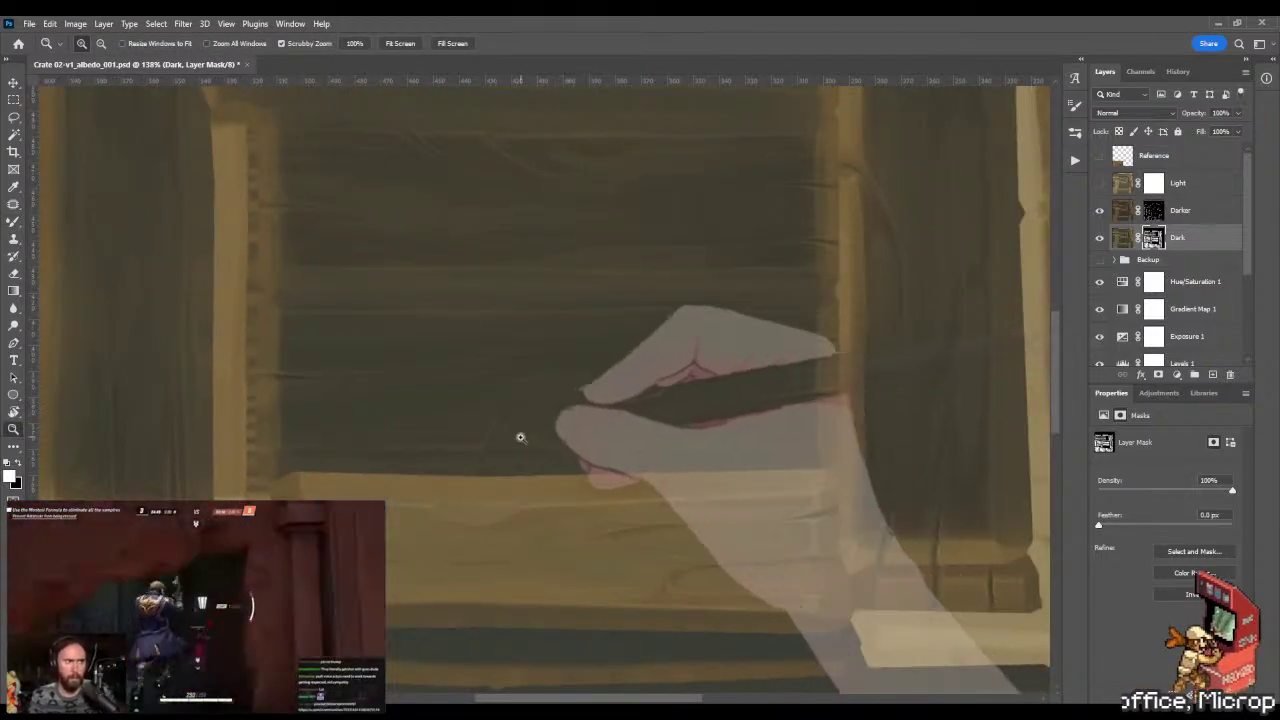
left_click_drag(711, 434, 746, 434)
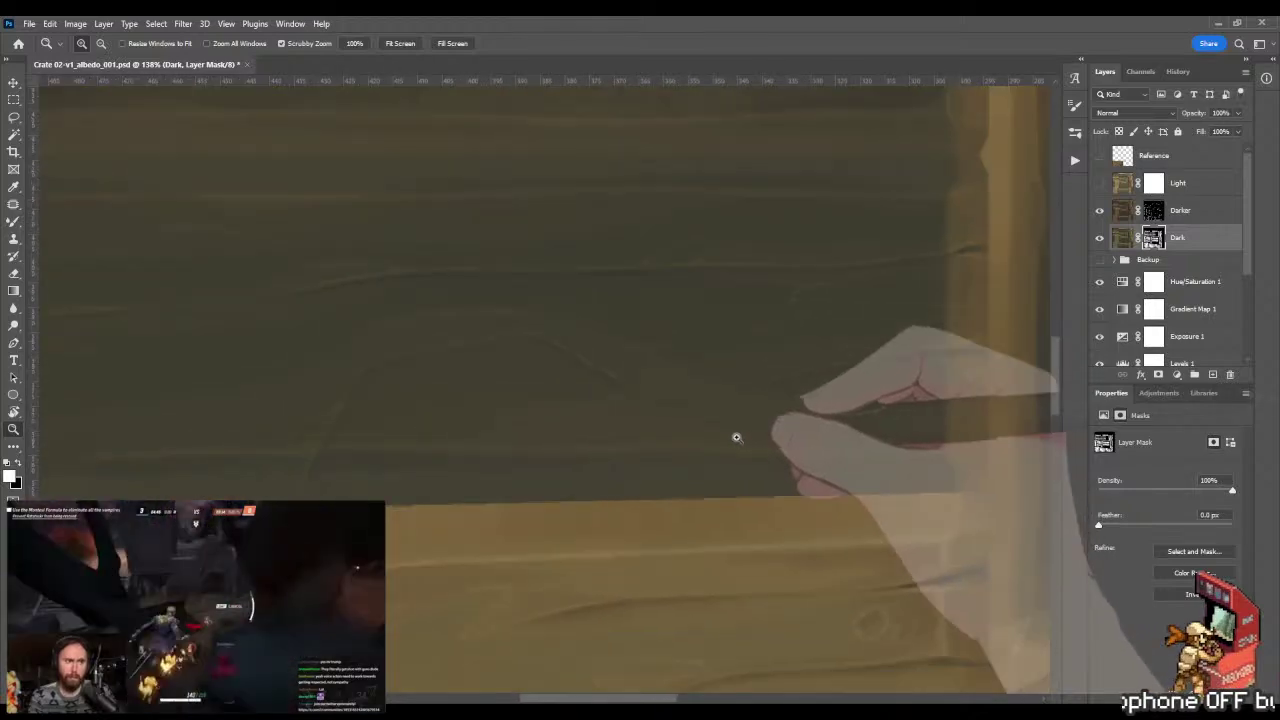
- Brush fine black grain strokes around the crescent shadow at the plank's lower left on the Dark mask
mouse_move(534, 374)
left_mouse_down()
mouse_move(483, 394)
mouse_move(515, 380)
mouse_move(612, 410)
mouse_move(349, 426)
mouse_move(426, 409)
mouse_move(509, 251)
mouse_move(509, 291)
mouse_move(360, 430)
mouse_move(364, 488)
mouse_move(314, 477)
mouse_move(551, 443)
mouse_move(181, 455)
mouse_move(429, 434)
mouse_move(351, 454)
mouse_move(181, 458)
mouse_move(536, 436)
left_mouse_up()
key("z")
key("b")
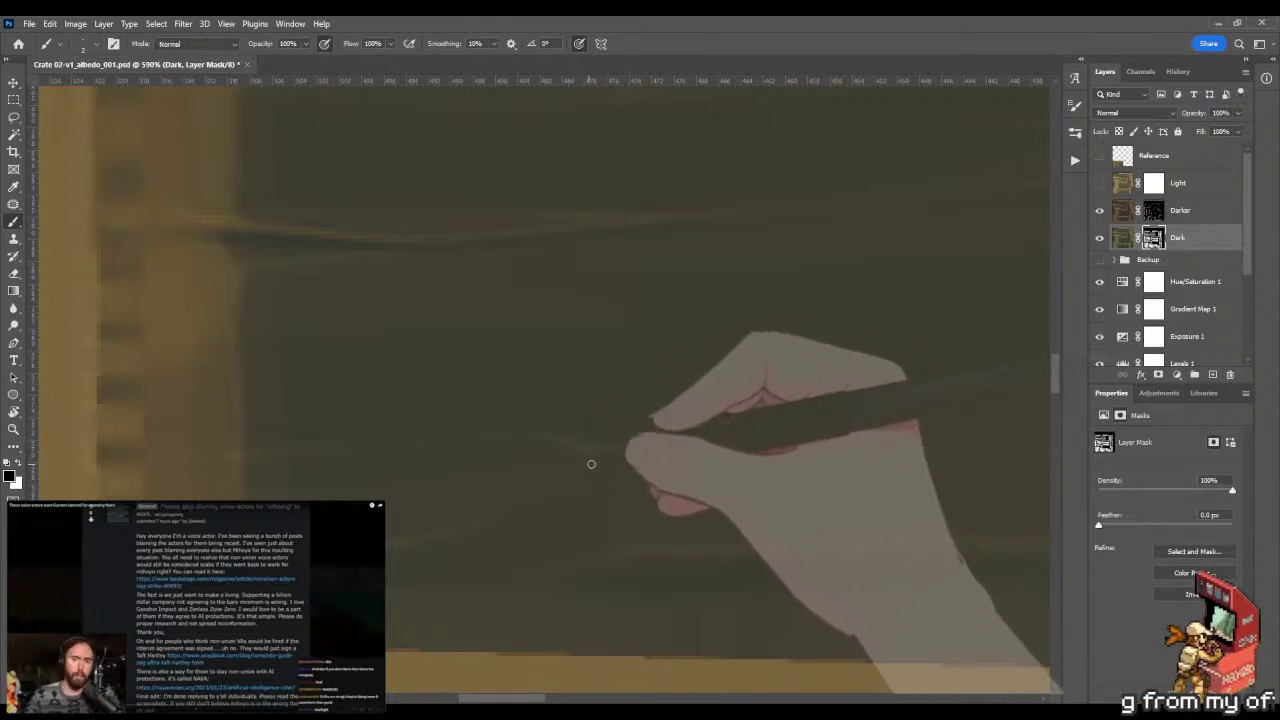
key("z")
left_click_drag(564, 483, 424, 466)
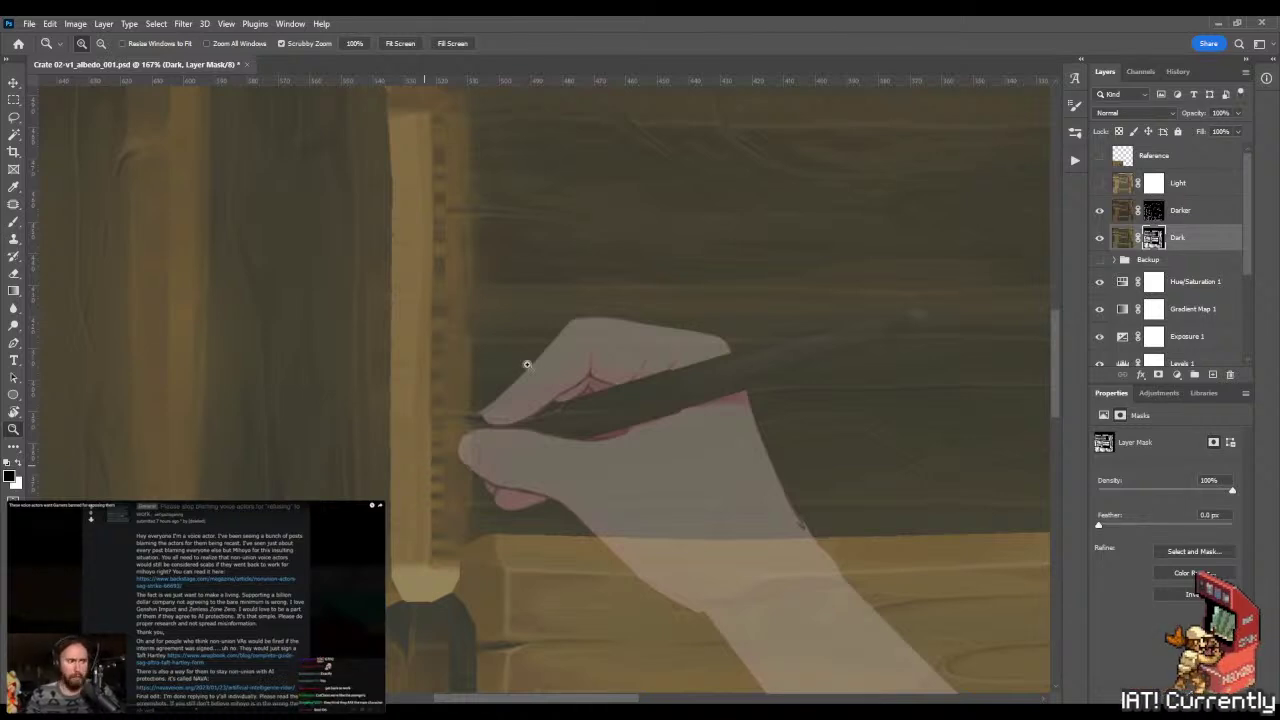
- Brush fine black grain strokes beneath the arched grain line on the Dark mask, undoing the last stroke
mouse_move(656, 455)
left_mouse_down()
mouse_move(723, 451)
mouse_move(757, 470)
mouse_move(720, 454)
mouse_move(563, 449)
mouse_move(688, 448)
left_mouse_up()
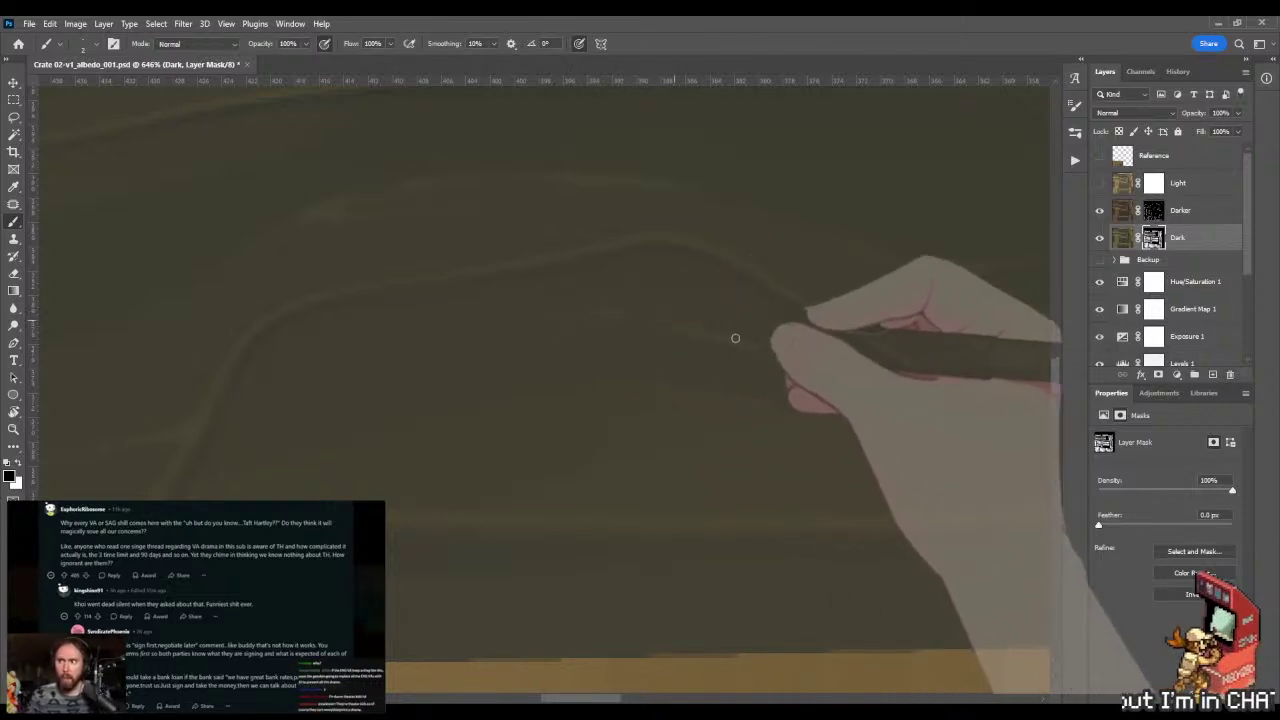
mouse_move(677, 337)
left_mouse_down()
mouse_move(523, 336)
mouse_move(800, 323)
left_mouse_up()
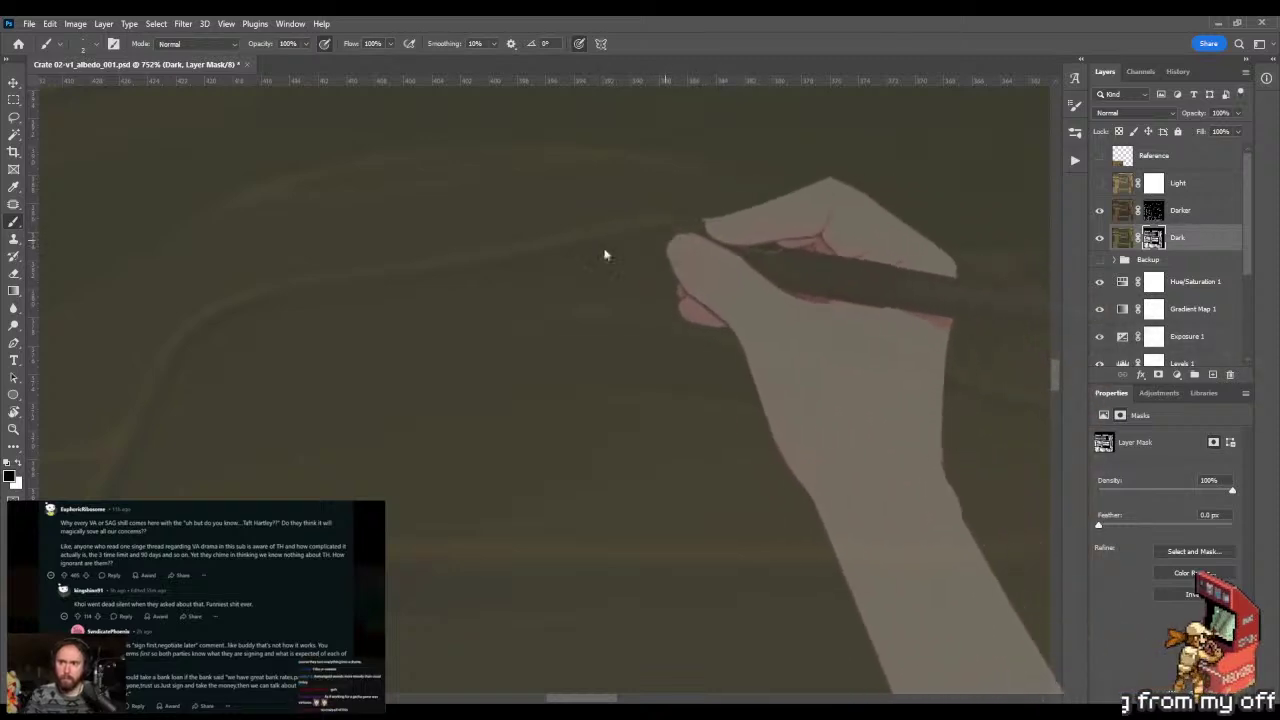
key("ctrl+z")
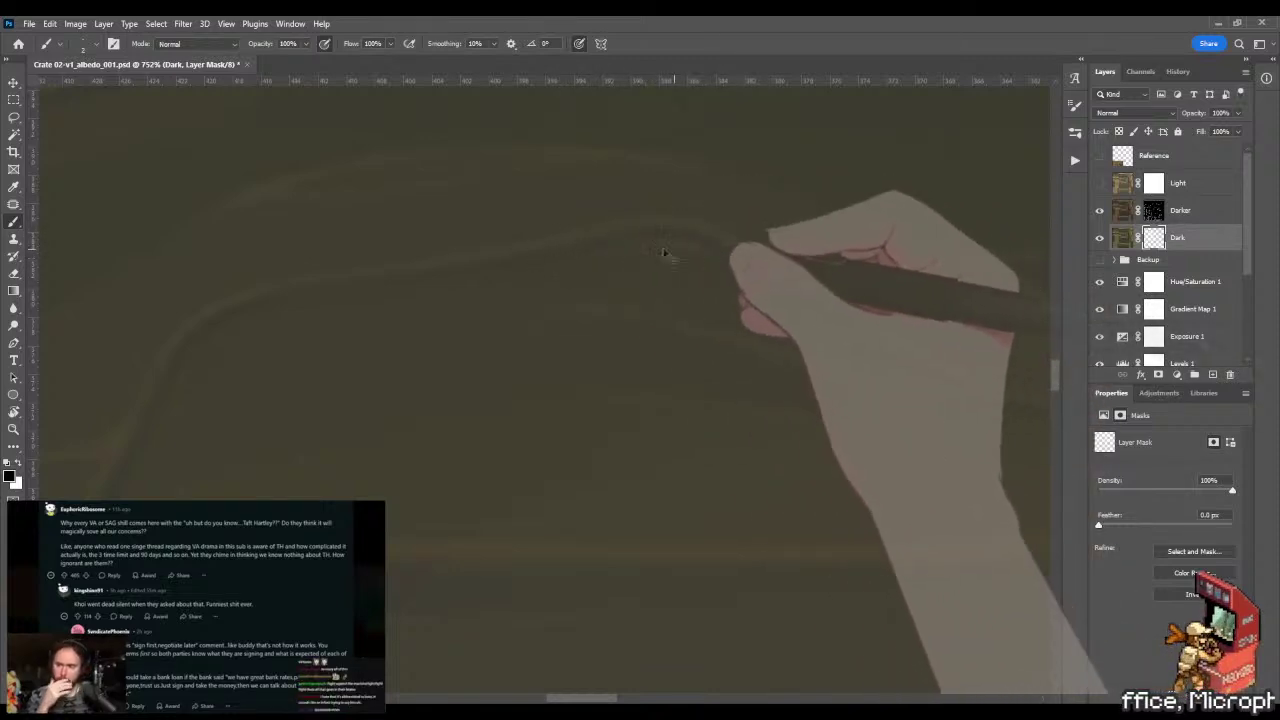
key("z")
mouse_move(729, 260)
left_mouse_down()
mouse_move(580, 260)
mouse_move(690, 278)
mouse_move(610, 330)
left_mouse_up()
left_click_drag(529, 320, 571, 329)
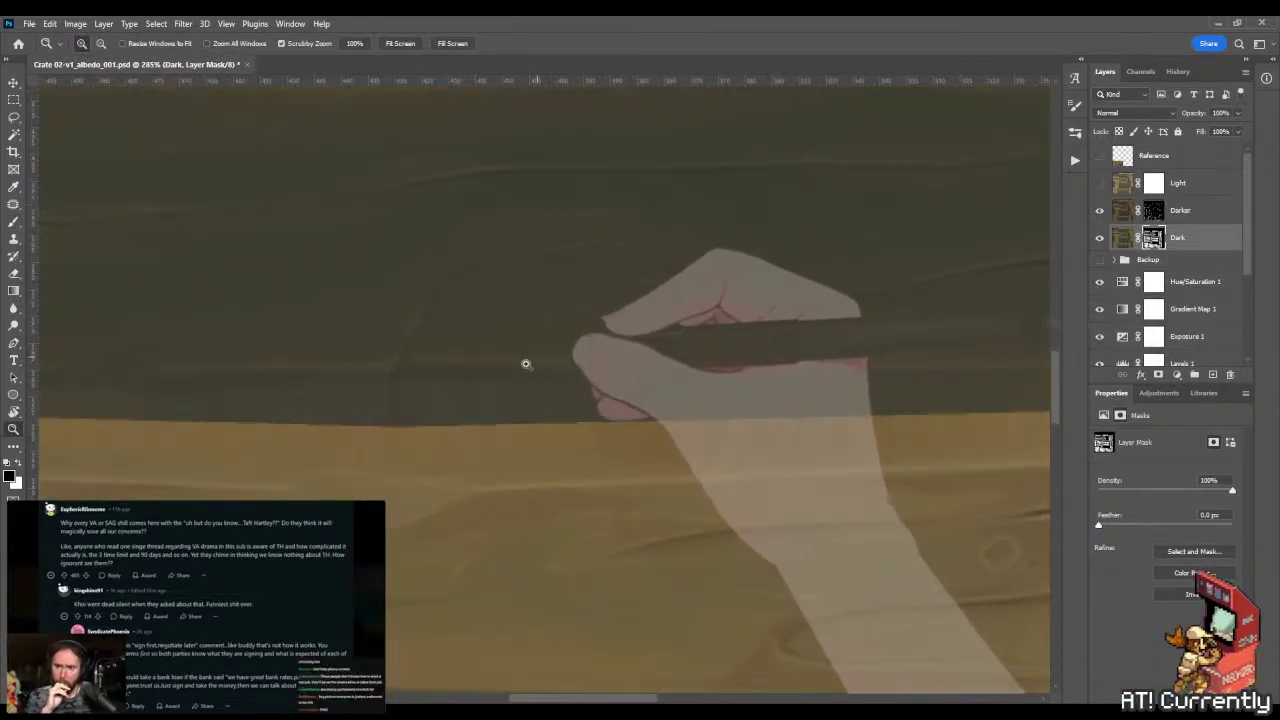
- Lasso a small sliver beneath the arched grain line, fill it with a white gradient on the Dark mask and deselect it
key("l")
mouse_move(476, 324)
left_mouse_down()
mouse_move(574, 333)
mouse_move(481, 323)
left_mouse_up()
key("g")
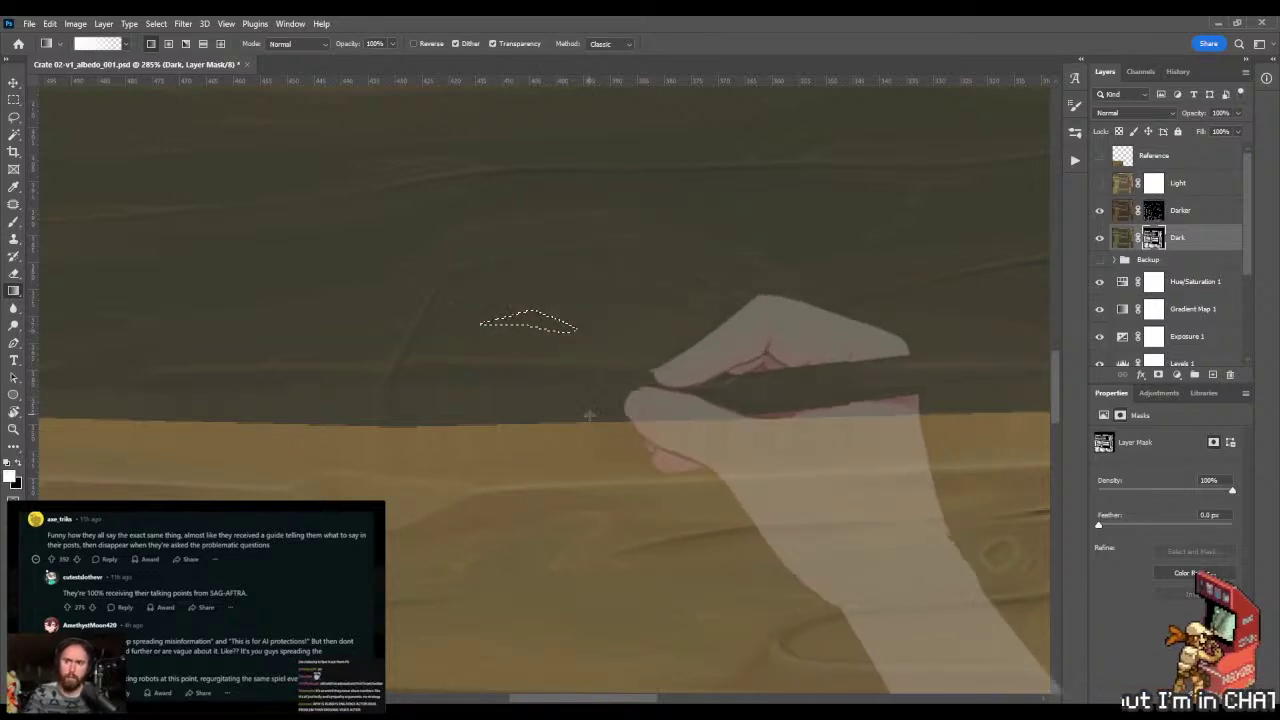
key("m")
- Blend the sliver beneath the arched grain line with the Mixer Brush and refine it with thin black strokes on the Dark mask
key("z")
mouse_move(595, 320)
left_mouse_down()
mouse_move(608, 297)
mouse_move(588, 340)
left_mouse_up()
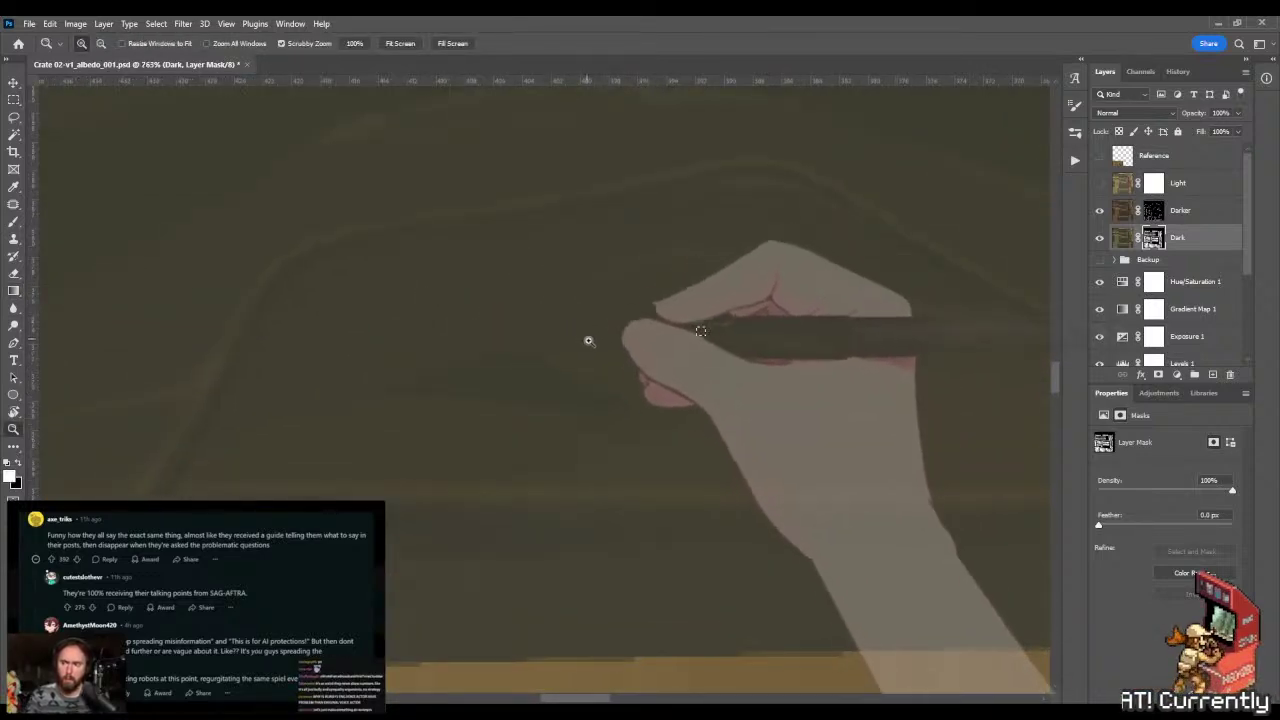
key("b")
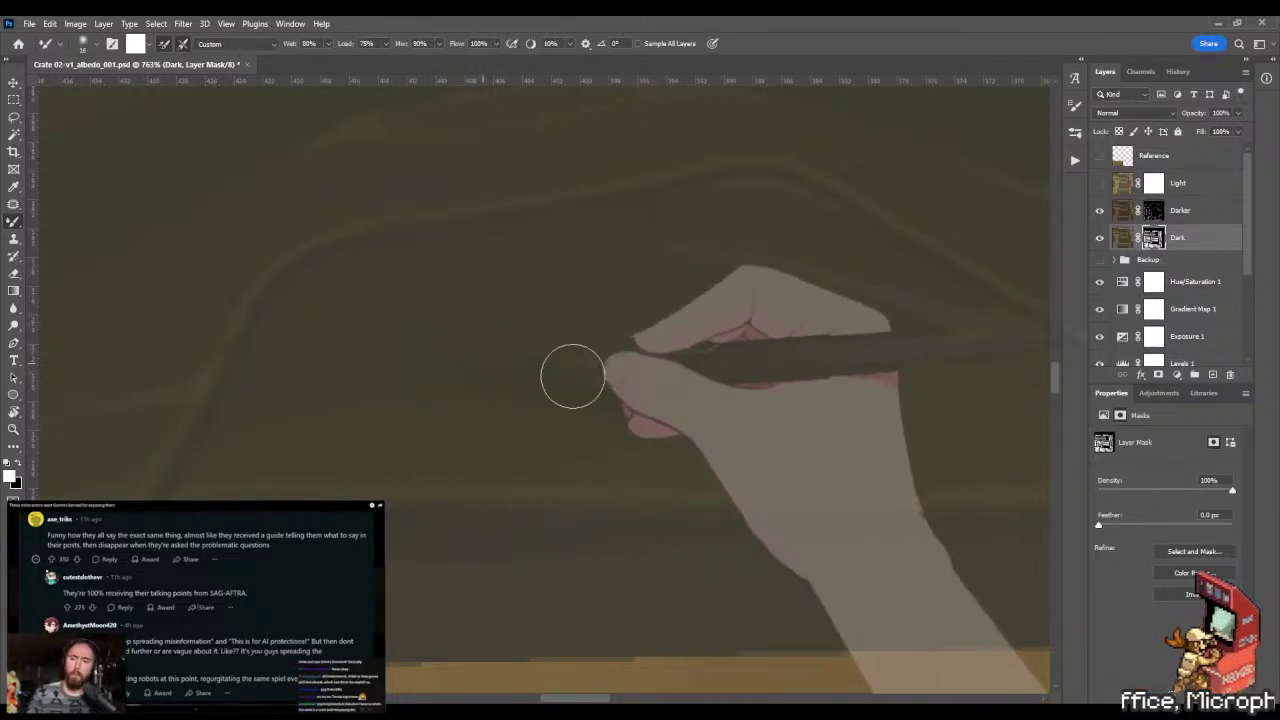
left_click(622, 433)
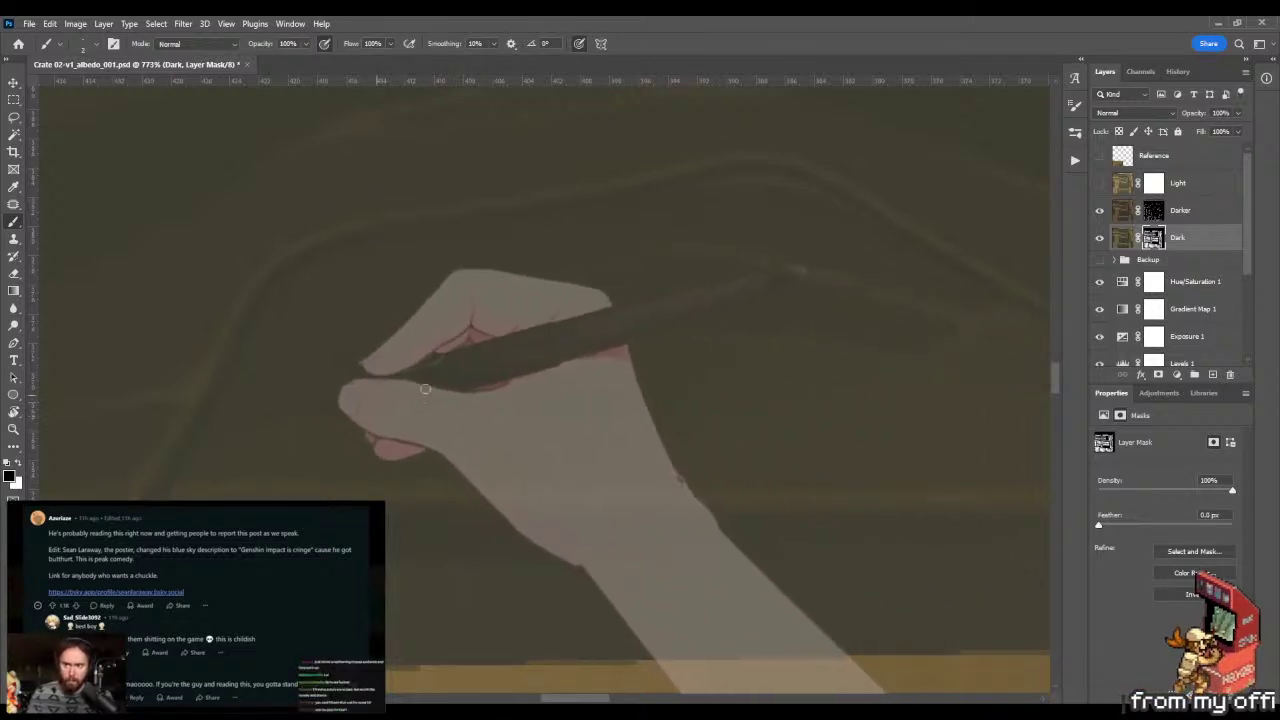
- Save the texture and check the updated planks on the crate in Marmoset Toolbag, returning to Photoshop
key("z")
mouse_move(592, 419)
left_mouse_down()
mouse_move(500, 420)
mouse_move(700, 414)
mouse_move(737, 423)
mouse_move(727, 427)
left_mouse_up()
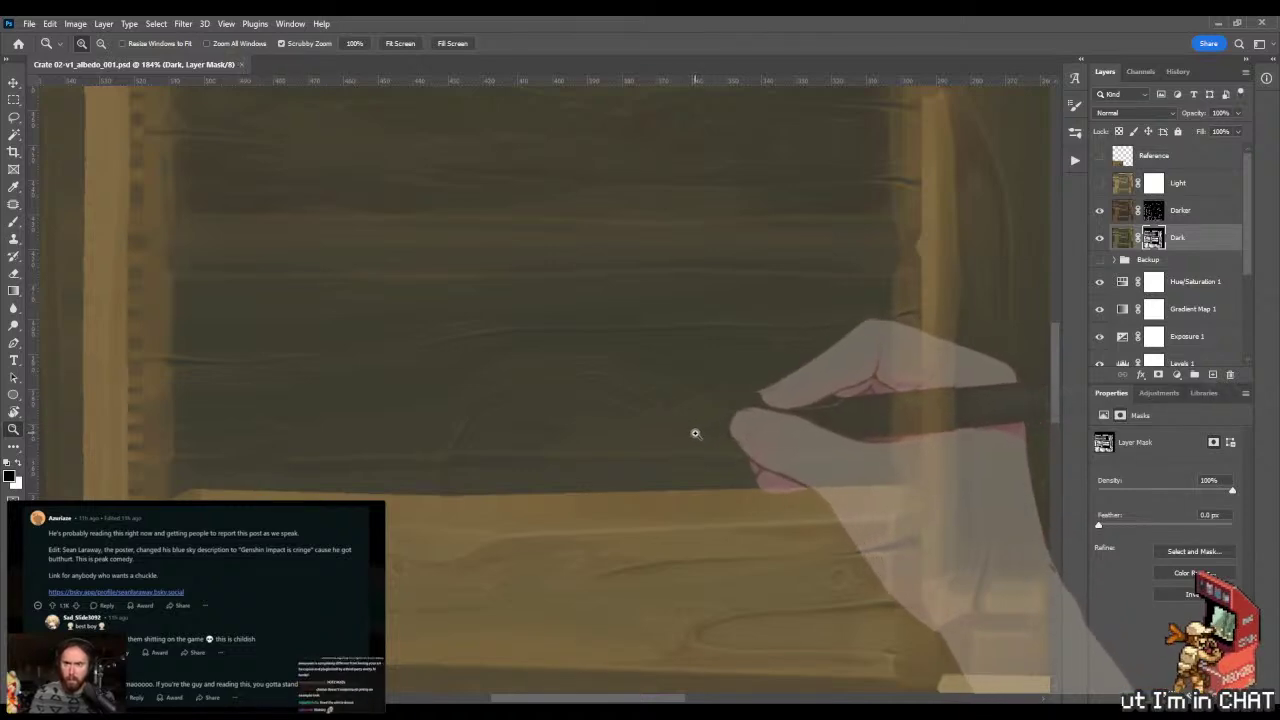
key("alt+Tab")
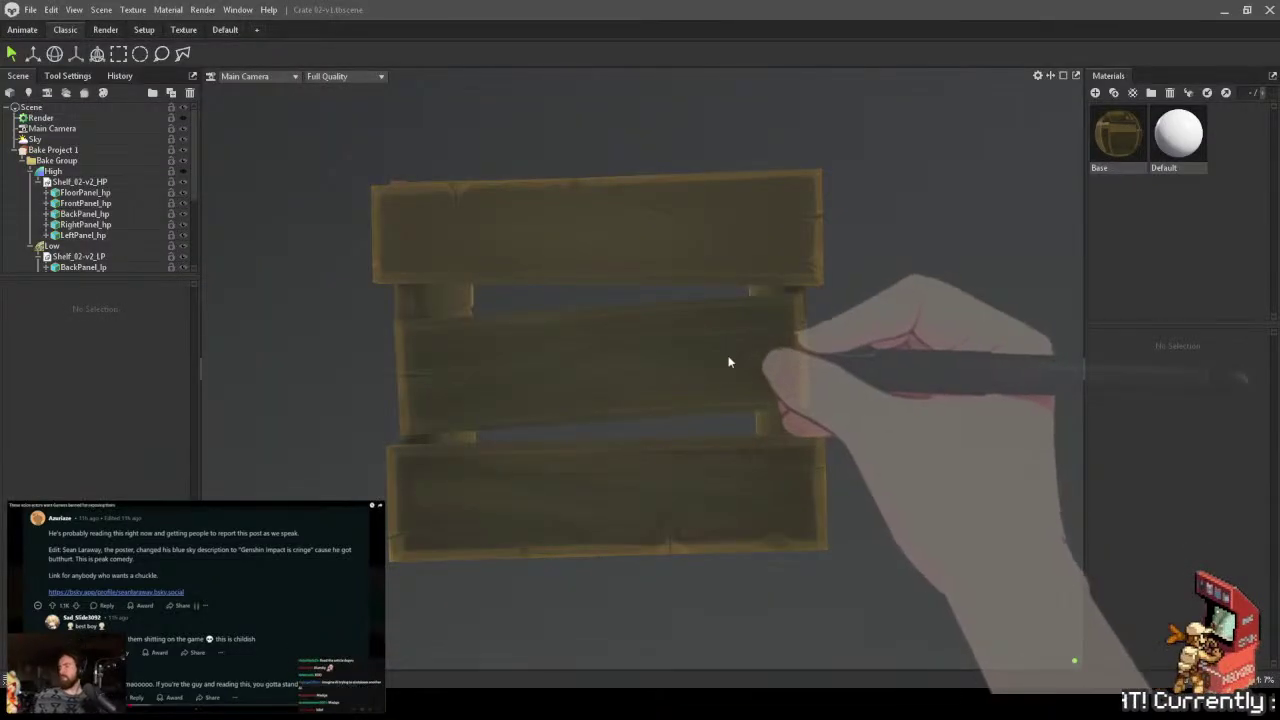
left_click_drag(728, 362, 617, 260)
key("alt+Tab")
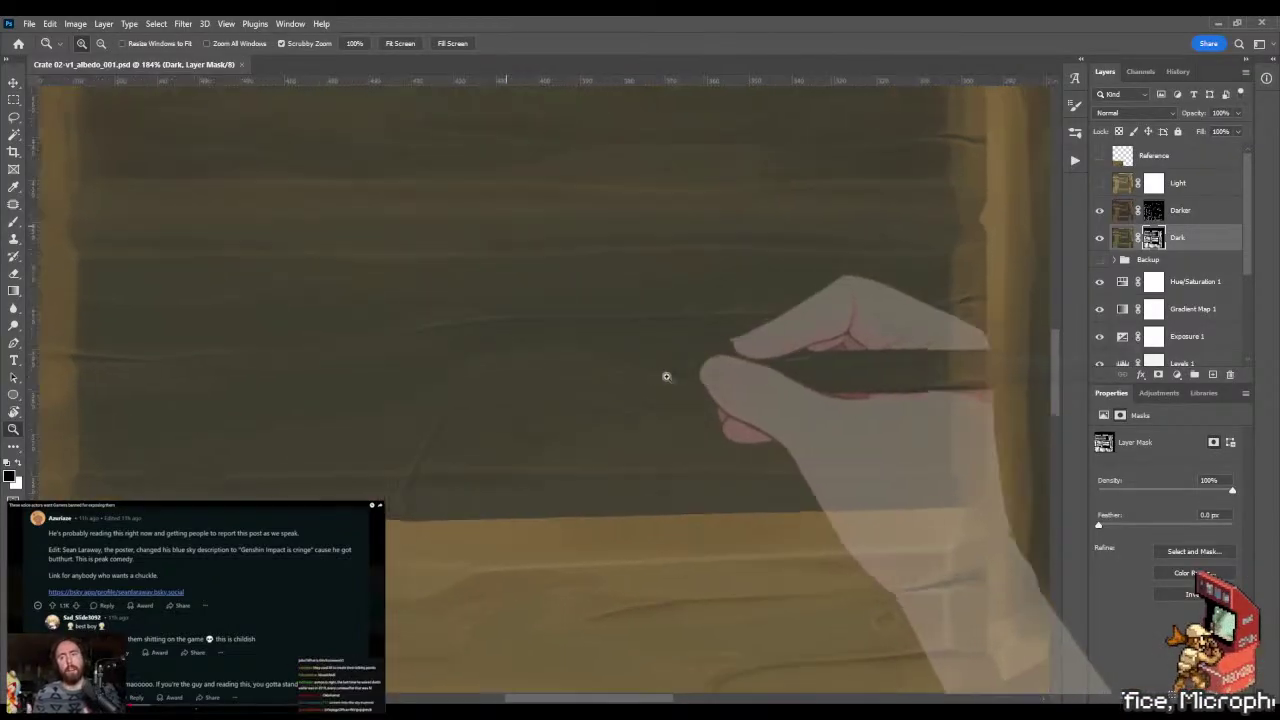
- On the Darker mask, lasso an L-shaped area above the left crack at the plank's left end and fill it with white
left_click_drag(666, 376, 603, 323)
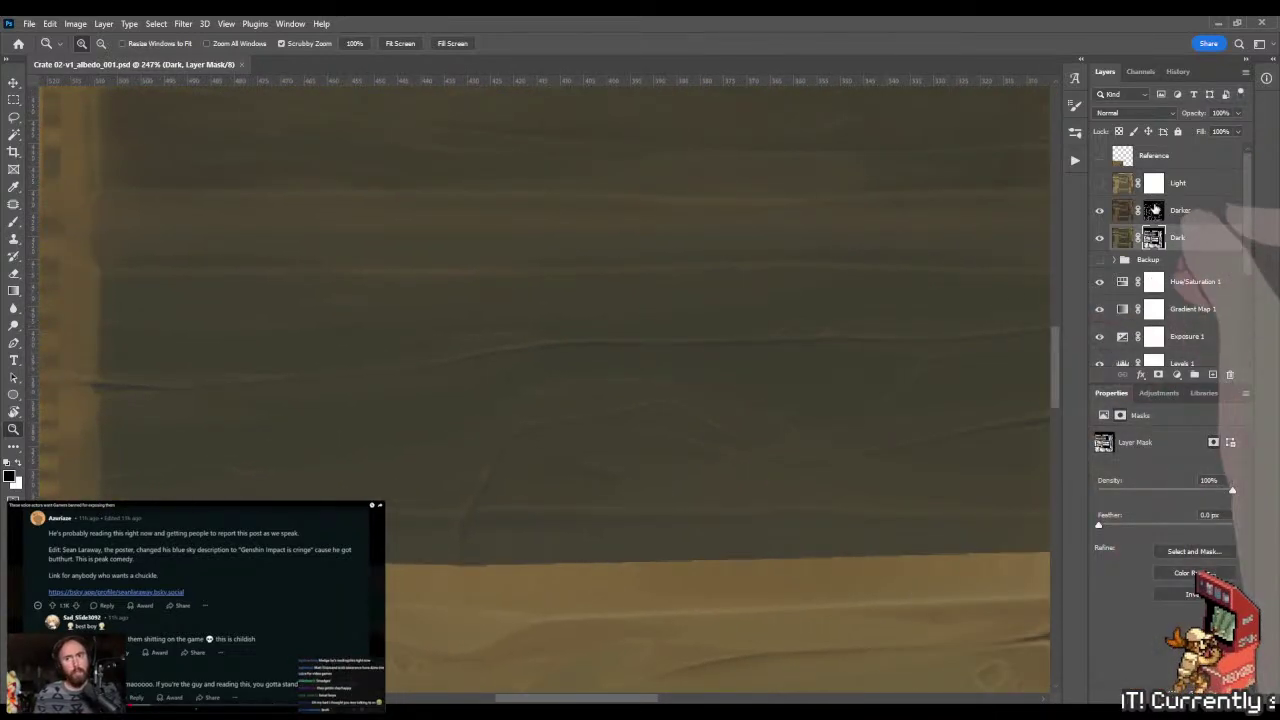
left_click(1153, 210)
left_click_drag(166, 279, 396, 295)
key("l")
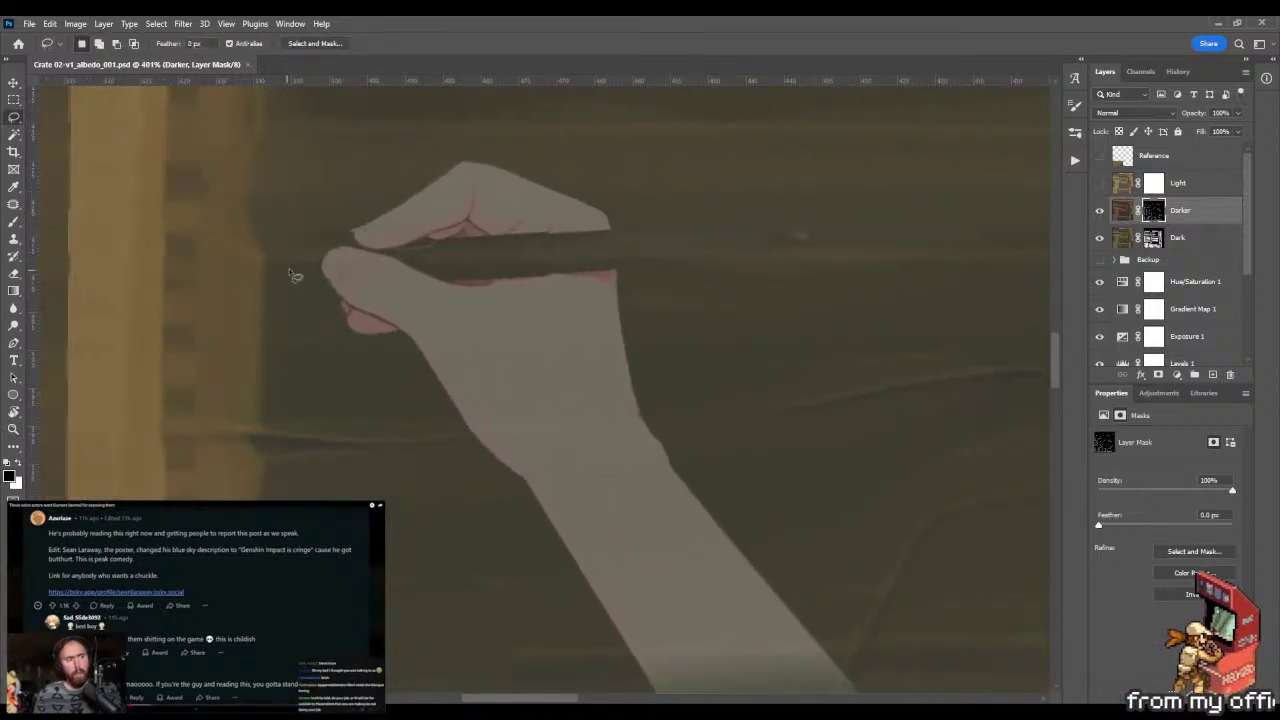
left_click_drag(285, 268, 268, 342)
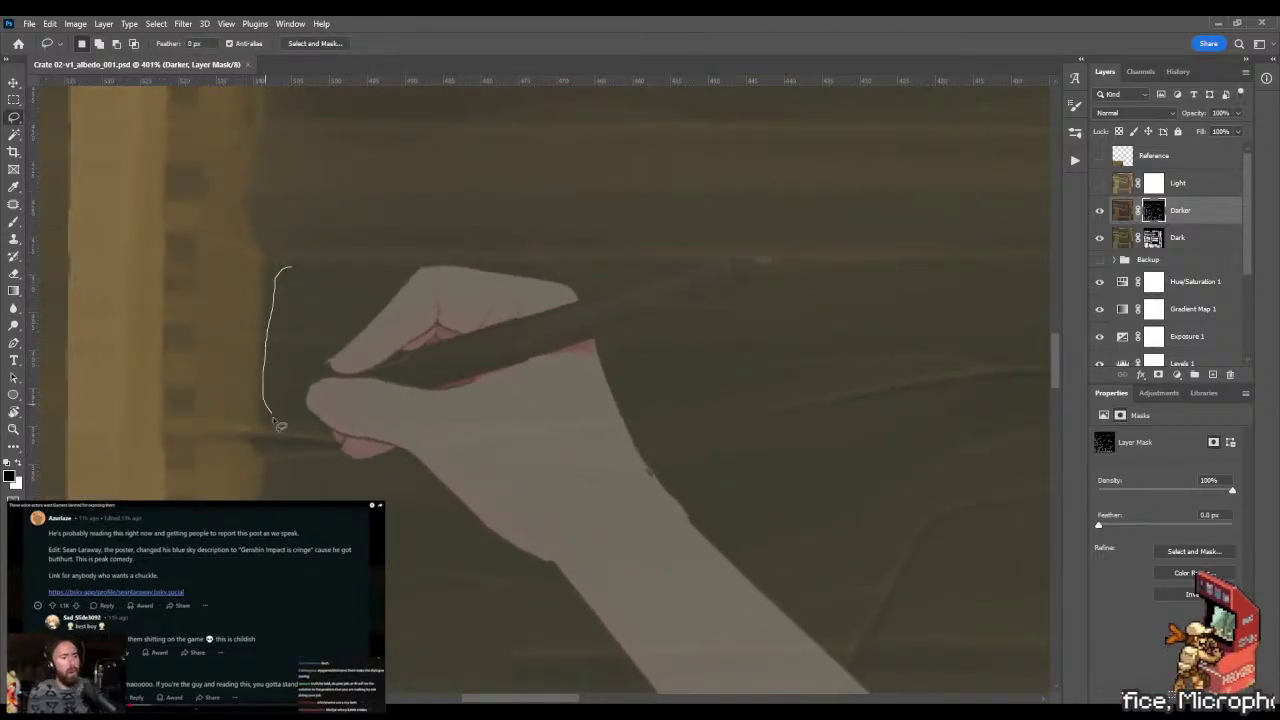
mouse_move(280, 425)
left_mouse_down()
mouse_move(344, 440)
mouse_move(616, 418)
mouse_move(466, 386)
mouse_move(388, 352)
left_mouse_up()
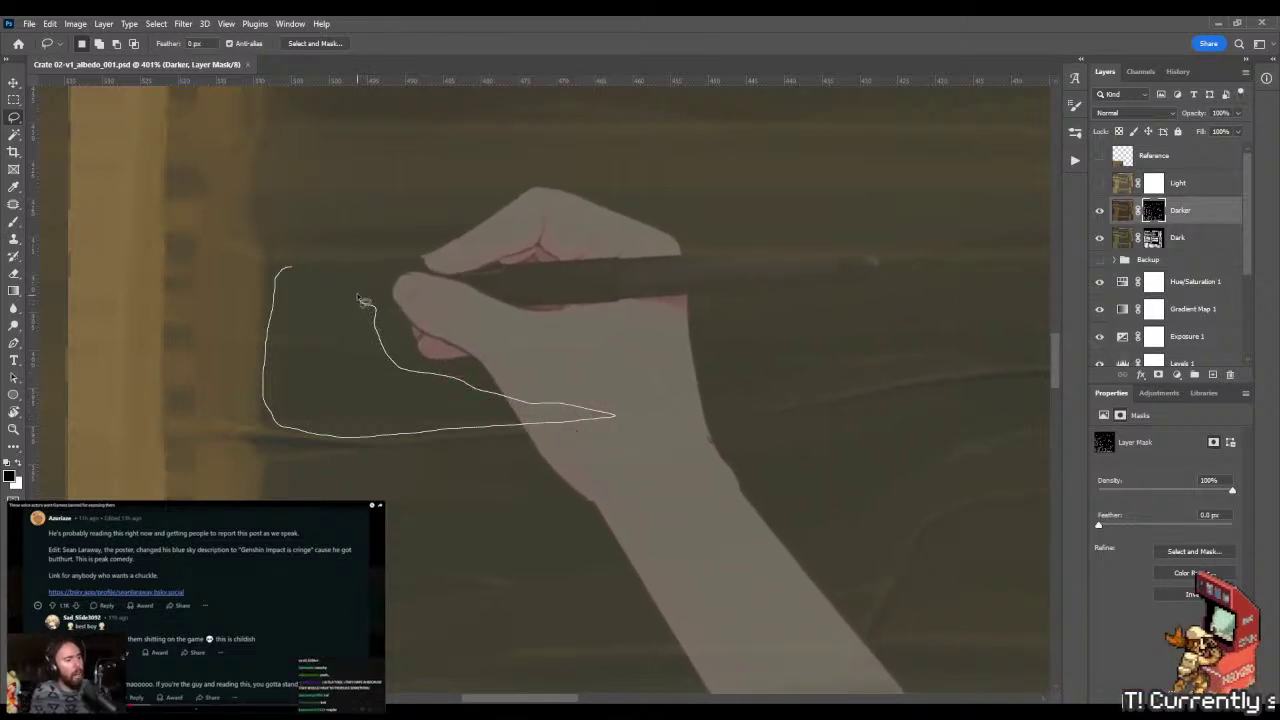
left_click_drag(397, 273, 395, 268)
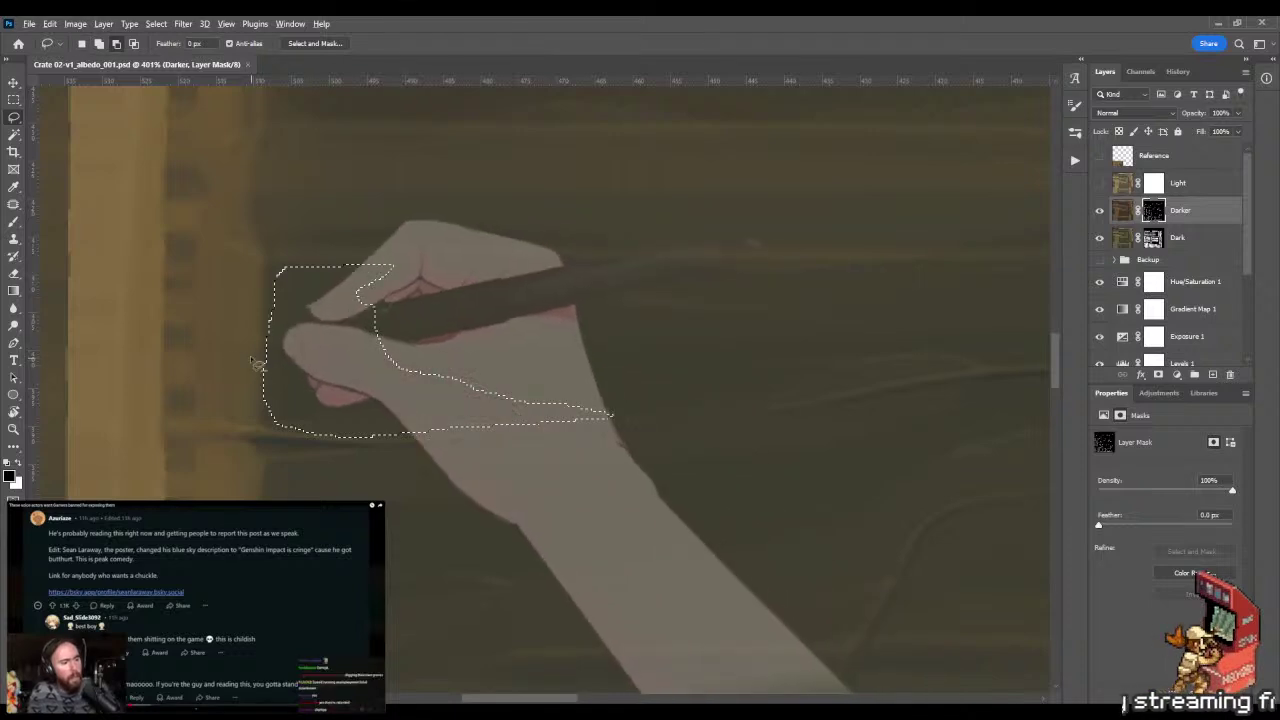
mouse_move(382, 377)
left_mouse_down()
mouse_move(480, 372)
mouse_move(372, 380)
left_mouse_up()
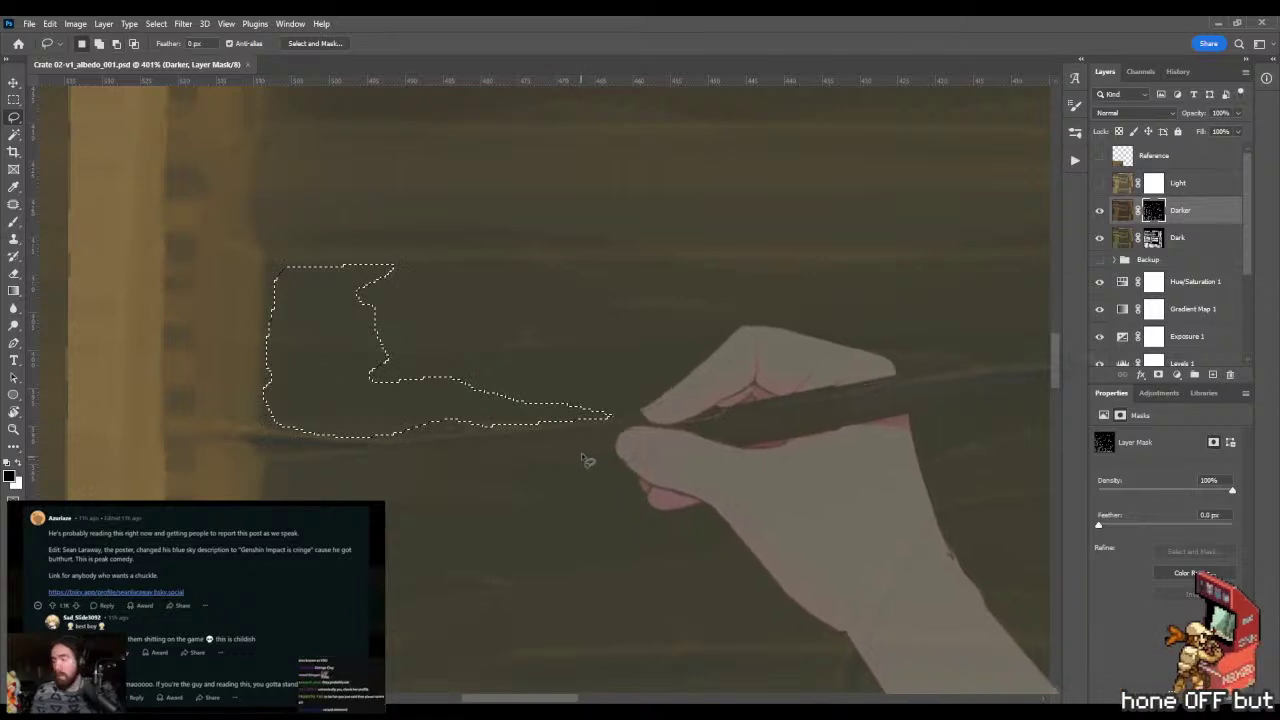
key("g")
key("alt+BackSpace")
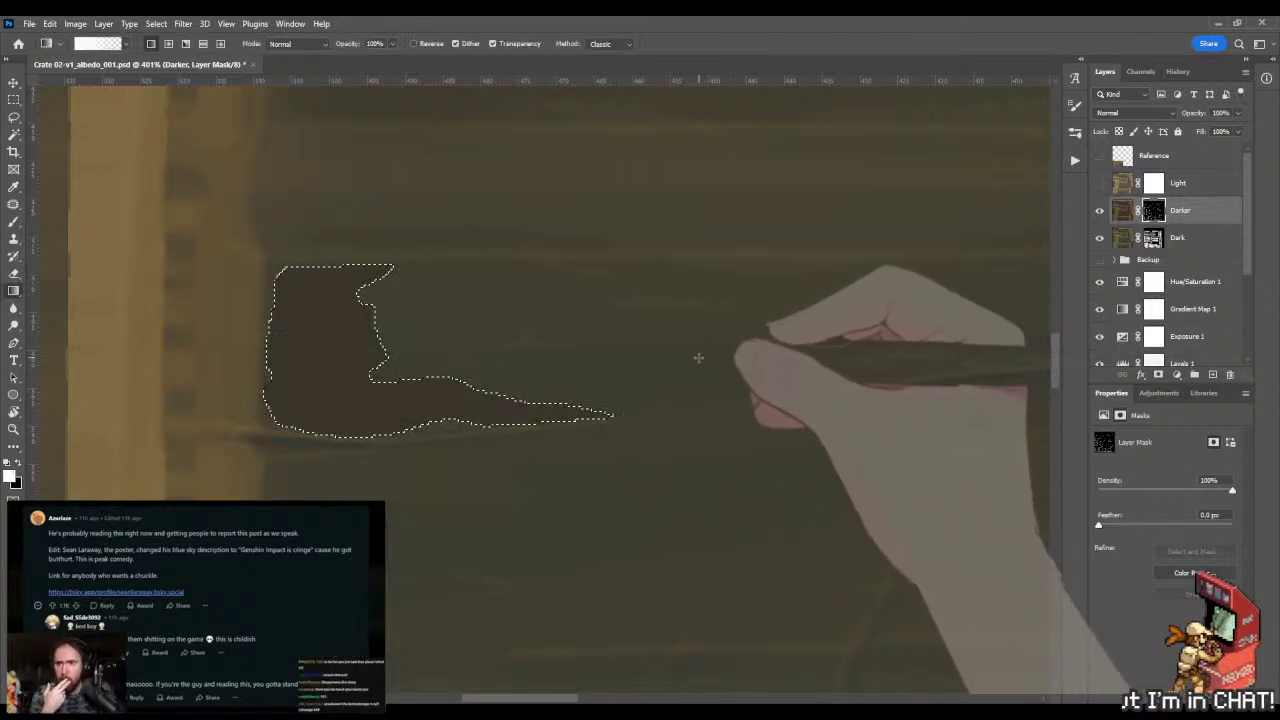
- Soften the L-shaped shadow on the Darker mask with black brush strokes and the Mixer Brush, clearing the selection to blend its edges
key("x")
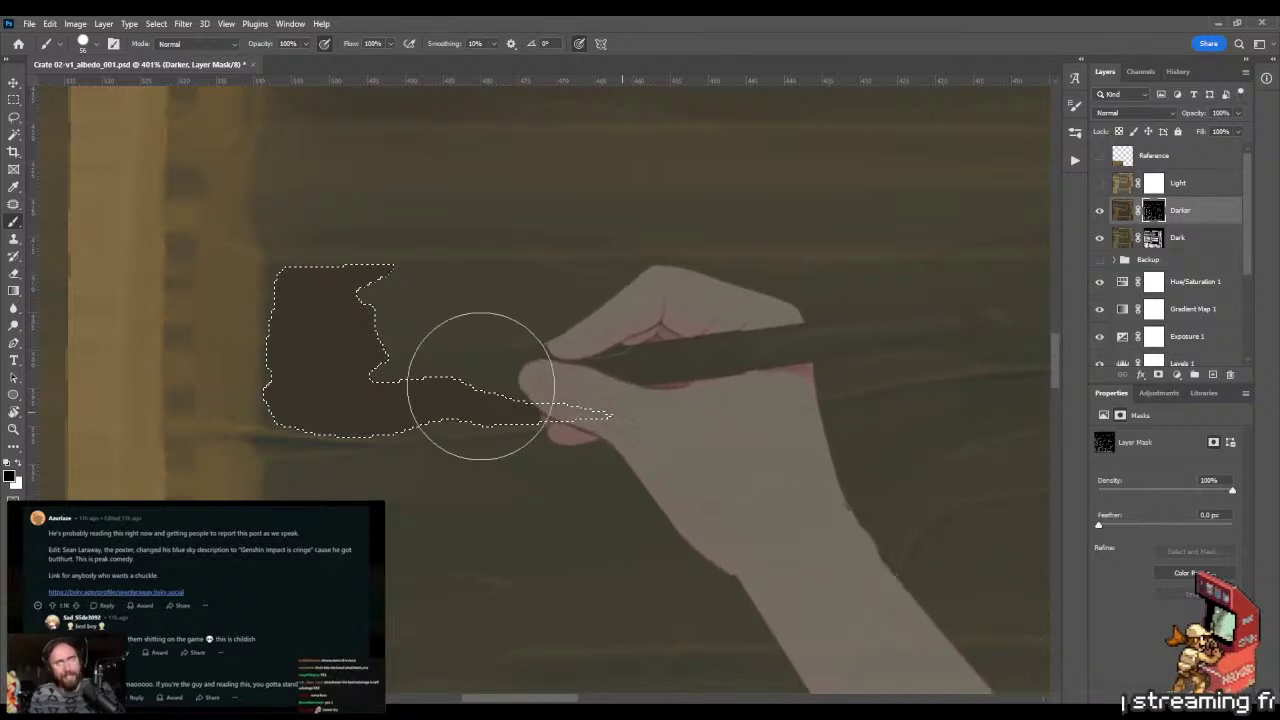
left_click(391, 357)
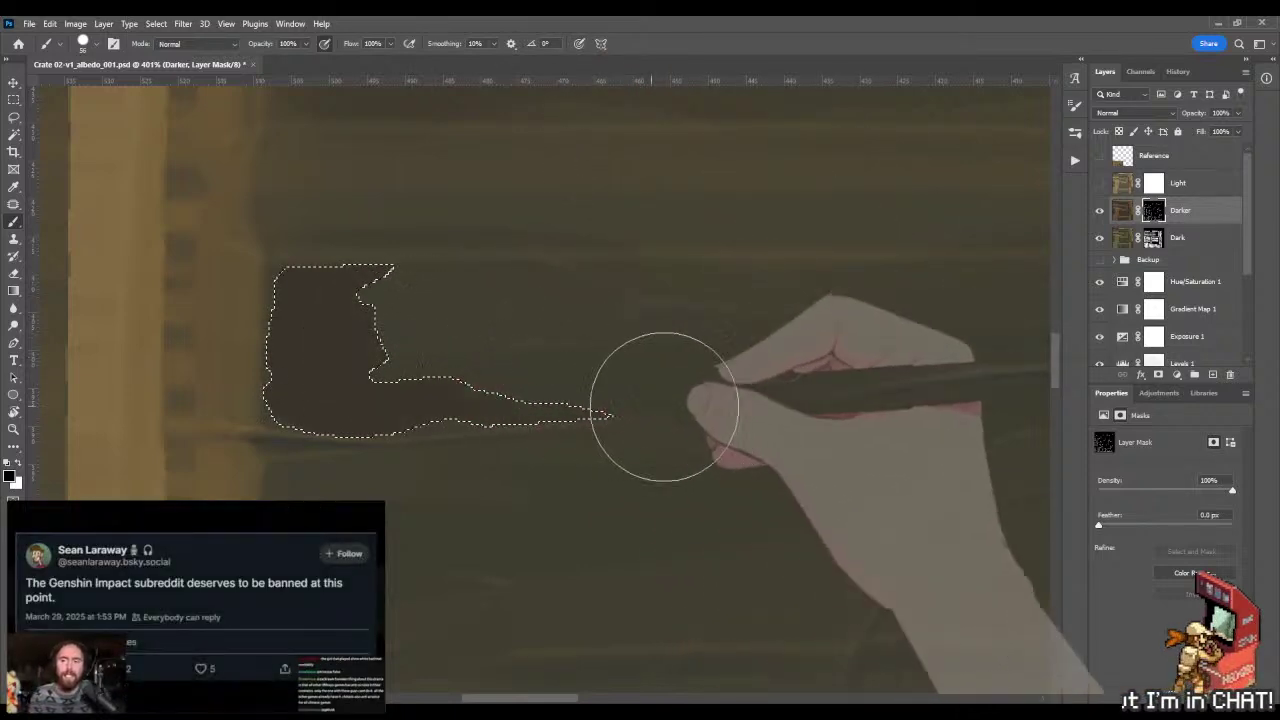
right_click(339, 318, "alt")
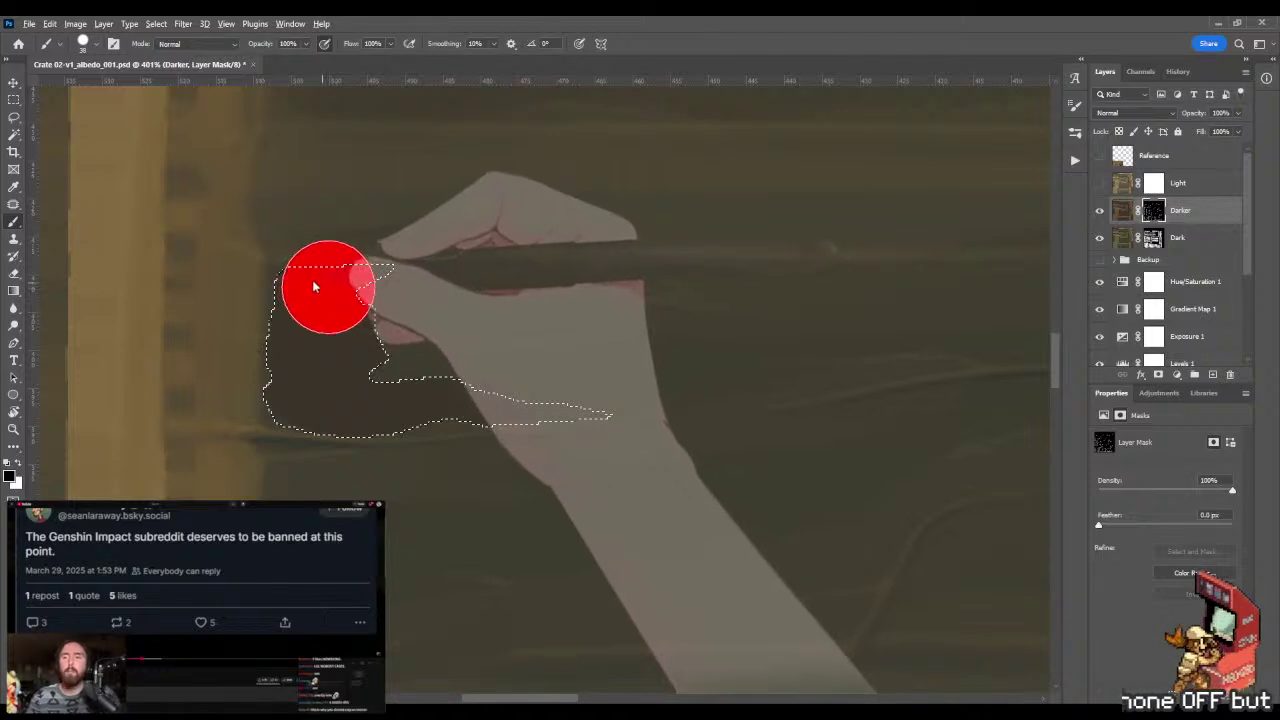
left_click_drag(313, 287, 309, 286)
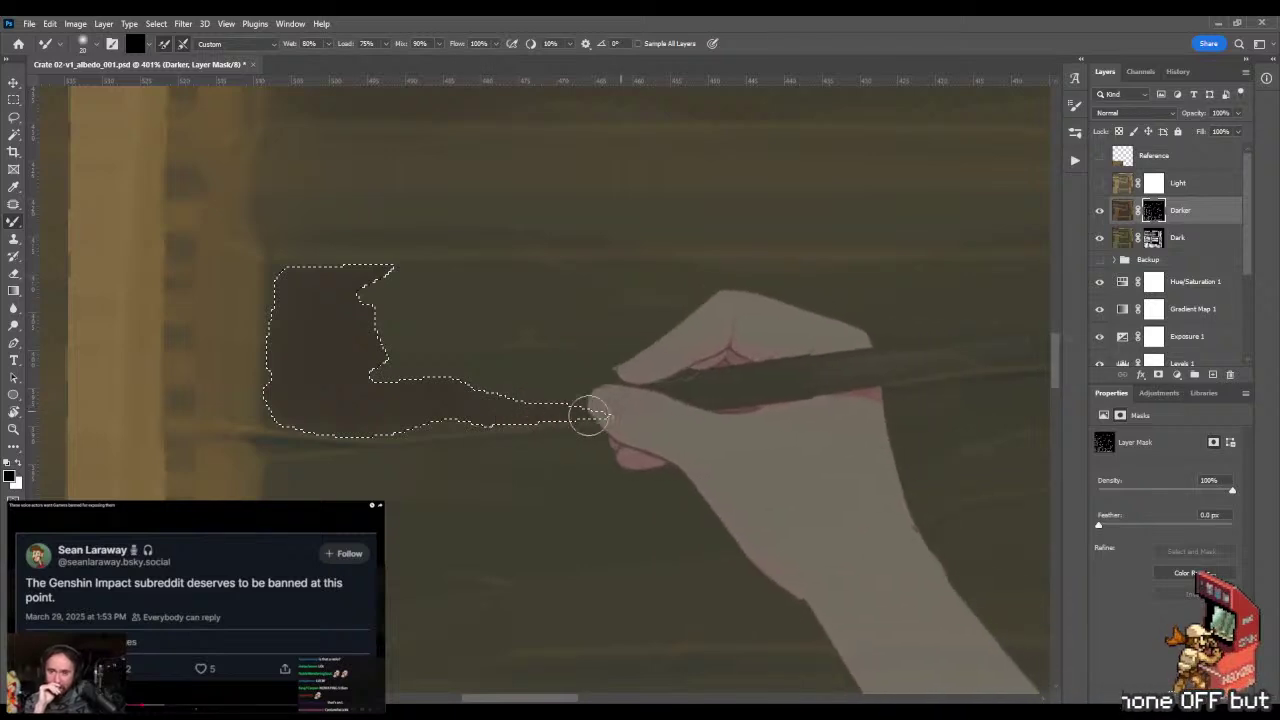
key("ctrl+d")
key("m")
key("b")
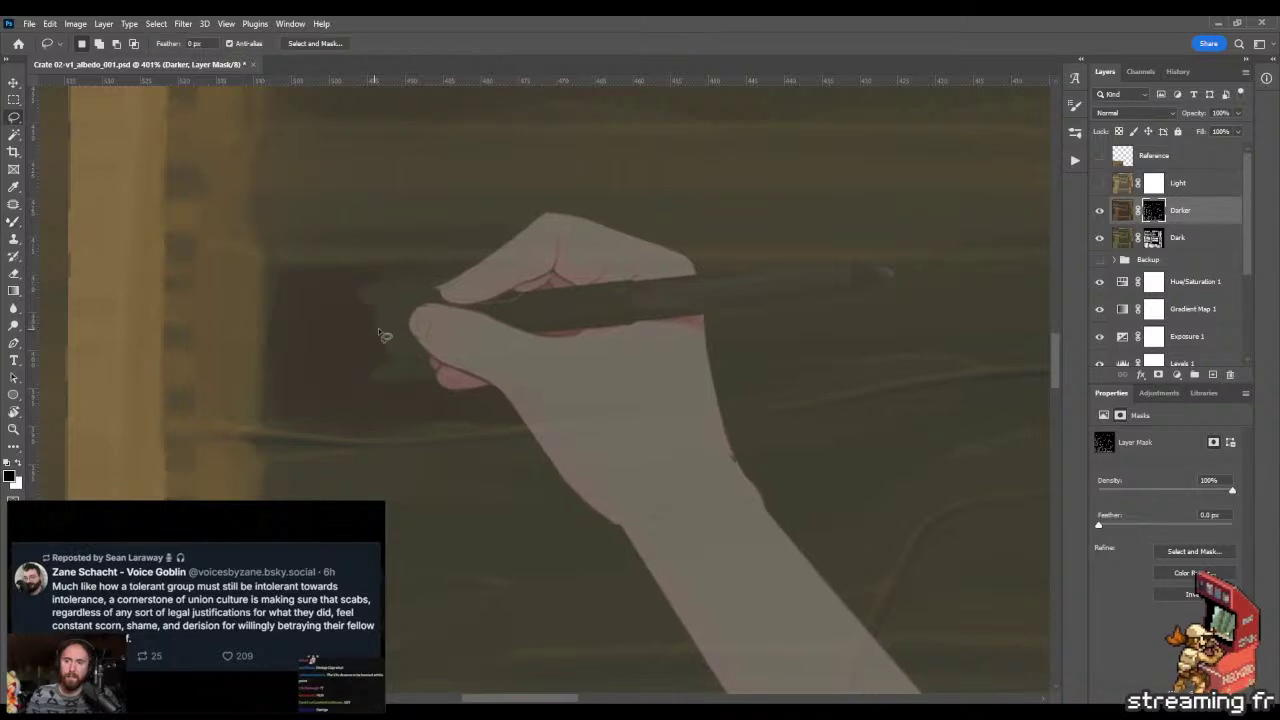
- Lasso a wide area around the L-shaped shadow and fade it with a black-to-transparent gradient on the Darker mask
mouse_move(337, 240)
left_mouse_down()
mouse_move(271, 249)
mouse_move(240, 400)
mouse_move(250, 436)
mouse_move(614, 430)
mouse_move(912, 374)
mouse_move(814, 231)
mouse_move(745, 234)
left_mouse_up()
key("z")
mouse_move(700, 182)
left_mouse_down()
mouse_move(623, 186)
mouse_move(489, 361)
left_mouse_up()
key("g")
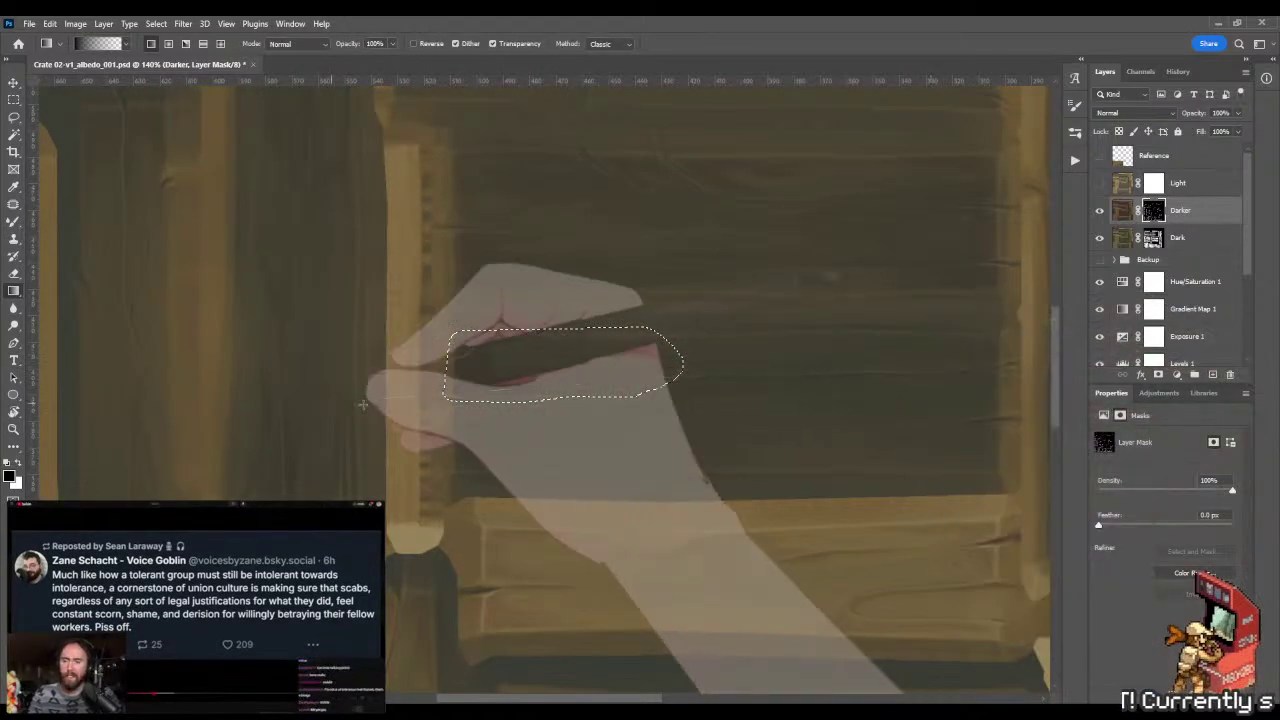
left_click_drag(817, 174, 488, 438)
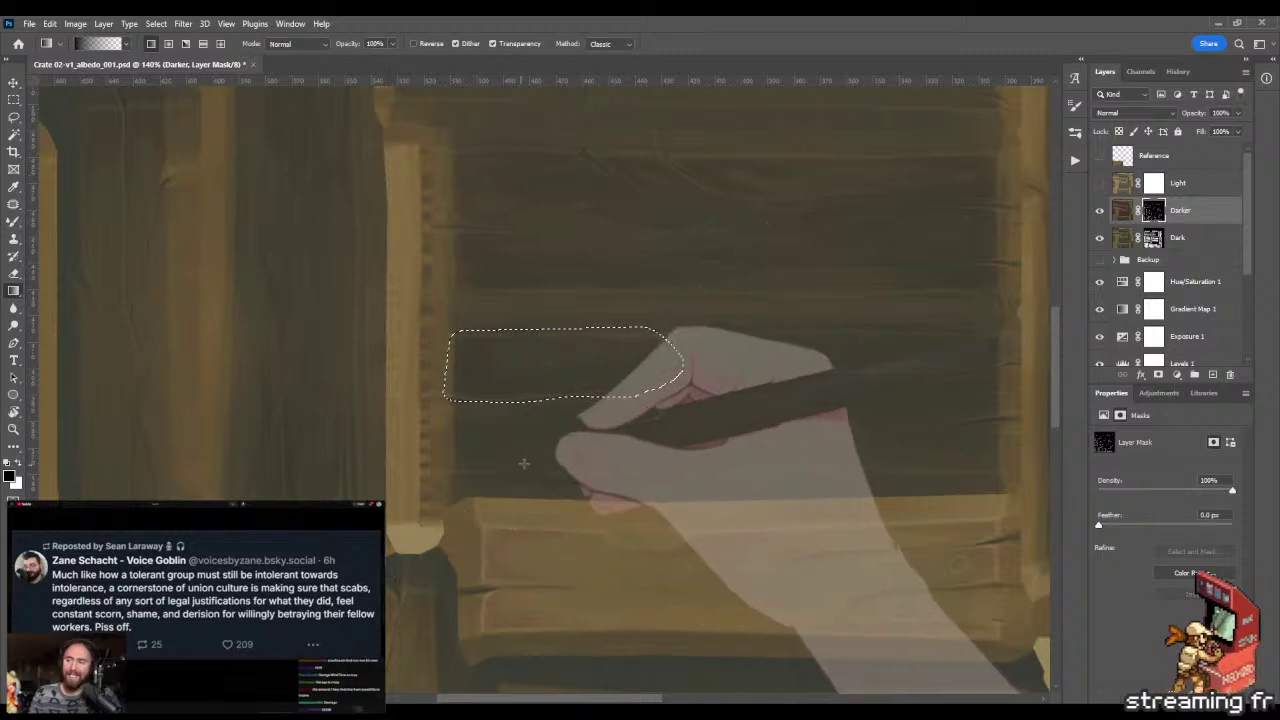
- Fade the L-shaped shadow further with another black-to-transparent gradient on the Darker mask and clear the selection
left_click_drag(900, 160, 521, 432)
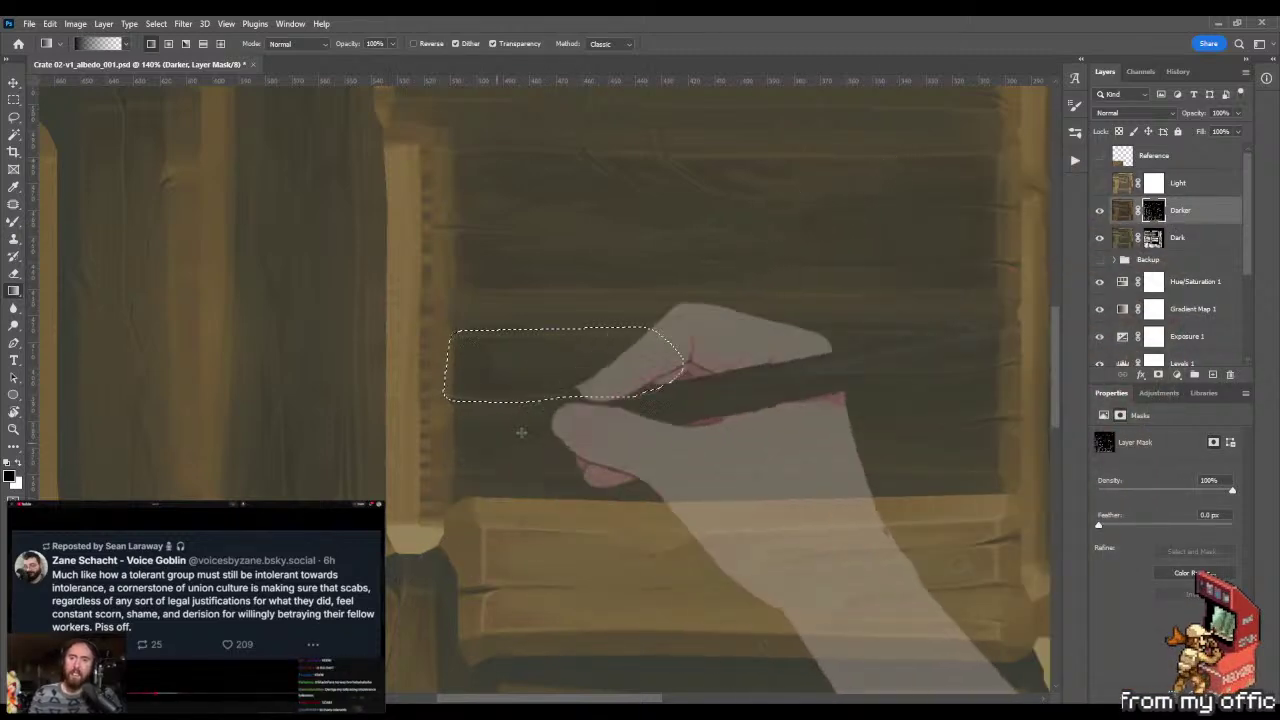
key("m")
key("ctrl+d")
- Save the texture and check the L-shaped shadow on the crate in Marmoset Toolbag, returning to Photoshop
key("ctrl+s")
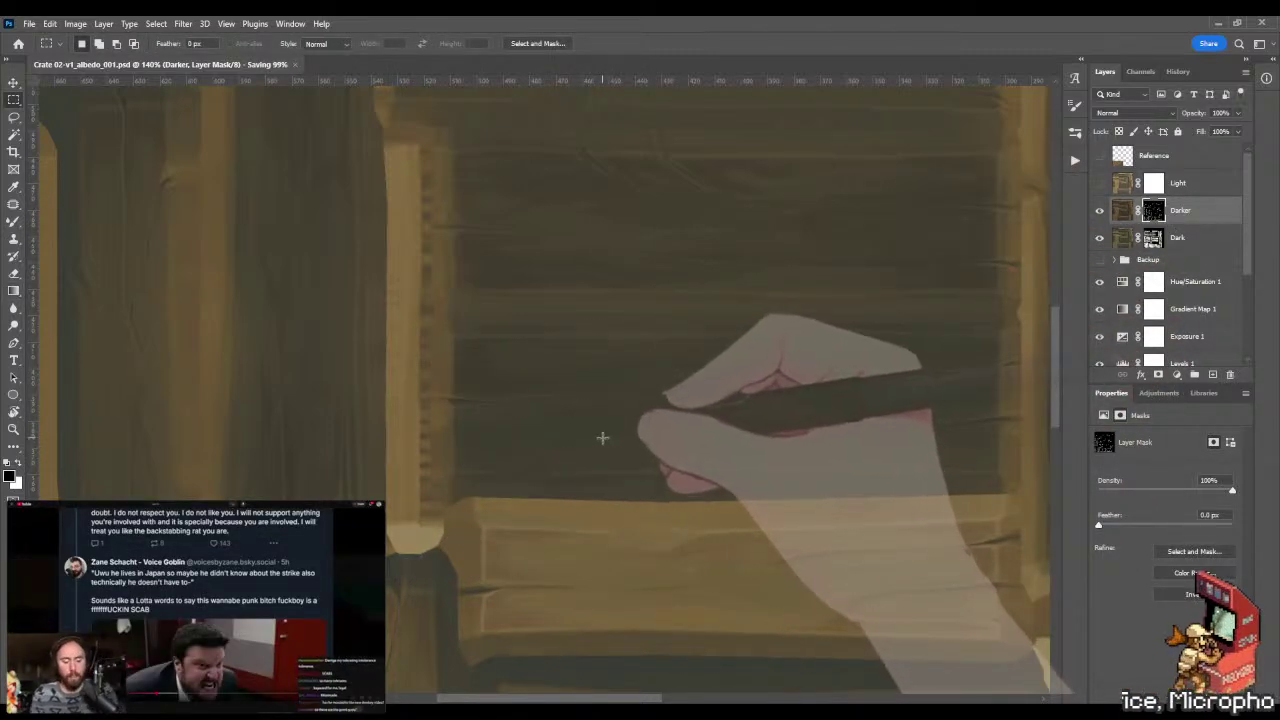
key("alt+Tab")
left_click_drag(614, 420, 621, 360)
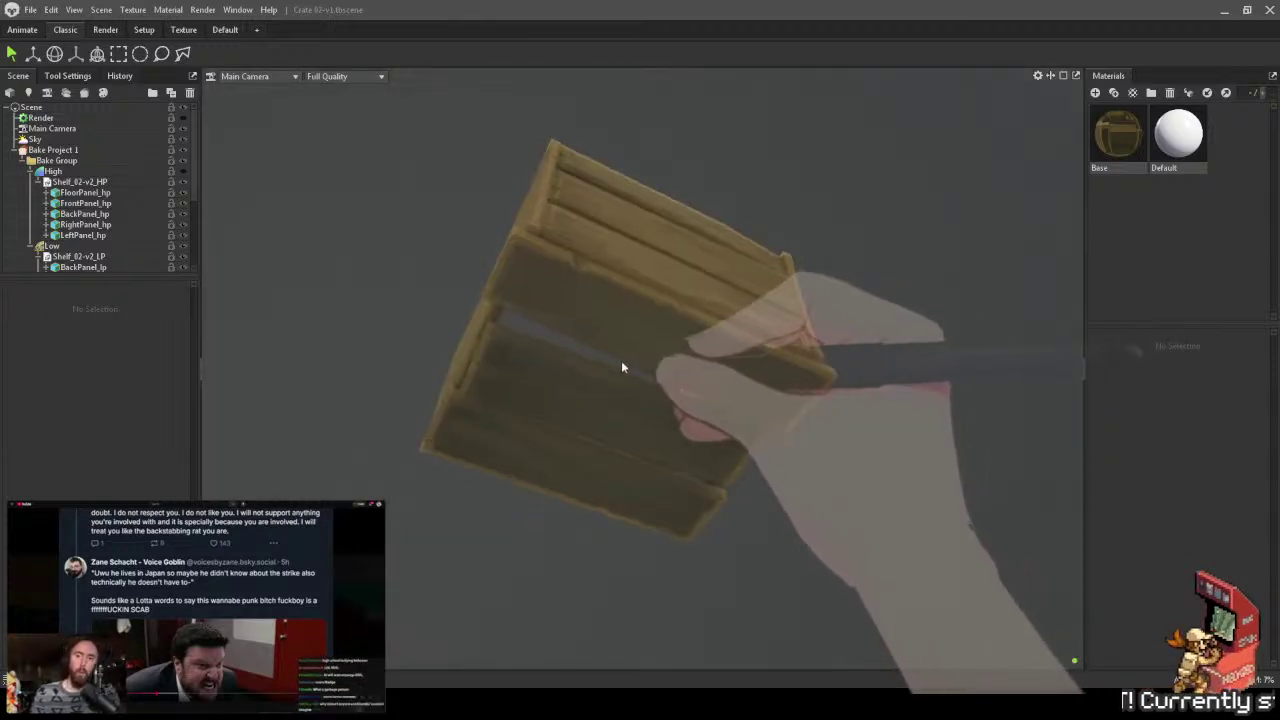
key("alt+Tab")
- On the Darker mask, lasso a hooked, tapering shape below the left crack at the plank's left end and fill it with white
mouse_move(417, 341)
left_mouse_down()
mouse_move(480, 360)
mouse_move(494, 346)
mouse_move(463, 349)
mouse_move(454, 404)
mouse_move(480, 391)
mouse_move(347, 404)
mouse_move(344, 525)
left_mouse_up()
key("l")
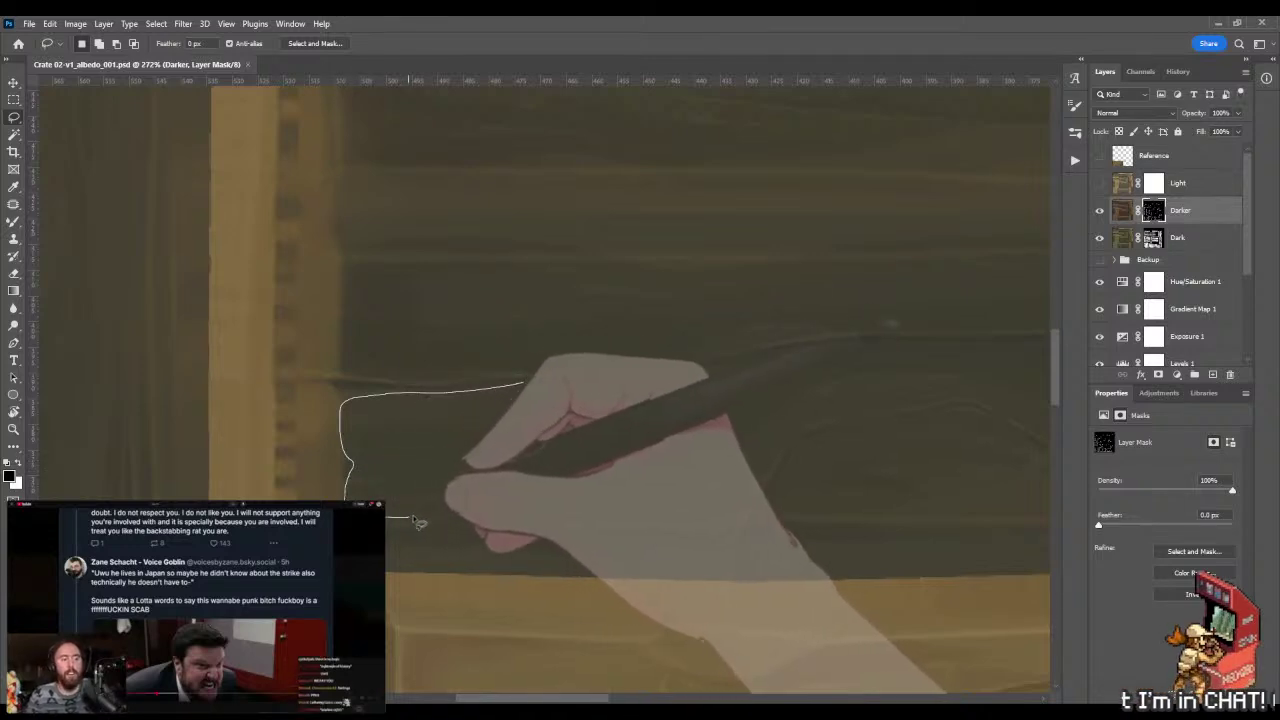
mouse_move(407, 497)
left_mouse_down()
mouse_move(415, 437)
mouse_move(614, 378)
left_mouse_up()
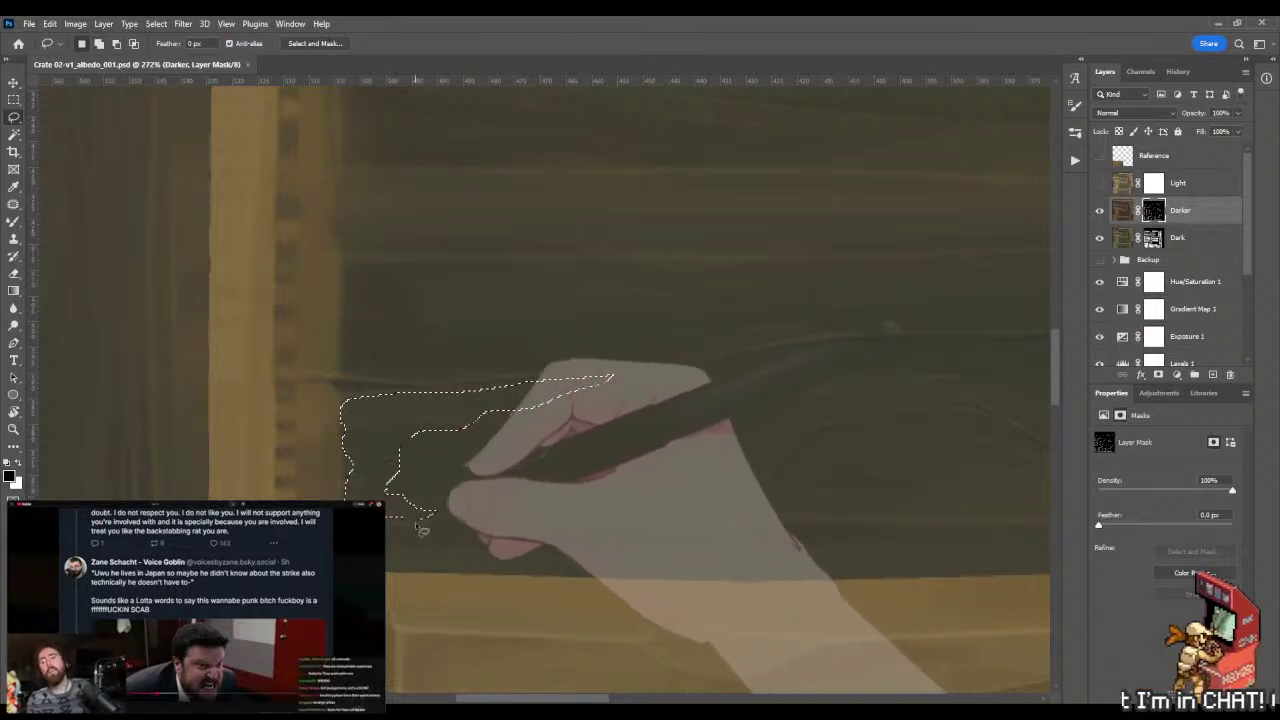
mouse_move(408, 511)
left_mouse_down()
mouse_move(456, 507)
mouse_move(400, 508)
left_mouse_up()
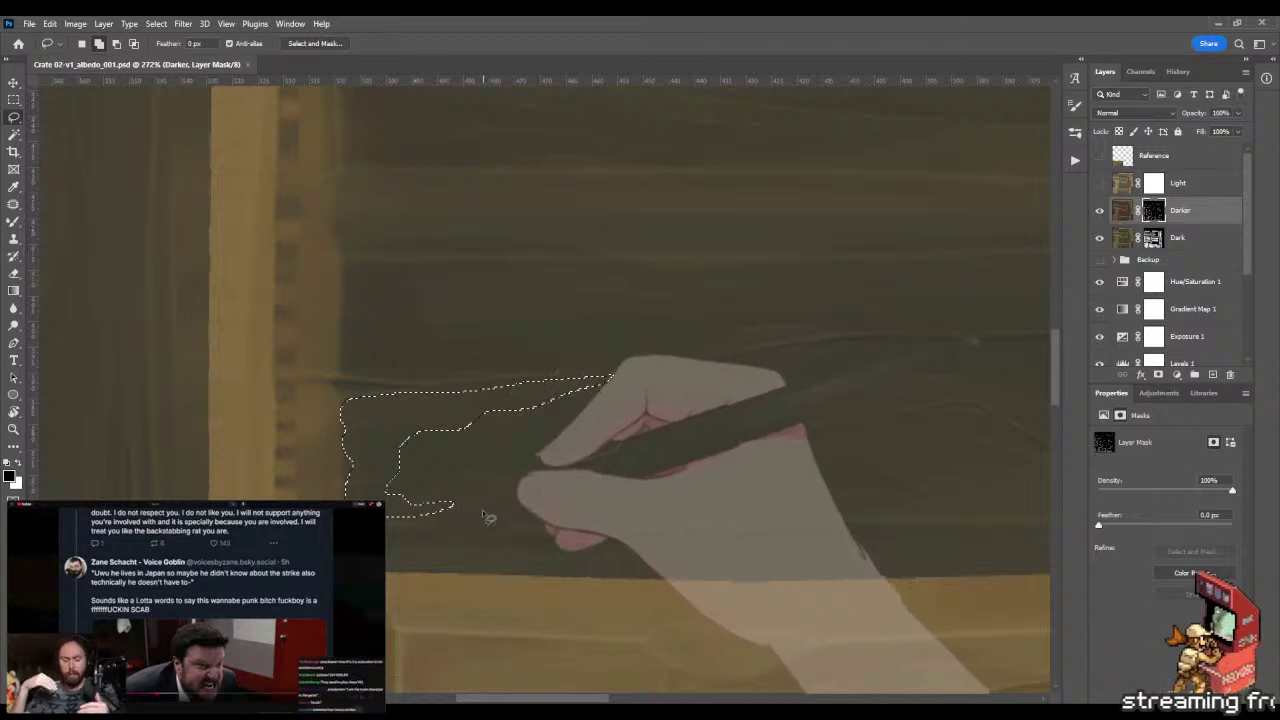
key("g")
key("x")
left_click_drag(714, 526, 772, 544)
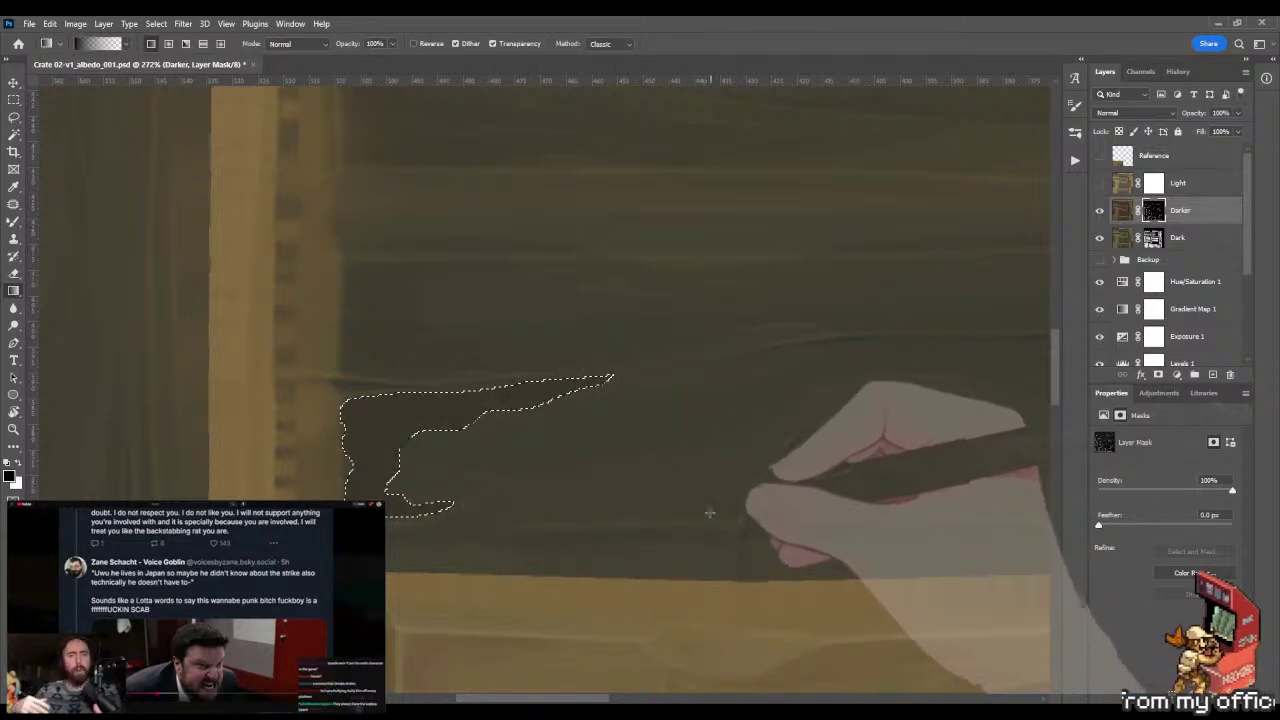
- Clear the selection and soften the edges of the hooked shadow below the left crack with brush strokes on the Darker mask
key("shift+b")
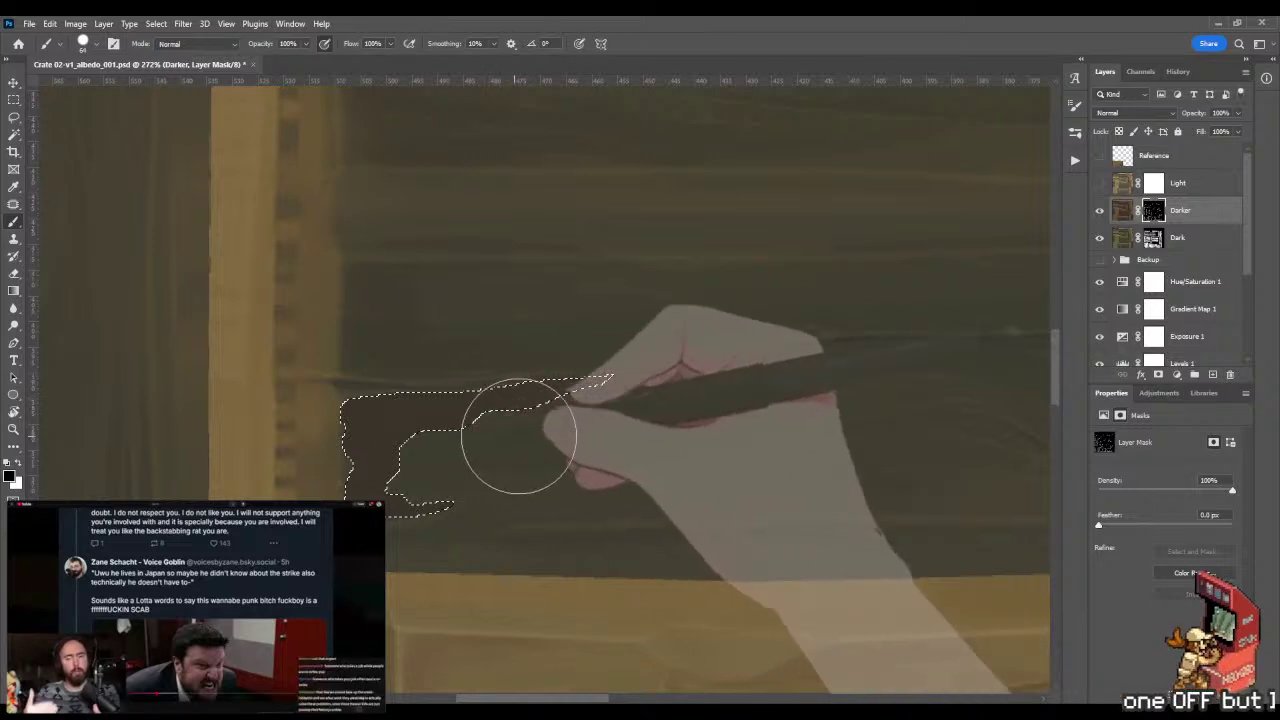
key("ctrl+d")
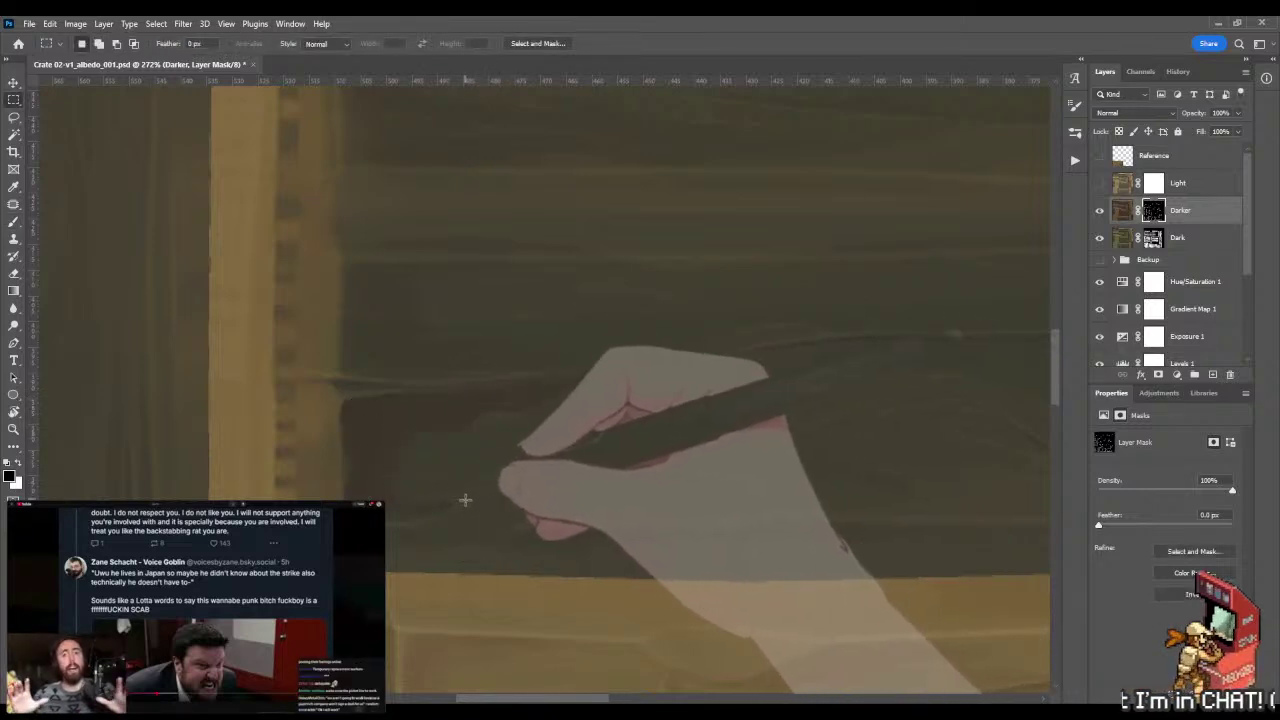
key("shift+b")
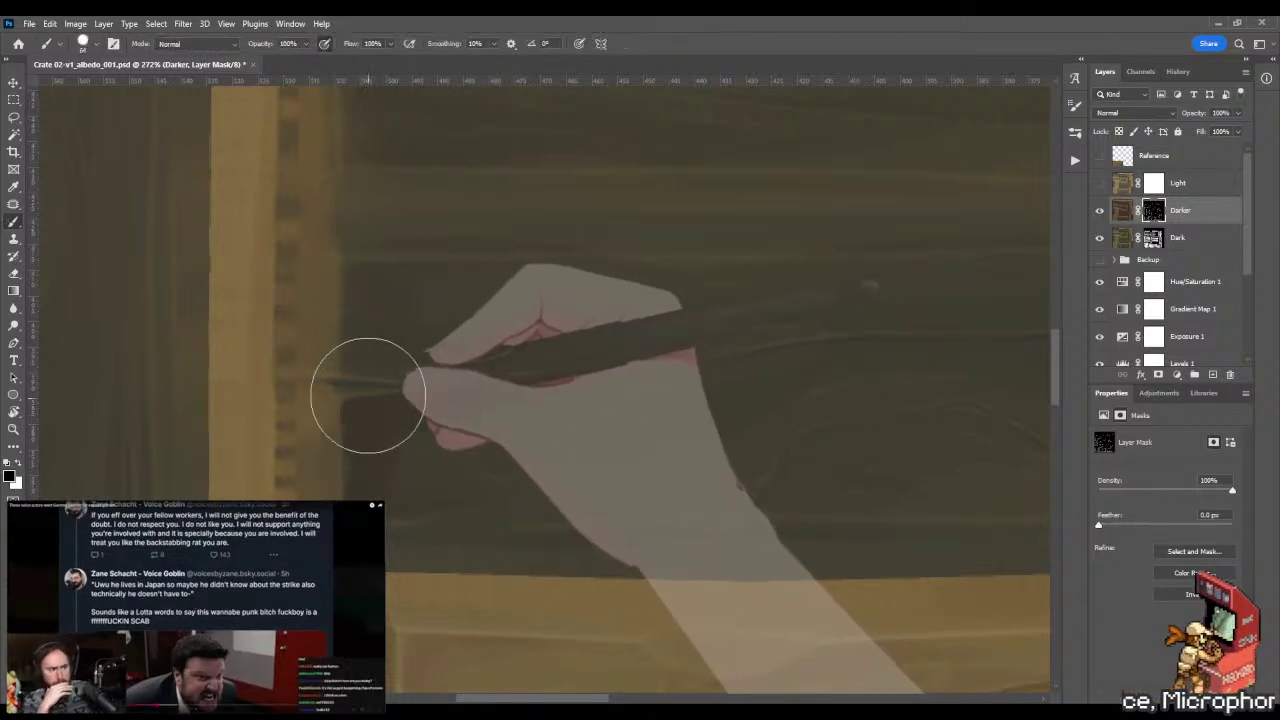
mouse_move(368, 395)
left_mouse_down()
mouse_move(309, 400)
mouse_move(388, 404)
left_mouse_up()
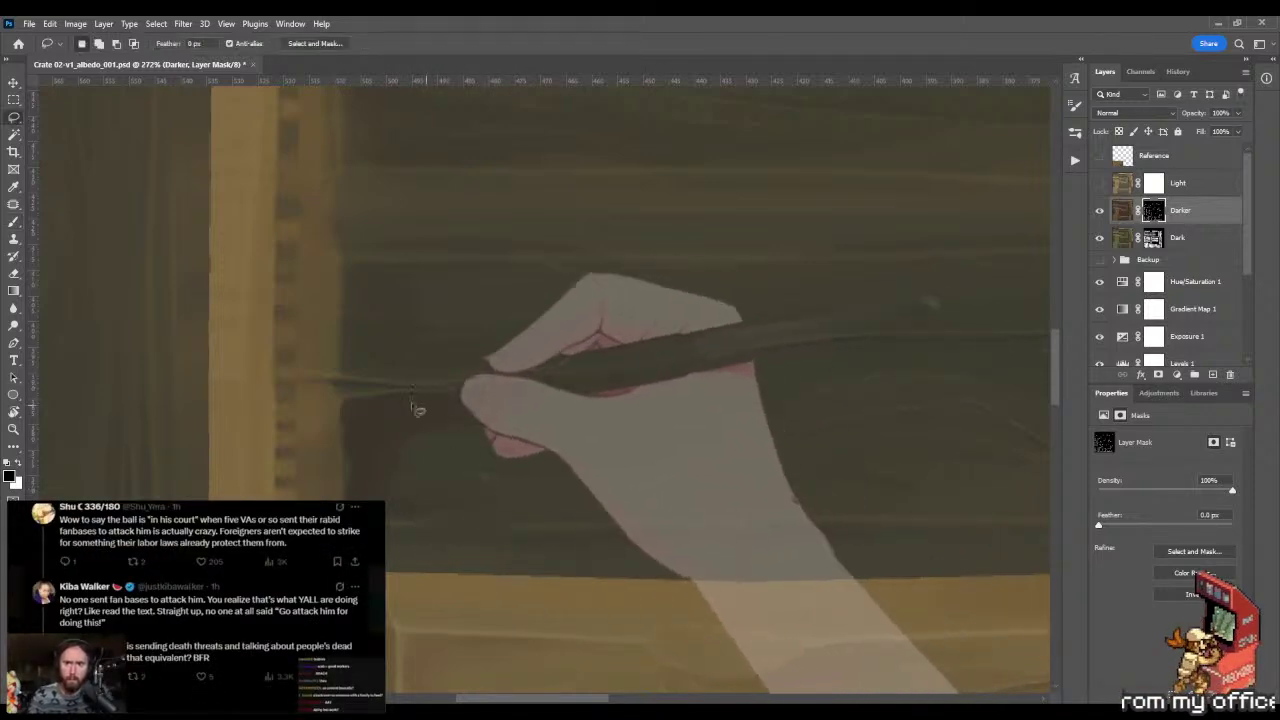
- Lasso a wide area around the hooked shadow below the crack, fade it with black-to-transparent gradients and clear the selection
key("l")
mouse_move(340, 388)
left_mouse_down()
mouse_move(322, 450)
mouse_move(372, 504)
mouse_move(522, 540)
mouse_move(680, 503)
mouse_move(754, 450)
mouse_move(779, 407)
mouse_move(772, 377)
mouse_move(722, 356)
mouse_move(452, 391)
left_mouse_up()
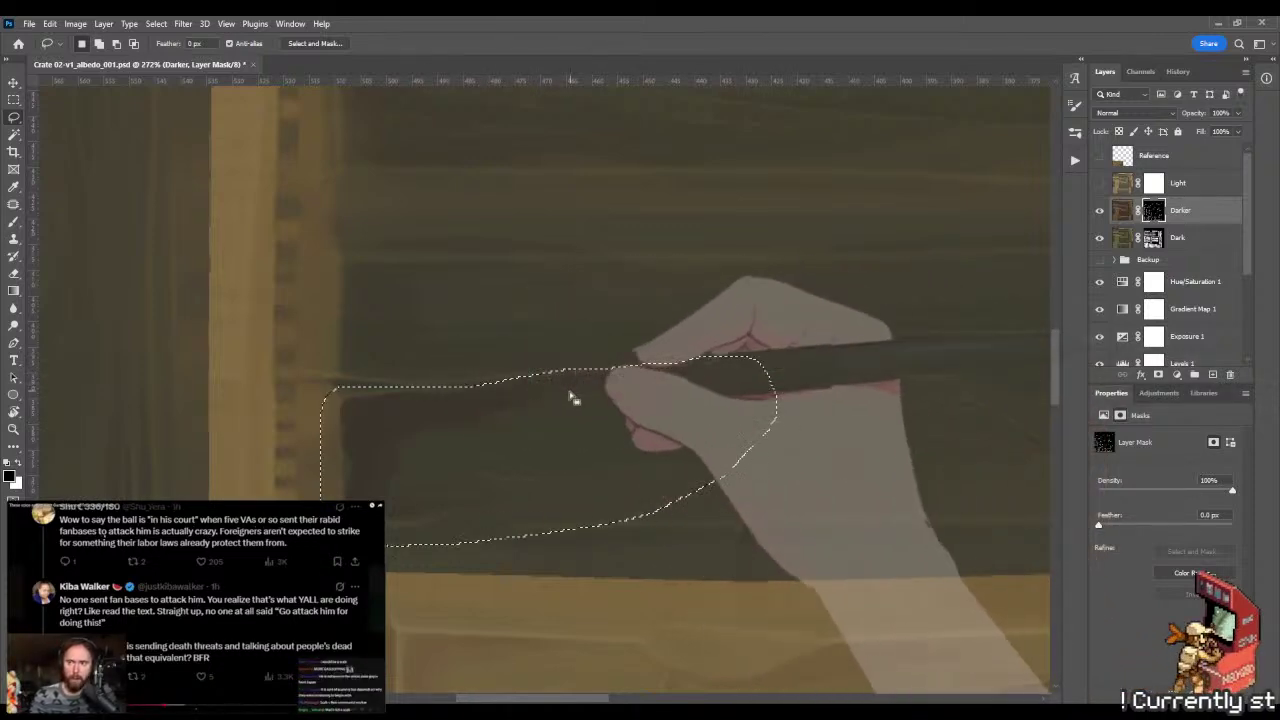
scroll(514, 300, "down", 2)
key("g")
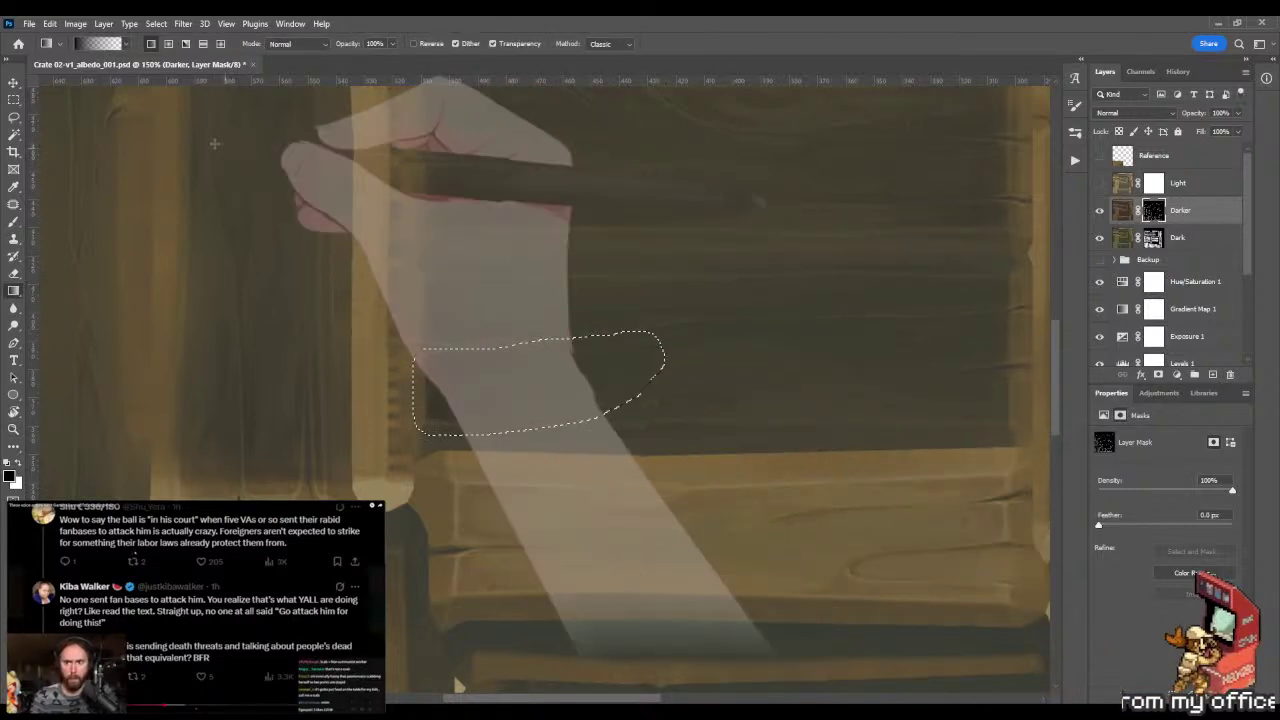
left_click_drag(166, 105, 538, 537)
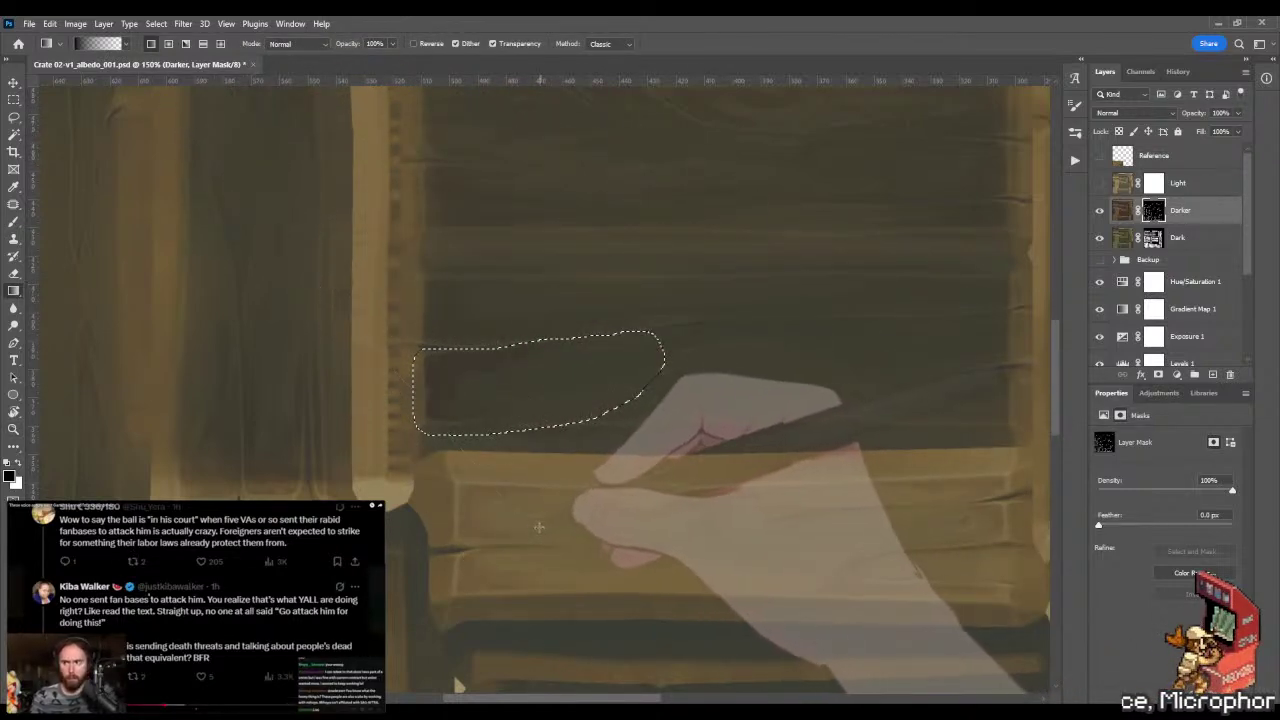
left_click_drag(858, 620, 346, 325)
key("m")
key("ctrl+d")
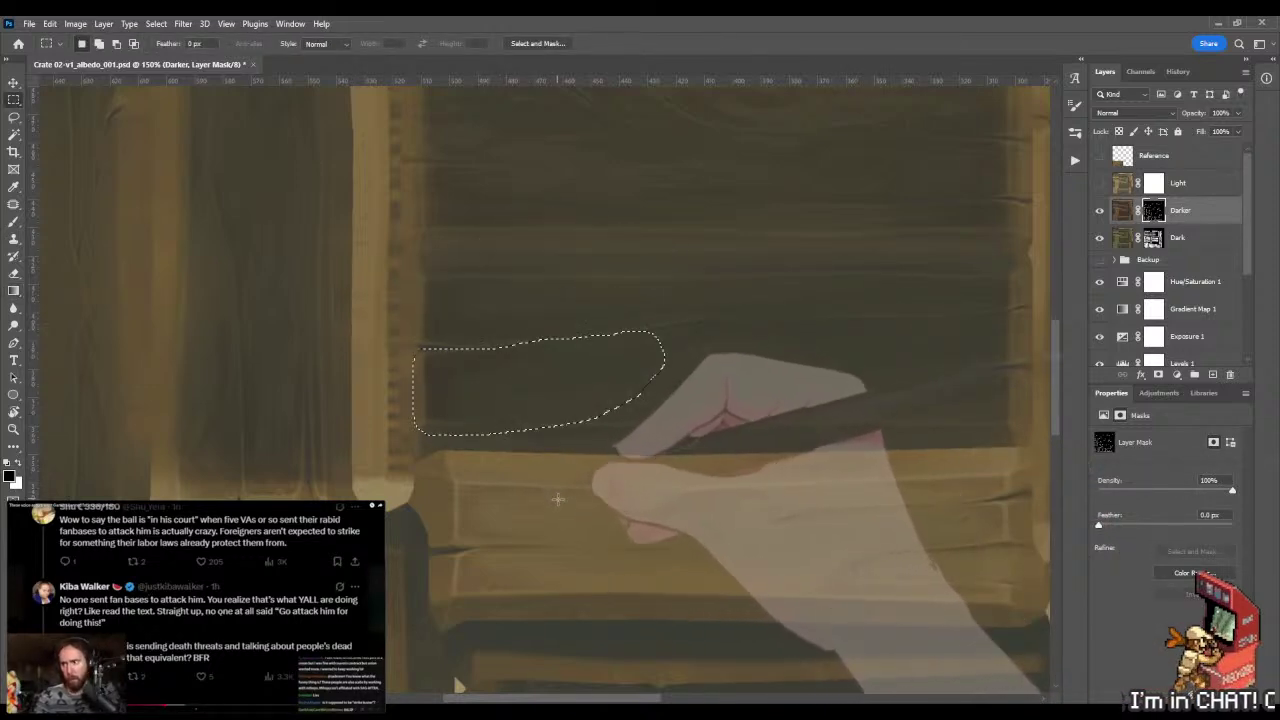
key("ctrl+d")
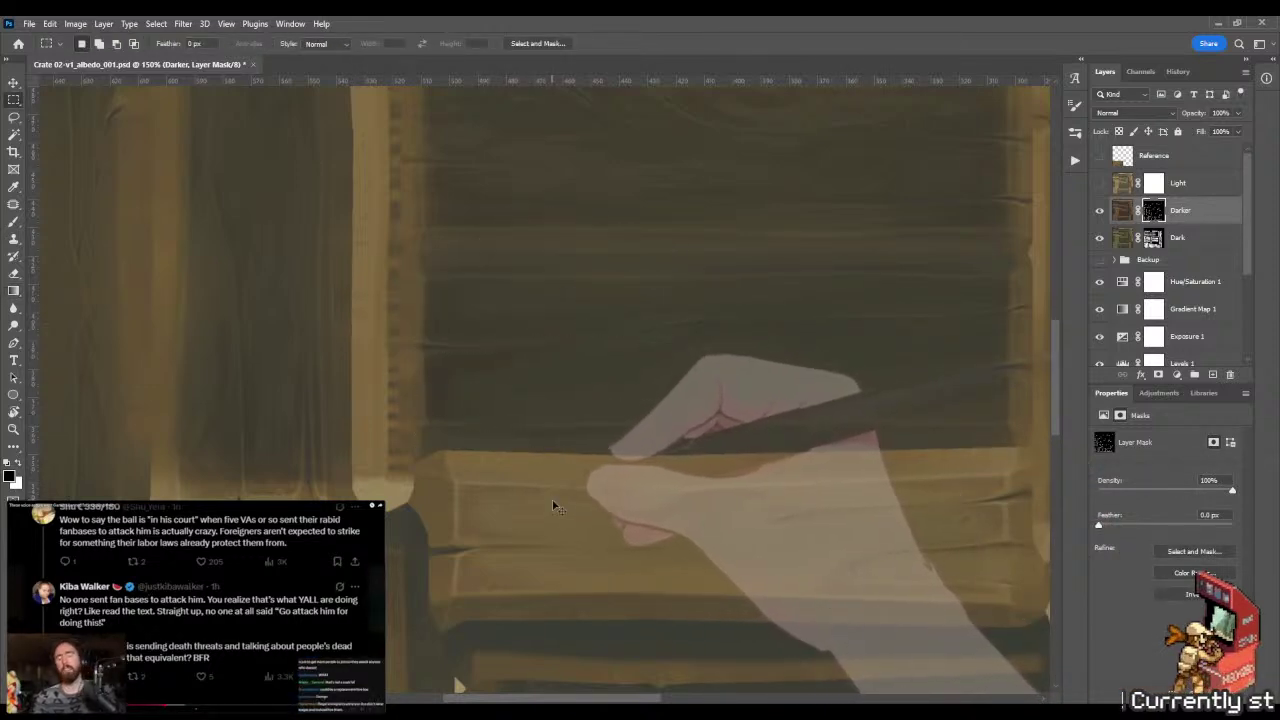
- Restore the last selection around the hooked shadow, fade it further with the Gradient tool and save the texture
key("ctrl+s")
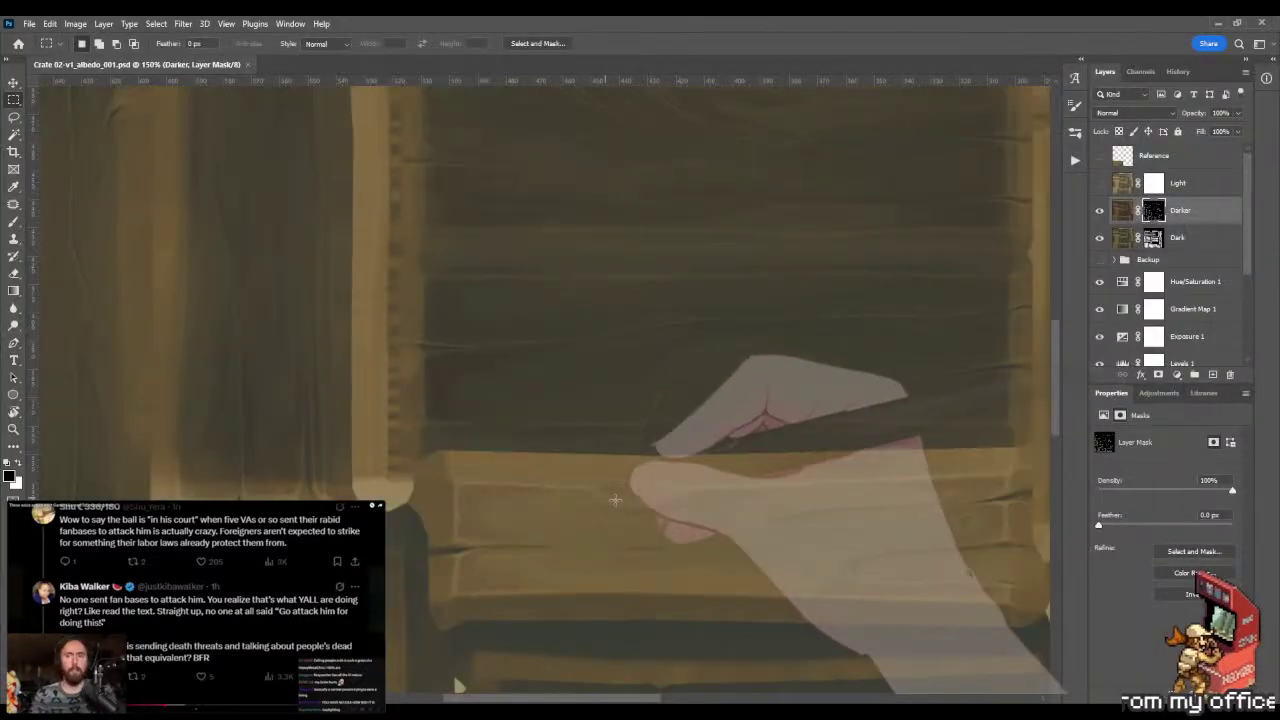
key("g")
key("ctrl+shift+d")
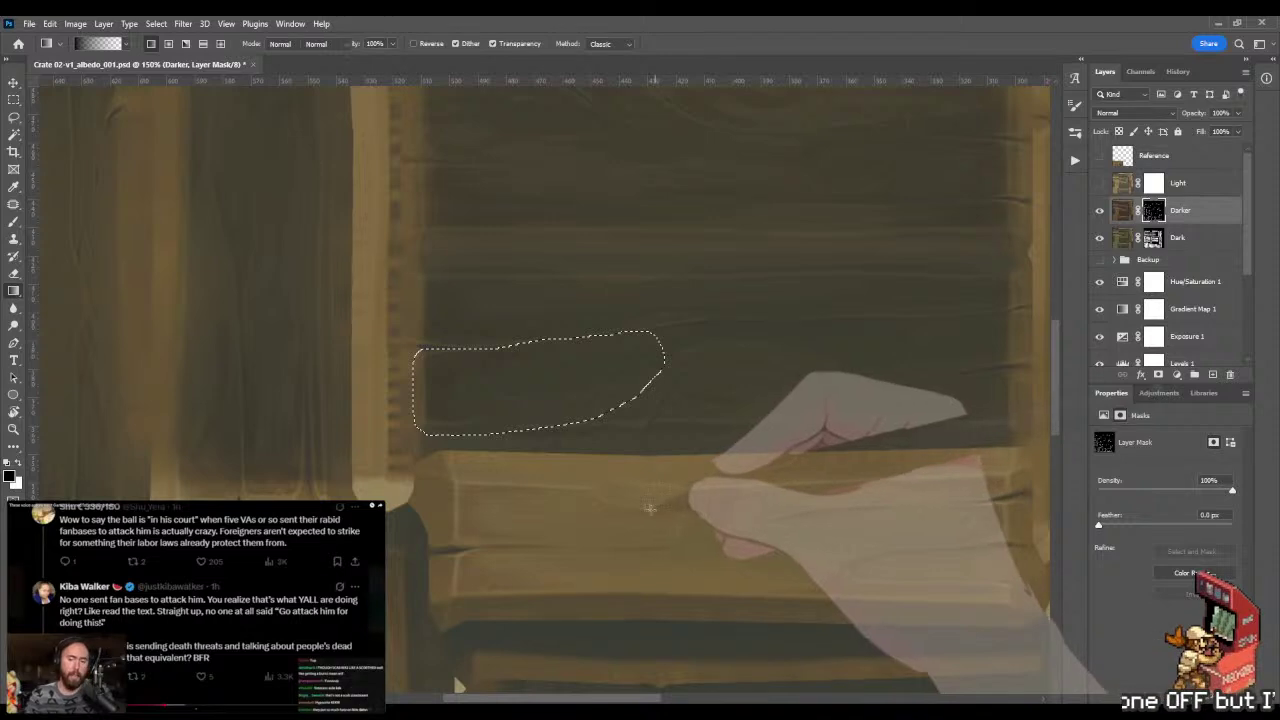
key("ctrl+s")
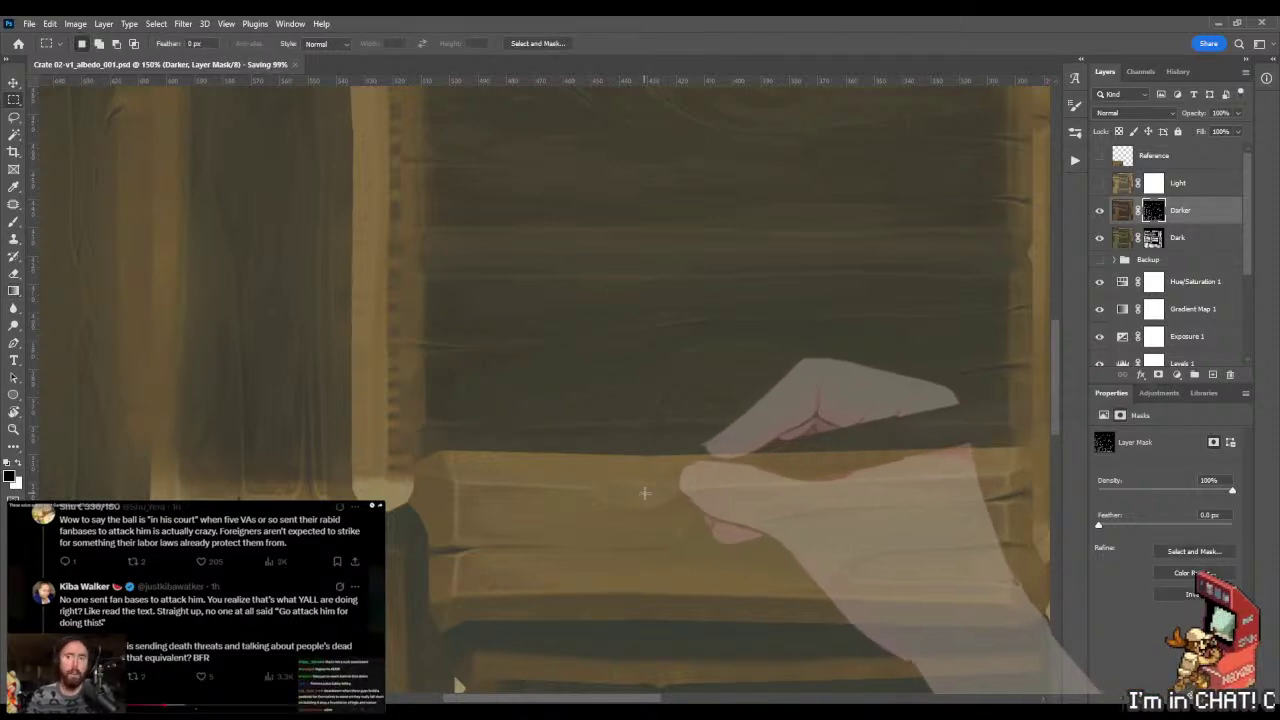
- Check the faded shadow below the left crack by orbiting the crate in Marmoset Toolbag, returning to Photoshop
key("alt+Tab")
left_click_drag(637, 300, 574, 240)
mouse_move(641, 293)
left_mouse_down()
mouse_move(594, 377)
mouse_move(669, 366)
mouse_move(674, 343)
mouse_move(640, 456)
mouse_move(637, 443)
mouse_move(626, 457)
mouse_move(657, 342)
mouse_move(649, 306)
left_mouse_up()
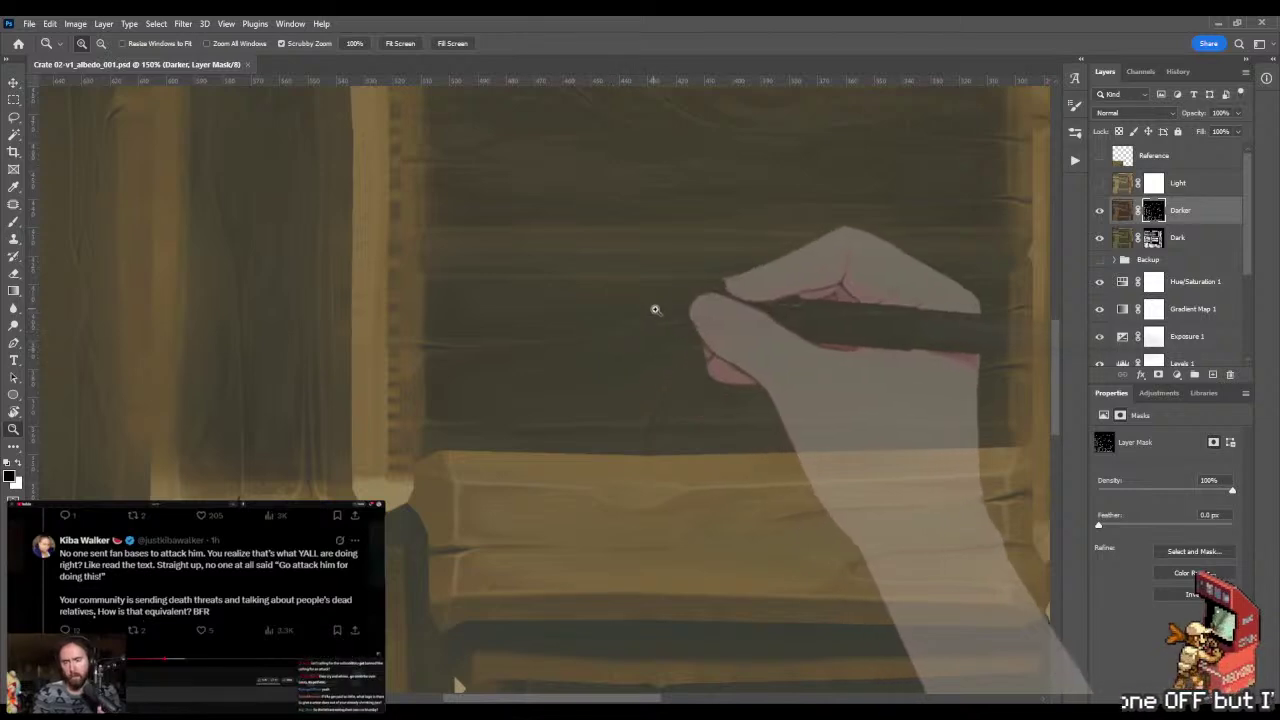
- On the Darker mask, lasso a tapering shape left of the curved grain line near the plank's lower edge and fill it with white
left_click(655, 309)
left_click_drag(520, 325, 475, 455)
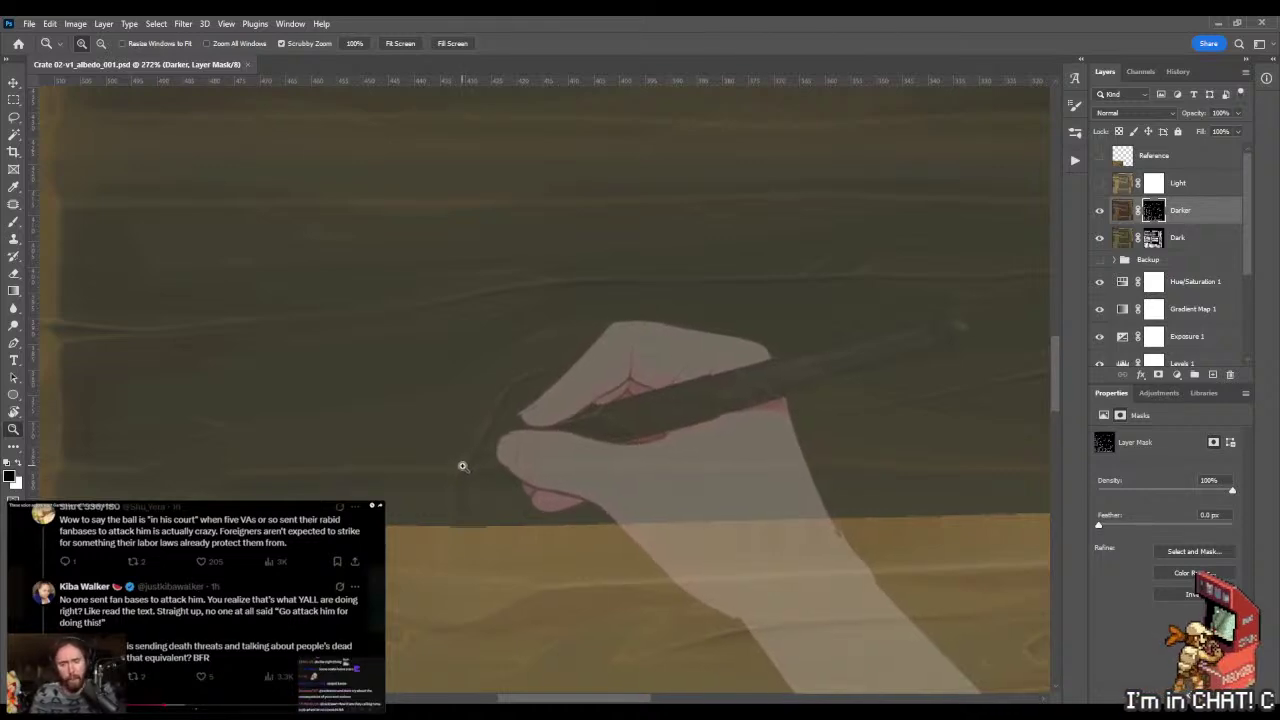
key("l")
mouse_move(462, 465)
left_mouse_down()
mouse_move(372, 478)
mouse_move(307, 461)
mouse_move(445, 471)
left_mouse_up()
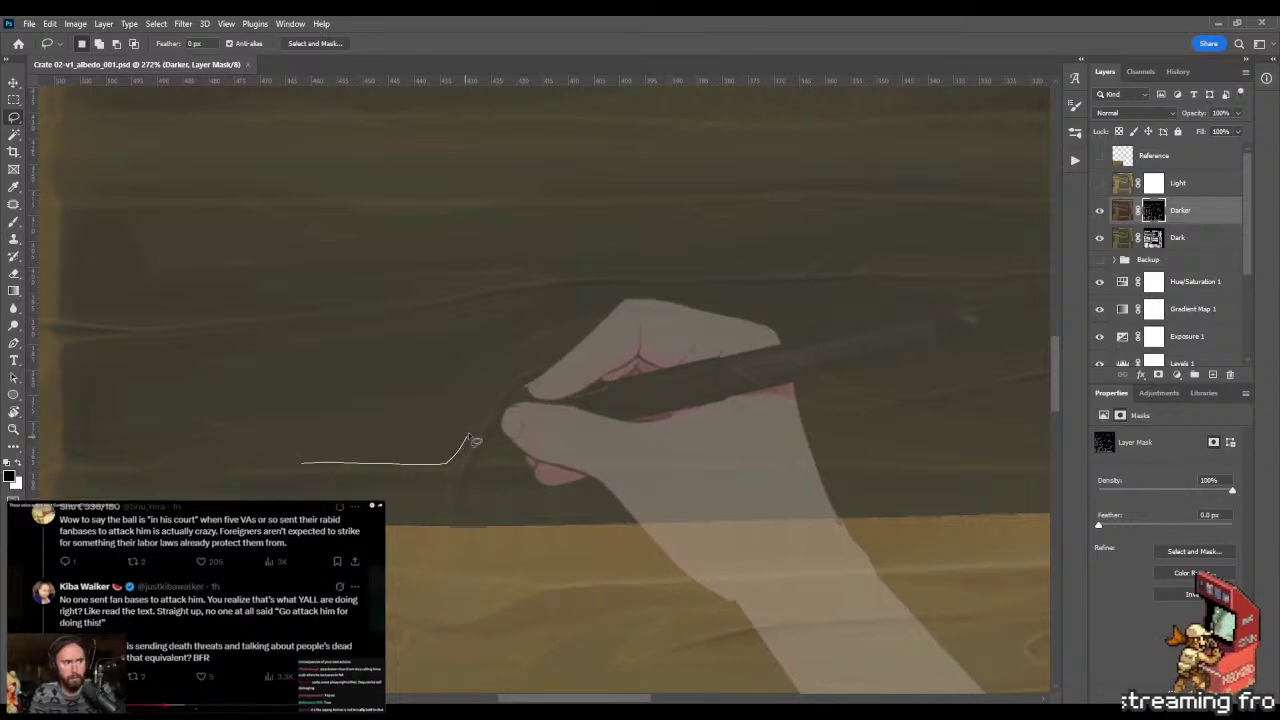
mouse_move(512, 382)
left_mouse_down()
mouse_move(562, 369)
mouse_move(500, 376)
left_mouse_up()
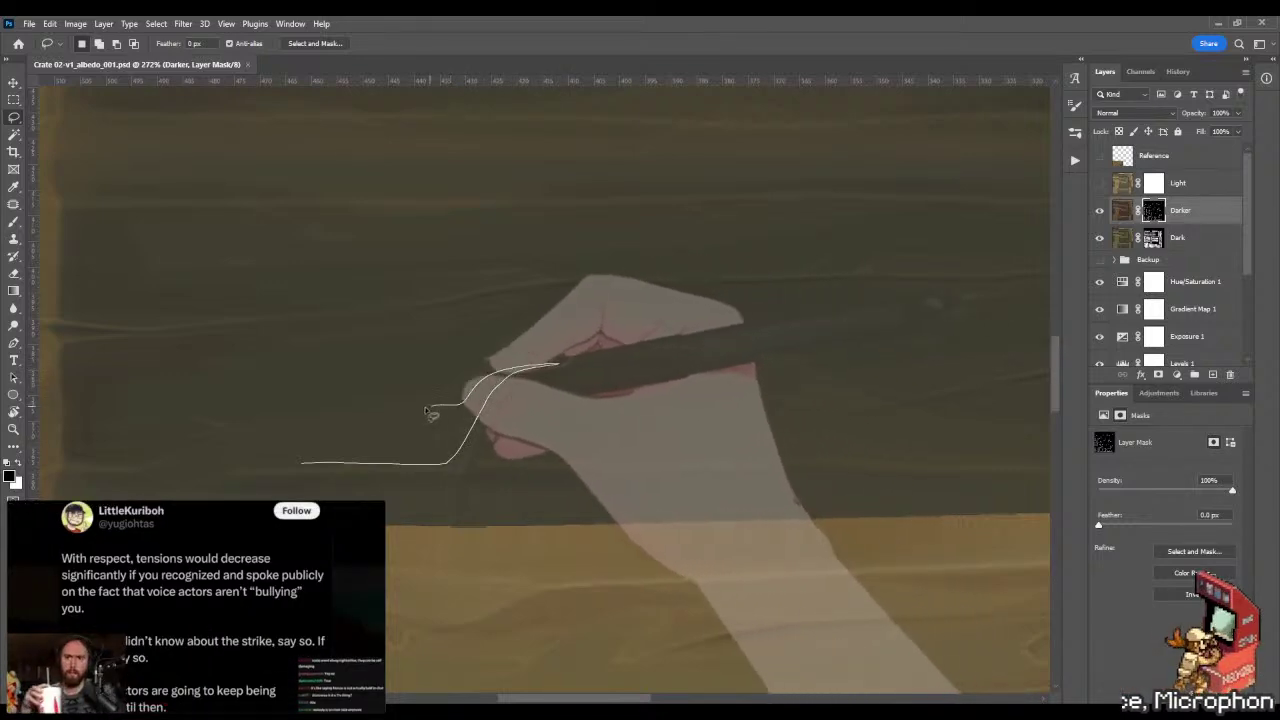
mouse_move(400, 445)
left_mouse_down()
mouse_move(264, 459)
mouse_move(363, 466)
mouse_move(467, 452)
mouse_move(460, 440)
left_mouse_up()
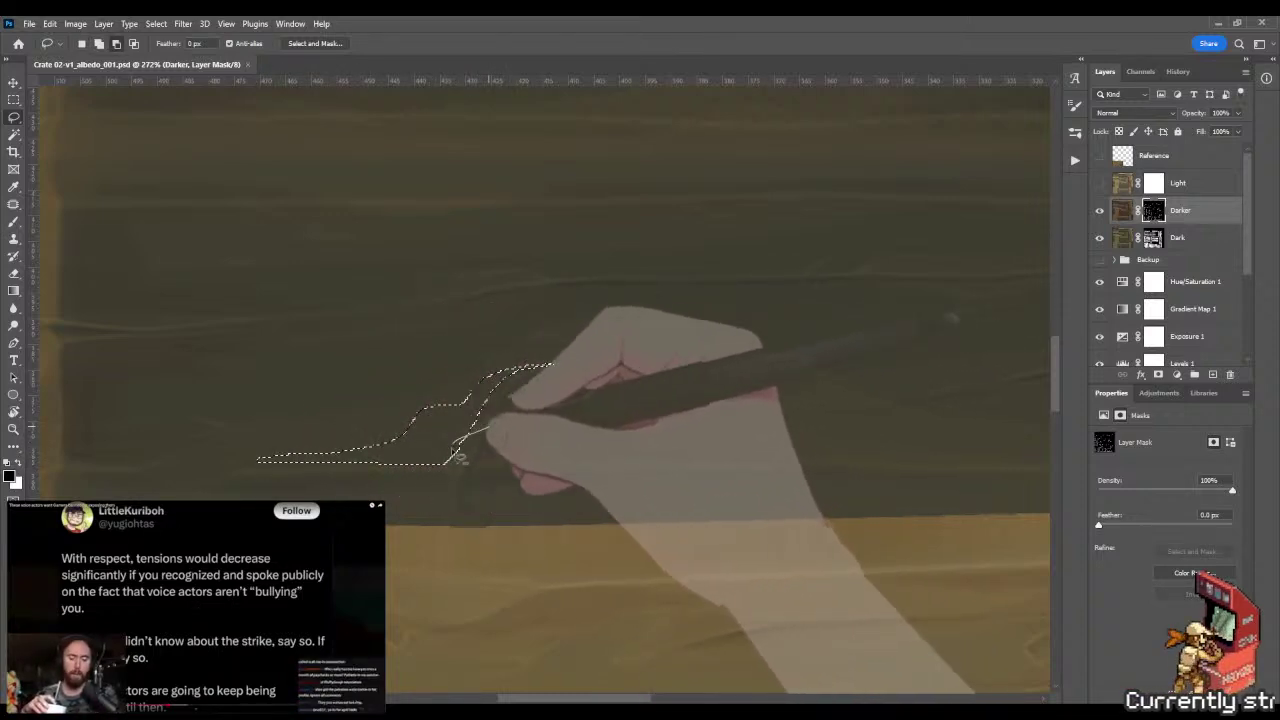
key("g")
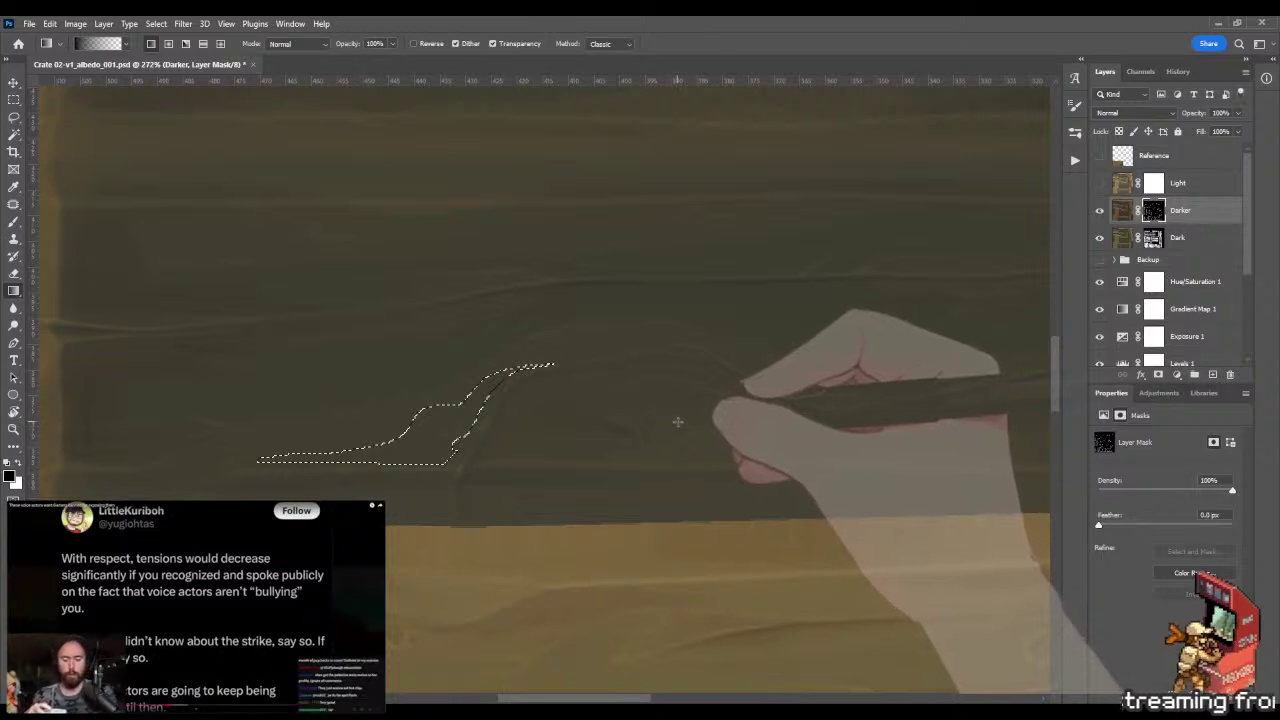
- Clear the selection and blend the edges of the shadow beside the curved grain line with the brush and Mixer Brush
key("ctrl+d")
key("m")
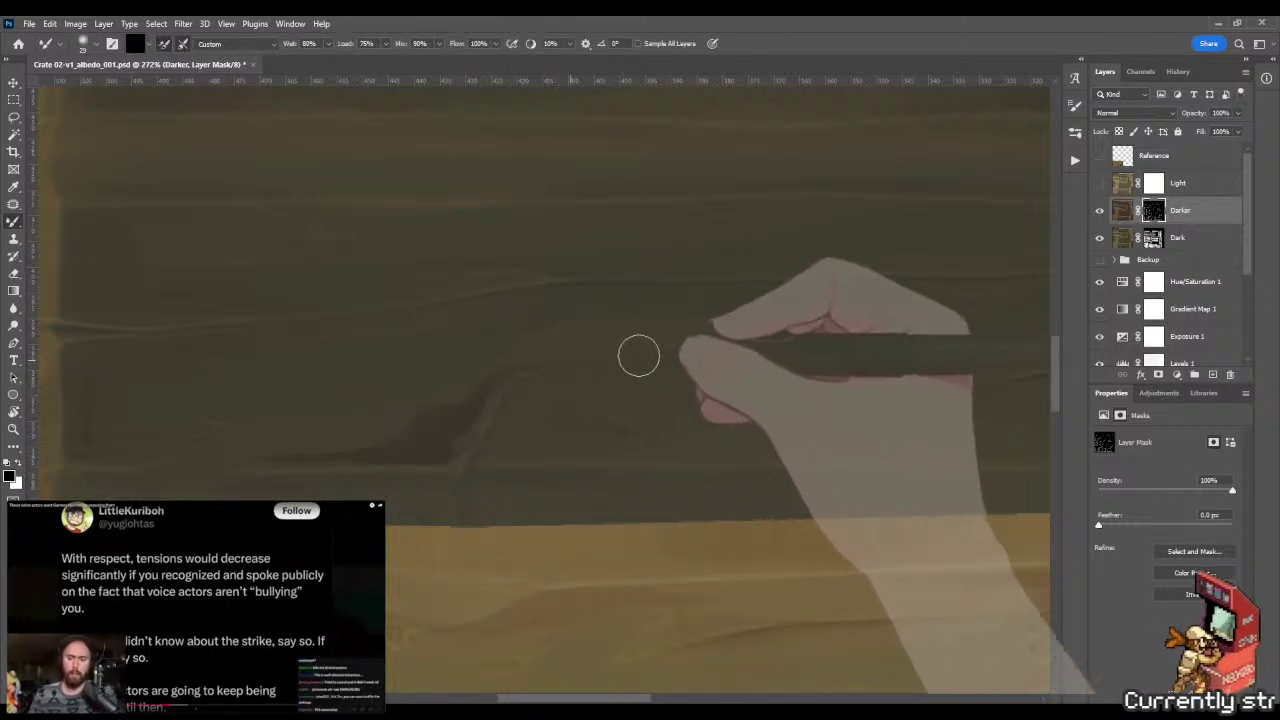
key("shift+b")
key("shift+b")
key("shift+b")
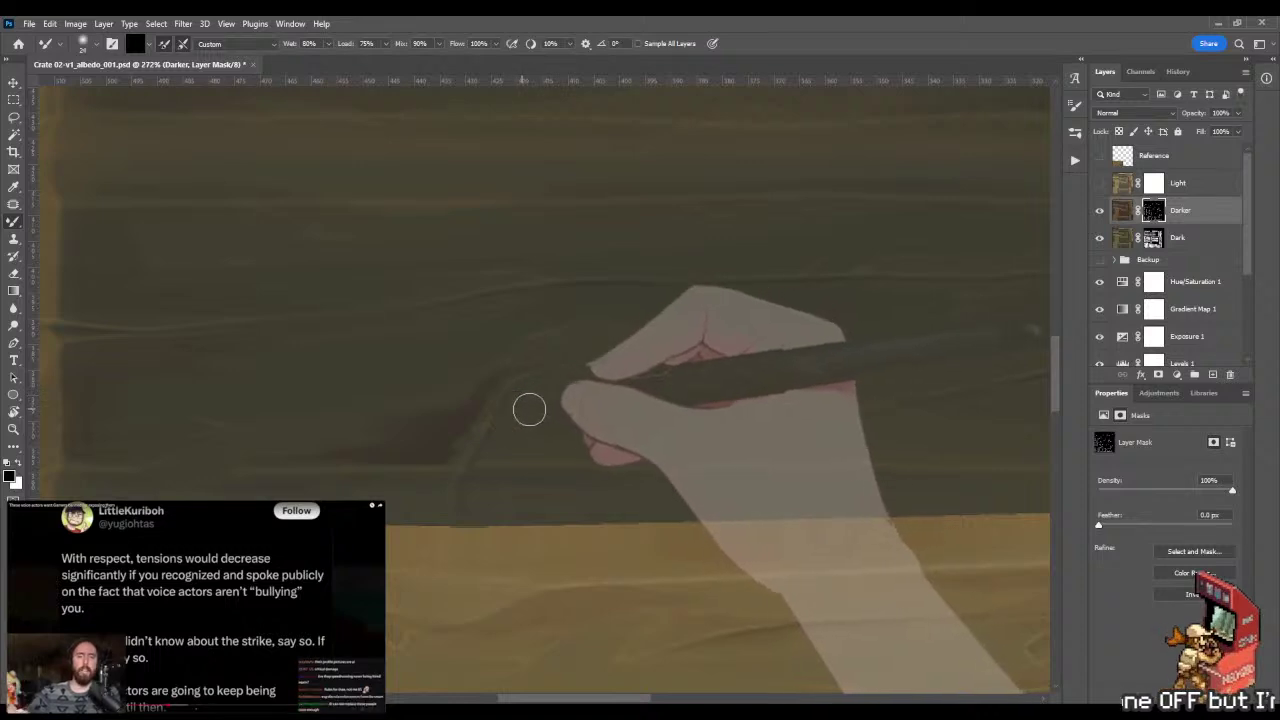
- Lasso a wide area around the curved grain line and fade its shadow with black-to-transparent gradients on the Darker mask
key("l")
mouse_move(653, 342)
left_mouse_down()
mouse_move(292, 414)
mouse_move(200, 475)
mouse_move(560, 508)
mouse_move(660, 340)
left_mouse_up()
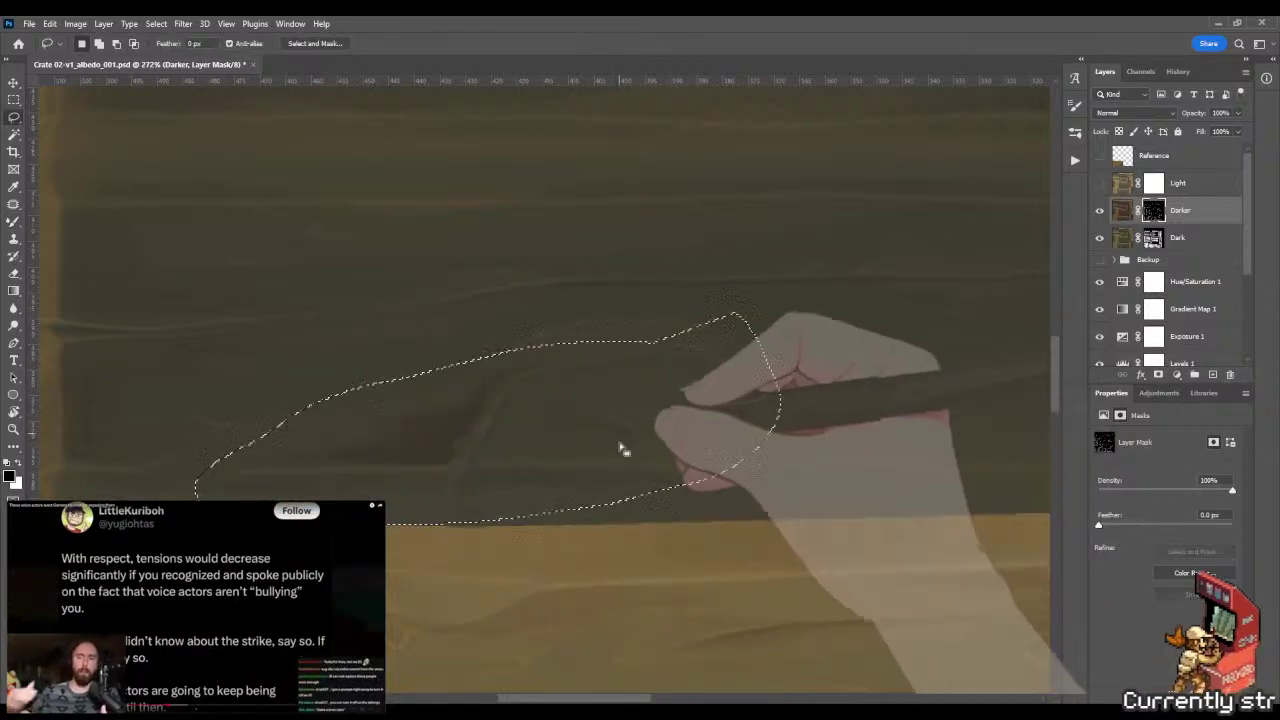
key("g")
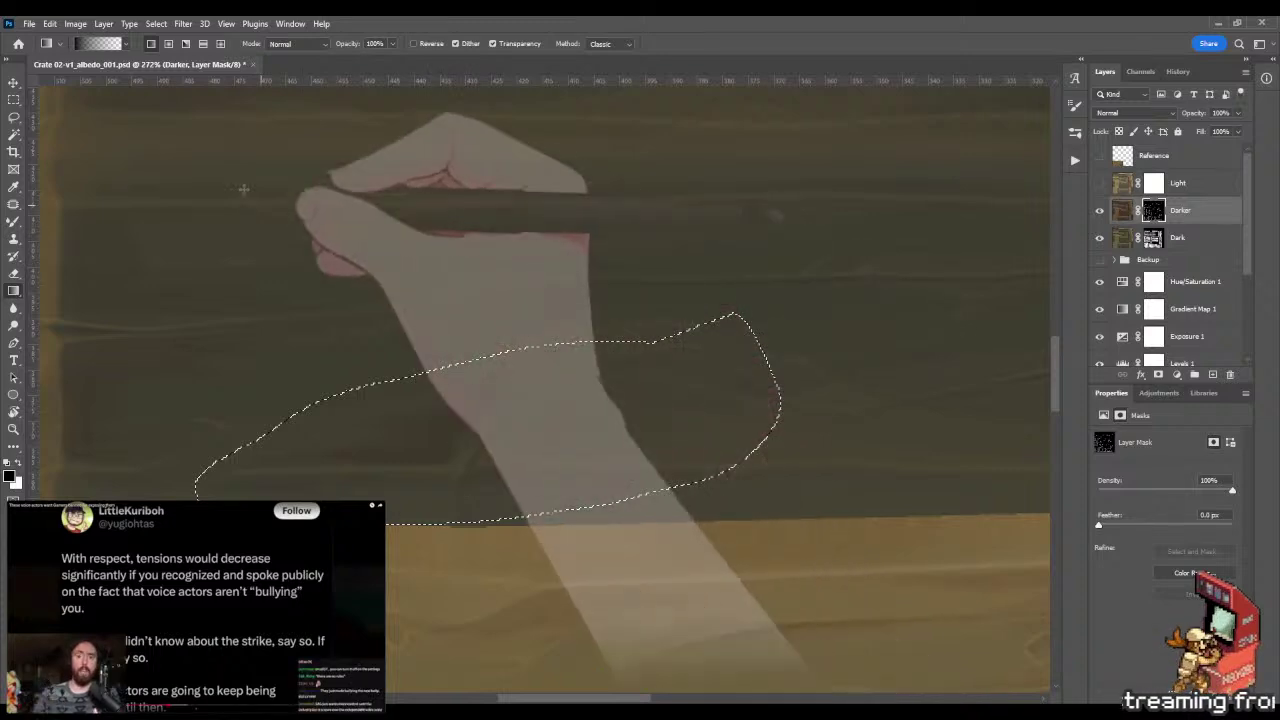
left_click_drag(252, 114, 510, 532)
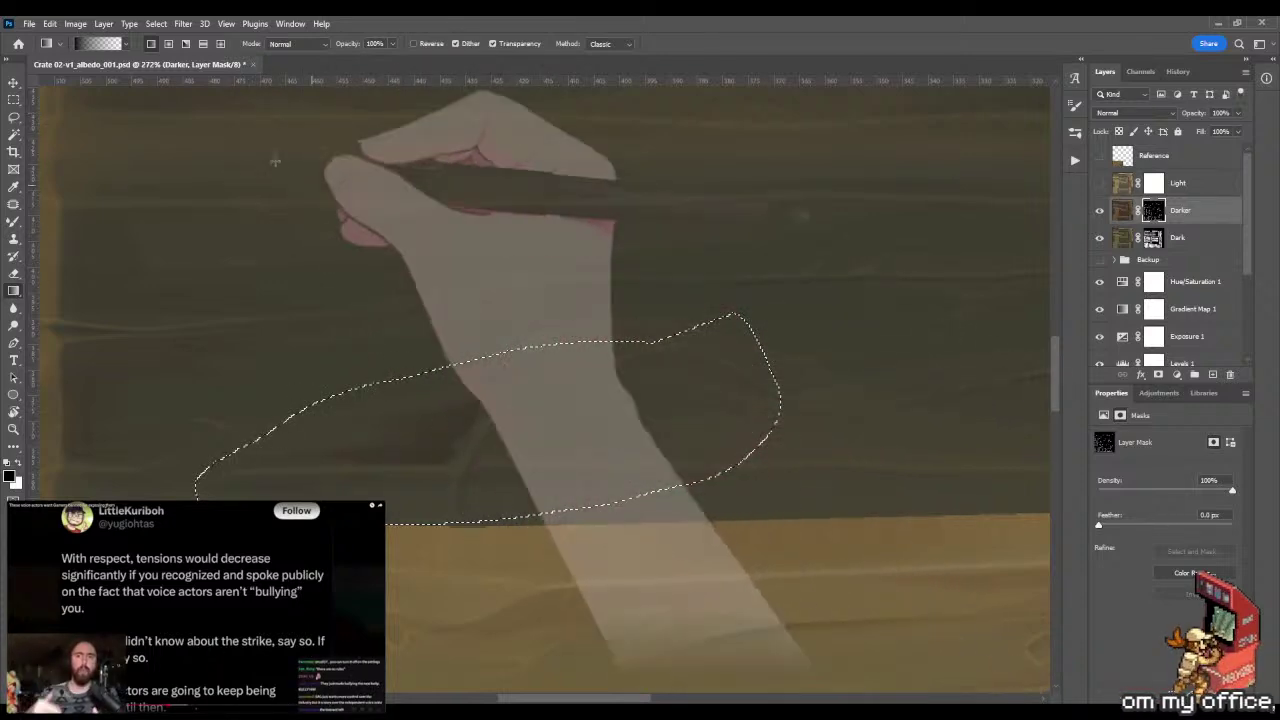
left_click_drag(230, 102, 476, 521)
left_click_drag(430, 437, 605, 604)
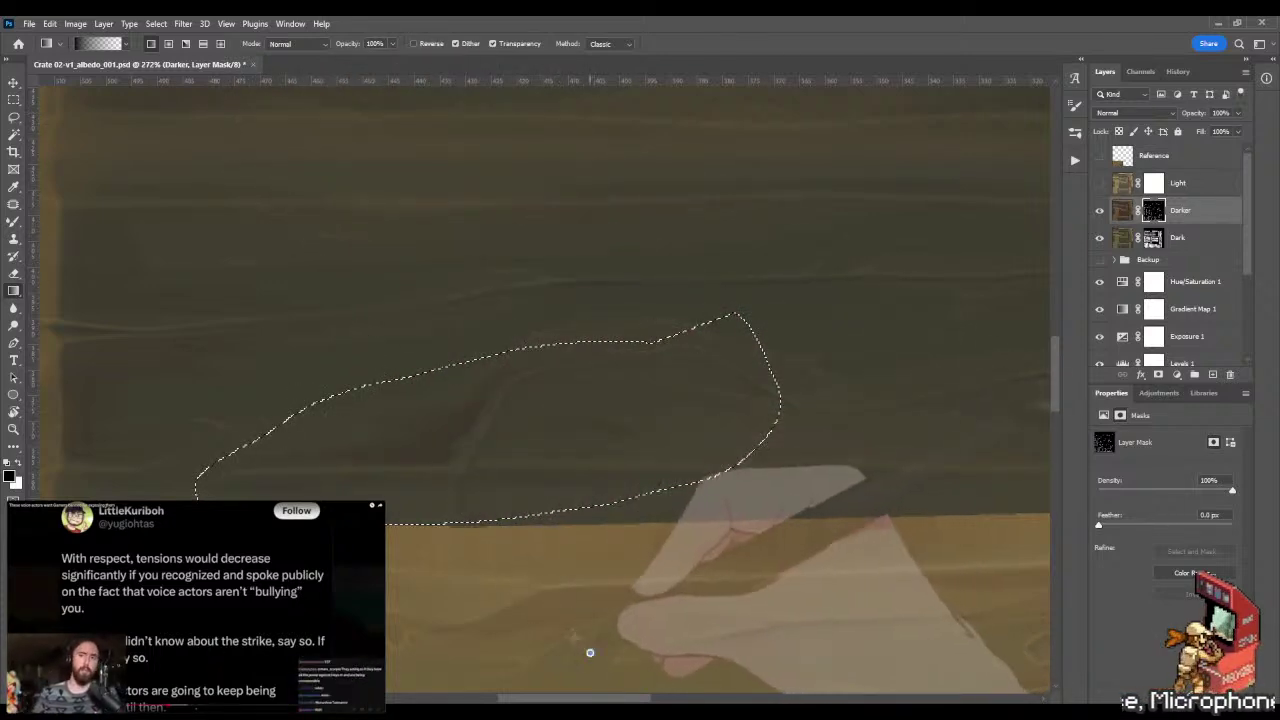
- Save the texture with the selection cleared and check the lower plank in Marmoset Toolbag, returning to Photoshop
key("m")
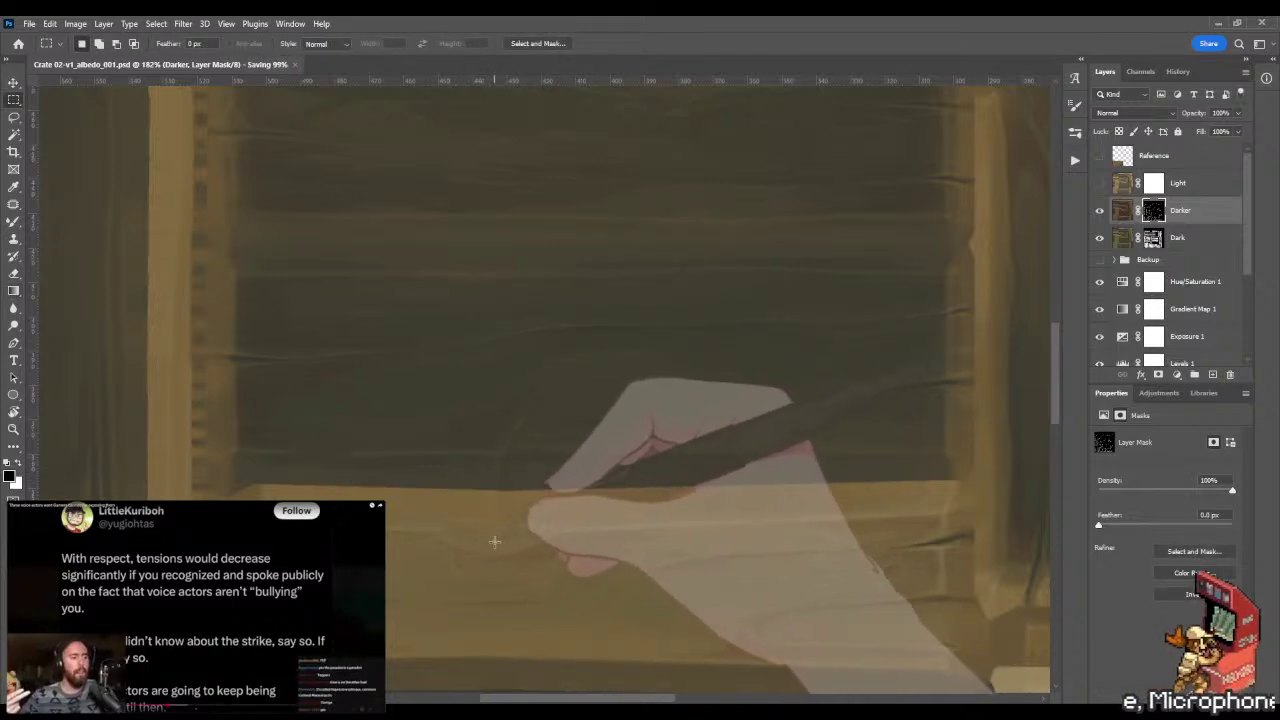
key("alt+Tab")
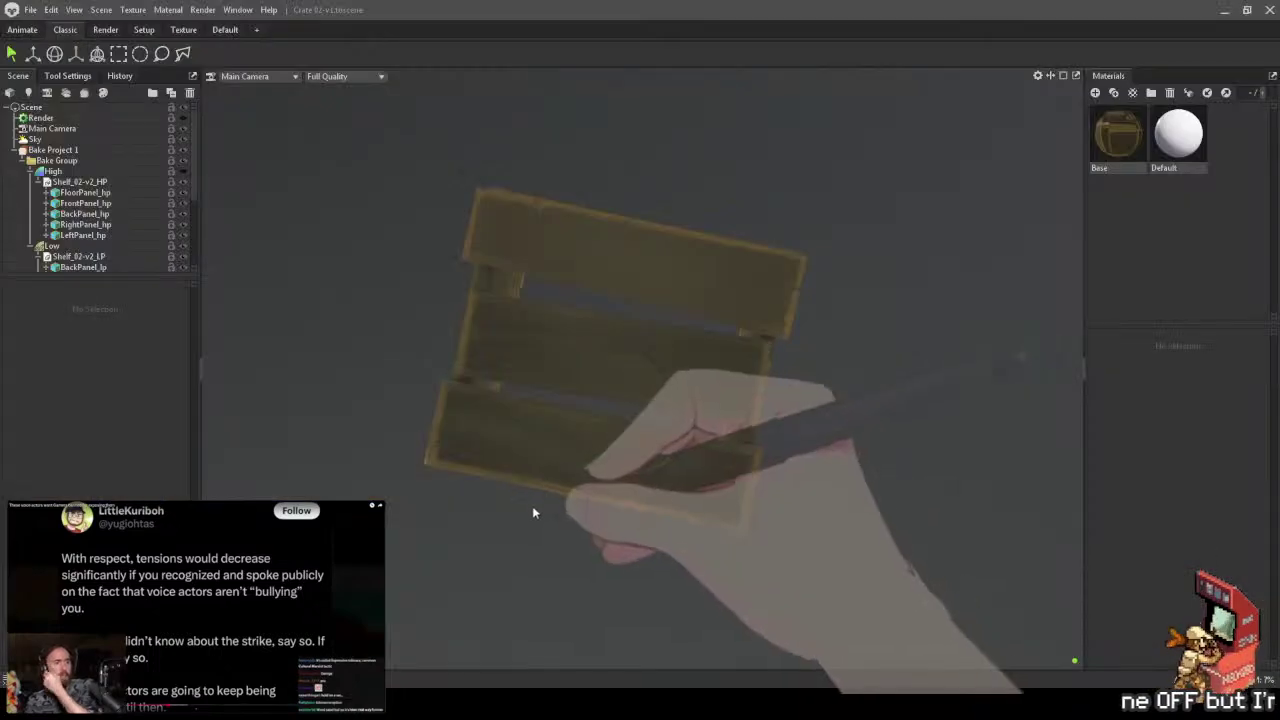
key("alt+Tab")
- On the Darker mask, lasso a peaked shape with a long tail right of the curved grain line and fill it with white
key("z")
mouse_move(616, 374)
left_mouse_down()
mouse_move(647, 376)
mouse_move(625, 480)
mouse_move(599, 488)
mouse_move(591, 418)
mouse_move(645, 344)
mouse_move(546, 456)
mouse_move(566, 459)
mouse_move(518, 467)
mouse_move(511, 440)
mouse_move(492, 474)
mouse_move(704, 479)
mouse_move(549, 458)
mouse_move(516, 410)
left_mouse_up()
key("l")
key("g")
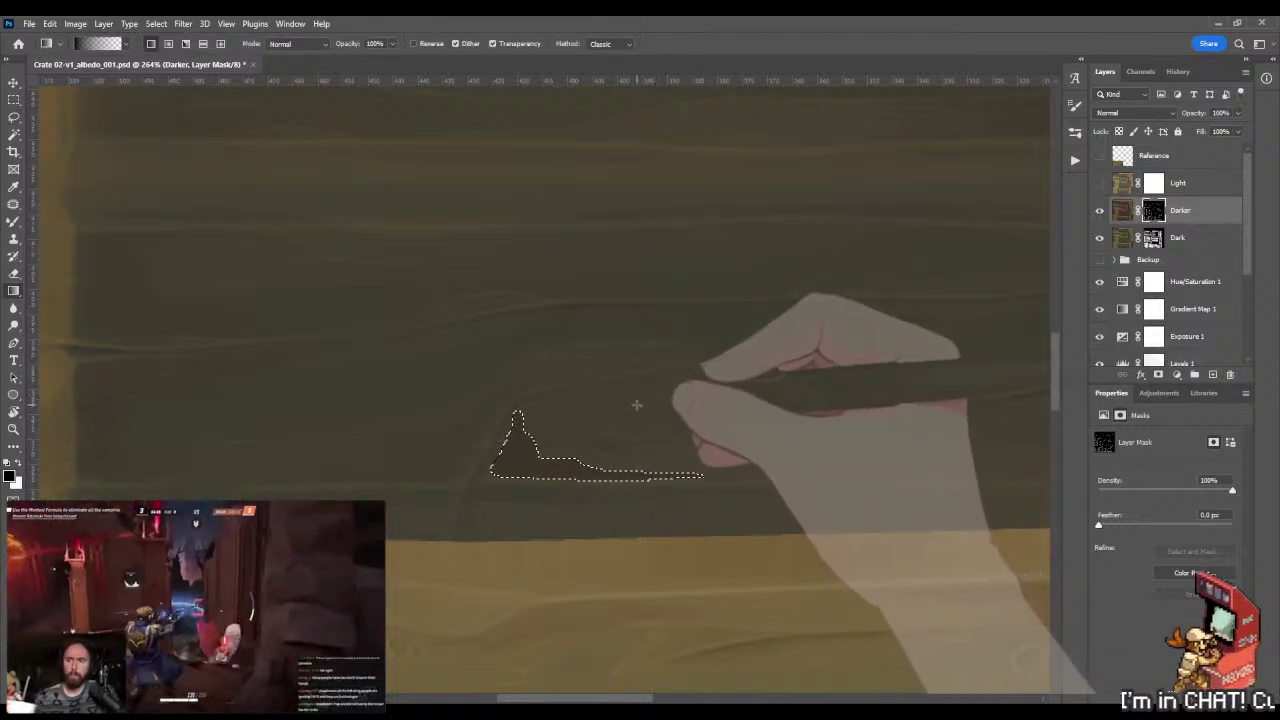
- Clear the selection and blend the edges and tail of the peaked shadow with the brush and Mixer Brush
key("b")
key("b")
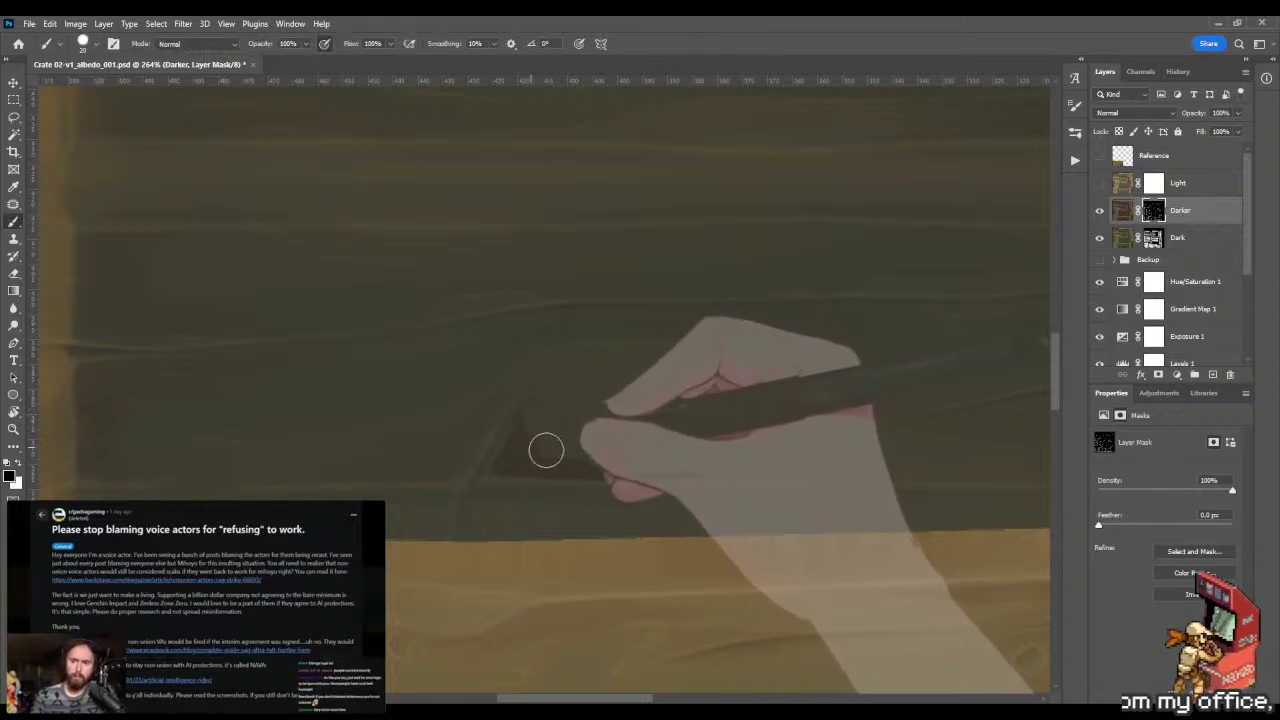
key("shift+b")
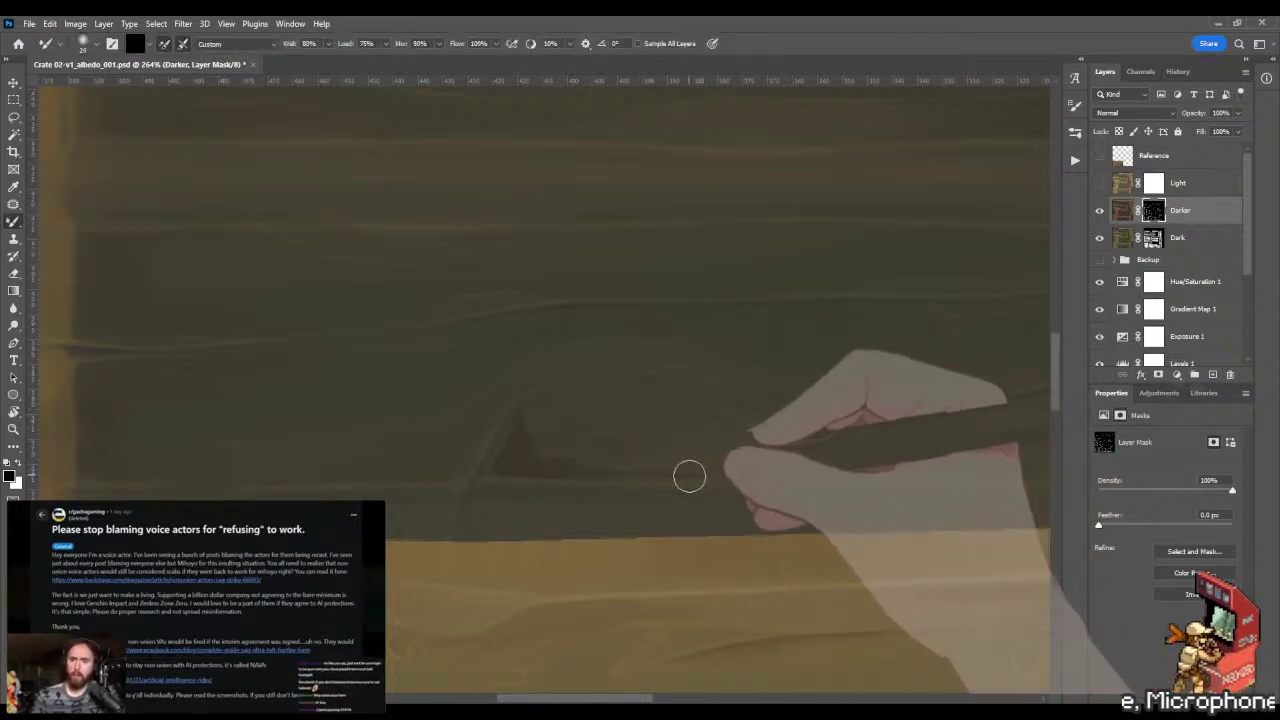
mouse_move(814, 471)
left_mouse_down()
mouse_move(657, 469)
mouse_move(575, 446)
mouse_move(633, 459)
left_mouse_up()
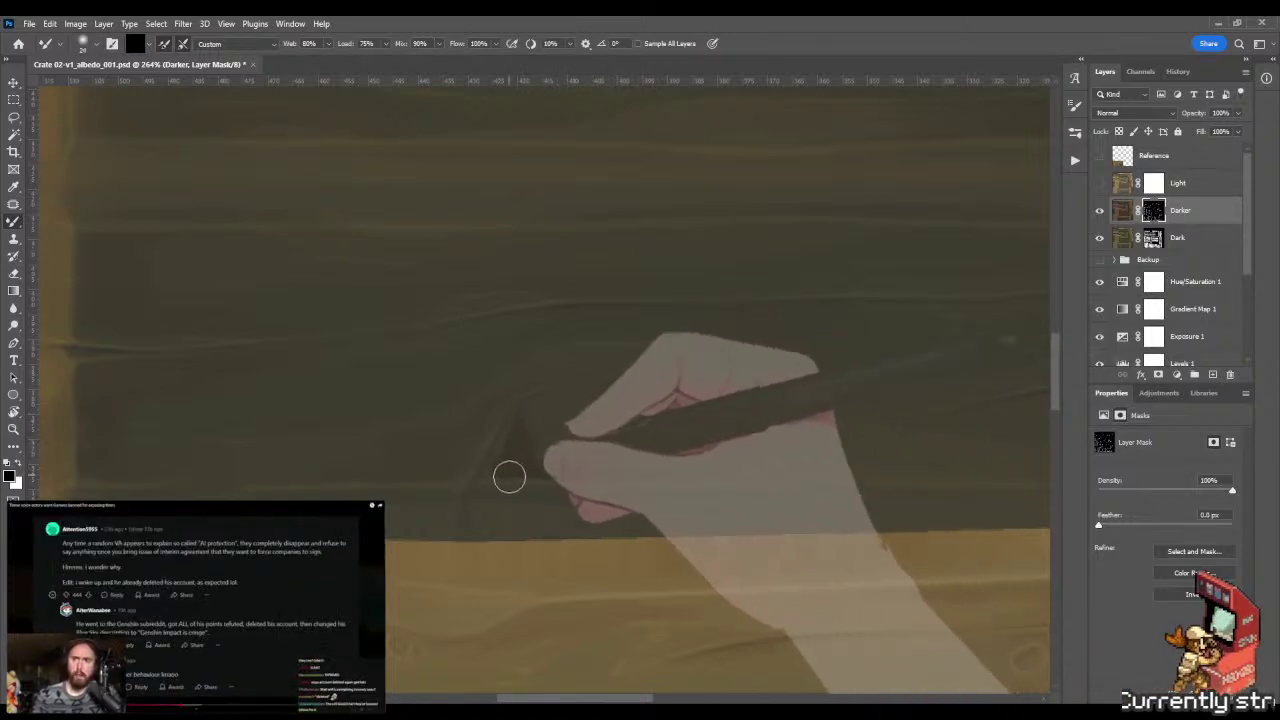
- Lasso a wide area around the peaked shadow and fade it with black-to-transparent gradients on the Darker mask
key("l")
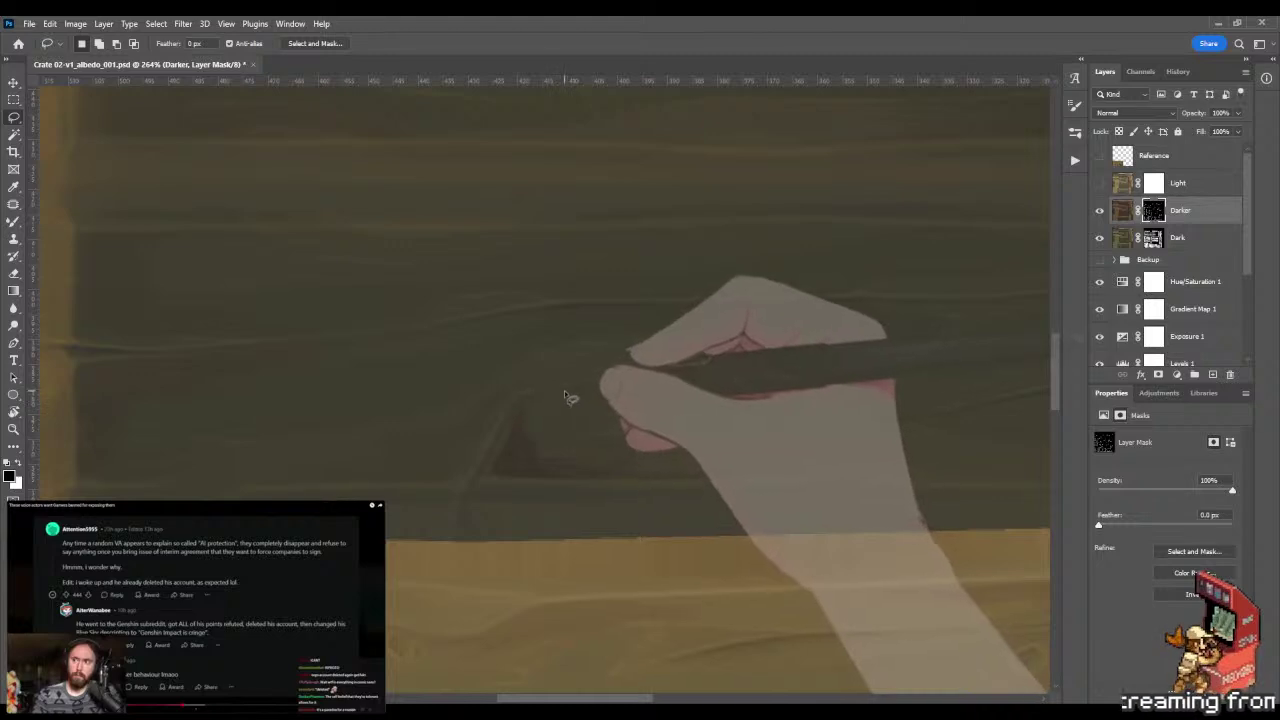
mouse_move(546, 399)
left_mouse_down()
mouse_move(480, 476)
mouse_move(554, 534)
mouse_move(874, 556)
mouse_move(918, 441)
mouse_move(862, 408)
left_mouse_up()
key("z")
mouse_move(783, 351)
left_mouse_down()
mouse_move(746, 351)
mouse_move(579, 510)
left_mouse_up()
key("g")
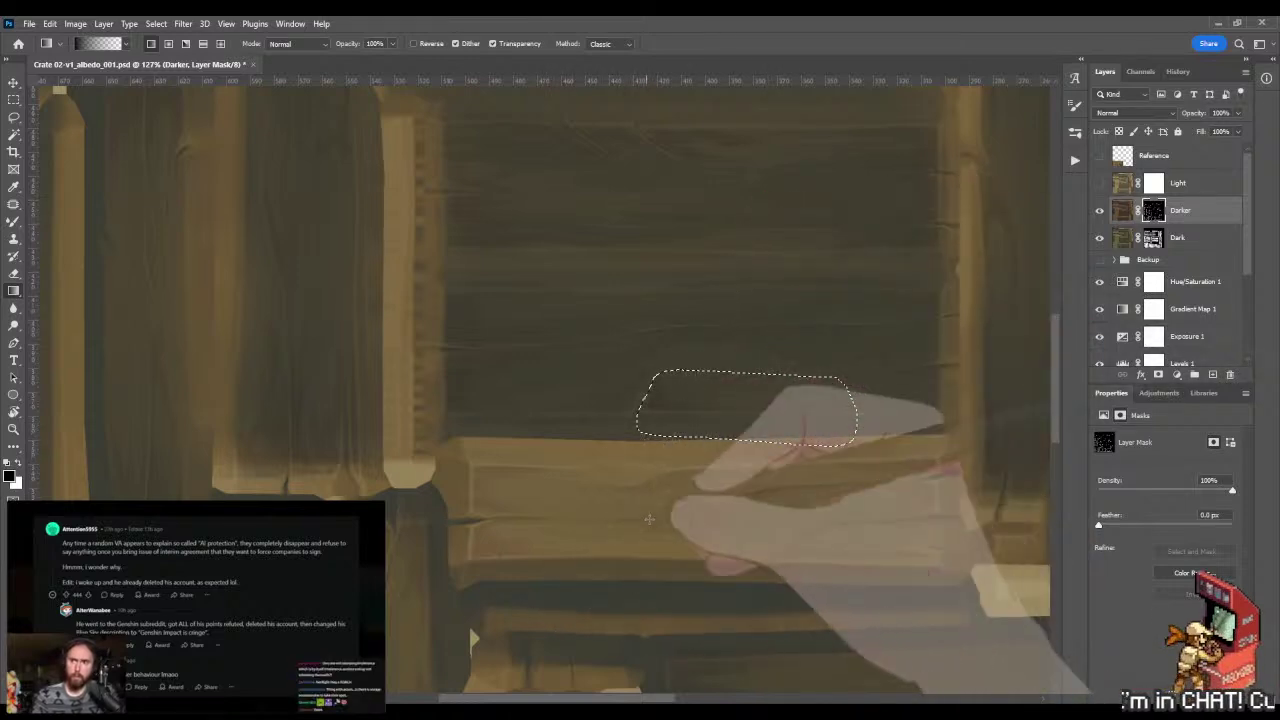
left_click_drag(700, 243, 845, 368)
- Clear the selection, save the texture, and check the peaked shadow on the crate in Marmoset Toolbag, returning to Photoshop
key("ctrl+d")
key("m")
key("z")
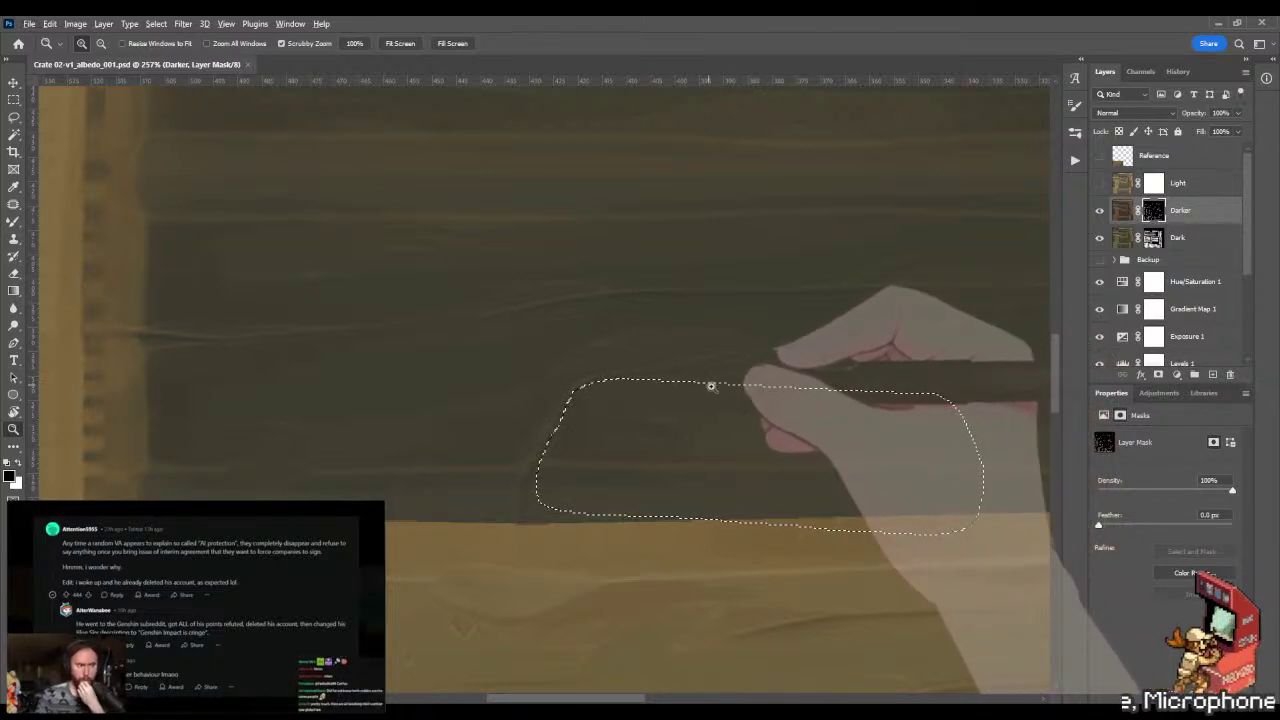
key("alt+Tab")
left_click_drag(688, 390, 660, 435)
key("alt+Tab")
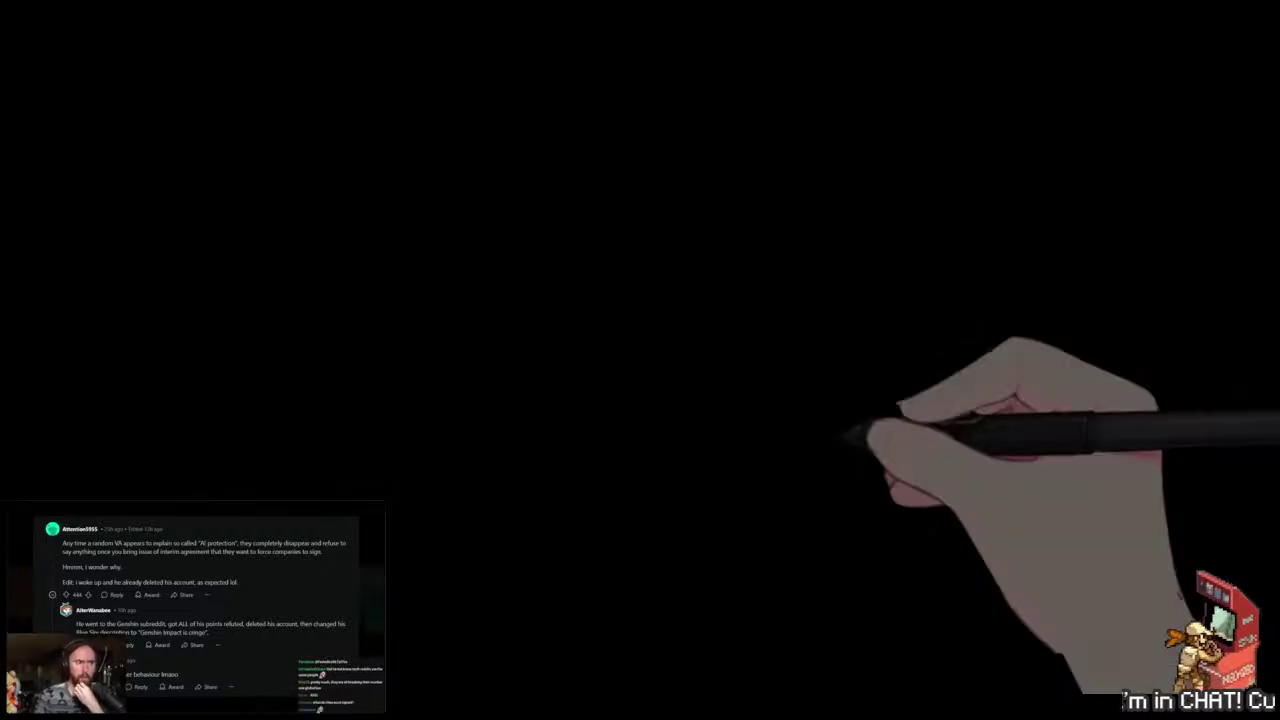
- Lasso a long tapering shape under the lower crack at the plank's right end and trim a notch from its right edge
scroll(786, 374, "right", 5)
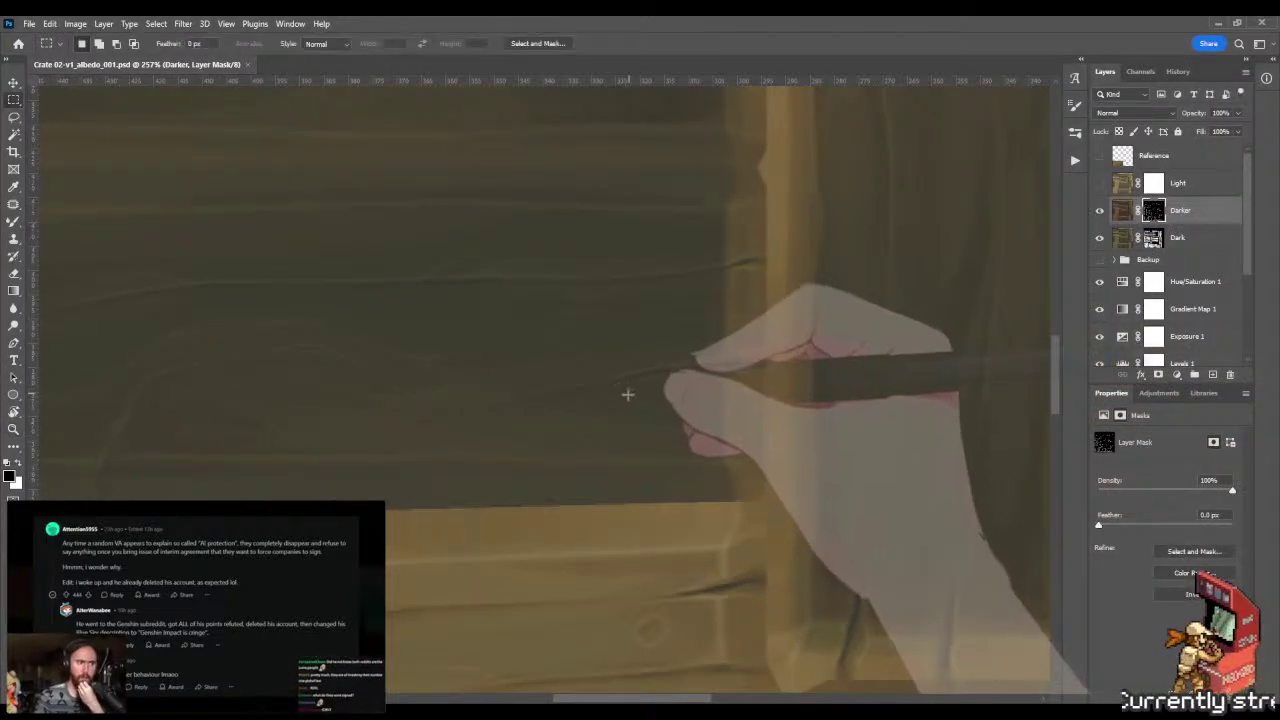
scroll(627, 394, "right", 3)
key("l")
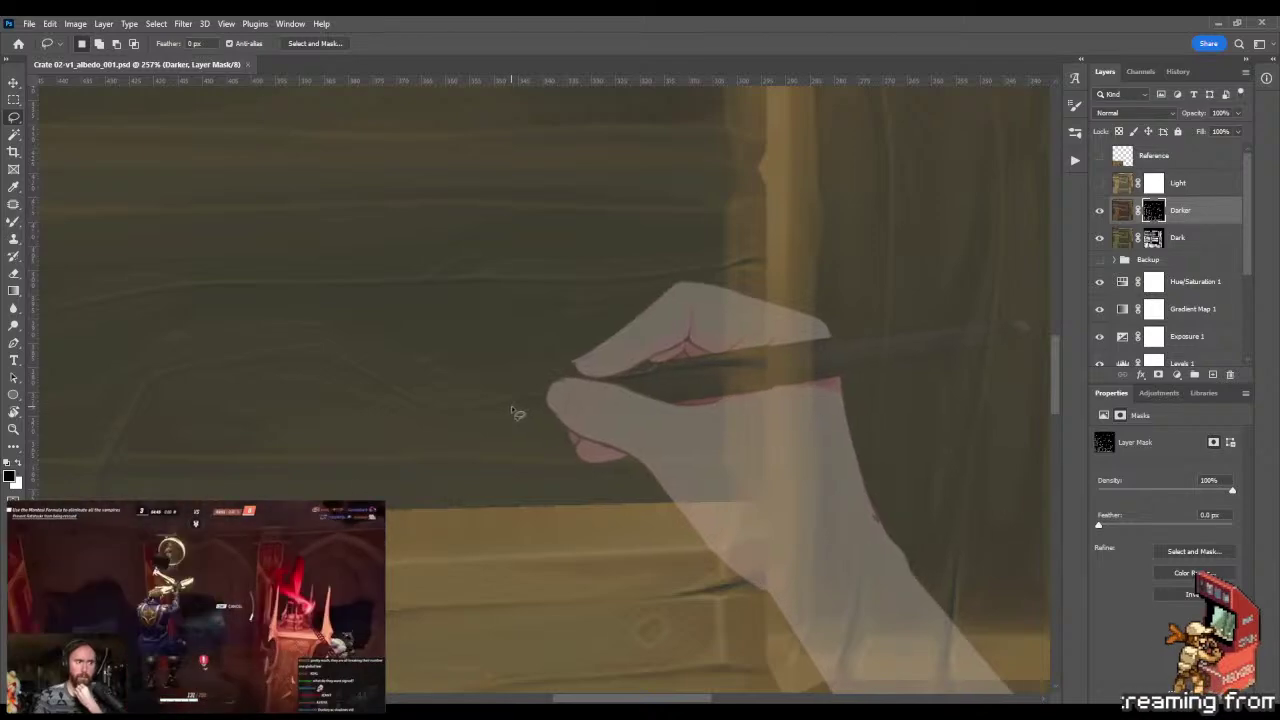
mouse_move(512, 408)
left_mouse_down()
mouse_move(703, 378)
mouse_move(715, 439)
mouse_move(656, 456)
mouse_move(645, 449)
mouse_move(663, 433)
mouse_move(617, 409)
mouse_move(456, 416)
left_mouse_up()
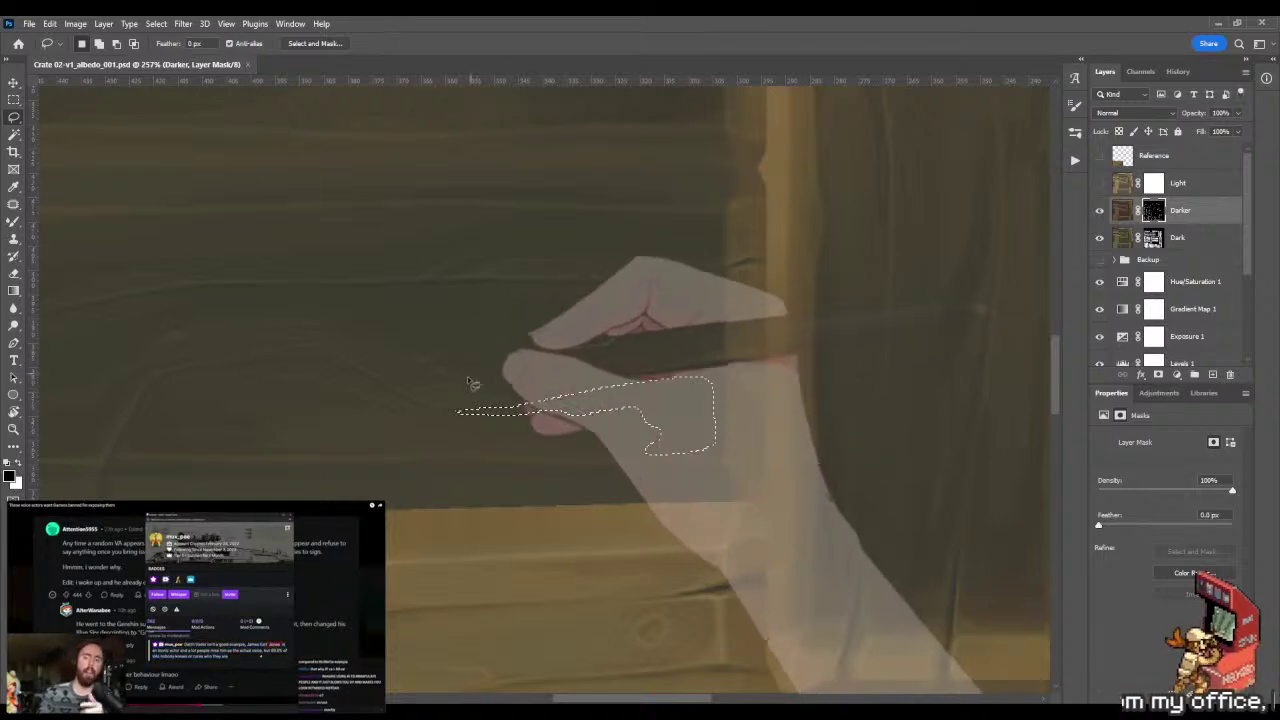
key("z")
left_click_drag(502, 420, 551, 414)
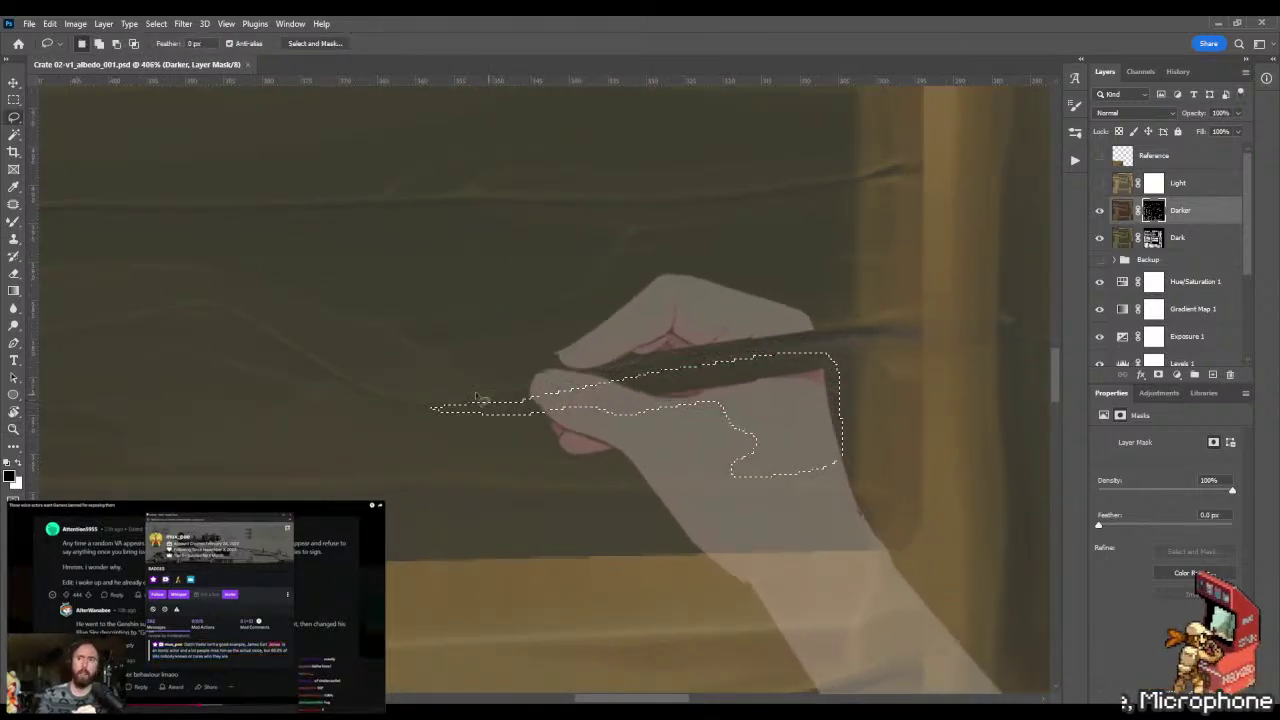
key("l")
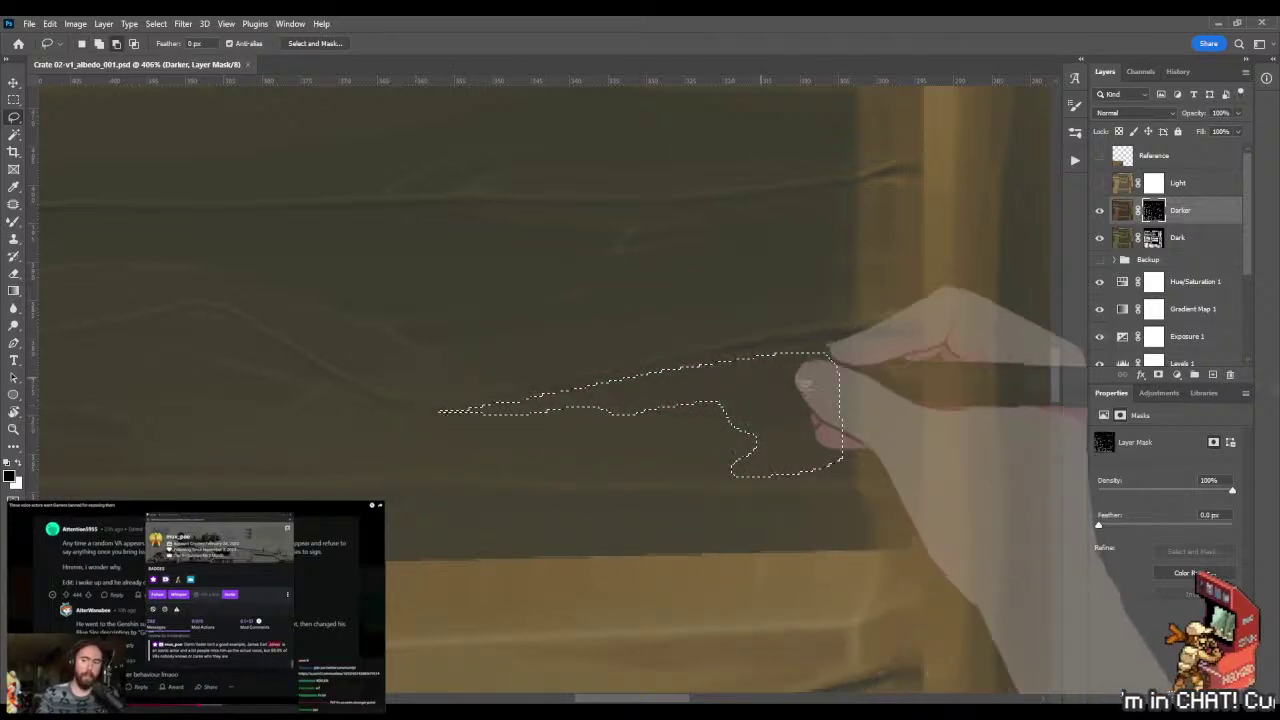
left_click_drag(845, 356, 870, 414)
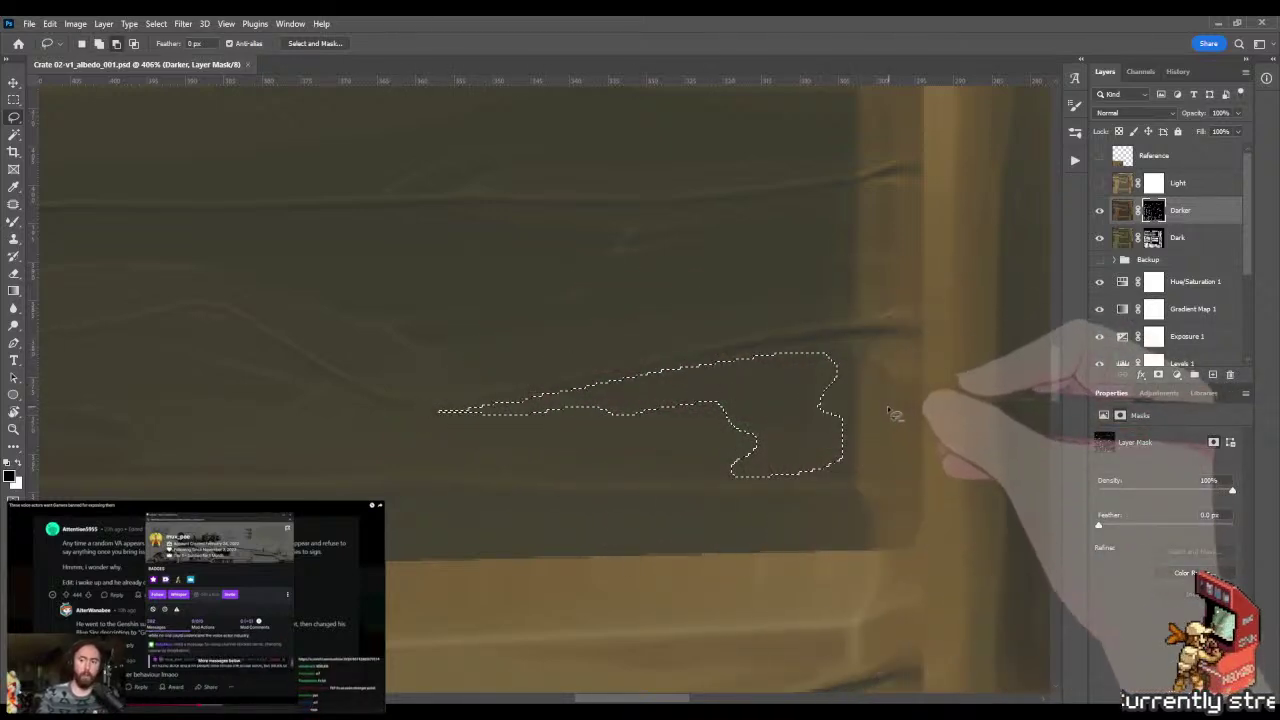
- Cut a notch from the selection's upper edge, fill the shape with white on the Darker mask, and clear the selection
key("g")
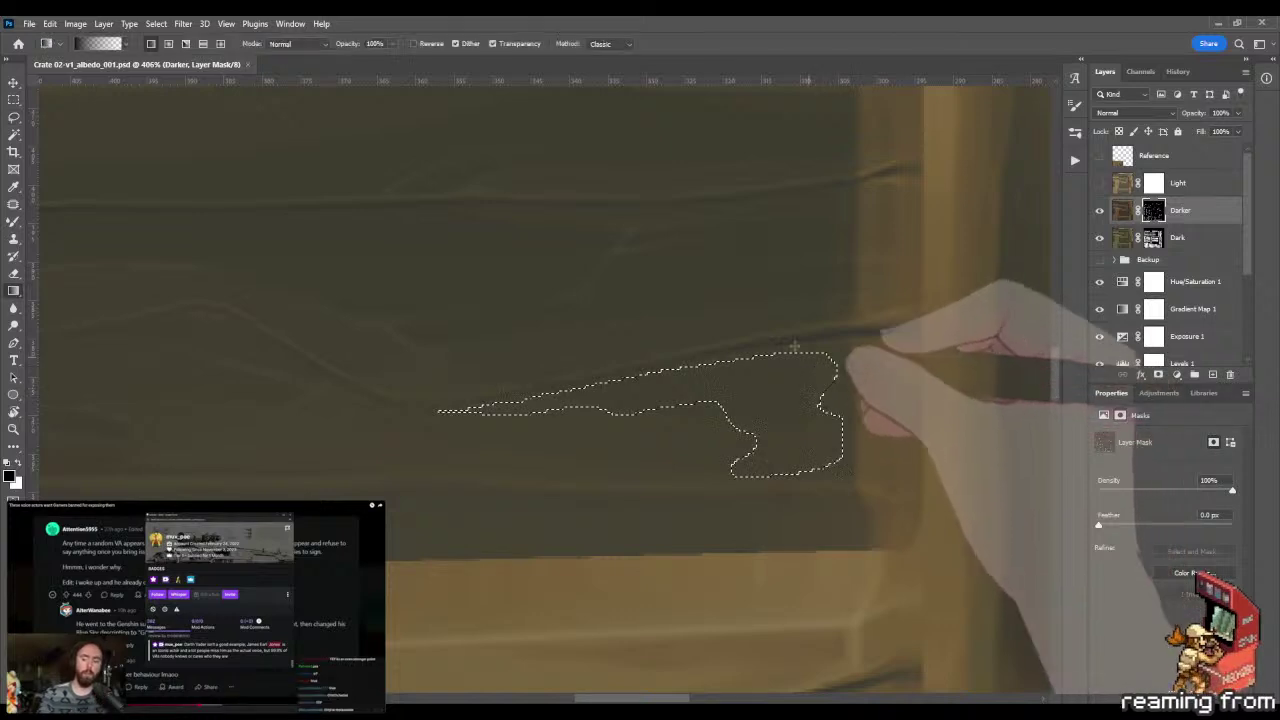
left_click_drag(694, 223, 700, 296)
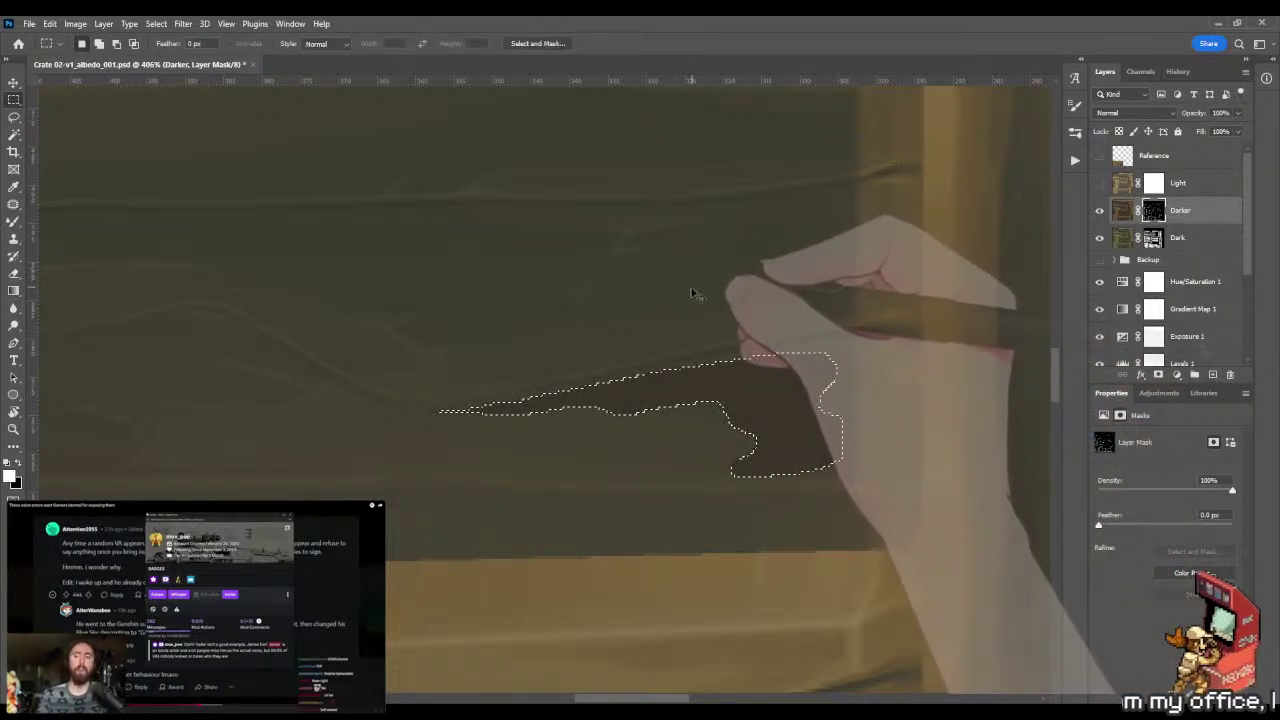
key("l")
mouse_move(608, 360)
left_mouse_down()
mouse_move(655, 378)
mouse_move(731, 337)
left_mouse_up()
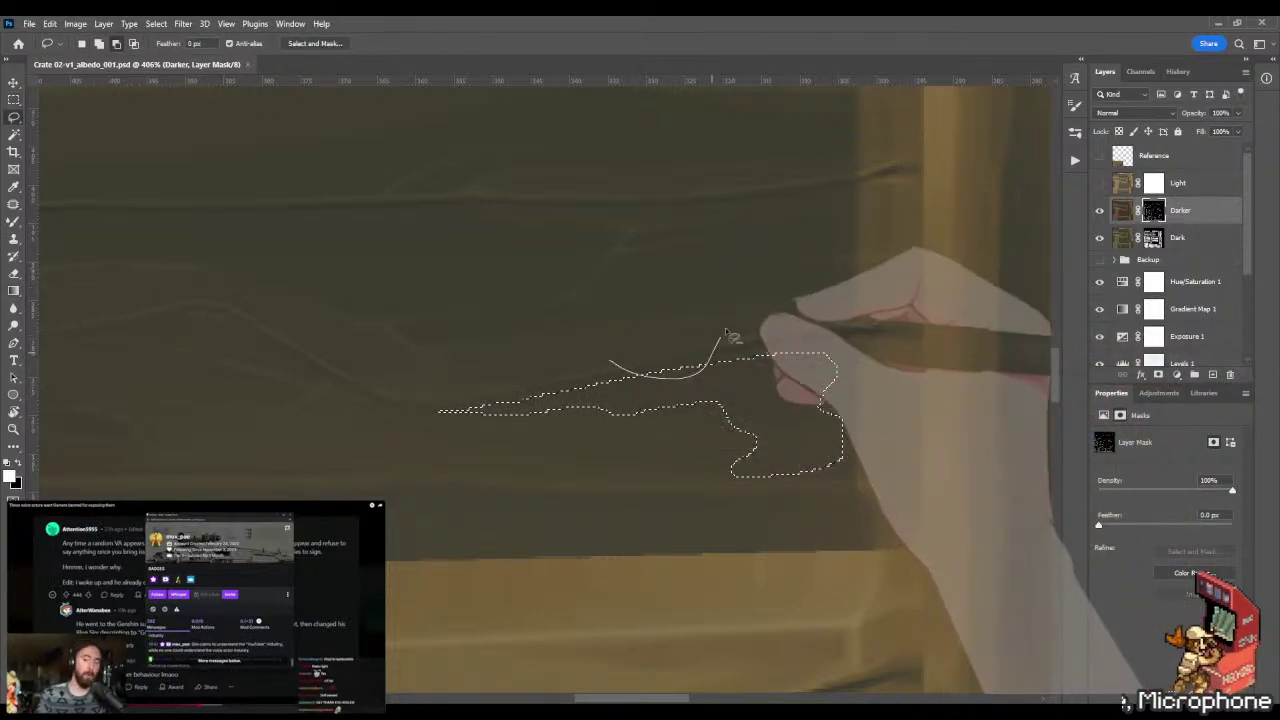
key("g")
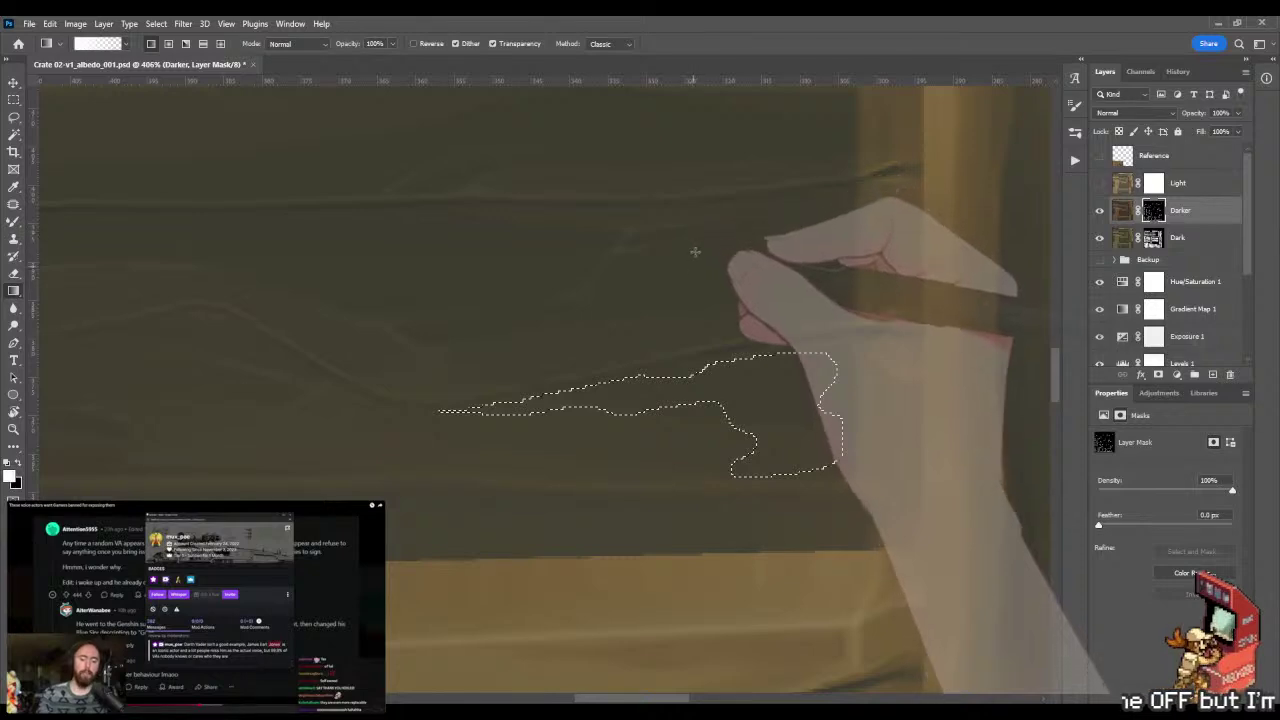
left_click_drag(694, 251, 685, 243)
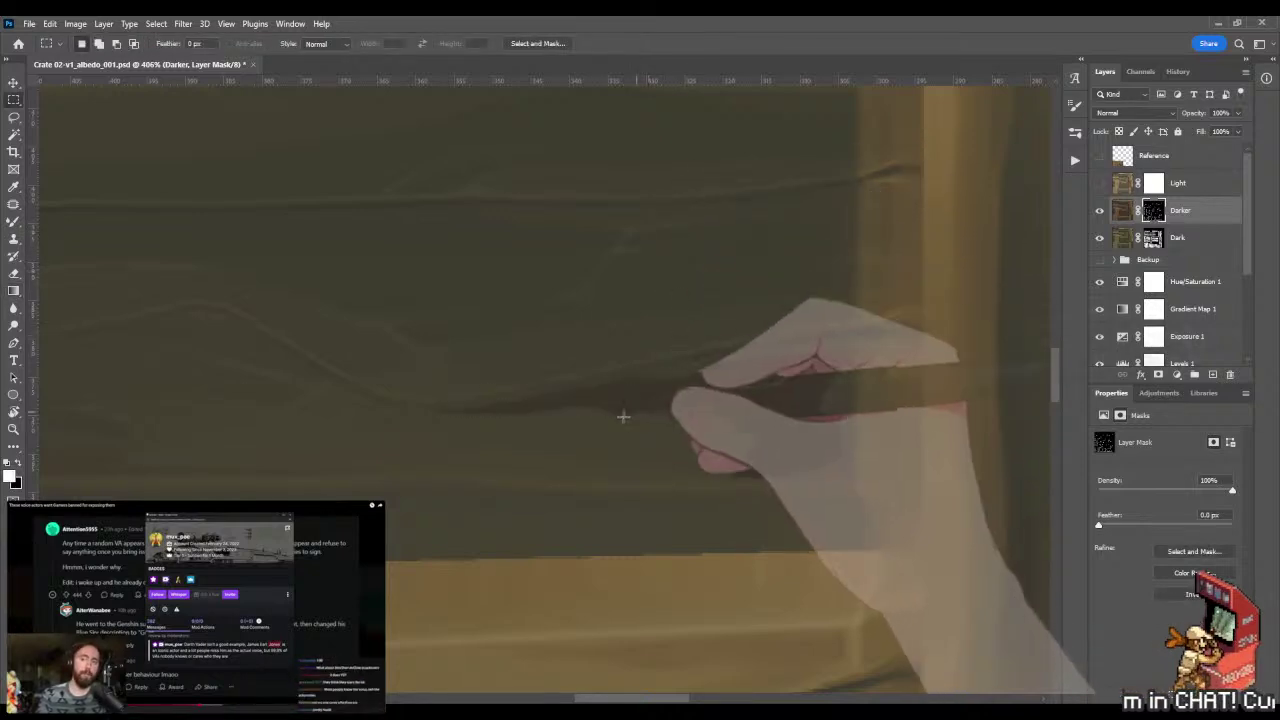
- Blend the edges of the tapering shadow under the lower crack with the brush and Mixer Brush, undoing an unwanted stroke
key("b")
left_click_drag(497, 435, 520, 435)
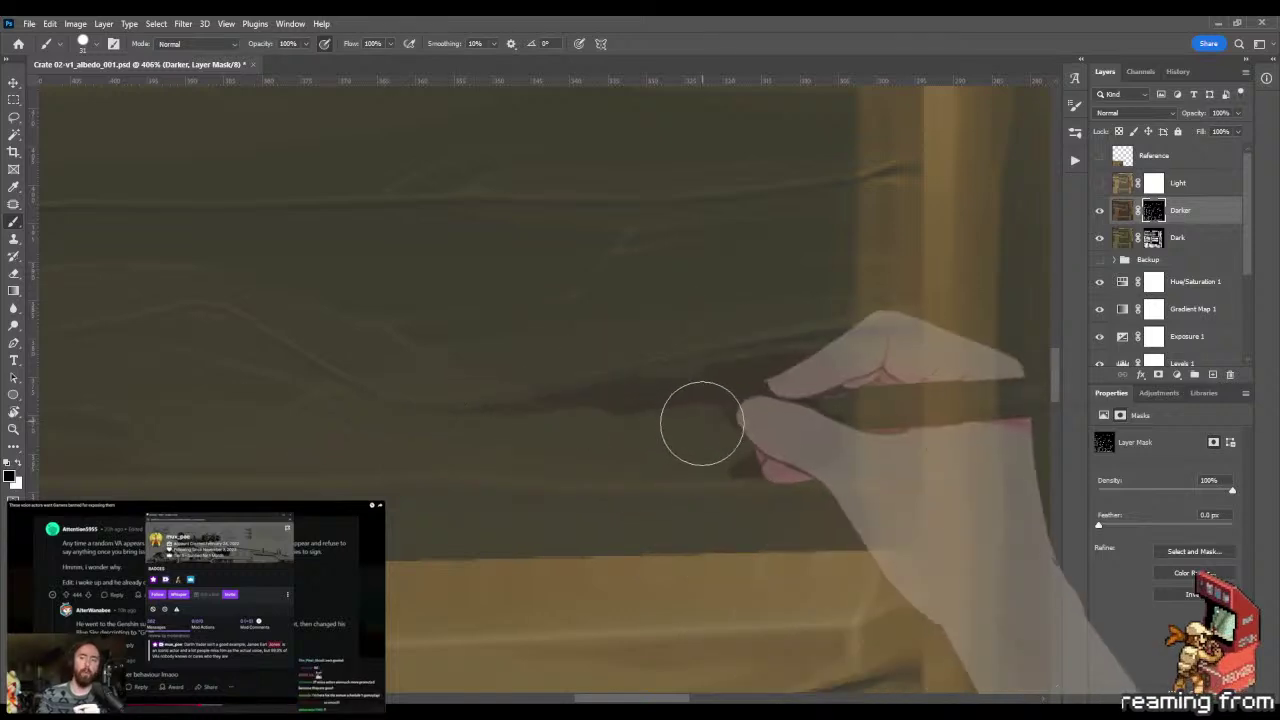
key("shift+b")
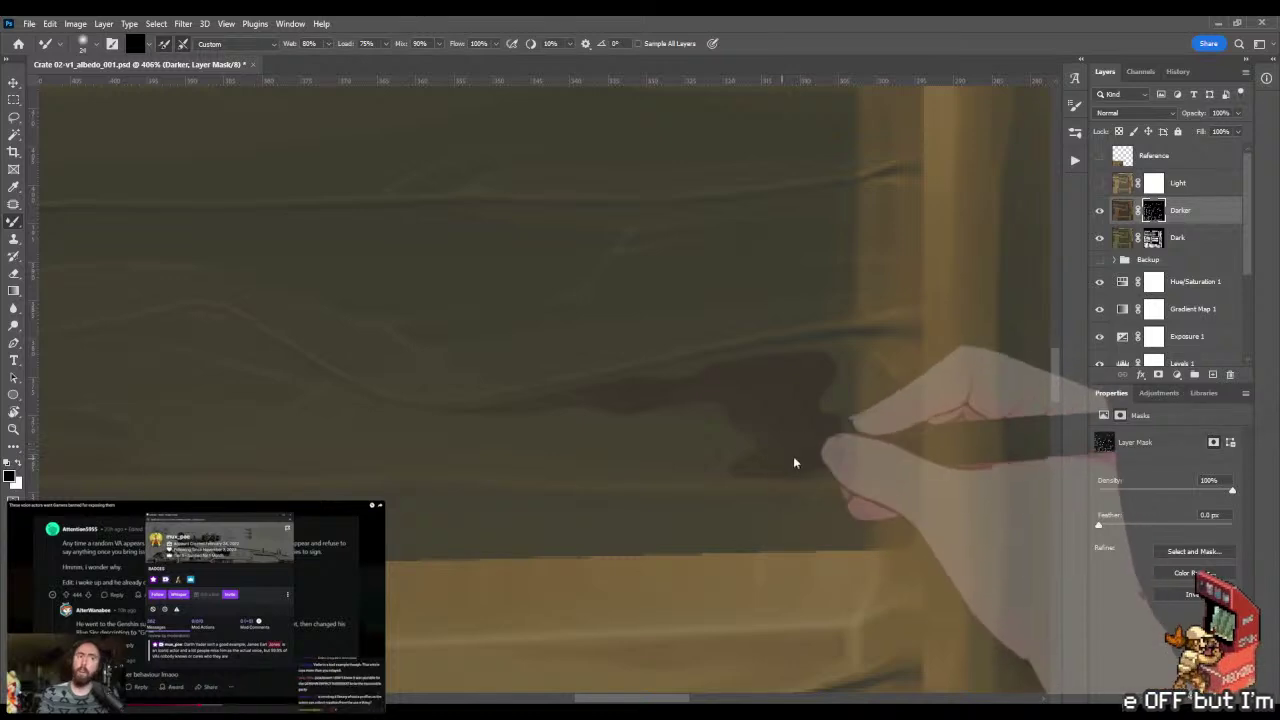
mouse_move(726, 394)
left_mouse_down()
mouse_move(709, 406)
mouse_move(675, 398)
left_mouse_up()
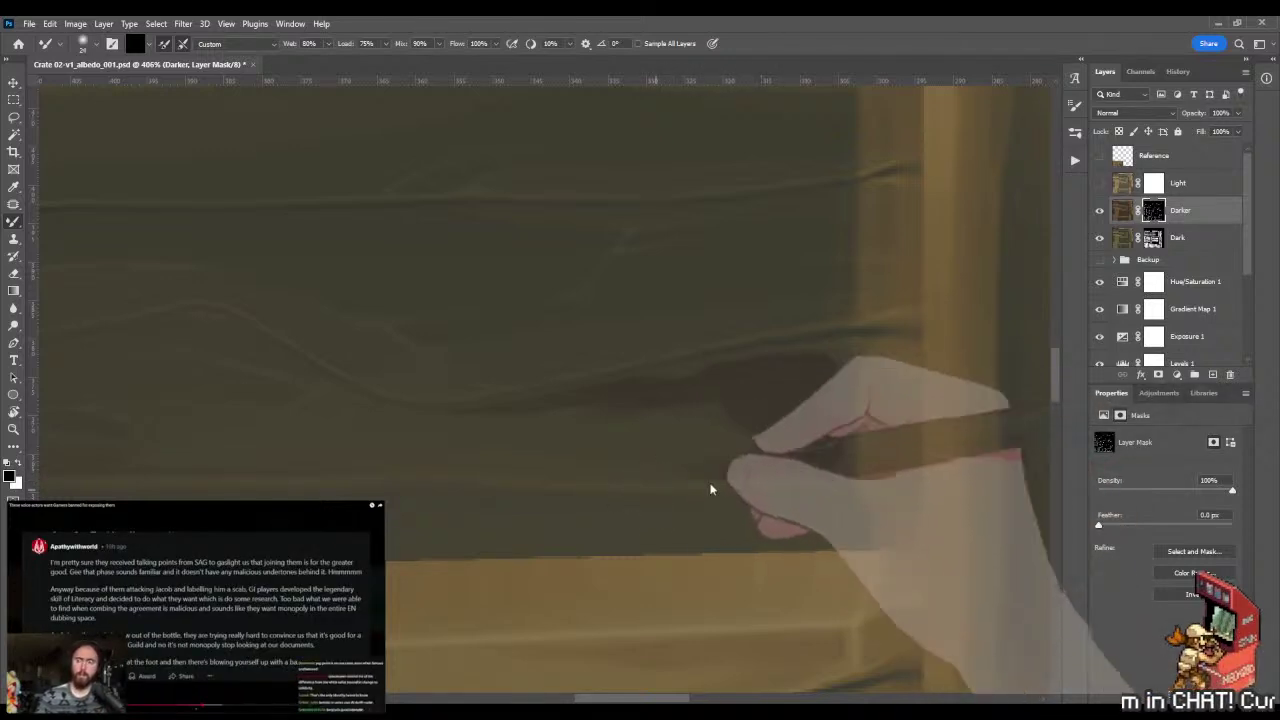
key("ctrl+z")
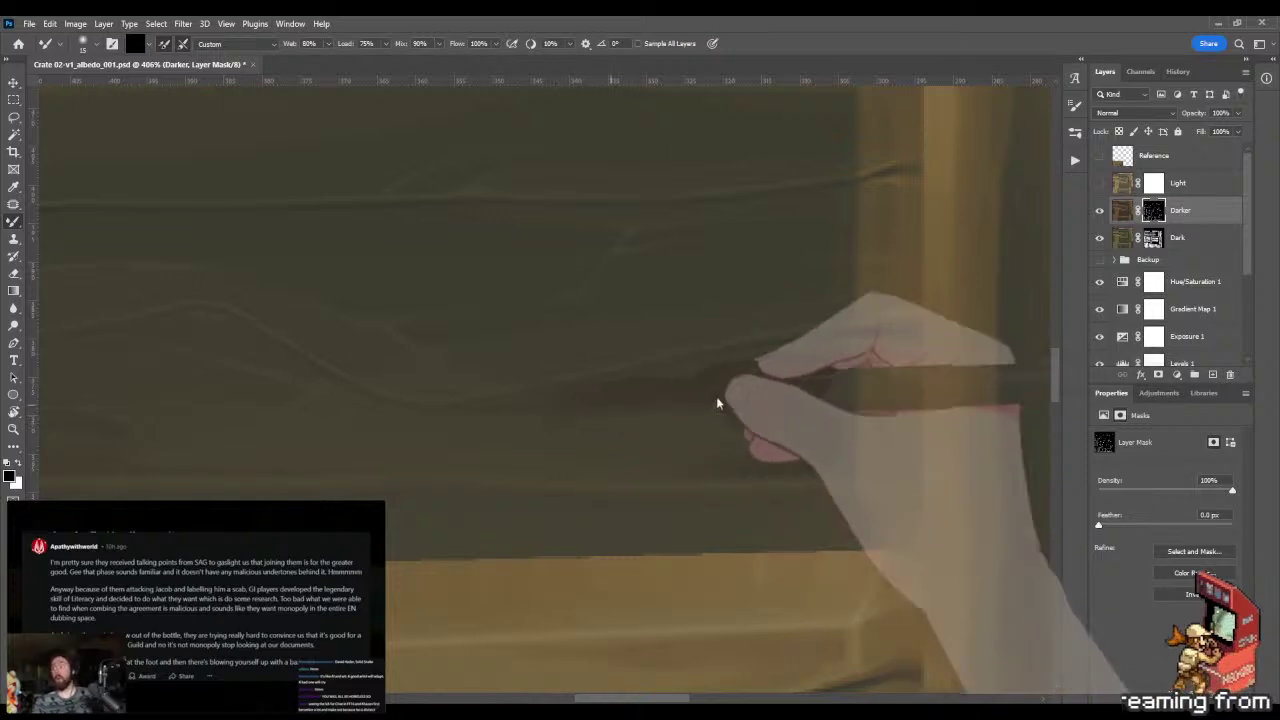
key("z")
mouse_move(674, 434)
left_mouse_down()
mouse_move(583, 440)
mouse_move(619, 442)
left_mouse_up()
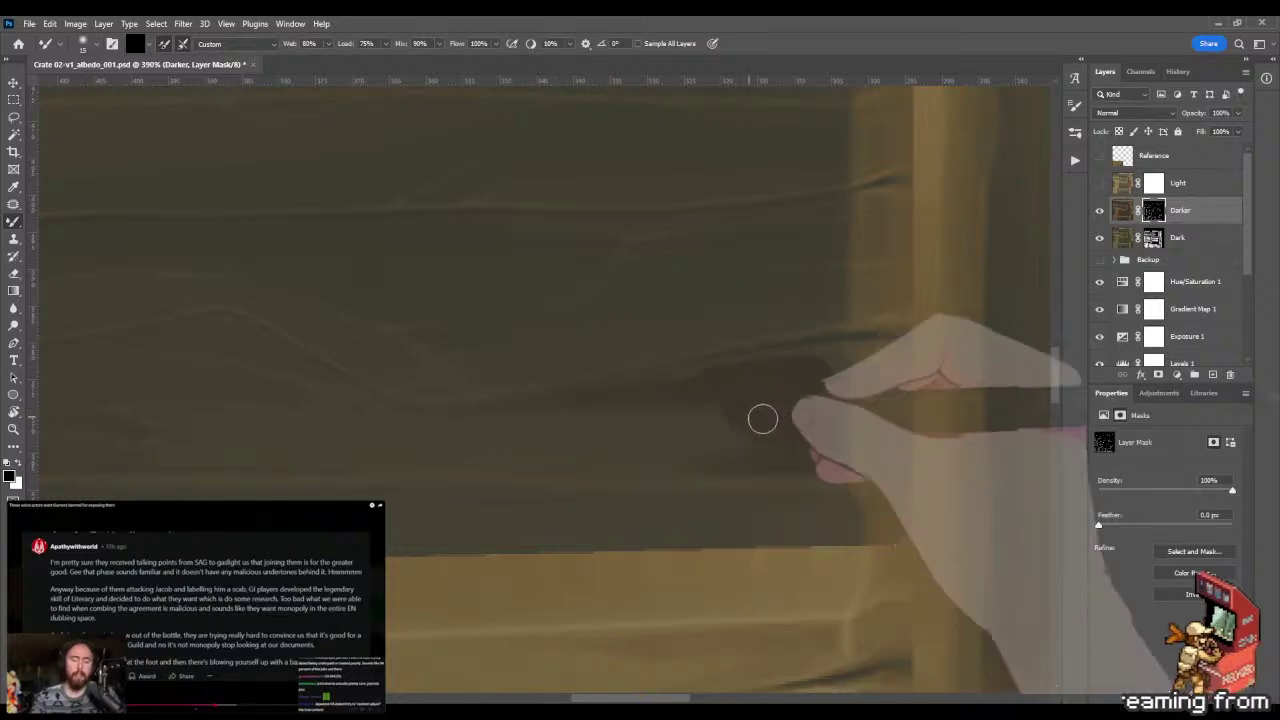
- Lasso a wide area around the lower crack's shadow, fade it with black-to-transparent gradients, and check the saved texture in Marmoset Toolbag
key("z")
left_click_drag(711, 451, 691, 451)
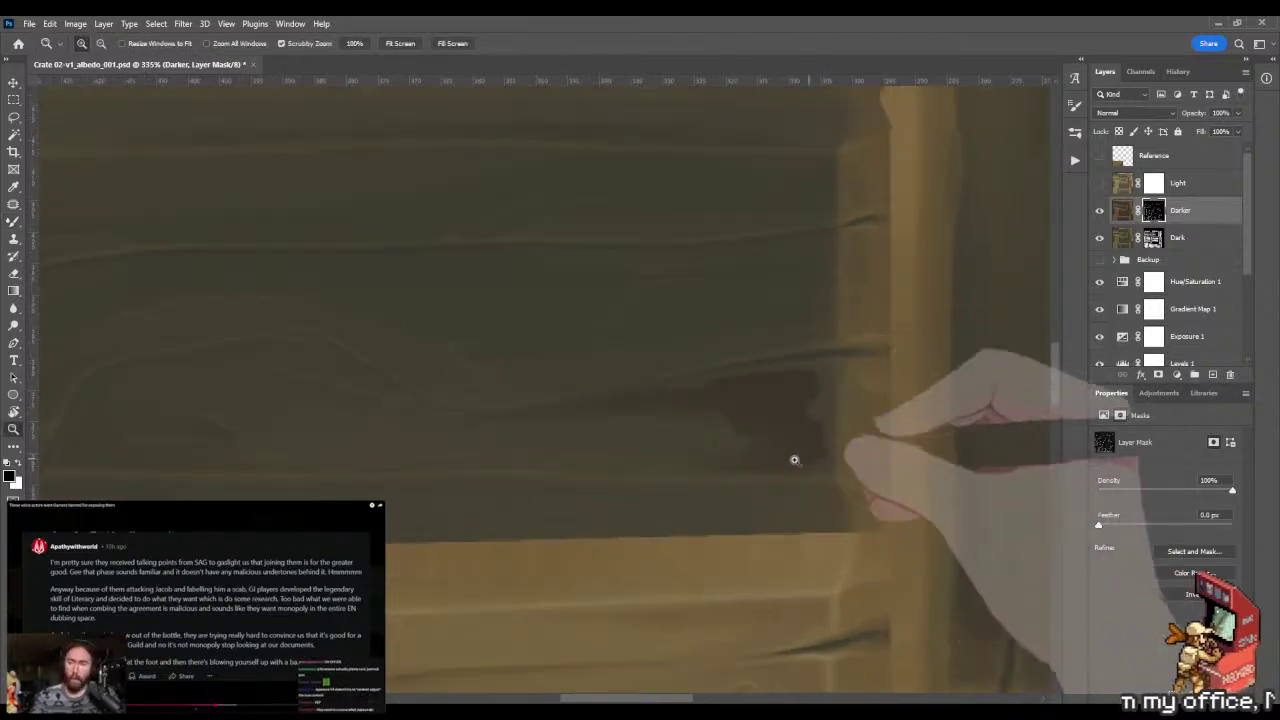
key("l")
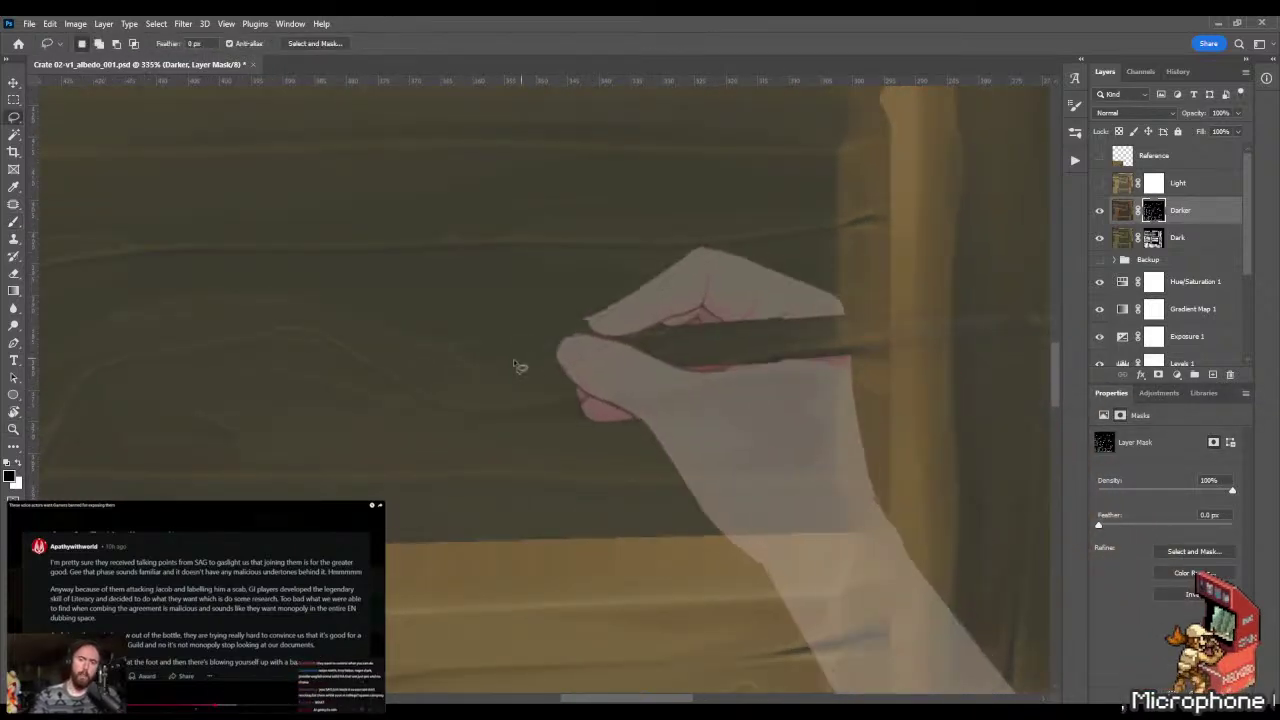
mouse_move(452, 369)
left_mouse_down()
mouse_move(943, 314)
mouse_move(424, 552)
mouse_move(395, 540)
left_mouse_up()
key("z")
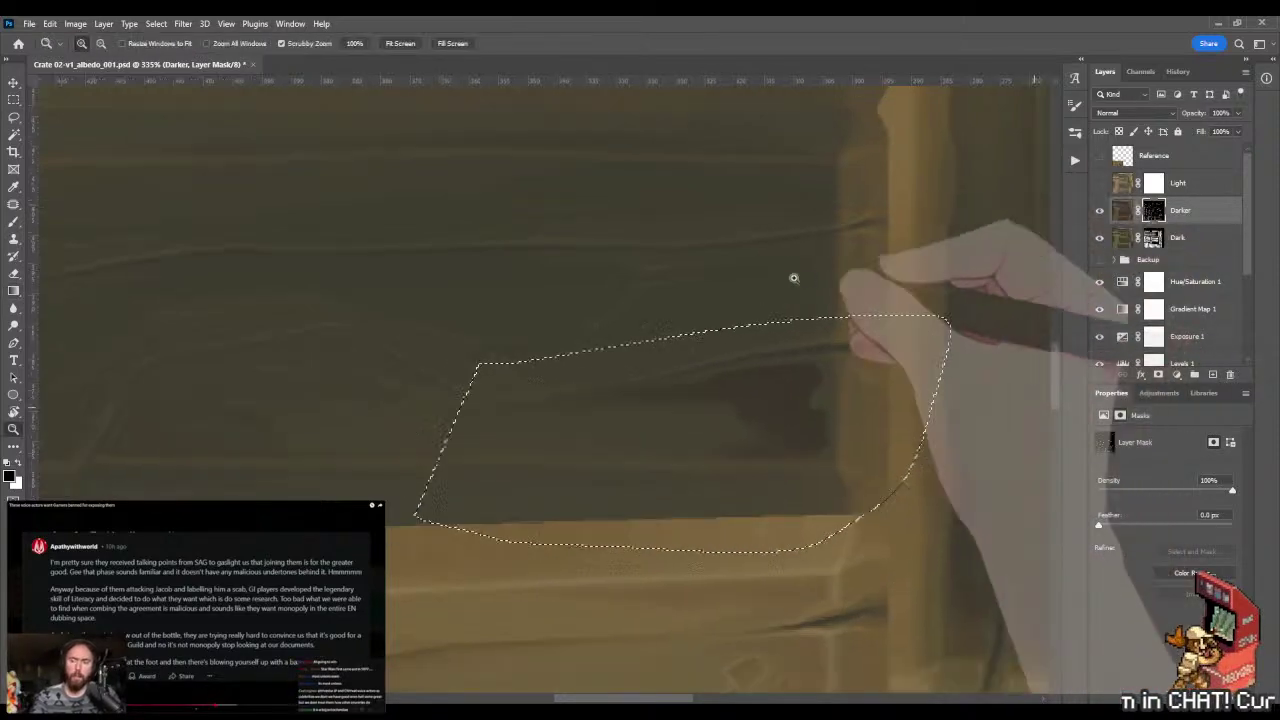
left_click_drag(850, 270, 507, 495)
key("g")
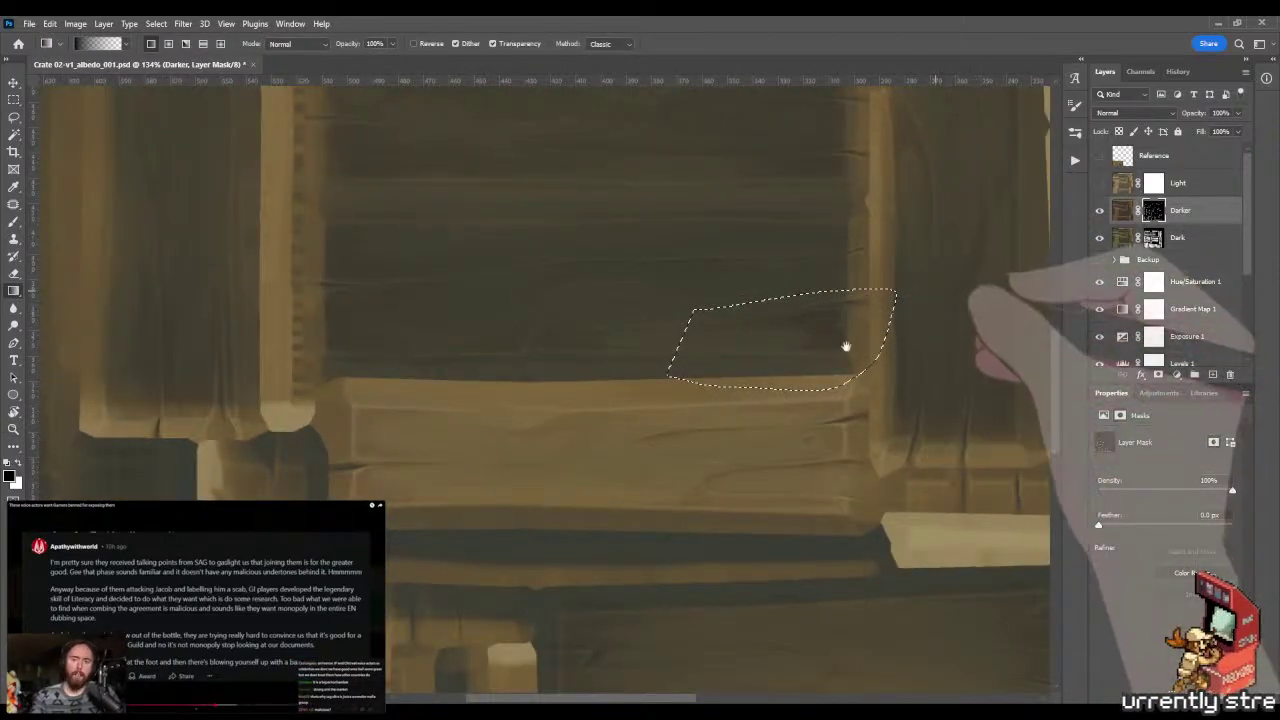
left_click_drag(846, 346, 641, 456)
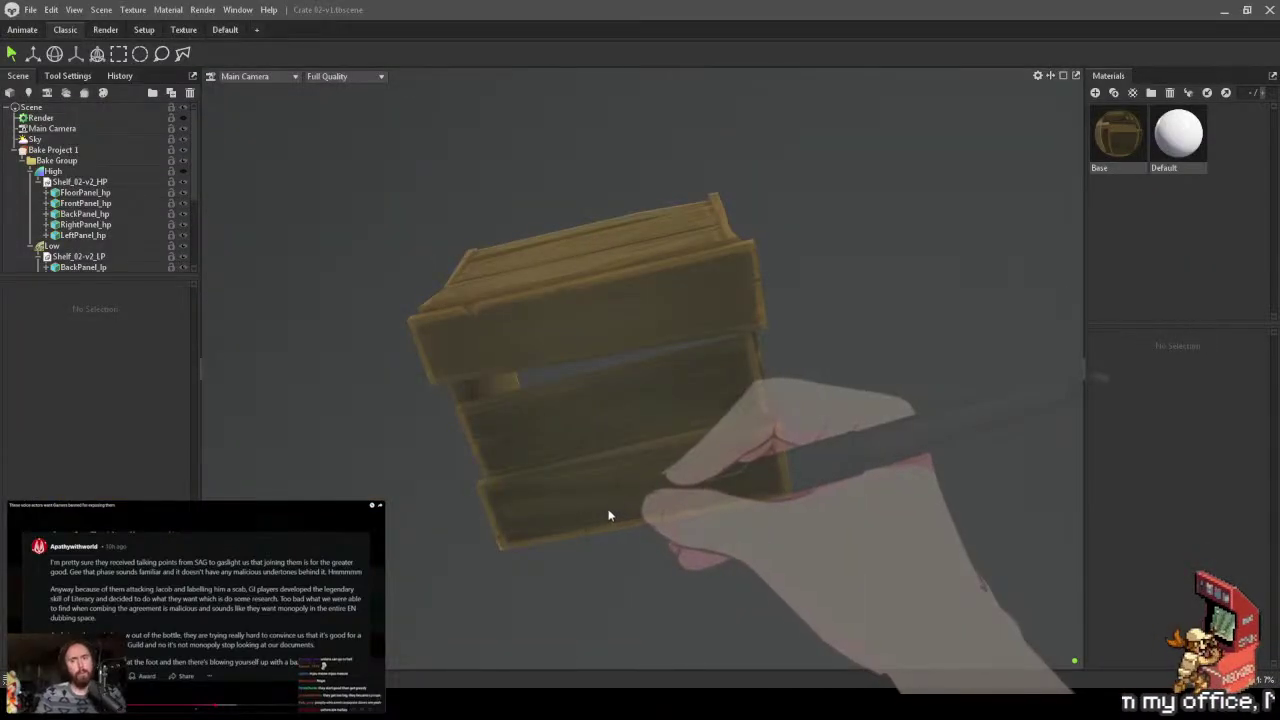
left_click_drag(608, 515, 677, 437)
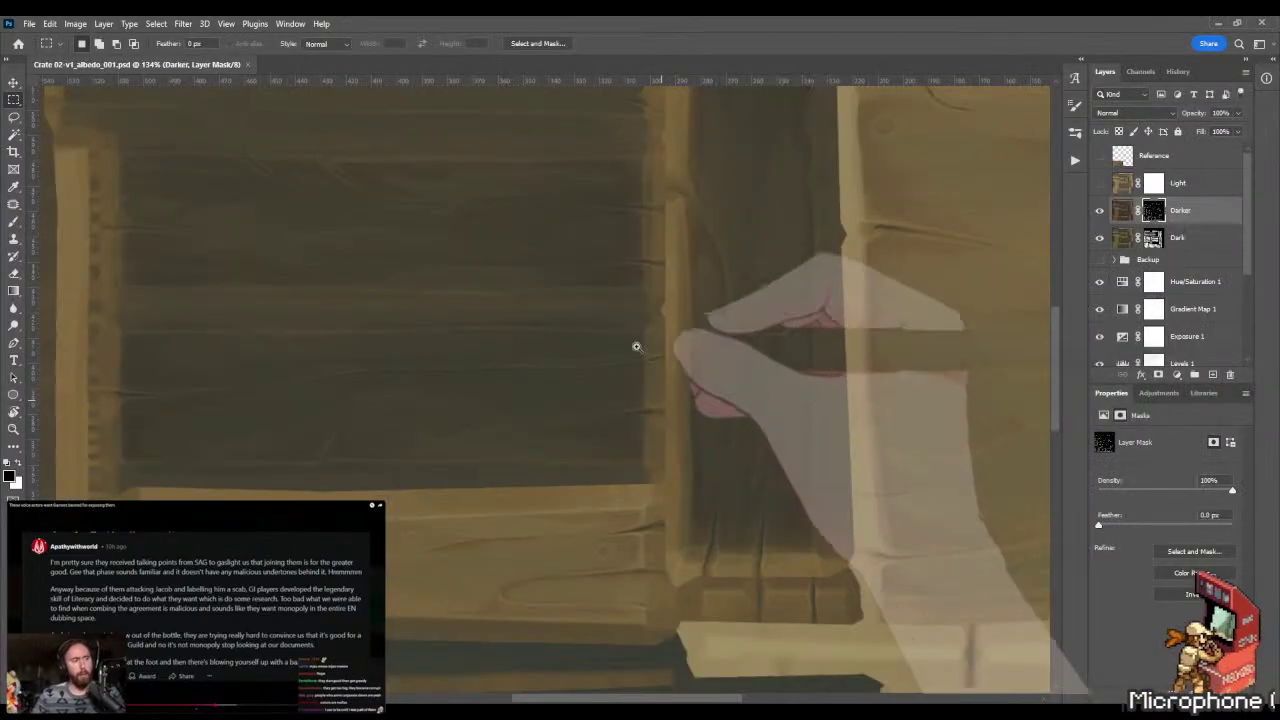
- Back in Photoshop, lasso a hooked, long-tailed shape under the next crack up, notch its right edge, and fill it white on the Darker mask
scroll(636, 346, "up", 3)
key("l")
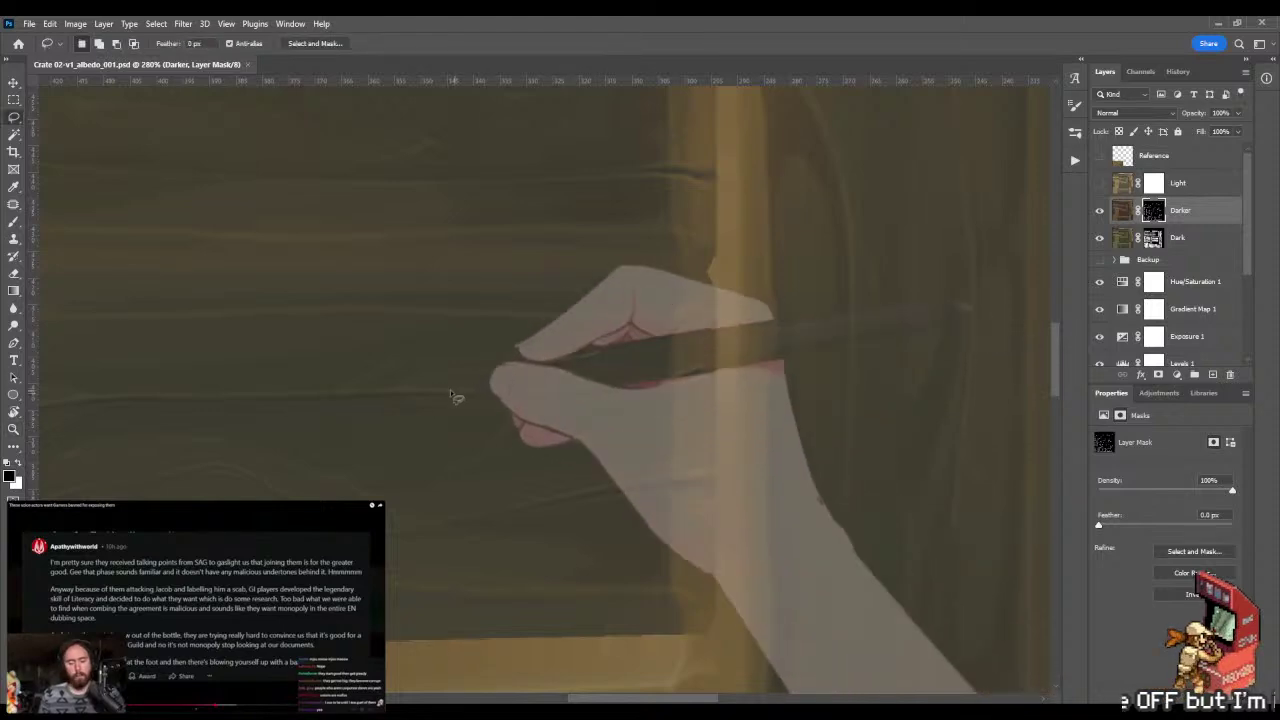
mouse_move(353, 398)
left_mouse_down()
mouse_move(453, 422)
mouse_move(591, 423)
mouse_move(618, 443)
mouse_move(614, 482)
mouse_move(664, 481)
left_mouse_up()
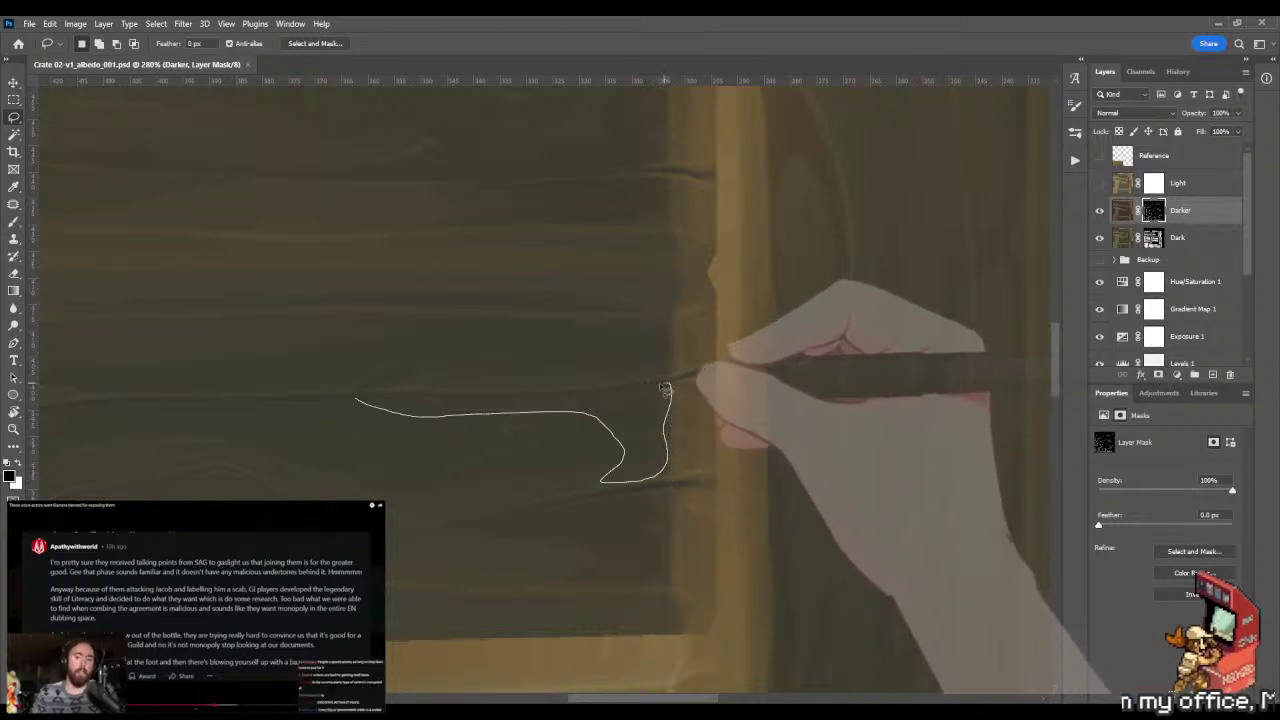
mouse_move(665, 390)
left_mouse_down()
mouse_move(532, 409)
mouse_move(360, 400)
left_mouse_up()
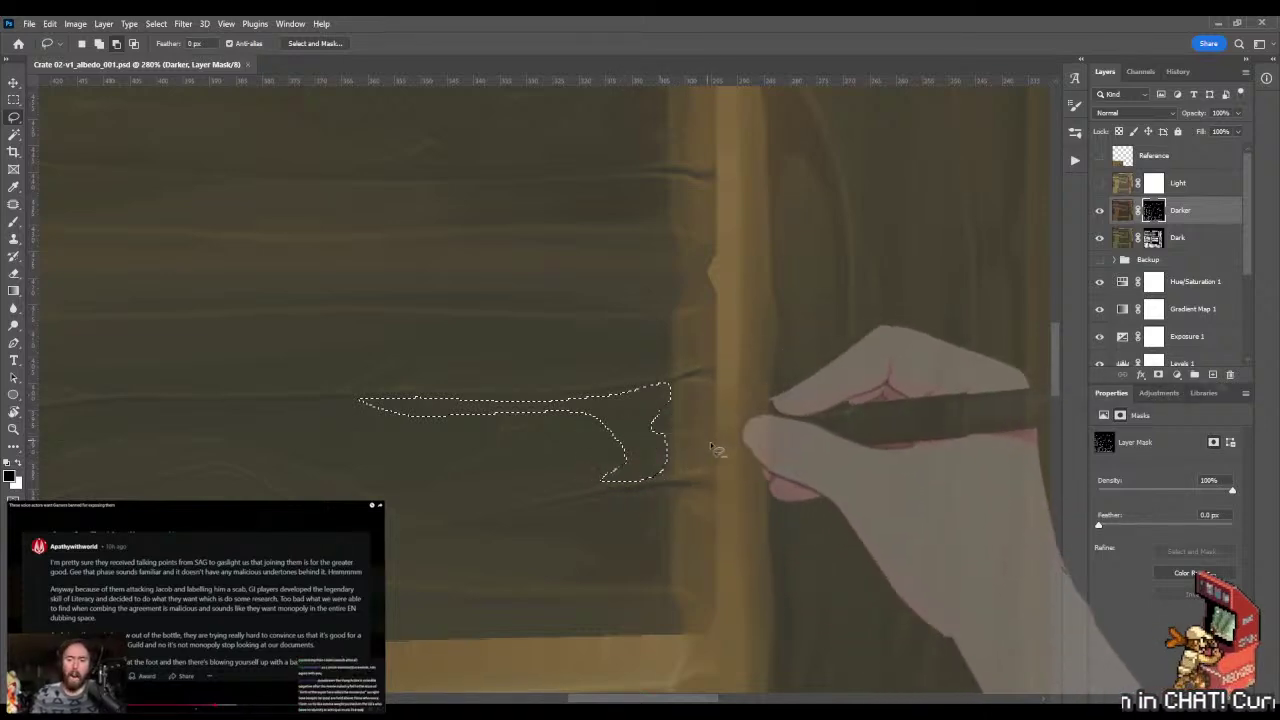
key("g")
key("x")
mouse_move(715, 450)
left_mouse_down()
mouse_move(589, 294)
mouse_move(588, 268)
left_mouse_up()
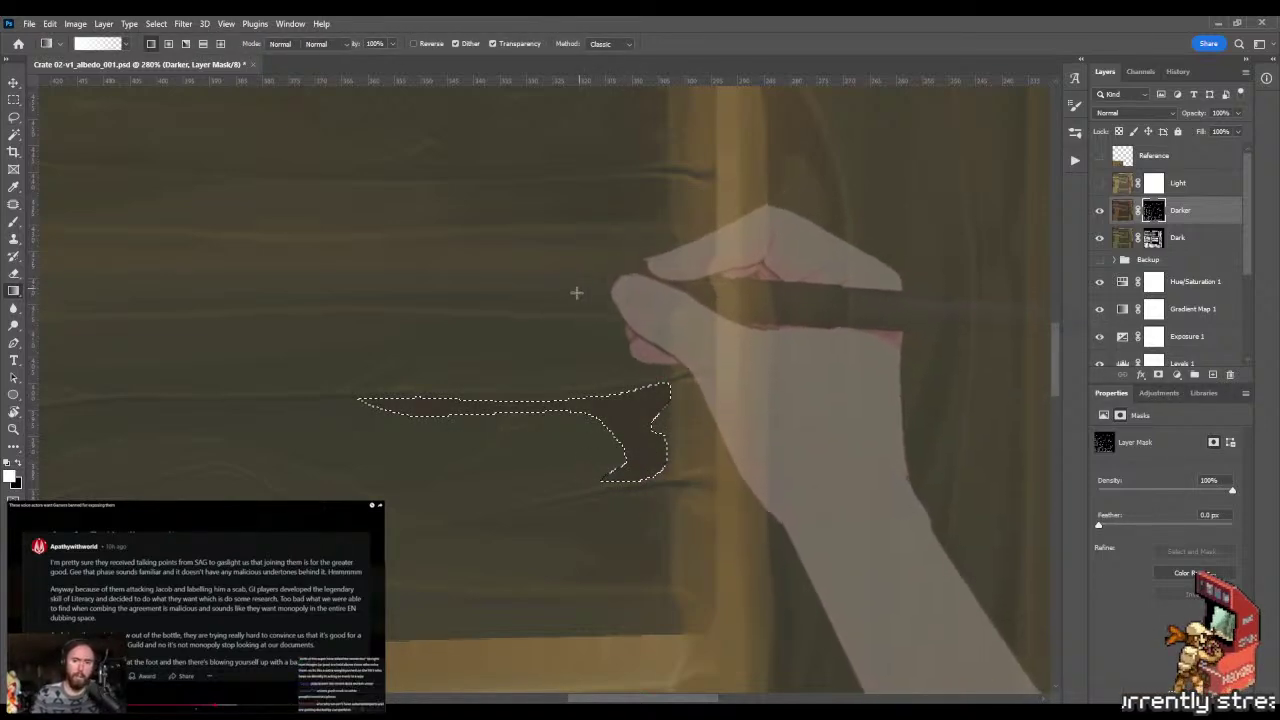
key("m")
- Soften the hooked shadow's edges on the Darker mask with the brush and Mixer Brush, lassoing a wide area around it during the blending
key("b")
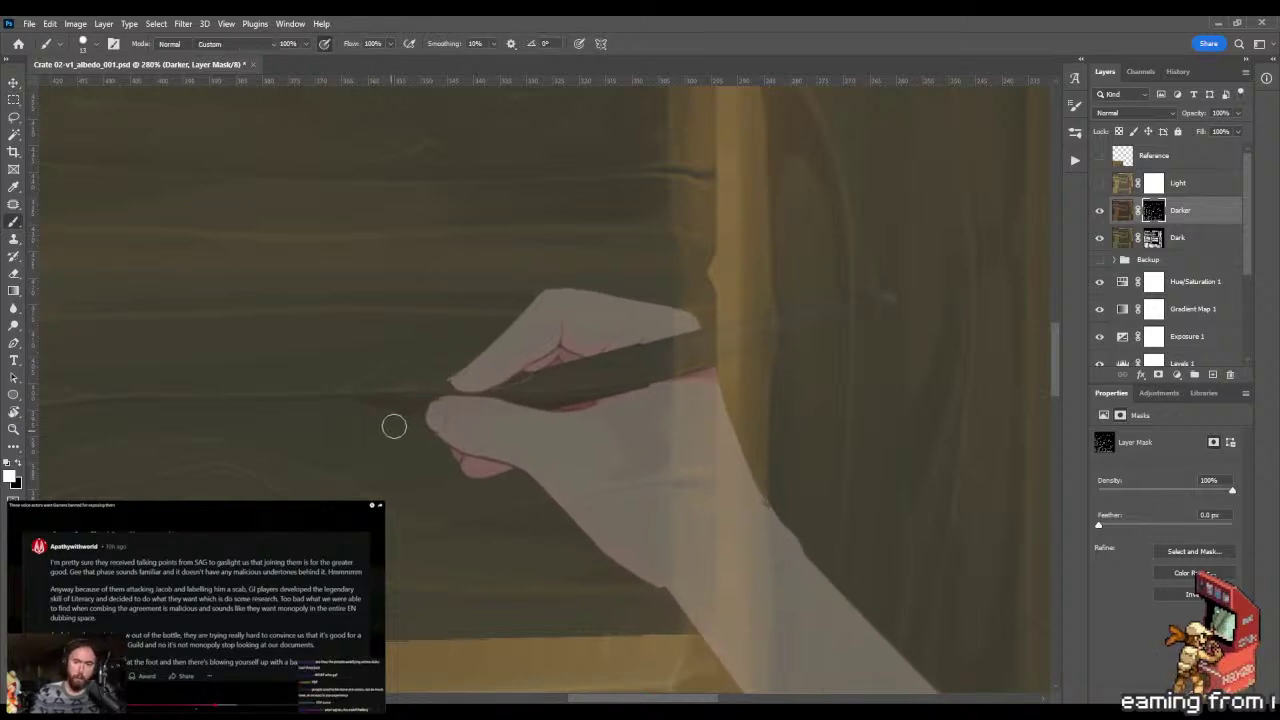
mouse_move(400, 425)
left_mouse_down()
mouse_move(494, 409)
mouse_move(274, 423)
mouse_move(534, 400)
mouse_move(400, 423)
mouse_move(628, 566)
left_mouse_up()
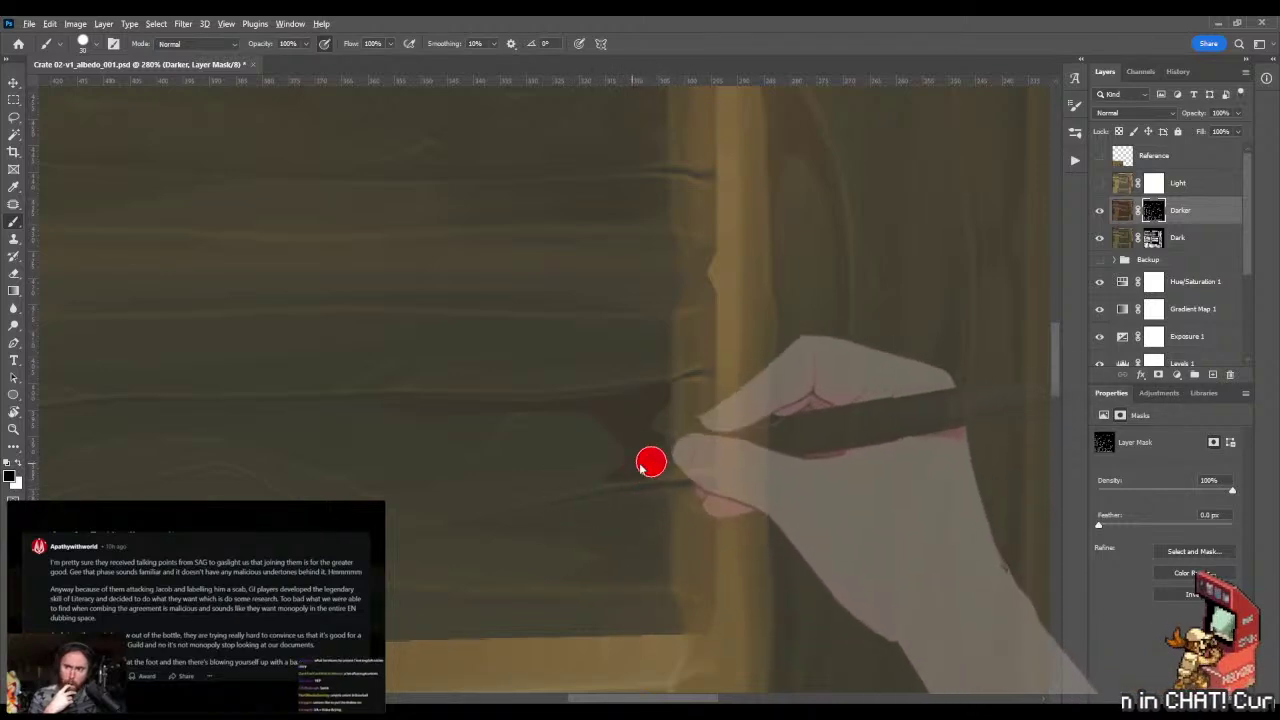
key("l")
mouse_move(305, 368)
left_mouse_down()
mouse_move(766, 406)
mouse_move(677, 487)
mouse_move(311, 481)
mouse_move(285, 450)
left_mouse_up()
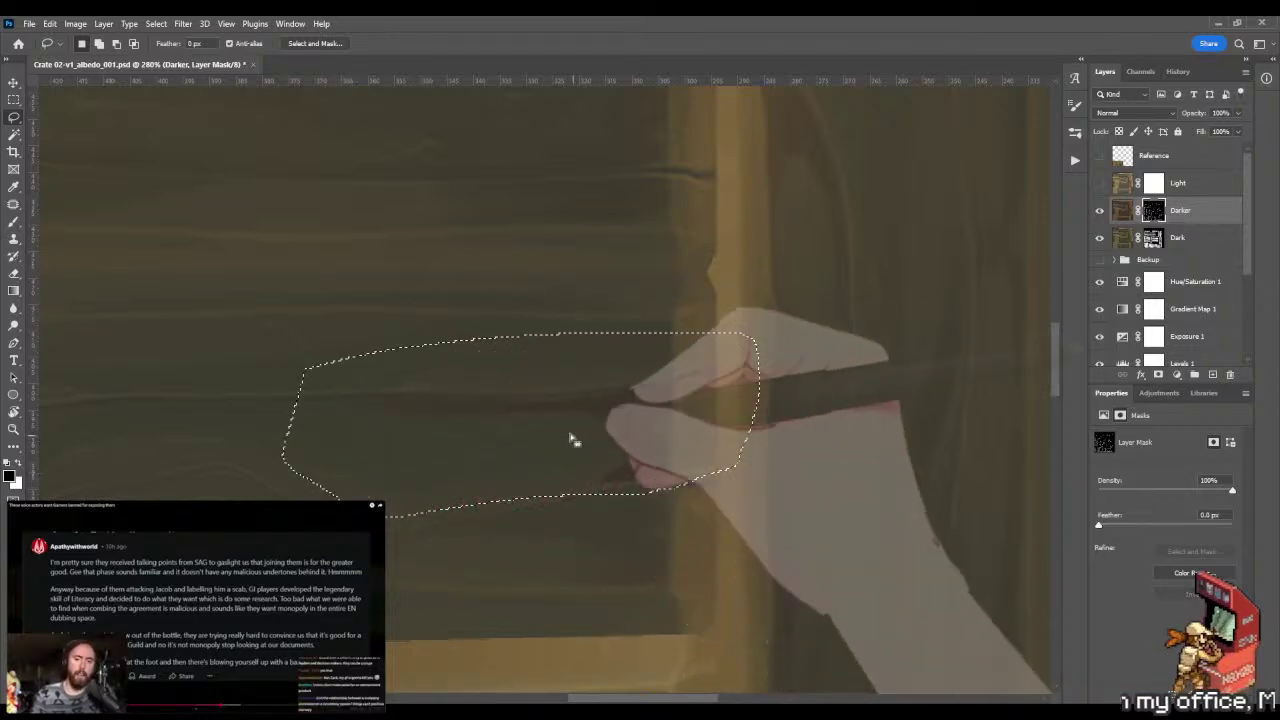
key("b")
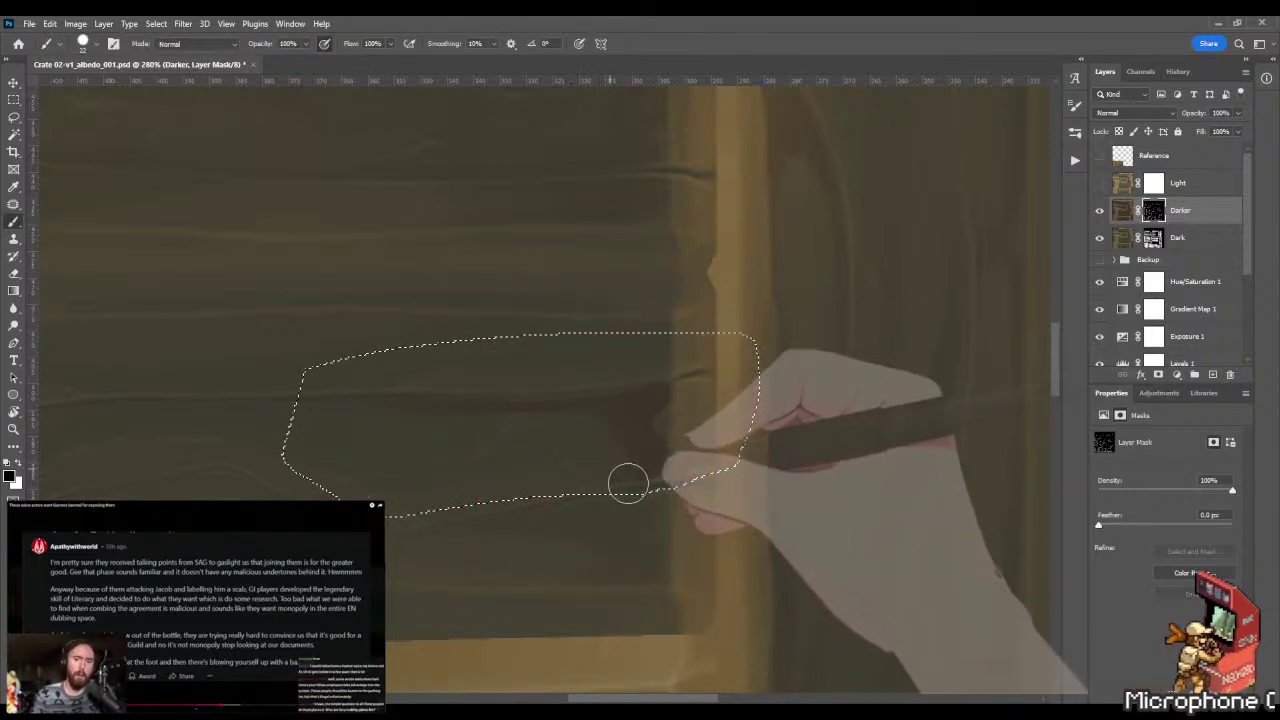
key("shift+b")
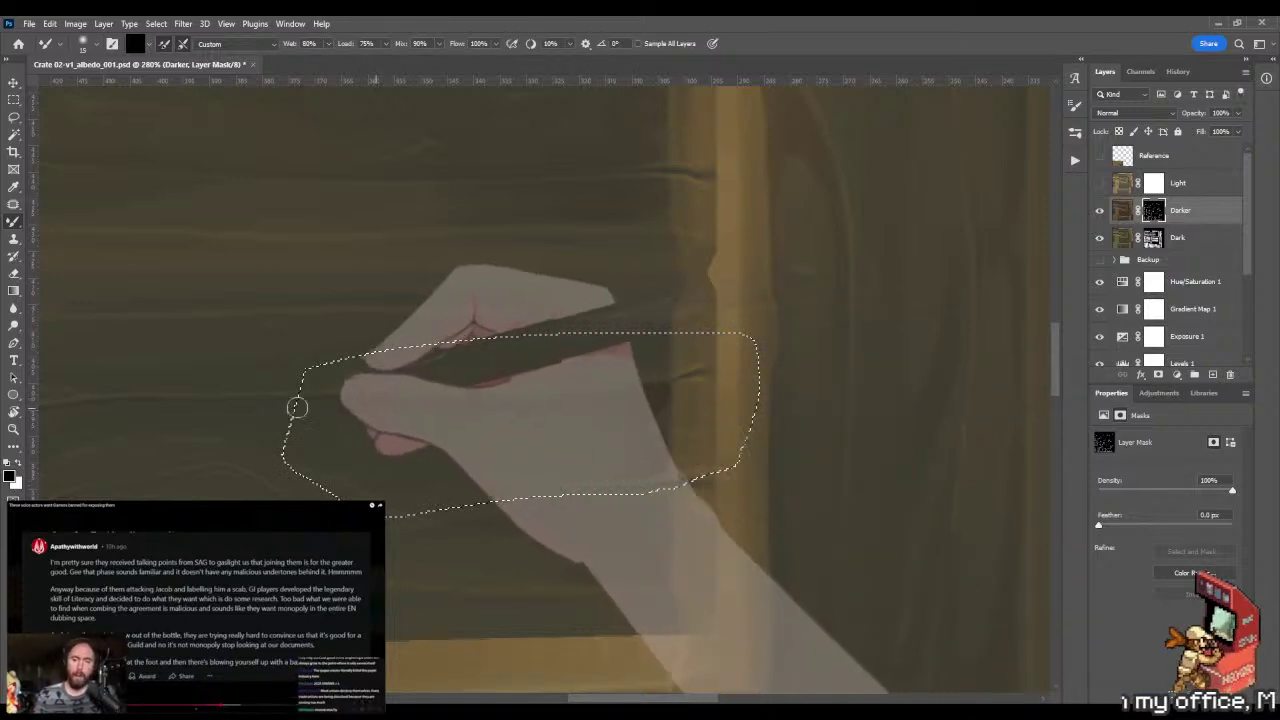
left_click_drag(423, 417, 435, 420)
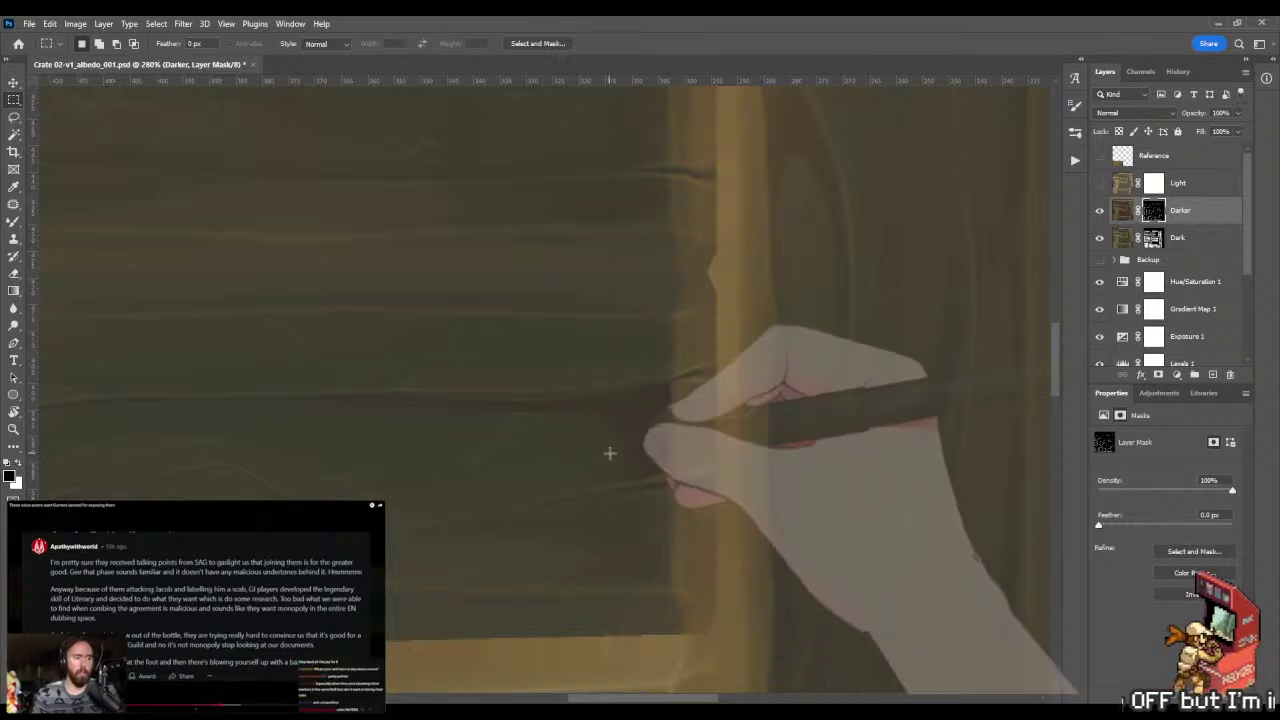
- Fade the hooked shadow inside the wide lassoed area with long black-to-transparent gradients on the Darker mask
key("g")
key("z")
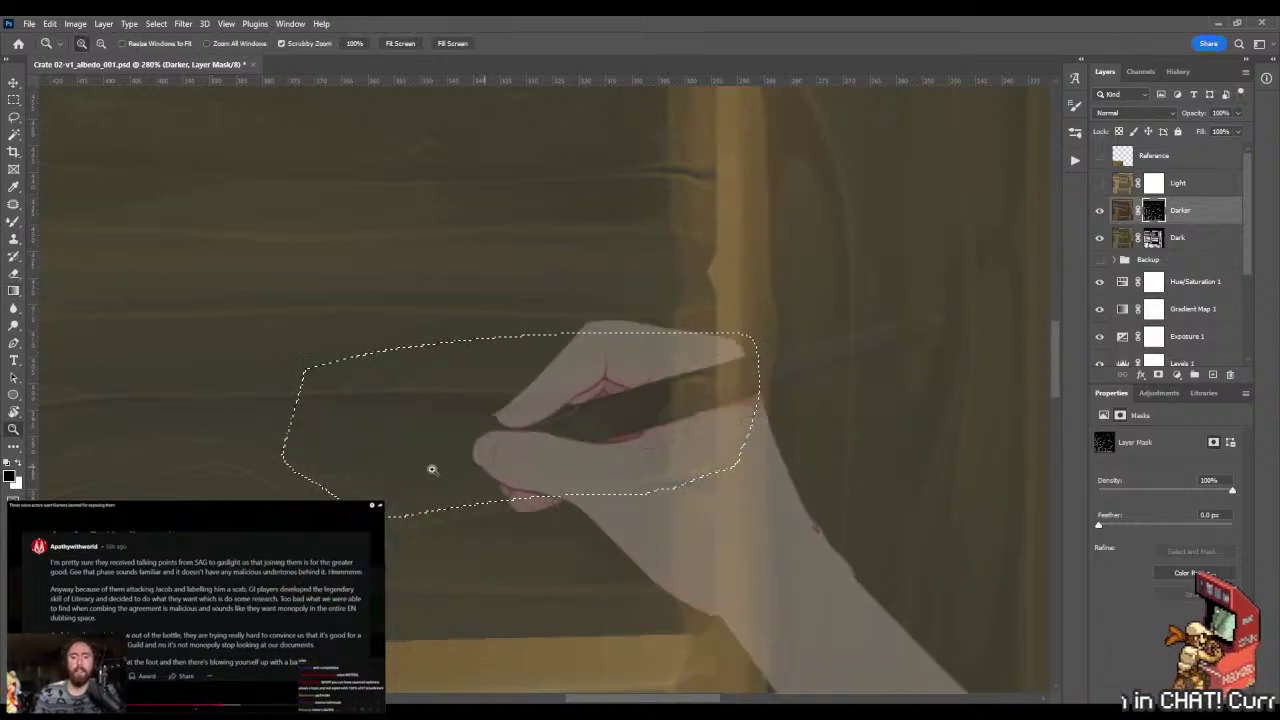
left_click_drag(487, 467, 378, 463)
key("g")
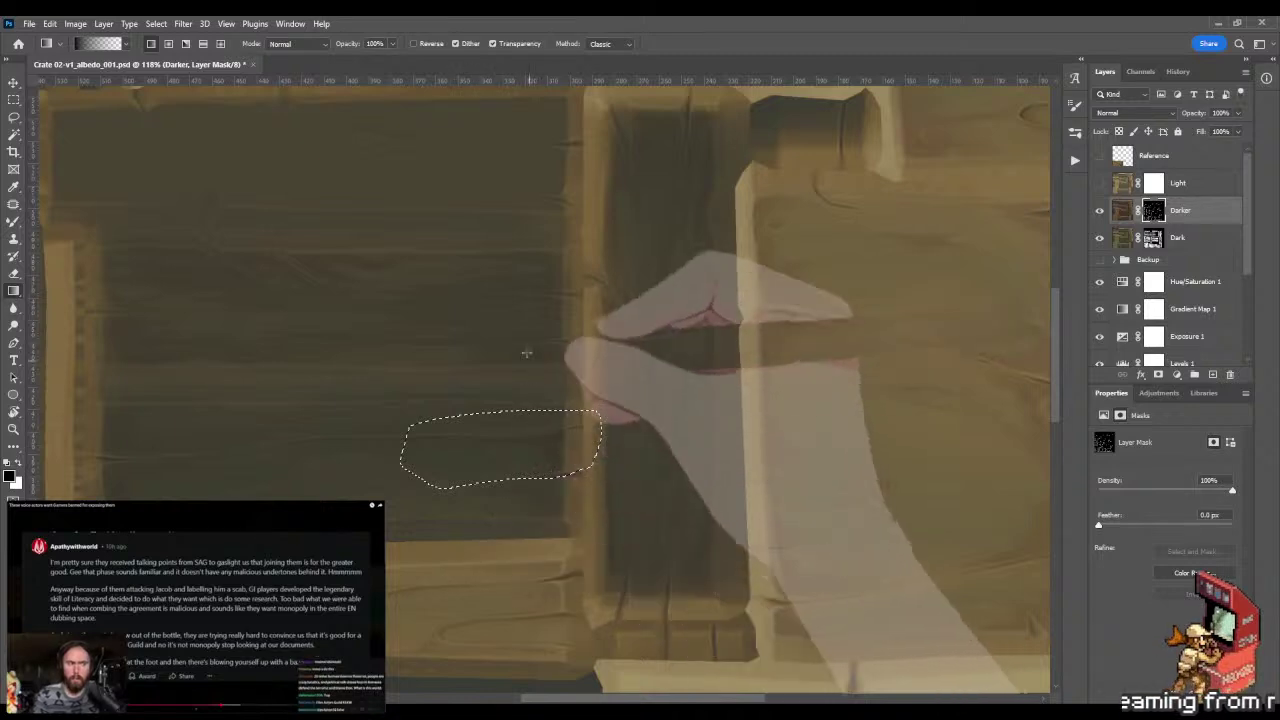
left_click_drag(443, 114, 508, 482)
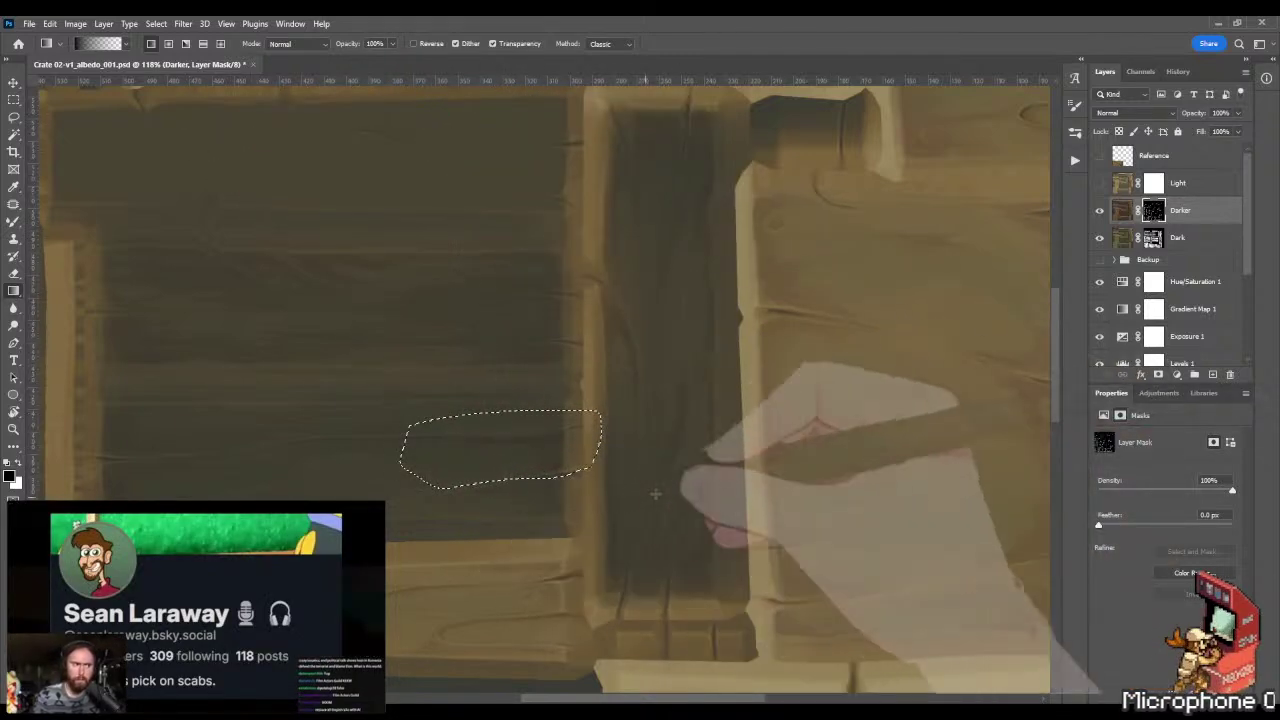
left_click_drag(933, 254, 482, 506)
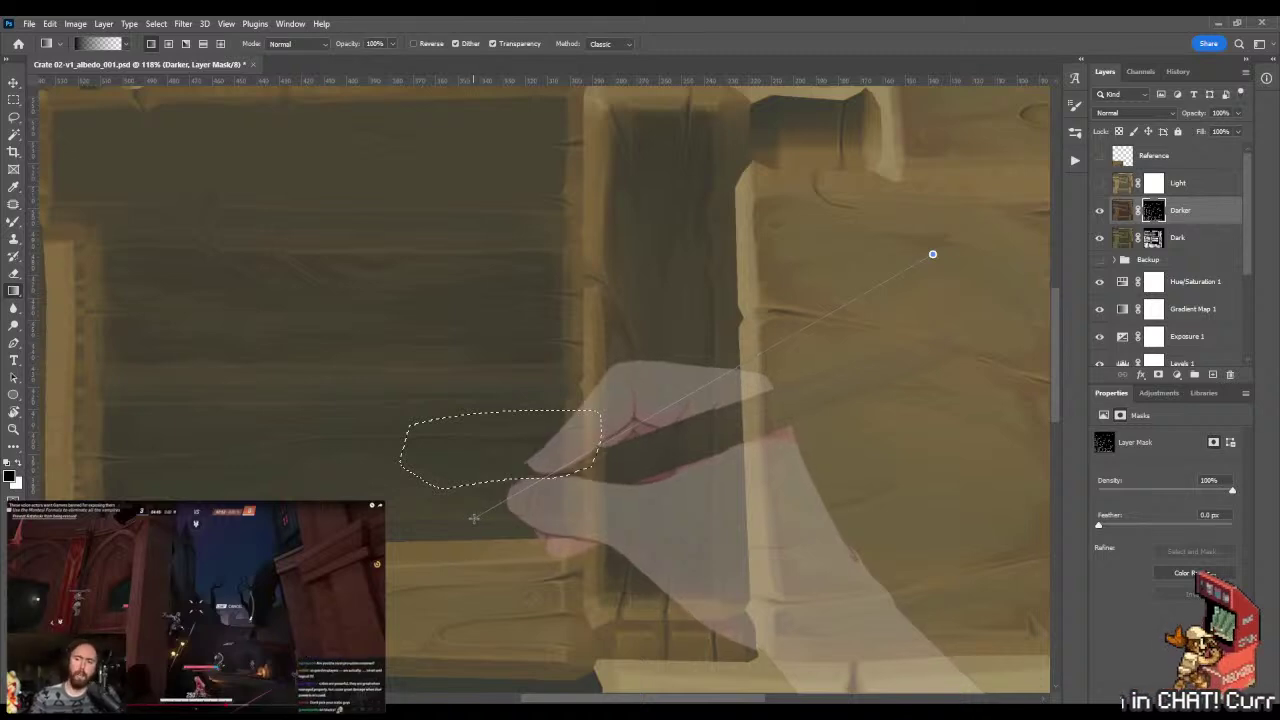
left_click_drag(474, 507, 474, 508)
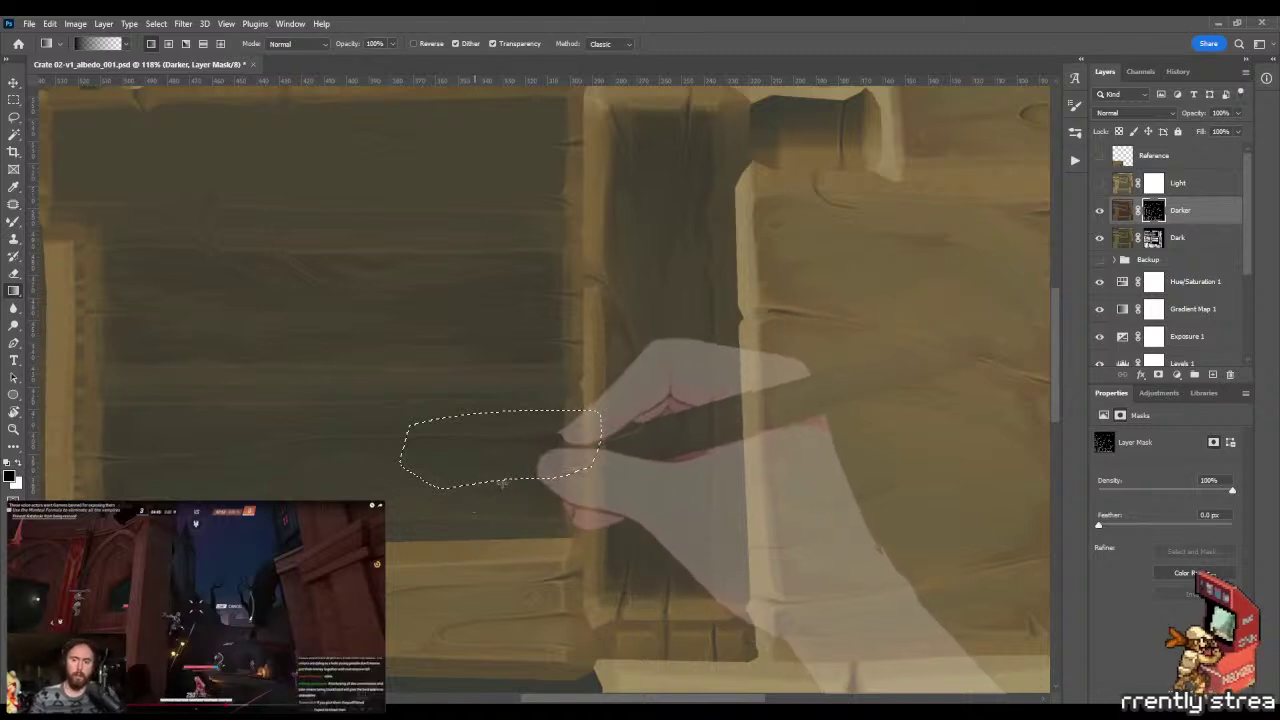
- Blend the selected area near the inner panel's right edge with white and black gradients on the Darker layer mask, and deselect
left_click_drag(286, 383, 353, 355)
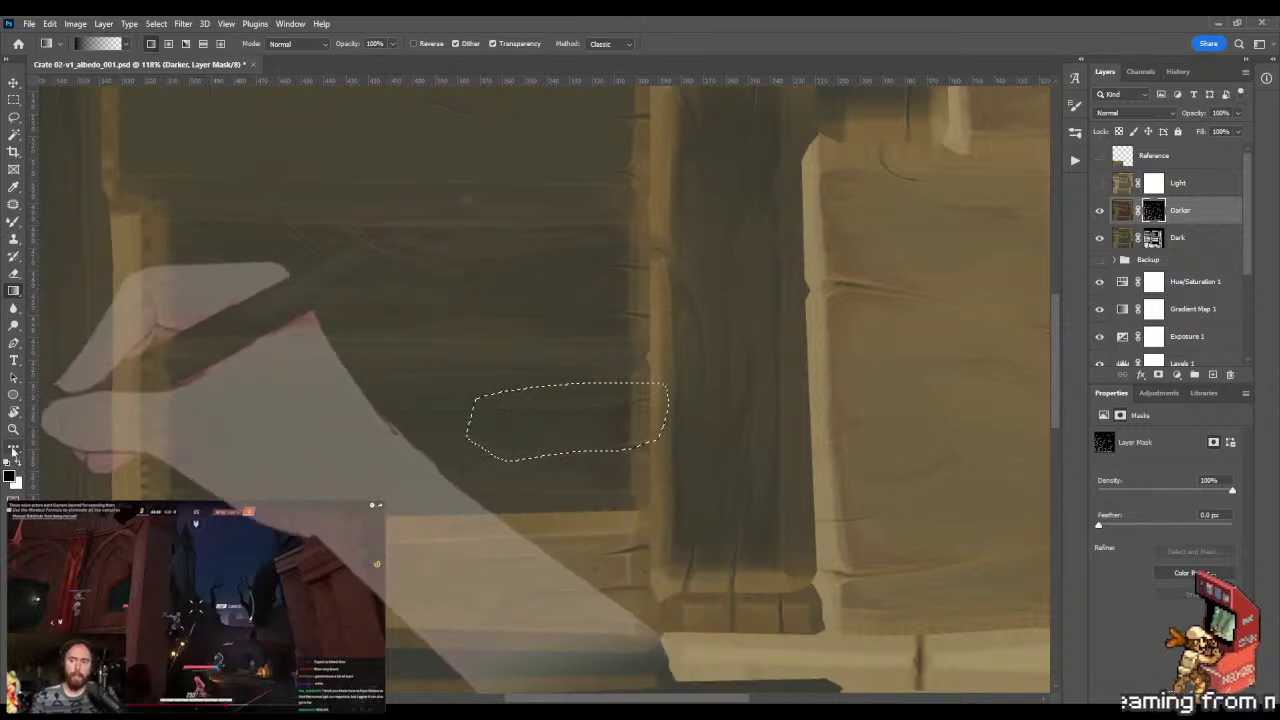
key("x")
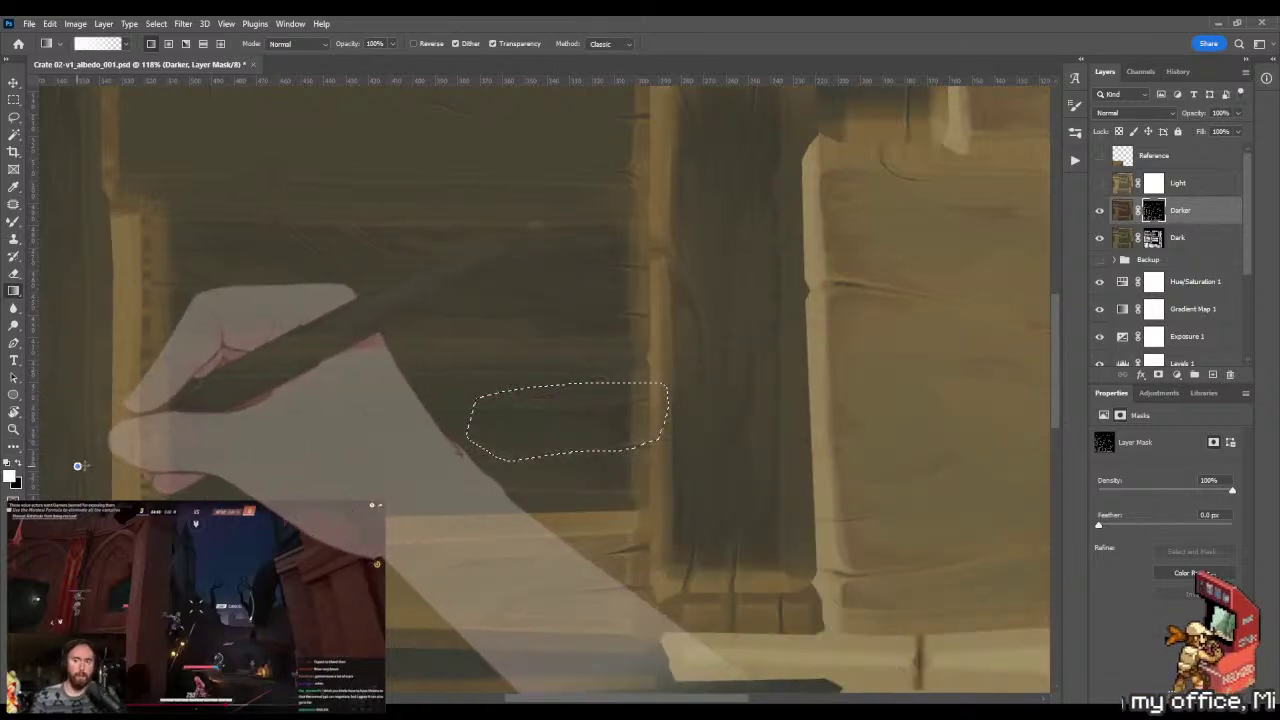
mouse_move(80, 464)
left_mouse_down()
mouse_move(743, 443)
mouse_move(786, 423)
mouse_move(676, 494)
left_mouse_up()
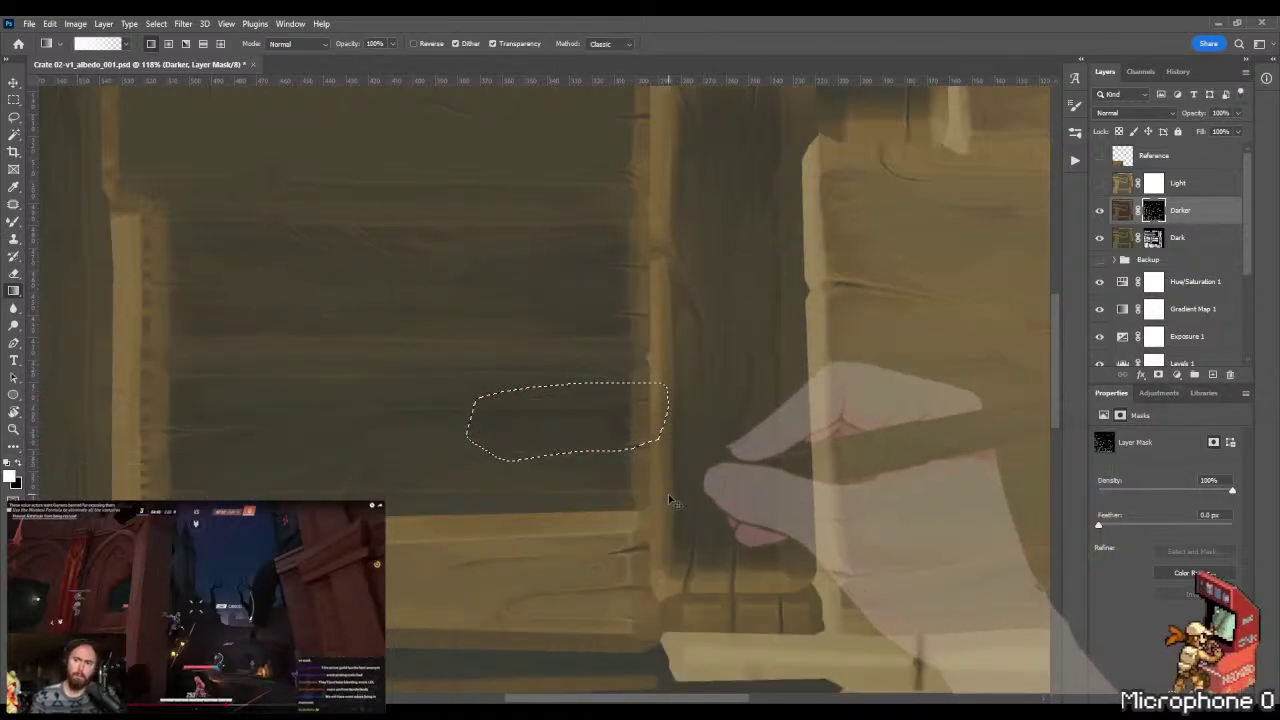
left_click_drag(176, 474, 763, 412)
left_click_drag(474, 498, 479, 390)
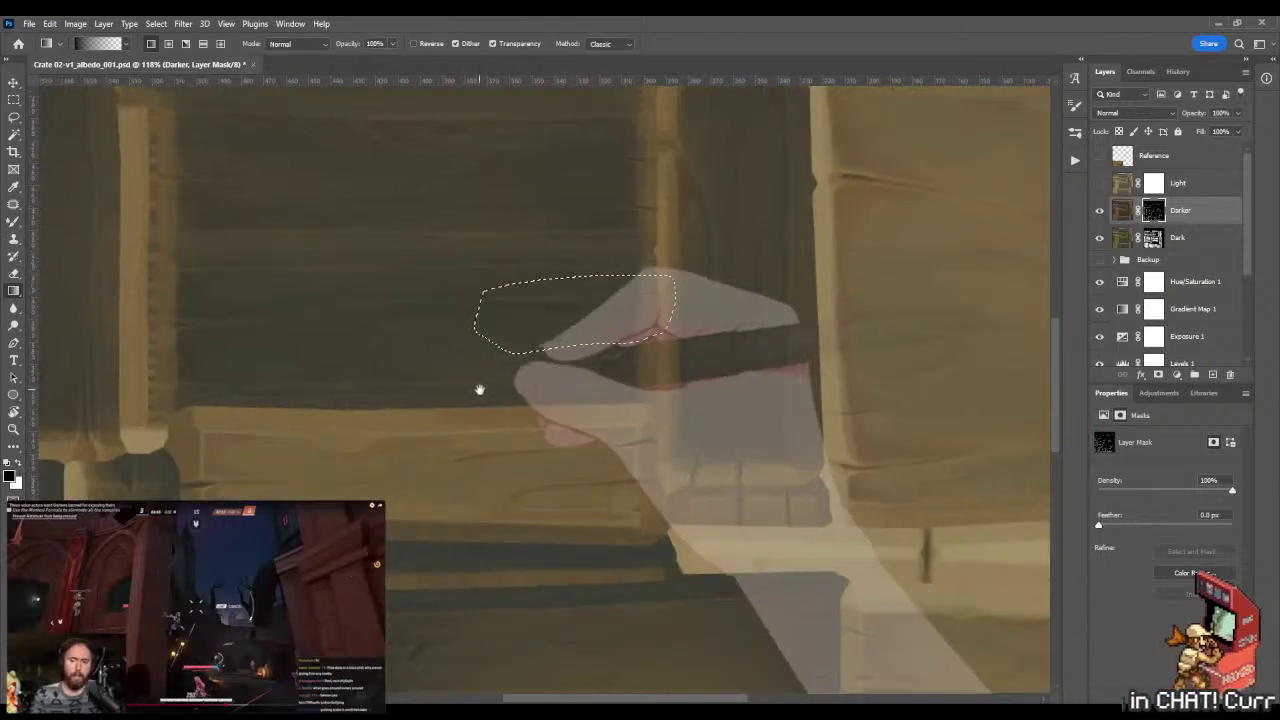
key("m")
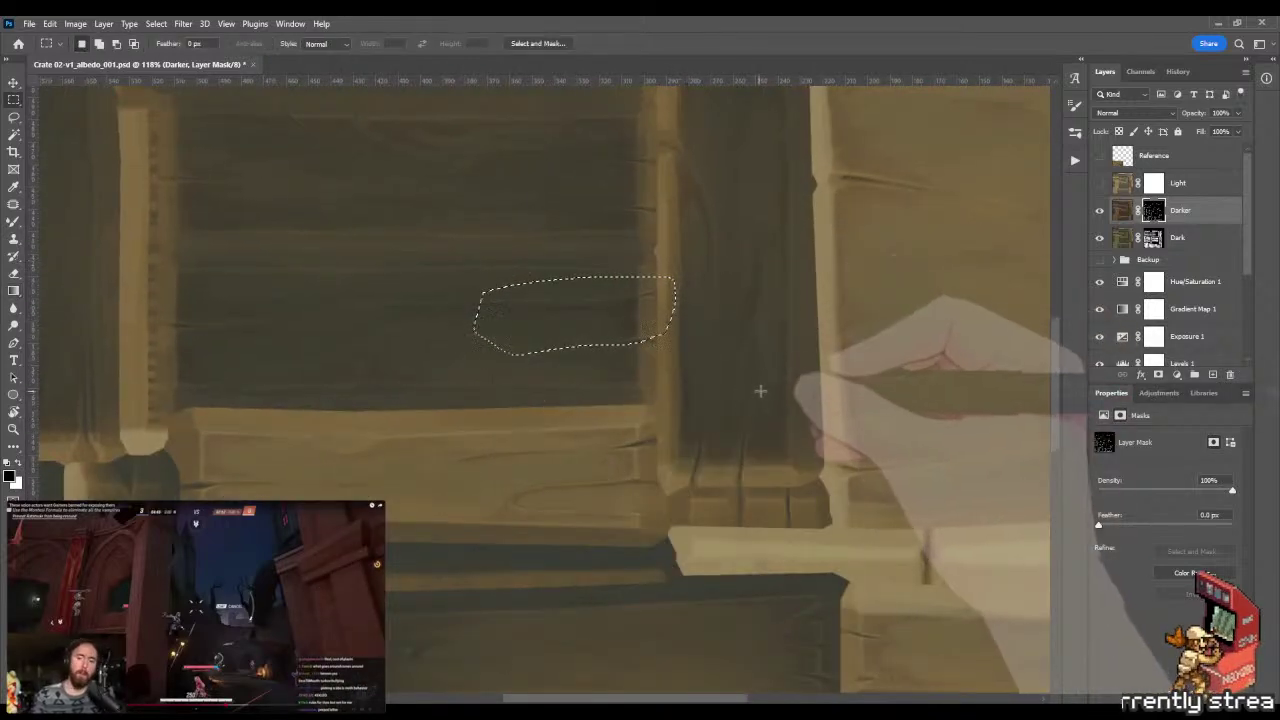
key("ctrl+d")
- Save the texture file and check the crate model in Marmoset Toolbag
key("z")
left_click_drag(674, 289, 734, 280)
key("ctrl+s")
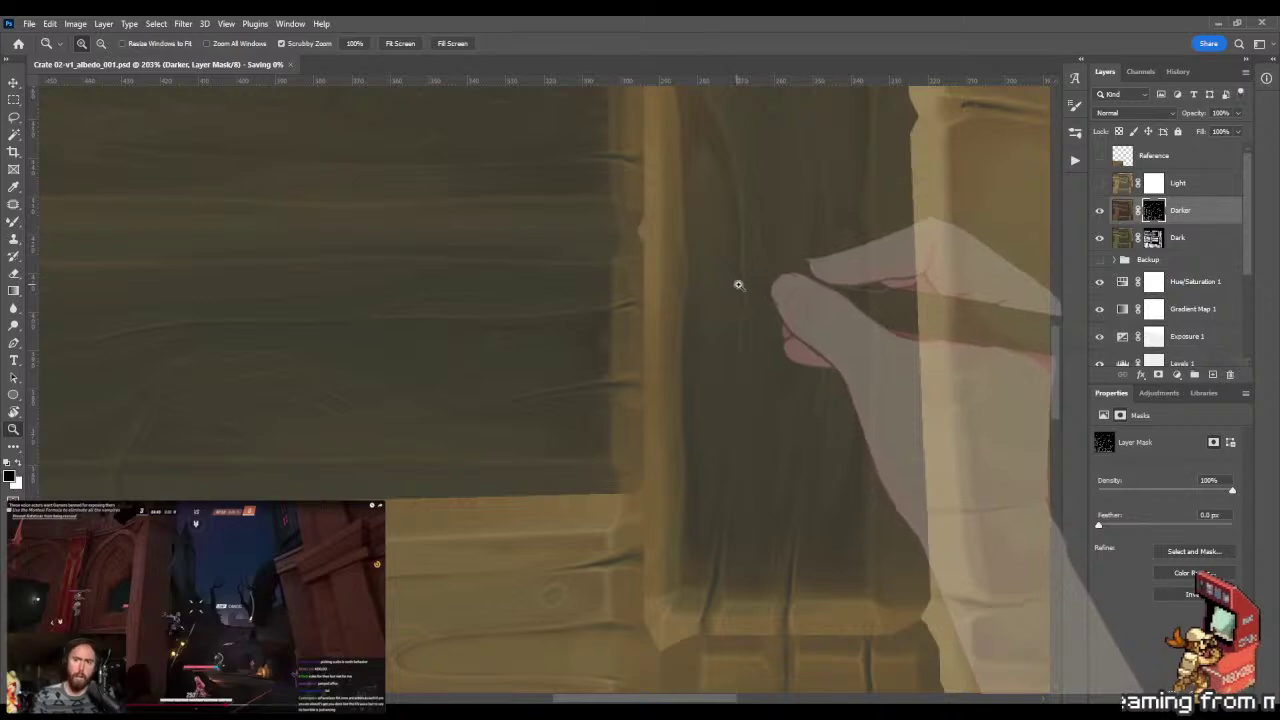
key("alt+Tab")
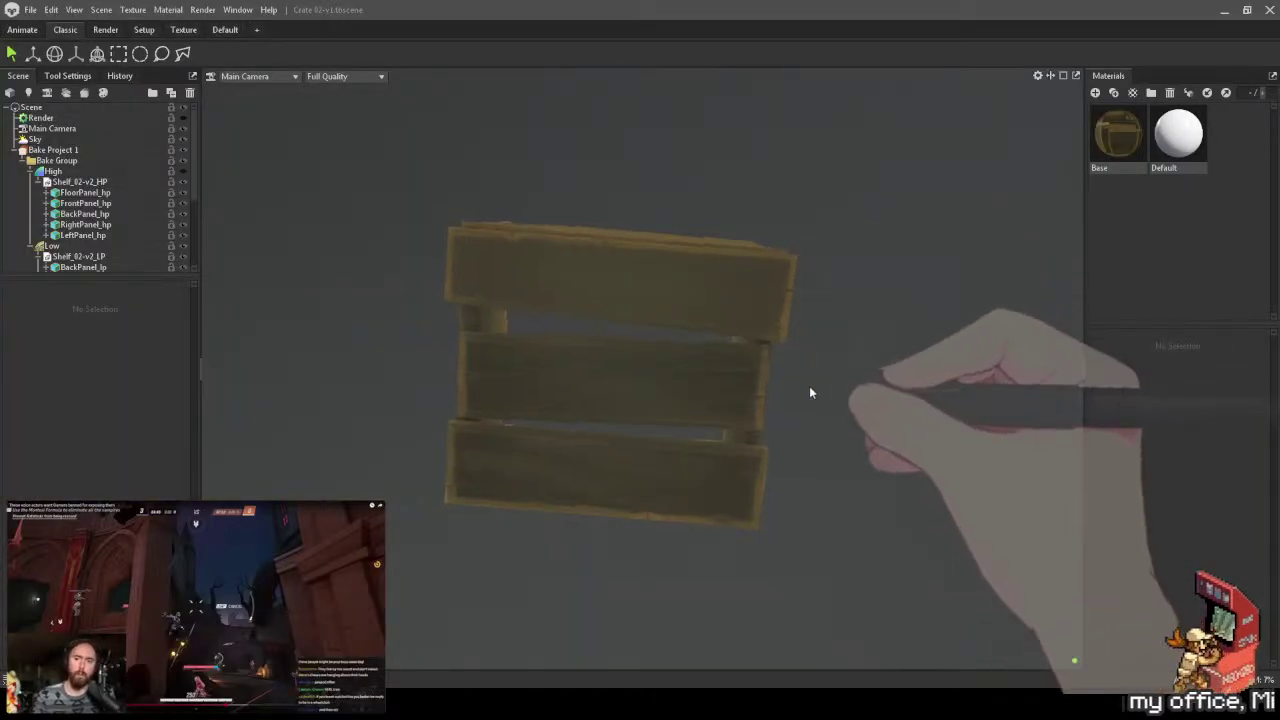
- Return to Photoshop, fade the selected patch on the Darker mask with a long diagonal black gradient, and save the texture
key("alt+Tab")
mouse_move(800, 357)
left_mouse_down()
mouse_move(737, 366)
mouse_move(672, 530)
left_mouse_up()
key("m")
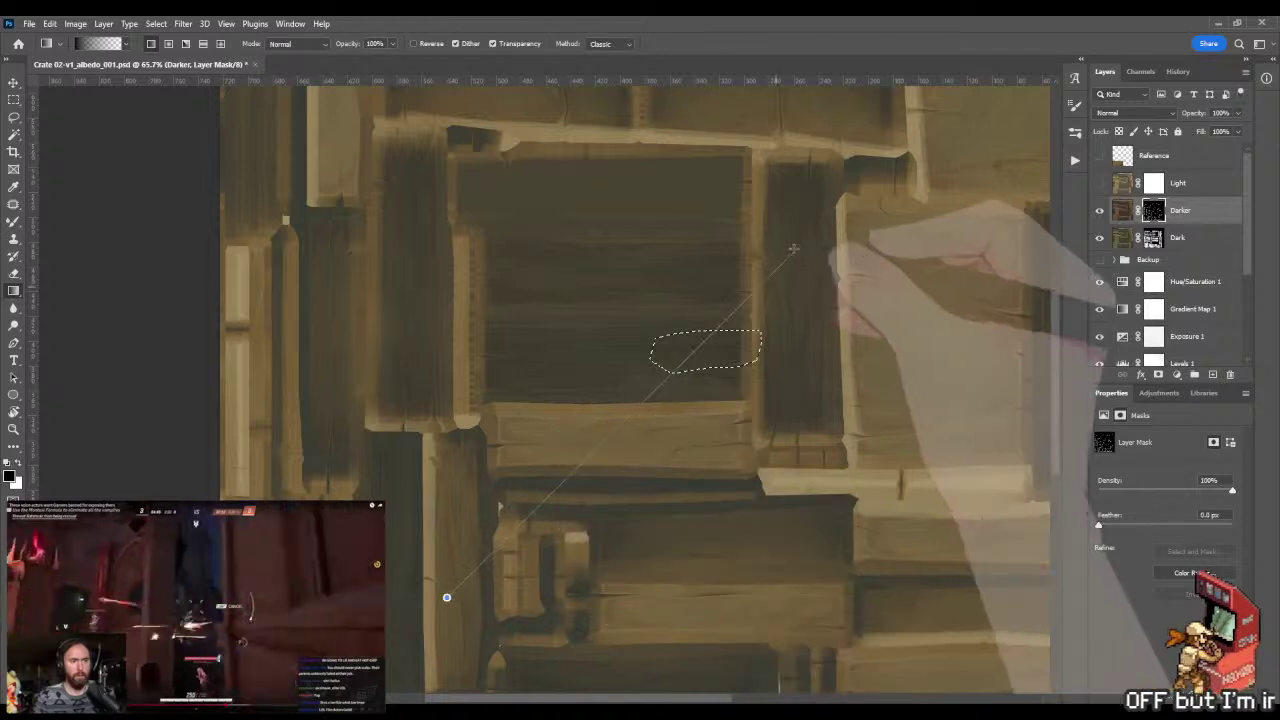
key("ctrl+d")
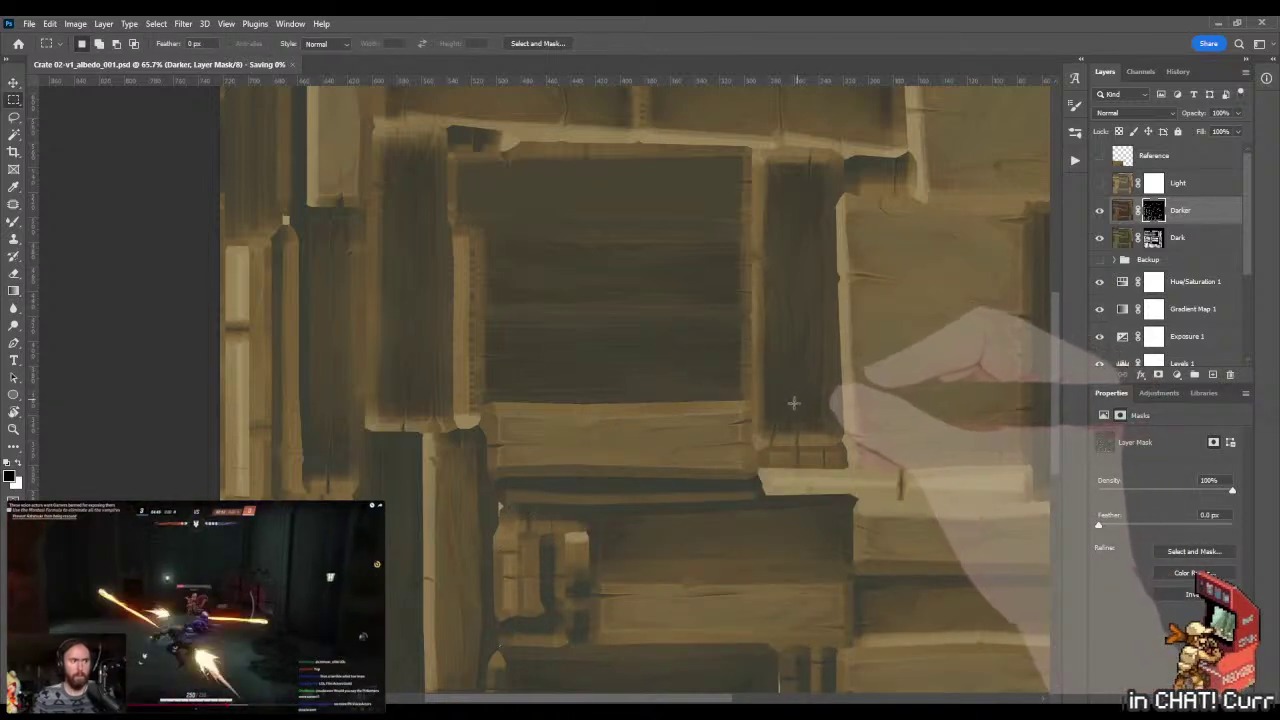
key("ctrl+s")
key("alt+Tab")
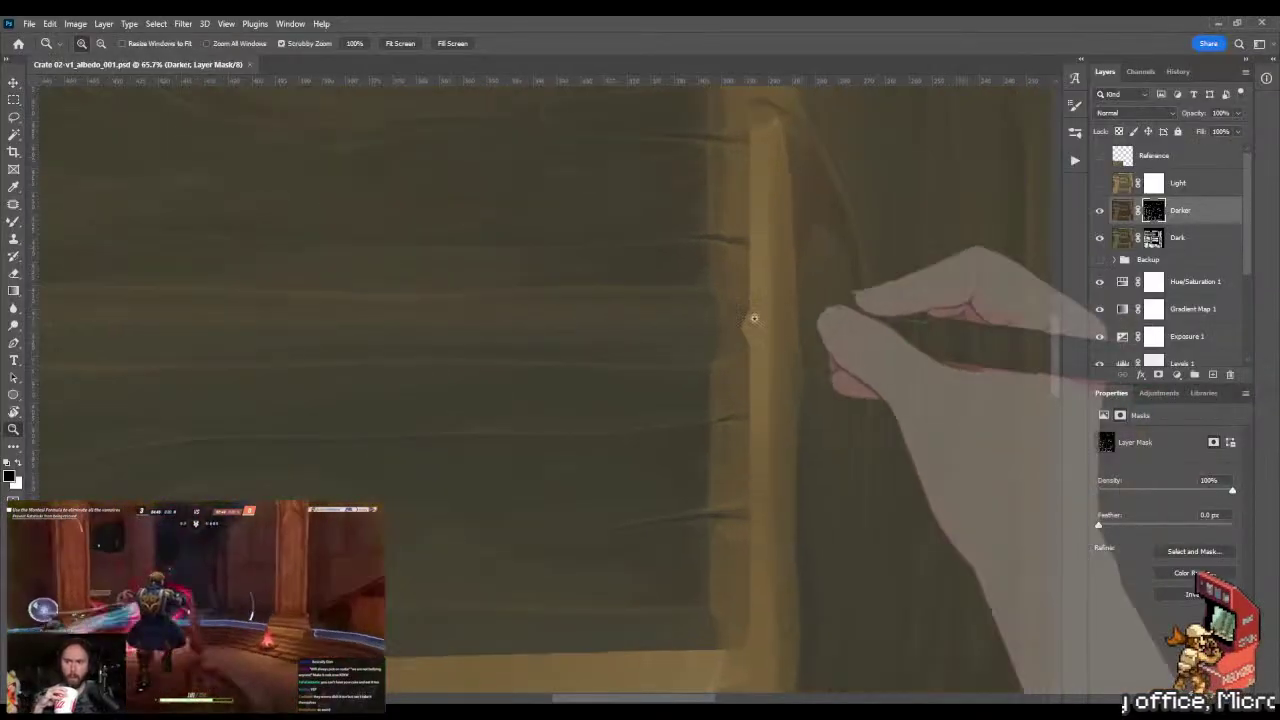
- Lasso a tapering sliver below the plank seam near the panel's right edge and brush in its darker shading on the Darker mask
left_click_drag(754, 318, 829, 317)
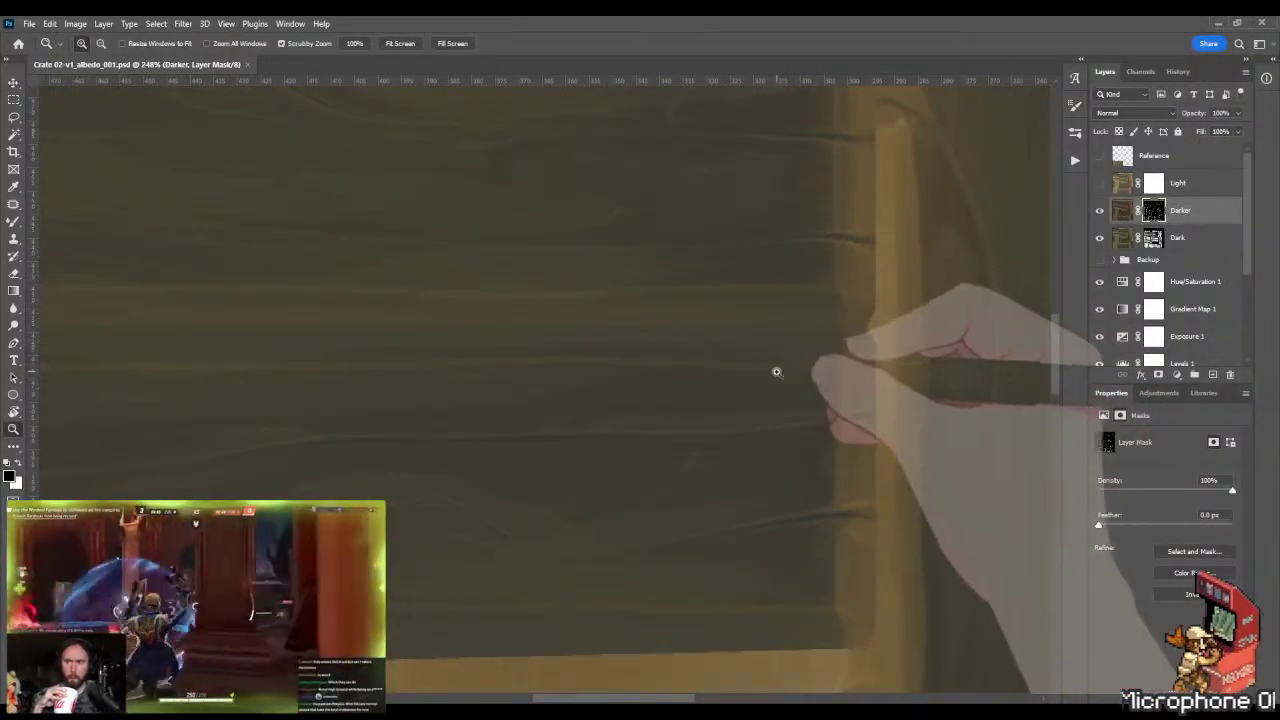
key("l")
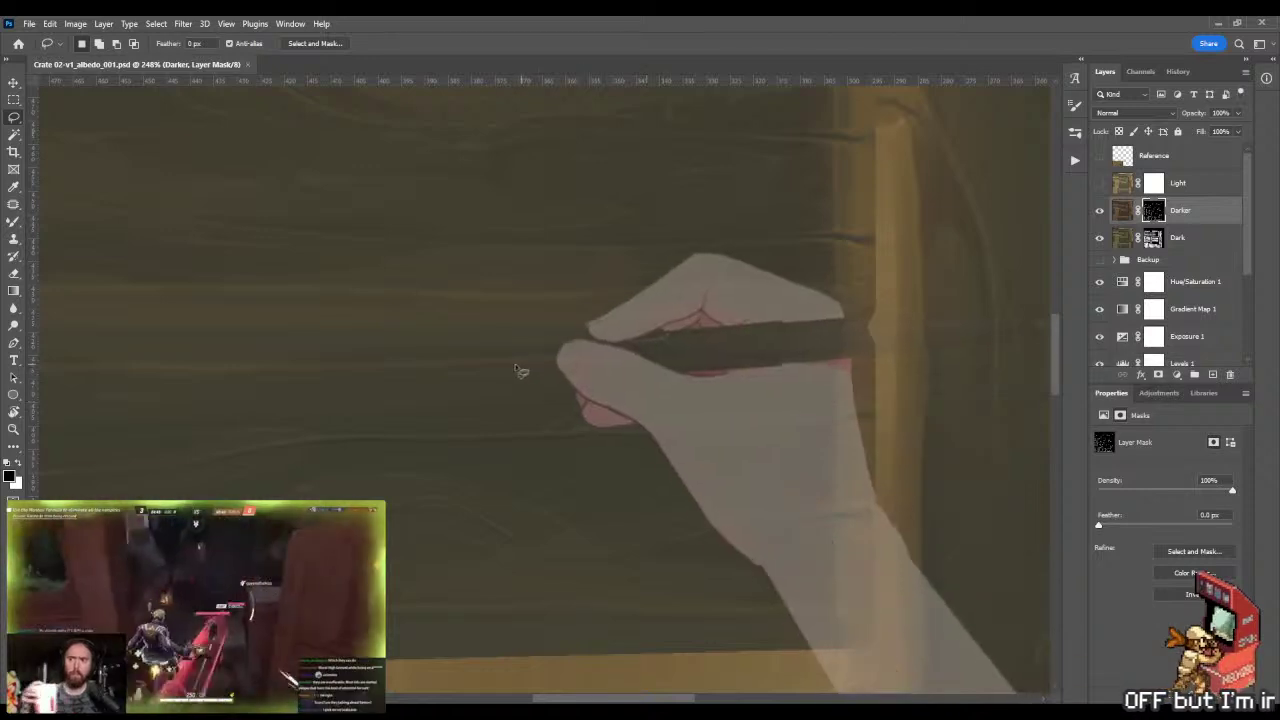
mouse_move(512, 370)
left_mouse_down()
mouse_move(717, 395)
mouse_move(767, 420)
left_mouse_up()
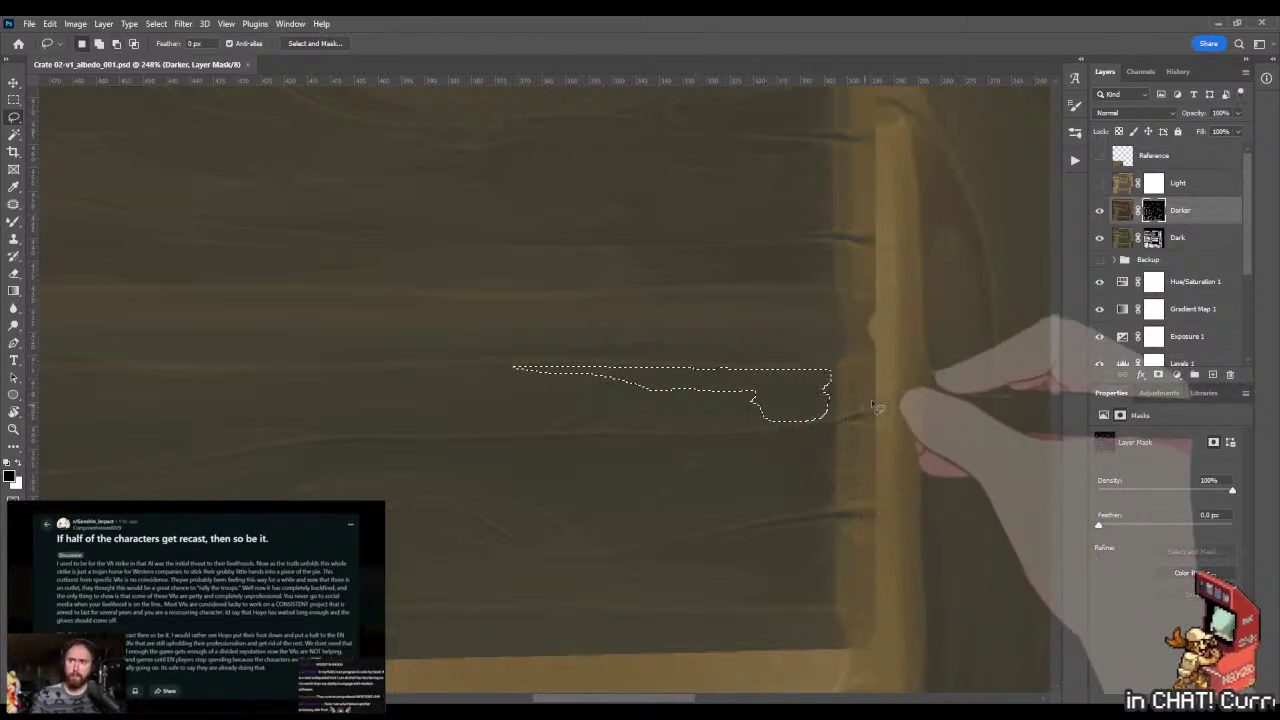
key("g")
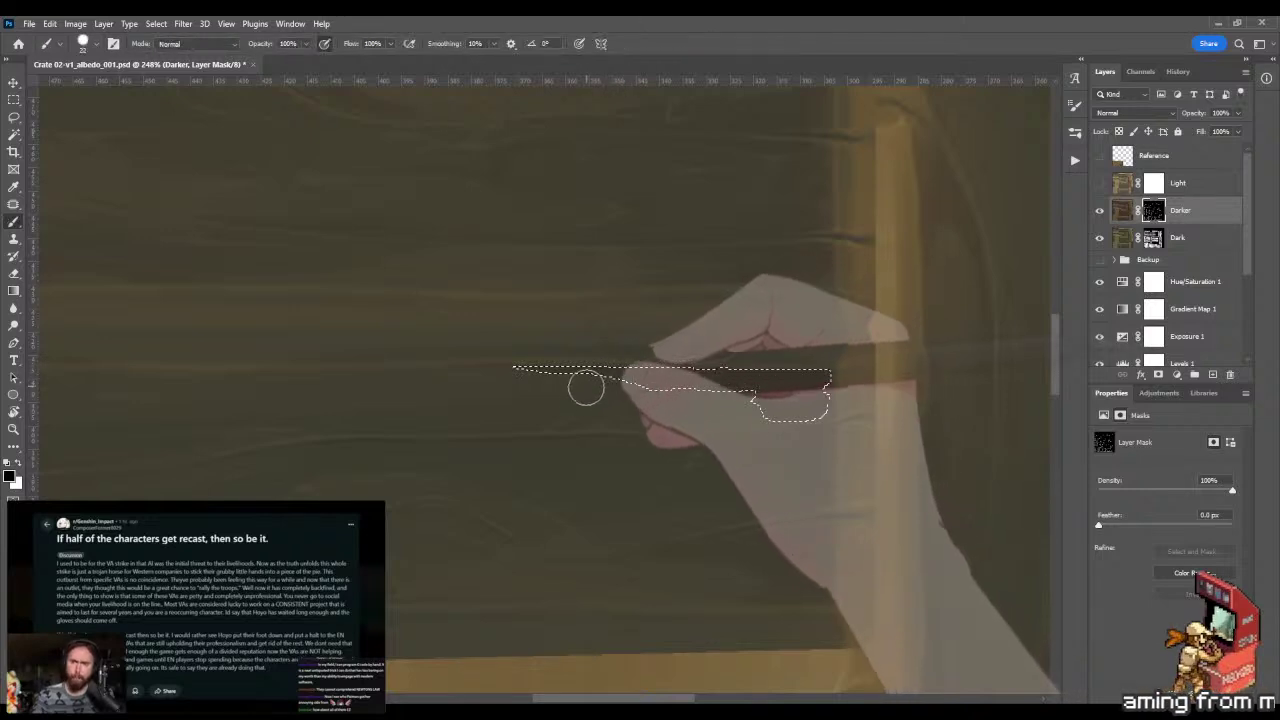
left_click(514, 371)
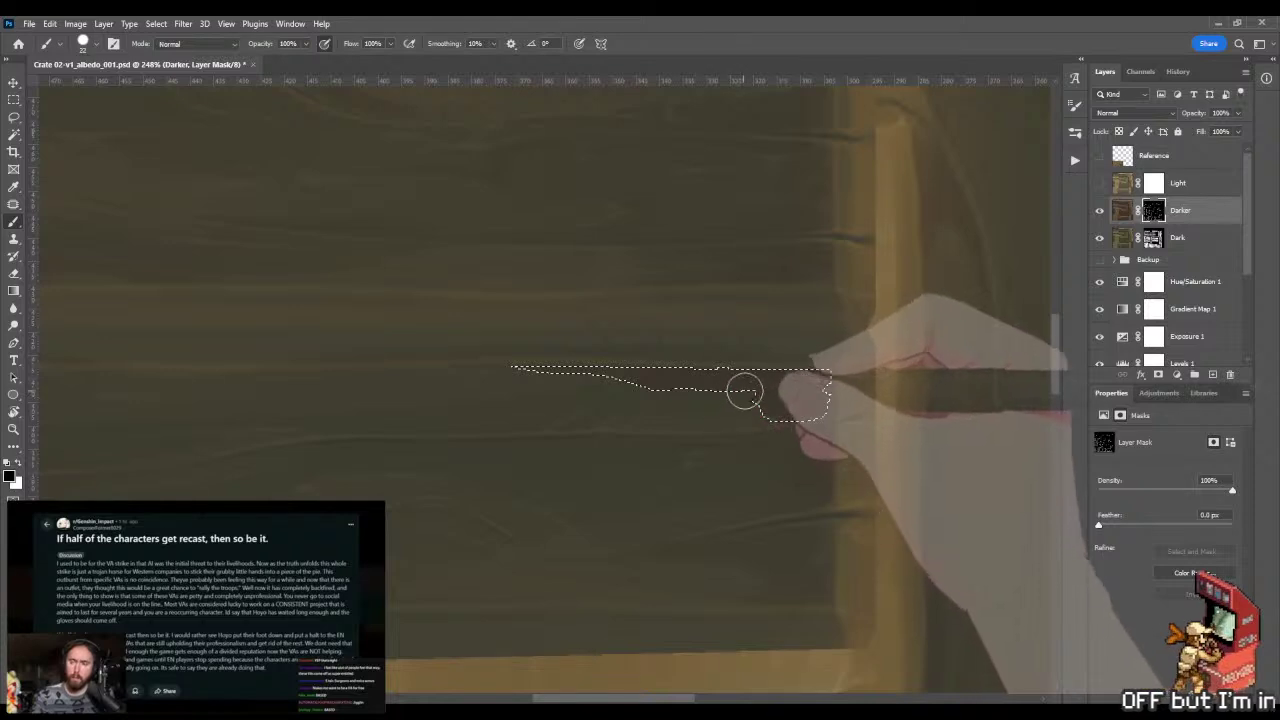
mouse_move(796, 385)
left_mouse_down()
mouse_move(720, 366)
mouse_move(793, 410)
left_mouse_up()
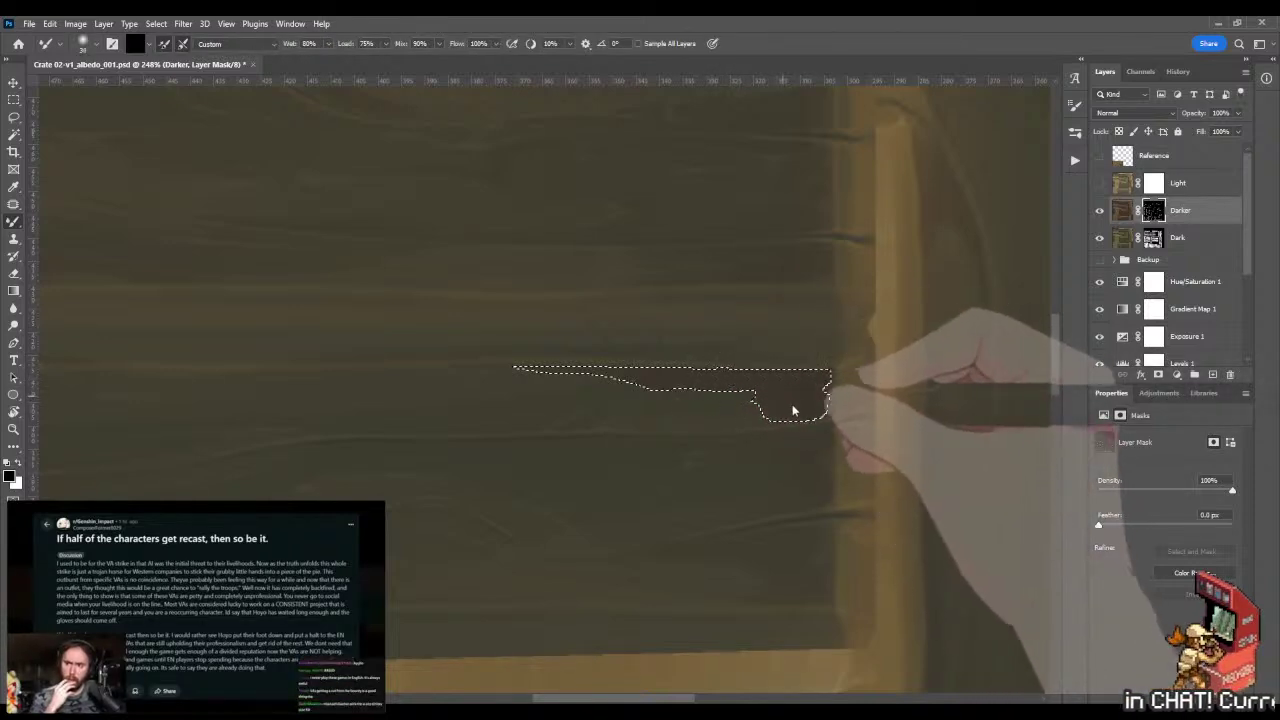
- Soften the edges of the new dark sliver beside the right plank edge with the Mixer Brush
key("b")
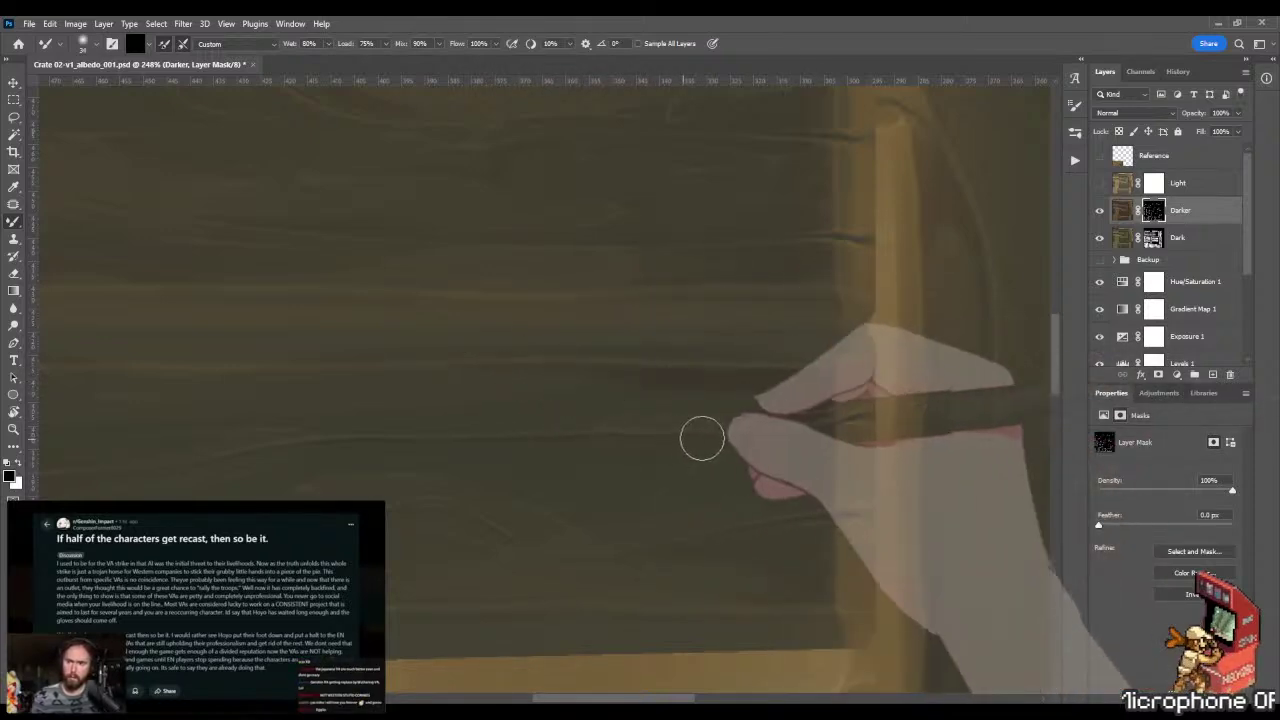
left_click_drag(853, 414, 850, 417)
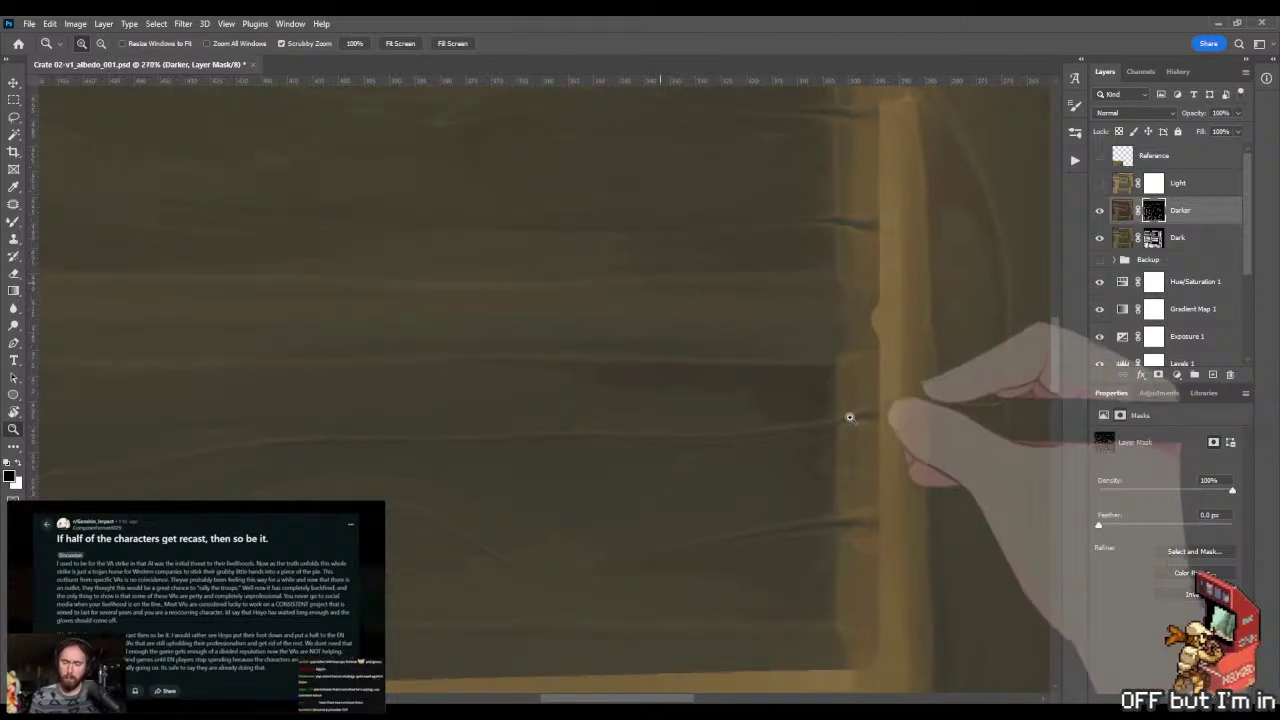
key("b")
left_click(765, 410)
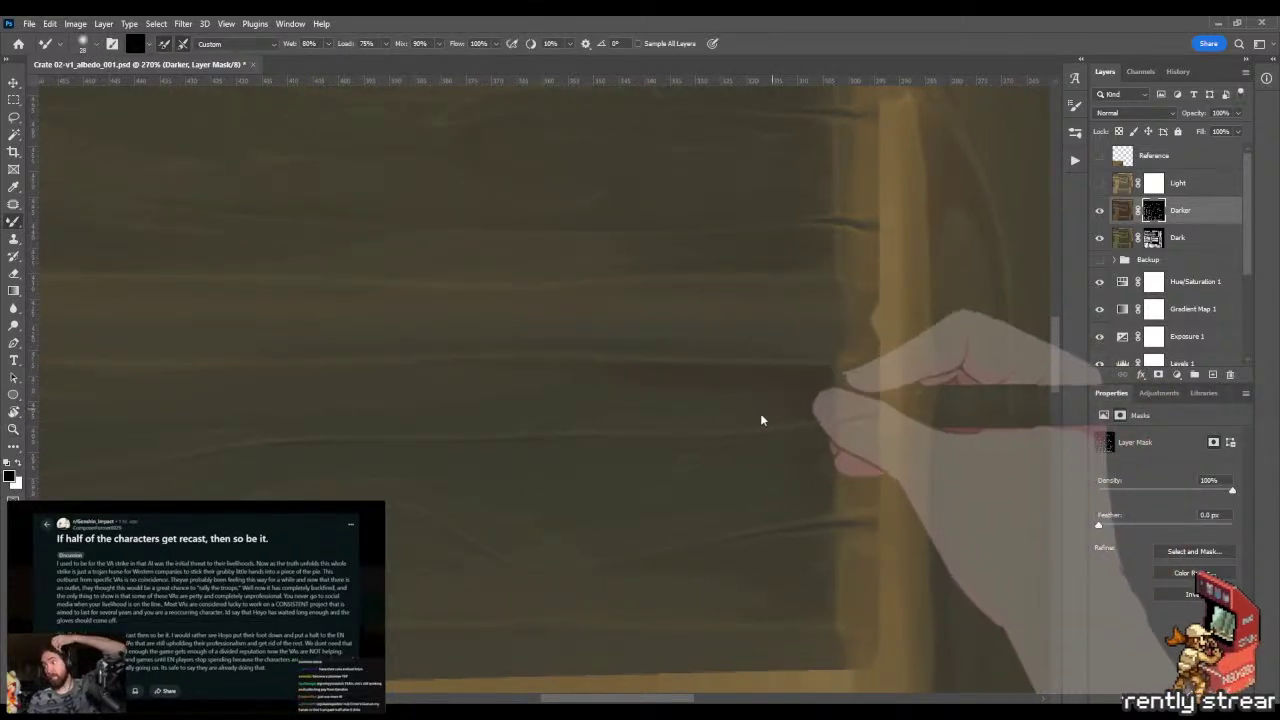
- Lasso the area around the dark sliver, fade it with black gradients on the Darker mask, and save the file deselected
key("l")
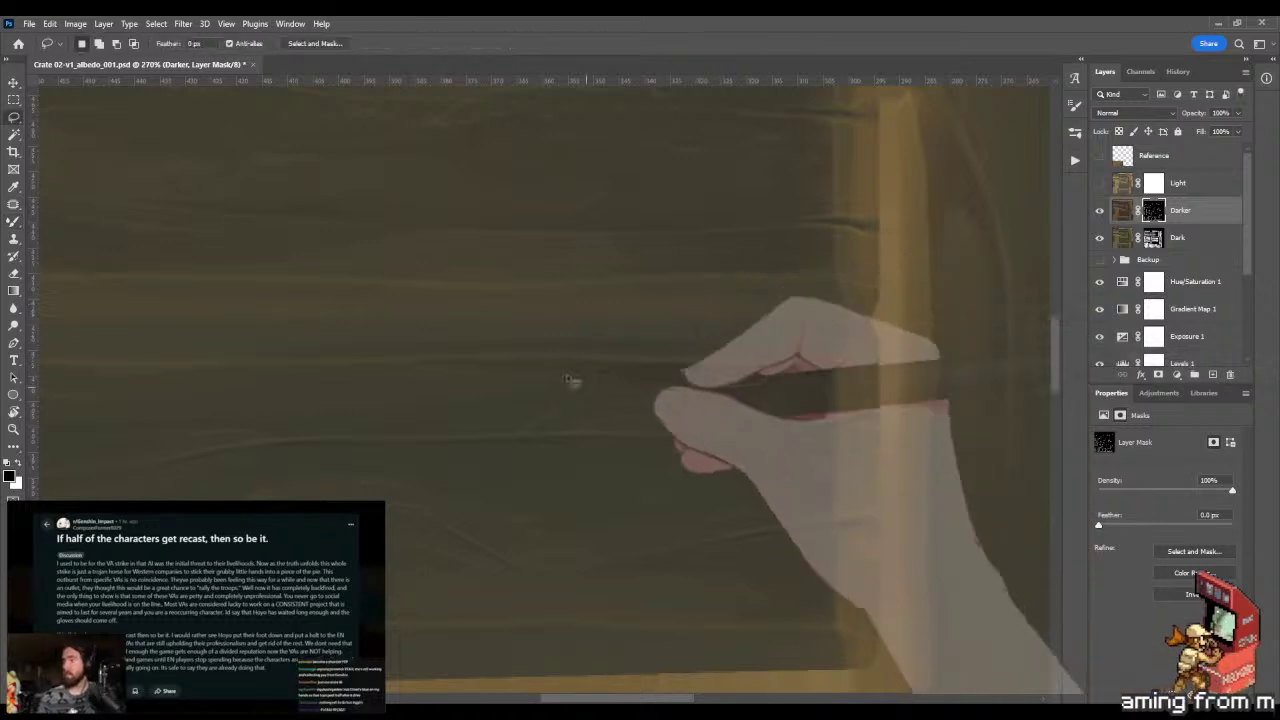
mouse_move(390, 346)
left_mouse_down()
mouse_move(847, 344)
mouse_move(950, 368)
left_mouse_up()
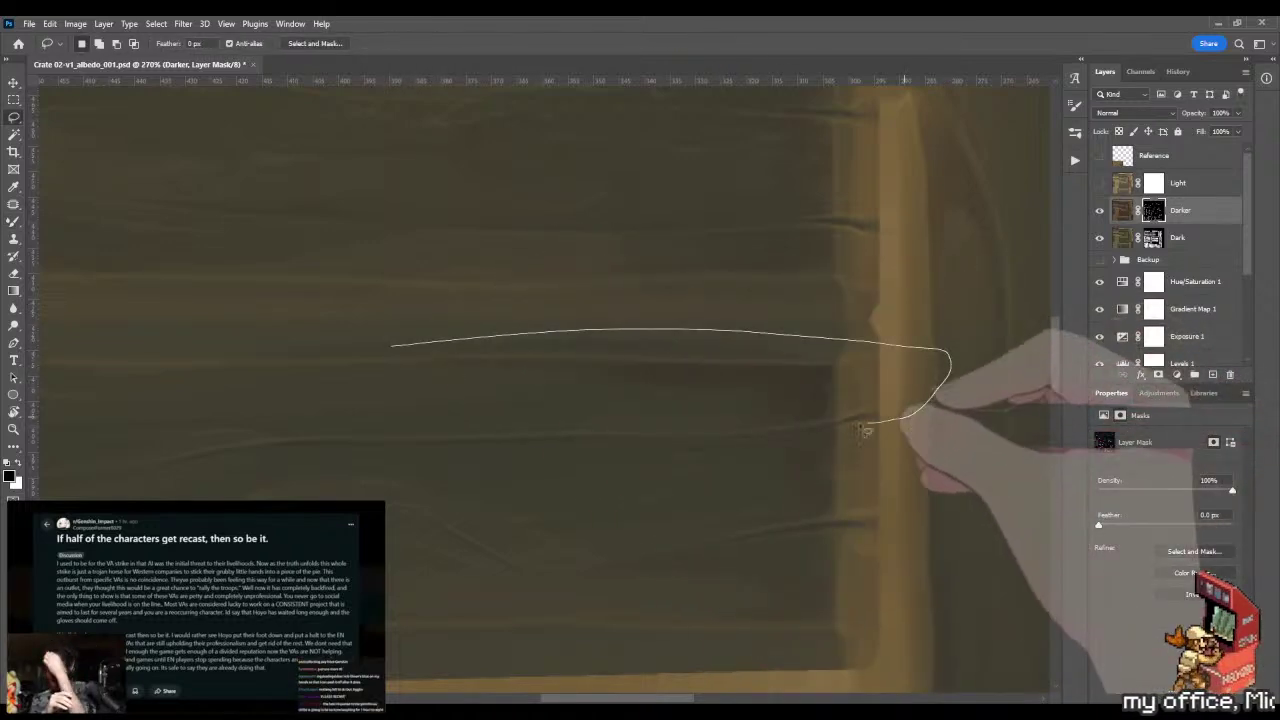
mouse_move(716, 447)
left_mouse_down()
mouse_move(468, 422)
mouse_move(392, 402)
left_mouse_up()
mouse_move(822, 460)
left_mouse_down()
mouse_move(619, 451)
mouse_move(690, 470)
left_mouse_up()
key("g")
scroll(760, 452, "down", 6)
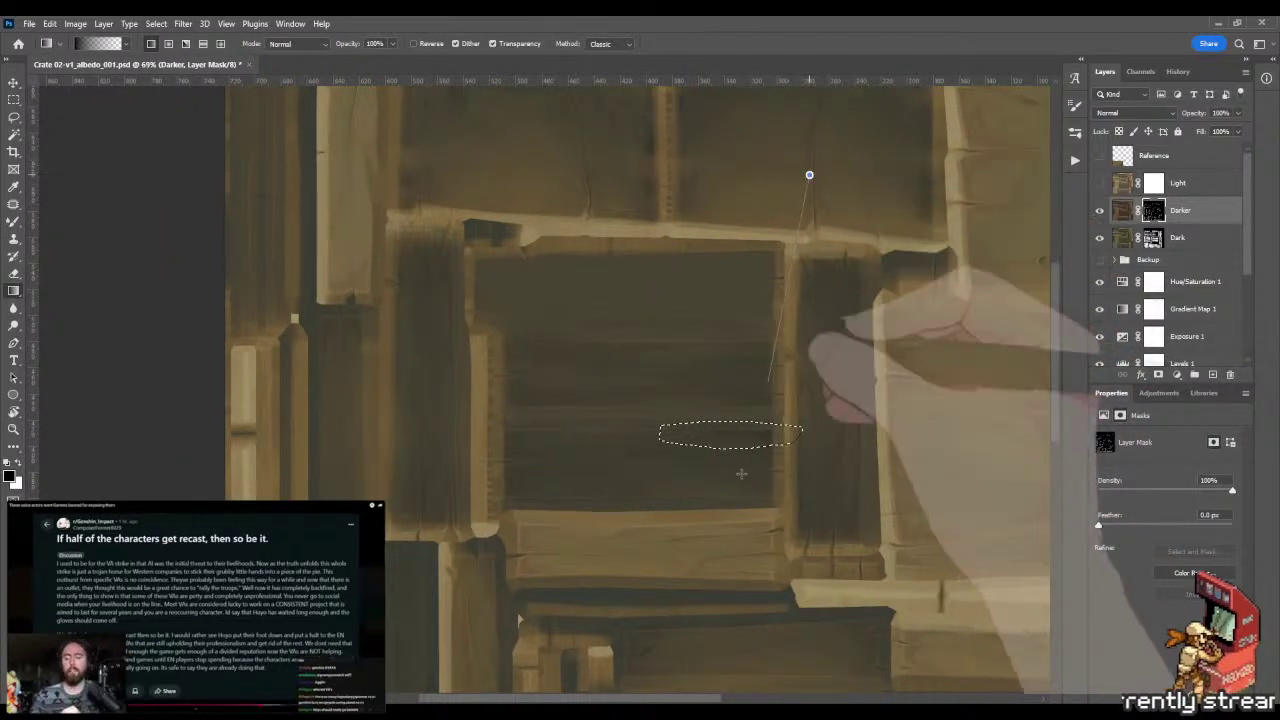
left_click_drag(841, 155, 795, 456)
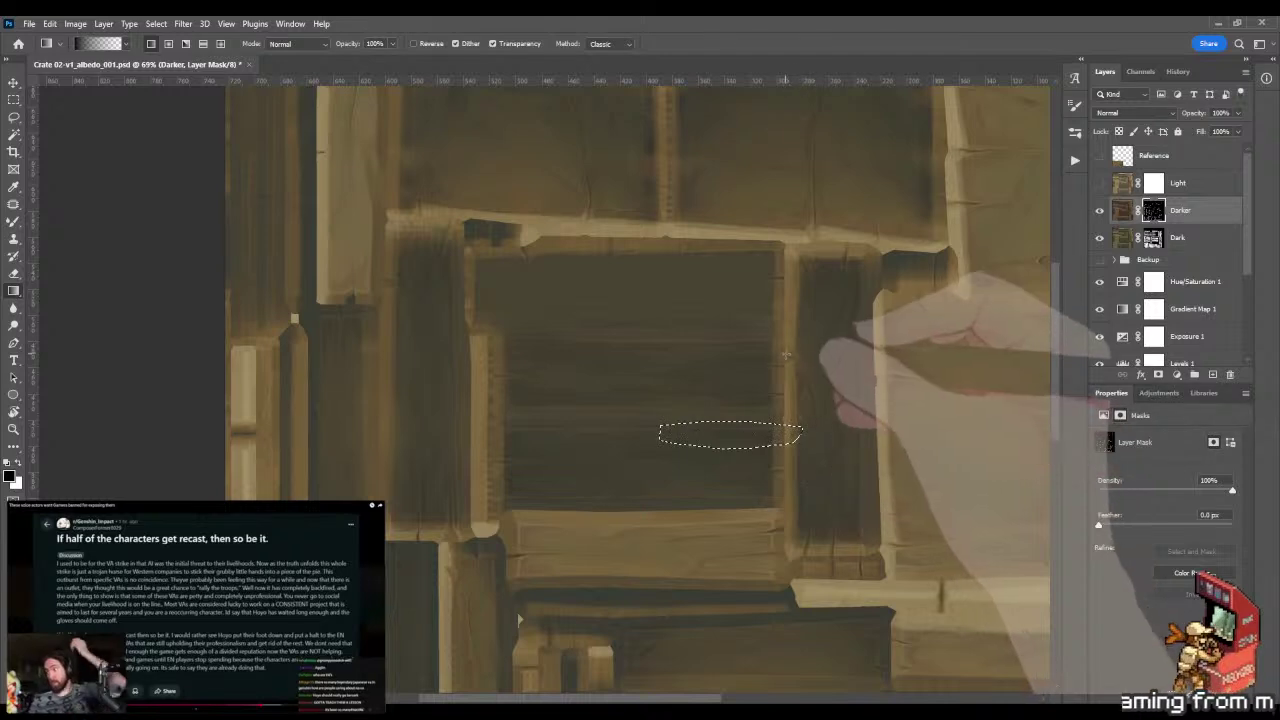
scroll(835, 415, "up", 4)
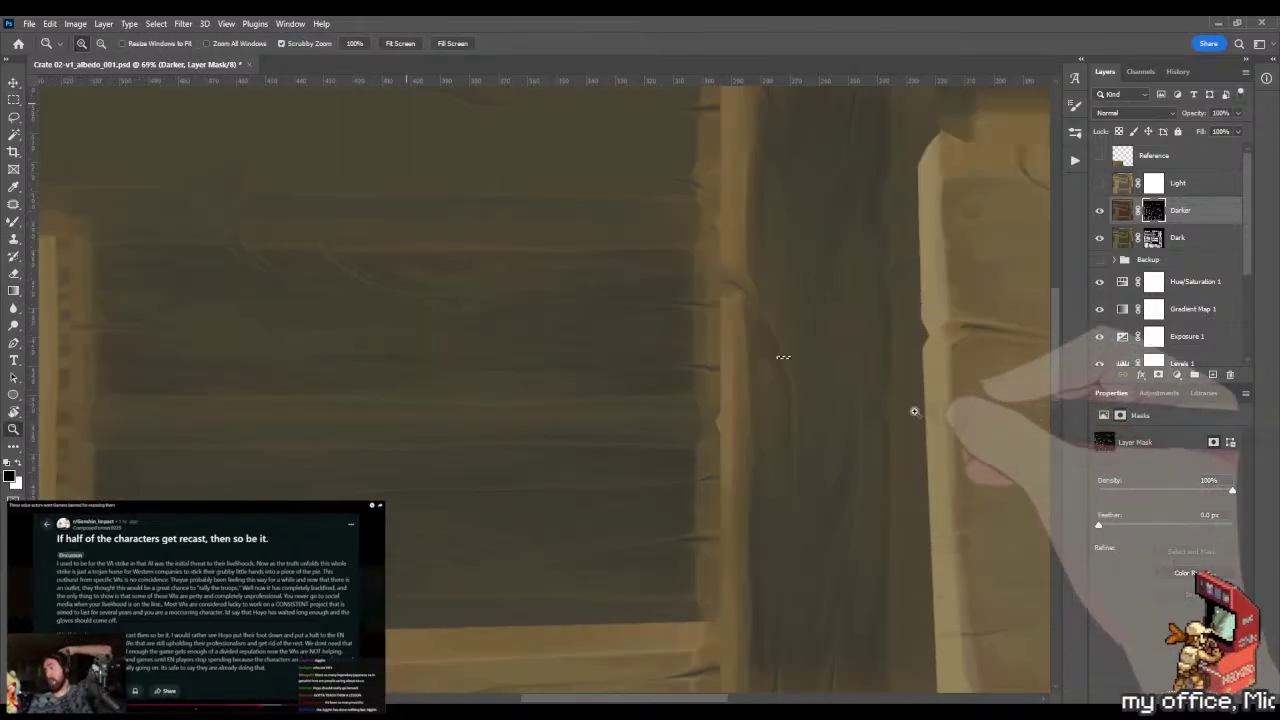
key("m")
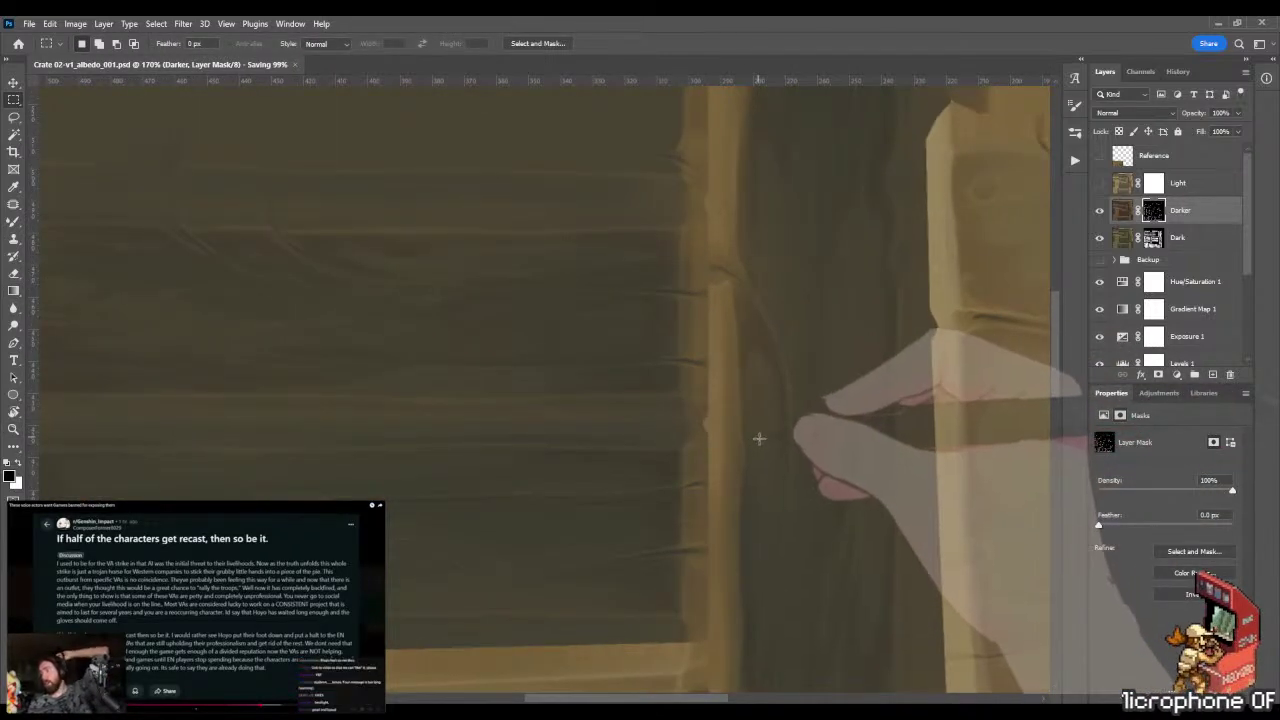
- Inspect the updated plank shading on the crate model in Marmoset Toolbag from another angle, and return to Photoshop
key("alt+Tab")
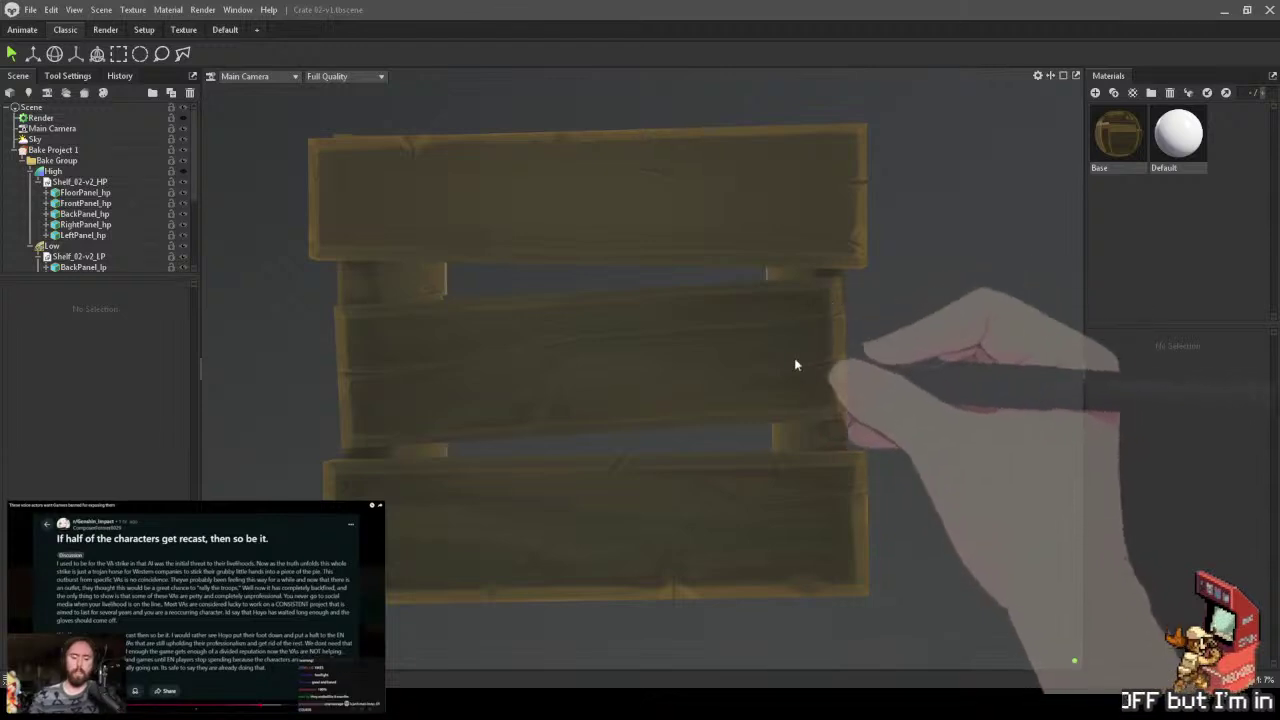
mouse_move(797, 364)
left_mouse_down()
mouse_move(788, 399)
mouse_move(811, 380)
left_mouse_up()
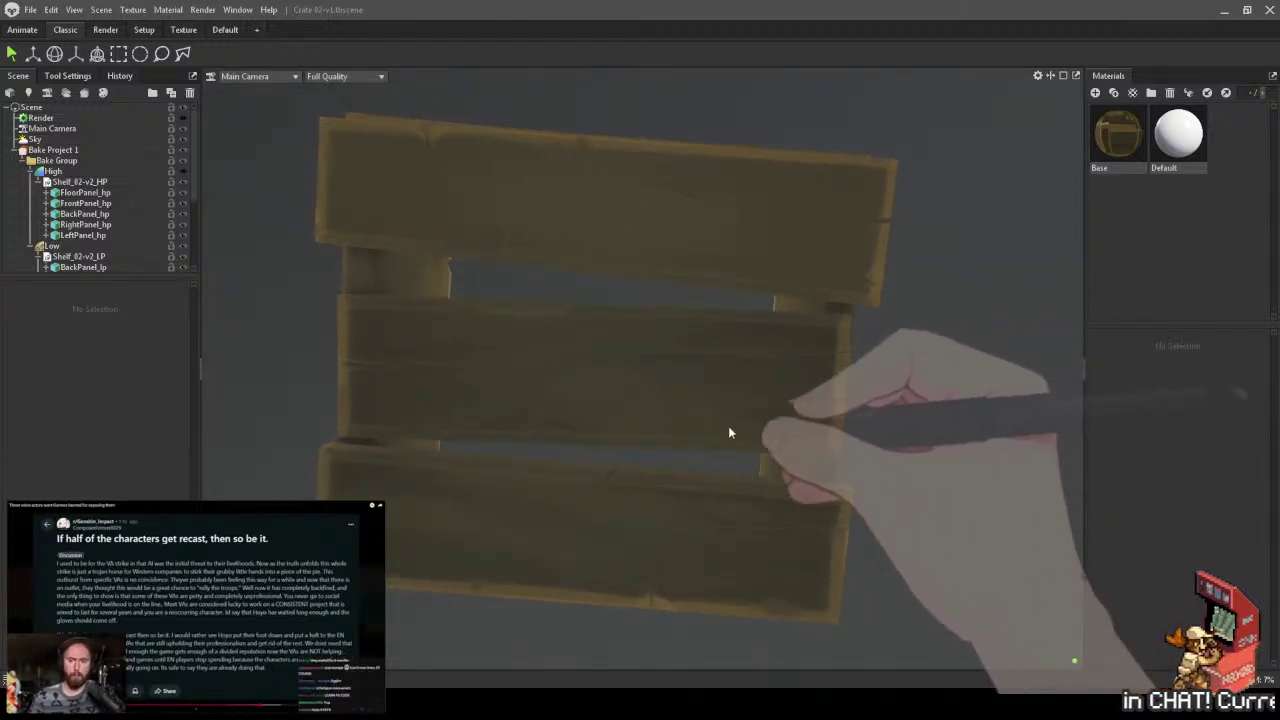
key("alt+Tab")
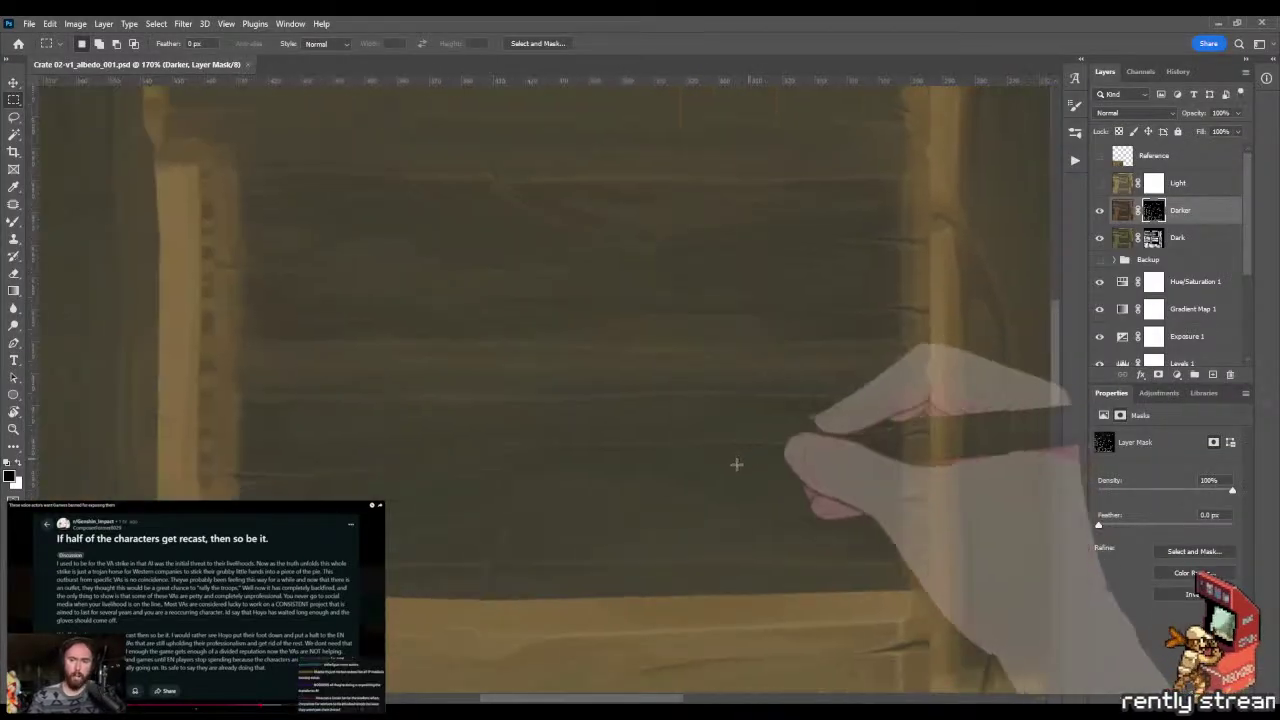
- Lasso a jagged, forked sliver under the seam in the panel's middle, fill it on the Darker mask, and deselect
scroll(689, 490, "up", 3)
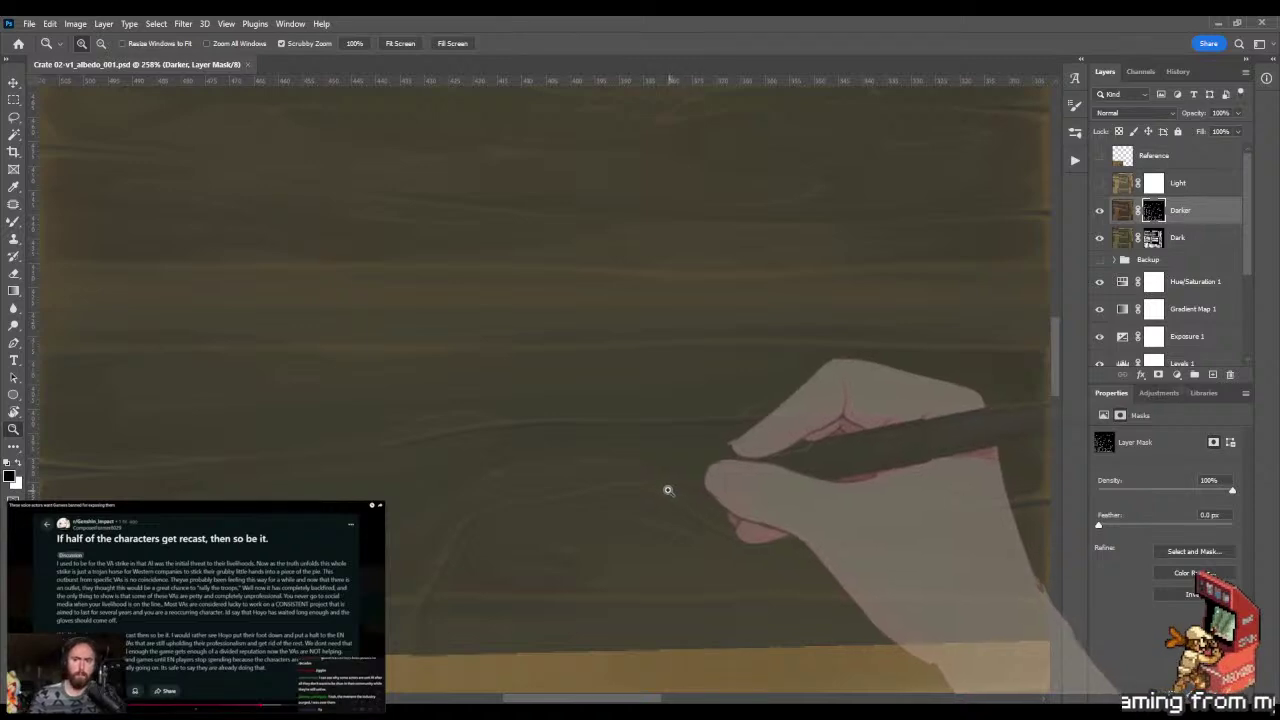
key("l")
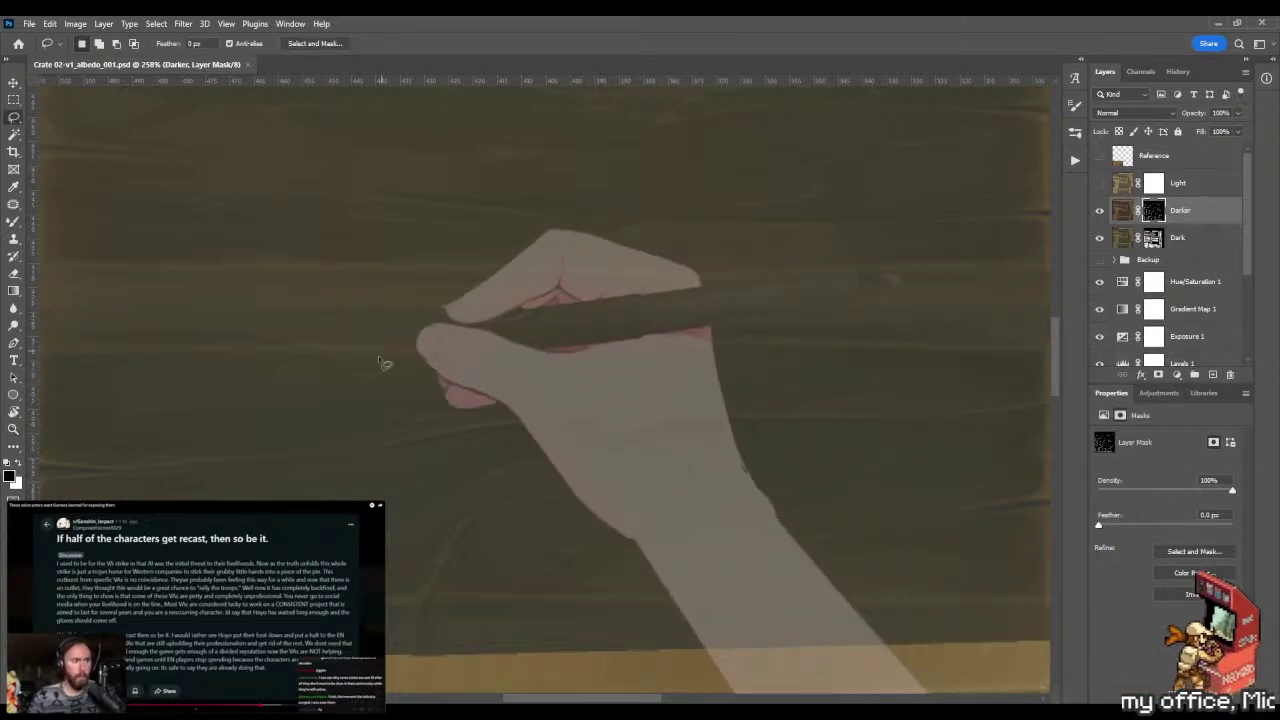
mouse_move(234, 355)
left_mouse_down()
mouse_move(467, 397)
mouse_move(433, 371)
mouse_move(620, 351)
left_mouse_up()
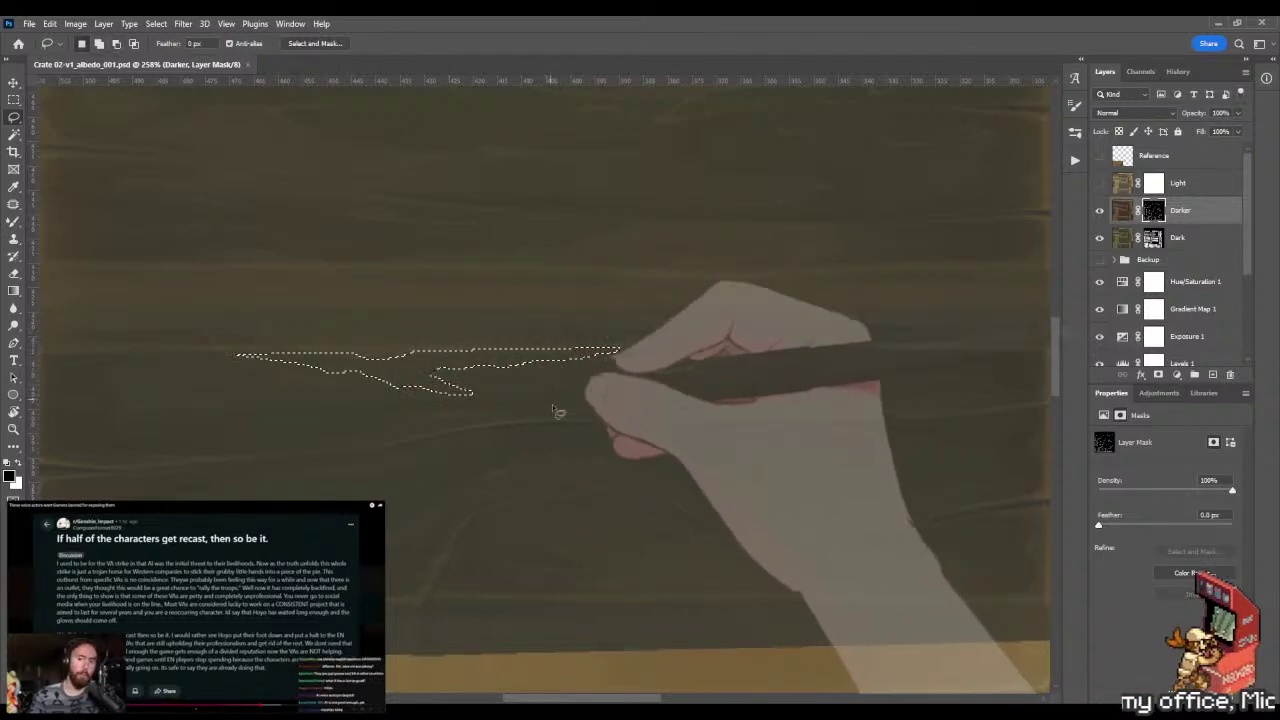
key("Delete")
key("ctrl+d")
key("m")
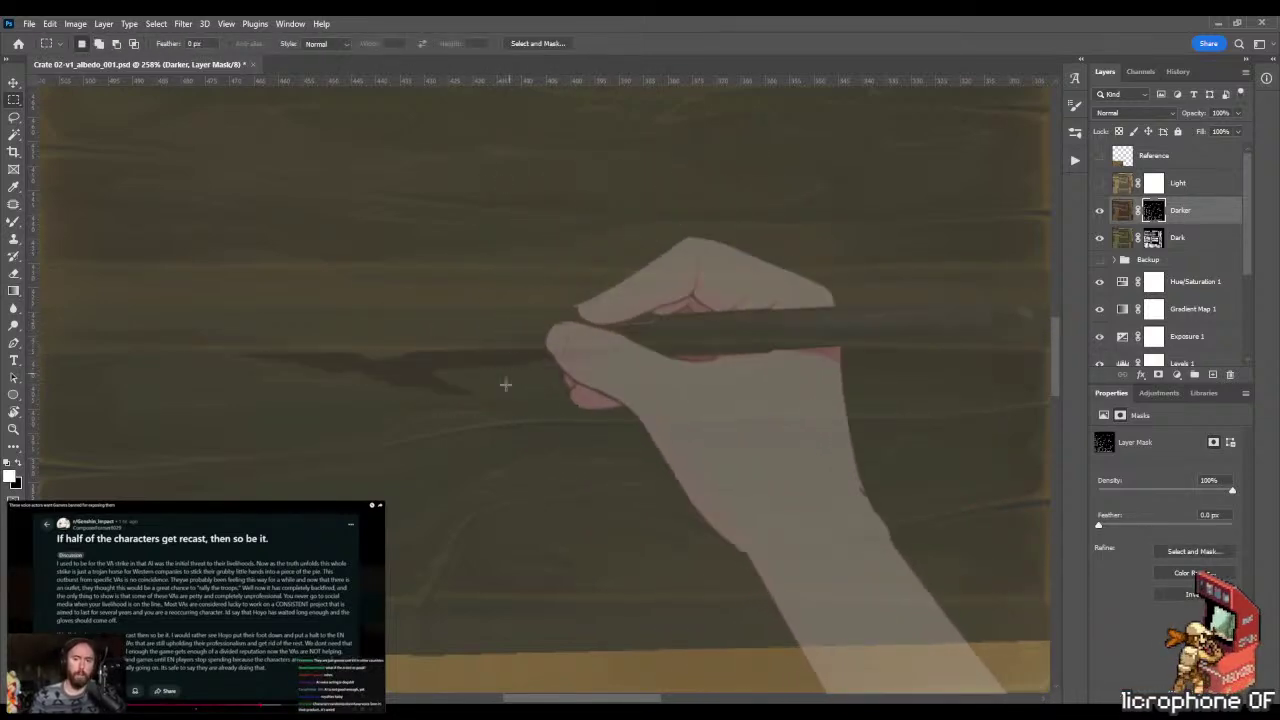
- Soften the edges of the forked sliver under the middle seam with the Mixer Brush on the Darker mask
key("b")
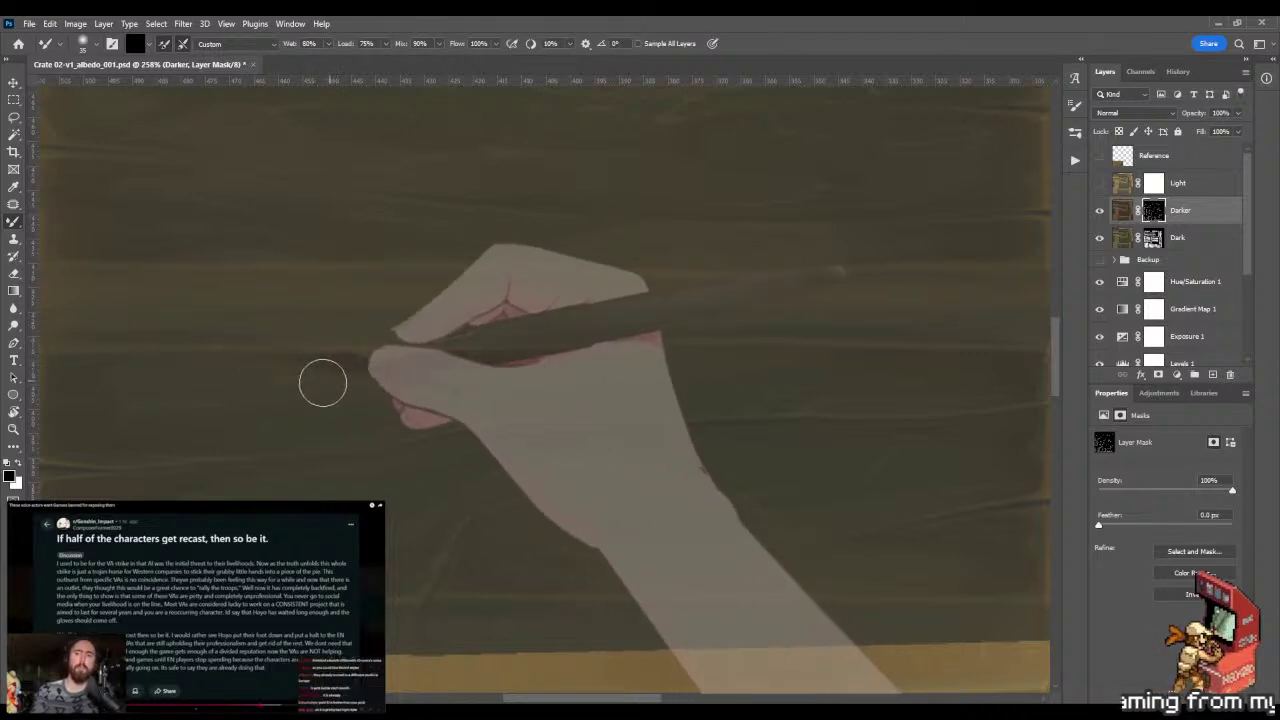
scroll(311, 377, "up", 3)
left_click(318, 343)
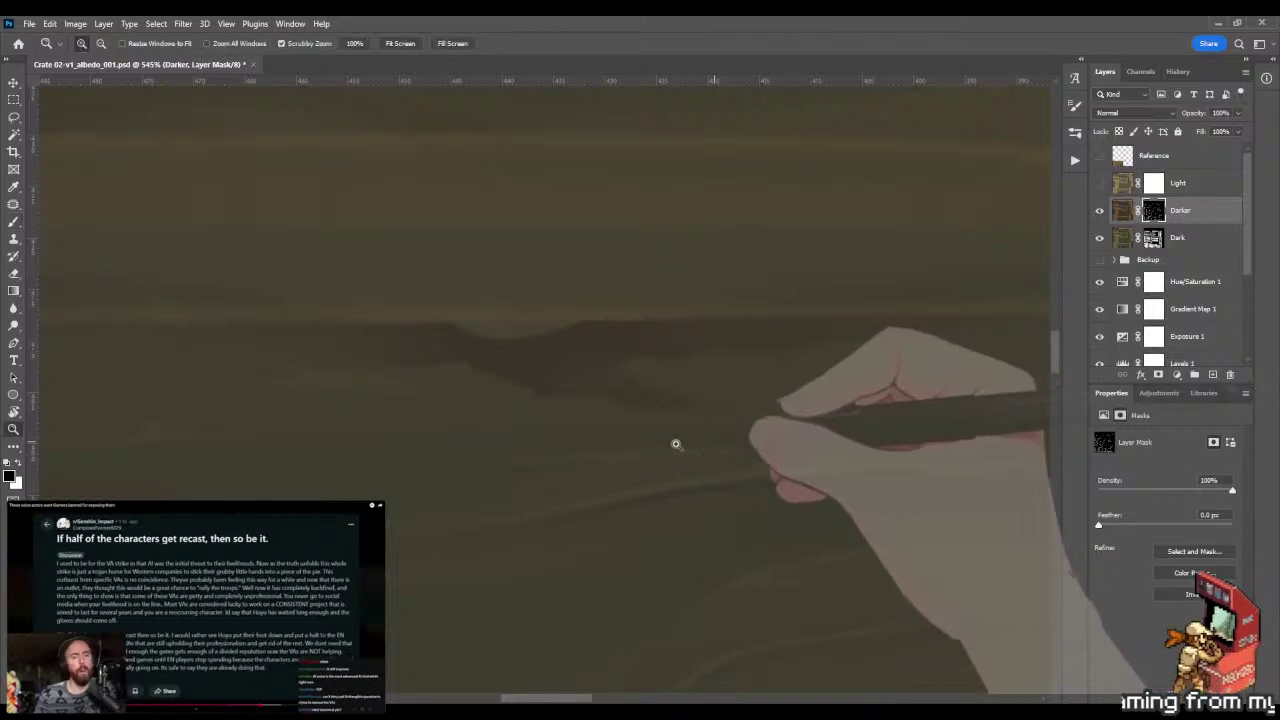
mouse_move(676, 444)
left_mouse_down()
mouse_move(637, 443)
mouse_move(654, 443)
left_mouse_up()
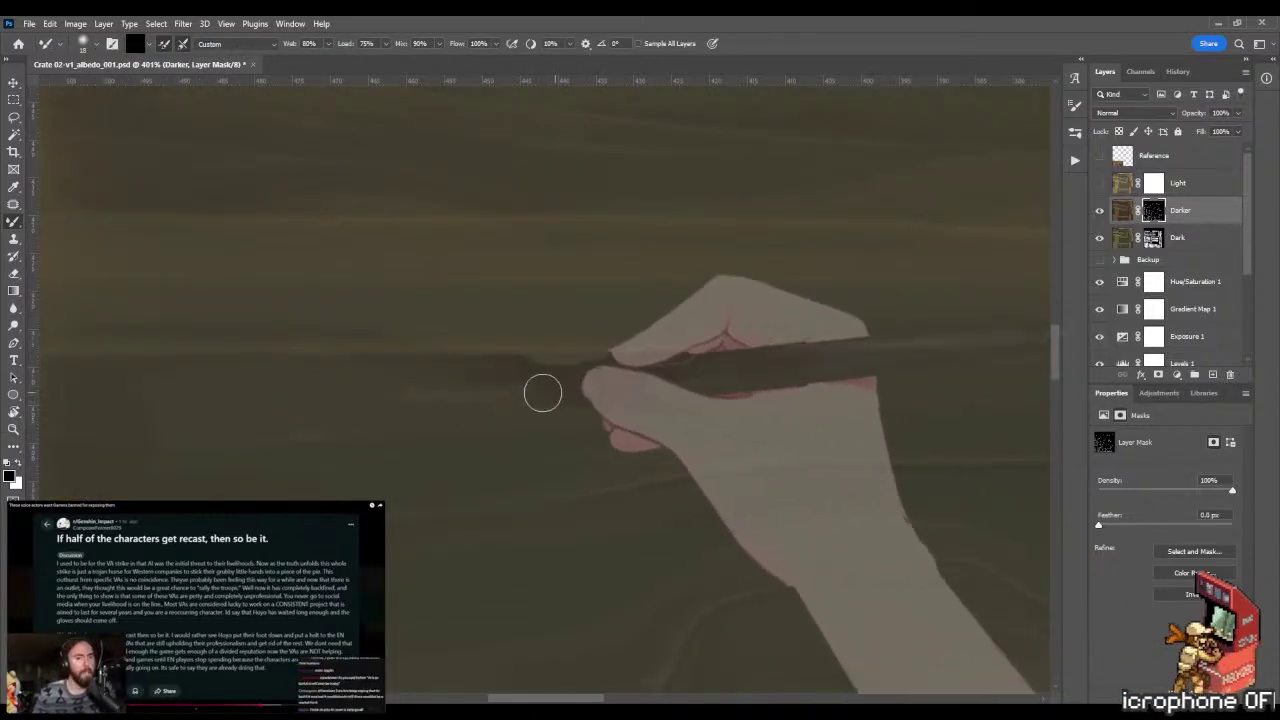
mouse_move(537, 407)
left_mouse_down()
mouse_move(514, 437)
mouse_move(617, 437)
left_mouse_up()
- Lasso the area around the forked sliver, fade it with black linear gradients on the Darker mask, and save the file deselected
key("l")
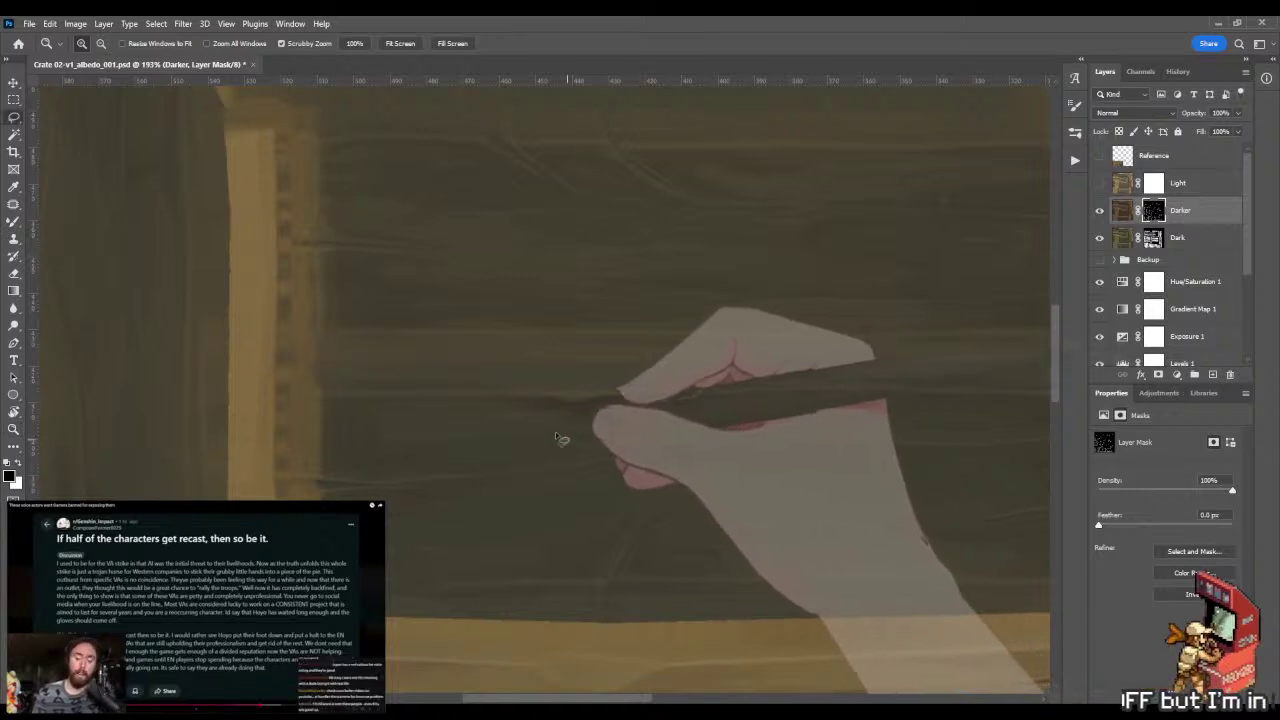
left_click_drag(406, 370, 832, 366)
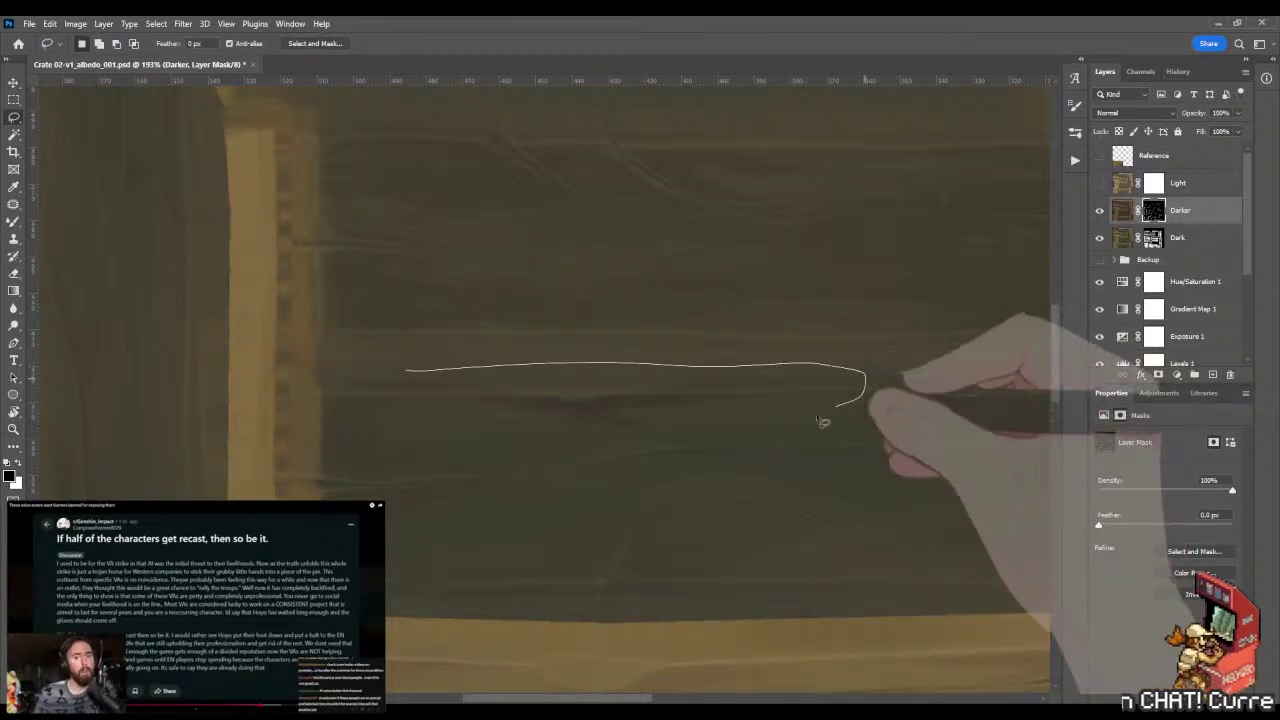
mouse_move(823, 422)
left_mouse_down()
mouse_move(620, 446)
mouse_move(514, 440)
mouse_move(437, 420)
mouse_move(410, 374)
left_mouse_up()
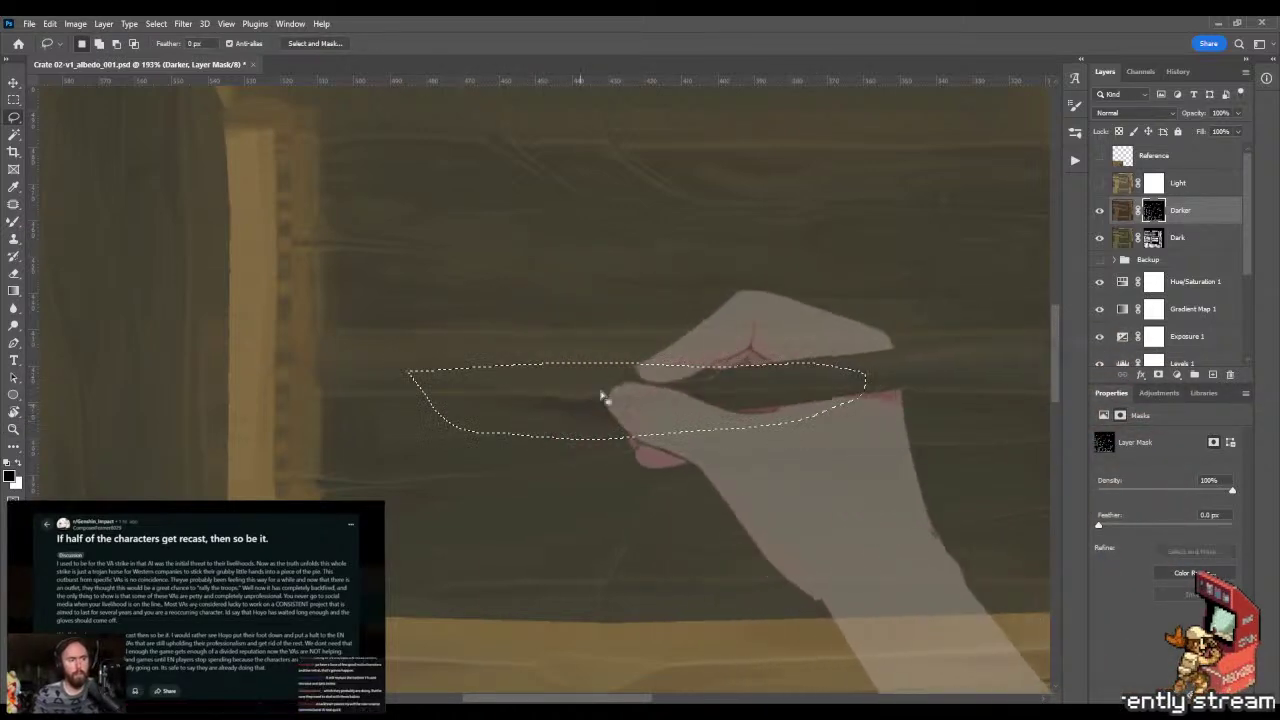
key("g")
left_click_drag(603, 97, 600, 514)
left_click_drag(615, 132, 613, 522)
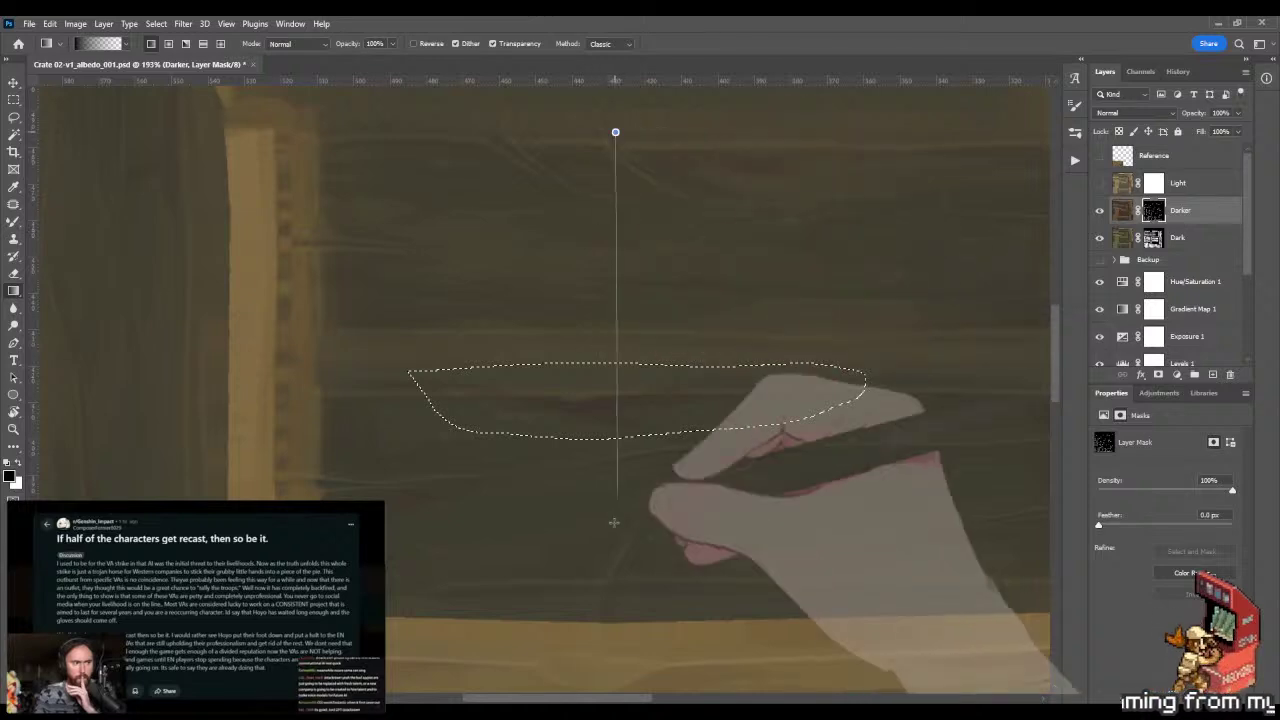
left_click_drag(617, 143, 620, 468)
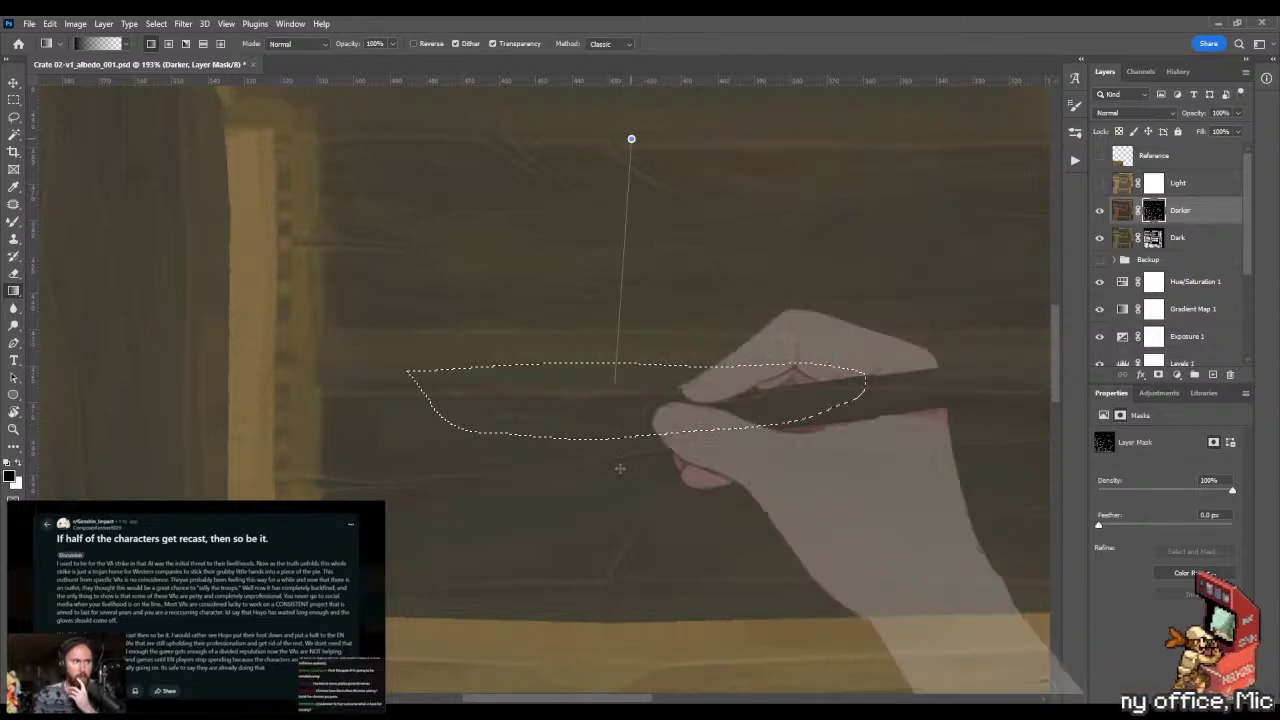
key("m")
key("ctrl+d")
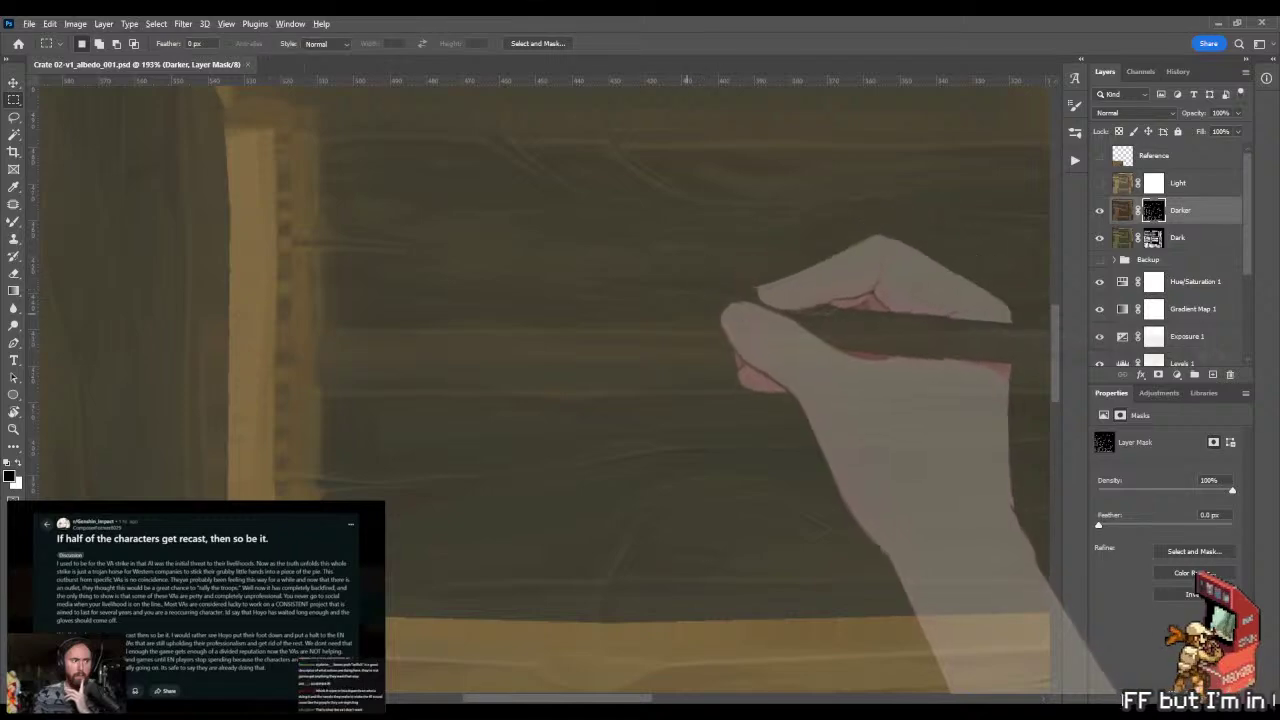
- Inspect the faded forked sliver on the crate model in Marmoset Toolbag, and return to Photoshop
key("alt+Tab")
left_click_drag(662, 348, 730, 300)
key("alt+Tab")
- Lasso a jagged two-pronged shape under the seam near the panel's right end and fill it with a white gradient on the Darker mask
left_click_drag(894, 429, 682, 414)
key("z")
key("l")
mouse_move(441, 330)
left_mouse_down()
mouse_move(420, 368)
mouse_move(213, 376)
mouse_move(302, 367)
mouse_move(409, 402)
mouse_move(398, 418)
mouse_move(456, 412)
mouse_move(480, 440)
mouse_move(535, 438)
mouse_move(515, 436)
left_mouse_up()
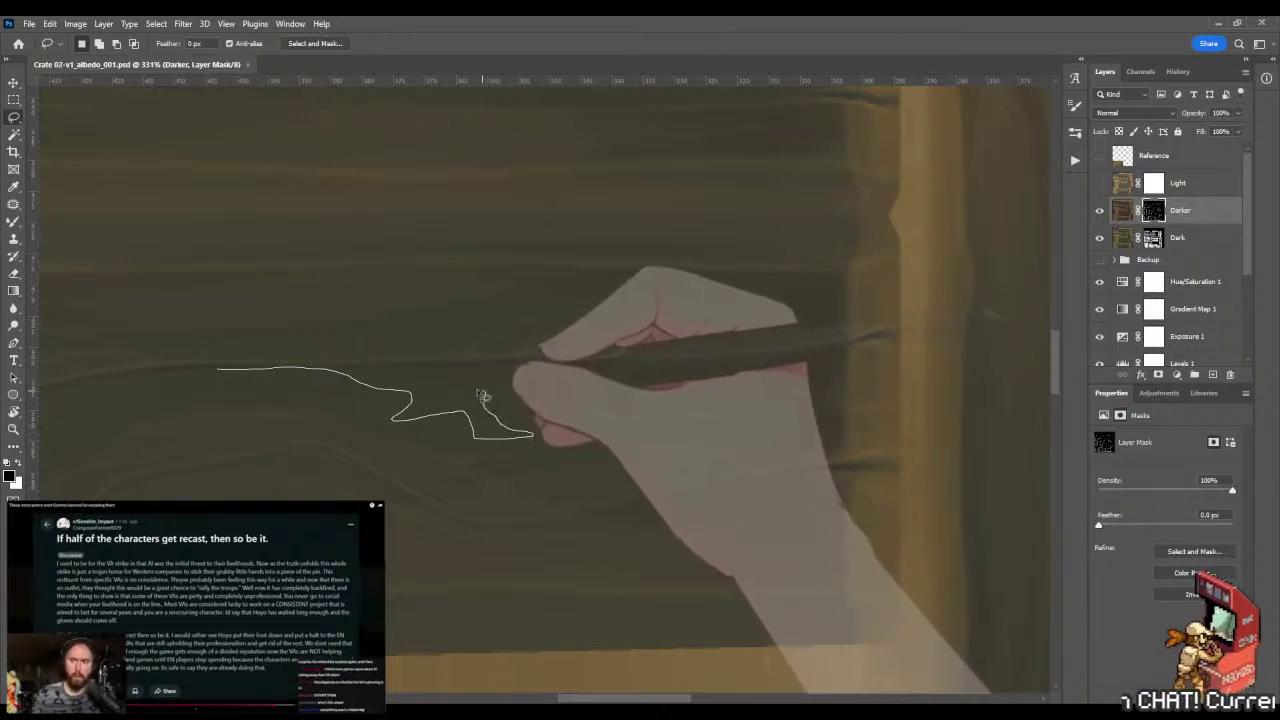
mouse_move(484, 384)
left_mouse_down()
mouse_move(548, 376)
mouse_move(493, 375)
left_mouse_up()
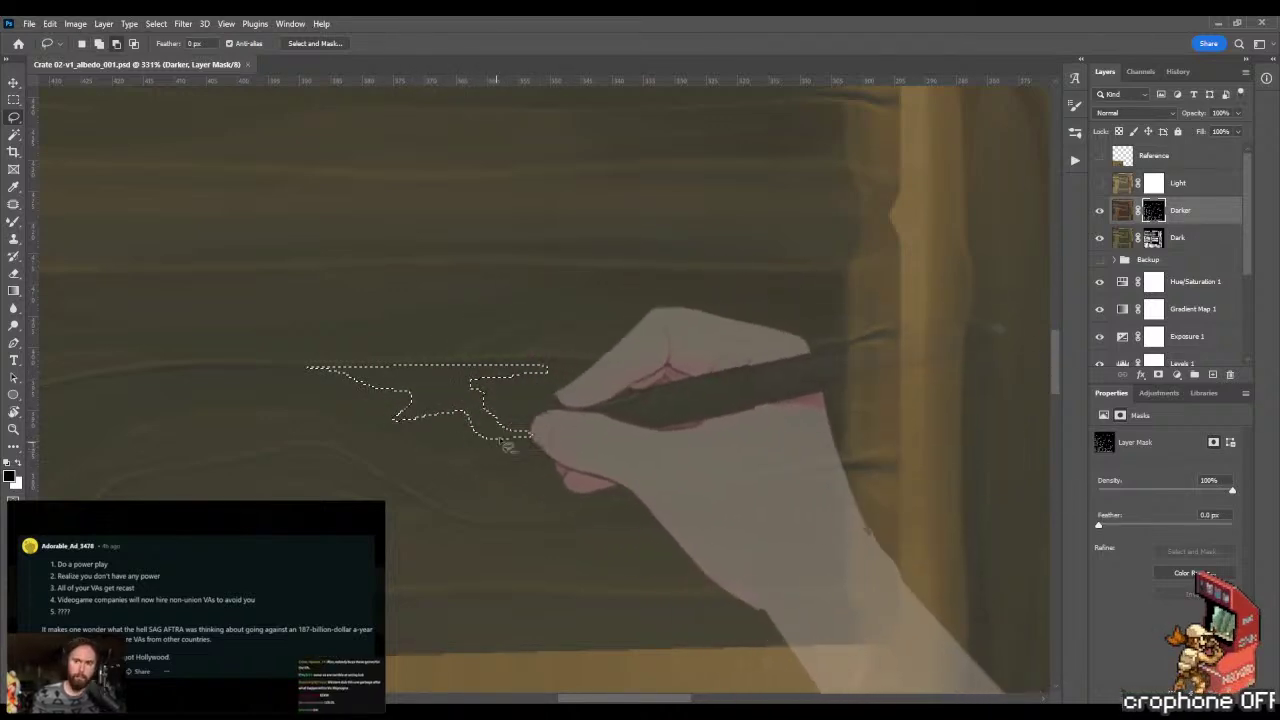
key("x")
left_click_drag(448, 278, 454, 222)
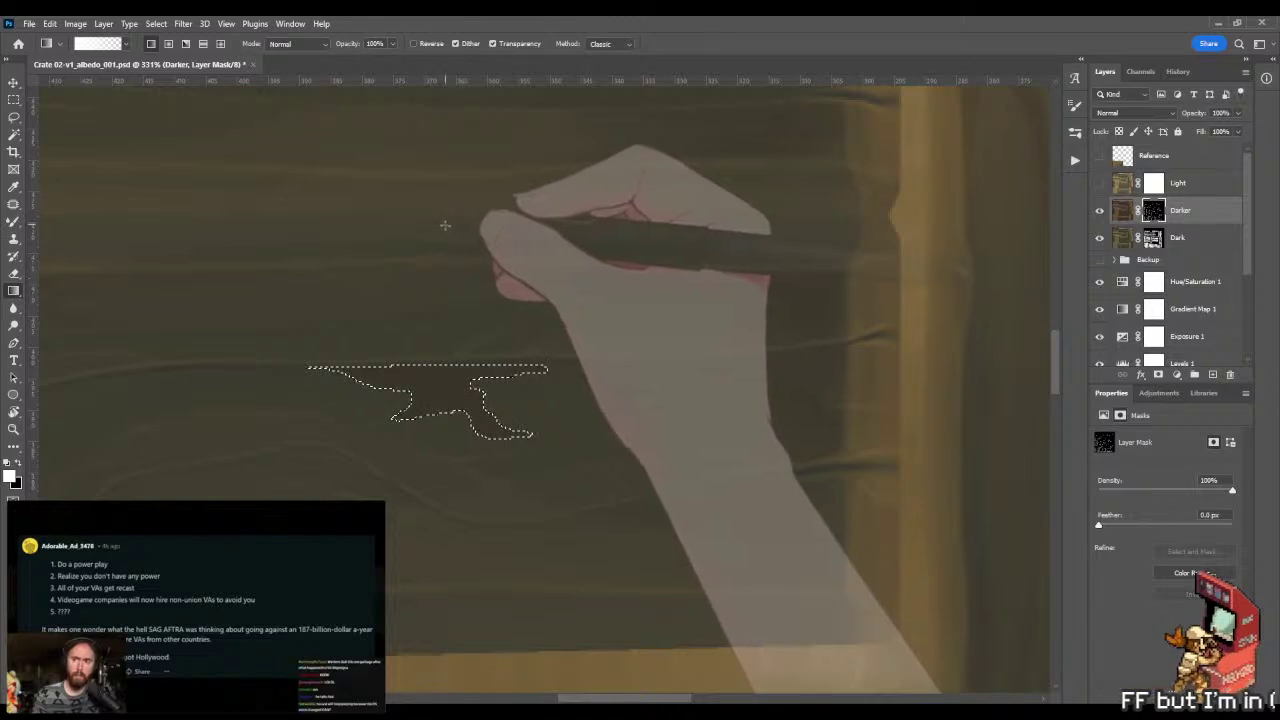
- Blend the two-pronged dark shape into the surrounding wood with the Mixer Brush and drop the selection
key("x")
key("b")
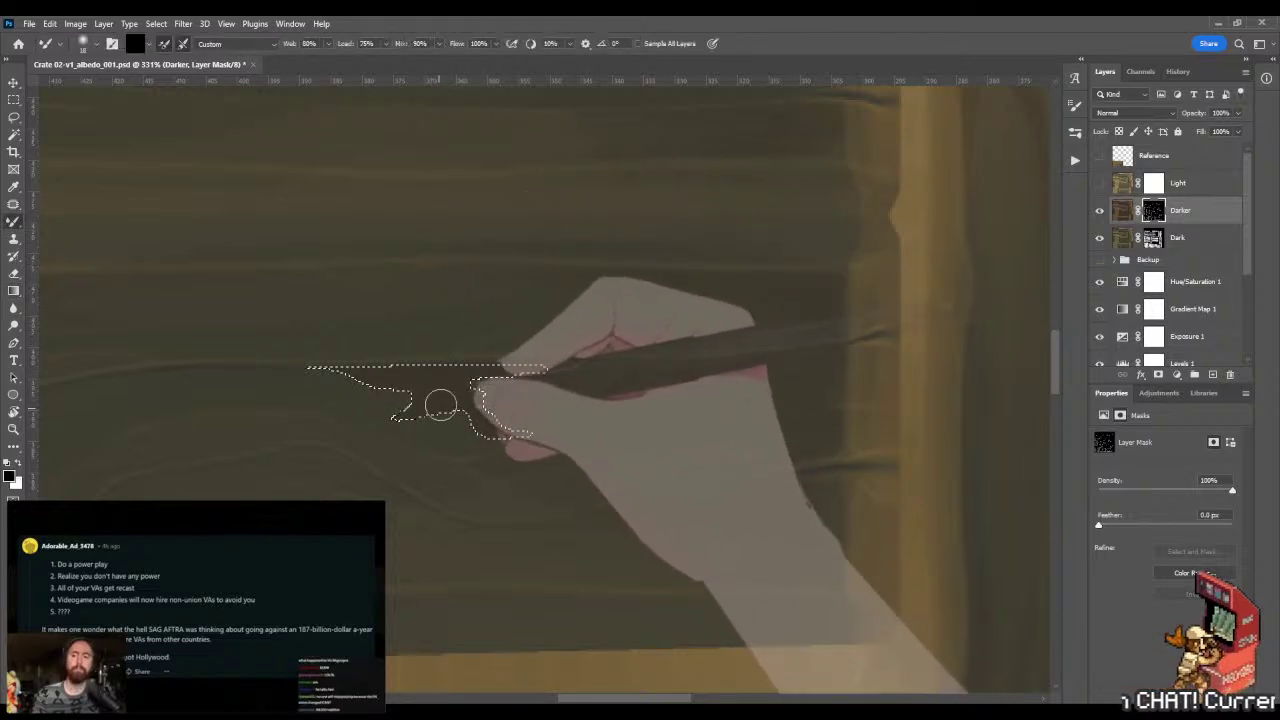
key("x")
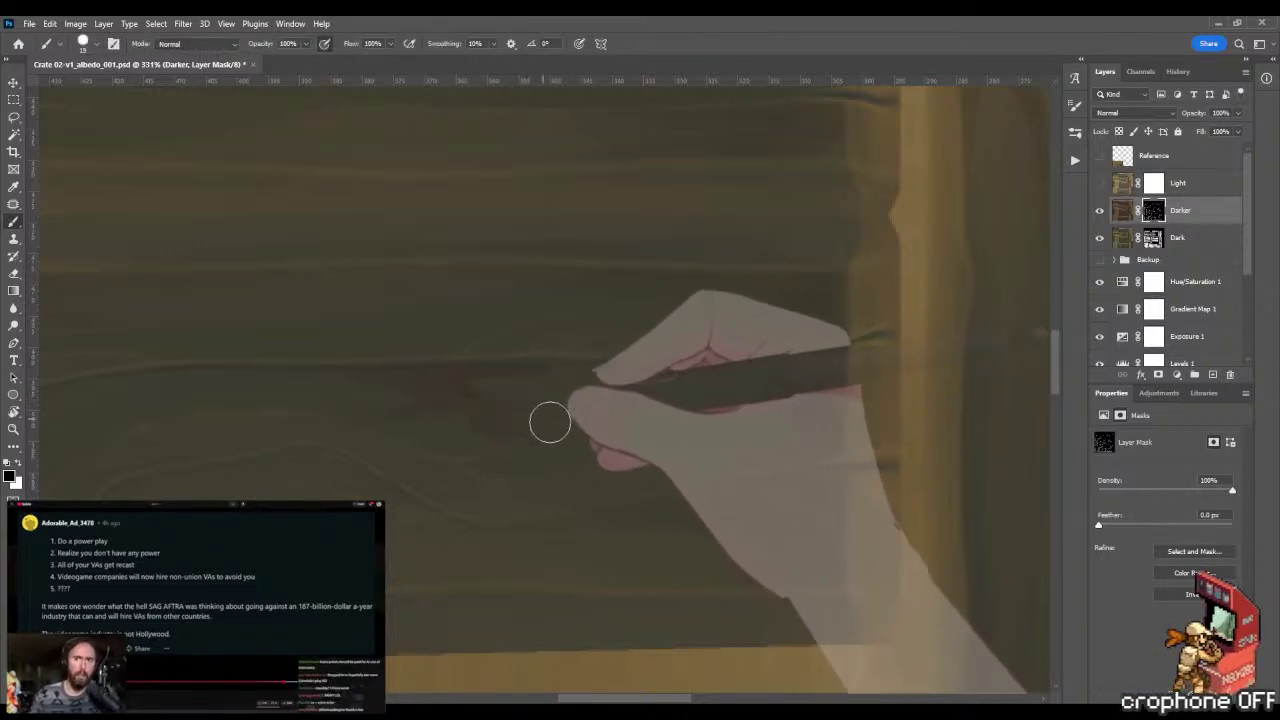
key("shift+b")
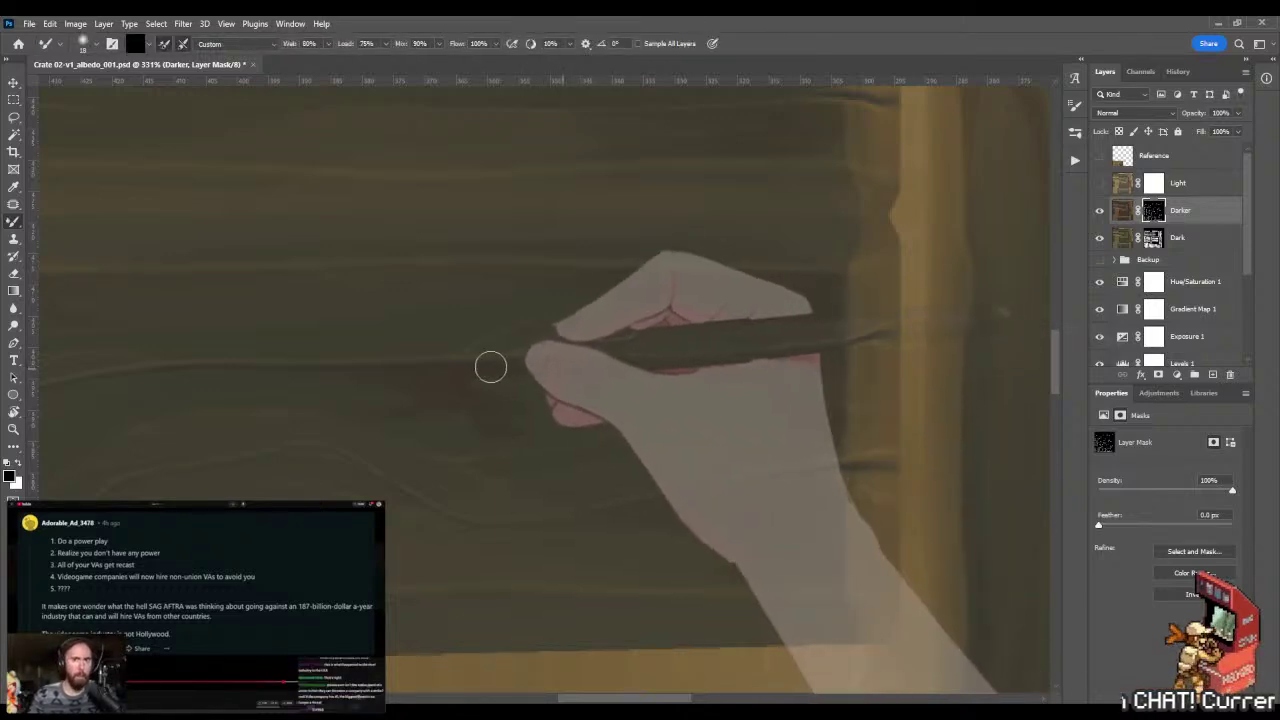
- Lasso a wide area around the blended shape, fade it with black radial gradients on the Darker mask, deselect, and save the file
key("l")
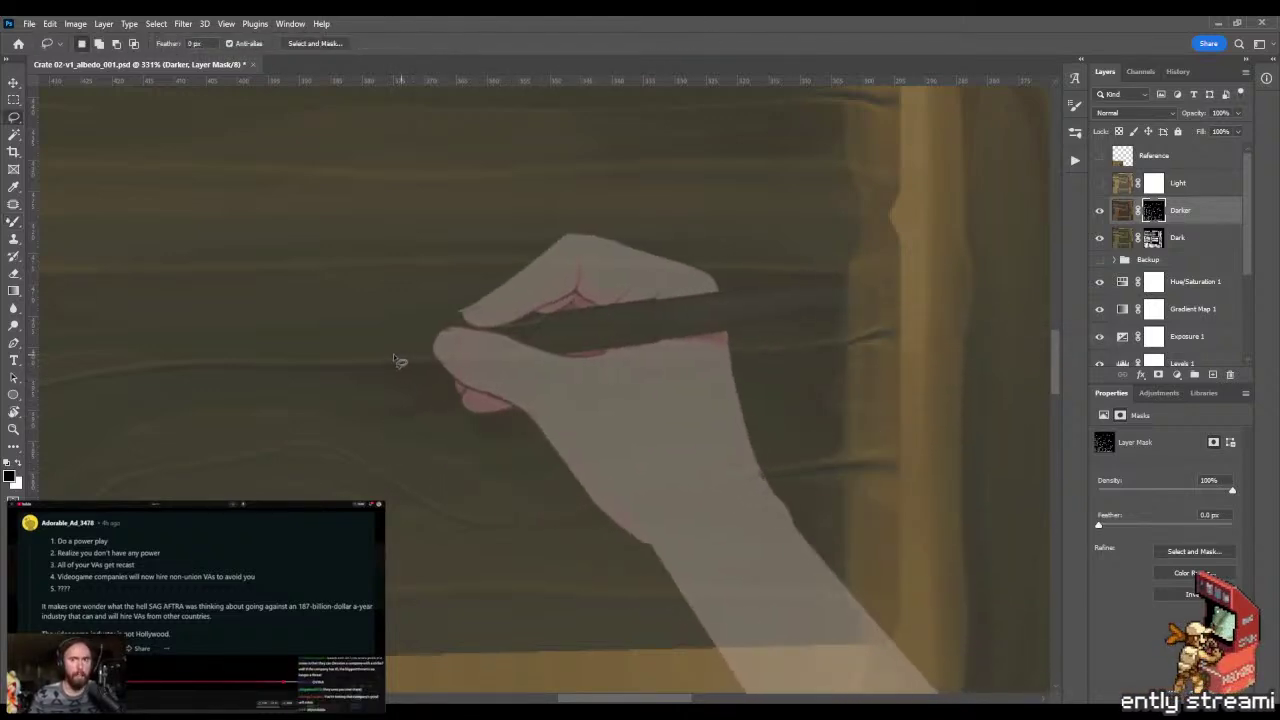
mouse_move(398, 358)
left_mouse_down()
mouse_move(219, 356)
mouse_move(200, 375)
mouse_move(306, 426)
mouse_move(658, 465)
mouse_move(608, 489)
mouse_move(625, 502)
mouse_move(746, 499)
mouse_move(869, 470)
mouse_move(935, 395)
mouse_move(927, 362)
mouse_move(869, 352)
mouse_move(671, 367)
mouse_move(545, 355)
left_mouse_up()
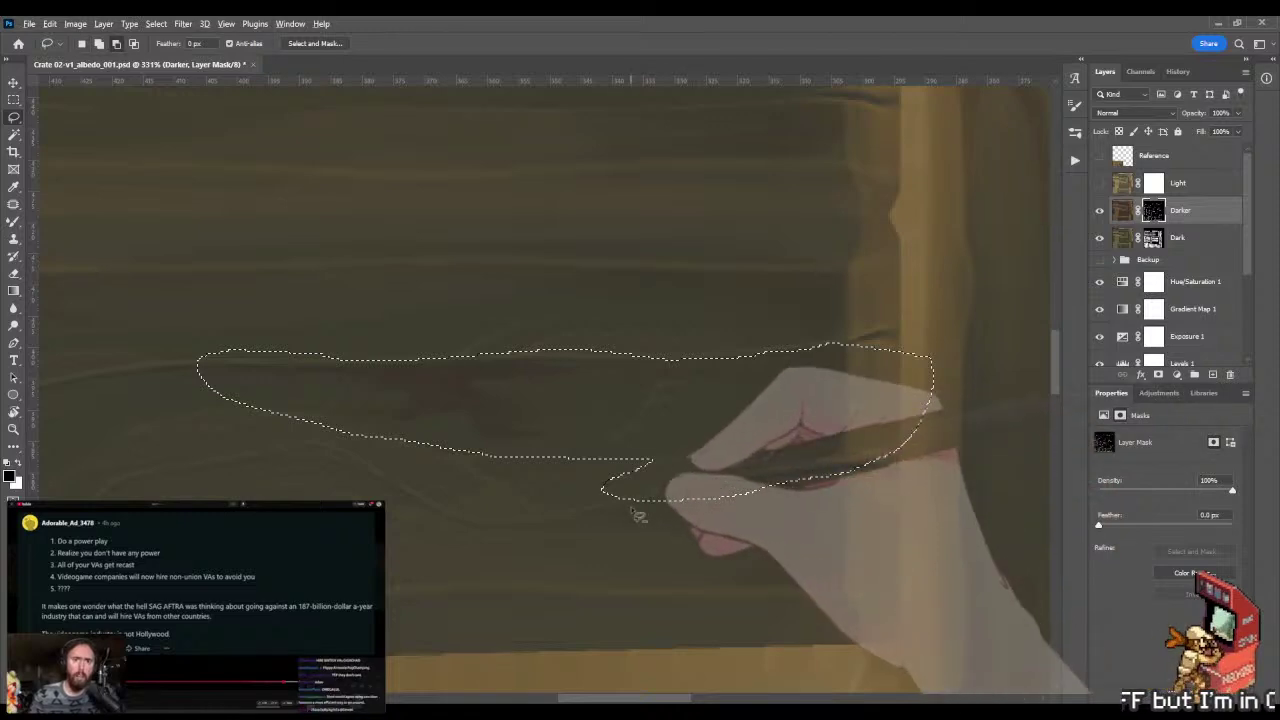
key("g")
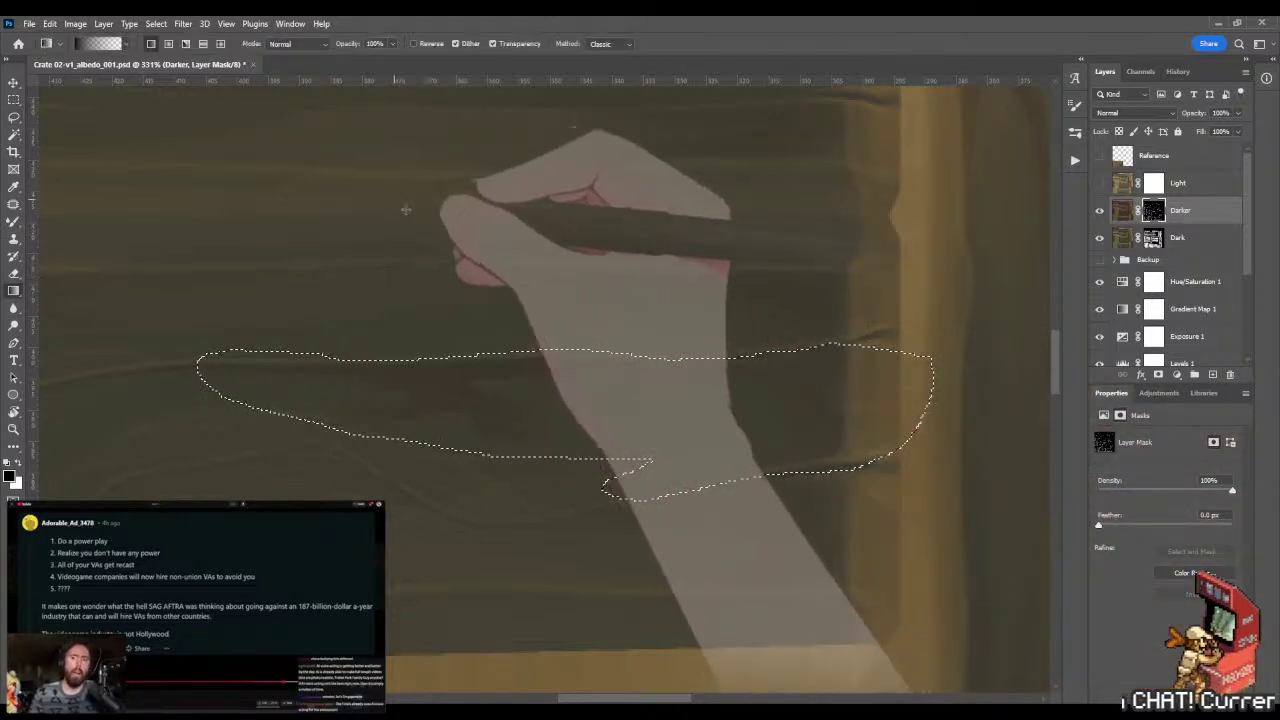
left_click(169, 45)
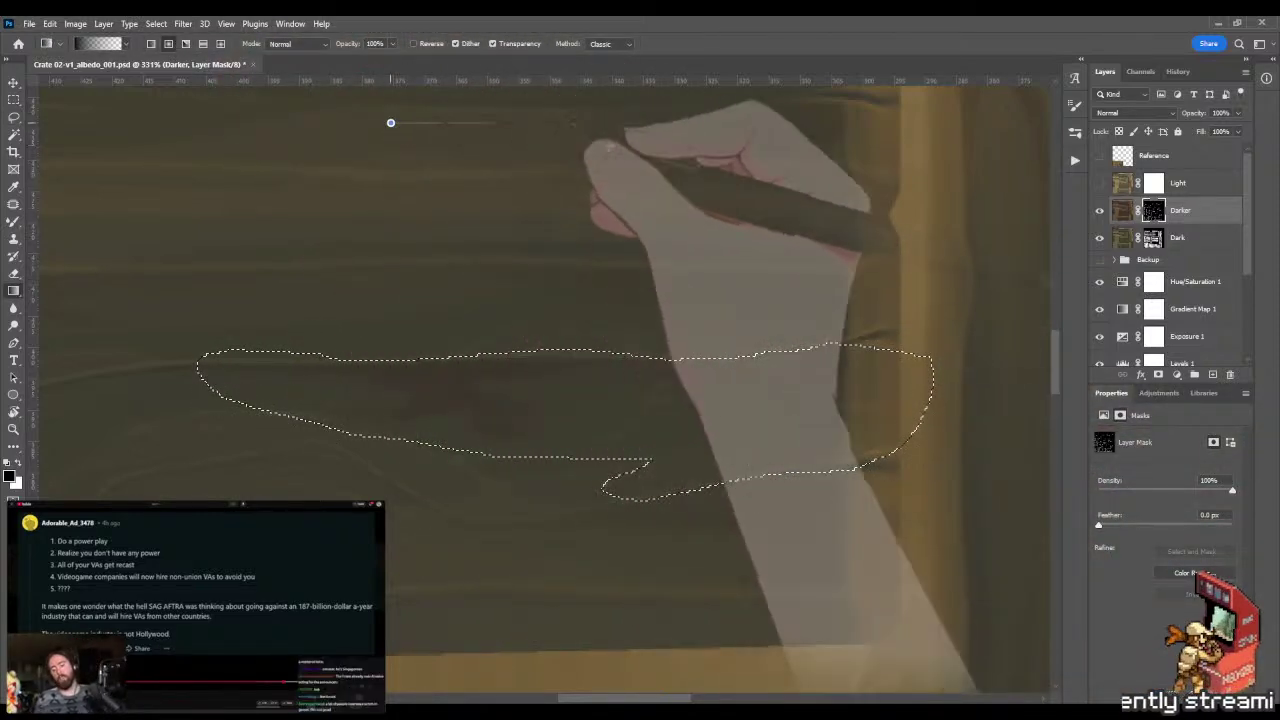
mouse_move(463, 143)
left_mouse_down()
mouse_move(606, 137)
mouse_move(777, 163)
left_mouse_up()
scroll(466, 277, "down", 3)
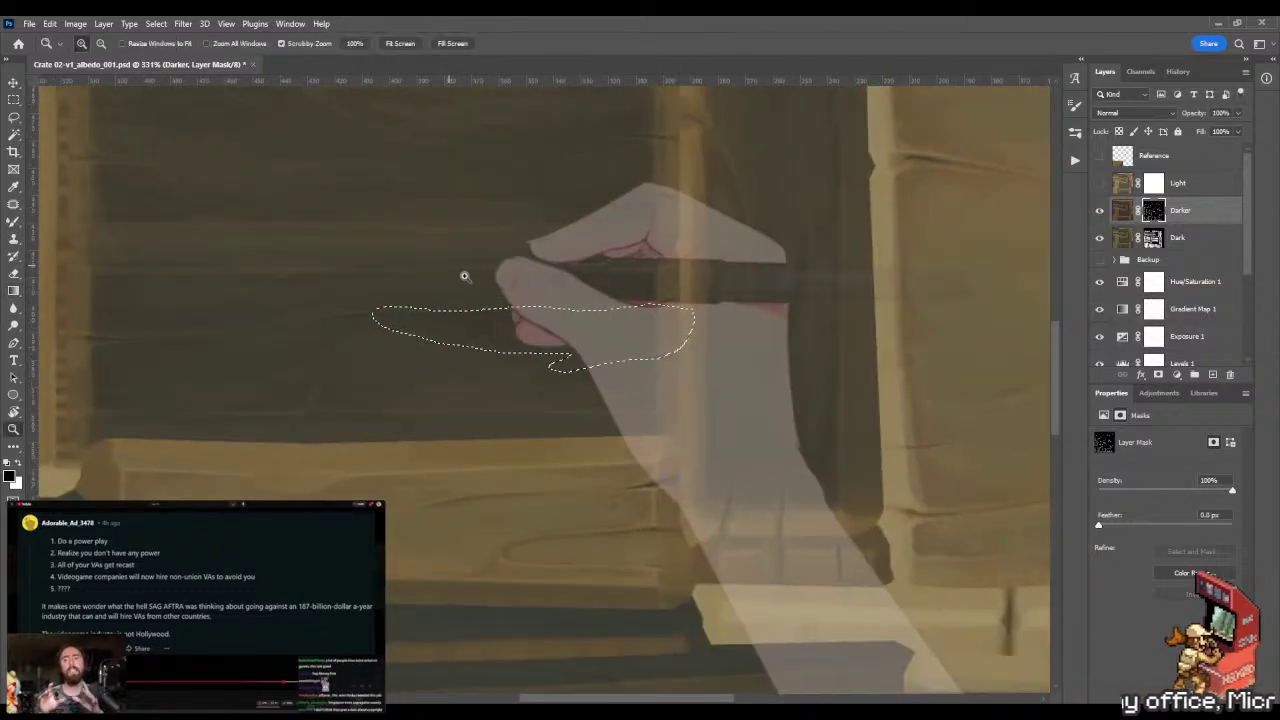
scroll(500, 280, "up", 2)
key("m")
key("ctrl+d")
key("ctrl+s")
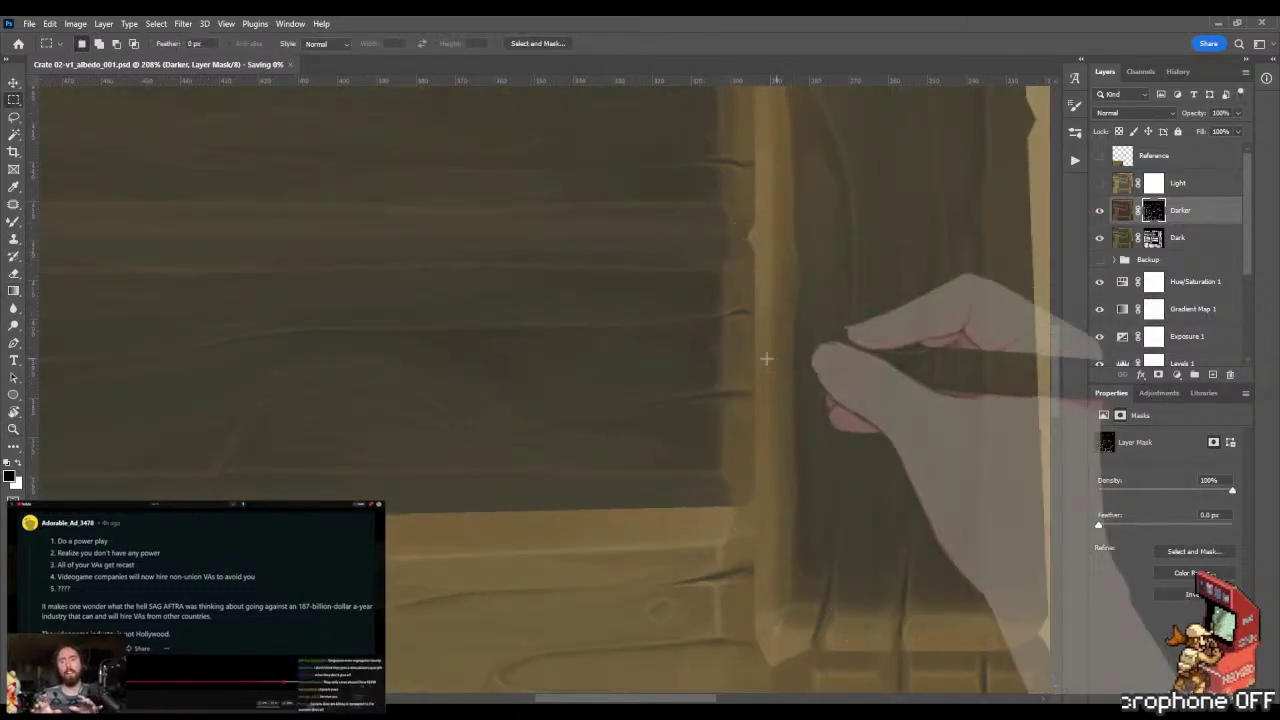
- Zoom in on the crate's planks in Marmoset Toolbag to check the new shading, and return to Photoshop
key("alt+Tab")
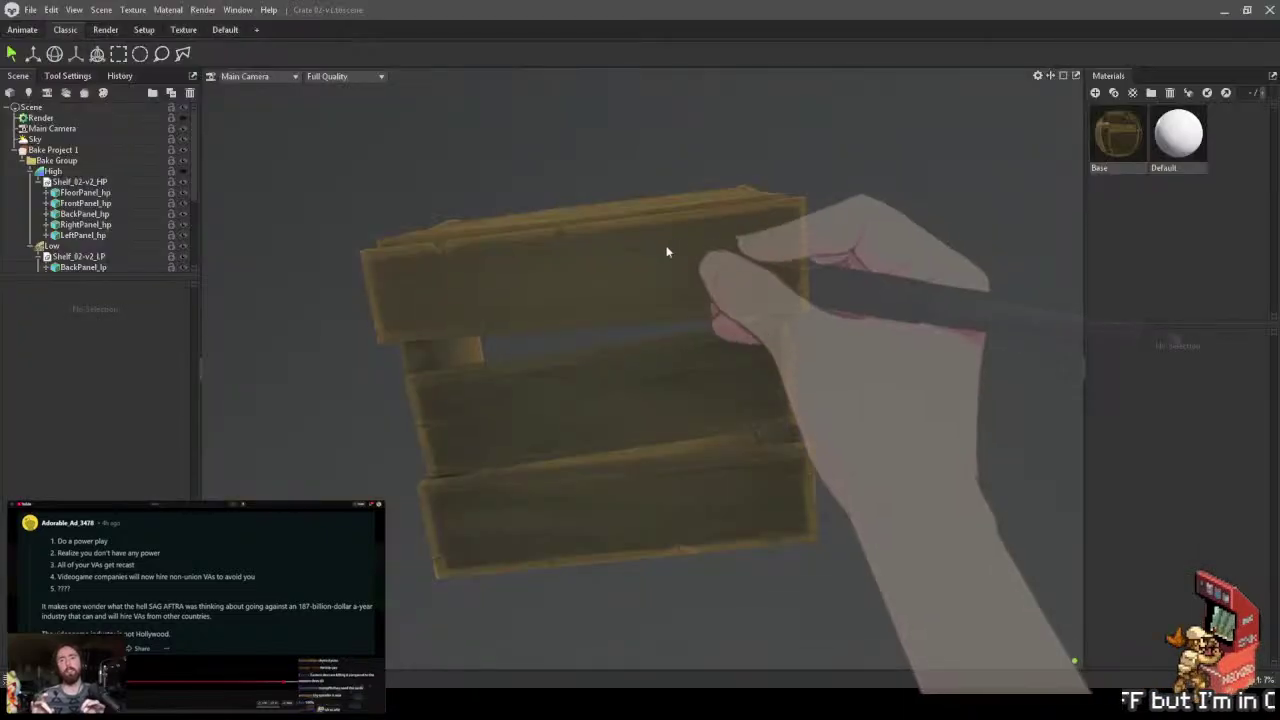
scroll(676, 263, "up", 3)
key("alt+Tab")
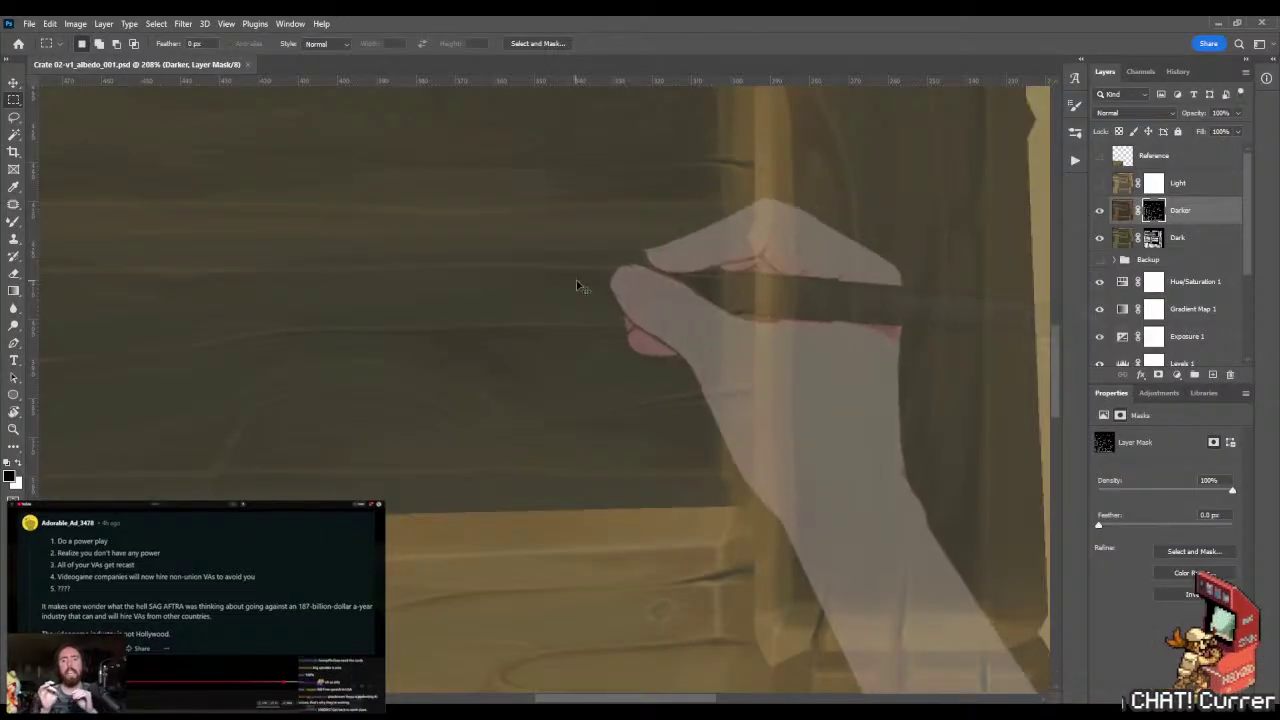
- Restore the last lasso selection and fade the shape further with black radial gradients on the Darker mask
key("ctrl+shift+d")
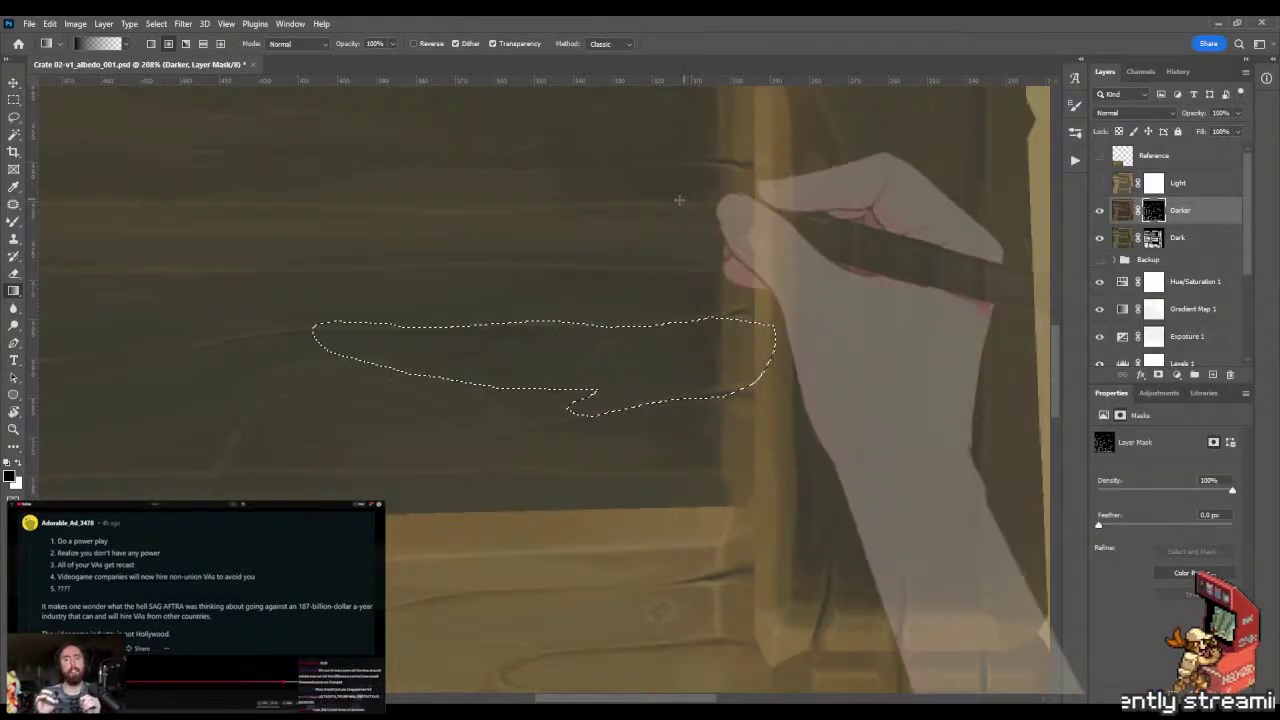
left_click_drag(451, 167, 699, 159)
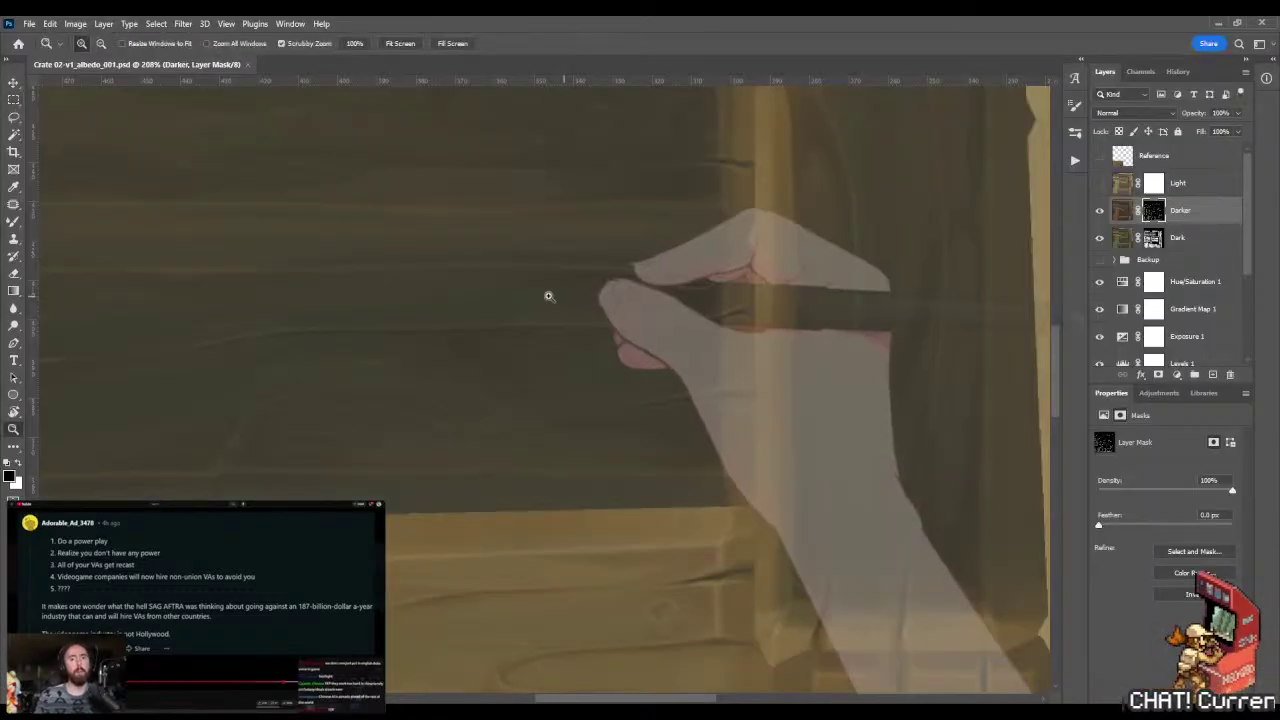
- Target the Dark layer mask and start a Pen path down the left end of the dark panel's upper plank
left_click_drag(548, 296, 461, 320)
key("r")
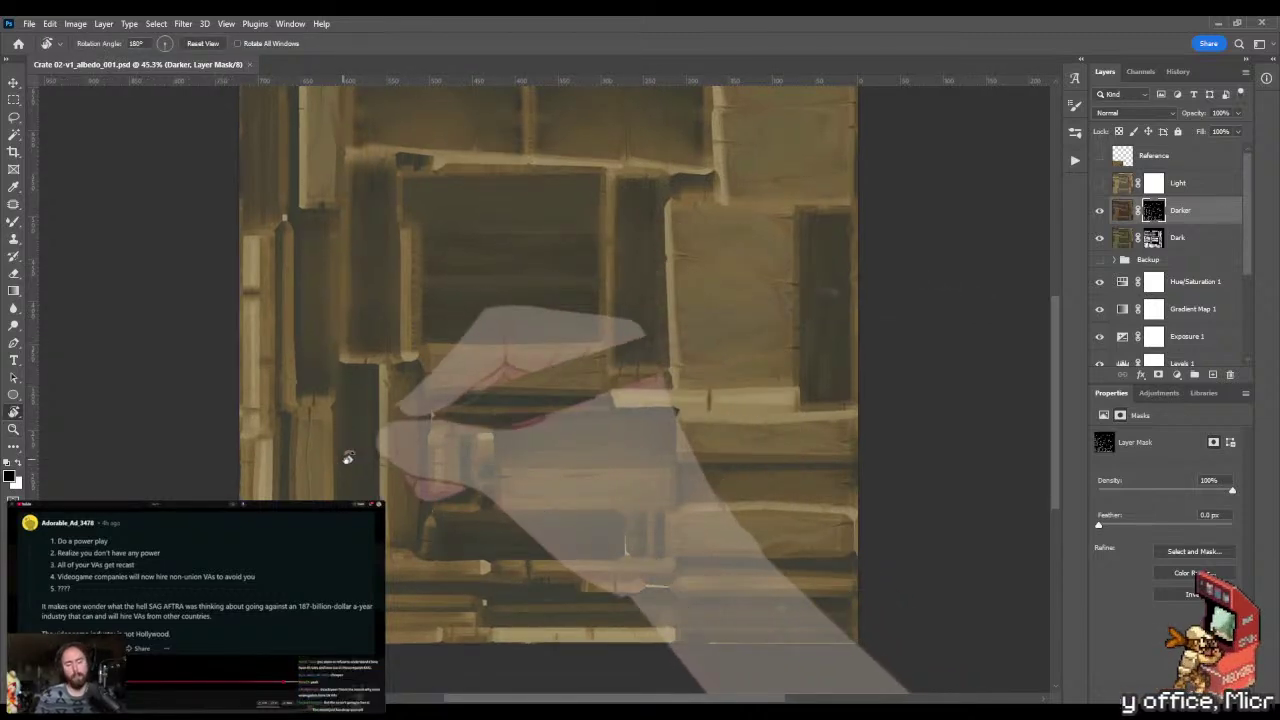
key("z")
left_click_drag(452, 414, 503, 169)
mouse_move(391, 424)
left_mouse_down()
mouse_move(430, 400)
mouse_move(470, 460)
mouse_move(405, 431)
left_mouse_up()
mouse_move(421, 374)
left_mouse_down()
mouse_move(457, 371)
mouse_move(586, 429)
mouse_move(429, 163)
mouse_move(626, 383)
mouse_move(514, 266)
mouse_move(522, 169)
mouse_move(460, 297)
mouse_move(431, 466)
mouse_move(631, 151)
mouse_move(503, 480)
mouse_move(591, 294)
mouse_move(509, 271)
mouse_move(533, 280)
mouse_move(593, 357)
left_mouse_up()
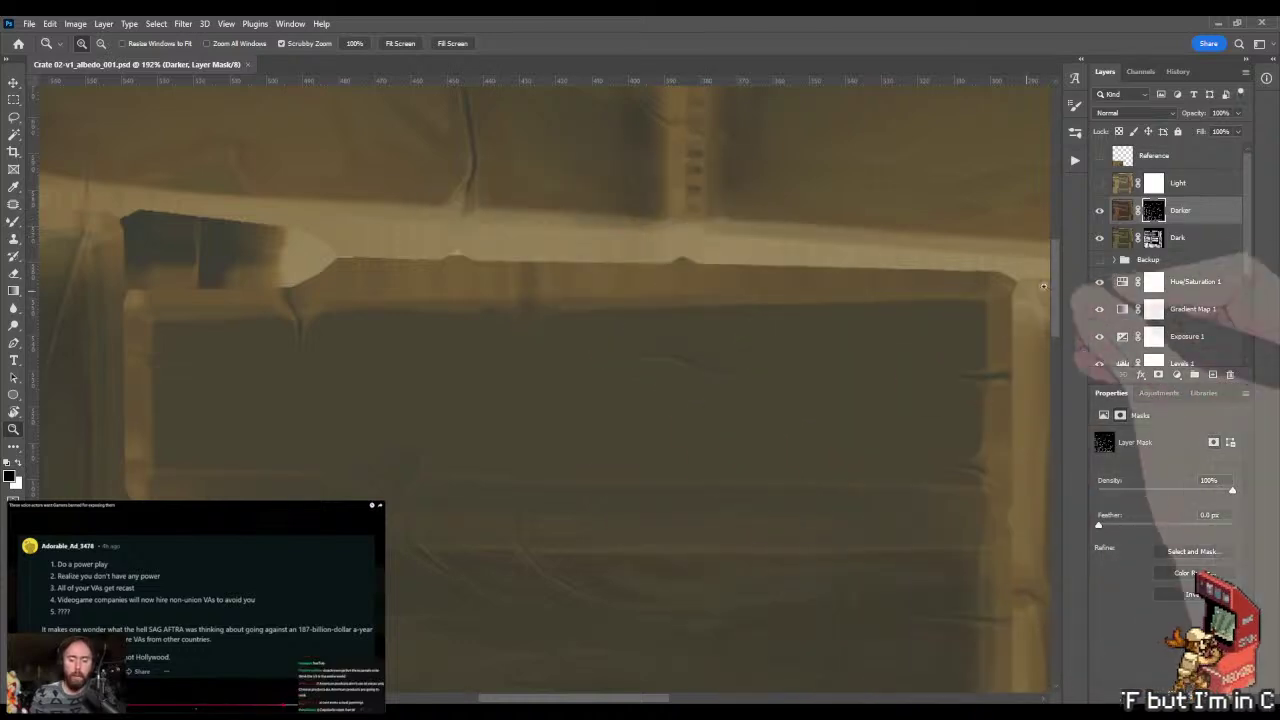
key("alt+bracketleft")
scroll(177, 331, "up", 2)
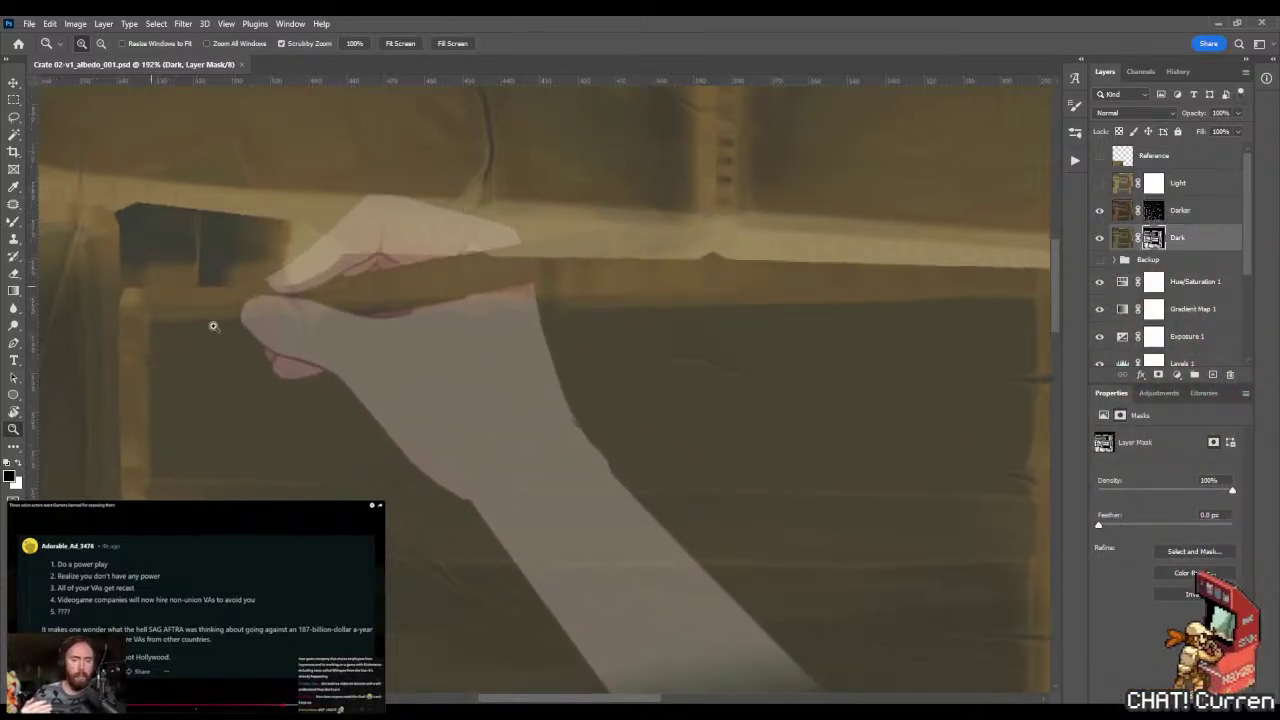
key("p")
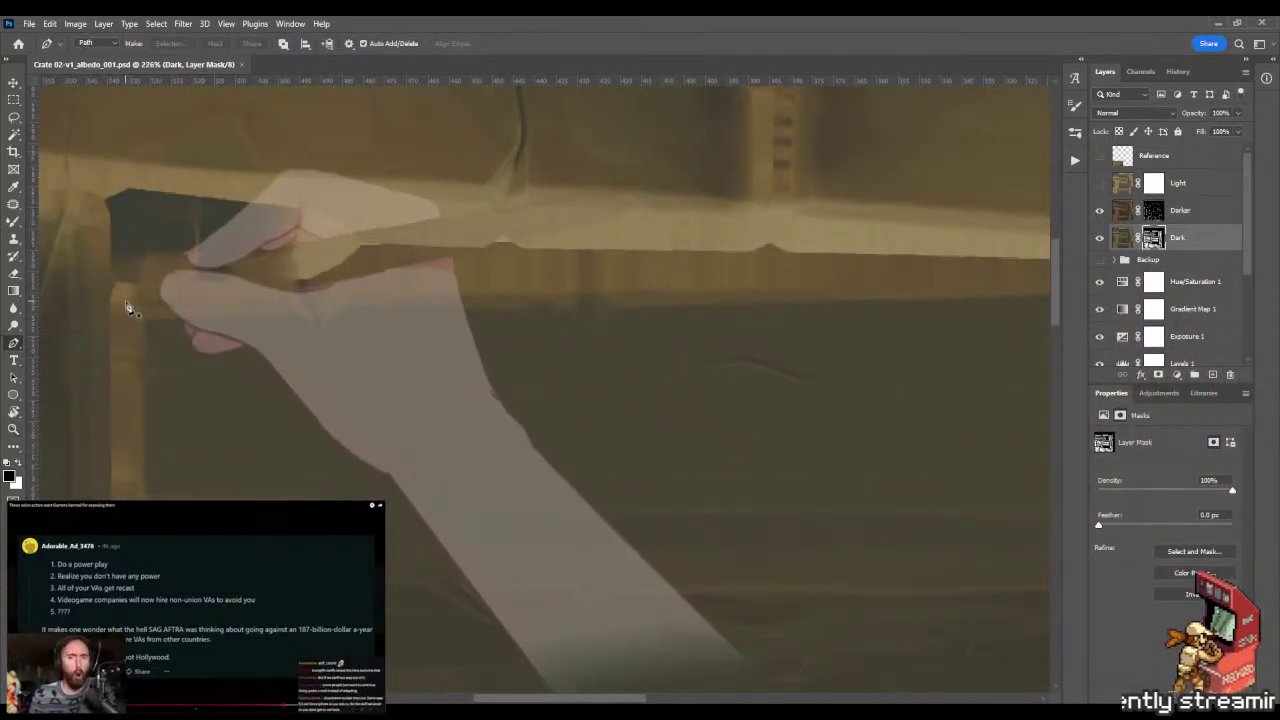
left_click(125, 298)
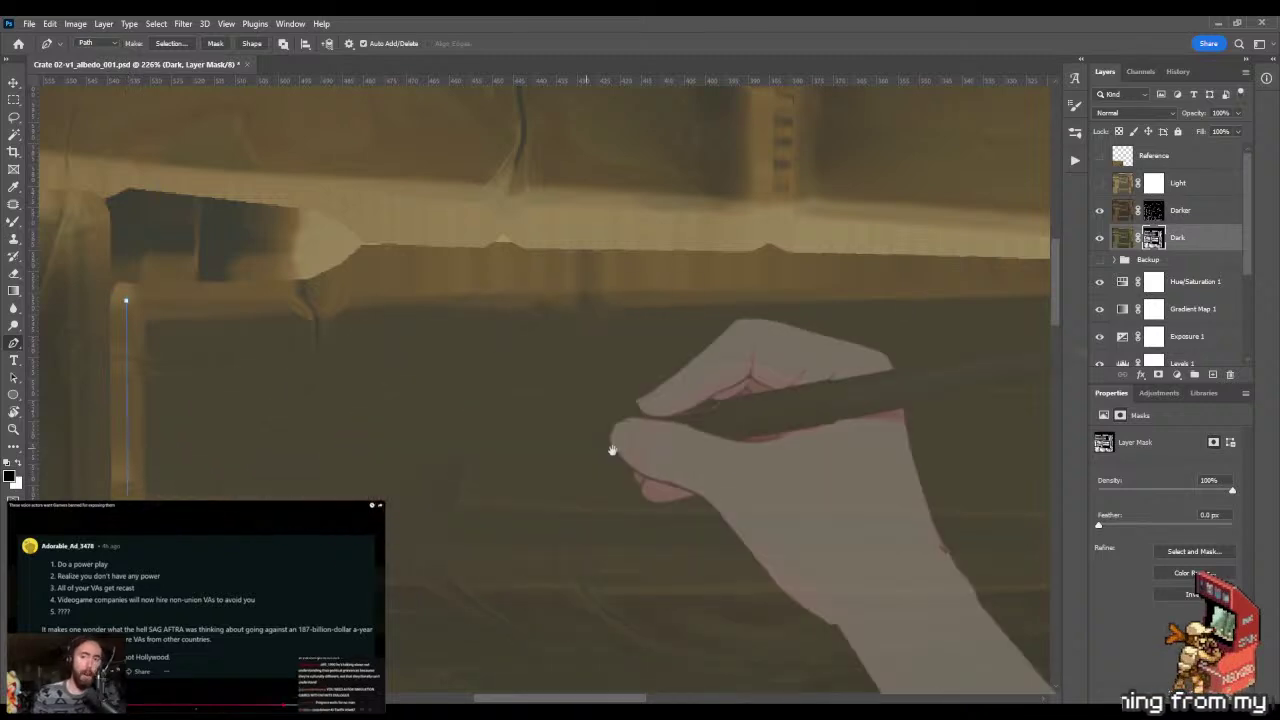
left_click_drag(126, 294, 357, 423)
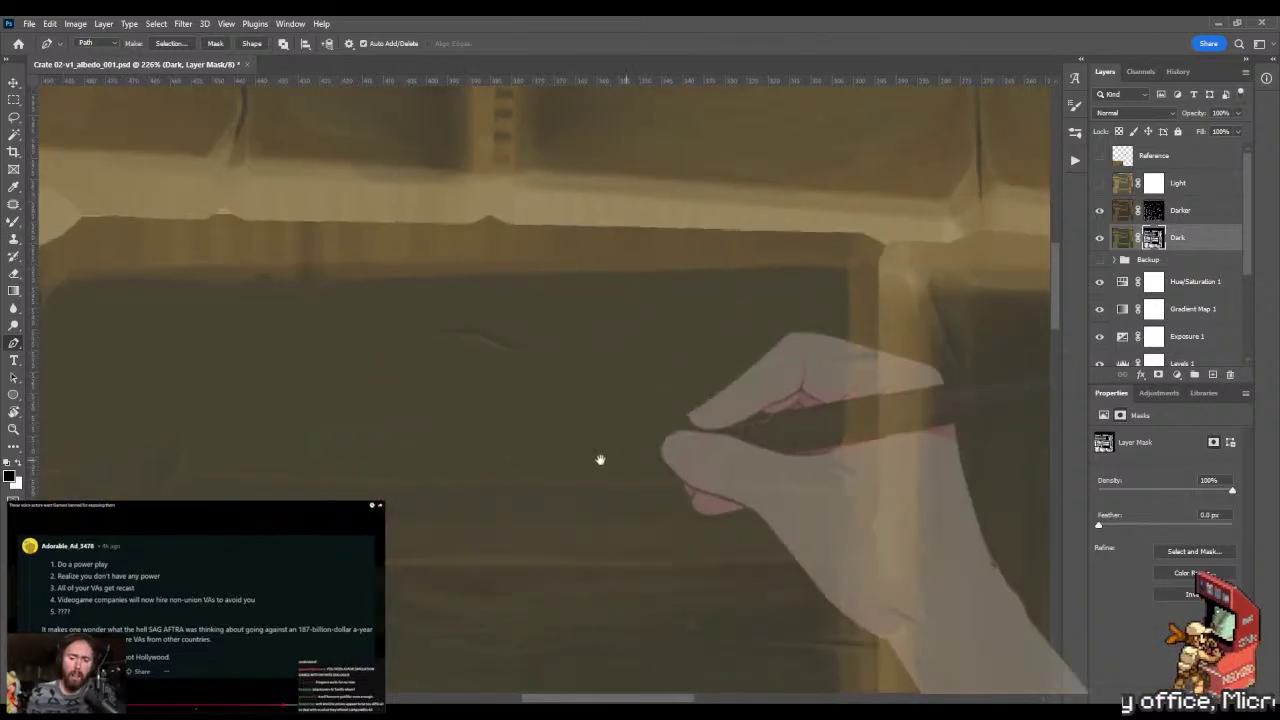
- Trace the upper plank's lower edge, right end and upper edge with the Pen tool and close the path
scroll(600, 457, "right", 3)
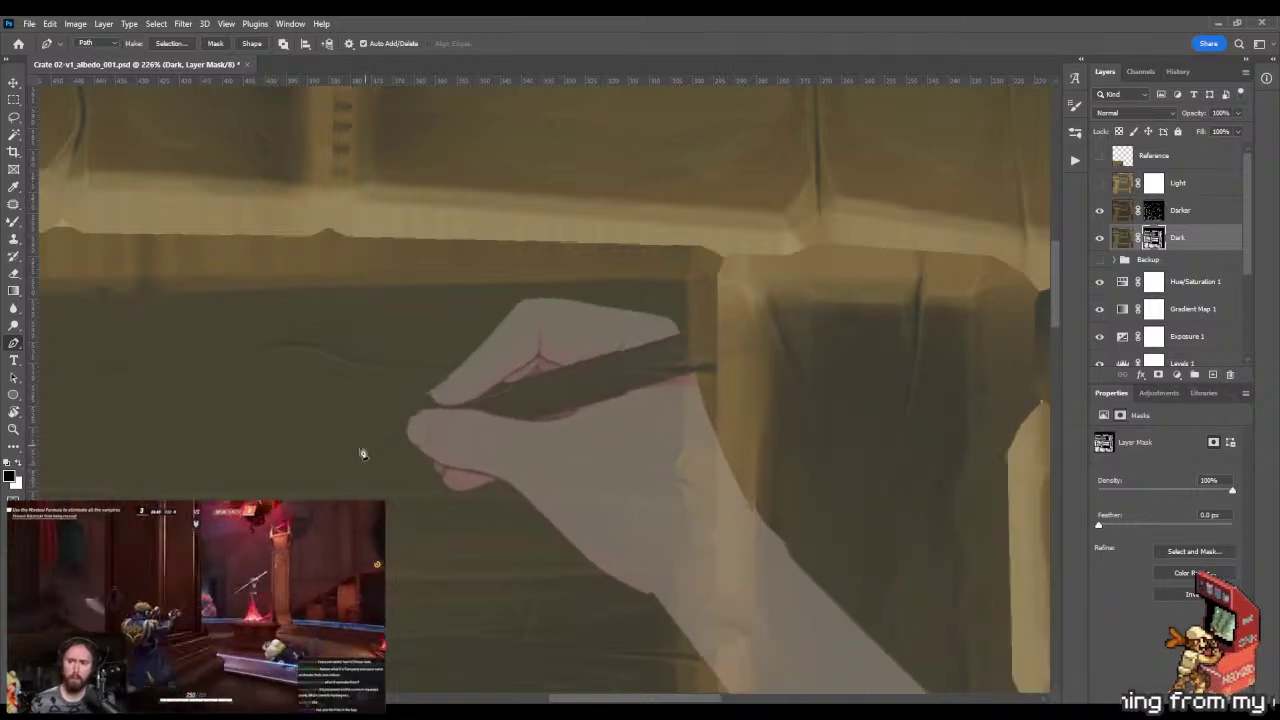
left_click_drag(349, 434, 486, 446)
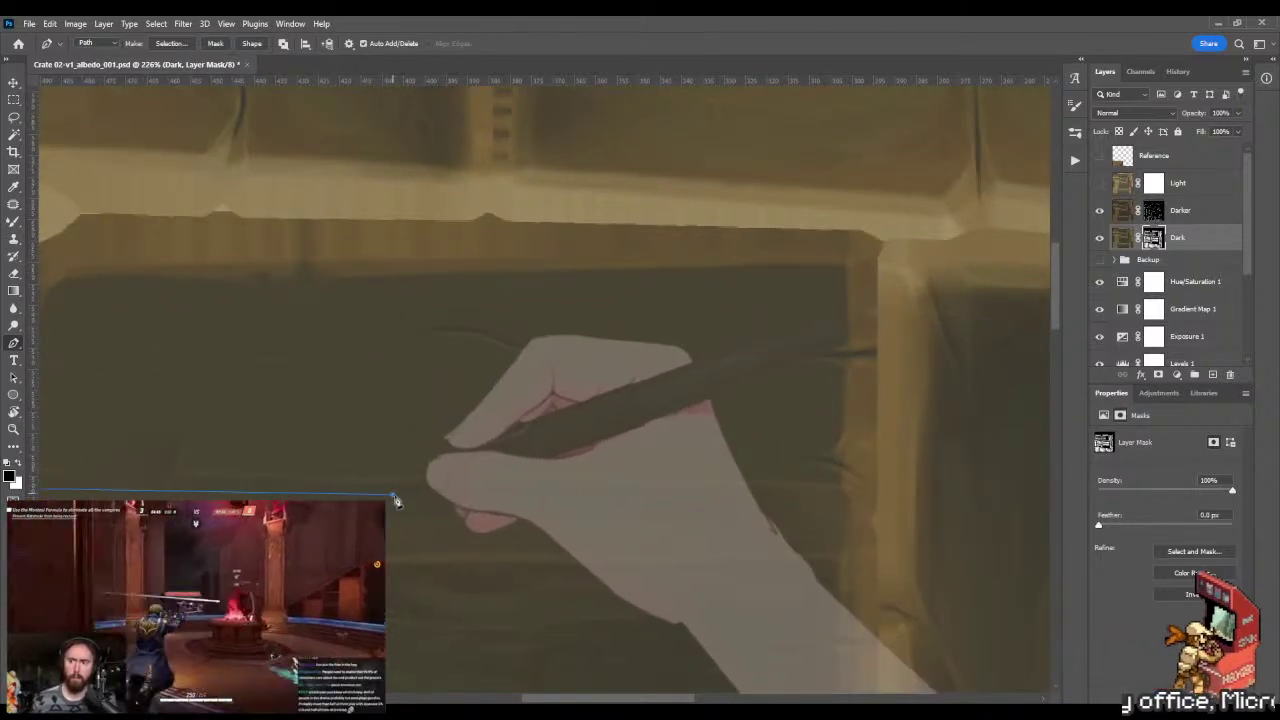
scroll(686, 423, "right", 5)
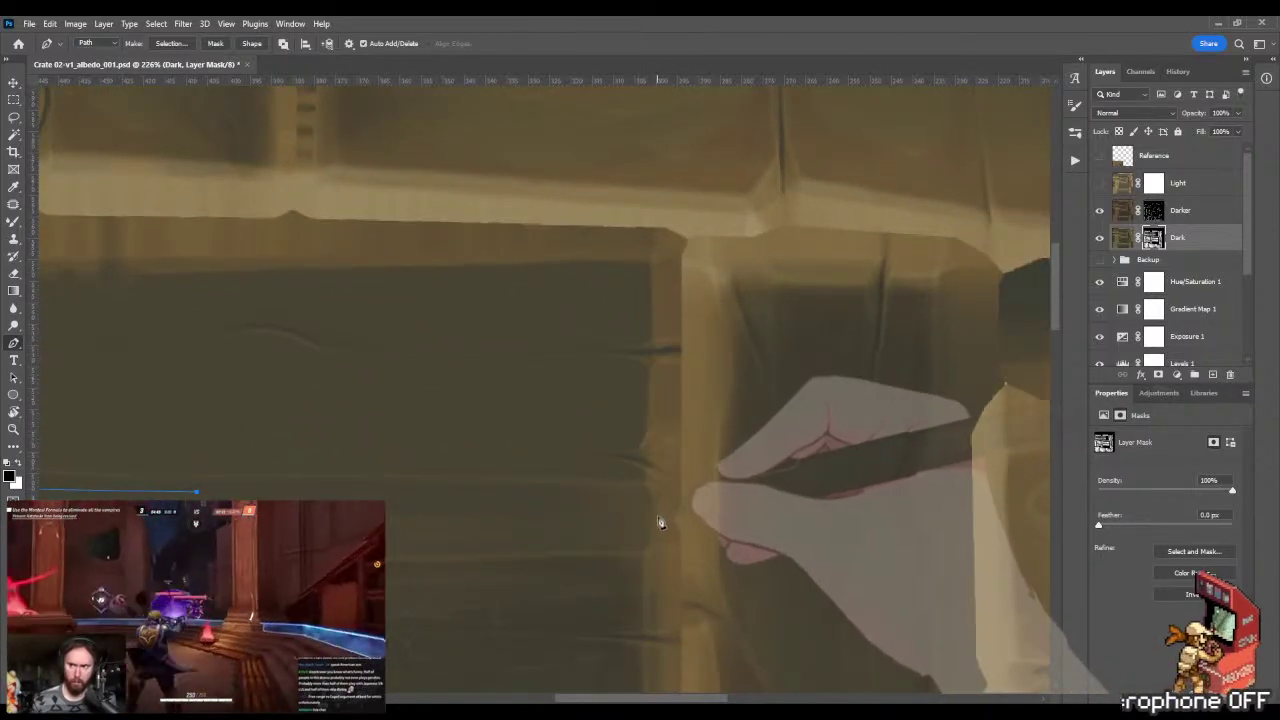
left_click(665, 503)
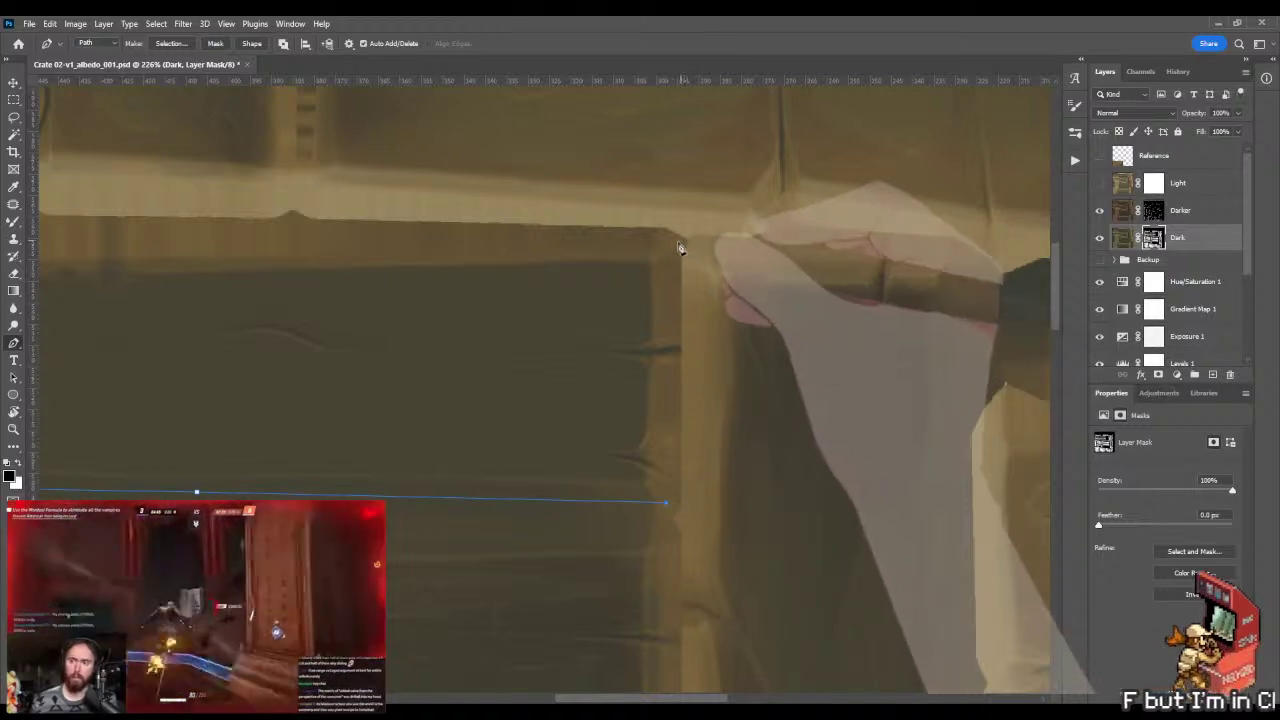
left_click_drag(667, 249, 676, 238)
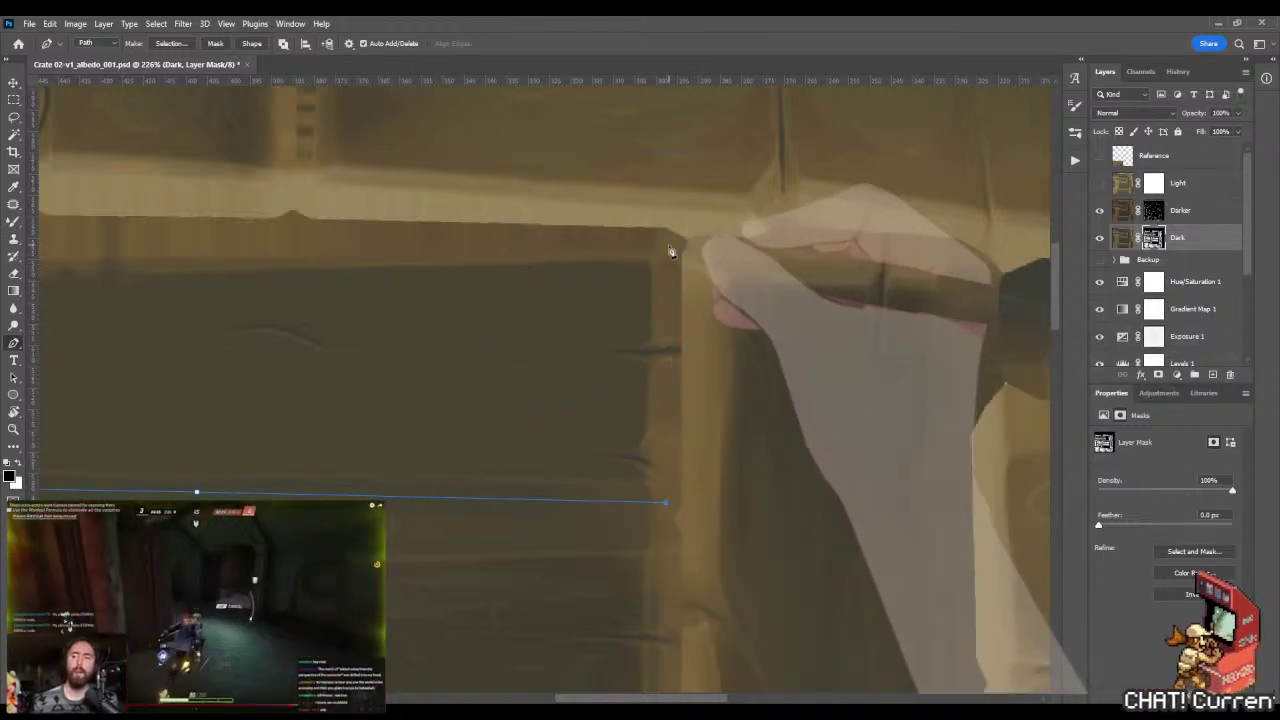
left_click_drag(506, 314, 749, 346)
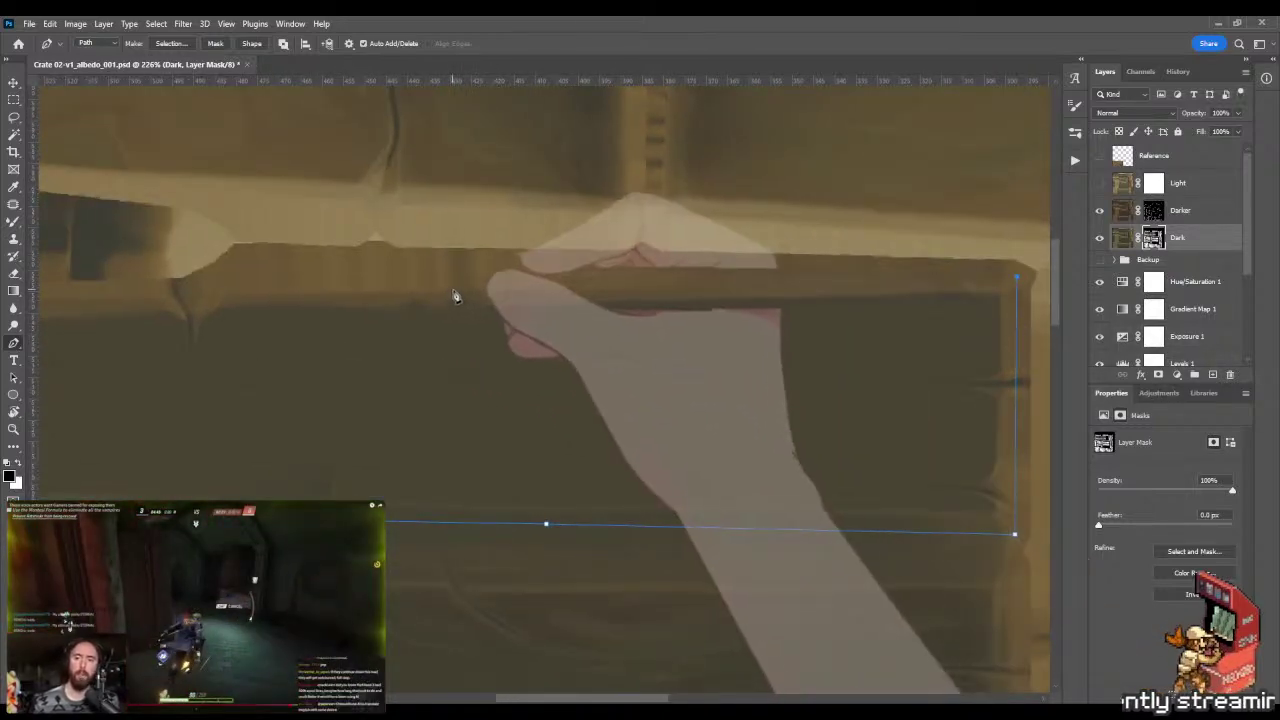
left_click(456, 290)
left_click_drag(338, 292, 446, 320)
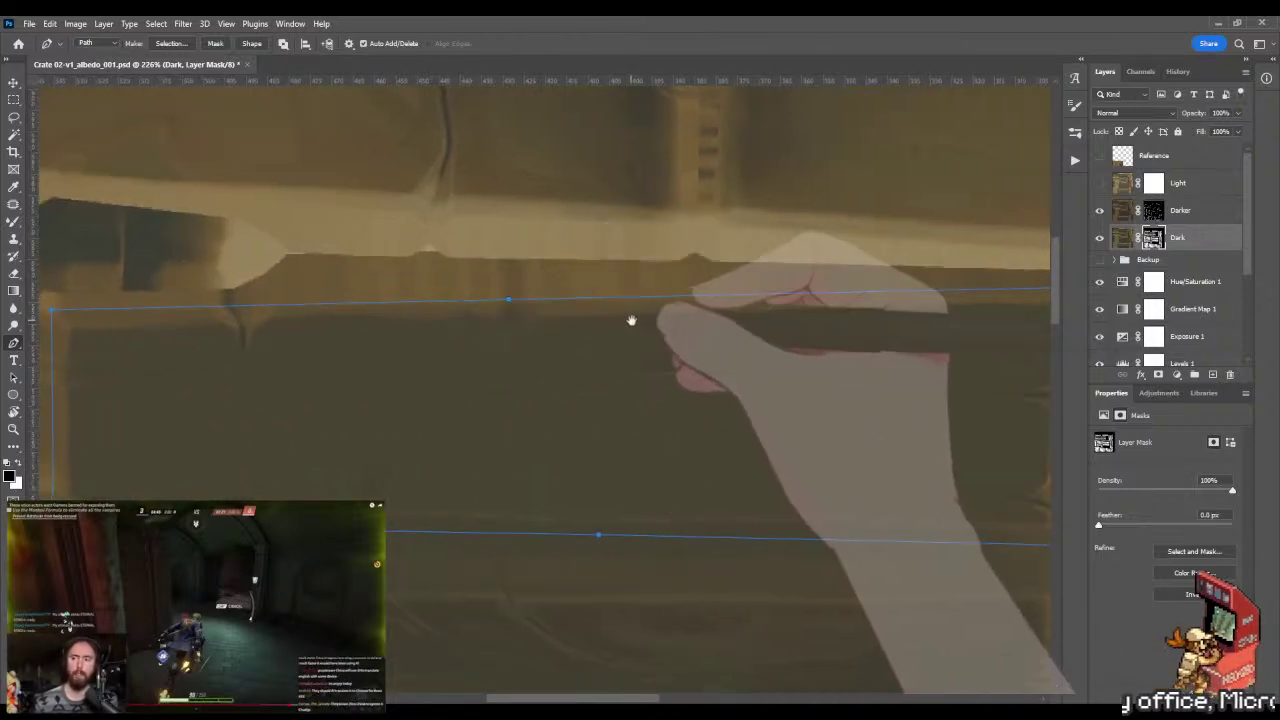
- Add anchor points along the path's lower edge and nudge them to make the line slightly uneven
left_click_drag(631, 320, 389, 342)
left_click_drag(571, 423, 559, 398)
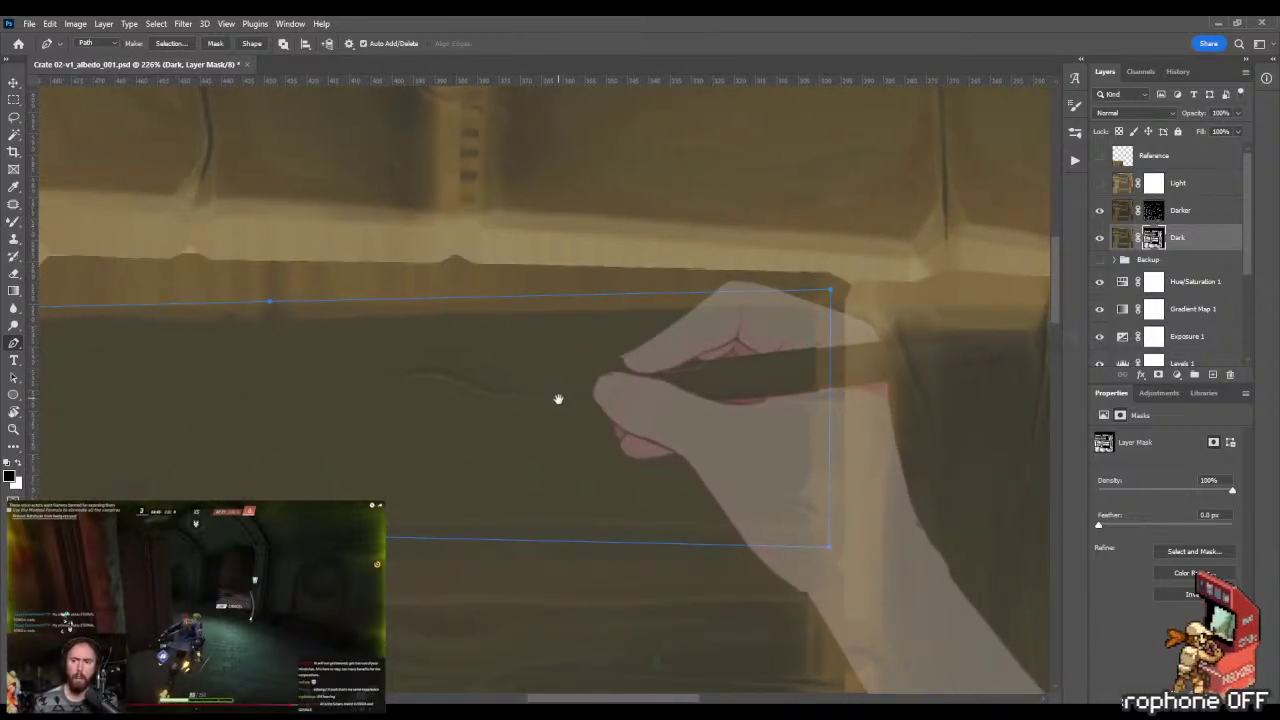
left_click_drag(372, 448, 434, 434)
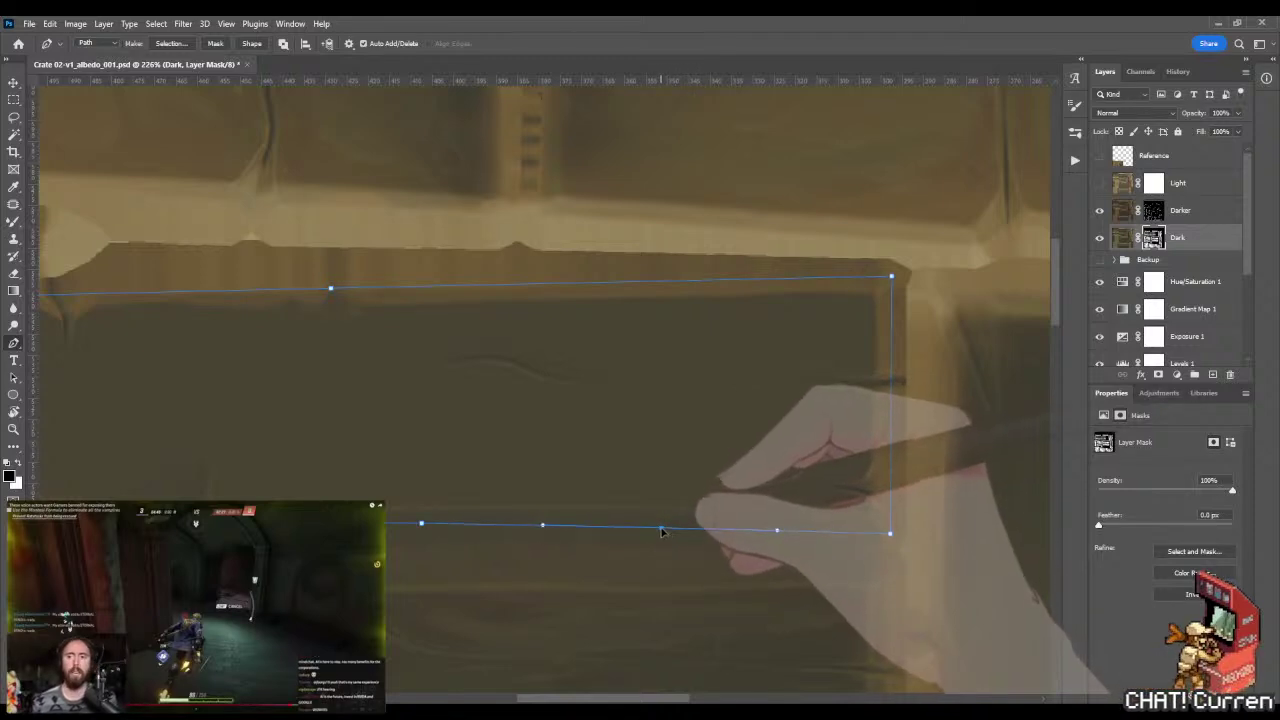
left_click_drag(403, 471, 637, 457)
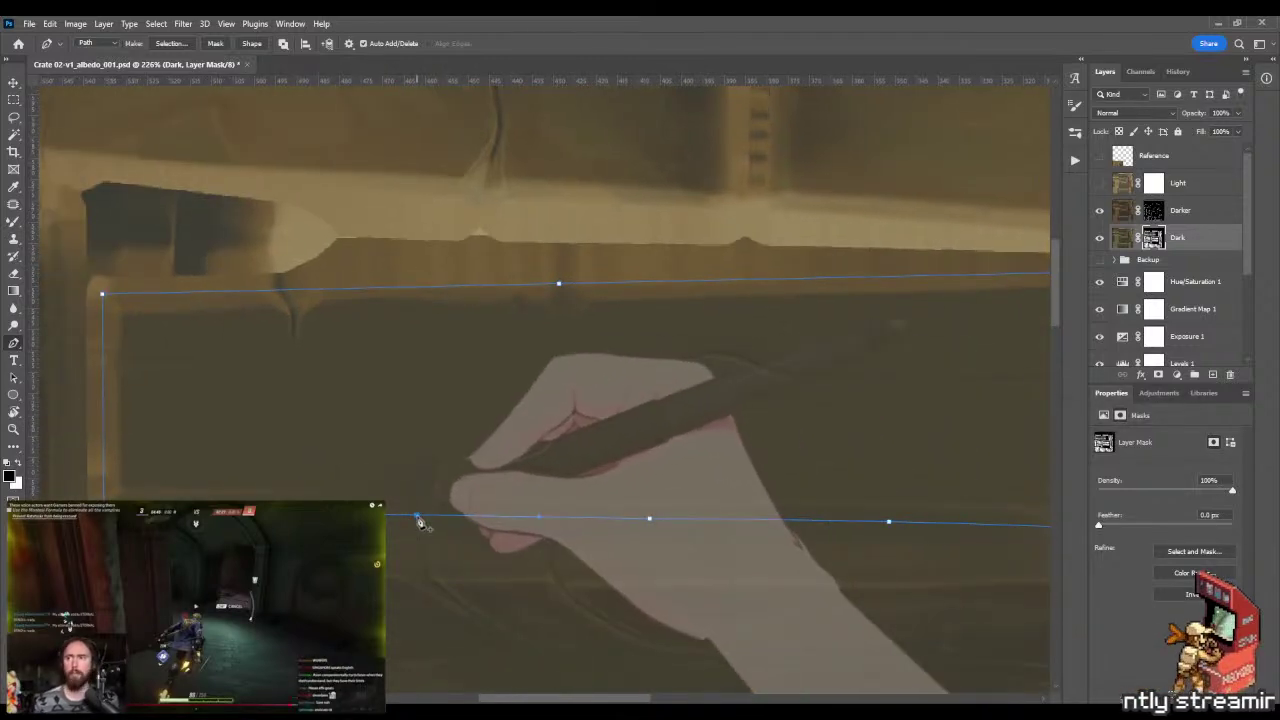
mouse_move(419, 521)
left_mouse_down()
mouse_move(414, 578)
mouse_move(413, 543)
left_mouse_up()
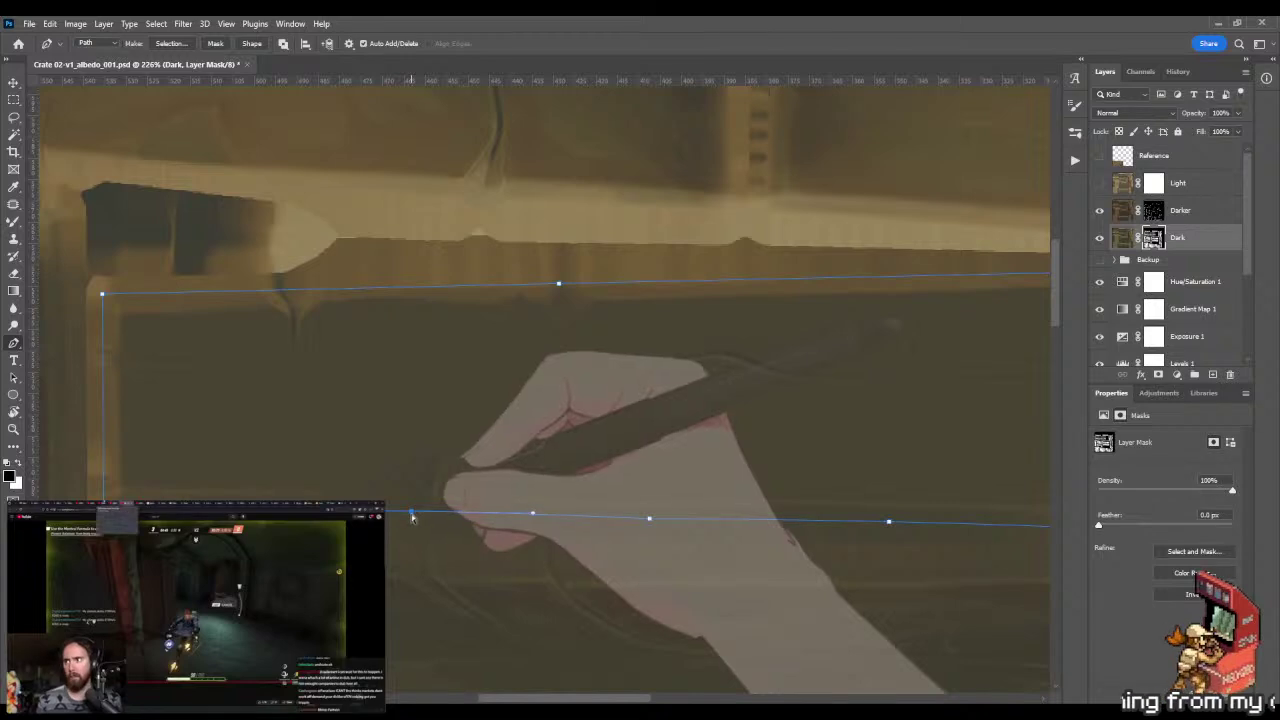
left_click_drag(414, 434, 425, 445)
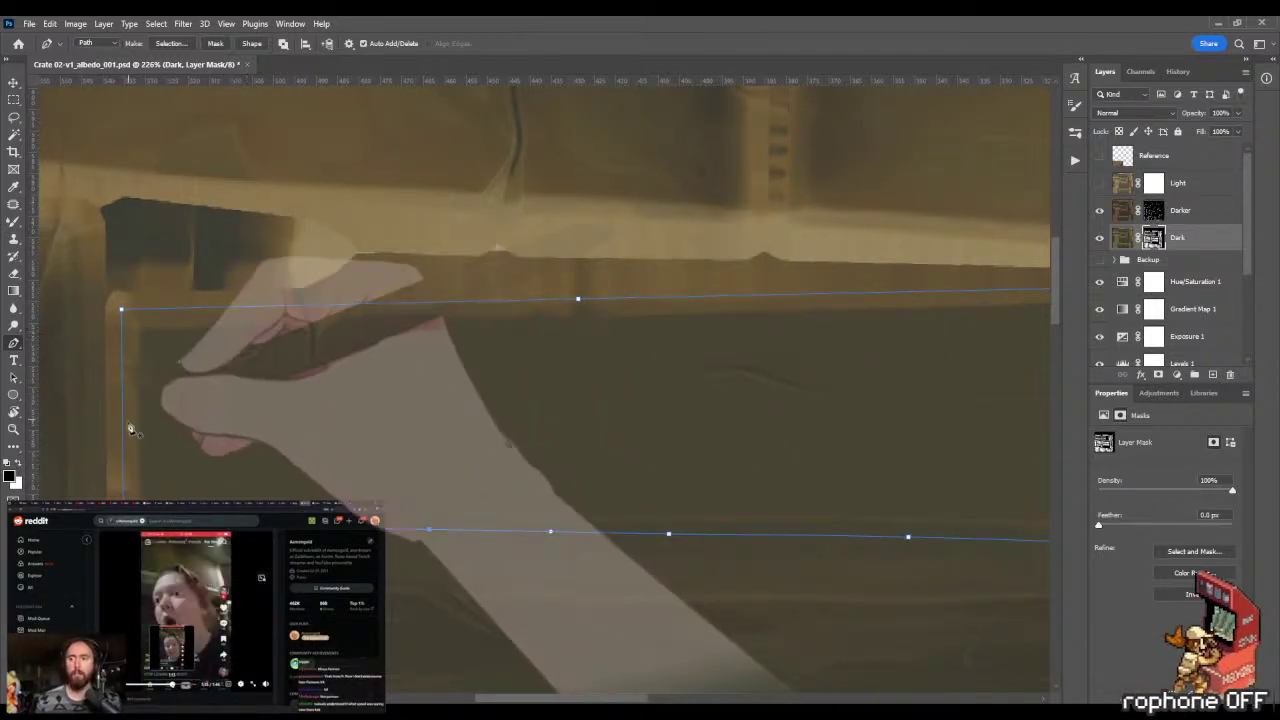
- Add anchor points to the path's left, upper and right edges and adjust them for a slightly irregular outline
left_click_drag(166, 420, 123, 420)
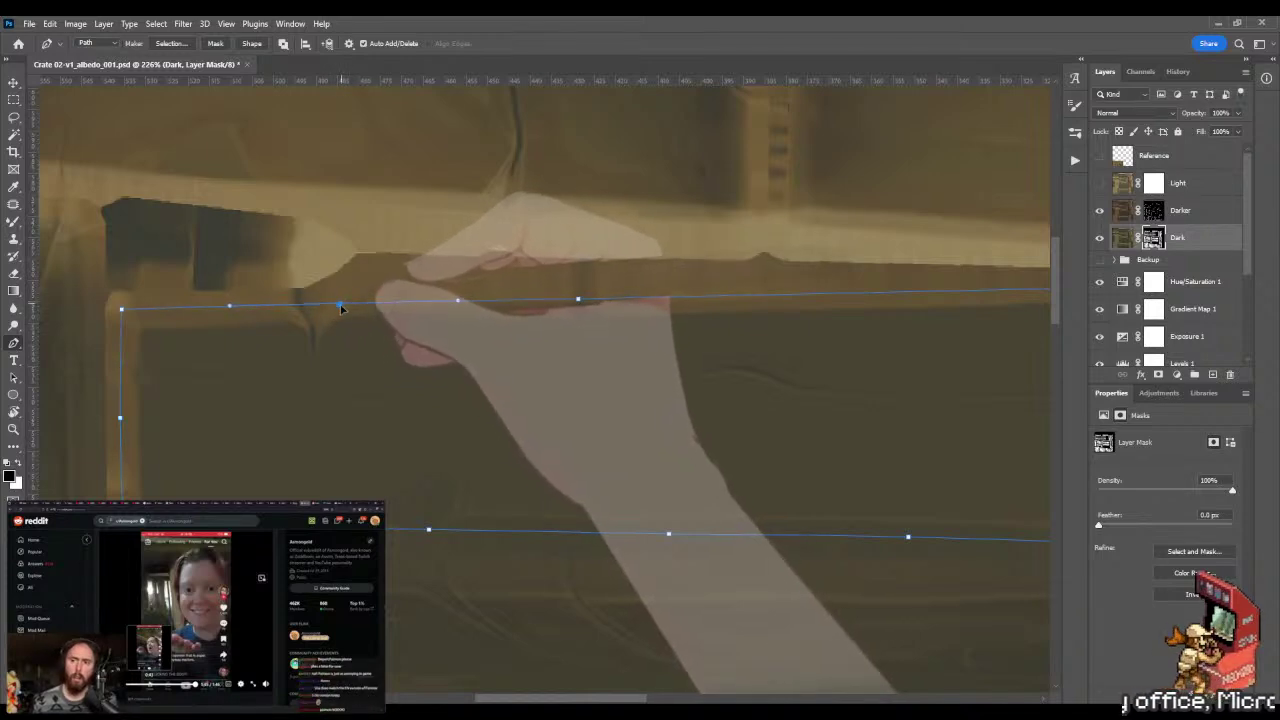
scroll(340, 308, "right", 10)
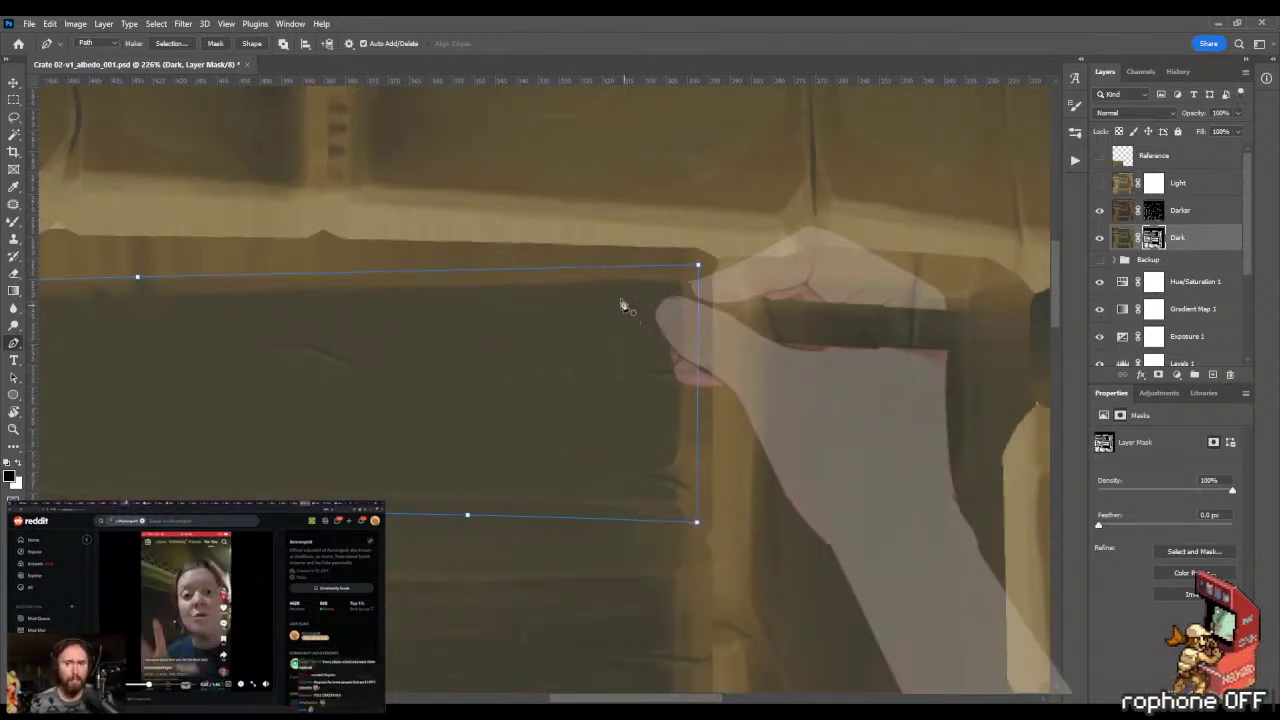
left_click(614, 268)
left_click_drag(620, 267, 622, 248)
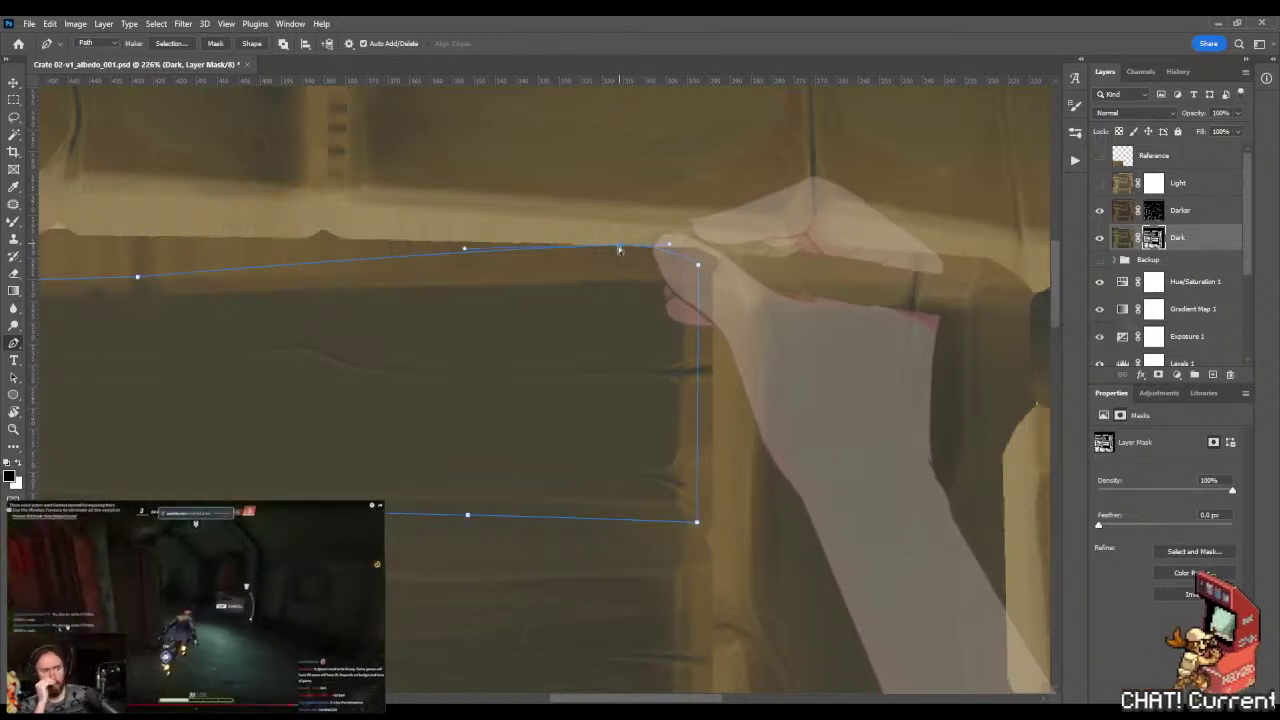
left_click(697, 373)
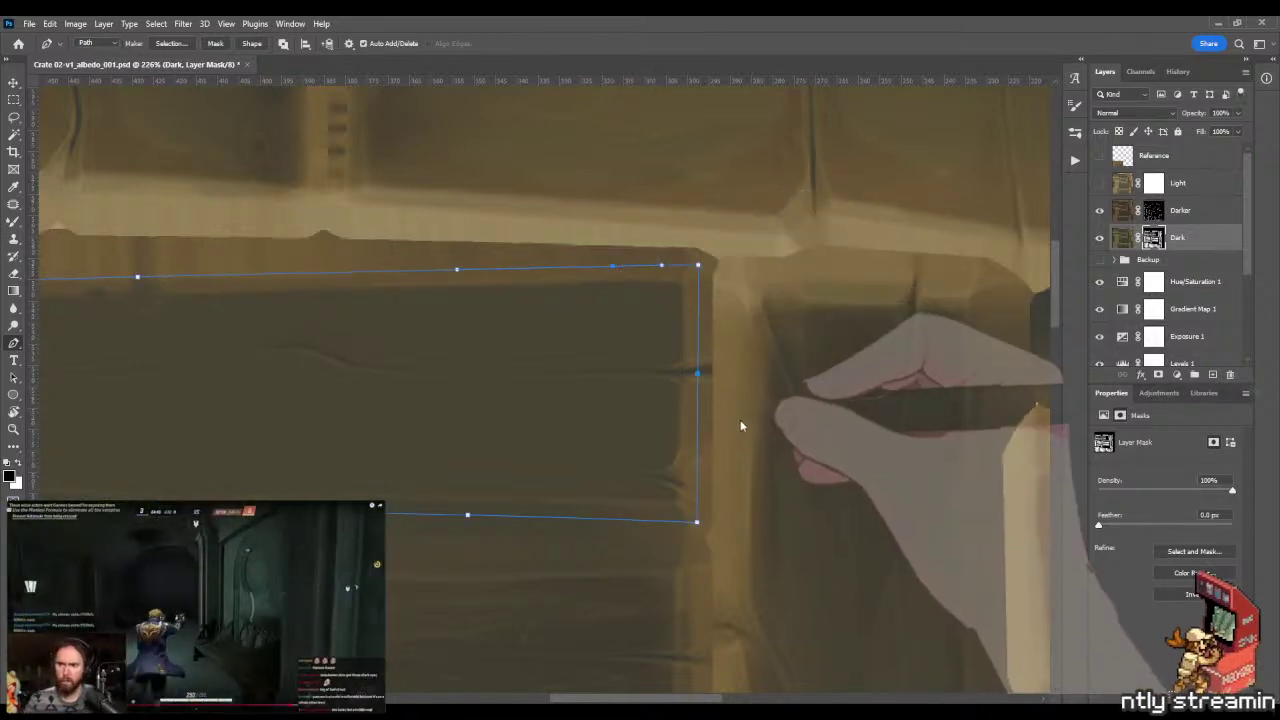
- Convert the plank path to a selection and darken the area with a white gradient on the Dark mask
key("i")
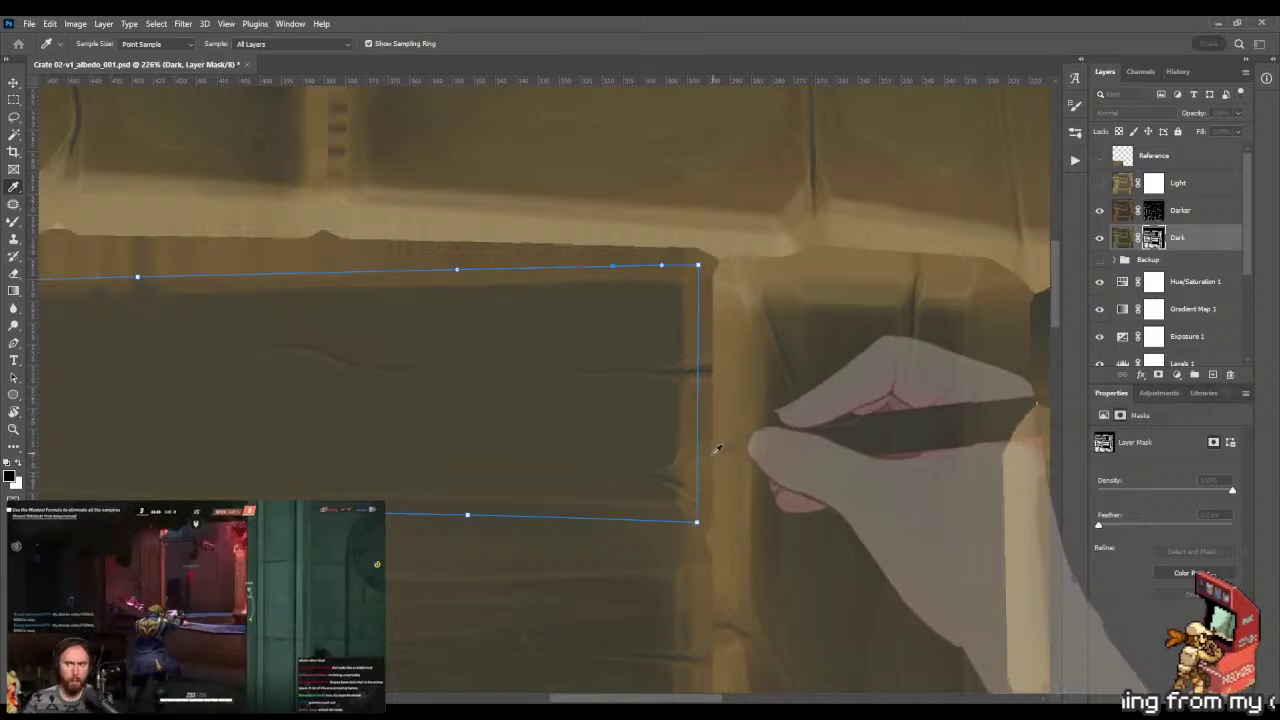
key("ctrl+Return")
key("g")
scroll(694, 380, "down", 5)
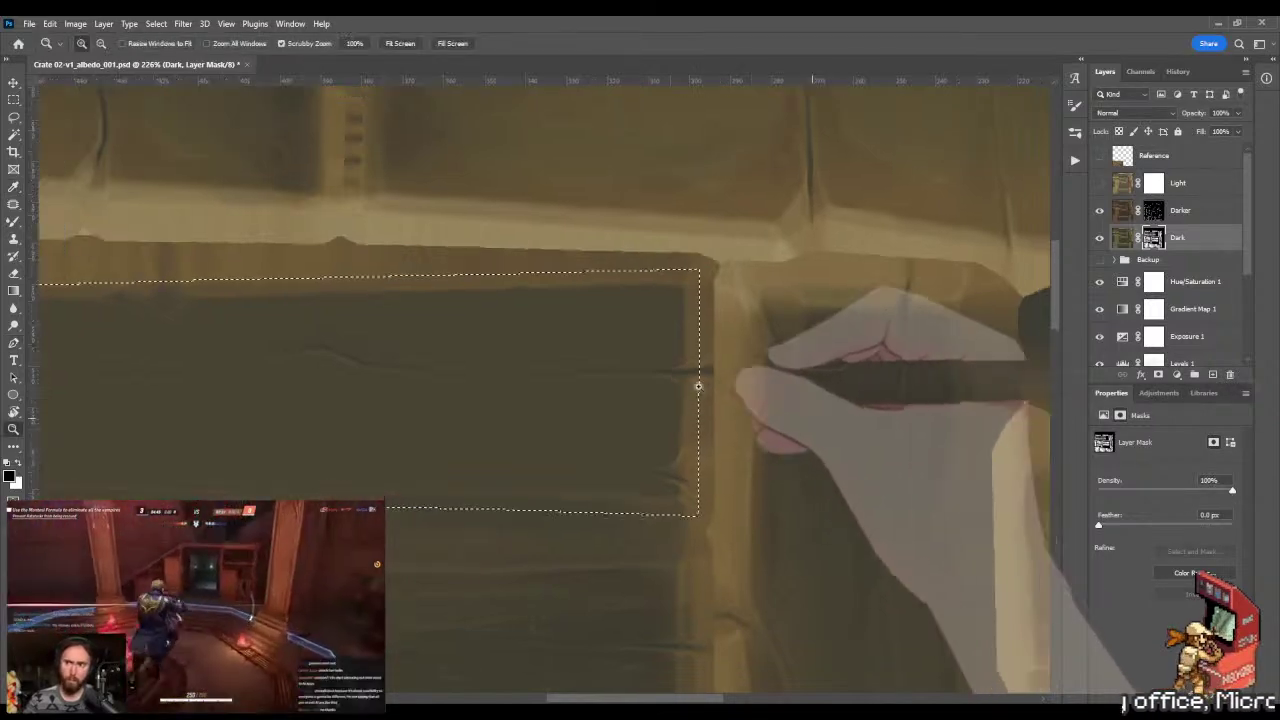
key("x")
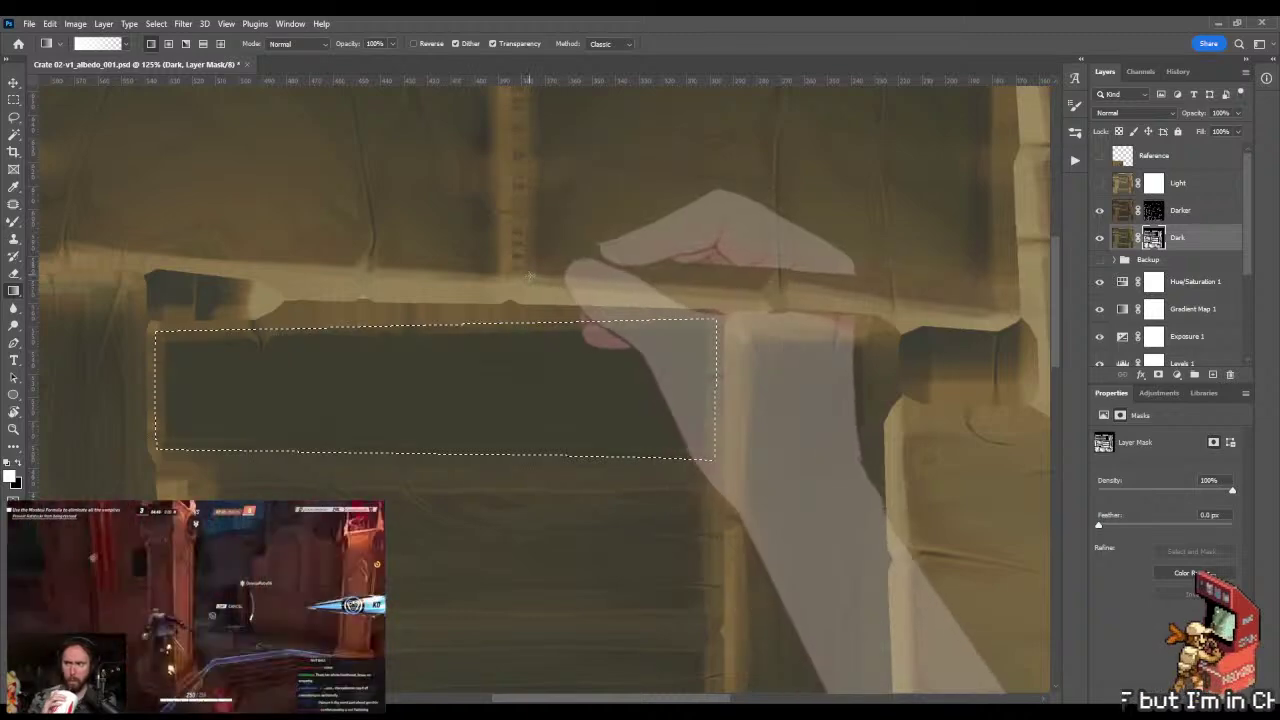
scroll(540, 262, "down", 2)
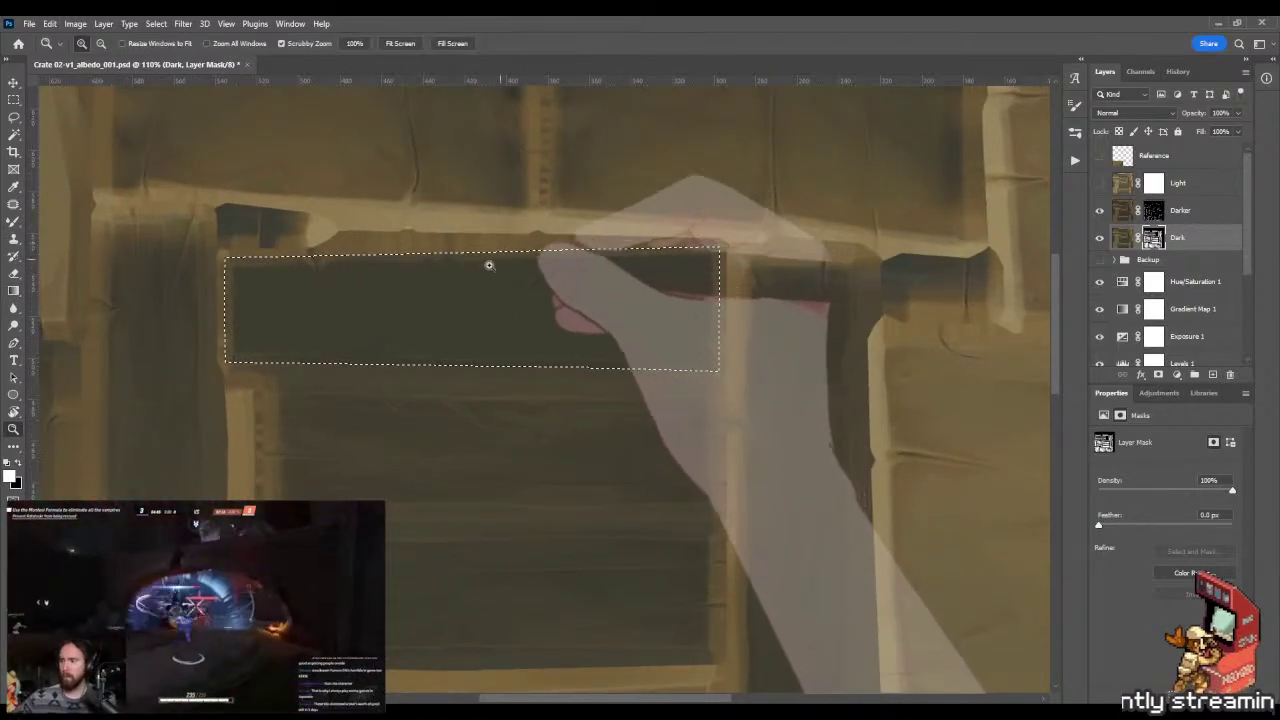
- Paint the selected plank on the Dark mask with a large black brush to soften its dark shading
key("b")
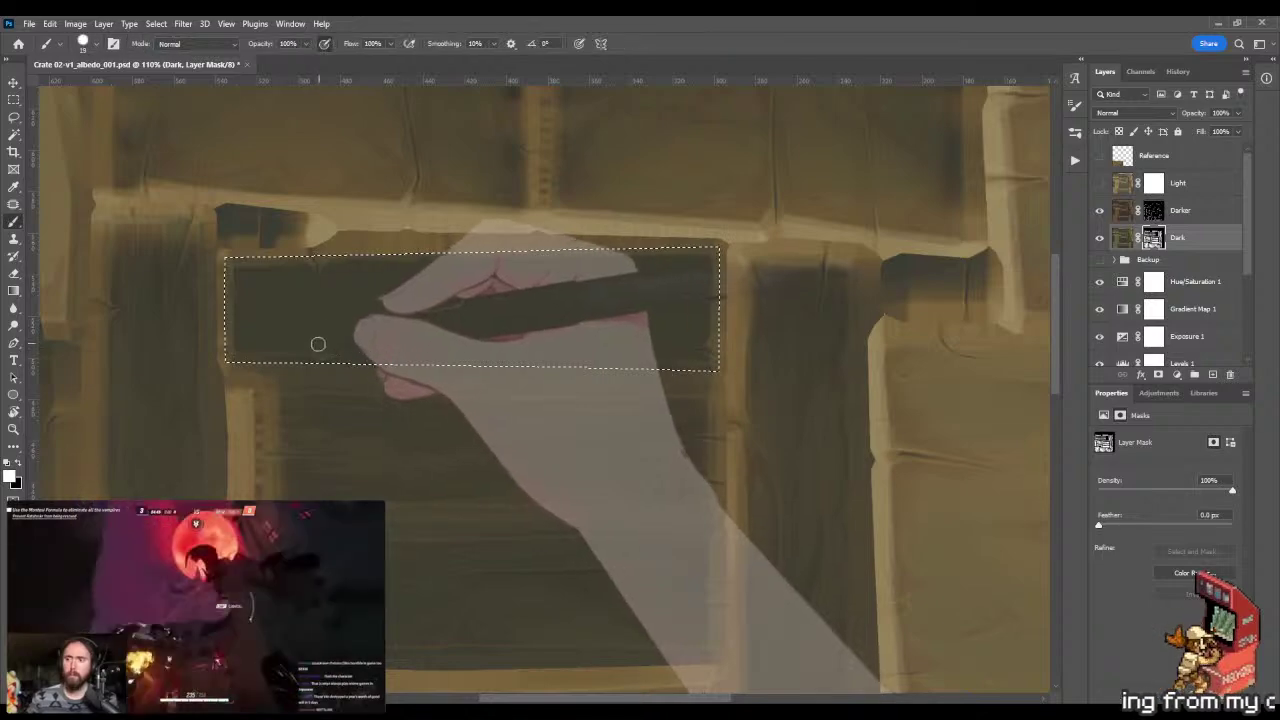
key("bracketright")
key("bracketright")
key("bracketright")
key("bracketright")
key("bracketright")
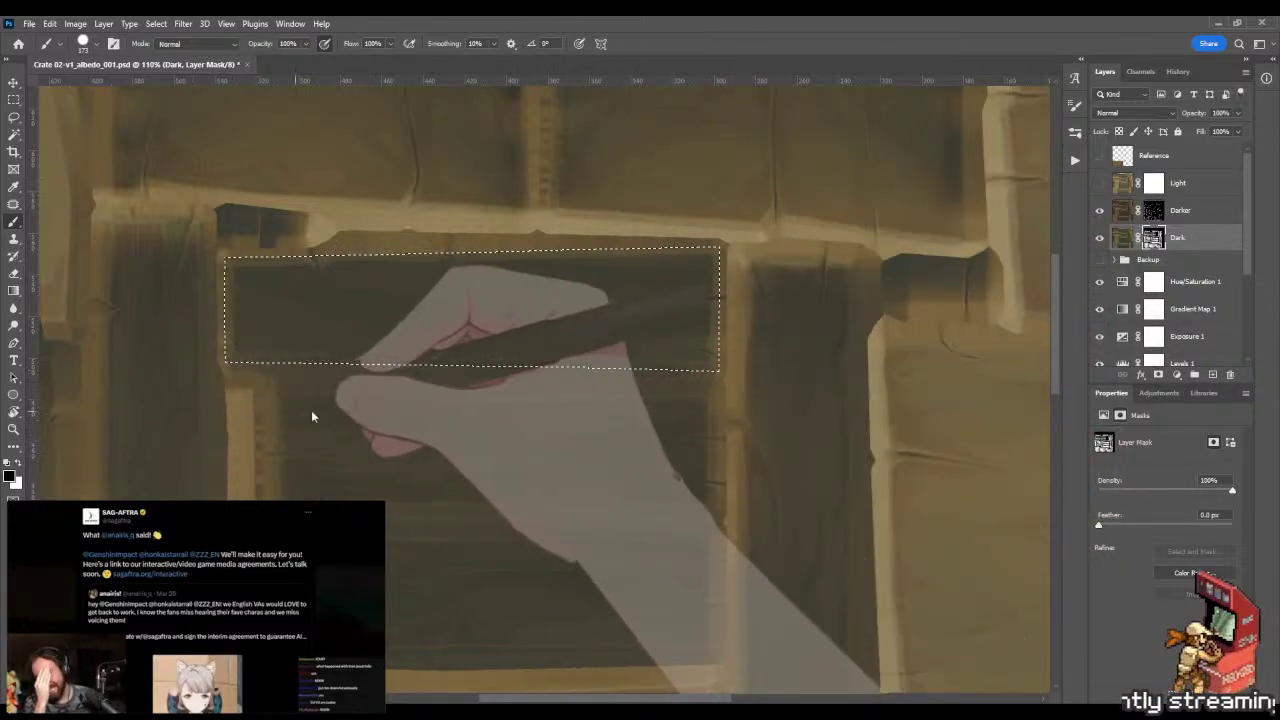
left_click_drag(406, 266, 352, 260)
mouse_move(307, 222)
left_mouse_down()
mouse_move(424, 239)
mouse_move(623, 189)
left_mouse_up()
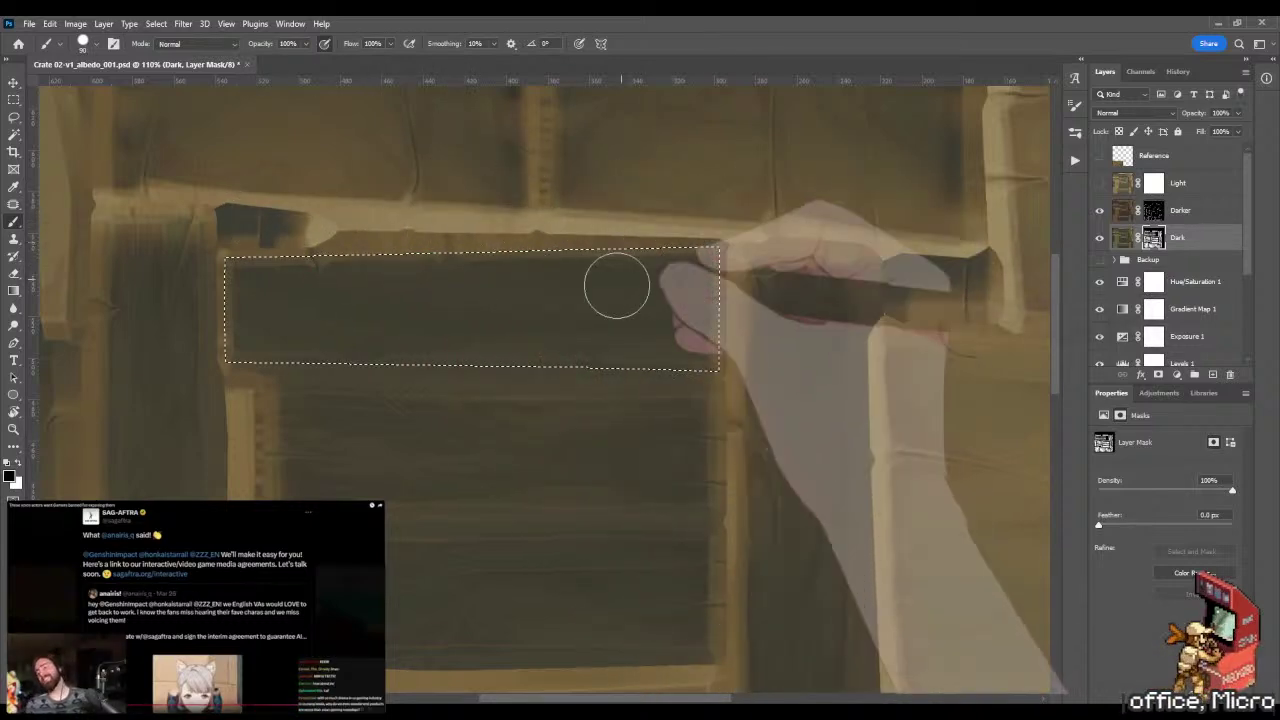
- Deselect the plank and soften its dark shading along the edges with a 36 px black brush on the Dark mask
left_click_drag(449, 445, 495, 443)
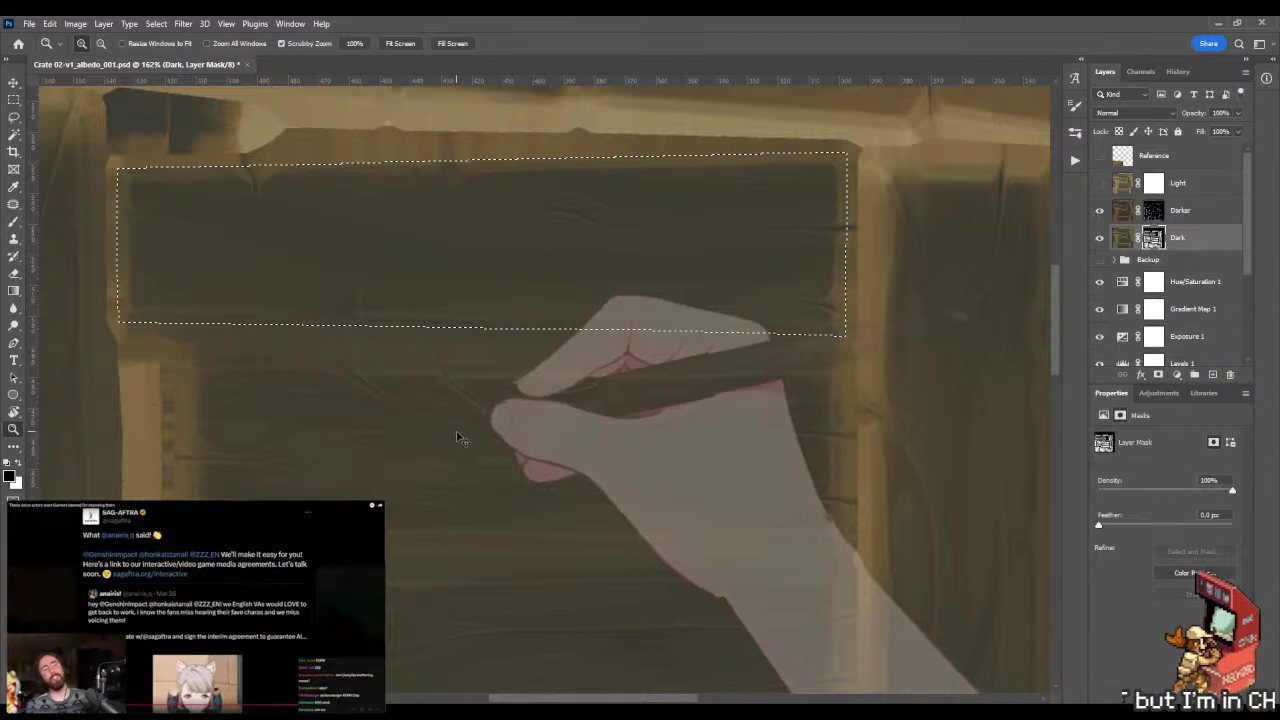
left_click_drag(305, 210, 440, 300)
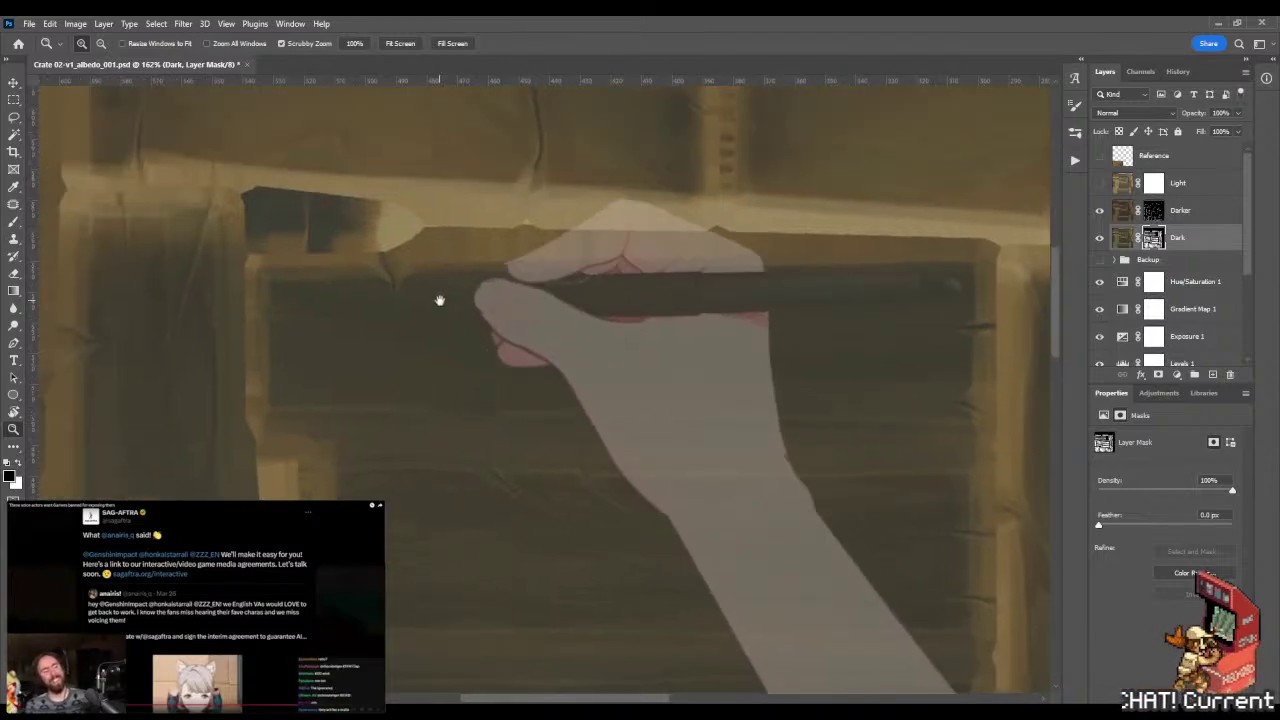
left_click_drag(351, 256, 398, 266)
key("b")
mouse_move(303, 246)
left_mouse_down()
mouse_move(246, 252)
mouse_move(243, 229)
mouse_move(223, 220)
mouse_move(186, 234)
mouse_move(149, 342)
left_mouse_up()
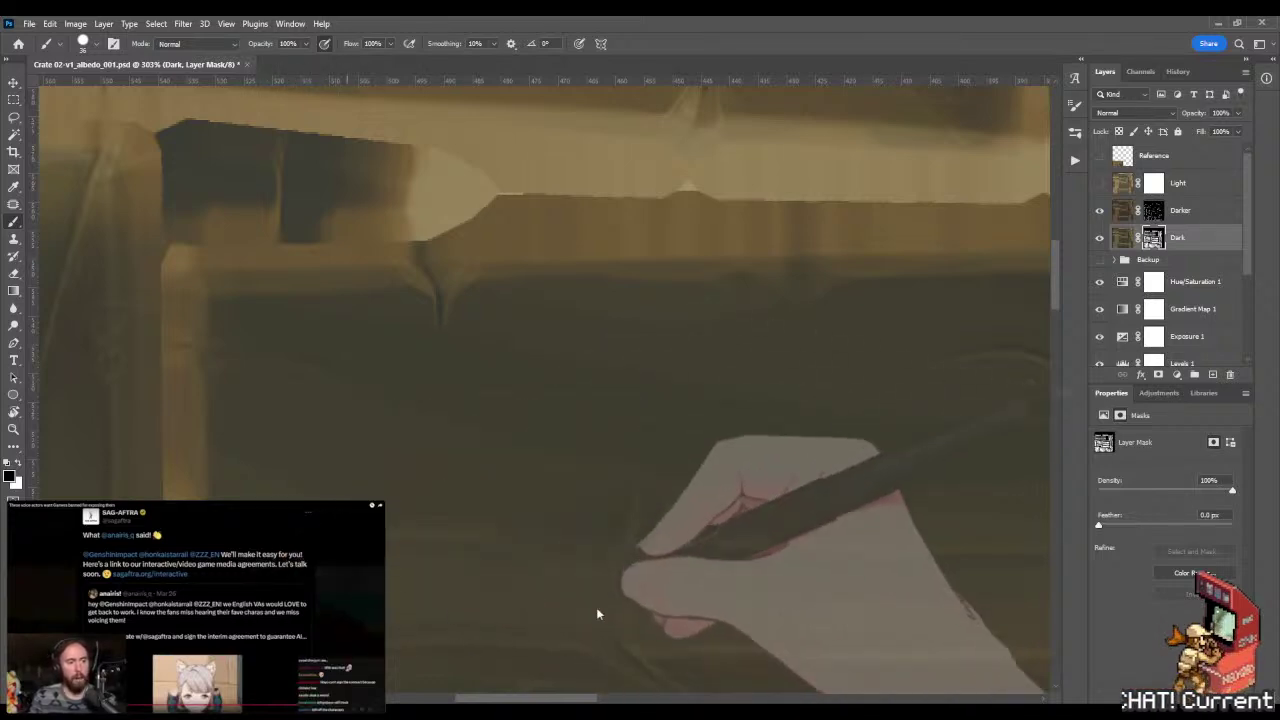
left_click_drag(608, 597, 271, 491)
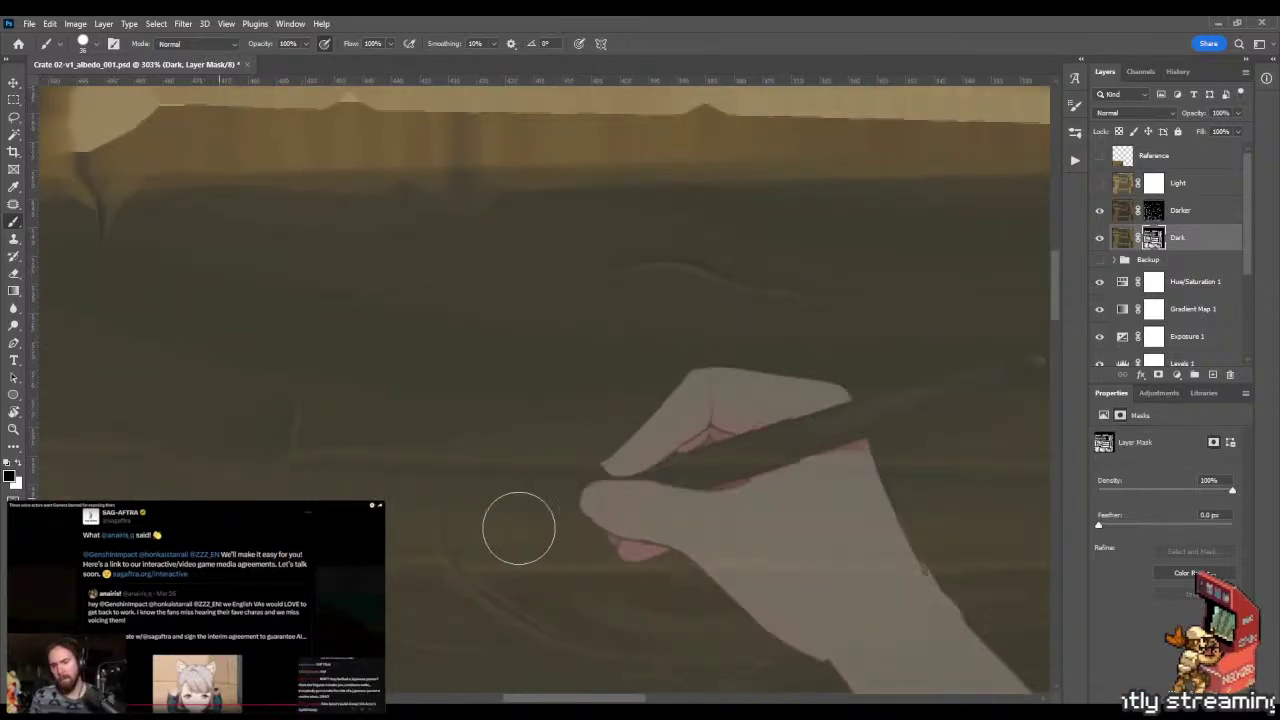
left_click_drag(620, 532, 380, 498)
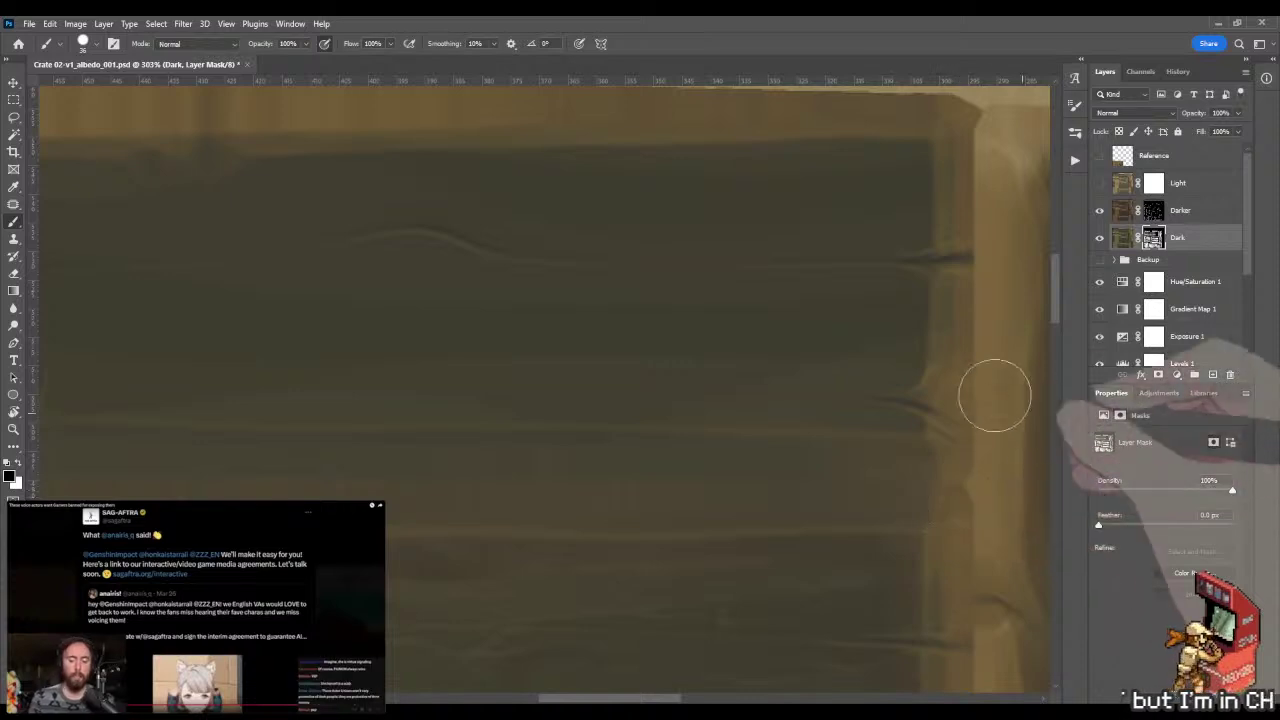
left_click_drag(991, 394, 843, 497)
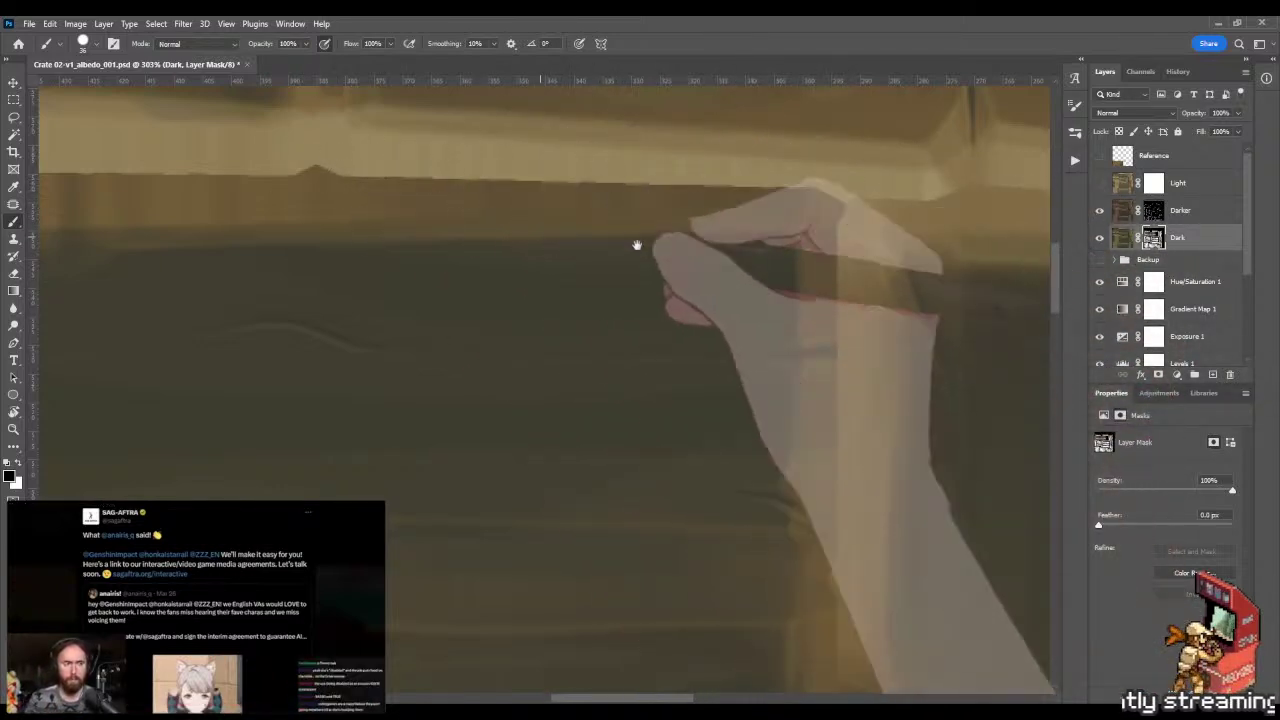
- Blend the shading along the plank's upper edge on the Dark mask with black strokes, reducing the brush to 14 px
left_click_drag(637, 246, 749, 257)
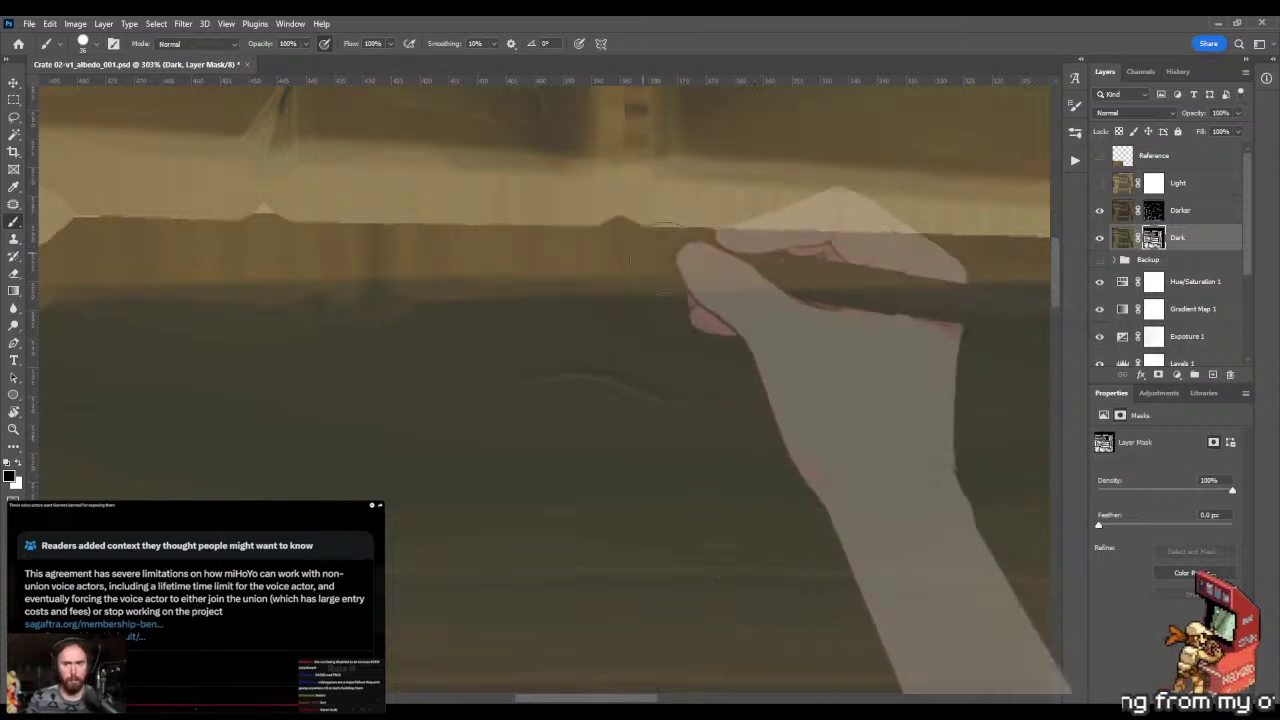
left_click_drag(508, 246, 709, 266)
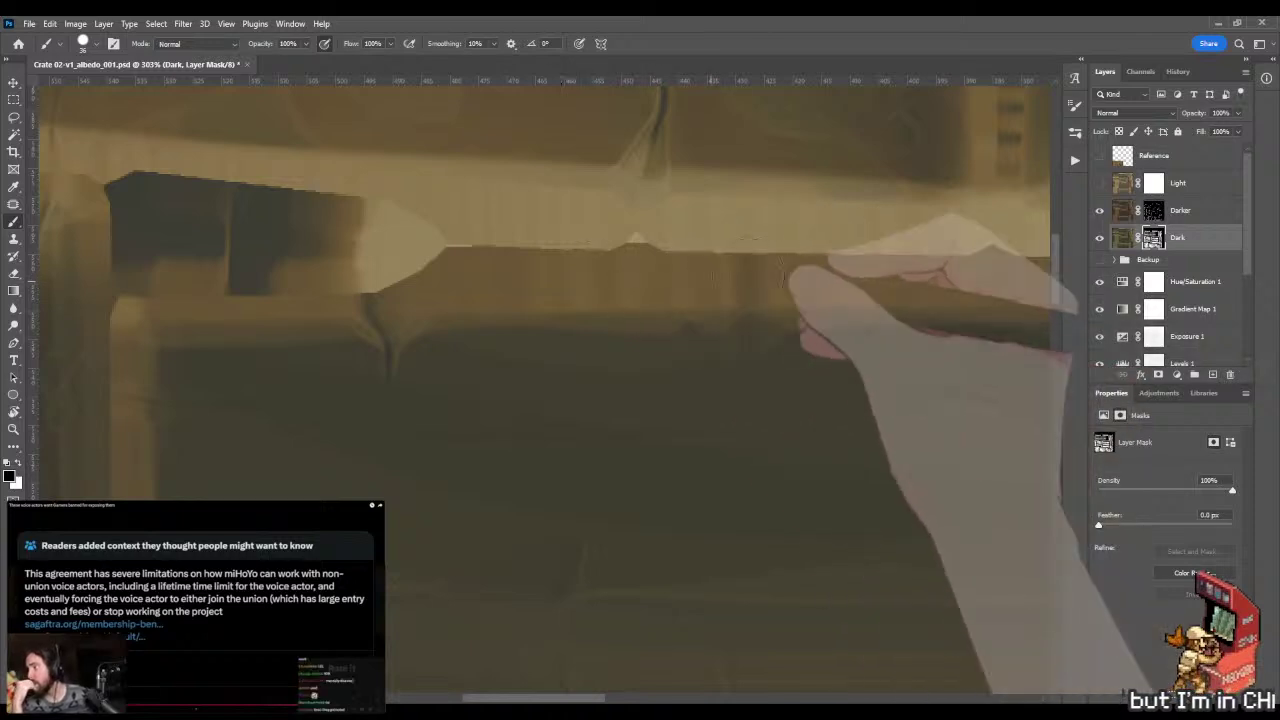
left_click_drag(537, 301, 366, 277)
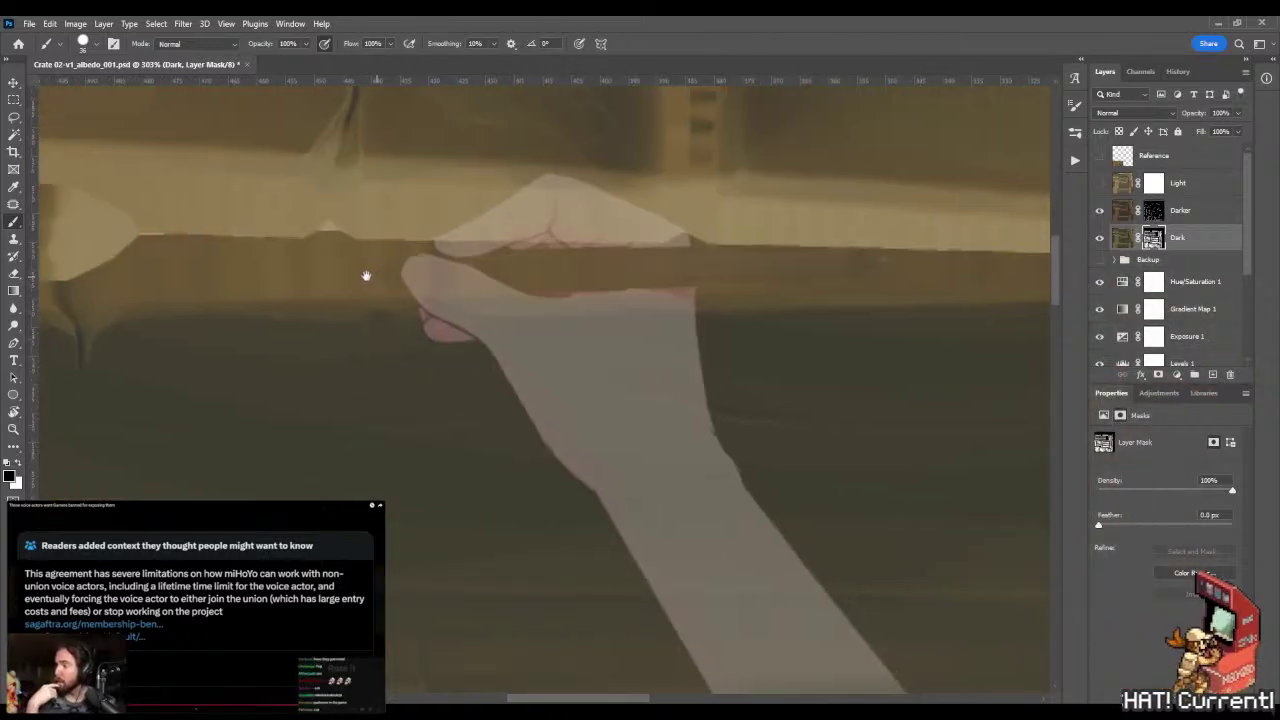
left_click_drag(750, 282, 543, 277)
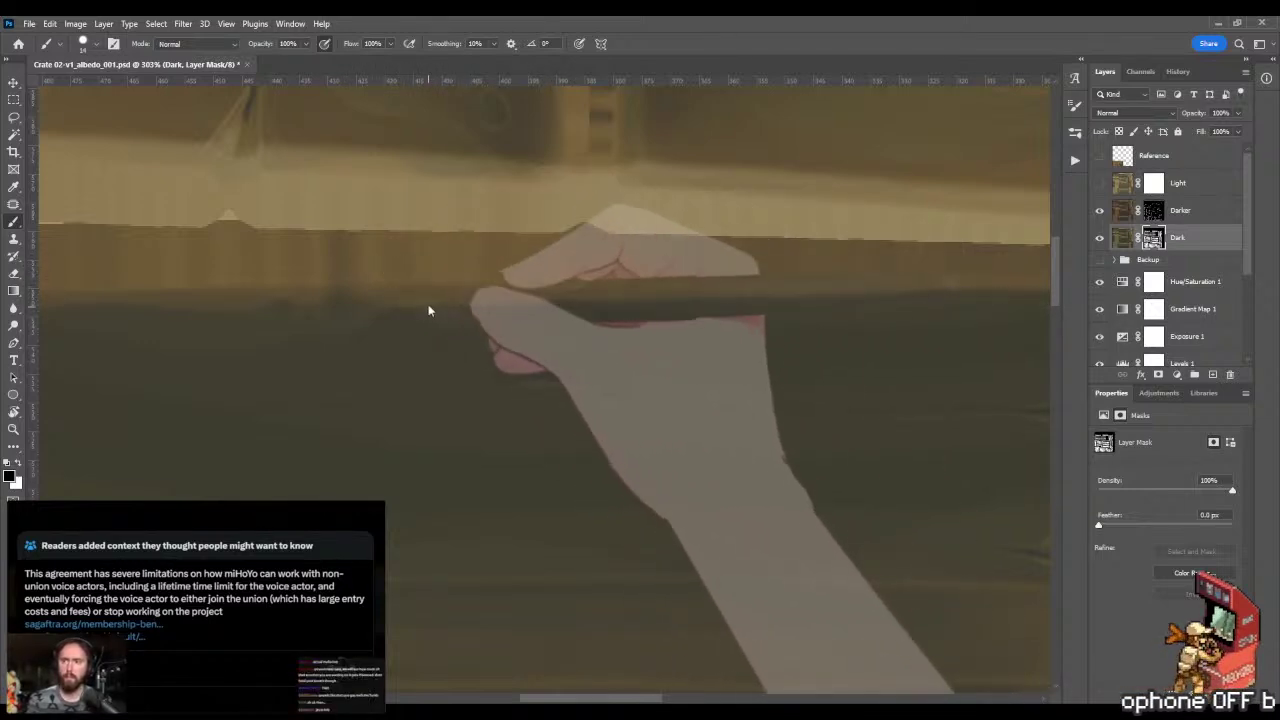
key("z")
mouse_move(626, 280)
left_mouse_down()
mouse_move(514, 286)
mouse_move(646, 377)
mouse_move(634, 343)
left_mouse_up()
key("b")
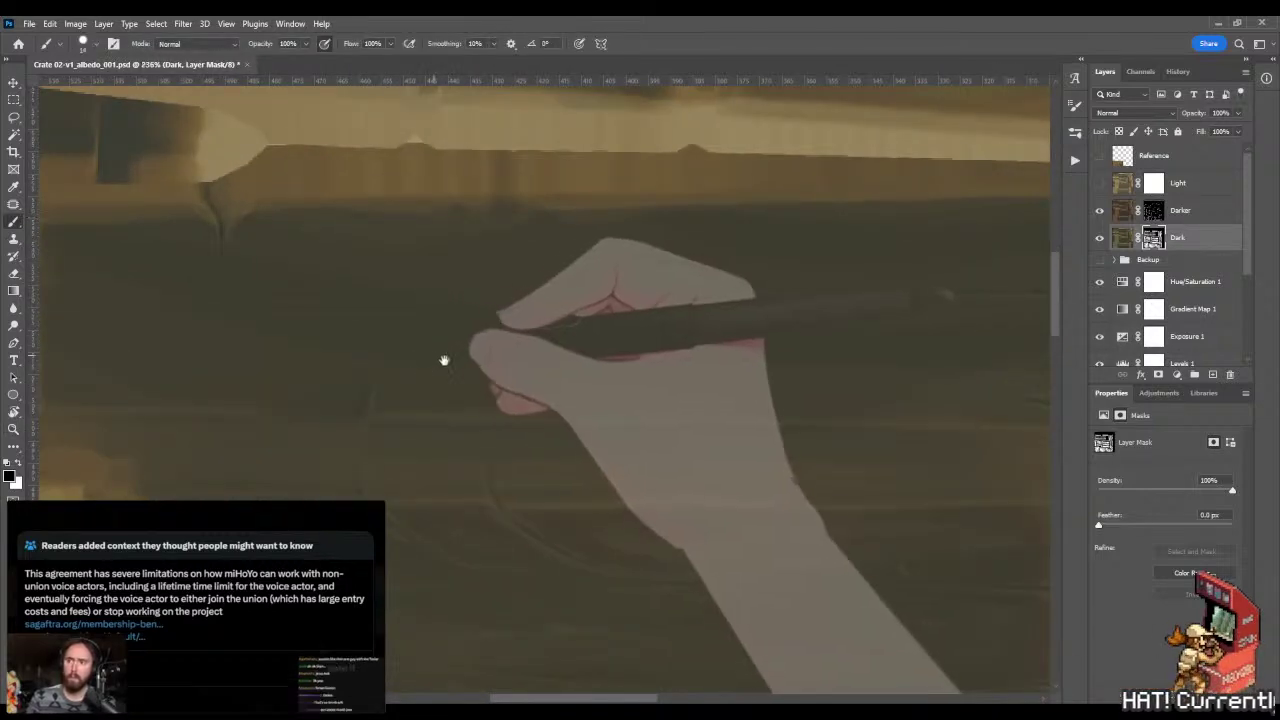
left_click_drag(444, 360, 520, 391)
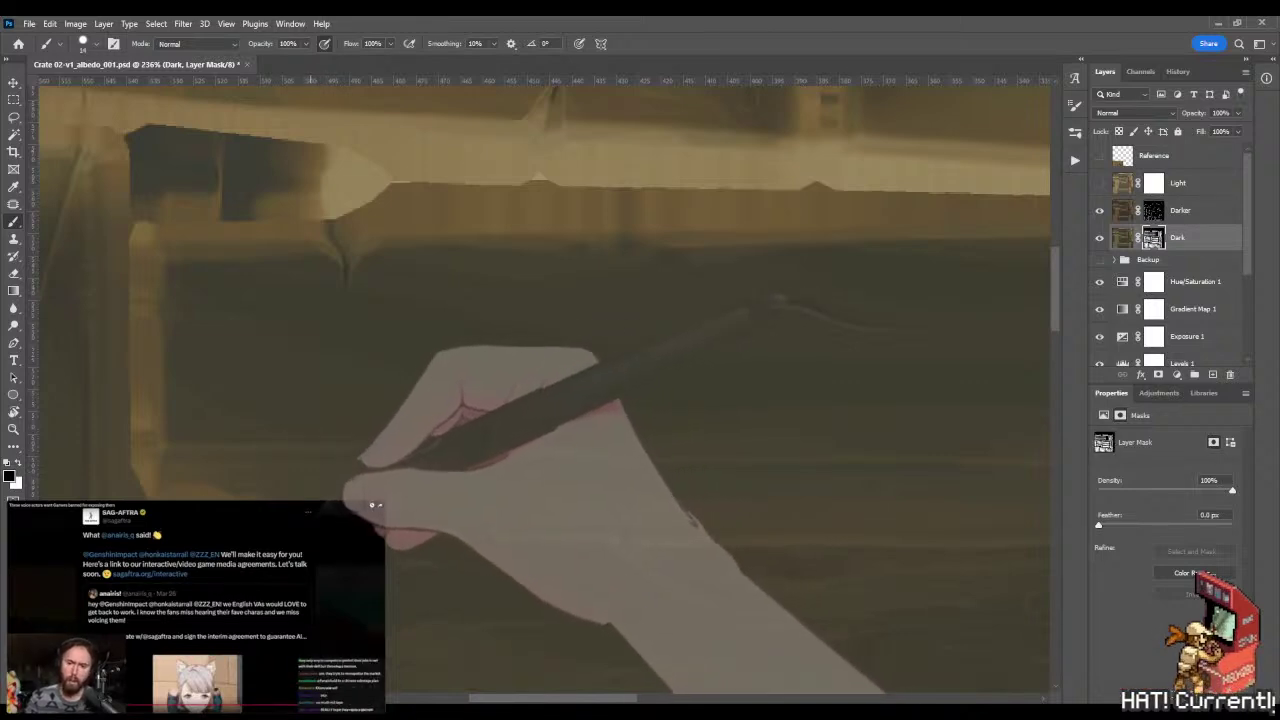
- Paint subtle grain variation inside the upper plank on the Dark mask with the 14 px black brush
key("z")
left_click_drag(623, 429, 529, 436)
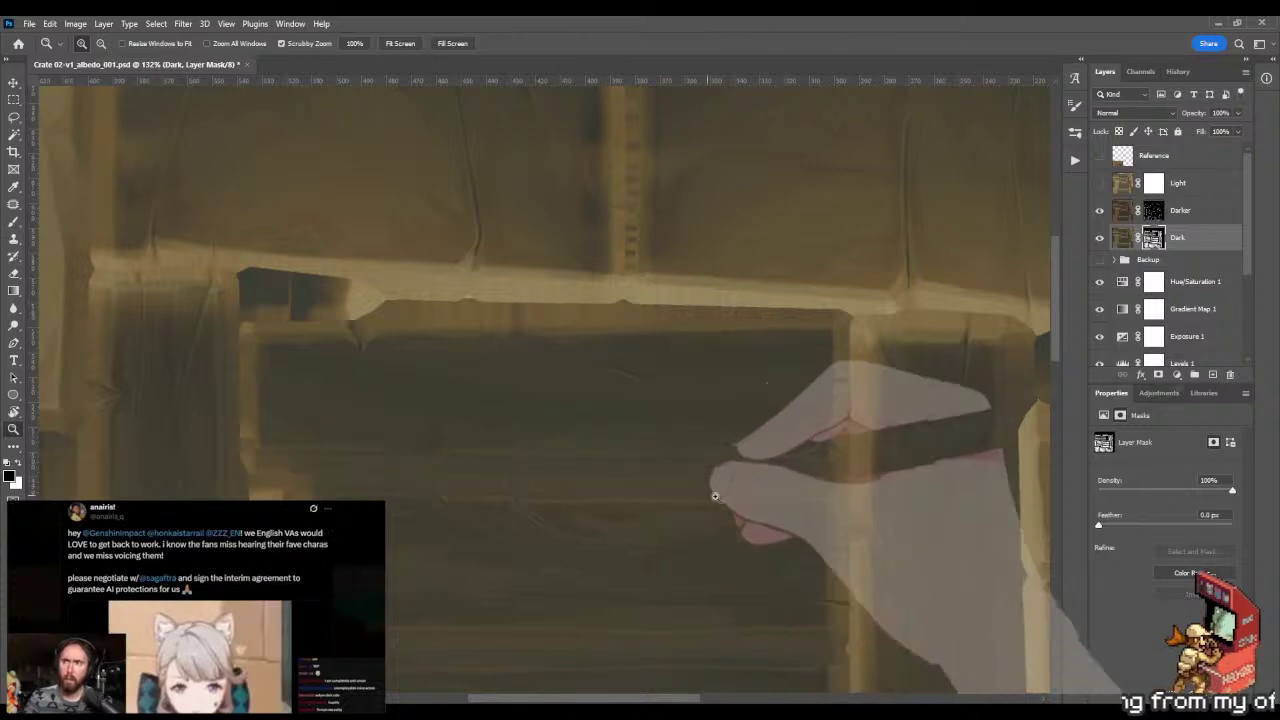
mouse_move(729, 477)
left_mouse_down()
mouse_move(766, 480)
mouse_move(748, 484)
left_mouse_up()
key("b")
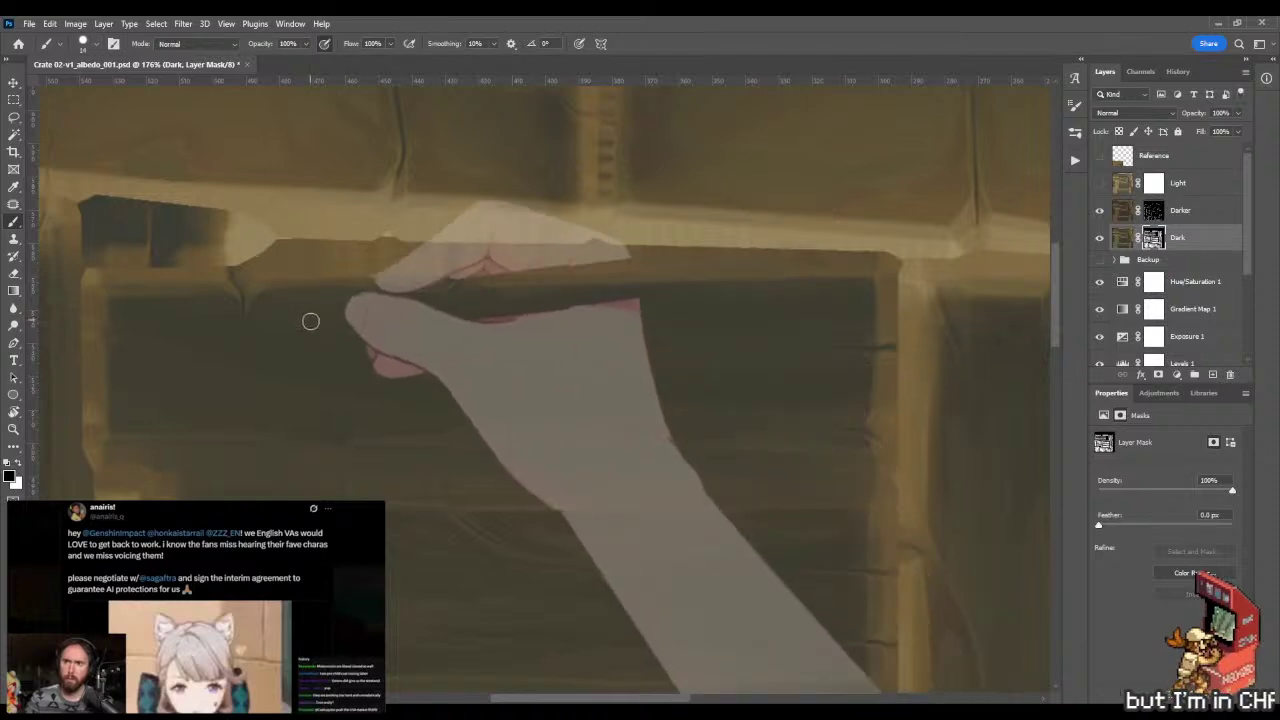
left_click_drag(309, 345, 354, 354)
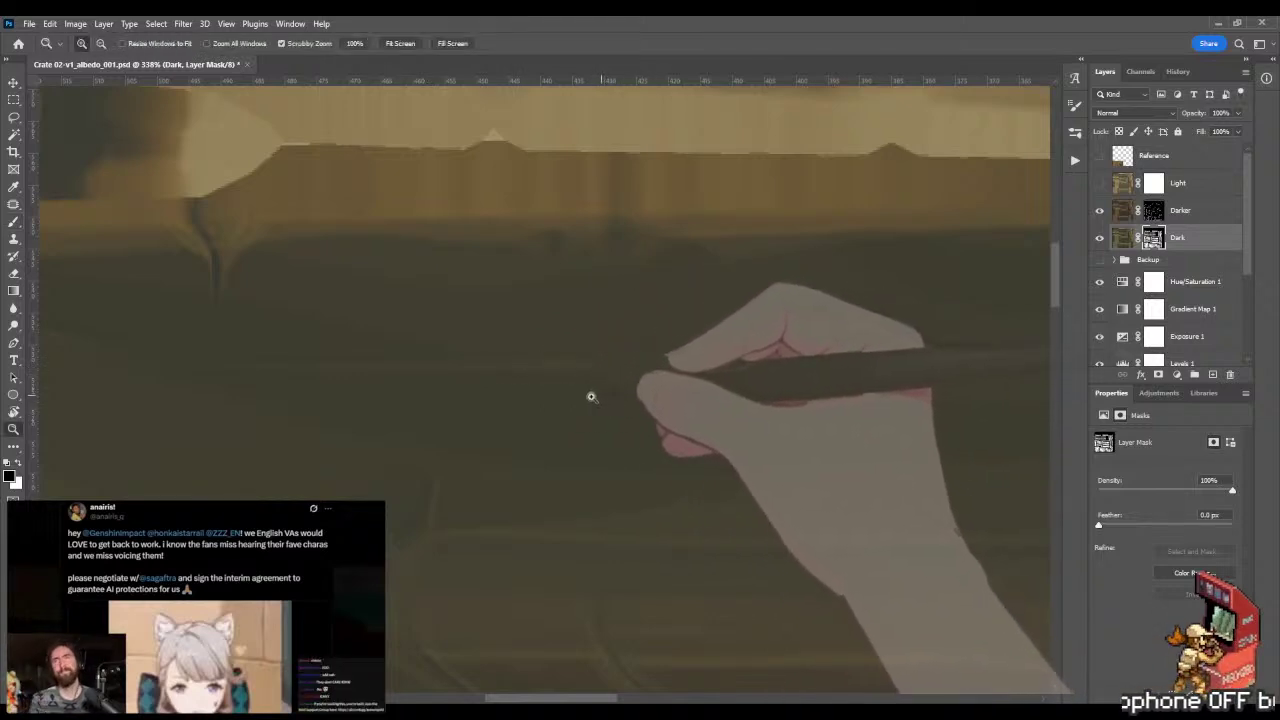
left_click_drag(591, 397, 561, 421)
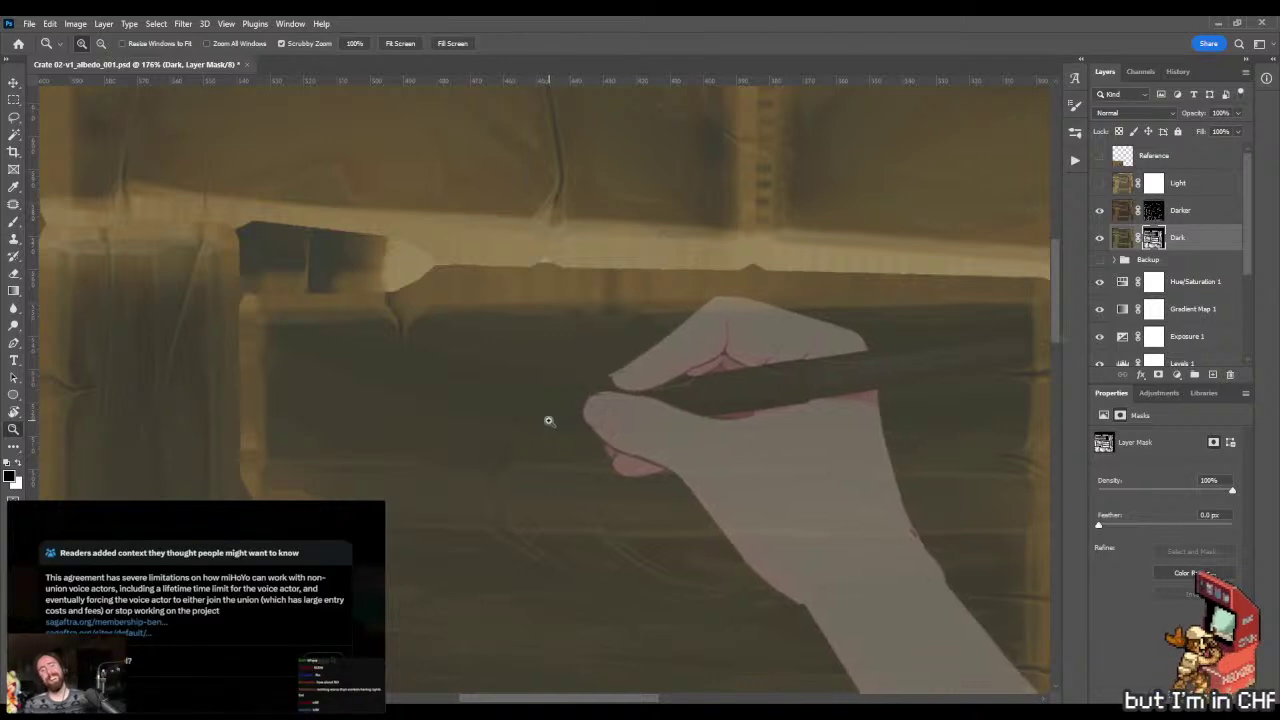
- Apply black reflected gradients on the Dark mask across the planks above the crossbeam and the inset panel below it
key("g")
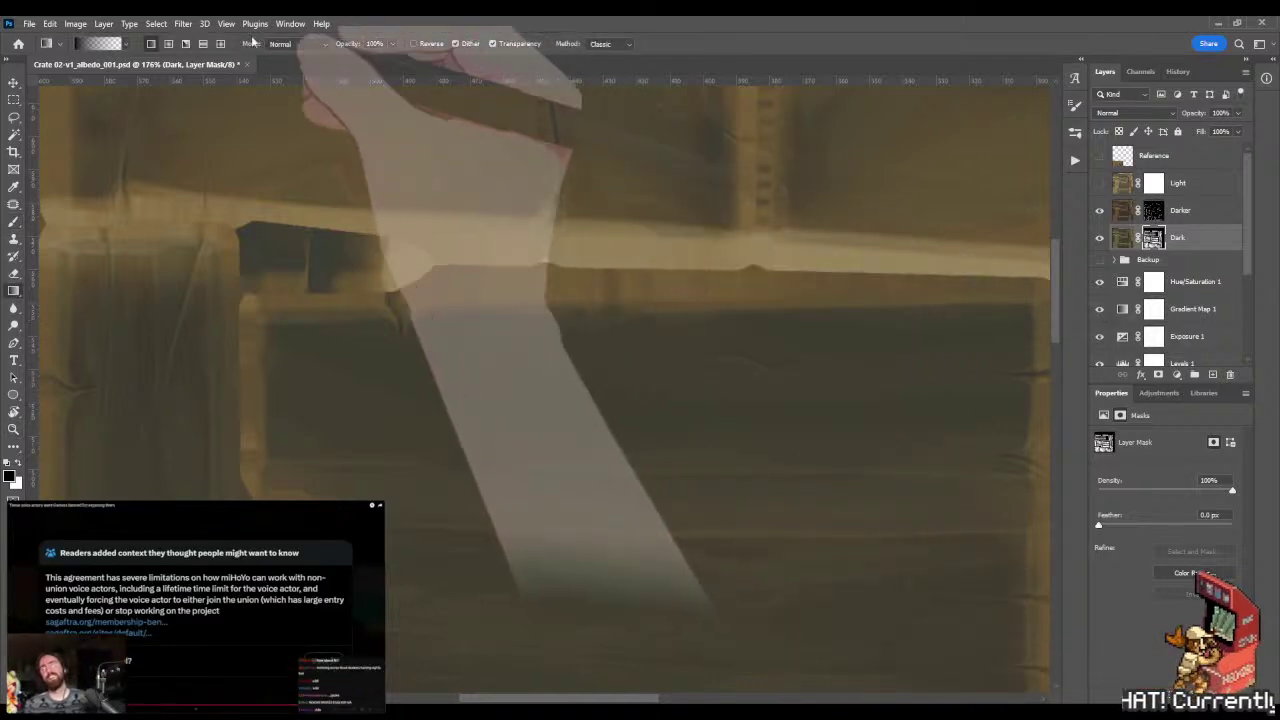
left_click_drag(574, 210, 449, 333)
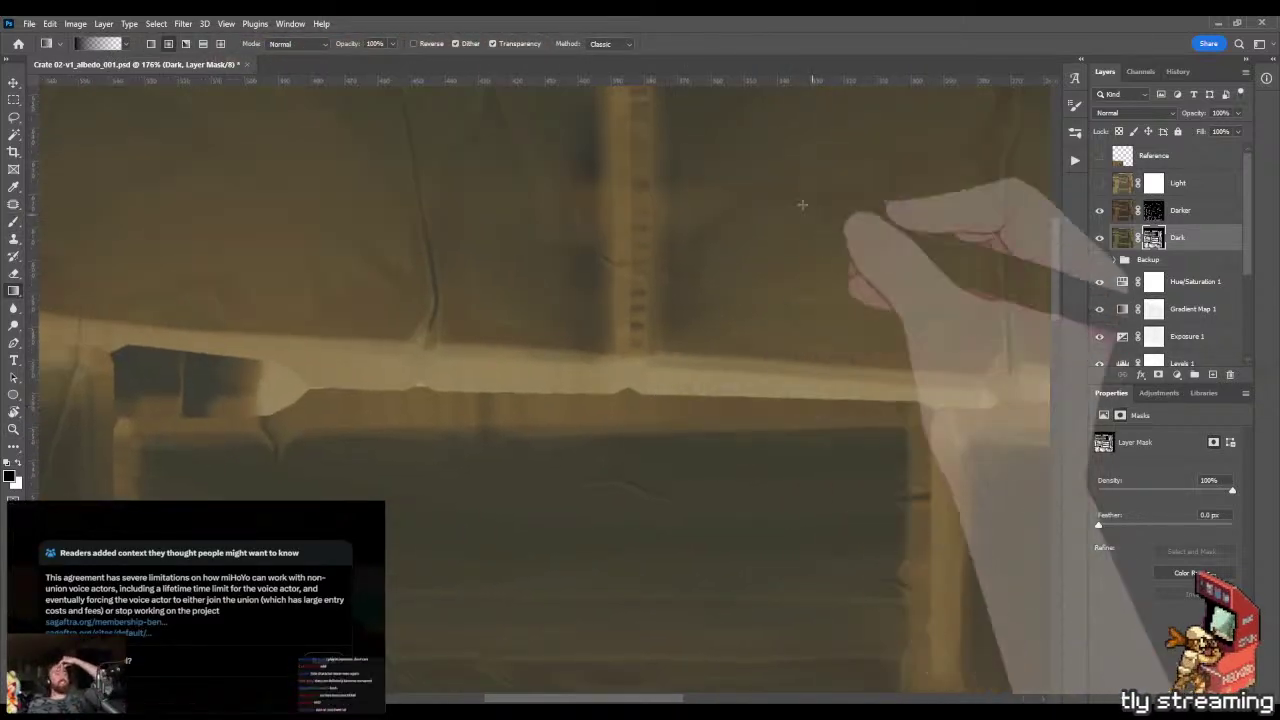
left_click_drag(726, 228, 1027, 243)
key("z")
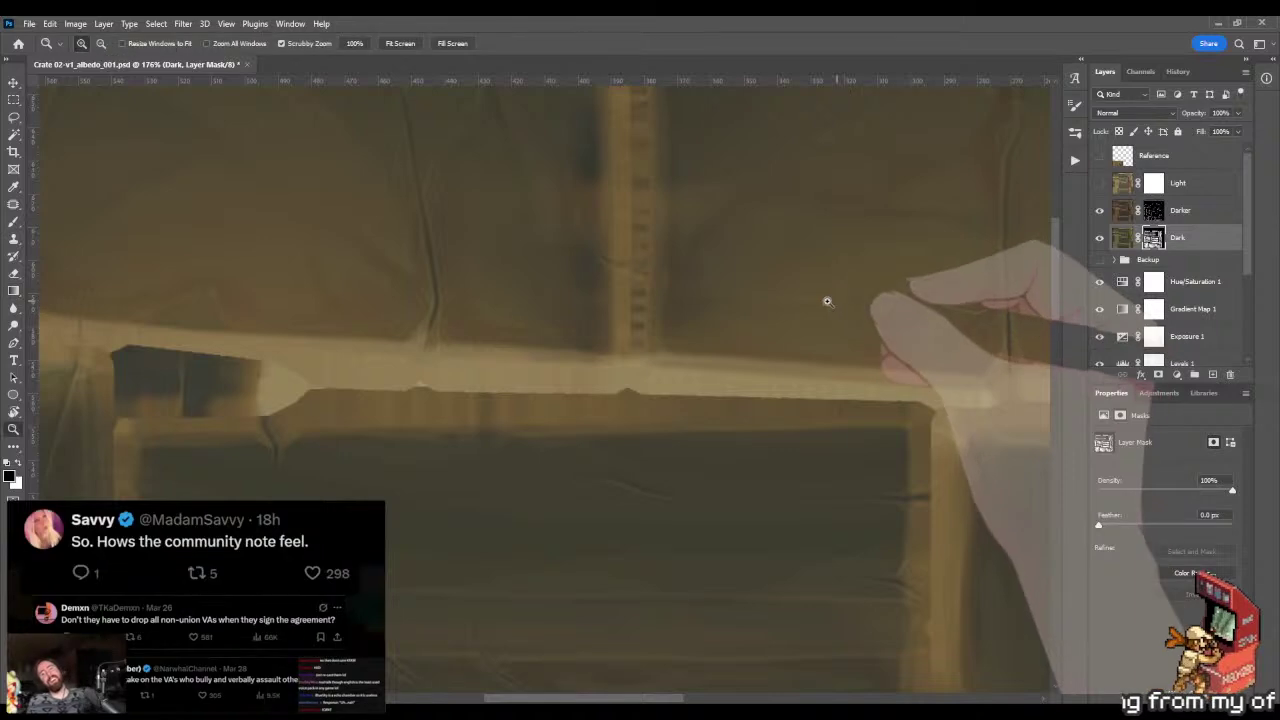
left_click_drag(826, 297, 765, 276)
key("g")
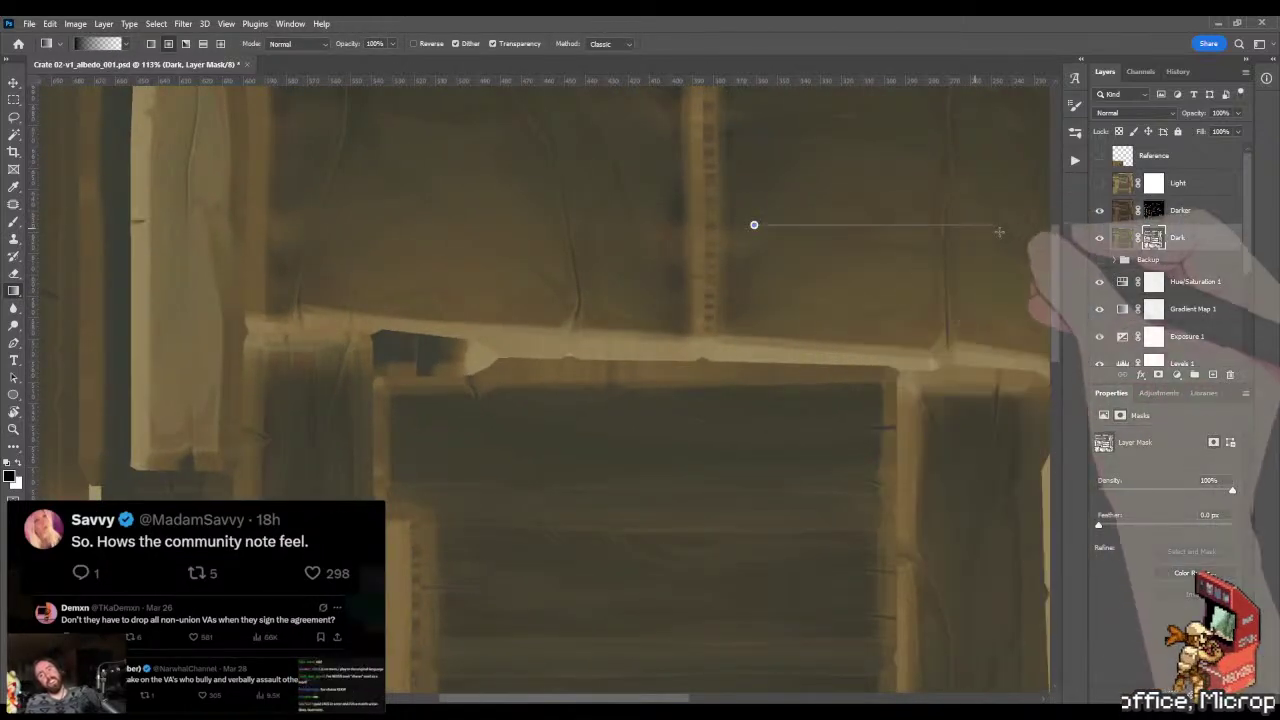
left_click_drag(701, 514, 663, 389)
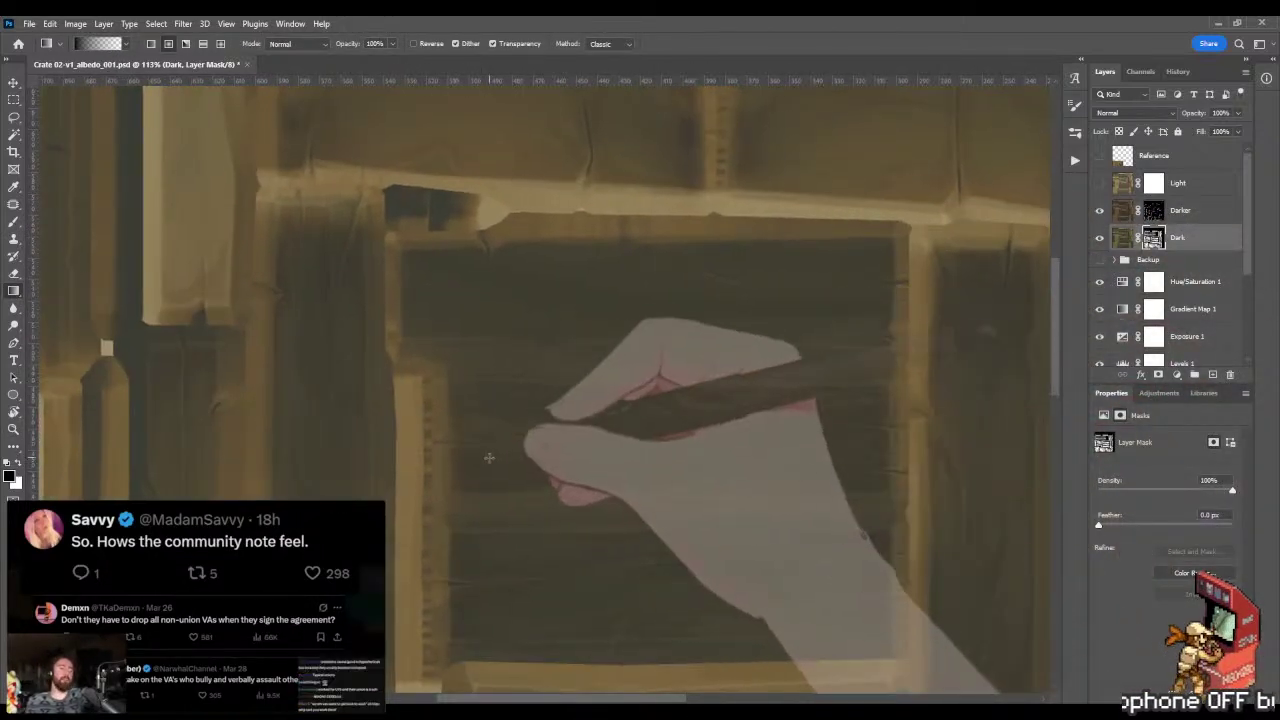
left_click_drag(489, 457, 749, 476)
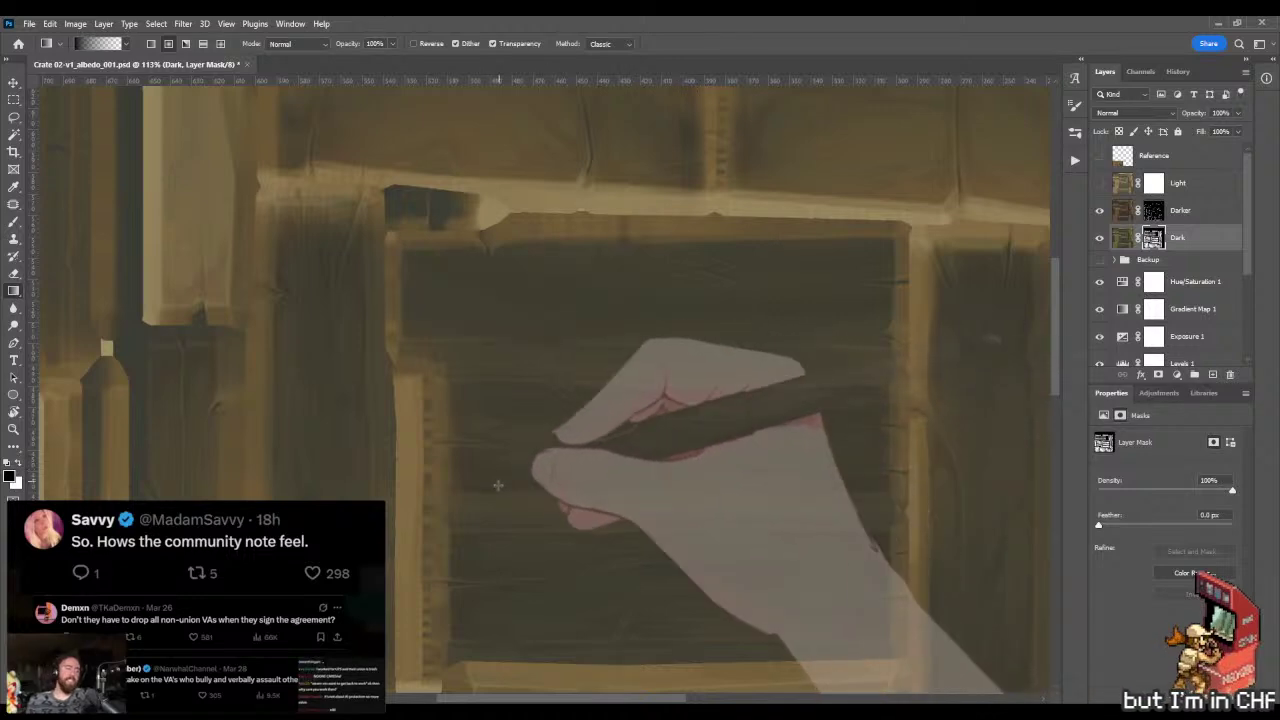
left_click_drag(491, 489, 684, 490)
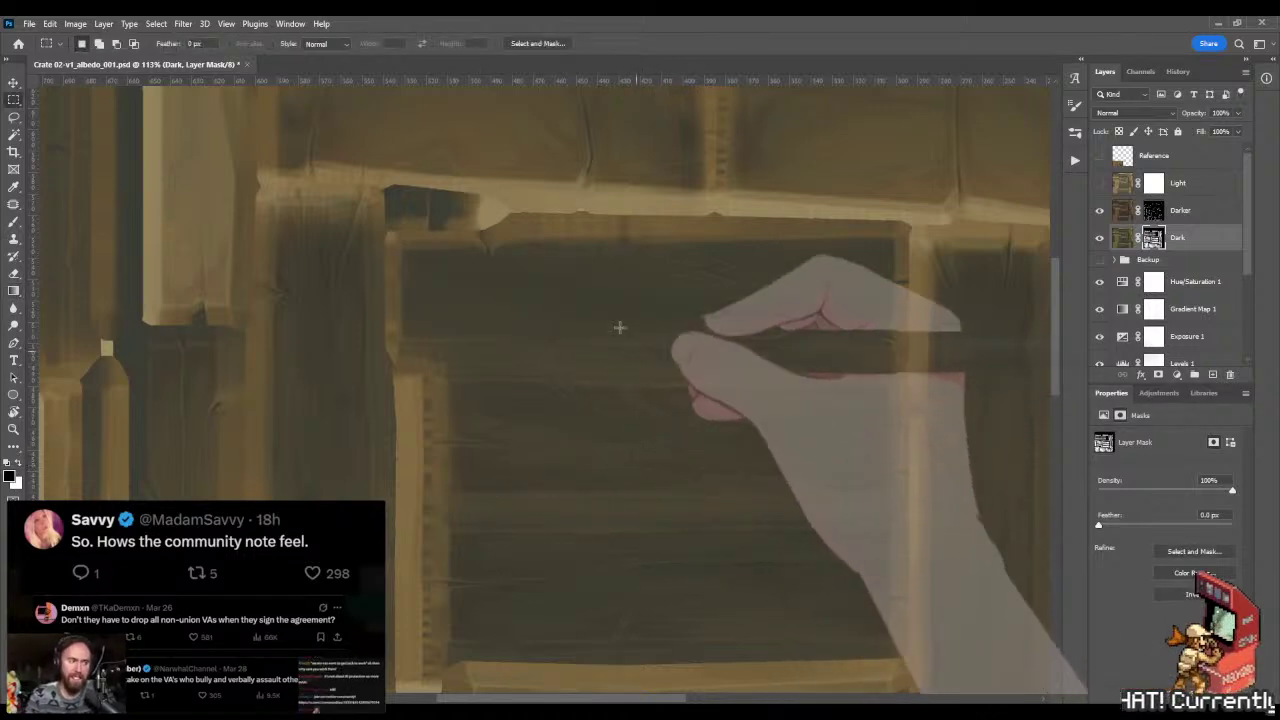
- Paint fine wood-grain lines at the upper plank's left end on the Dark mask with a 2 px black brush
key("z")
left_click_drag(540, 285, 597, 289)
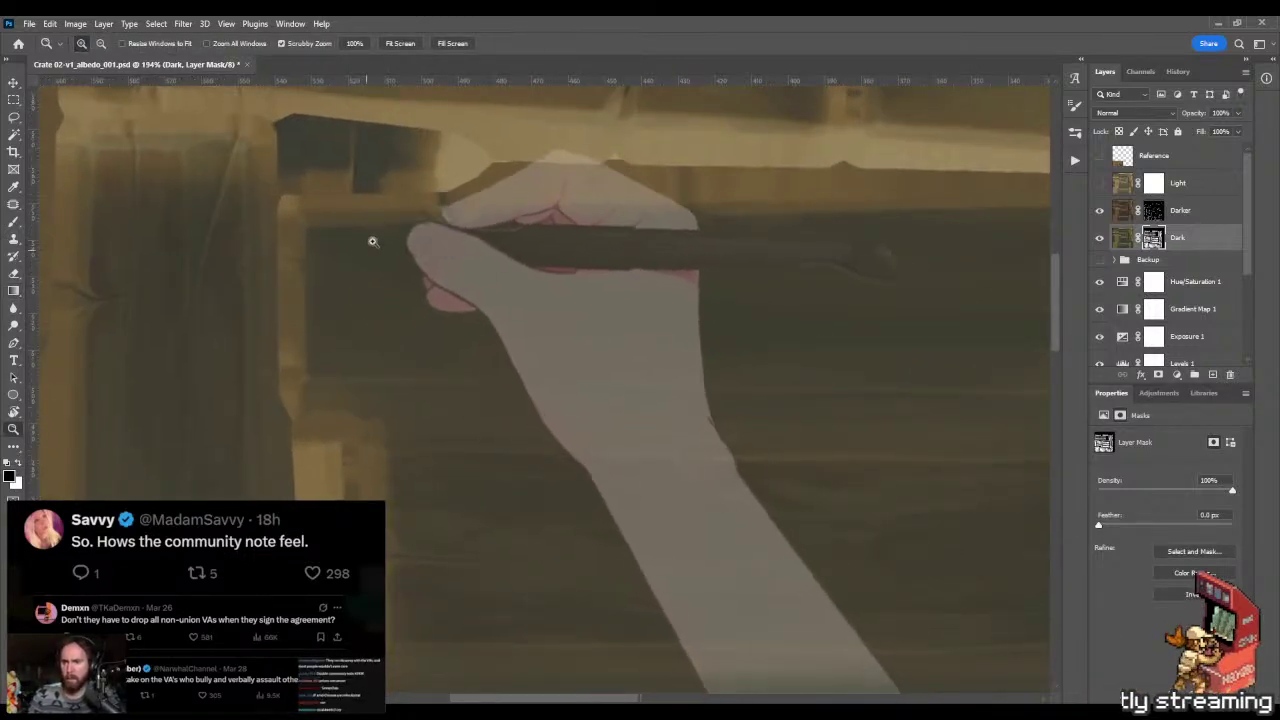
left_click_drag(366, 286, 394, 266)
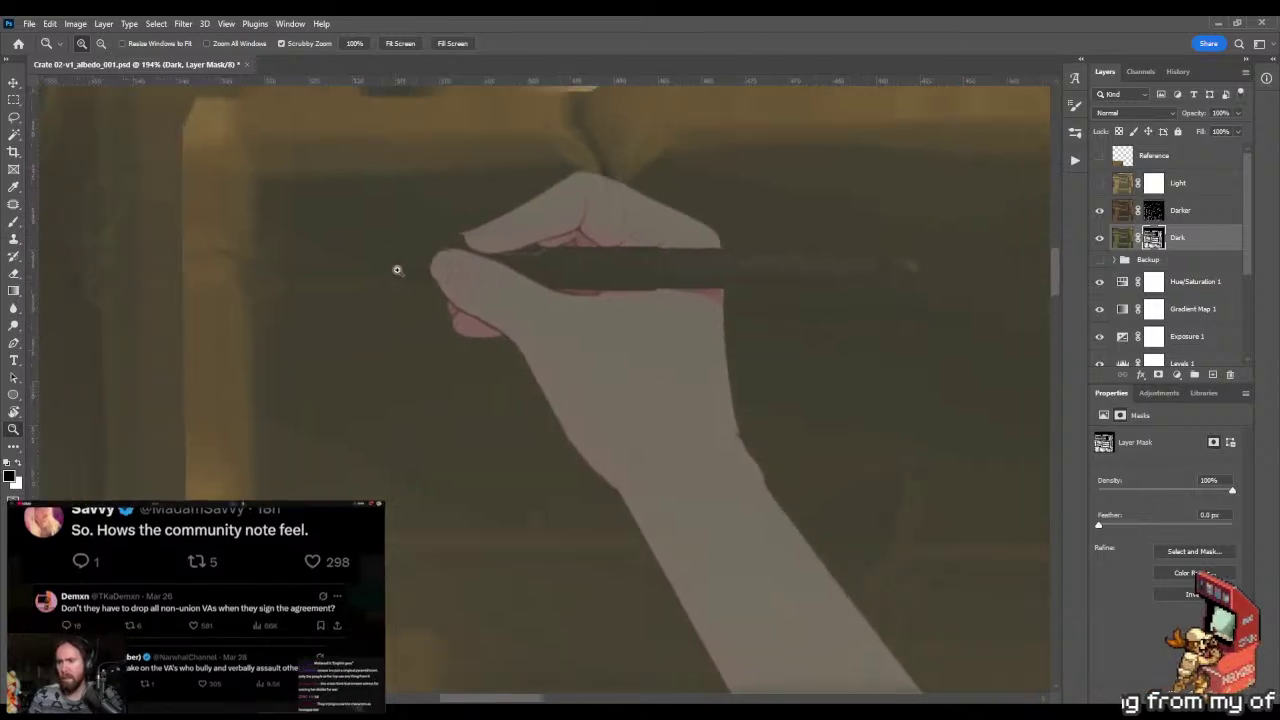
key("b")
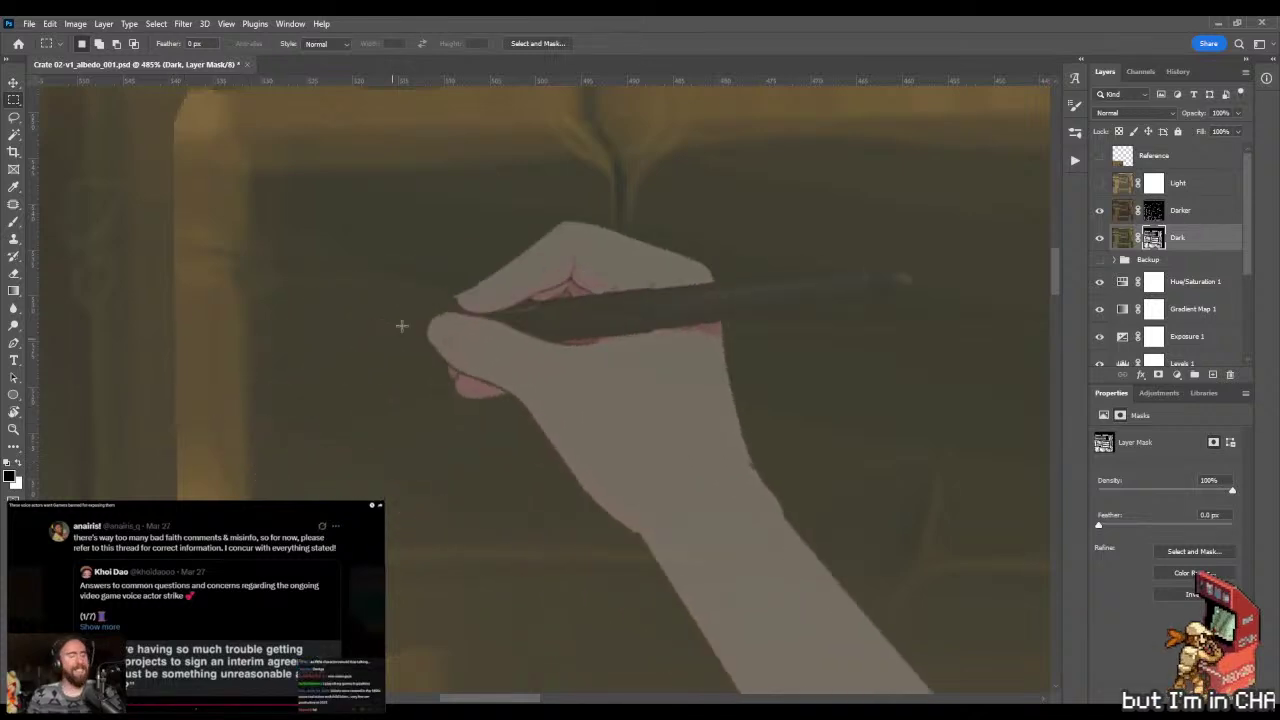
key("b")
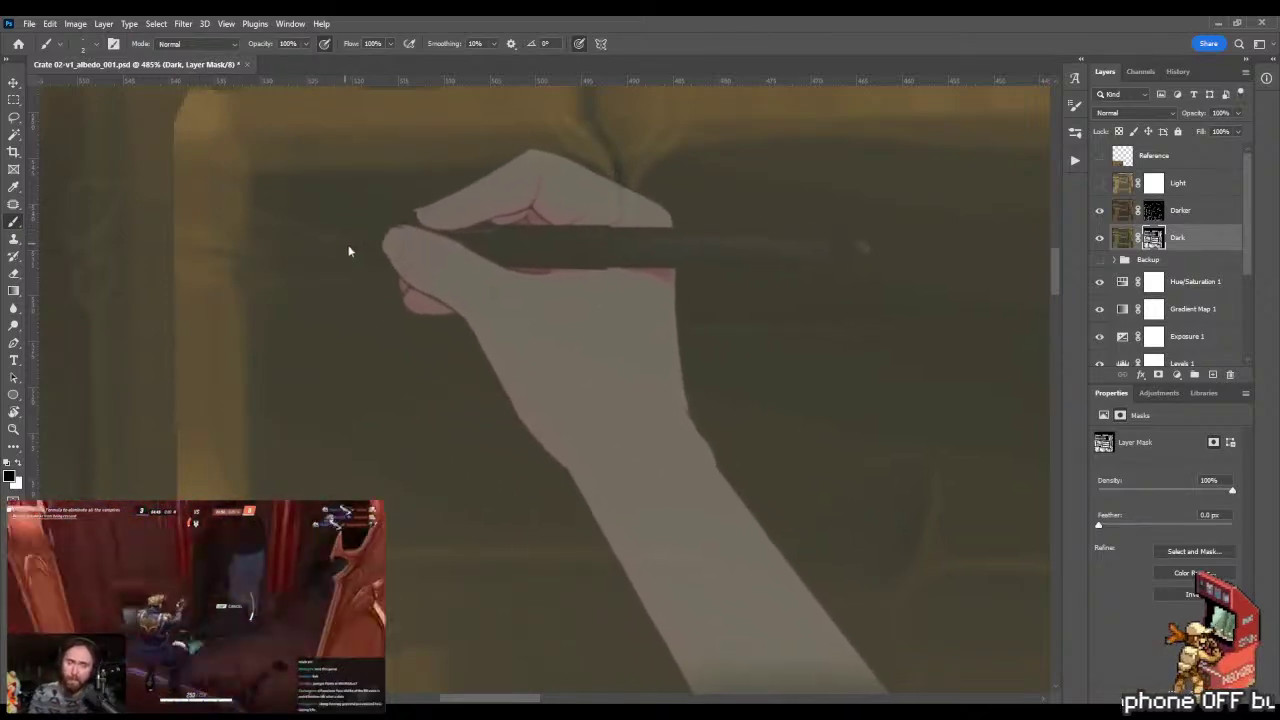
key("z")
left_click_drag(292, 268, 190, 270)
mouse_move(520, 277)
left_mouse_down()
mouse_move(371, 283)
mouse_move(434, 274)
mouse_move(530, 300)
left_mouse_up()
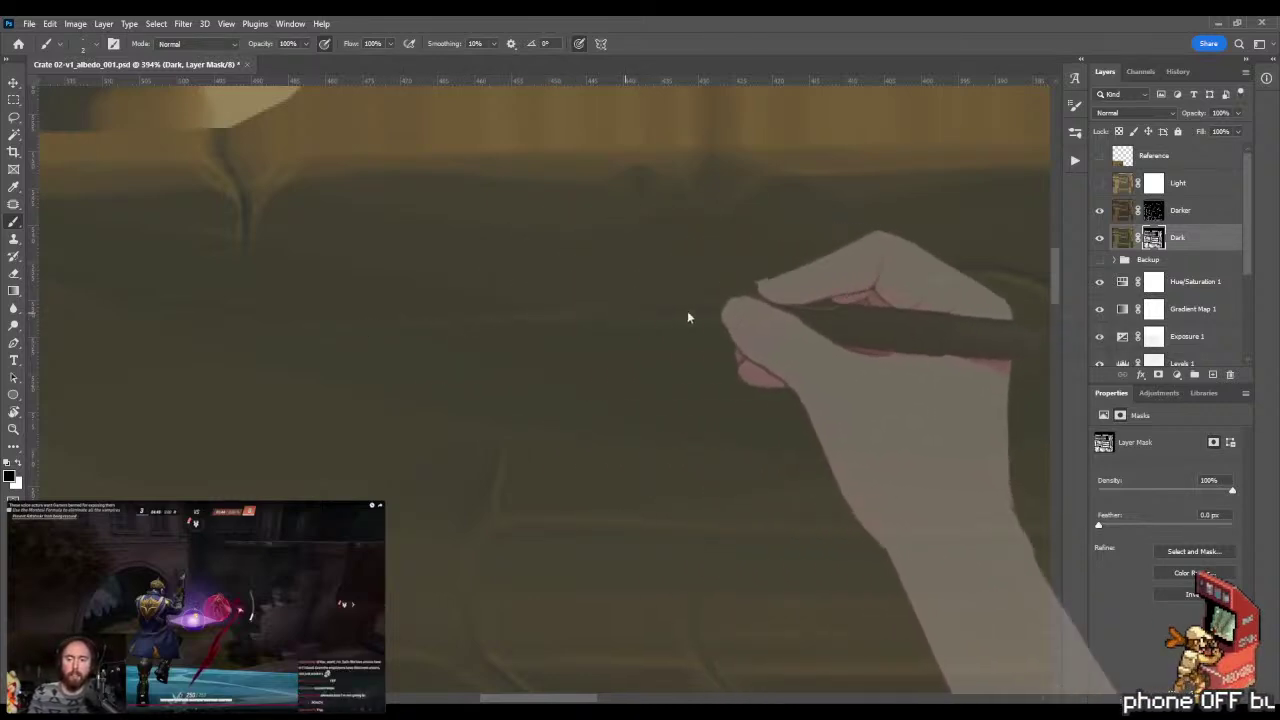
- Extend the thin grain lines through the middle of the upper plank with the 2 px black brush
key("z")
left_click_drag(490, 319, 685, 304)
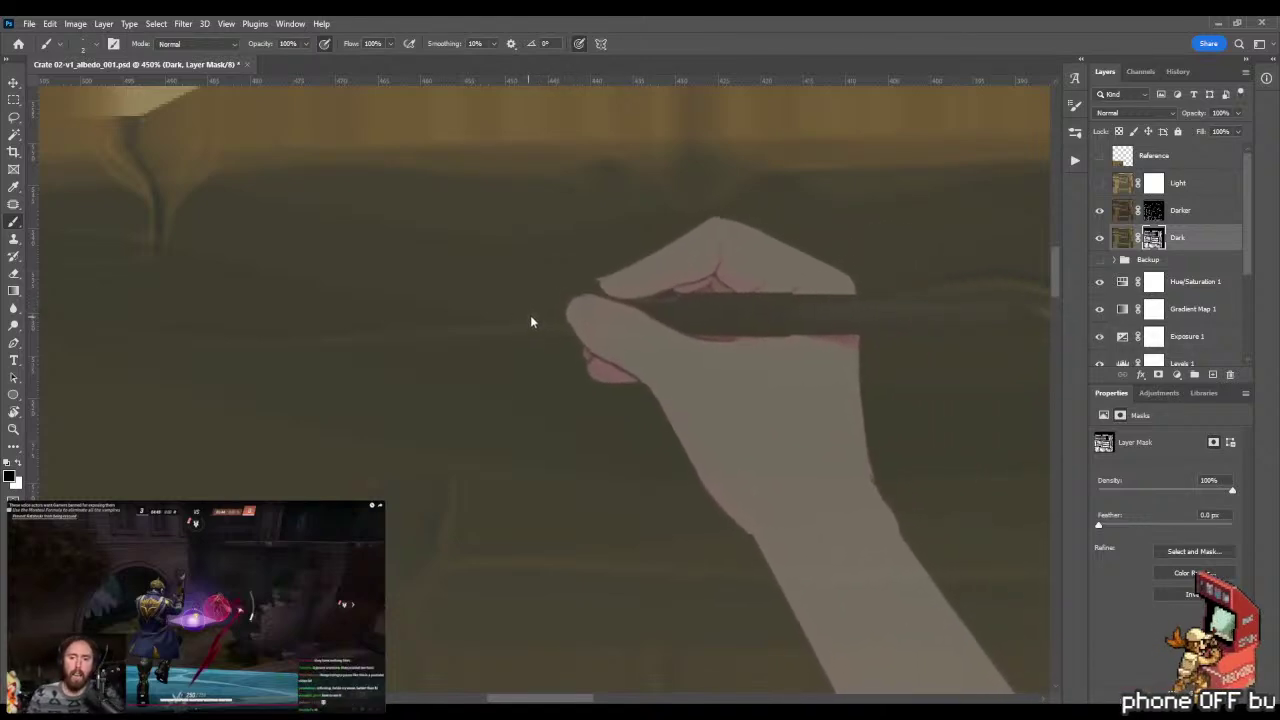
key("z")
left_click_drag(527, 353, 400, 366)
left_click_drag(651, 289, 755, 291)
key("b")
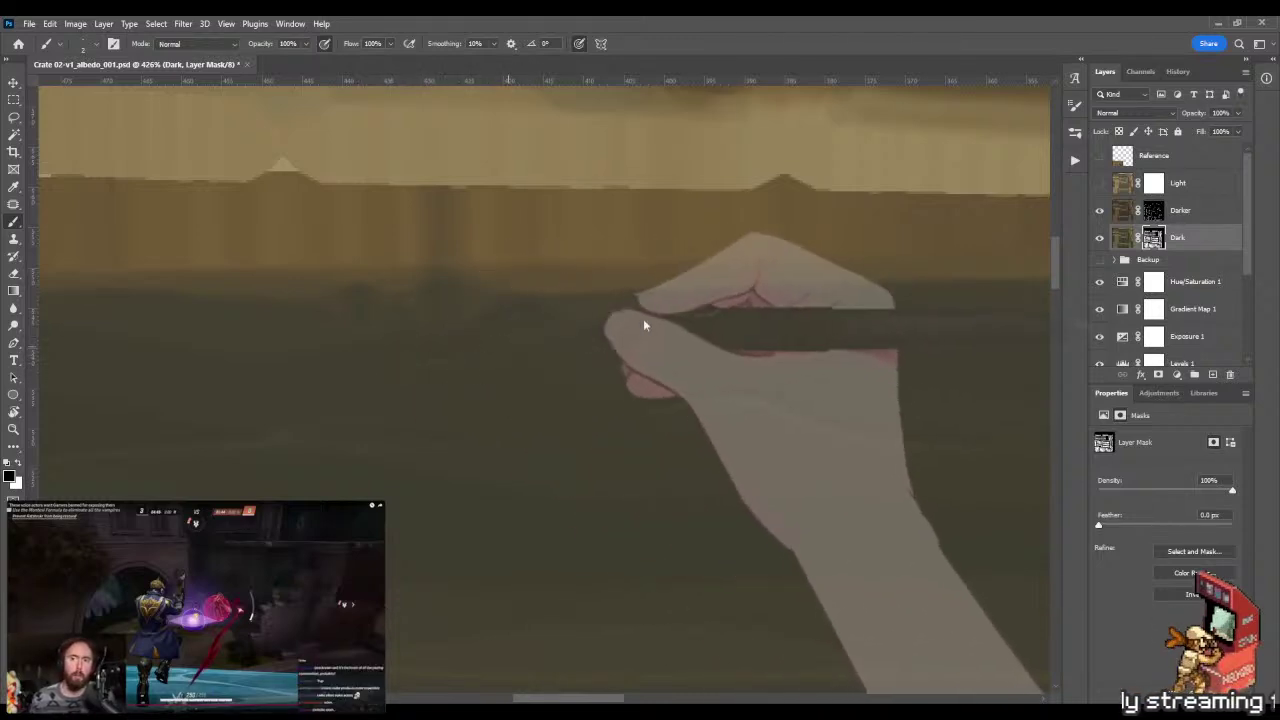
- Continue the fine grain lines below the upper plank's top edge, right of its middle, on the Dark mask with the 2 px black brush
mouse_move(741, 326)
left_mouse_down()
mouse_move(549, 351)
mouse_move(557, 343)
mouse_move(523, 337)
mouse_move(568, 341)
mouse_move(551, 346)
left_mouse_up()
key("z")
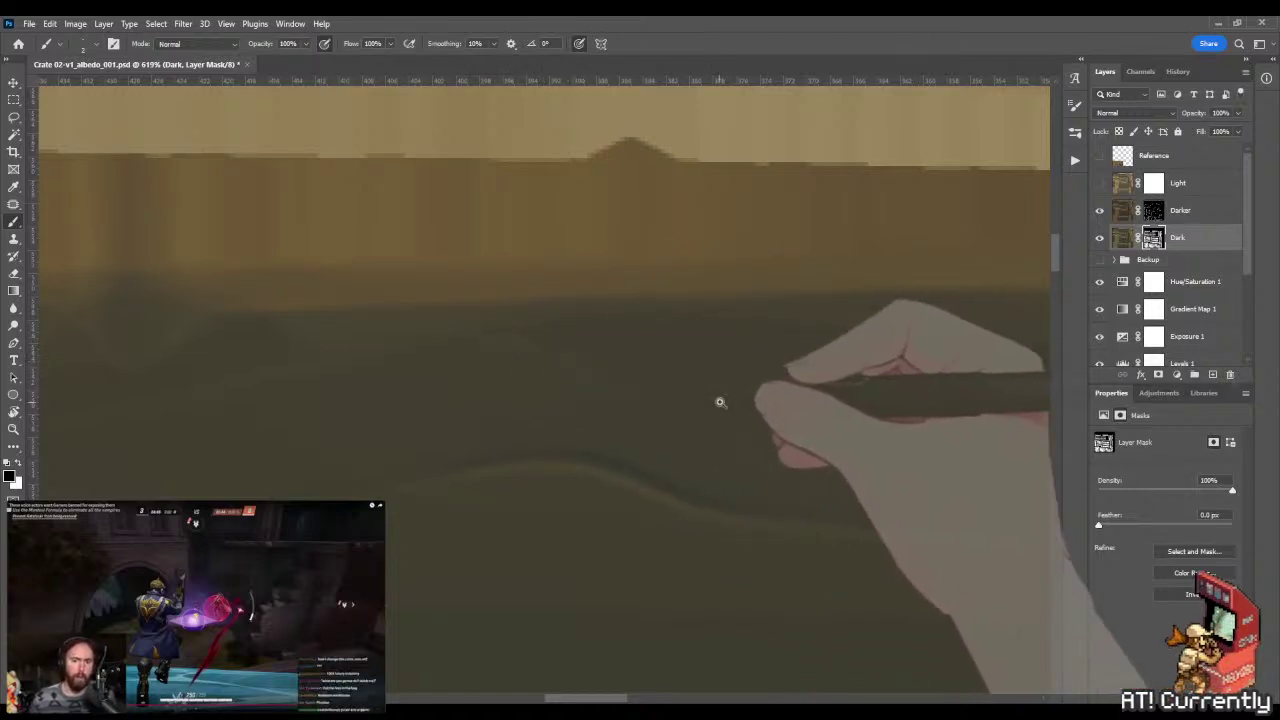
left_click_drag(720, 402, 442, 352)
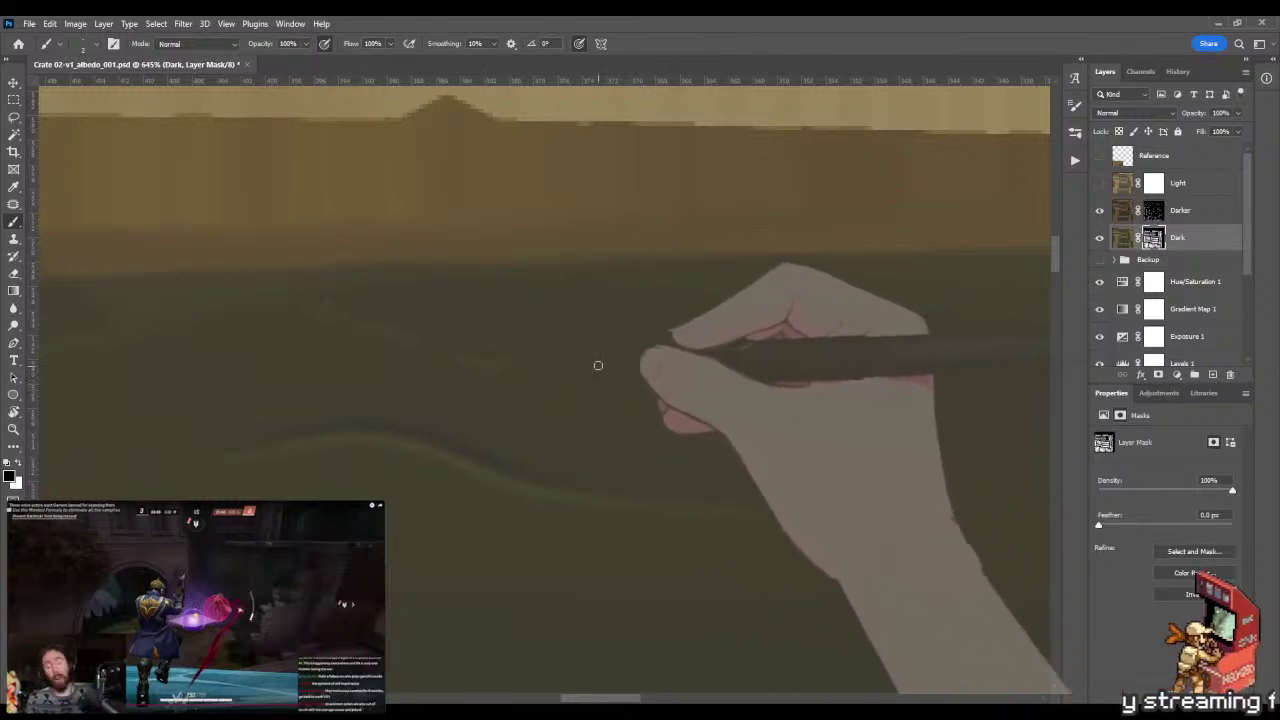
mouse_move(743, 413)
left_mouse_down()
mouse_move(409, 397)
mouse_move(289, 349)
mouse_move(454, 382)
left_mouse_up()
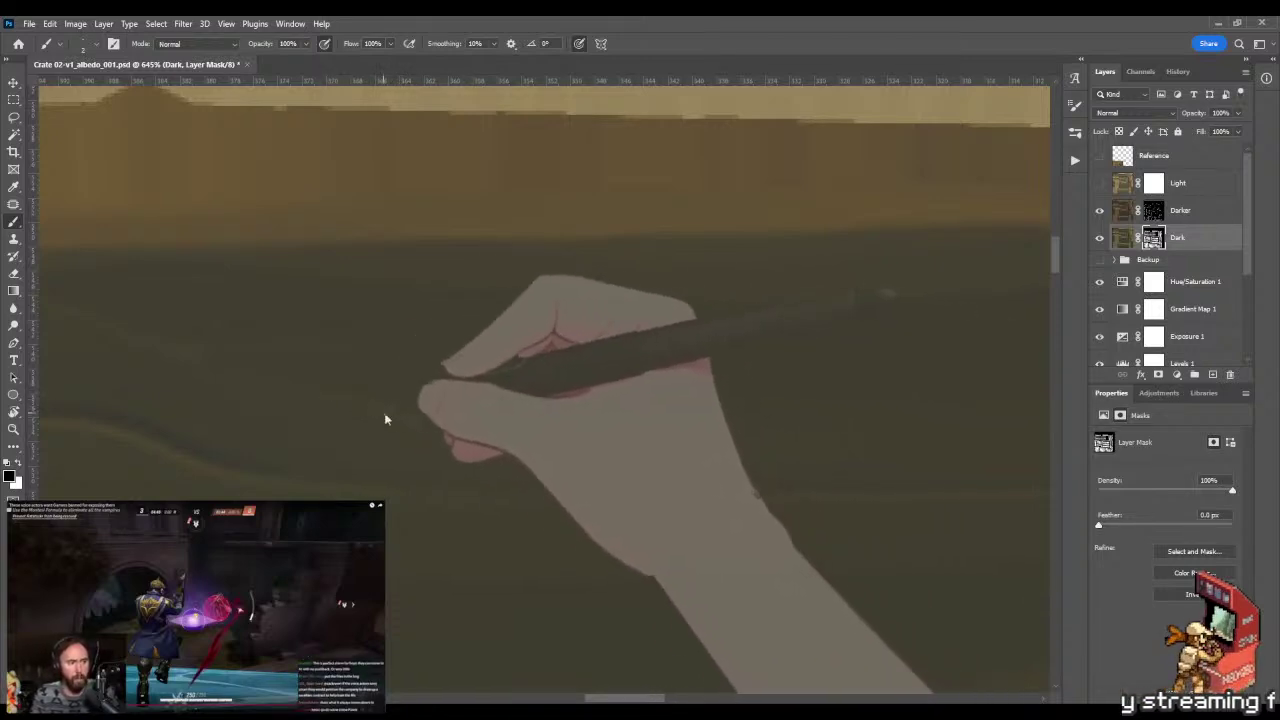
key("z")
scroll(600, 450, "down", 5)
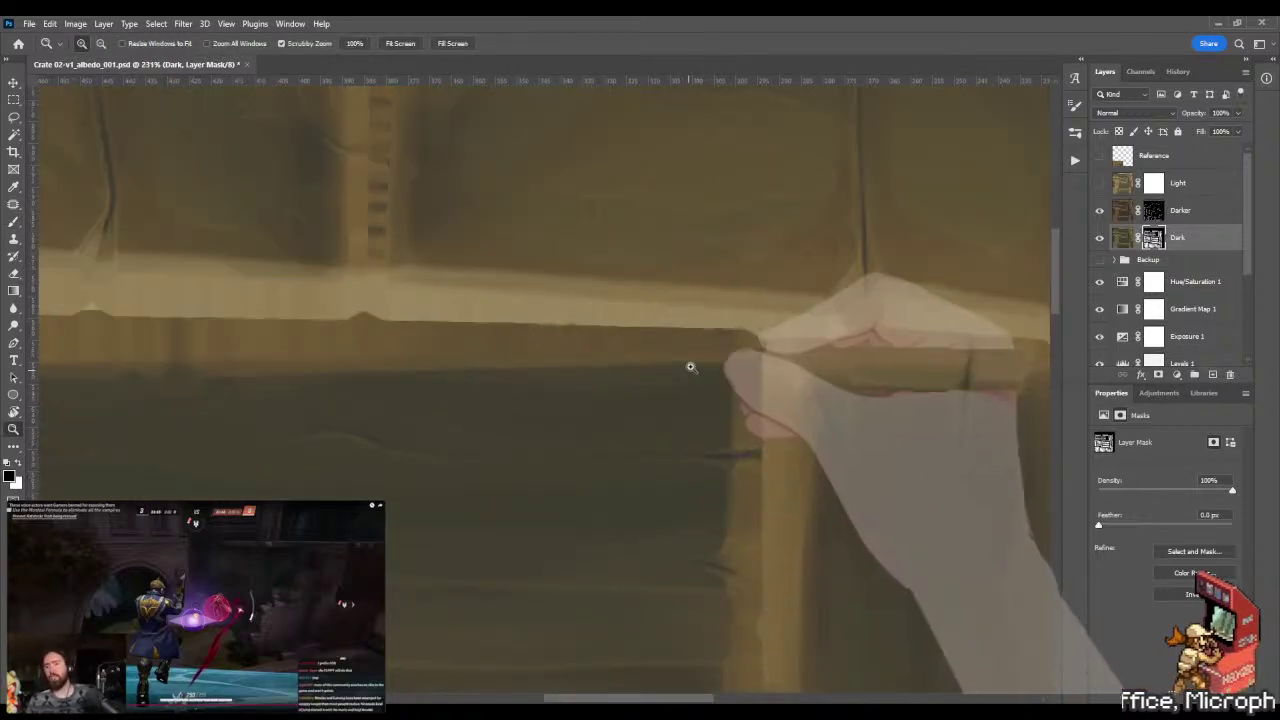
- Paint thin grain lines at the upper plank's top-right corner and above its end crack on the Dark mask with the 2 px brush
scroll(729, 406, "up", 3)
left_click_drag(724, 379, 779, 381)
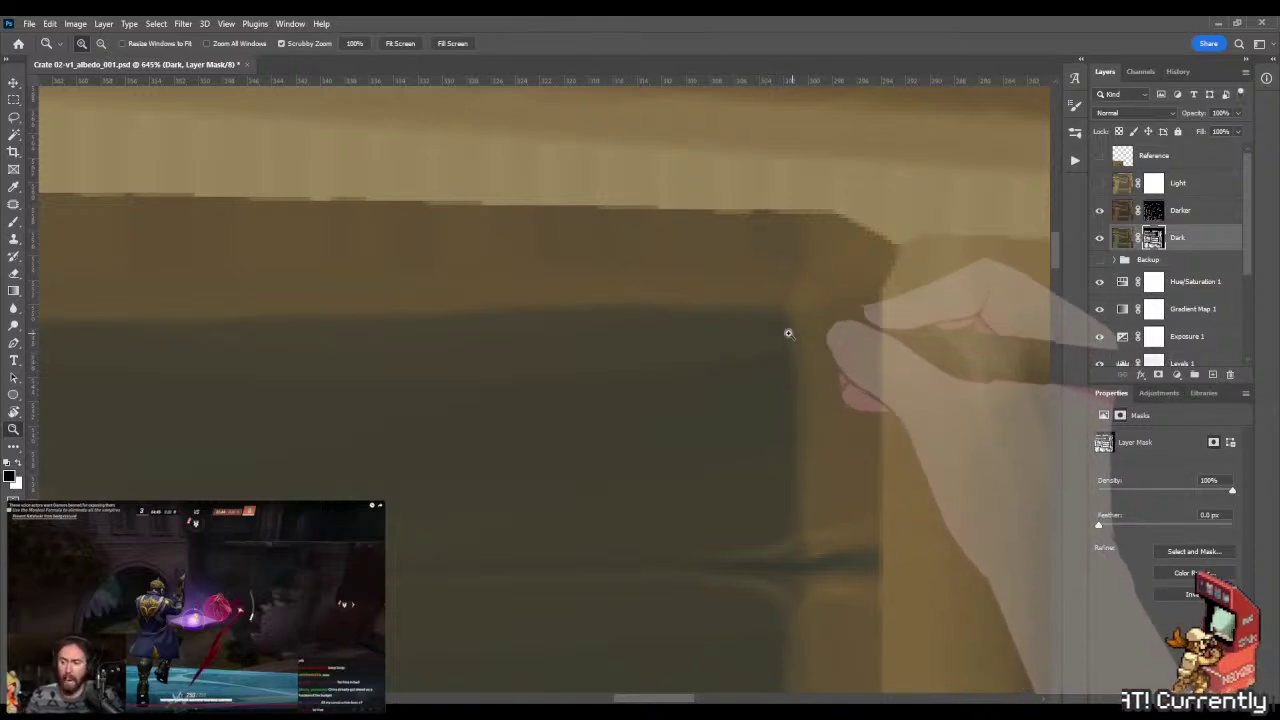
left_click_drag(807, 360, 819, 353)
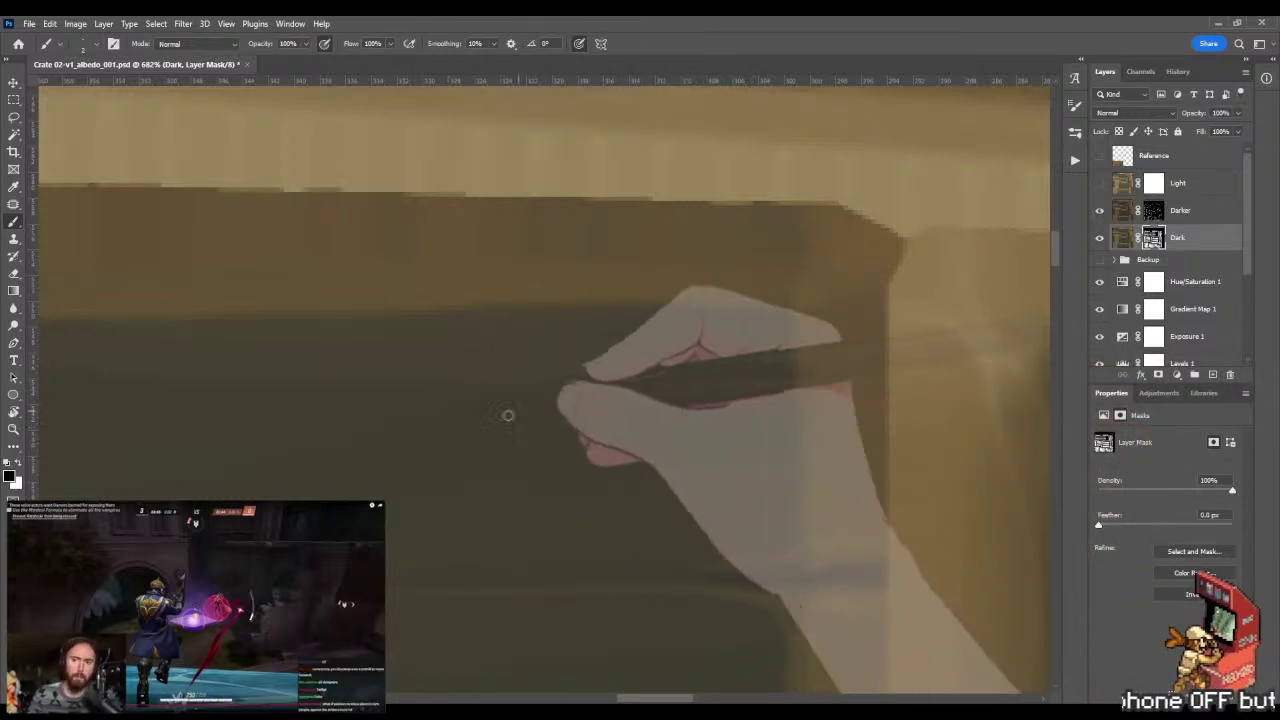
key("z")
mouse_move(760, 383)
left_mouse_down()
mouse_move(660, 389)
mouse_move(774, 400)
mouse_move(837, 423)
mouse_move(803, 386)
left_mouse_up()
key("b")
key("b")
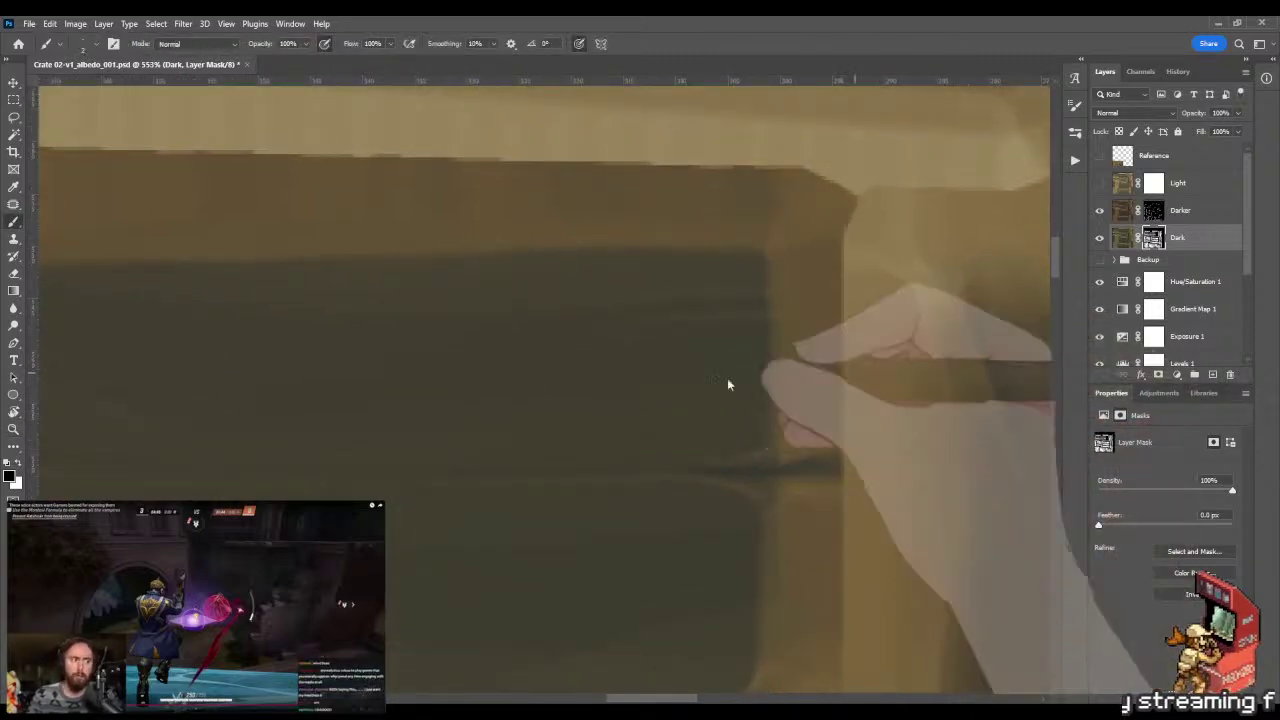
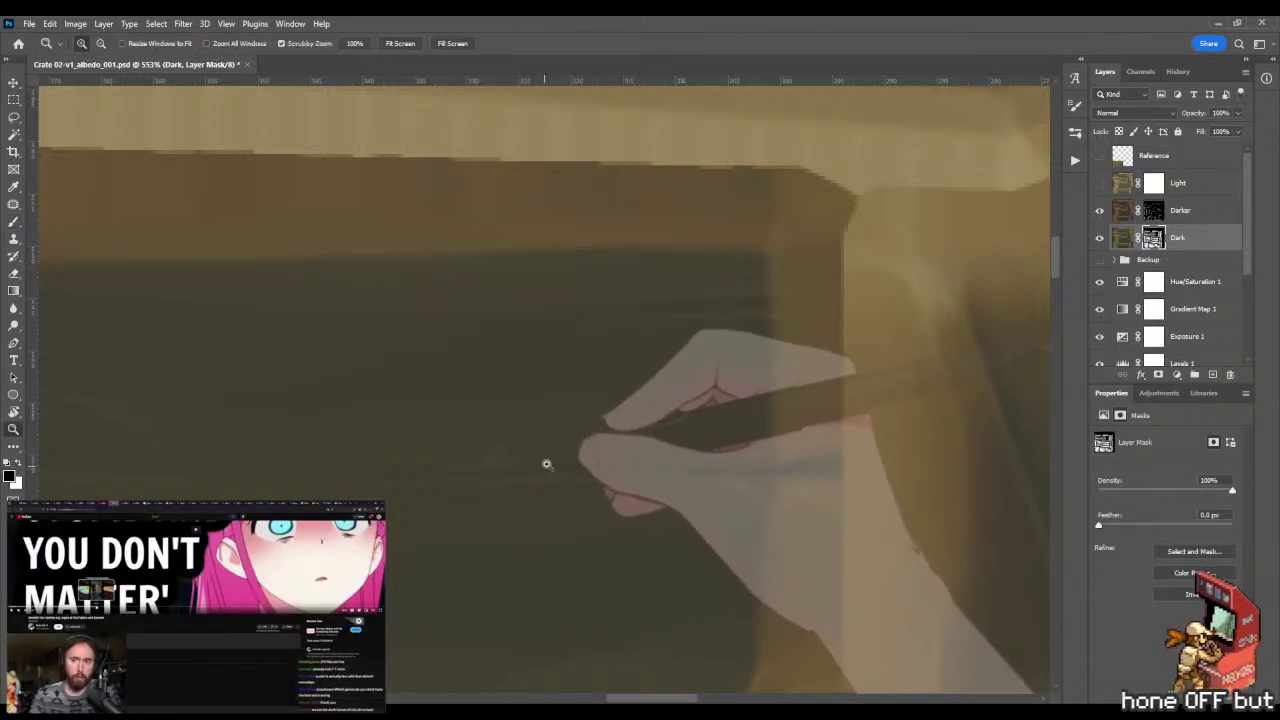
- Refine the curved grain line in the middle of the upper plank with fine 2 px black strokes along its lower side
scroll(546, 464, "down", 3)
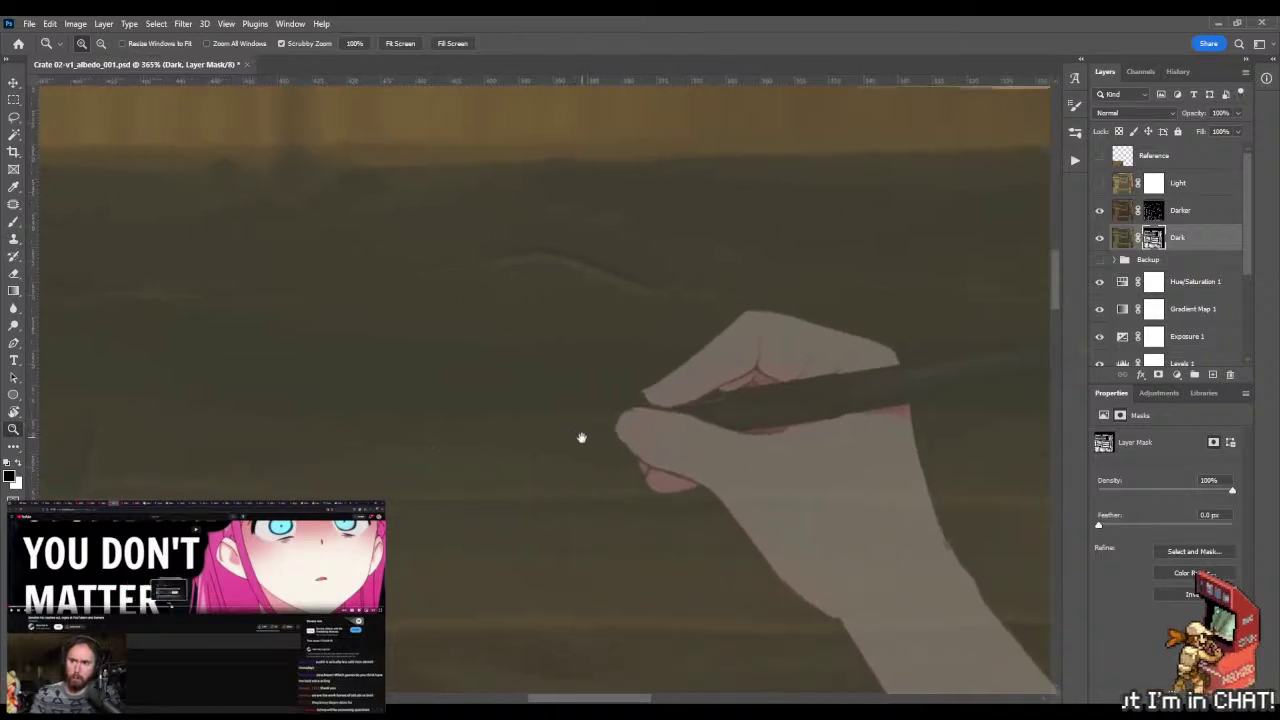
left_click_drag(581, 437, 738, 280)
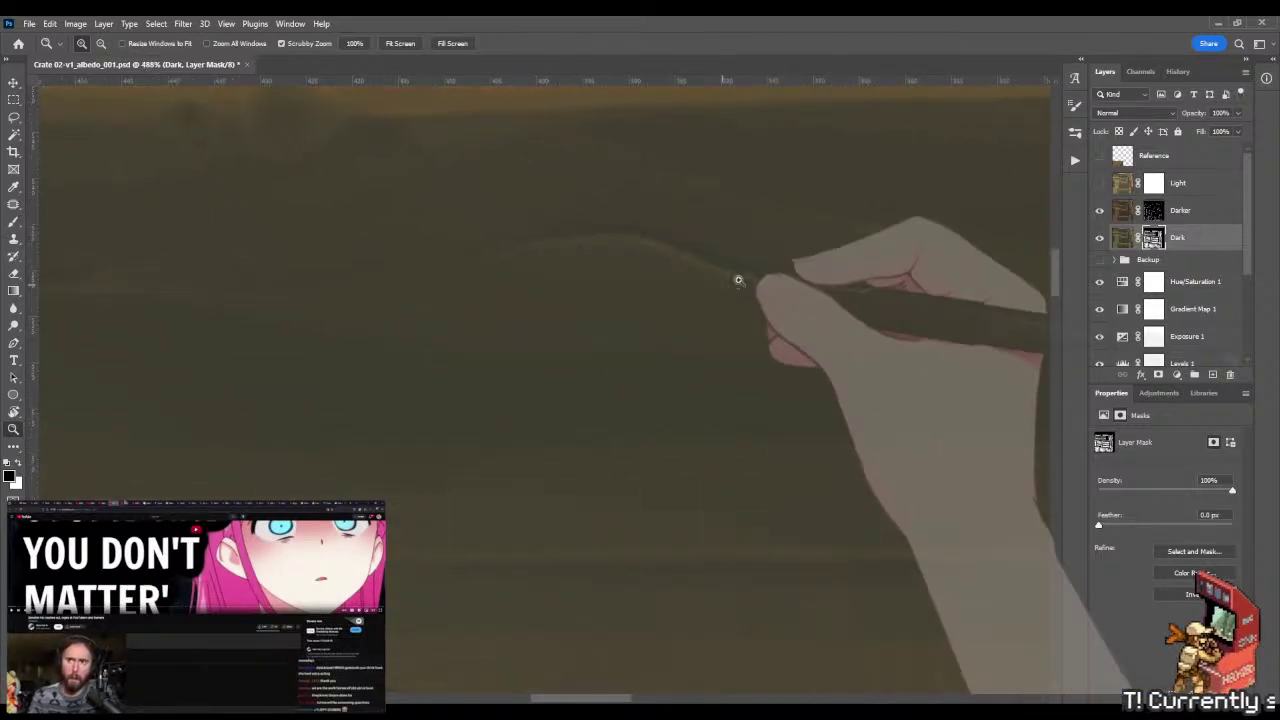
scroll(738, 280, "up", 3)
key("b")
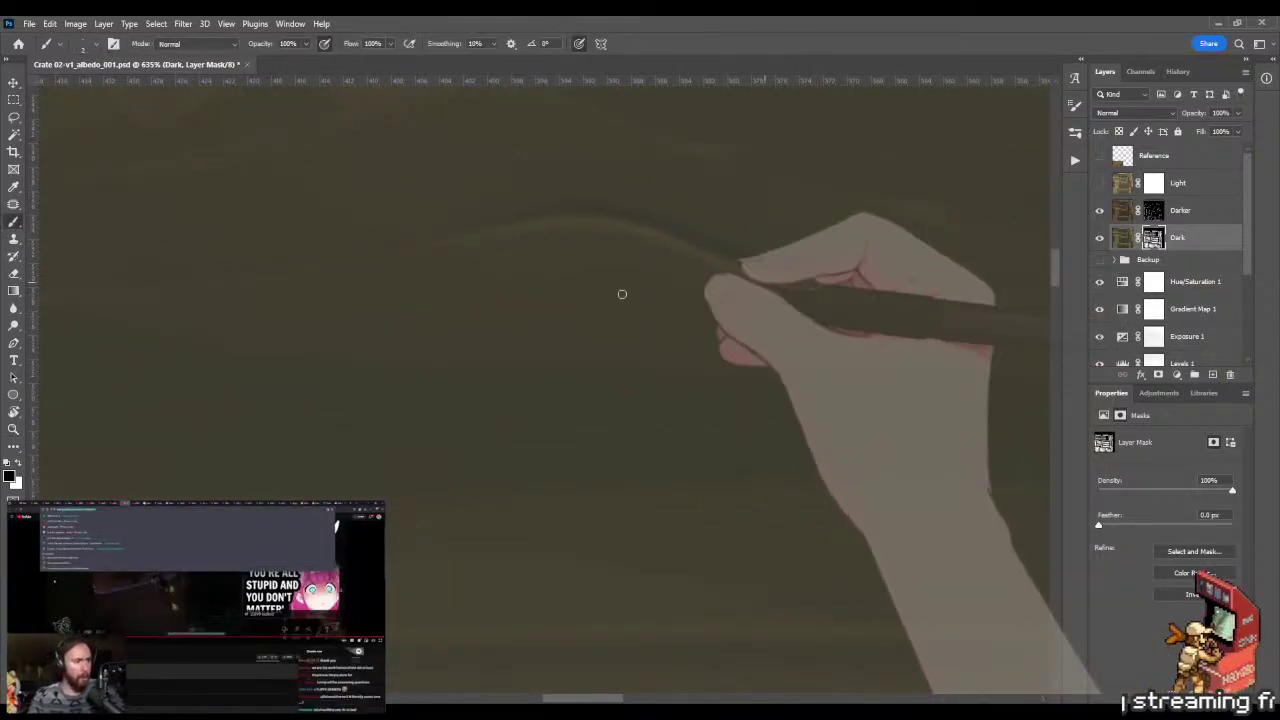
left_click_drag(622, 294, 435, 247)
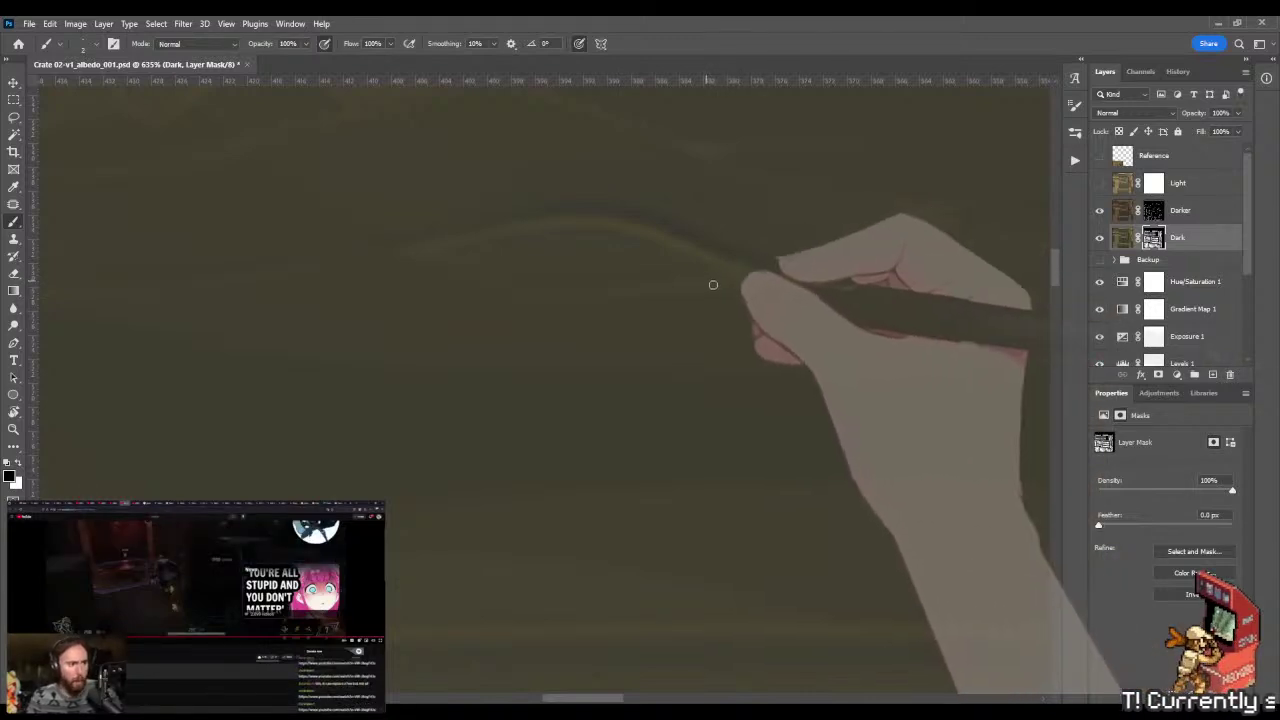
- Lasso a small wedge left of the curved grain line, apply a black gradient inside it on the Dark mask, and deselect
key("z")
mouse_move(711, 283)
left_mouse_down()
mouse_move(586, 294)
mouse_move(700, 300)
mouse_move(477, 337)
mouse_move(530, 330)
left_mouse_up()
key("b")
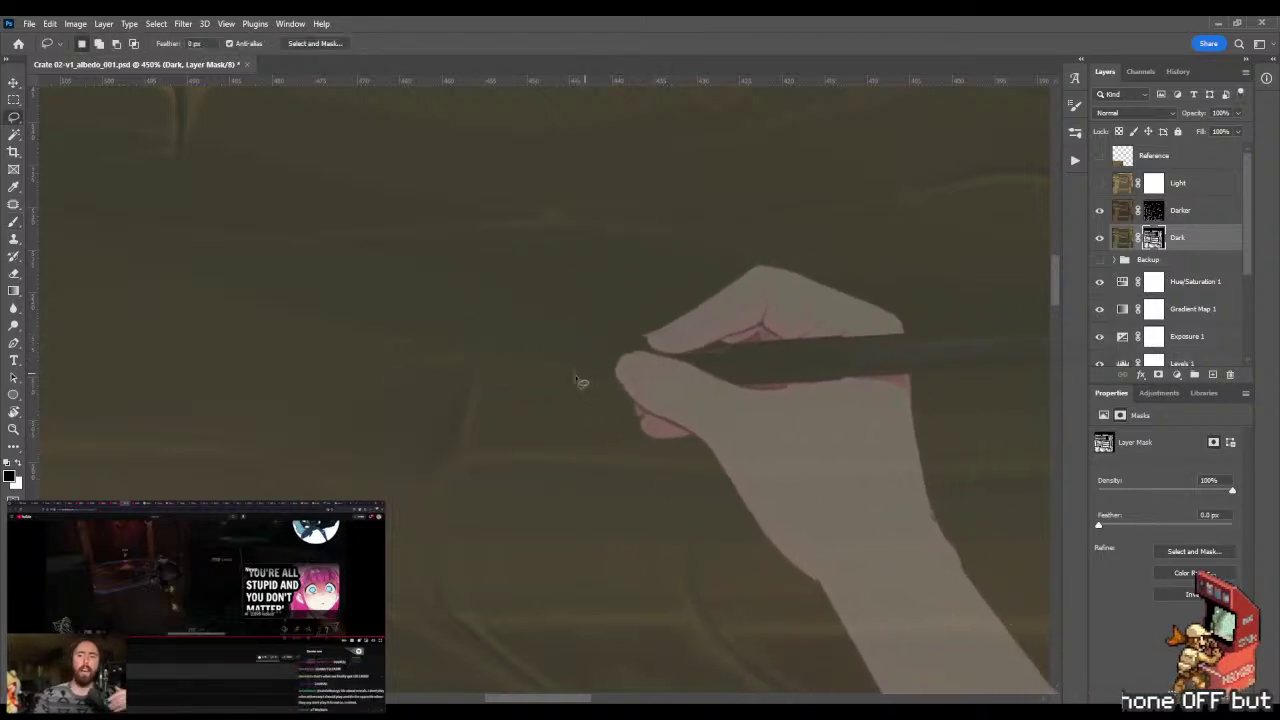
mouse_move(541, 366)
left_mouse_down()
mouse_move(600, 358)
mouse_move(667, 395)
mouse_move(560, 370)
left_mouse_up()
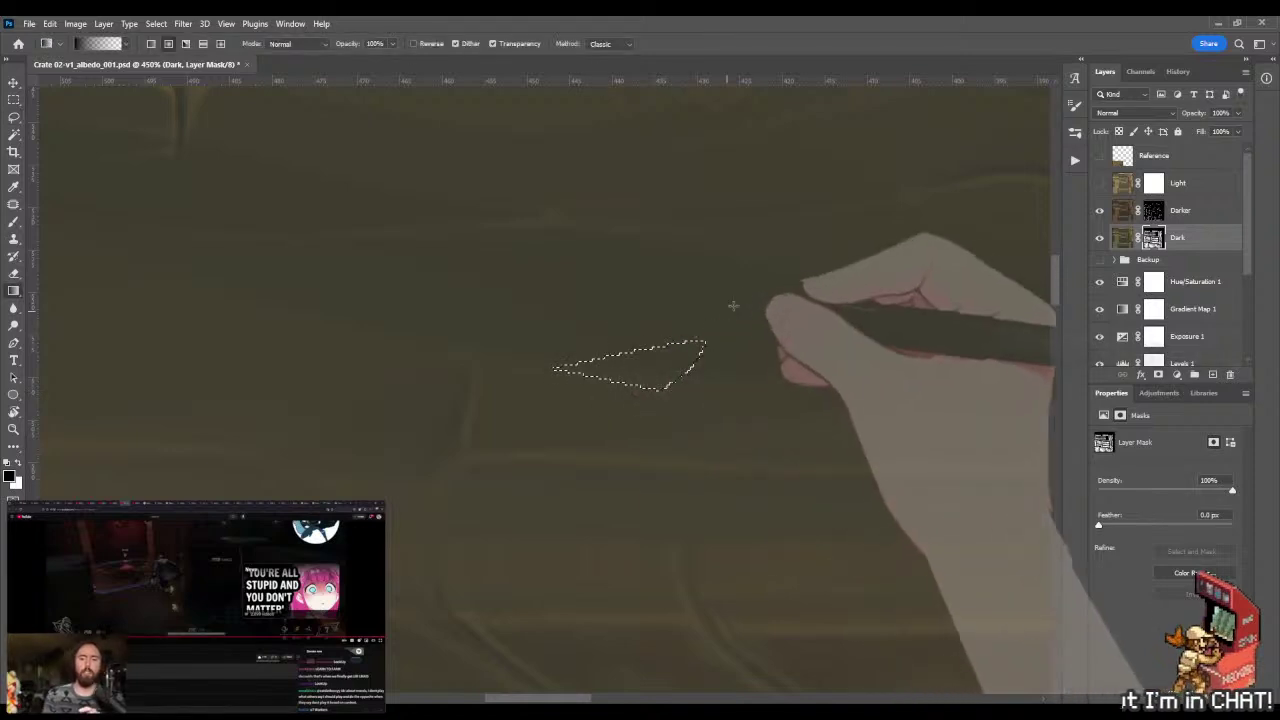
key("g")
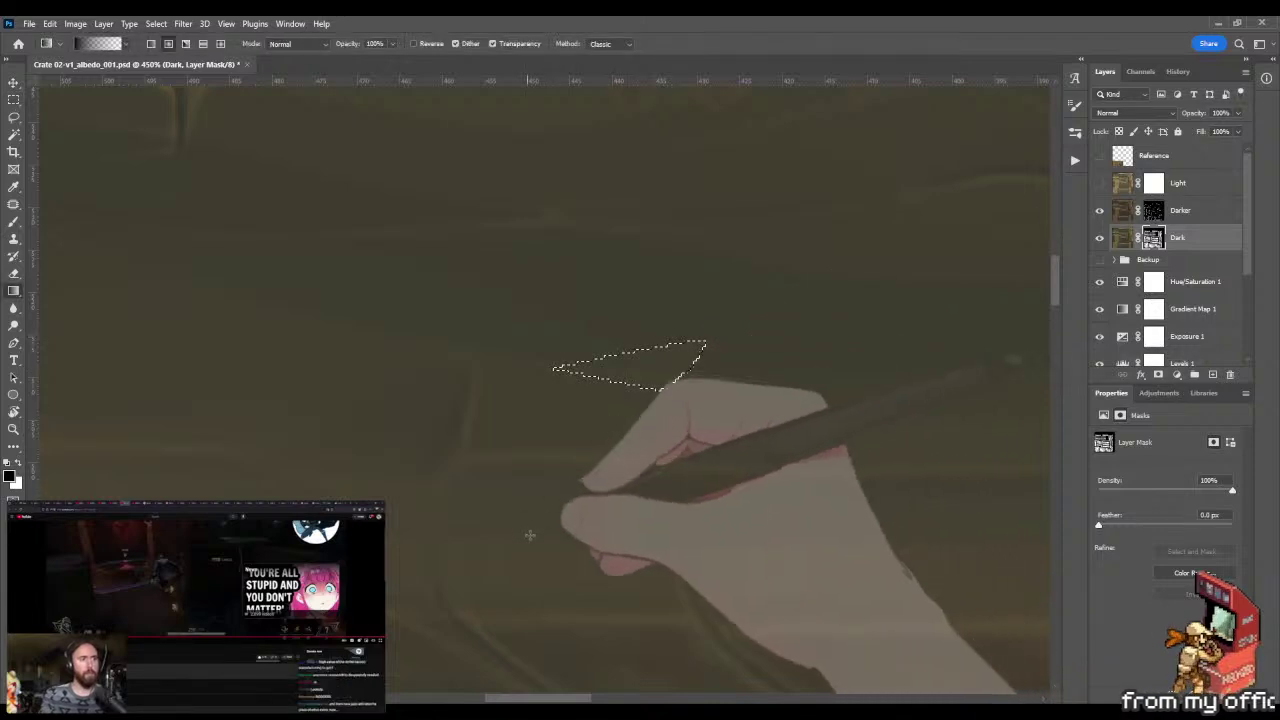
key("ctrl+d")
- Blend the wedge into the surrounding grain with the 18 px Mixer Brush and 2 px black strokes, and save the texture
key("b")
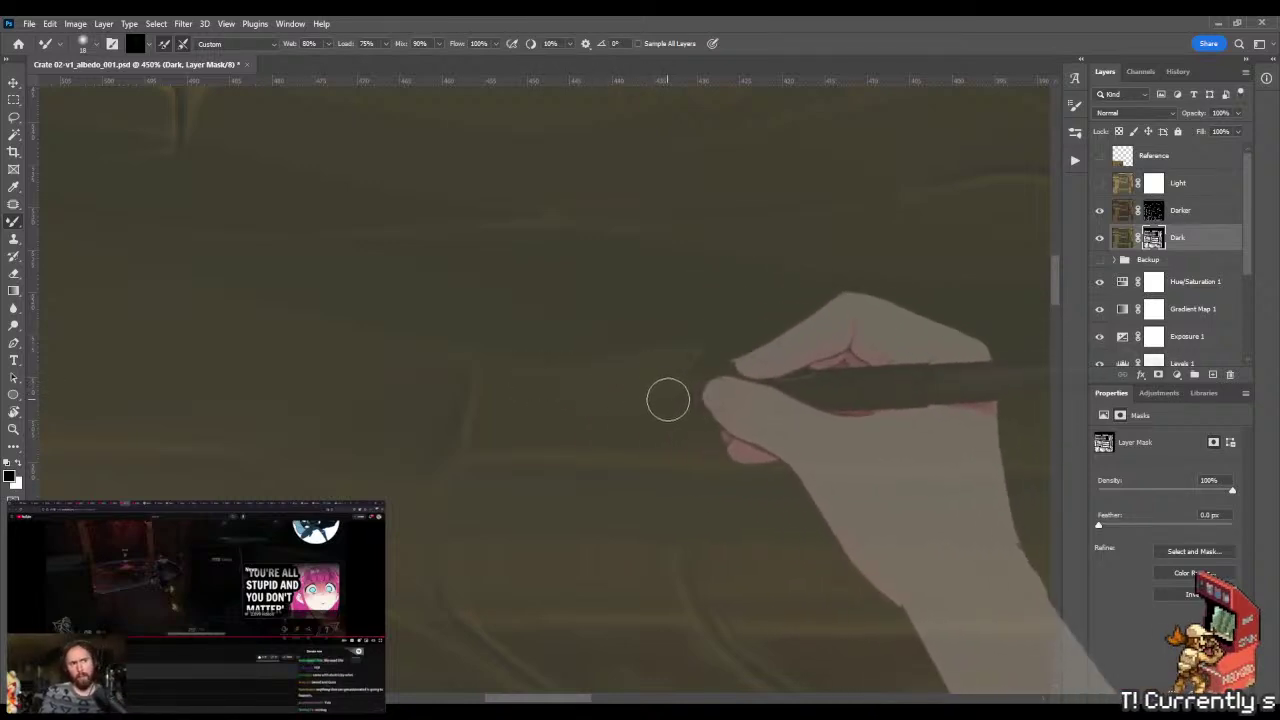
key("shift+b")
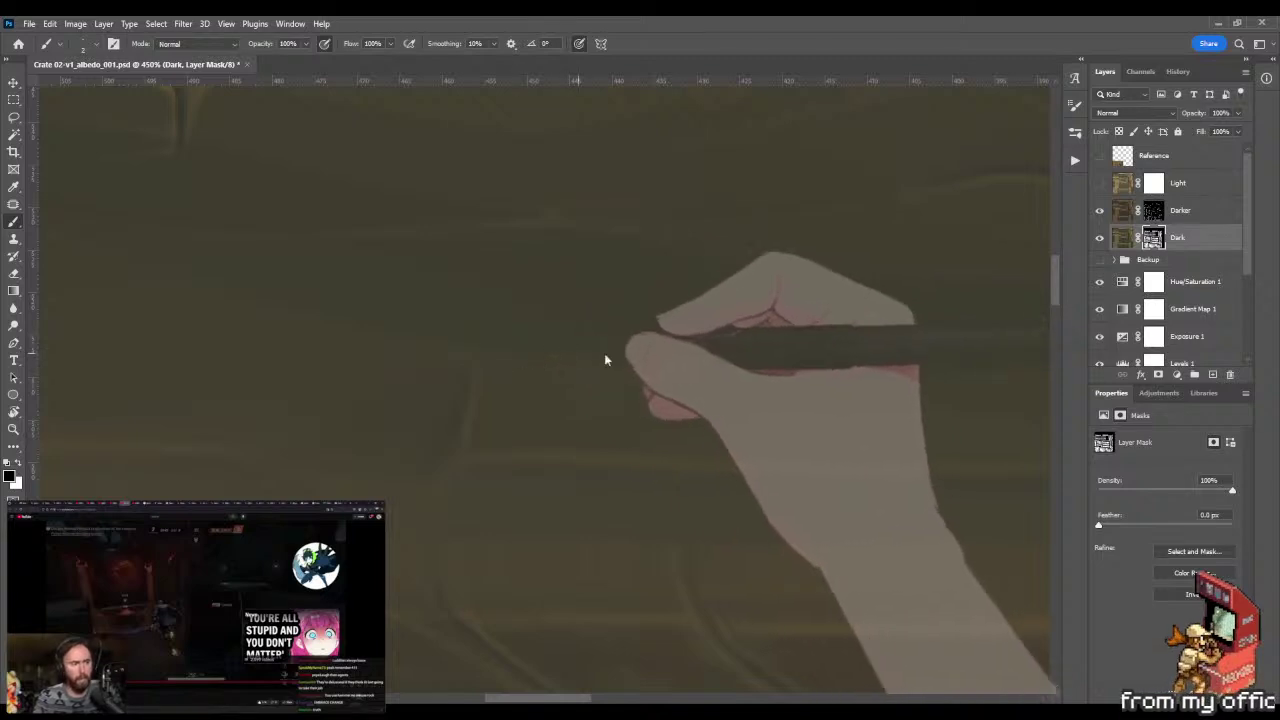
key("shift+b")
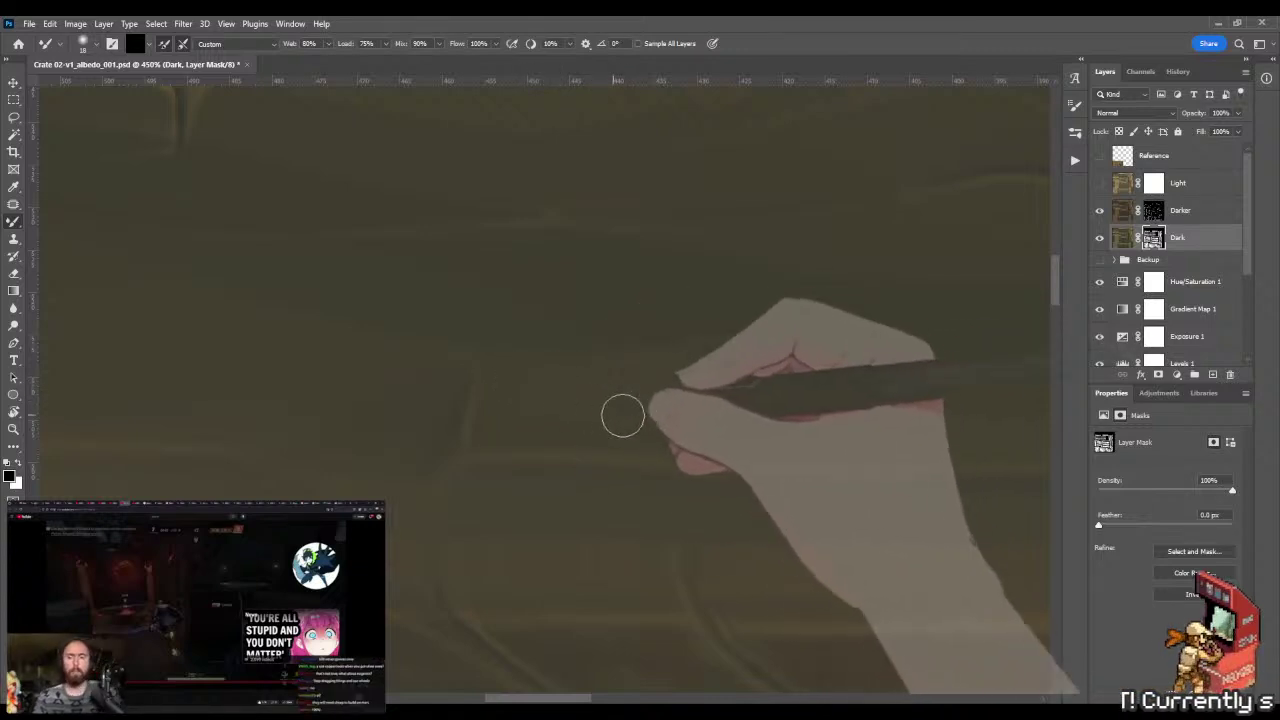
key("z")
left_click_drag(642, 405, 572, 412)
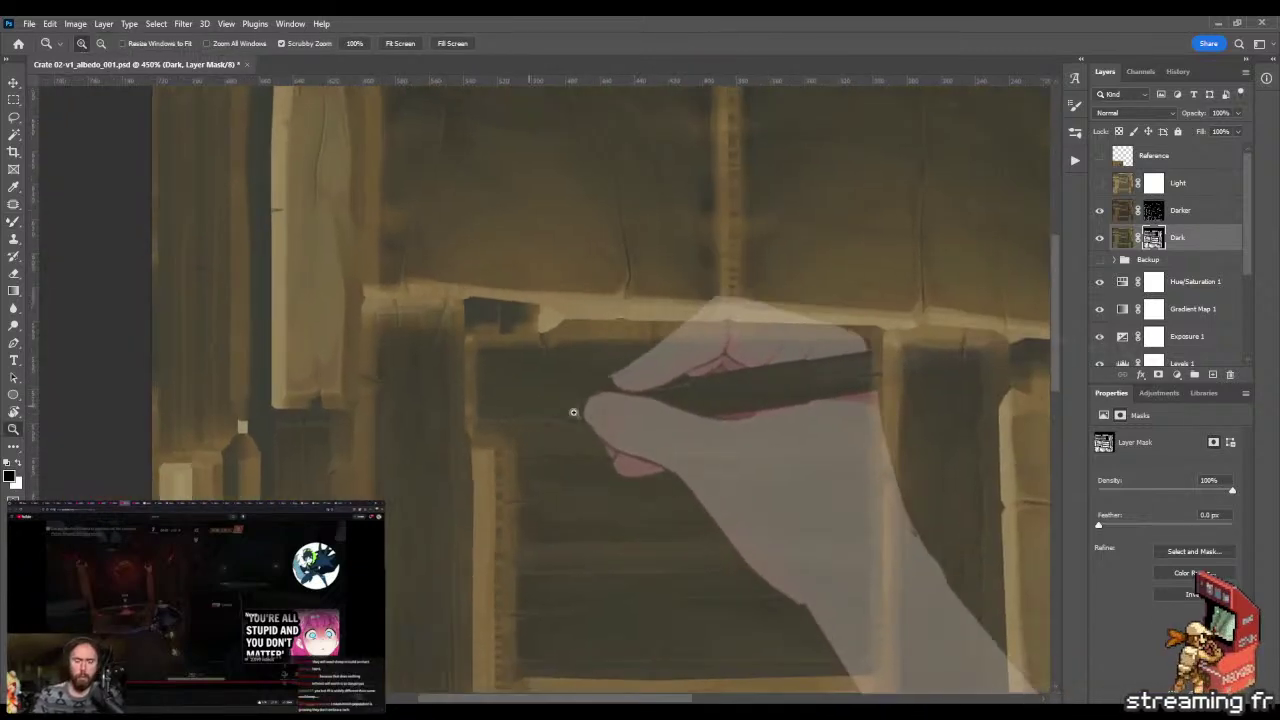
left_click_drag(718, 403, 784, 401)
key("b")
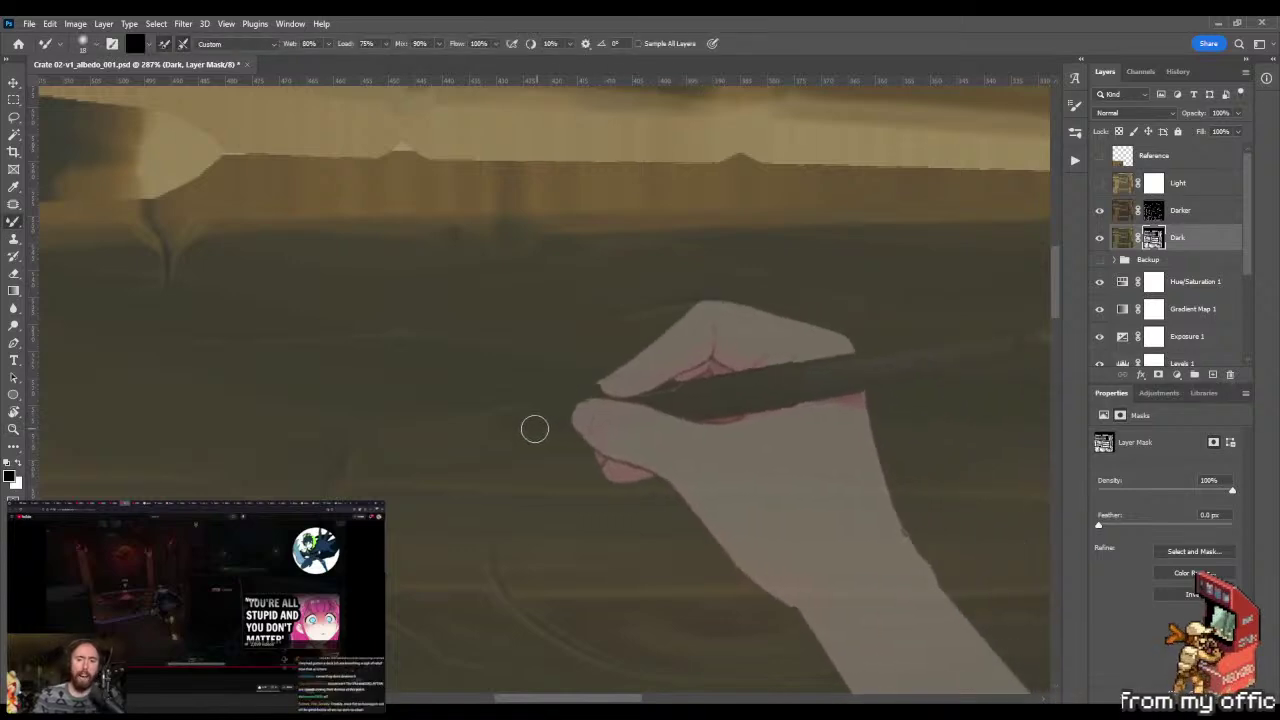
key("z")
mouse_move(493, 432)
left_mouse_down()
mouse_move(551, 420)
mouse_move(543, 400)
mouse_move(514, 400)
mouse_move(606, 403)
mouse_move(598, 414)
left_mouse_up()
key("b")
key("z")
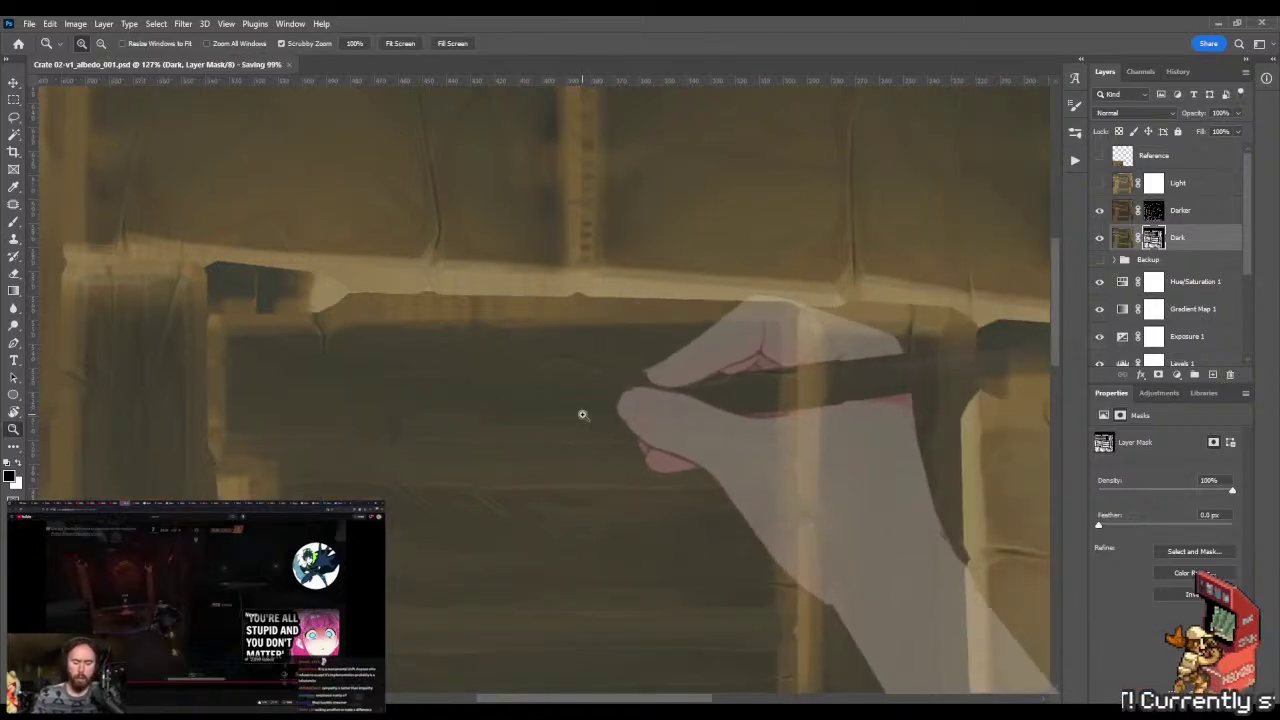
- Switch to Marmoset Toolbag, examine the updated plank shading on the crate from another angle, and return to Photoshop
key("alt+Tab")
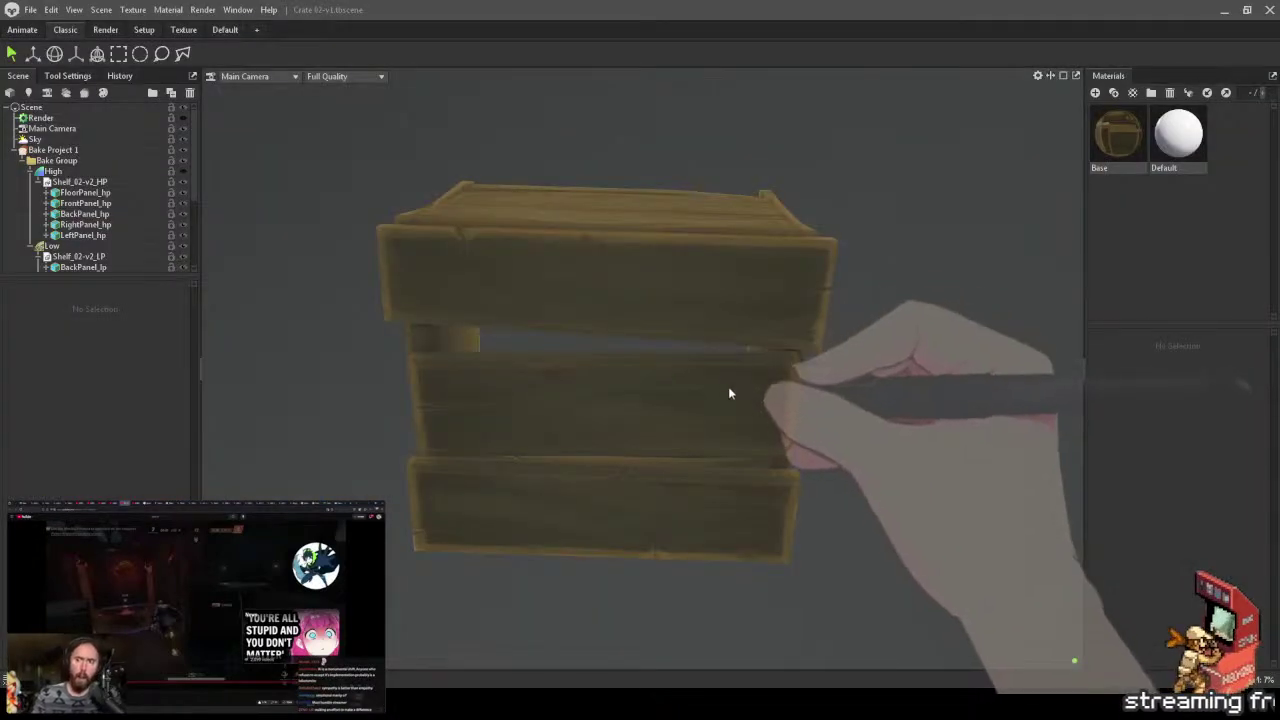
left_click_drag(728, 393, 662, 452)
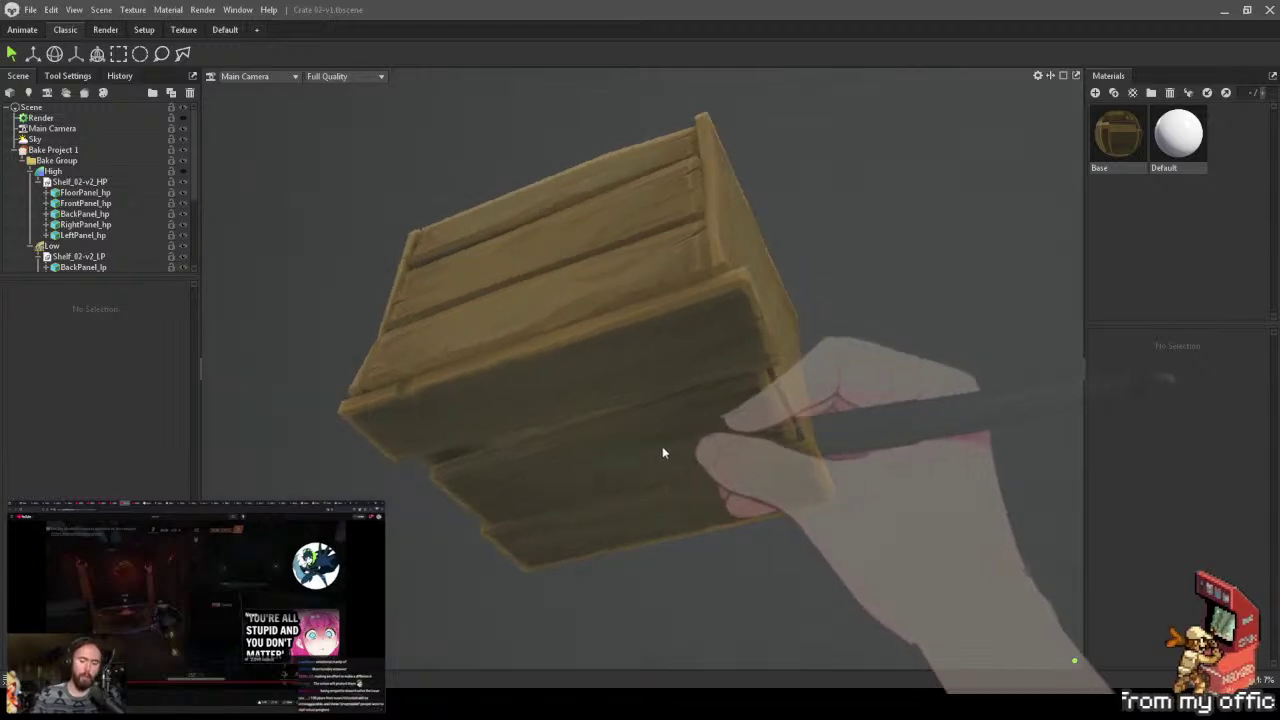
key("alt+Tab")
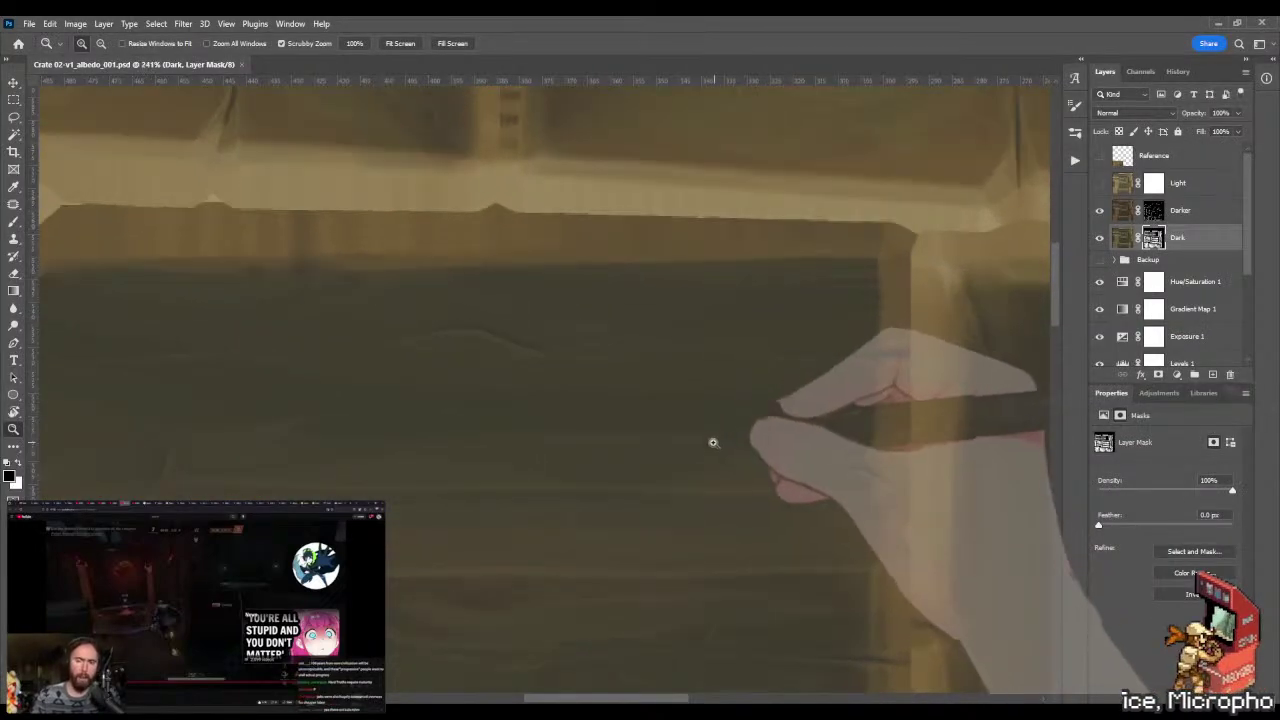
- Lasso a leaf-shaped patch near the upper plank's right end, darken it with white gradients on the Dark mask, and deselect
key("l")
left_click_drag(788, 440, 680, 472)
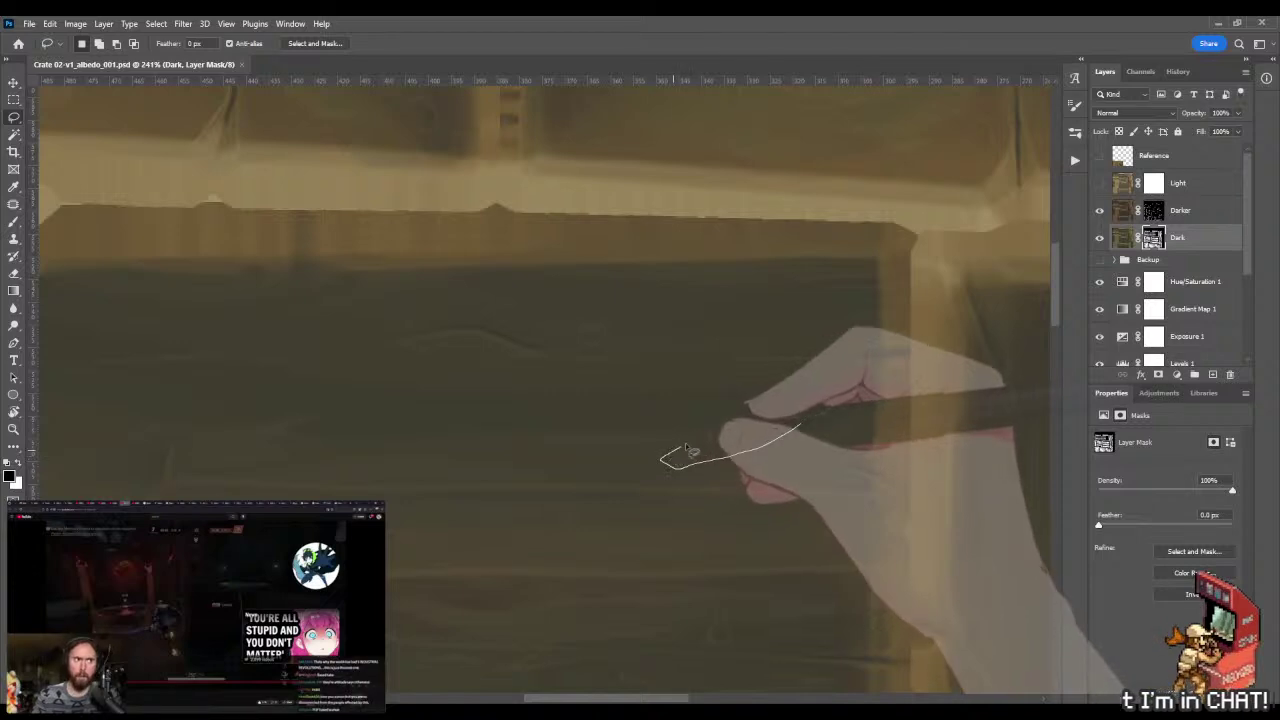
left_click_drag(733, 424, 797, 420)
key("g")
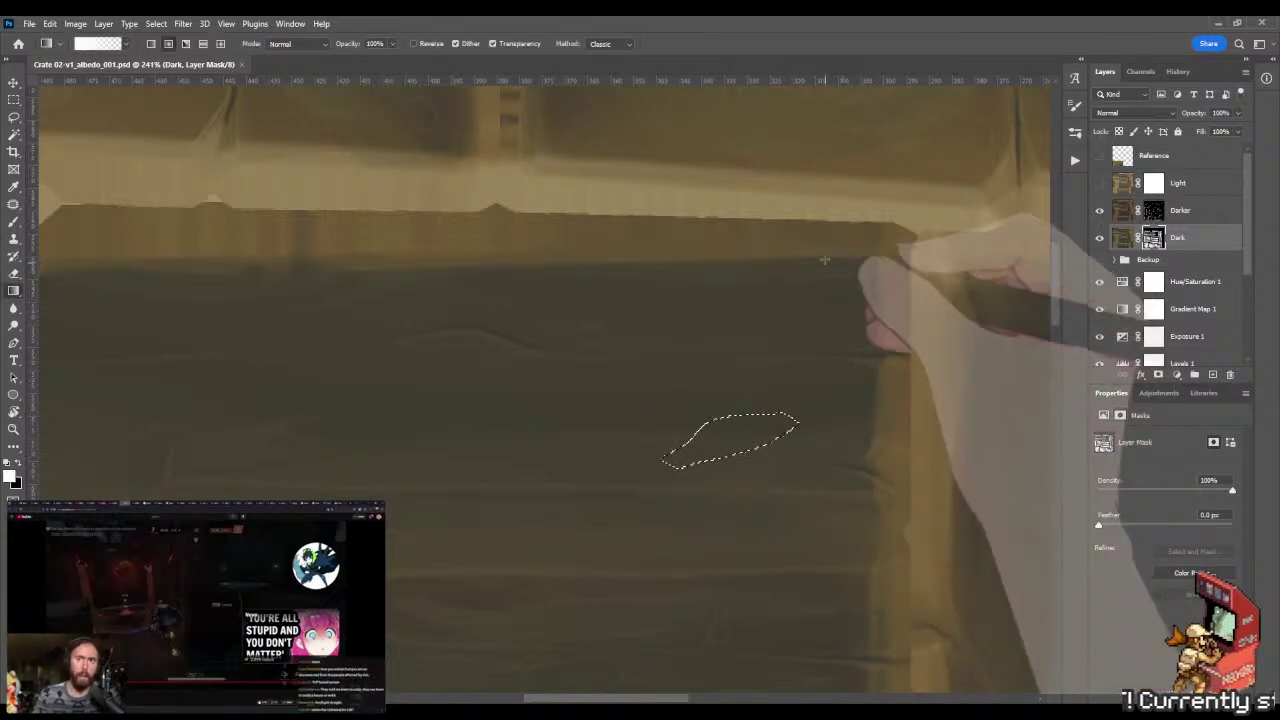
left_click_drag(842, 227, 672, 581)
left_click_drag(823, 254, 680, 580)
left_click_drag(791, 388, 671, 591)
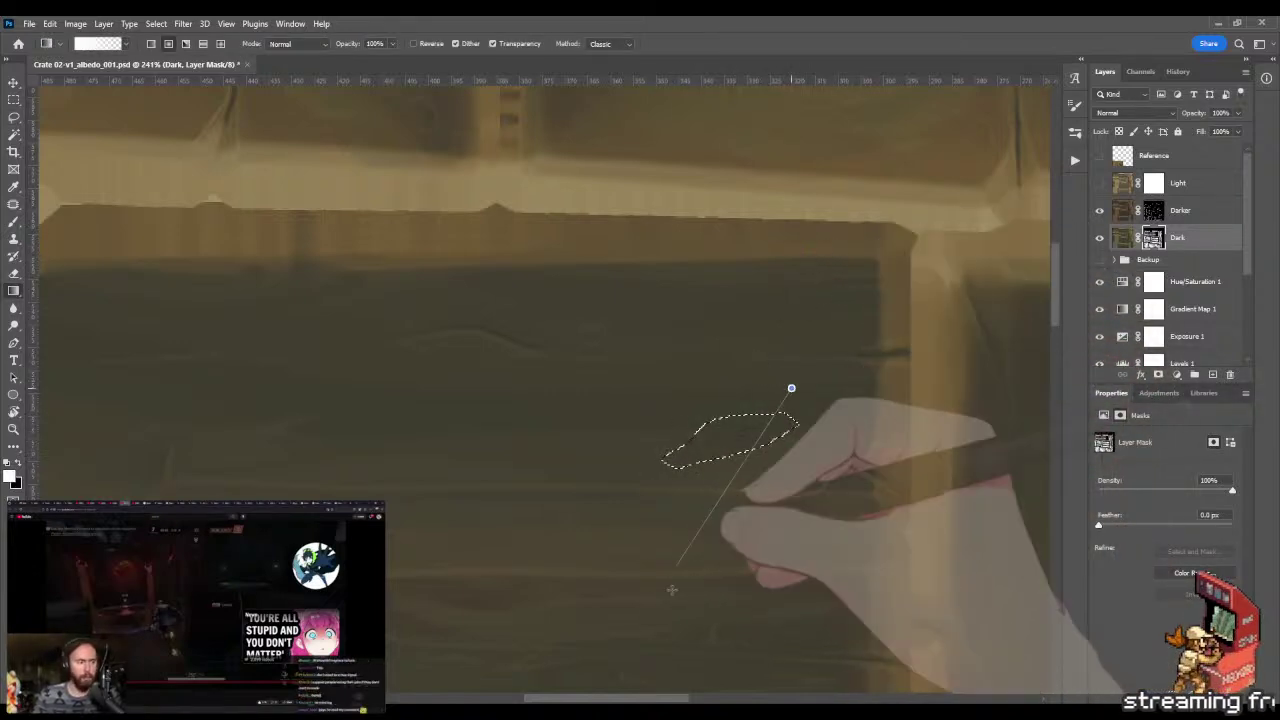
left_click_drag(802, 355, 681, 541)
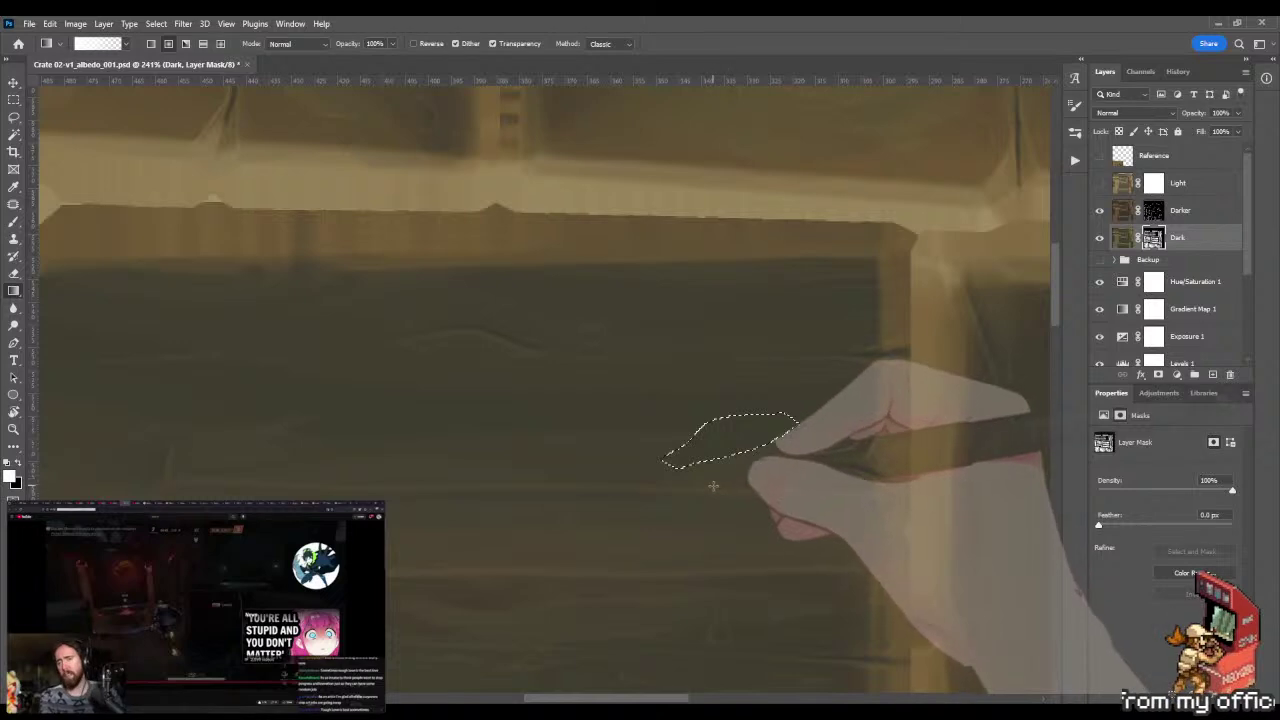
key("ctrl+d")
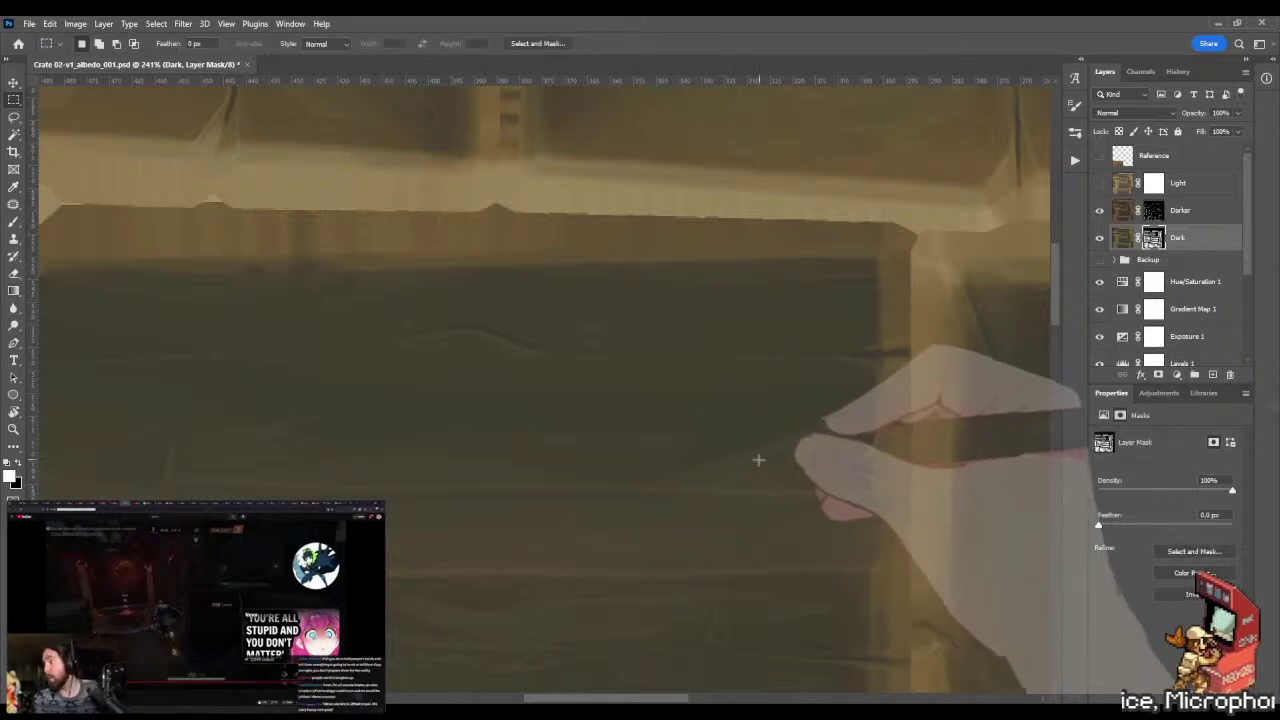
- Soften the leaf-shaped patch with the Mixer Brush and refine its edges with the 2 px black brush on the Dark mask
scroll(689, 463, "up", 5)
key("b")
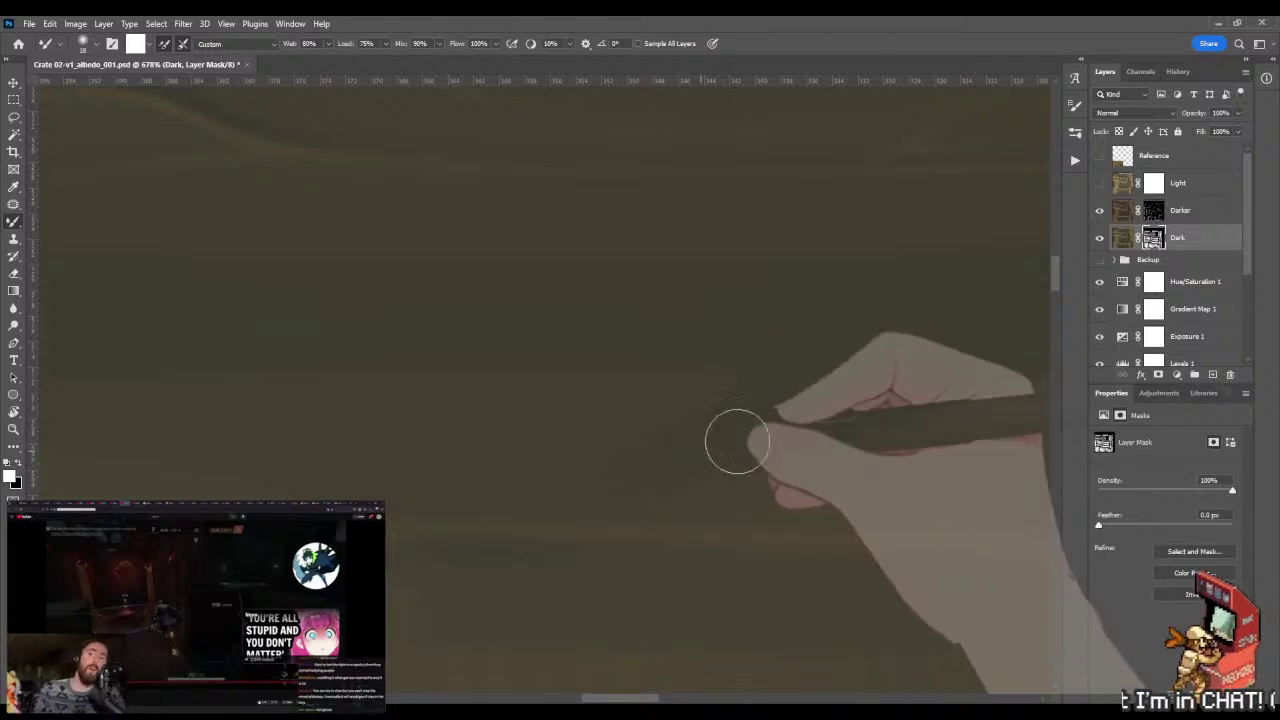
key("shift+b")
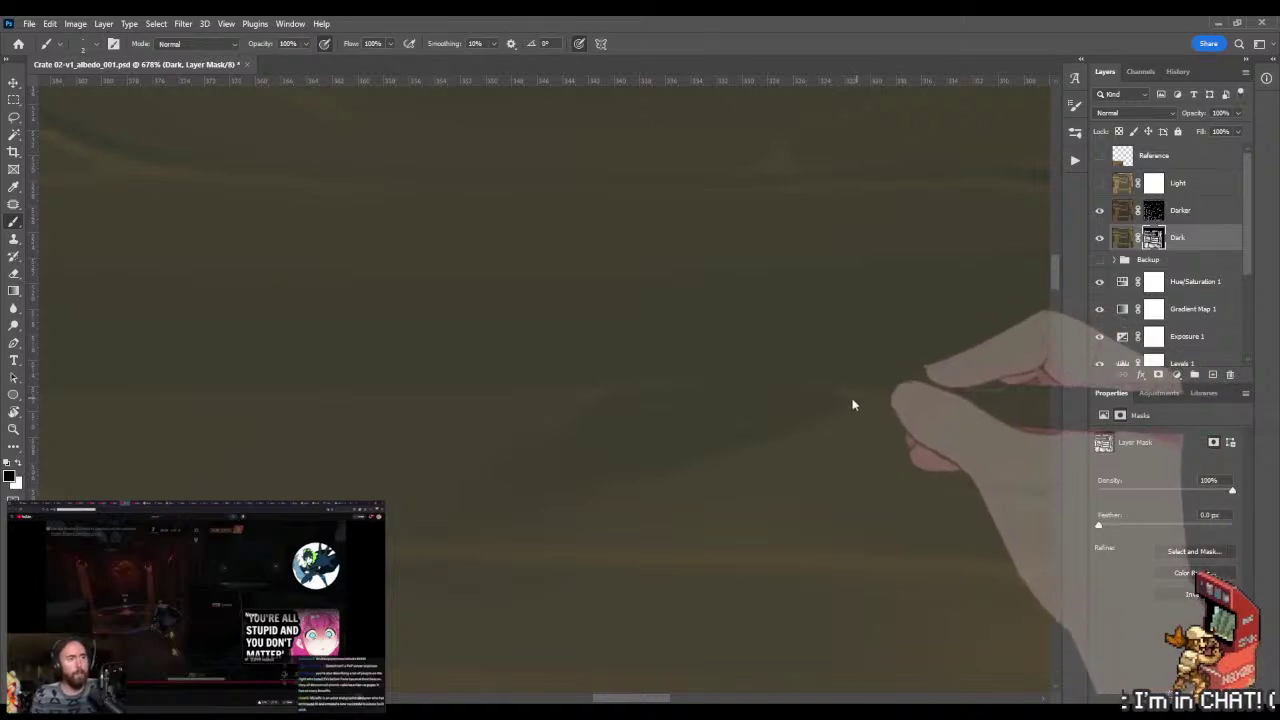
left_click_drag(857, 405, 647, 413)
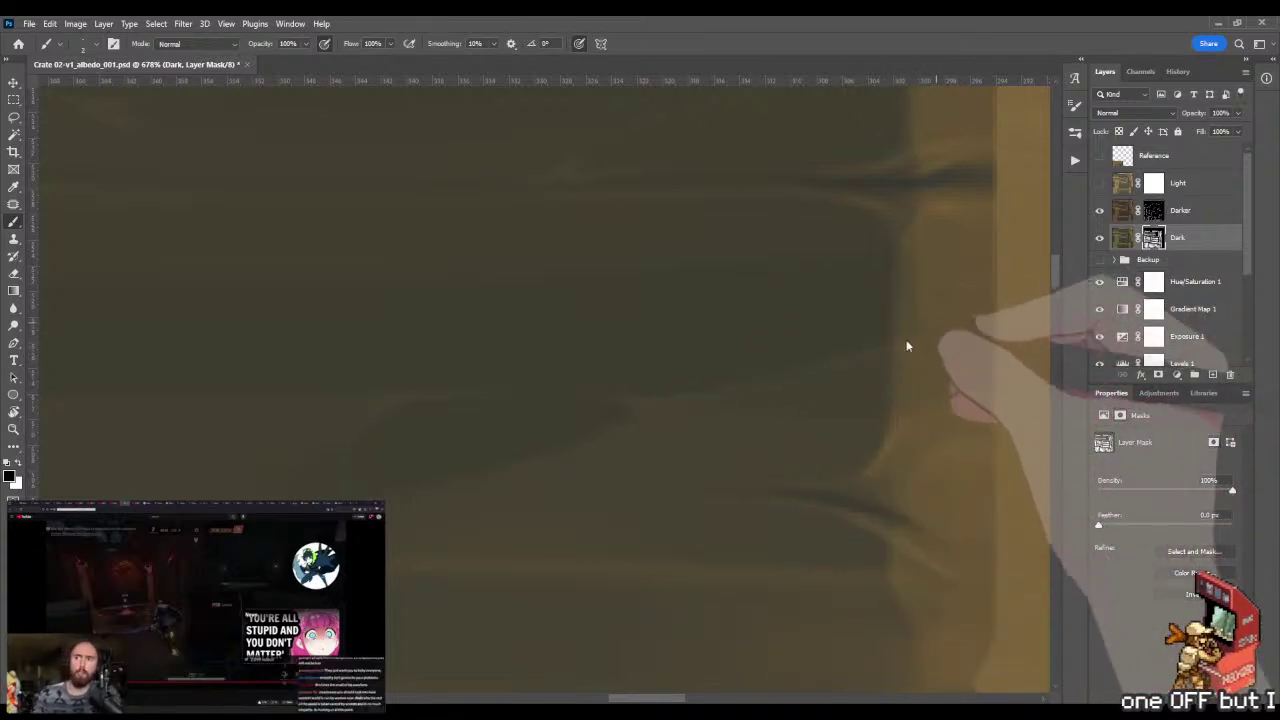
- Paint fine 2 px black grain lines around the patch, from the plank's middle to its right end, on the Dark mask
mouse_move(923, 333)
left_mouse_down()
mouse_move(749, 383)
mouse_move(881, 369)
mouse_move(534, 340)
mouse_move(766, 380)
mouse_move(971, 345)
left_mouse_up()
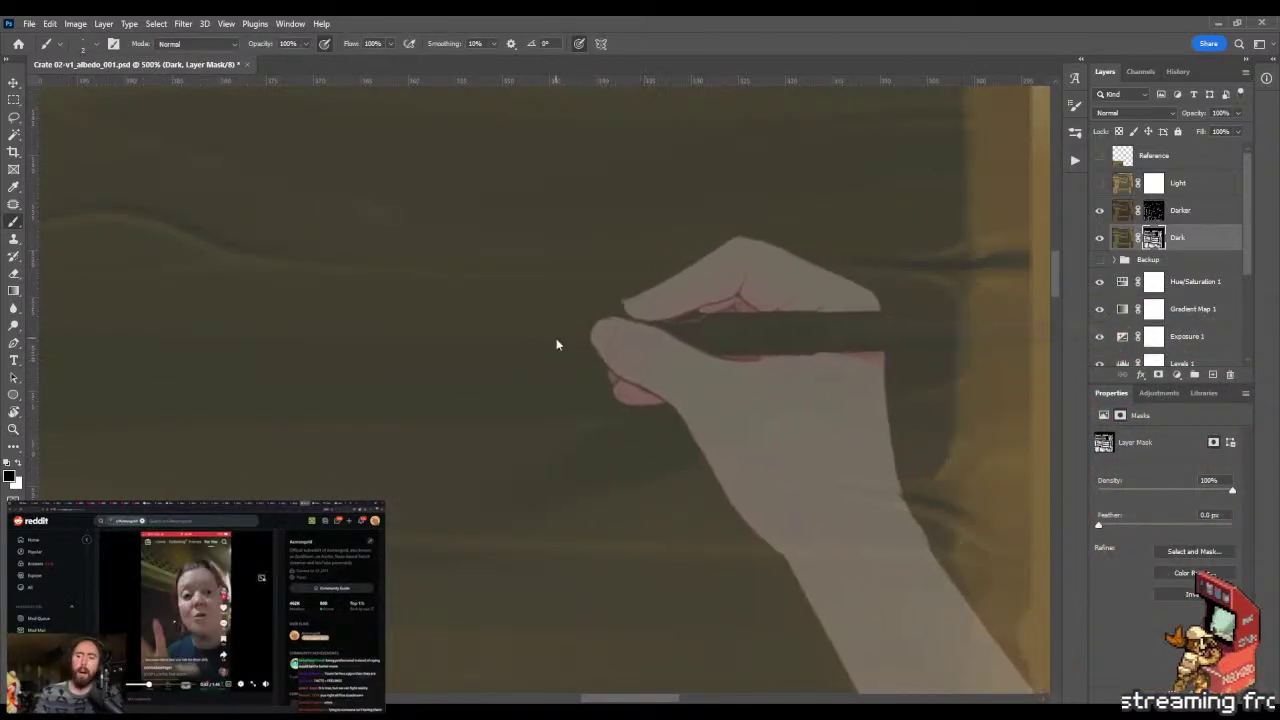
left_click_drag(593, 358, 560, 354)
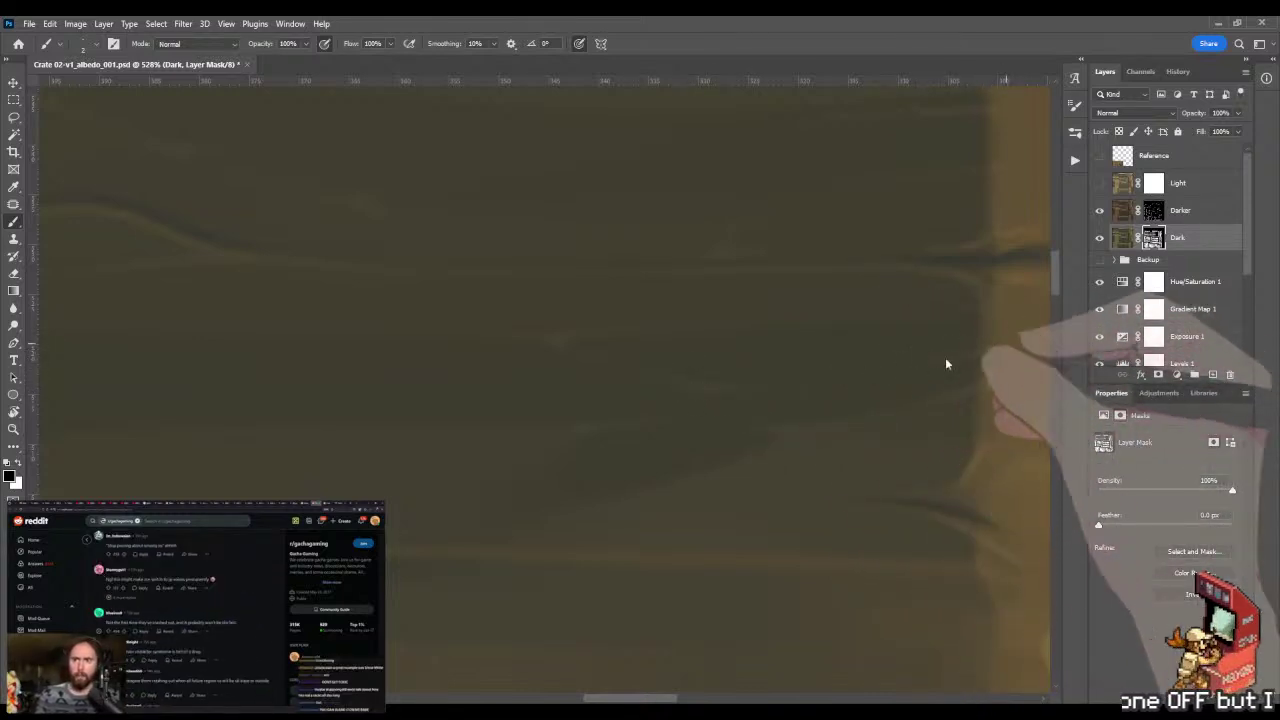
key("z")
mouse_move(925, 362)
left_mouse_down()
mouse_move(823, 374)
mouse_move(710, 415)
left_mouse_up()
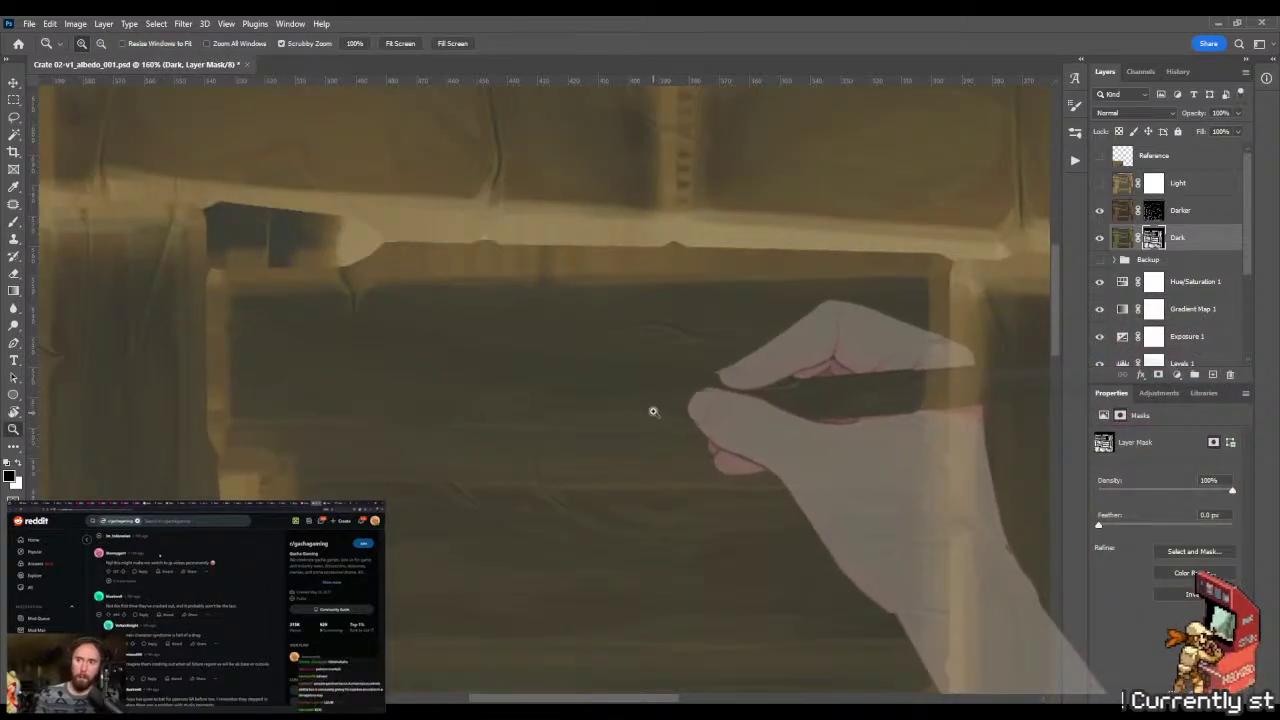
- Paint fine 2 px black grain lines on the Dark mask at the upper plank's left end, below the short vertical crack
left_click(600, 380)
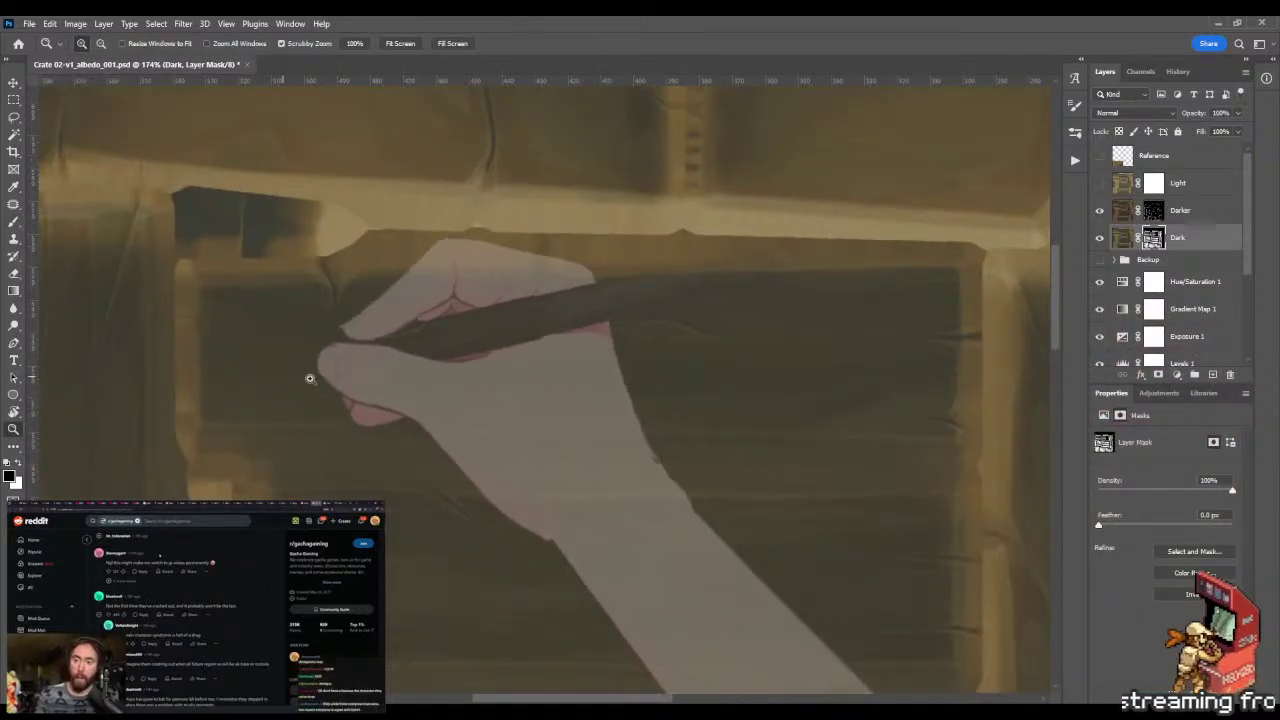
left_click_drag(309, 378, 337, 371)
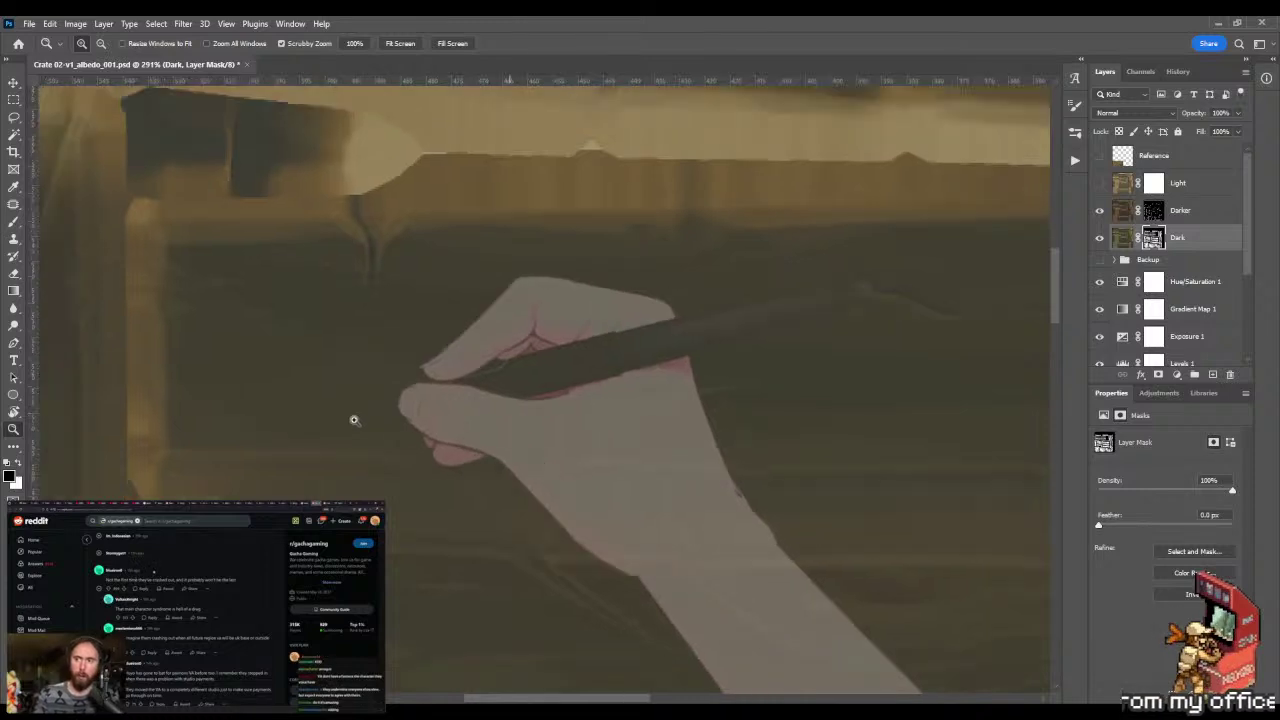
mouse_move(353, 420)
left_mouse_down()
mouse_move(329, 423)
mouse_move(387, 420)
mouse_move(171, 351)
mouse_move(389, 360)
left_mouse_up()
key("b")
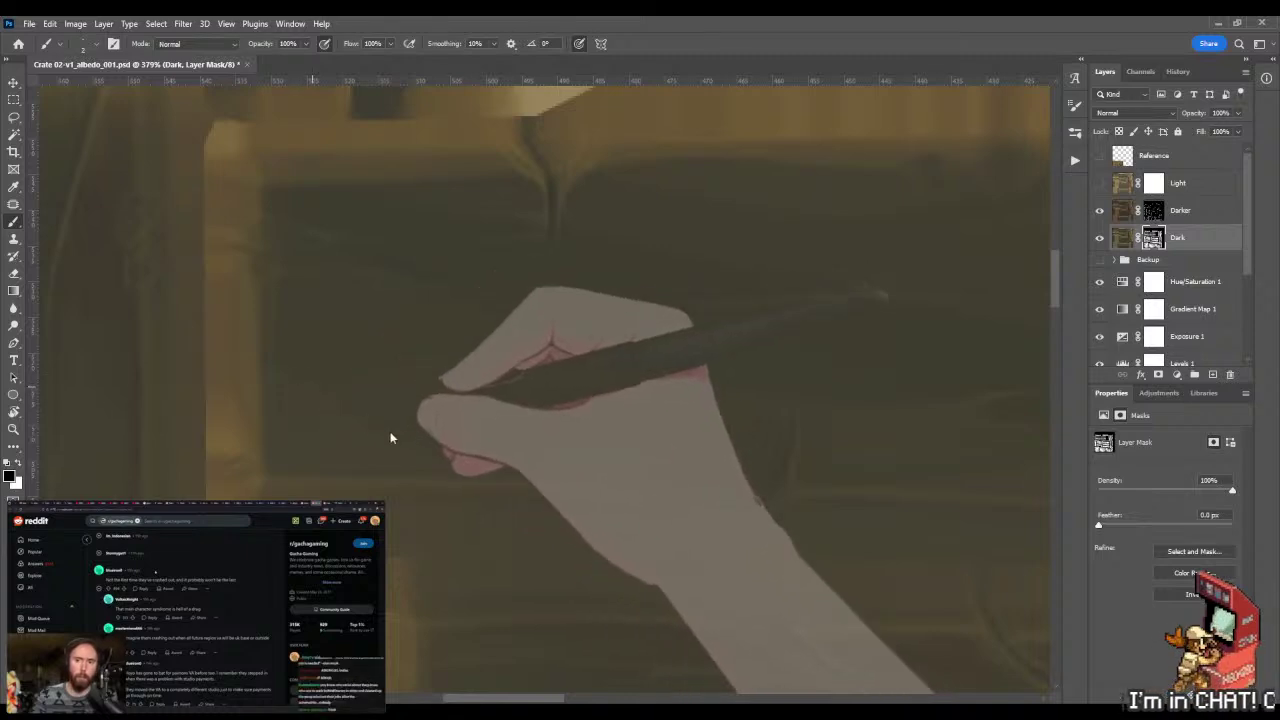
key("z")
left_click_drag(417, 437, 481, 441)
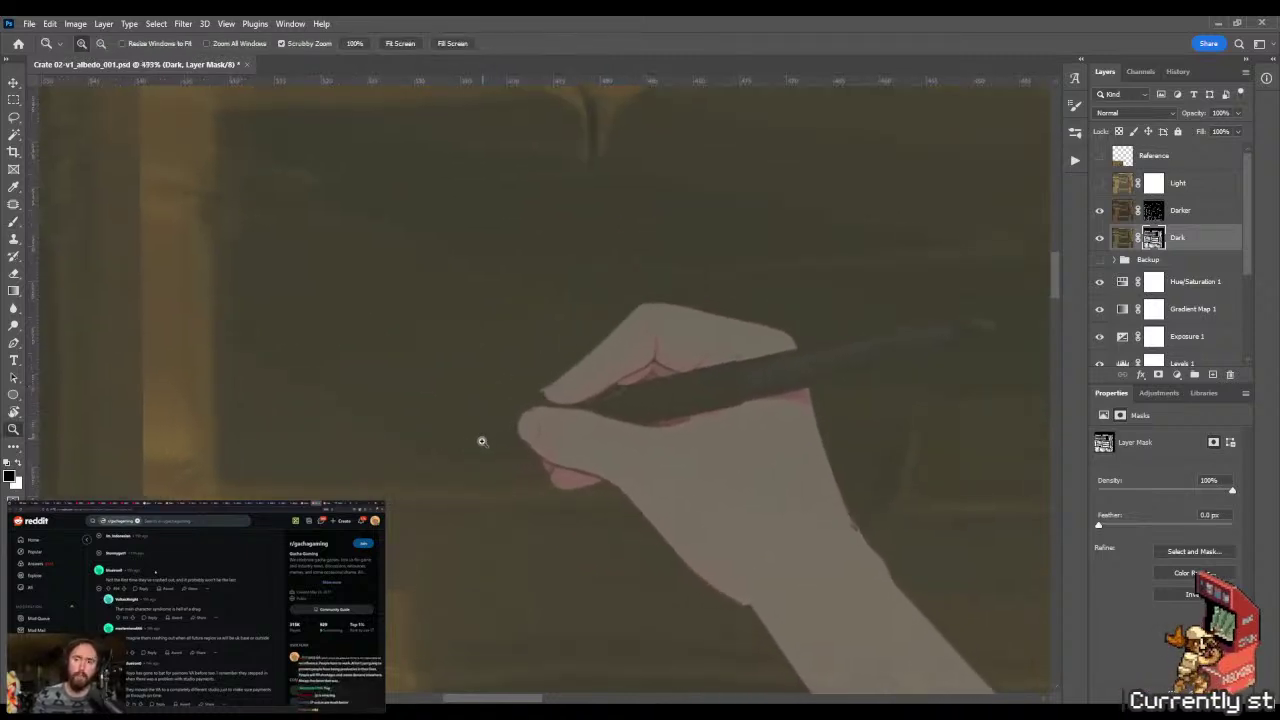
key("b")
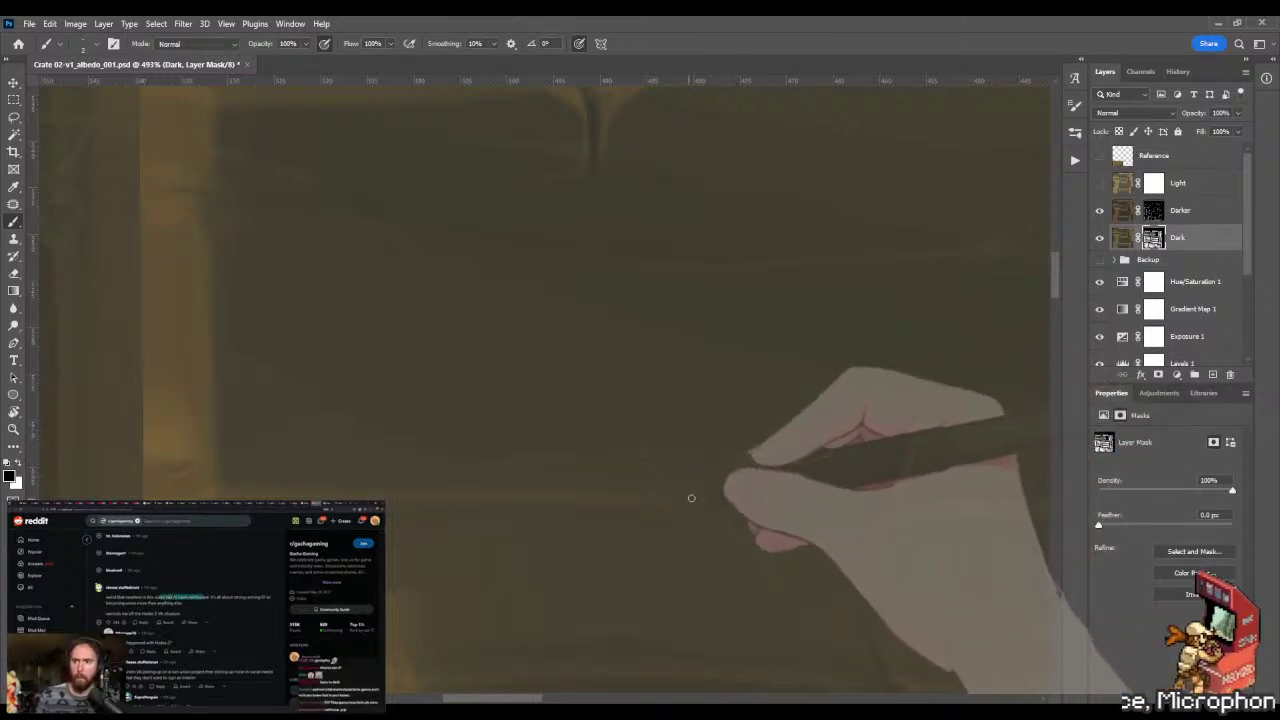
left_click_drag(449, 294, 486, 386)
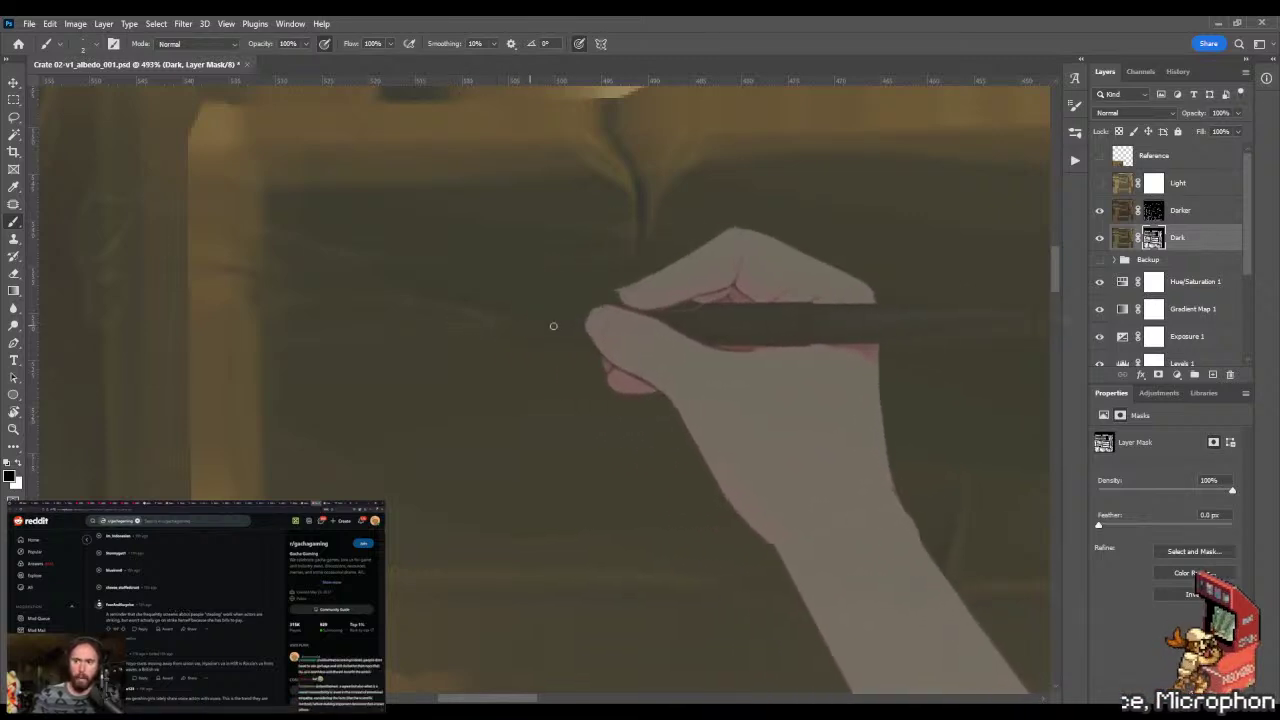
- Add more fine 2 px black grain lines across the lower-left part of the upper plank on the Dark mask
key("z")
left_click_drag(553, 327, 438, 327)
left_click_drag(716, 382, 514, 380)
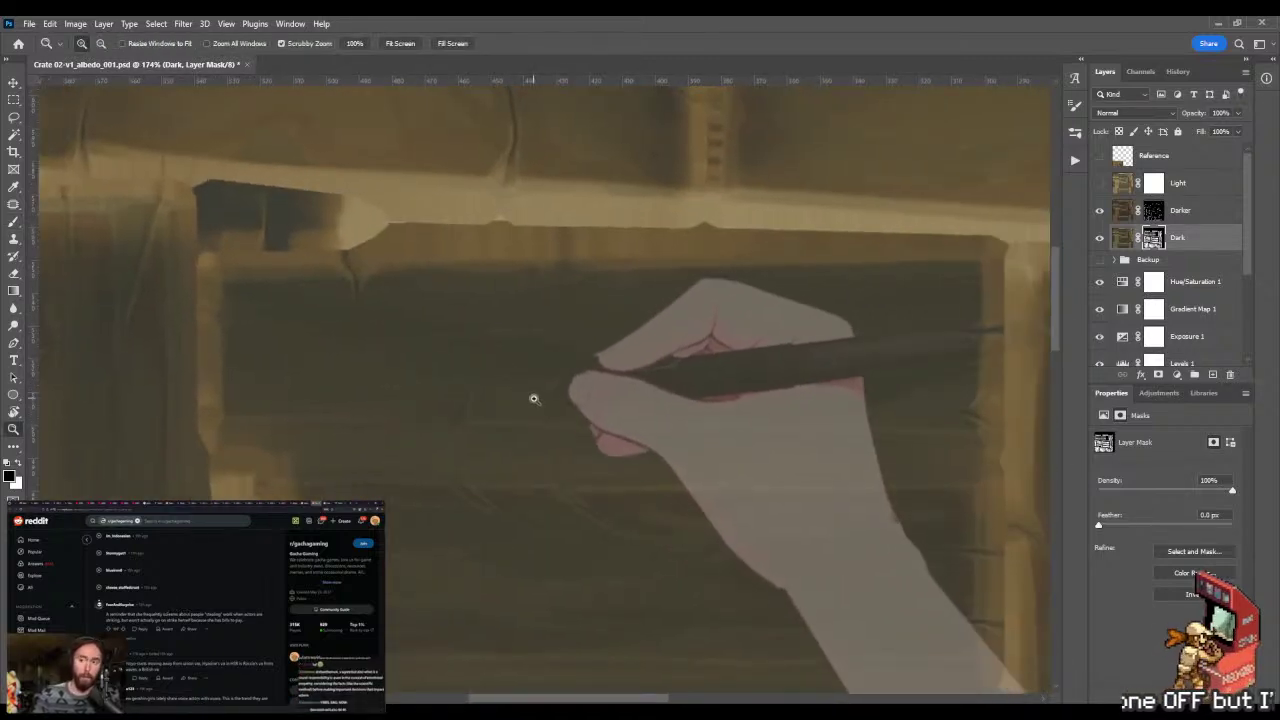
left_click_drag(267, 371, 343, 371)
key("b")
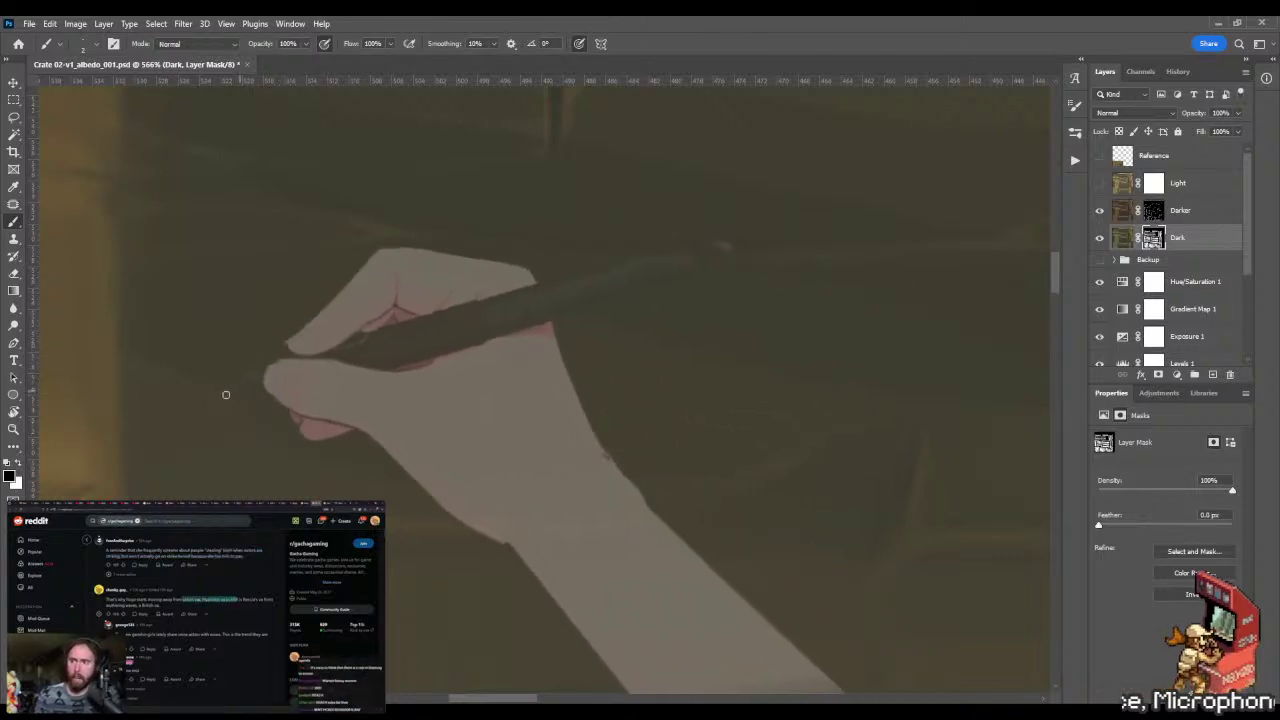
- Lasso a long, thin branching sliver near the upper plank's left end, just above its lower edge
key("z")
scroll(272, 380, "down", 6)
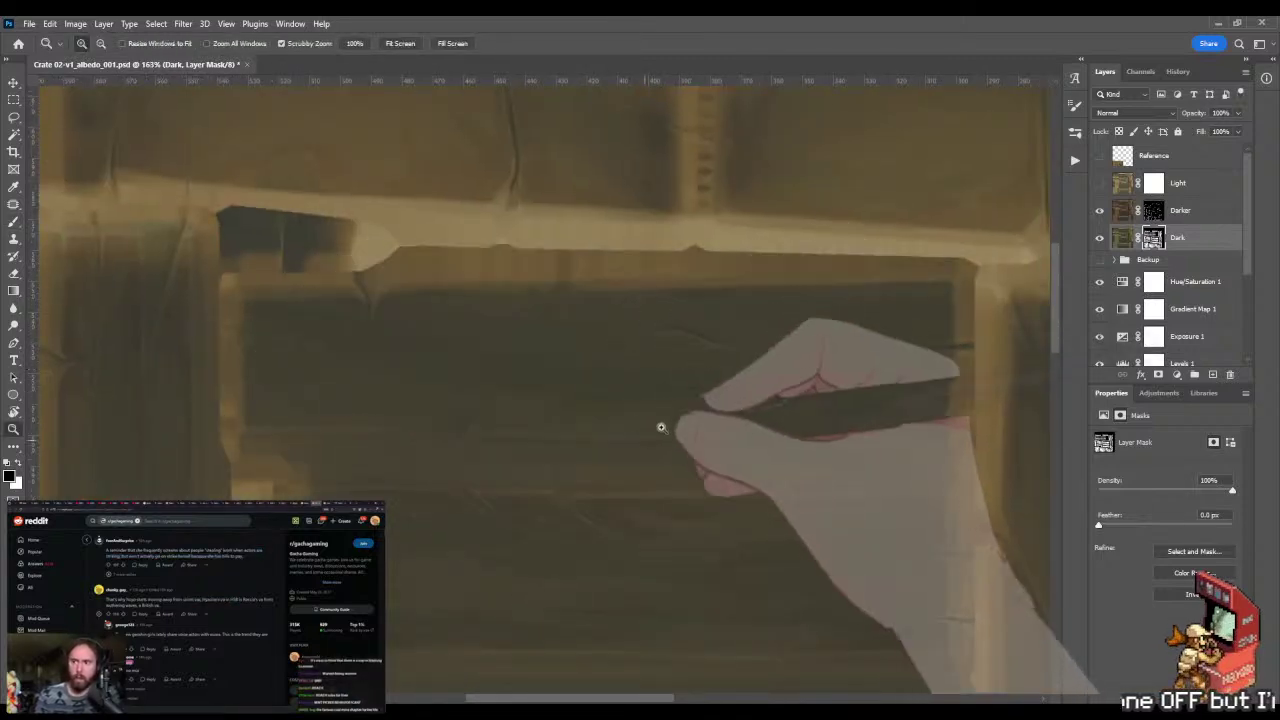
mouse_move(851, 363)
left_mouse_down()
mouse_move(903, 363)
mouse_move(872, 368)
left_mouse_up()
left_click_drag(753, 392, 930, 388)
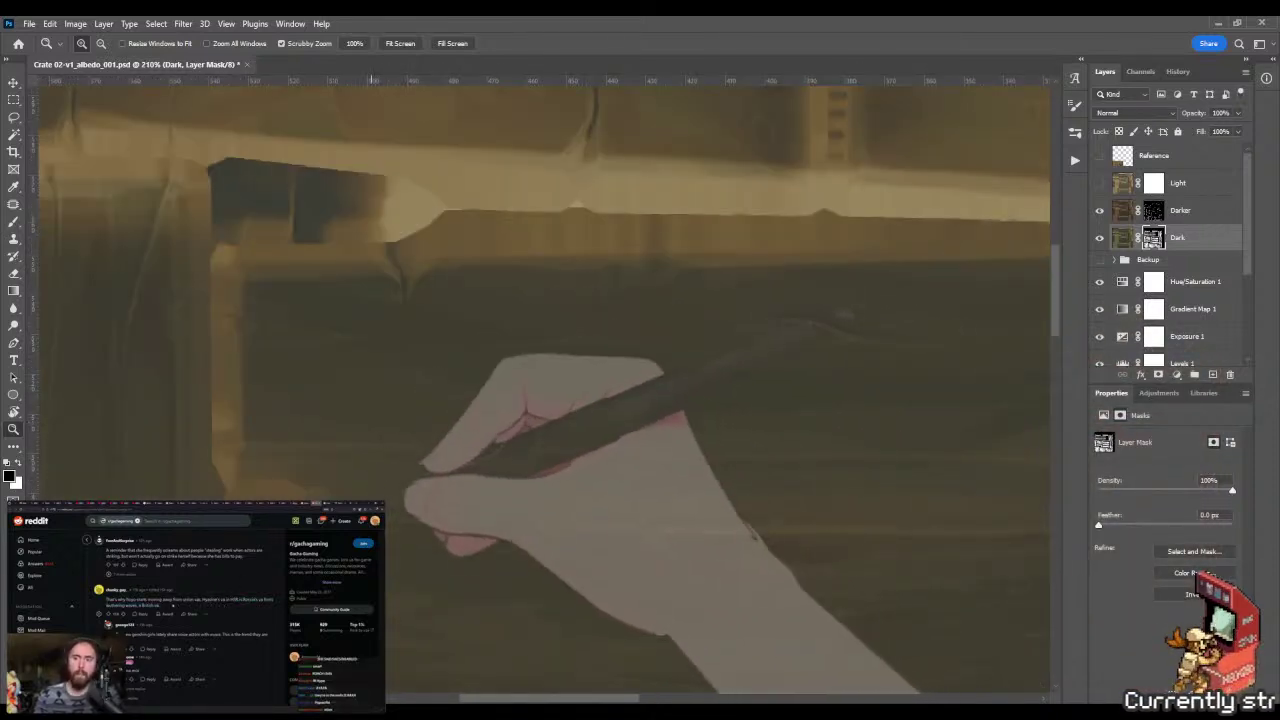
mouse_move(377, 530)
left_mouse_down()
mouse_move(506, 403)
mouse_move(471, 371)
mouse_move(255, 333)
mouse_move(323, 353)
left_mouse_up()
key("m")
key("l")
mouse_move(210, 308)
left_mouse_down()
mouse_move(330, 355)
mouse_move(588, 332)
mouse_move(400, 325)
mouse_move(362, 317)
mouse_move(370, 303)
mouse_move(307, 309)
mouse_move(285, 293)
mouse_move(290, 320)
mouse_move(240, 312)
mouse_move(275, 302)
left_mouse_up()
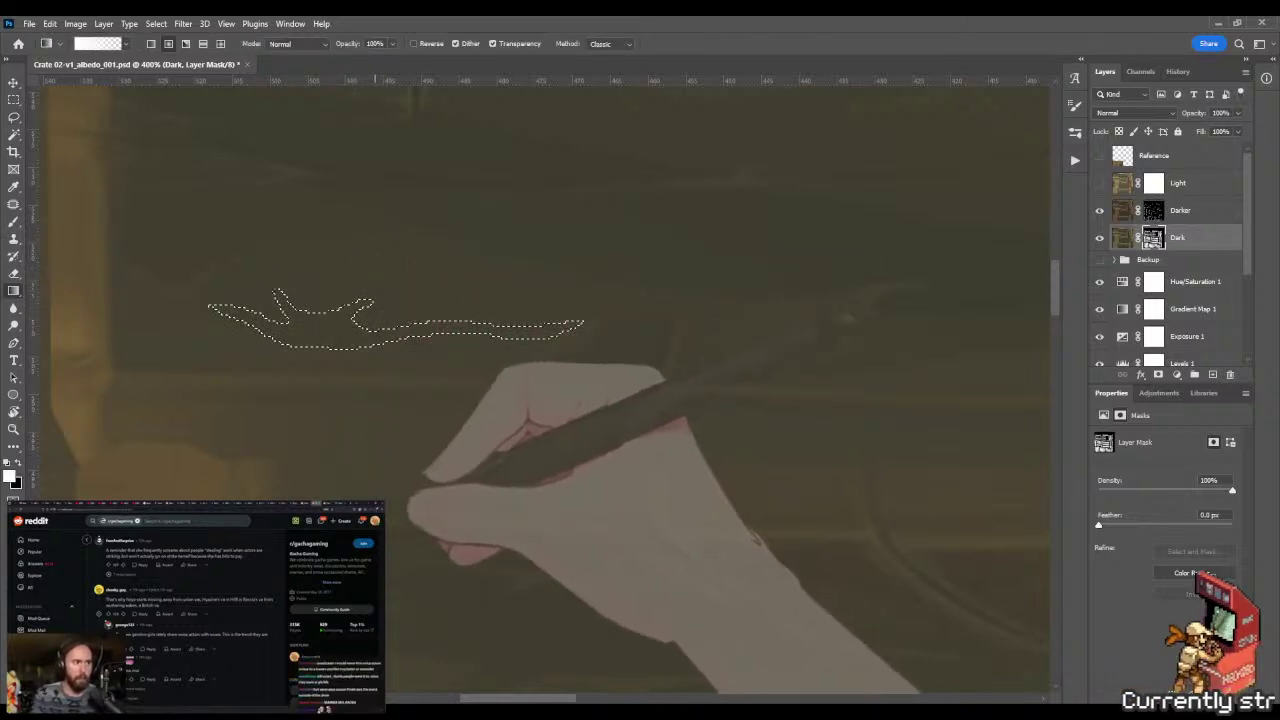
- Darken the lassoed sliver with white gradients on the Dark mask and deselect it
key("g")
key("x")
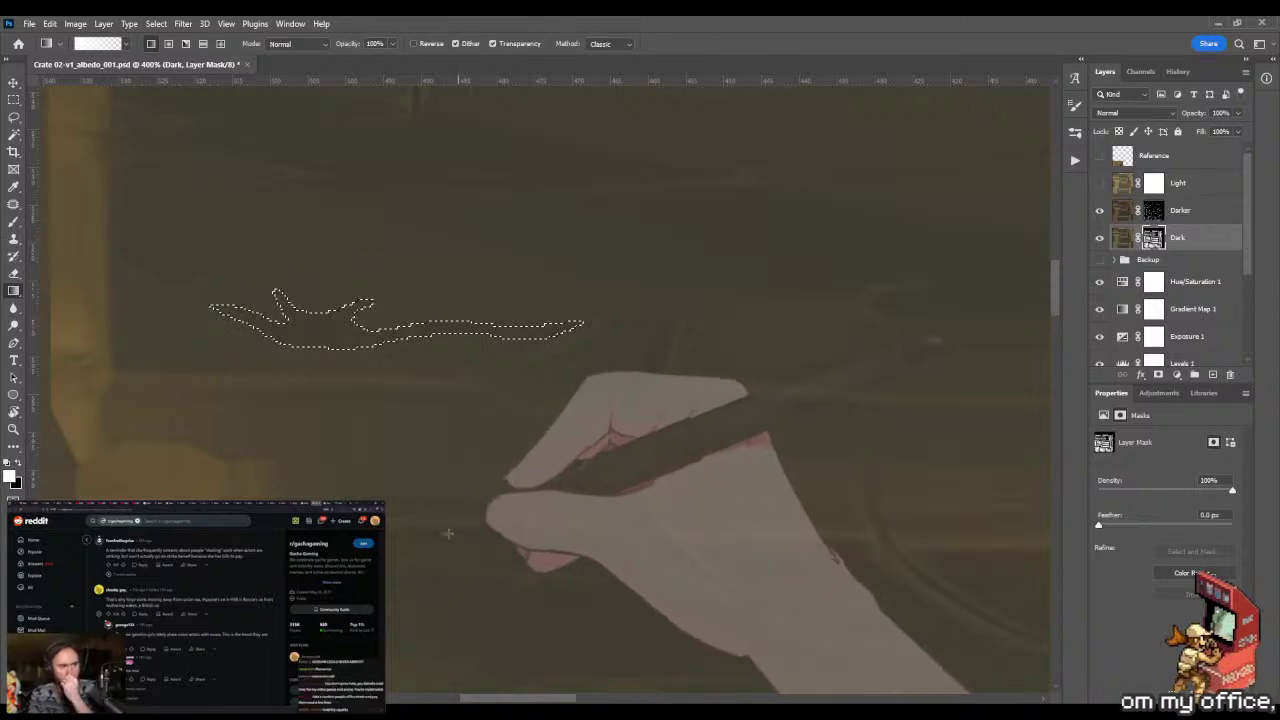
key("m")
key("ctrl+d")
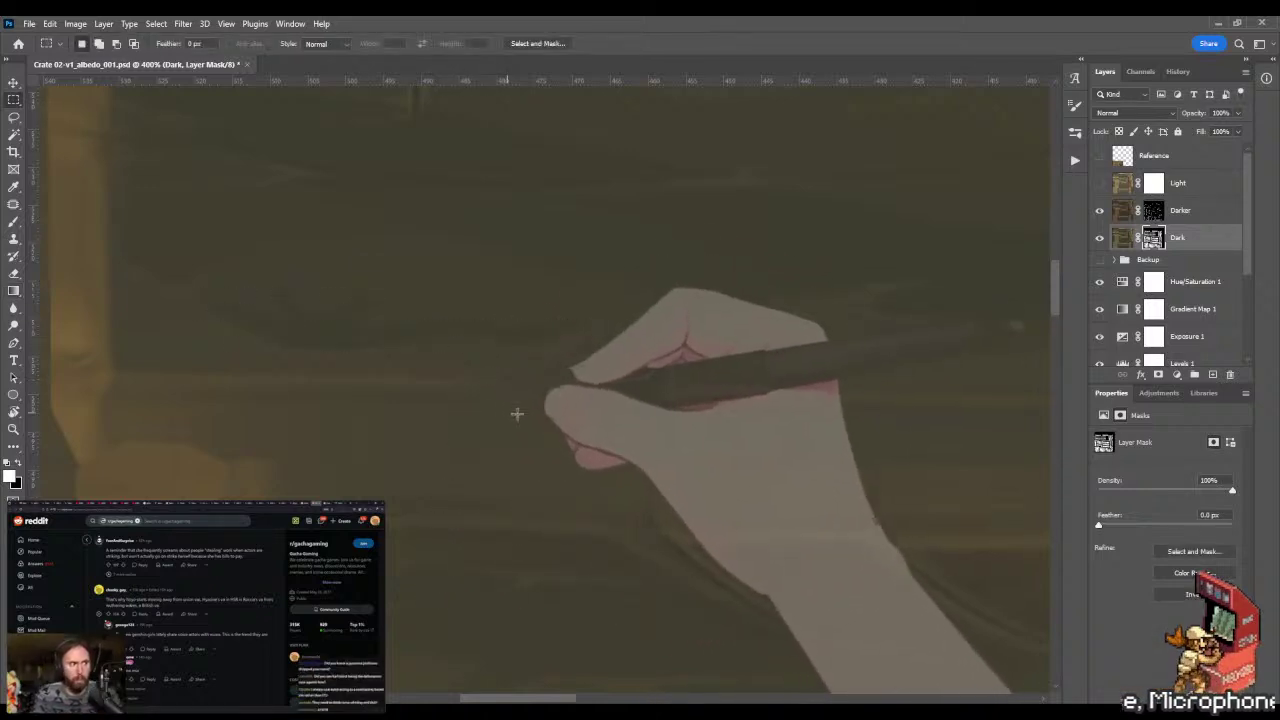
- Soften the darkened sliver into the surrounding wood with the 18 px Mixer Brush on the Dark mask
key("b")
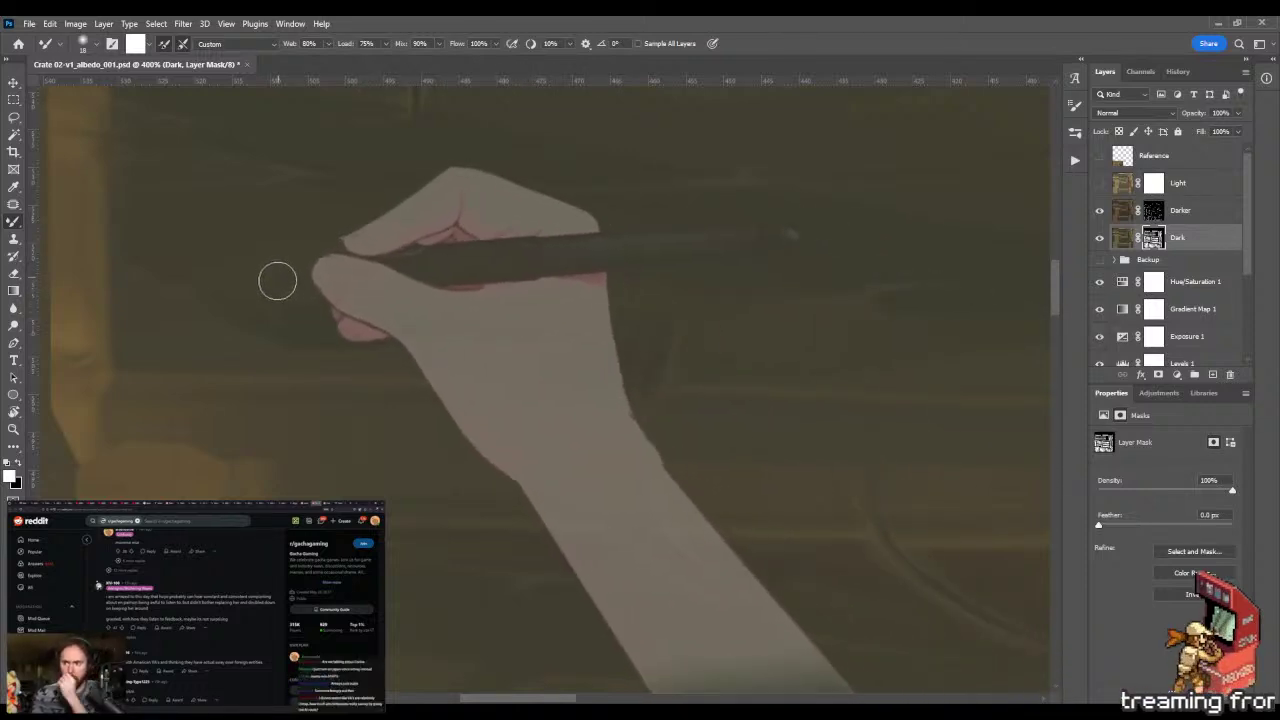
key("z")
left_click_drag(277, 346, 363, 337)
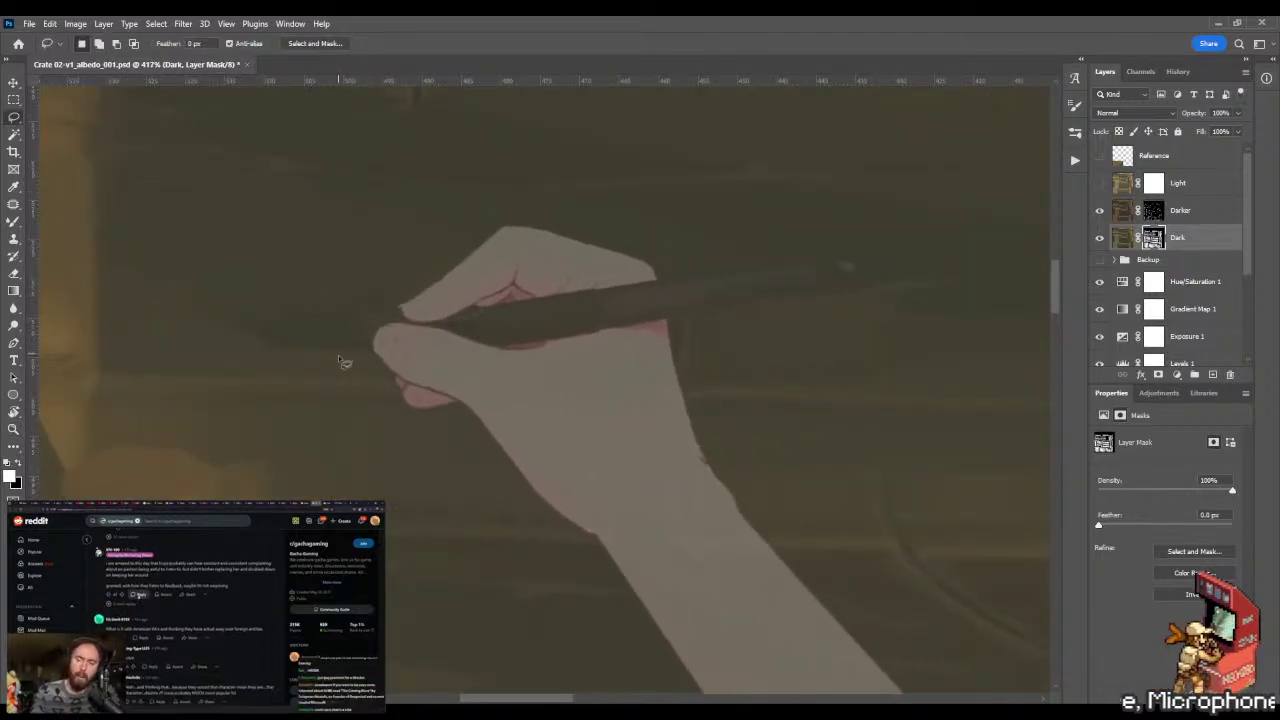
scroll(290, 396, "down", 2)
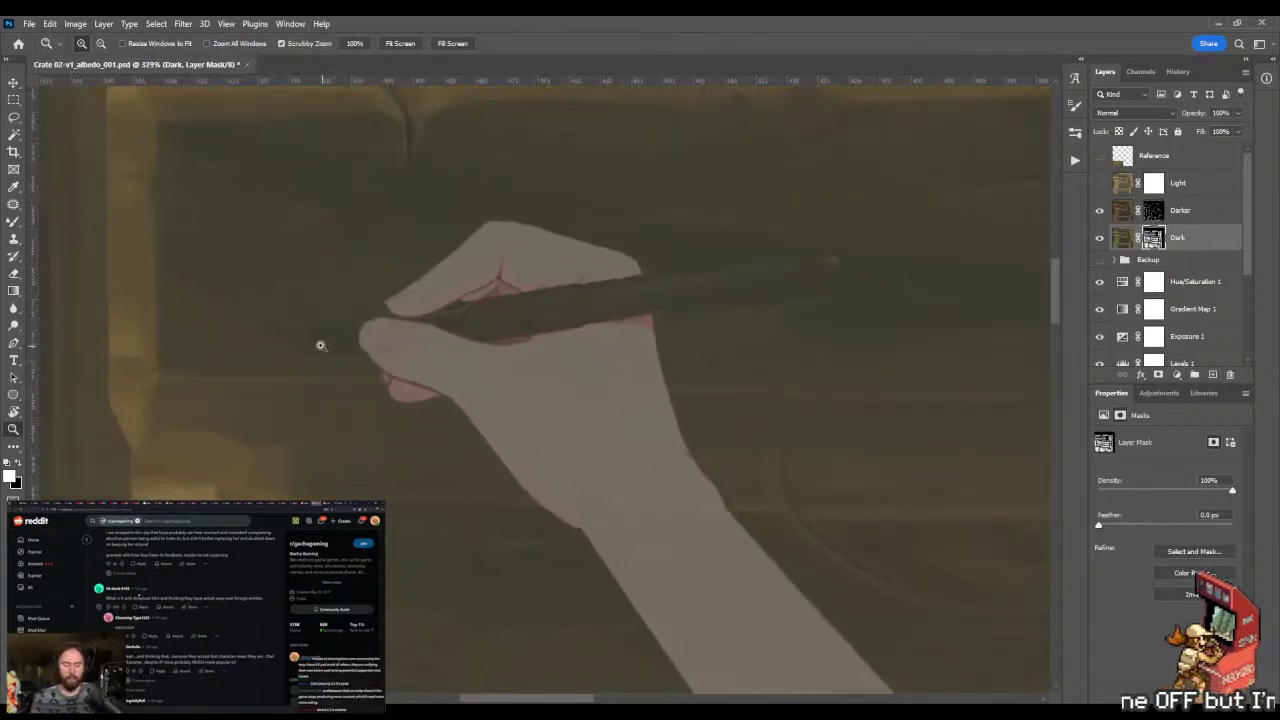
key("b")
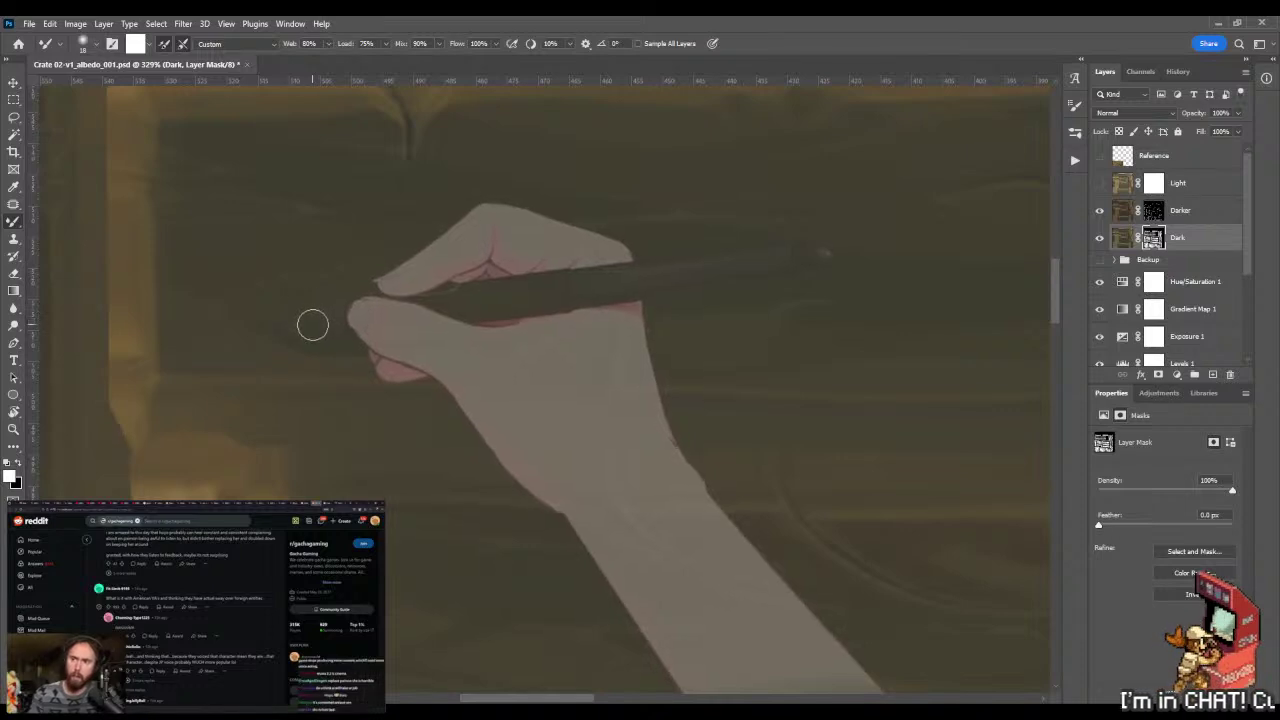
- Fade the sliver with a larger black brush, turning off pen-pressure size, and blend it with the Mixer Brush
key("shift+b")
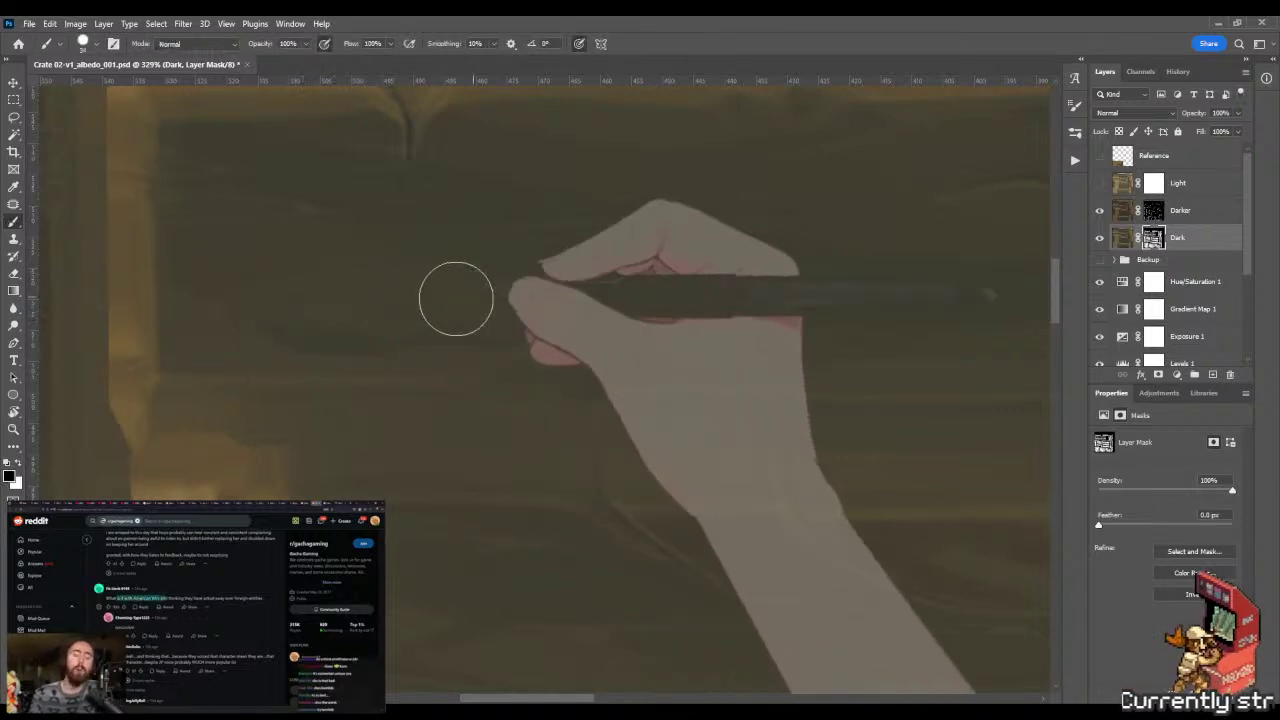
scroll(386, 329, "up", 1)
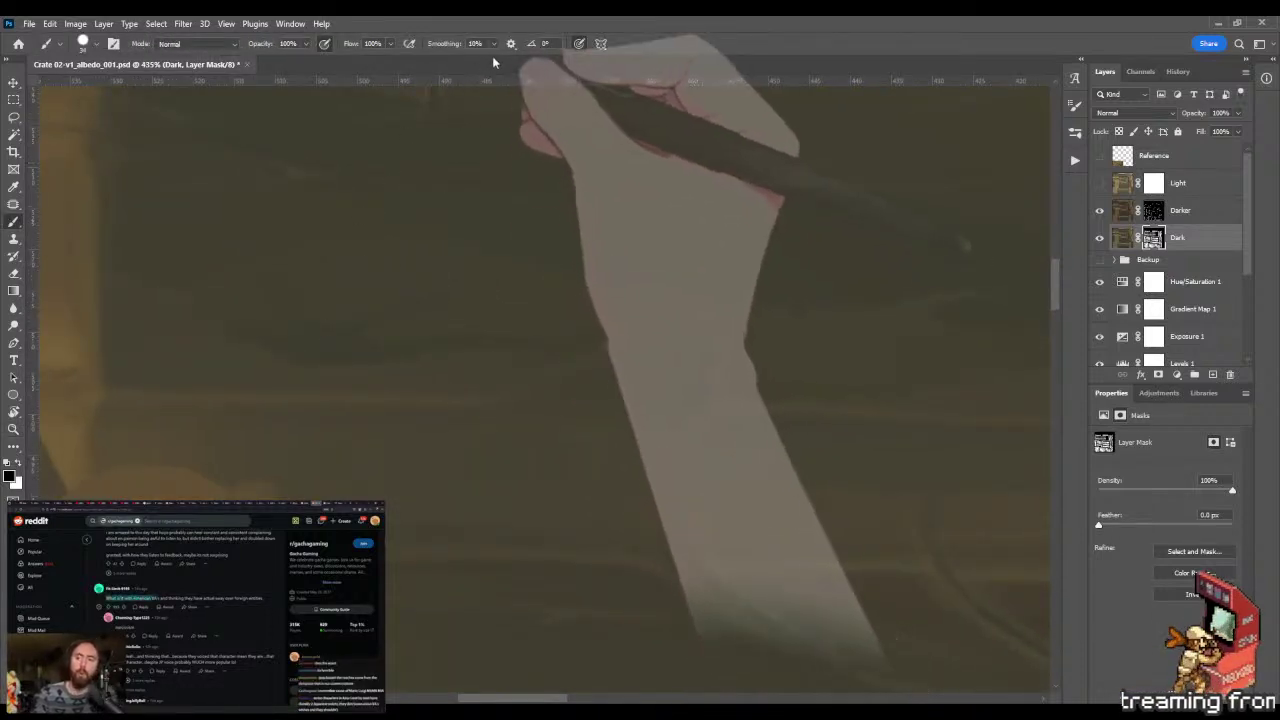
left_click(308, 323)
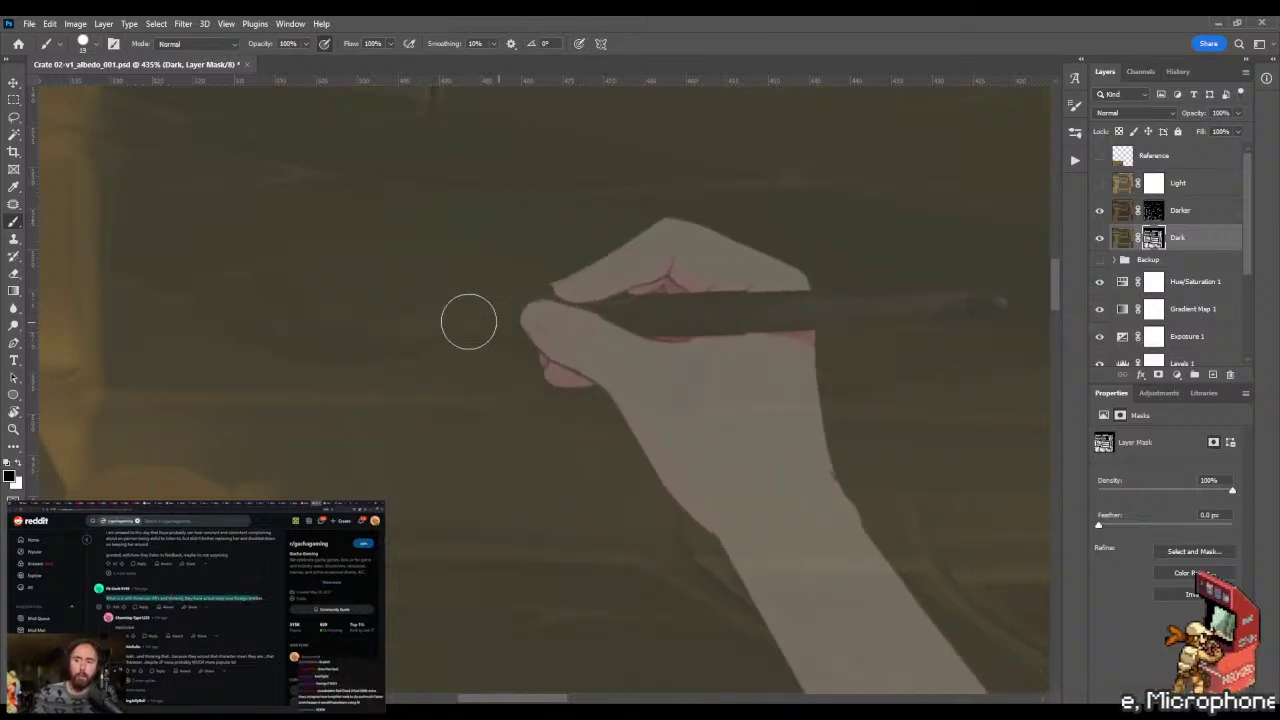
key("shift+b")
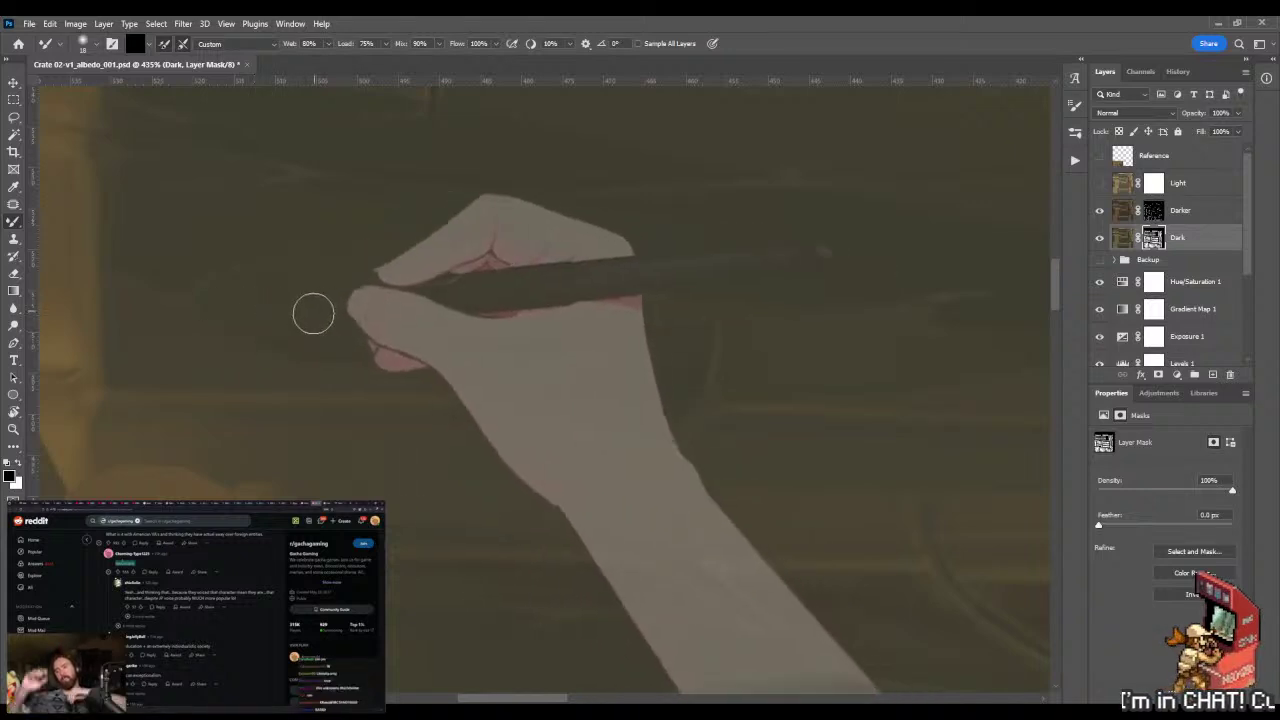
- Save the crate albedo document
key("z")
scroll(390, 317, "down", 6)
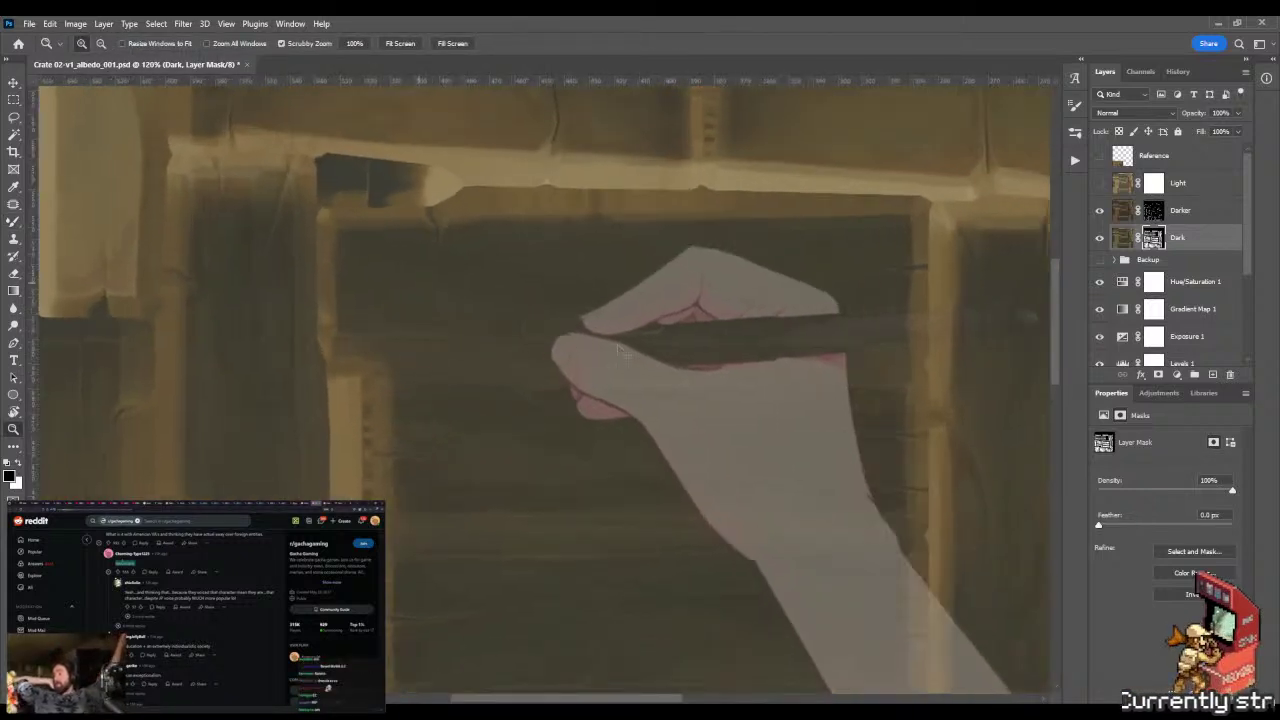
key("ctrl+s")
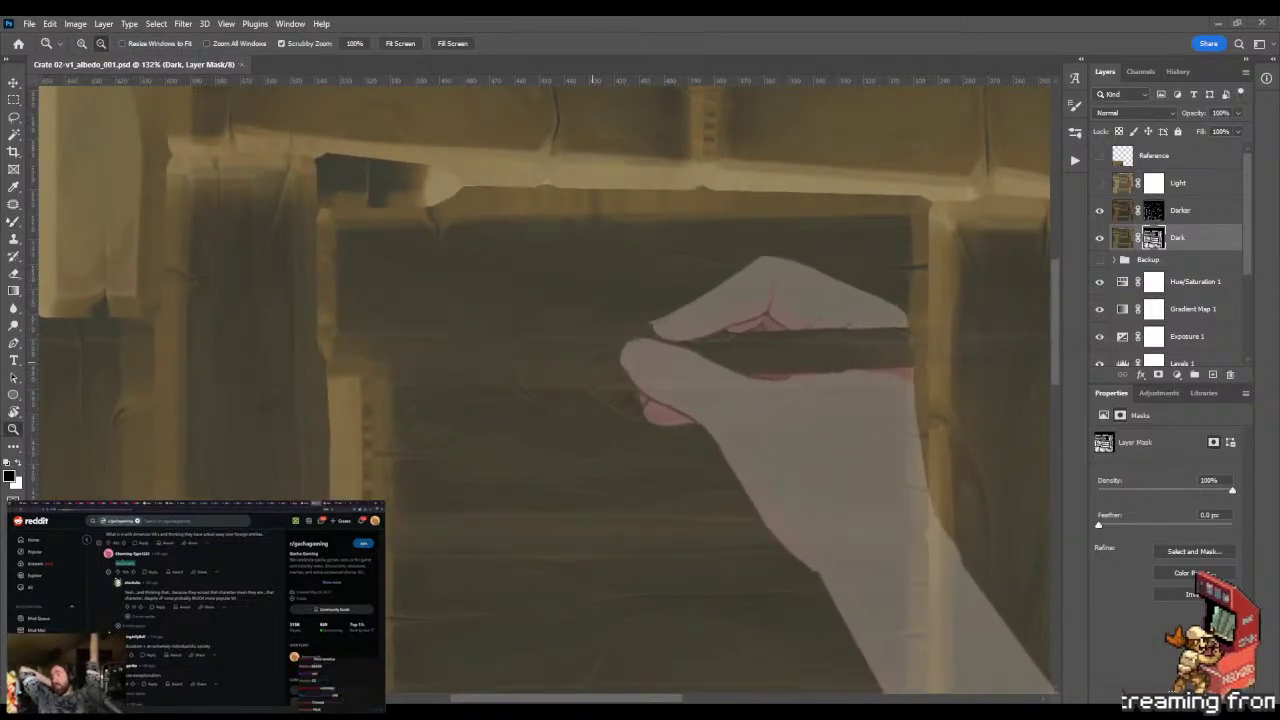
- Switch to Marmoset Toolbag, examine the crate's interior, floor and outer sides from several angles, and return to Photoshop
key("alt+Tab")
left_click_drag(608, 318, 656, 536)
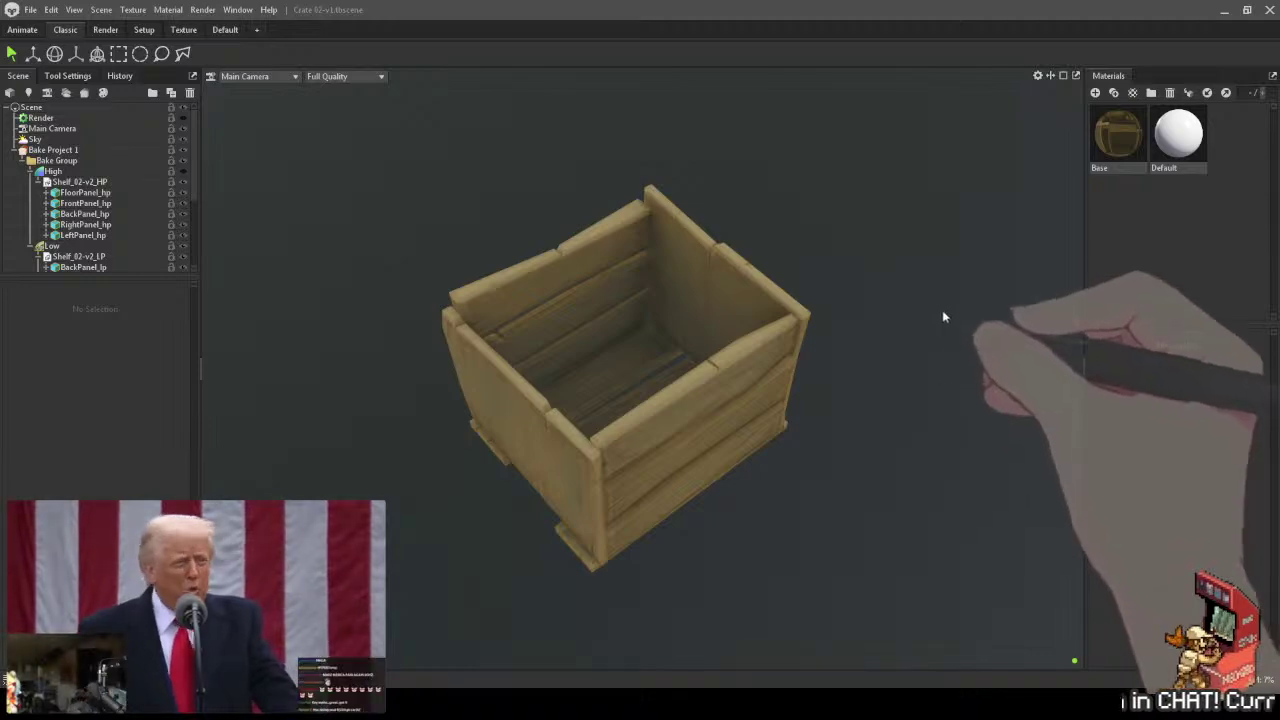
left_click_drag(763, 297, 749, 400)
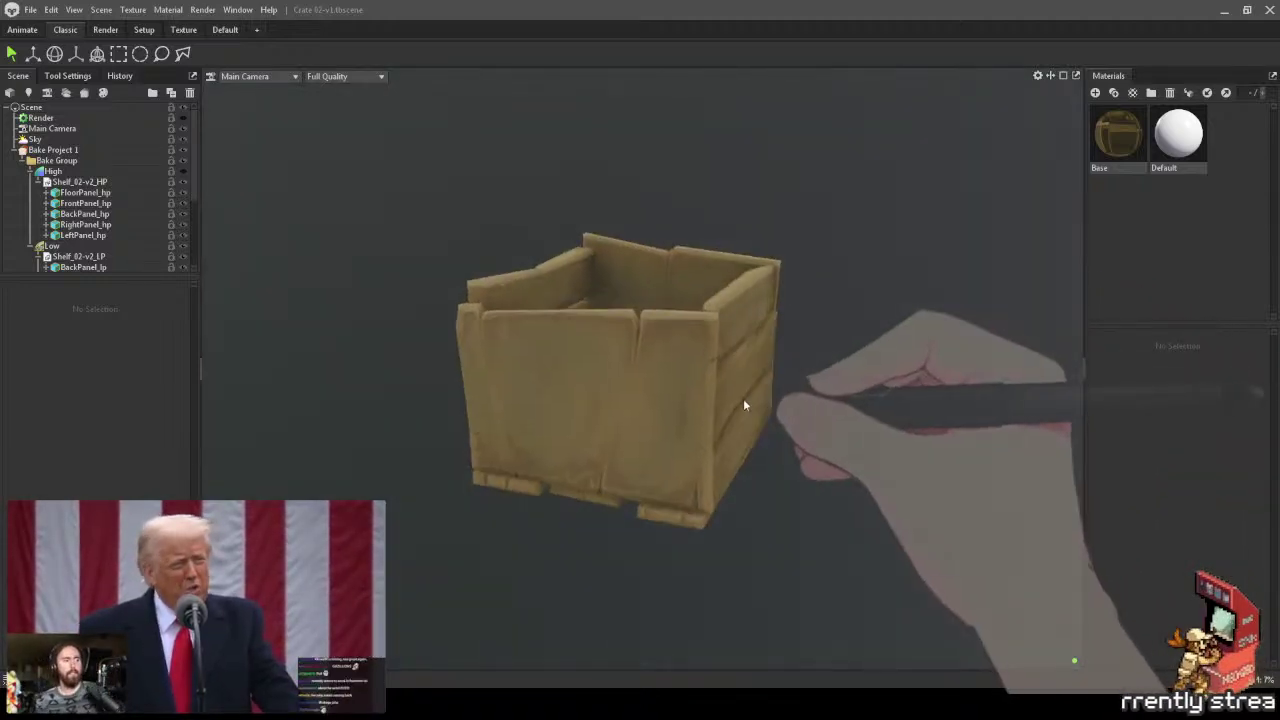
key("alt+Tab")
left_click_drag(780, 329, 666, 457)
left_click_drag(715, 400, 669, 437)
key("alt+Tab")
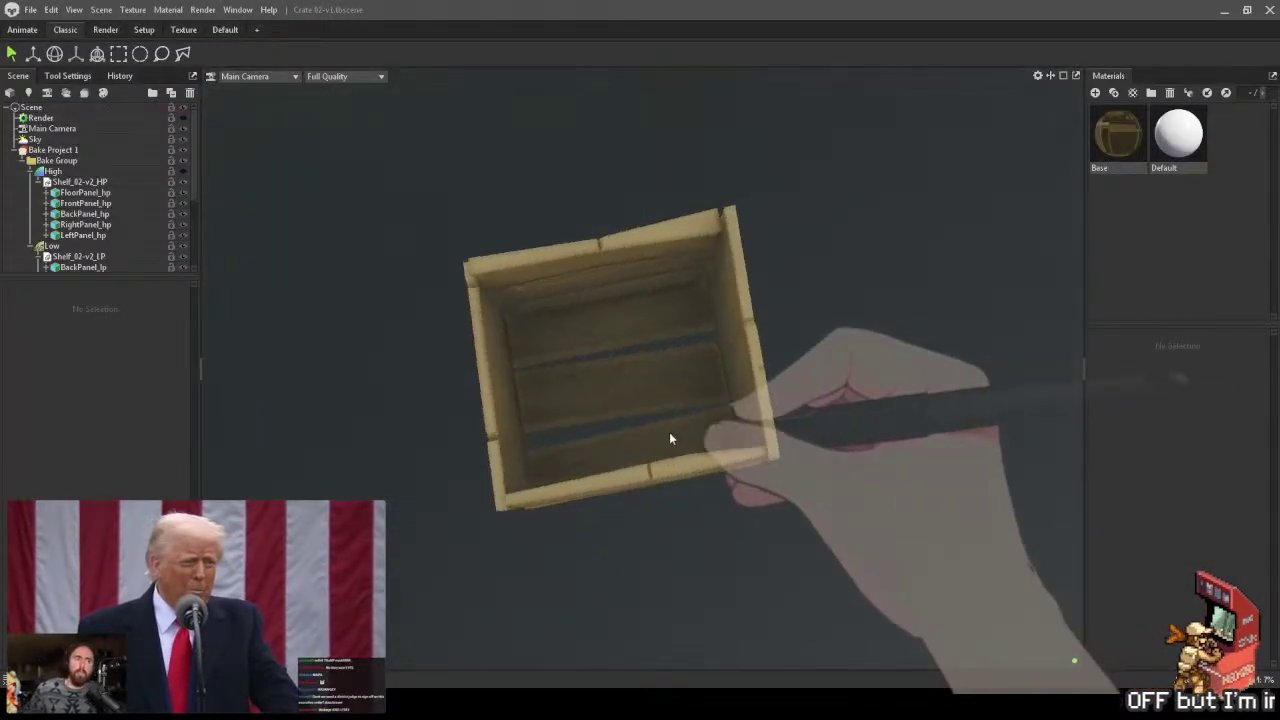
left_click_drag(689, 366, 643, 349)
key("alt+Tab")
key("alt+Tab")
key("alt+Tab")
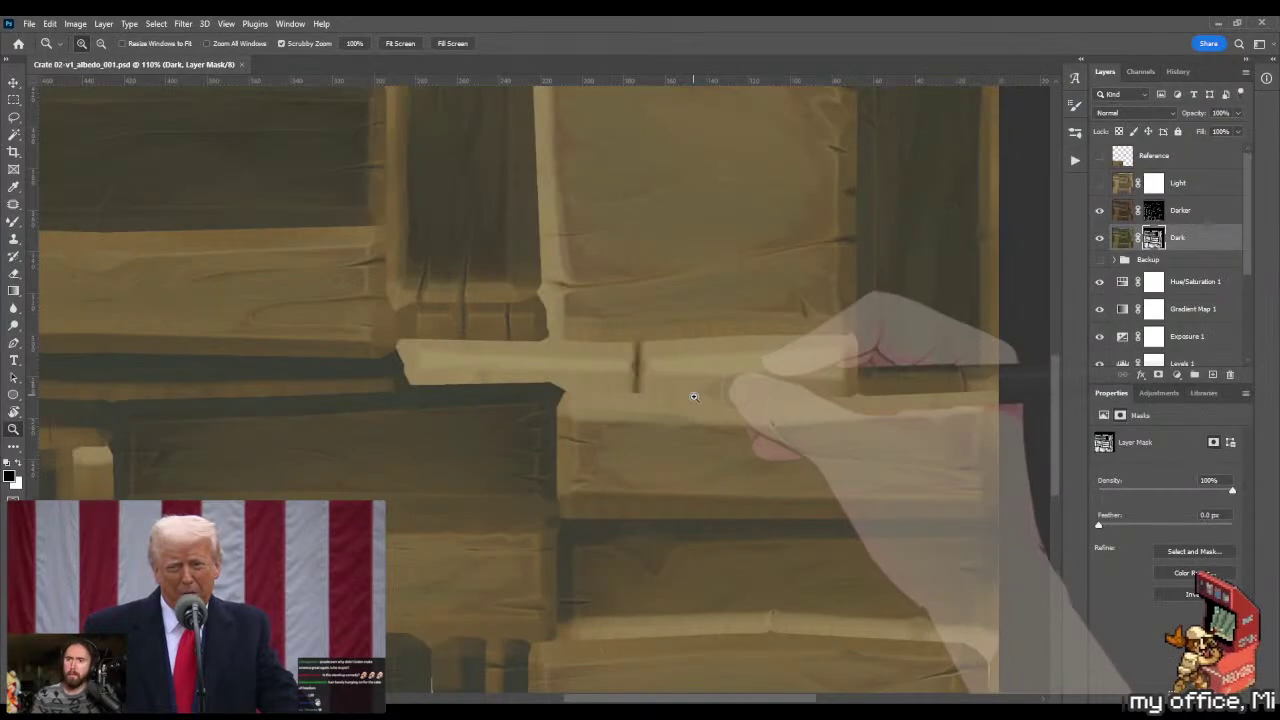
- Start a Pen tool path inside the light, notched plank edge strip, running down its left end and along its lower side to the notch
left_click_drag(780, 400, 430, 370)
key("z")
left_click_drag(496, 347, 566, 337)
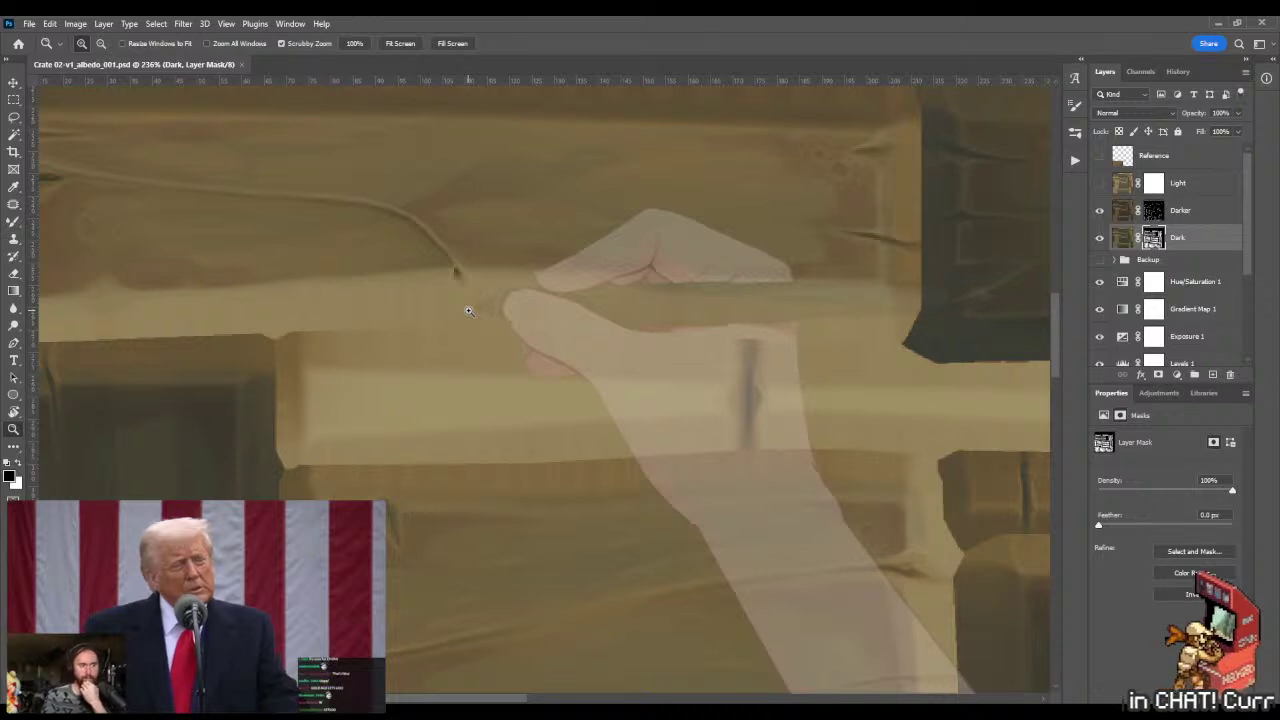
key("p")
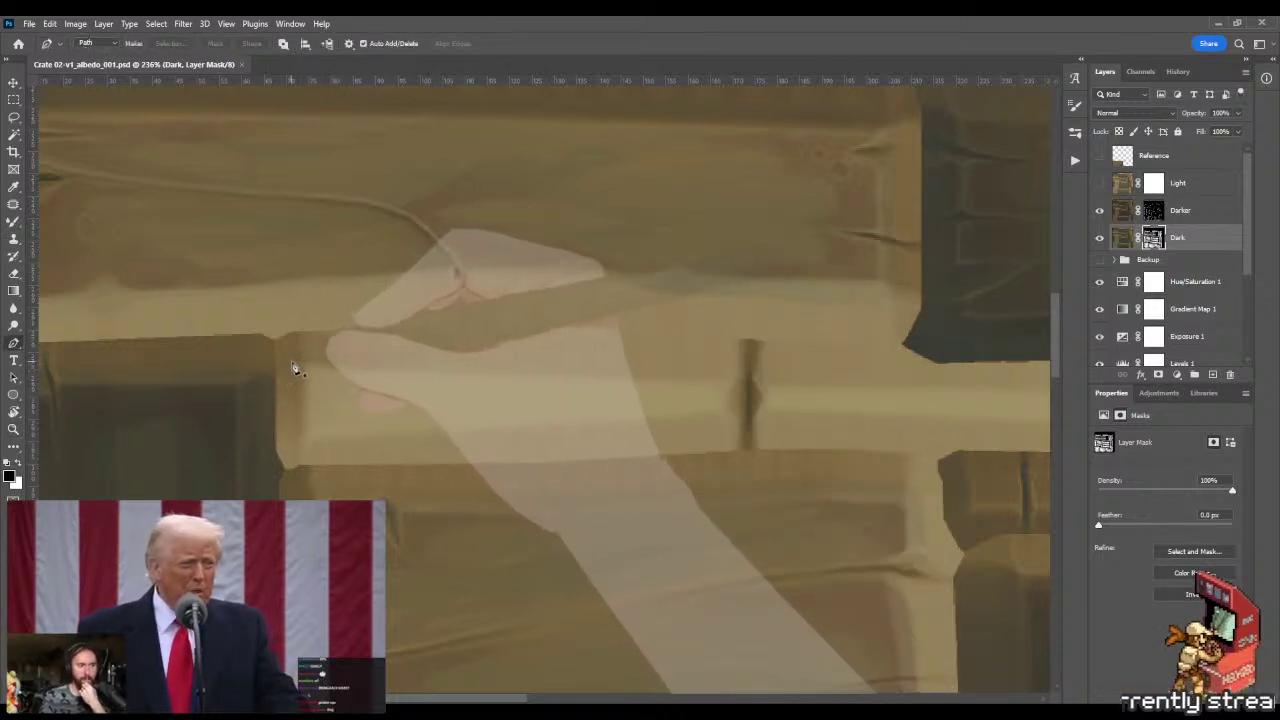
left_click(293, 358)
left_click(291, 446)
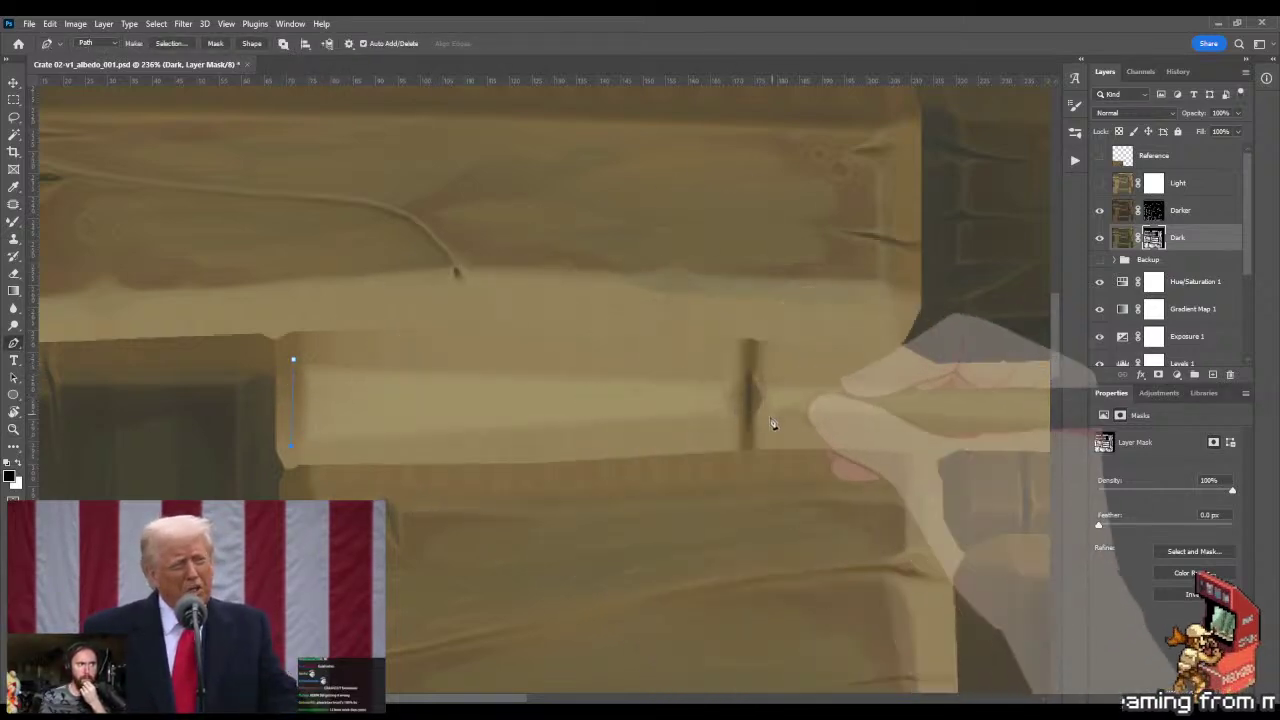
left_click_drag(754, 433, 543, 435)
left_click(543, 431)
- Continue the path around the strip's right end and back along its upper side through the notch, closing it at the left end
scroll(850, 400, "right", 4)
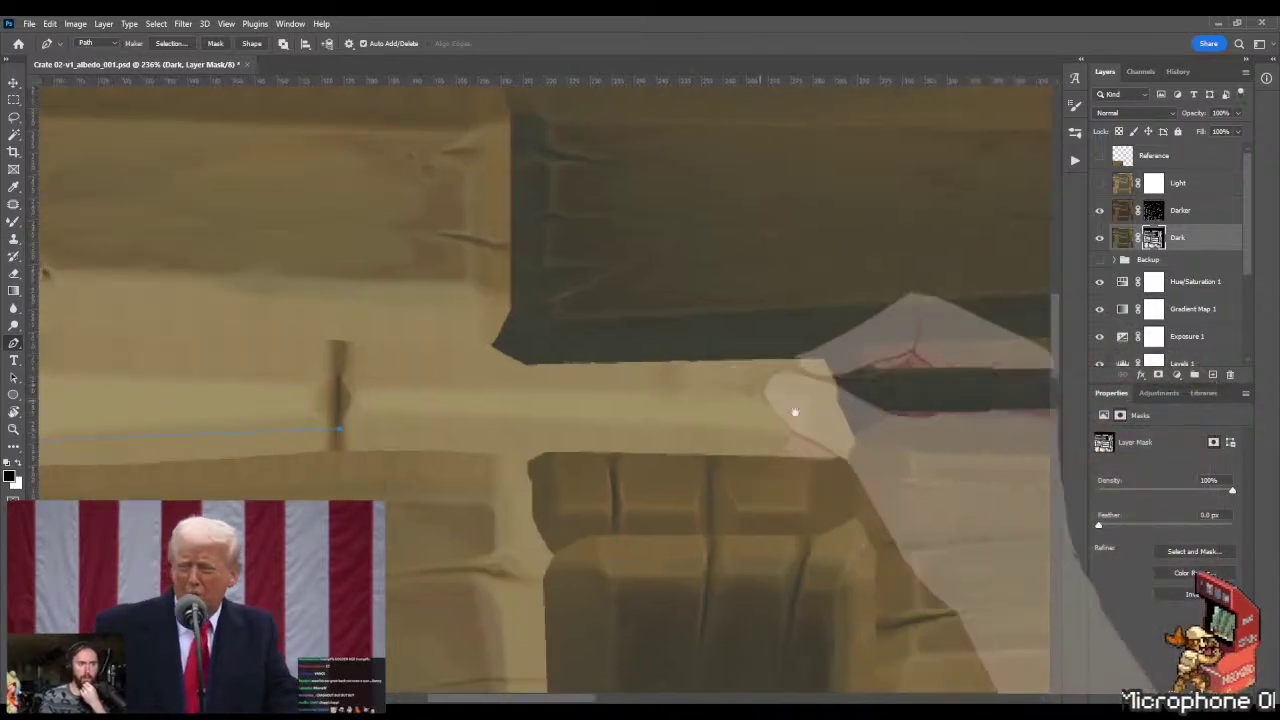
left_click(821, 440)
left_click(819, 378)
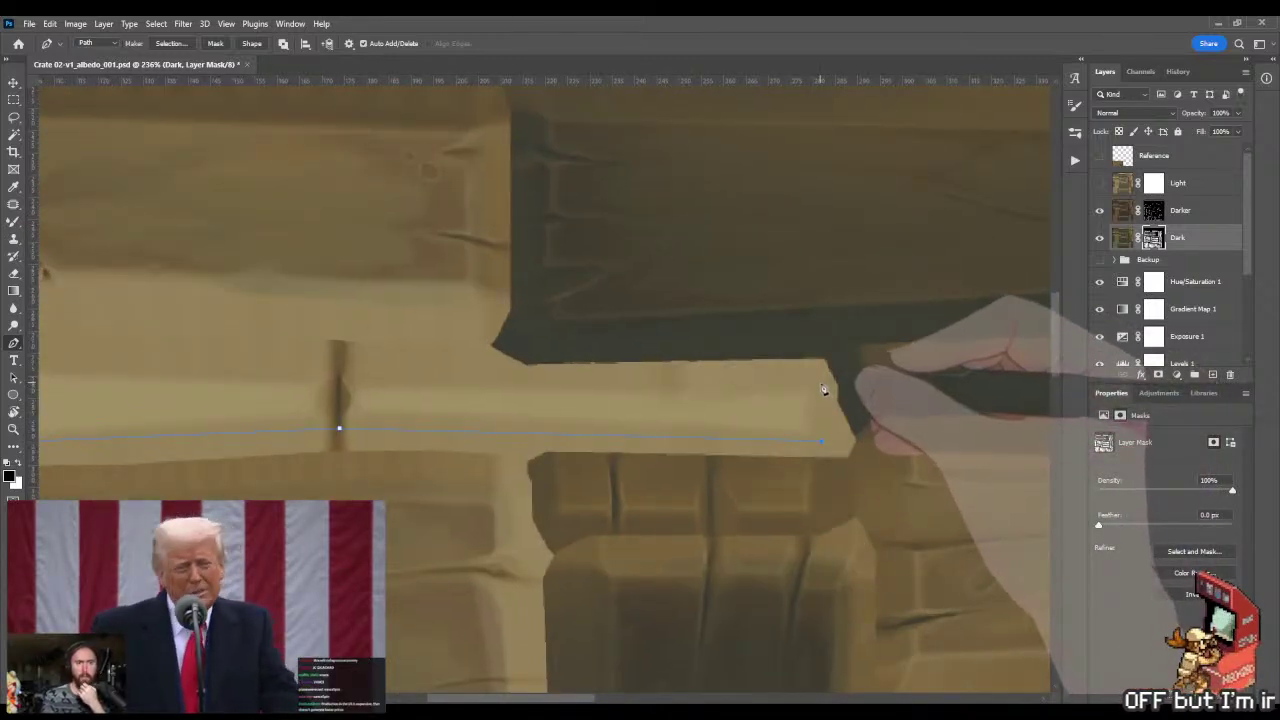
scroll(530, 385, "left", 2)
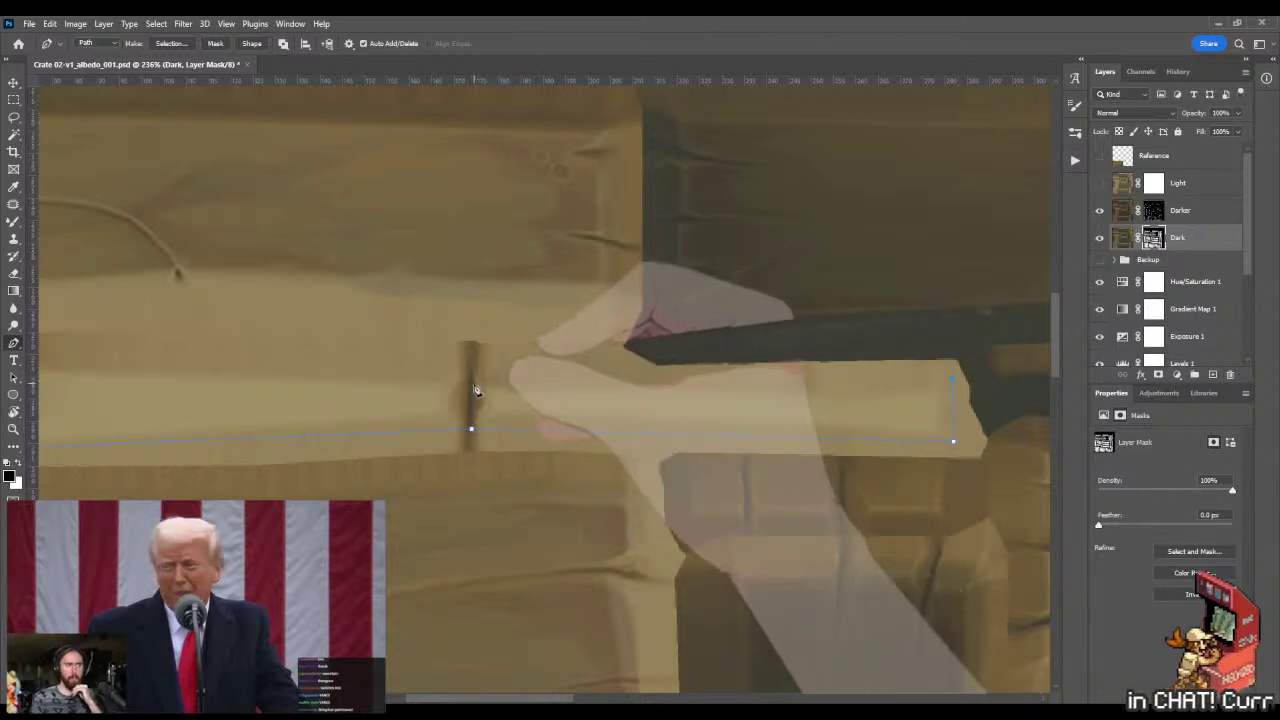
left_click(471, 352)
scroll(619, 377, "right", 5)
scroll(619, 377, "left", 2)
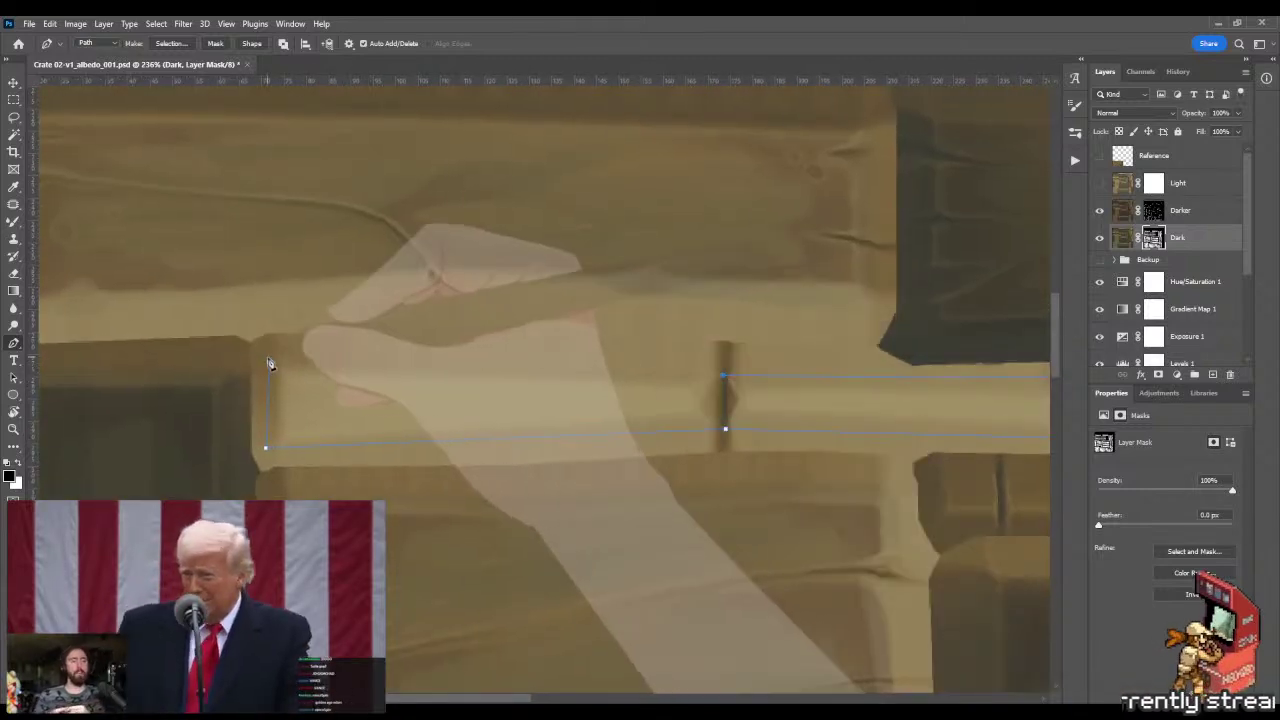
scroll(640, 393, "right", 2)
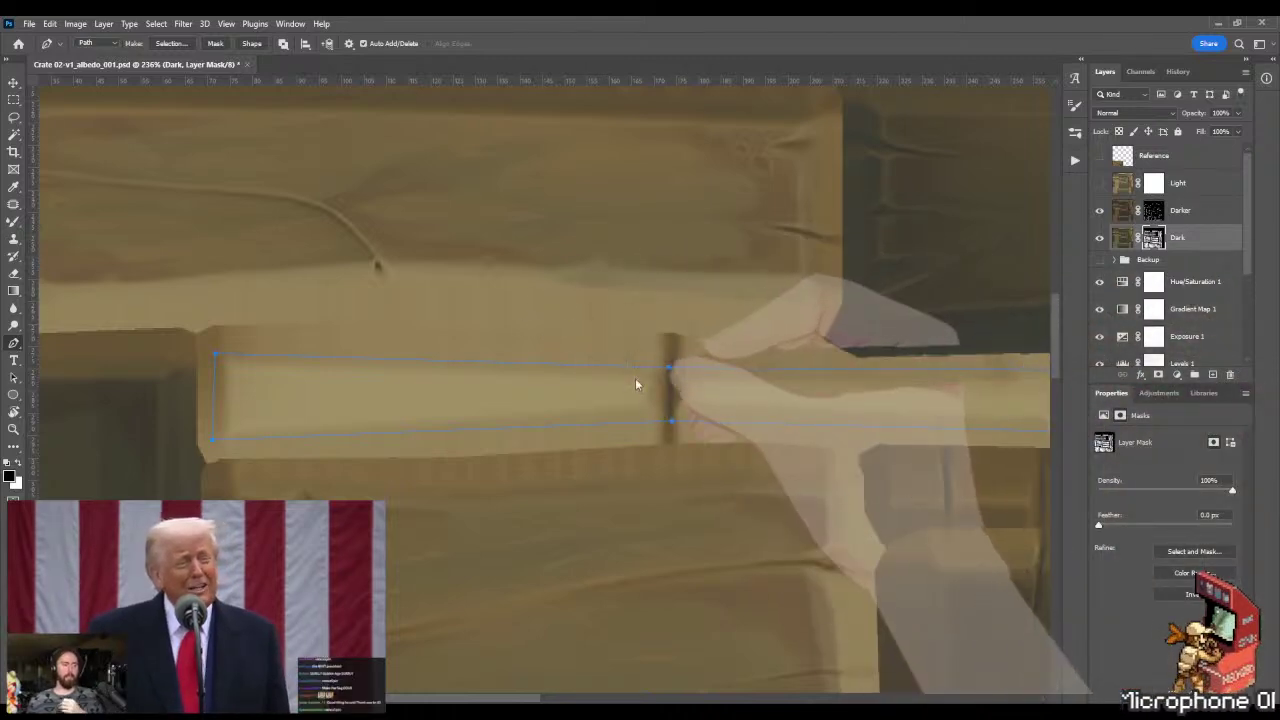
- Convert the closed path into a selection and apply a gradient inside the notched edge strip on the Dark layer mask
key("i")
key("ctrl+Return")
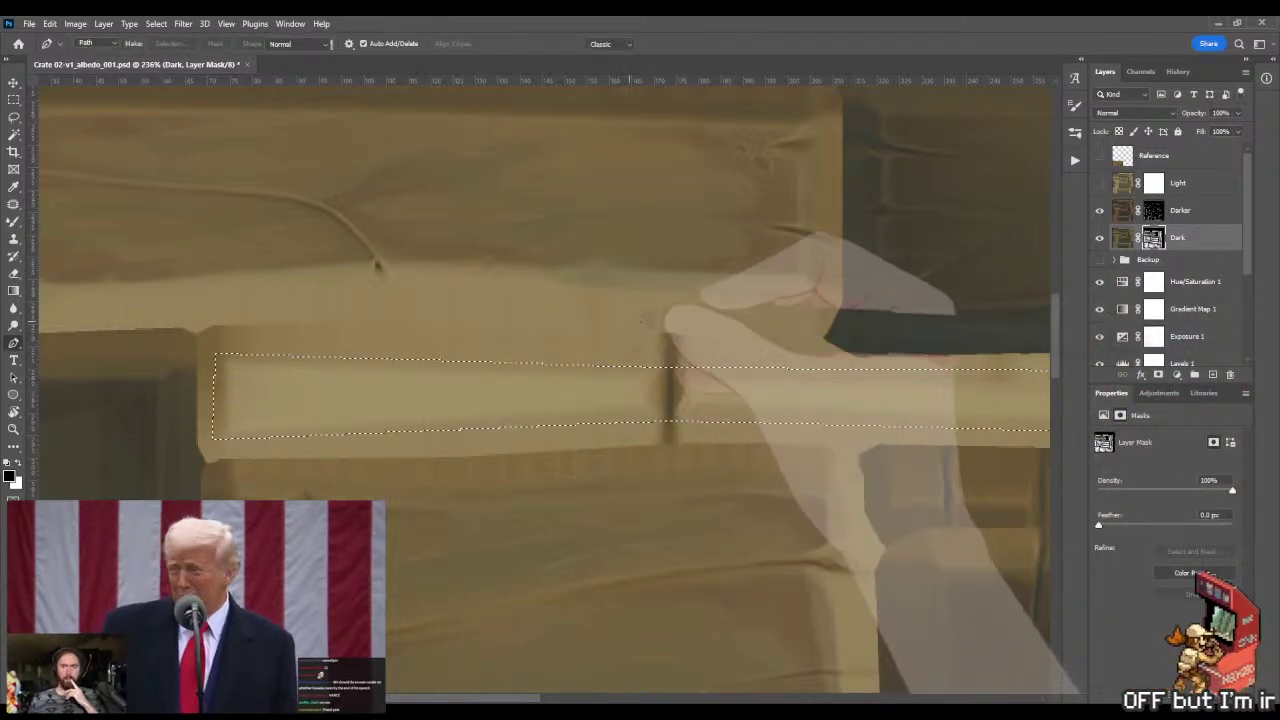
key("g")
key("x")
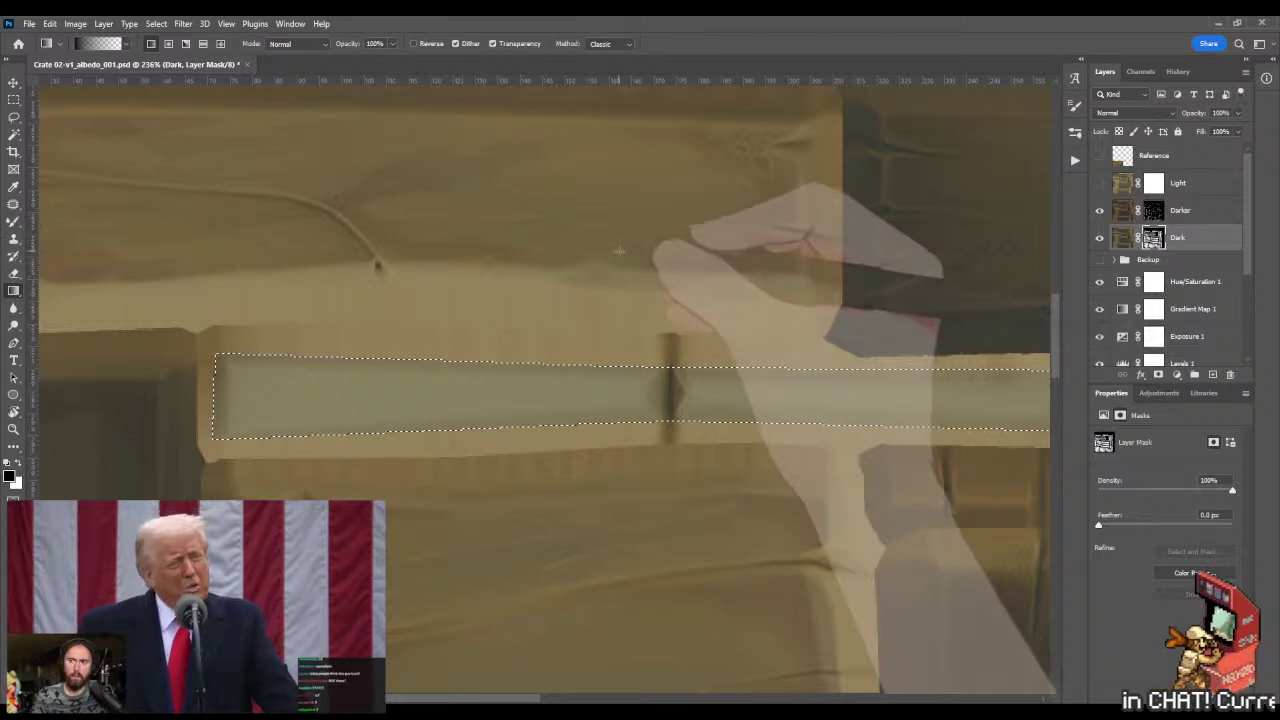
key("z")
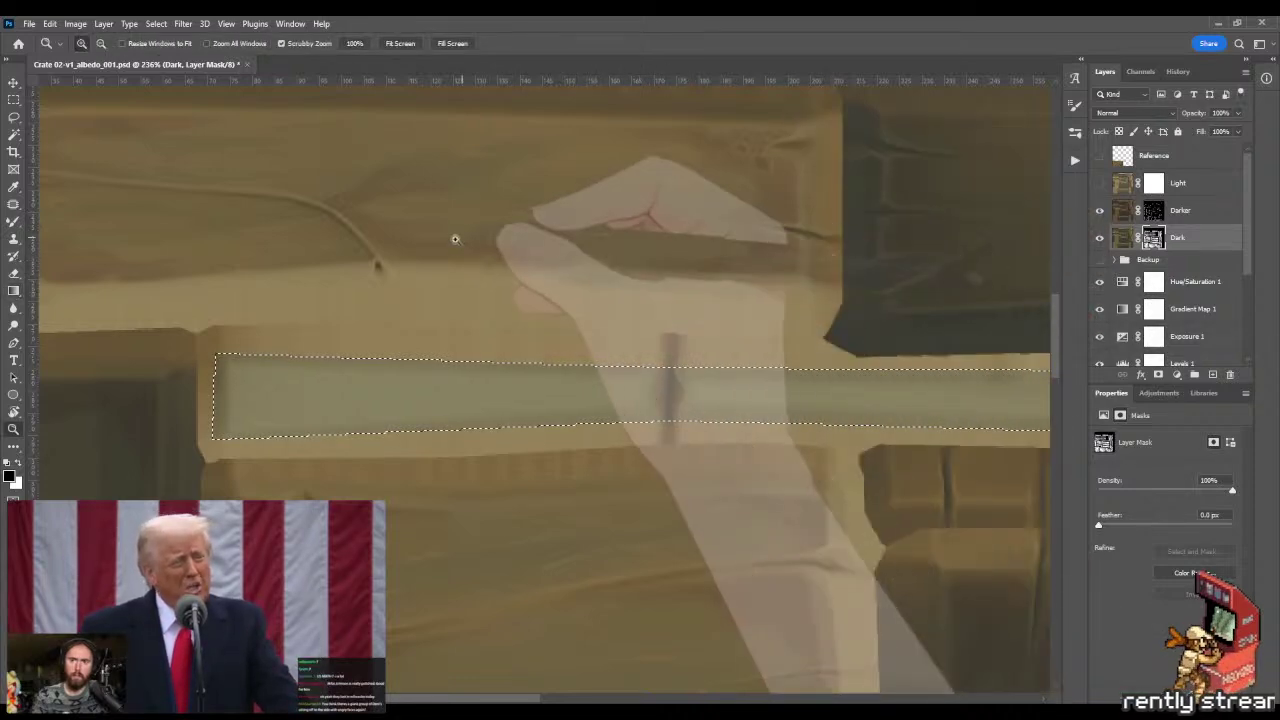
scroll(462, 255, "down", 3)
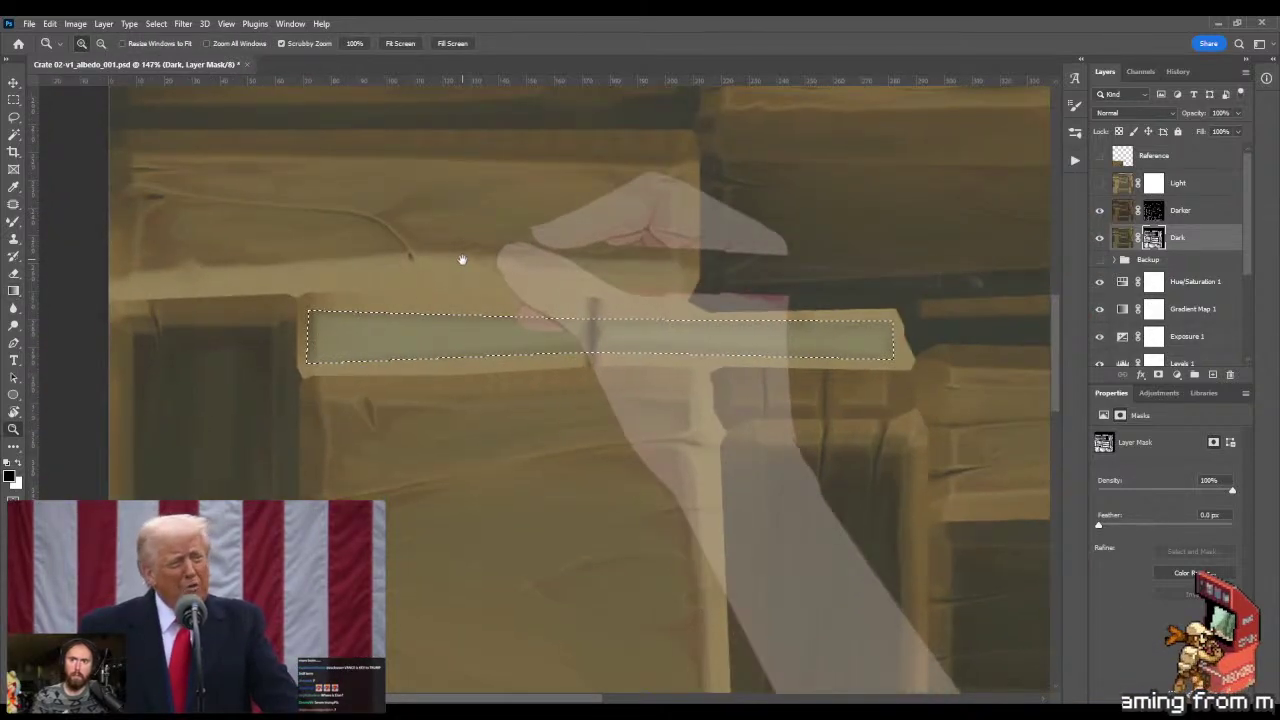
left_click_drag(614, 323, 582, 295)
key("b")
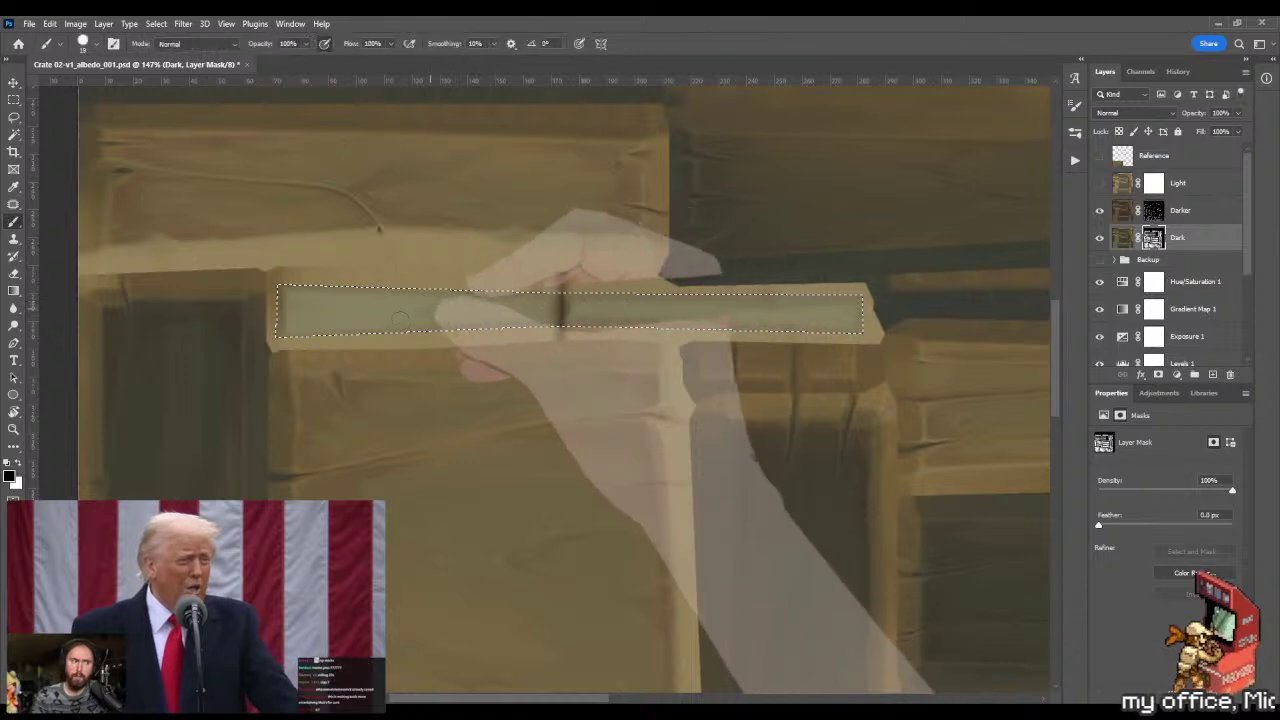
- Paint uneven tonal variation across the selected strip on the Dark mask with an enlarged brush, keeping the selection active
key("x")
key("bracketright")
key("bracketright")
key("bracketright")
key("bracketright")
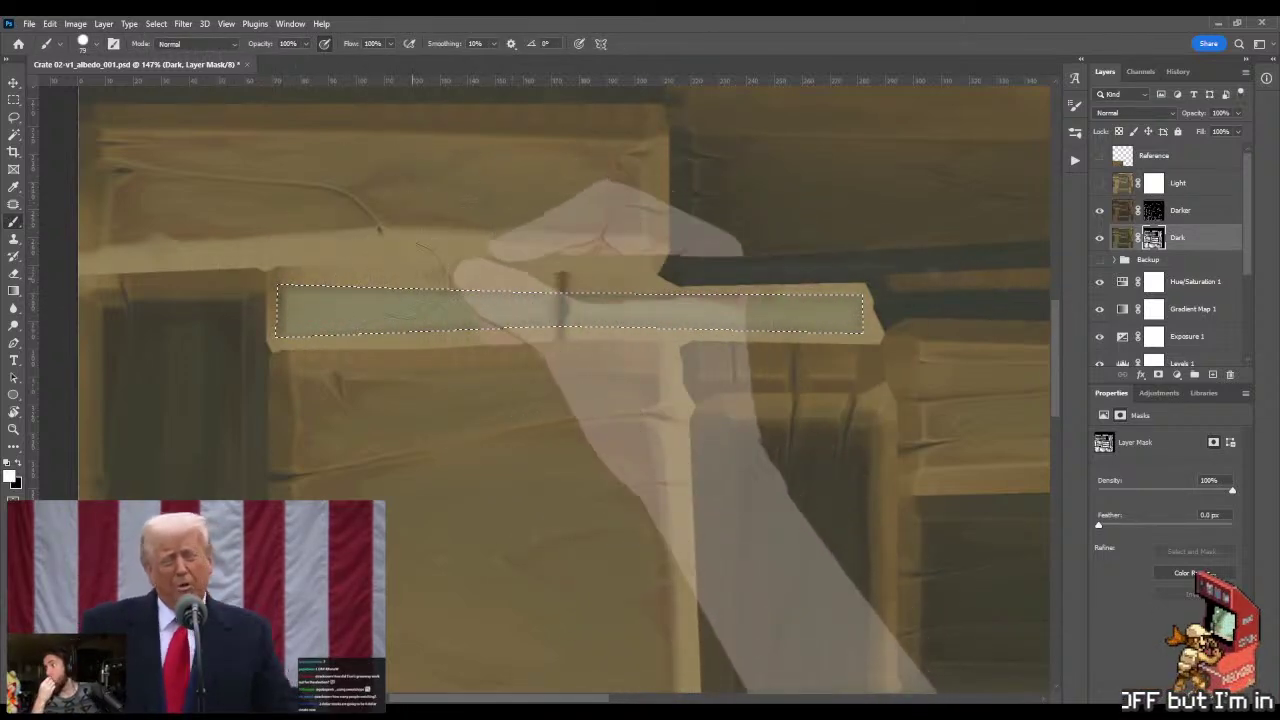
key("x")
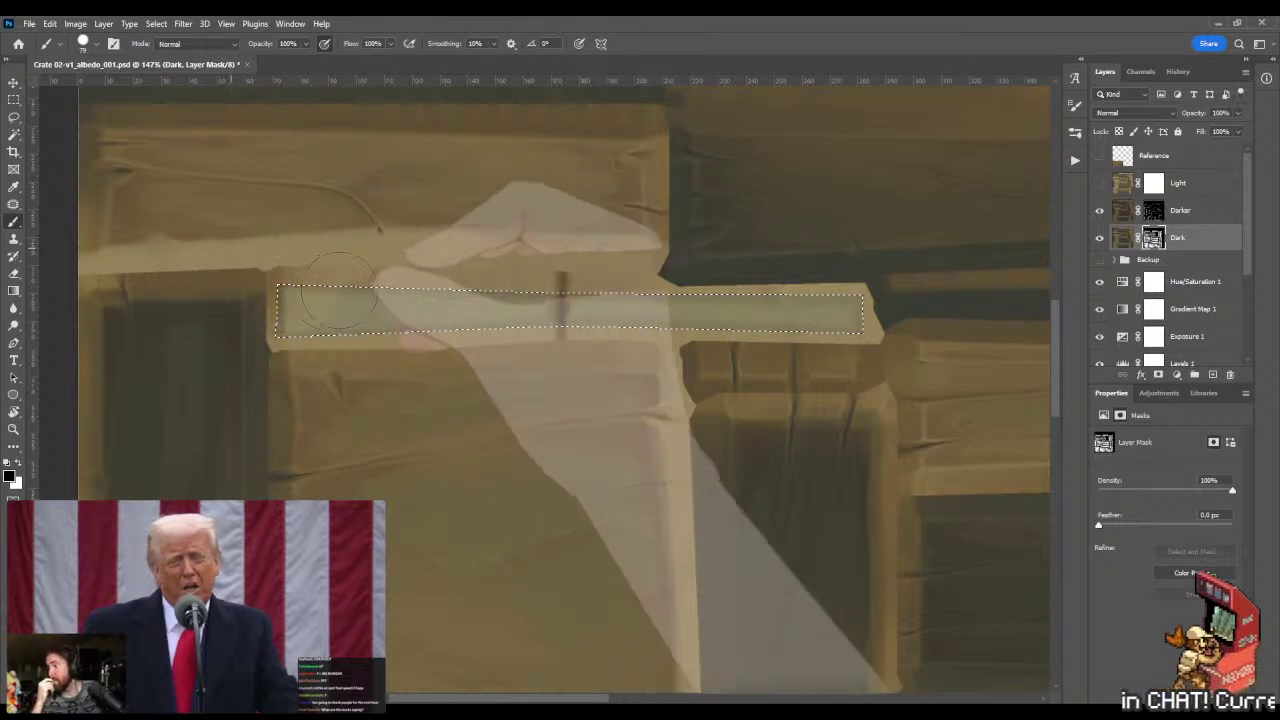
left_click_drag(339, 290, 548, 283)
left_click_drag(264, 268, 616, 273)
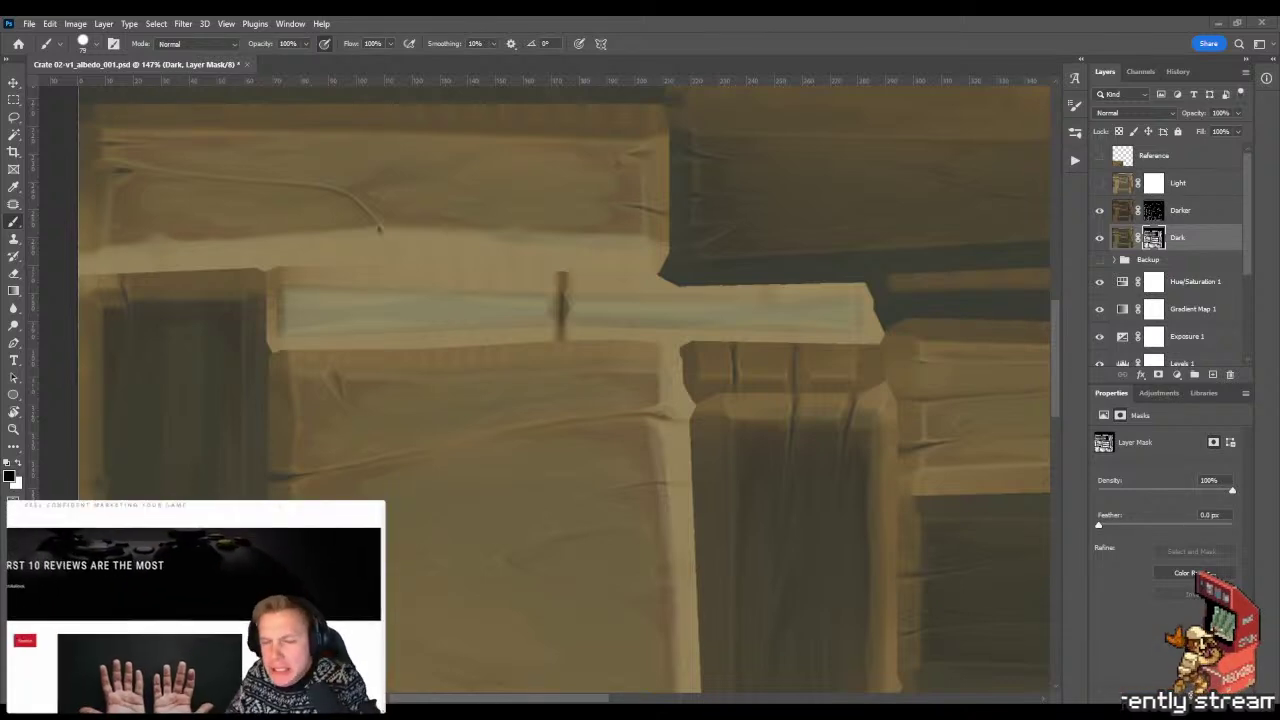
key("ctrl+z")
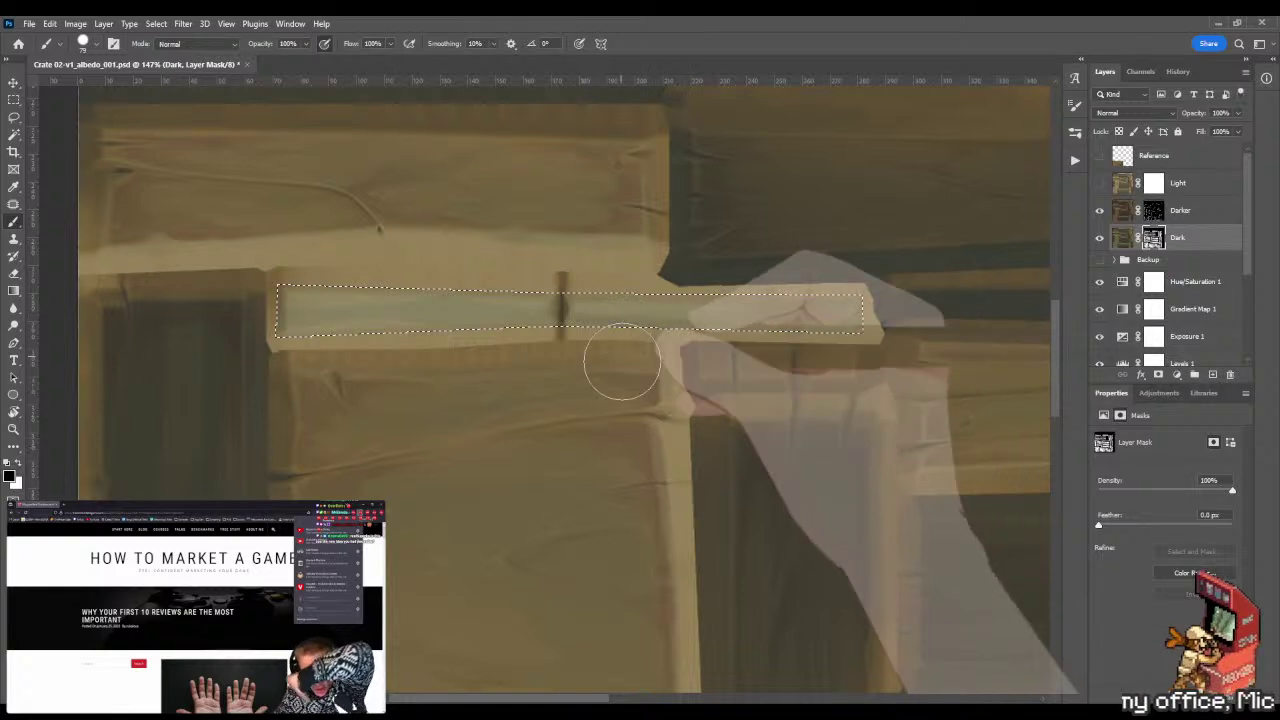
- Refine the shading inside the selected strip with a smaller 28 px brush, and clear the selection
key("z")
left_click_drag(533, 377, 545, 377)
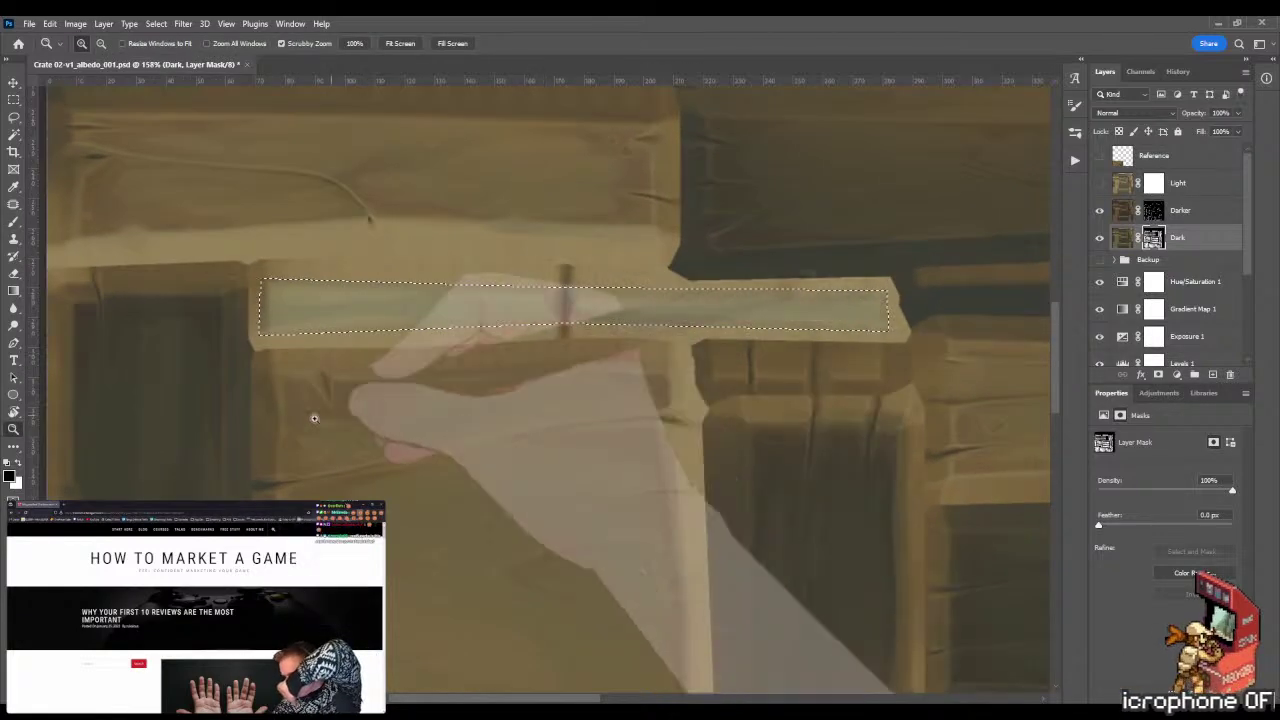
key("b")
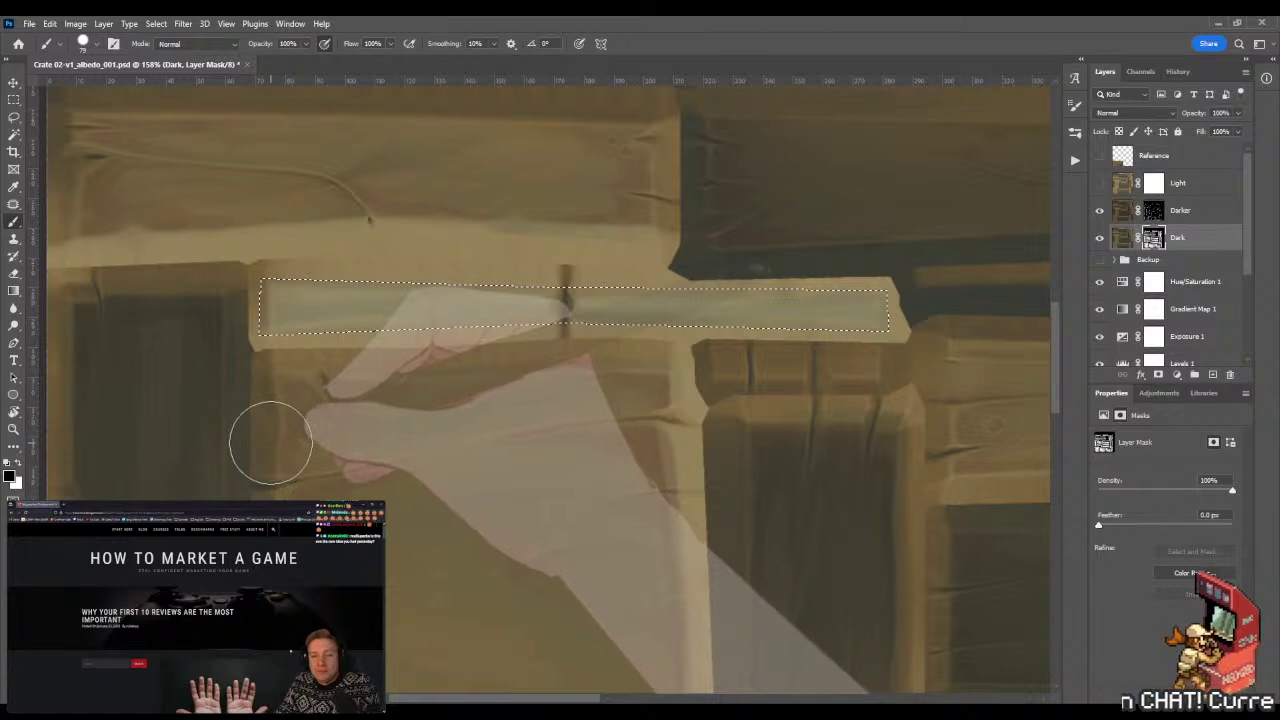
key("z")
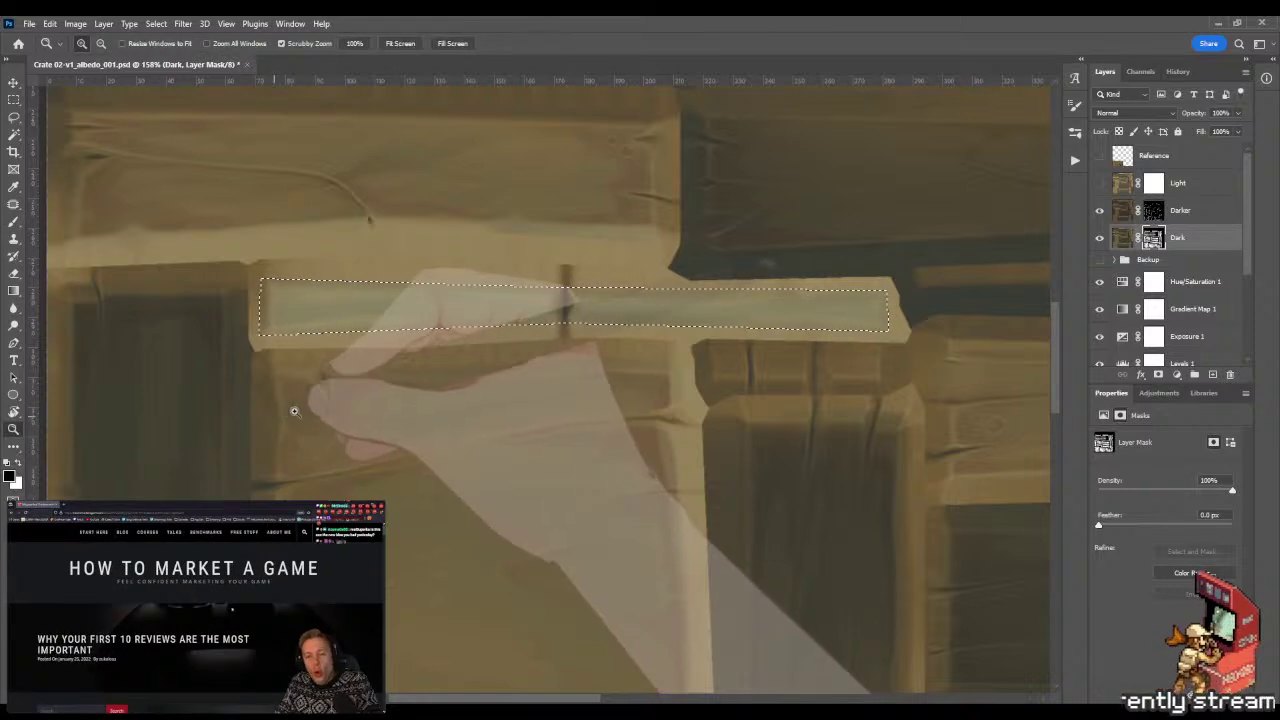
left_click_drag(294, 410, 318, 400)
key("b")
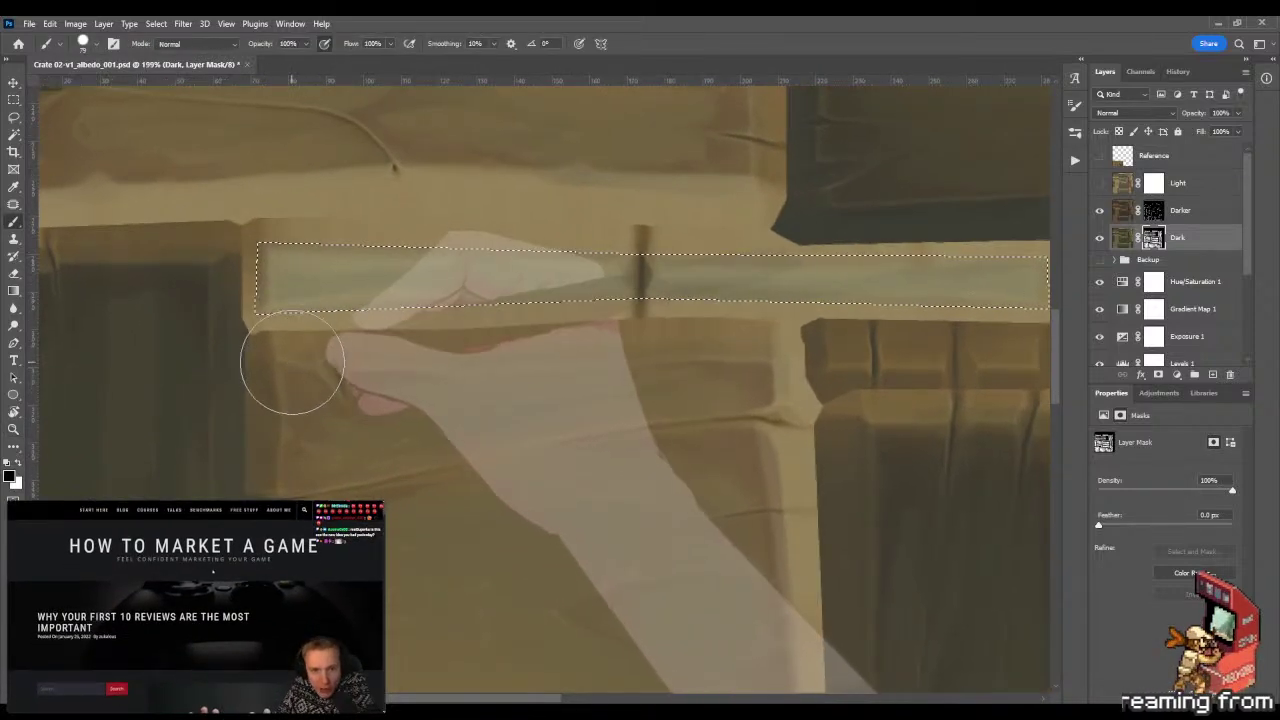
left_click(311, 268)
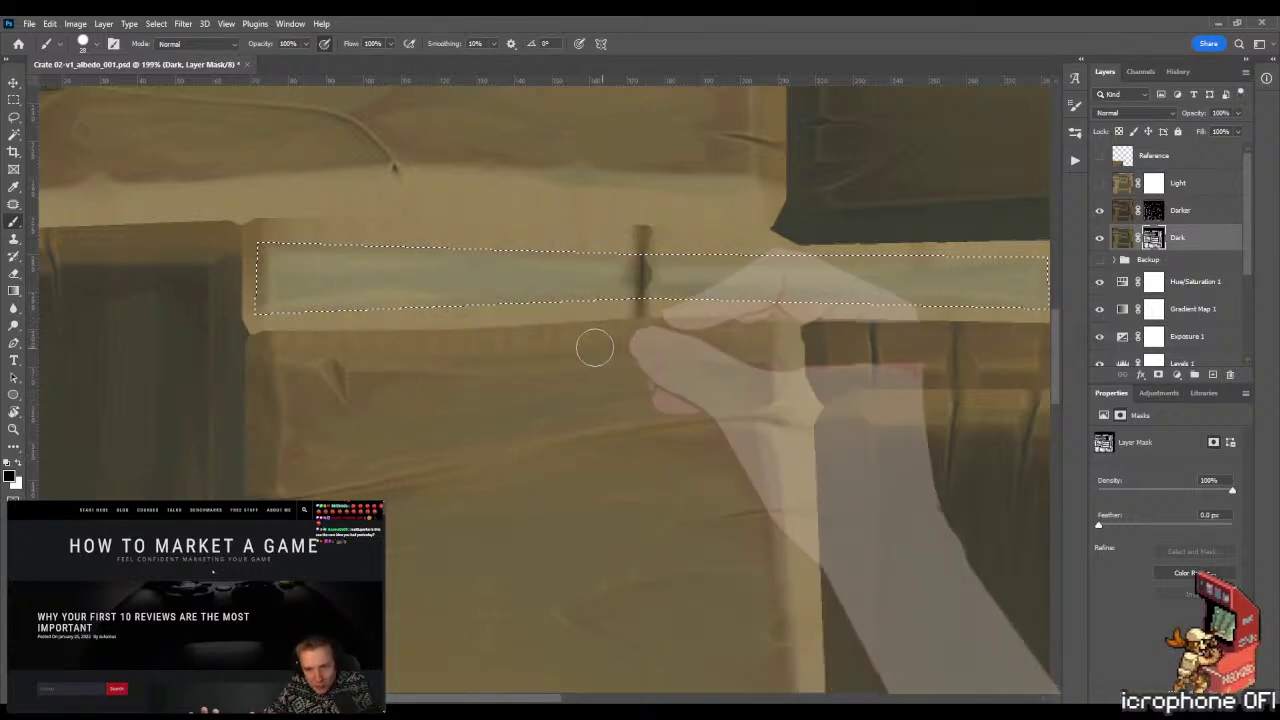
left_click_drag(657, 343, 343, 366)
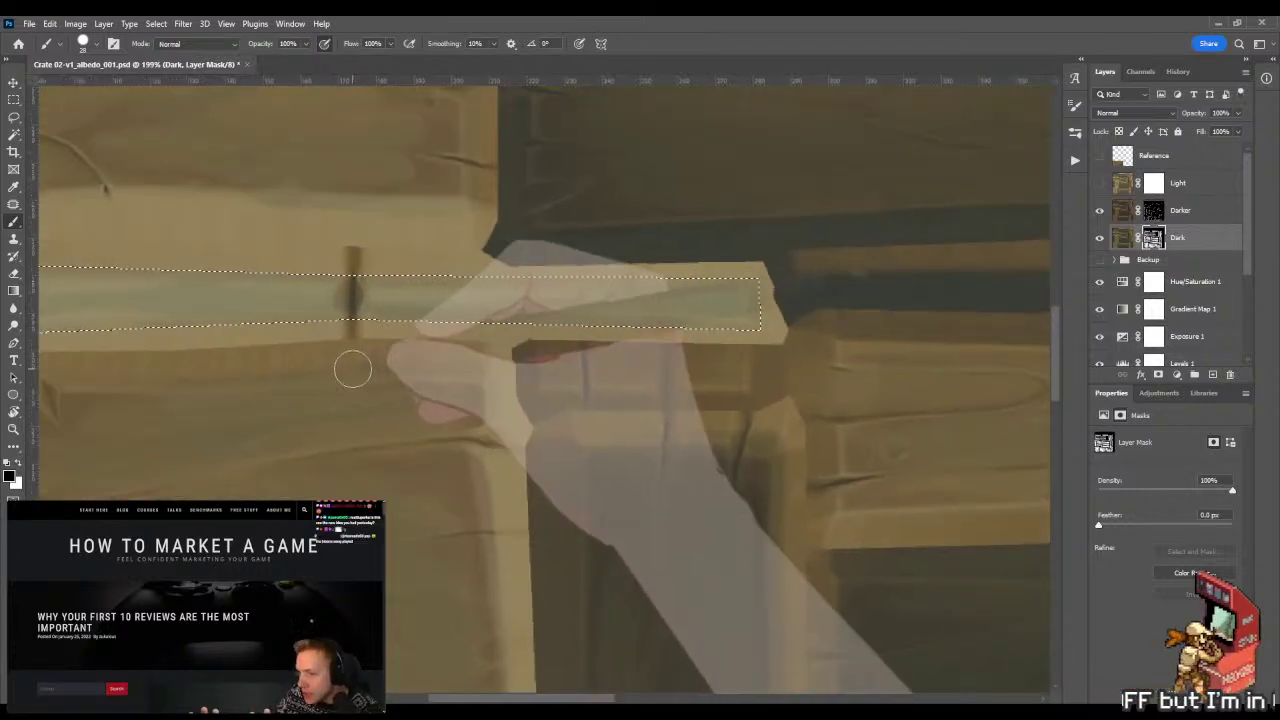
key("ctrl+d")
- Soften the hard borders of the strip's inner shading with black brush strokes on the Dark mask, from the notch to its right end
left_click_drag(428, 347, 664, 358)
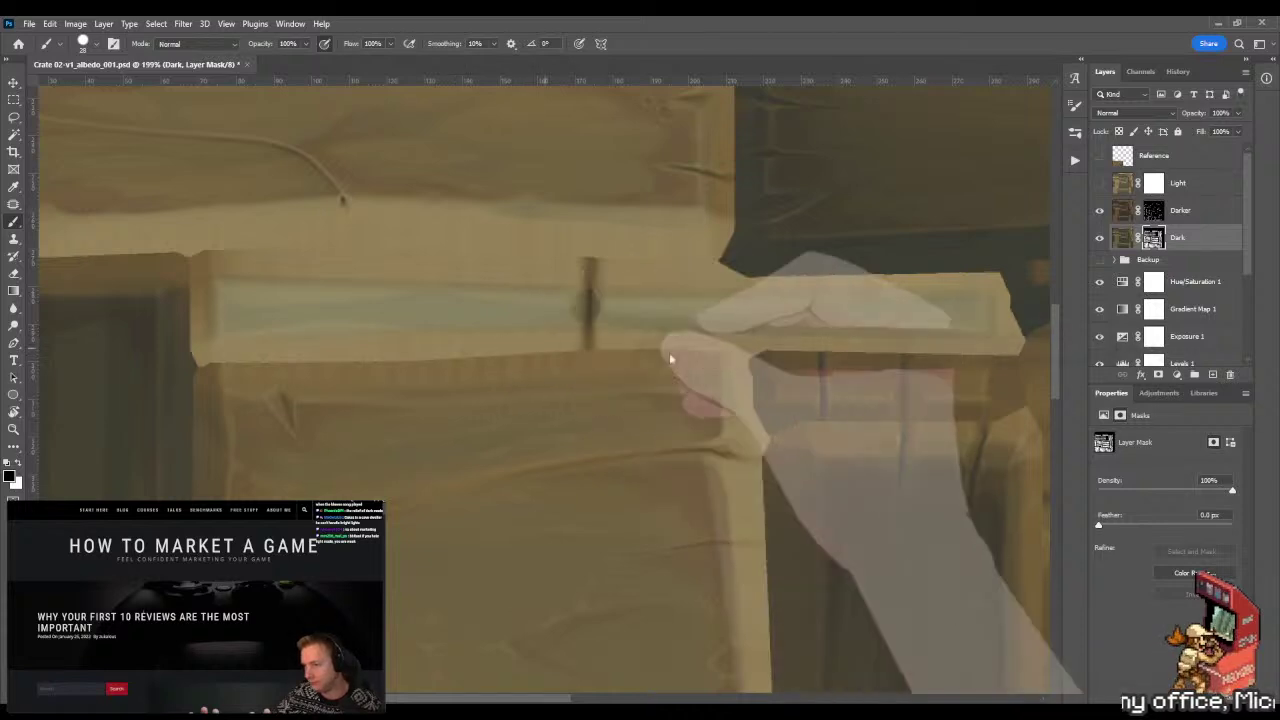
left_click_drag(586, 363, 457, 363)
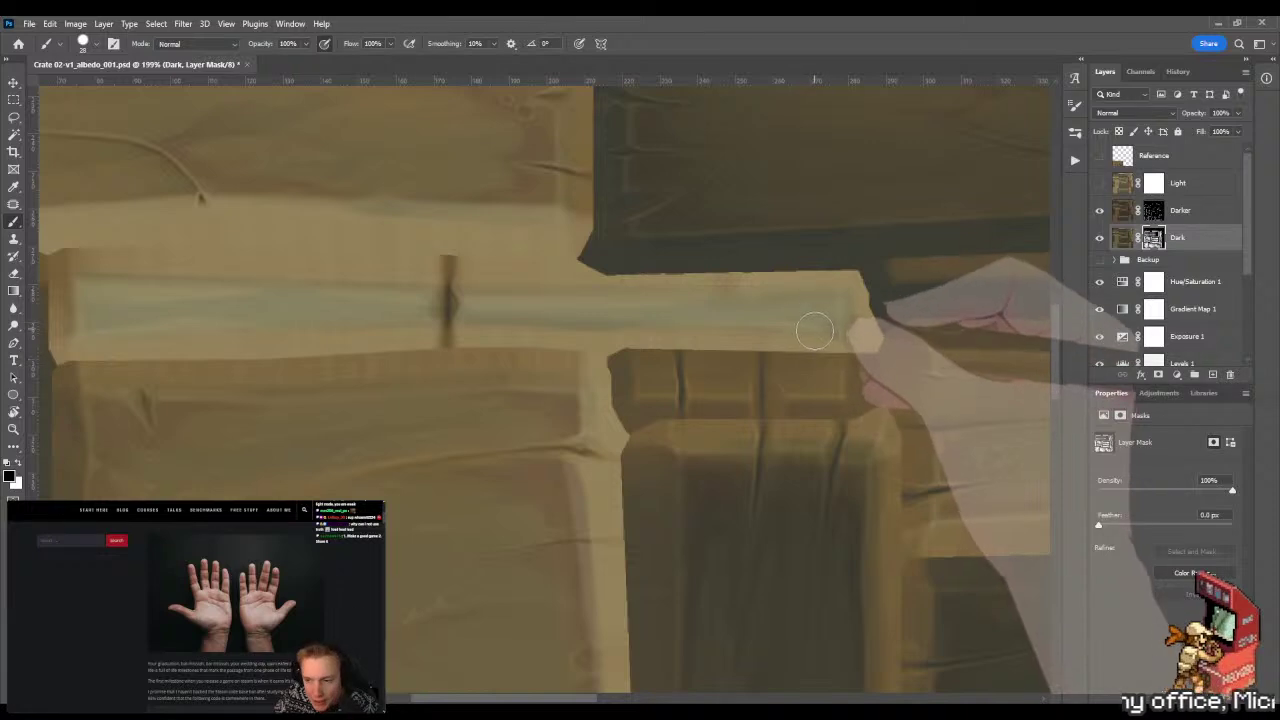
key("z")
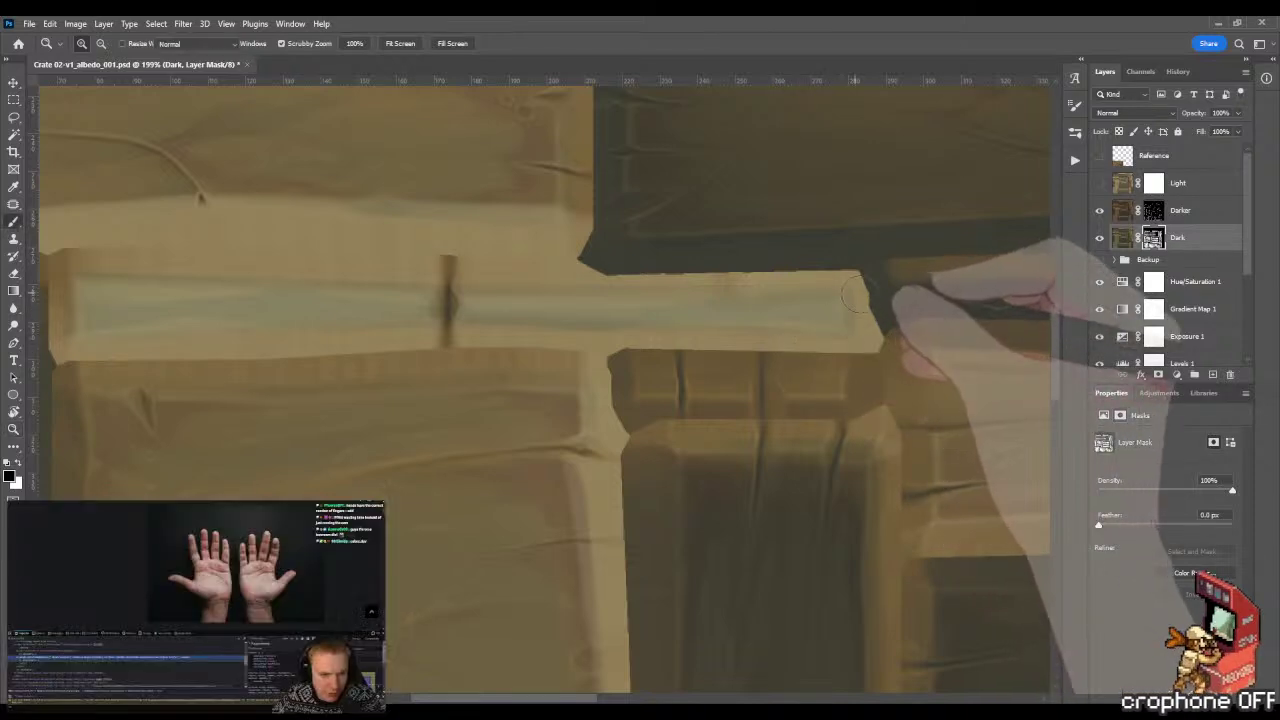
key("b")
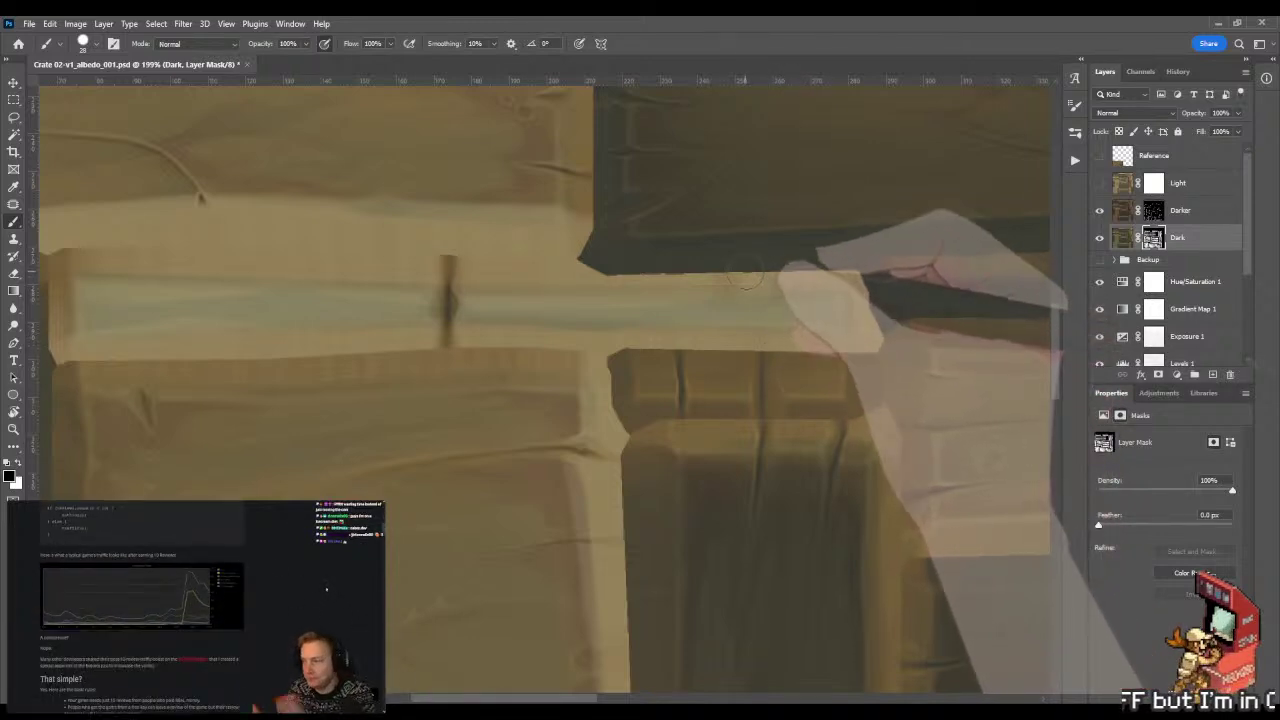
left_click_drag(470, 195, 556, 248)
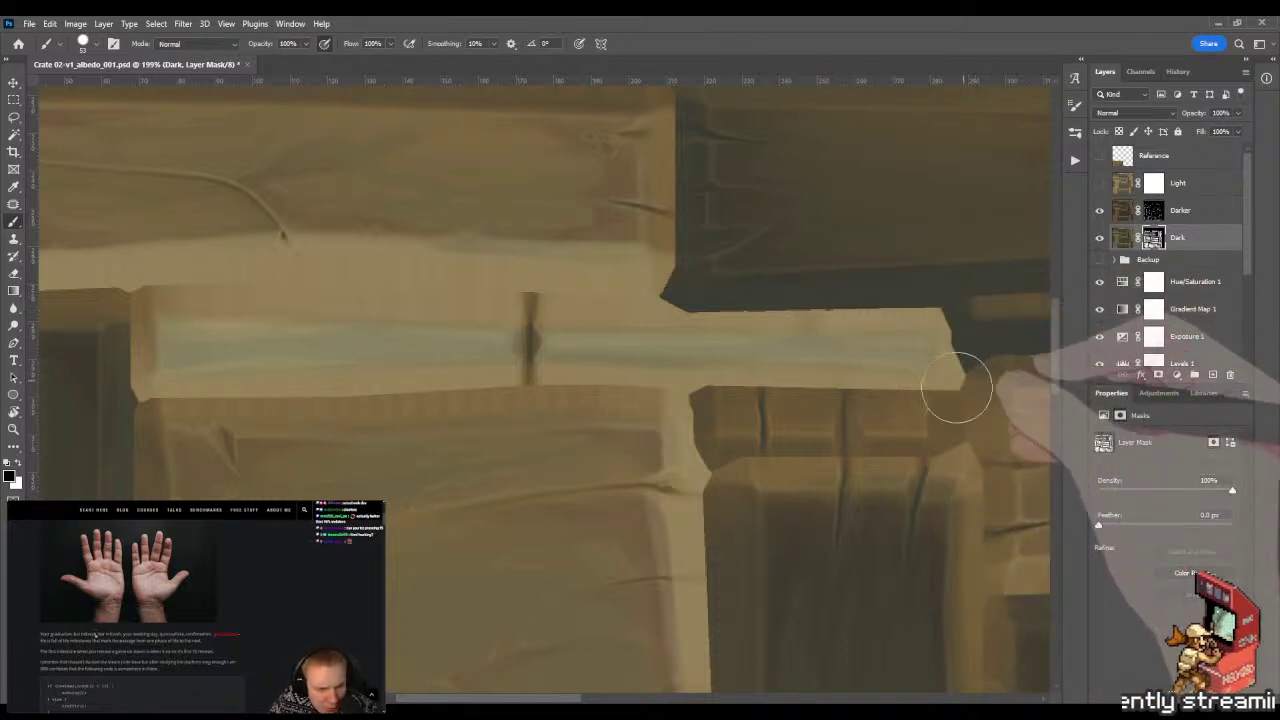
key("z")
key("b")
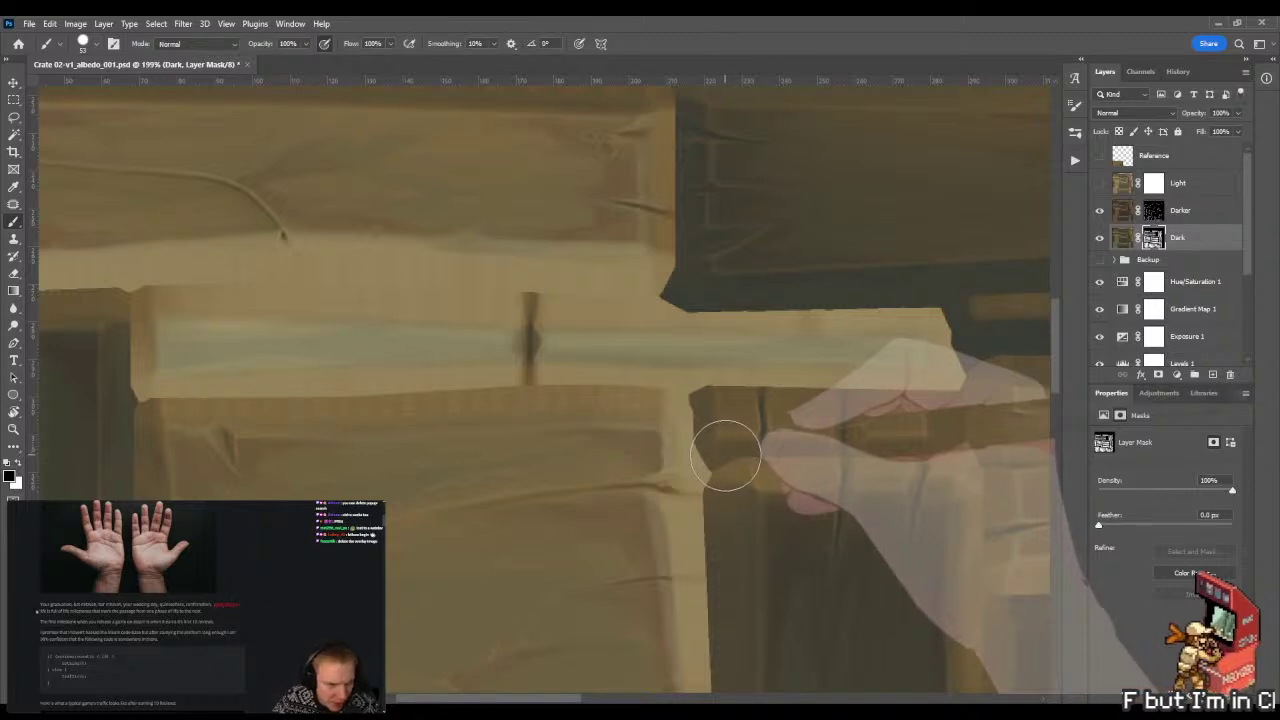
- Set the Gradient tool to radial and apply soft gradients on the Dark mask around the notched strip
key("z")
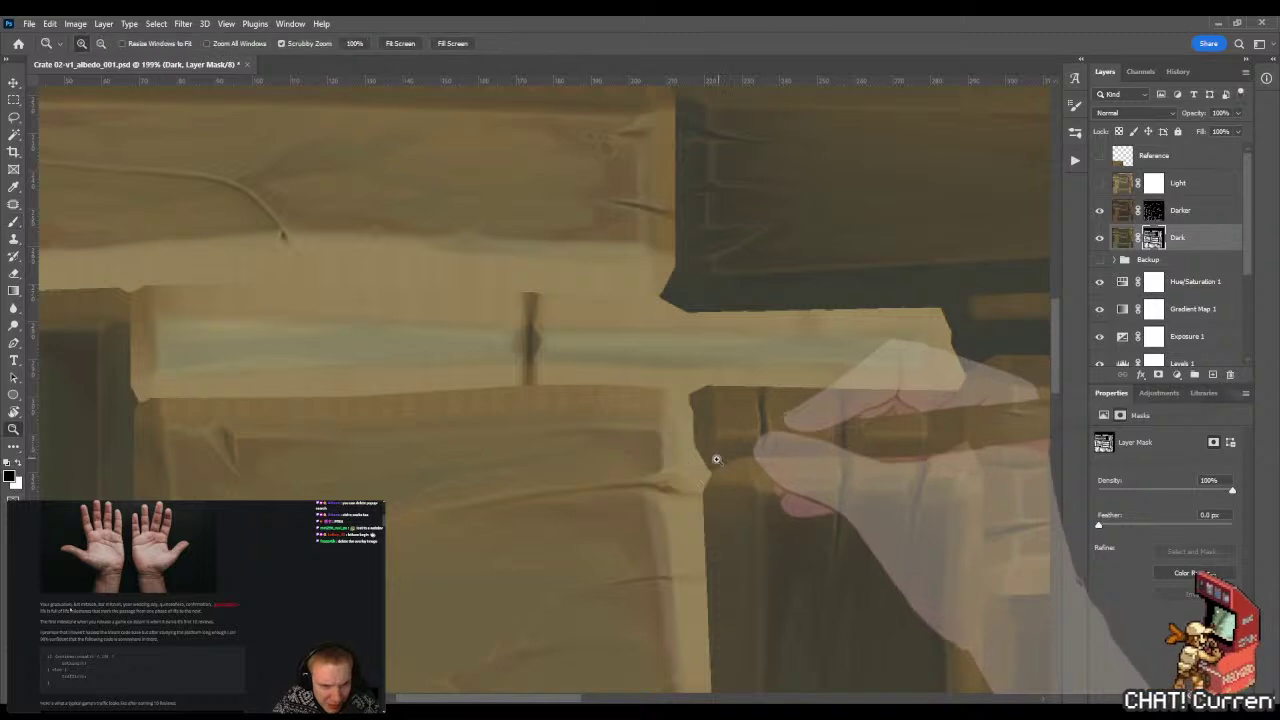
left_click(675, 467, "alt")
key("g")
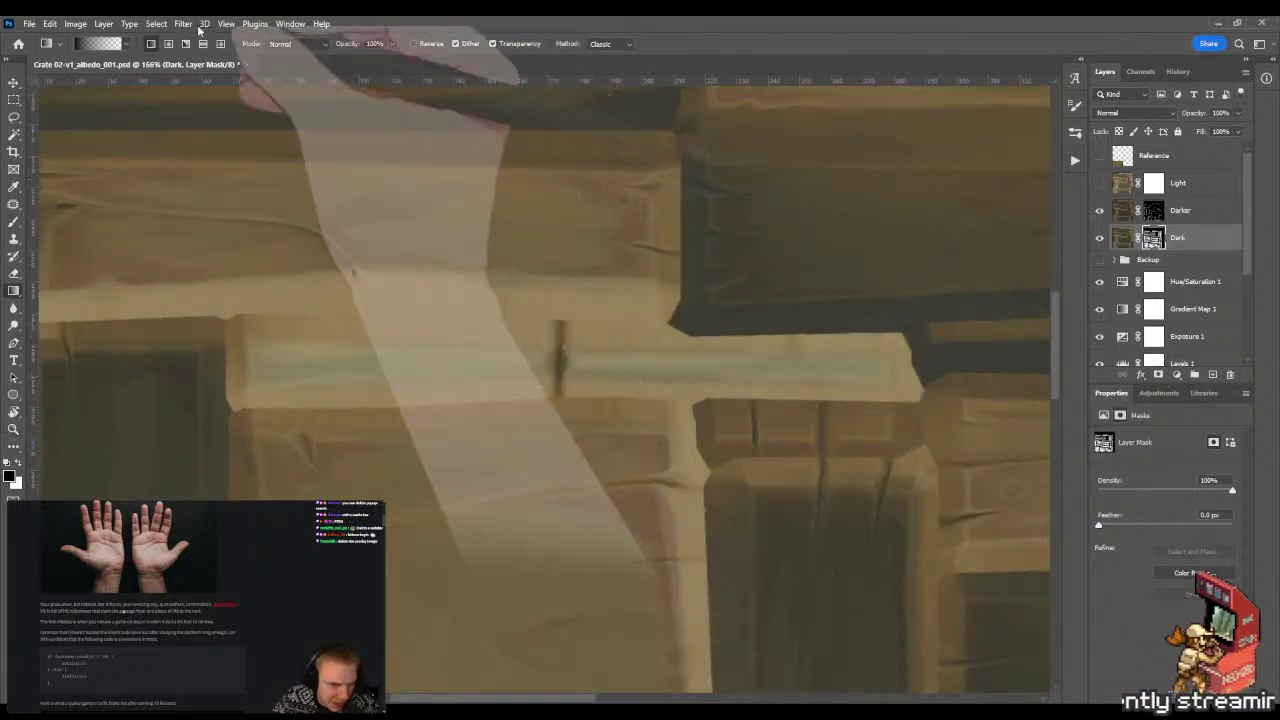
left_click(168, 45)
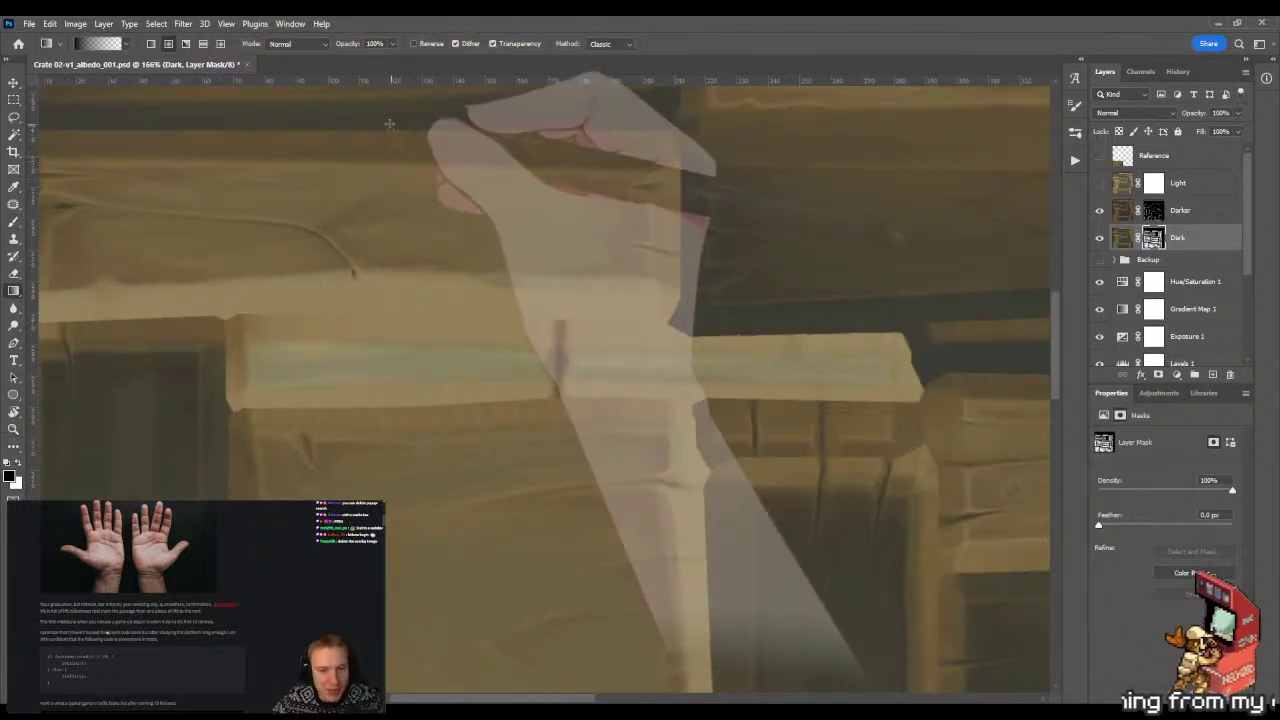
left_click_drag(391, 124, 724, 139)
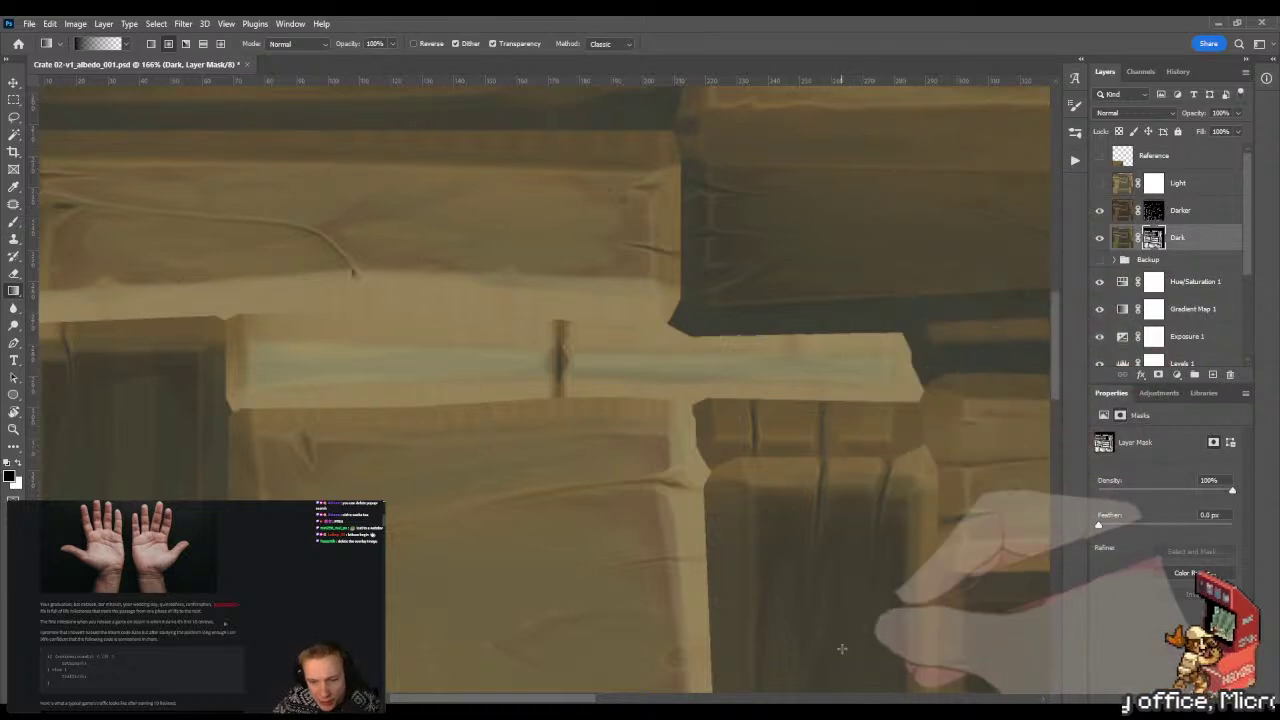
left_click_drag(852, 646, 510, 632)
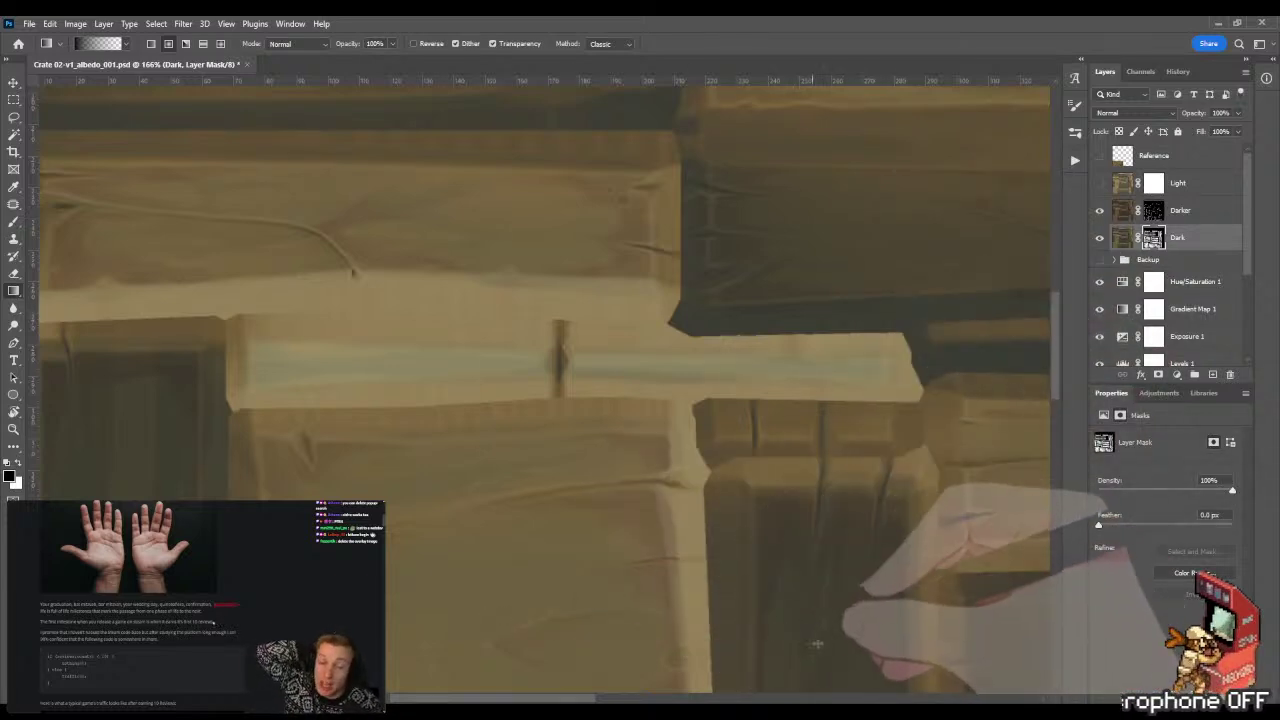
left_click_drag(808, 644, 712, 630)
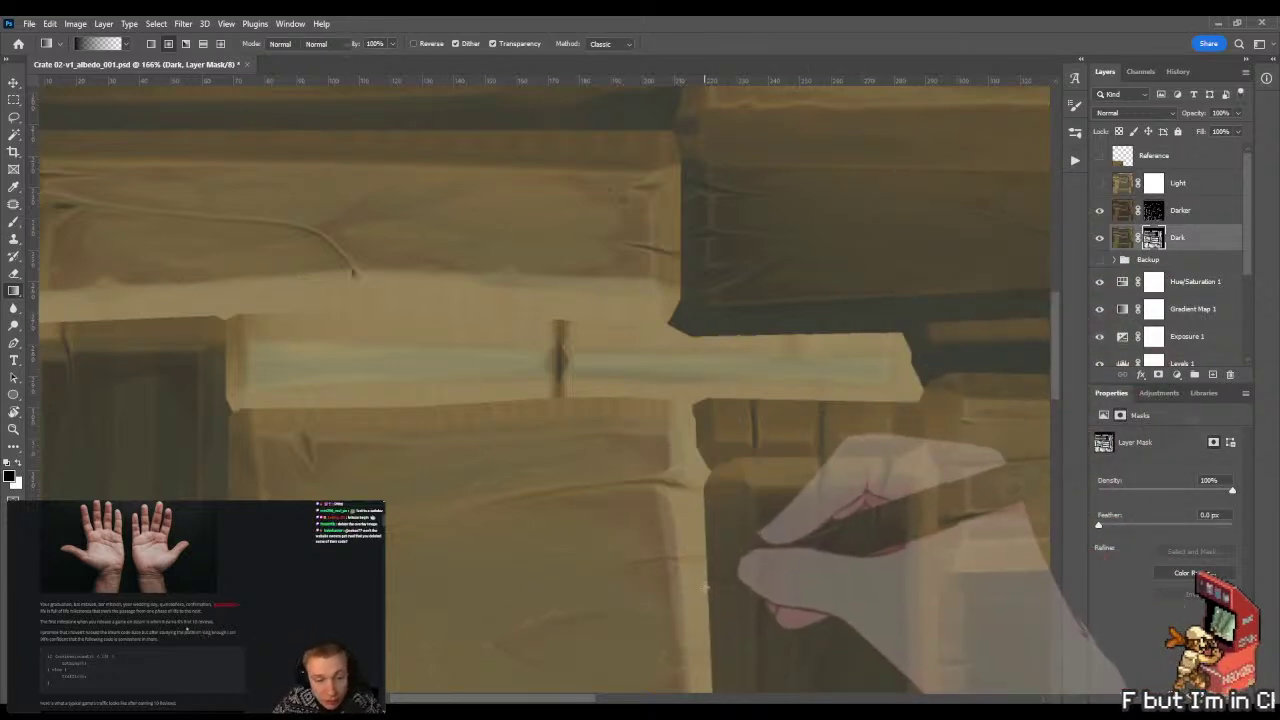
- Blend the shading along the strip on both sides of the notch with the Mixer Brush on the Dark mask
key("z")
left_click_drag(276, 420, 221, 394)
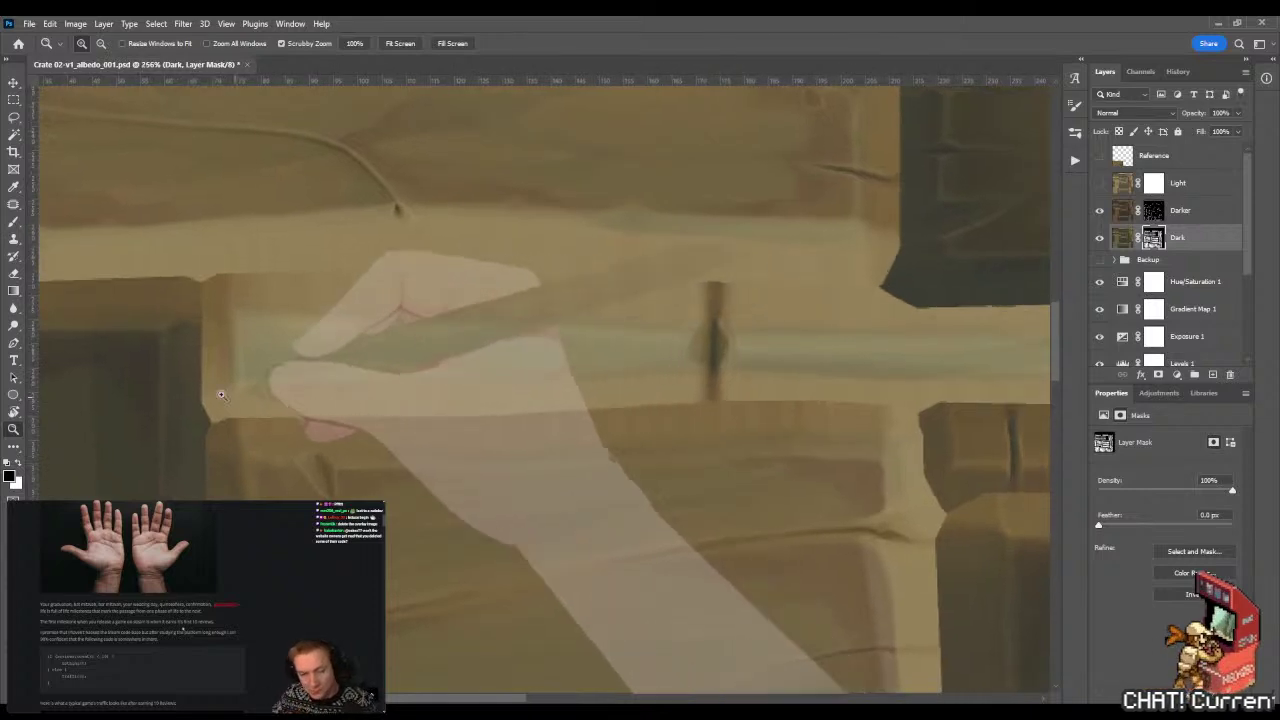
key("b")
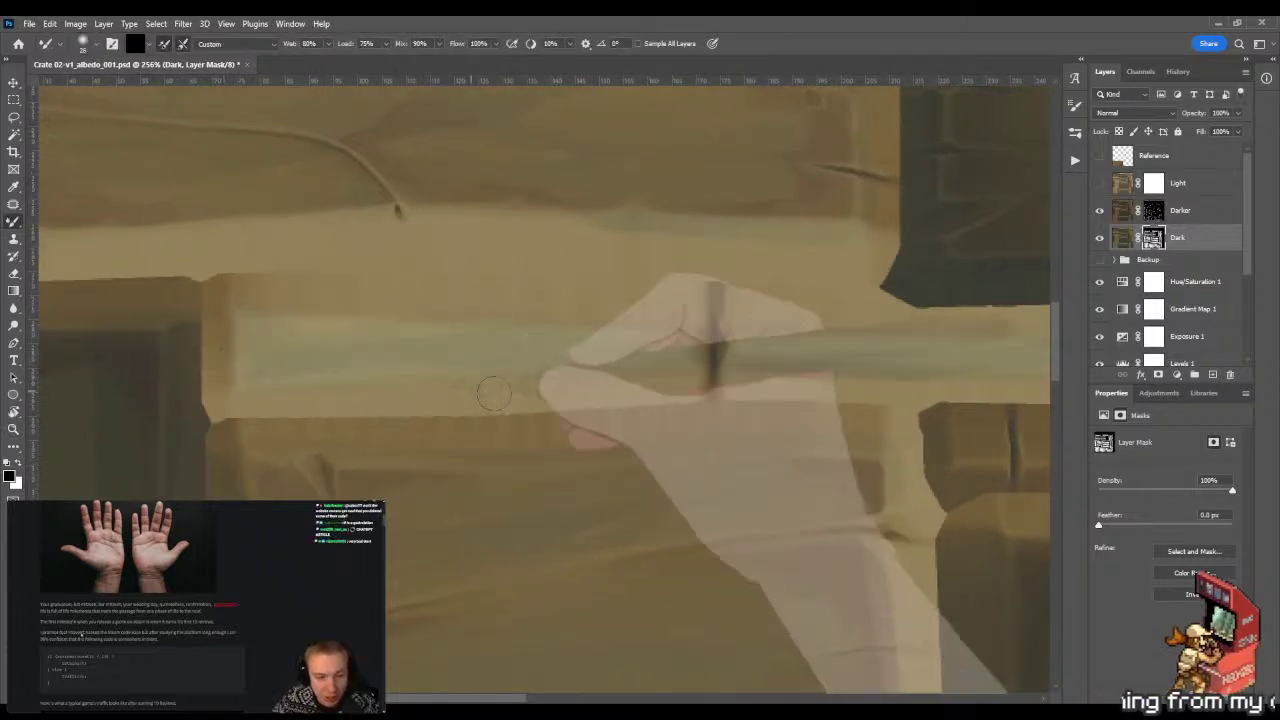
left_click_drag(603, 375, 420, 371)
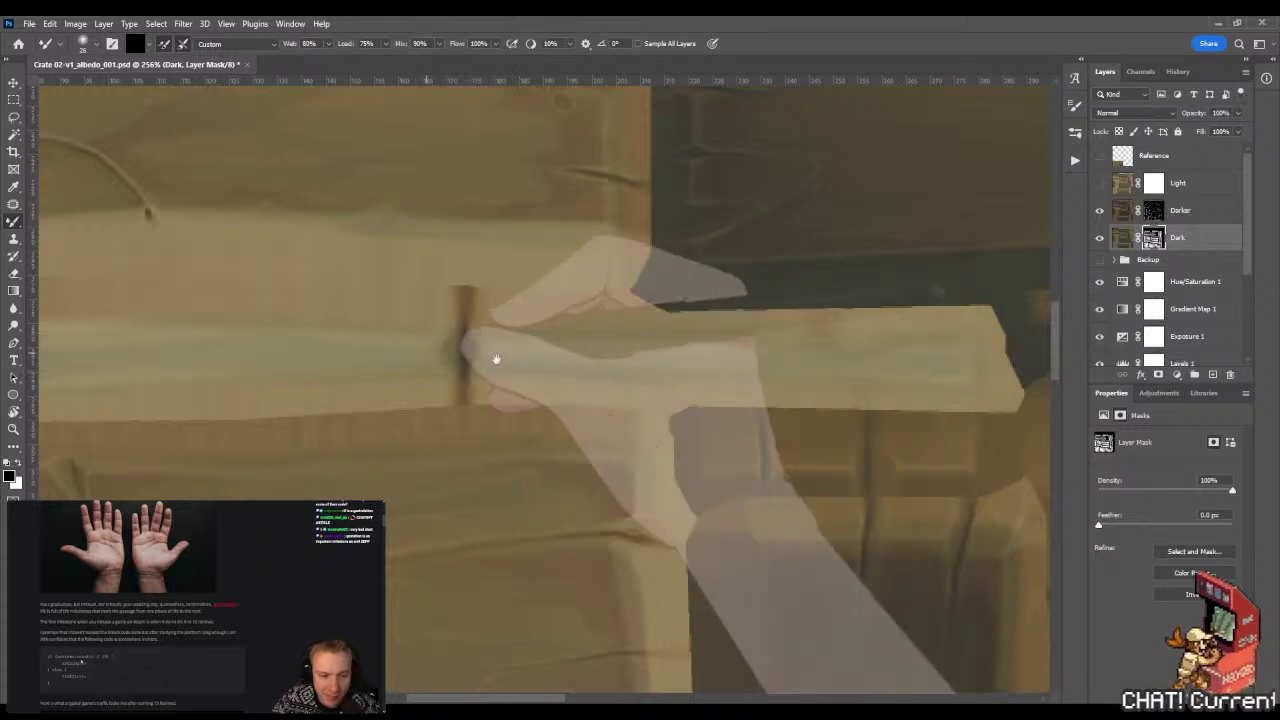
left_click_drag(494, 360, 672, 379)
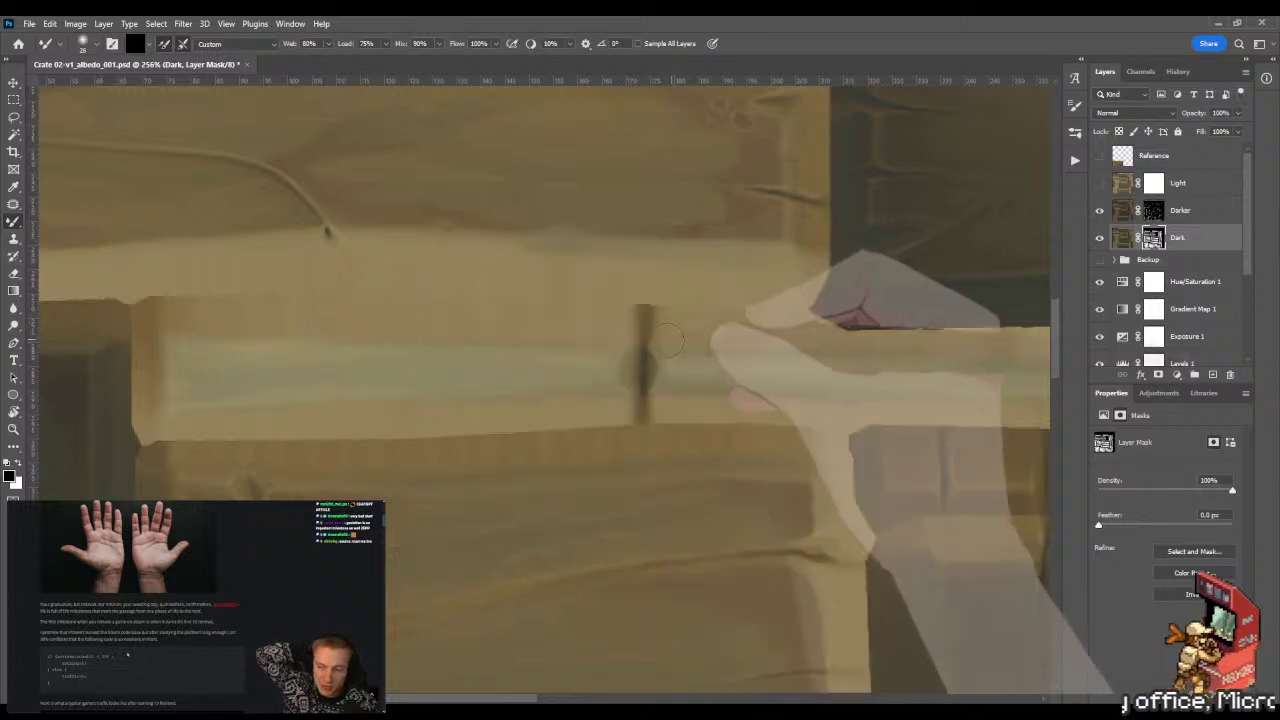
left_click_drag(723, 341, 466, 331)
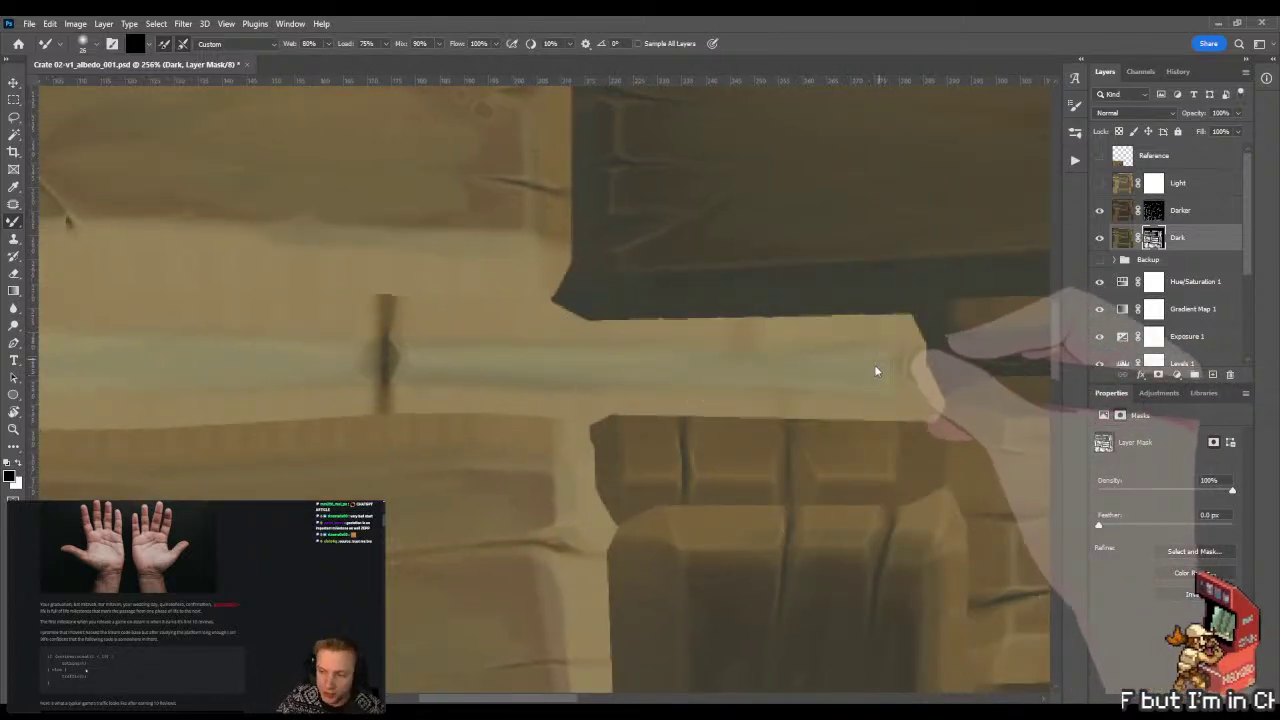
- Save the crate albedo document, switch to Marmoset Toolbag and examine the crate's rim edges and interior
key("z")
left_click_drag(875, 385, 677, 420)
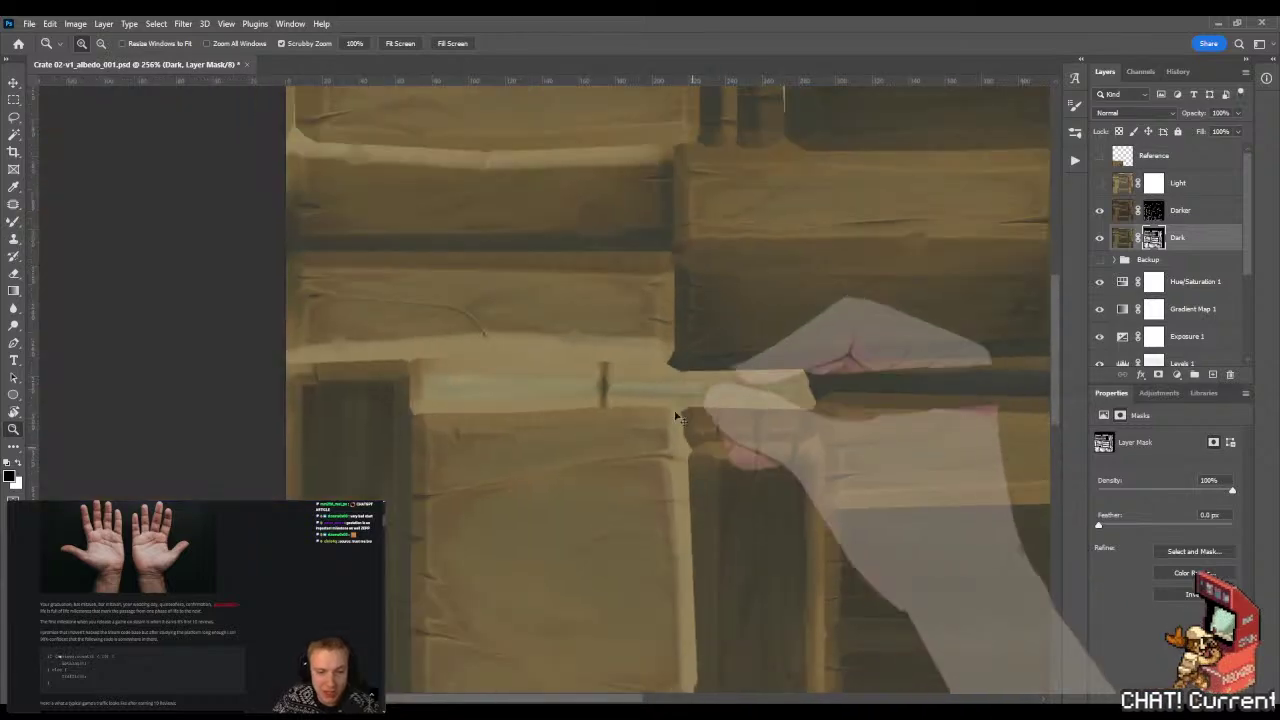
key("ctrl+s")
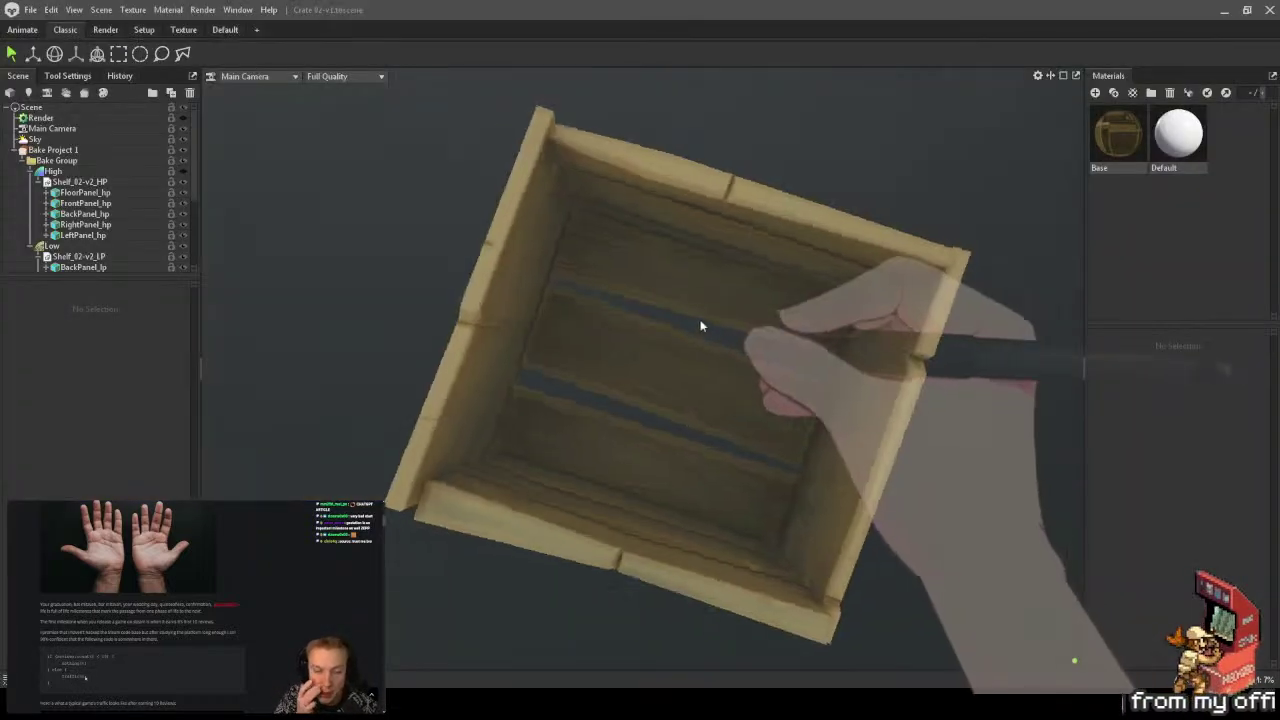
left_click_drag(700, 323, 630, 353)
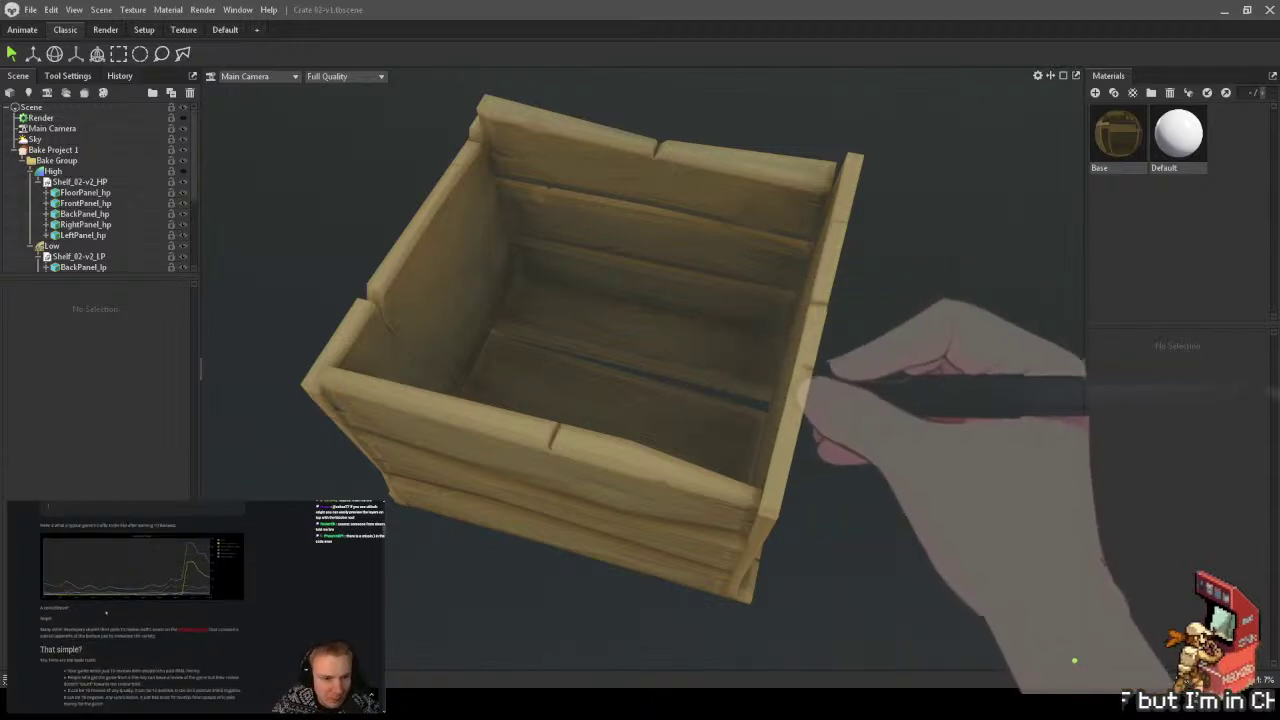
- Return to Photoshop and paint thin black grain lines on the Dark mask in the strip's section left of the notch
key("alt+Tab")
left_click_drag(557, 377, 545, 348)
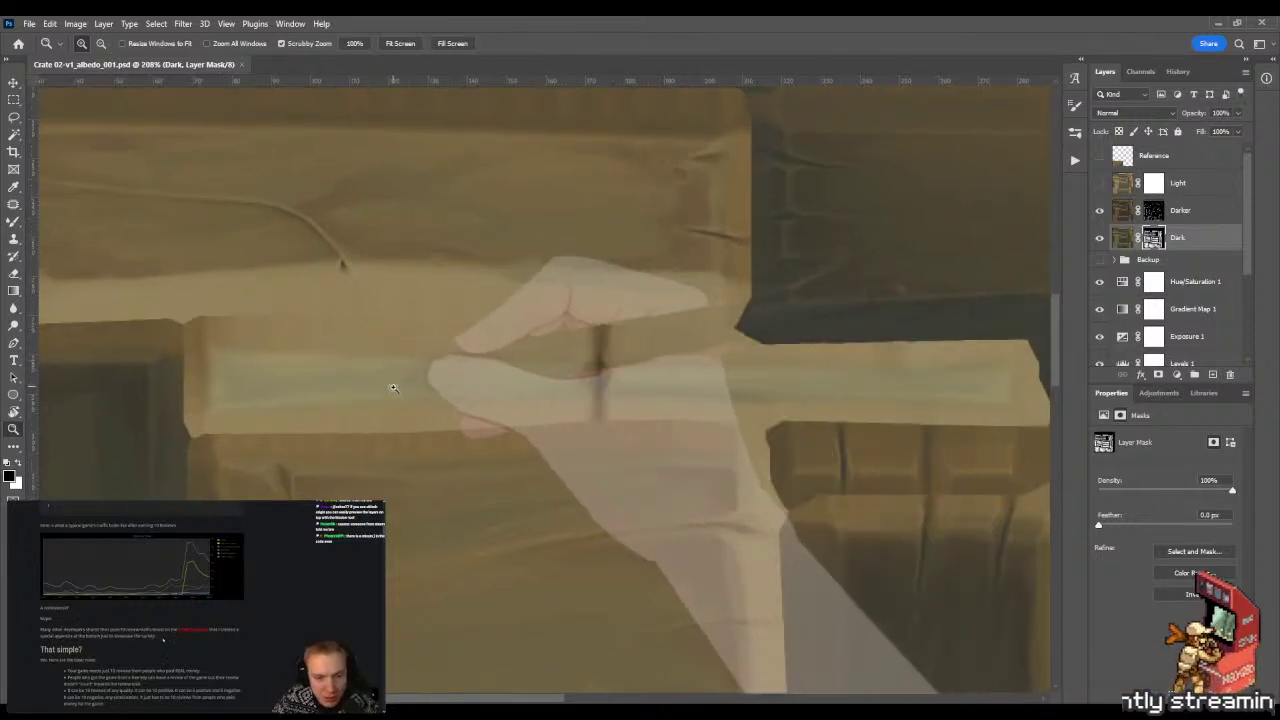
key("b")
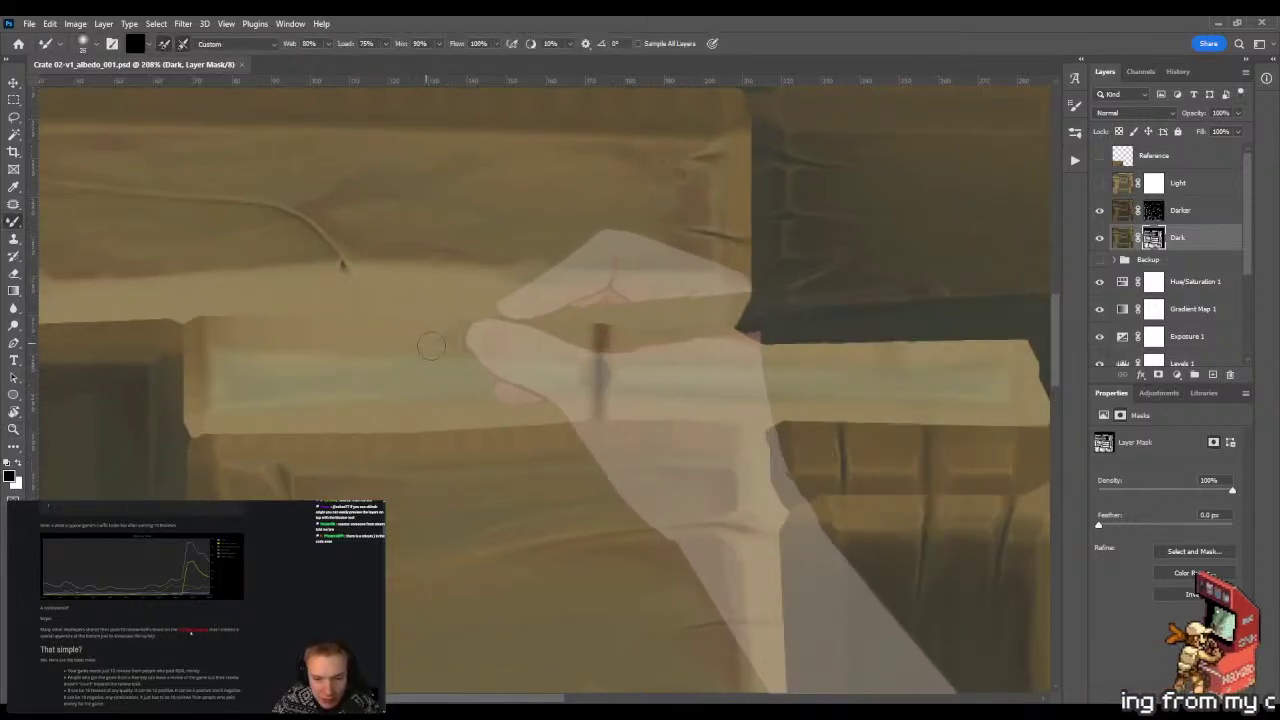
left_click_drag(568, 338, 466, 300)
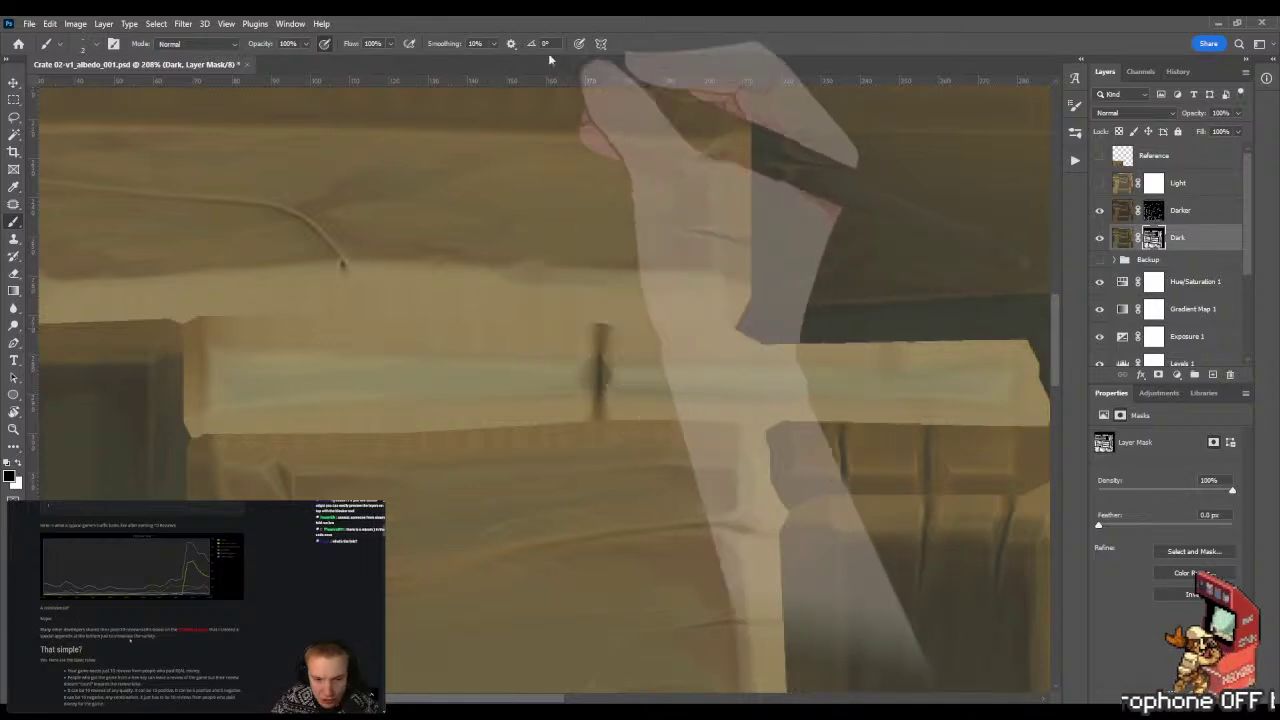
key("z")
left_click_drag(305, 376, 360, 378)
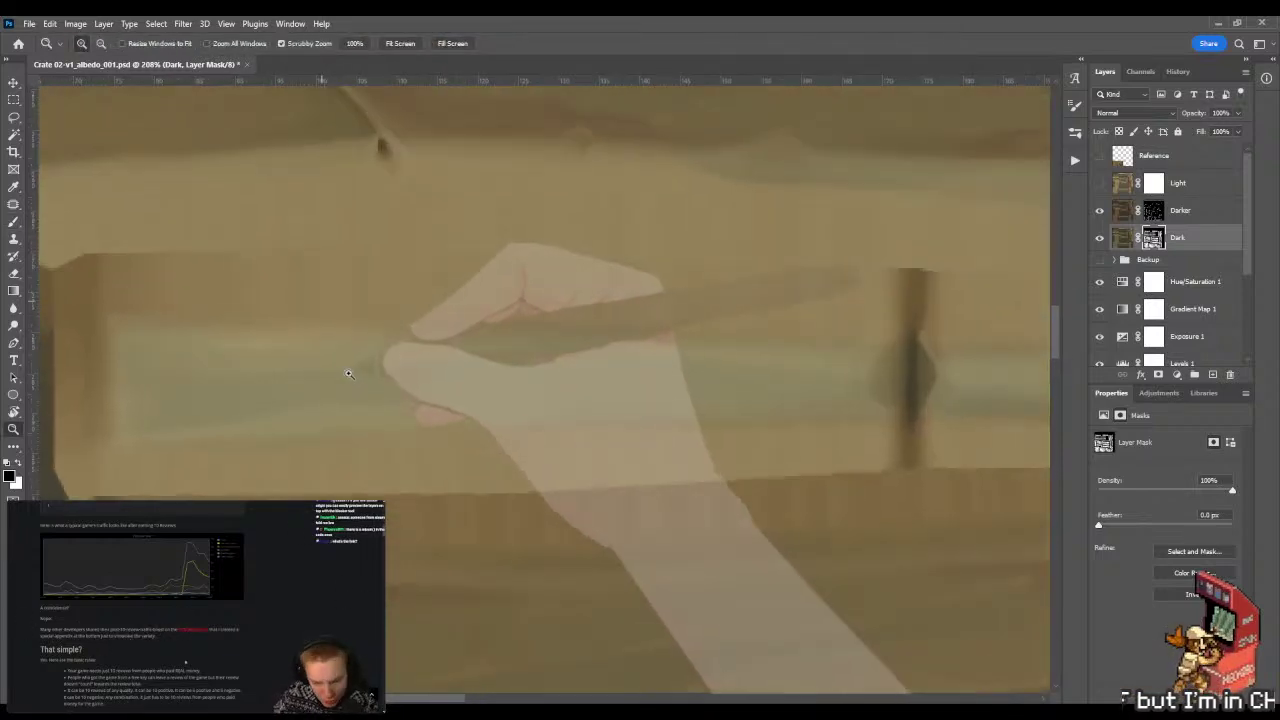
key("b")
left_click_drag(414, 420, 396, 395)
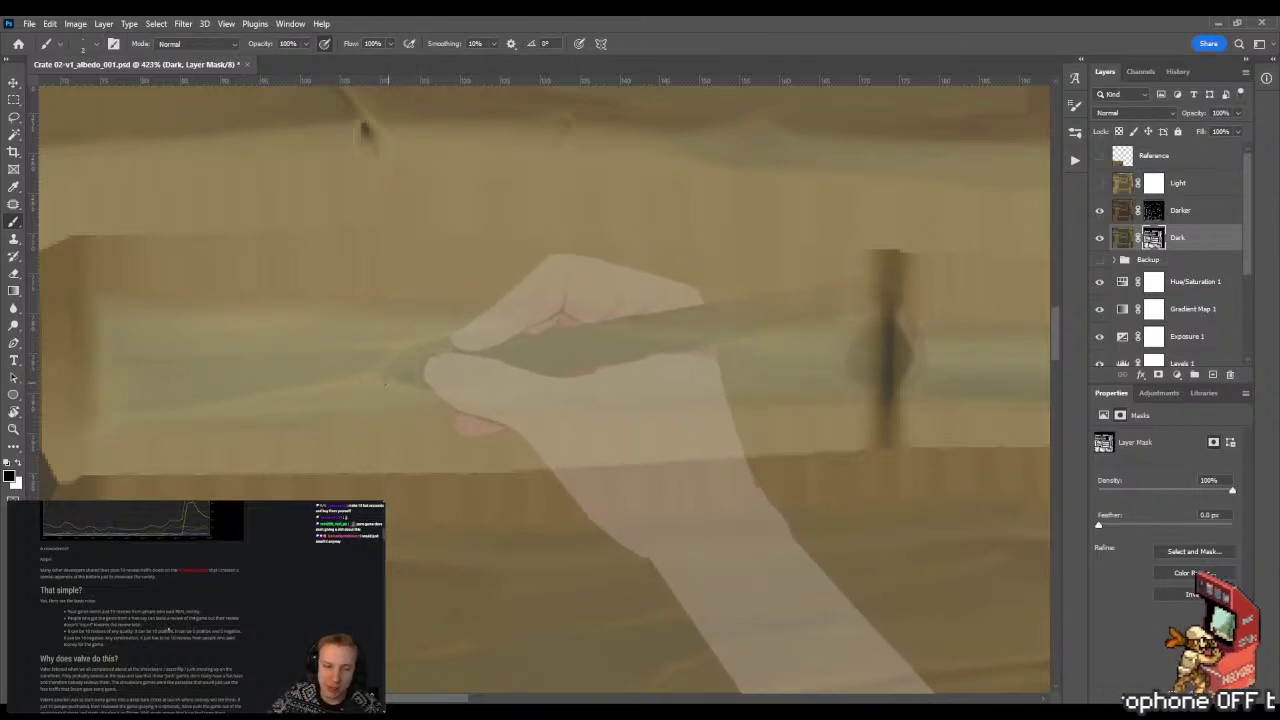
- Add fine black grain lines to the Dark mask around both sides of the strip's notch
key("z")
mouse_move(385, 383)
left_mouse_down()
mouse_move(330, 385)
mouse_move(683, 399)
mouse_move(629, 394)
left_mouse_up()
key("b")
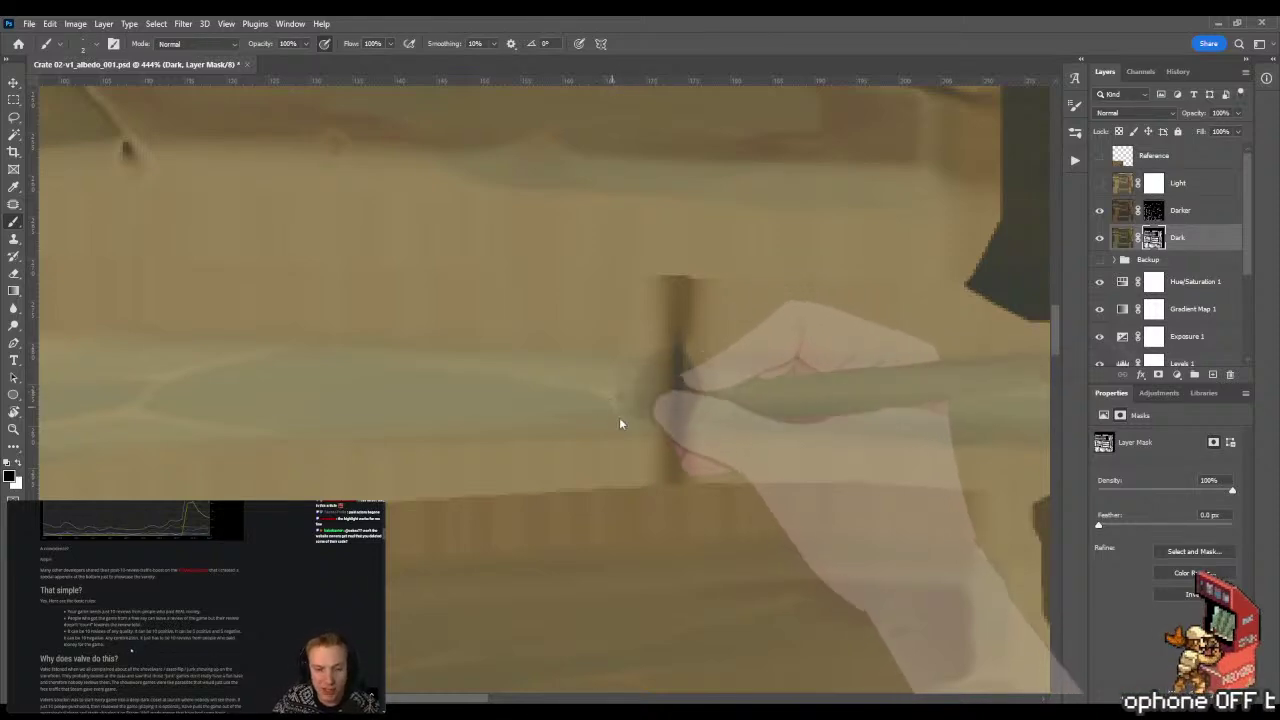
mouse_move(691, 429)
left_mouse_down()
mouse_move(561, 430)
mouse_move(491, 400)
left_mouse_up()
key("z")
scroll(476, 441, "down", 2)
key("b")
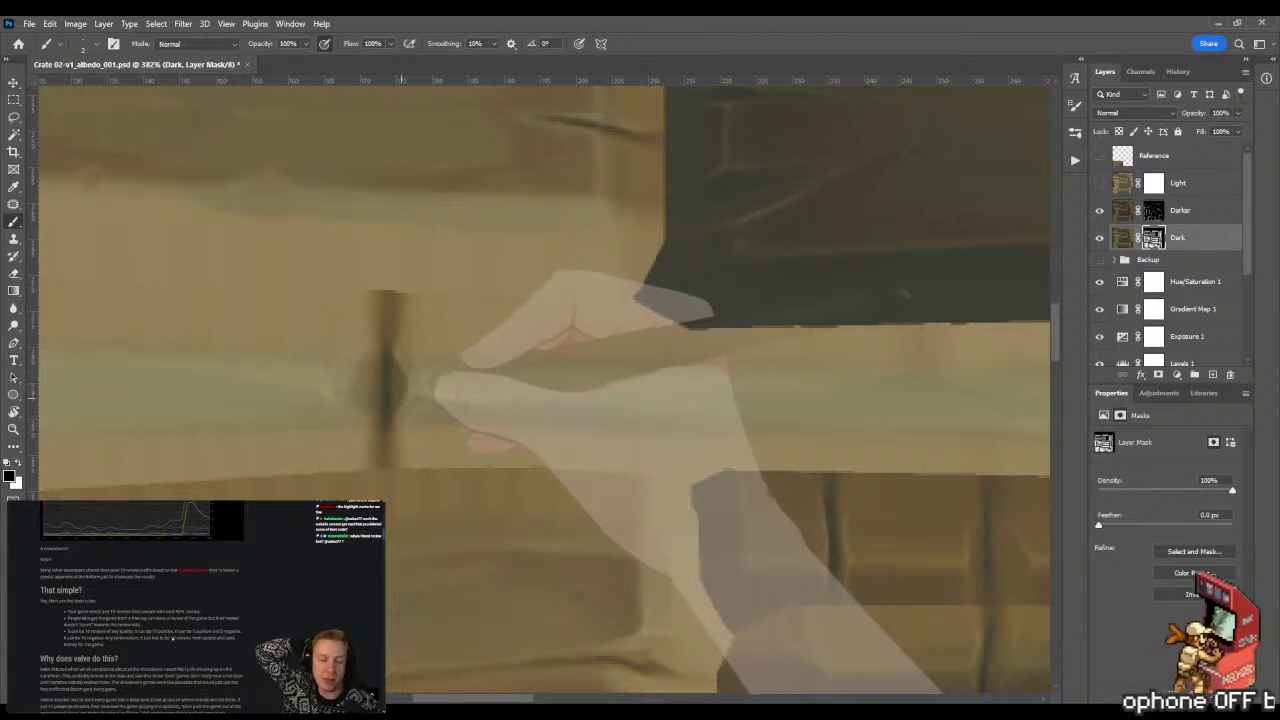
- Continue the thin black grain strokes on the Dark mask along the strip's right section to its end
key("z")
mouse_move(605, 405)
left_mouse_down()
mouse_move(514, 406)
mouse_move(700, 412)
left_mouse_up()
key("b")
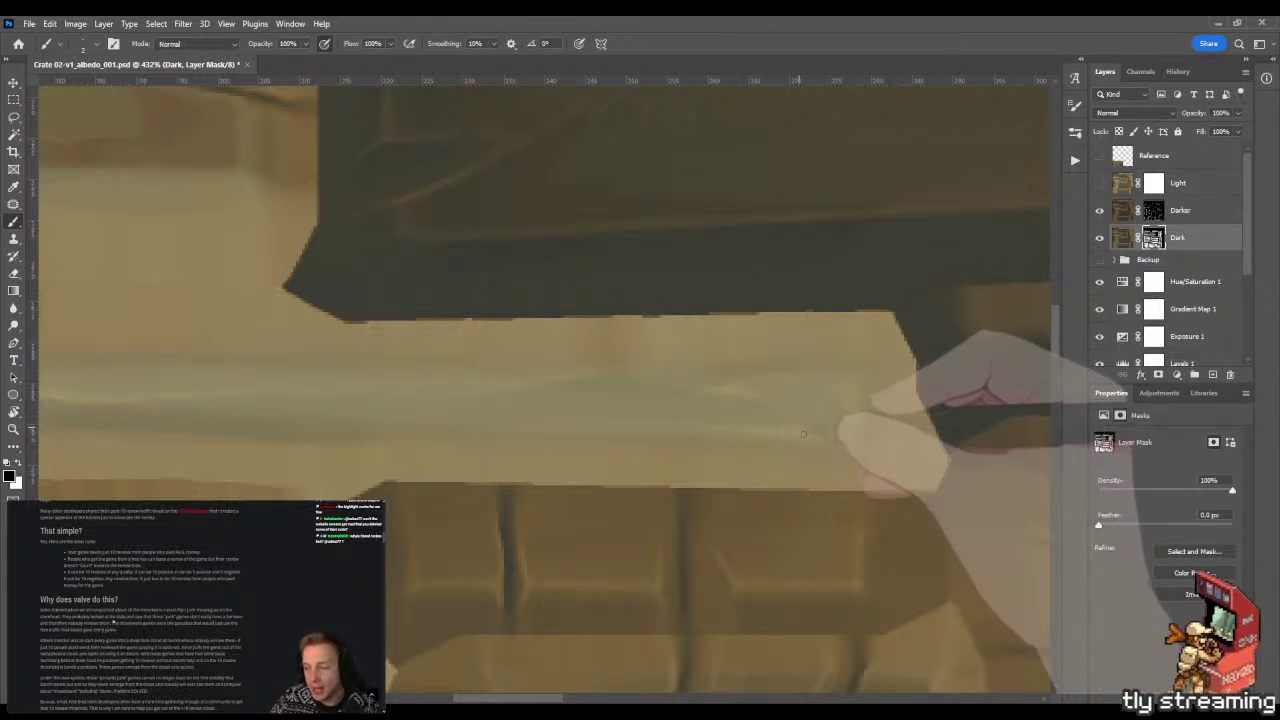
- Save the crate albedo document and check the painted rim edges on the crate in Marmoset Toolbag
key("z")
left_click_drag(686, 443, 571, 428)
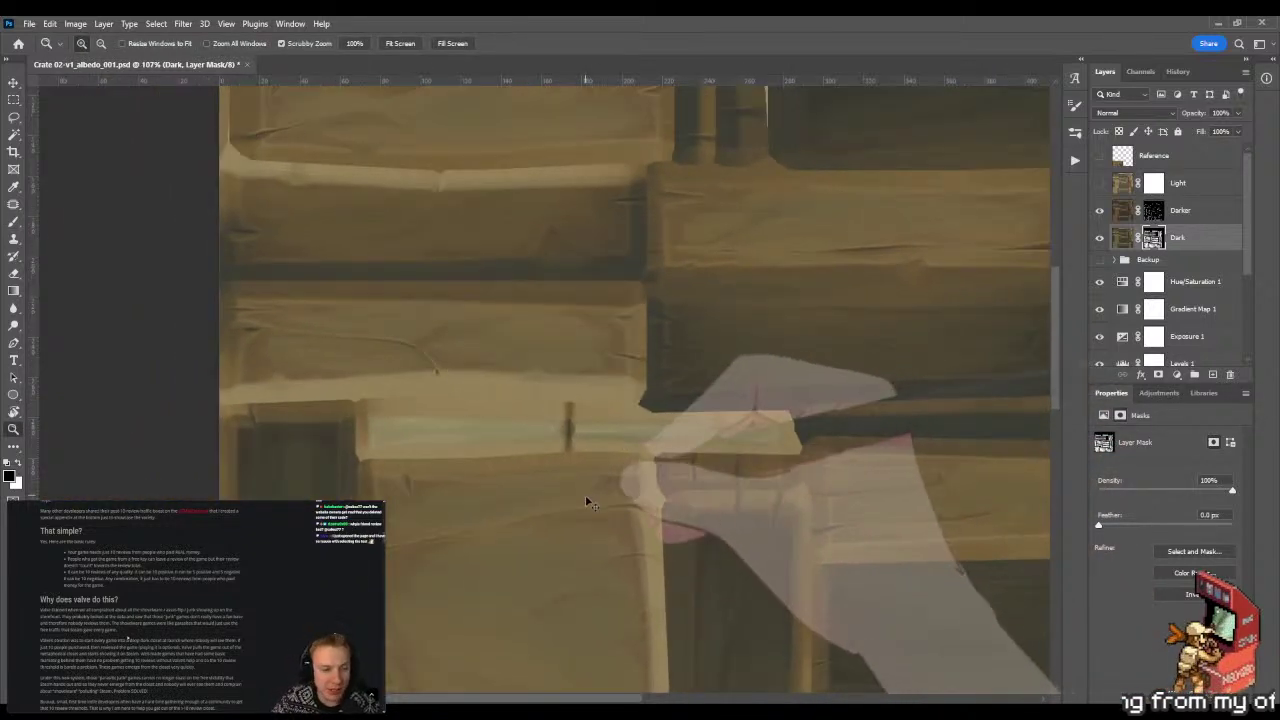
key("ctrl+s")
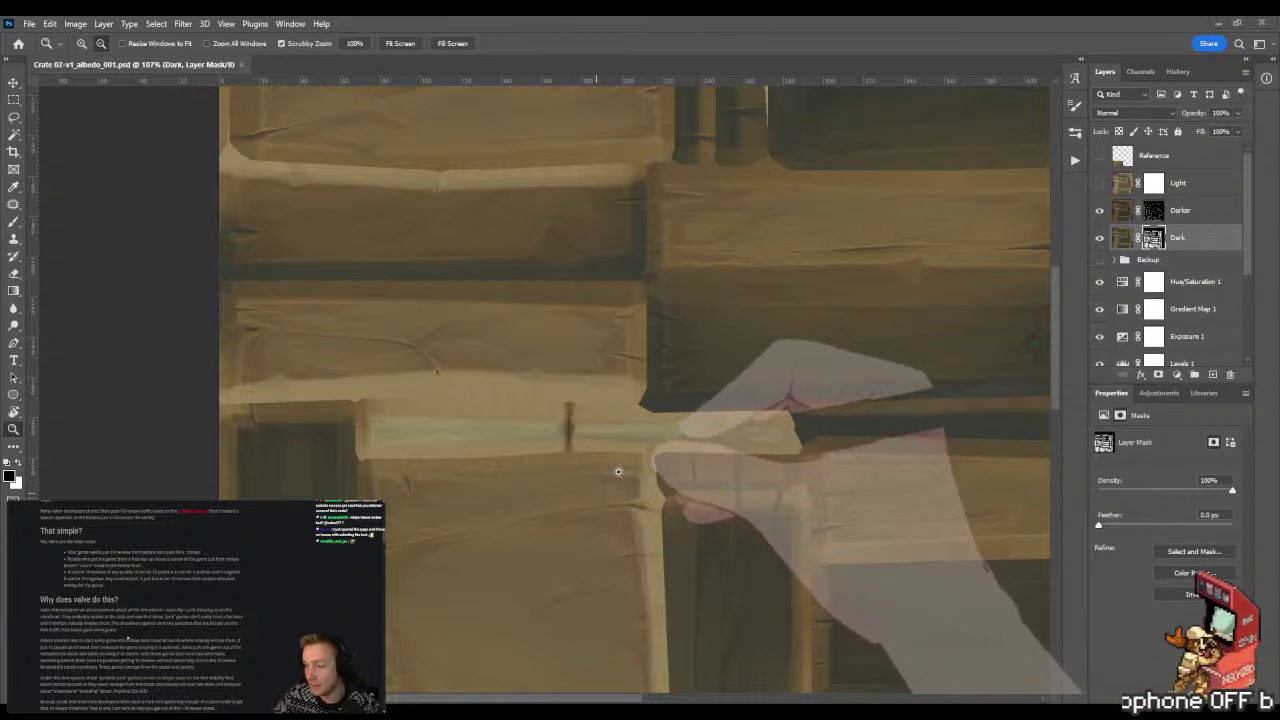
left_click(614, 462)
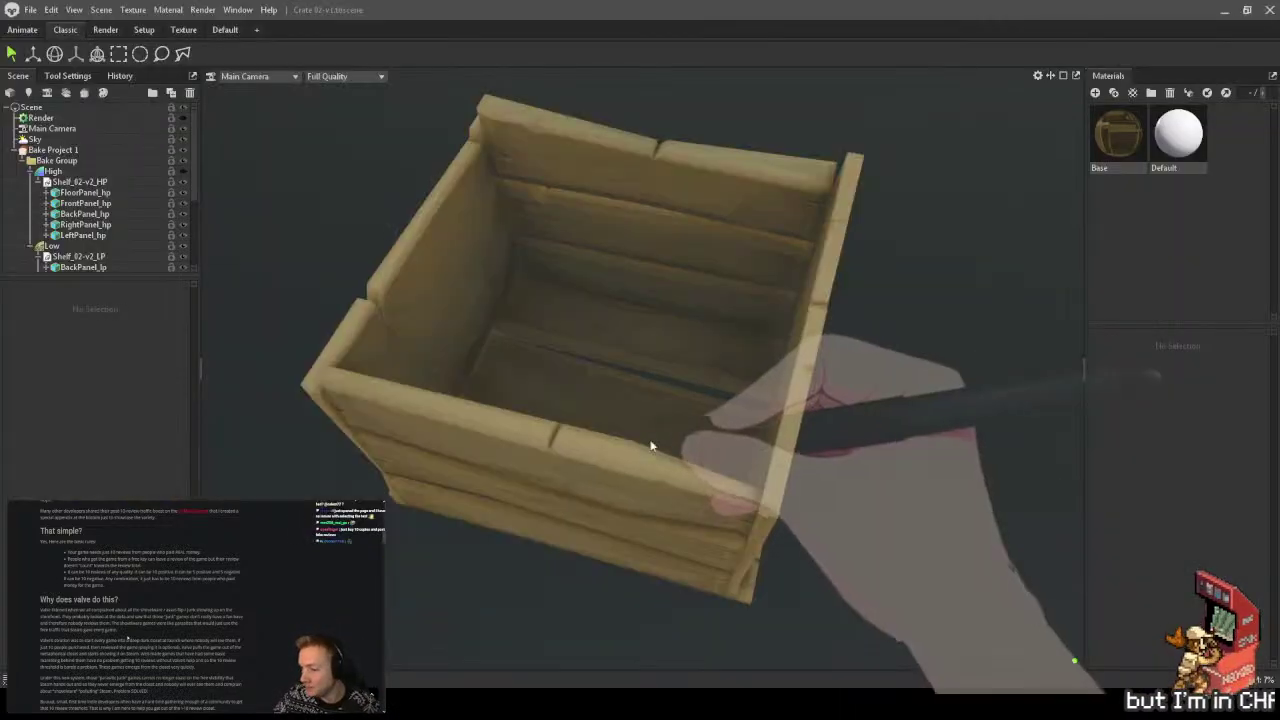
left_click_drag(651, 446, 686, 406)
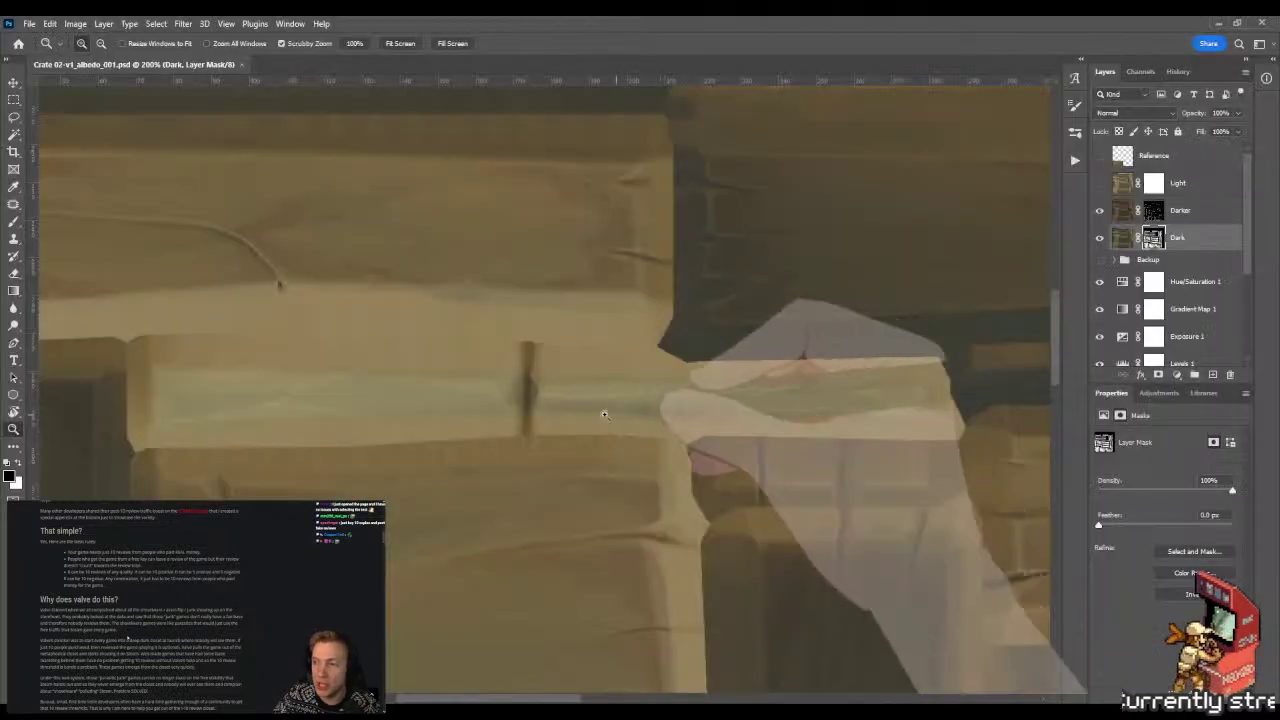
- Lasso an irregular patch at the strip's left end, fill it with a white linear gradient on the Darker mask, and deselect
left_click_drag(279, 374, 408, 383)
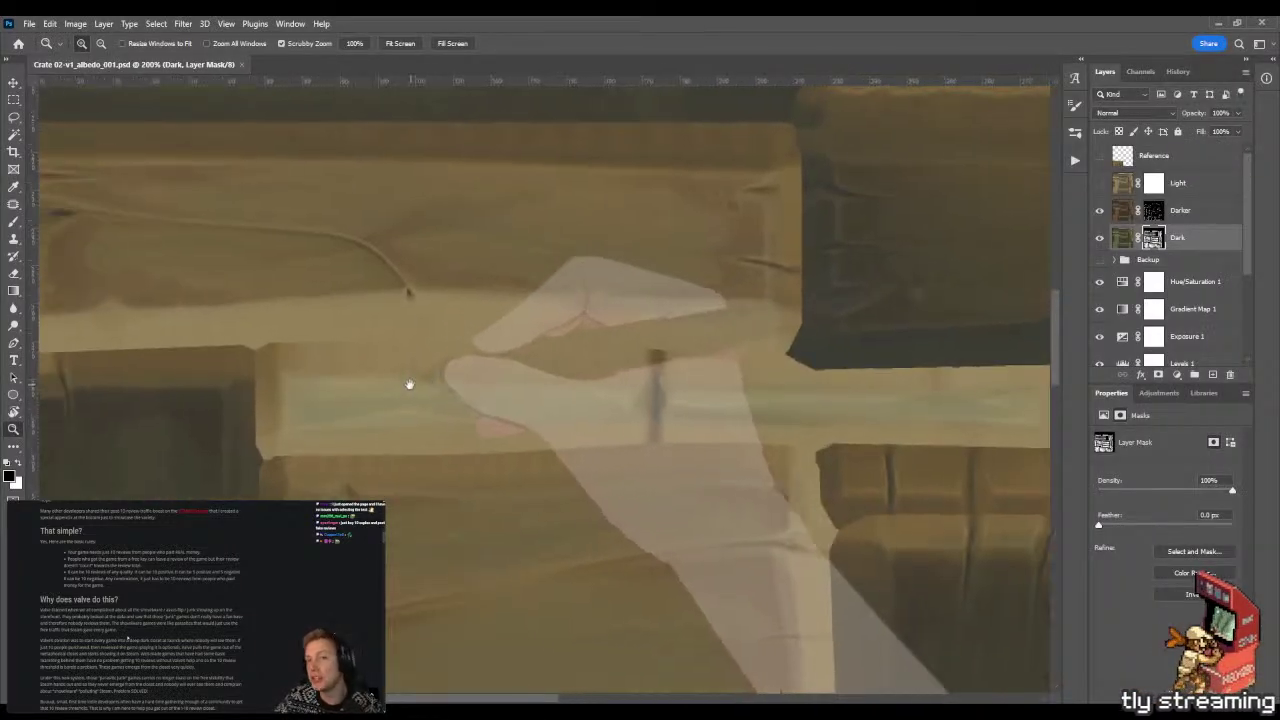
left_click(1153, 210)
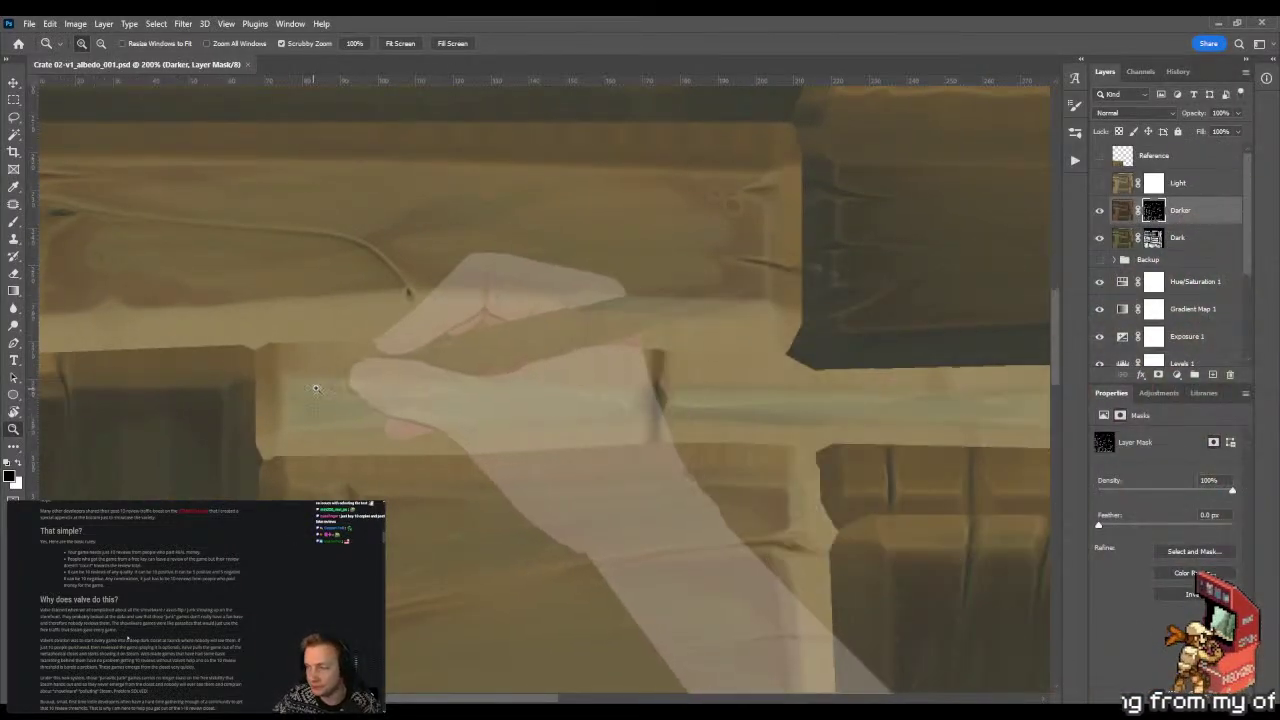
left_click_drag(330, 440, 367, 396)
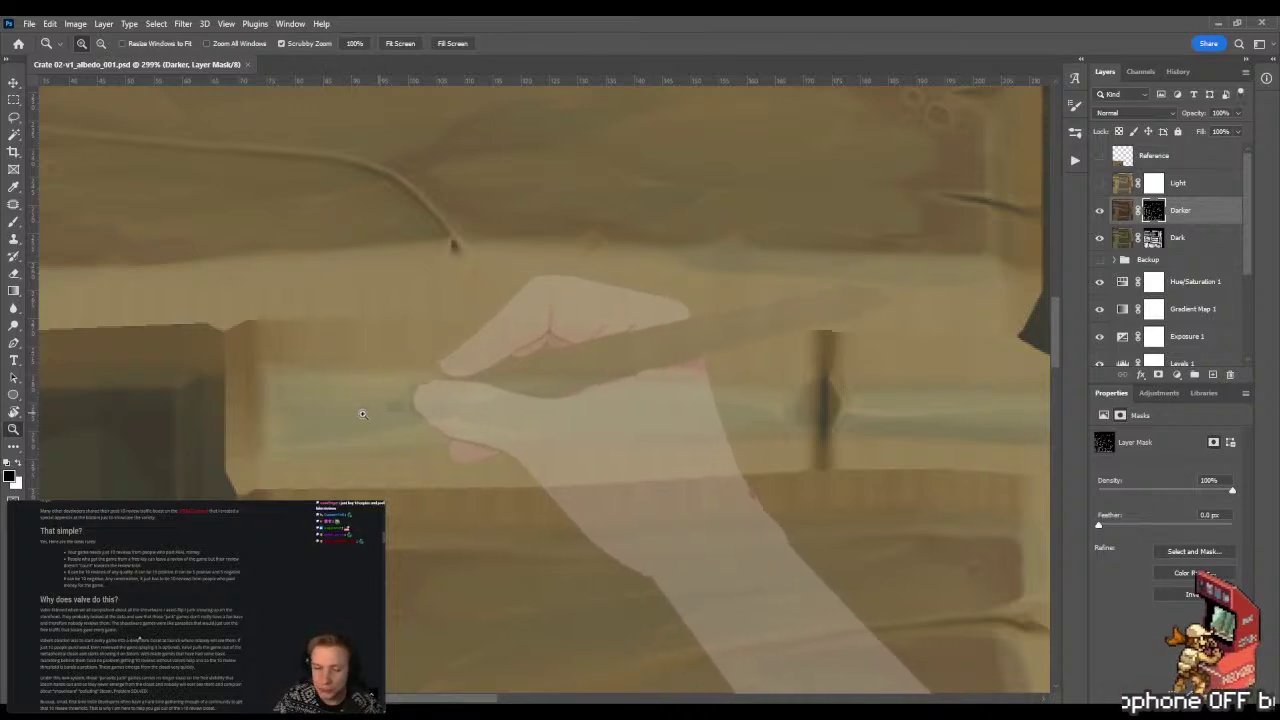
key("l")
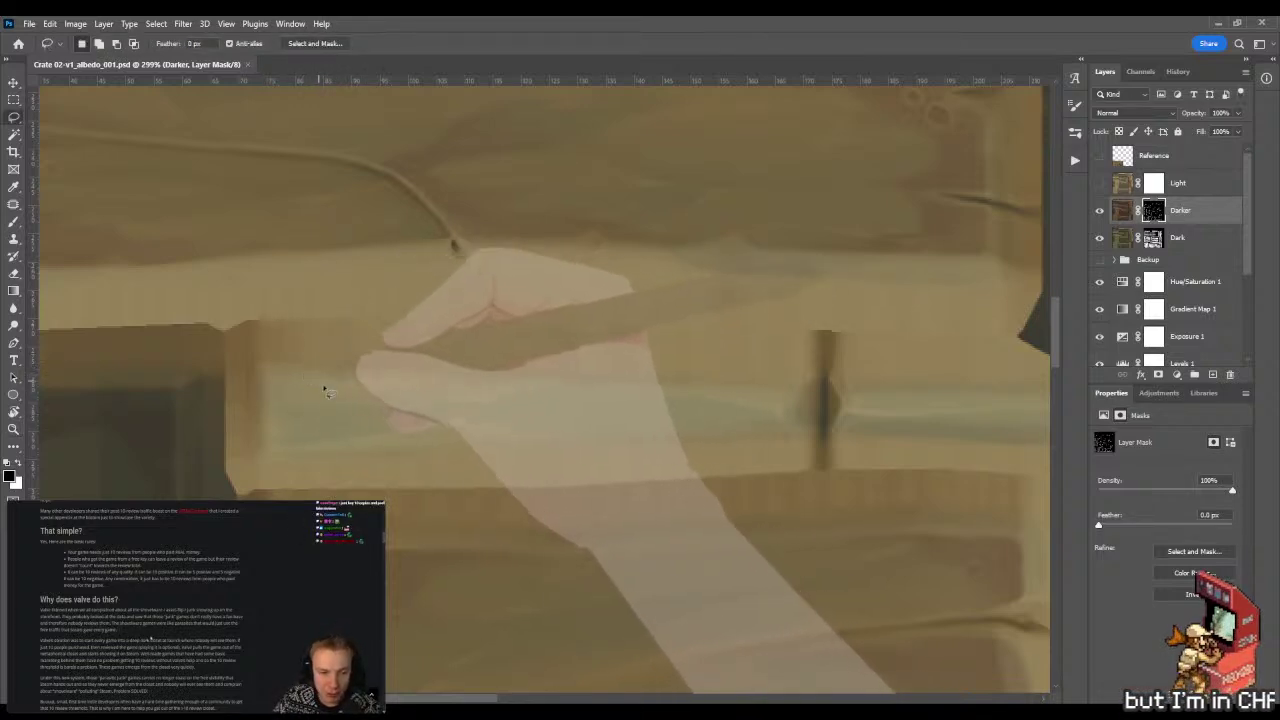
mouse_move(382, 378)
left_mouse_down()
mouse_move(278, 393)
mouse_move(268, 446)
mouse_move(322, 455)
left_mouse_up()
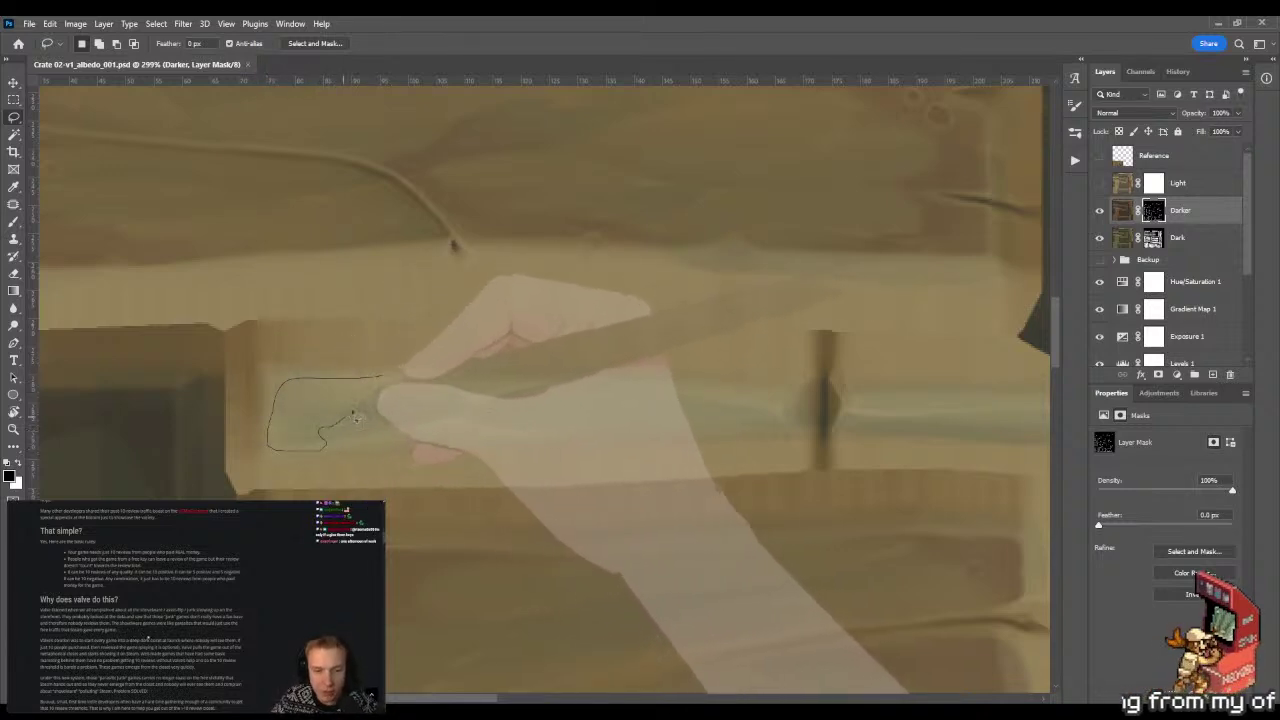
left_click_drag(352, 415, 562, 380)
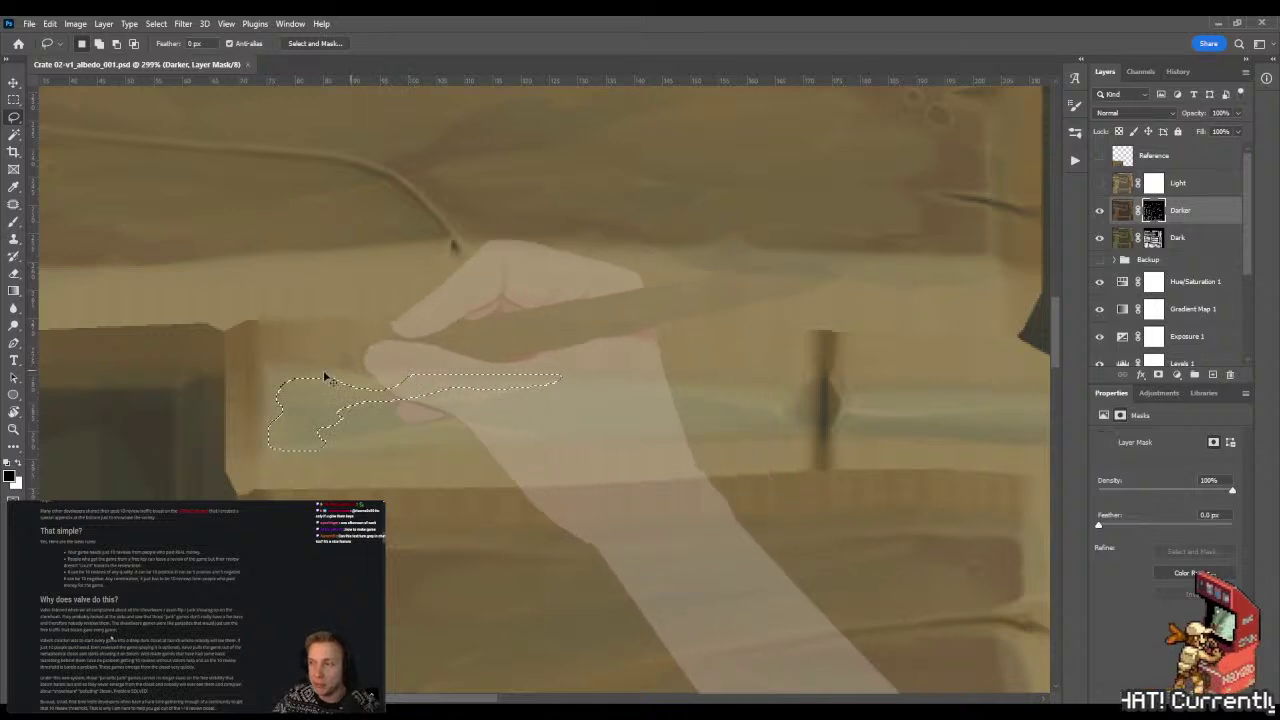
key("g")
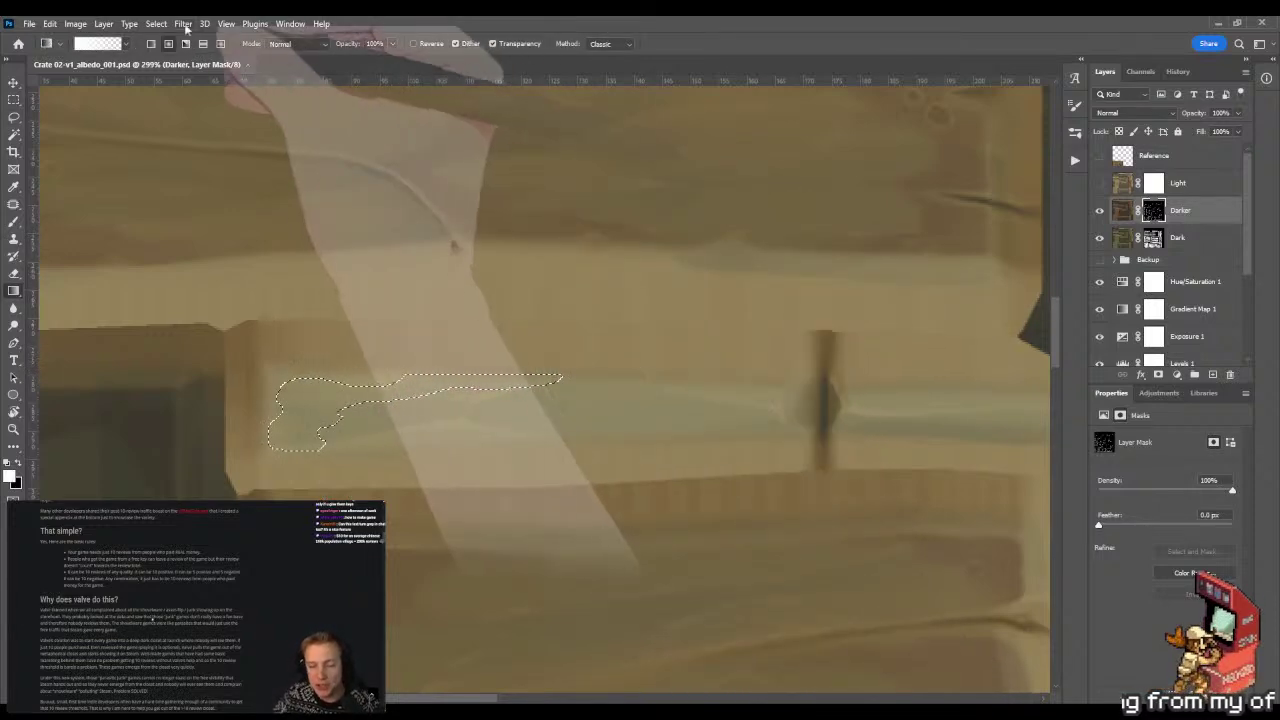
left_click_drag(290, 410, 520, 420)
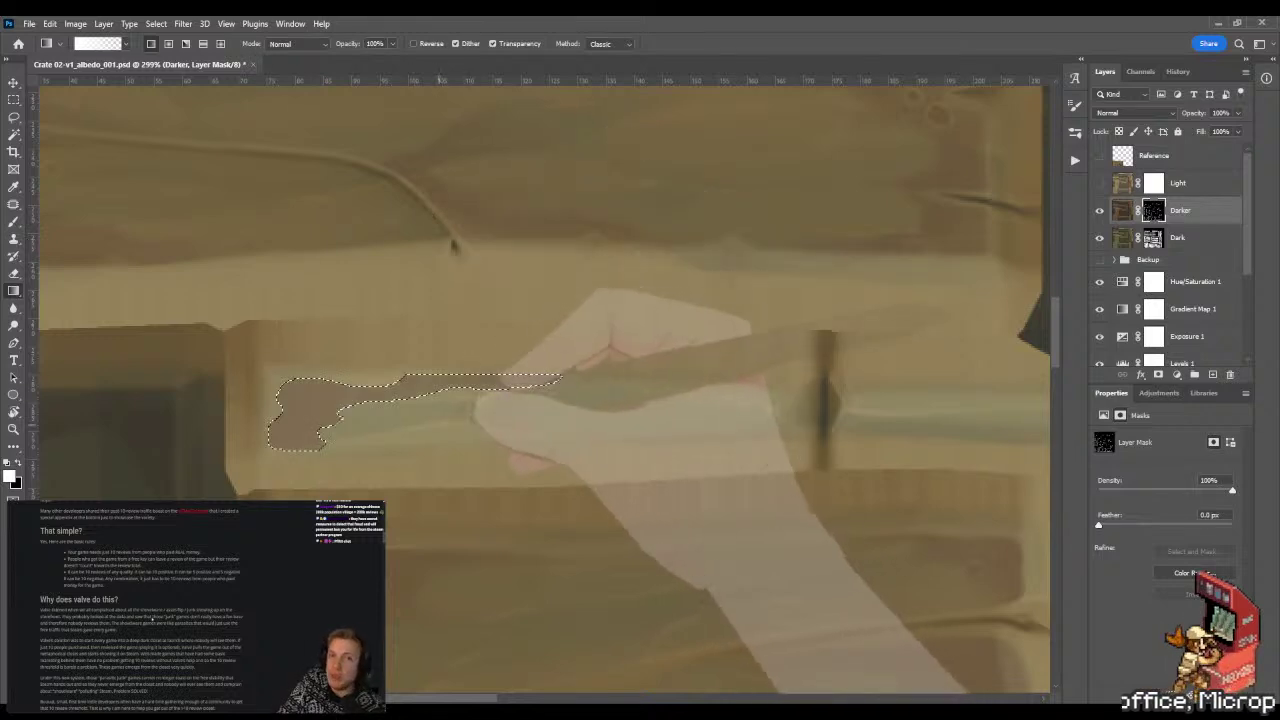
key("m")
key("ctrl+d")
- Soften and blend the borders of the dark patch on the Darker mask with a larger black brush and the Mixer Brush
key("b")
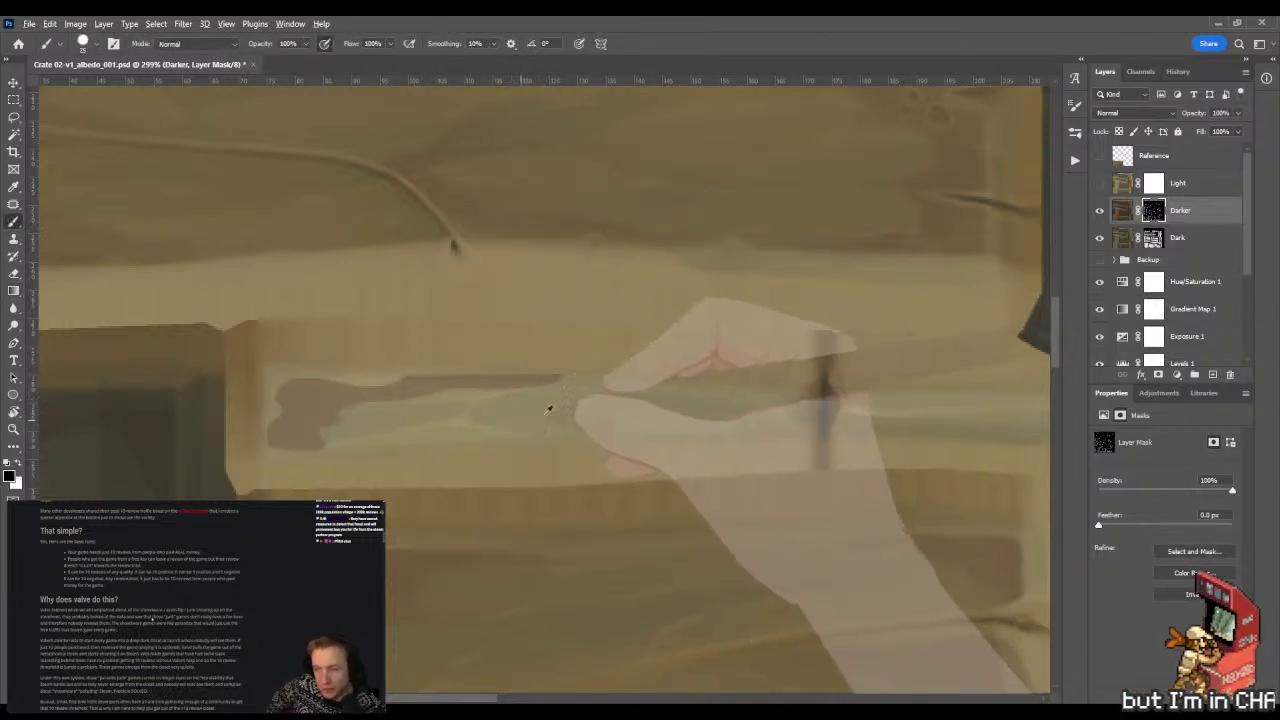
key("x")
key("bracketright")
key("bracketright")
key("bracketright")
key("bracketright")
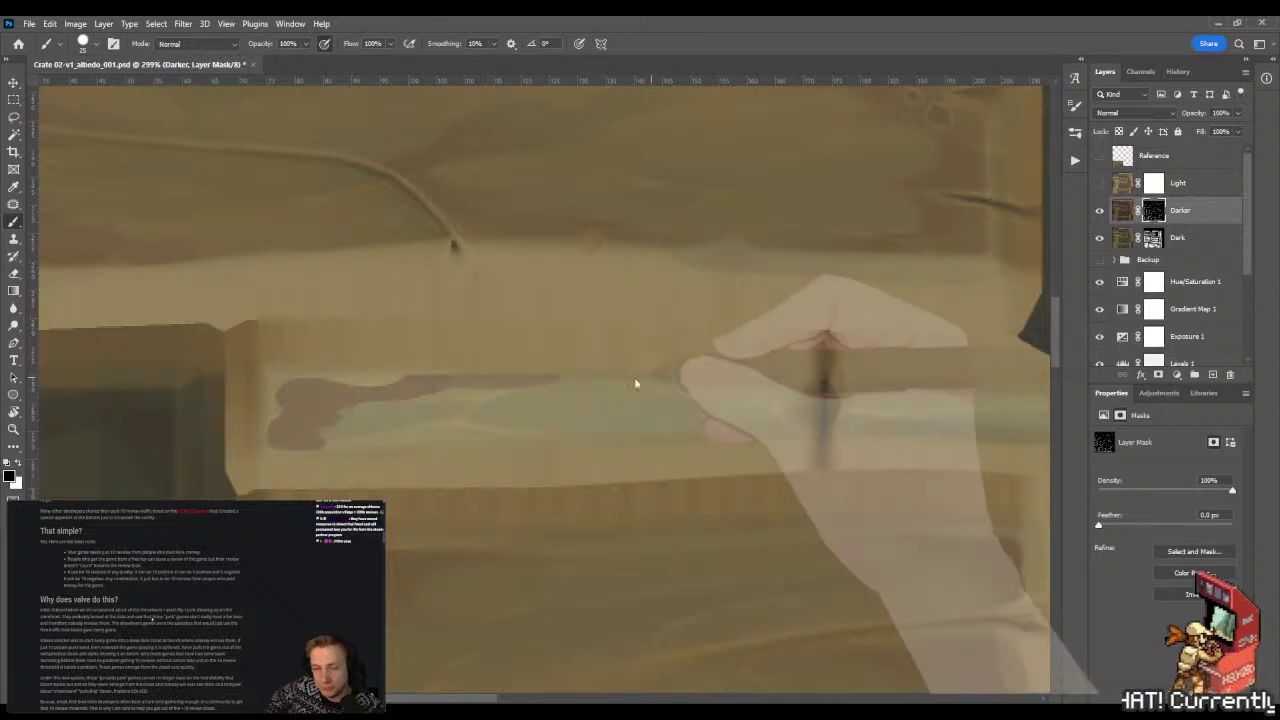
key("shift+b")
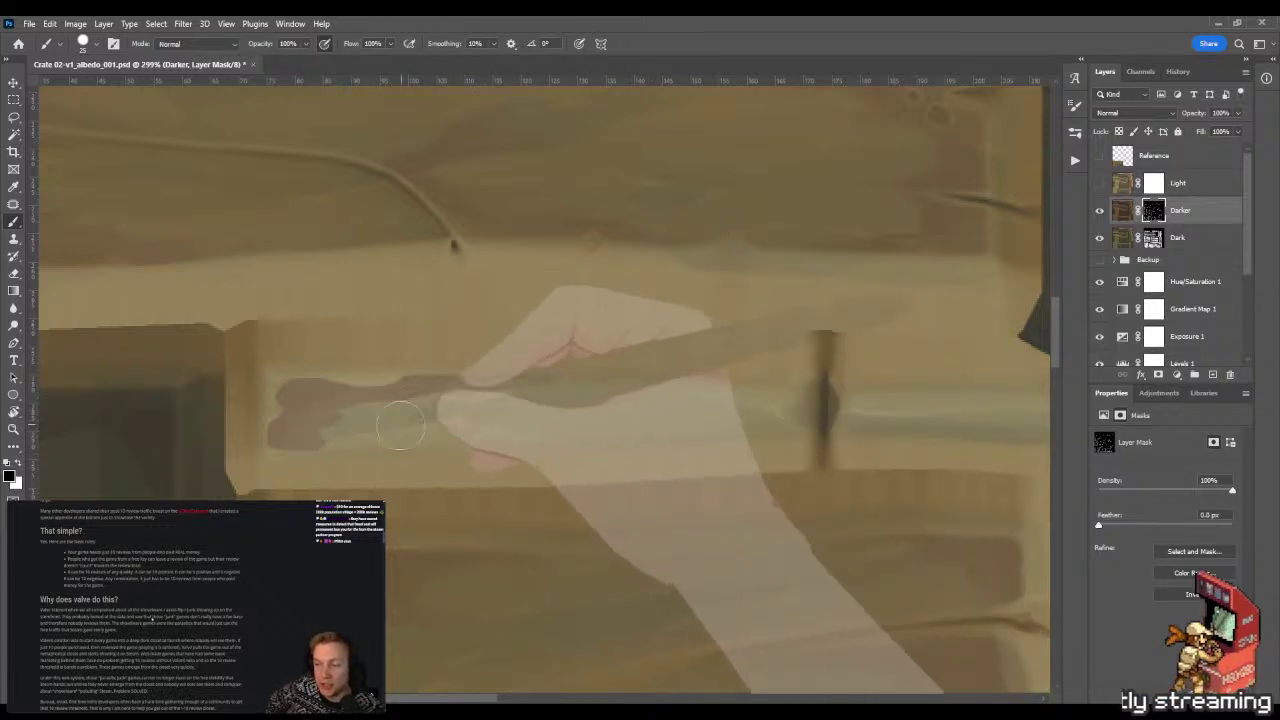
left_click(292, 414)
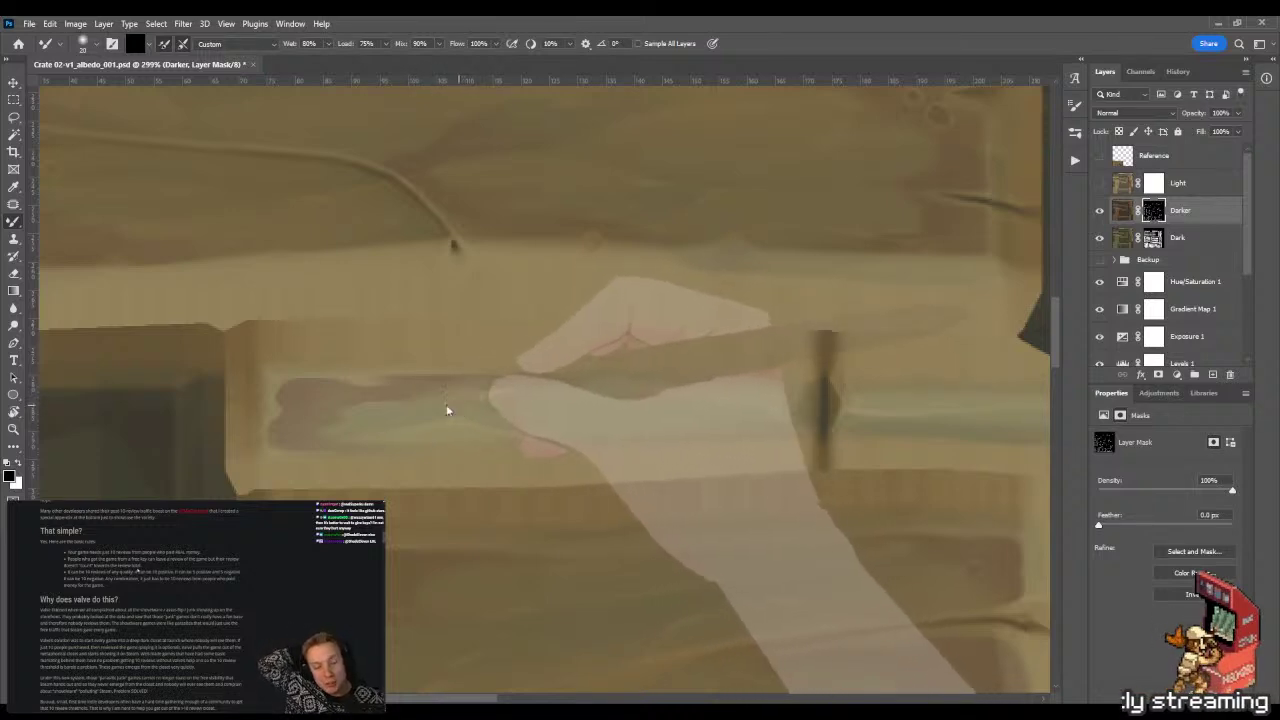
key("shift+b")
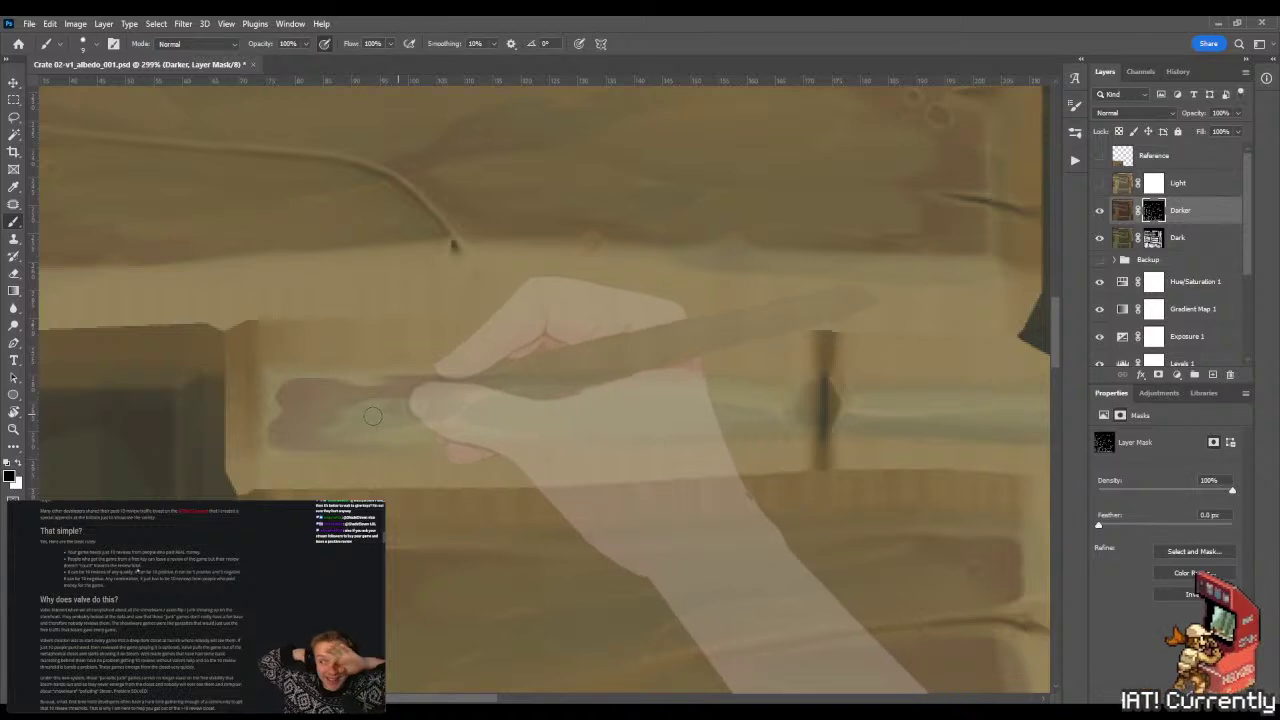
- Lasso the strip's section left of the notch, fade its dark patch with a black gradient on the Darker mask, and deselect
key("l")
scroll(452, 420, "down", 3)
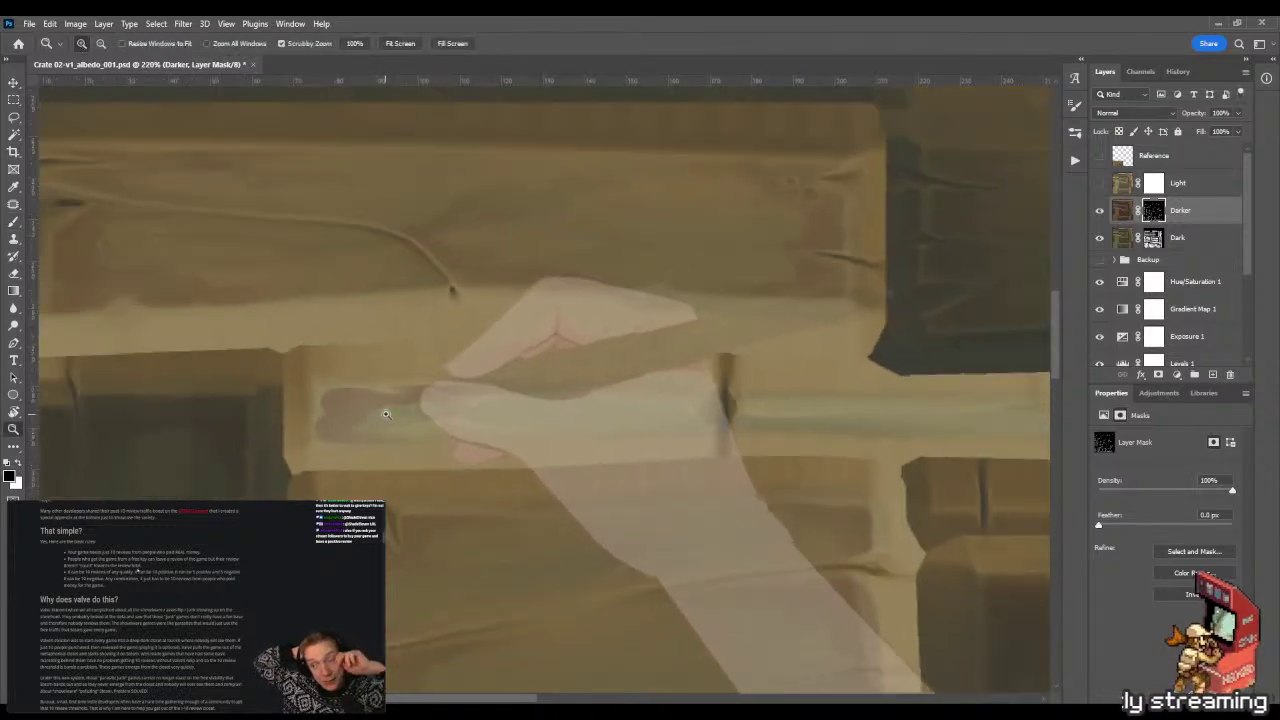
mouse_move(338, 374)
left_mouse_down()
mouse_move(291, 448)
mouse_move(420, 460)
mouse_move(700, 445)
mouse_move(712, 372)
mouse_move(330, 375)
left_mouse_up()
scroll(526, 292, "down", 3)
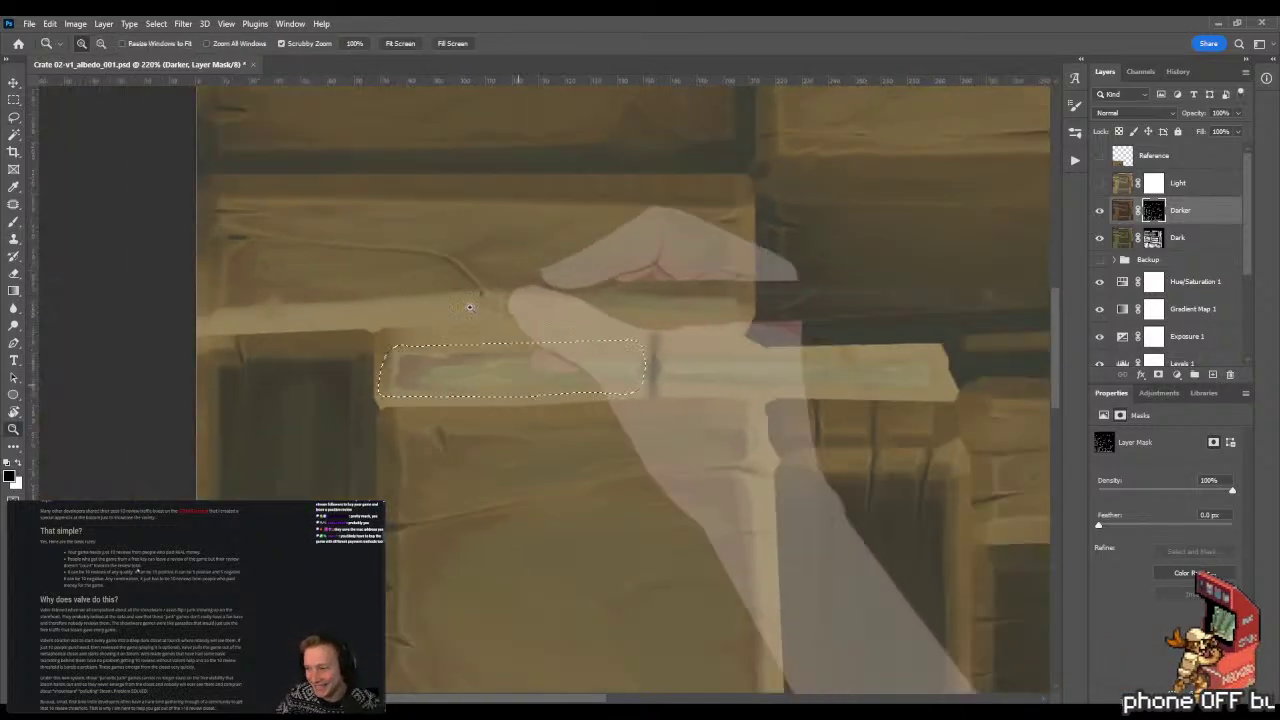
key("g")
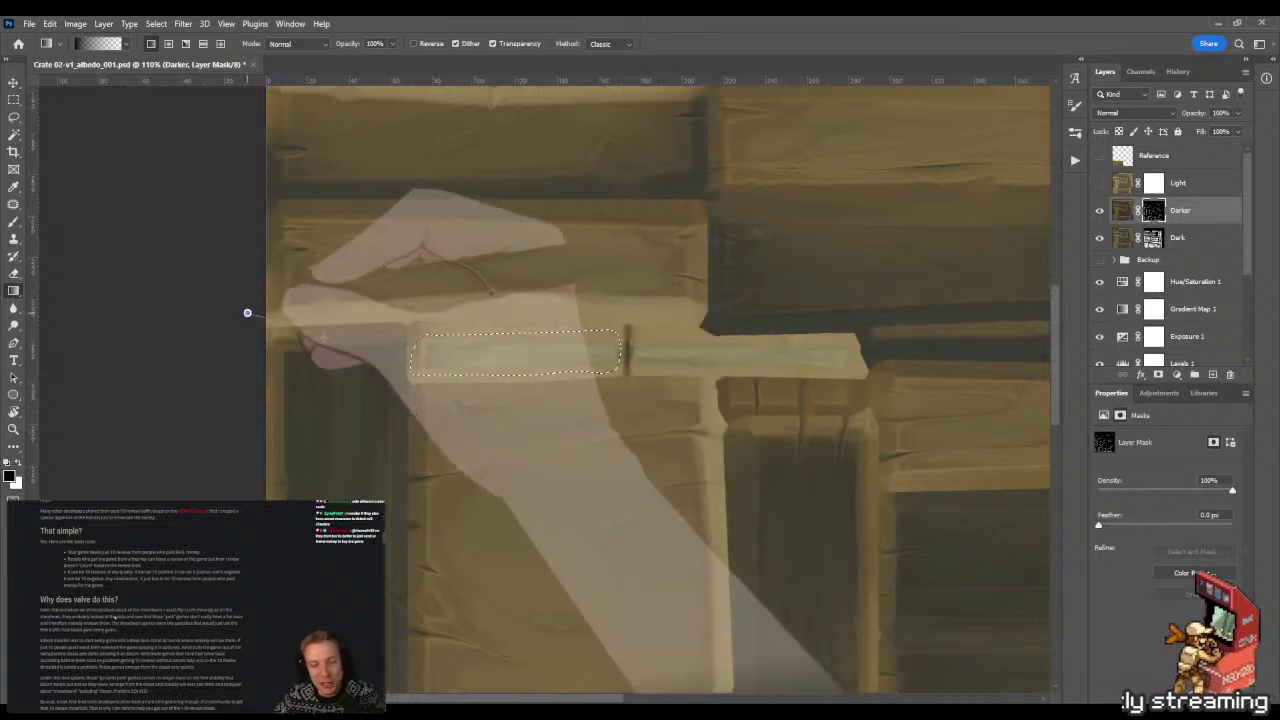
key("ctrl+d")
key("m")
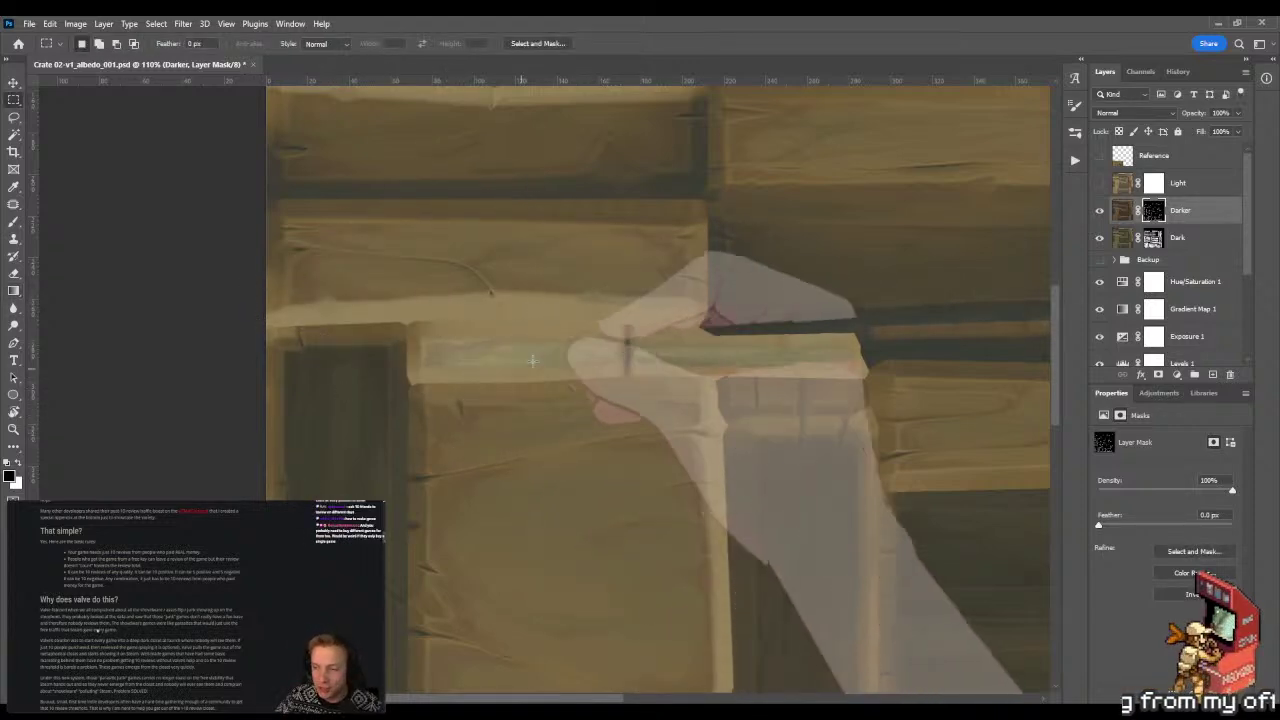
- Save the albedo document, switch to Marmoset Toolbag and examine the crate's rim from several angles
key("ctrl+s")
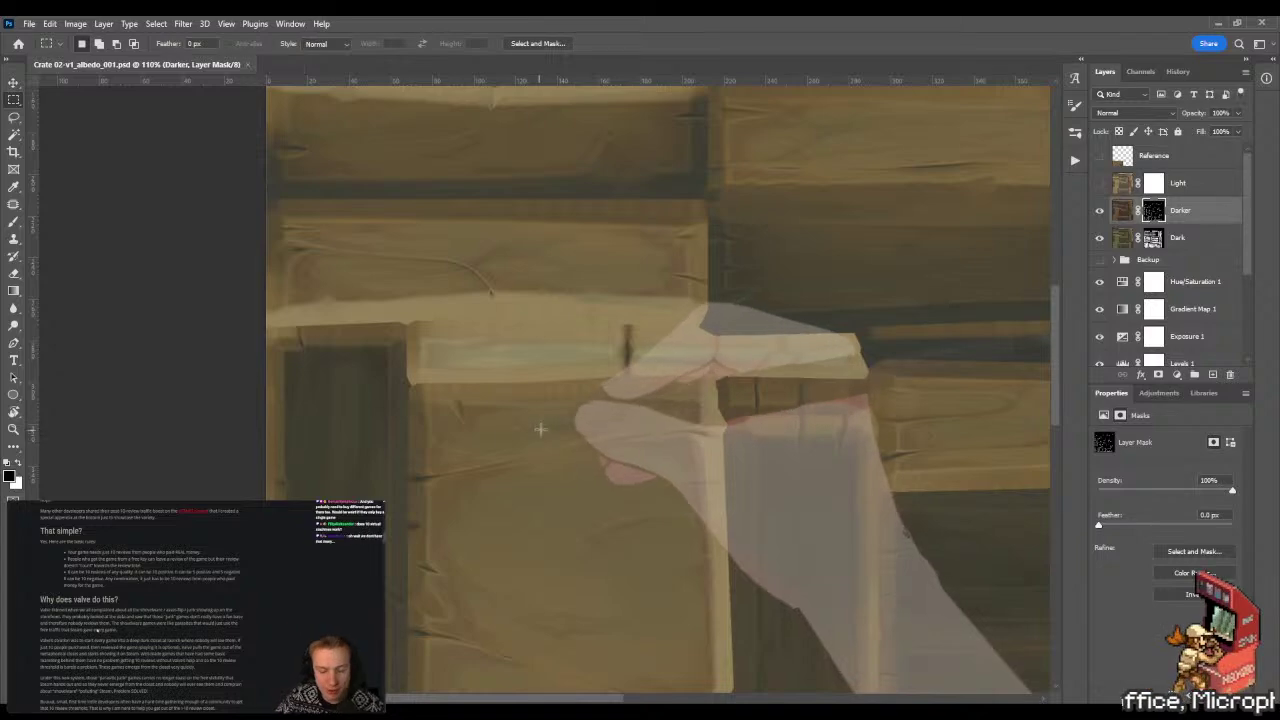
key("alt+Tab")
left_click_drag(608, 294, 619, 348)
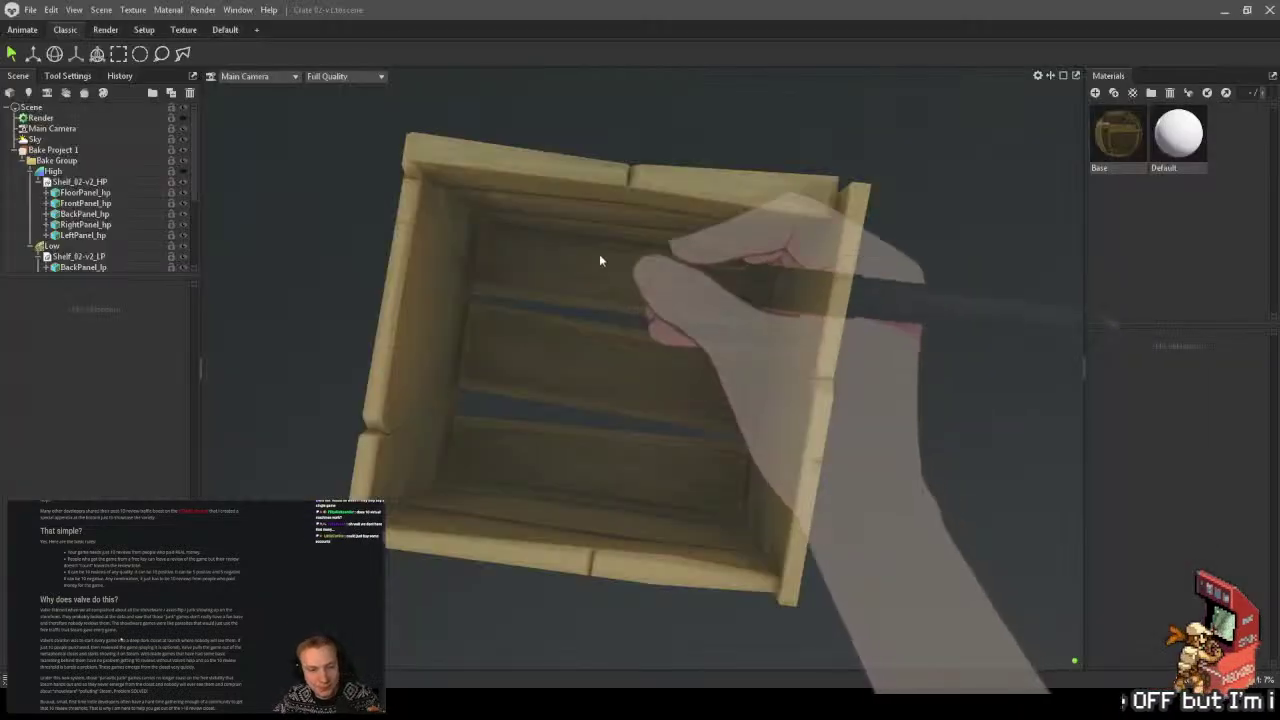
left_click_drag(600, 257, 622, 309)
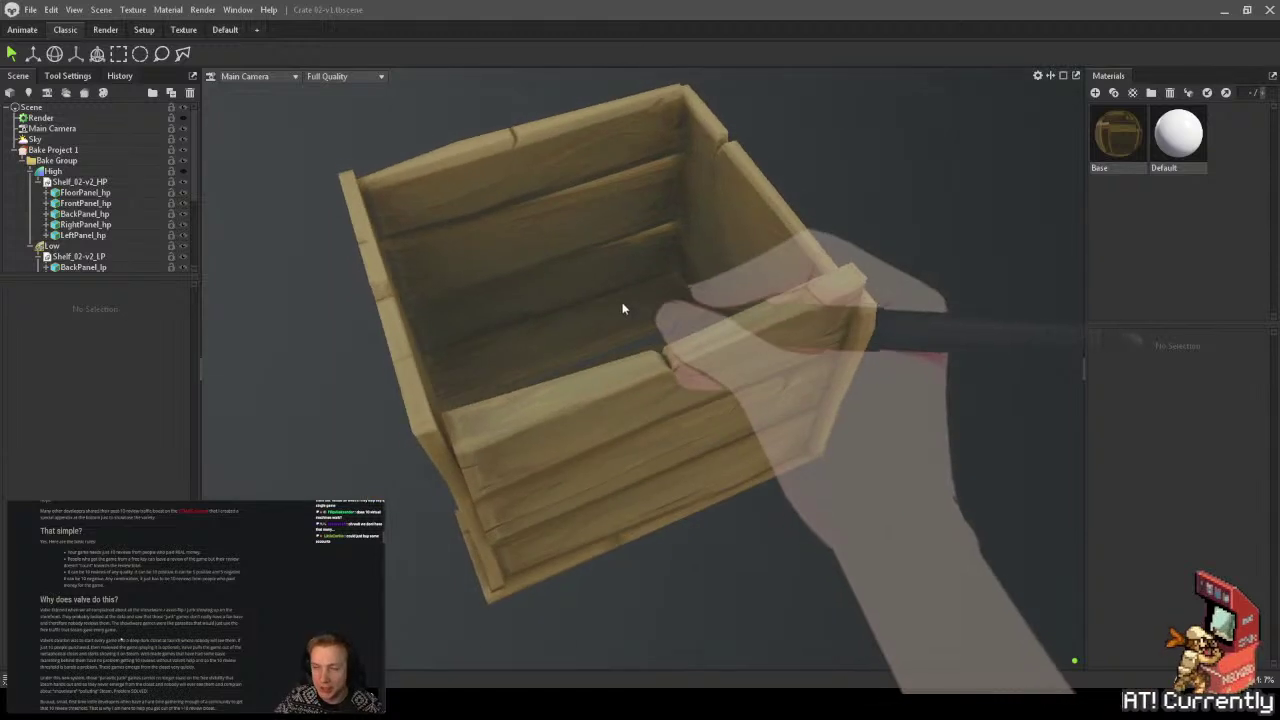
- Switch to Photoshop, lasso an irregular patch left of the strip's notch, fill it with a white gradient on the Darker mask, and deselect
key("alt+Tab")
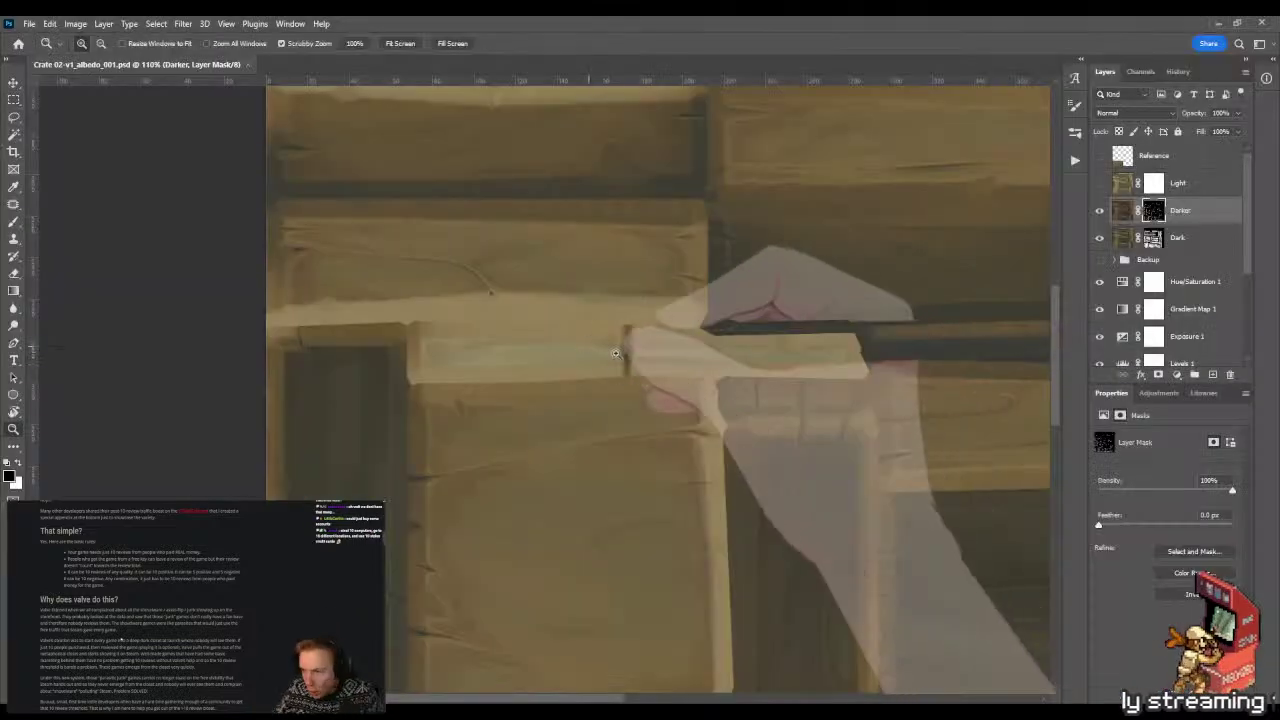
left_click_drag(616, 353, 671, 367)
key("l")
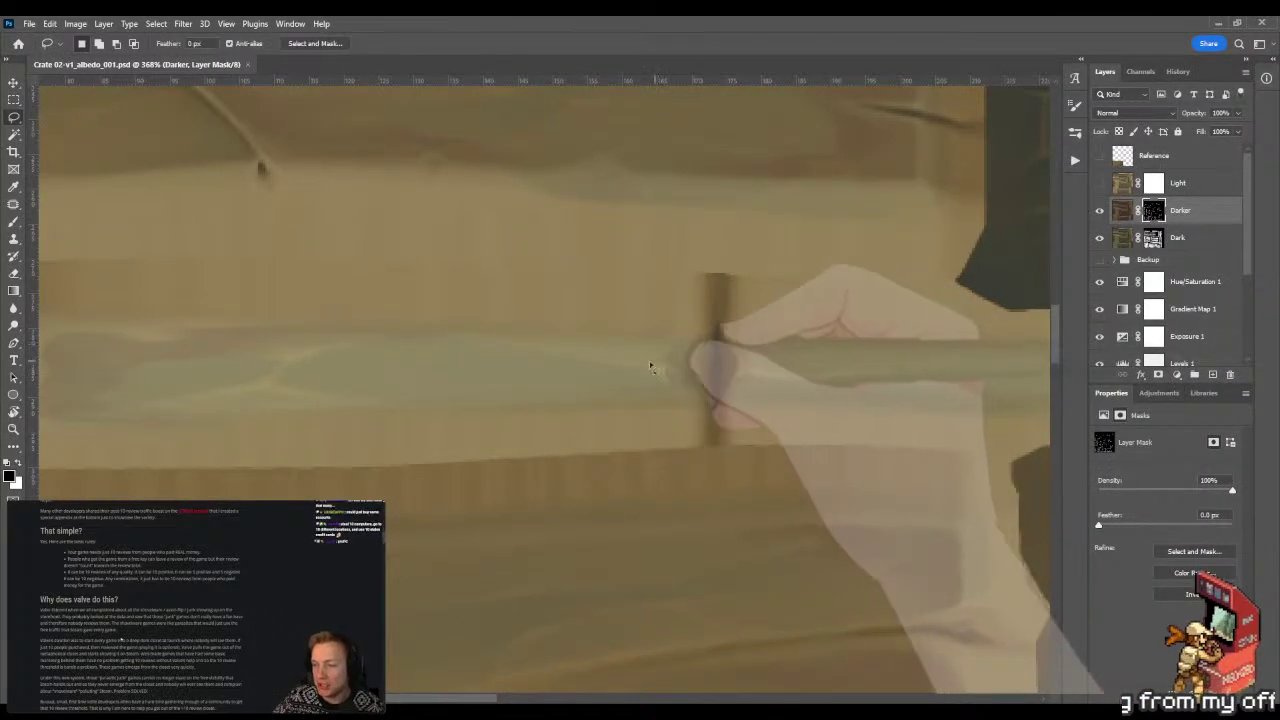
mouse_move(586, 356)
left_mouse_down()
mouse_move(669, 374)
mouse_move(607, 399)
mouse_move(471, 400)
mouse_move(531, 391)
mouse_move(583, 358)
left_mouse_up()
key("g")
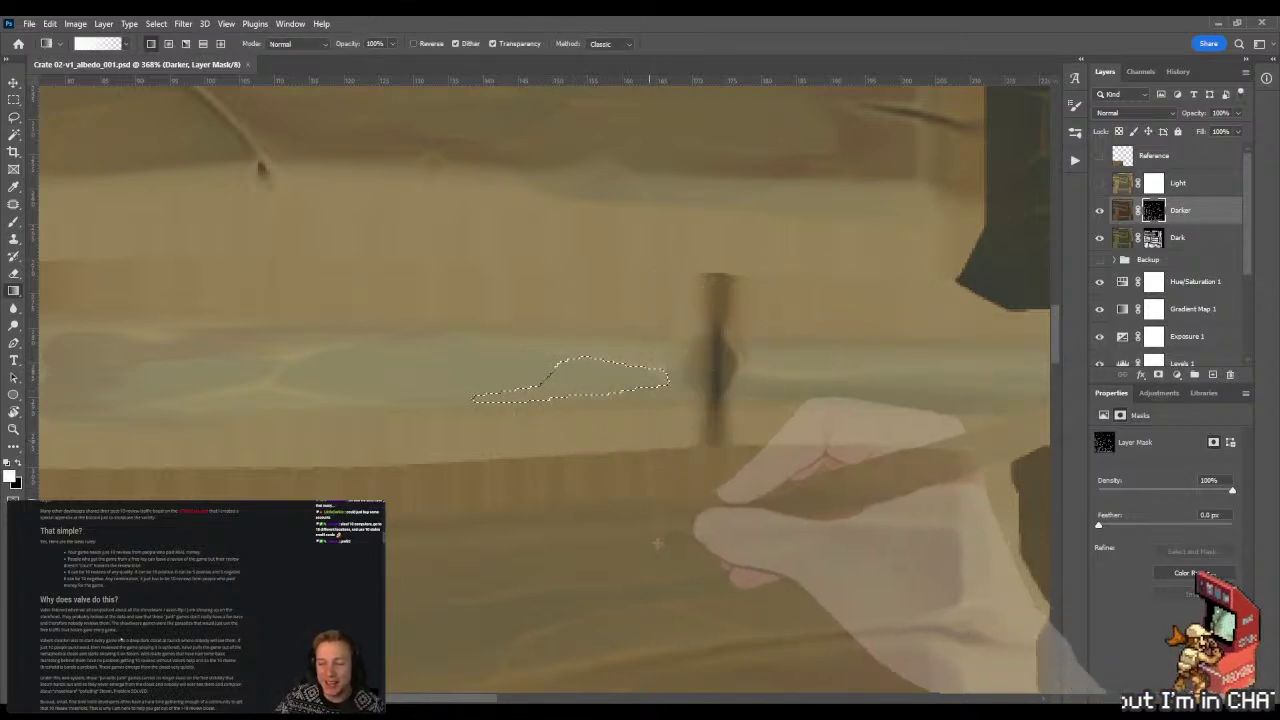
key("m")
left_click(597, 452)
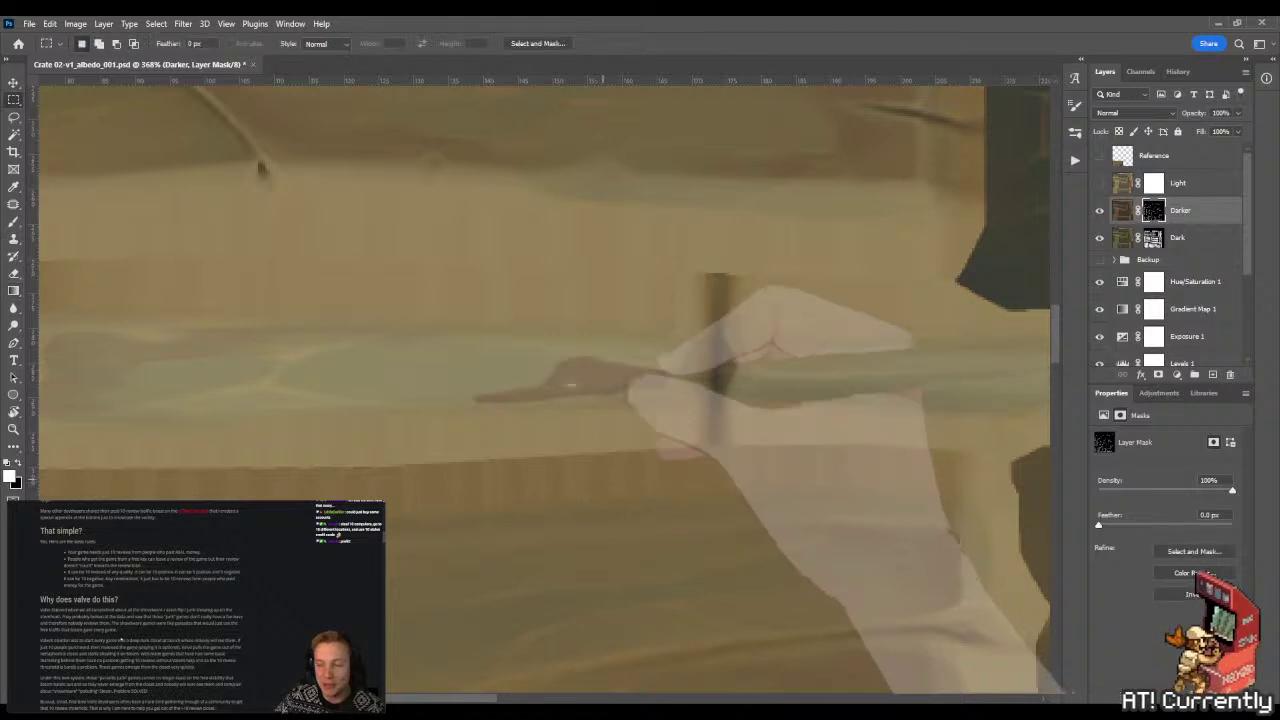
- Blend the borders of the dark patch left of the notch on the Darker mask with the Mixer Brush
key("b")
key("shift+b")
key("shift+b")
key("shift+b")
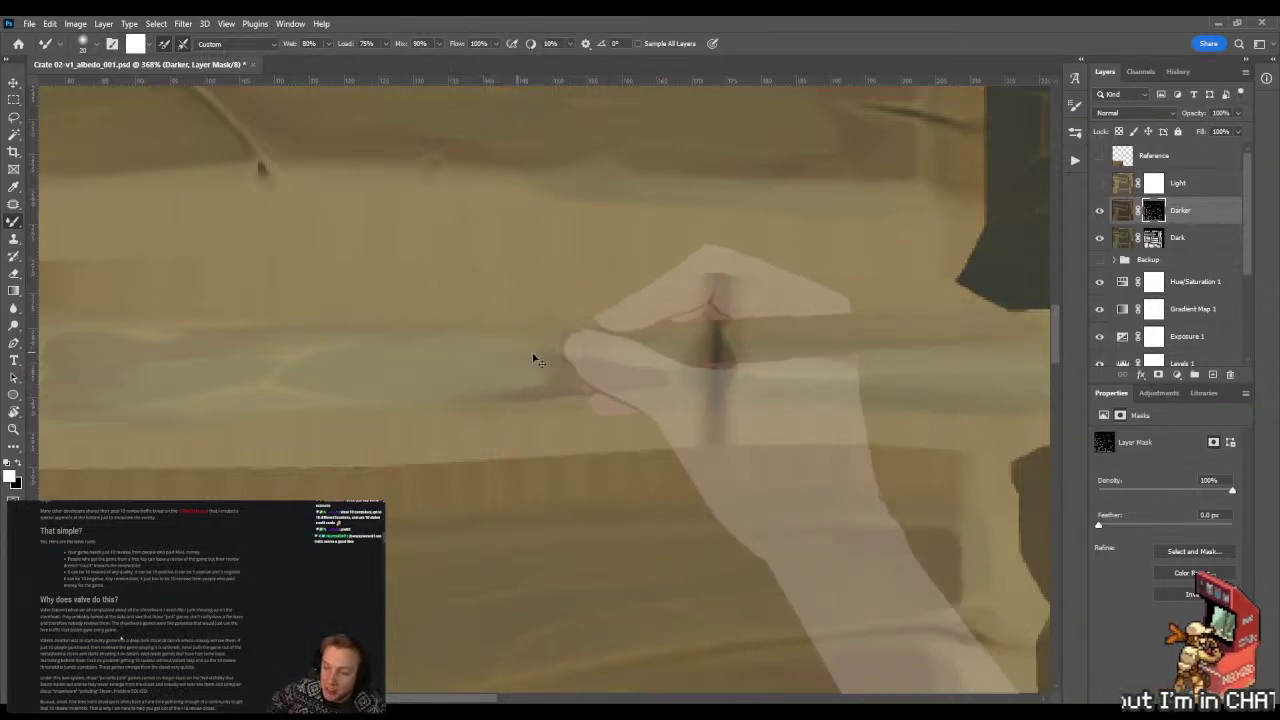
key("ctrl+i")
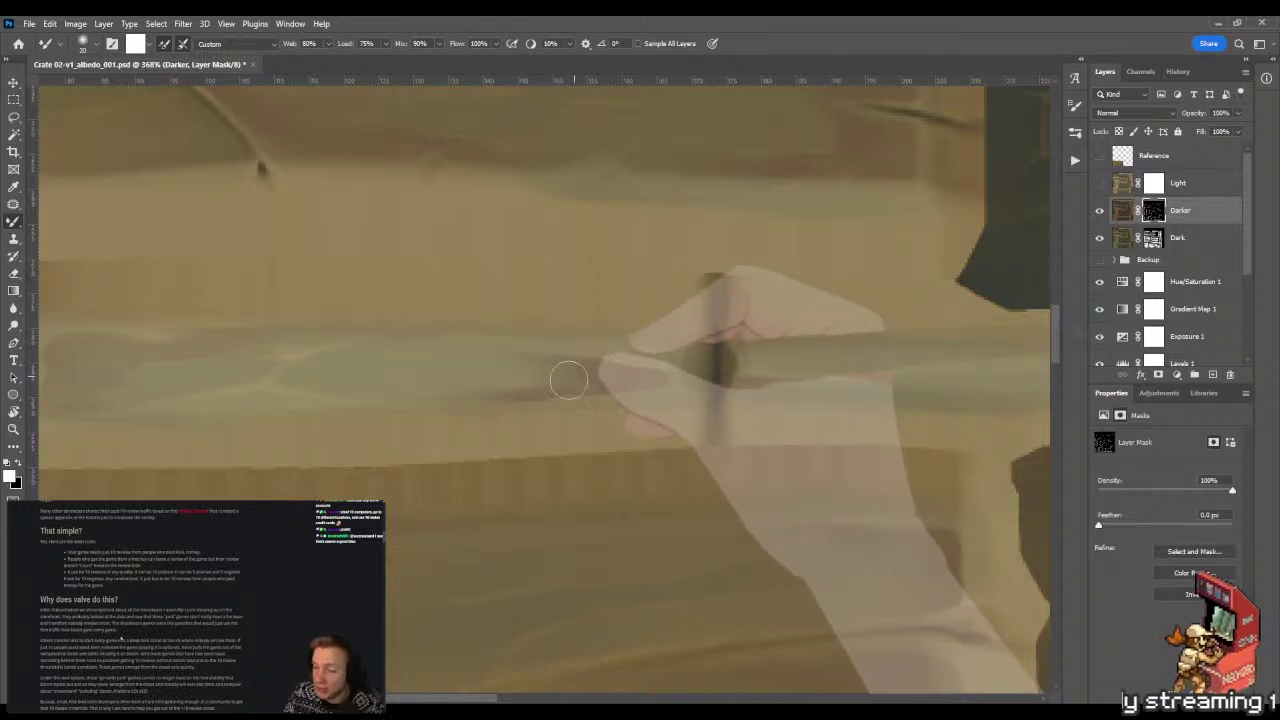
- Lasso the area around the dark patch left of the notch and fade it with a black linear gradient on the Darker mask
key("z")
left_click_drag(598, 424, 564, 408)
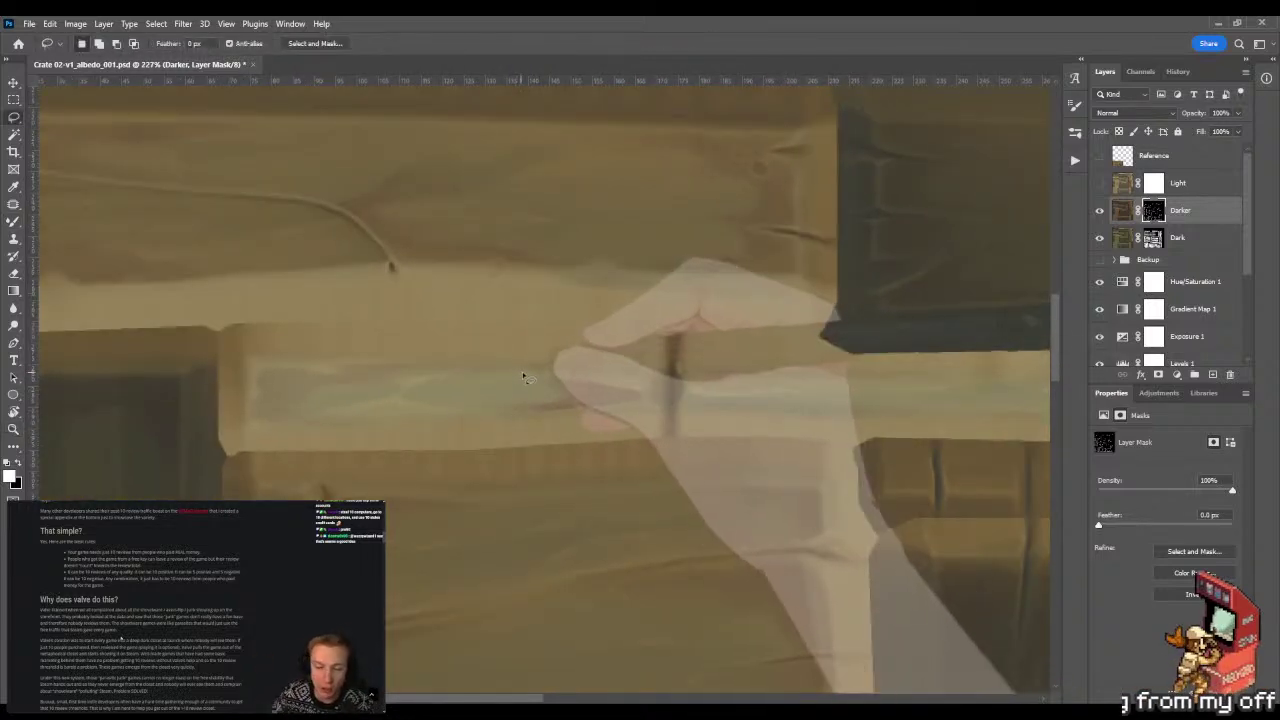
left_click(474, 385)
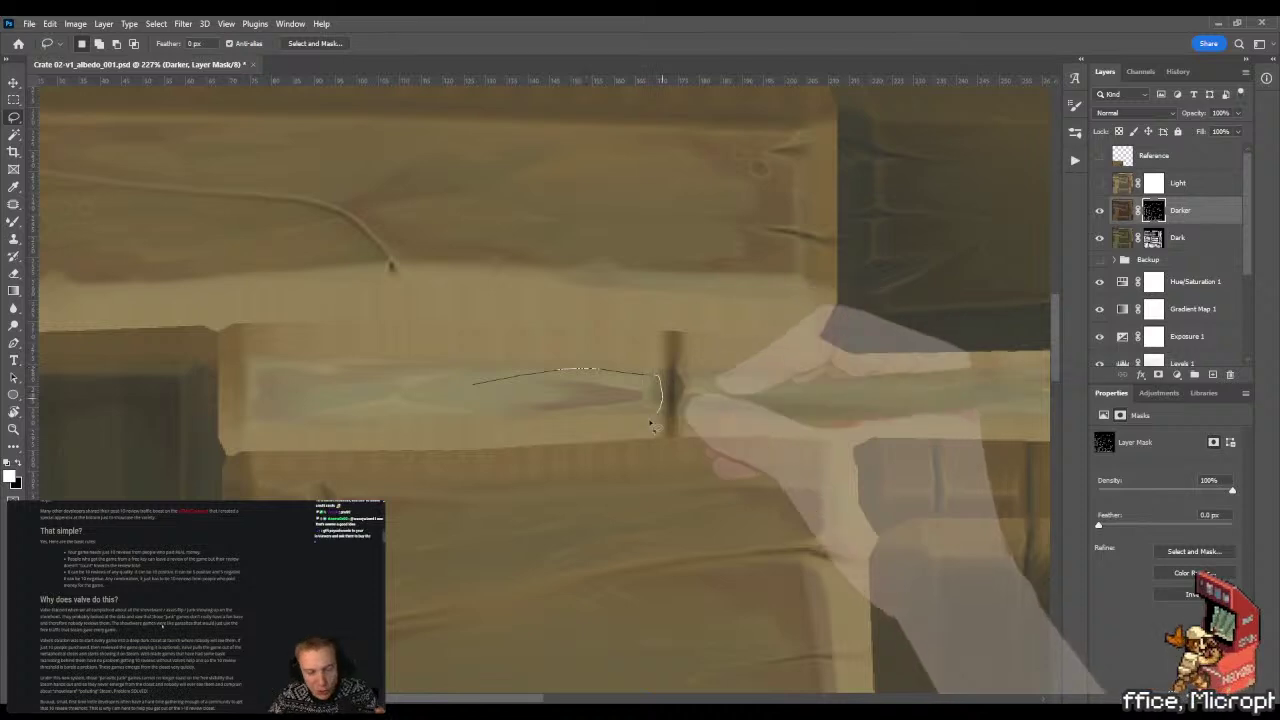
mouse_move(651, 425)
left_mouse_down()
mouse_move(466, 434)
mouse_move(446, 423)
left_mouse_up()
key("z")
left_click_drag(606, 302, 547, 358)
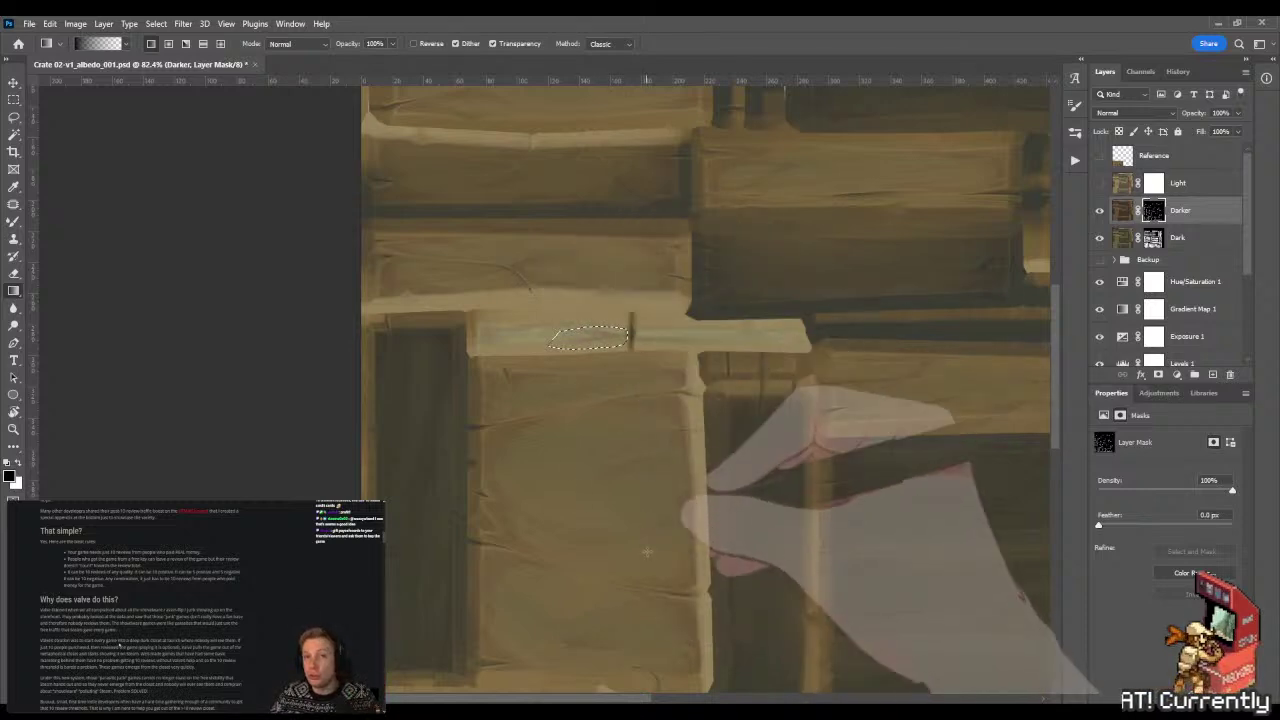
key("z")
mouse_move(632, 408)
left_mouse_down()
mouse_move(689, 417)
mouse_move(646, 426)
left_mouse_up()
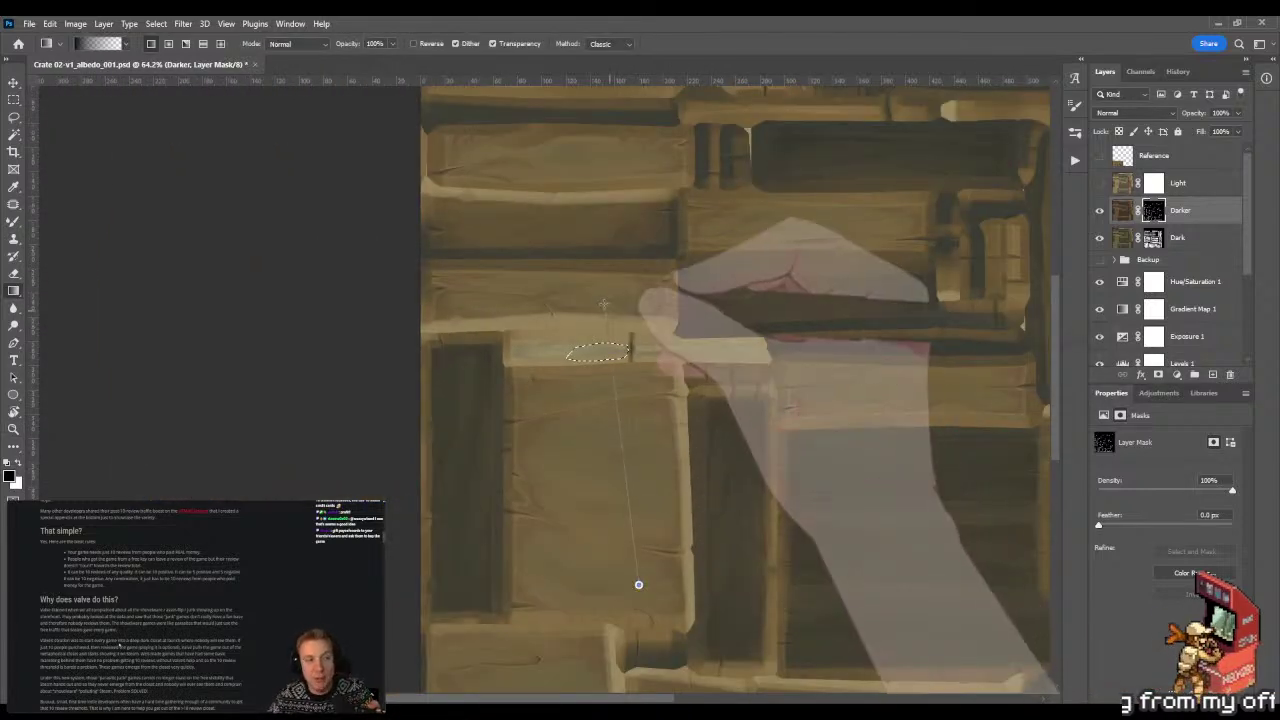
left_click_drag(604, 304, 638, 584)
- Deselect and refine the faded patch's edges beside the notch with a smaller Mixer Brush
key("z")
left_click_drag(640, 340, 669, 366)
left_click_drag(557, 388, 608, 383)
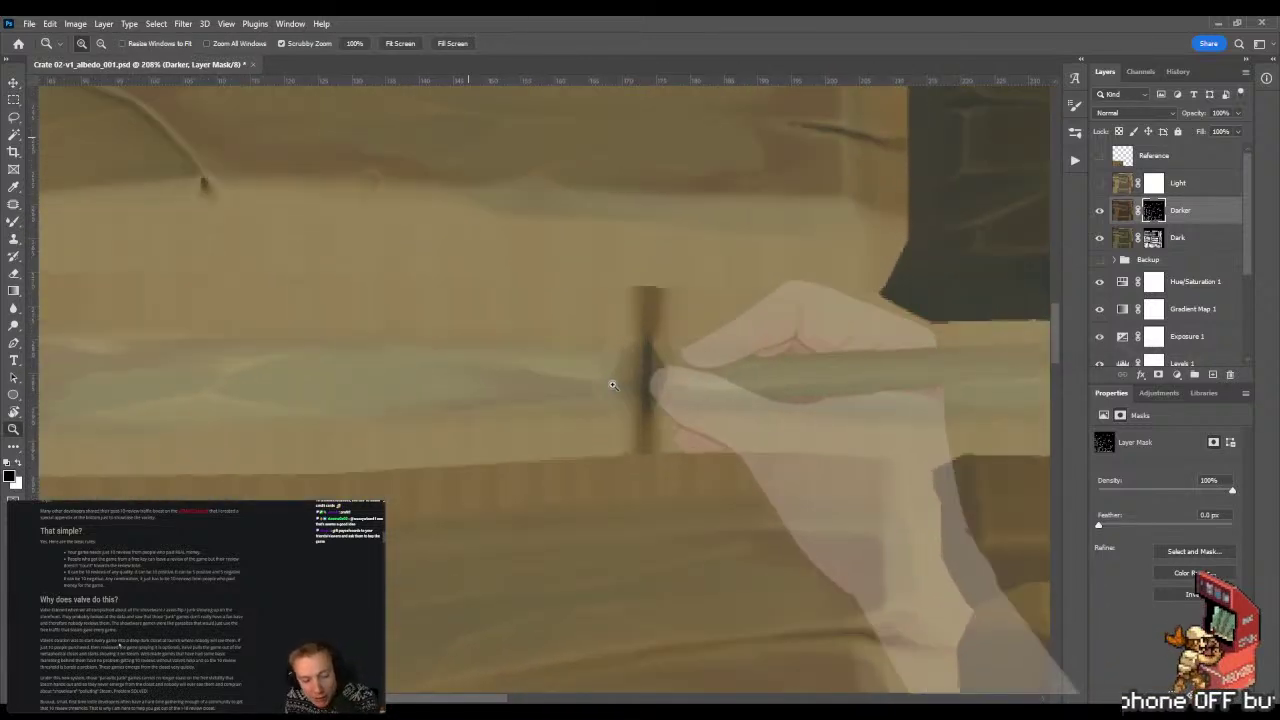
key("b")
right_click(457, 417, "alt")
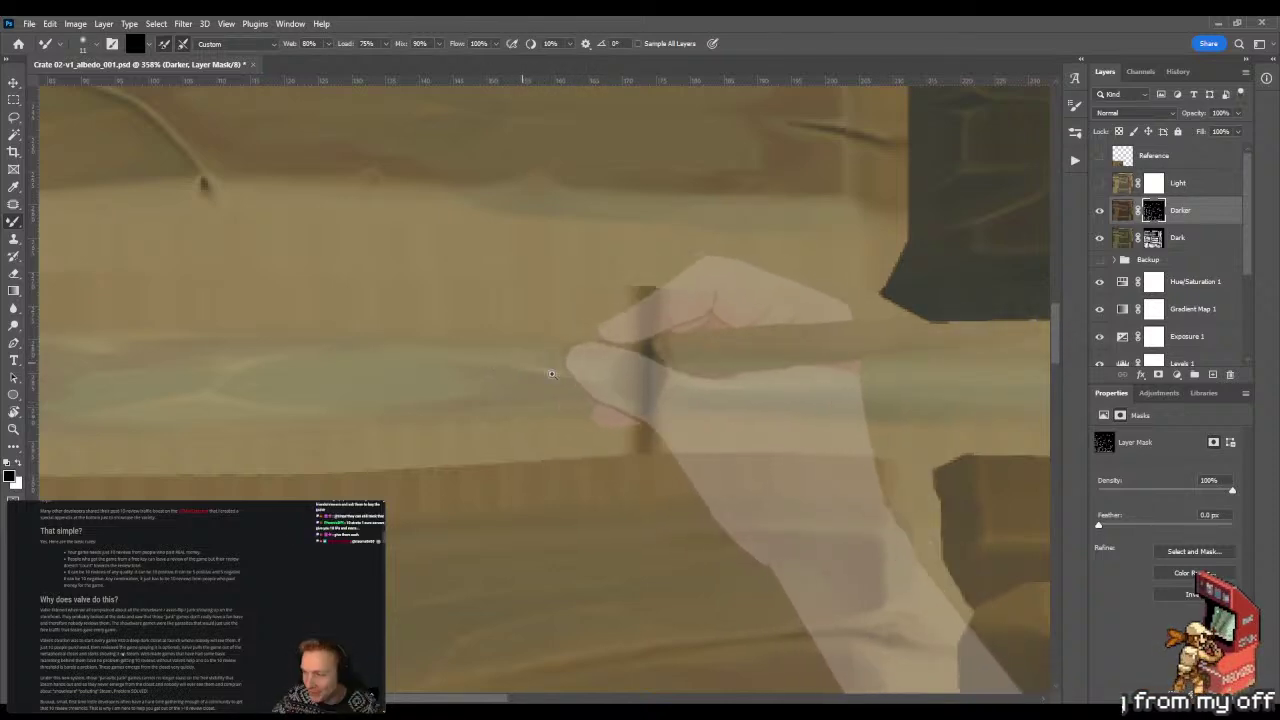
- Save the albedo document, inspect the crate's rim in Marmoset Toolbag, and return to Photoshop
key("ctrl+s")
left_click_drag(557, 371, 603, 449)
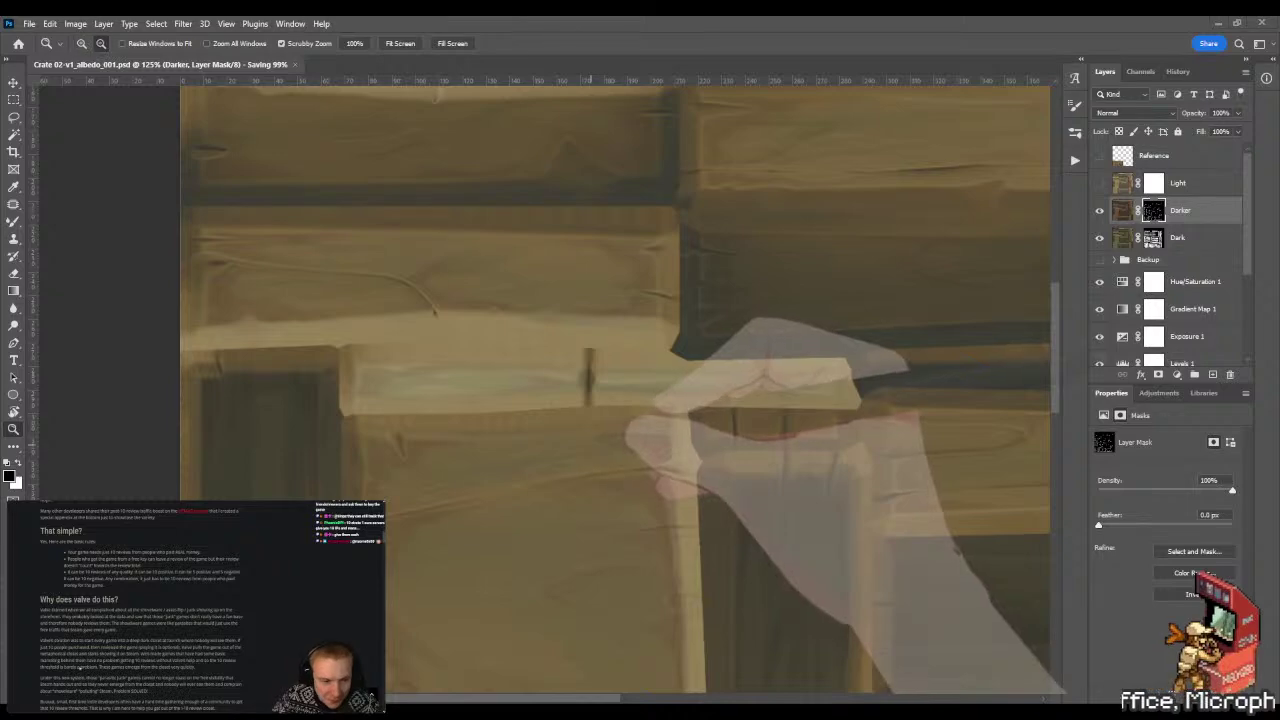
key("alt+Tab")
key("alt+Tab")
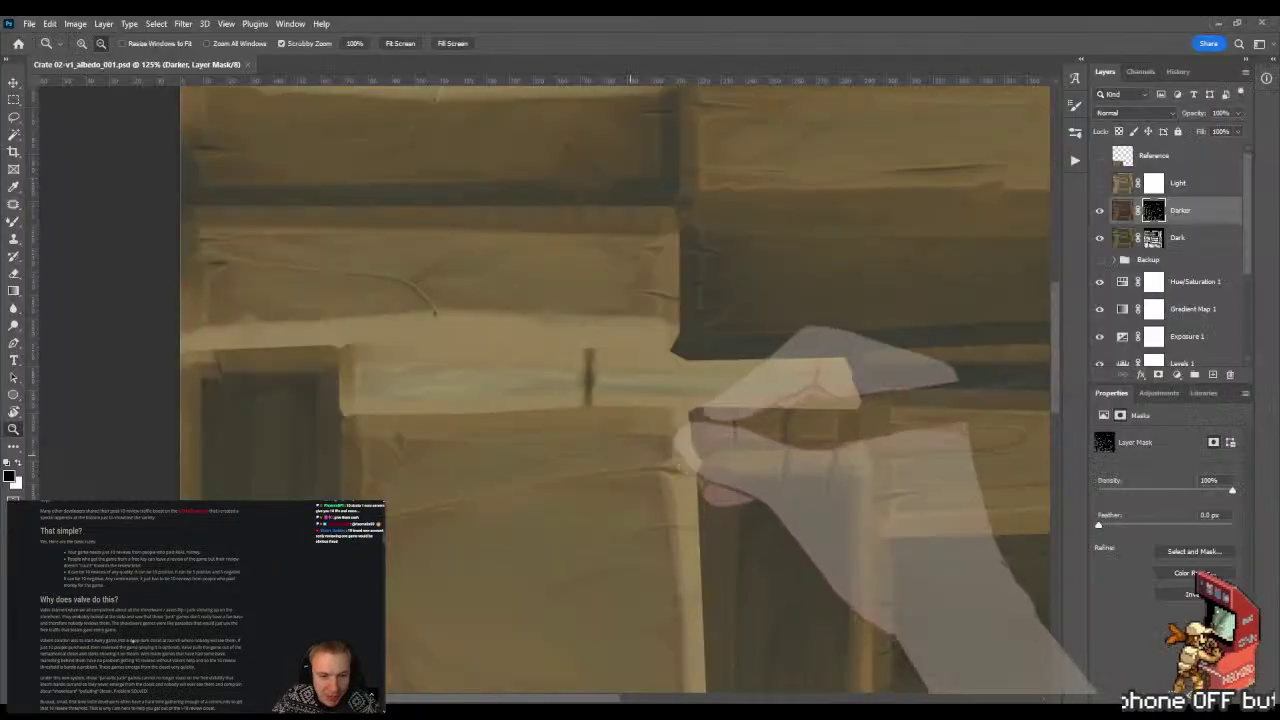
key("alt+Tab")
left_click_drag(614, 486, 751, 337)
key("alt+Tab")
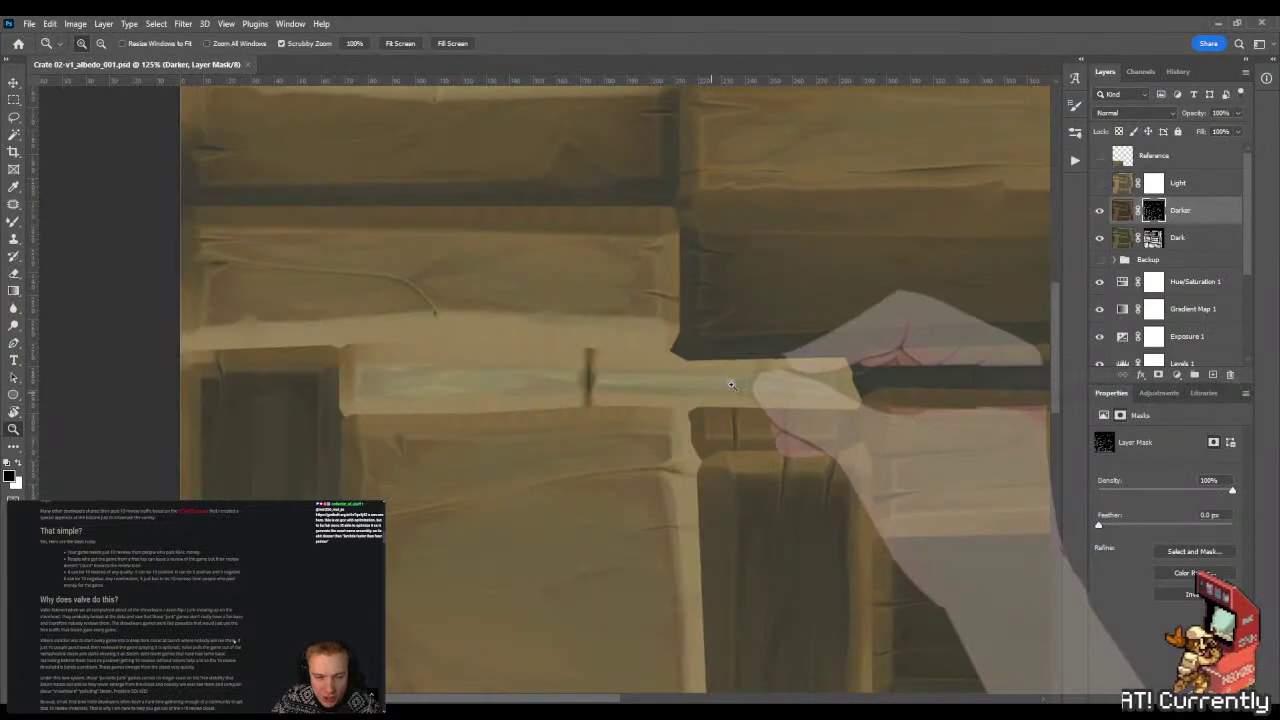
- Lasso a forked, tapering grain shape at the strip's right end and fill it with a white gradient on the Darker mask
scroll(700, 383, "up", 4)
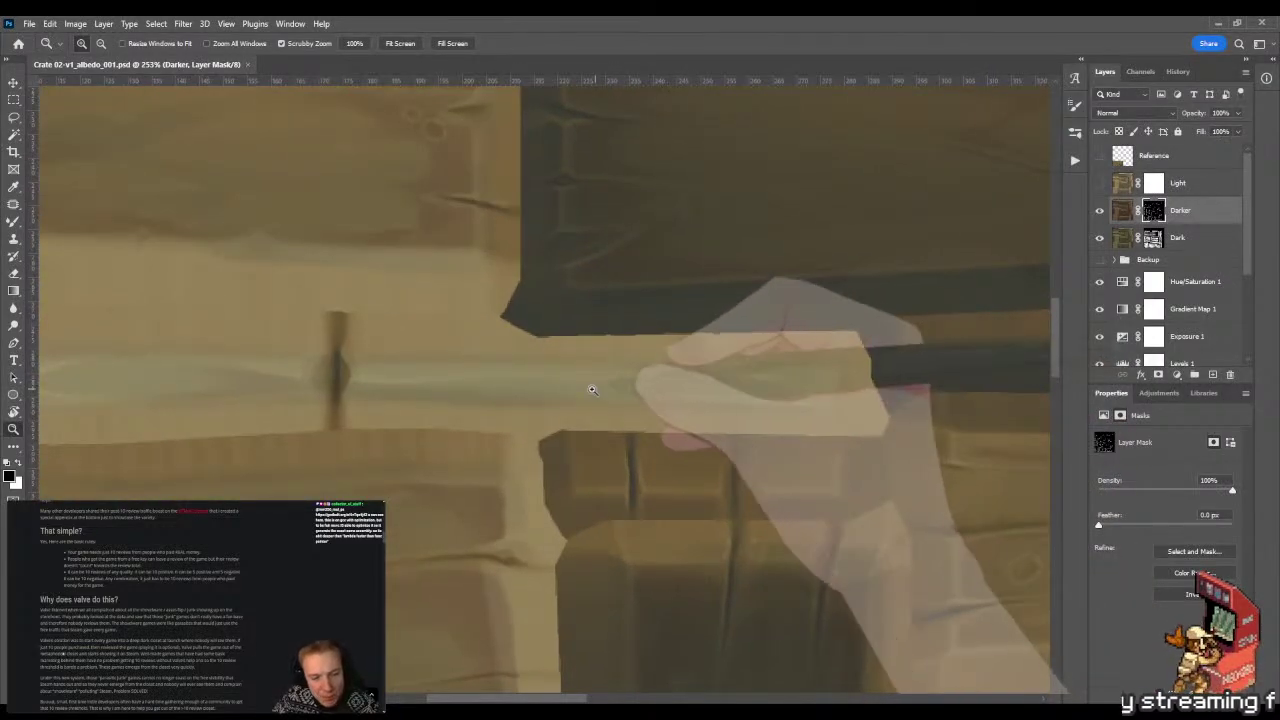
key("l")
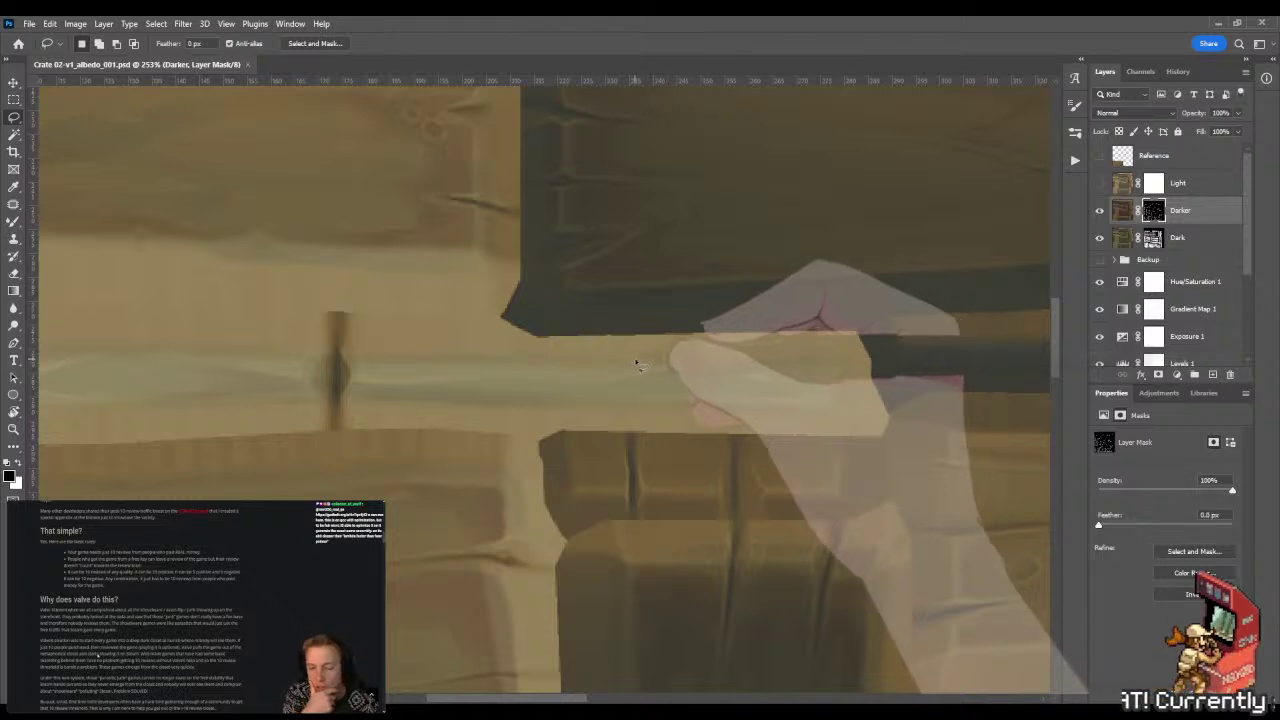
mouse_move(637, 358)
left_mouse_down()
mouse_move(814, 354)
mouse_move(840, 370)
left_mouse_up()
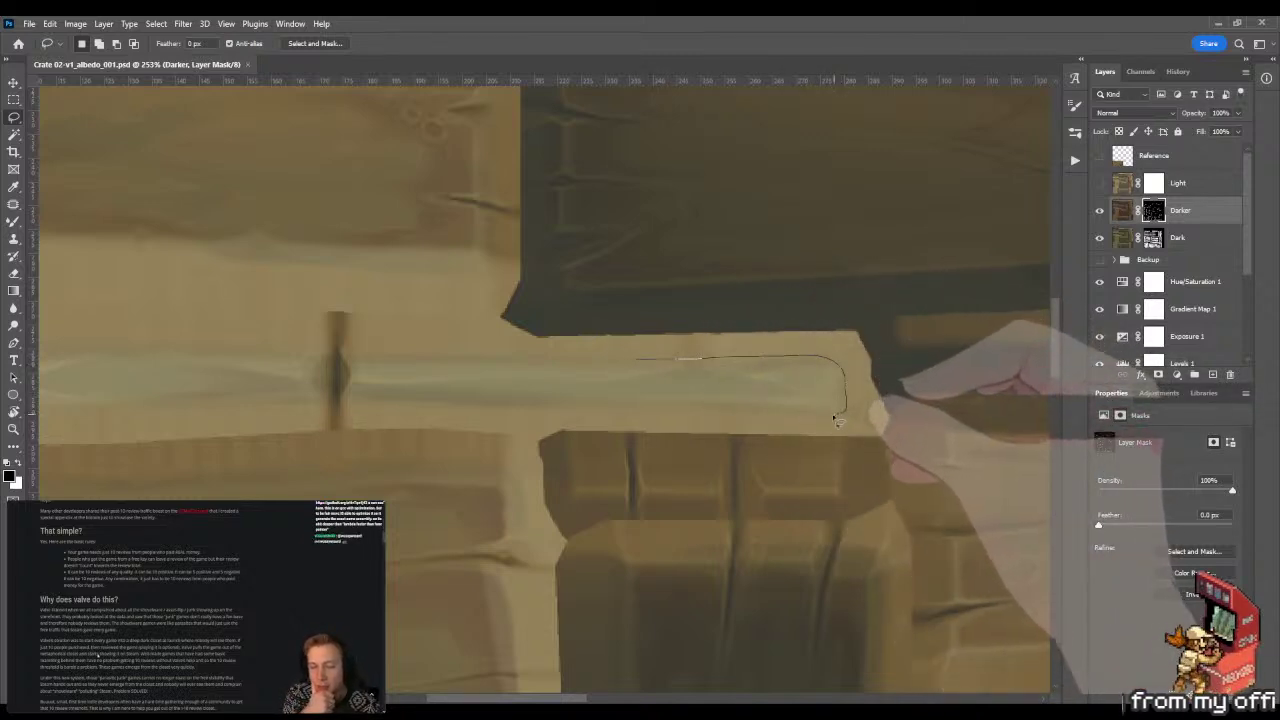
mouse_move(814, 421)
left_mouse_down()
mouse_move(787, 362)
mouse_move(739, 349)
mouse_move(634, 357)
left_mouse_up()
left_click_drag(735, 366, 823, 364)
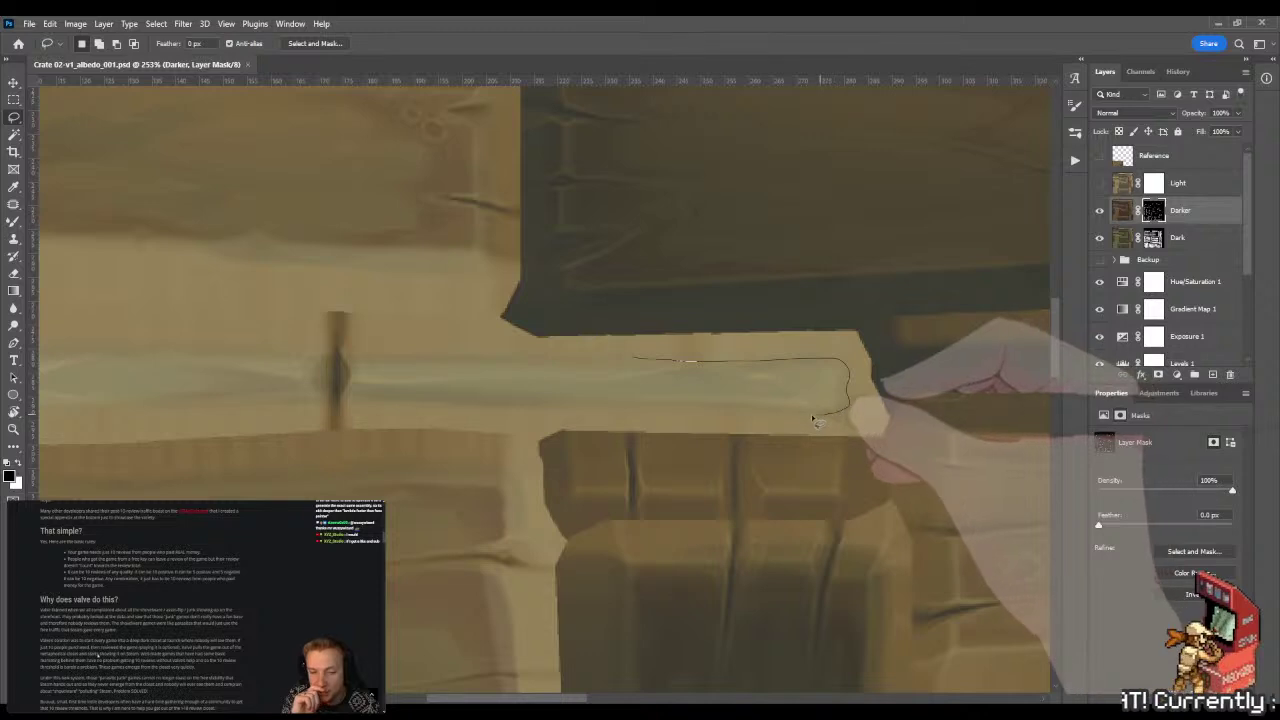
left_click_drag(815, 421, 789, 419)
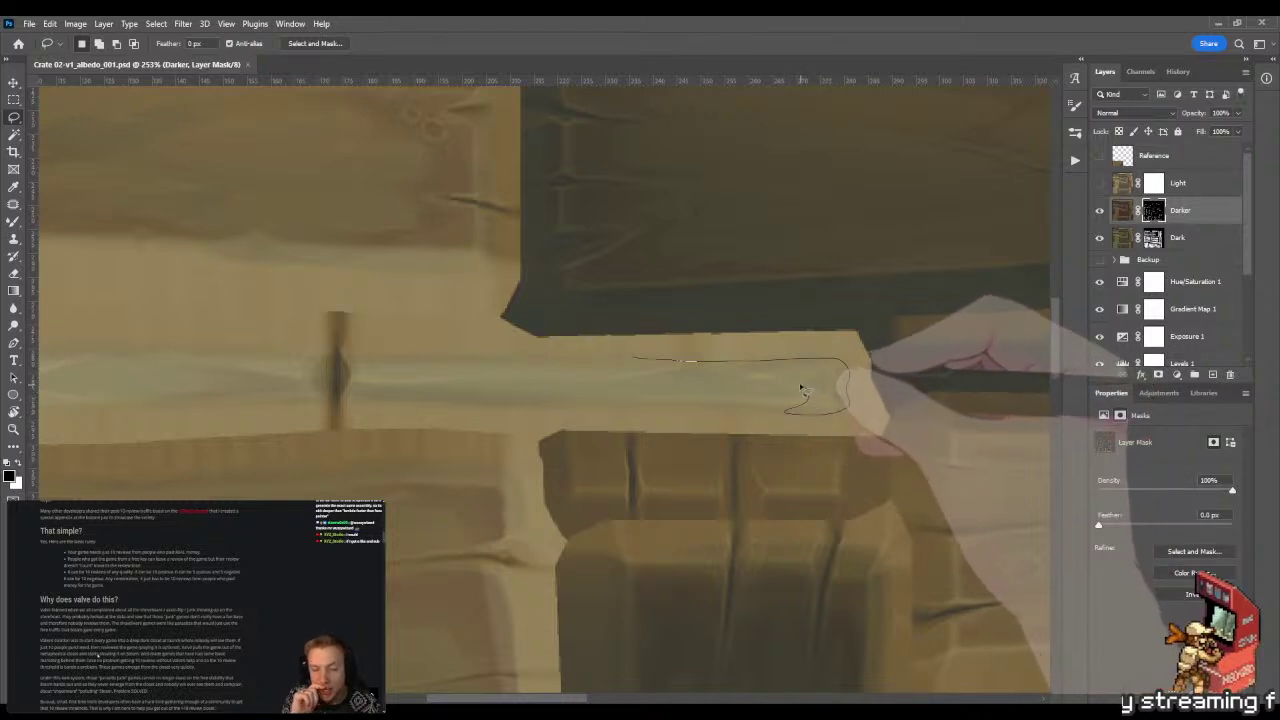
left_click_drag(763, 380, 568, 358)
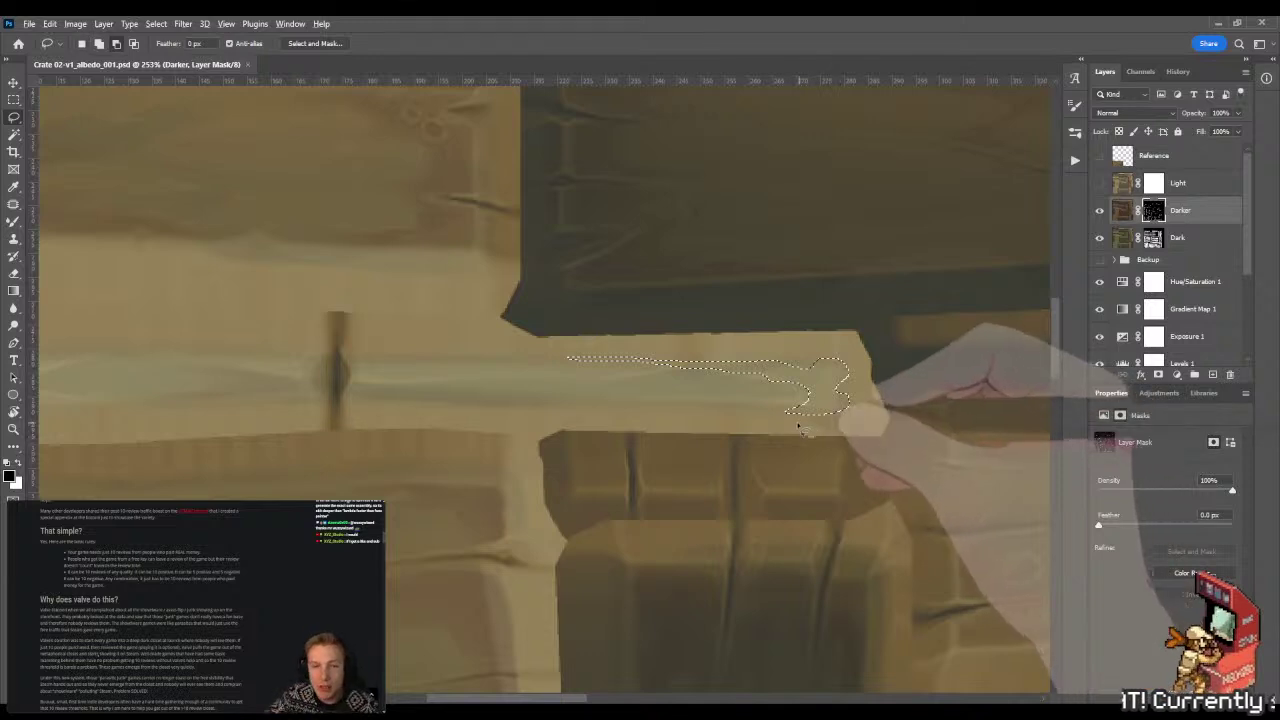
key("g")
key("x")
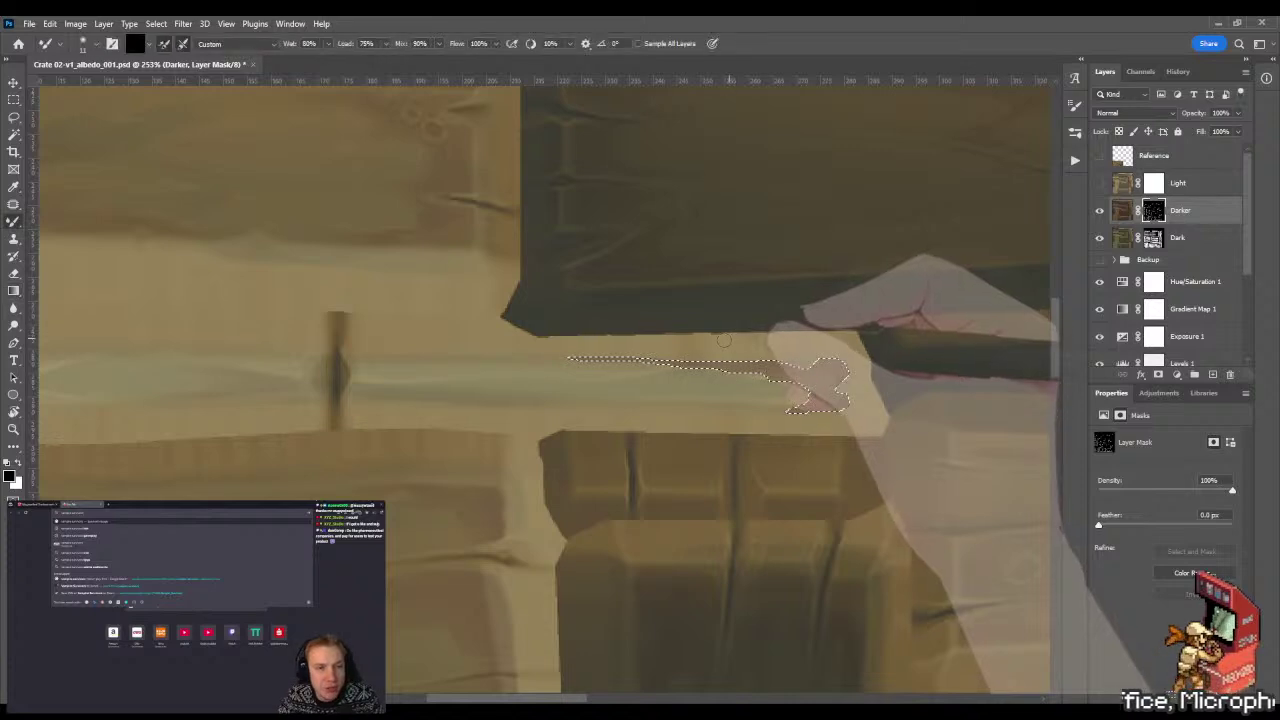
- Blend the forked grain shape inside its selection with the Mixer Brush on the Darker mask, and deselect
key("shift+b")
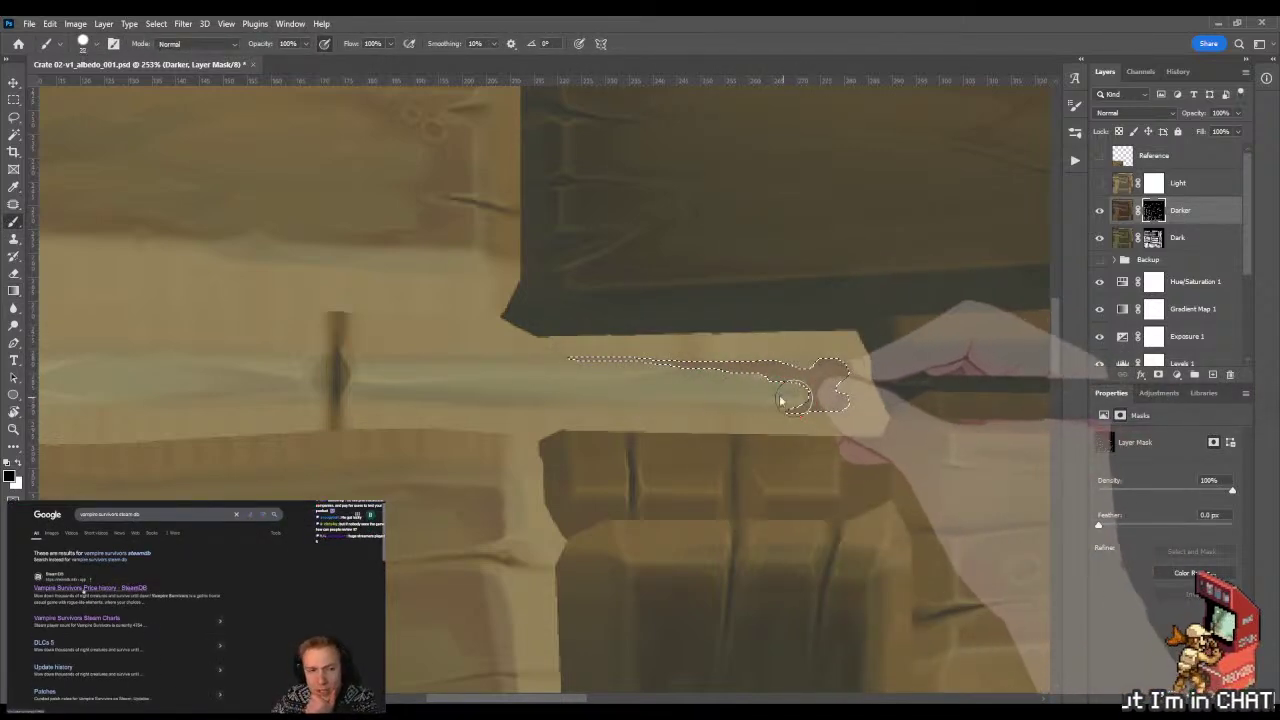
scroll(820, 396, "up", 3)
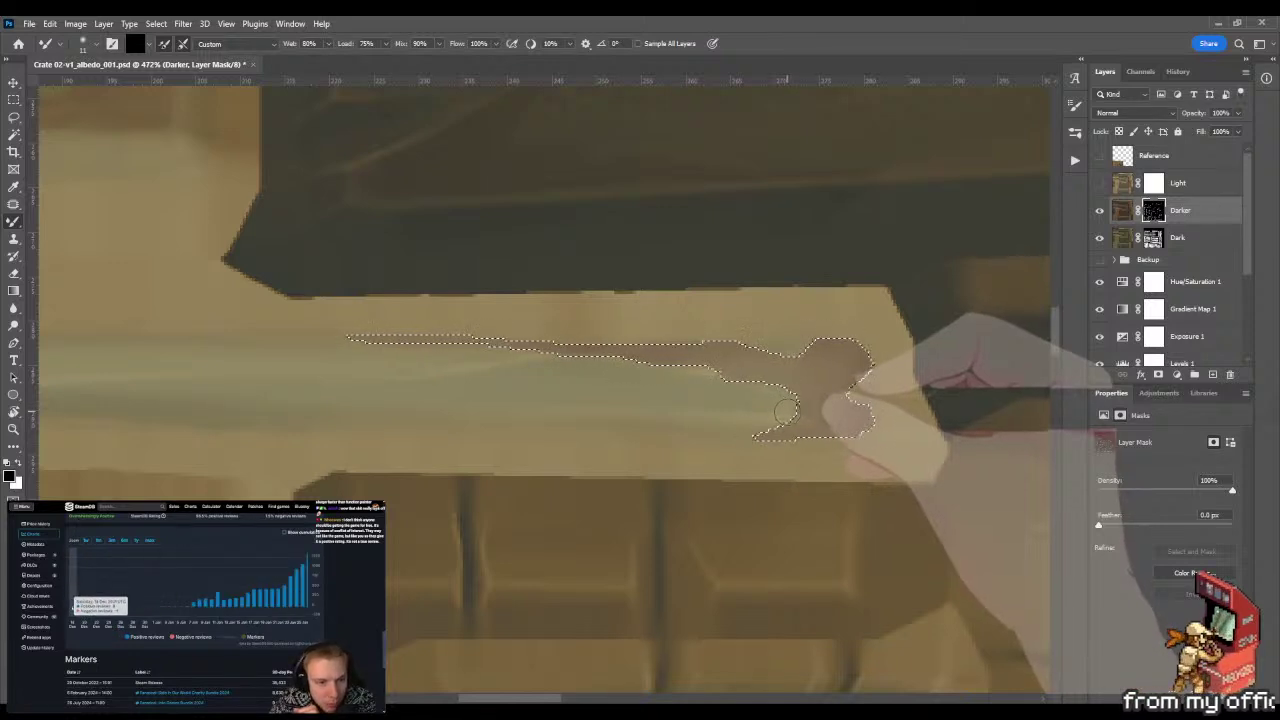
mouse_move(793, 410)
left_mouse_down()
mouse_move(830, 395)
mouse_move(843, 420)
mouse_move(851, 374)
mouse_move(712, 354)
mouse_move(737, 355)
left_mouse_up()
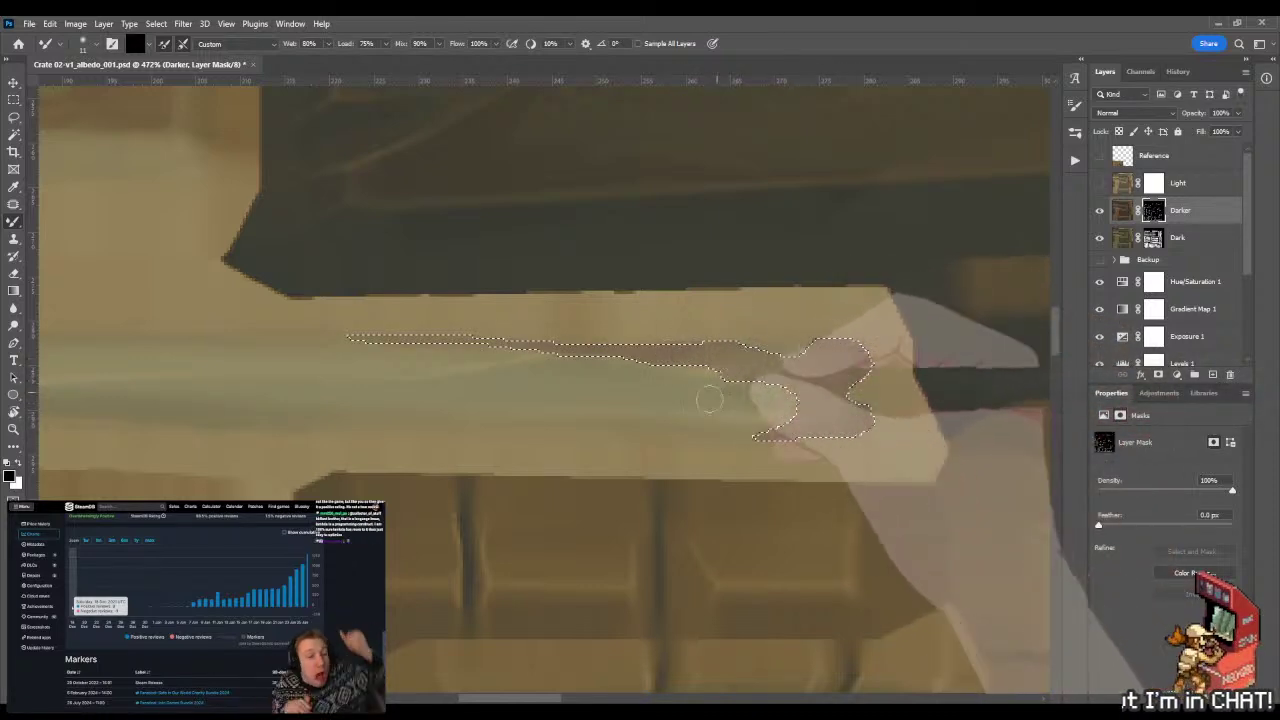
key("b")
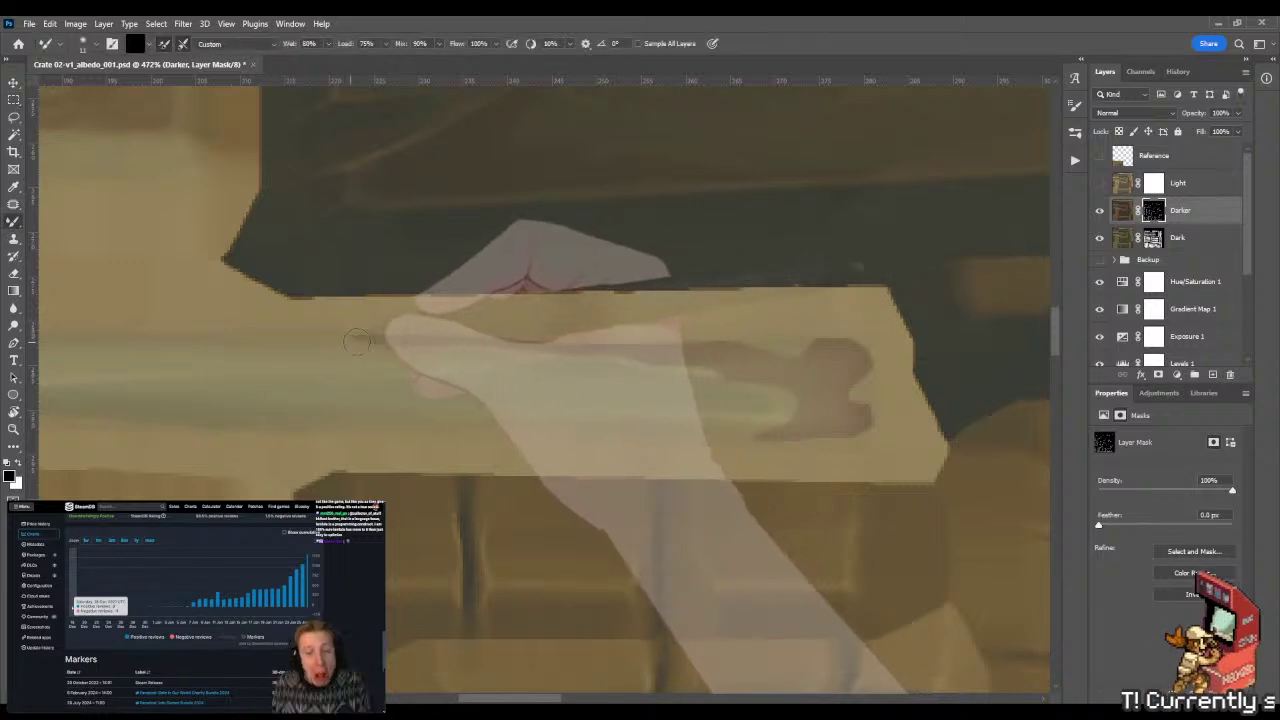
- Soften the grain shape's tapering tip and outer borders on the Darker mask with a larger Mixer Brush
left_click_drag(366, 360, 420, 368)
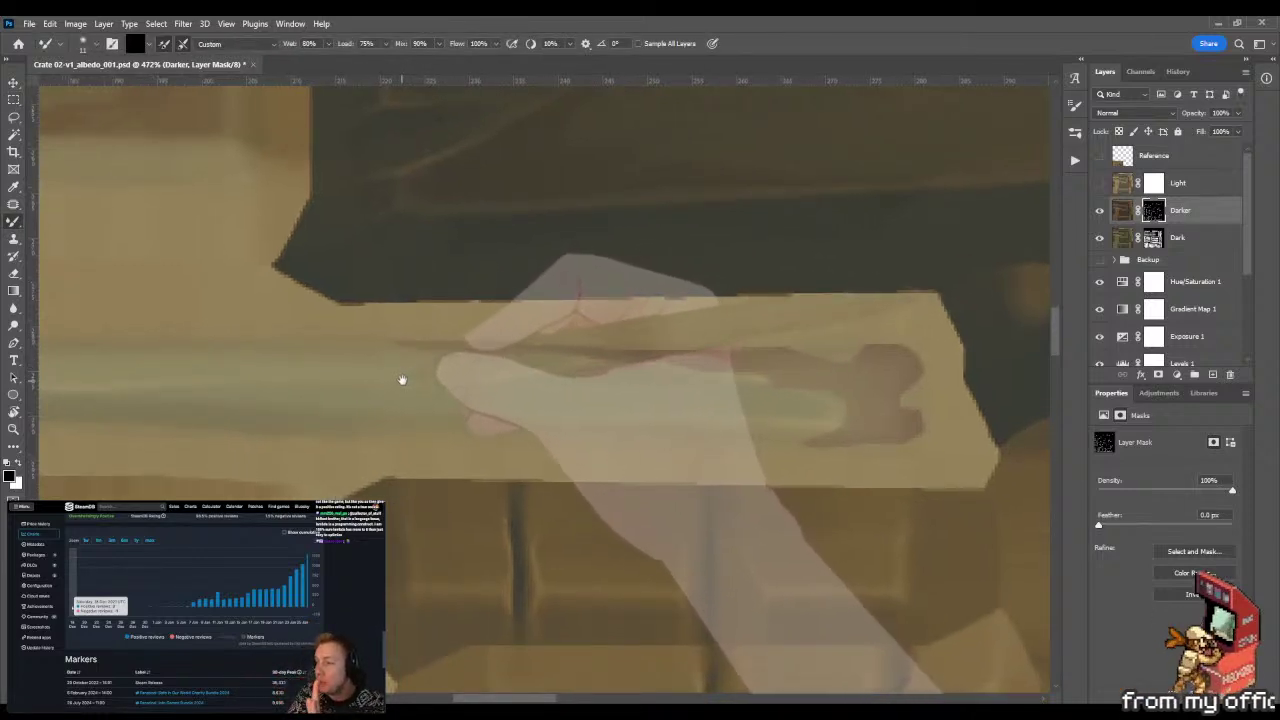
left_click(400, 346)
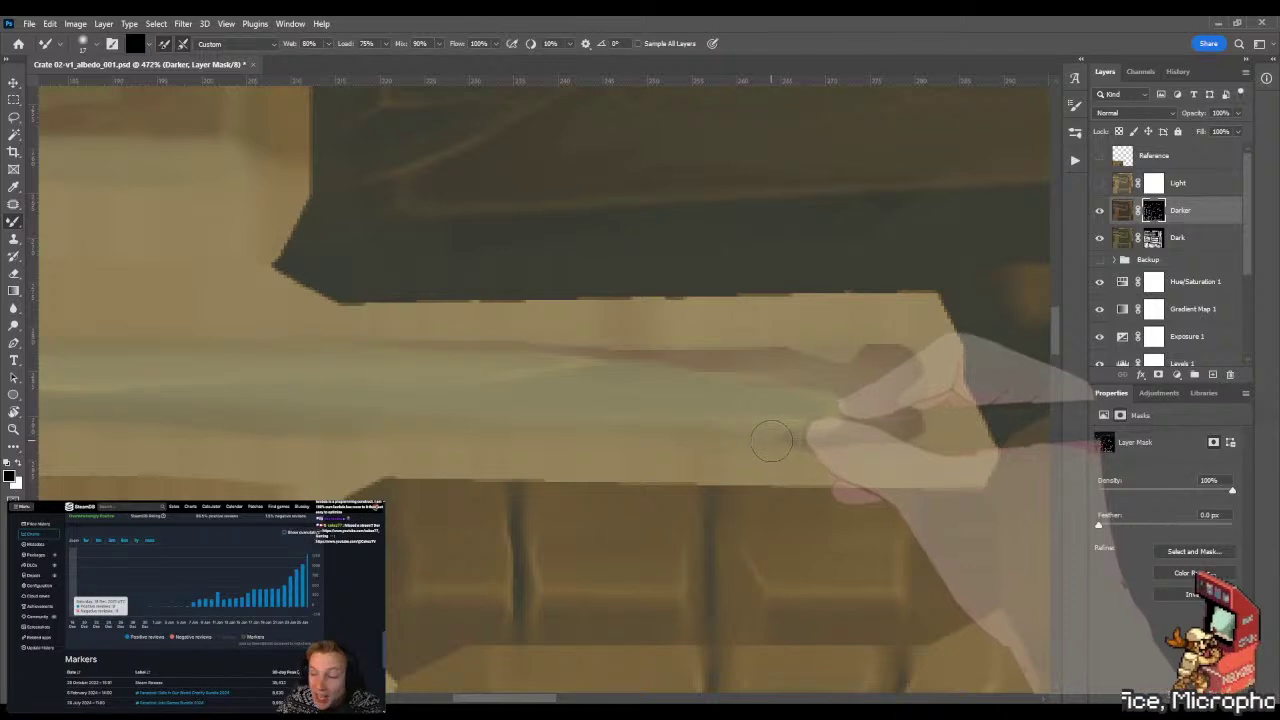
key("ctrl+space")
mouse_move(752, 406)
left_mouse_down()
mouse_move(717, 406)
mouse_move(735, 405)
left_mouse_up()
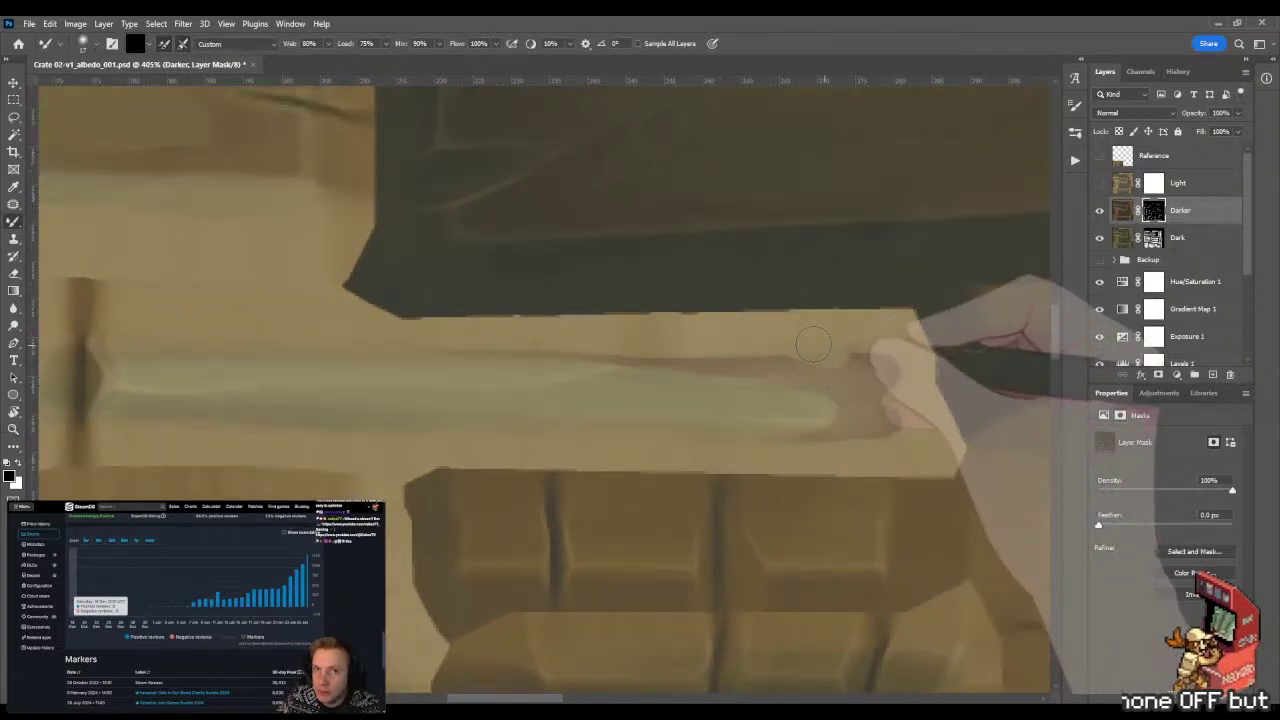
left_click_drag(829, 353, 824, 355)
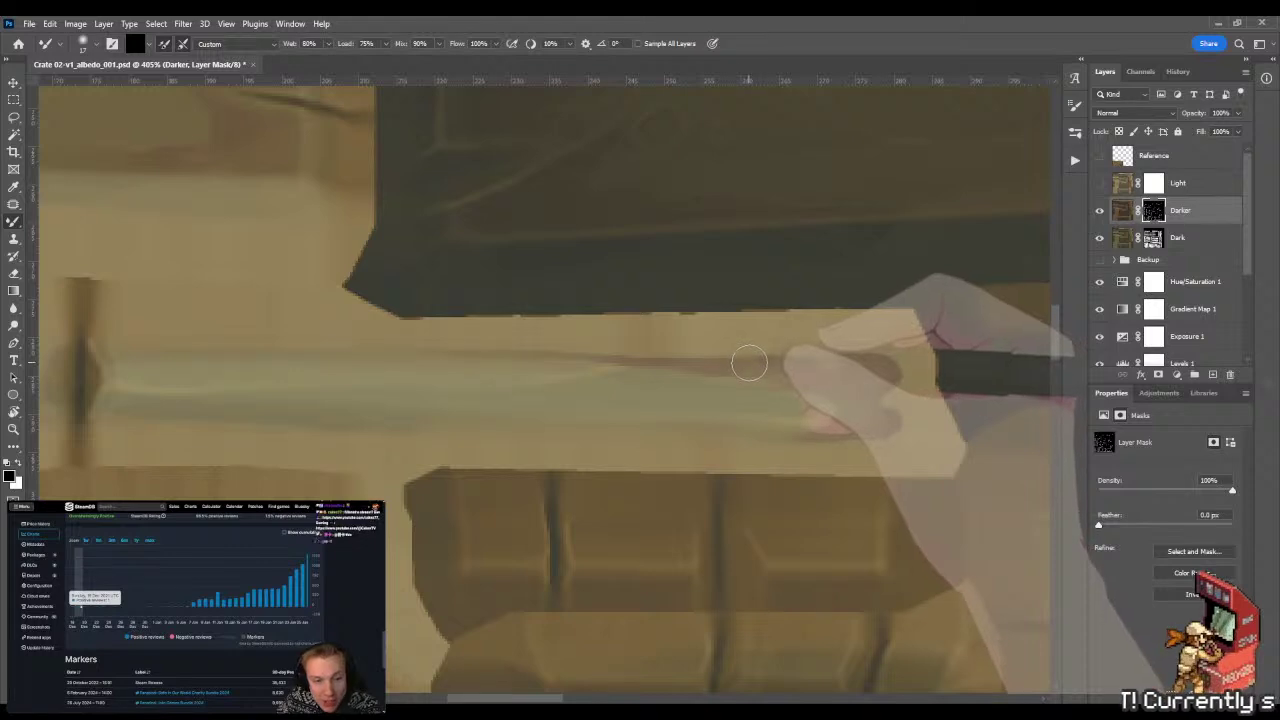
- Lasso the inner face of the light strip's right end and shade it with broad gradients on the Darker mask
key("l")
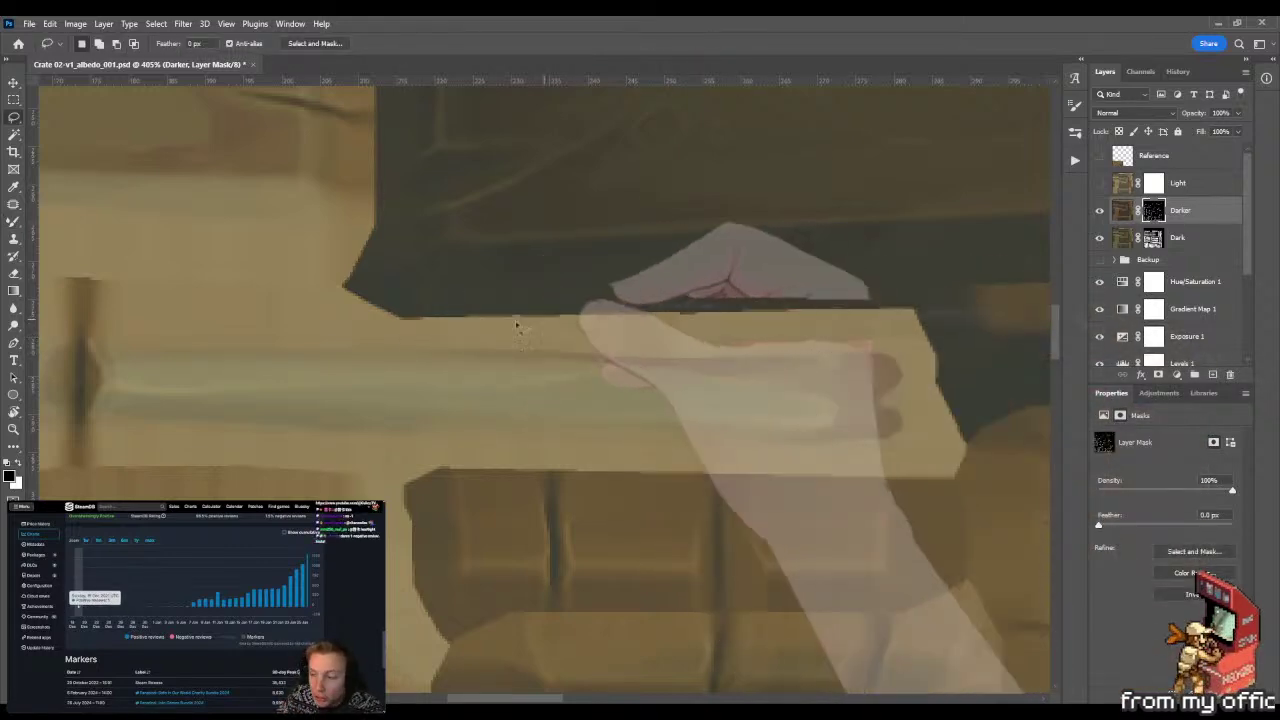
mouse_move(398, 342)
left_mouse_down()
mouse_move(730, 322)
mouse_move(905, 335)
mouse_move(915, 420)
mouse_move(868, 462)
mouse_move(422, 462)
mouse_move(357, 449)
mouse_move(380, 423)
left_mouse_up()
key("z")
left_click_drag(585, 248, 431, 266)
key("g")
left_click_drag(691, 243, 647, 371)
key("z")
key("g")
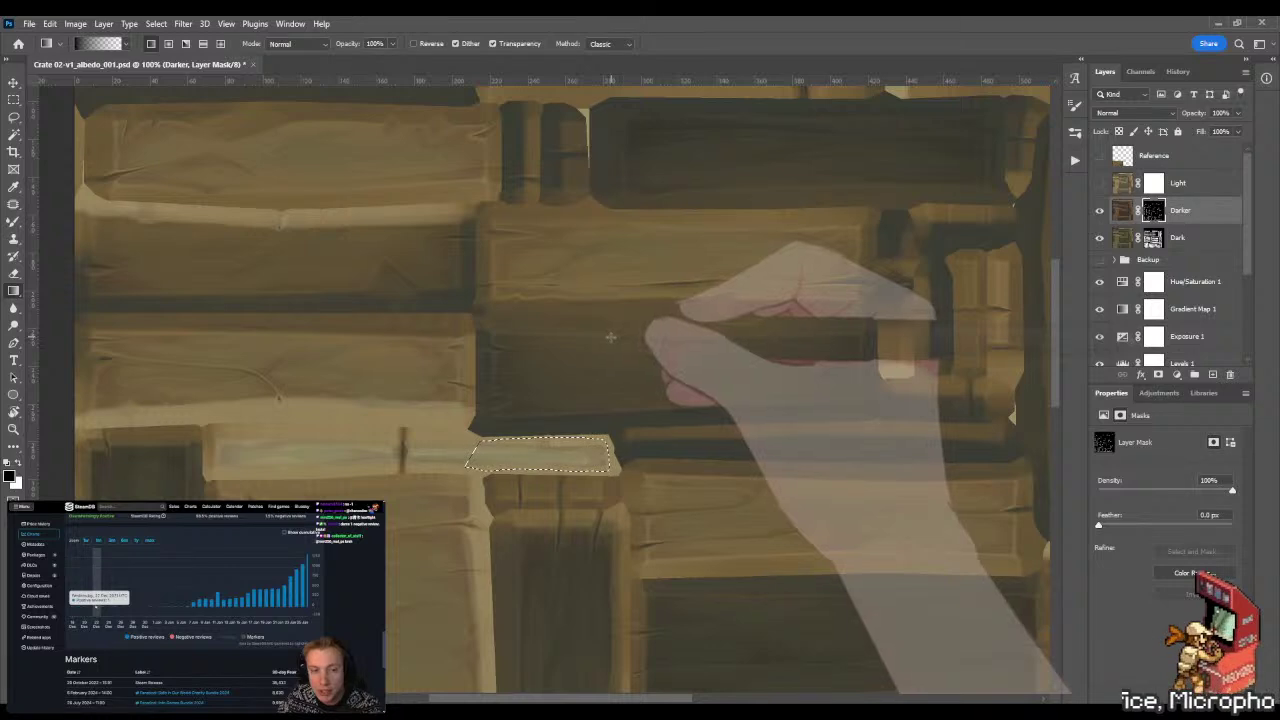
left_click_drag(806, 657, 402, 425)
left_click_drag(380, 608, 673, 396)
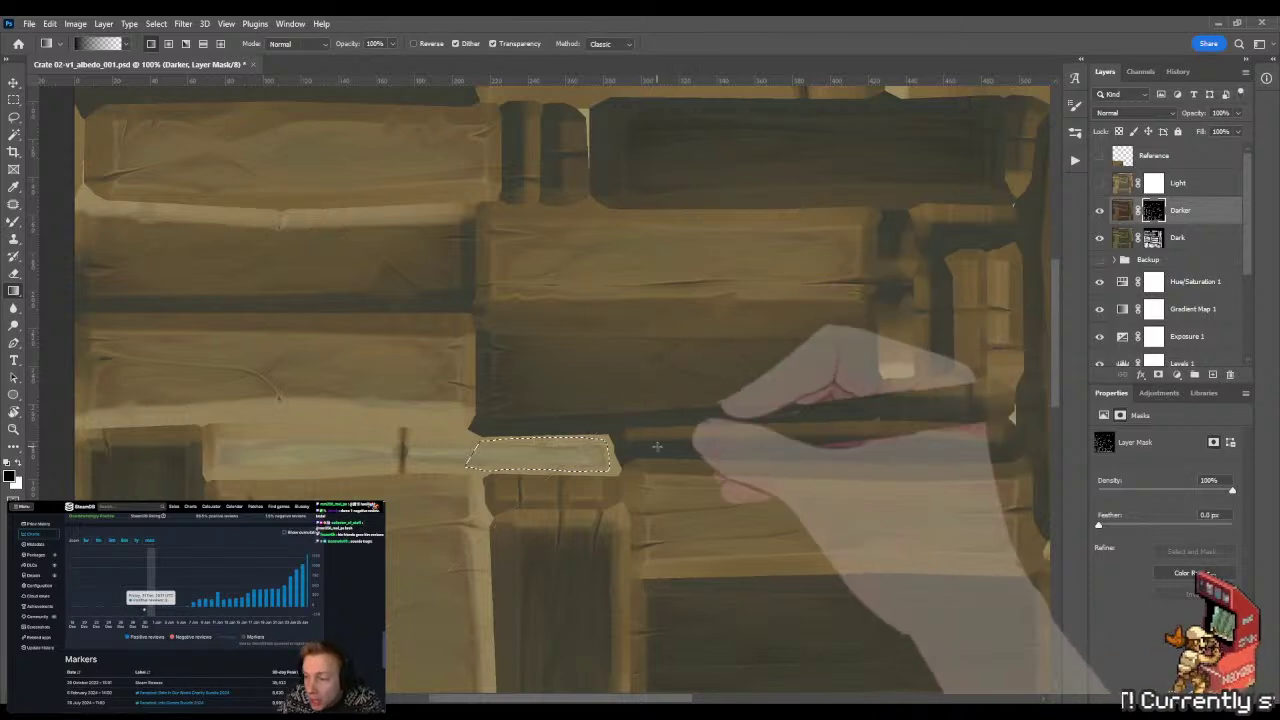
- Deselect the strip's right end and save the albedo document
key("z")
left_click(655, 437)
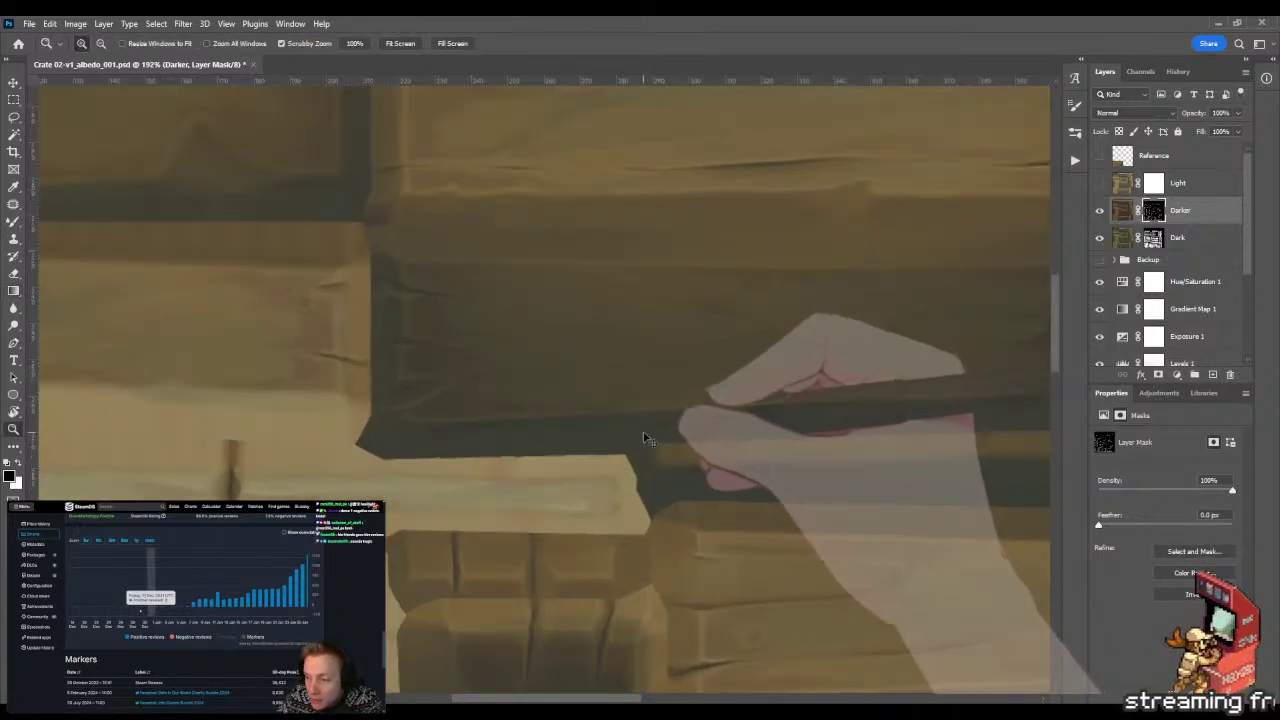
scroll(659, 409, "down", 5)
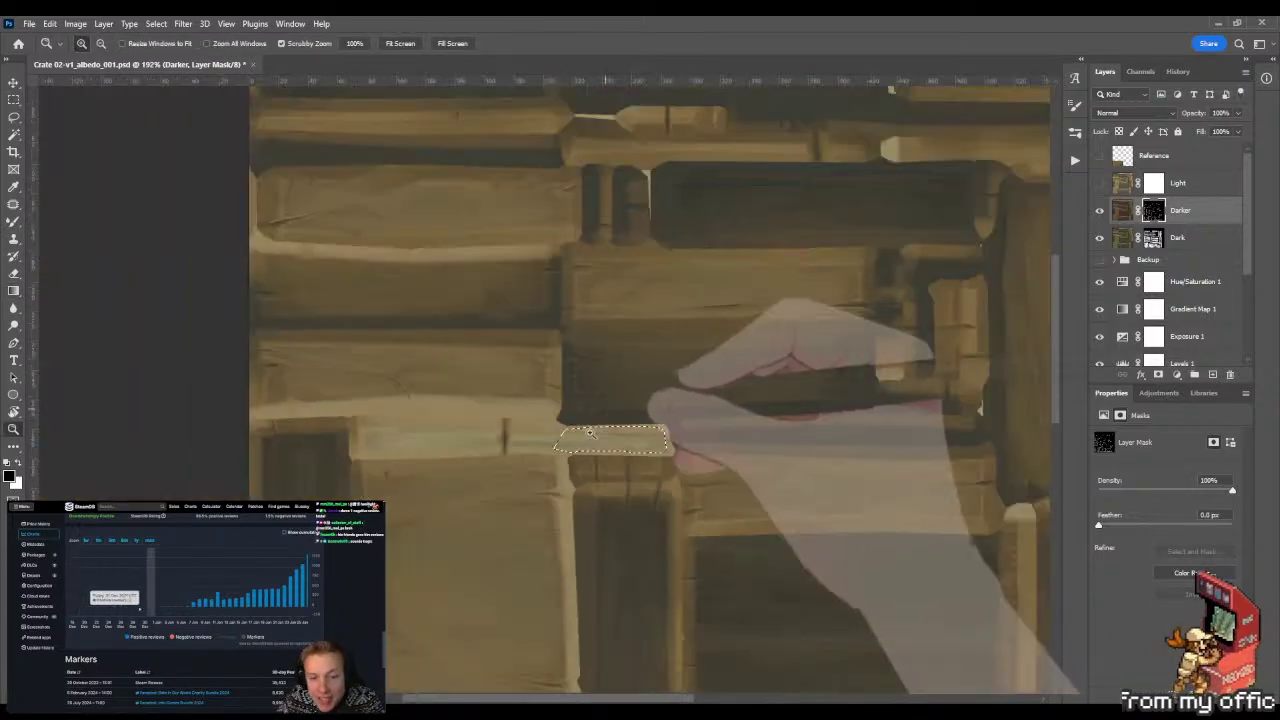
key("g")
key("m")
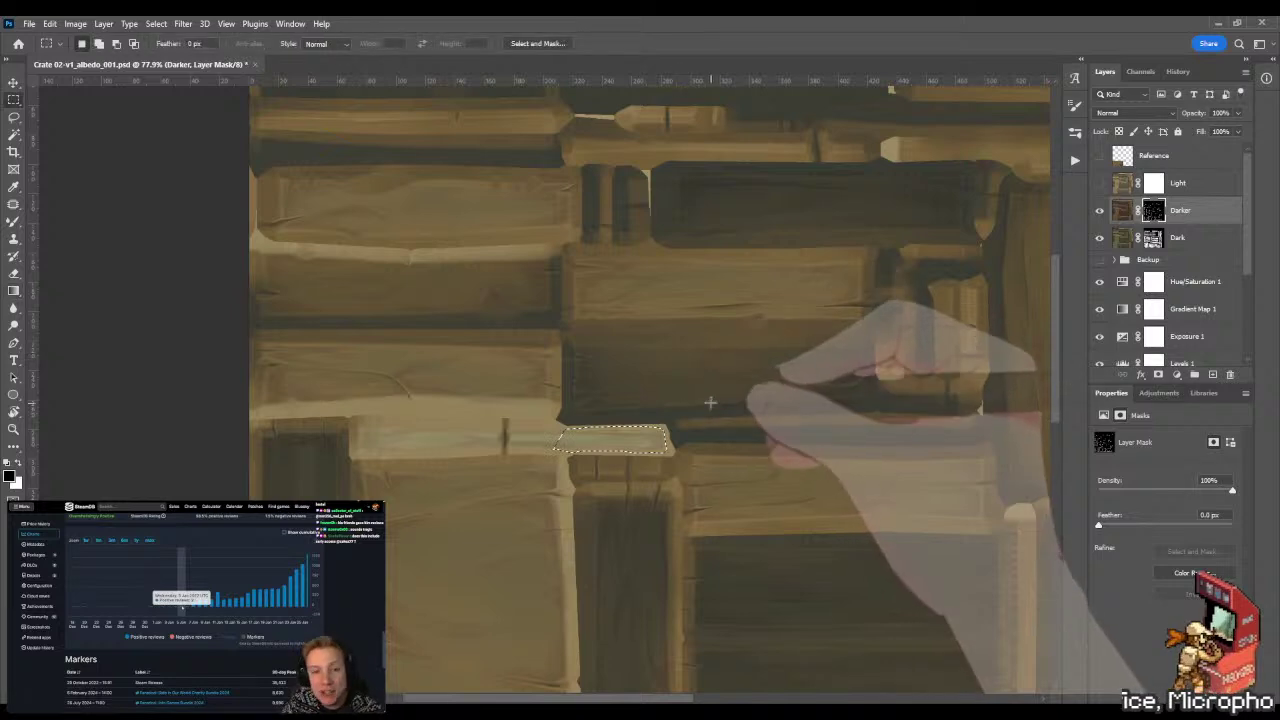
left_click(681, 386)
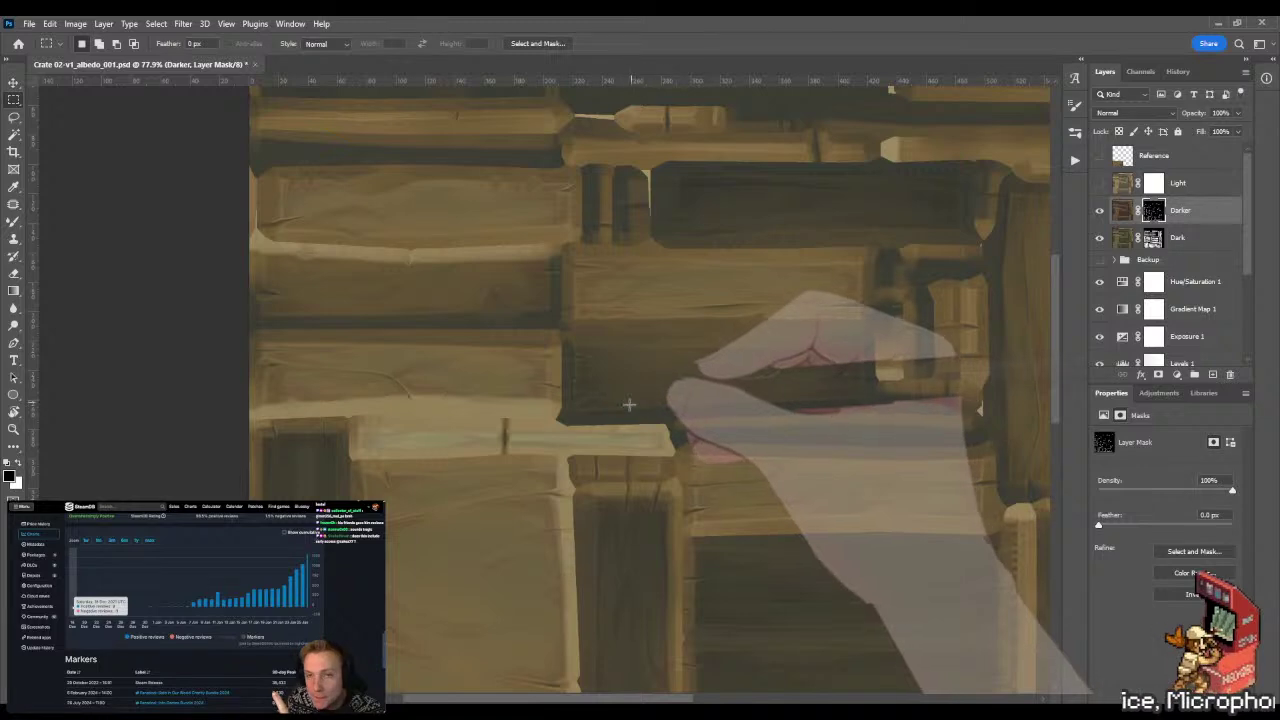
key("z")
left_click_drag(629, 405, 648, 432)
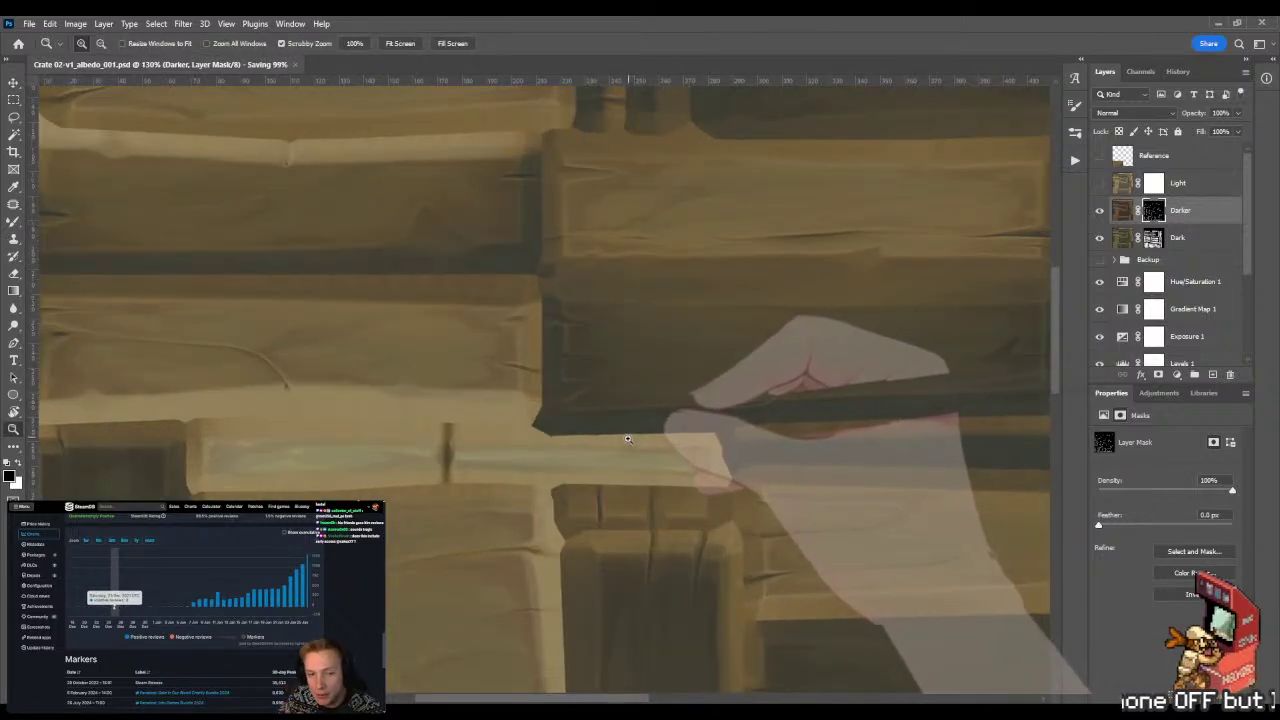
- Inspect the crate's rim and interior in Marmoset Toolbag, comparing them with the long light strip at the texture's edge in Photoshop
key("alt+Tab")
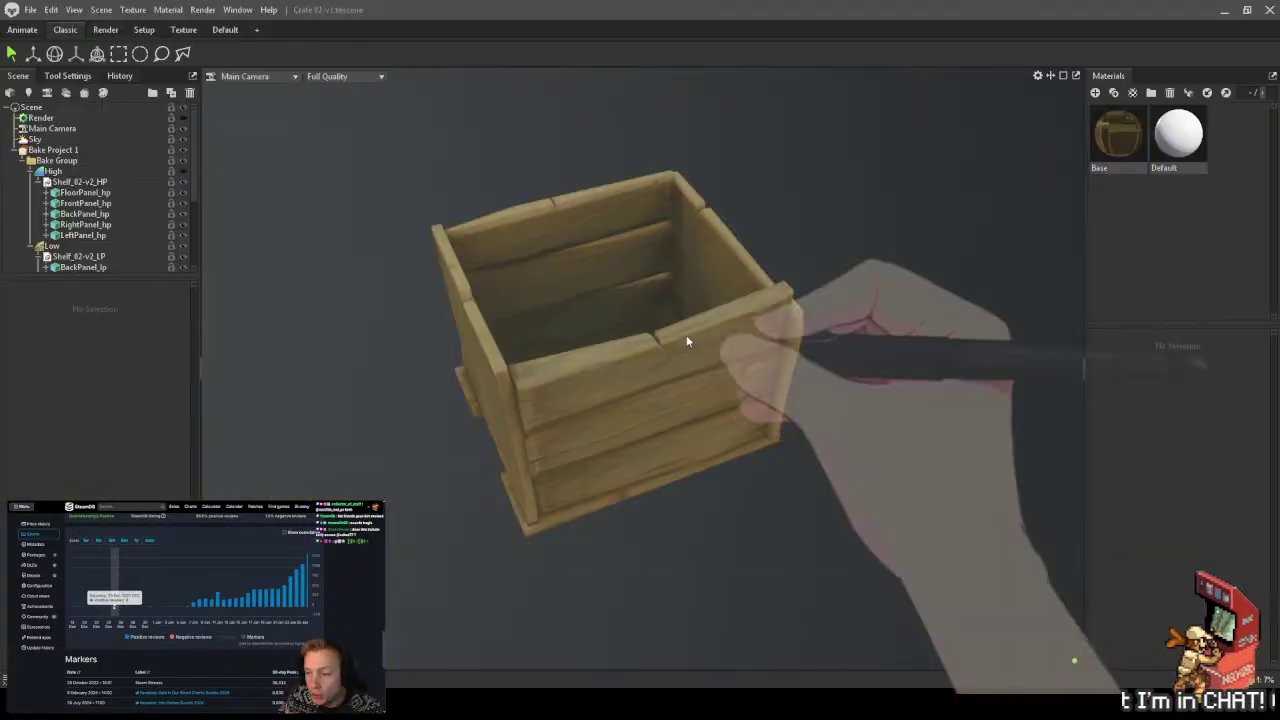
left_click_drag(686, 343, 590, 448)
key("alt+Tab")
left_click_drag(675, 450, 572, 449)
left_click_drag(637, 424, 591, 380)
key("alt+Tab")
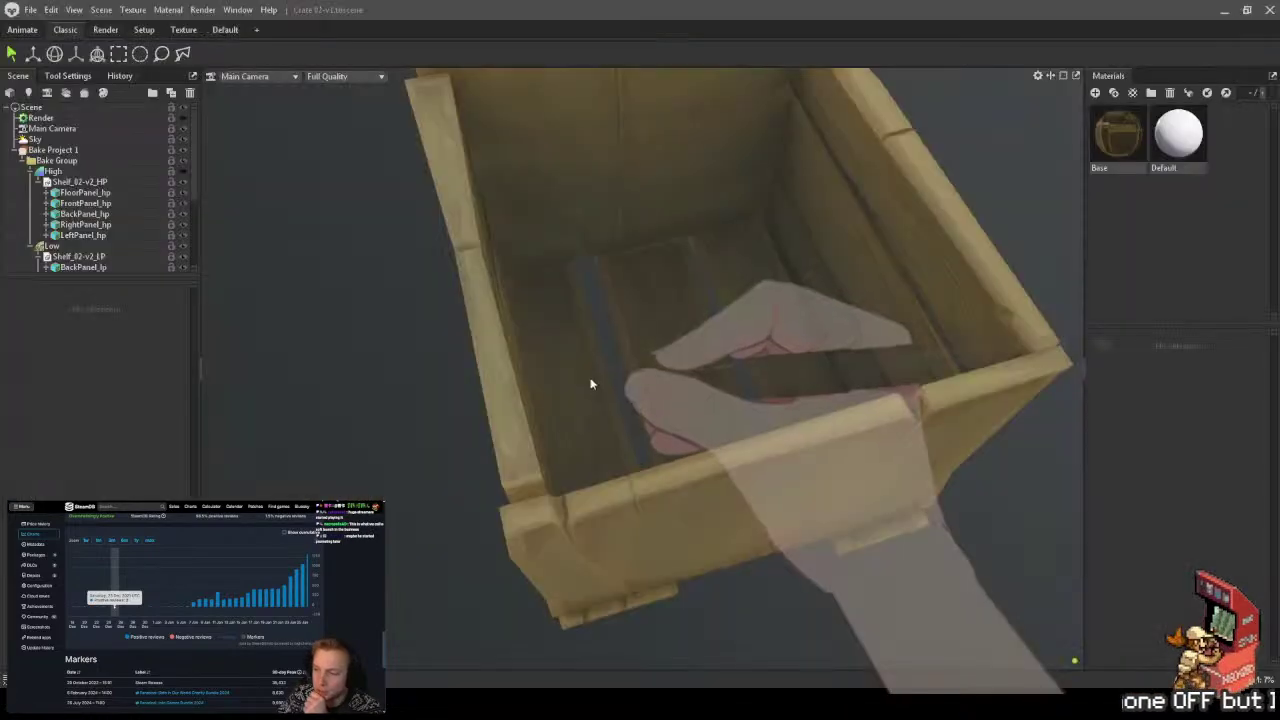
key("alt+Tab")
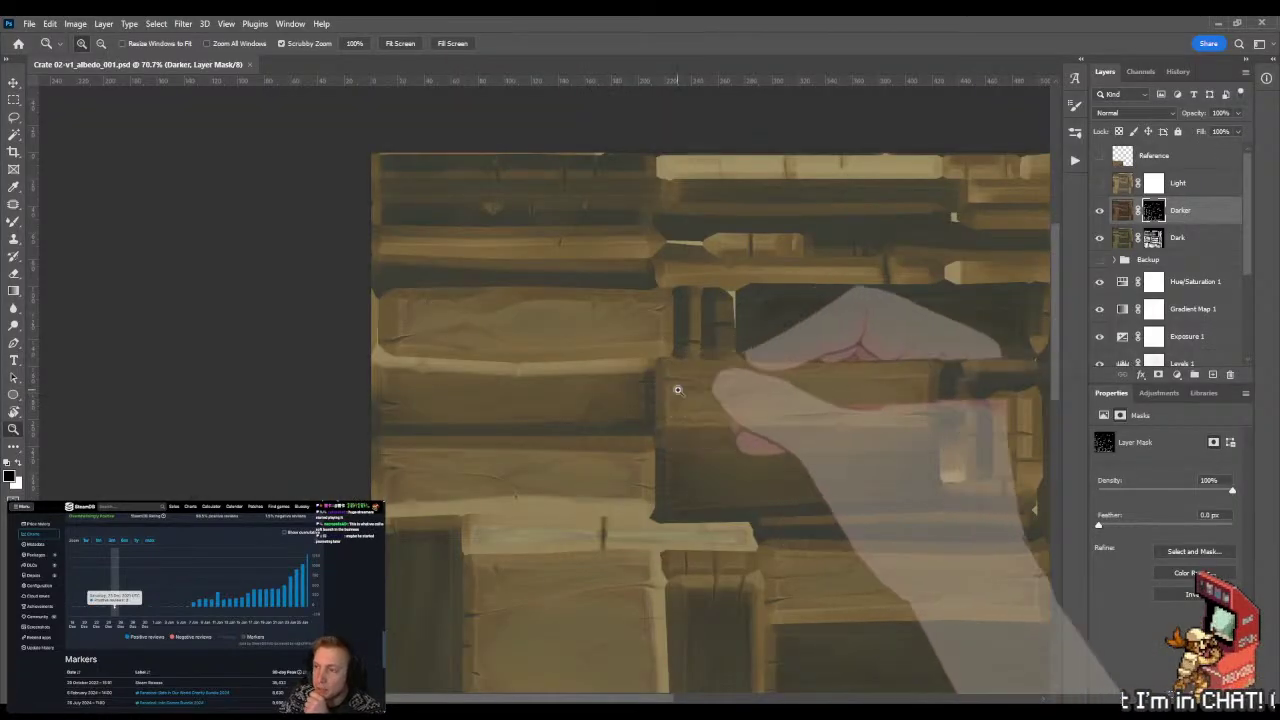
key("alt+Tab")
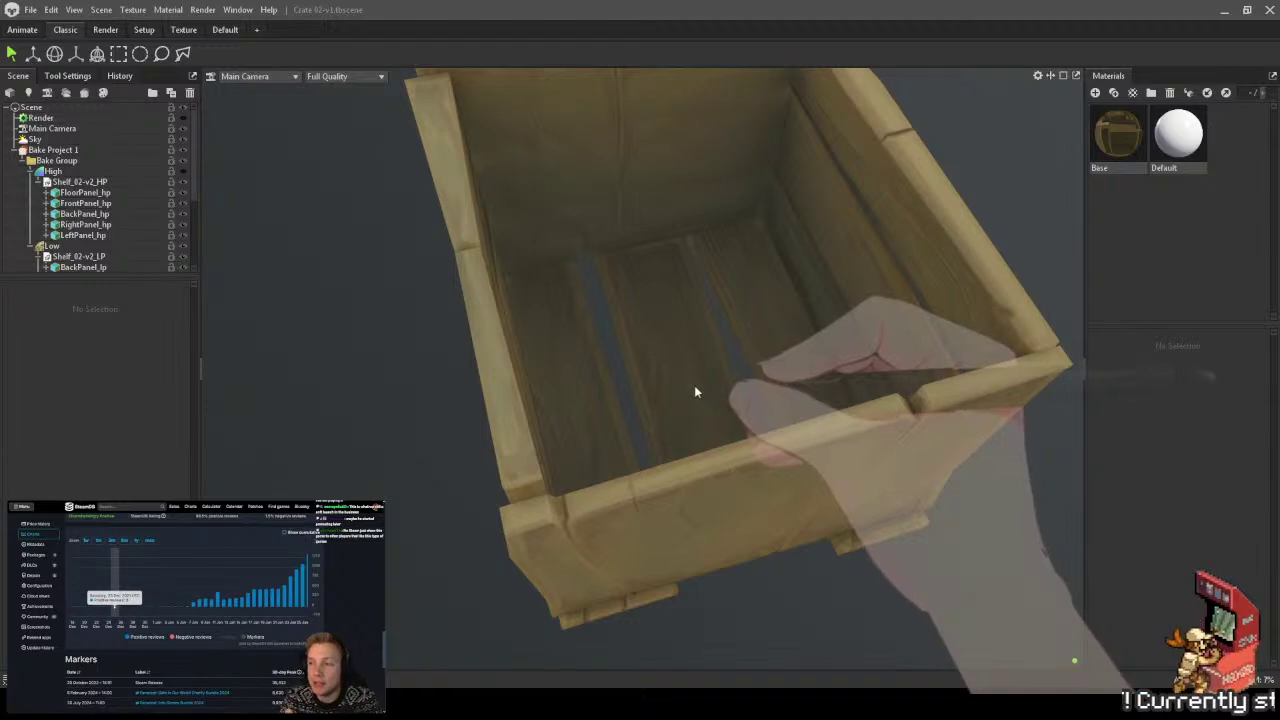
left_click_drag(646, 377, 721, 363)
key("alt+Tab")
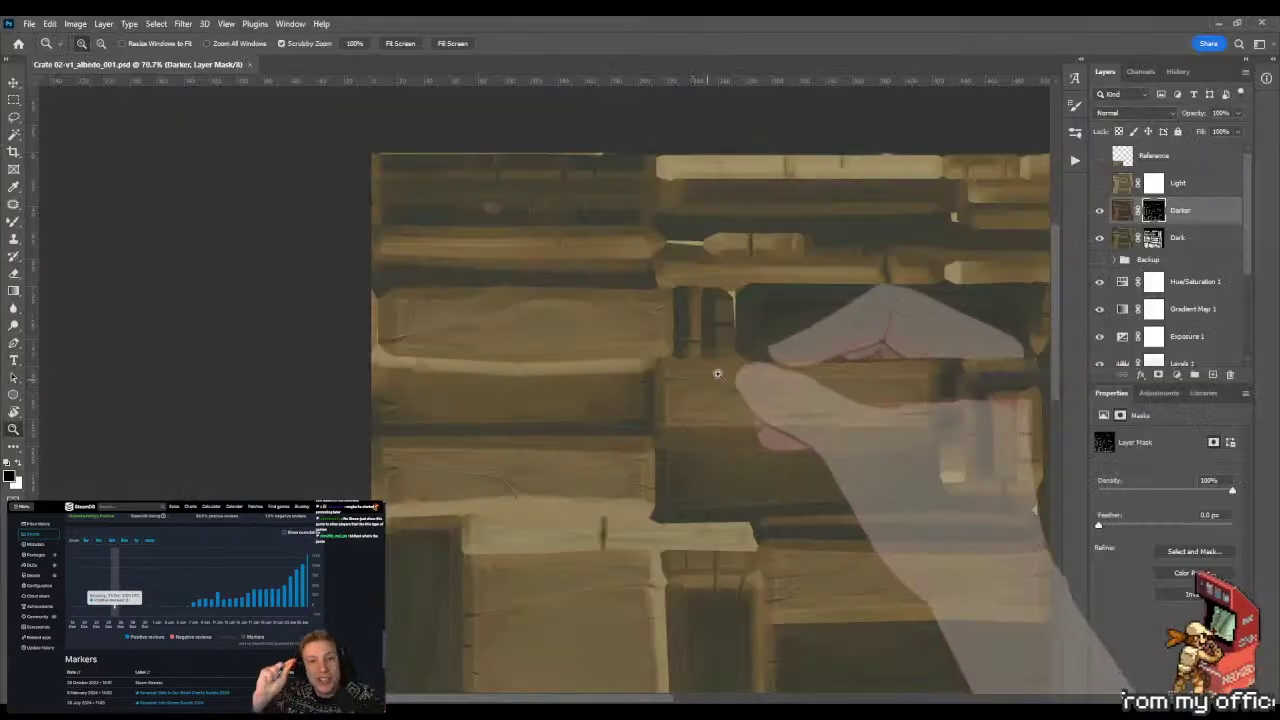
left_click(911, 187)
left_click_drag(921, 187, 795, 346)
key("alt+Tab")
key("alt+Tab")
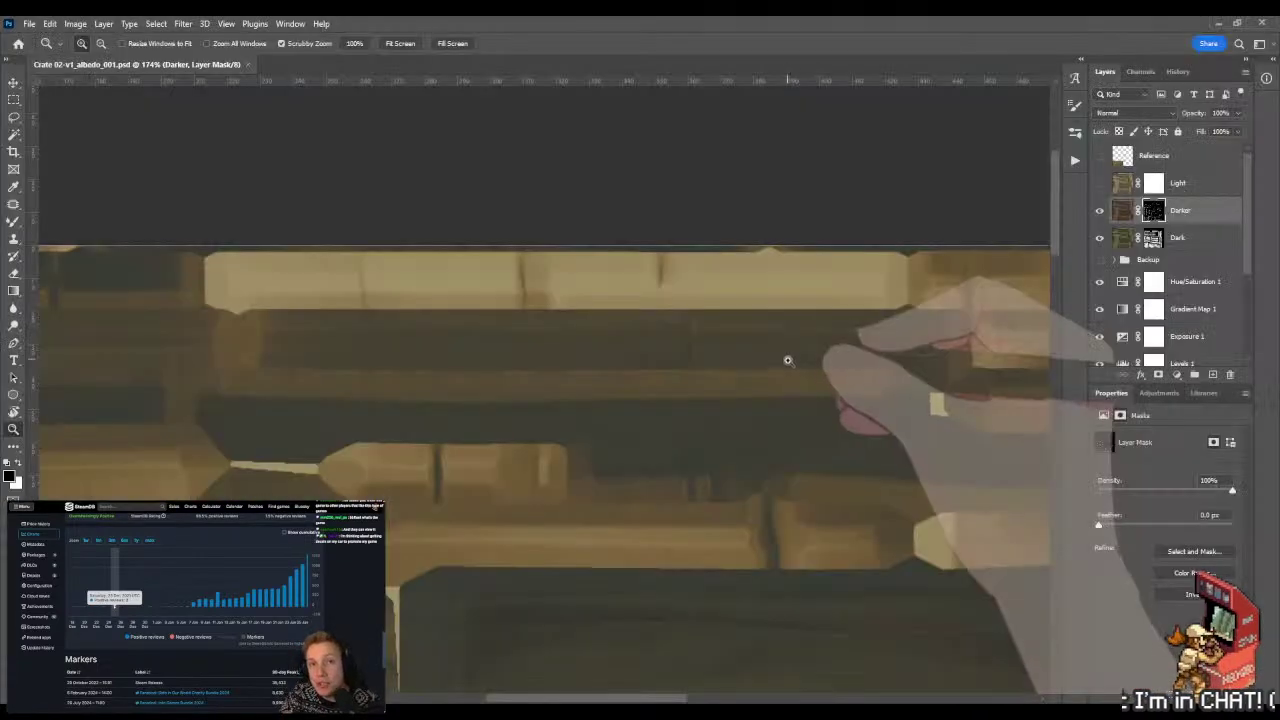
- Rotate the canvas view to 180° and make the Dark layer's mask active for work on the long light edge strip
key("r")
left_click_drag(837, 306, 474, 414)
left_click(1153, 238)
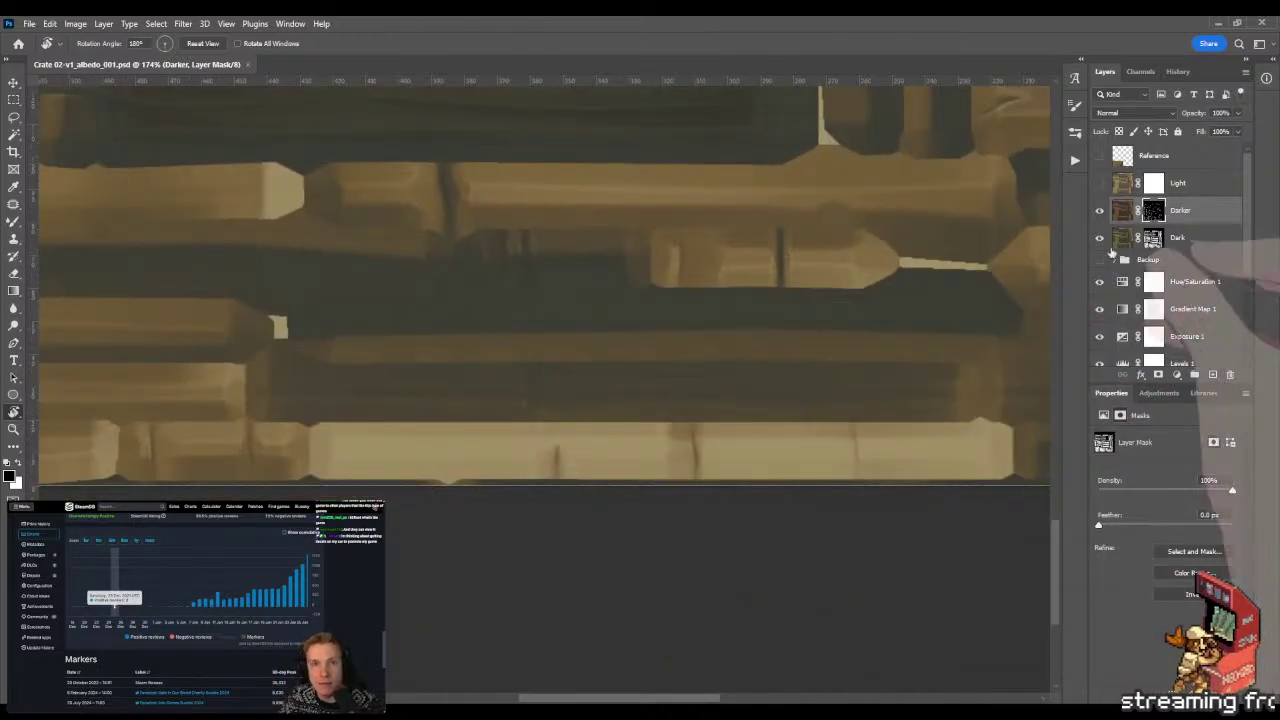
key("z")
left_click_drag(392, 459, 440, 432)
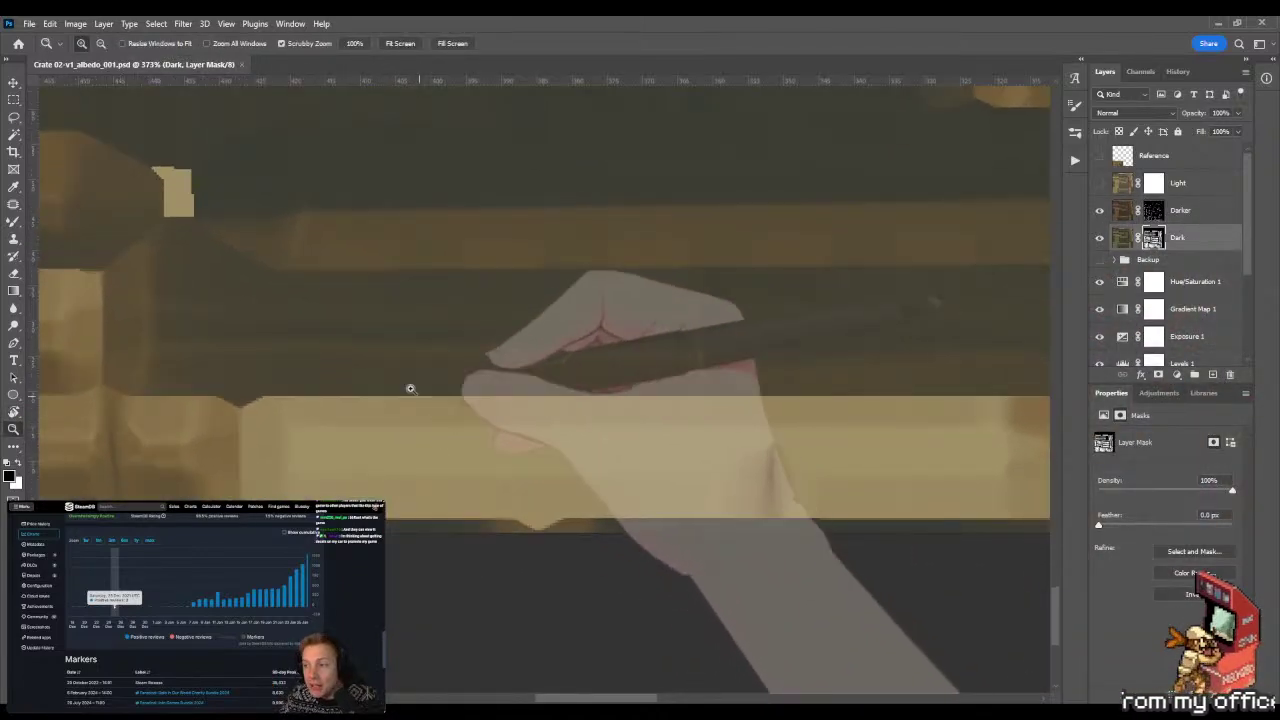
left_click_drag(343, 410, 423, 383)
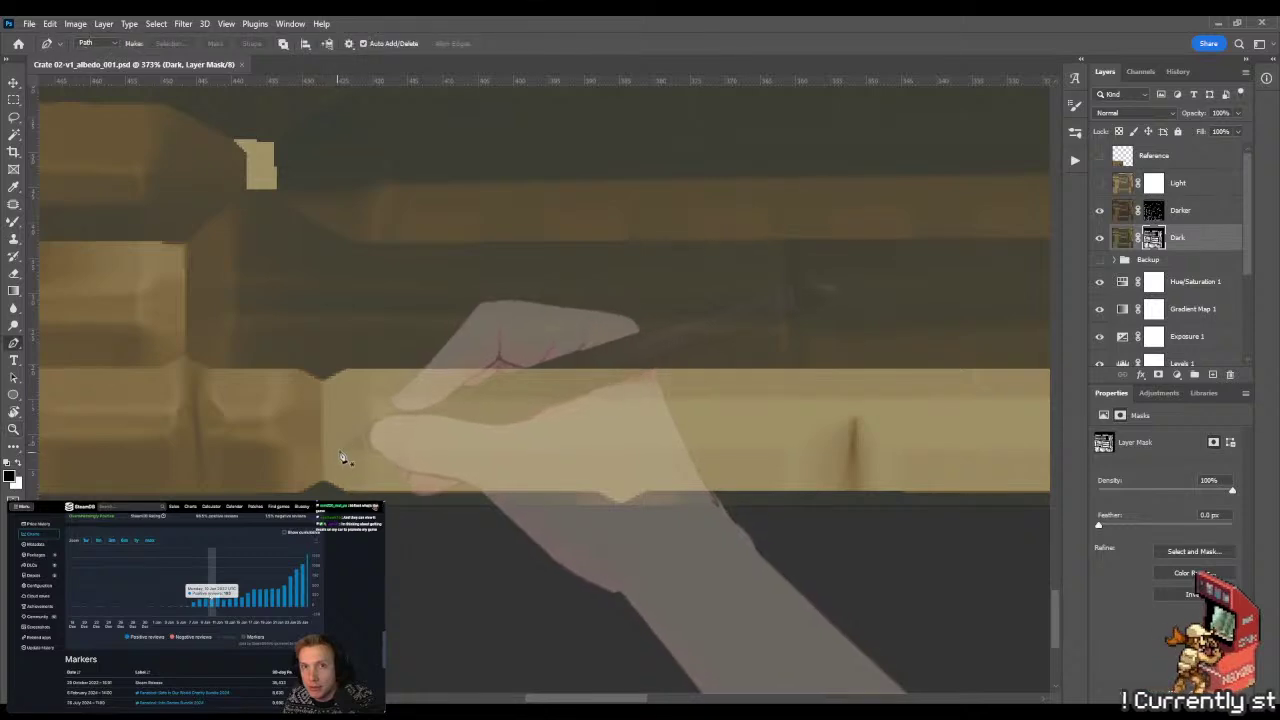
- Start a Pen path at the long light strip's left end and trace its upper inner edge, placing anchors at the dark cracks
key("p")
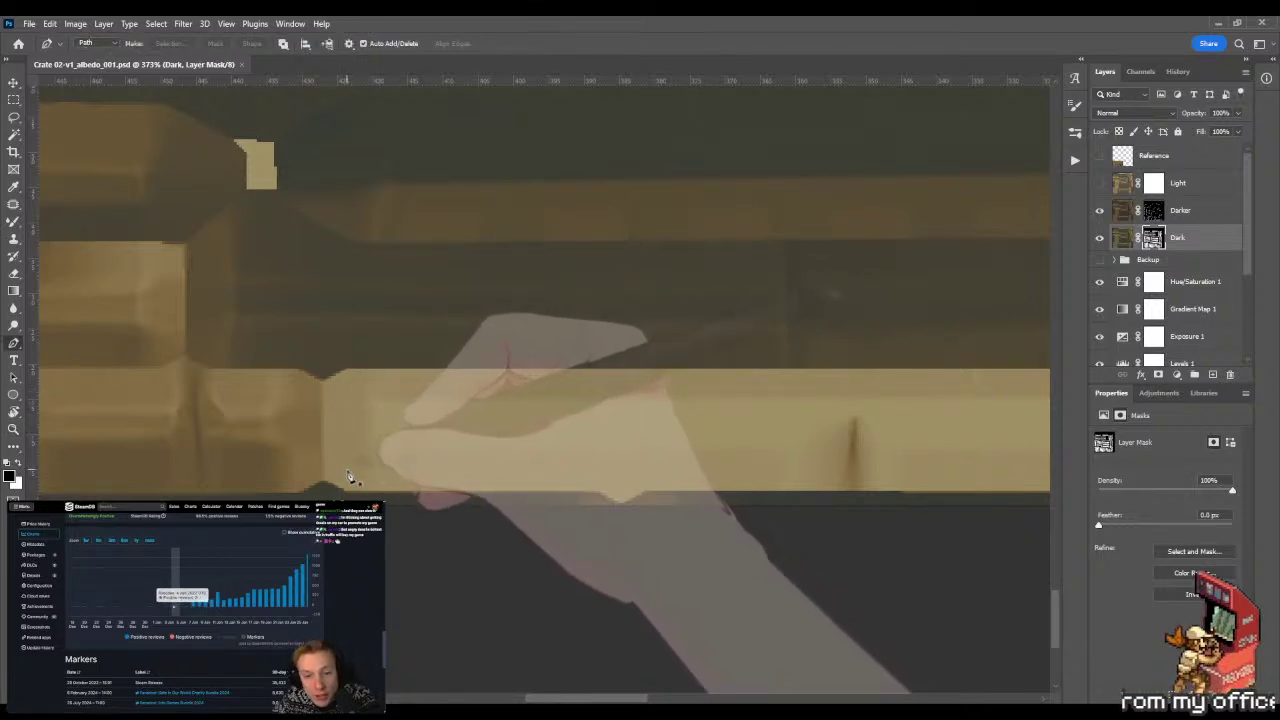
left_click(348, 383)
left_click(348, 469)
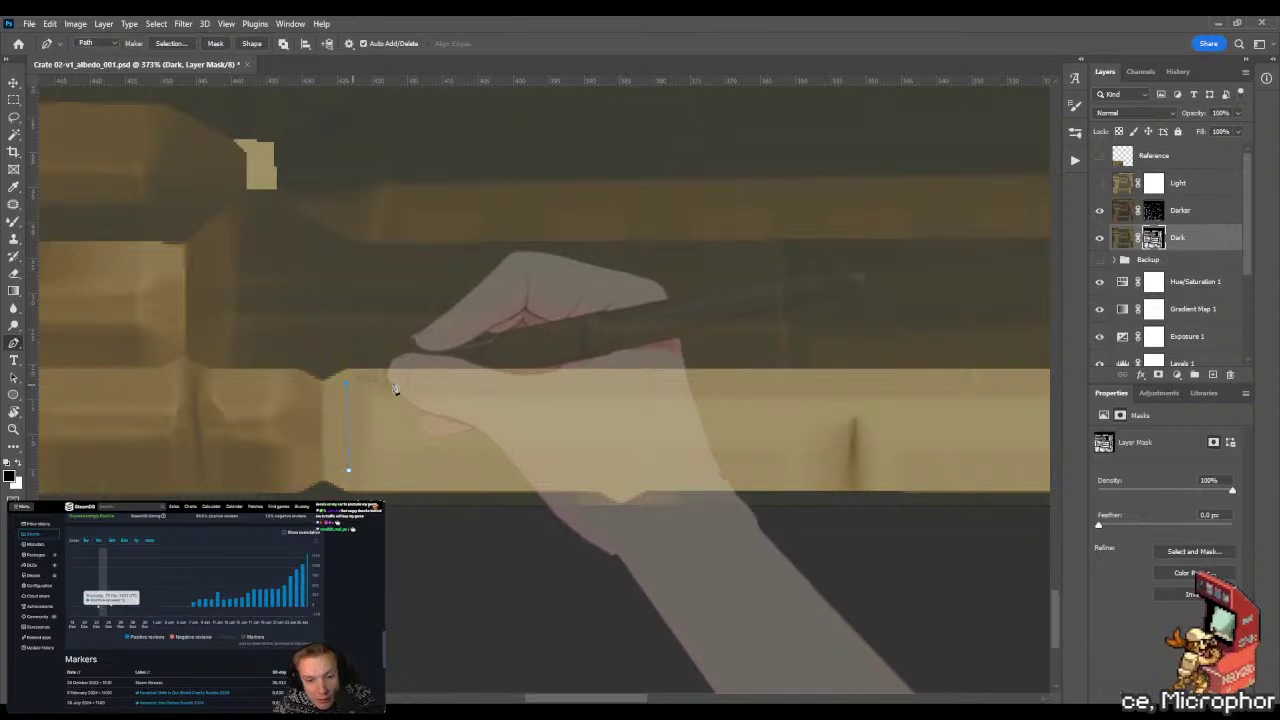
left_click_drag(703, 372, 434, 349)
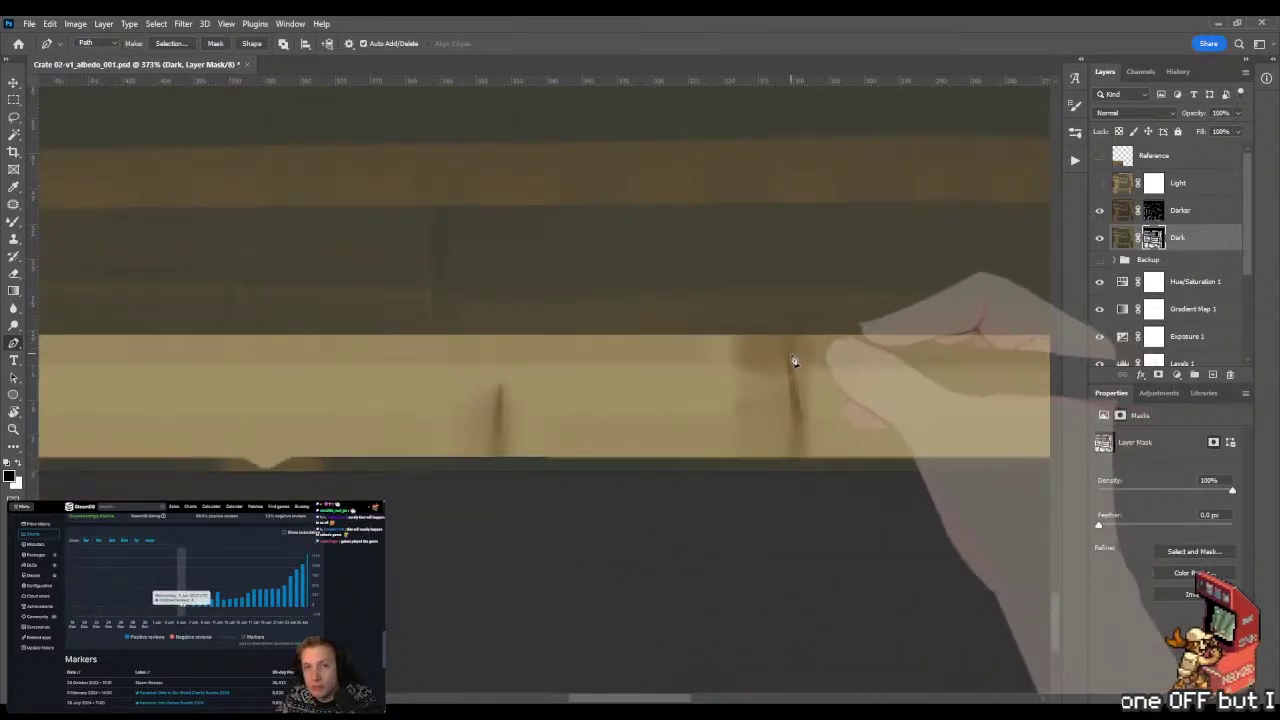
left_click_drag(797, 362, 540, 354)
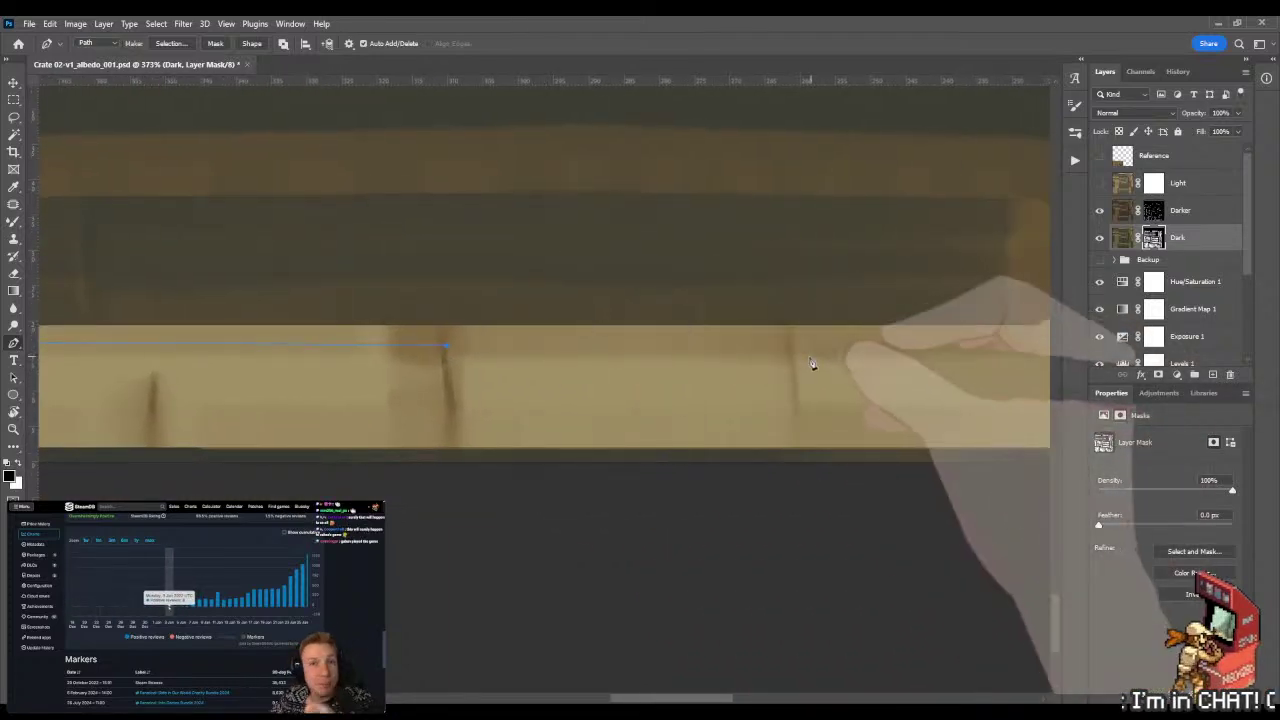
left_click(794, 347)
left_click_drag(834, 357, 540, 369)
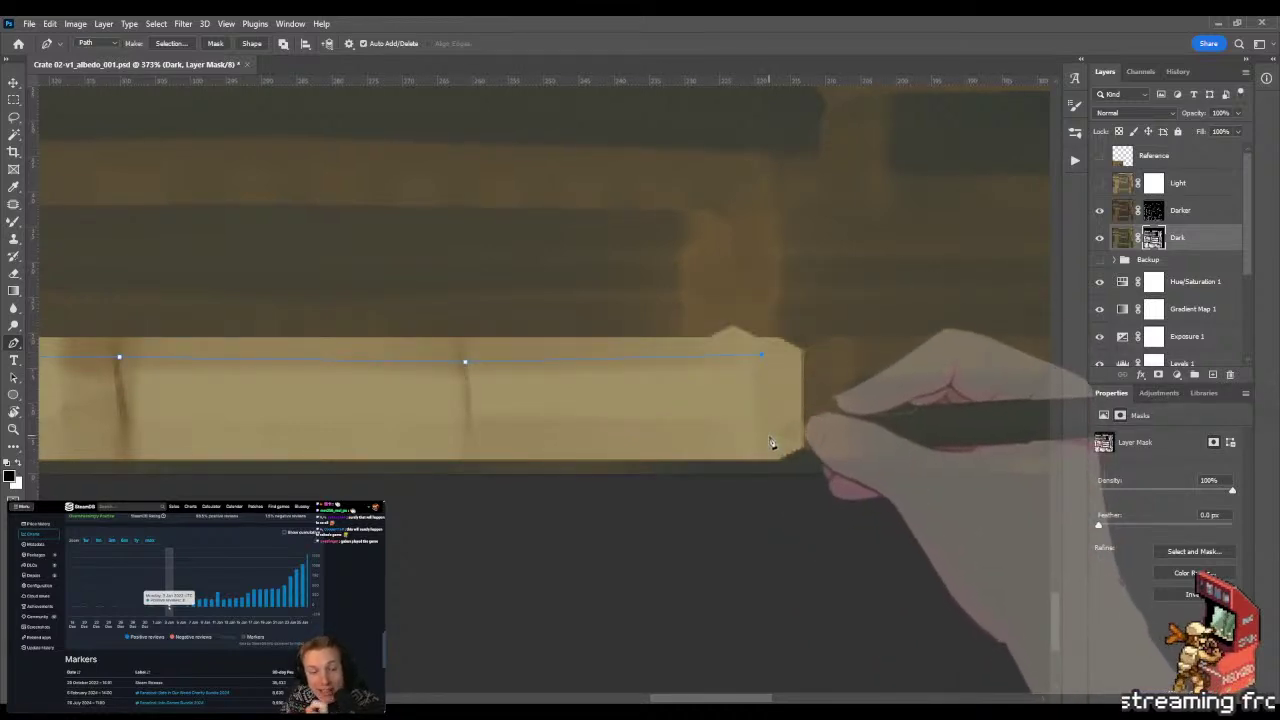
- Trace the path down the strip's right end and back along its lower inner edge, and close it at the left end
left_click_drag(491, 437, 711, 449)
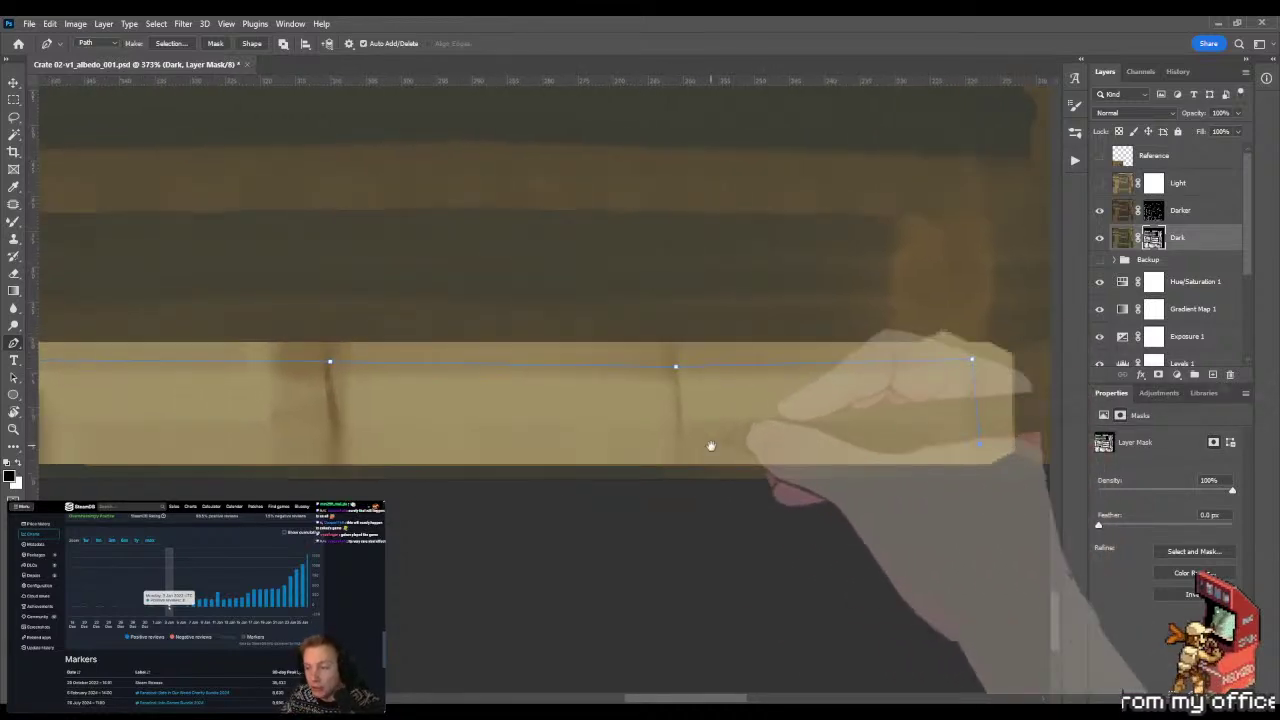
left_click_drag(574, 443, 617, 417)
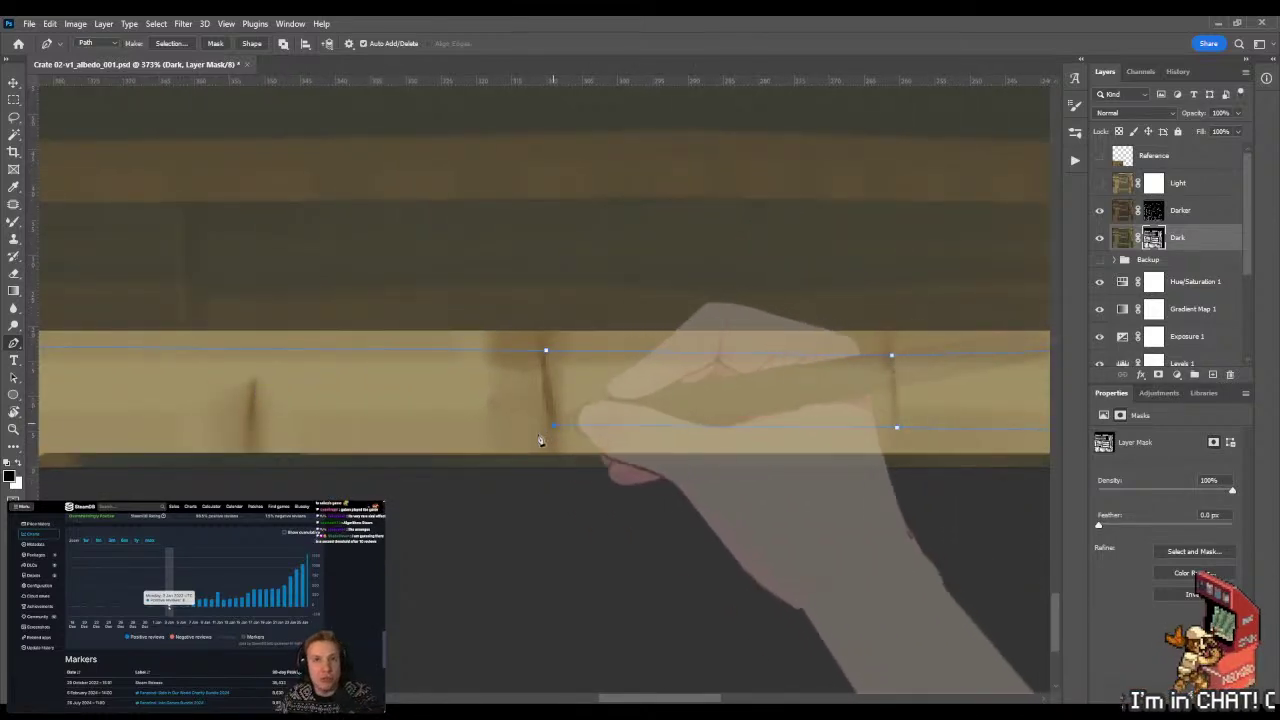
left_click_drag(430, 434, 529, 434)
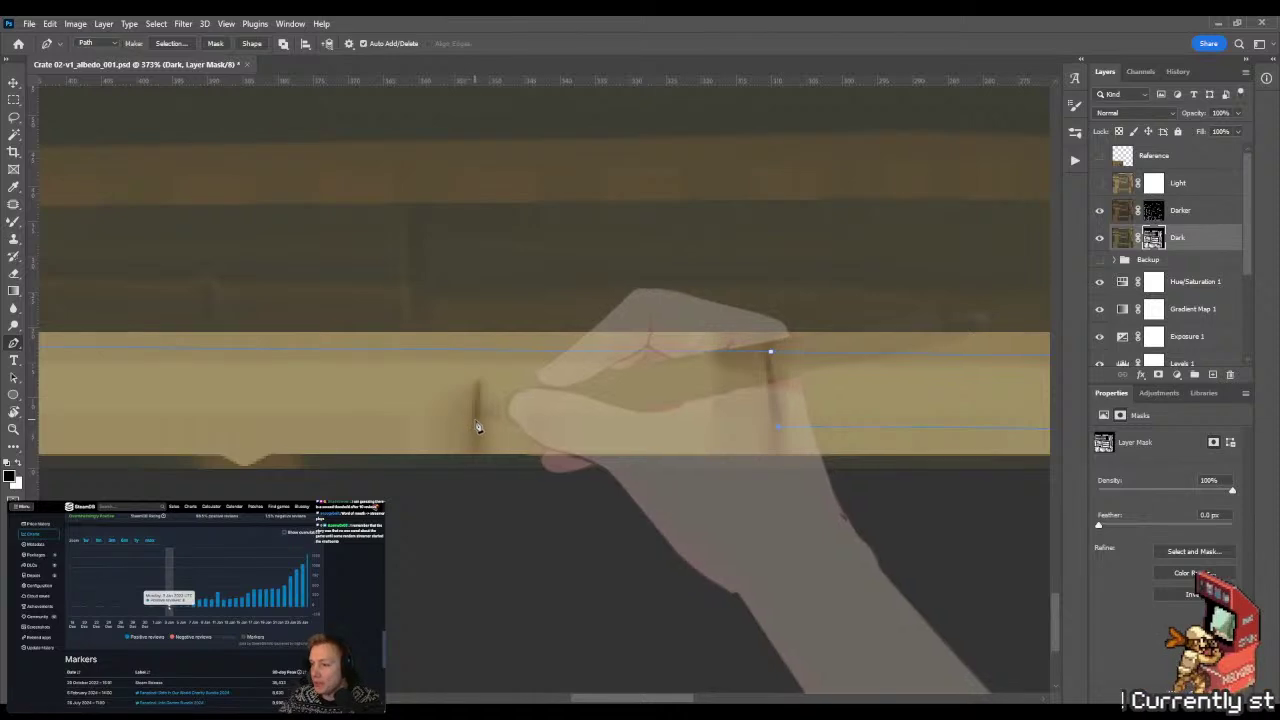
left_click_drag(429, 400, 549, 406)
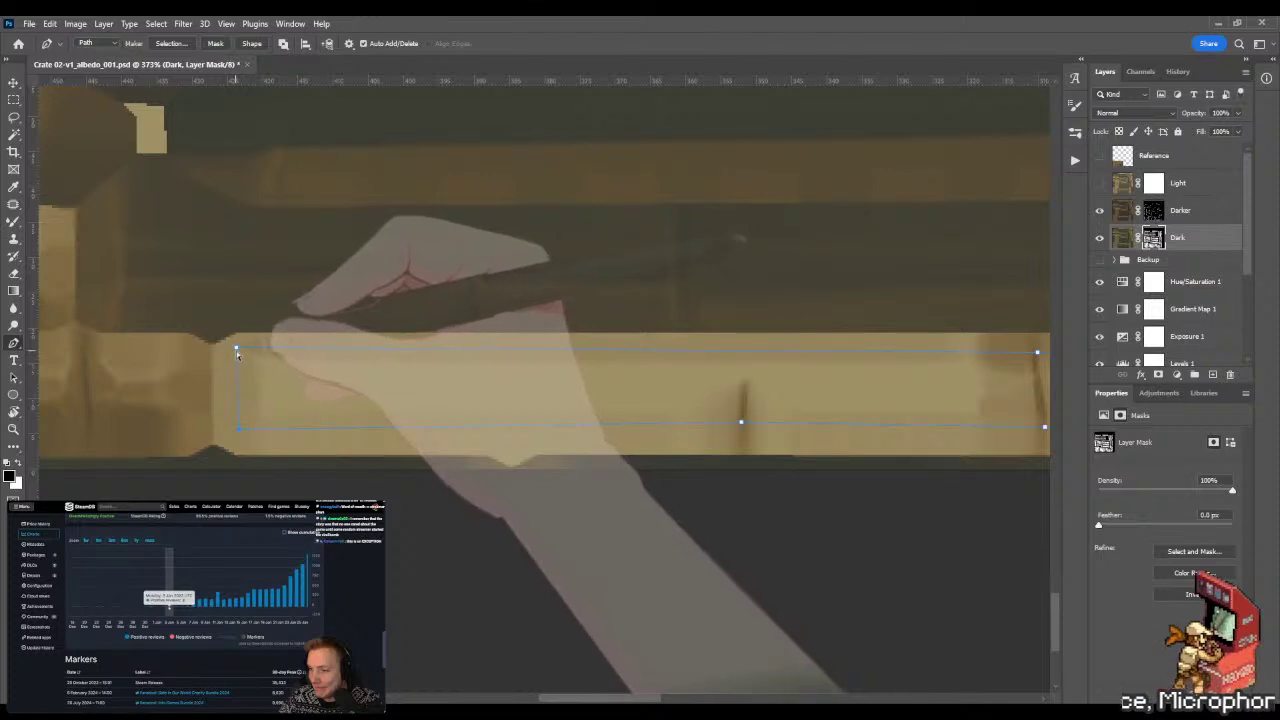
- Close the pen path around the inner face of the lowest light plank and convert it to a selection
left_click(268, 349)
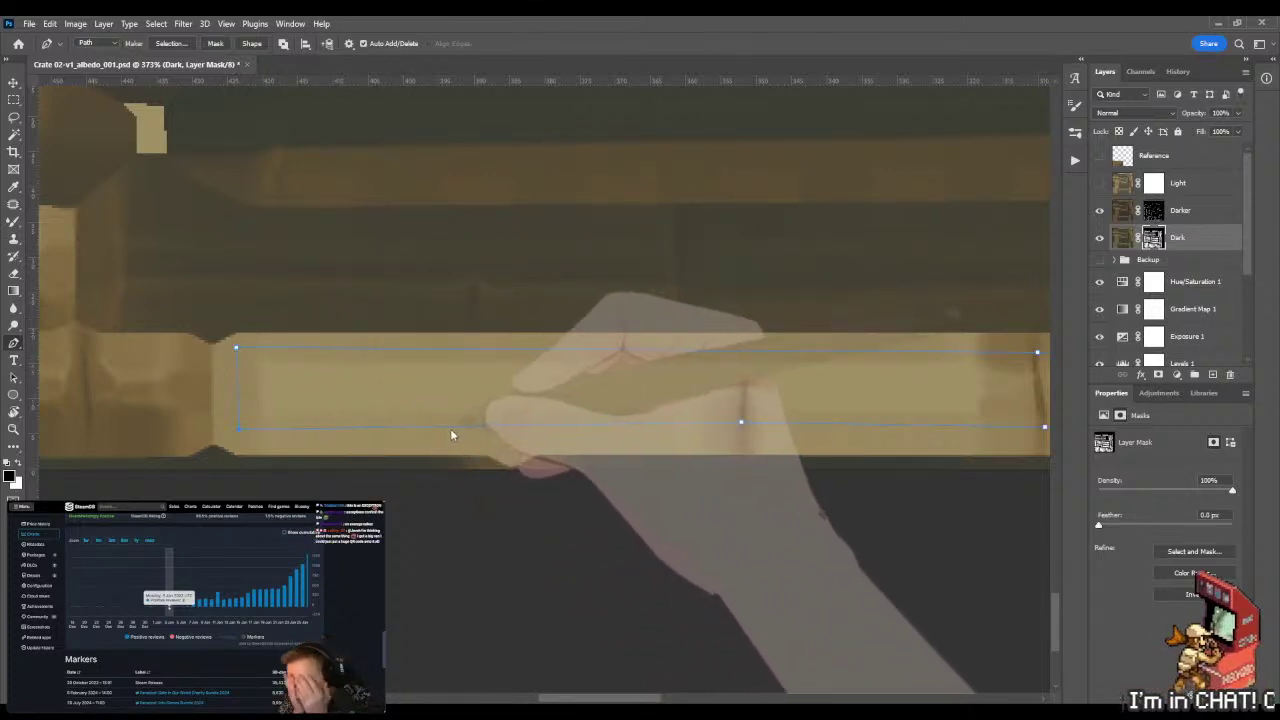
key("i")
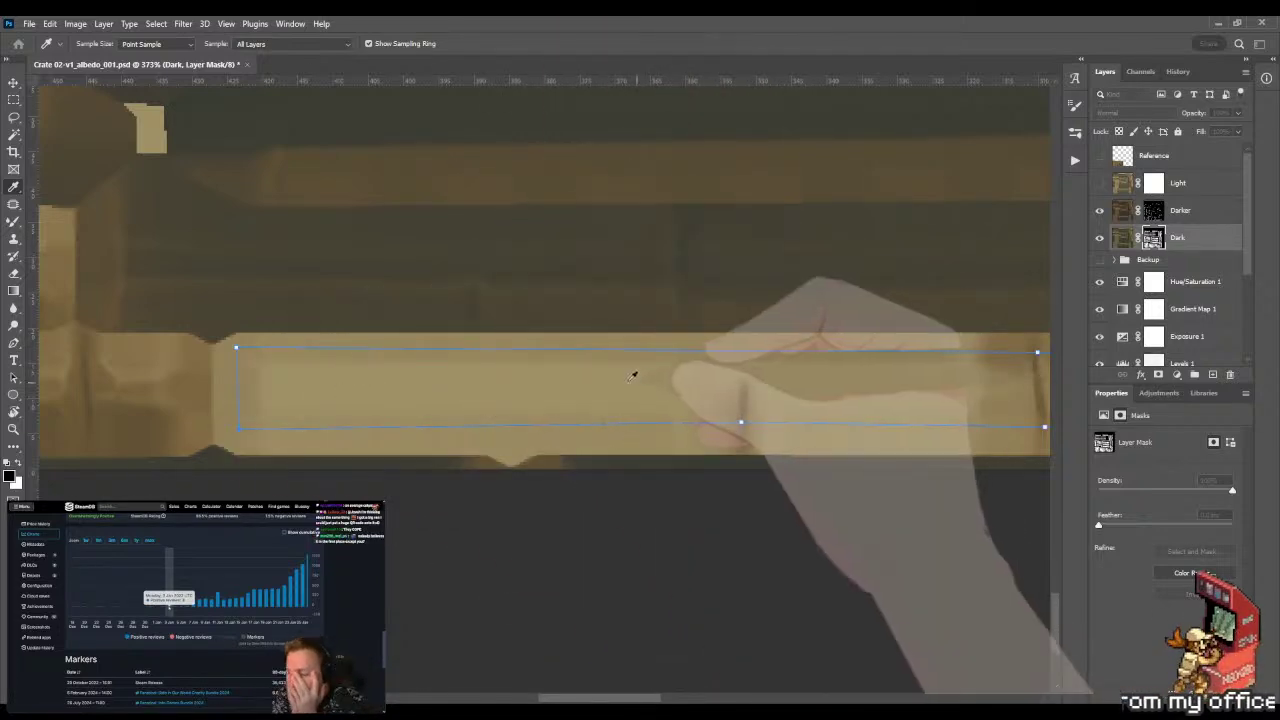
key("p")
key("ctrl+Return")
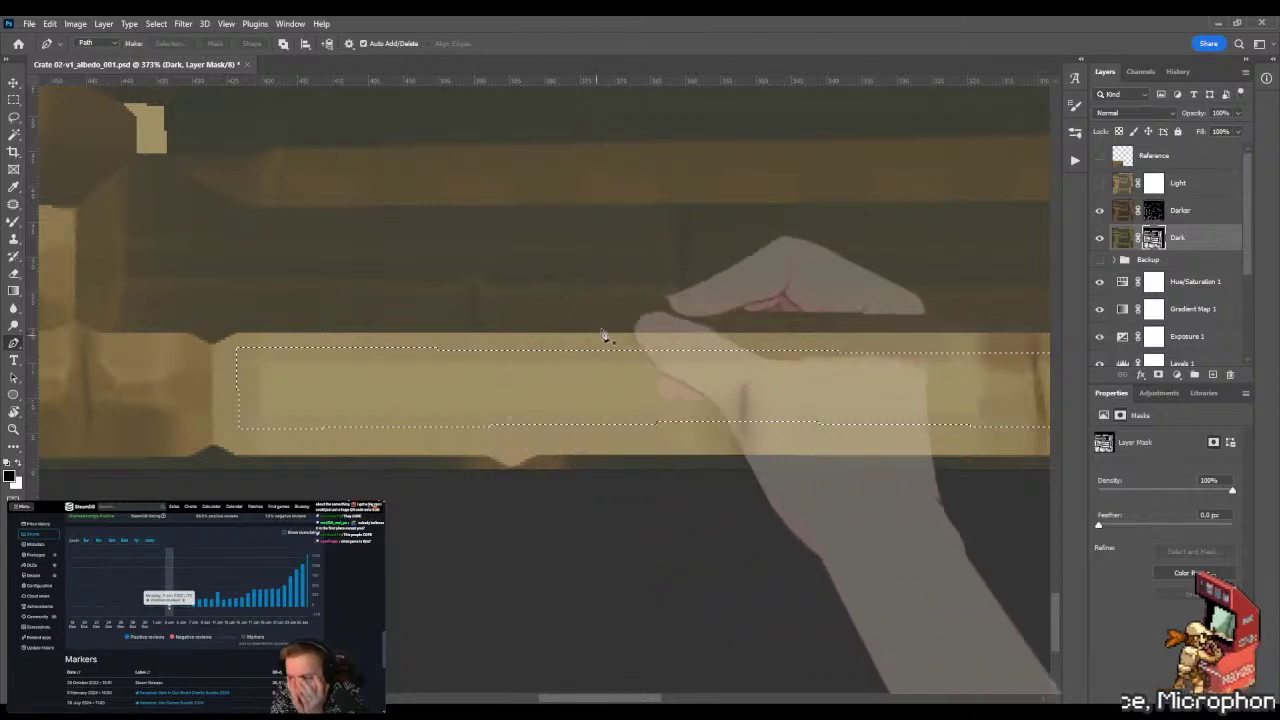
- Fill the selected plank face with a white foreground-to-transparent gradient on the Dark layer's mask
left_click_drag(650, 296, 705, 287)
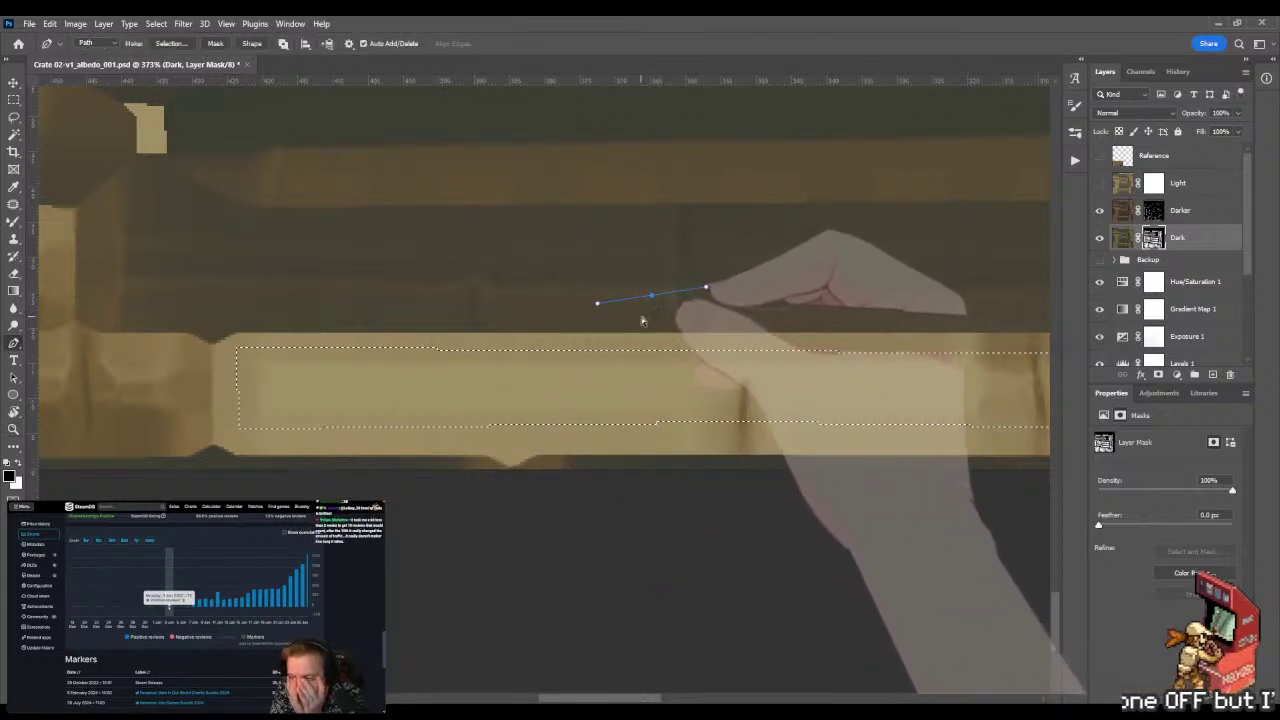
key("g")
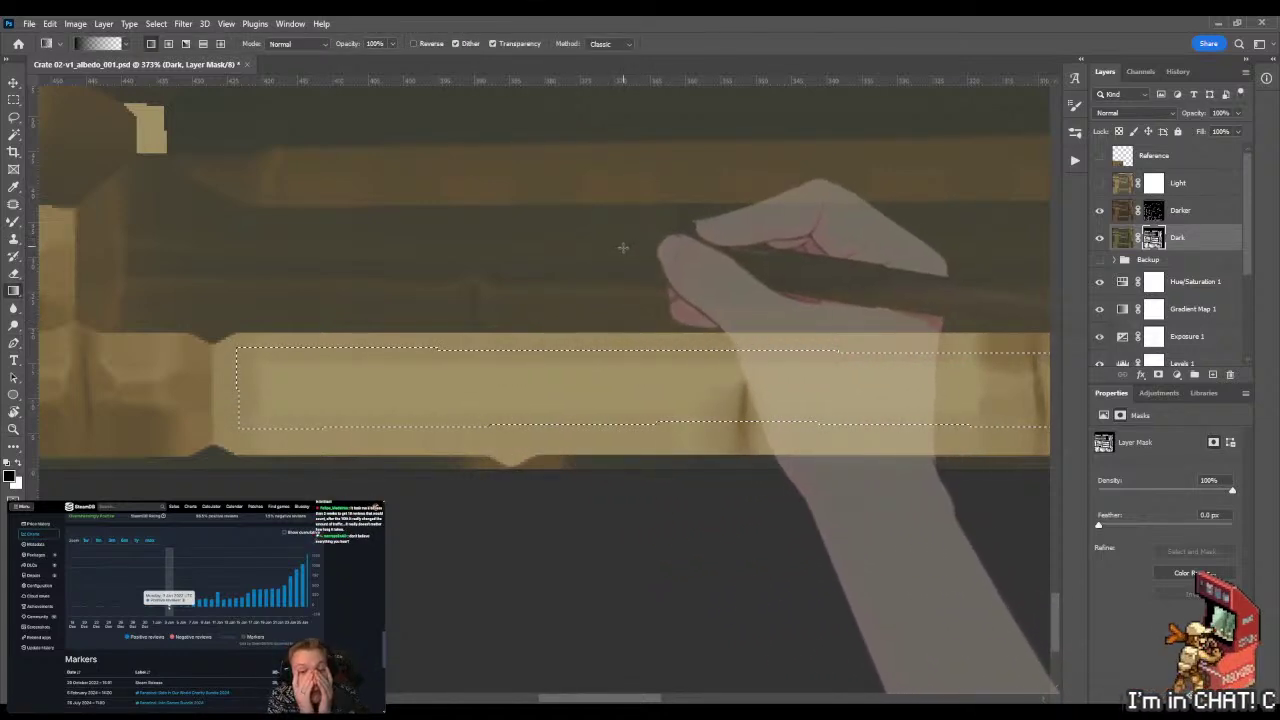
left_click_drag(616, 259, 613, 234)
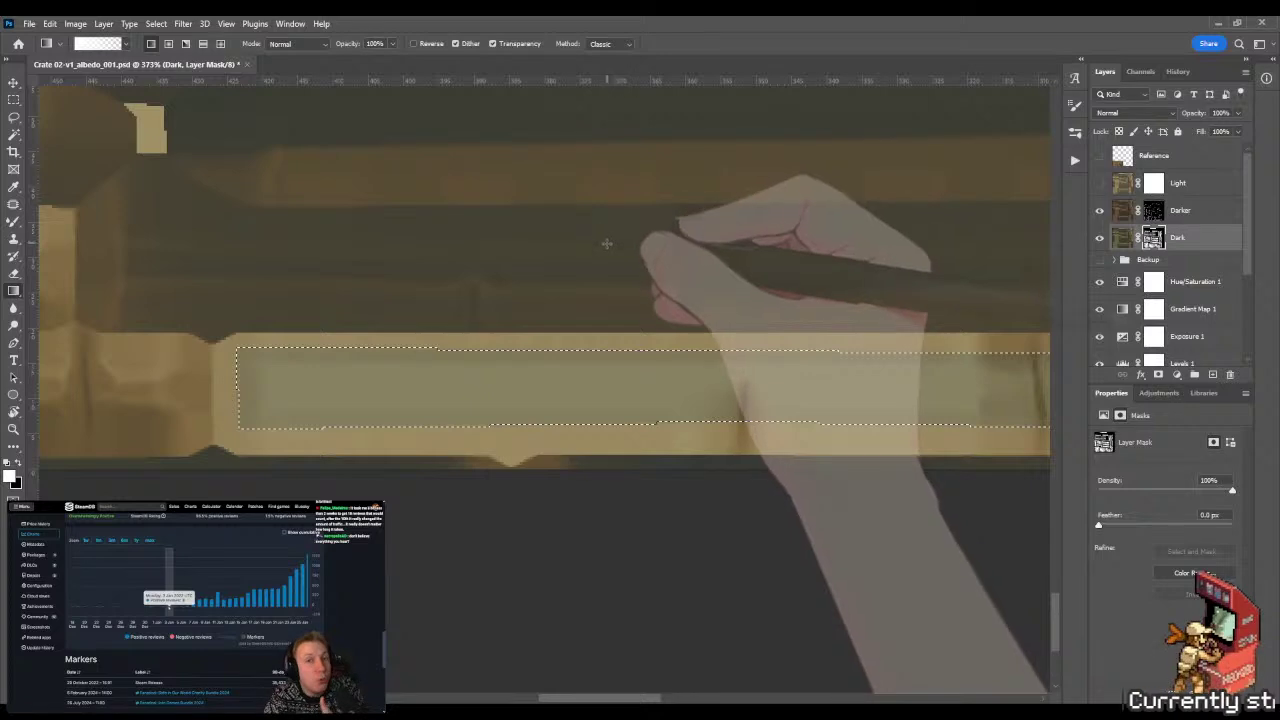
- Brush soft black wood-grain streaks along the selected plank face on the Dark layer's mask
key("shift+b")
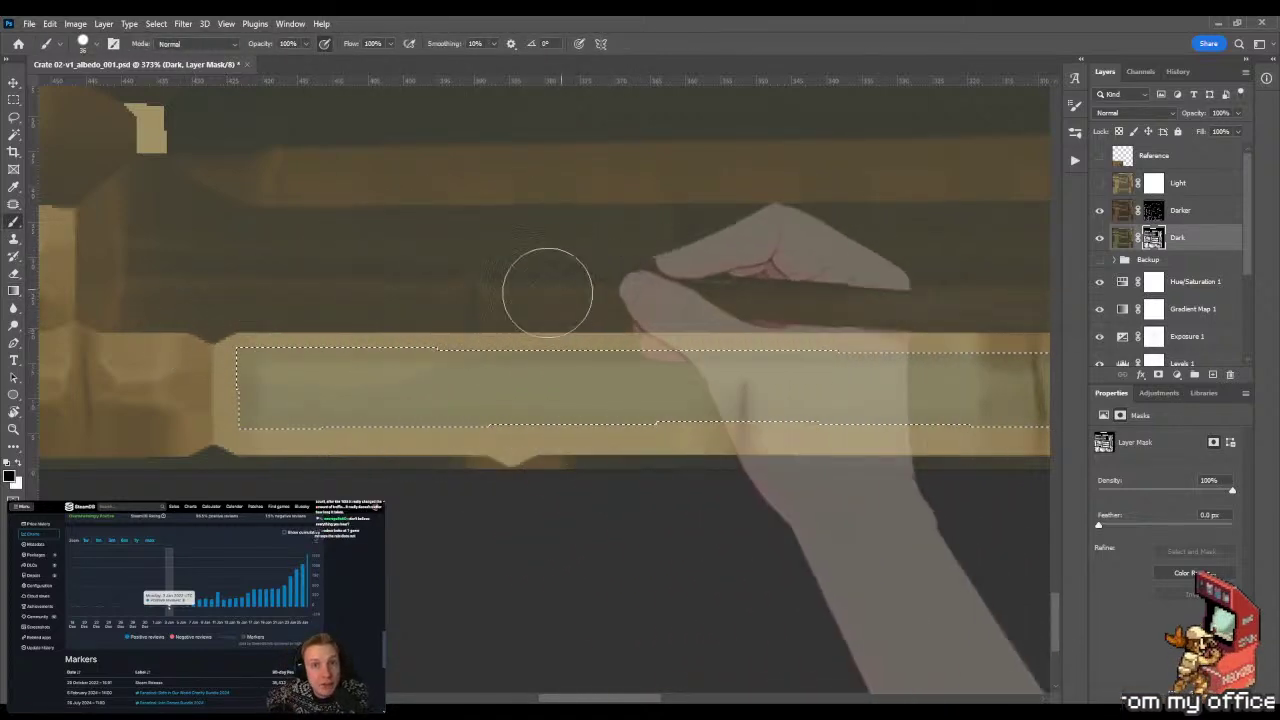
key("z")
mouse_move(578, 290)
left_mouse_down()
mouse_move(423, 323)
mouse_move(480, 323)
mouse_move(438, 329)
left_mouse_up()
key("b")
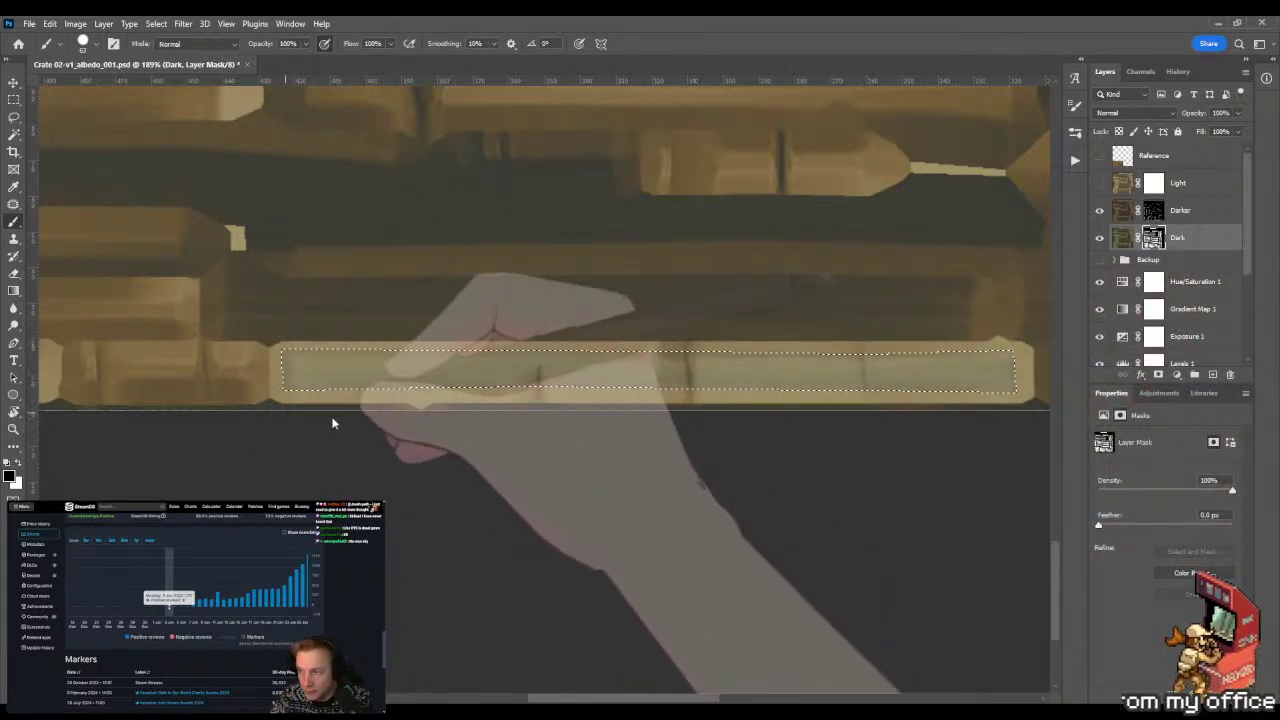
left_click_drag(808, 442, 623, 420)
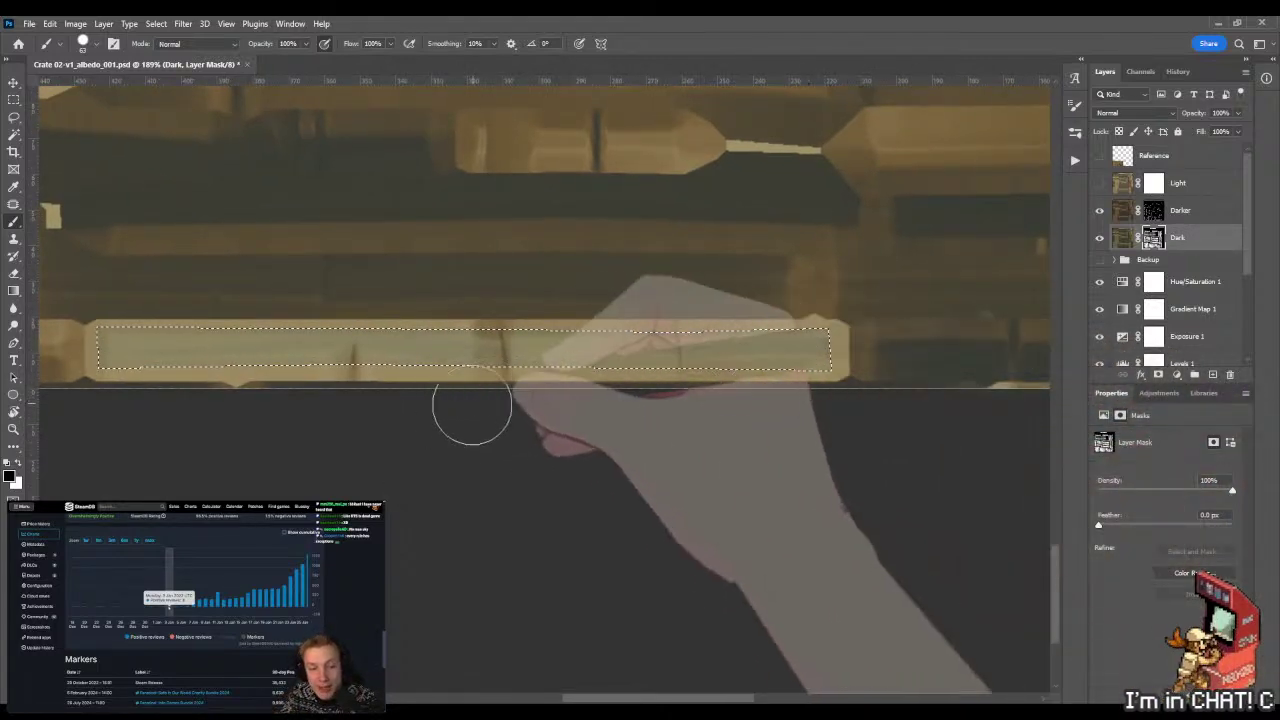
left_click(414, 363)
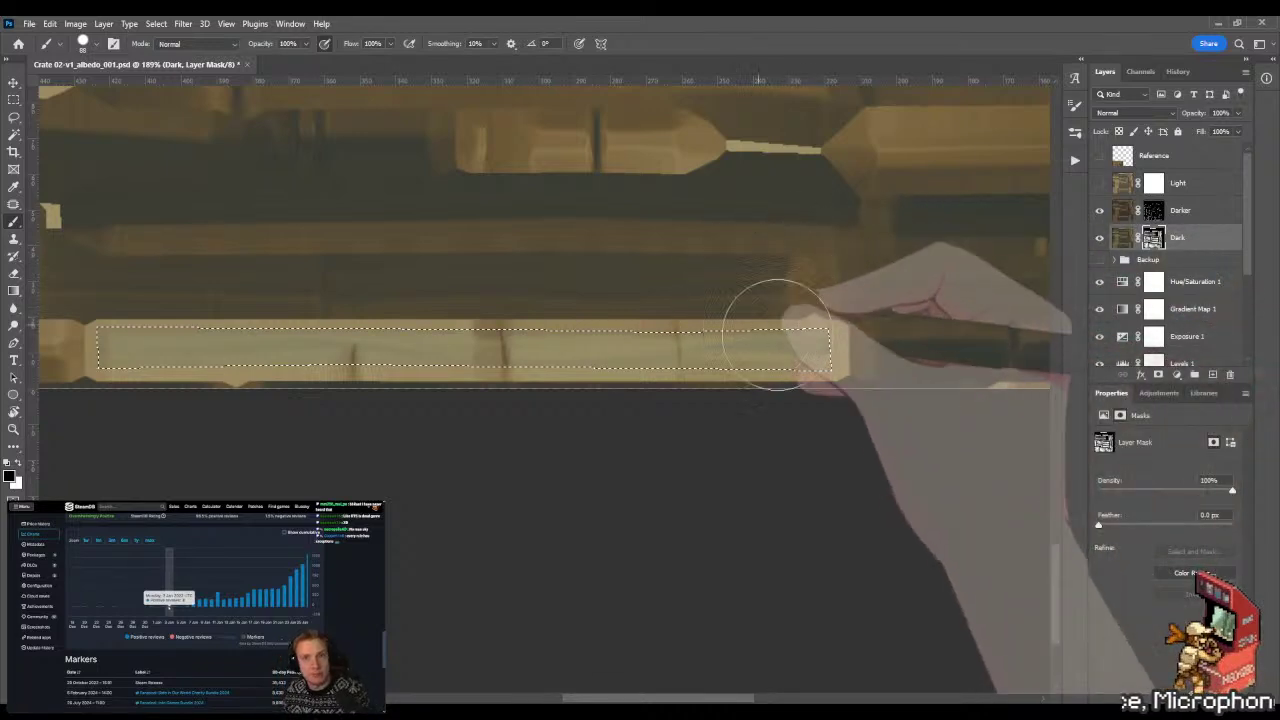
left_click_drag(320, 257, 451, 266)
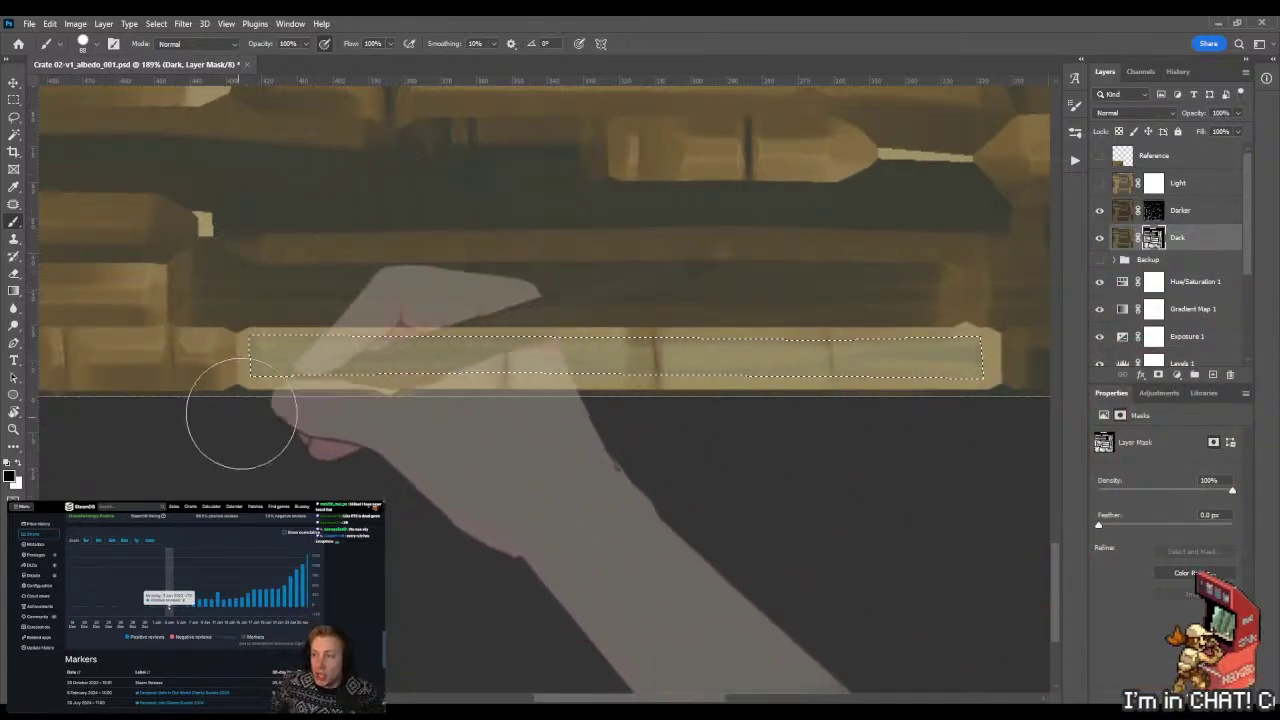
scroll(250, 385, "up", 2)
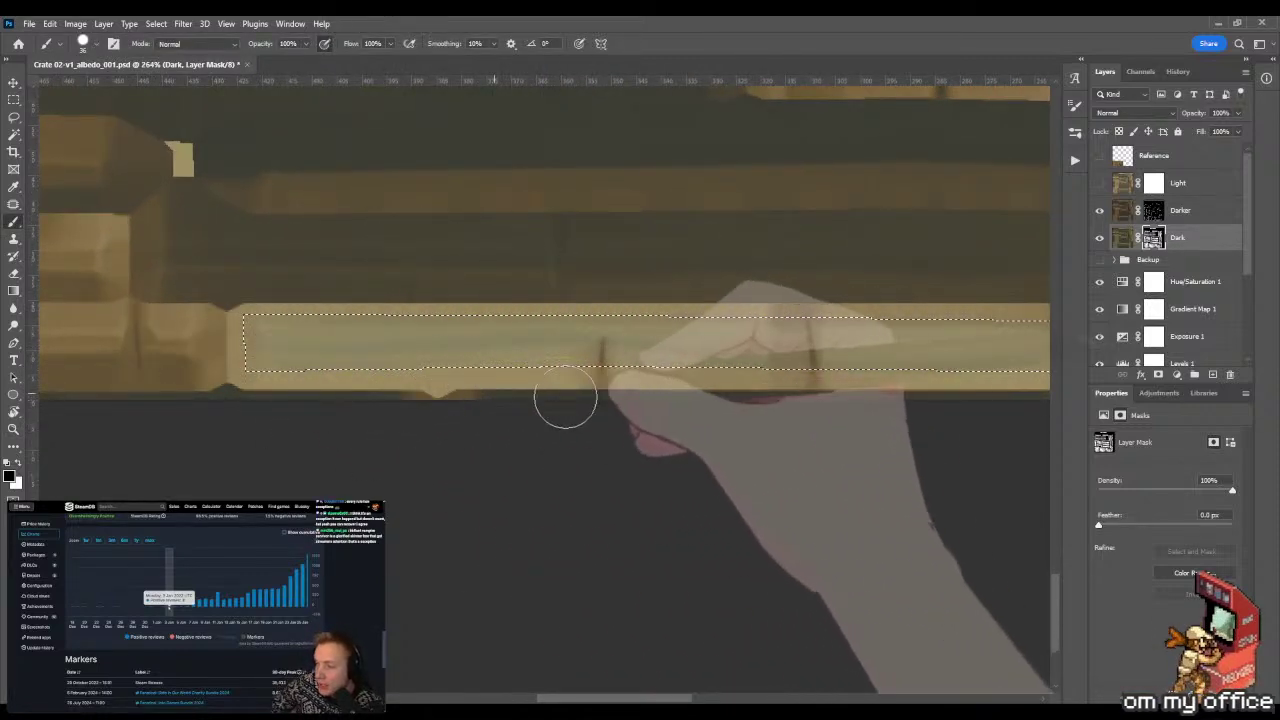
left_click_drag(337, 283, 398, 278)
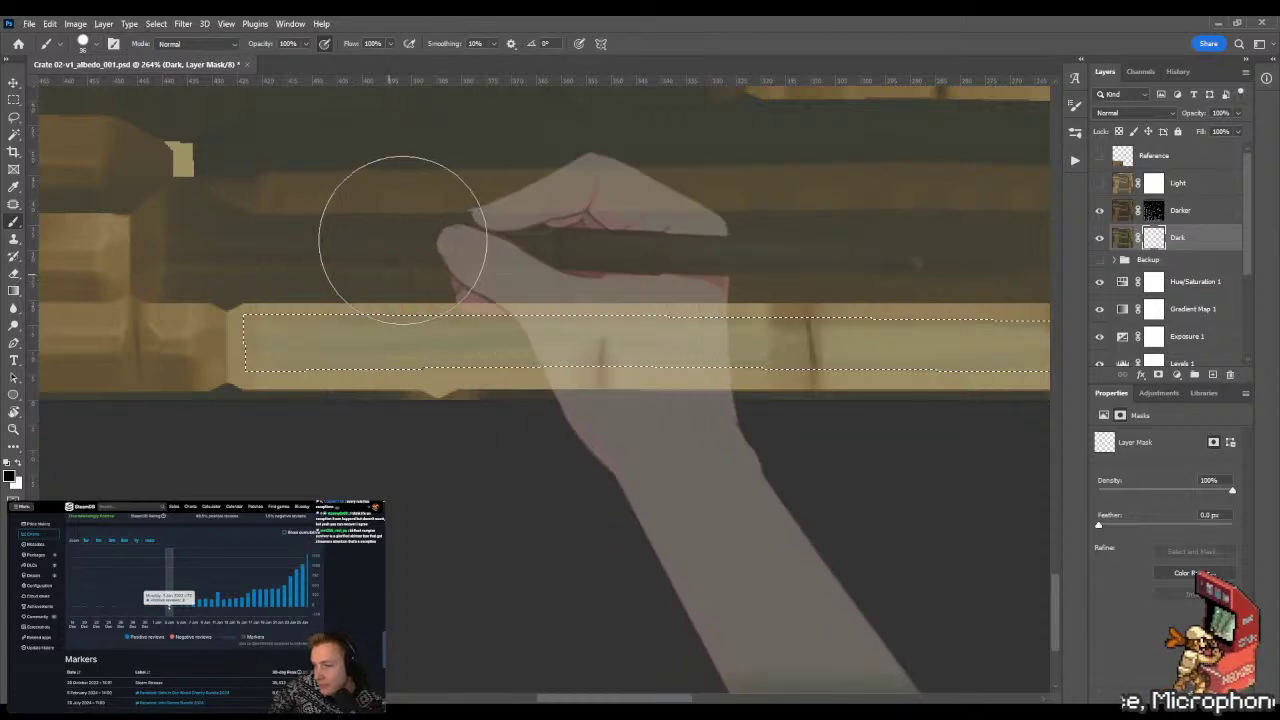
- Blend the selected plank face with black radial gradients on the Dark layer's mask, and clear the selection
scroll(476, 237, "down", 5)
key("g")
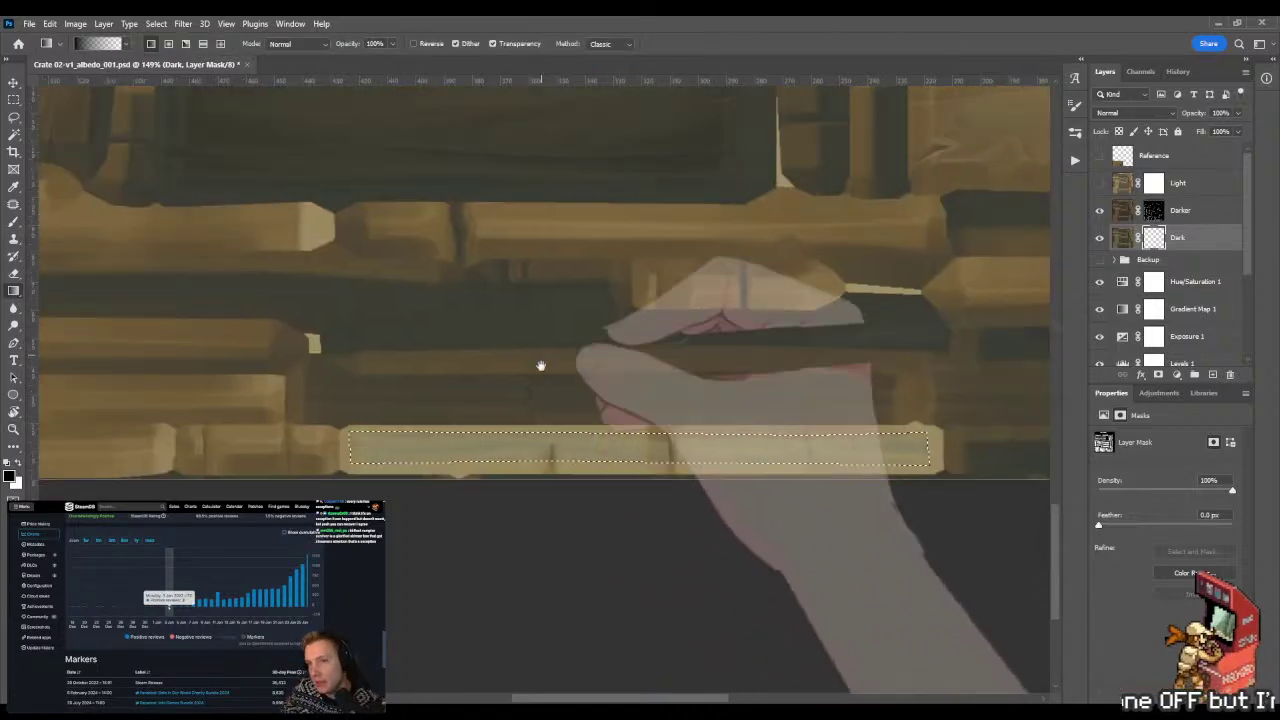
left_click_drag(422, 227, 726, 229)
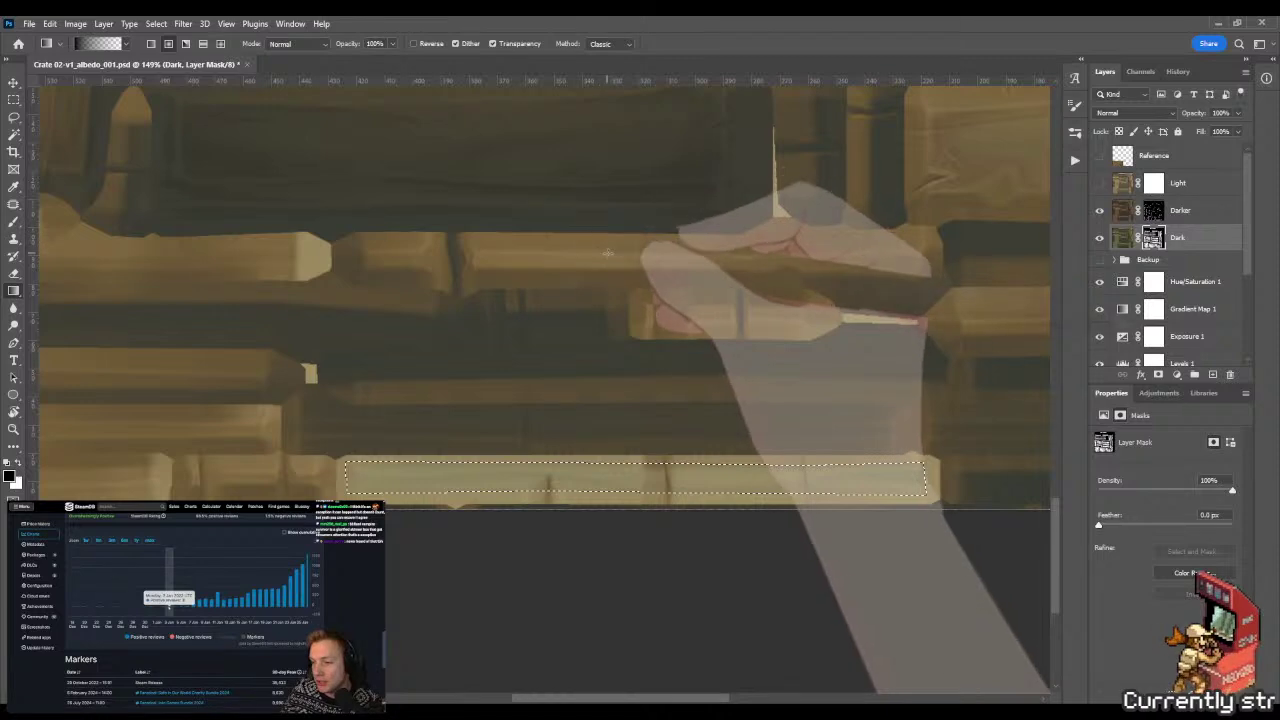
left_click_drag(713, 285, 657, 157)
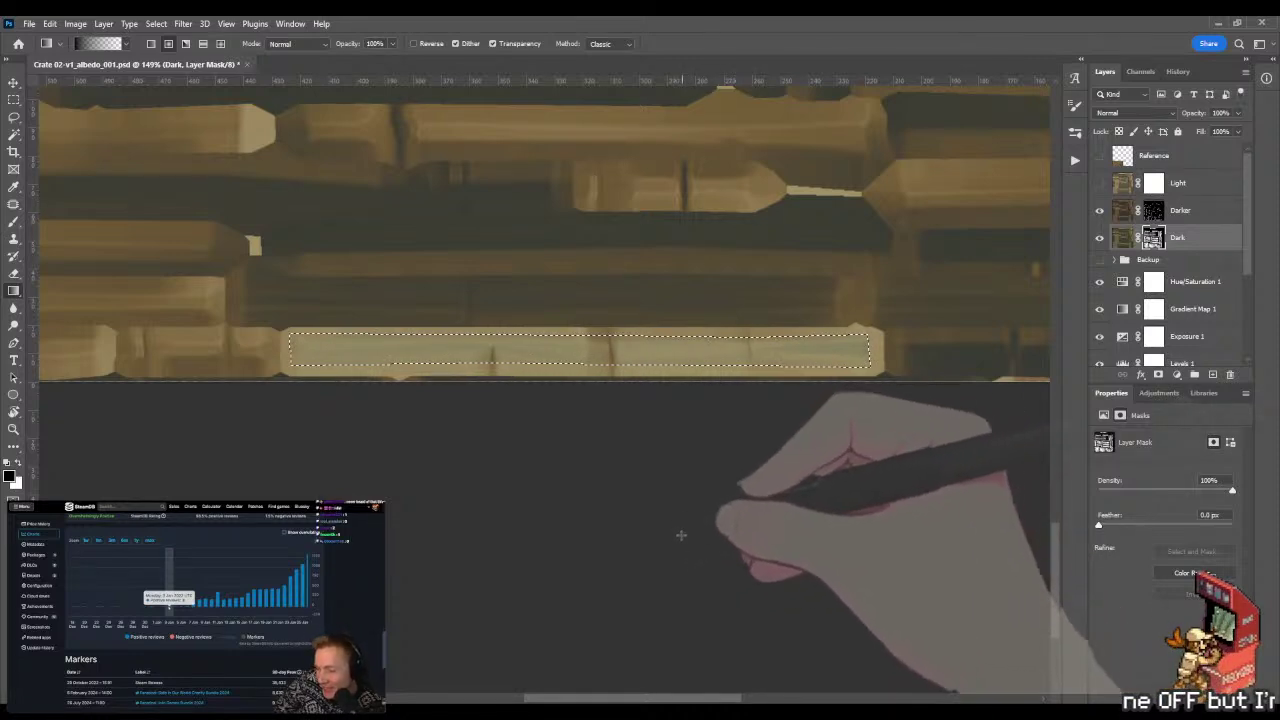
left_click_drag(682, 533, 972, 534)
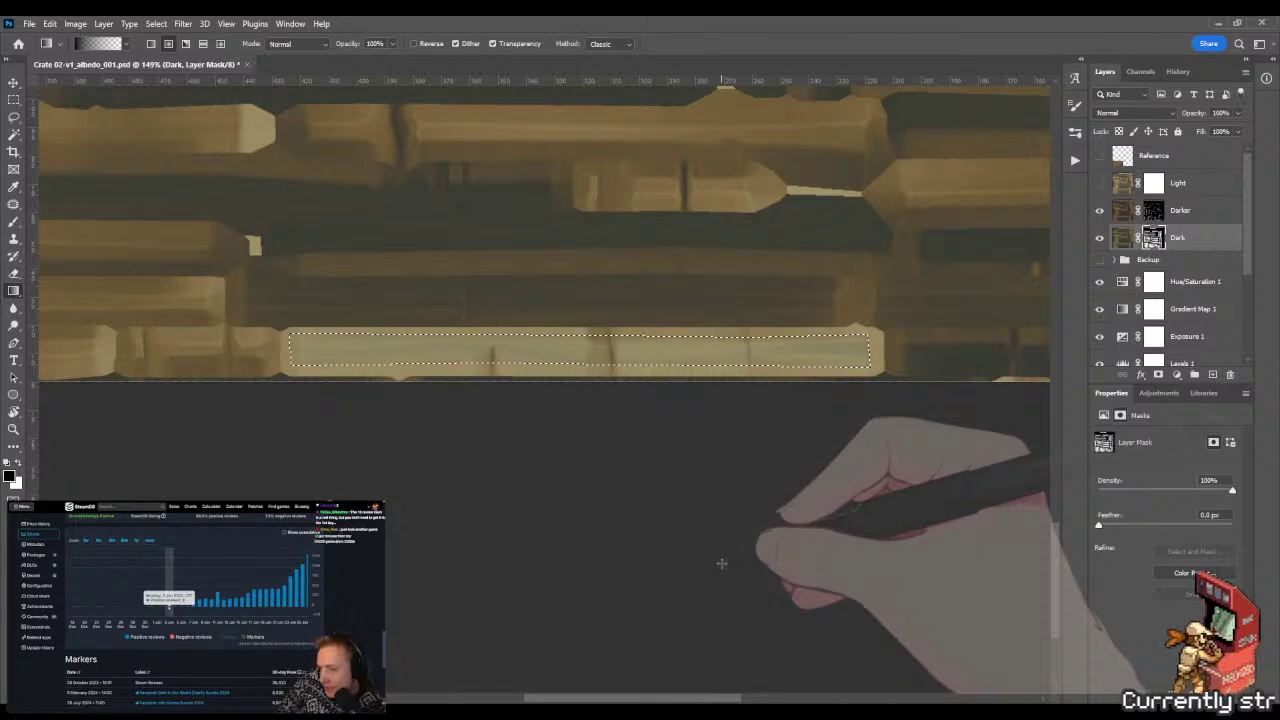
scroll(706, 560, "right", 2)
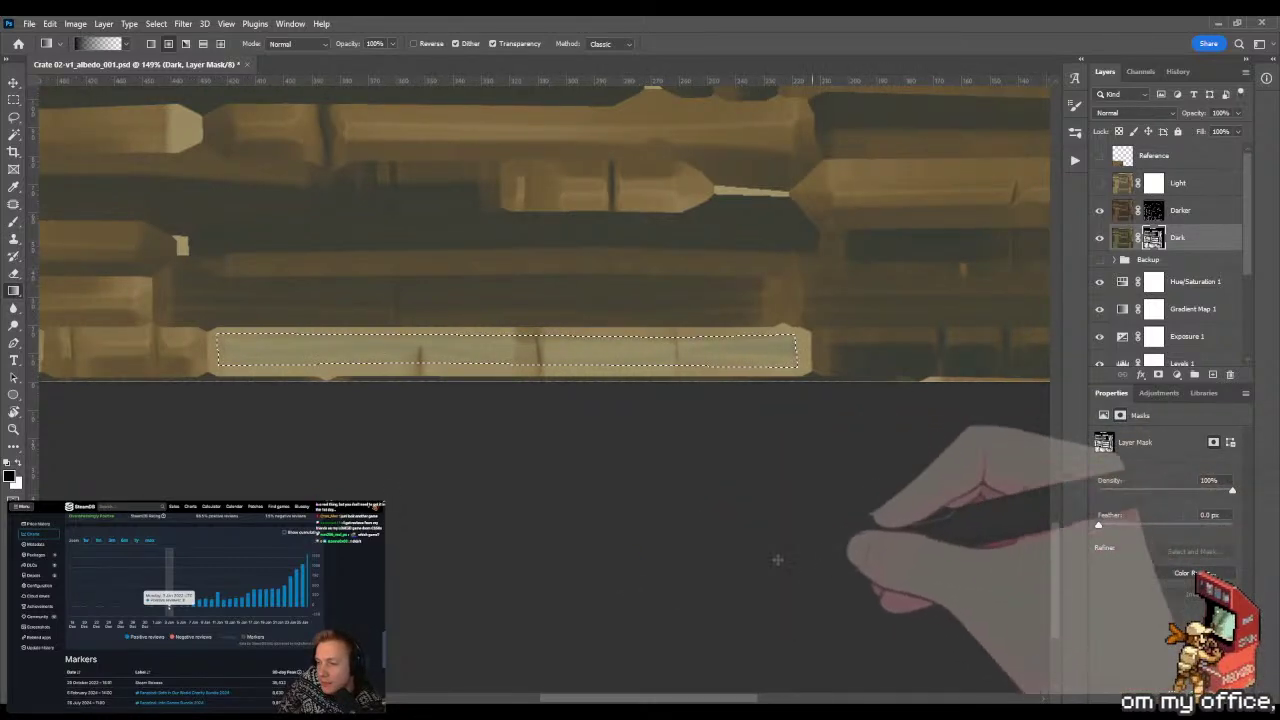
left_click_drag(625, 550, 857, 557)
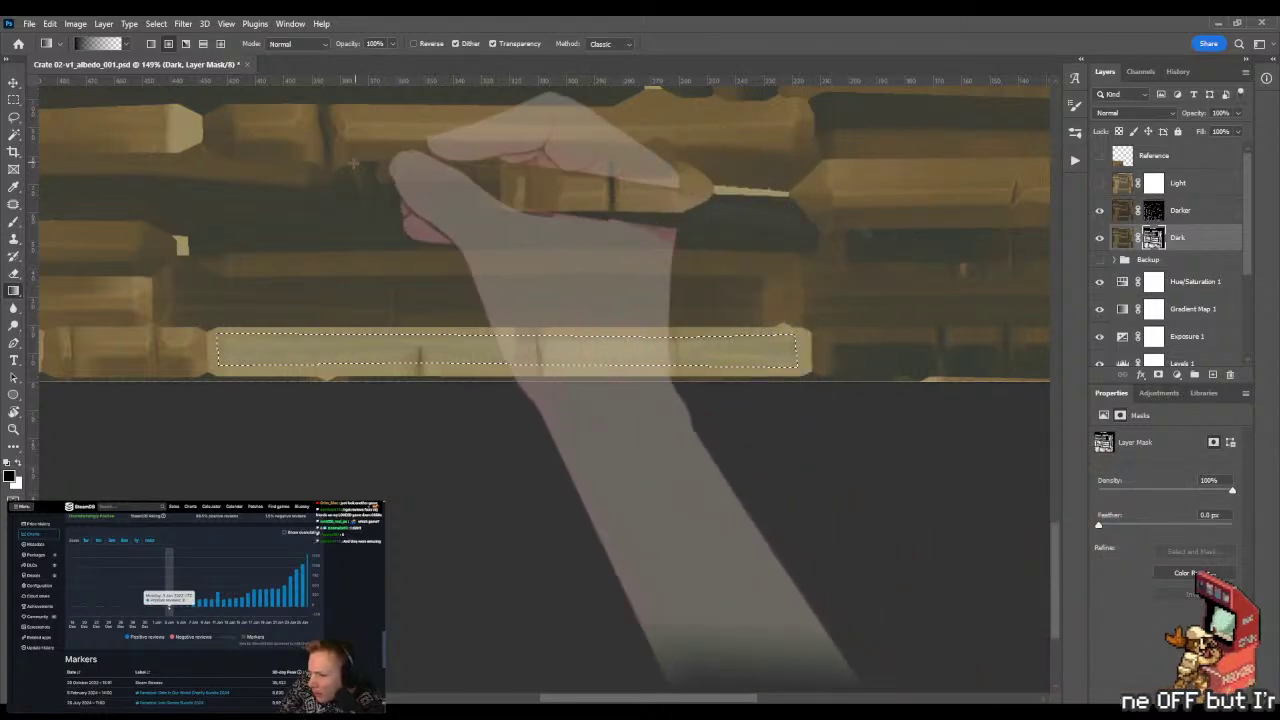
left_click_drag(334, 145, 514, 143)
key("ctrl+d")
key("m")
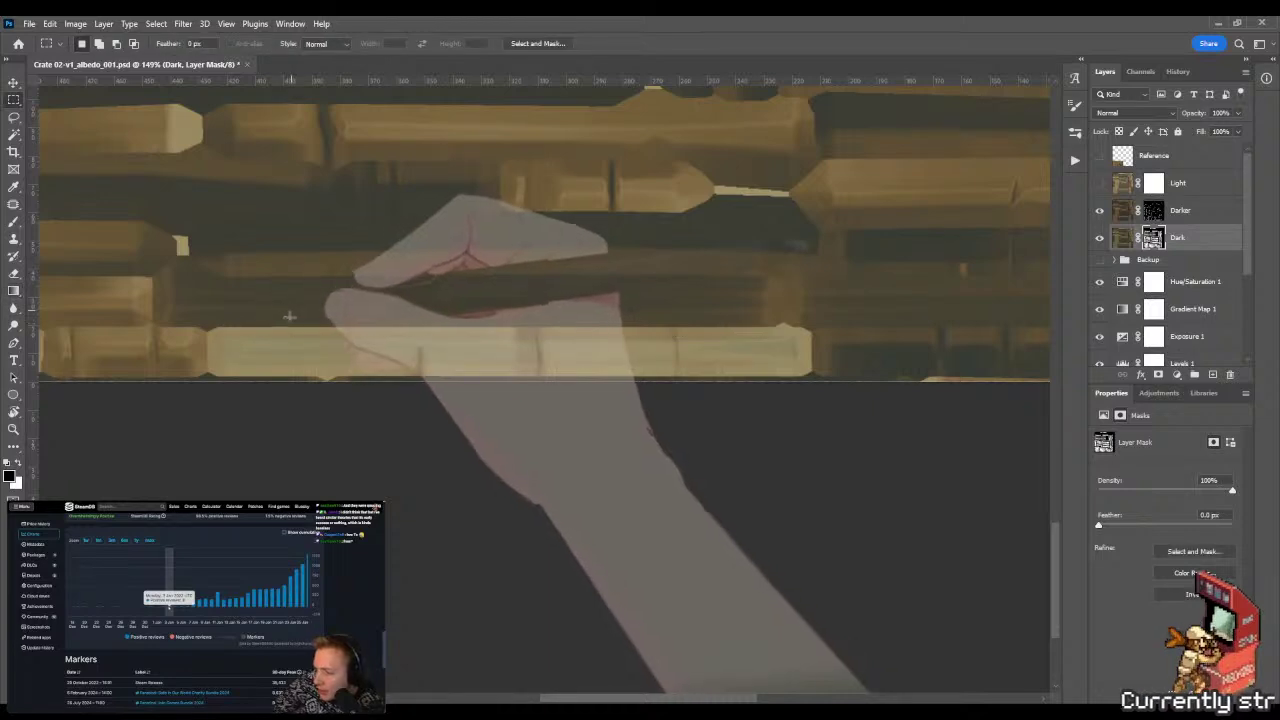
- Paint black with a 16 px brush along the plank's lower edge and ends on the Dark layer's mask
key("b")
scroll(289, 317, "up", 5)
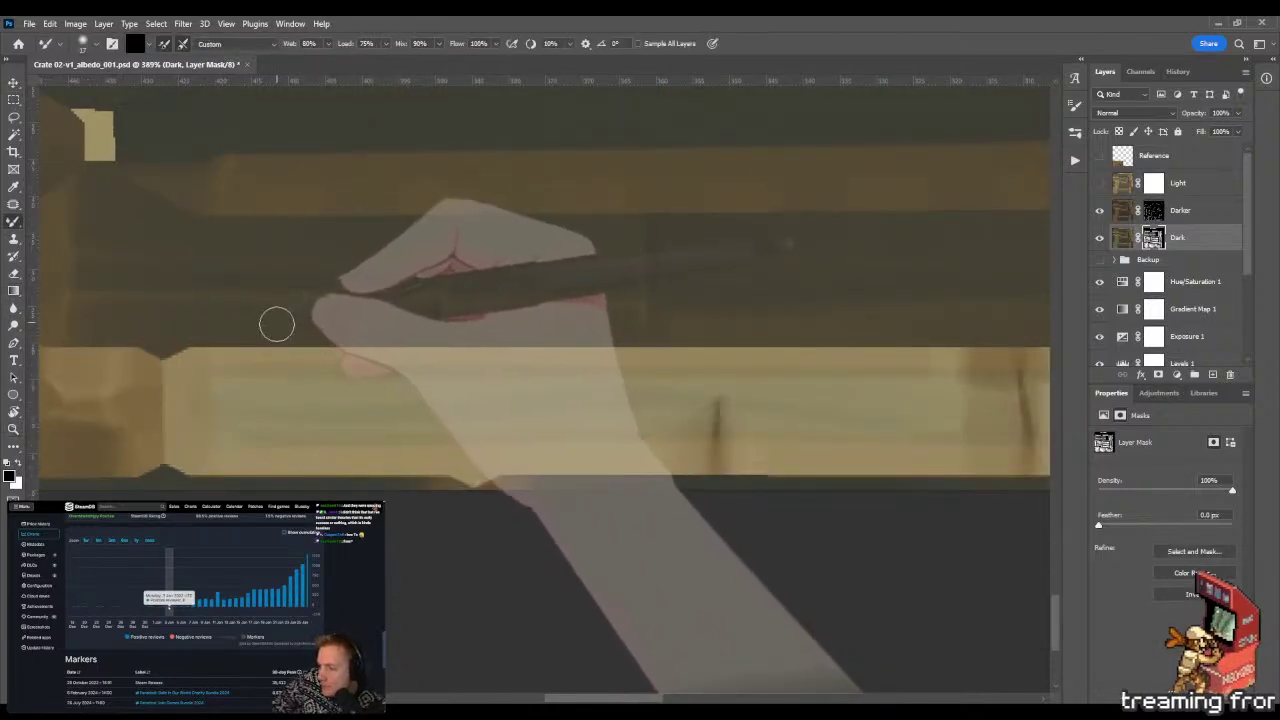
key("shift+b")
left_click_drag(214, 340, 174, 345)
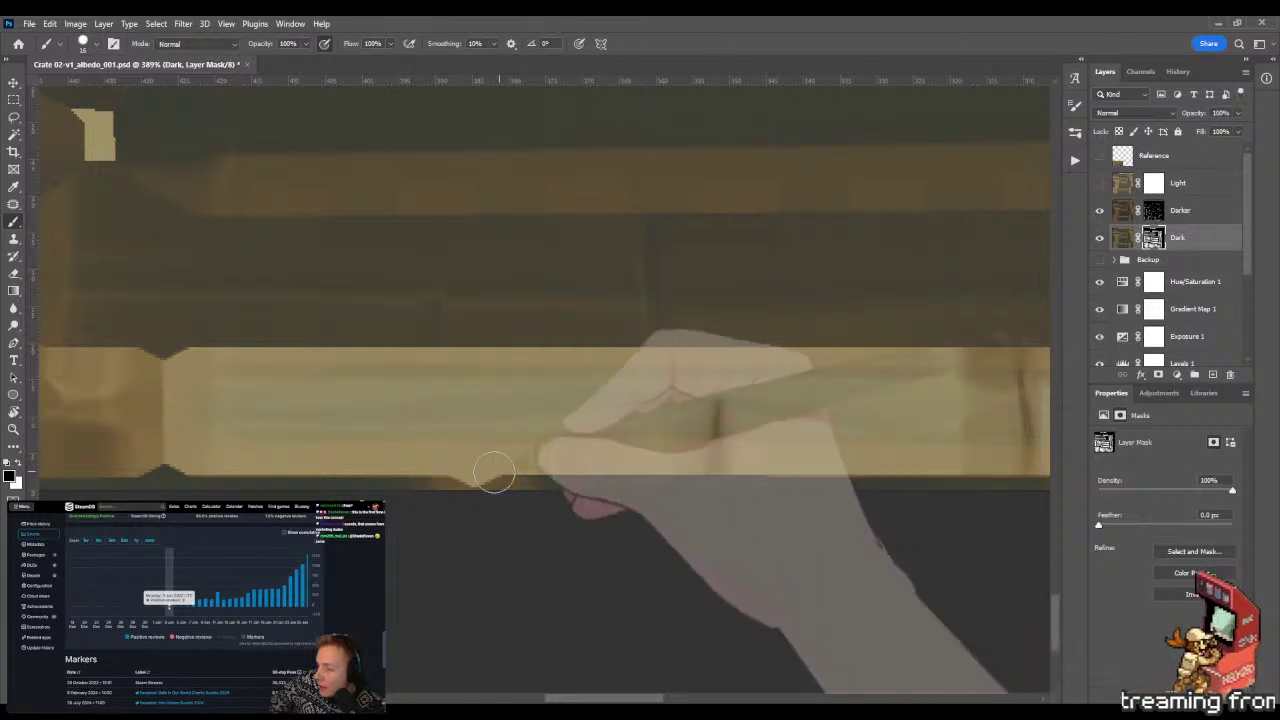
left_click_drag(648, 477, 408, 456)
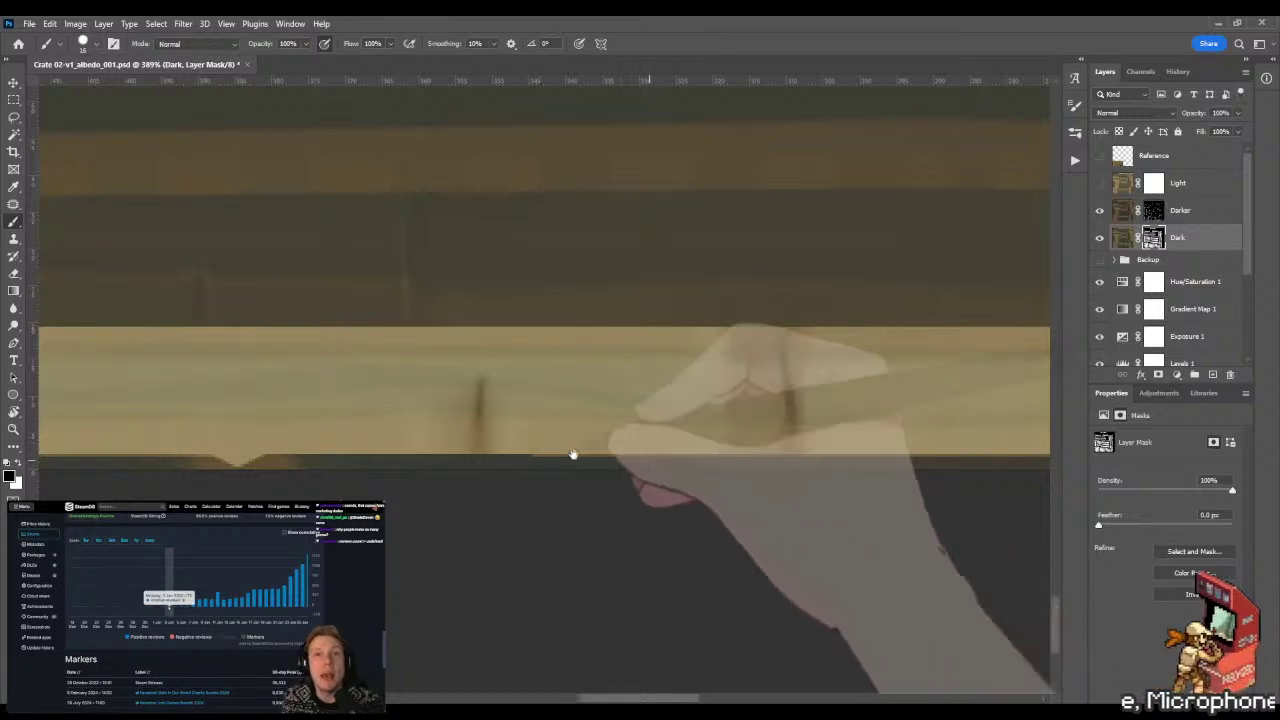
left_click_drag(654, 450, 434, 437)
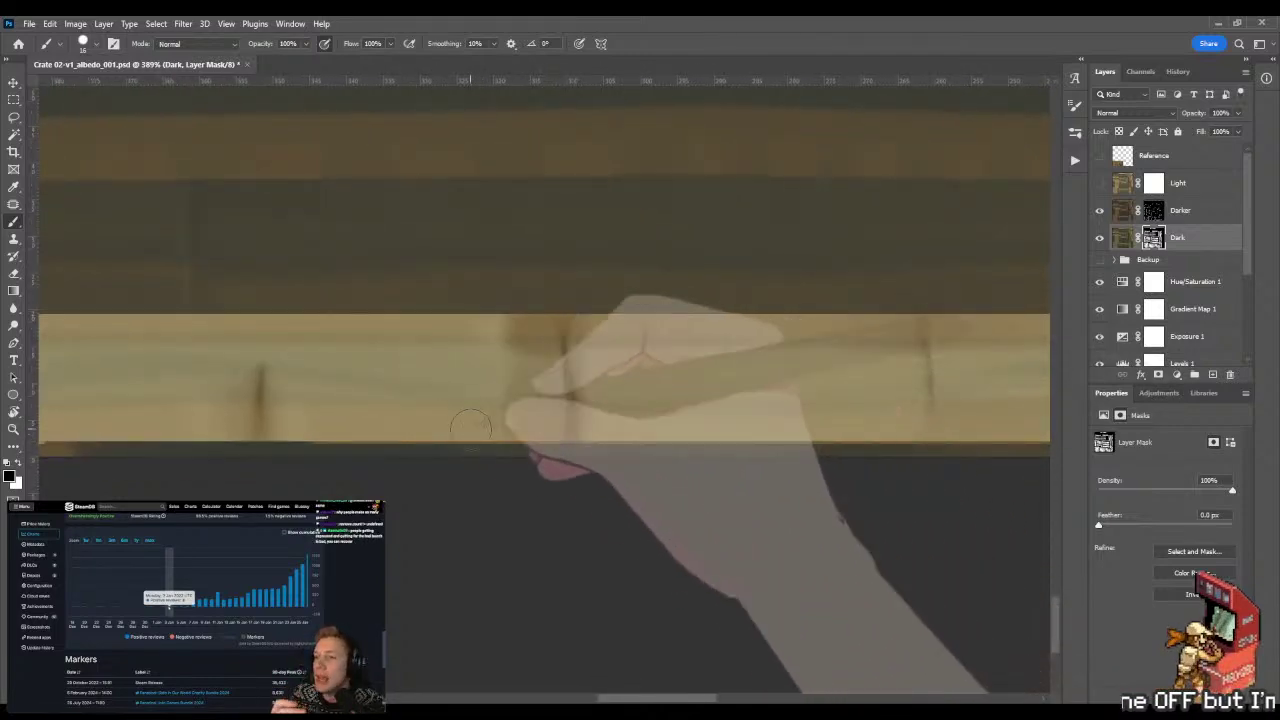
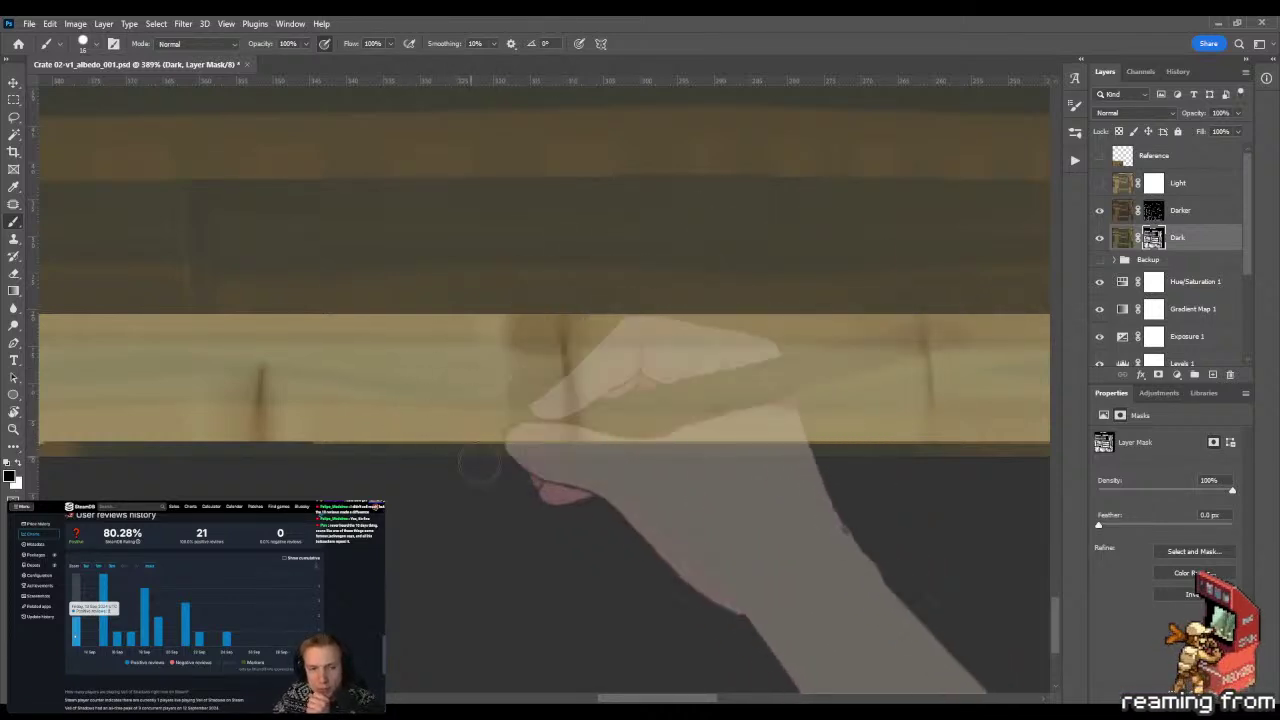
left_click_drag(449, 489, 404, 456)
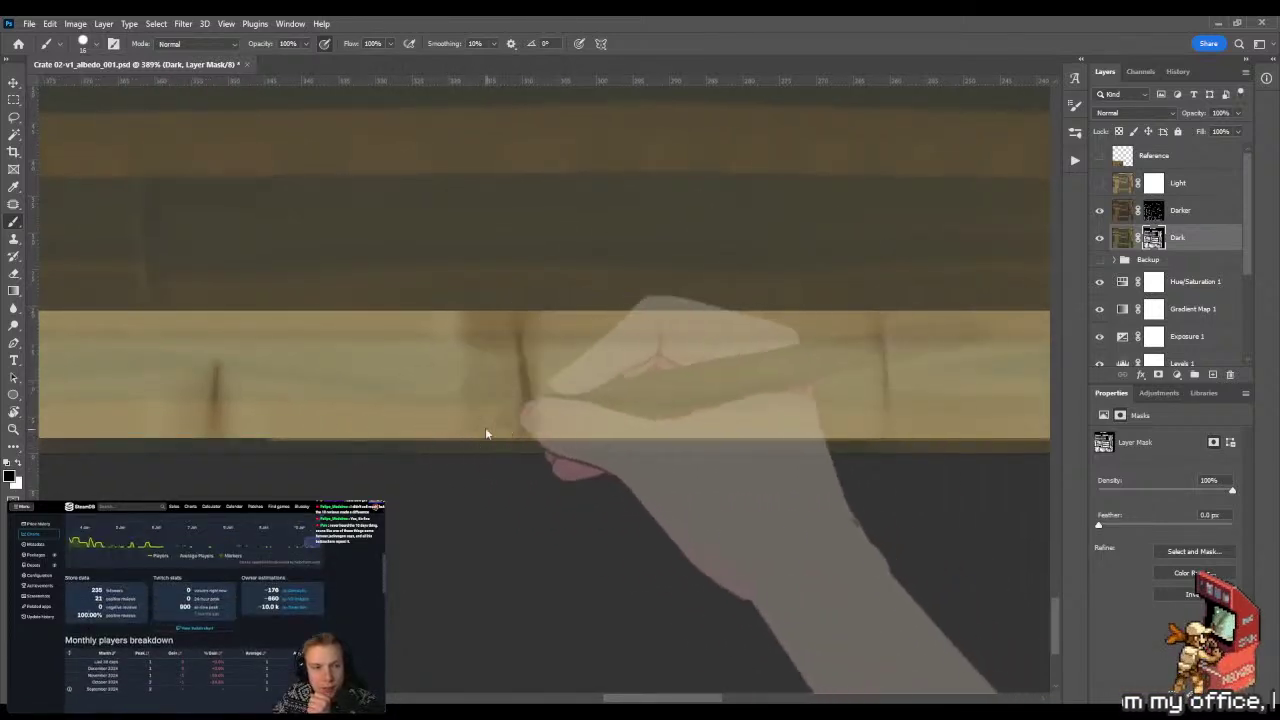
left_click_drag(746, 451, 477, 435)
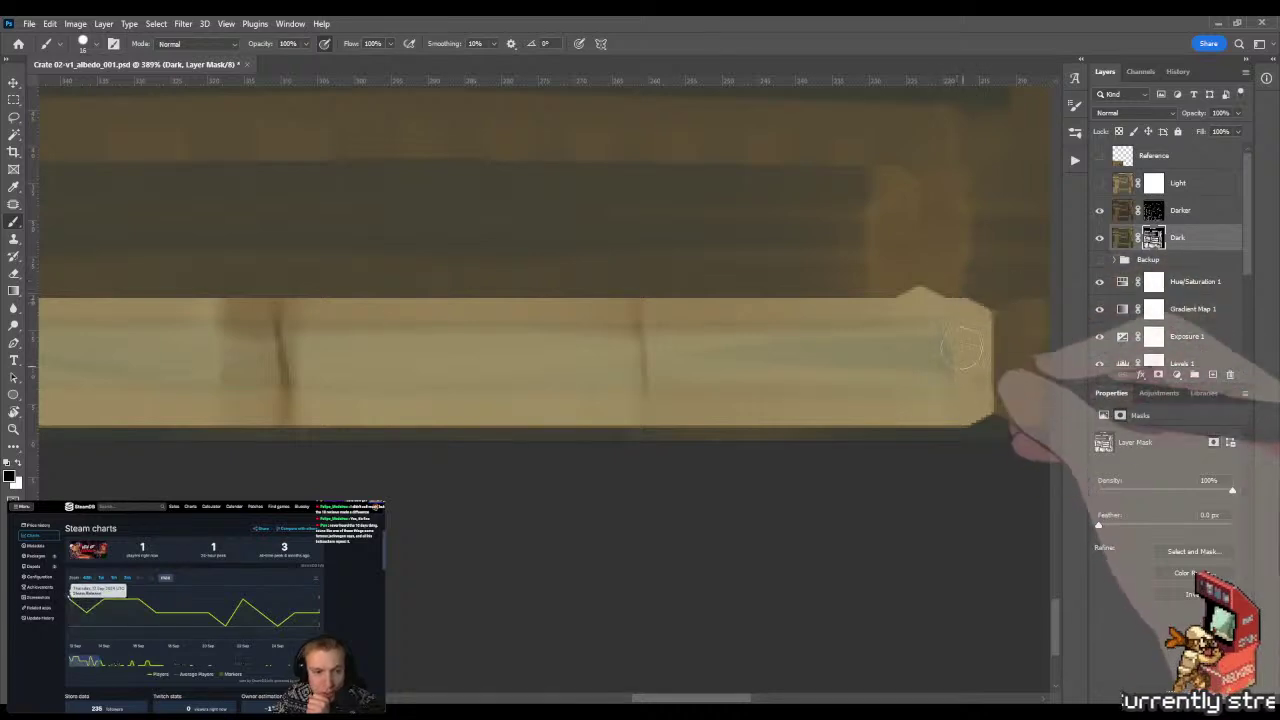
mouse_move(971, 394)
left_mouse_down()
mouse_move(981, 336)
mouse_move(965, 310)
left_mouse_up()
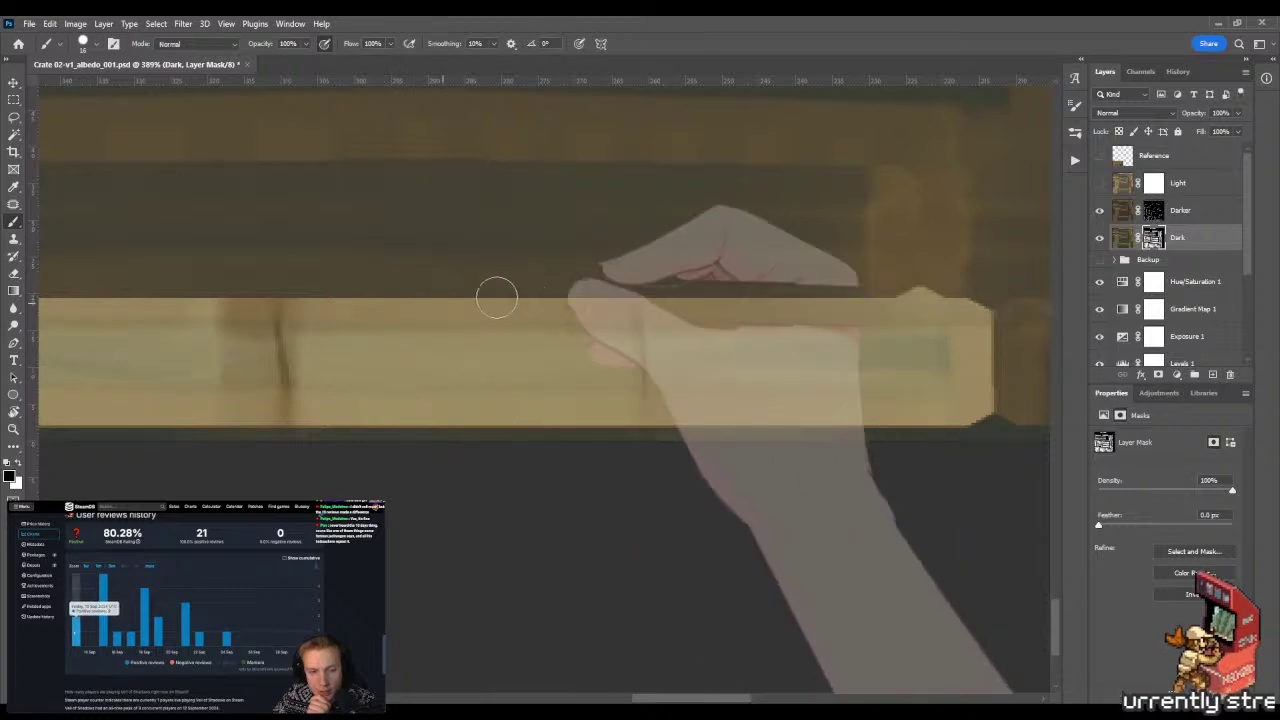
- Brush black along the plank's upper edge on the Dark layer's mask to lighten its border
scroll(571, 271, "up", 2)
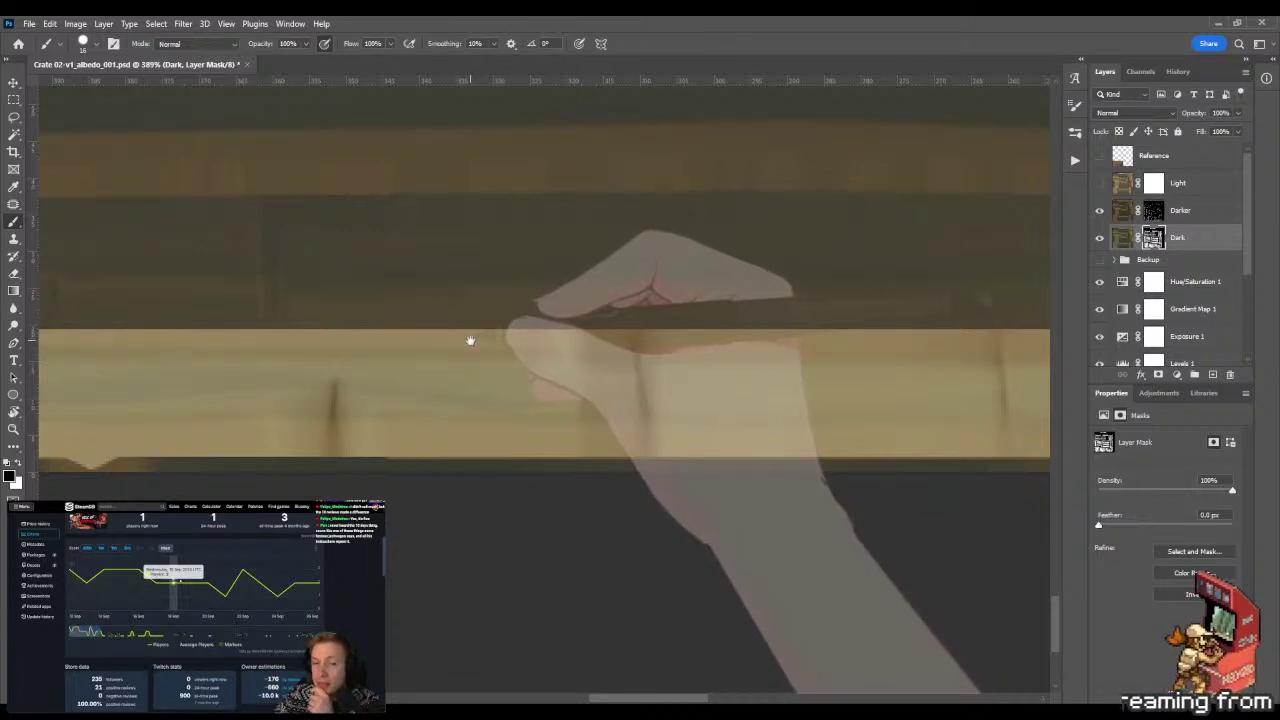
left_click_drag(457, 309, 666, 309)
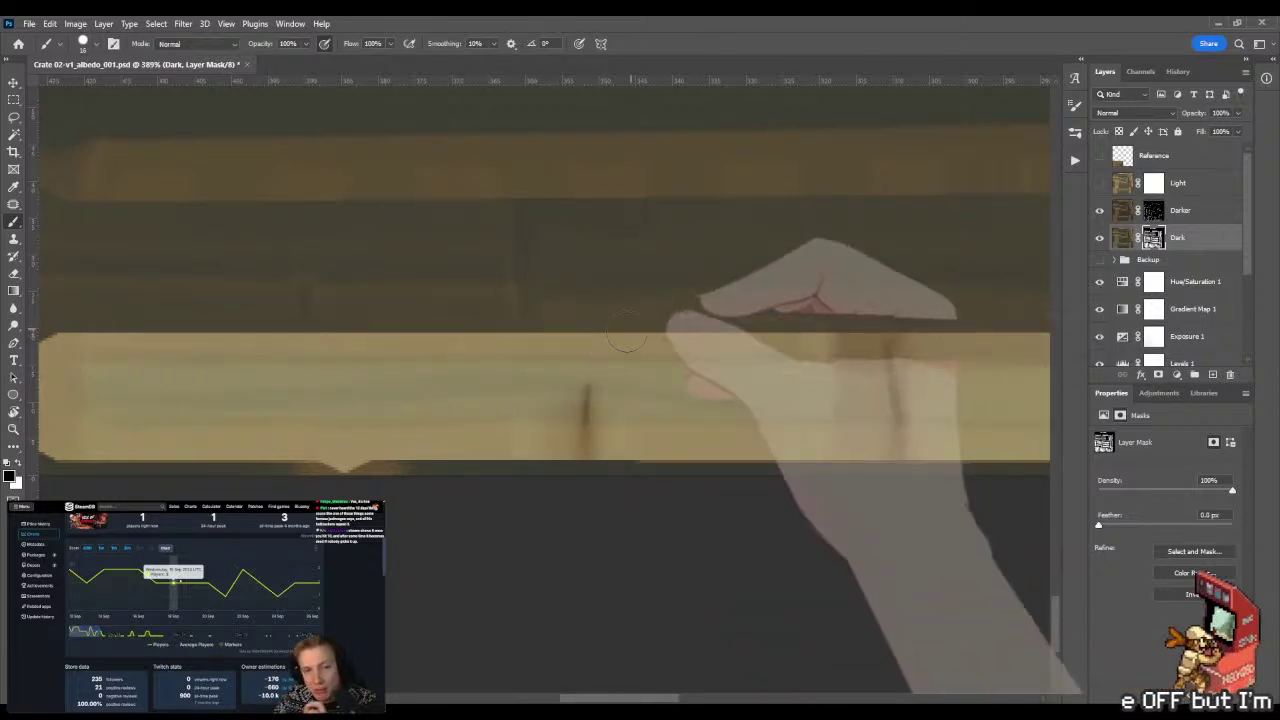
key("z")
left_click_drag(756, 336, 679, 330)
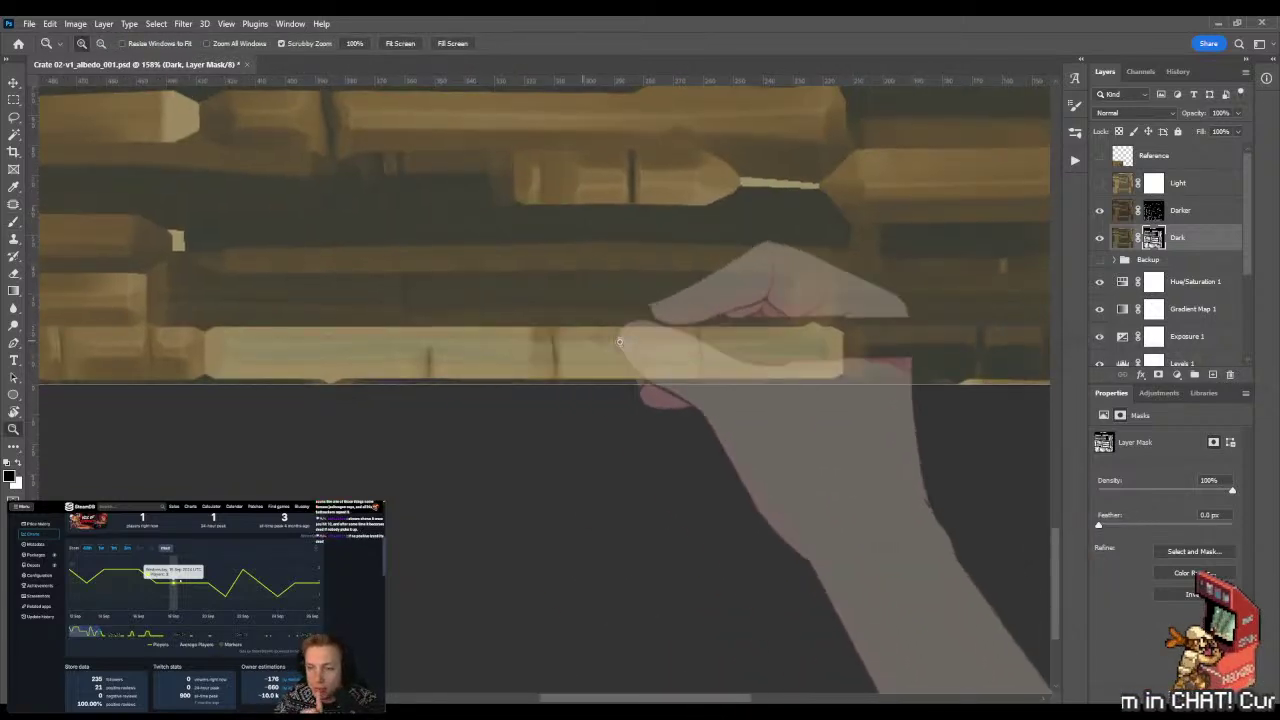
left_click_drag(476, 342, 560, 340)
- Touch up the plank's surface around its vertical cracks with a 20 px black brush on the Dark layer's mask
key("b")
key("z")
scroll(652, 297, "down", 2)
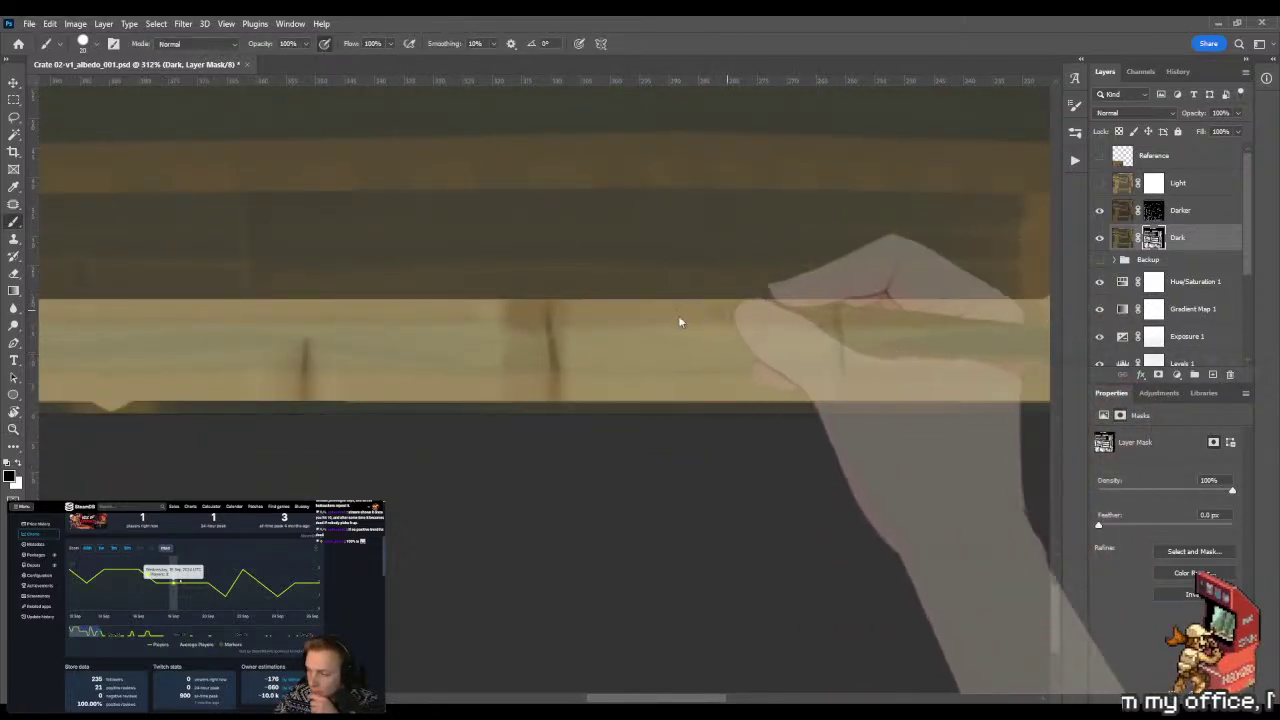
scroll(696, 400, "down", 2)
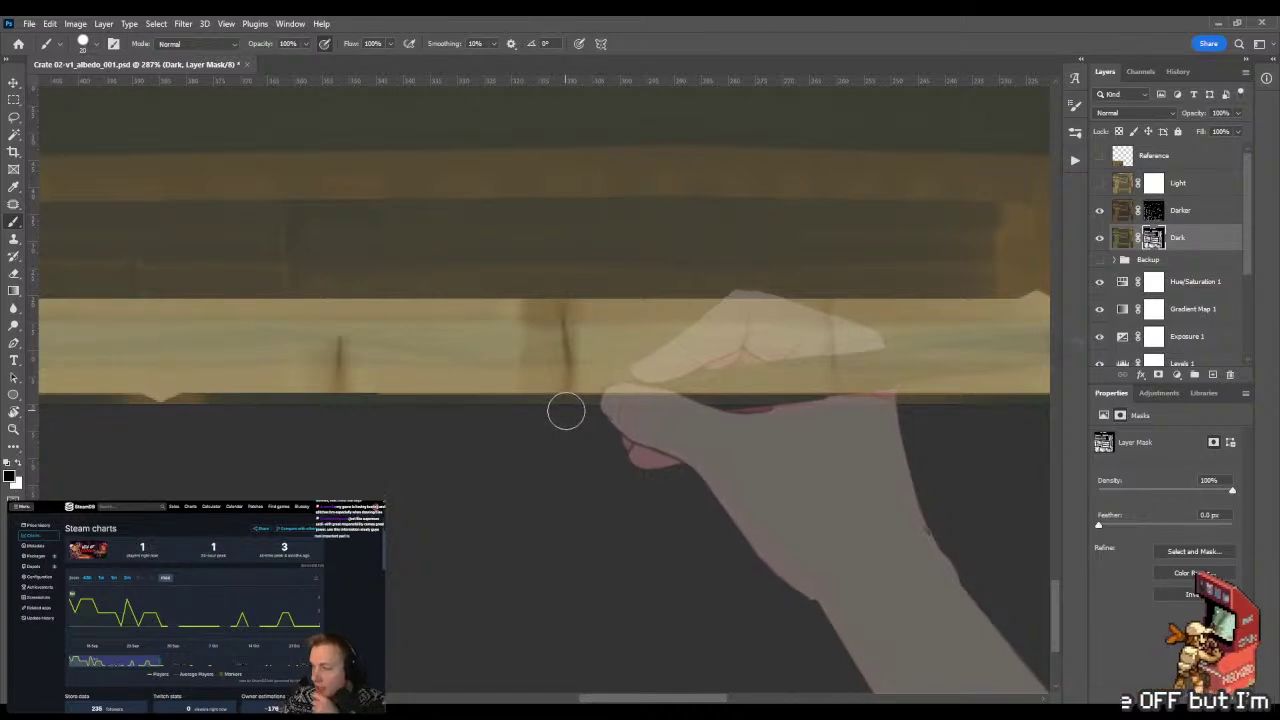
scroll(534, 420, "down", 3)
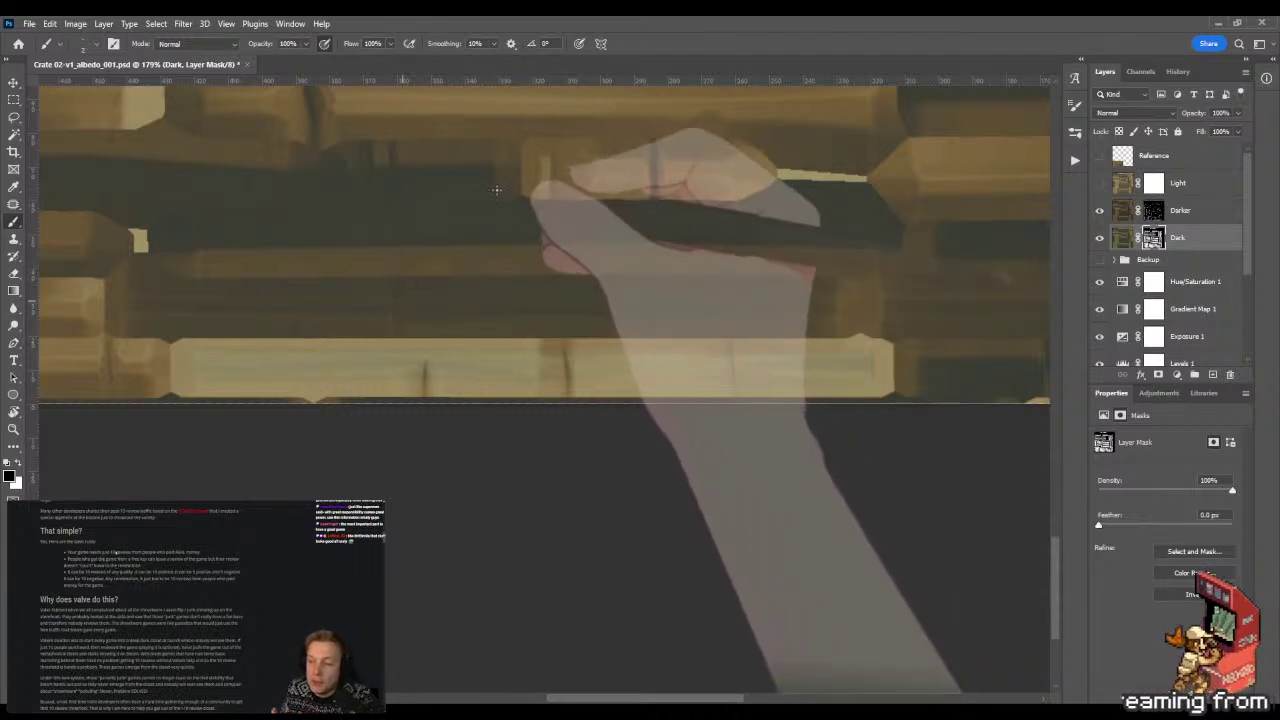
key("z")
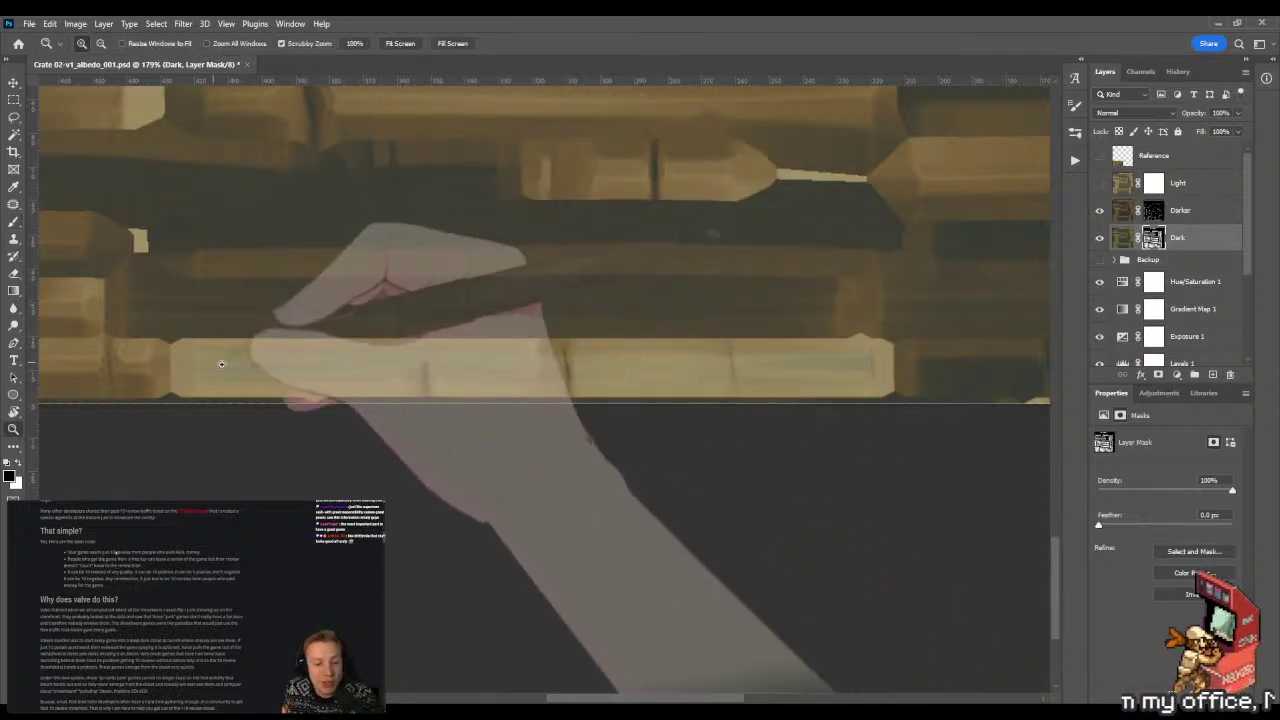
- Paint fine wood-grain streaks along the light plank's left section with a 2 px black brush on the Dark layer's mask
left_click(336, 364)
left_click(251, 369)
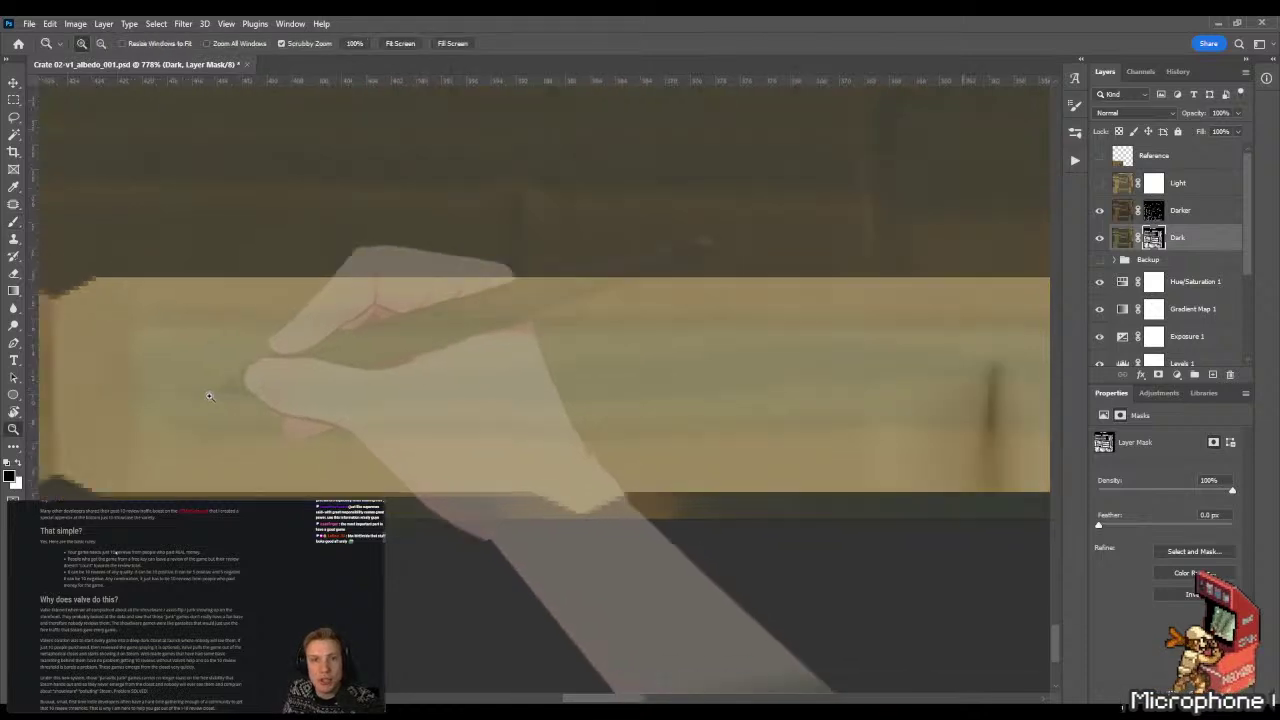
key("b")
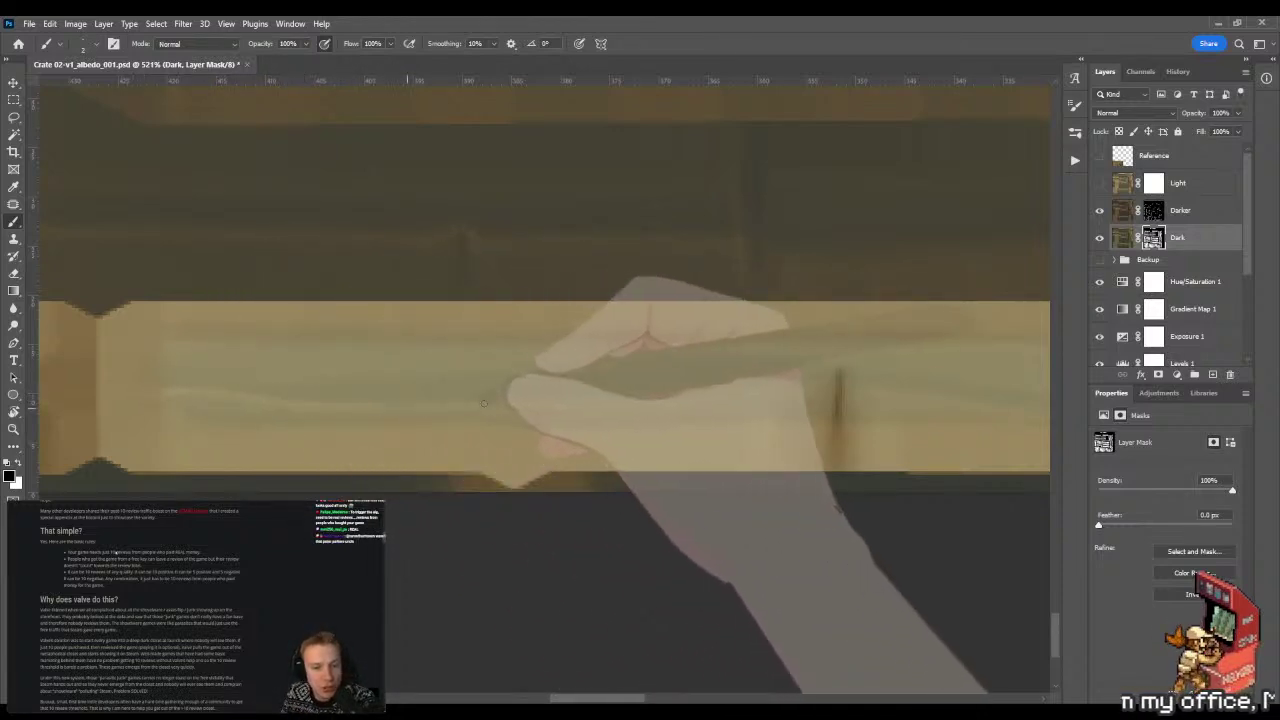
left_click_drag(367, 410, 575, 387)
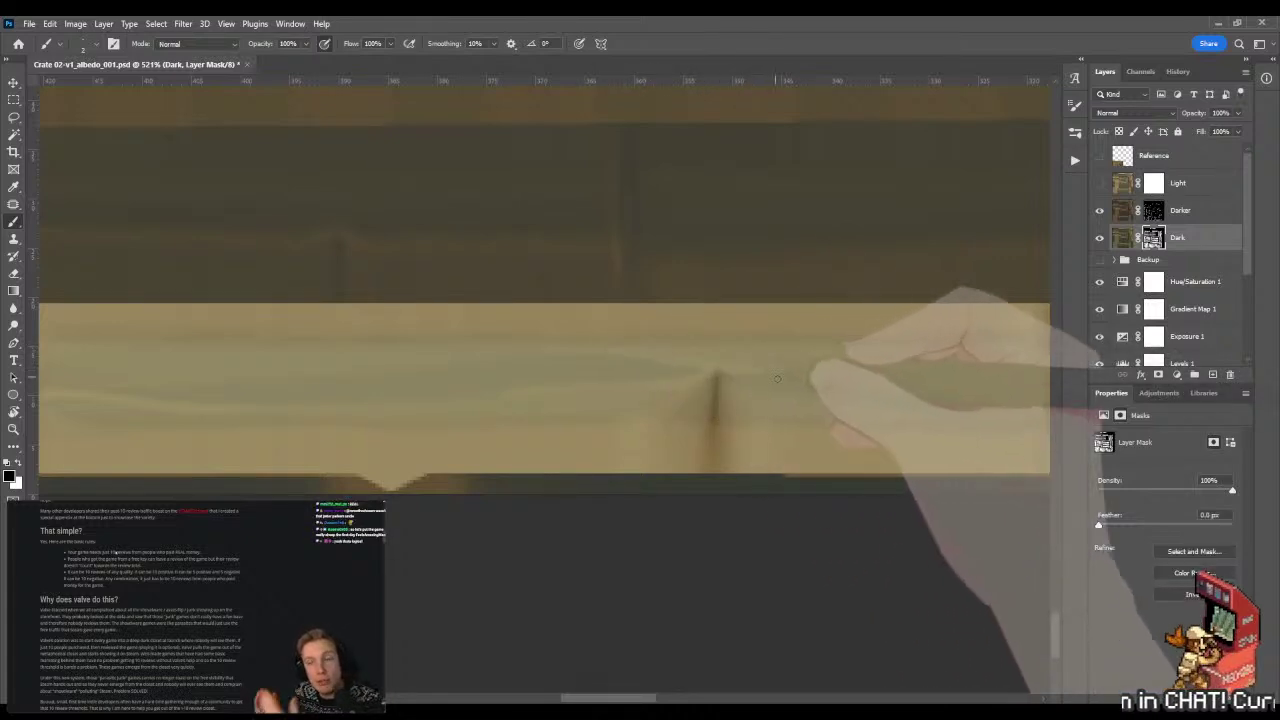
key("z")
left_click_drag(777, 378, 693, 392)
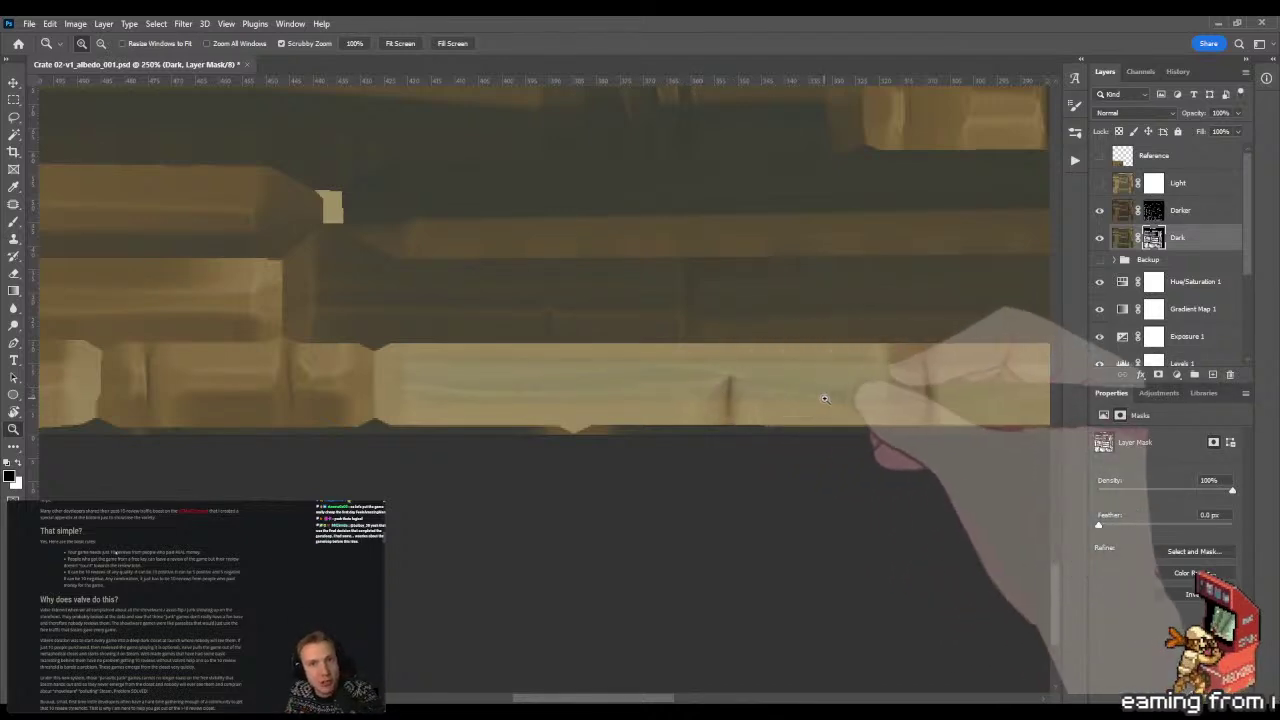
- Brush fine black grain streaks between the plank's first two vertical cracks on the Dark layer's mask
left_click_drag(830, 397, 564, 369)
left_click_drag(645, 350, 710, 356)
key("b")
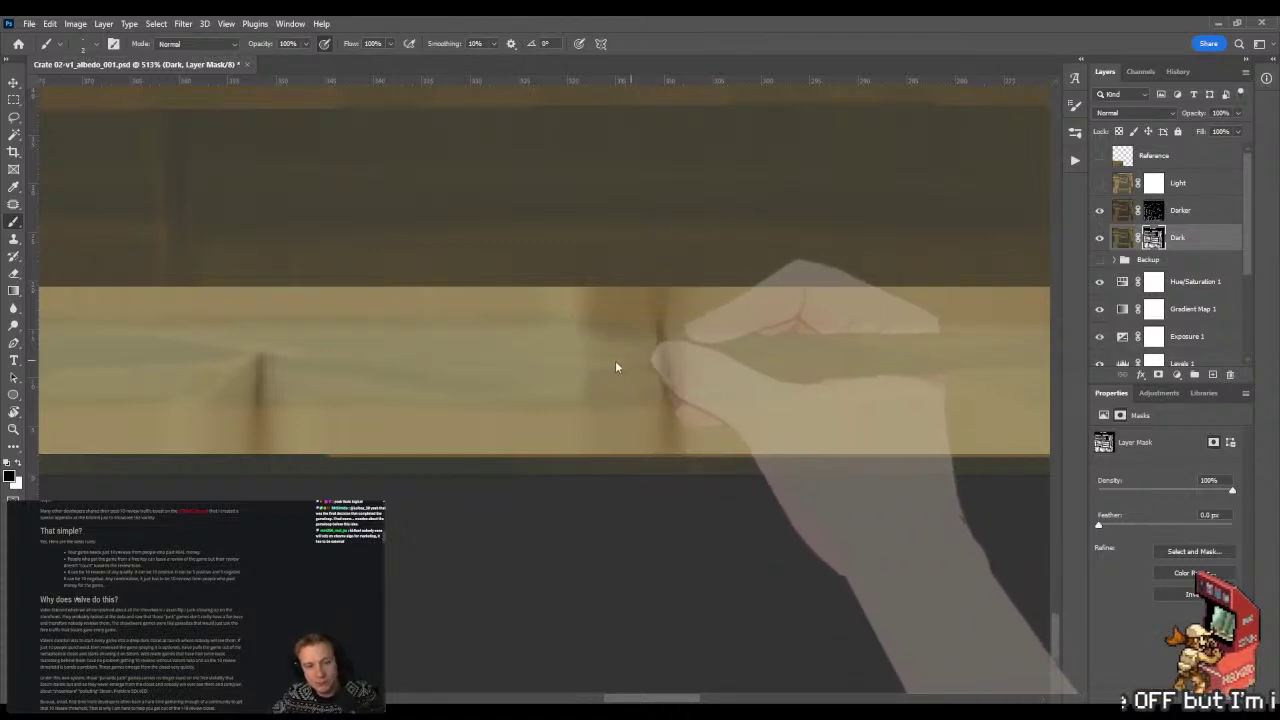
key("z")
left_click_drag(646, 361, 487, 366)
left_click_drag(688, 420, 592, 406)
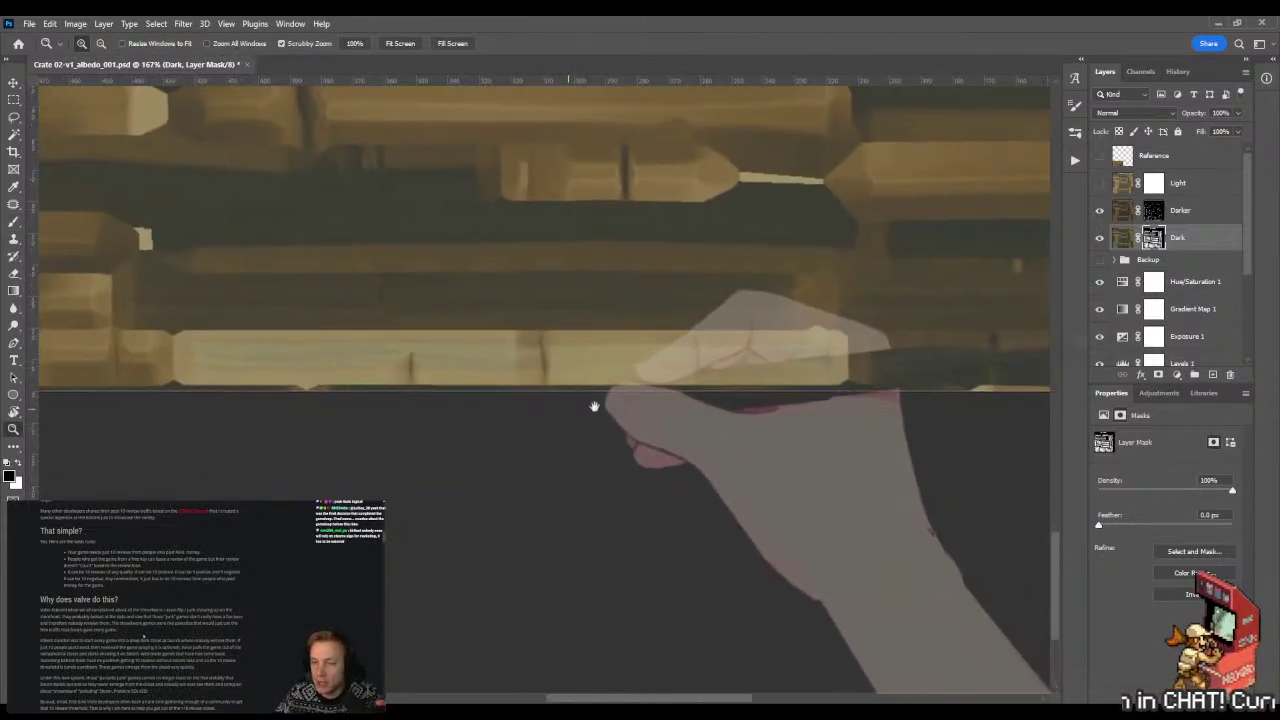
- Brush fine black grain streaks from the middle crack to the plank's right end on the Dark layer's mask, and save the texture
left_click_drag(673, 388, 730, 388)
key("b")
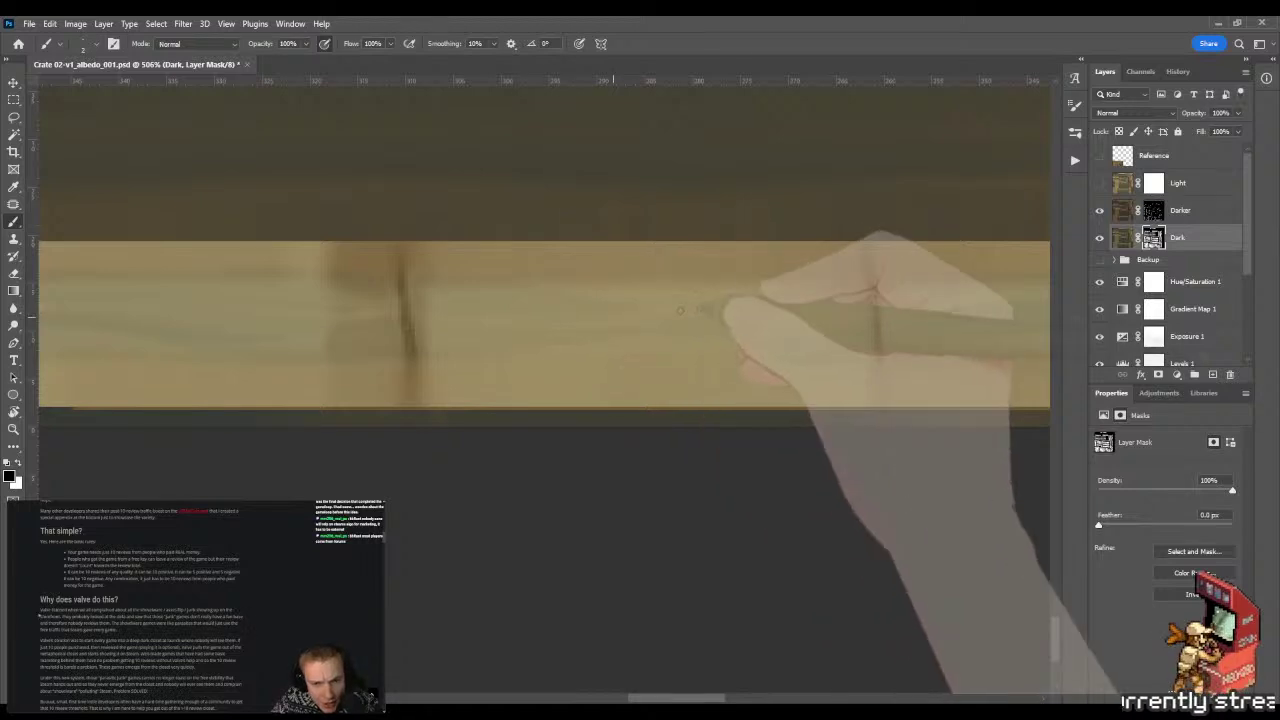
left_click_drag(655, 317, 457, 345)
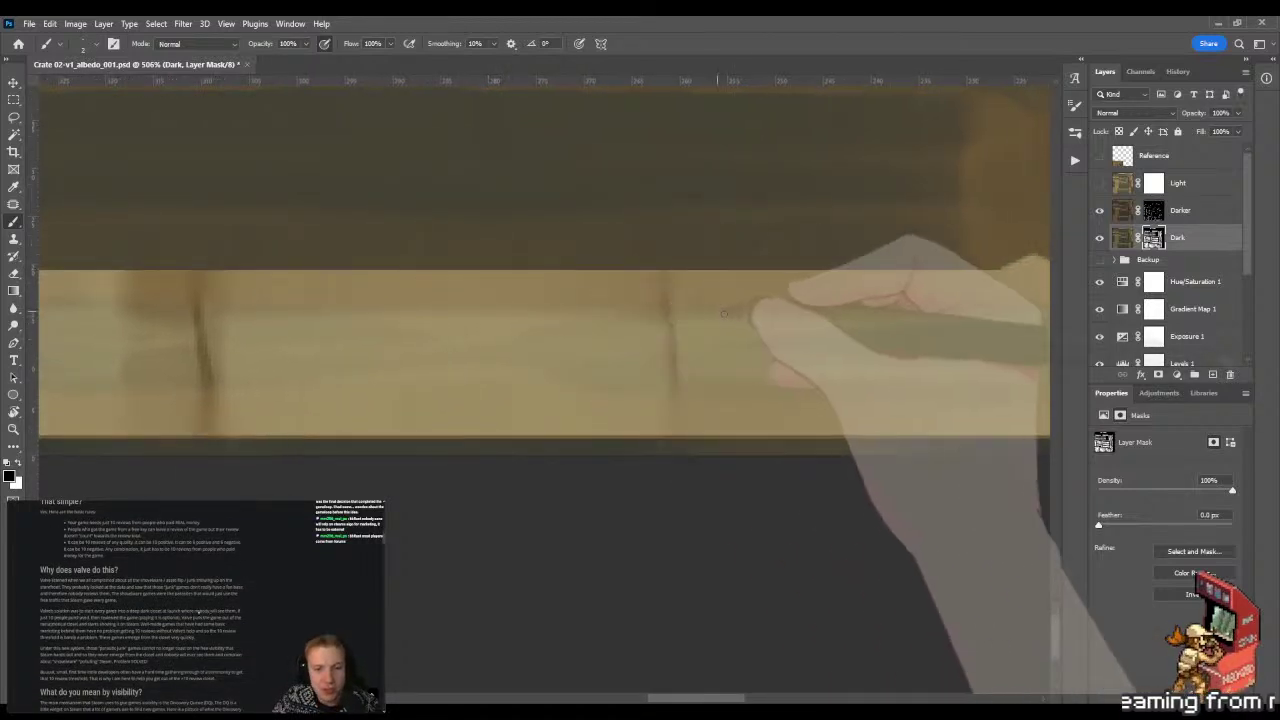
left_click_drag(786, 360, 661, 363)
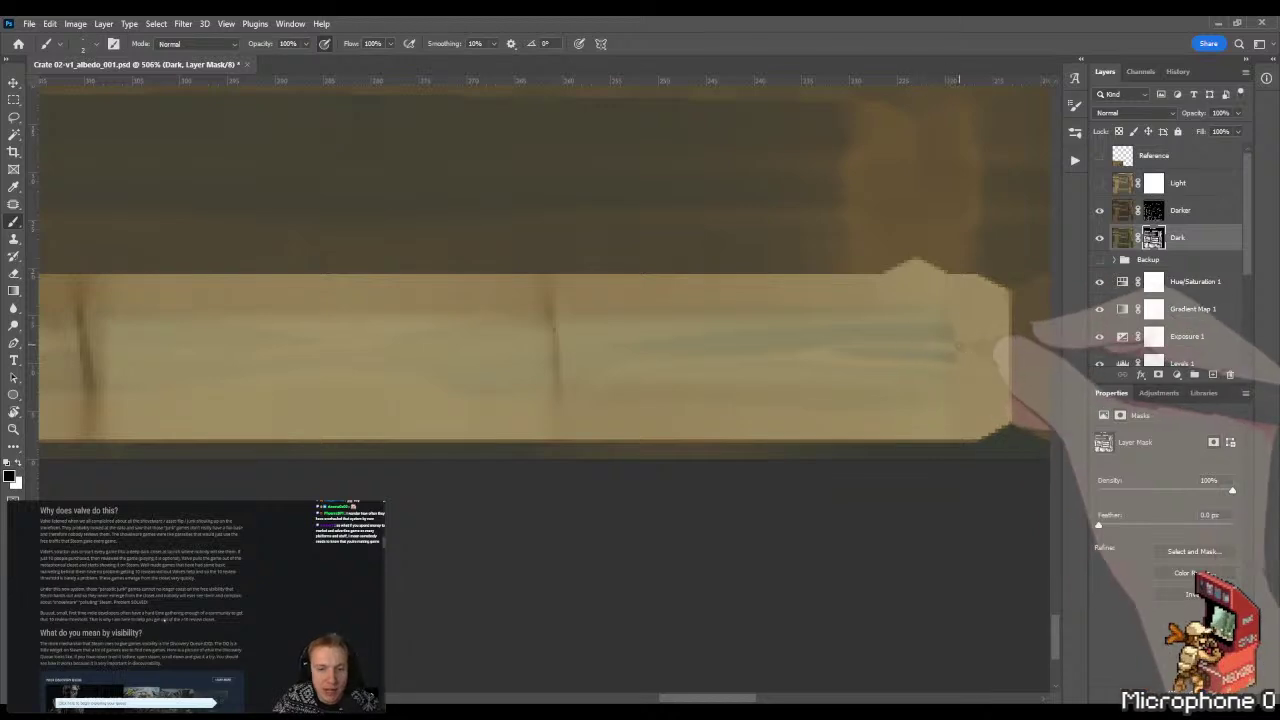
key("z")
mouse_move(966, 356)
left_mouse_down()
mouse_move(856, 376)
mouse_move(900, 380)
mouse_move(811, 383)
left_mouse_up()
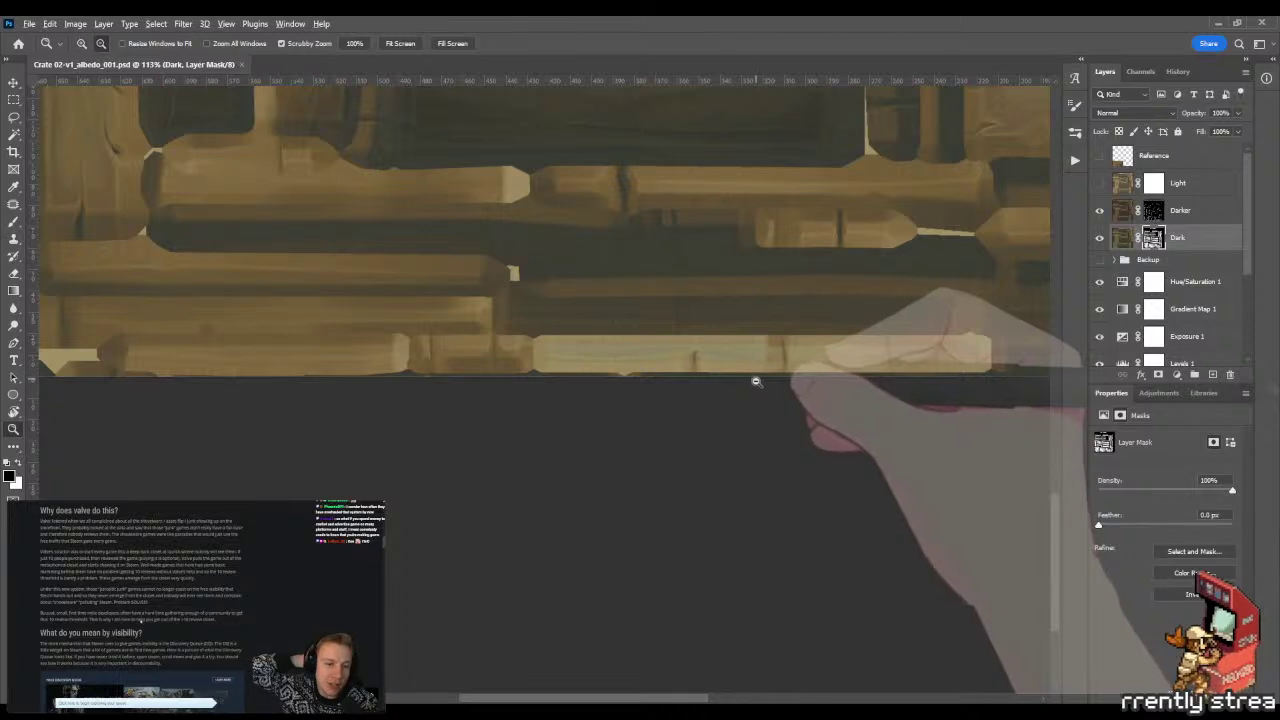
- Switch to Marmoset Toolbag to inspect the updated texture on the crate model, and return to Photoshop
key("alt+Tab")
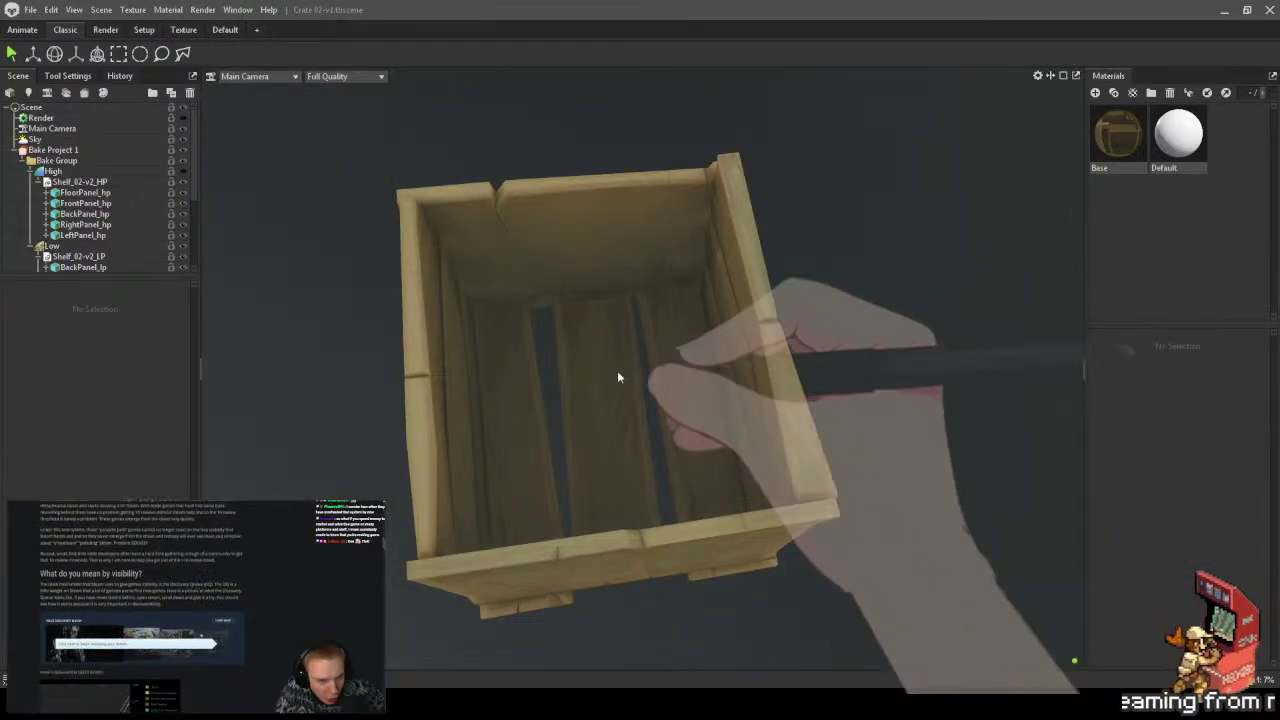
left_click_drag(743, 383, 688, 381)
key("alt+Tab")
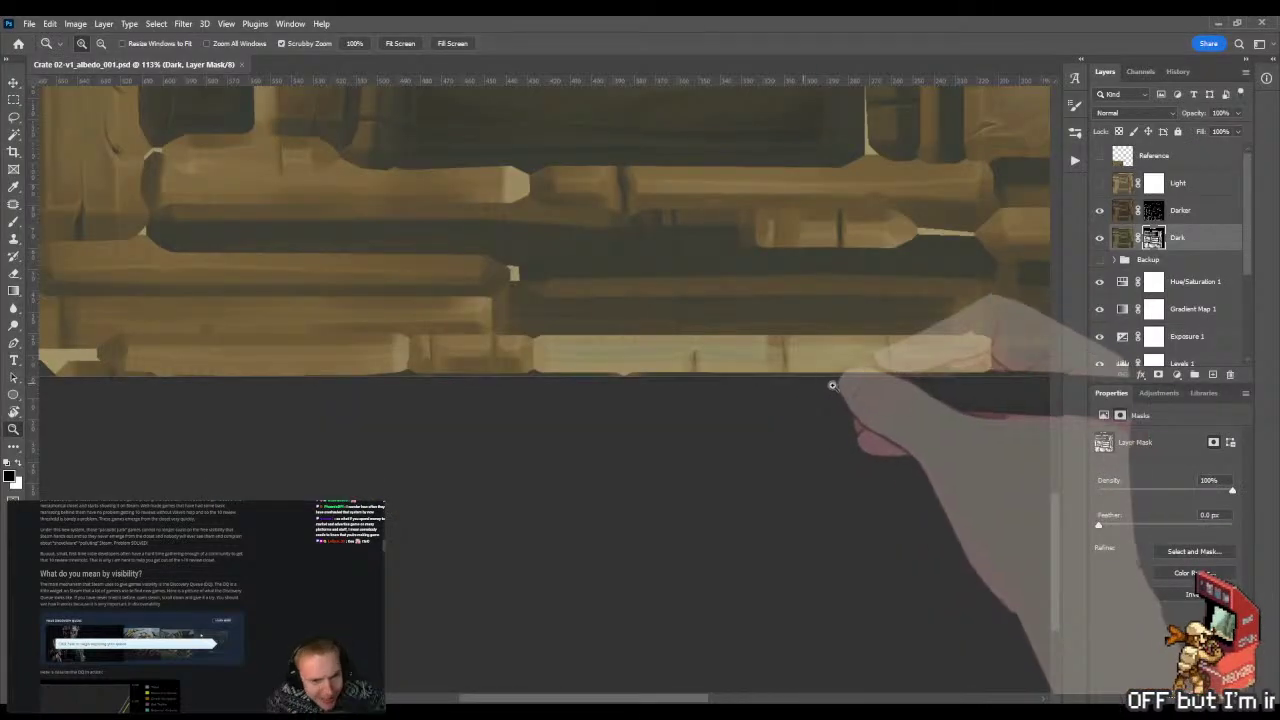
- Target the Darker layer's mask and outline a notched, tapering grain shape with the Lasso on the plank's left section
scroll(849, 389, "down", 3)
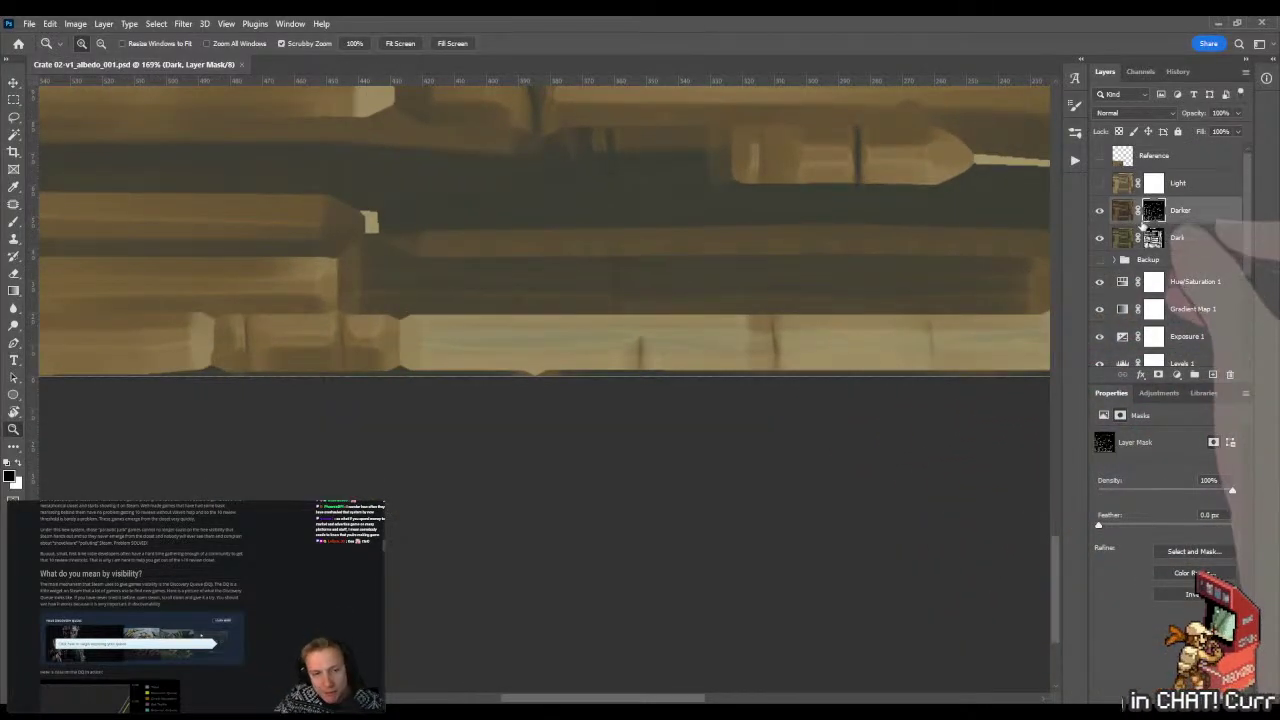
left_click_drag(476, 322, 531, 323)
key("b")
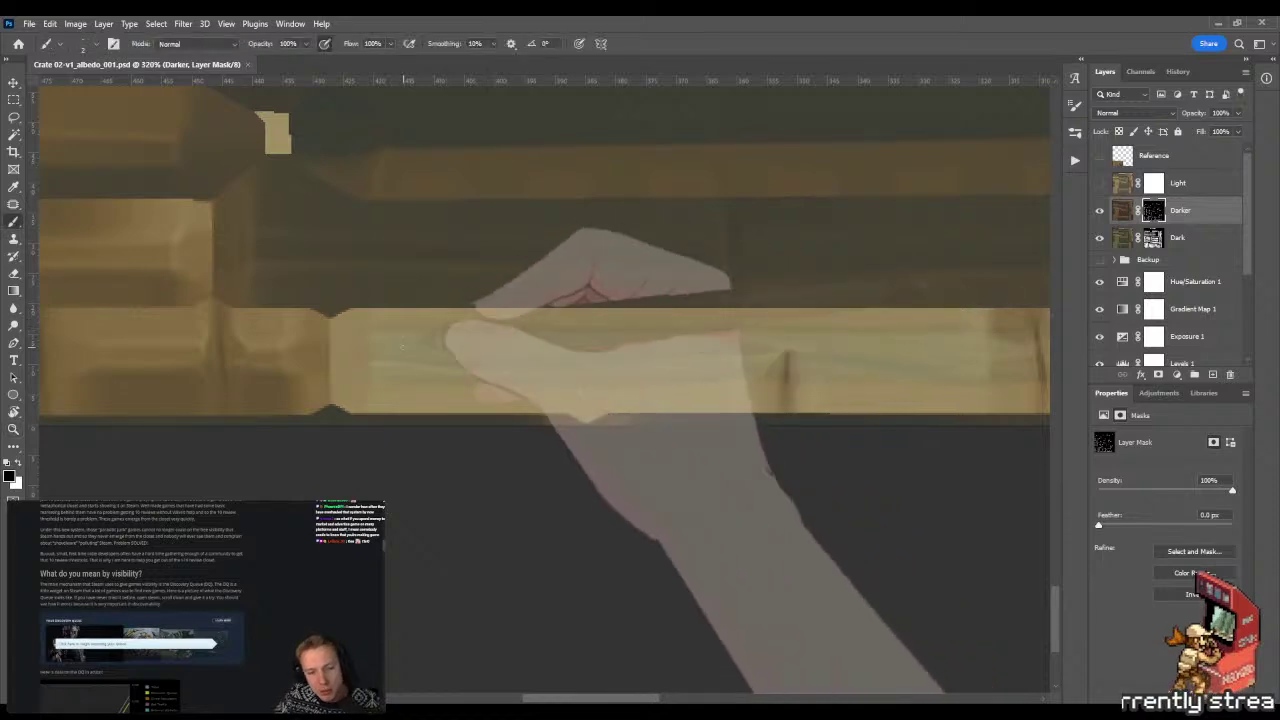
key("l")
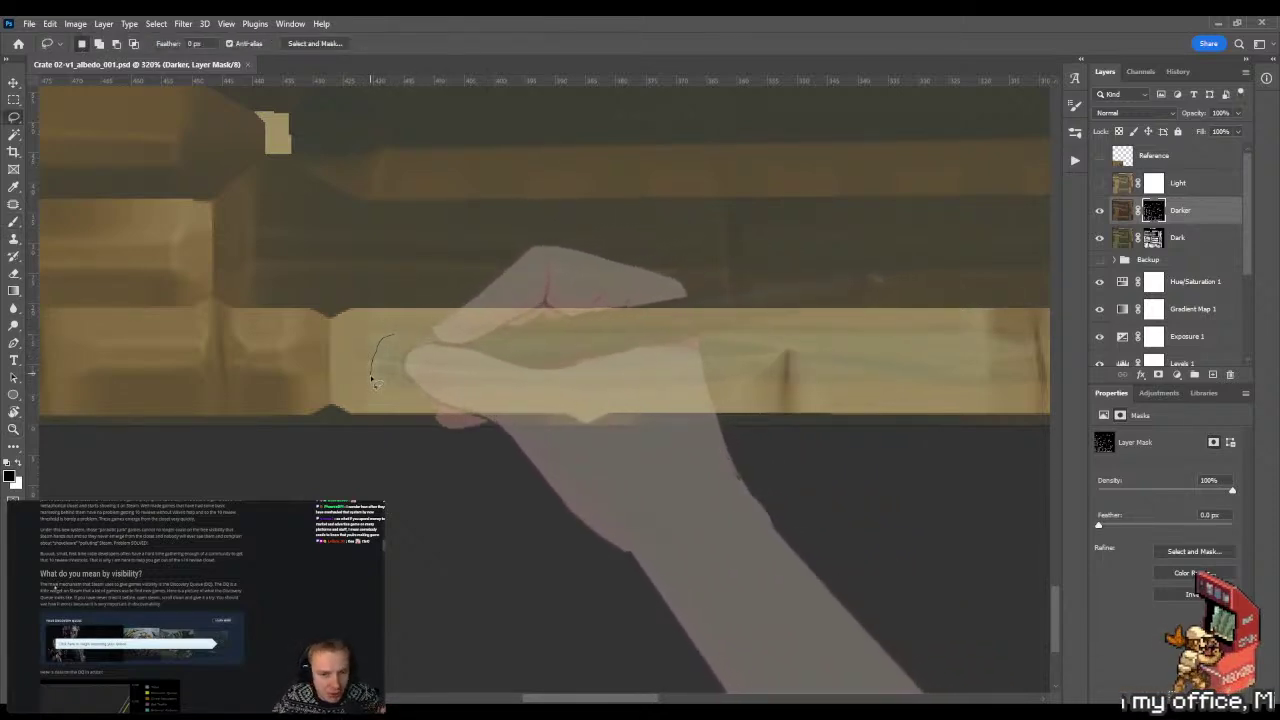
left_click_drag(376, 385, 592, 388)
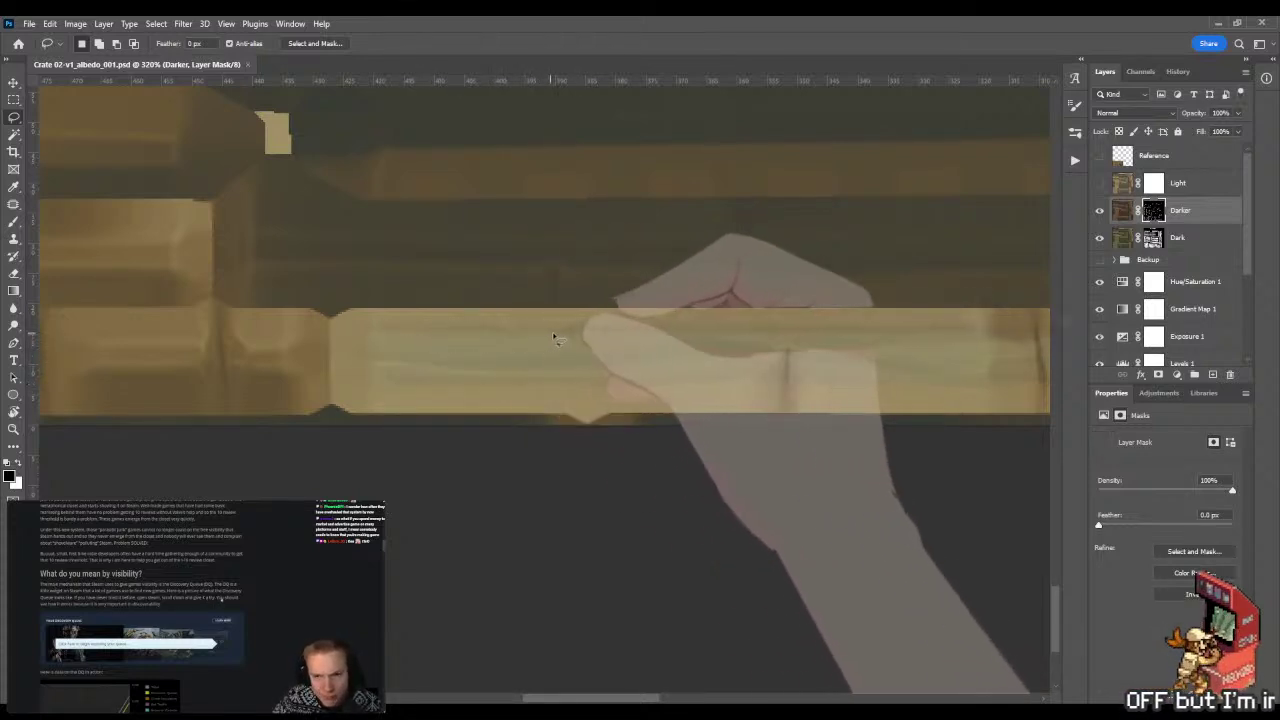
mouse_move(598, 333)
left_mouse_down()
mouse_move(379, 336)
mouse_move(370, 374)
mouse_move(437, 387)
mouse_move(421, 373)
mouse_move(442, 361)
mouse_move(552, 361)
mouse_move(684, 334)
left_mouse_up()
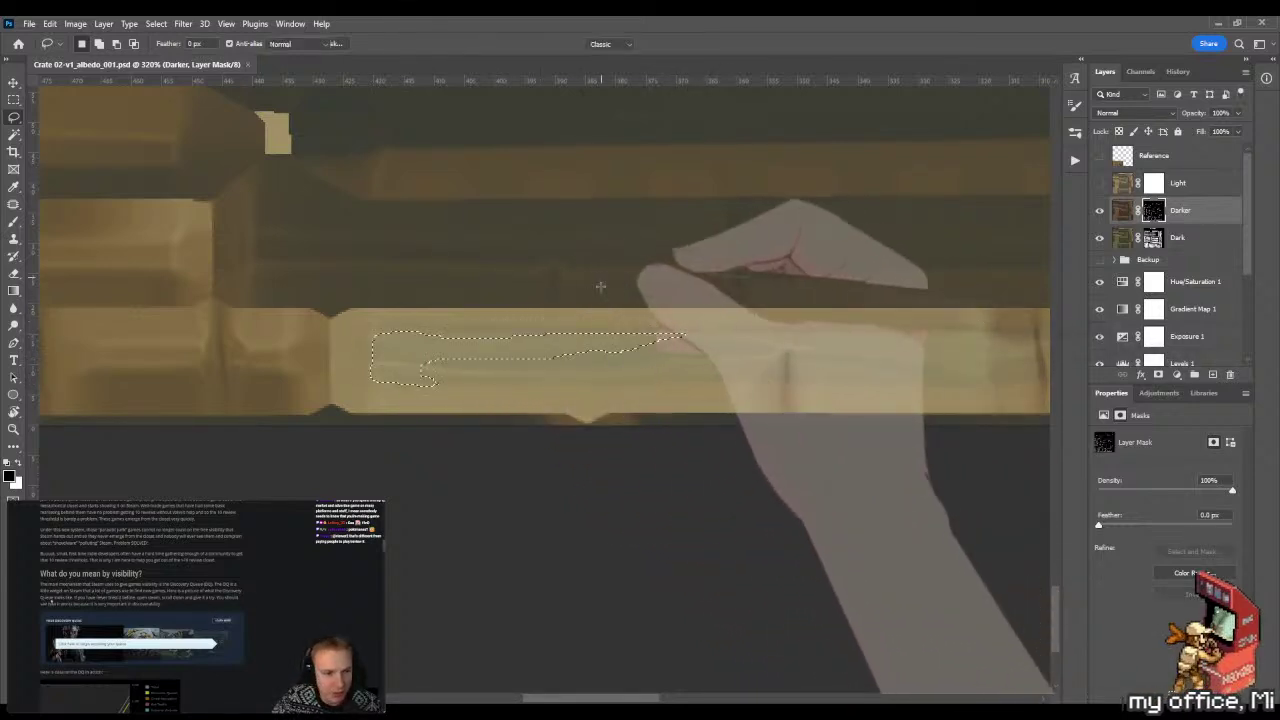
key("g")
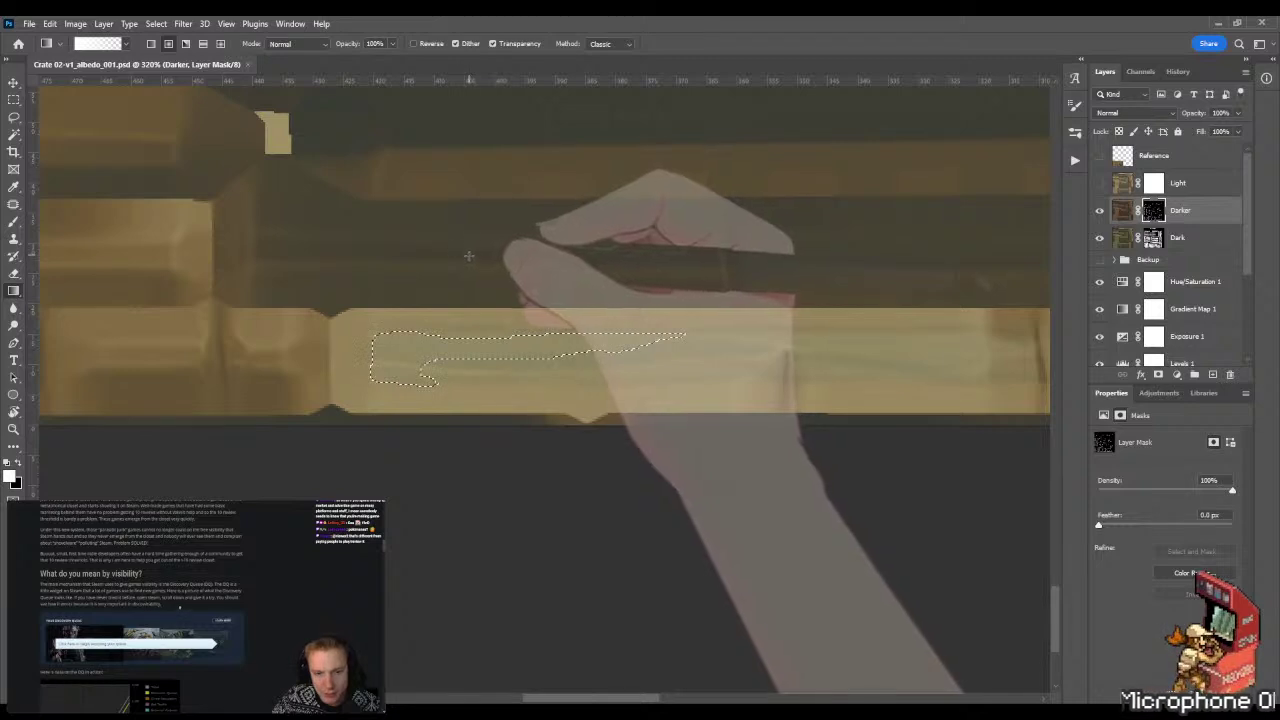
key("l")
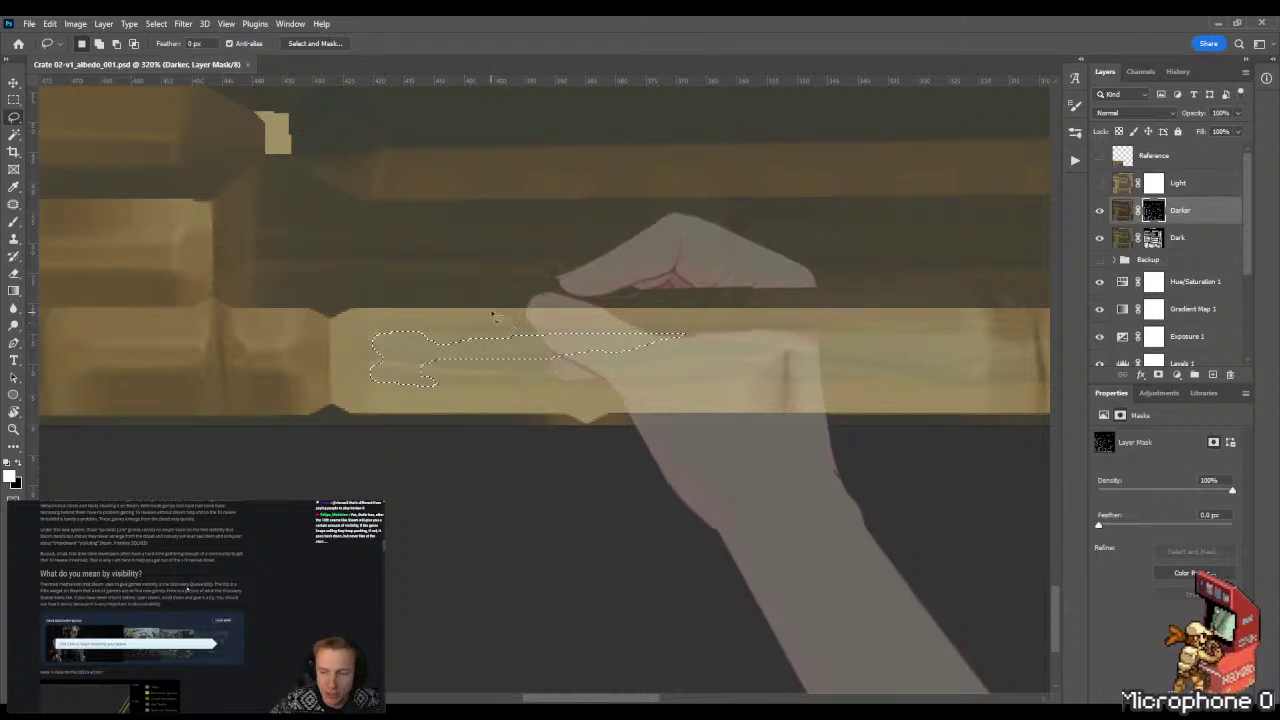
- Fill the grain-shaped selection with white on the Darker layer's mask, and clear the selection
key("x")
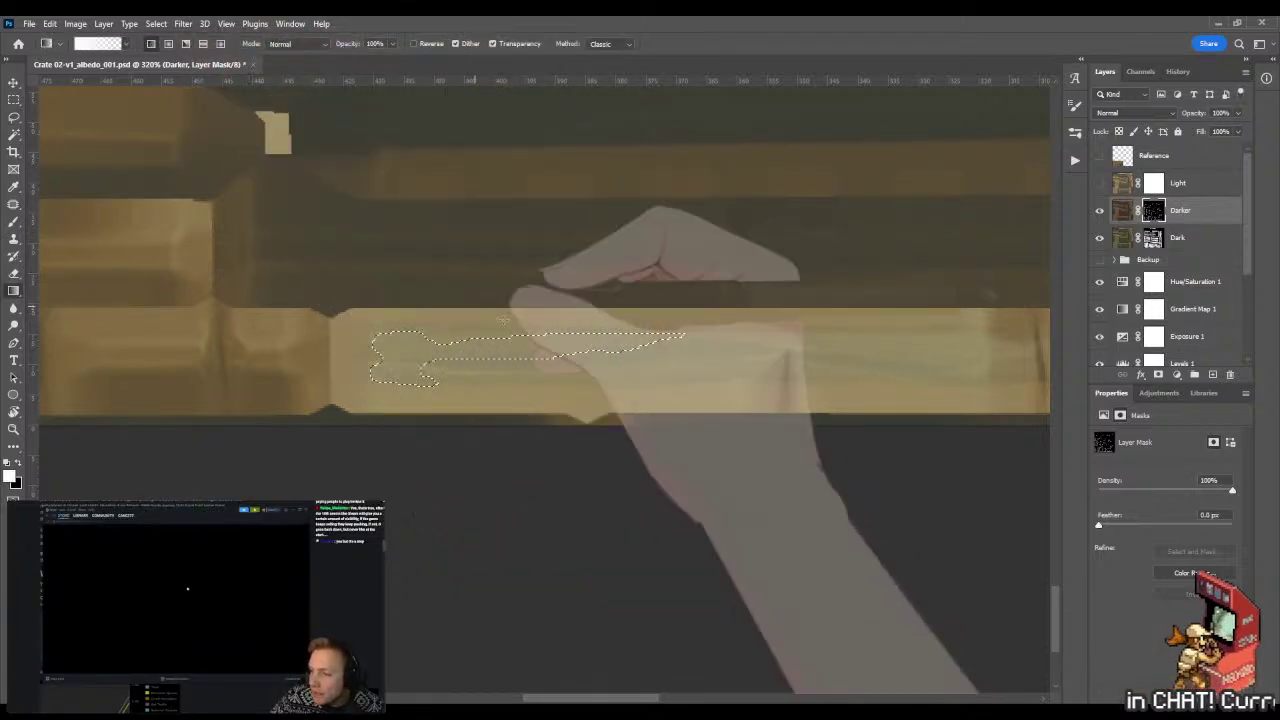
key("alt+BackSpace")
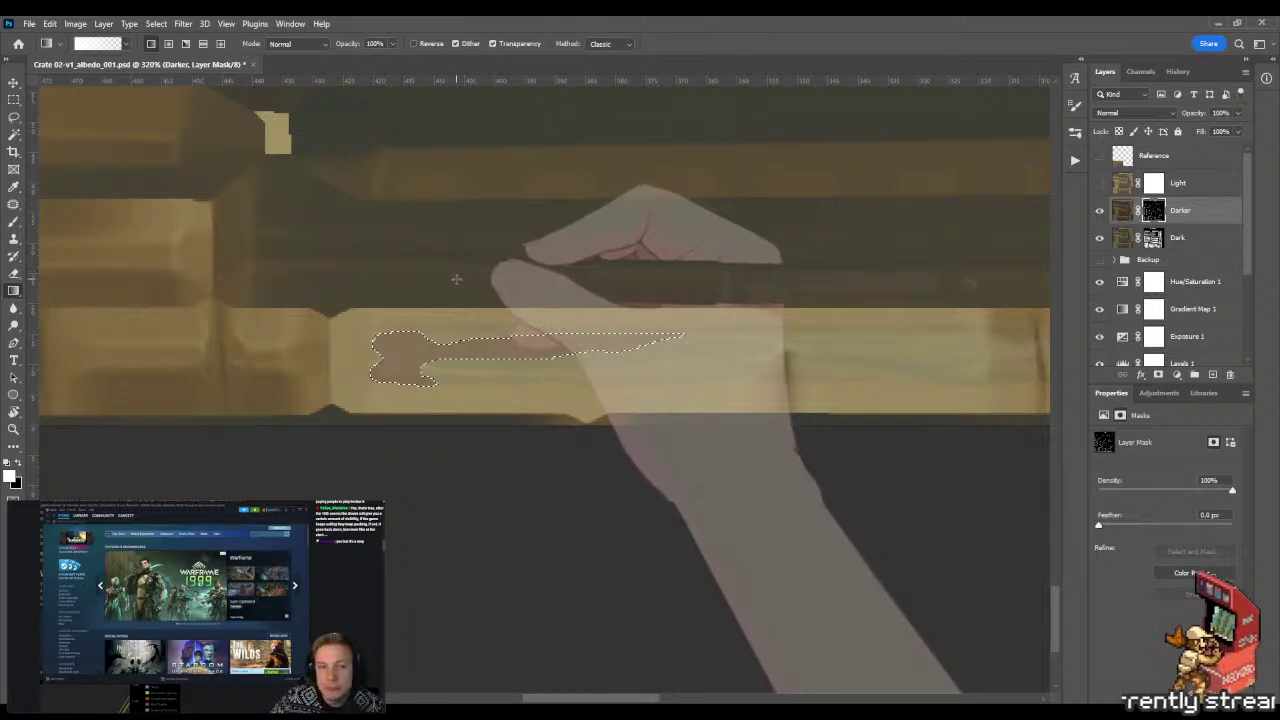
key("m")
key("ctrl+d")
- Refine the dark grain patch with black brush strokes and blend it with a 17 px Mixer Brush on the Darker layer's mask
key("b")
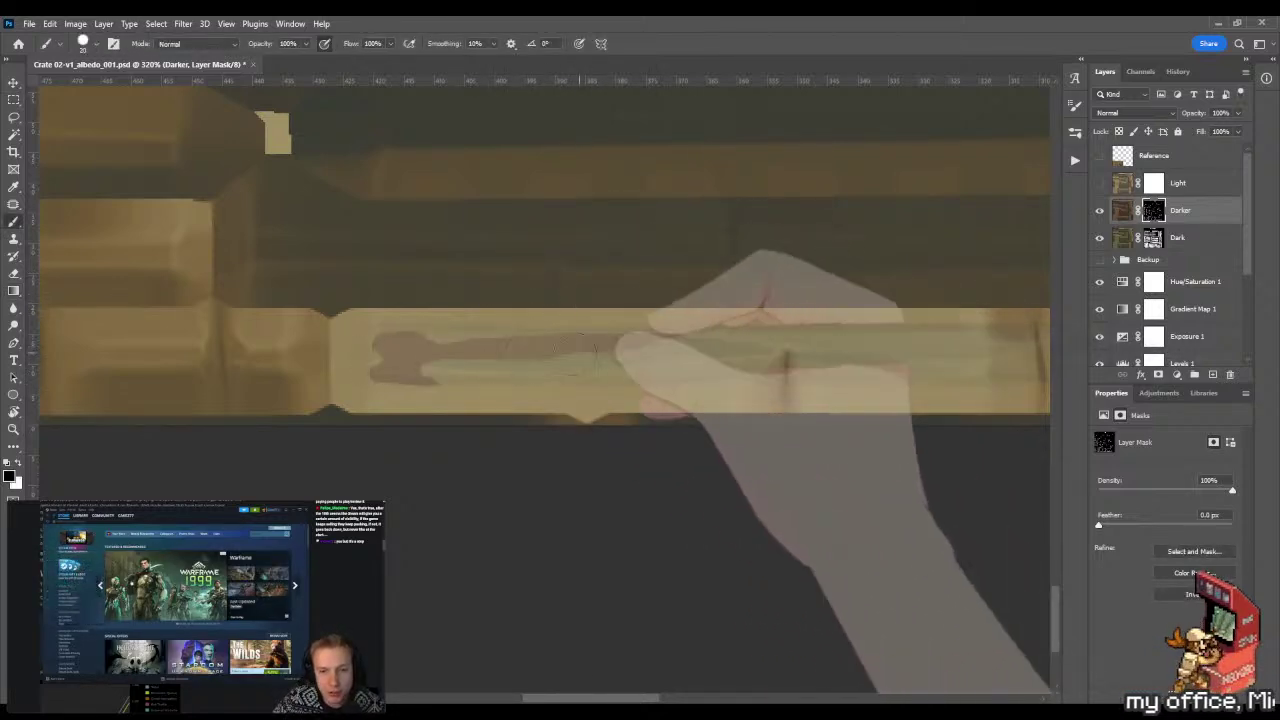
key("shift+b")
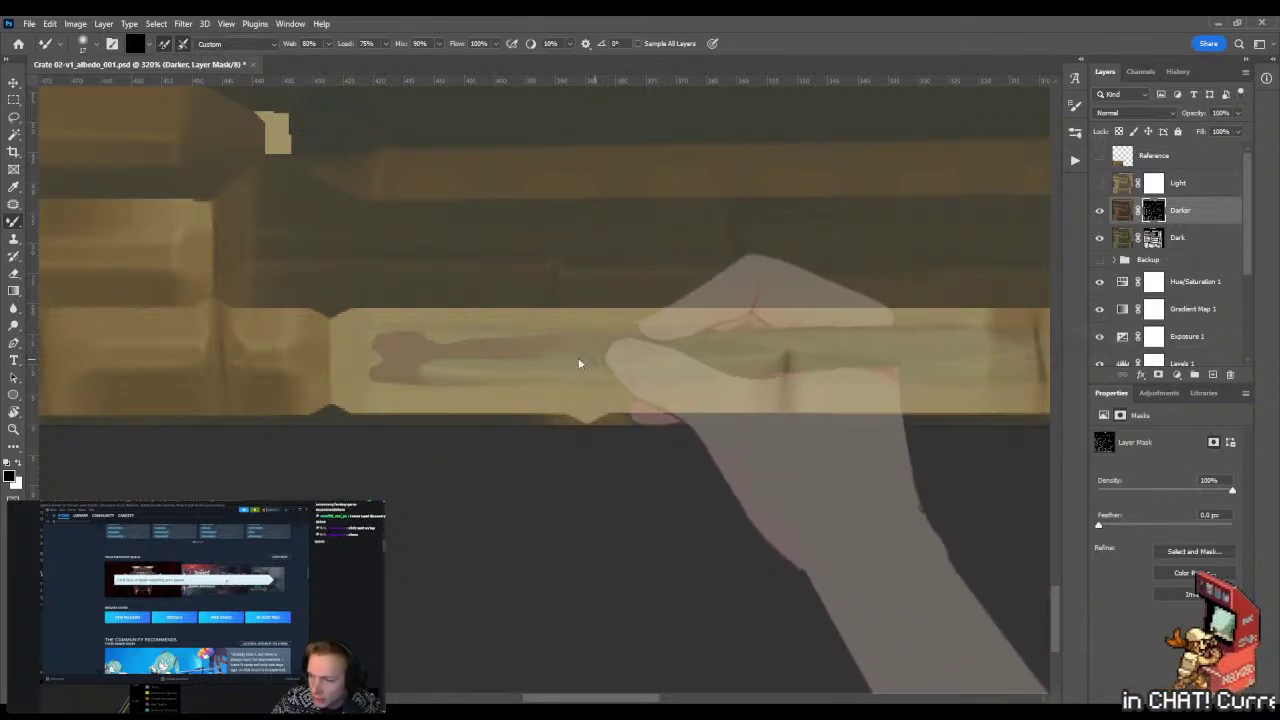
key("z")
mouse_move(611, 365)
left_mouse_down()
mouse_move(571, 367)
mouse_move(610, 350)
left_mouse_up()
key("b")
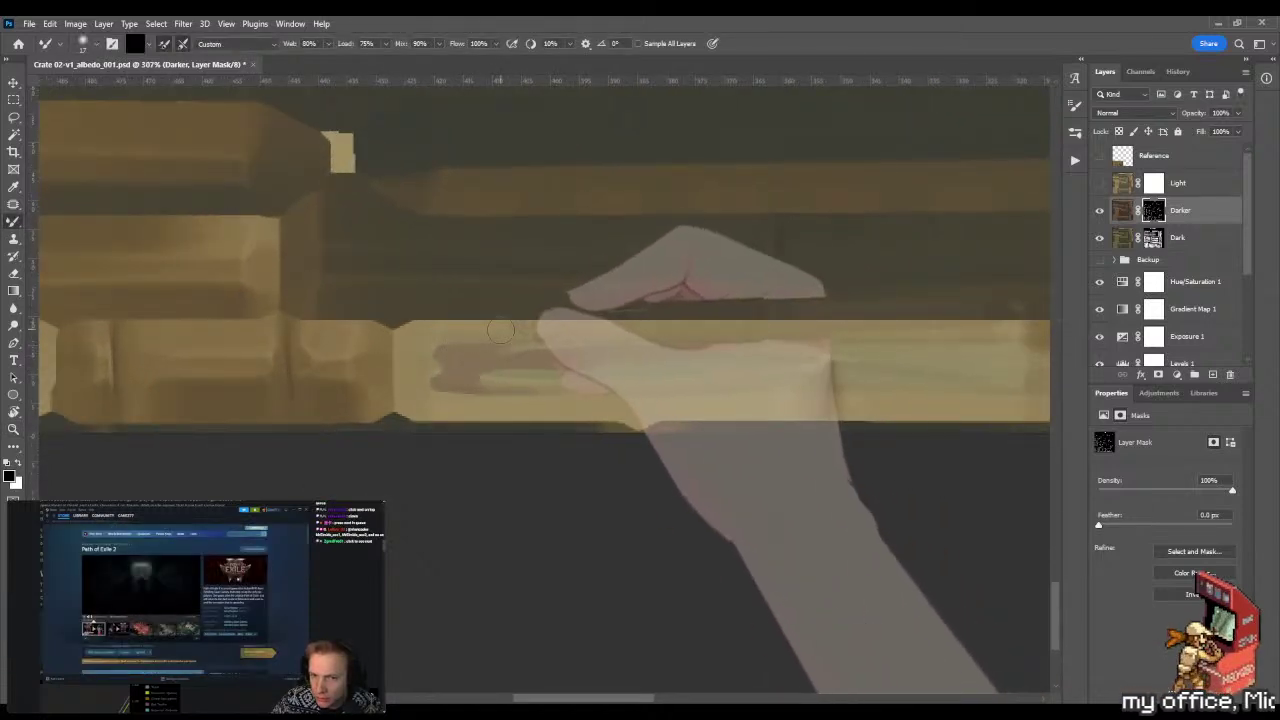
- Select the plank's left section with the Lasso and fade its grain patch with black linear gradients from above on the Darker layer's mask
key("l")
mouse_move(482, 322)
left_mouse_down()
mouse_move(405, 345)
mouse_move(560, 418)
mouse_move(868, 412)
mouse_move(485, 323)
left_mouse_up()
key("z")
left_click_drag(770, 247, 663, 247)
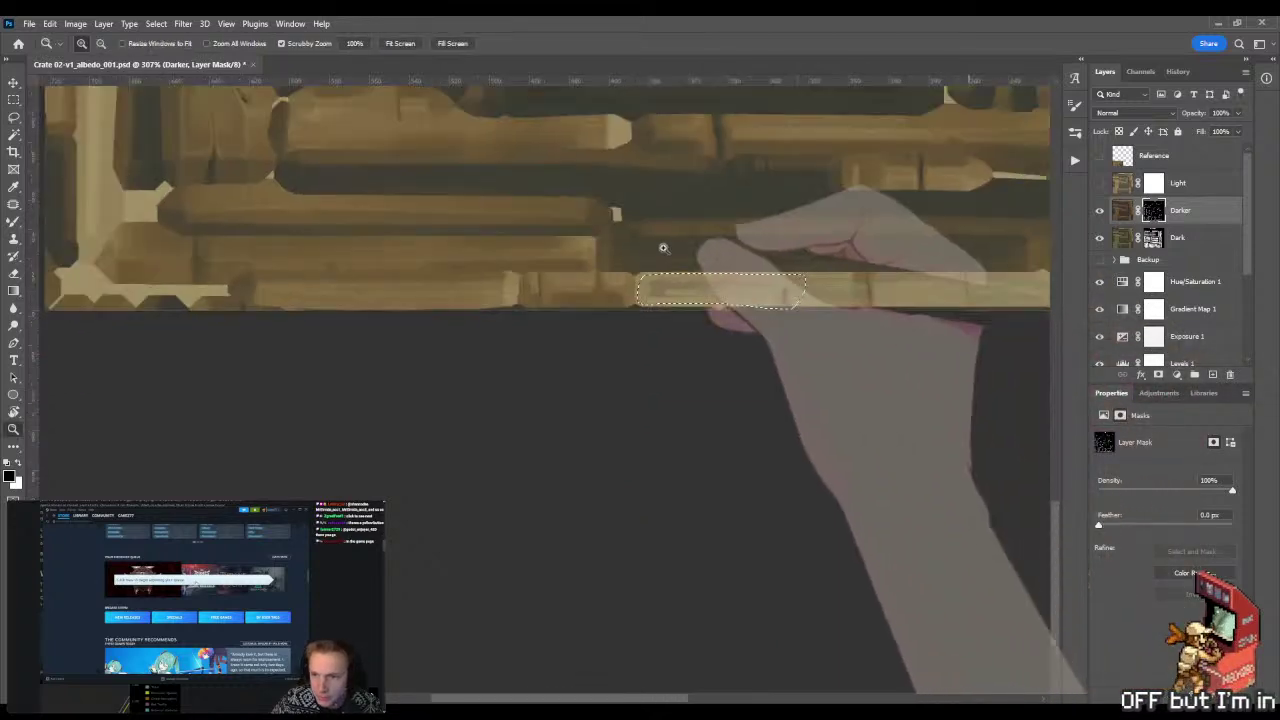
scroll(637, 286, "up", 3)
key("g")
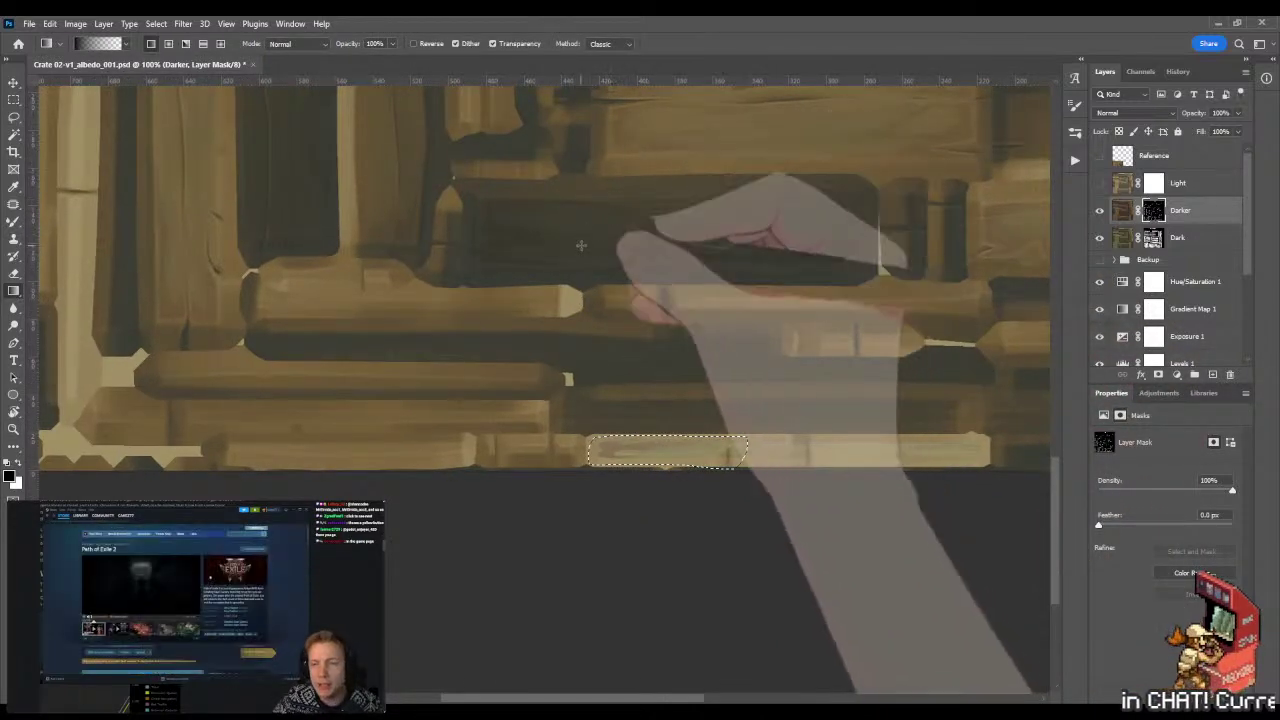
left_click_drag(598, 178, 634, 537)
left_click_drag(603, 121, 620, 531)
- Fade the selected plank section with black linear gradients from below, clear the selection, and save the texture
scroll(623, 323, "down", 5)
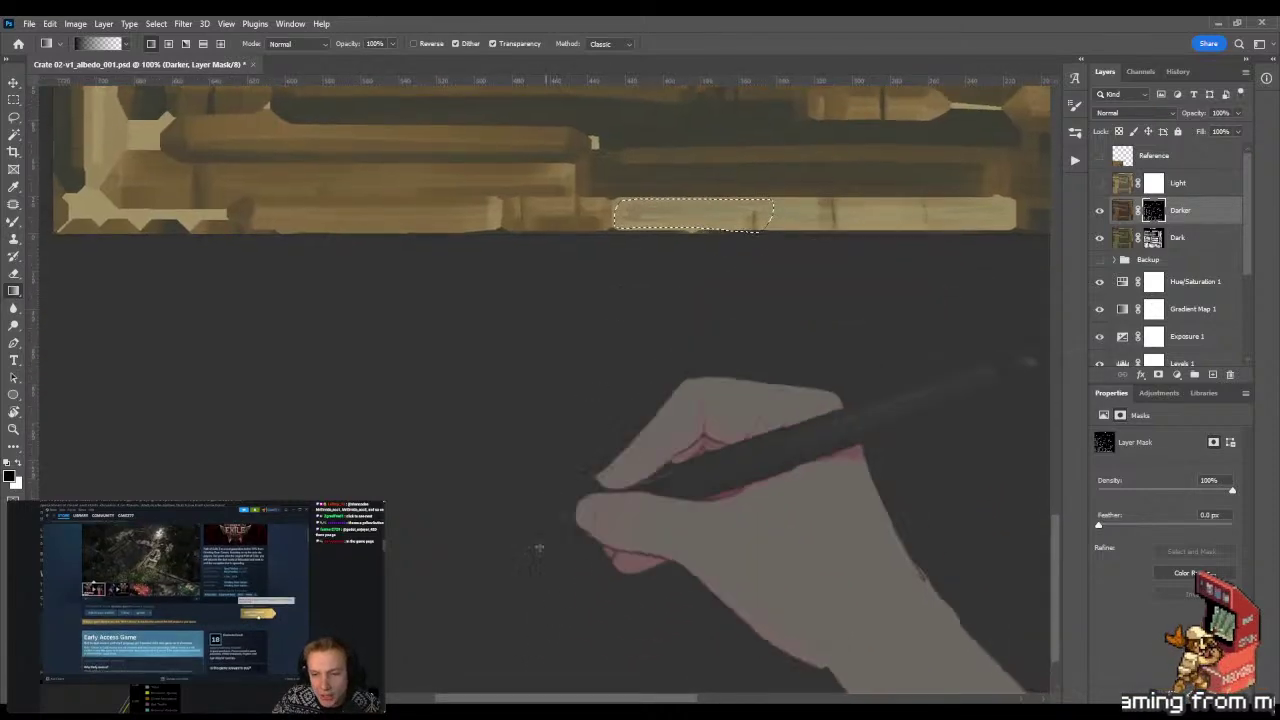
left_click_drag(550, 612, 660, 152)
left_click_drag(553, 587, 656, 136)
key("m")
key("ctrl+d")
key("z")
left_click_drag(701, 186, 794, 206)
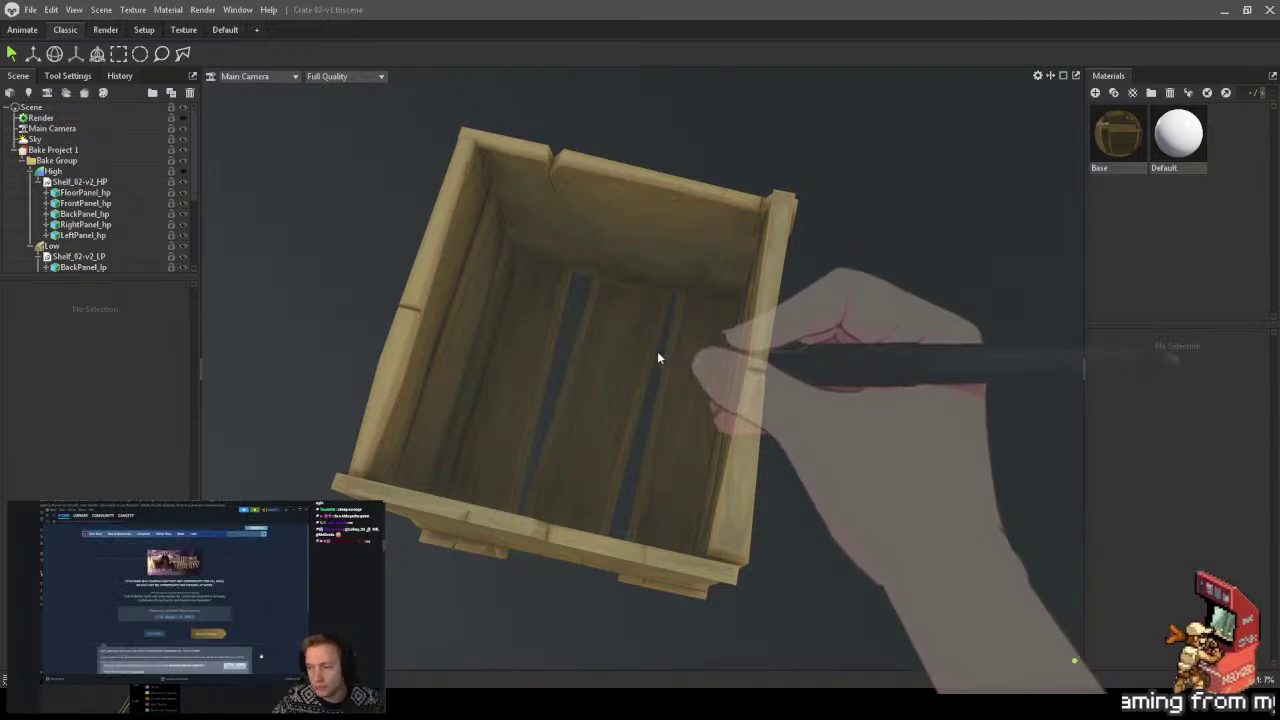
- Compare the texture with the crate model in Marmoset Toolbag, examining its rim planks and interior up close, and return to Photoshop
key("alt+Tab")
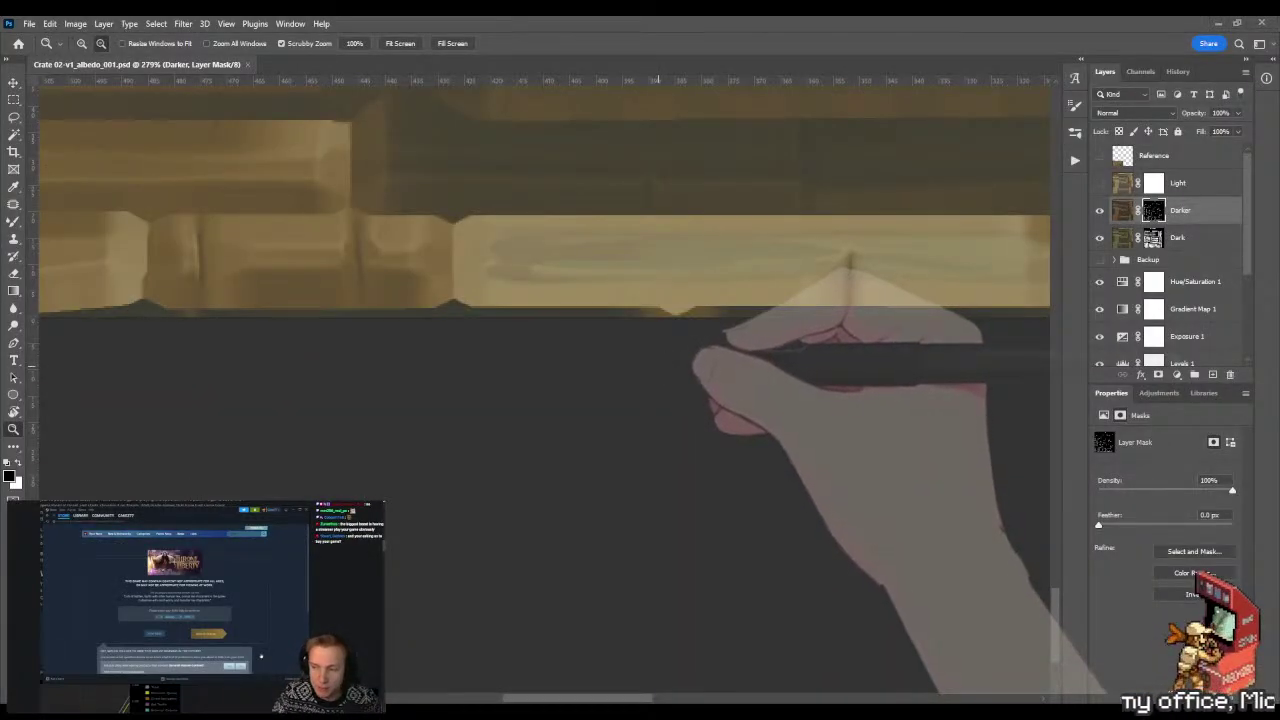
key("alt+Tab")
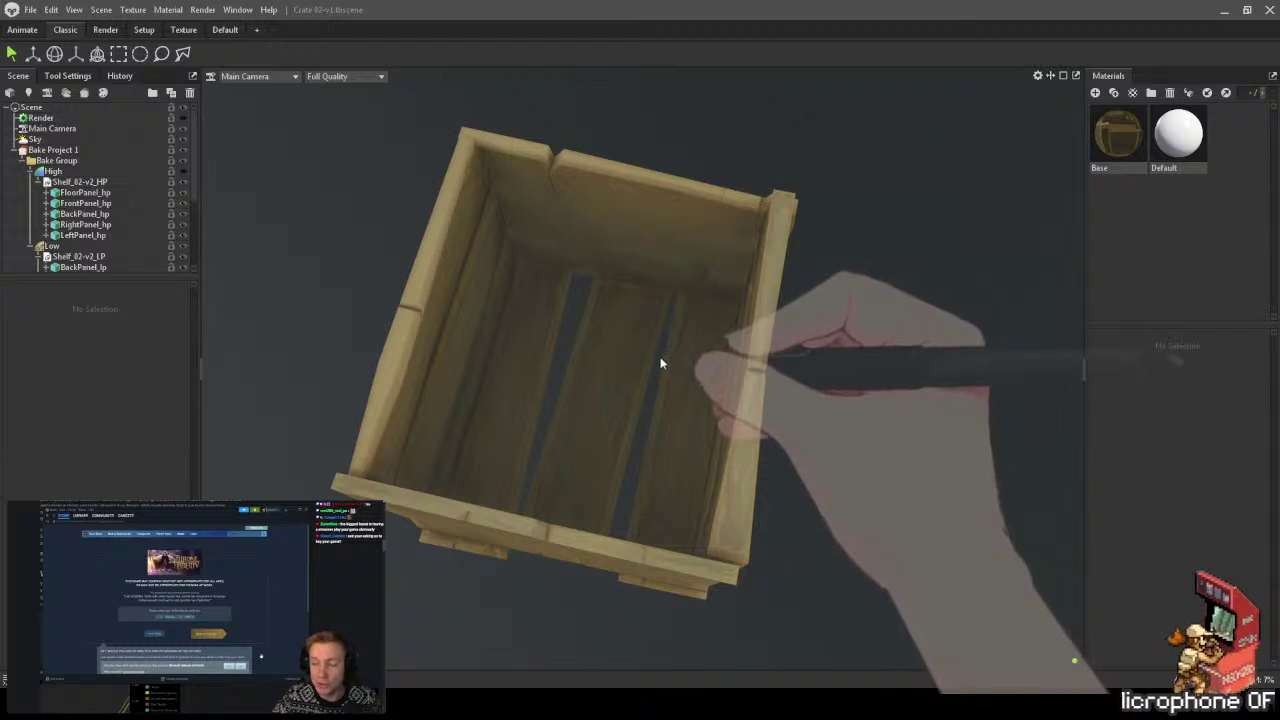
left_click_drag(660, 362, 714, 380)
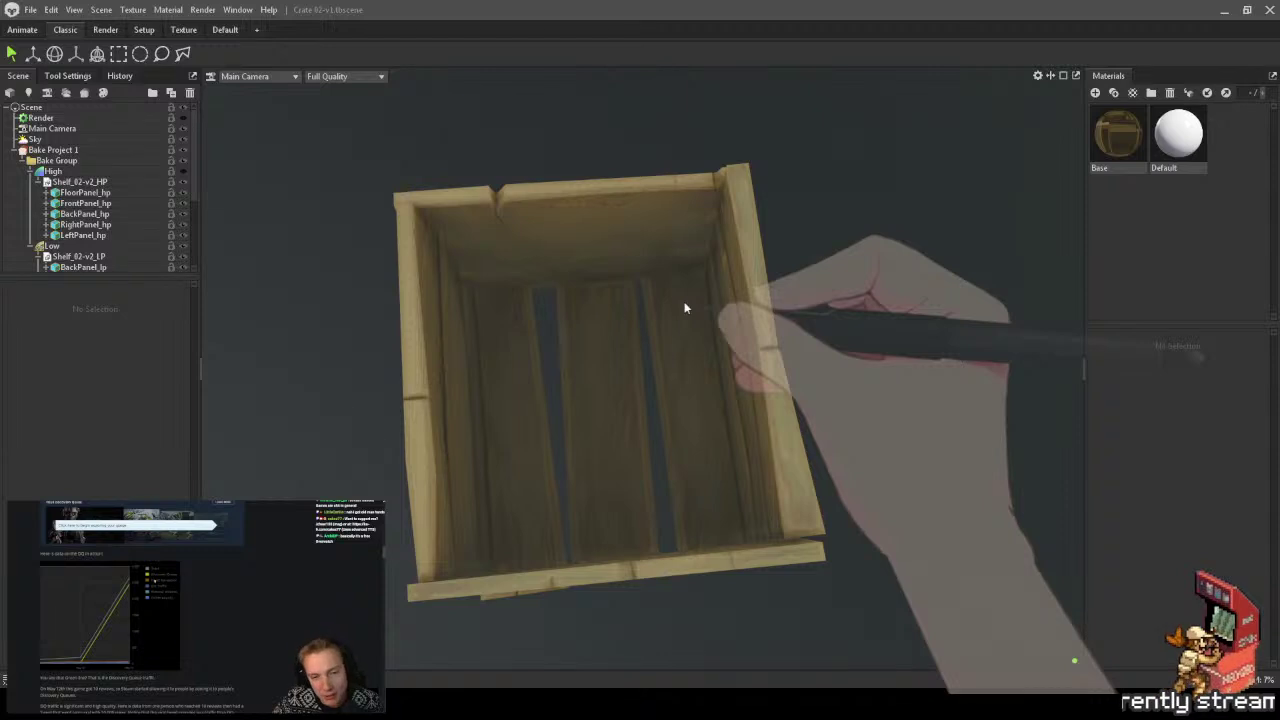
left_click_drag(605, 409, 757, 306)
scroll(716, 310, "up", 4)
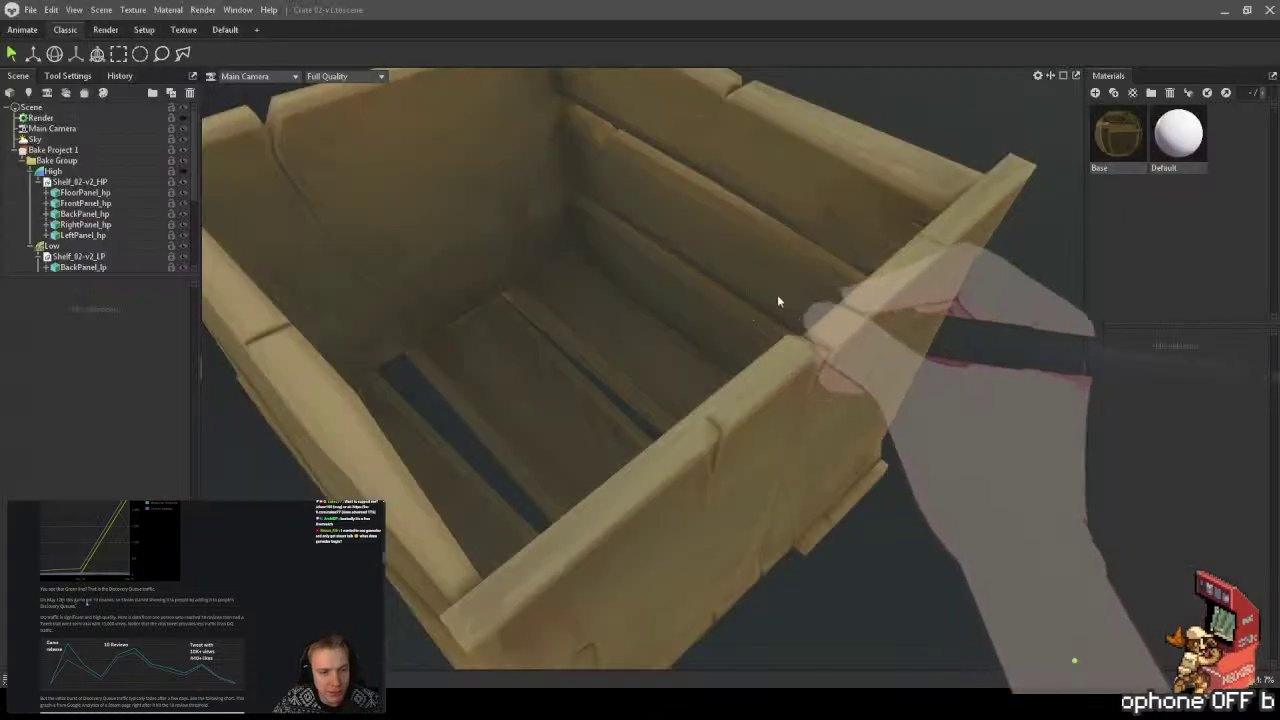
left_click_drag(777, 296, 644, 320)
key("alt+Tab")
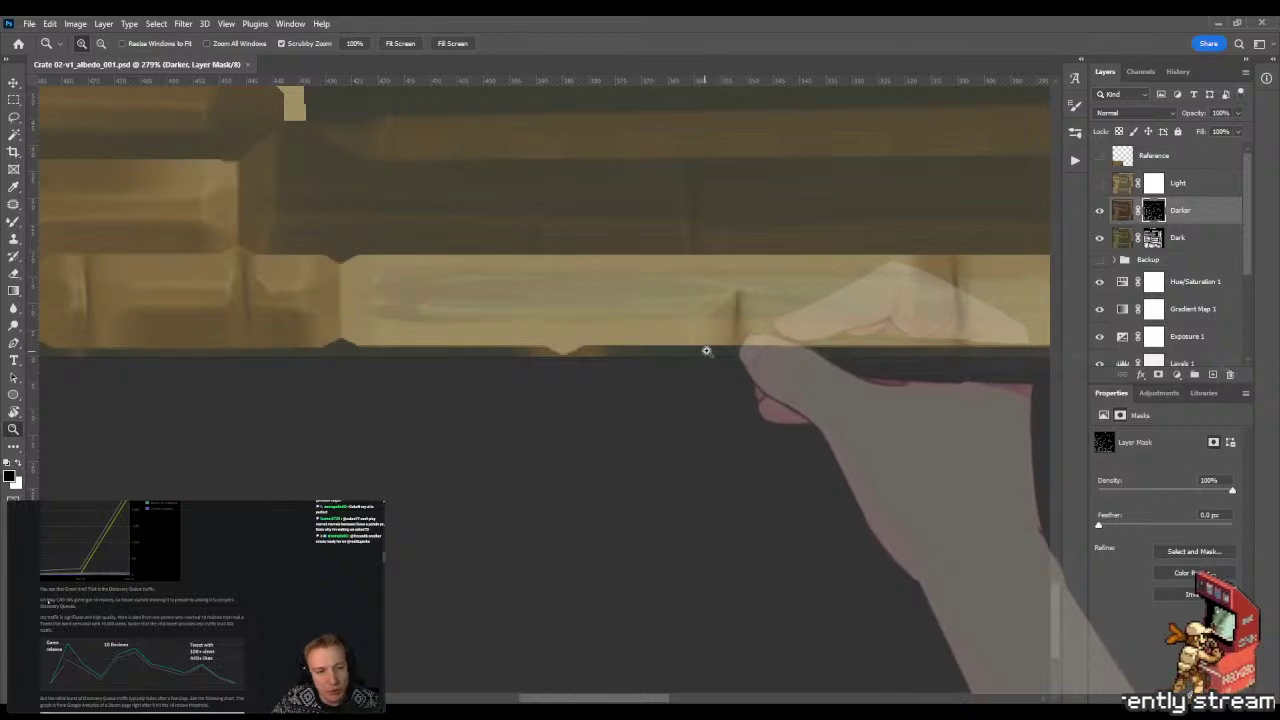
- Select a tapering grain shape between the plank's first two cracks with the Lasso, fill it white on the Darker layer's mask, and blend it with the Mixer Brush
left_click_drag(766, 309, 593, 346)
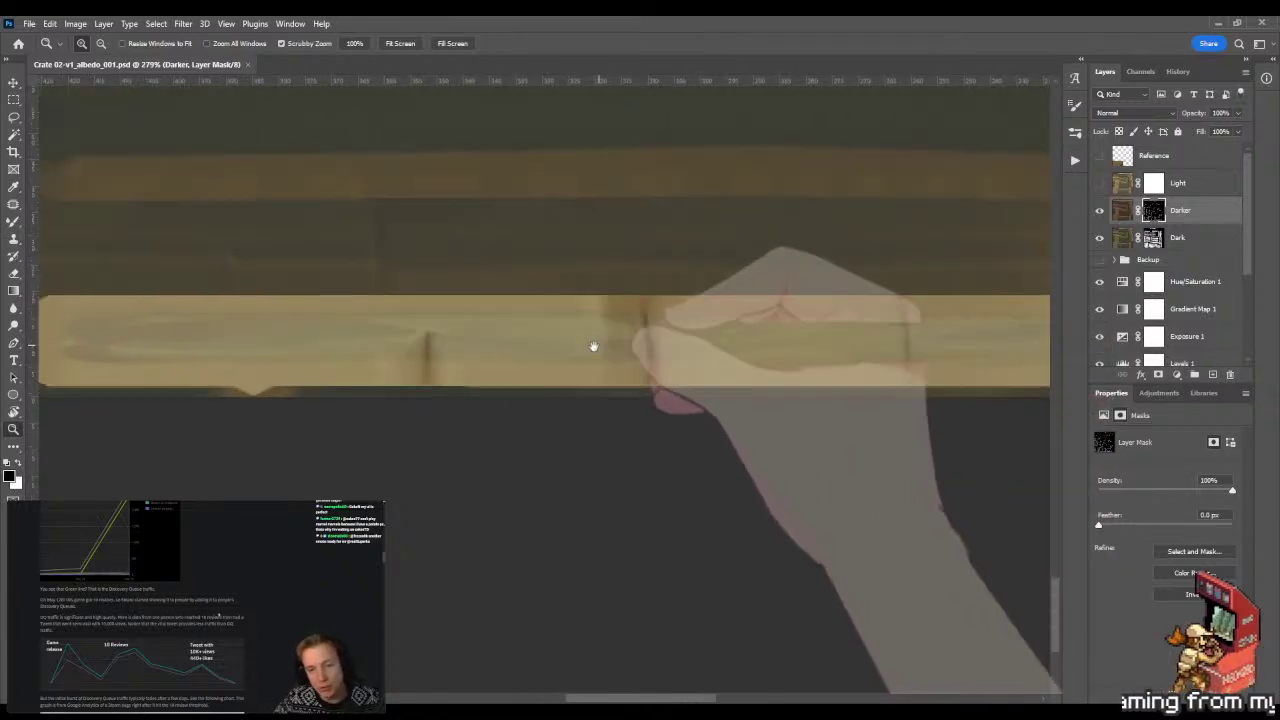
key("l")
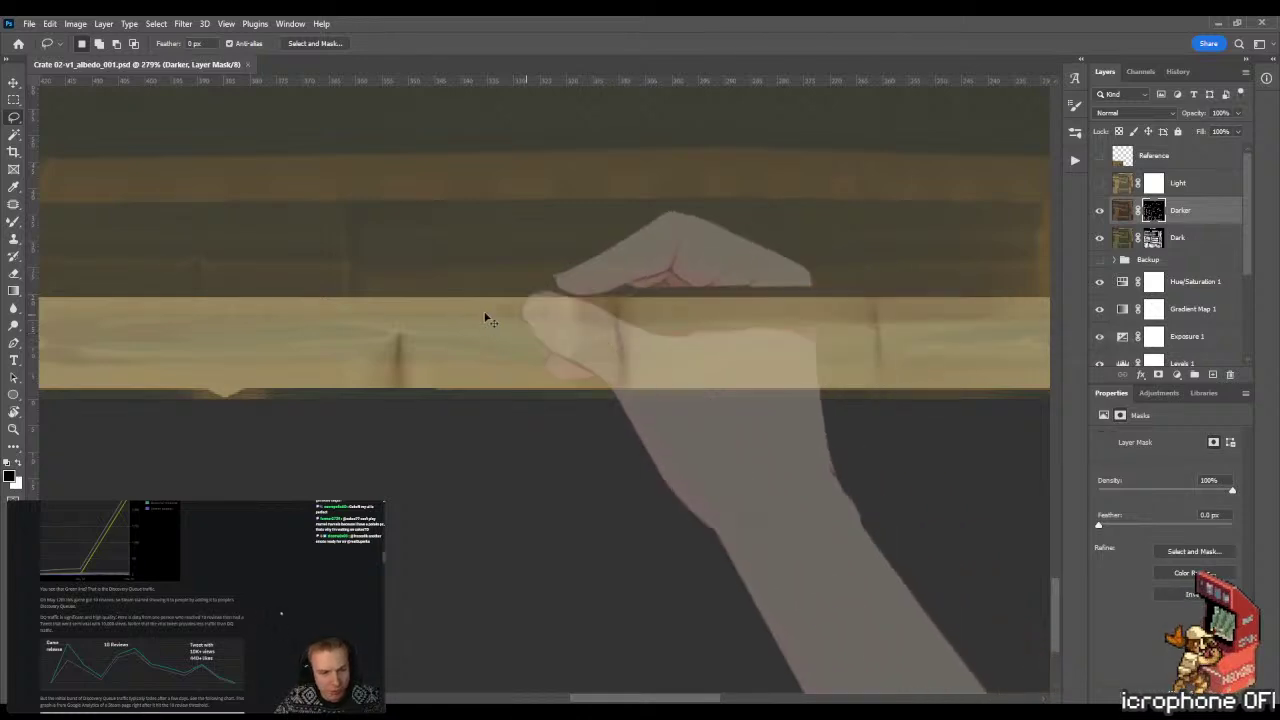
mouse_move(469, 316)
left_mouse_down()
mouse_move(580, 317)
mouse_move(608, 343)
mouse_move(557, 355)
mouse_move(404, 327)
left_mouse_up()
key("alt+BackSpace")
key("ctrl+d")
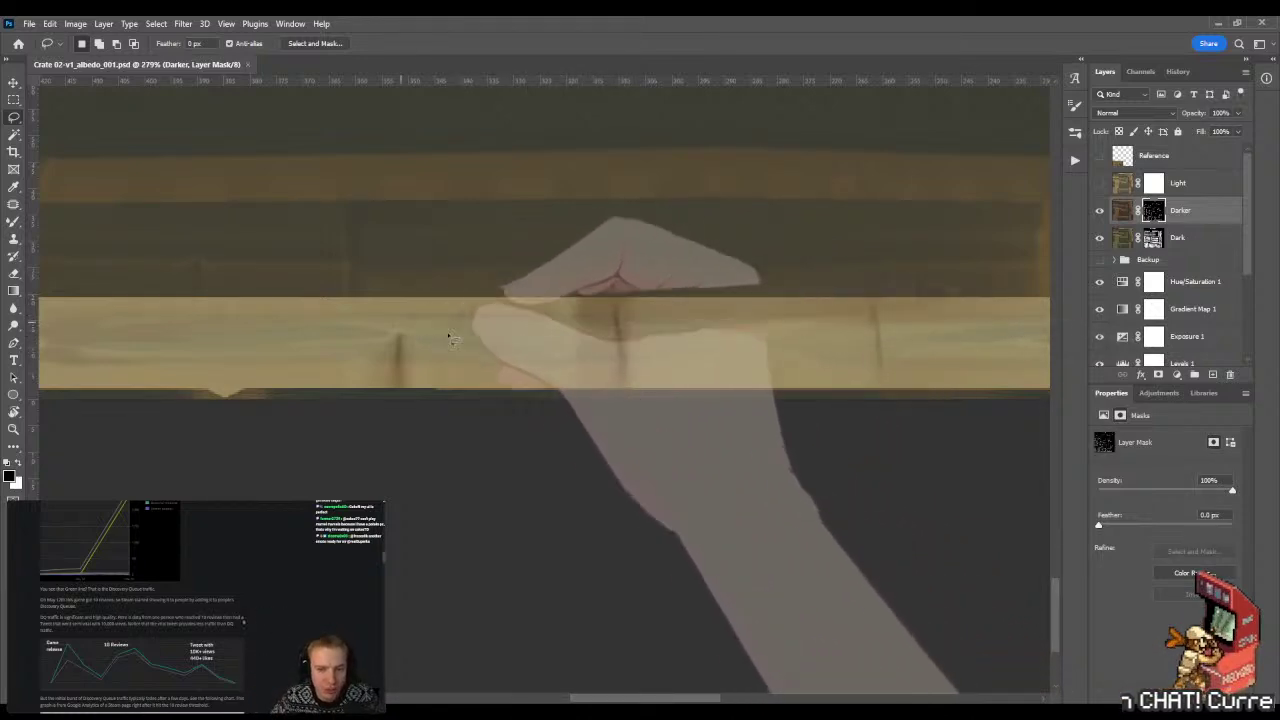
key("g")
key("x")
left_click_drag(580, 257, 556, 201)
key("m")
left_click(549, 260)
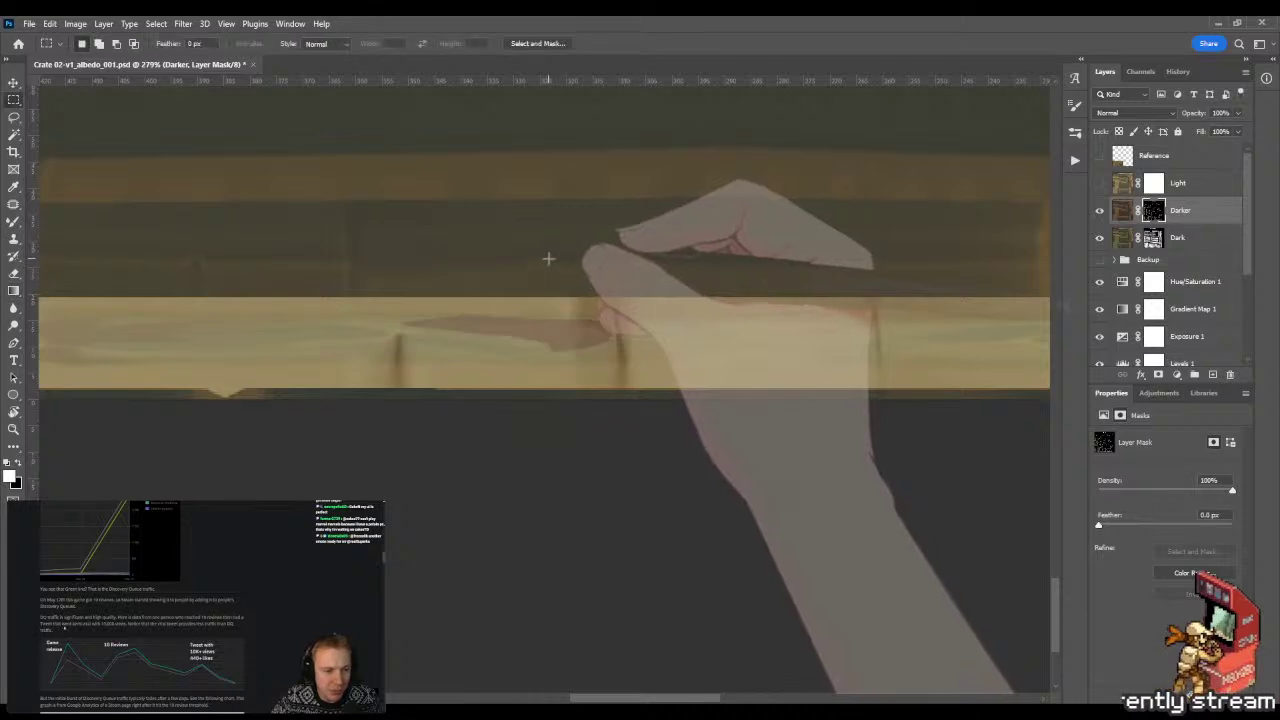
key("b")
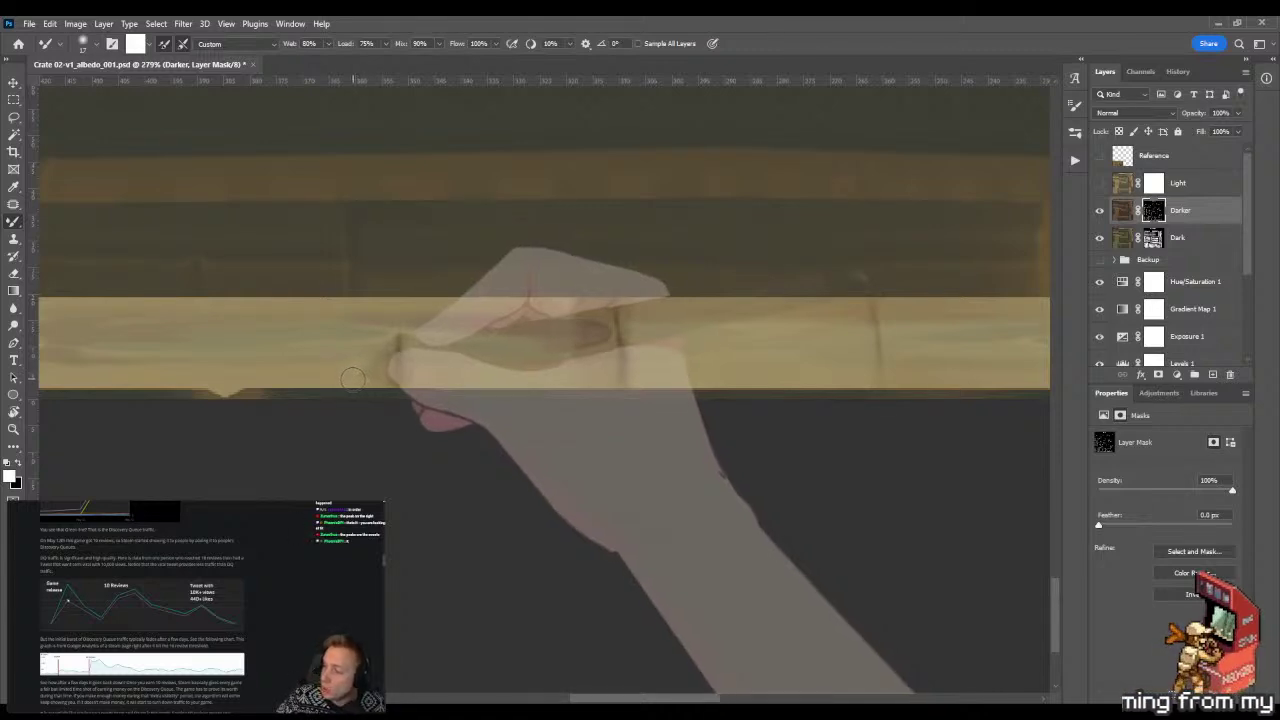
- Select the area around the new grain patch with the Lasso and fade it with black linear gradients from below and above on the Darker layer's mask
key("l")
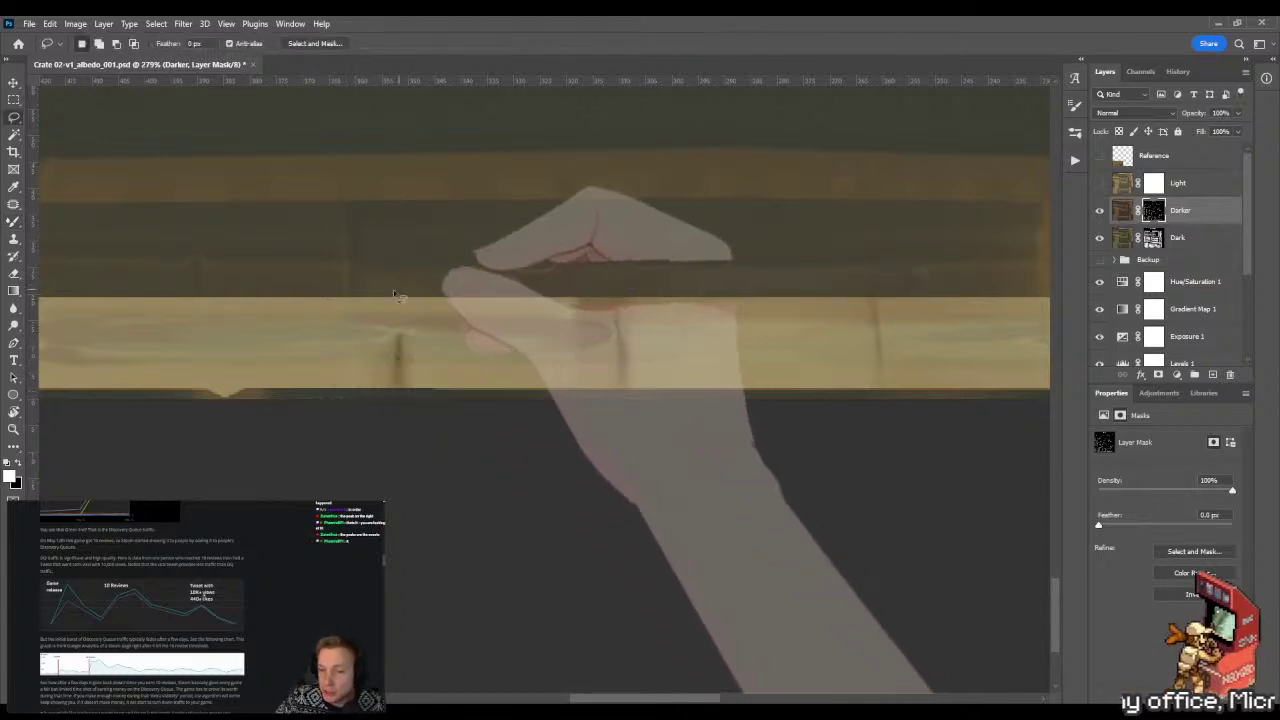
mouse_move(326, 306)
left_mouse_down()
mouse_move(600, 303)
mouse_move(632, 345)
mouse_move(500, 372)
mouse_move(332, 378)
left_mouse_up()
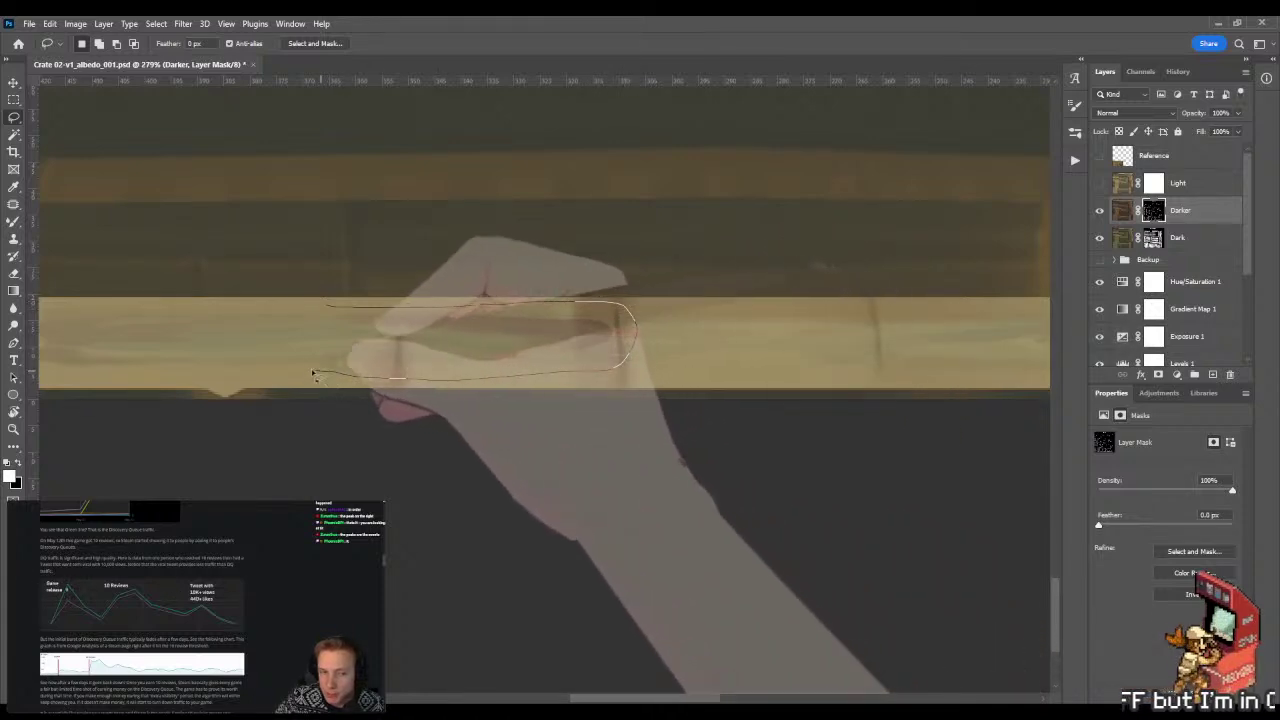
key("g")
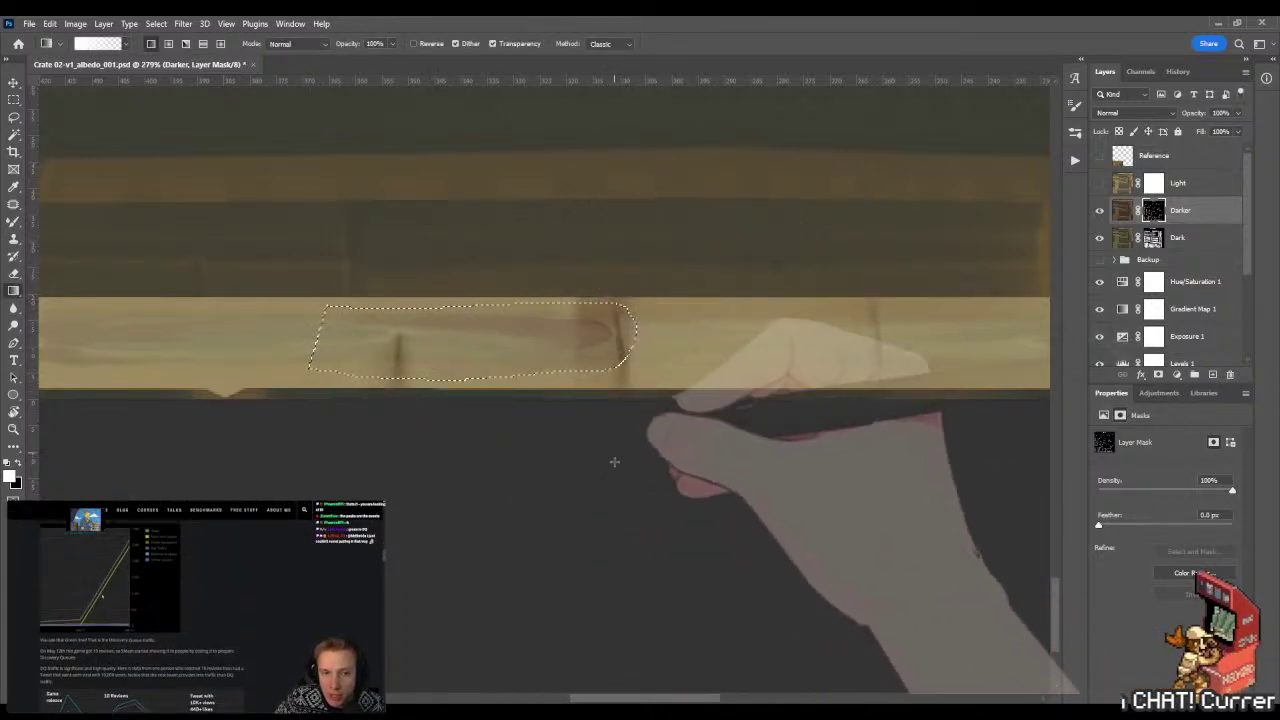
key("x")
left_click_drag(649, 635, 494, 229)
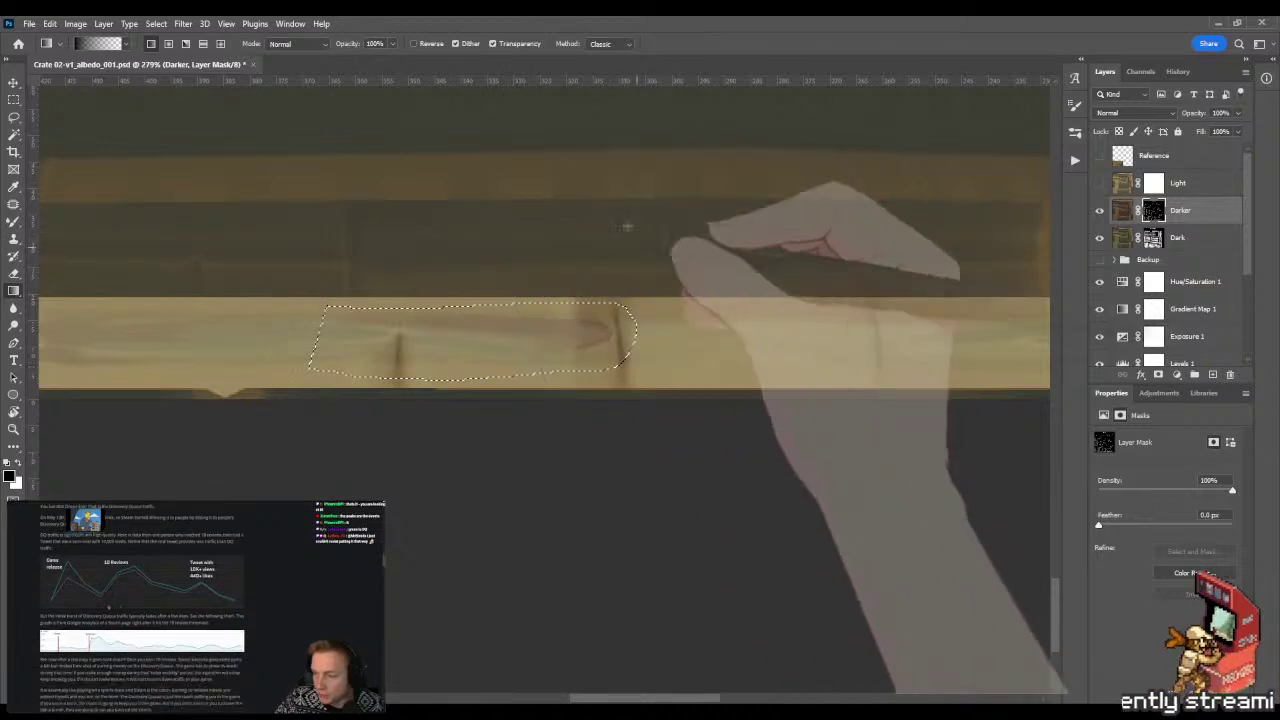
mouse_move(600, 114)
left_mouse_down()
mouse_move(600, 286)
mouse_move(636, 386)
left_mouse_up()
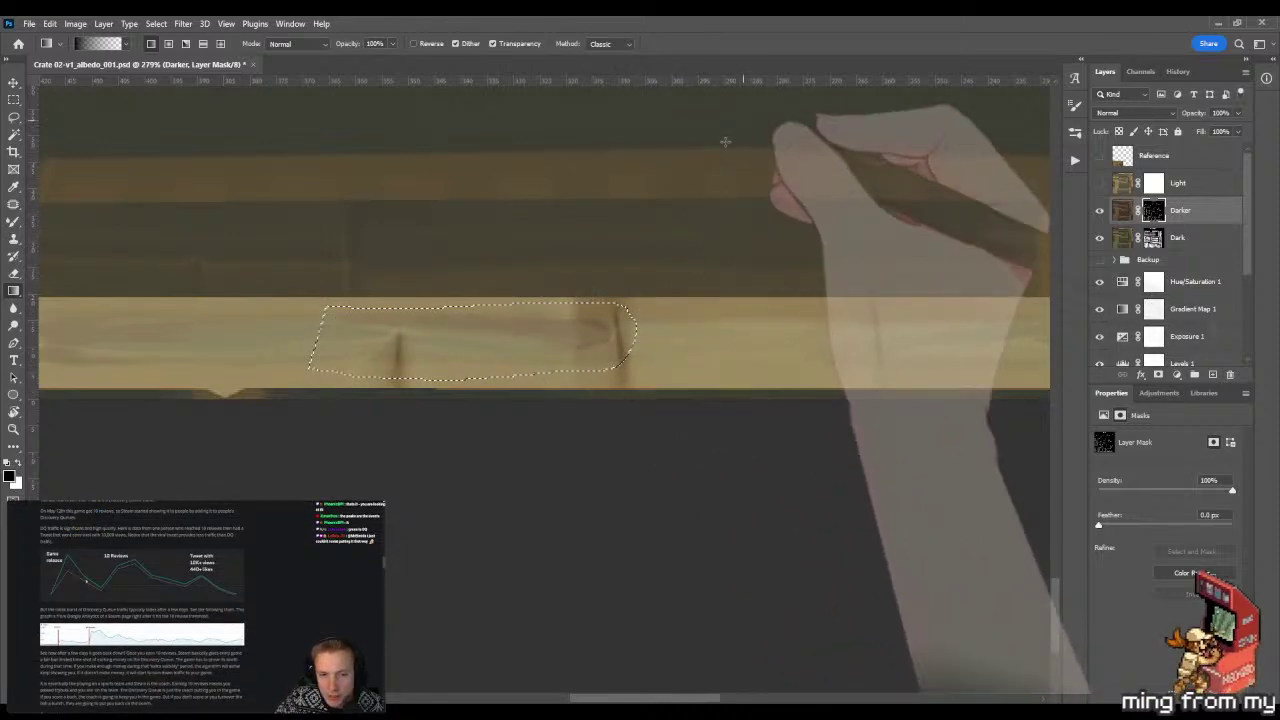
left_click_drag(740, 126, 625, 468)
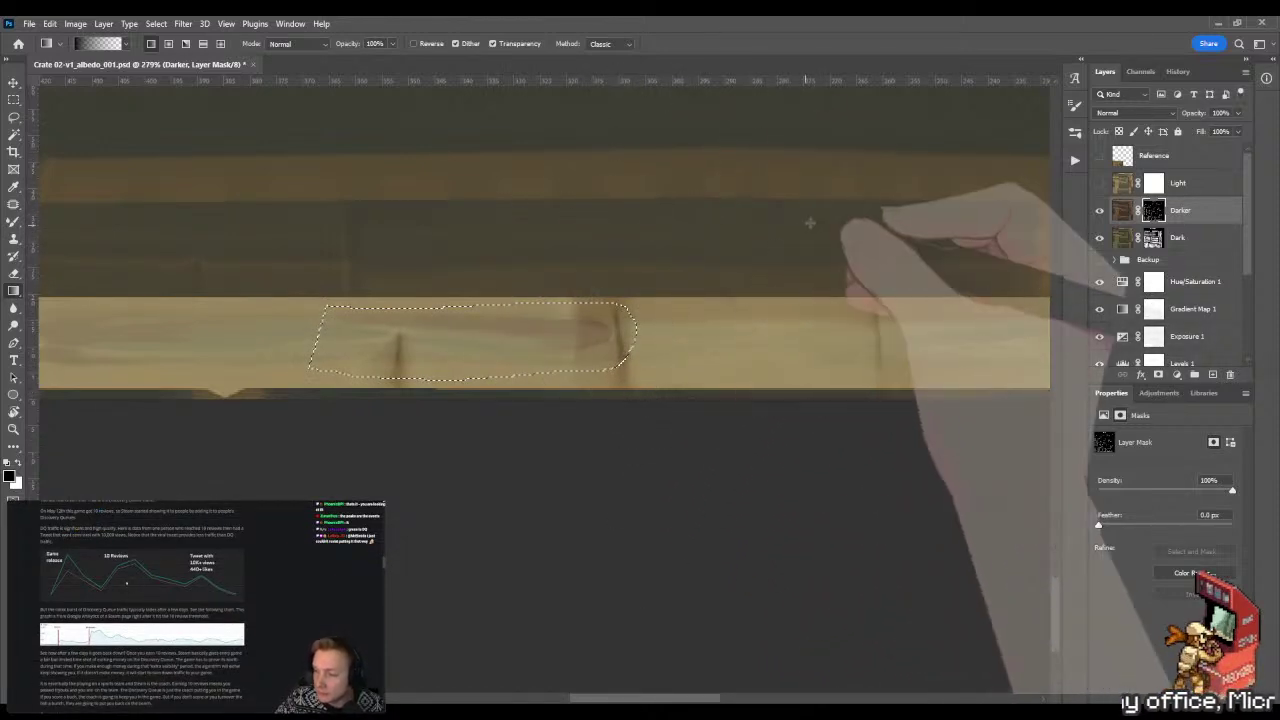
- Fade the selected grain patch further with diagonal black linear gradients from the upper right and clear the selection
scroll(806, 225, "down", 4)
left_click_drag(914, 129, 695, 376)
key("m")
scroll(753, 312, "up", 3)
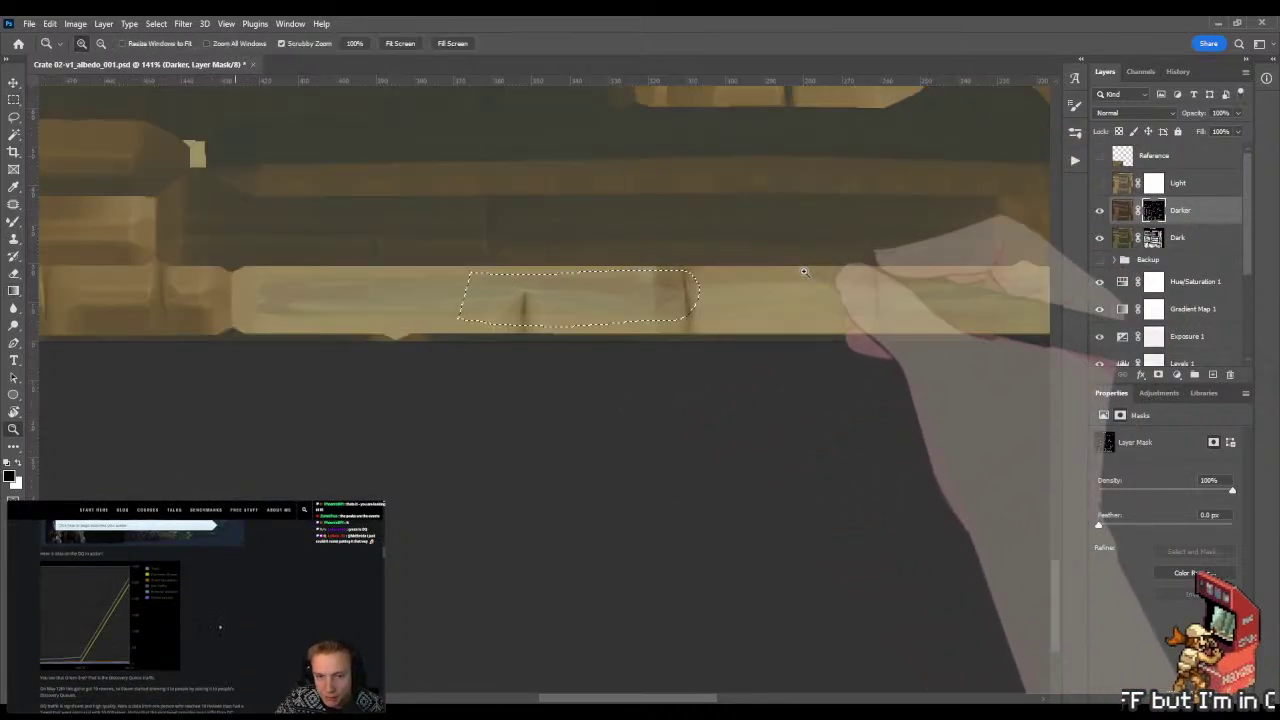
scroll(753, 312, "down", 5)
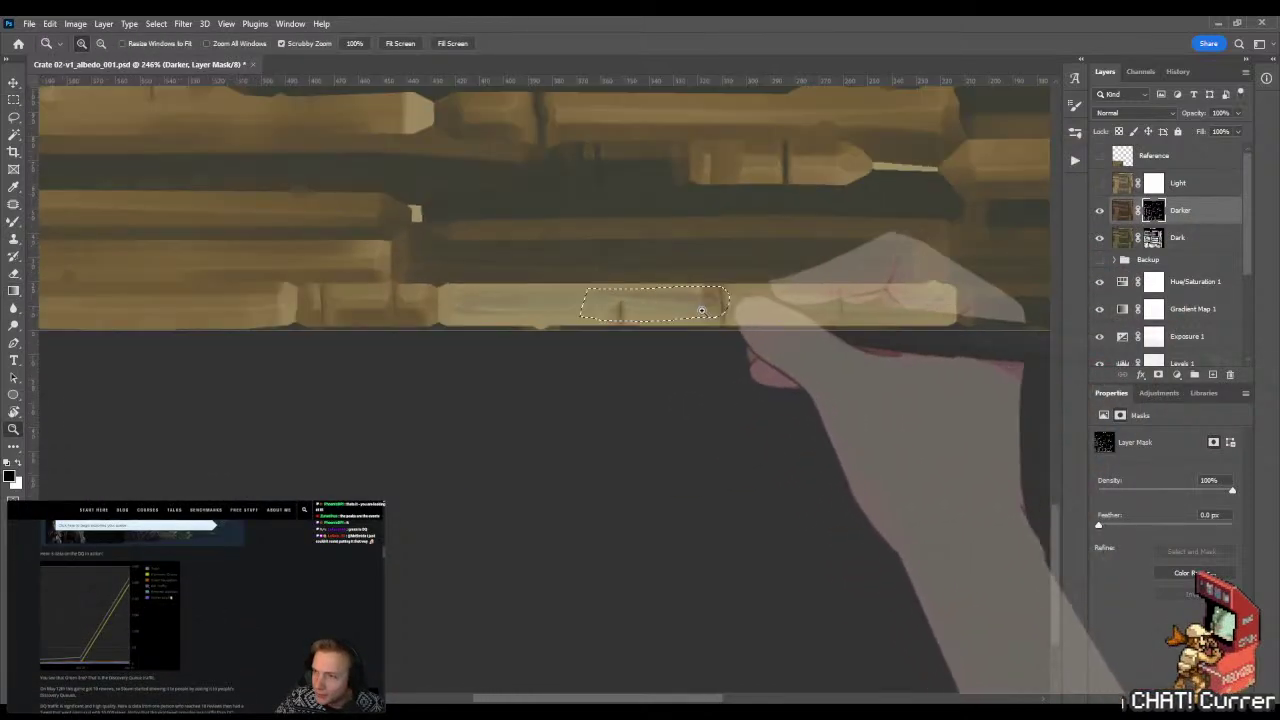
key("g")
left_click_drag(966, 169, 686, 383)
key("ctrl+d")
key("m")
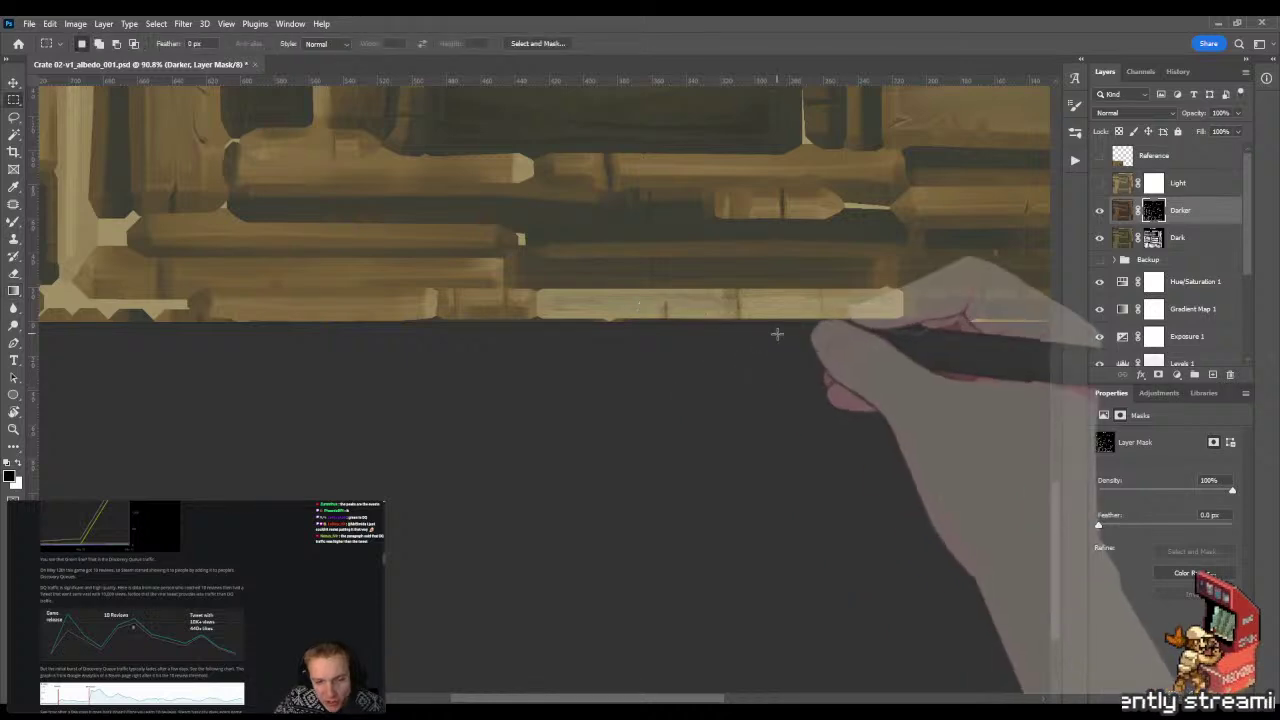
- Restore the last selection around the grain patch, clear it again, and save the texture
key("z")
left_click_drag(795, 263, 853, 276)
key("ctrl+shift+d")
key("g")
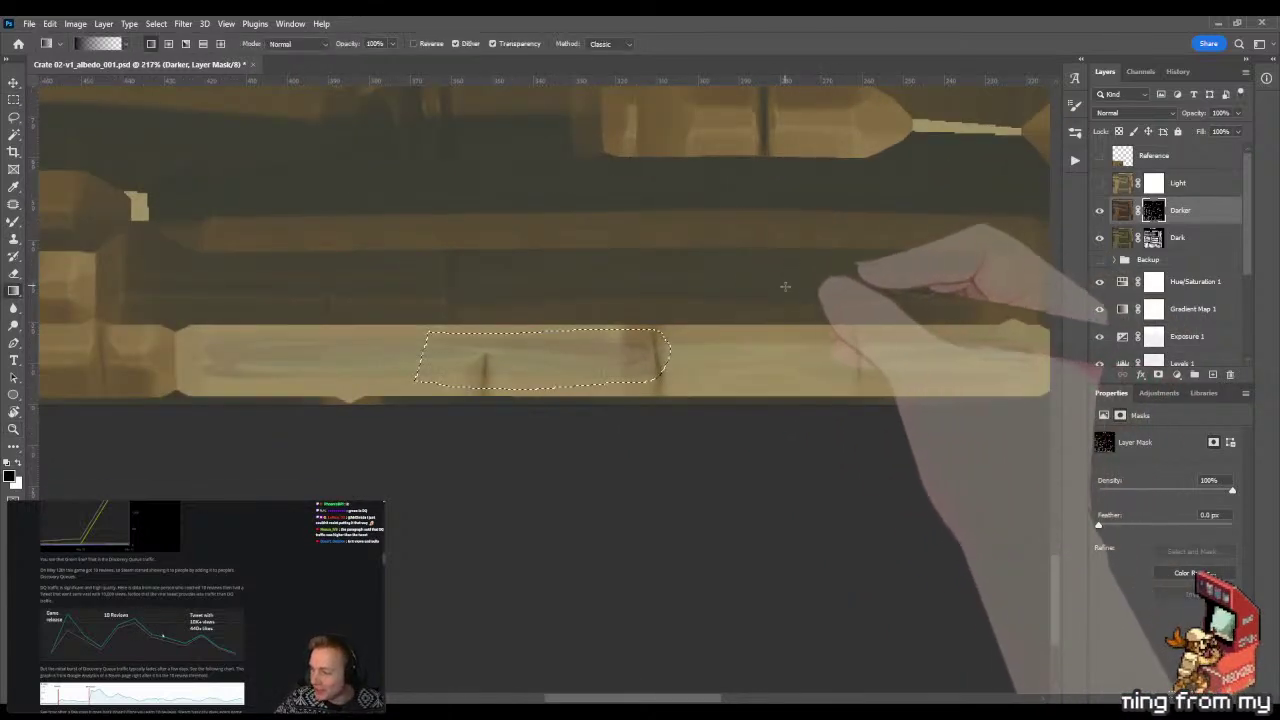
key("m")
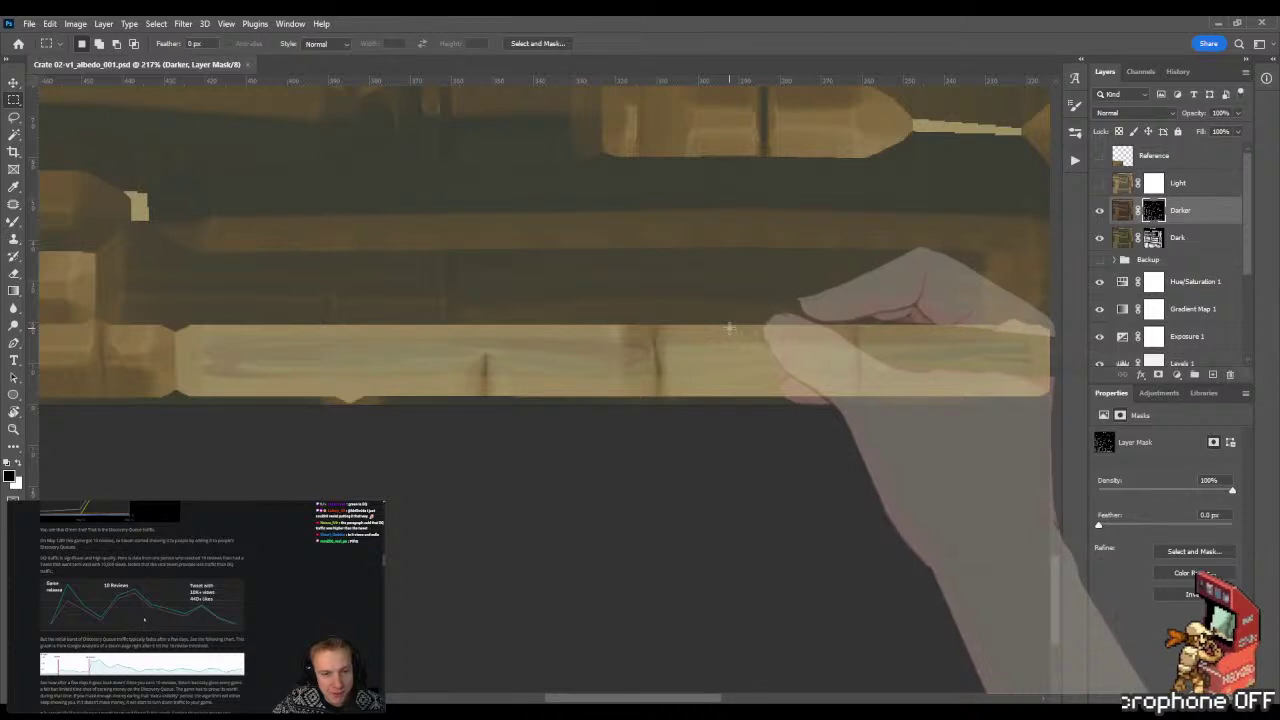
- Switch to Marmoset Toolbag, examine the crate's rim planks from another angle, and return to Photoshop
key("alt+Tab")
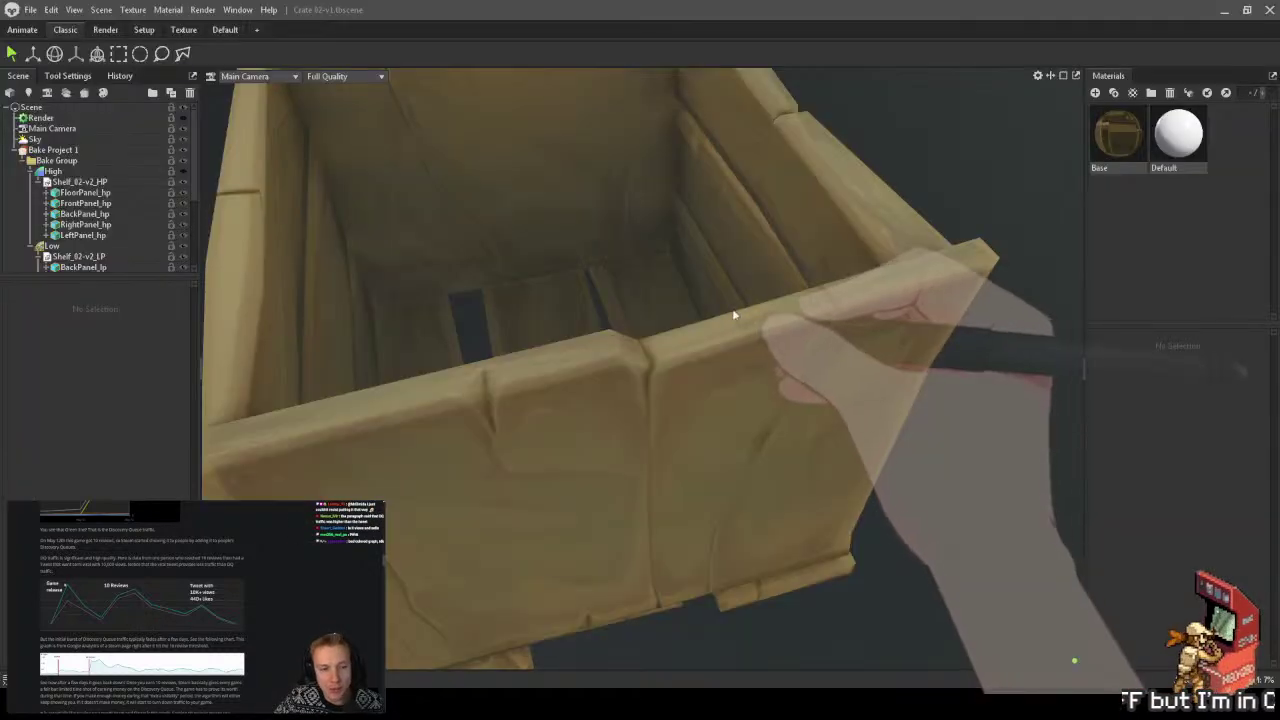
left_click_drag(725, 312, 748, 233)
key("alt+Tab")
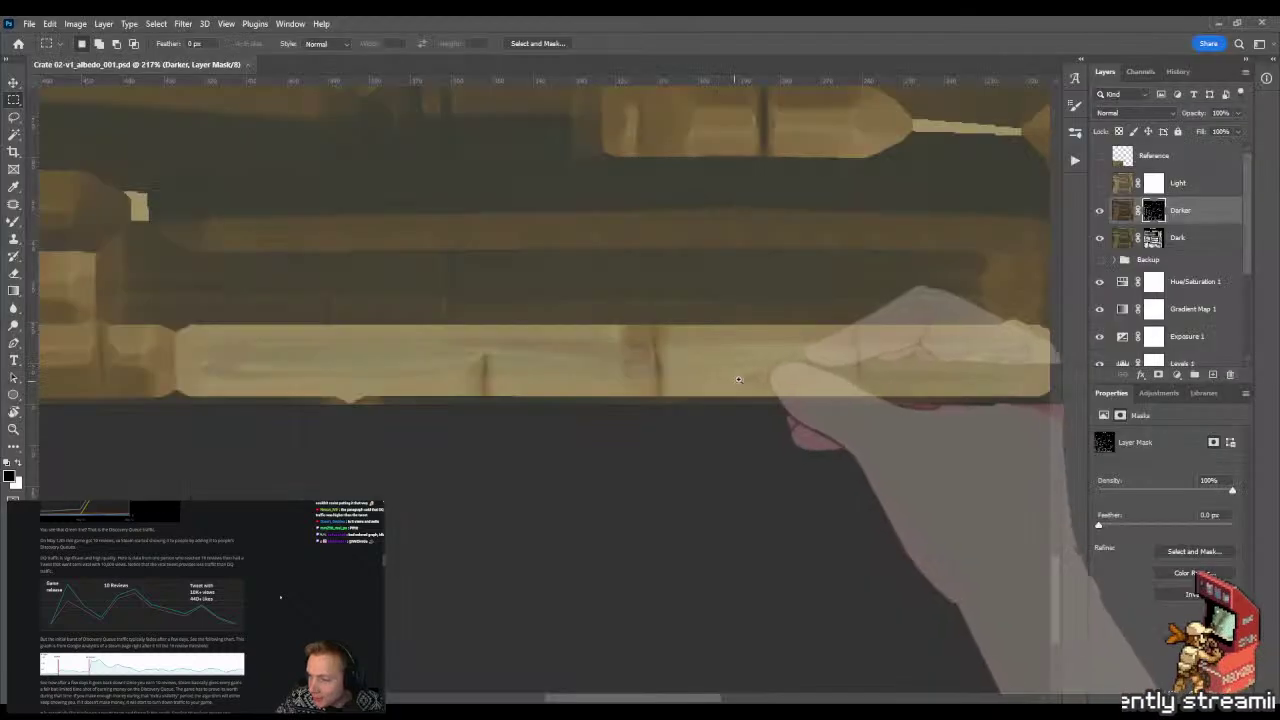
- Outline a notched, tapering grain shape between the plank's second and third cracks with the Lasso and fill it white on the Darker layer's mask
scroll(709, 348, "up", 5)
left_click_drag(709, 348, 630, 337)
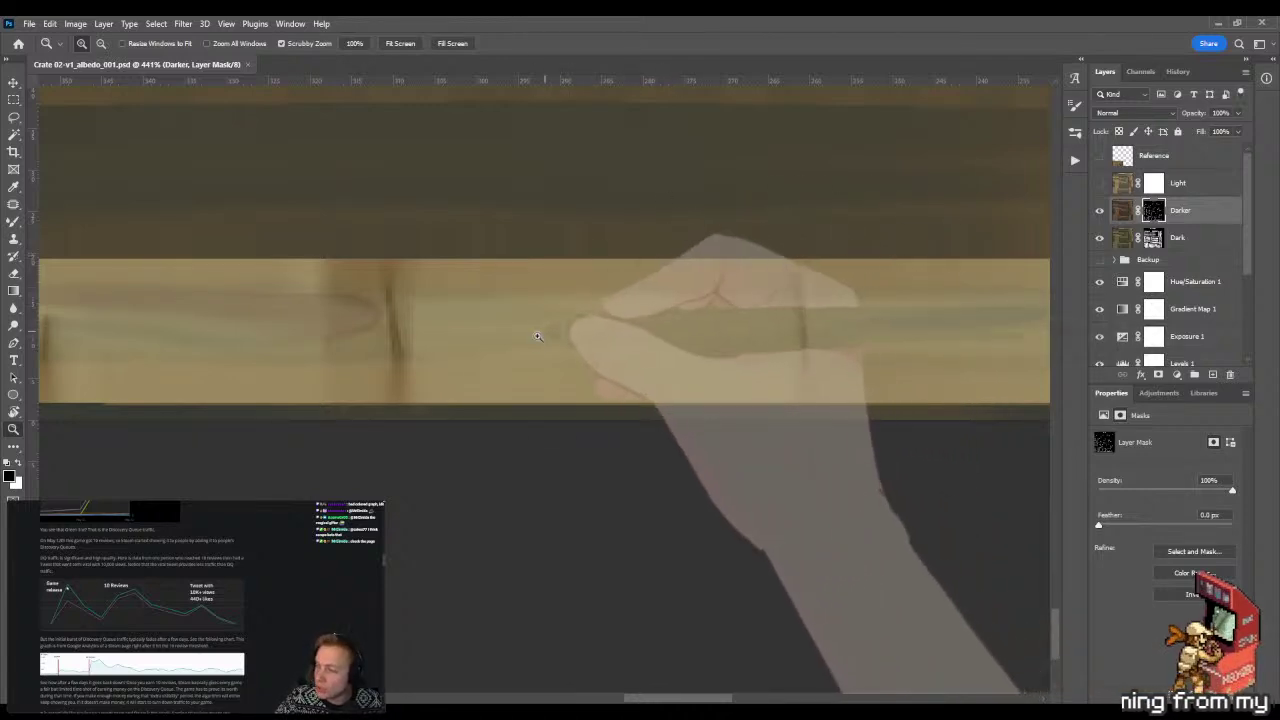
key("l")
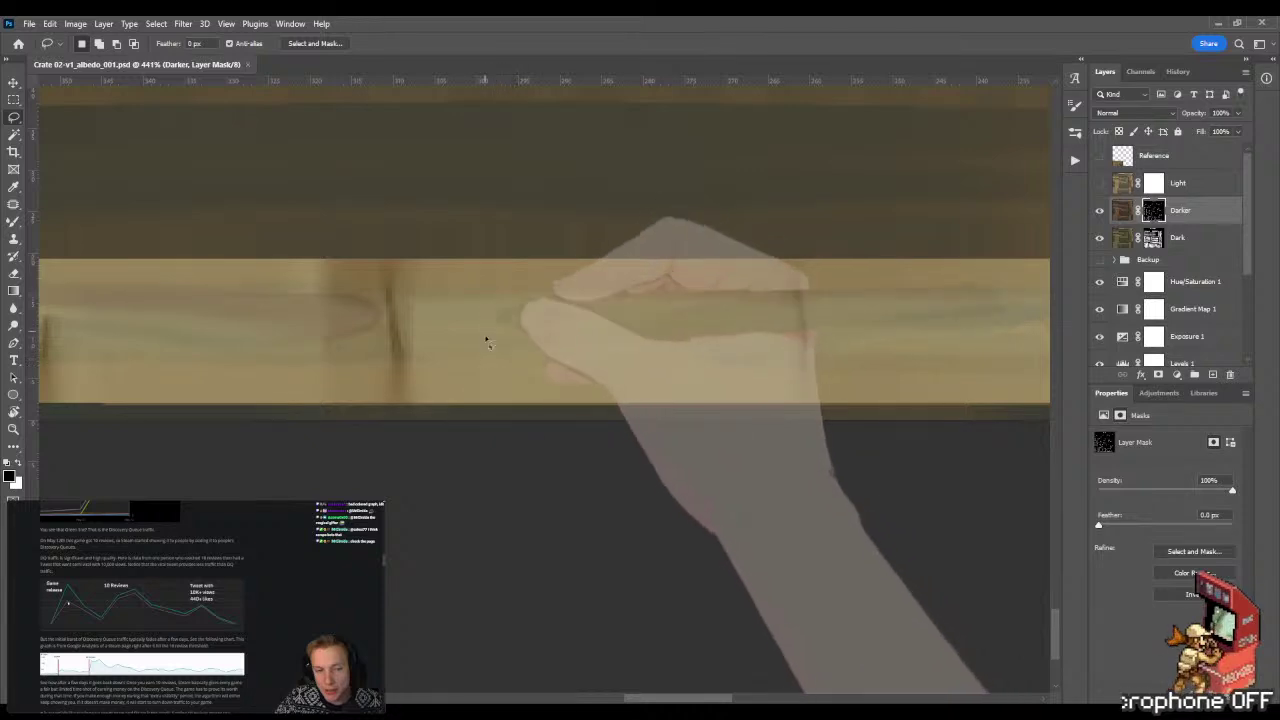
mouse_move(445, 297)
left_mouse_down()
mouse_move(423, 334)
mouse_move(443, 360)
mouse_move(490, 334)
mouse_move(621, 303)
left_mouse_up()
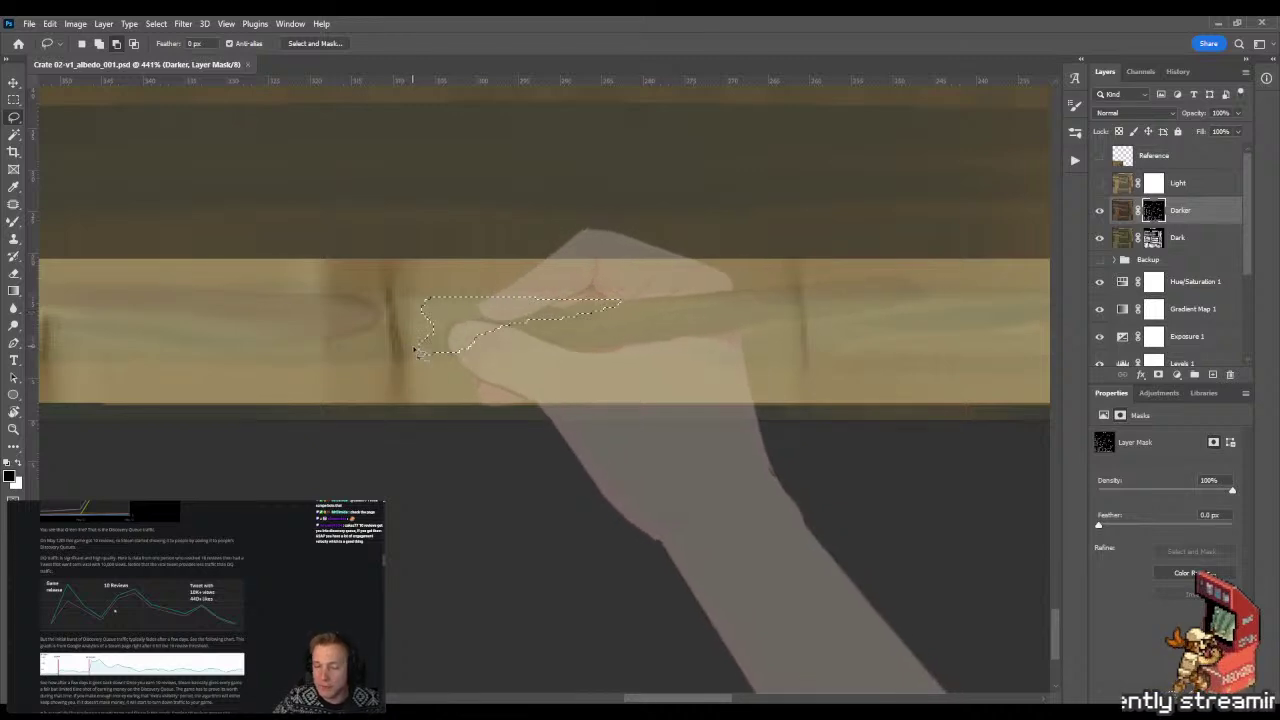
left_click_drag(410, 343, 419, 325)
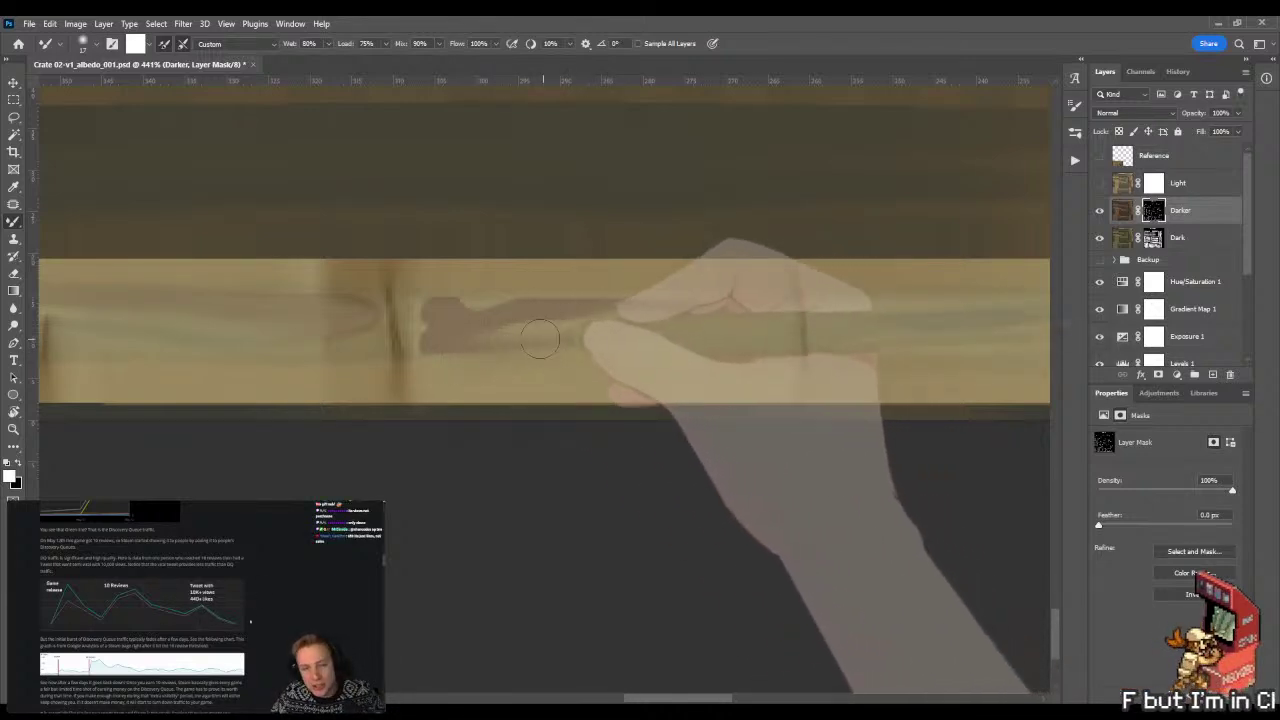
- Select the area around the notched grain patch with the Lasso and fade it with black linear gradients on the Darker layer's mask
key("l")
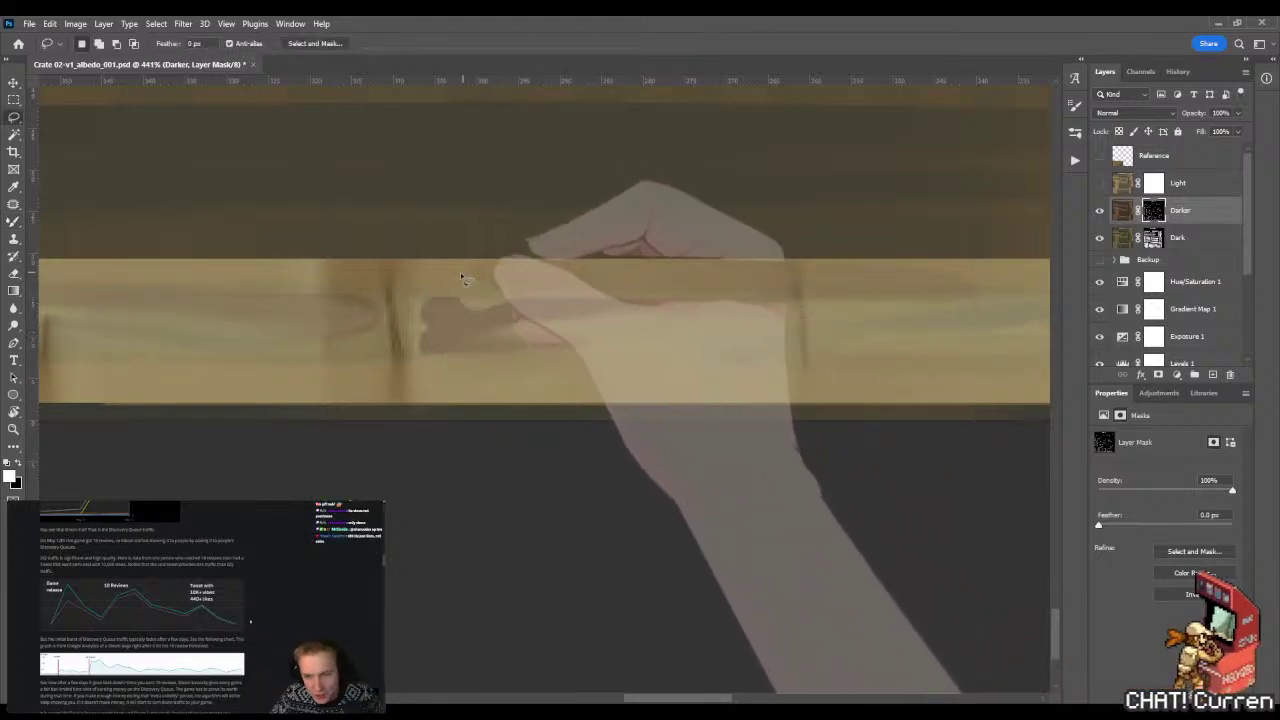
mouse_move(460, 272)
left_mouse_down()
mouse_move(402, 362)
mouse_move(530, 376)
mouse_move(814, 338)
mouse_move(742, 268)
left_mouse_up()
scroll(634, 140, "down", 2)
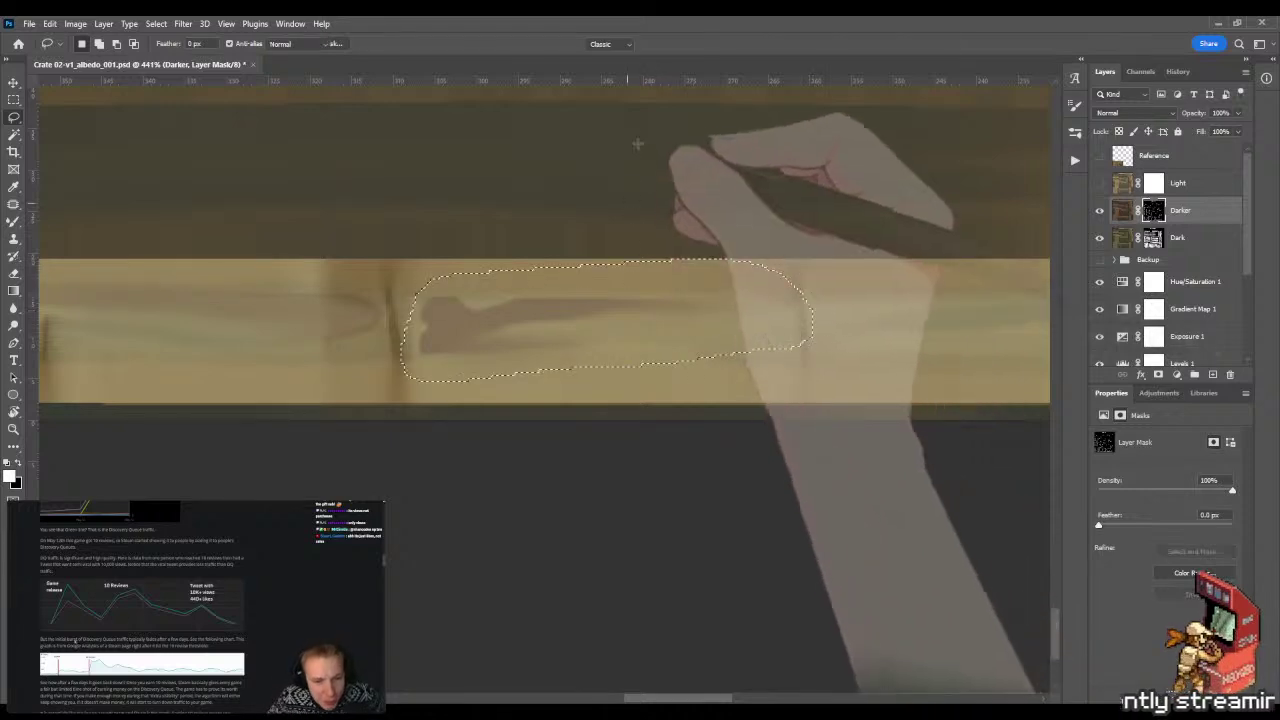
key("g")
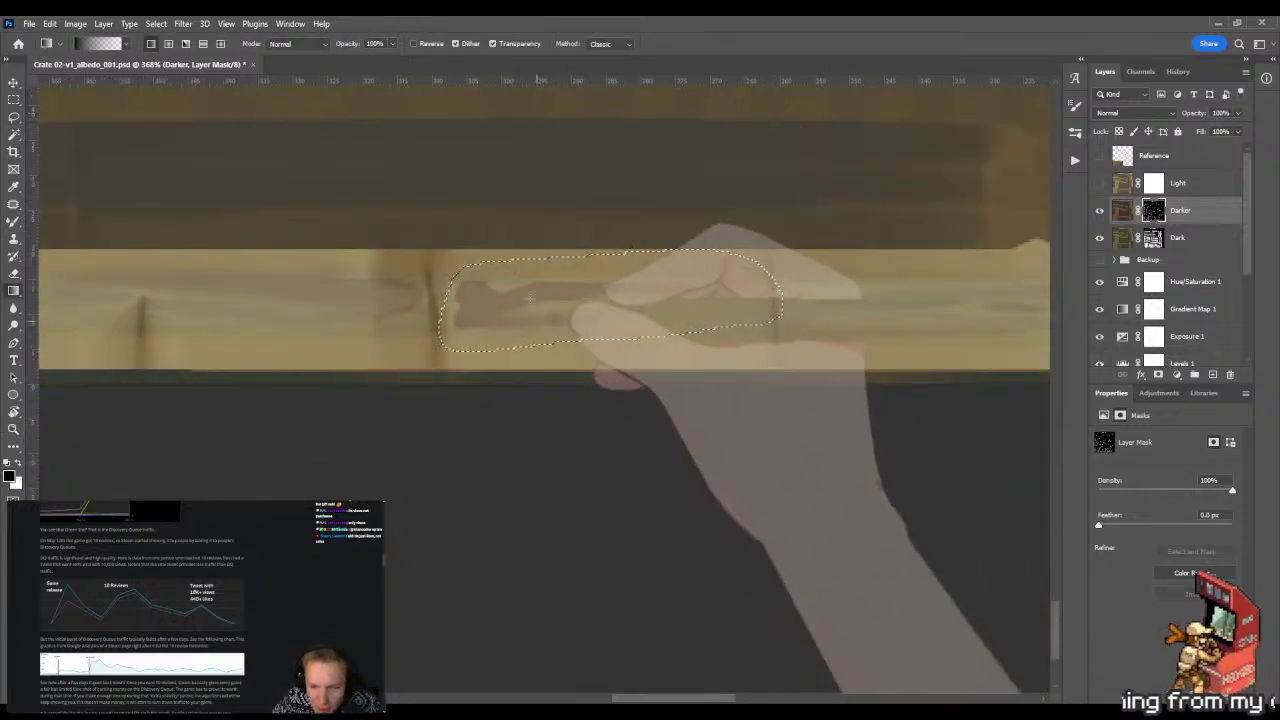
left_click_drag(540, 405, 535, 593)
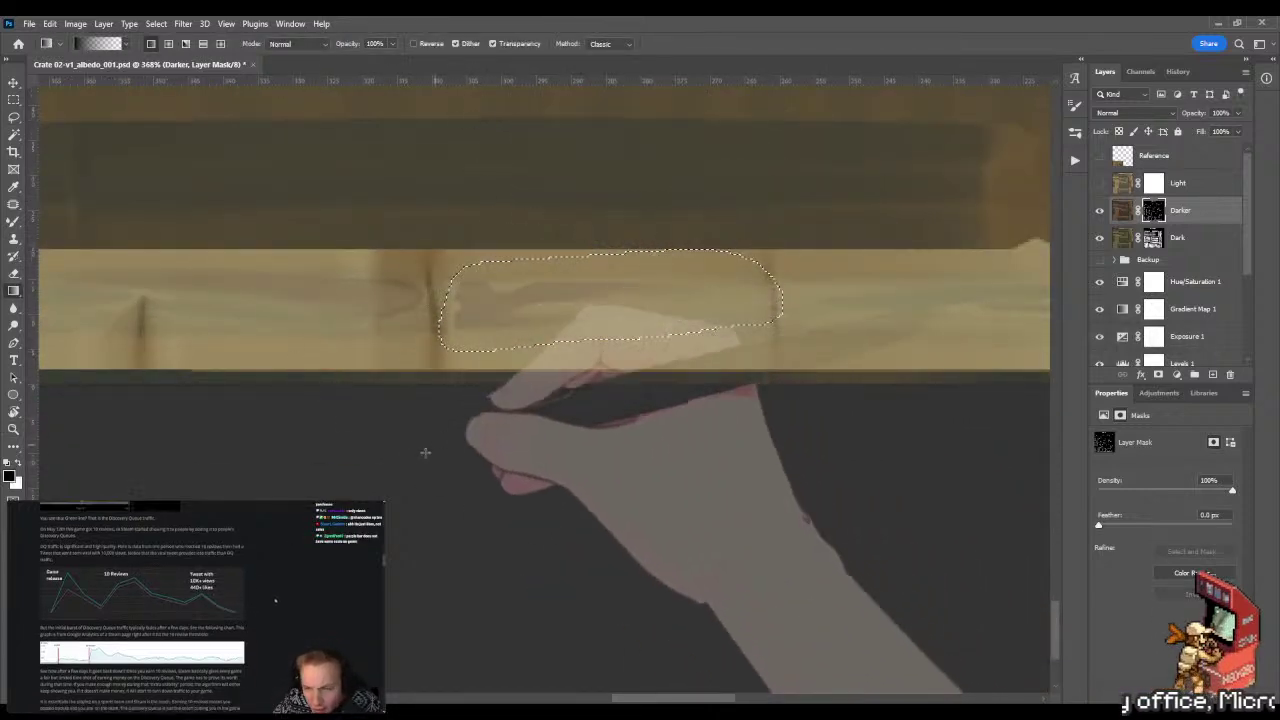
left_click_drag(557, 386, 691, 571)
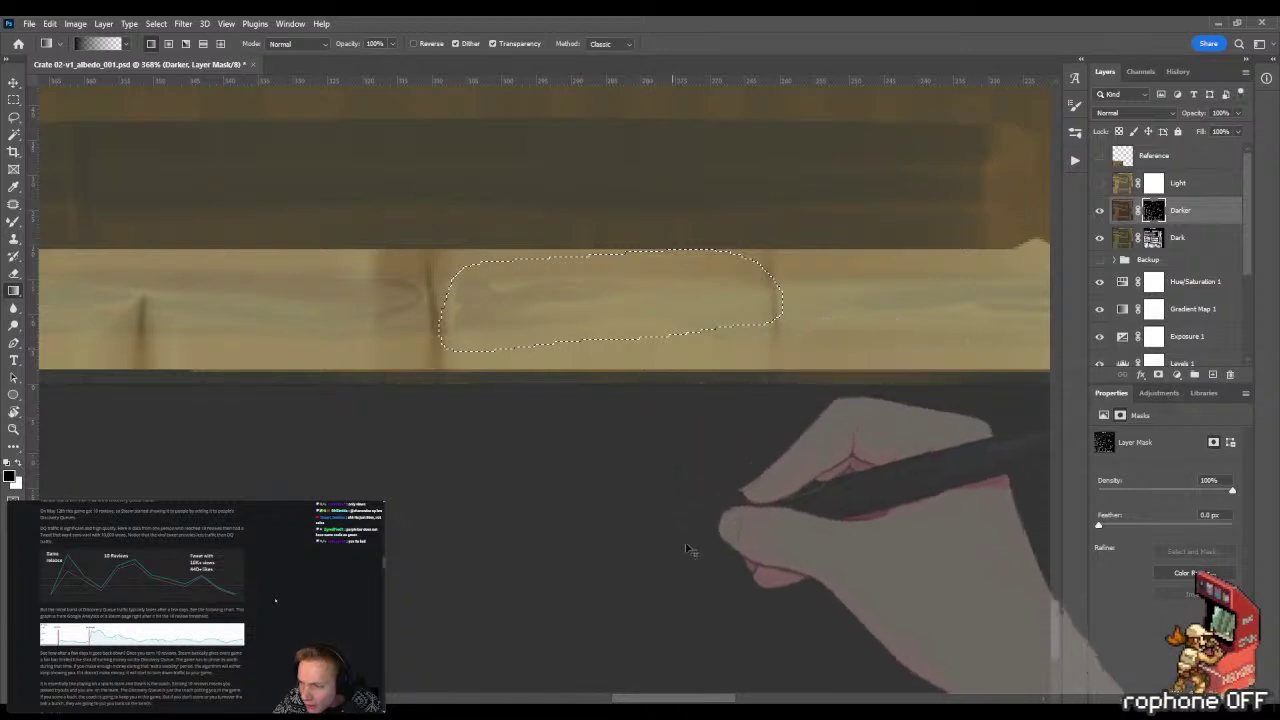
left_click_drag(543, 391, 689, 563)
- Clear the selection, save the texture, and check it on the crate in Marmoset Toolbag before returning to Photoshop
key("ctrl+d")
key("m")
key("ctrl+s")
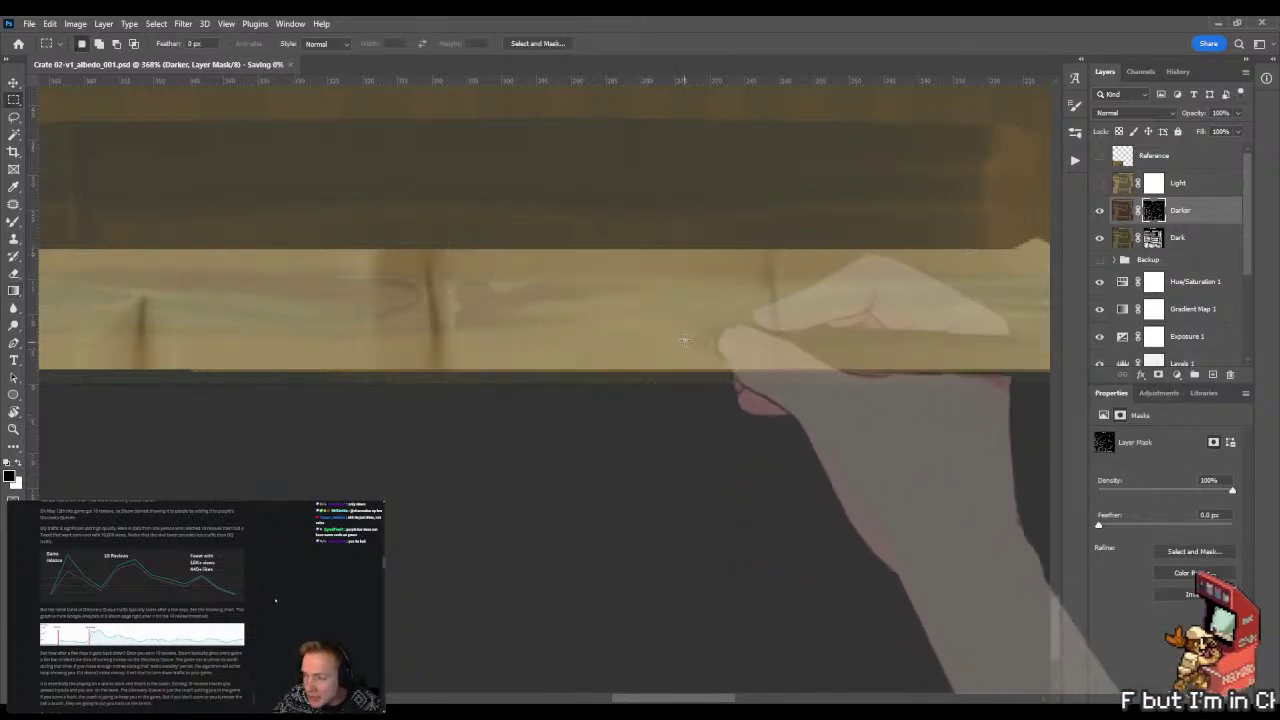
key("alt+Tab")
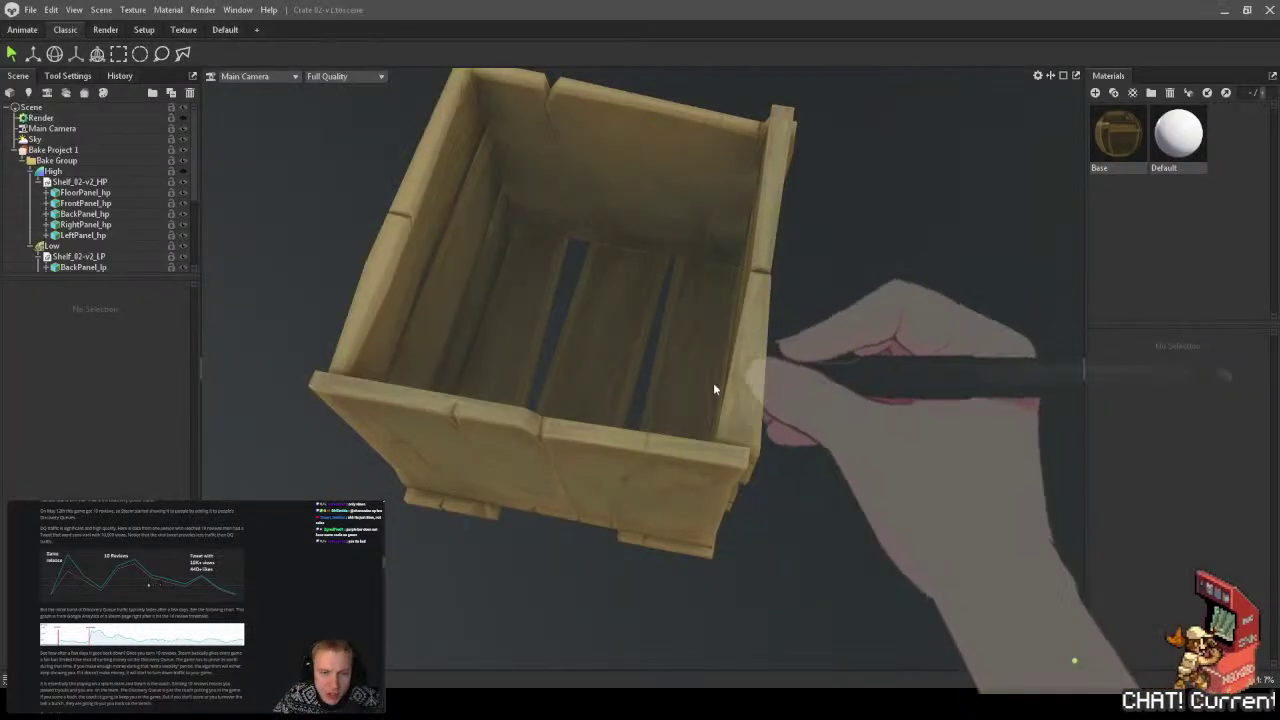
key("alt+Tab")
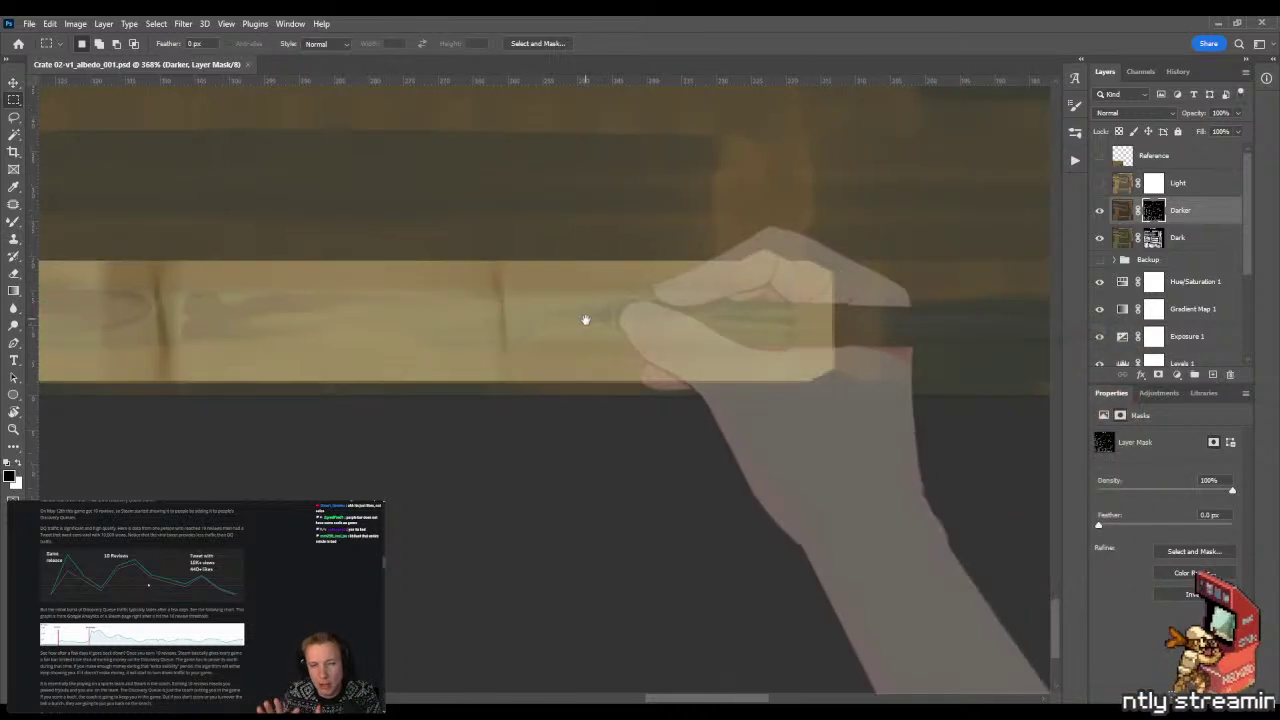
- Outline a C-shaped grain patch just right of the plank's third crack with the Lasso on the Darker layer's mask
key("l")
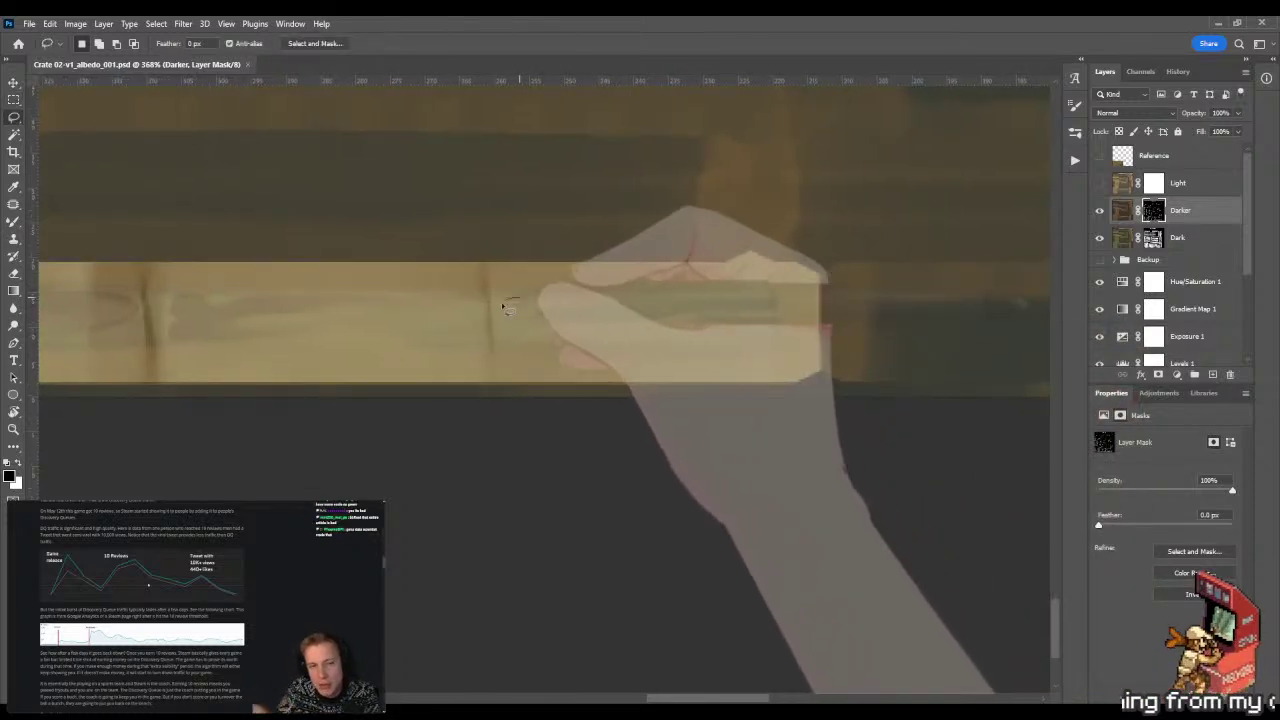
mouse_move(548, 347)
left_mouse_down()
mouse_move(635, 350)
mouse_move(550, 320)
mouse_move(588, 302)
left_mouse_up()
key("g")
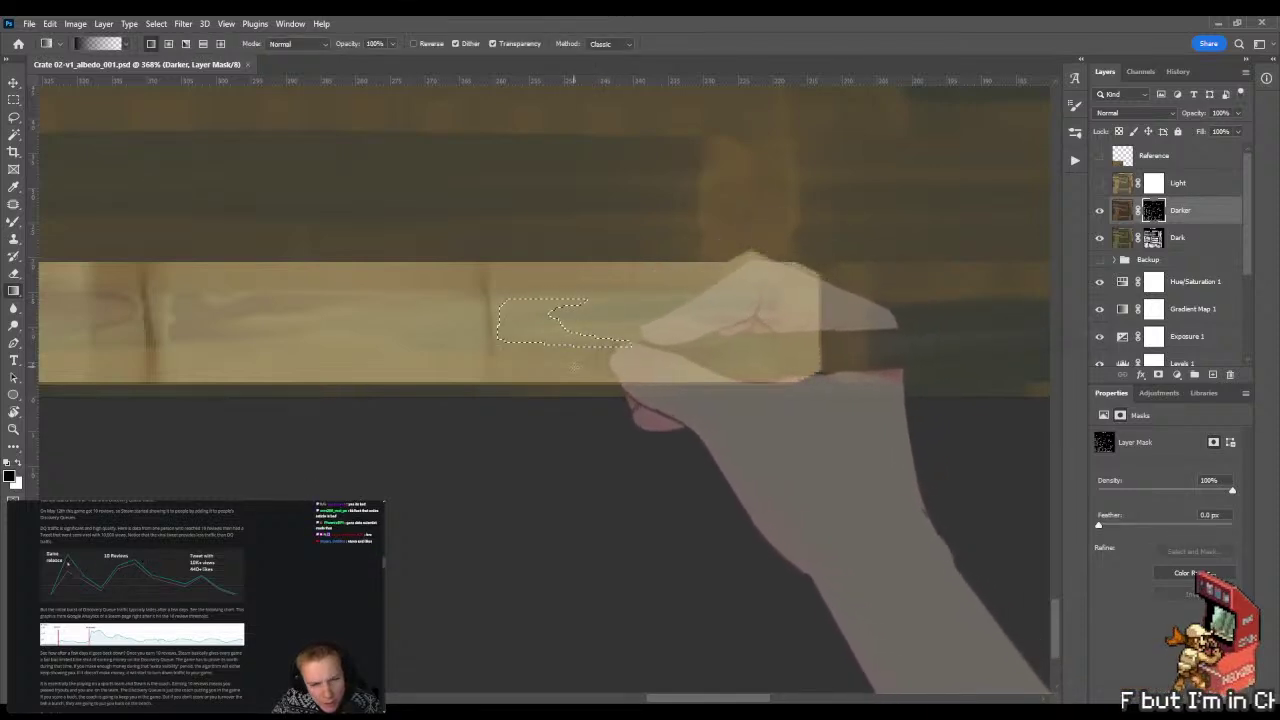
mouse_move(546, 347)
left_mouse_down()
mouse_move(569, 371)
mouse_move(655, 350)
mouse_move(574, 380)
left_mouse_up()
key("g")
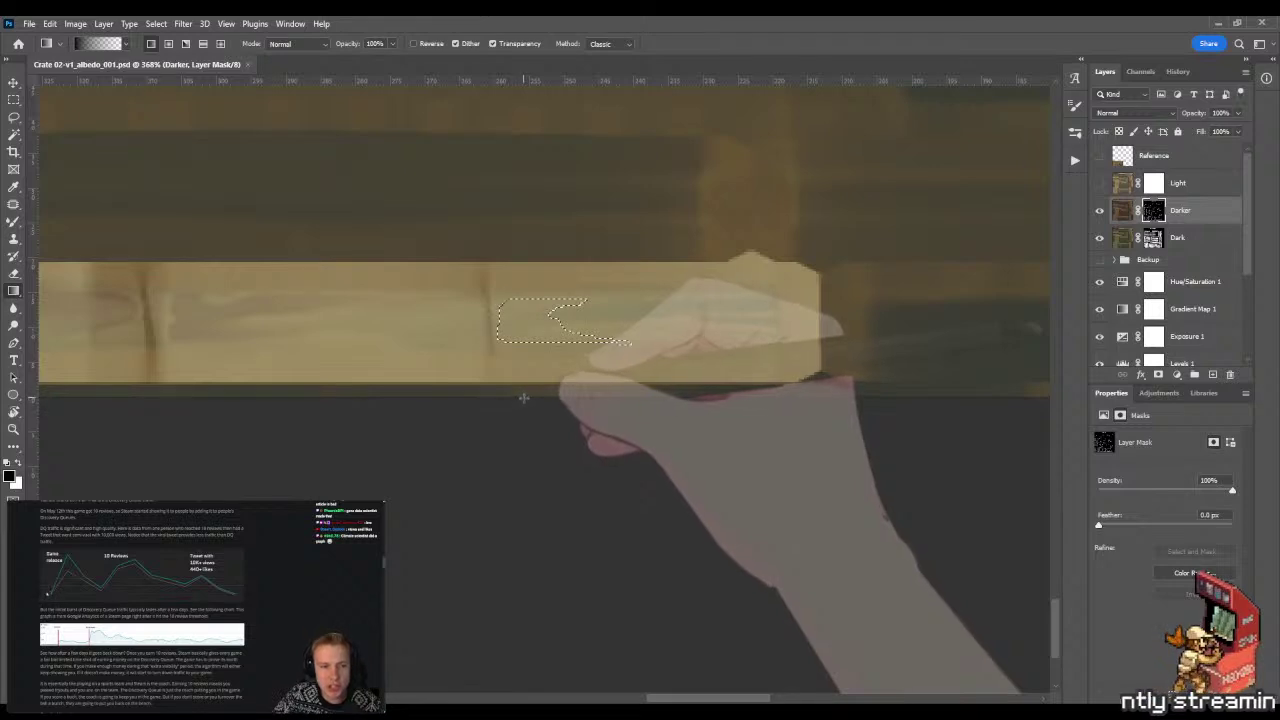
- Trim the C-shaped selection, fill it white on the Darker layer's mask, and blend its lower tail with the 17 px Mixer Brush
key("l")
mouse_move(580, 358)
left_mouse_down()
mouse_move(518, 320)
mouse_move(475, 338)
mouse_move(557, 354)
left_mouse_up()
key("g")
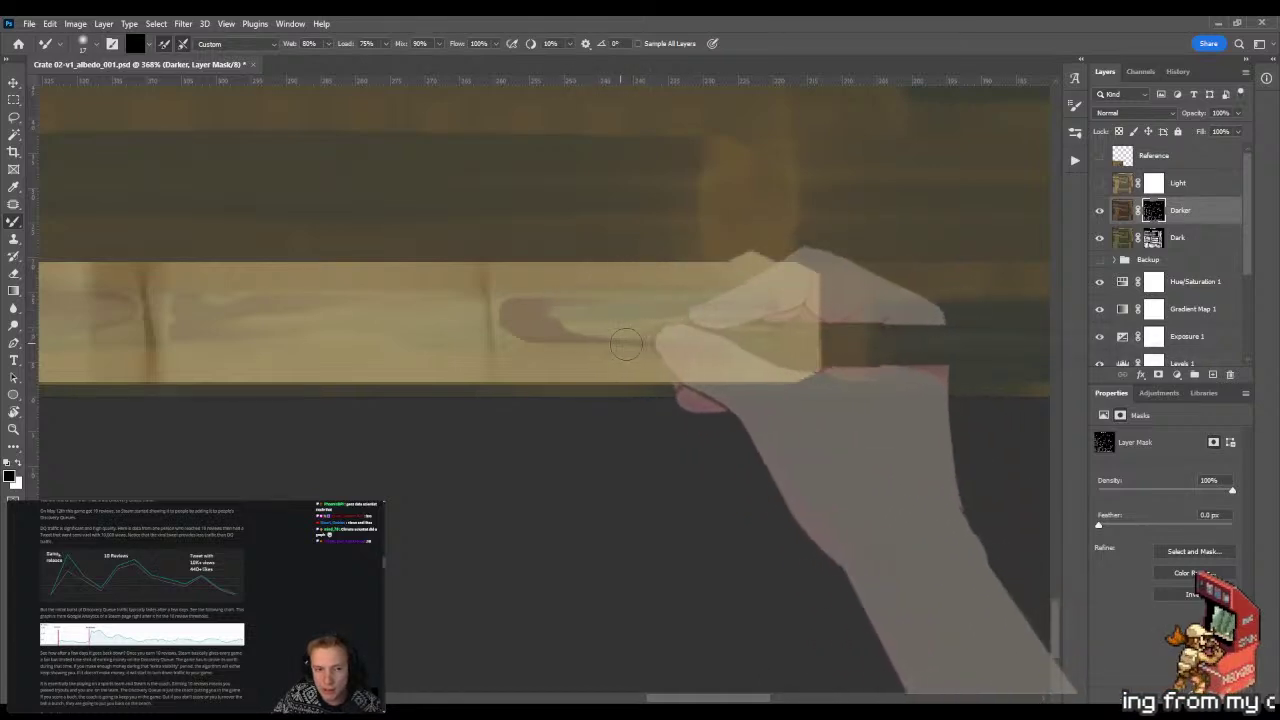
left_click_drag(626, 344, 690, 342)
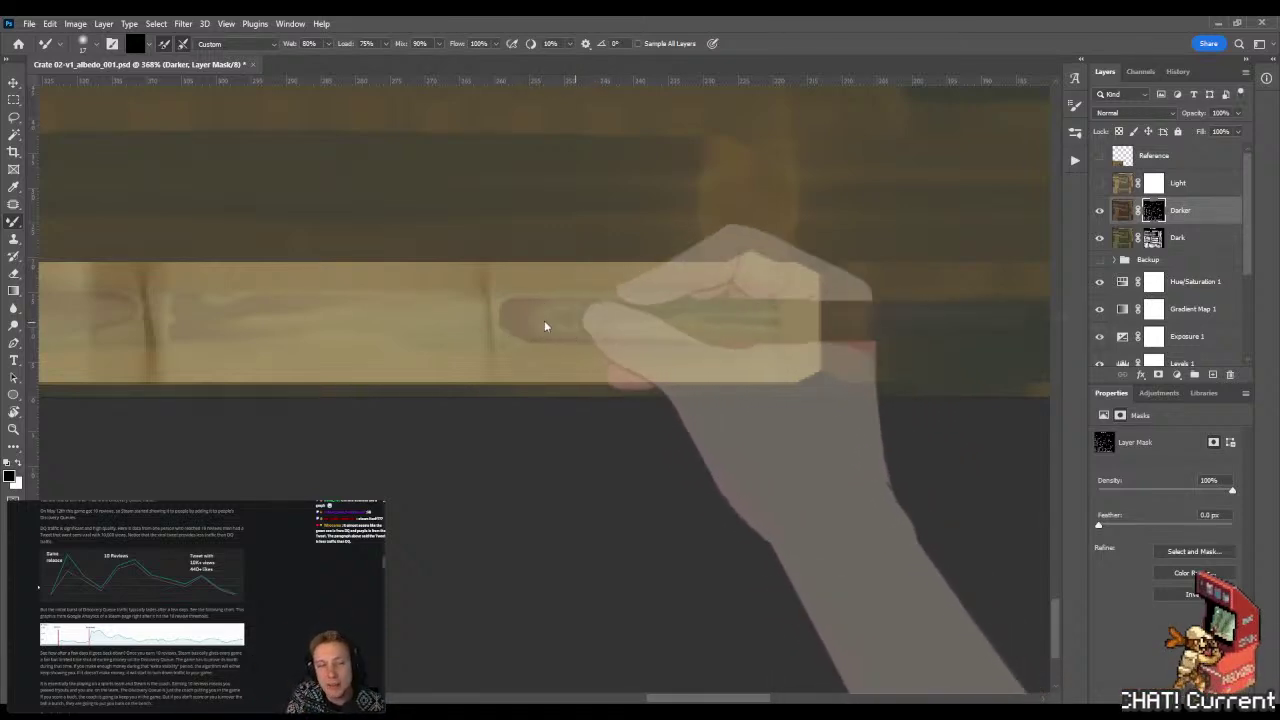
- Lasso around the C-shaped grain patch, fade it with black linear gradients on the Darker layer's mask, and clear the selection
mouse_move(545, 293)
left_mouse_down()
mouse_move(489, 294)
mouse_move(487, 350)
mouse_move(698, 387)
mouse_move(800, 293)
left_mouse_up()
key("g")
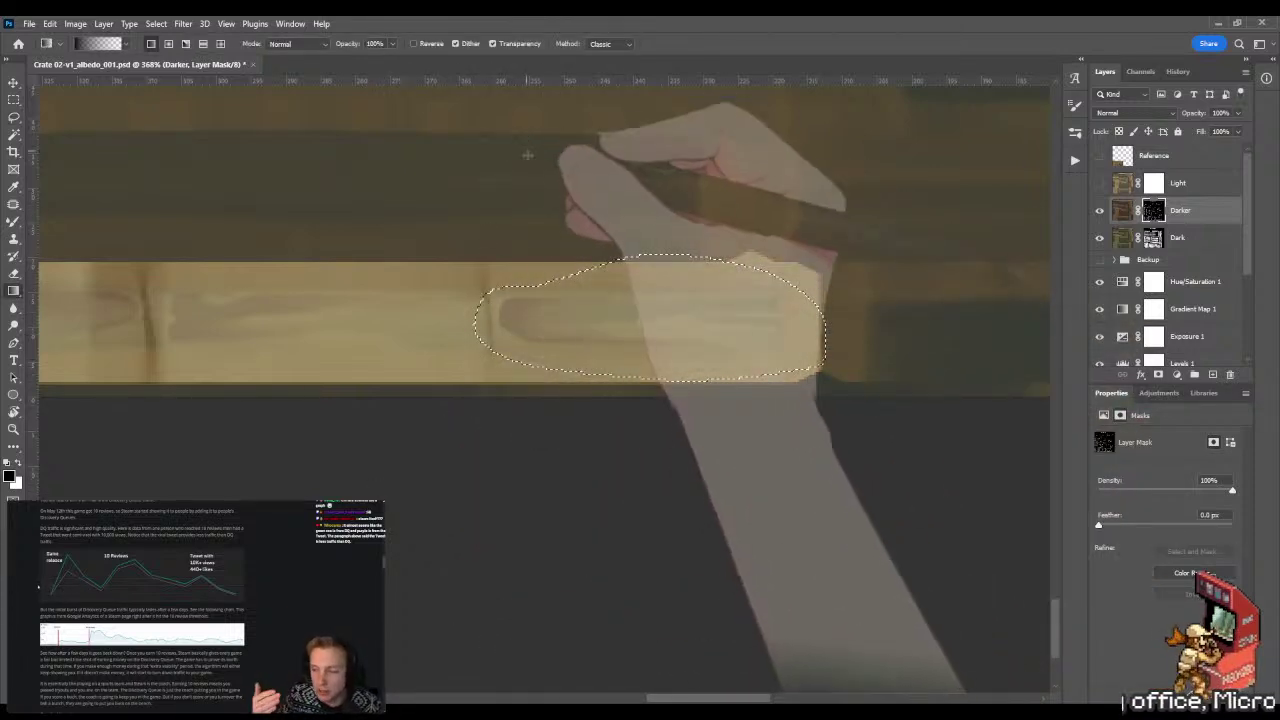
scroll(530, 360, "up", 3)
left_click_drag(478, 170, 510, 420)
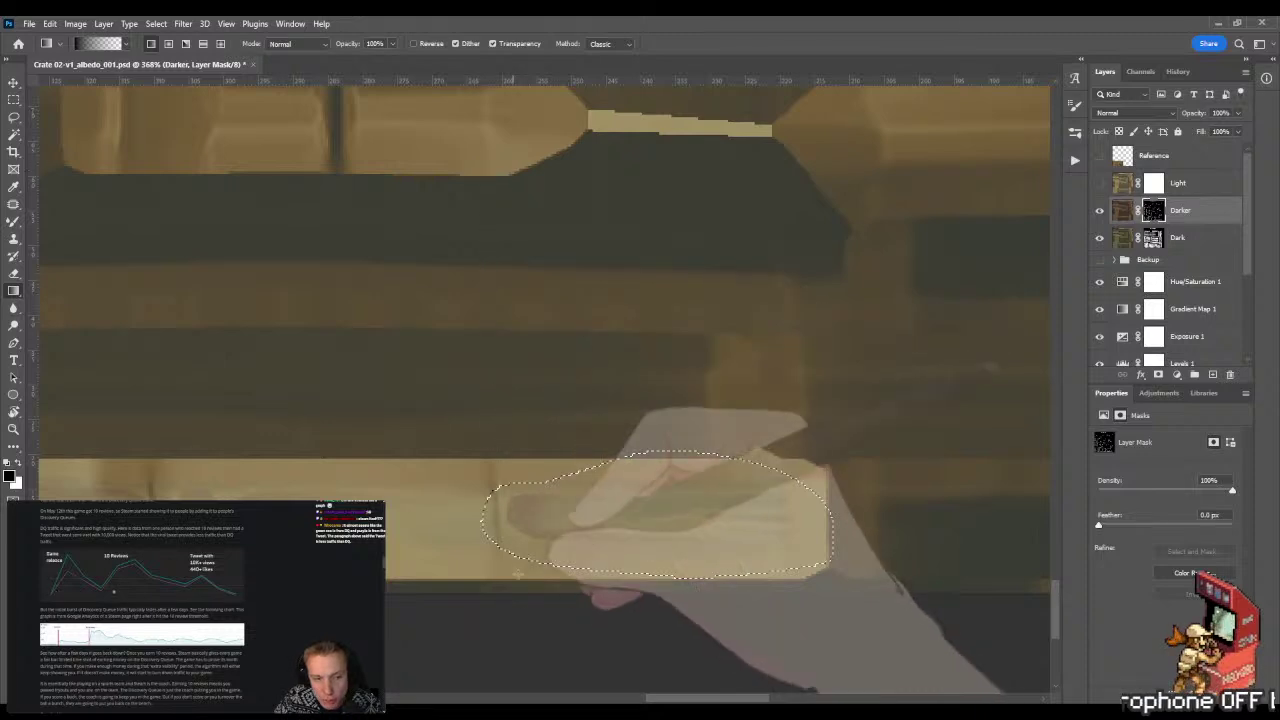
scroll(577, 531, "down", 3)
left_click_drag(524, 645, 534, 378)
key("m")
left_click(508, 428)
- Save the texture and check the updated plank on the crate in Marmoset Toolbag before returning to Photoshop
key("z")
scroll(536, 365, "down", 5)
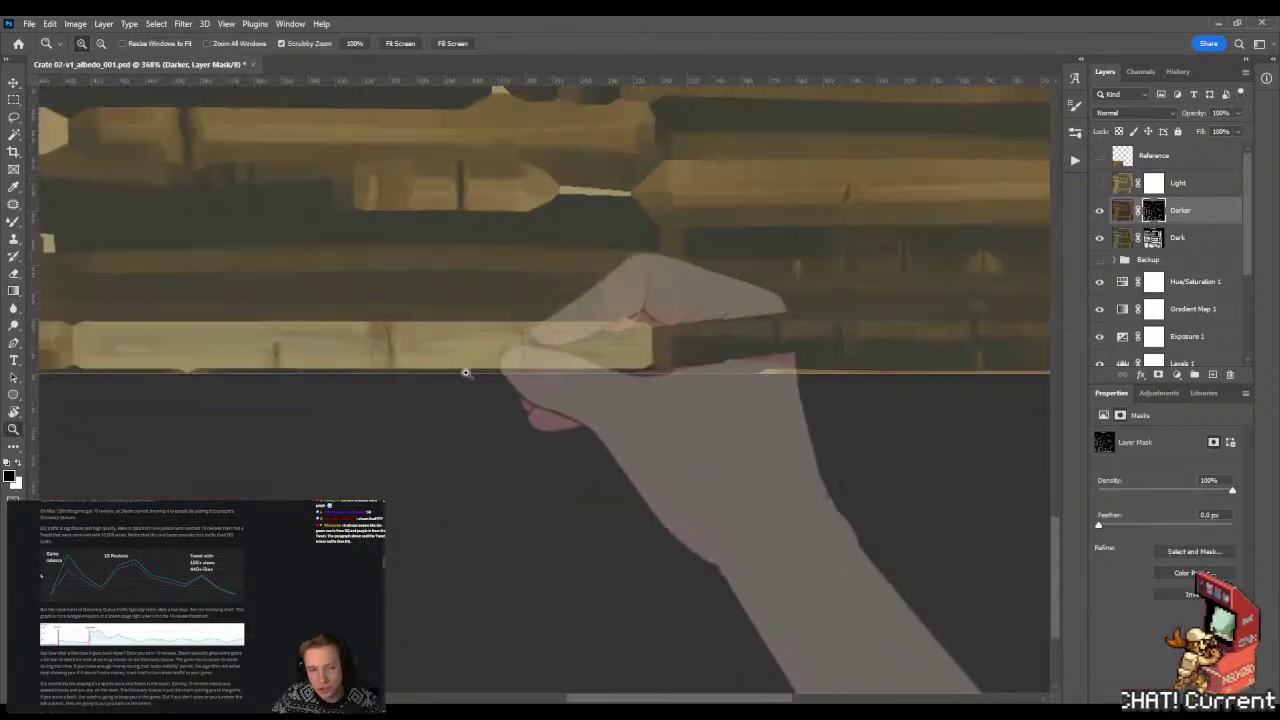
key("ctrl+s")
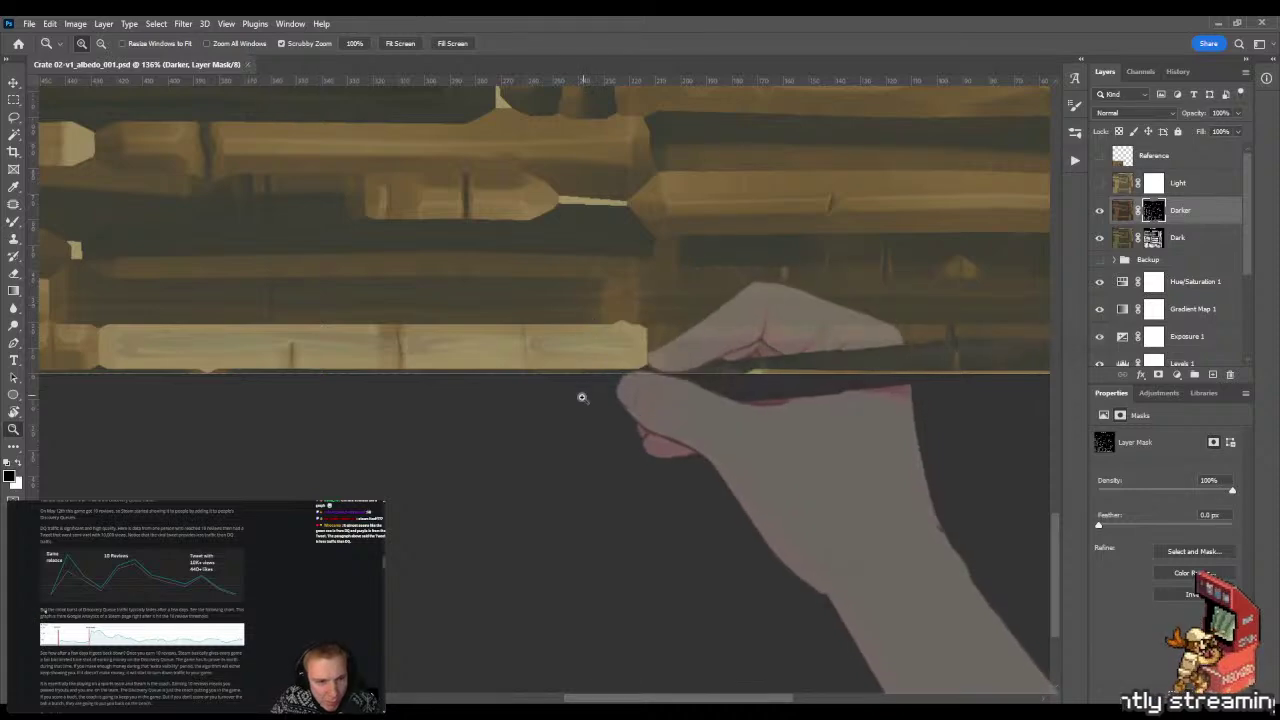
key("alt+Tab")
left_click_drag(586, 371, 626, 437)
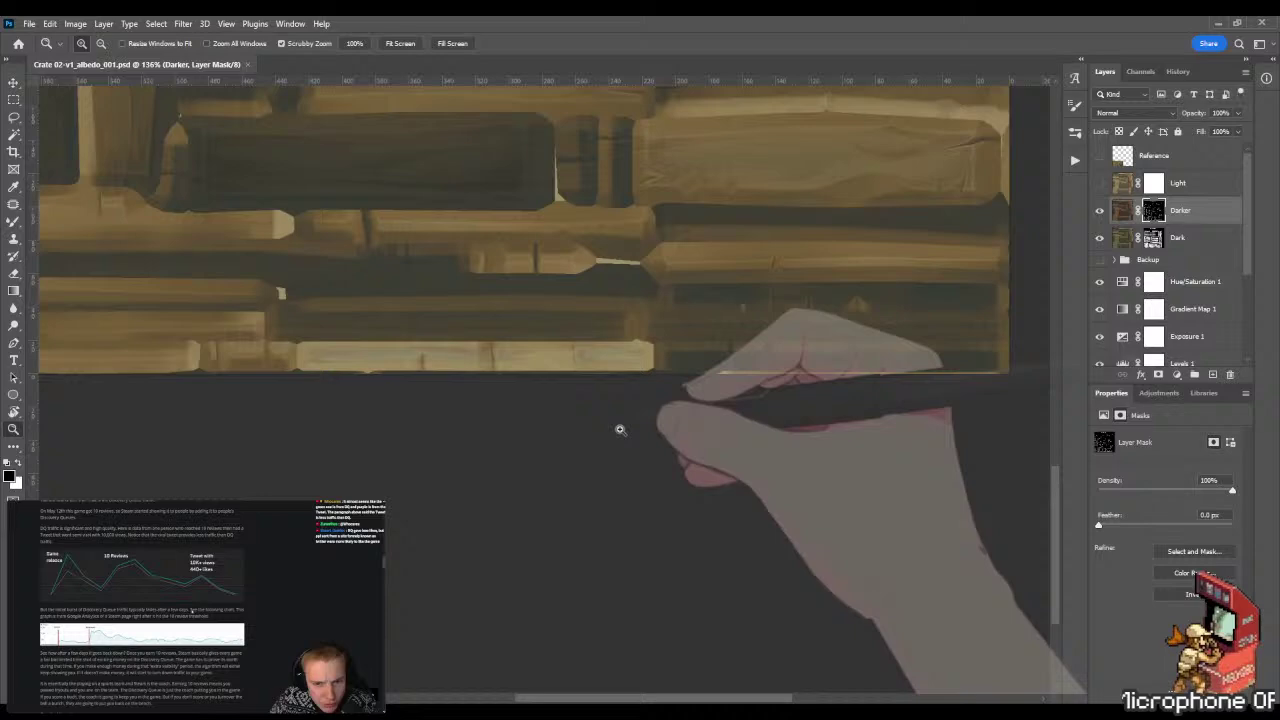
- Examine the remaining planks on the texture sheet and compare them with the crate's top rim in Marmoset Toolbag
scroll(617, 429, "up", 5)
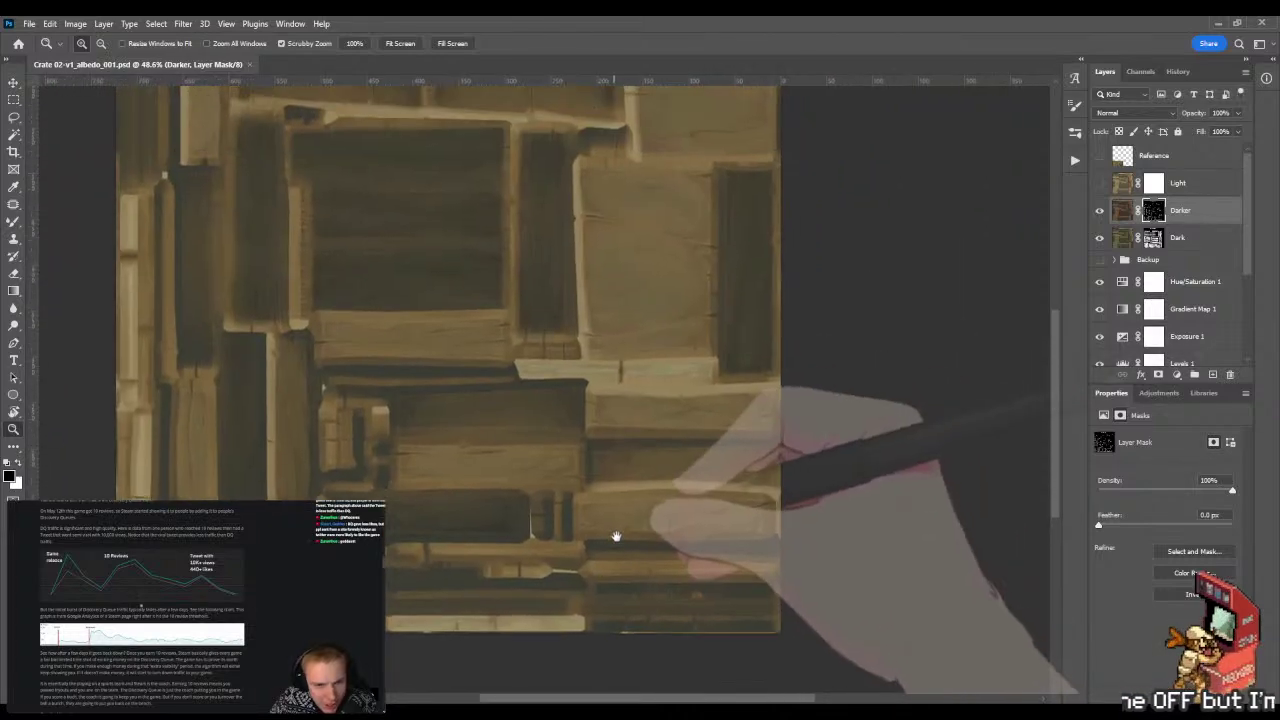
left_click_drag(616, 537, 597, 649)
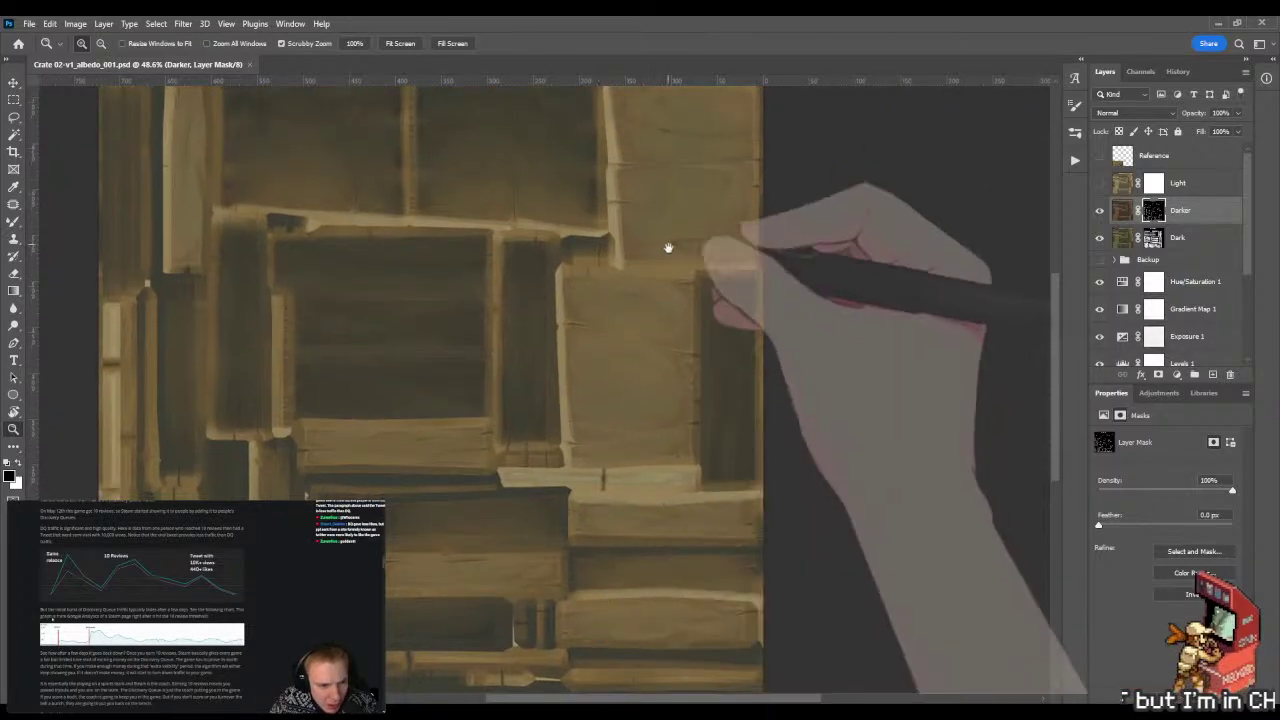
left_click_drag(669, 246, 579, 410)
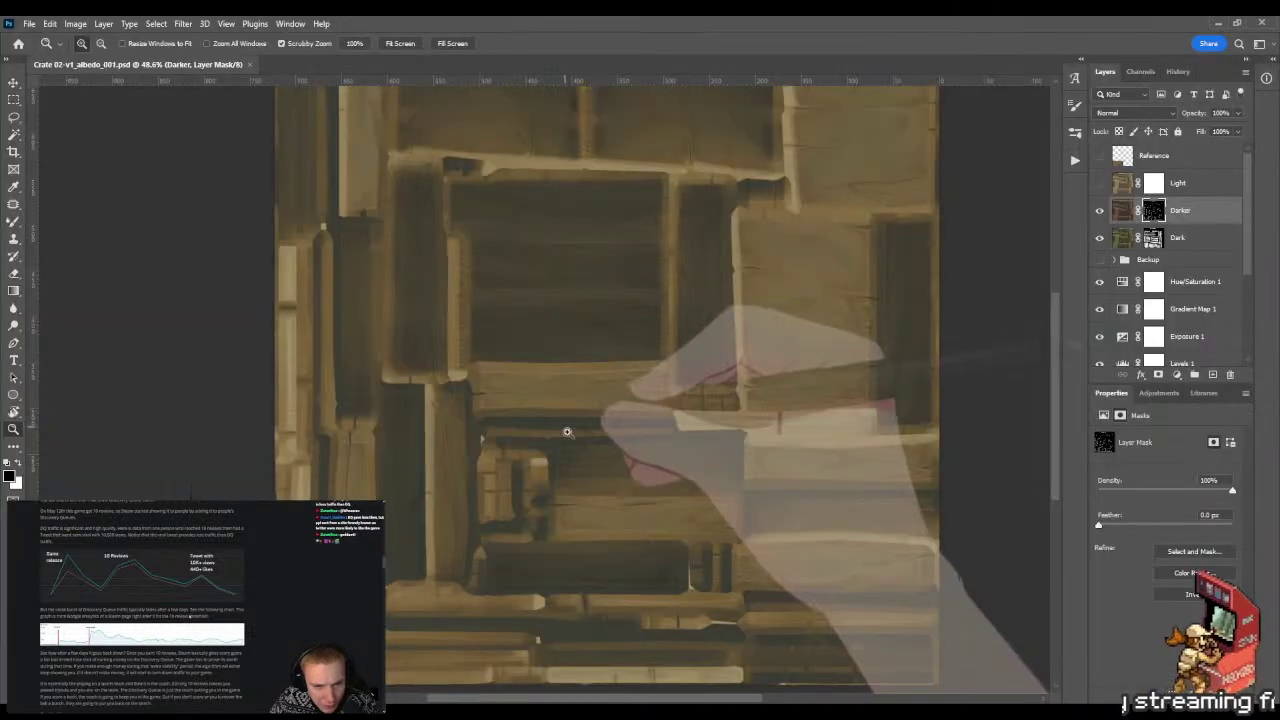
key("r")
left_click_drag(567, 432, 534, 471)
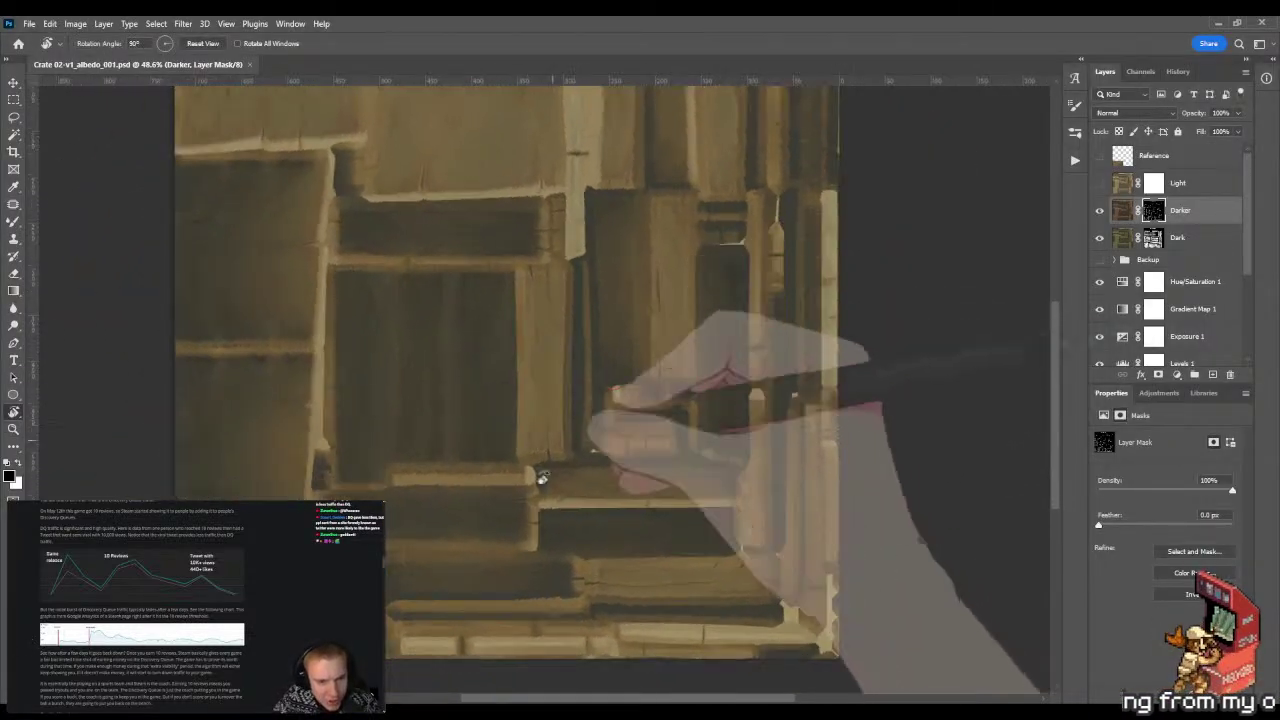
scroll(529, 409, "up", 5)
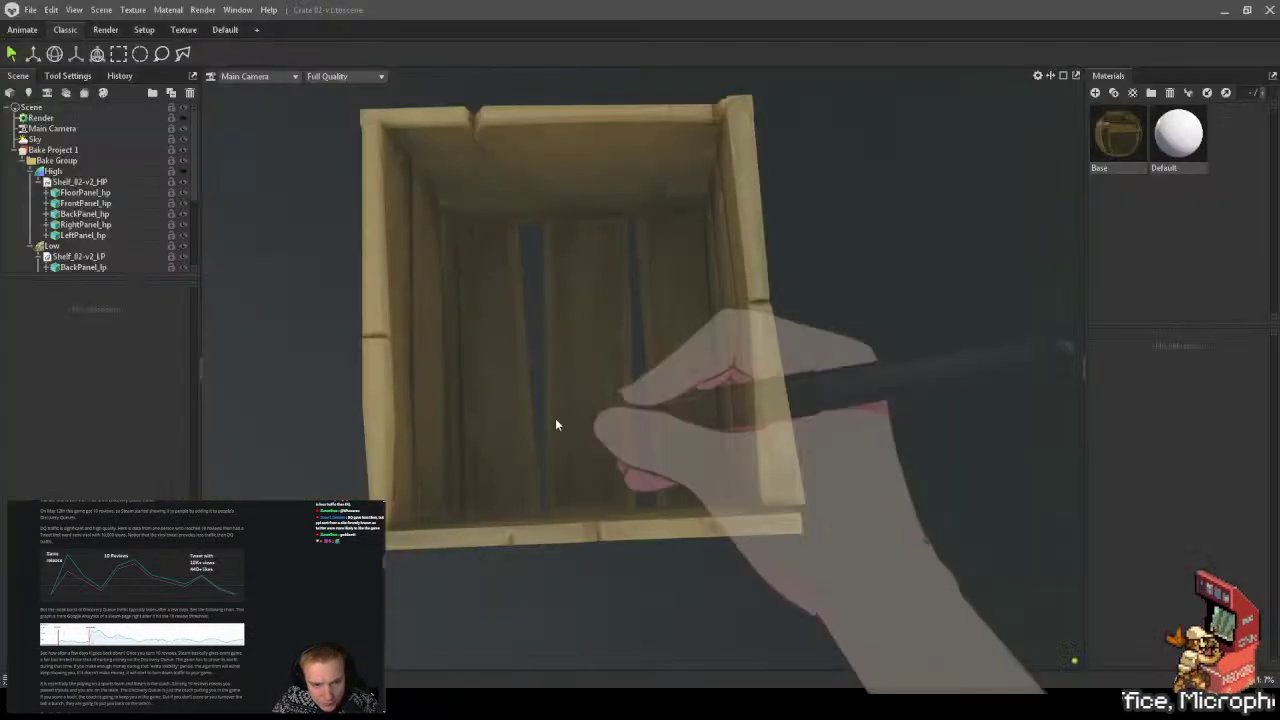
left_click_drag(557, 425, 623, 367)
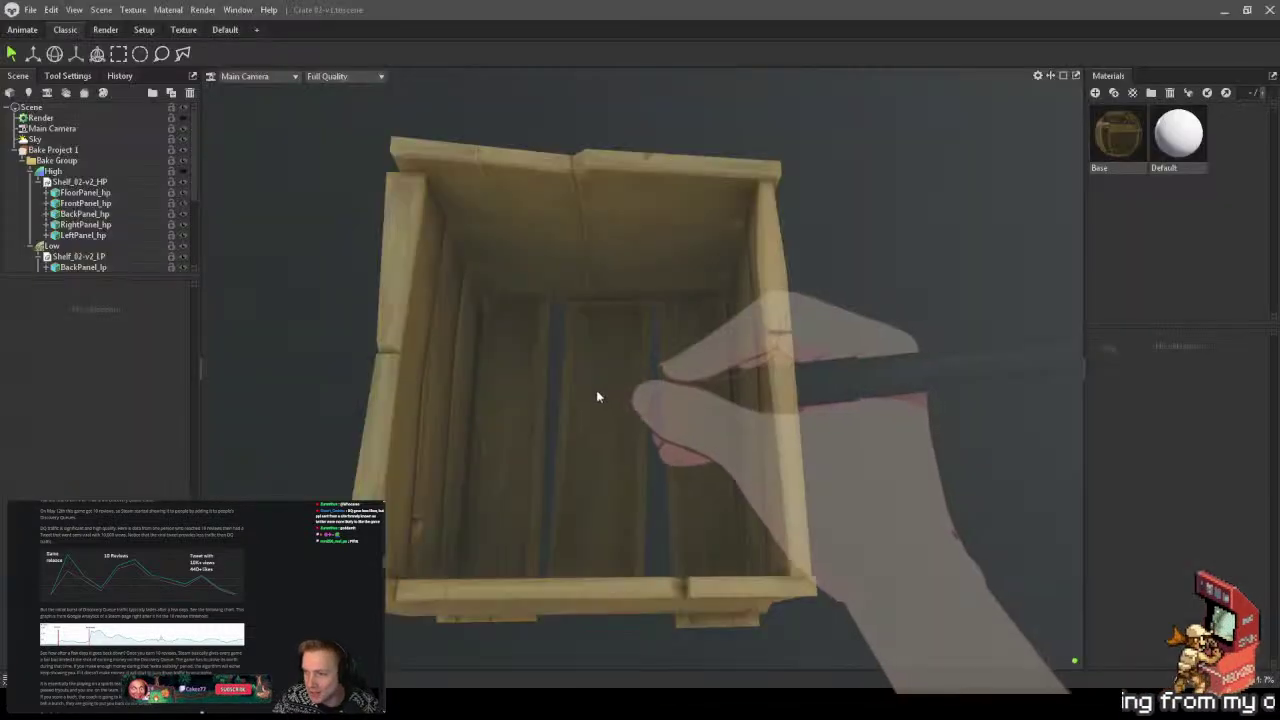
left_click_drag(600, 391, 617, 366)
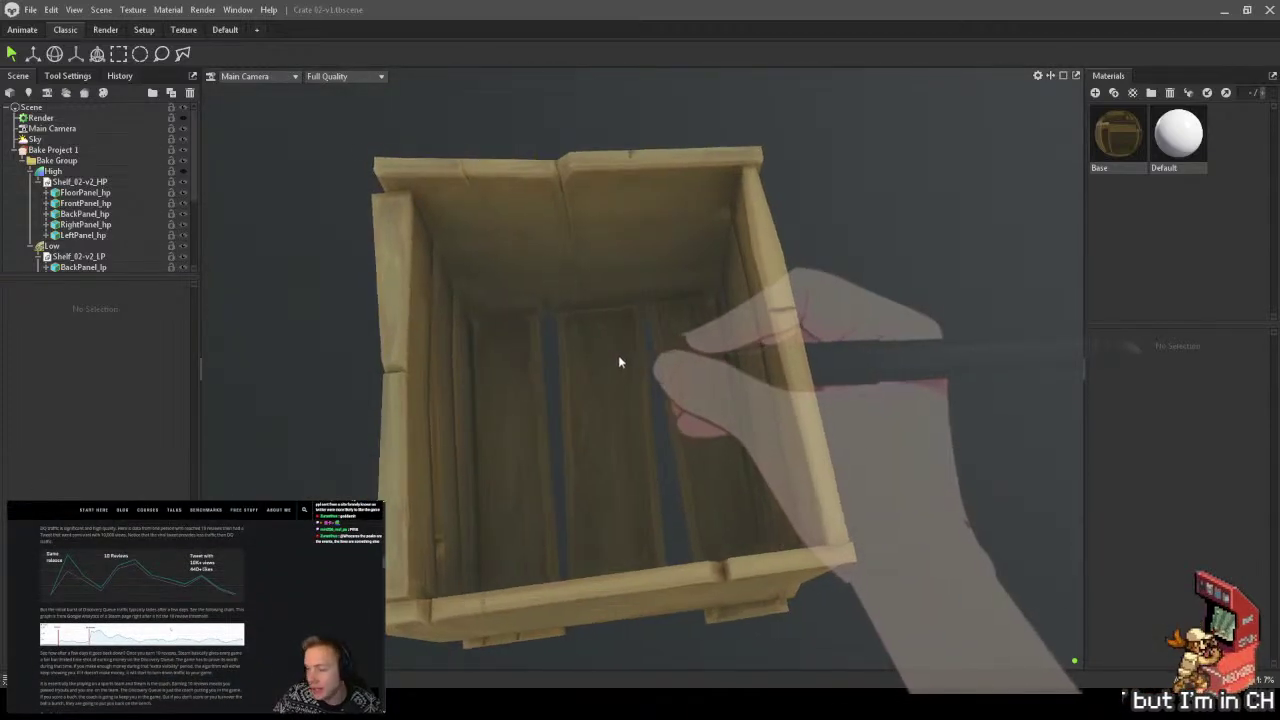
- Paint a white test blob on a rim plank in the Darker layer's mask, save, and locate it on the crate in Marmoset Toolbag
key("alt+Tab")
left_click_drag(675, 353, 805, 352)
key("b")
key("shift+b")
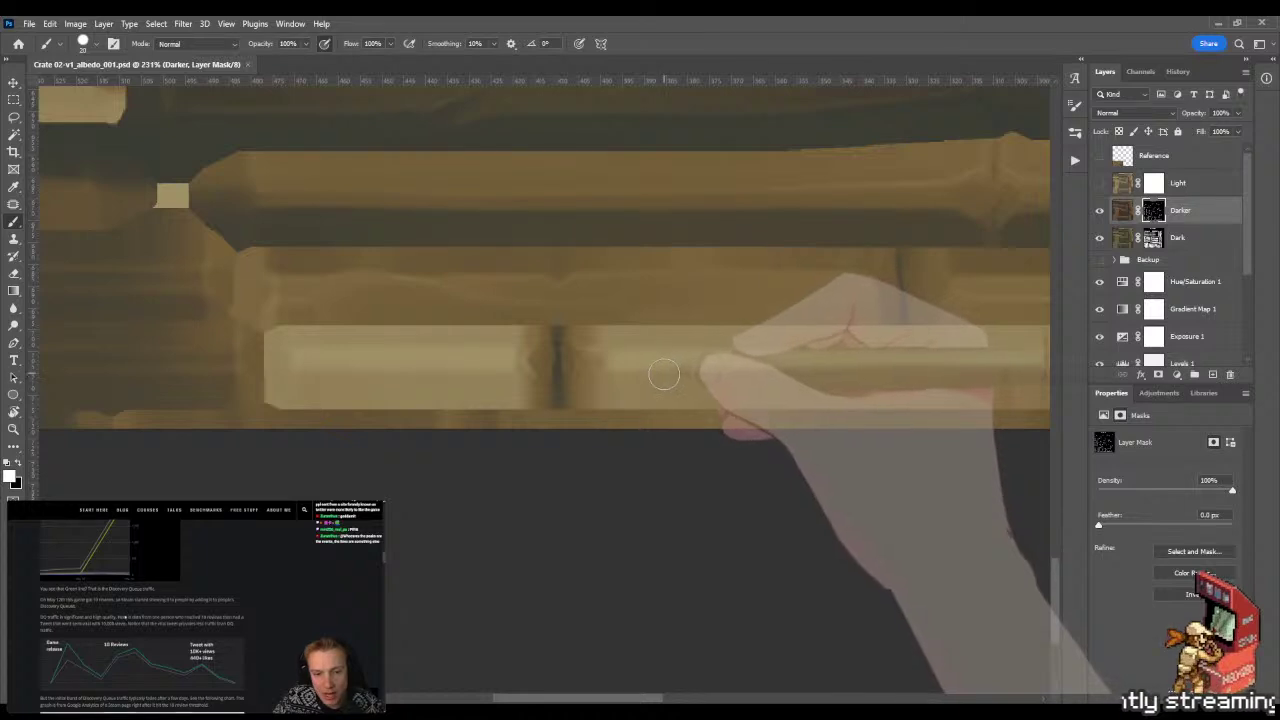
key("x")
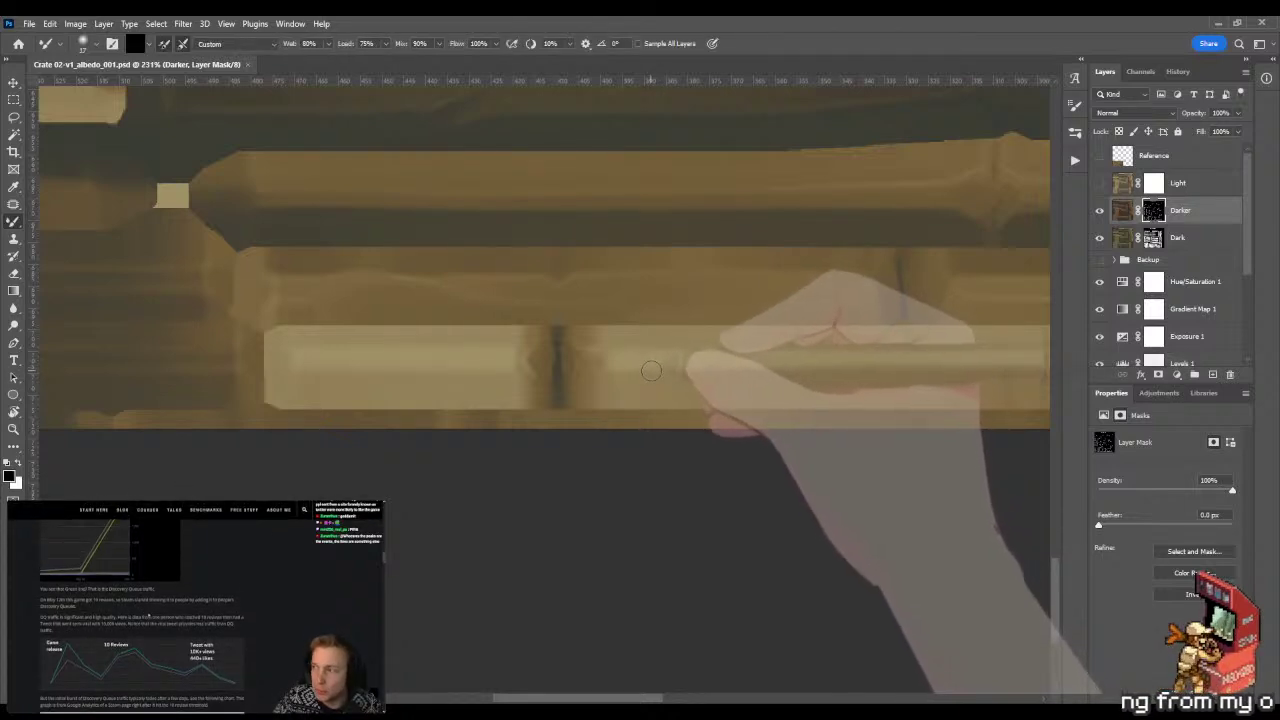
key("shift+b")
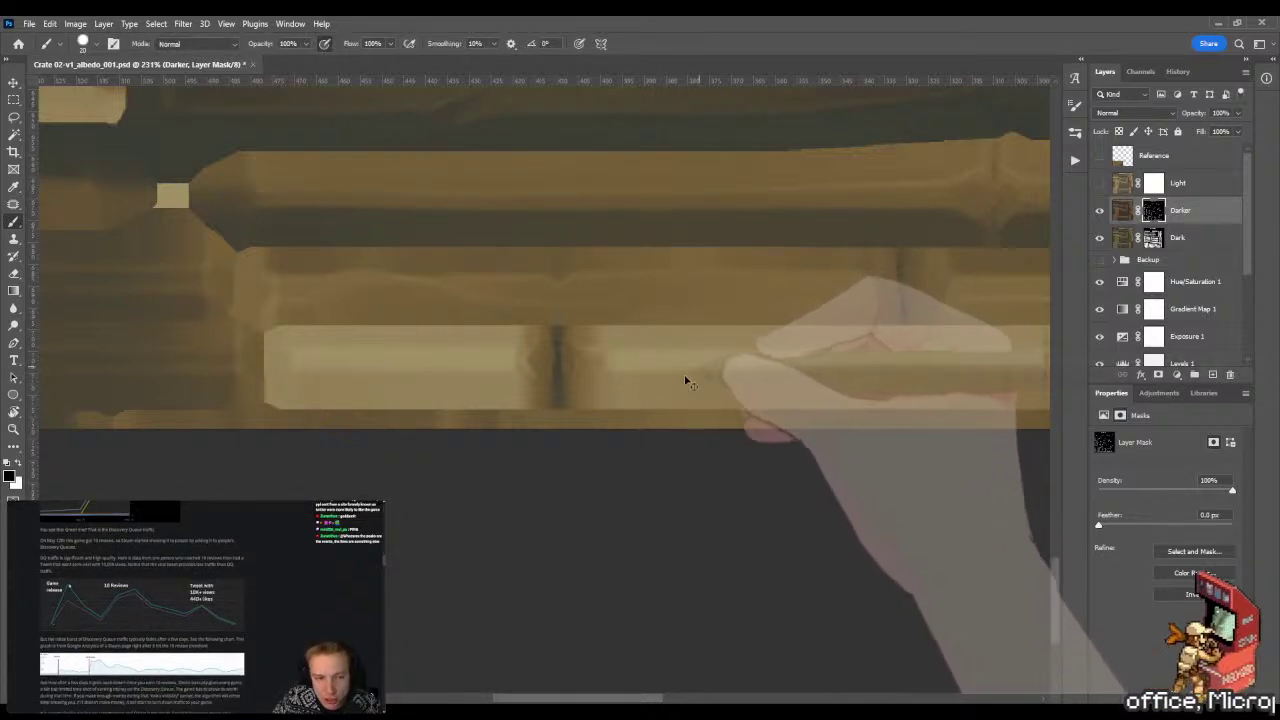
mouse_move(686, 381)
left_mouse_down()
mouse_move(680, 350)
mouse_move(760, 373)
left_mouse_up()
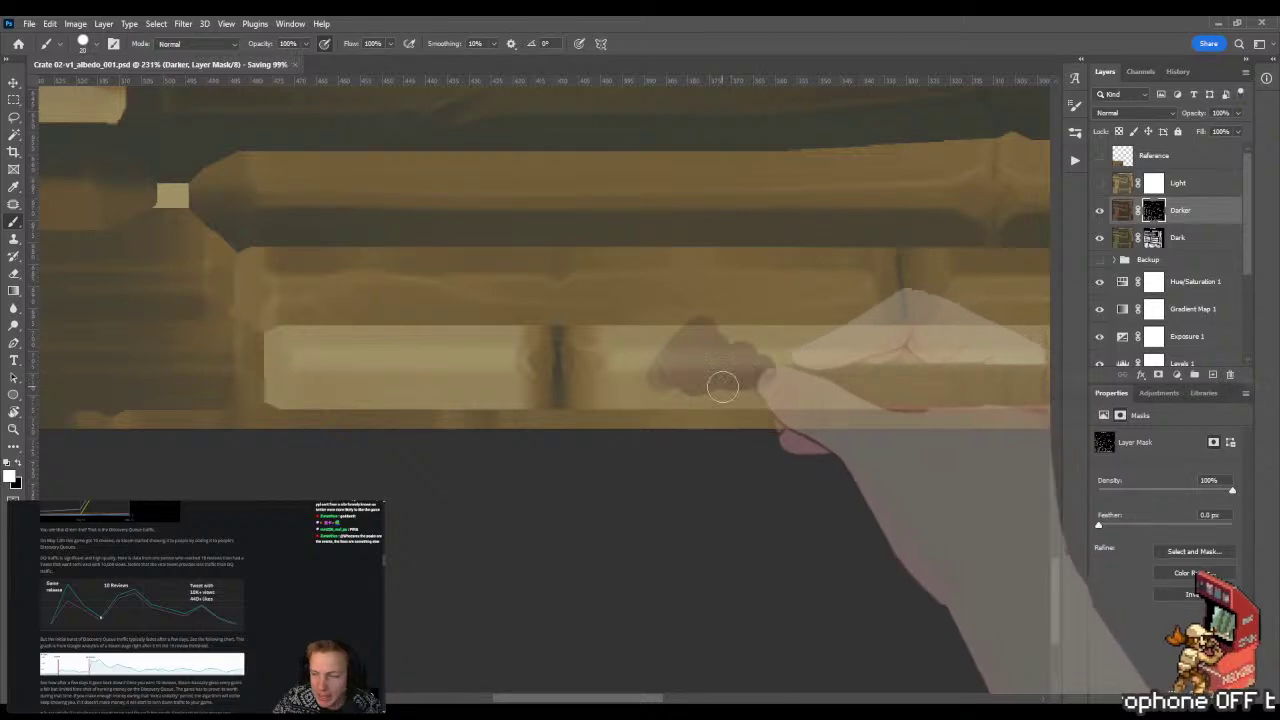
key("alt+Tab")
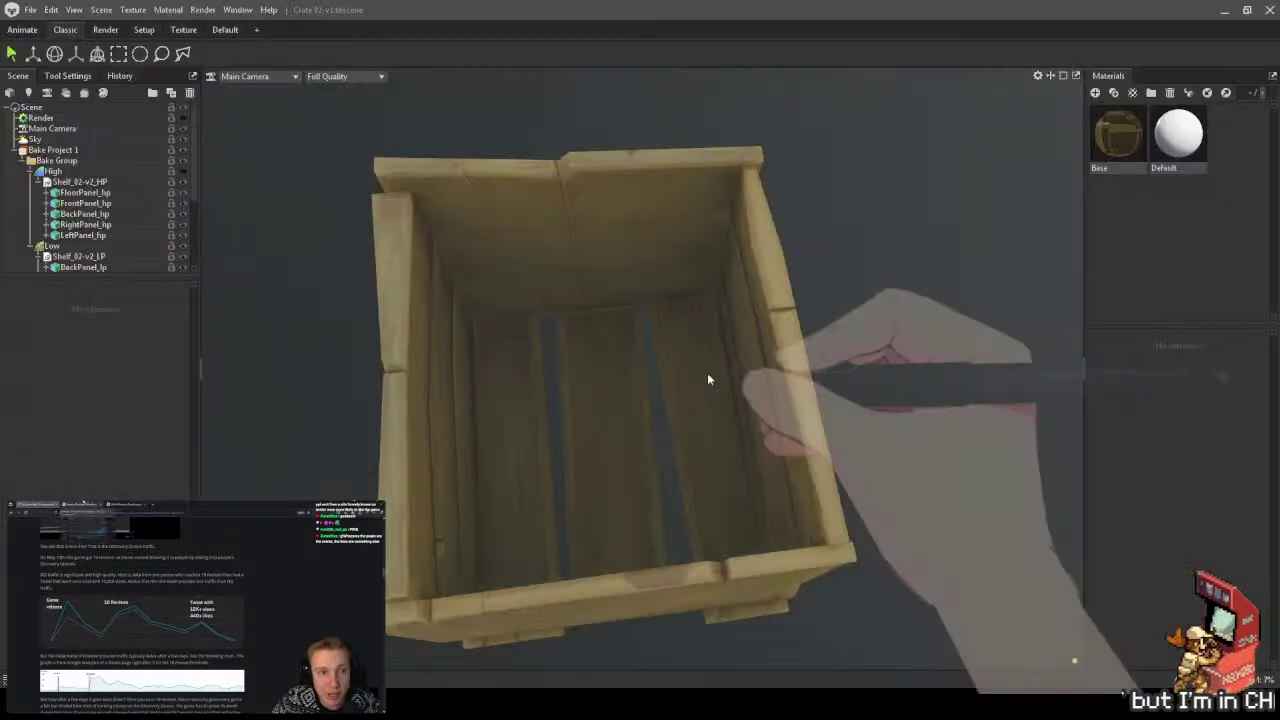
key("alt+Tab")
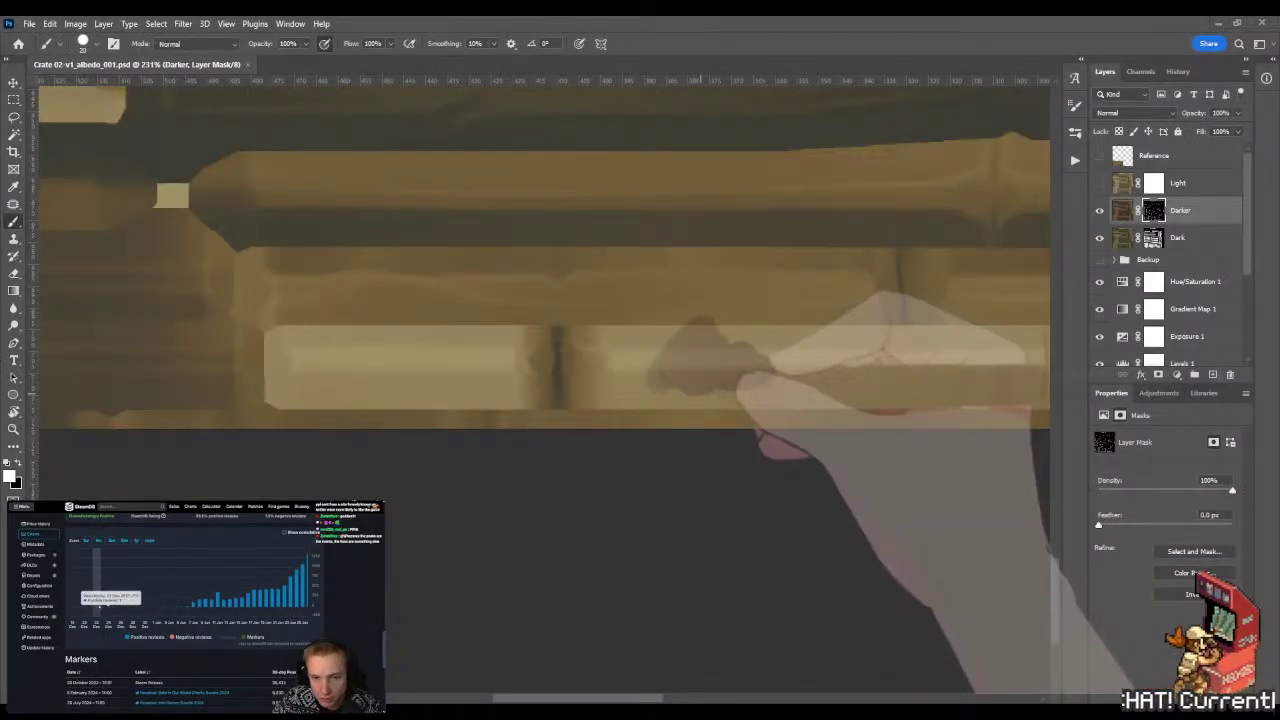
key("alt+Tab")
mouse_move(640, 409)
left_mouse_down()
mouse_move(703, 443)
mouse_move(620, 406)
left_mouse_up()
key("alt+Tab")
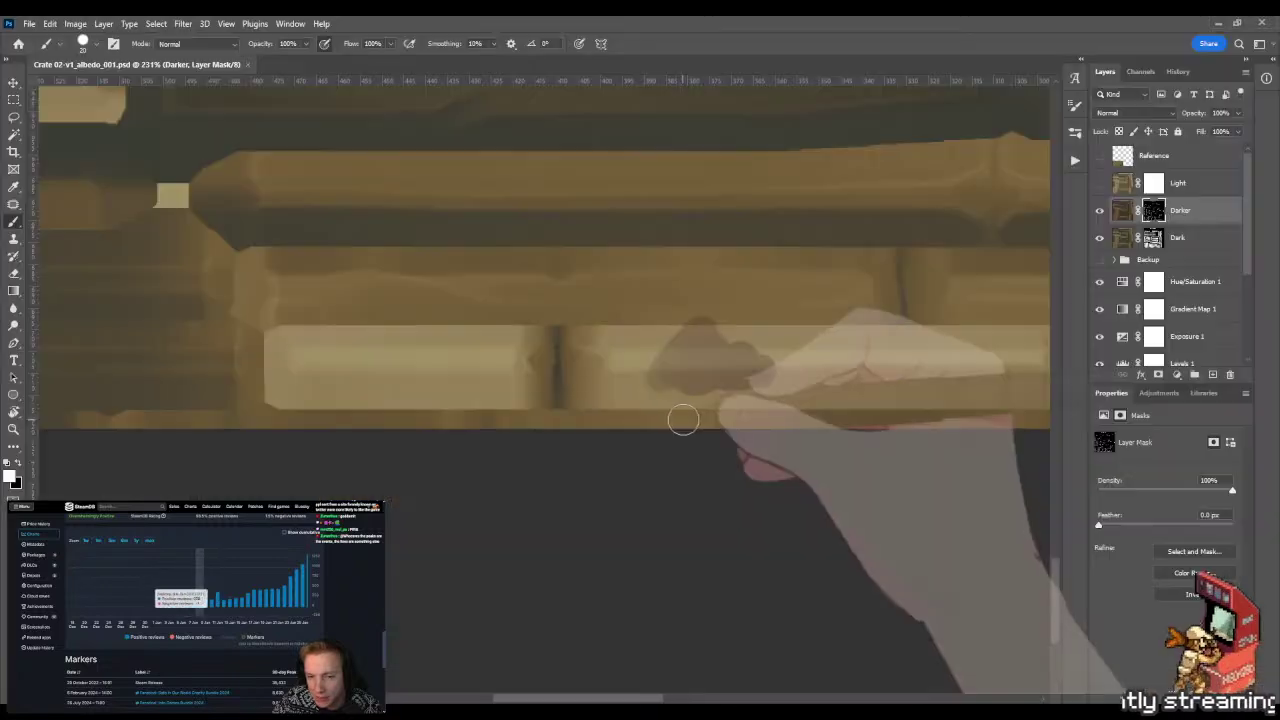
- Rotate the canvas to -90° and outline a long narrow strip along the middle of the rim plank with the Pen tool
key("r")
mouse_move(737, 417)
left_mouse_down()
mouse_move(600, 143)
mouse_move(405, 459)
mouse_move(417, 446)
mouse_move(334, 343)
mouse_move(729, 340)
mouse_move(555, 269)
left_mouse_up()
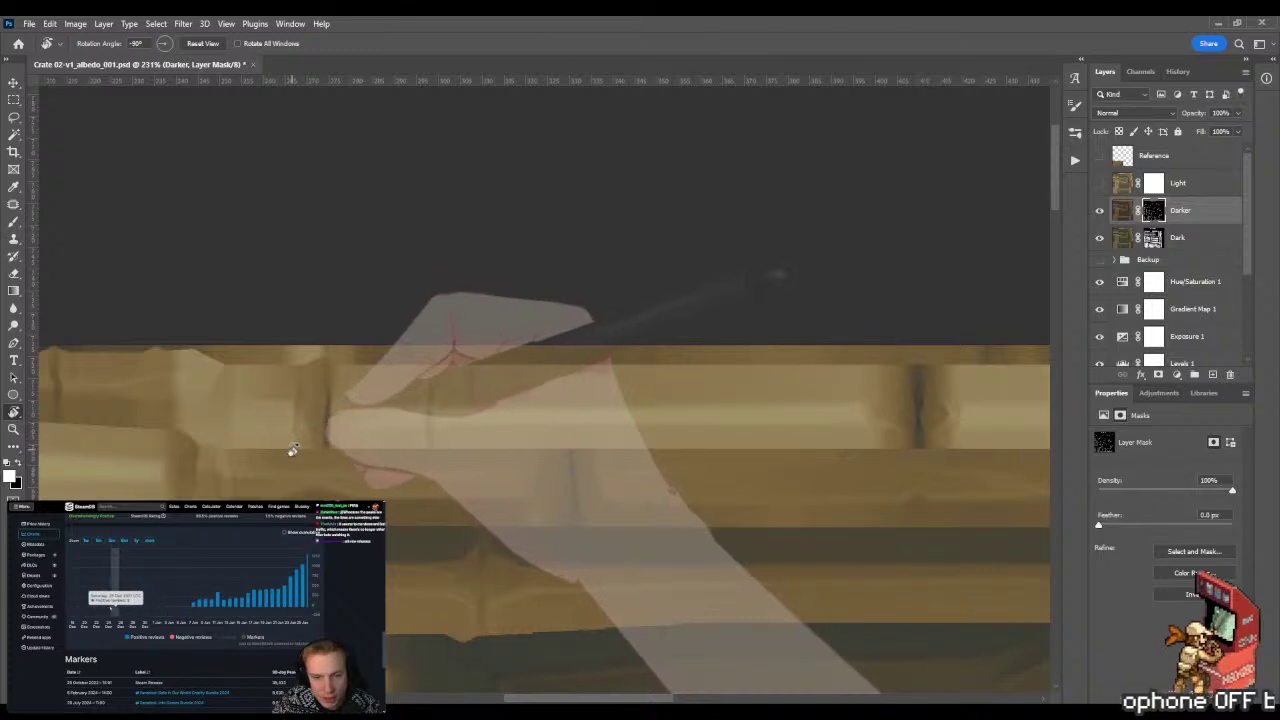
key("p")
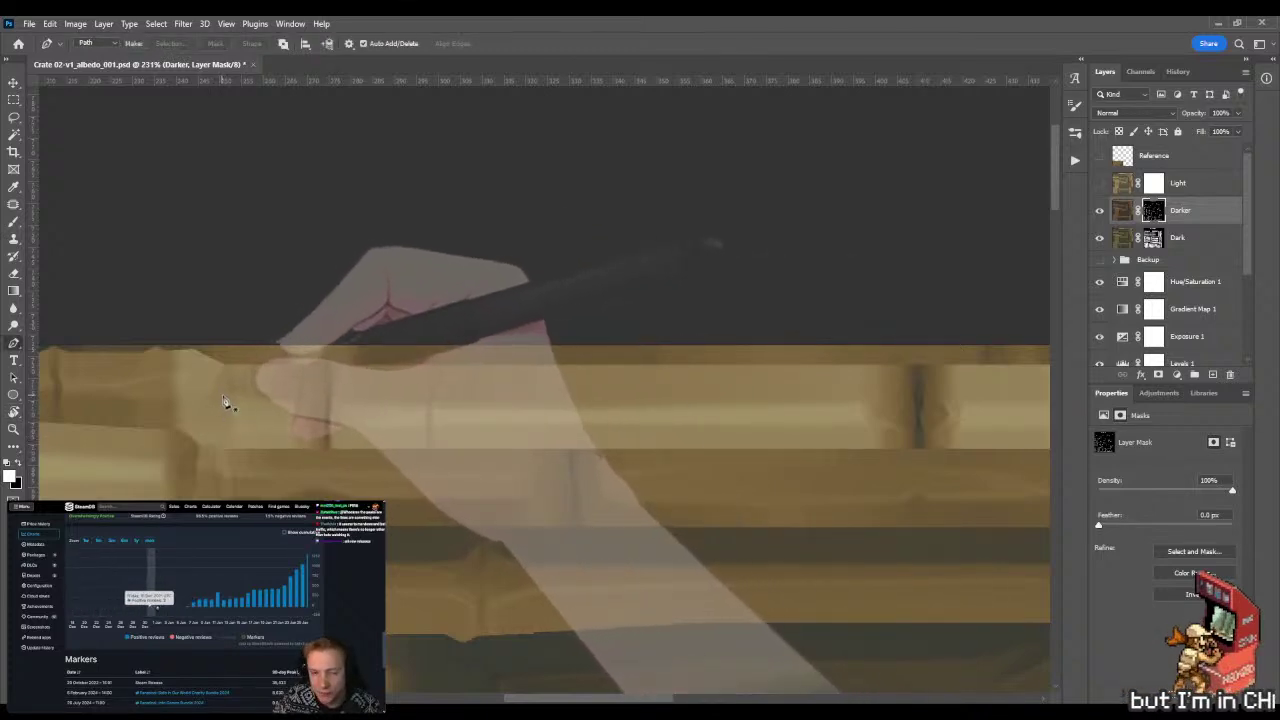
left_click(222, 394)
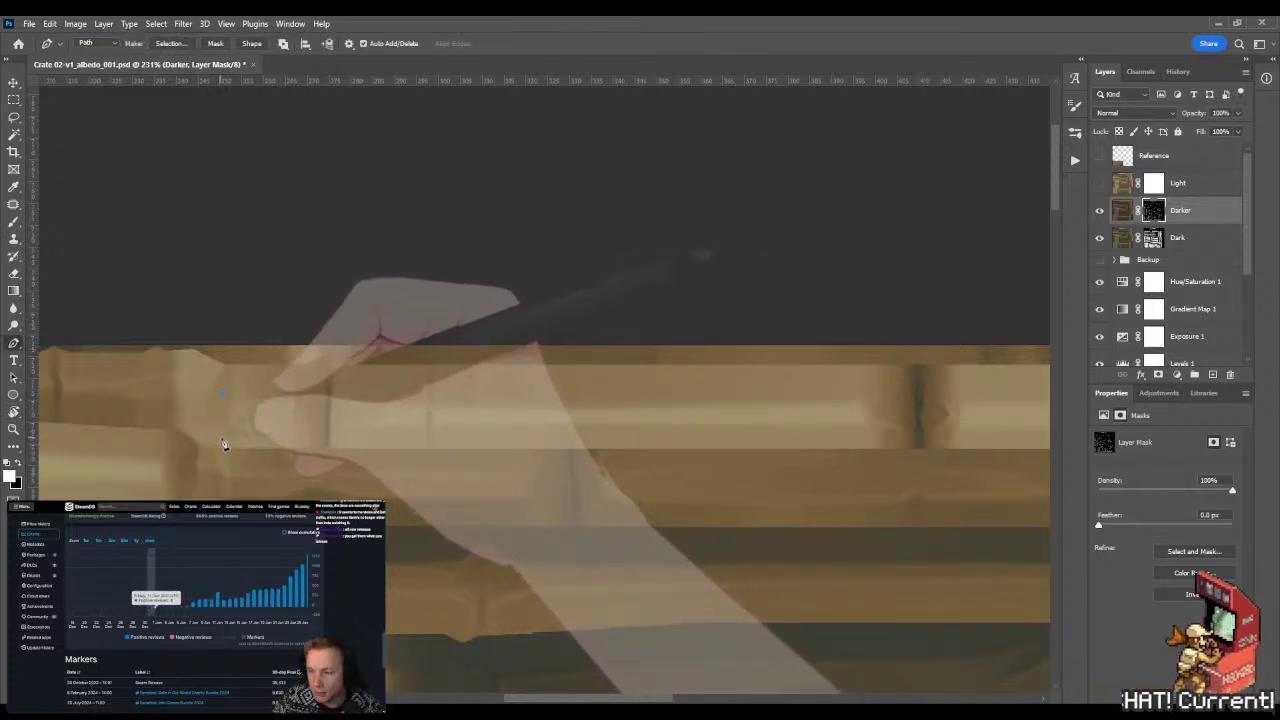
left_click(222, 434)
left_click(329, 434)
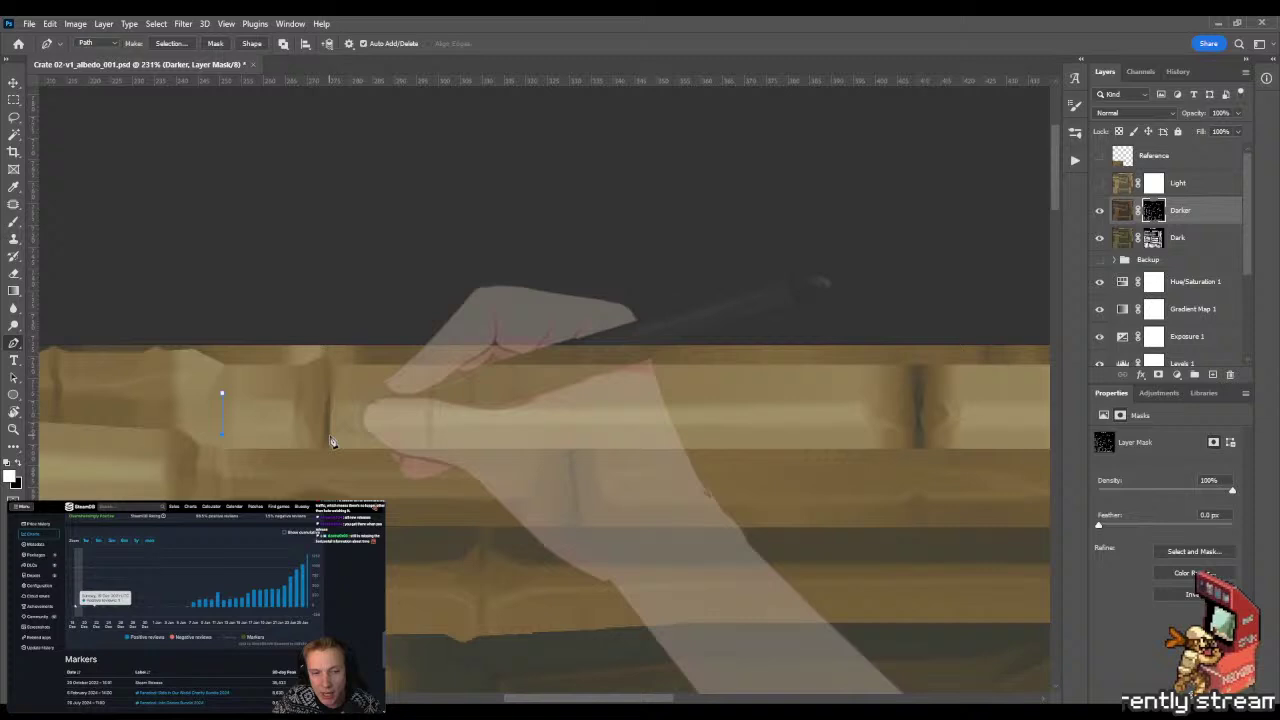
left_click(429, 432)
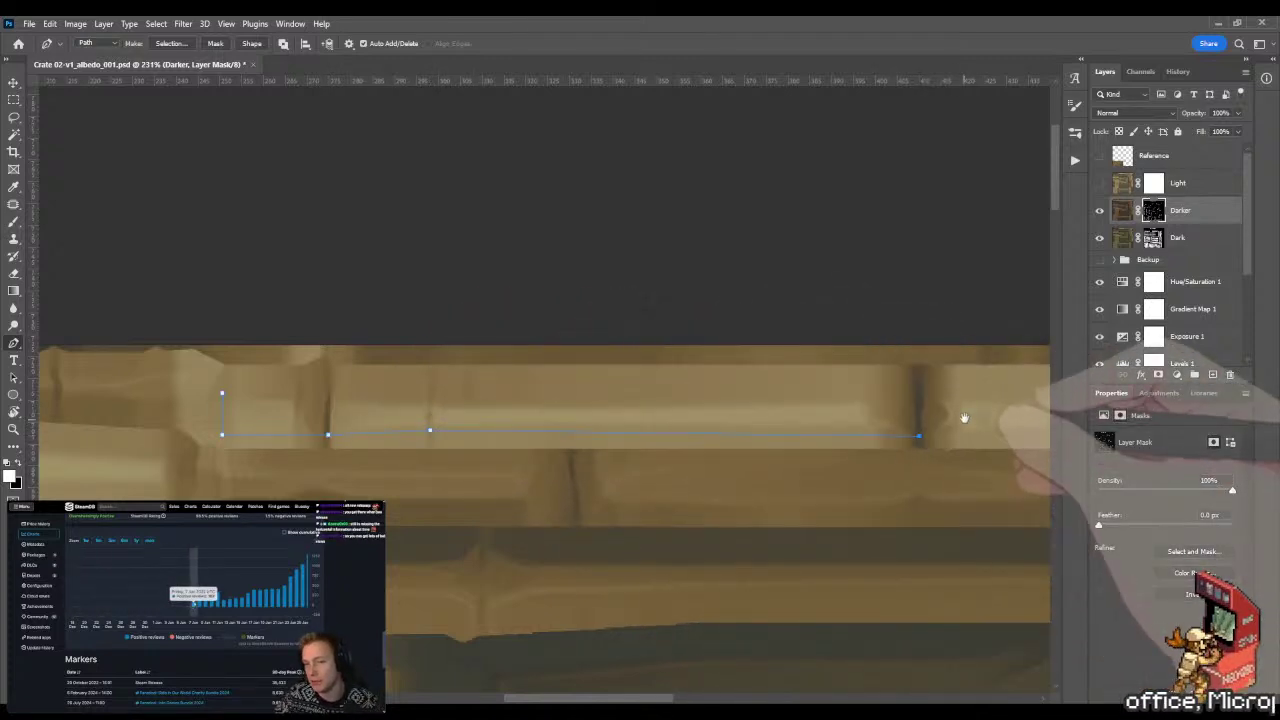
left_click_drag(960, 425, 500, 392)
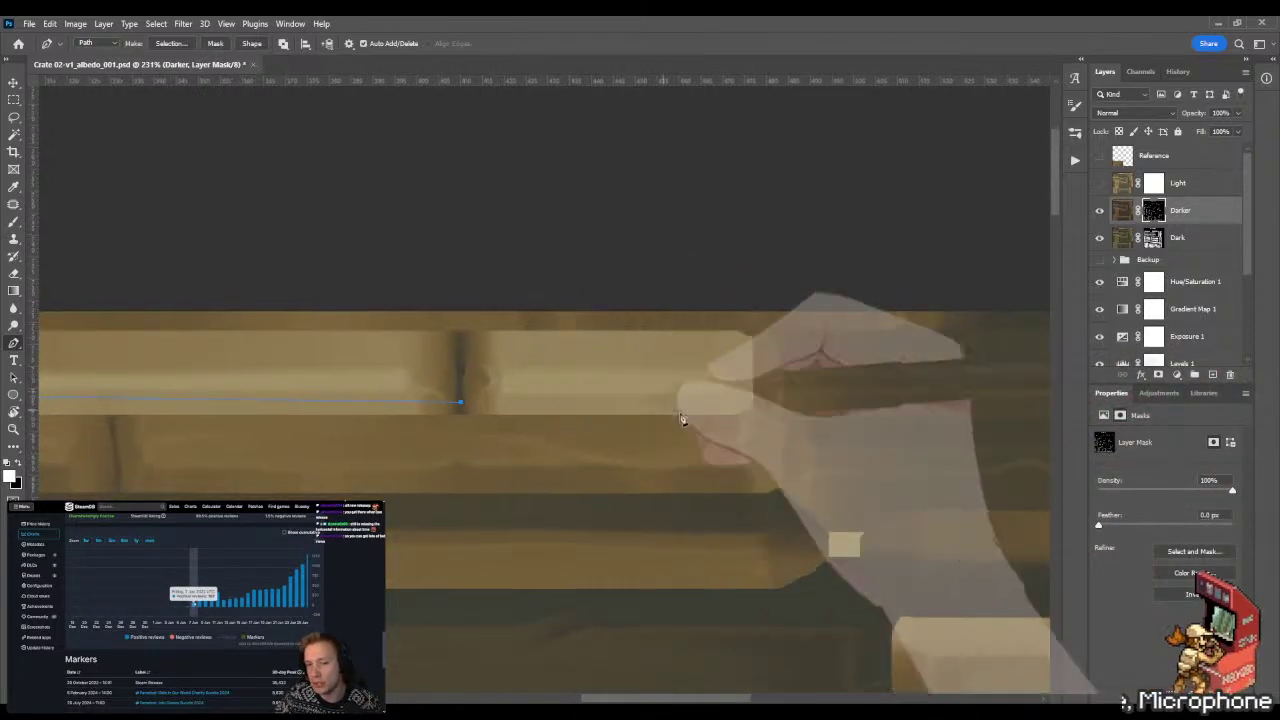
left_click(734, 404)
left_click(734, 362)
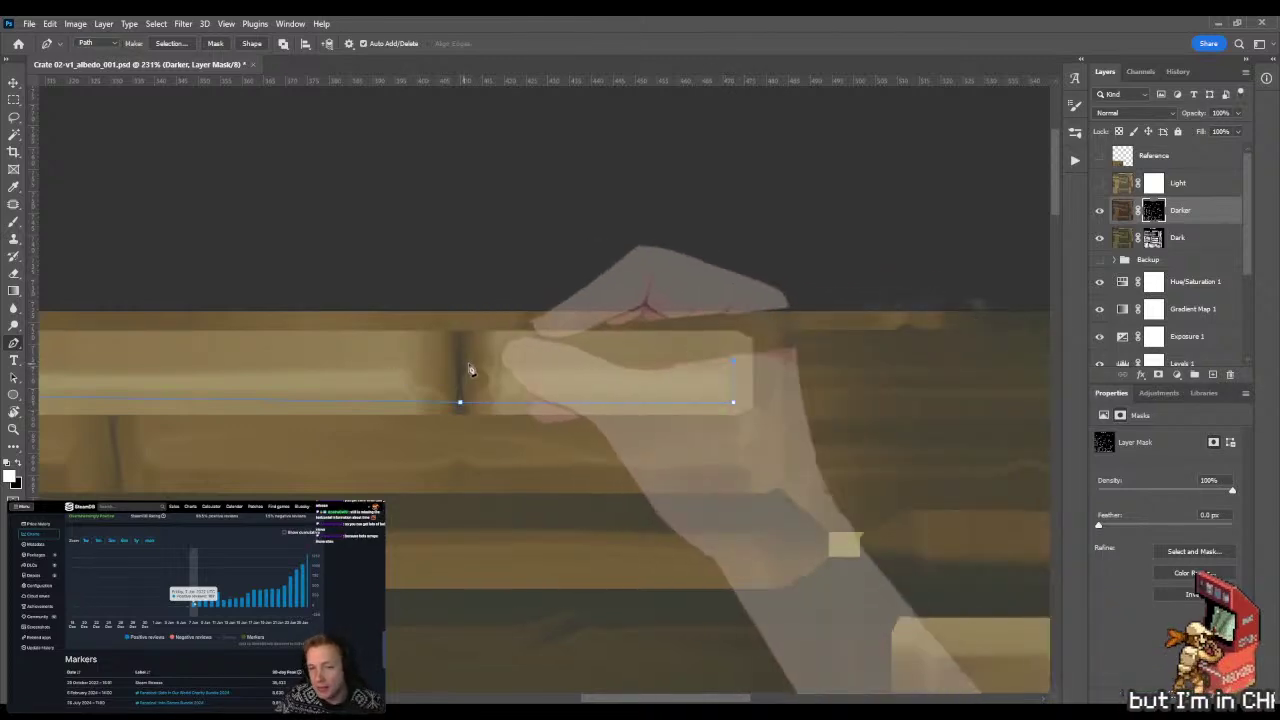
left_click_drag(363, 351, 751, 374)
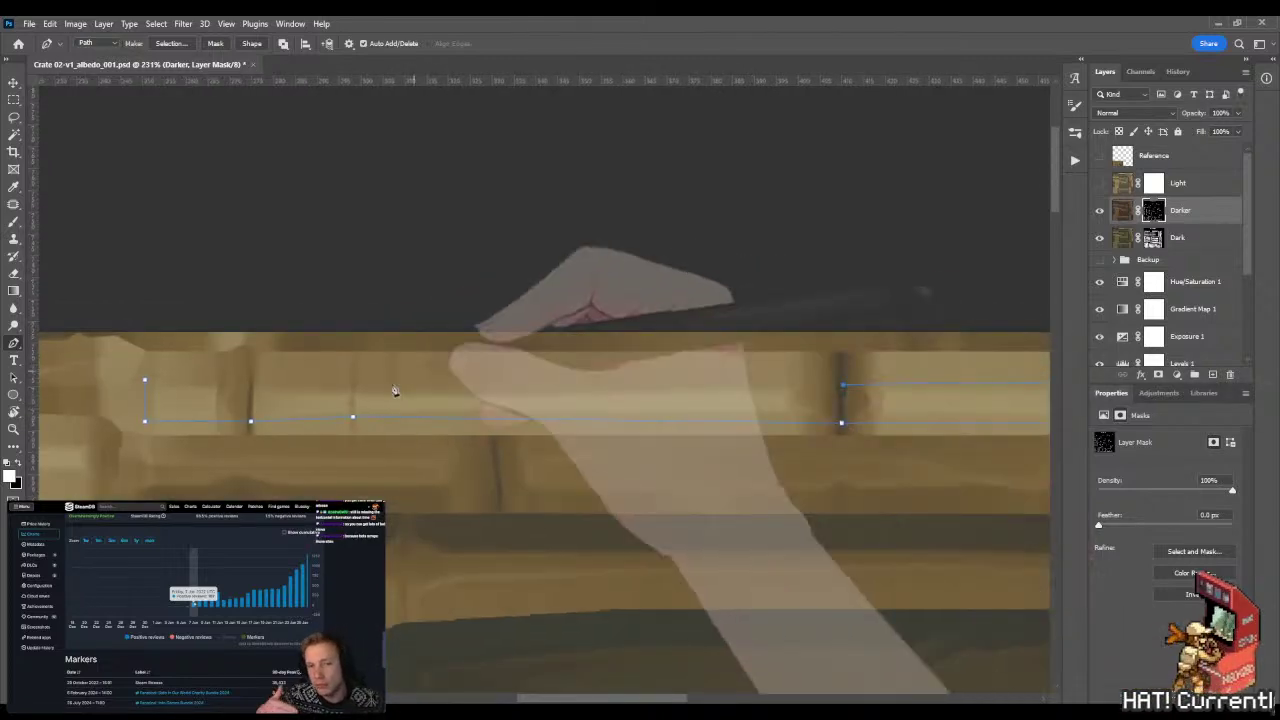
left_click(251, 381)
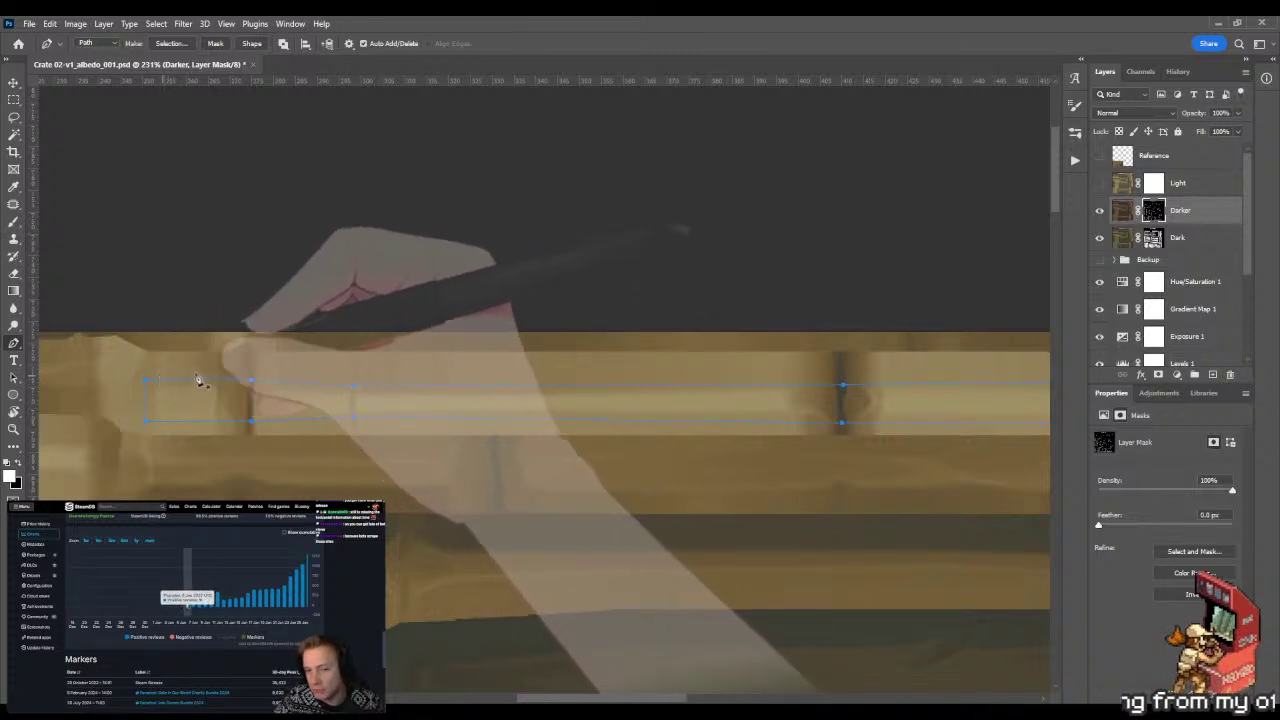
- Convert the strip path to a selection and fill it with a white gradient on the Dark layer's mask
left_click(1152, 238)
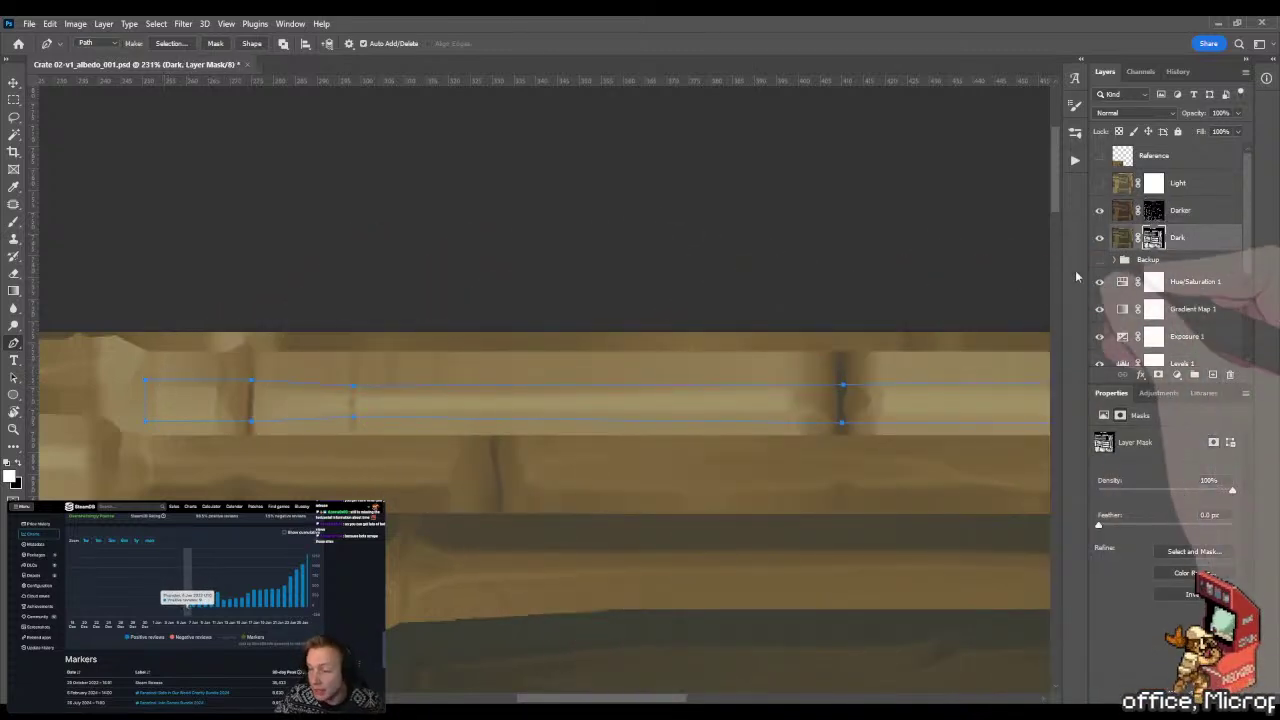
key("ctrl+Return")
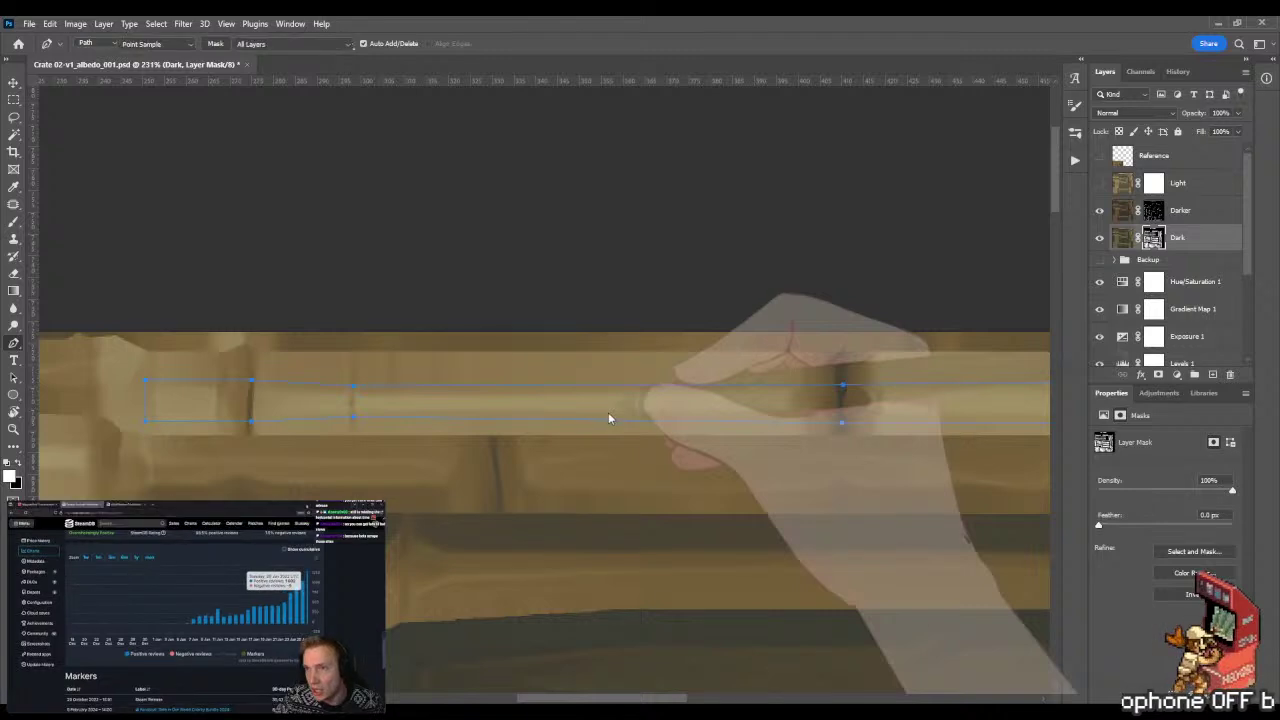
key("g")
key("x")
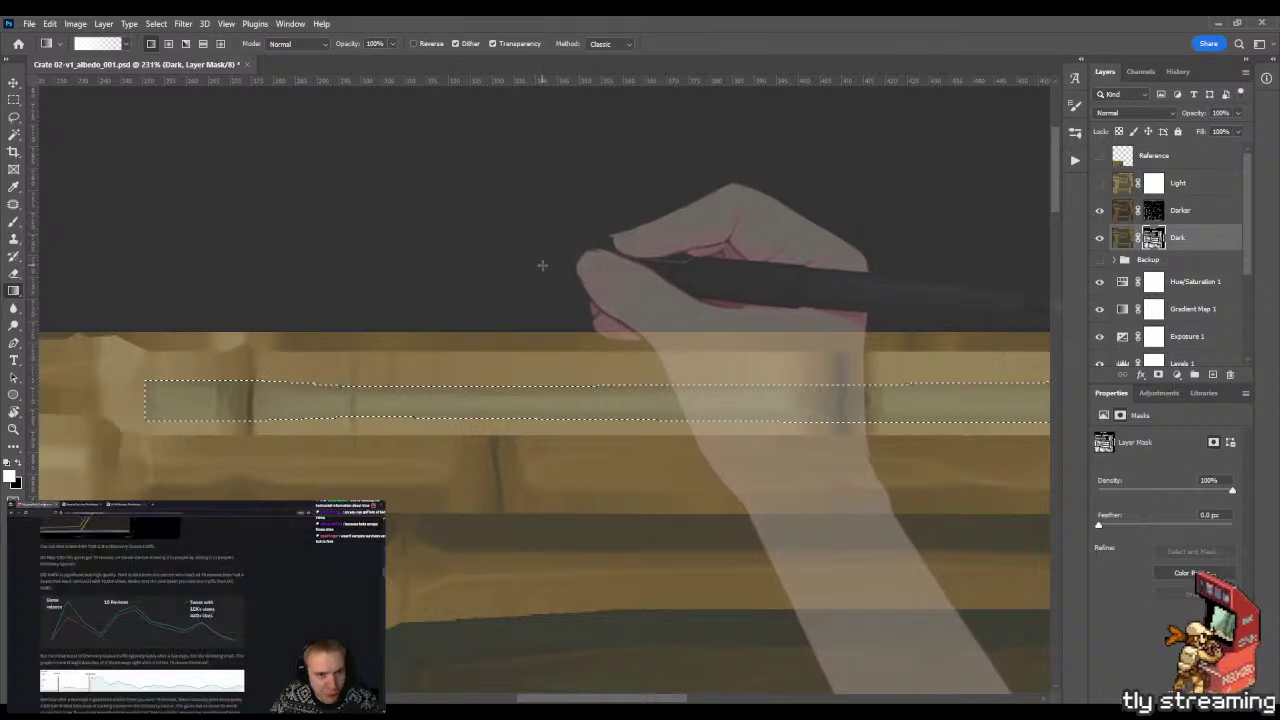
- Paint black inside the strip selection on the Dark layer's mask with a pressure-sensitive-opacity Brush to vary its shading, and deselect it
key("b")
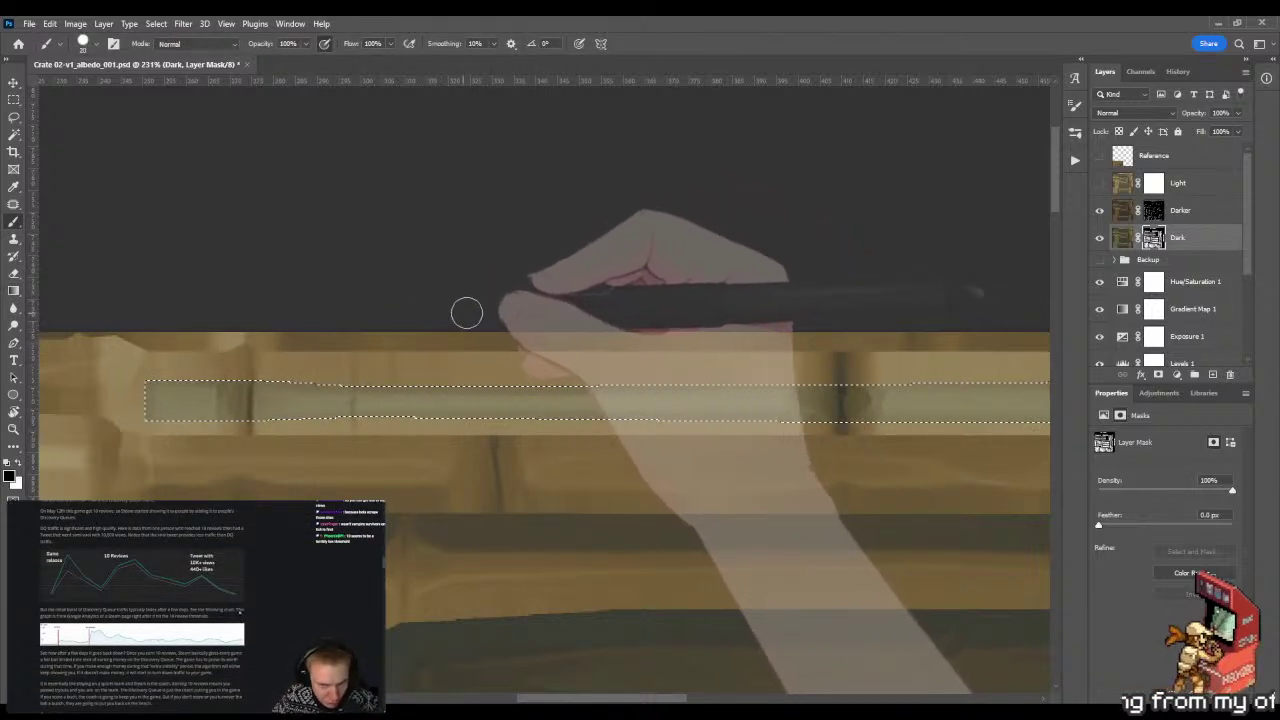
left_click(324, 43)
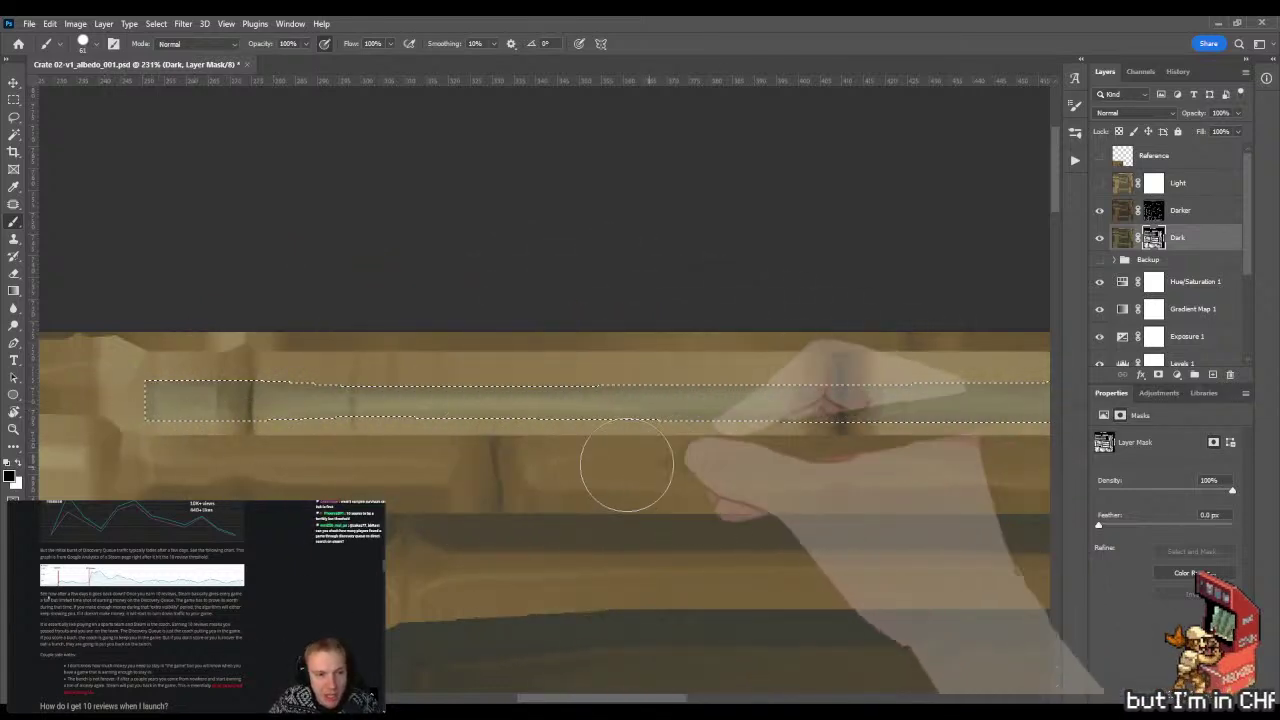
left_click_drag(551, 474, 281, 444)
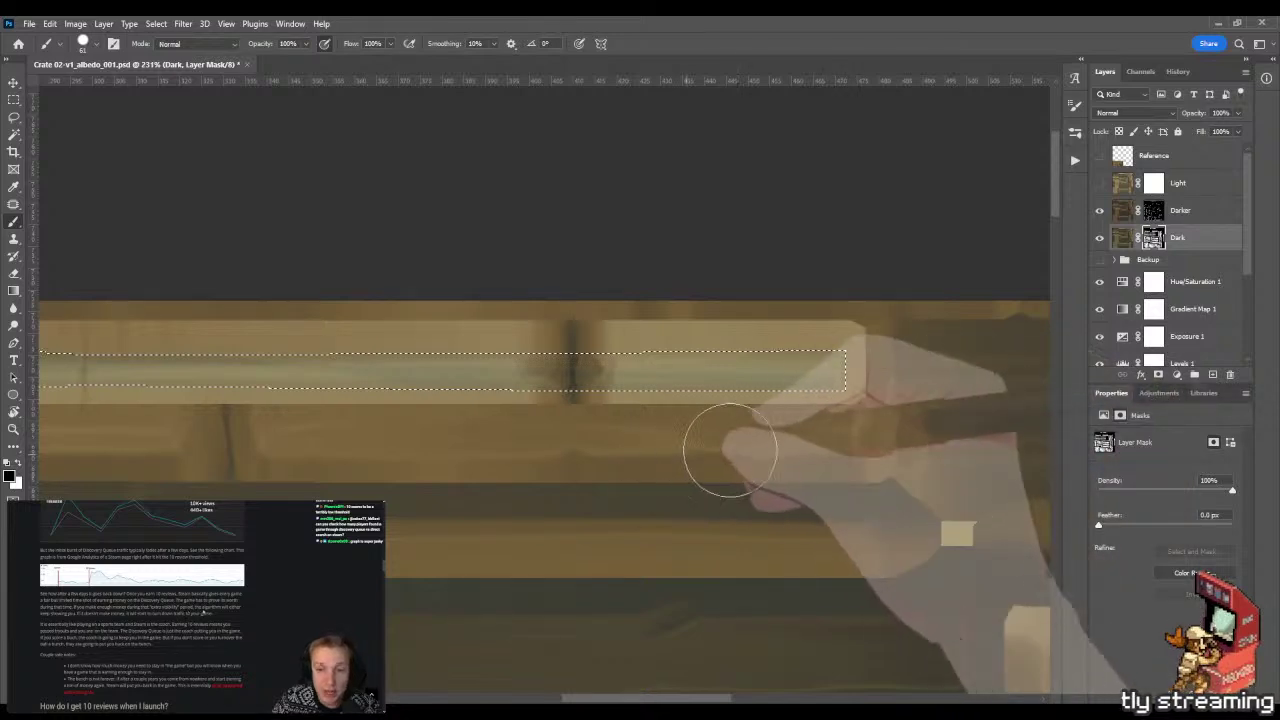
left_click_drag(357, 386, 629, 423)
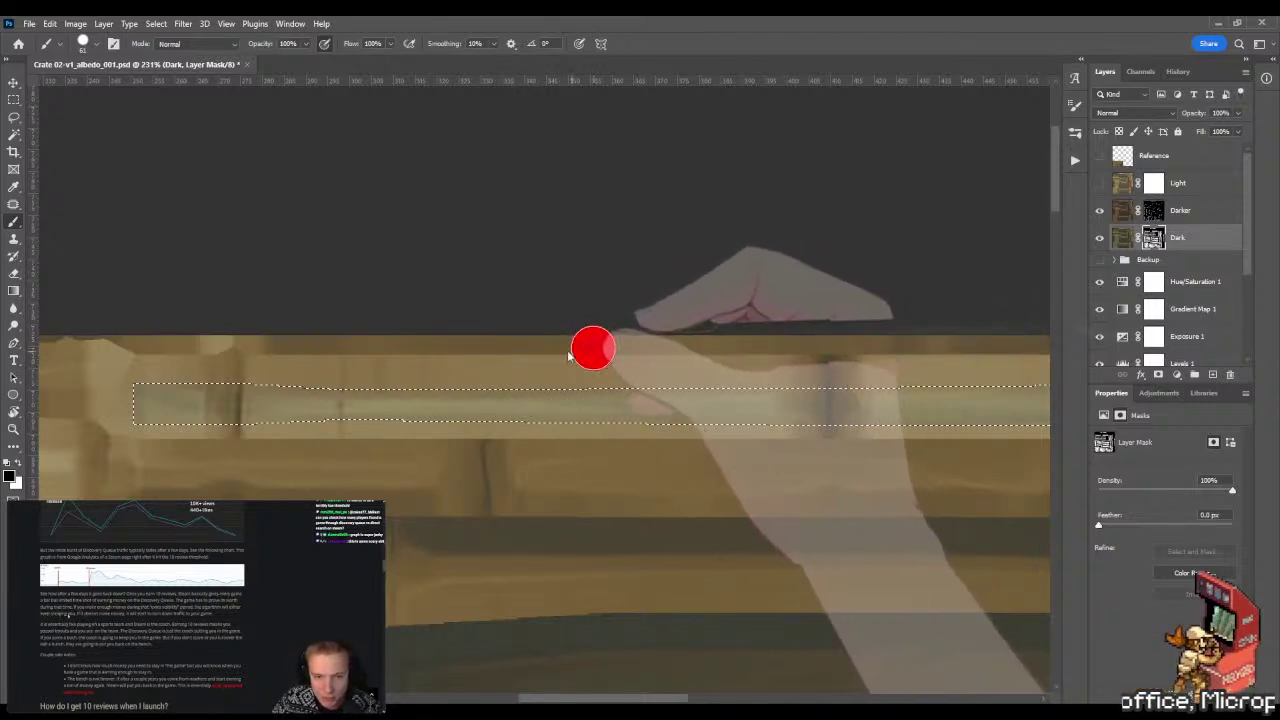
scroll(730, 368, "up", 3)
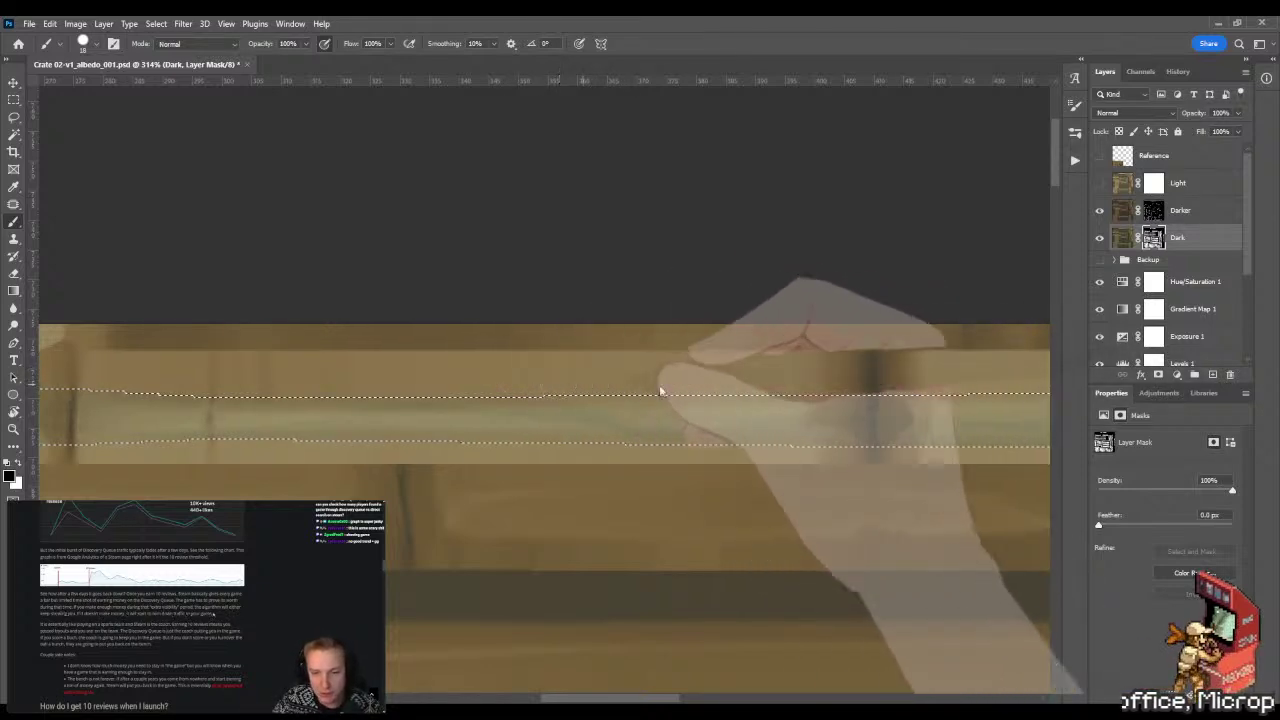
left_click_drag(757, 371, 477, 374)
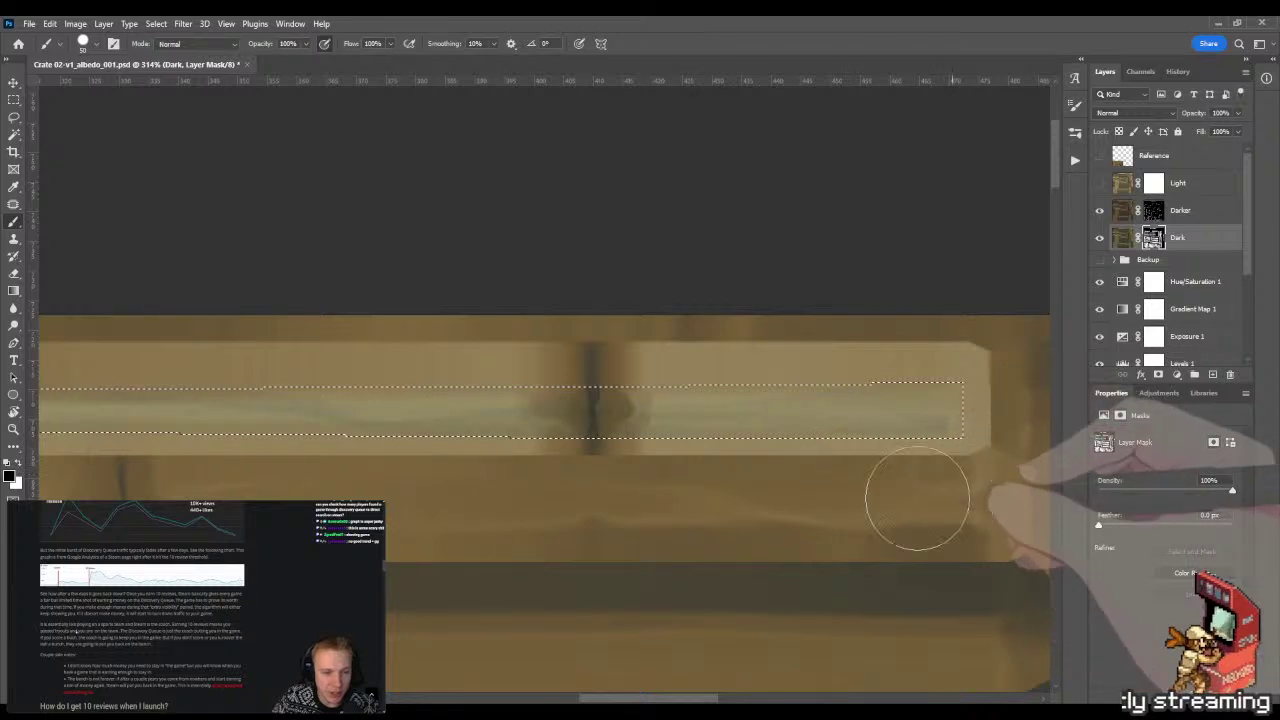
left_click_drag(491, 508, 760, 486)
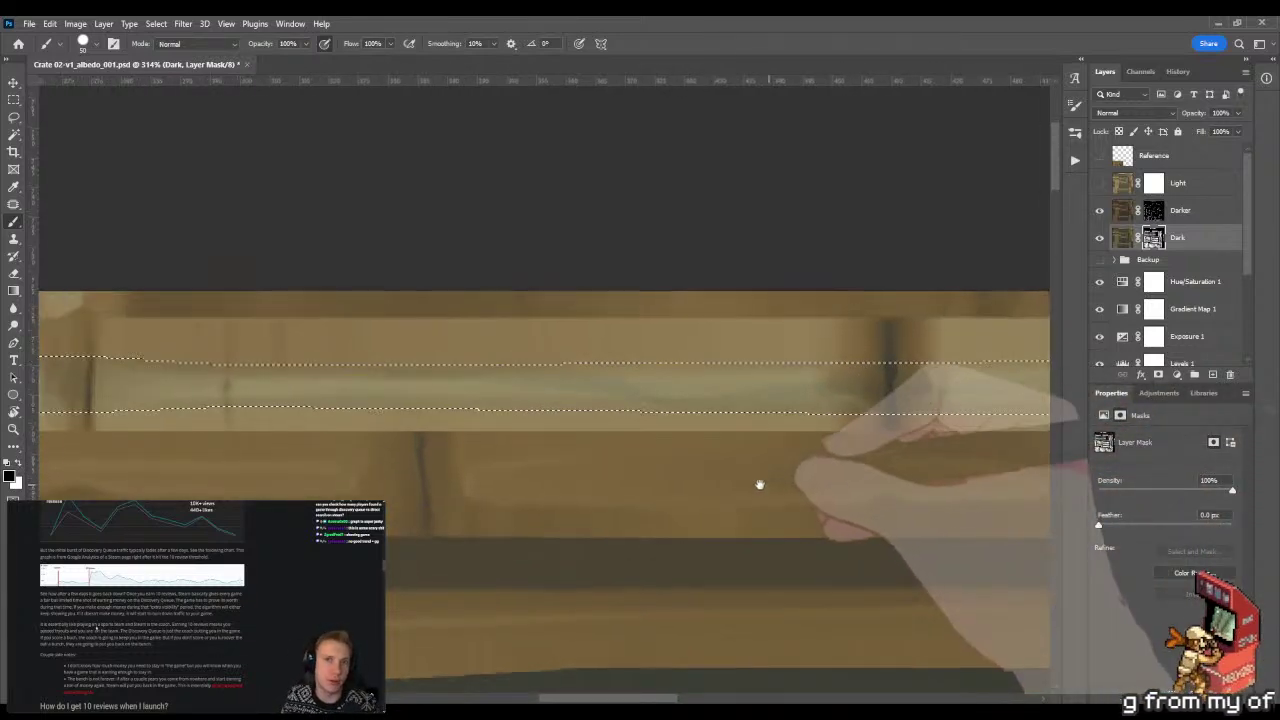
left_click_drag(477, 389, 583, 417)
left_click(545, 459)
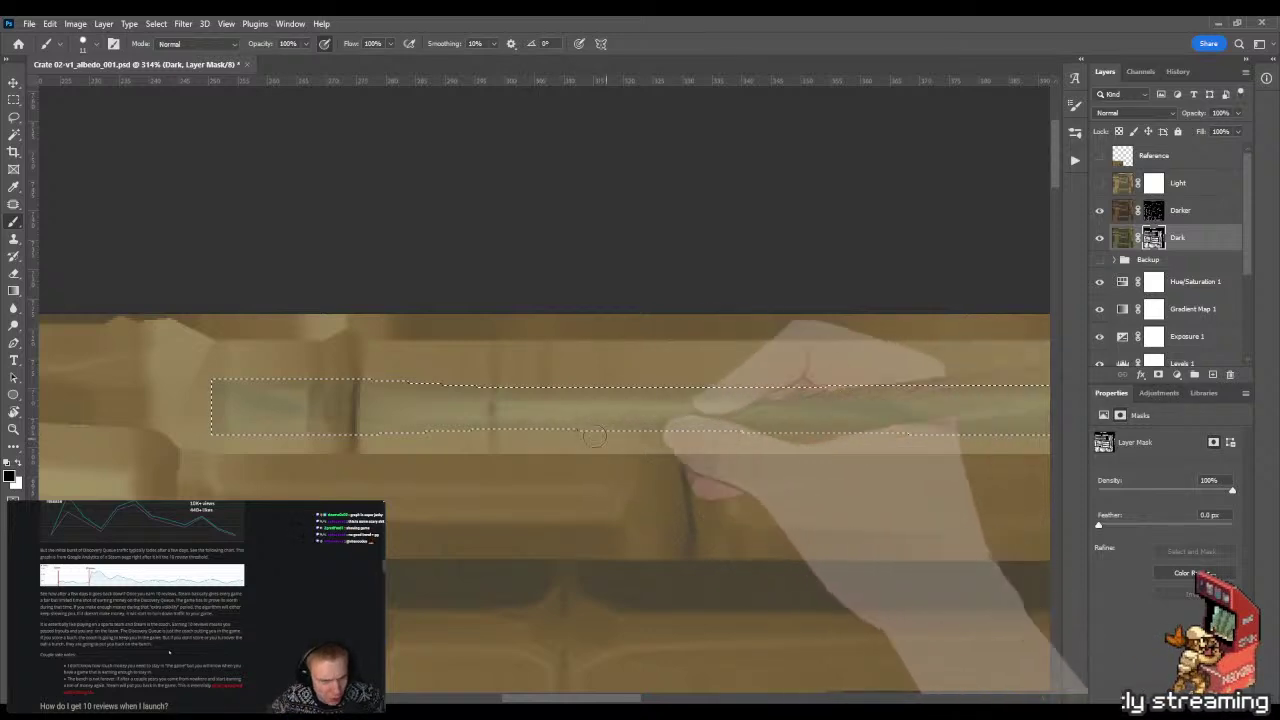
key("ctrl+d")
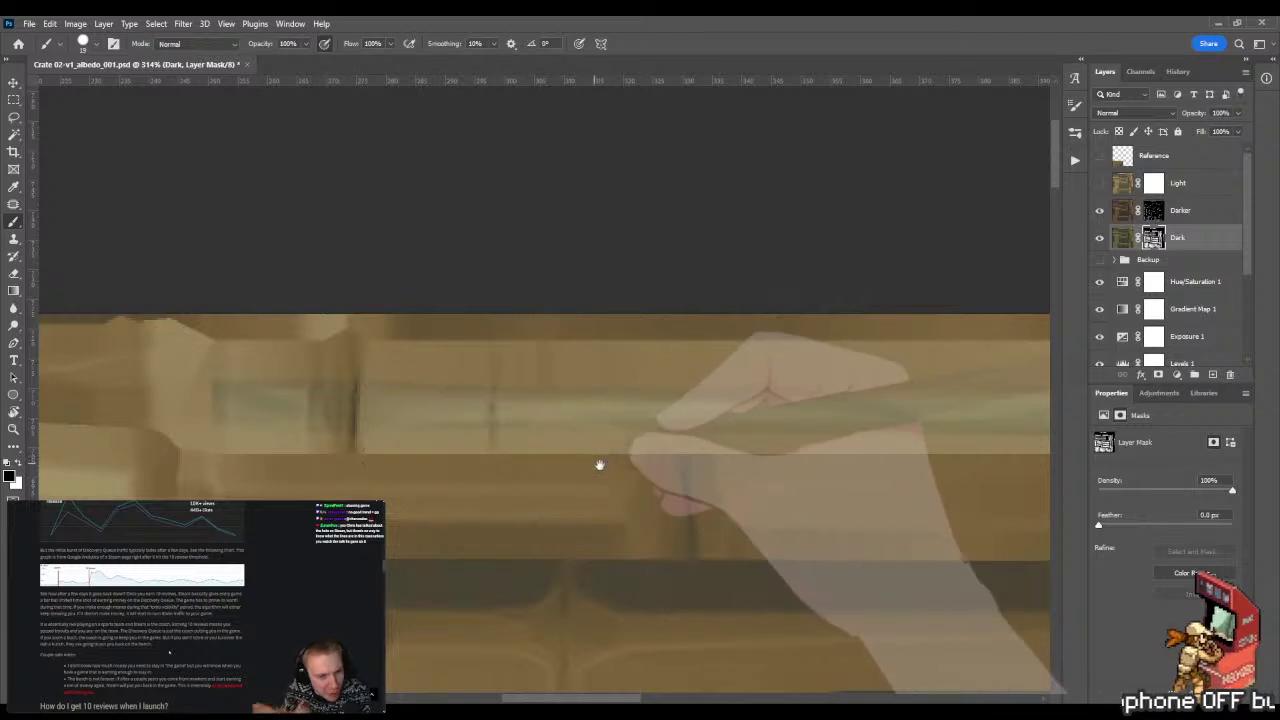
- Soften the strip's edges along the full length of the rim plank with a size 19 black brush on the Dark layer's mask
left_click_drag(600, 463, 414, 449)
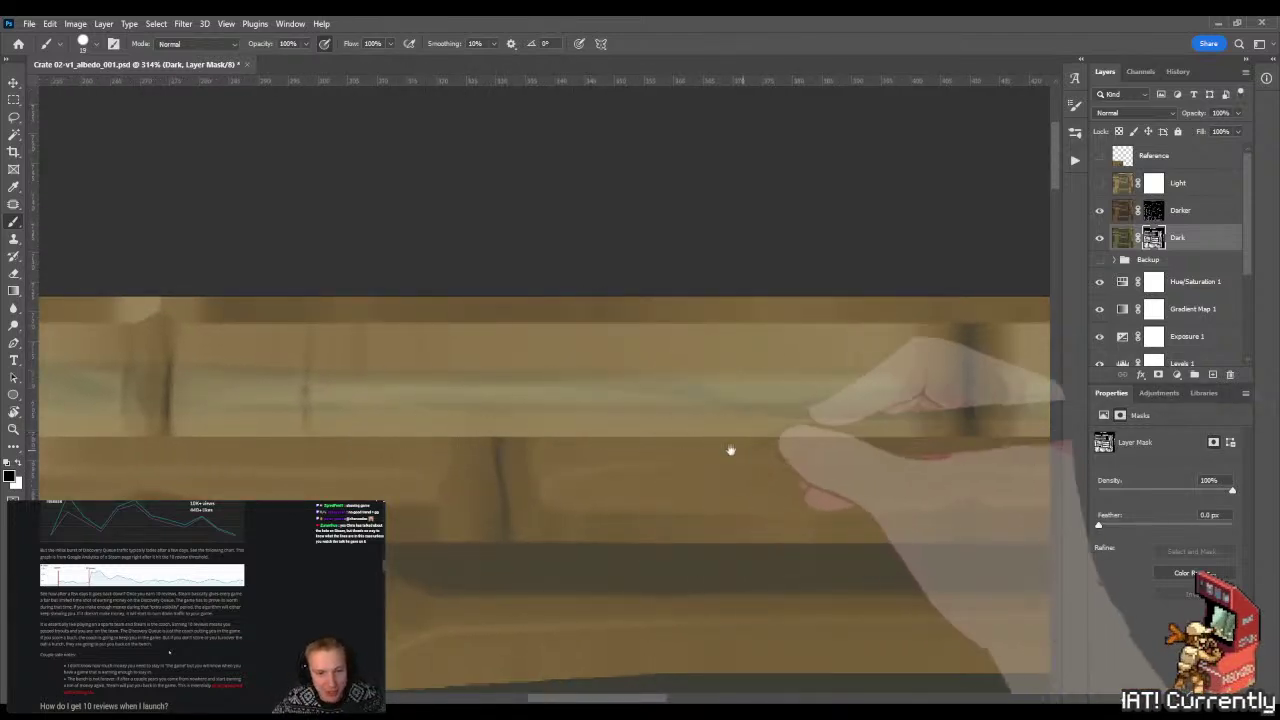
left_click_drag(731, 449, 503, 440)
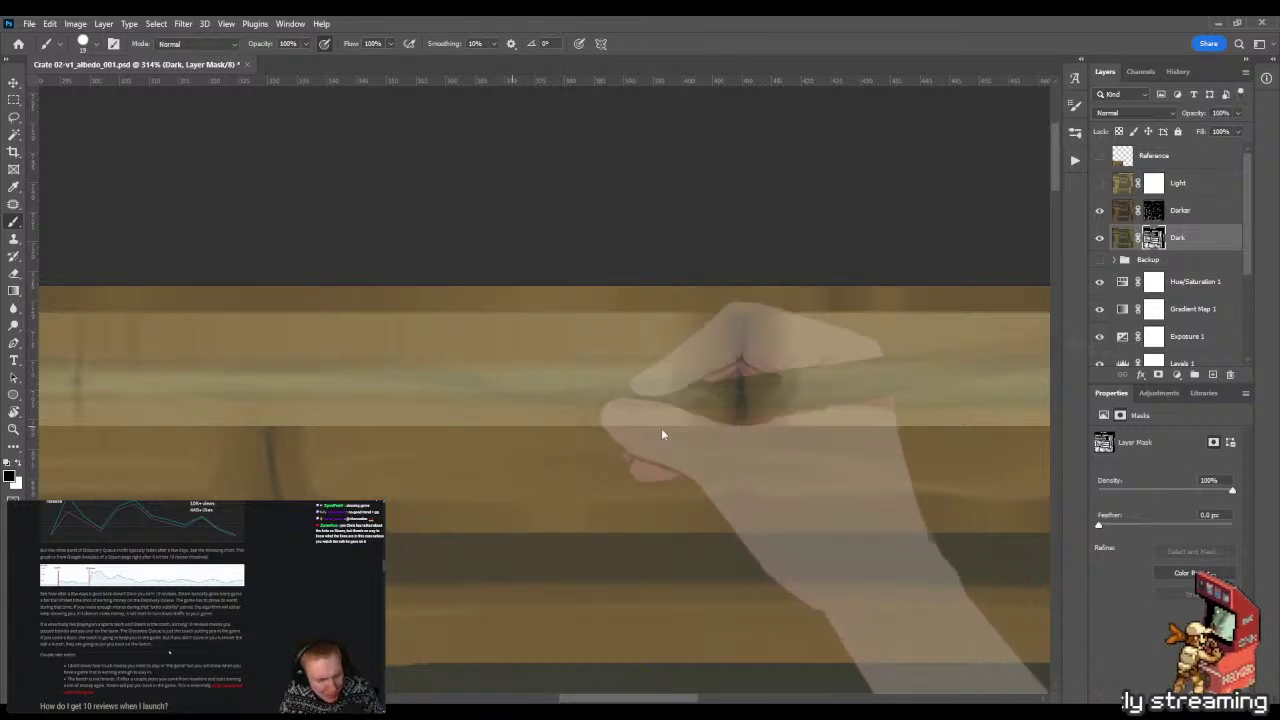
left_click_drag(665, 438, 515, 434)
left_click_drag(615, 432, 516, 426)
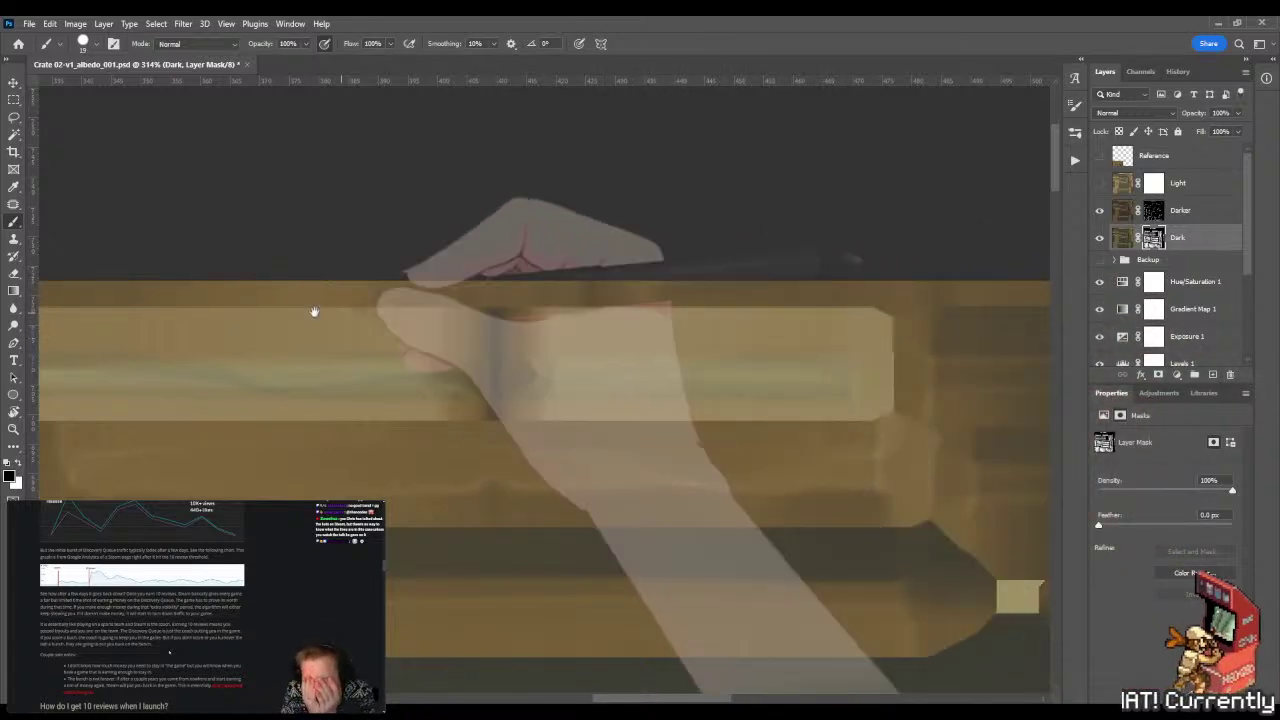
left_click_drag(314, 312, 811, 331)
left_click_drag(274, 323, 683, 323)
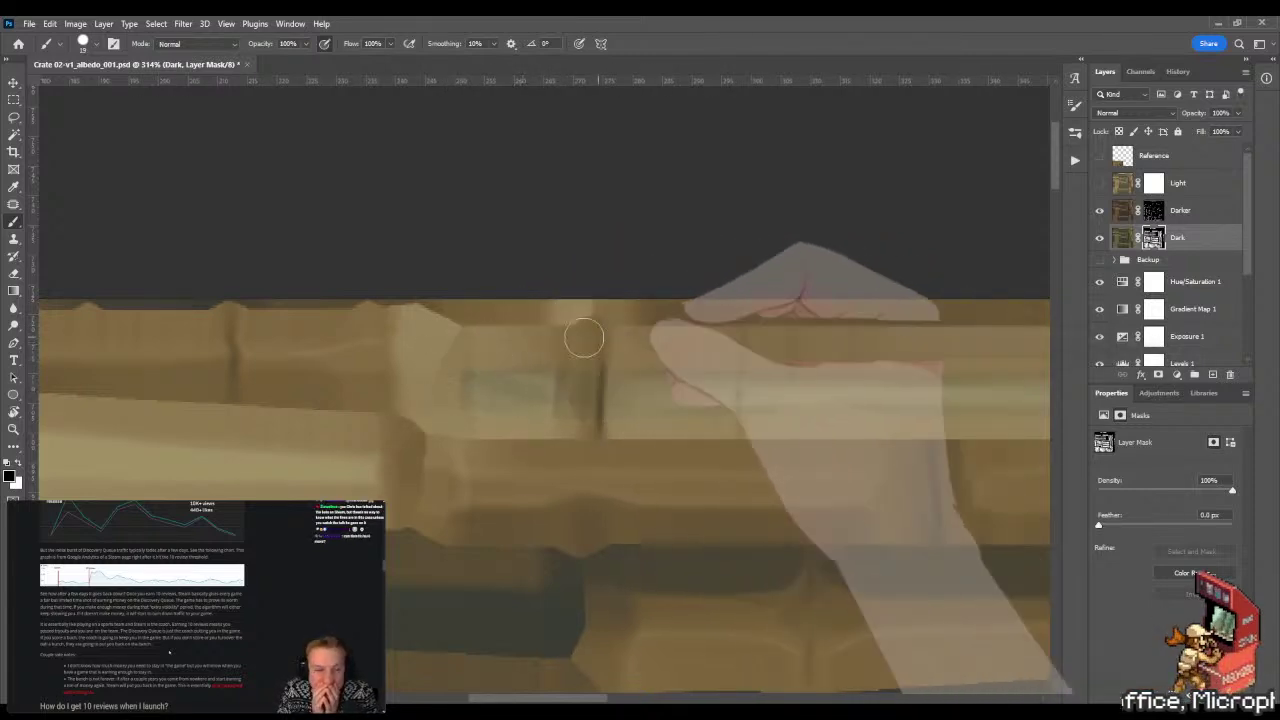
left_click_drag(711, 342, 463, 334)
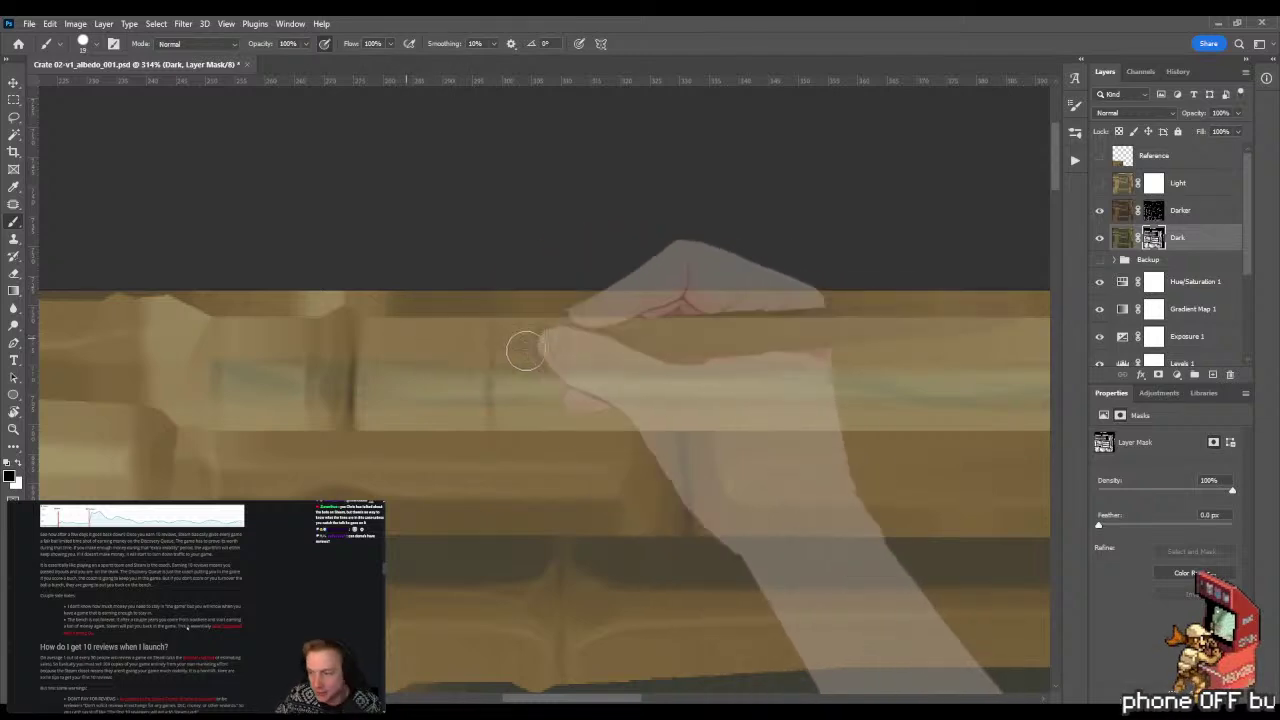
left_click_drag(651, 343, 442, 348)
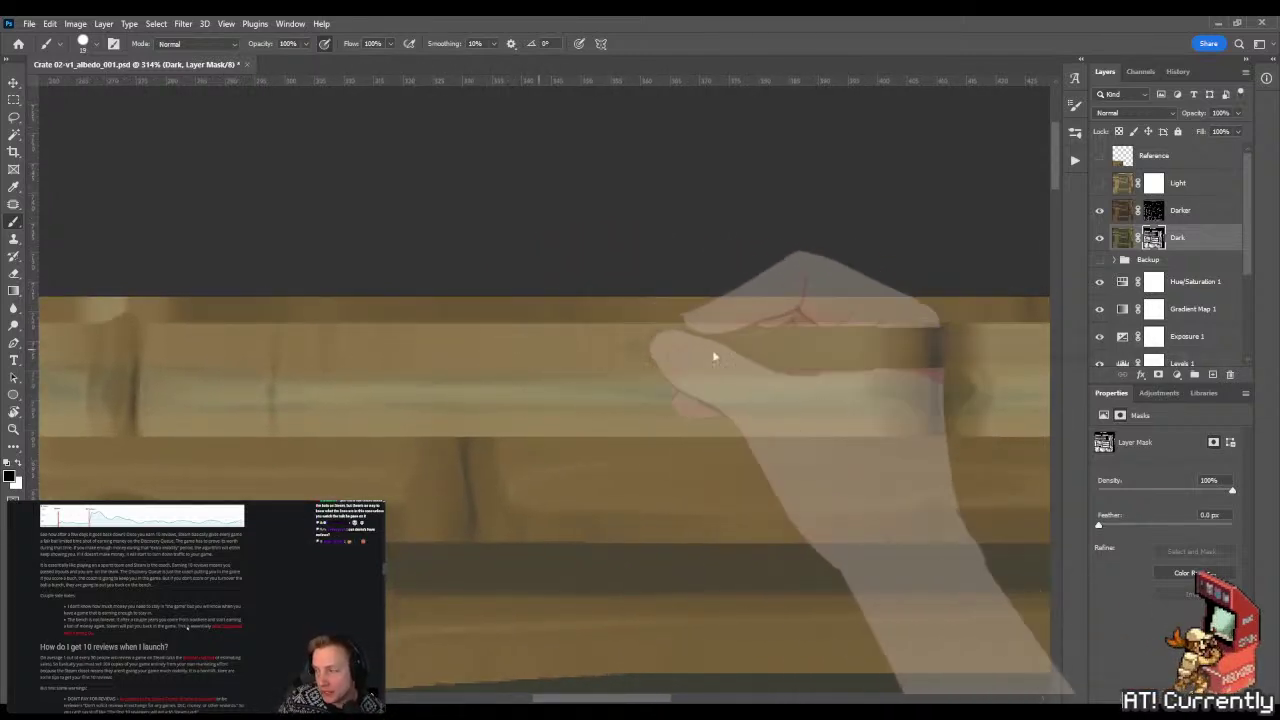
left_click_drag(855, 347, 614, 337)
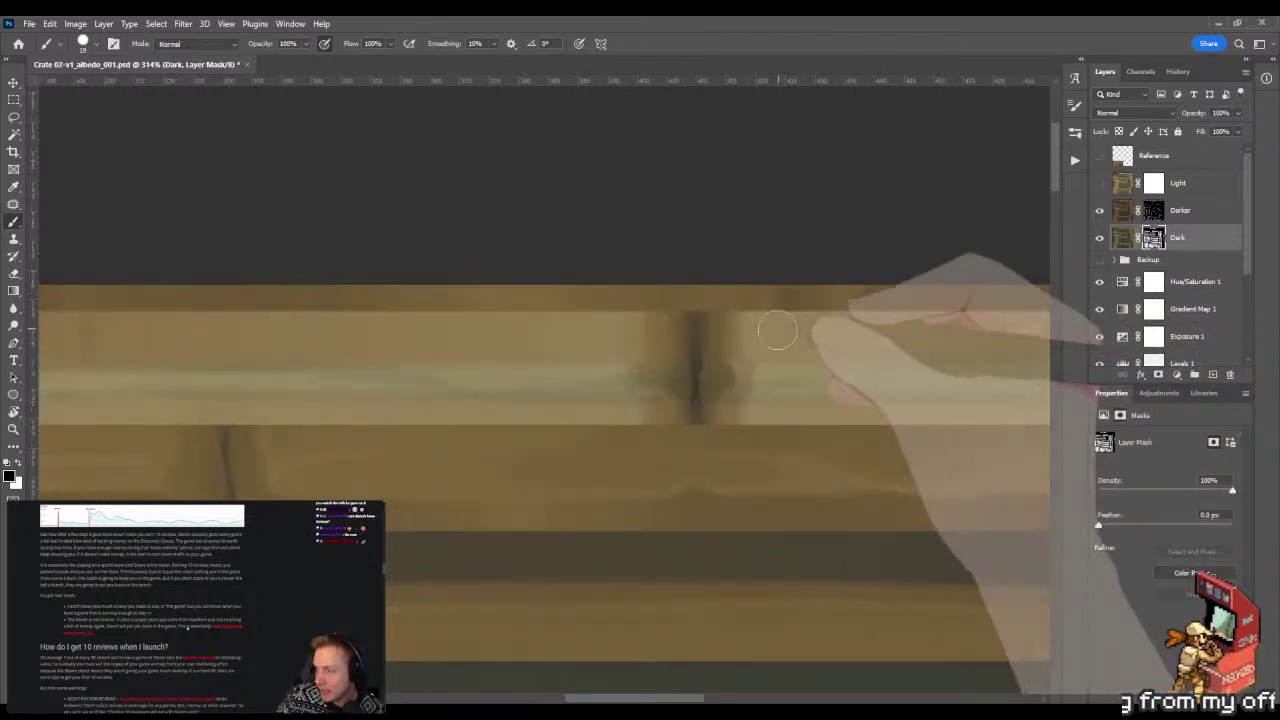
mouse_move(800, 320)
left_mouse_down()
mouse_move(551, 317)
mouse_move(849, 363)
mouse_move(531, 369)
left_mouse_up()
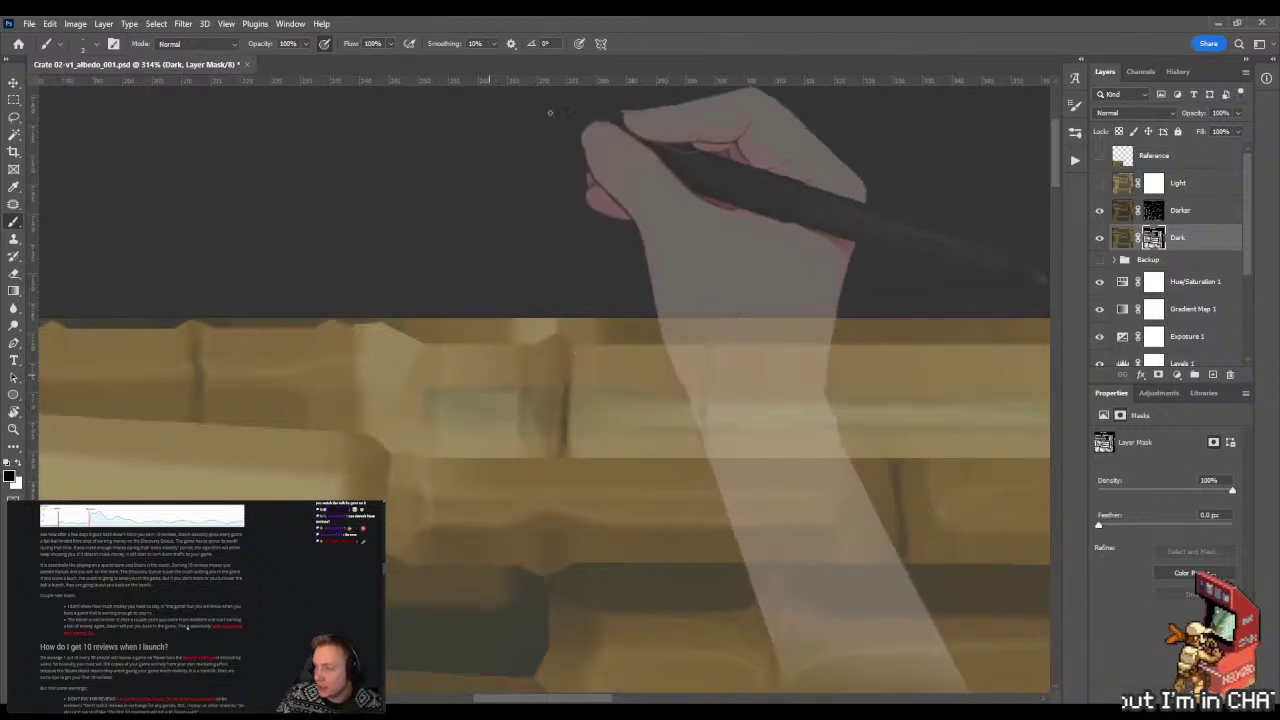
- Paint fine black grain strokes with a 2 px pressure-sized brush around the cracks at the strip's left end
left_click_drag(381, 408, 420, 406)
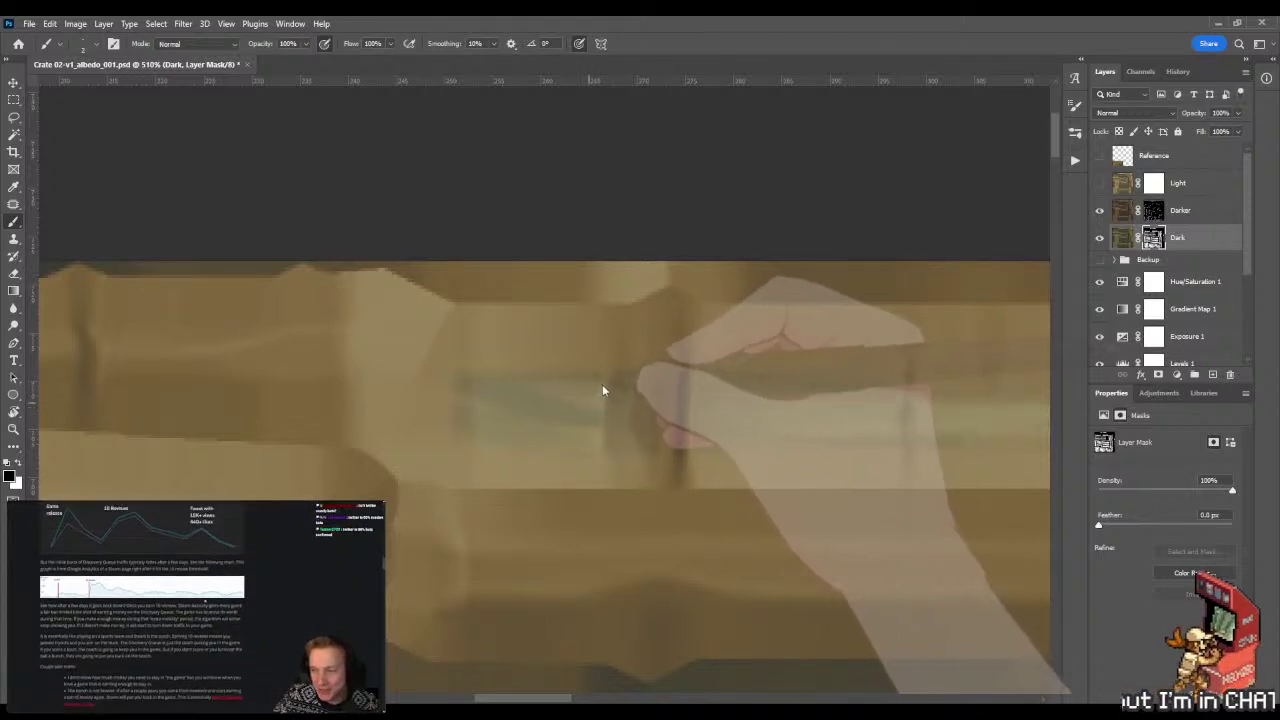
left_click_drag(734, 414, 494, 395)
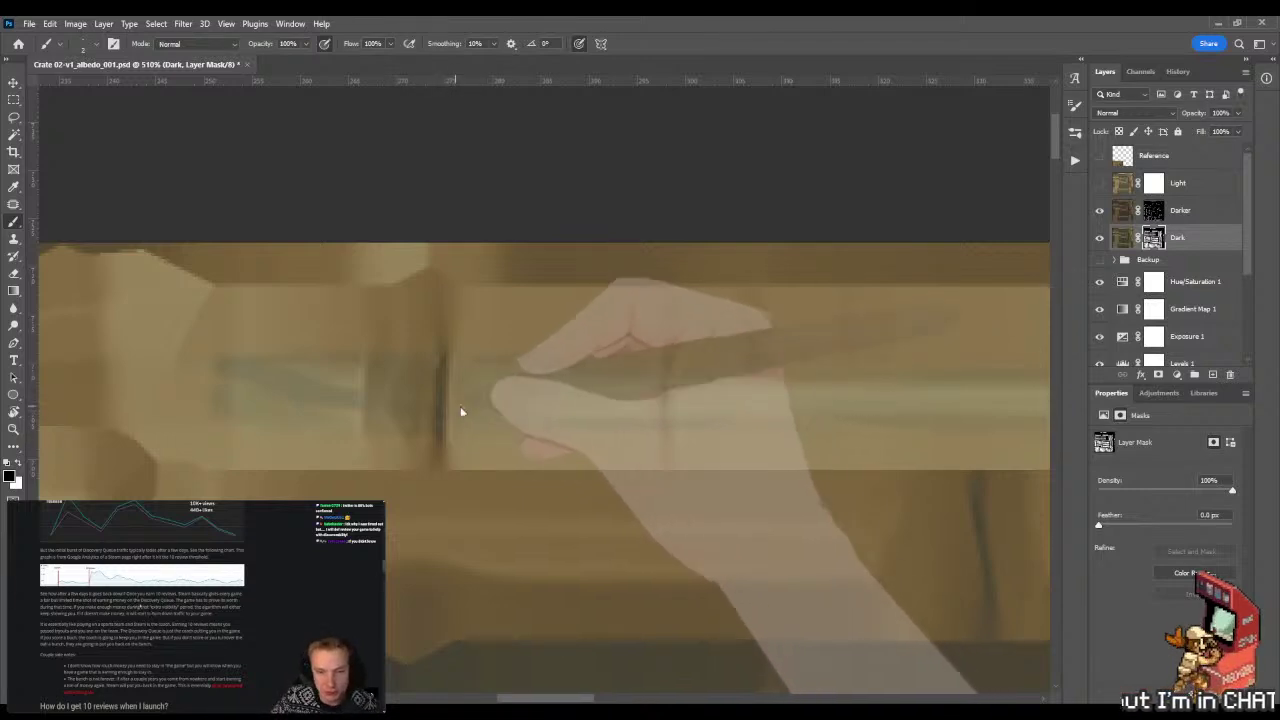
key("z")
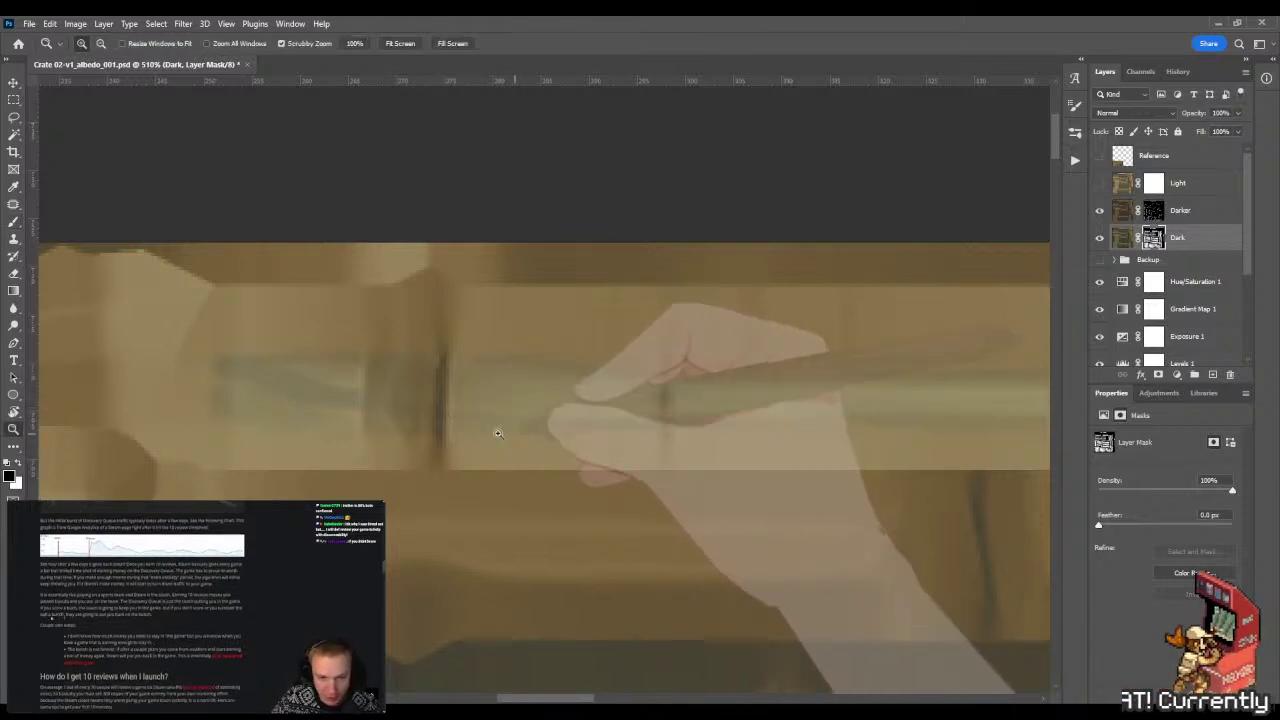
left_click_drag(507, 434, 401, 431)
left_click_drag(514, 400, 544, 362)
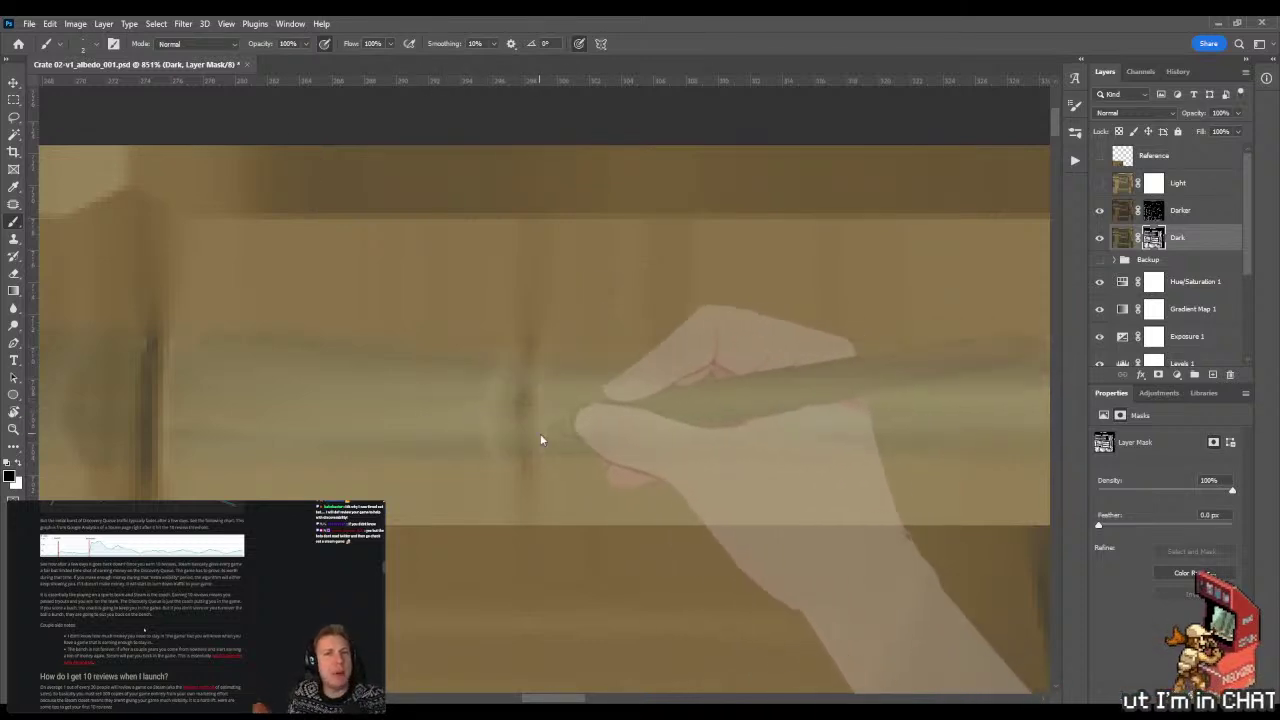
key("z")
scroll(545, 434, "down", 5)
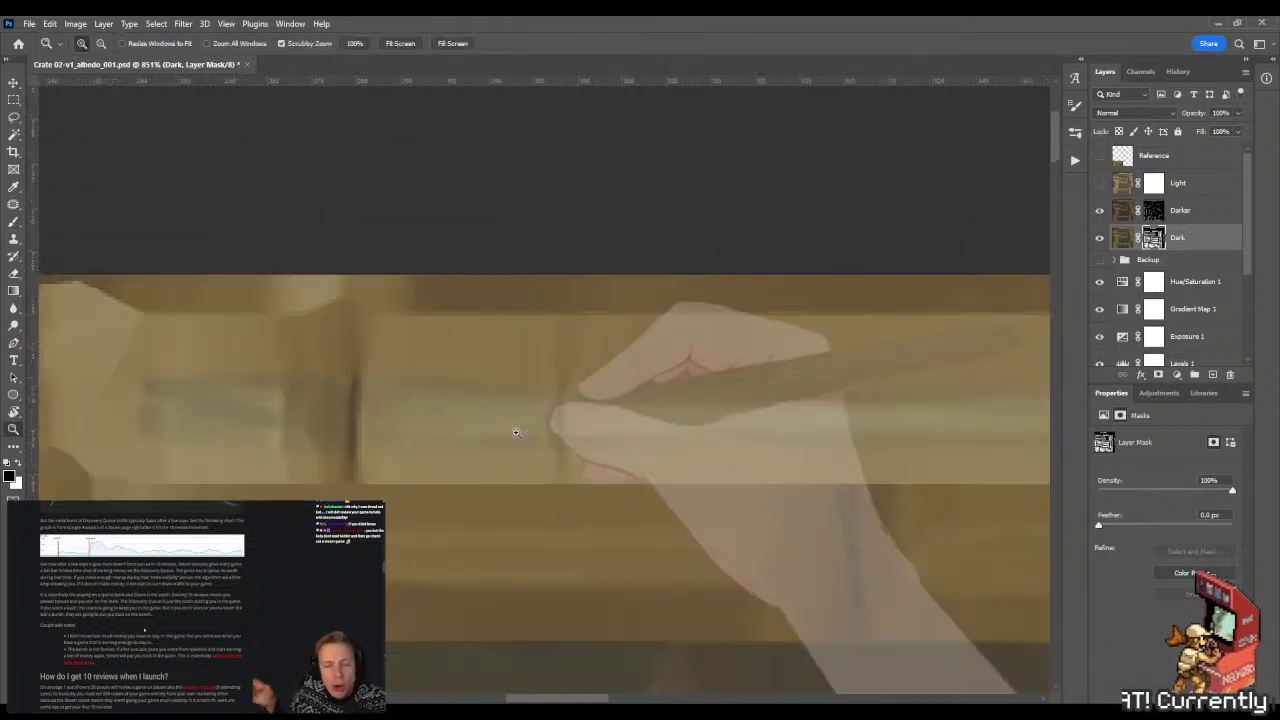
- Paint thin wavy grain lines along the middle of the strip up to the wide dark crack on the Dark layer's mask
scroll(619, 425, "up", 4)
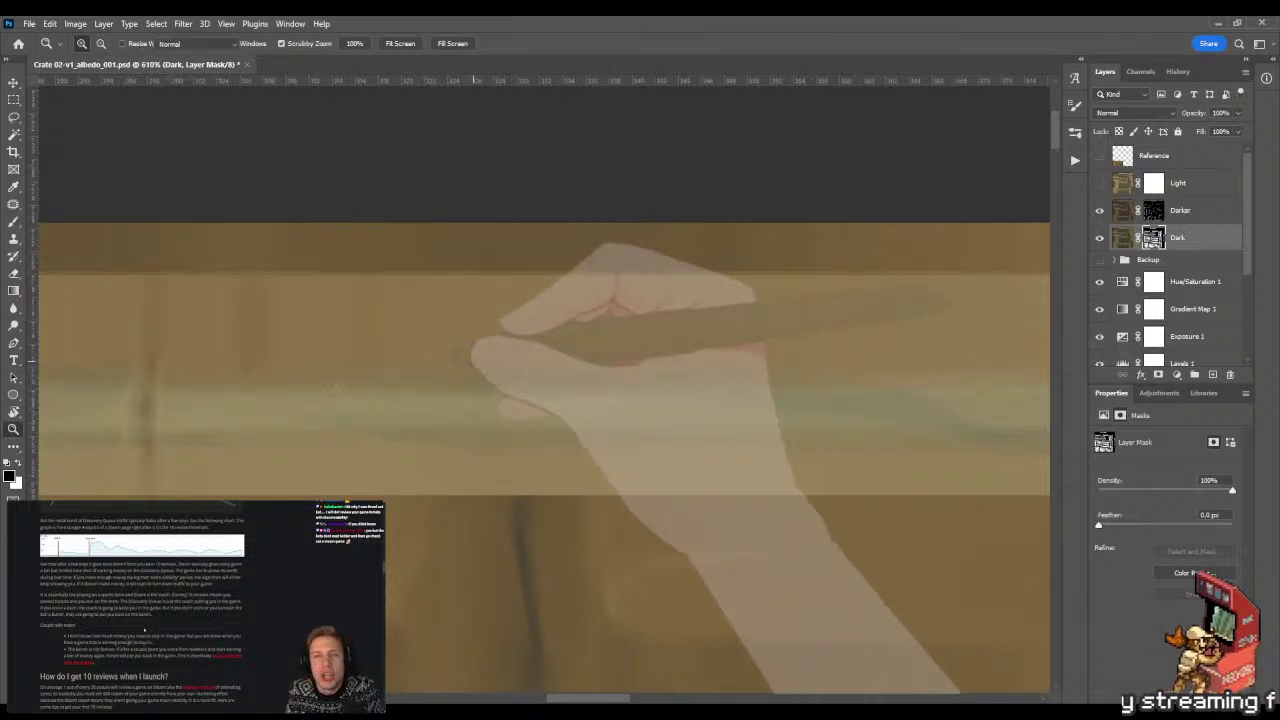
key("b")
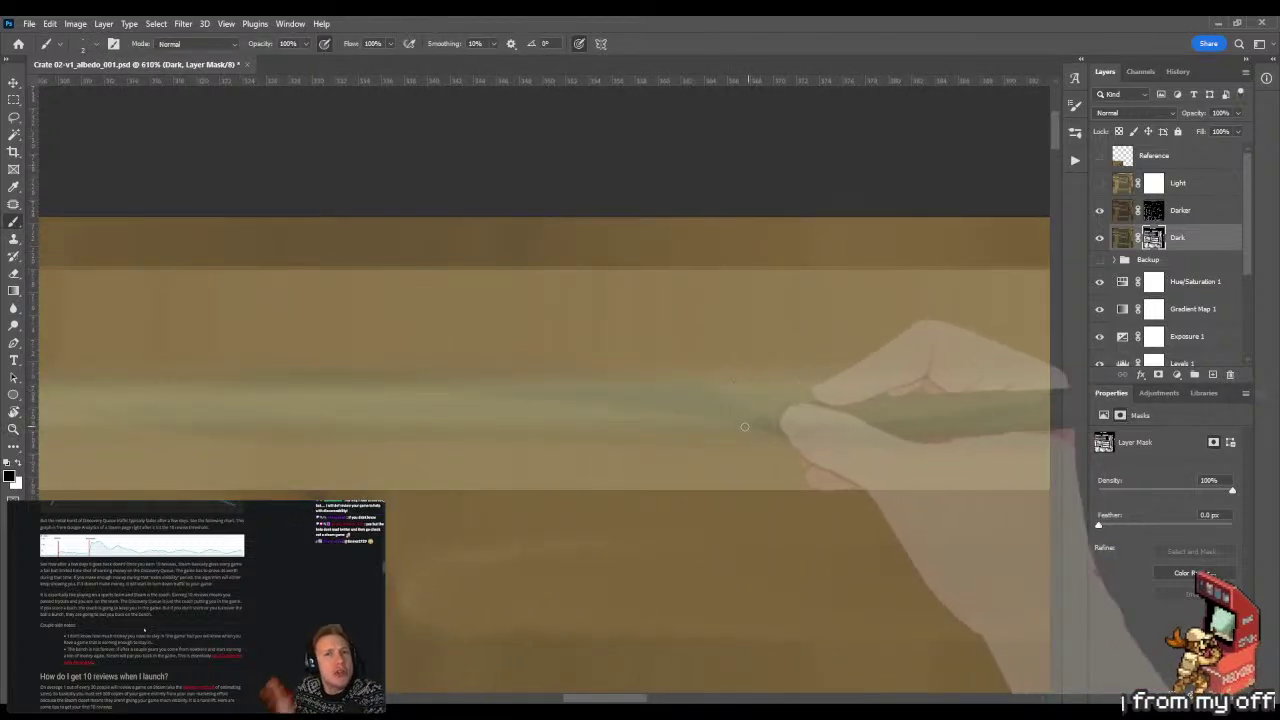
left_click_drag(677, 407, 606, 397)
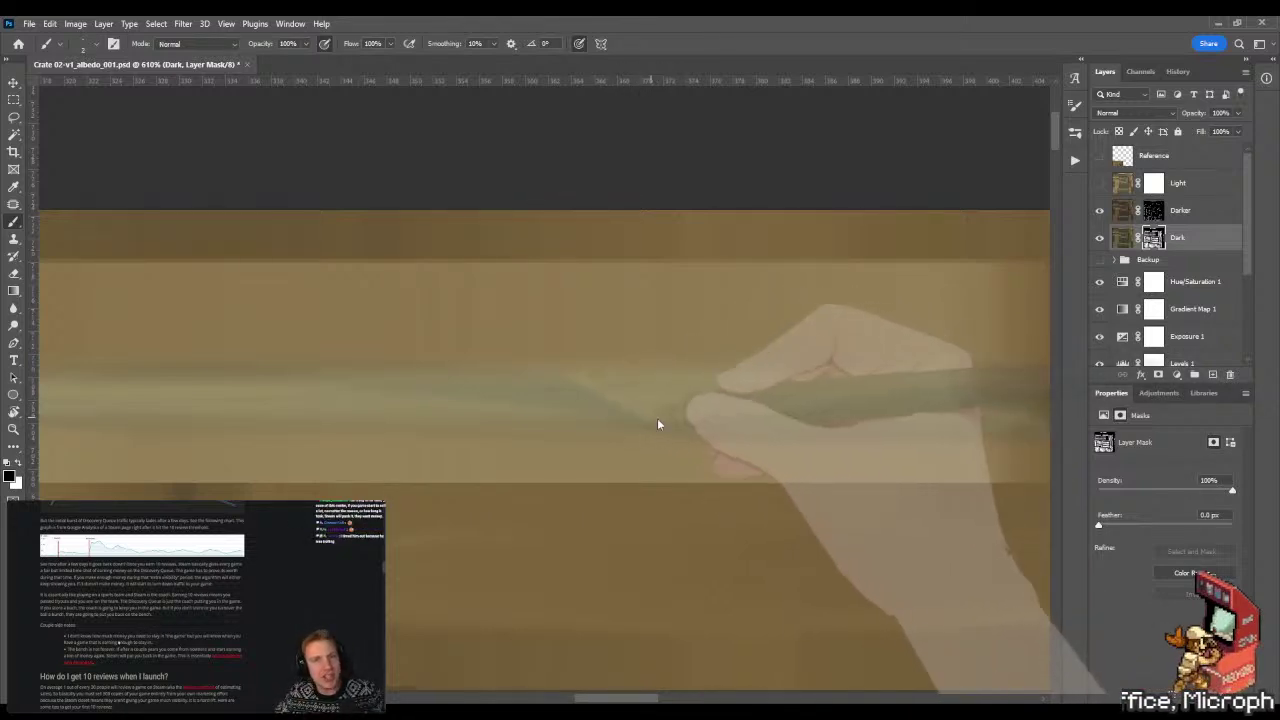
left_click_drag(652, 426, 597, 416)
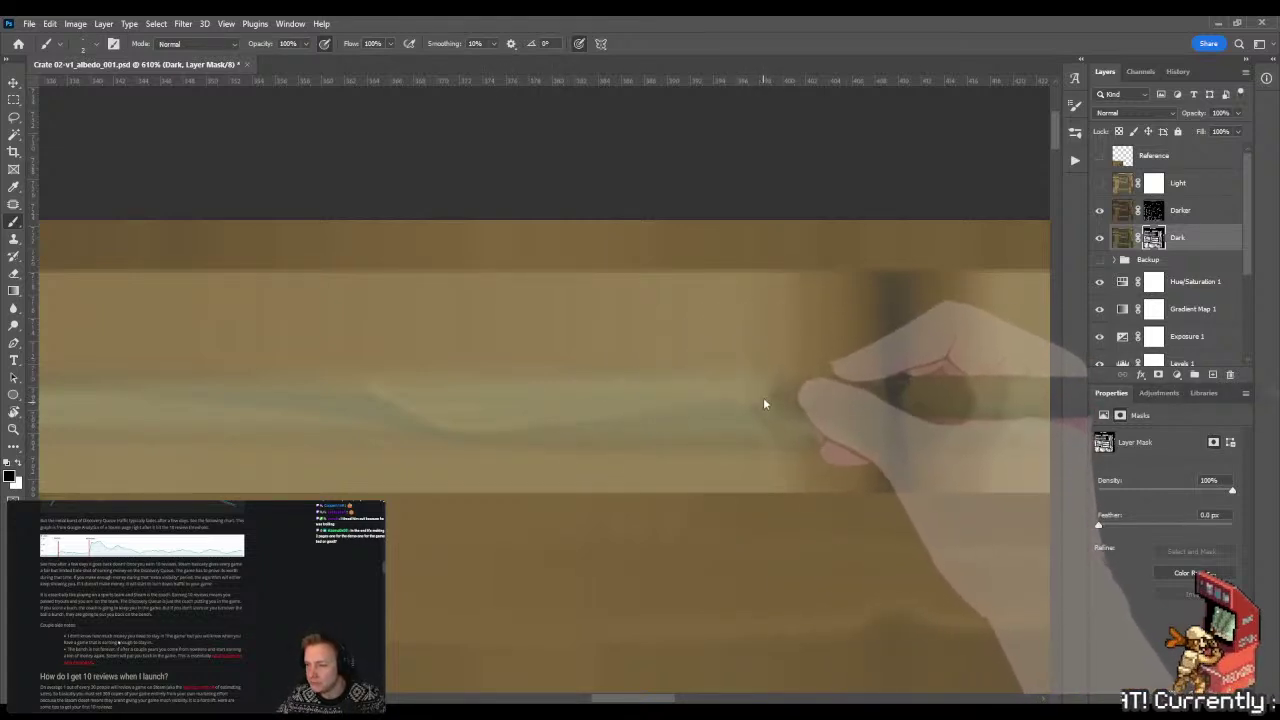
left_click_drag(760, 417, 640, 402)
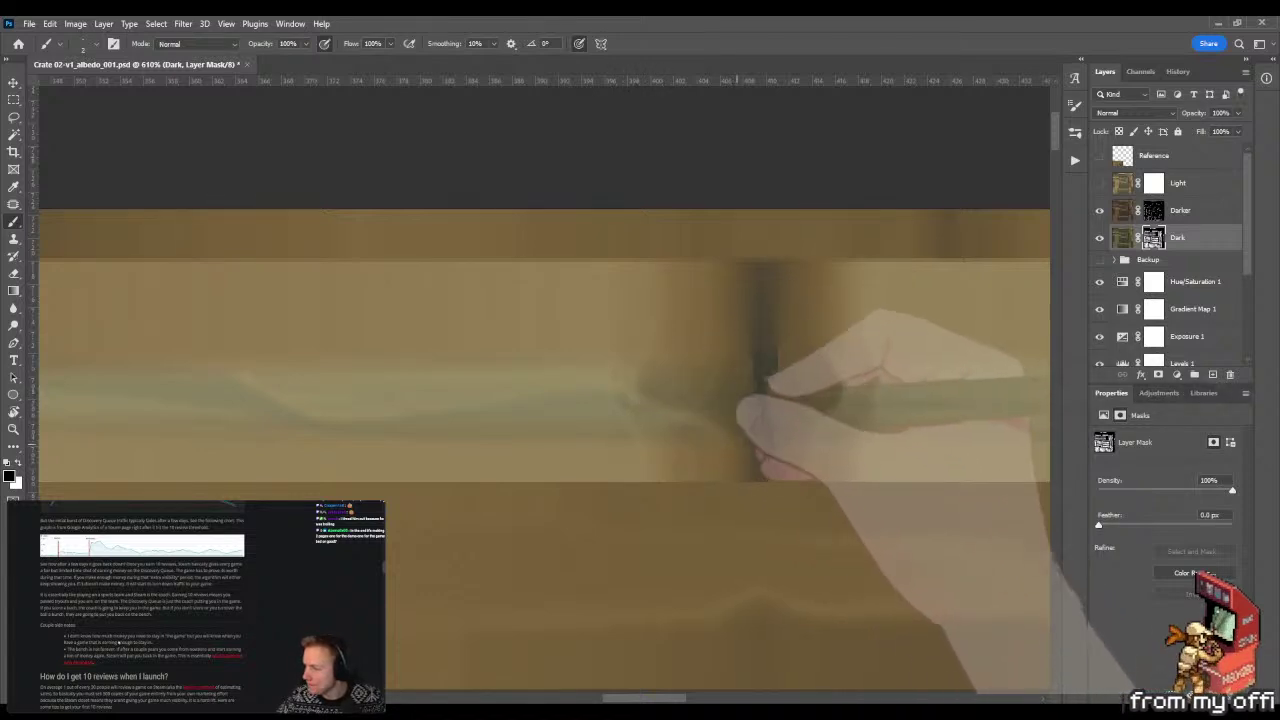
scroll(677, 426, "right", 3)
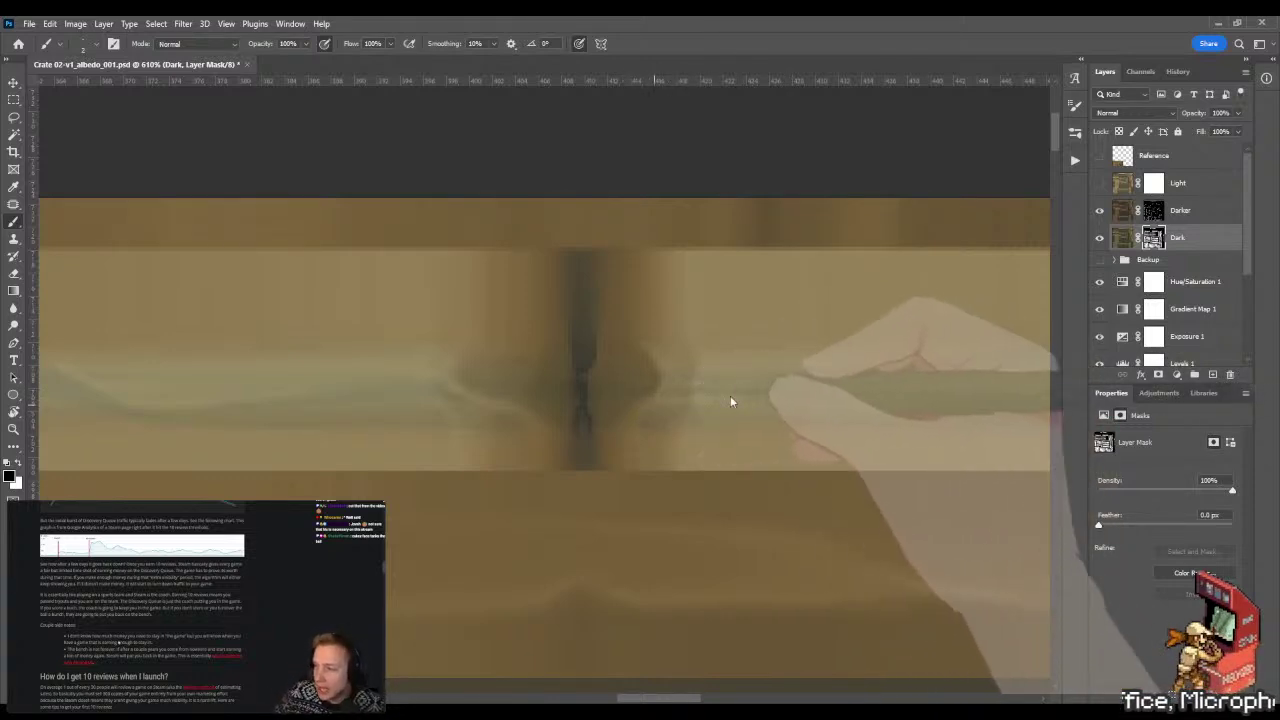
- Paint fine black grain strokes through the strip's last section, between the wide dark crack and the plank's right end
key("ctrl+space")
left_click_drag(732, 400, 608, 408)
mouse_move(672, 410)
left_mouse_down()
mouse_move(579, 412)
mouse_move(674, 414)
mouse_move(740, 400)
mouse_move(700, 390)
mouse_move(732, 382)
left_mouse_up()
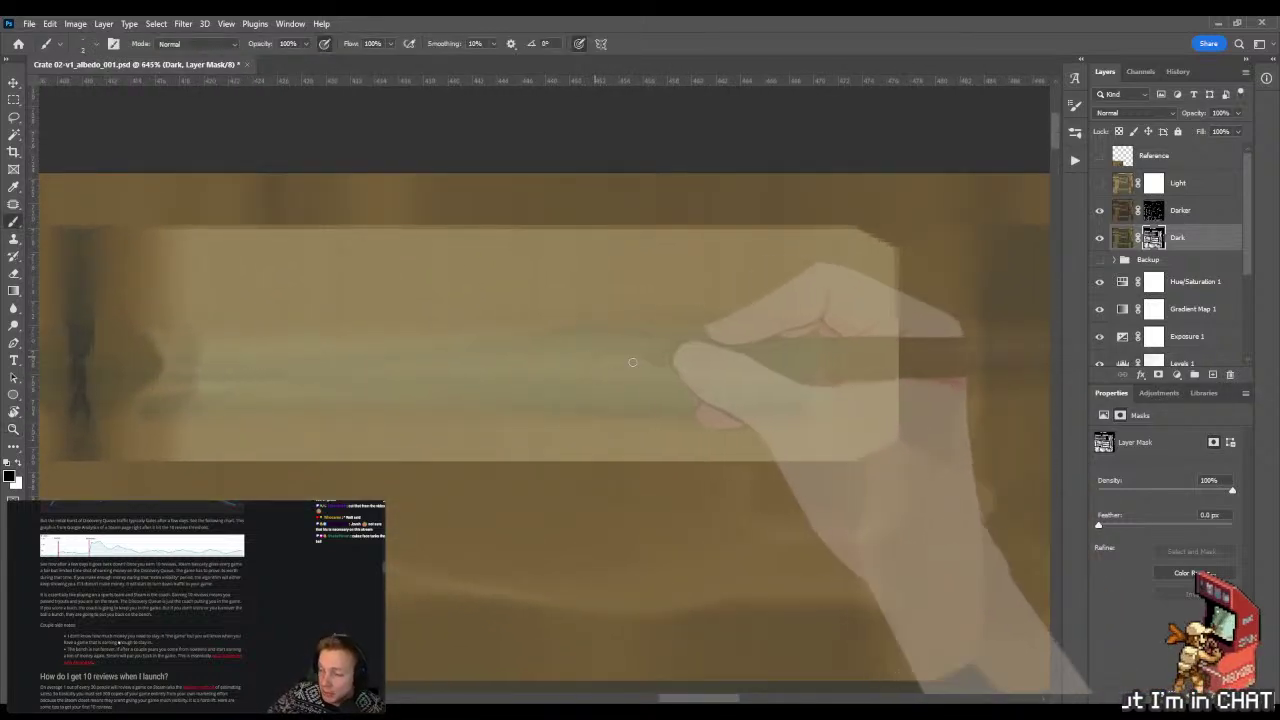
mouse_move(554, 358)
left_mouse_down()
mouse_move(688, 360)
mouse_move(835, 381)
left_mouse_up()
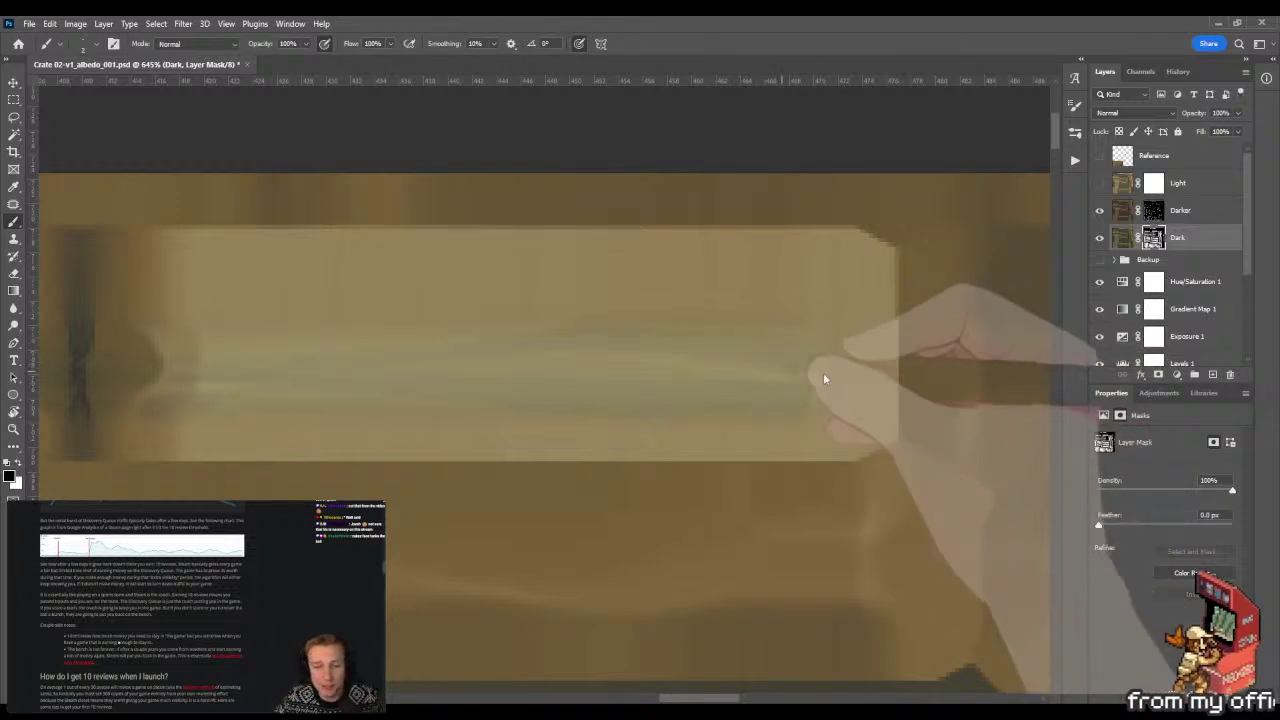
- Lasso a low wavy grain shape in the strip's last section and fill it with a white gradient on the Dark layer's mask
scroll(823, 378, "down", 8)
key("m")
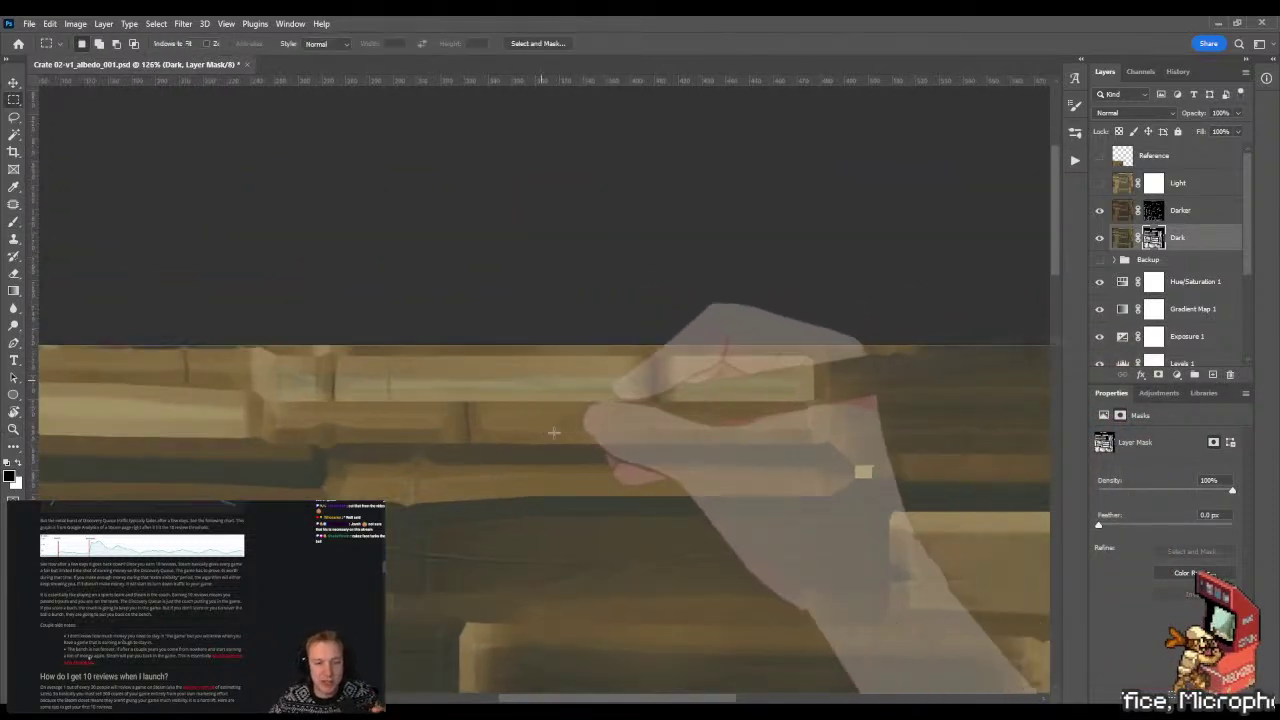
key("z")
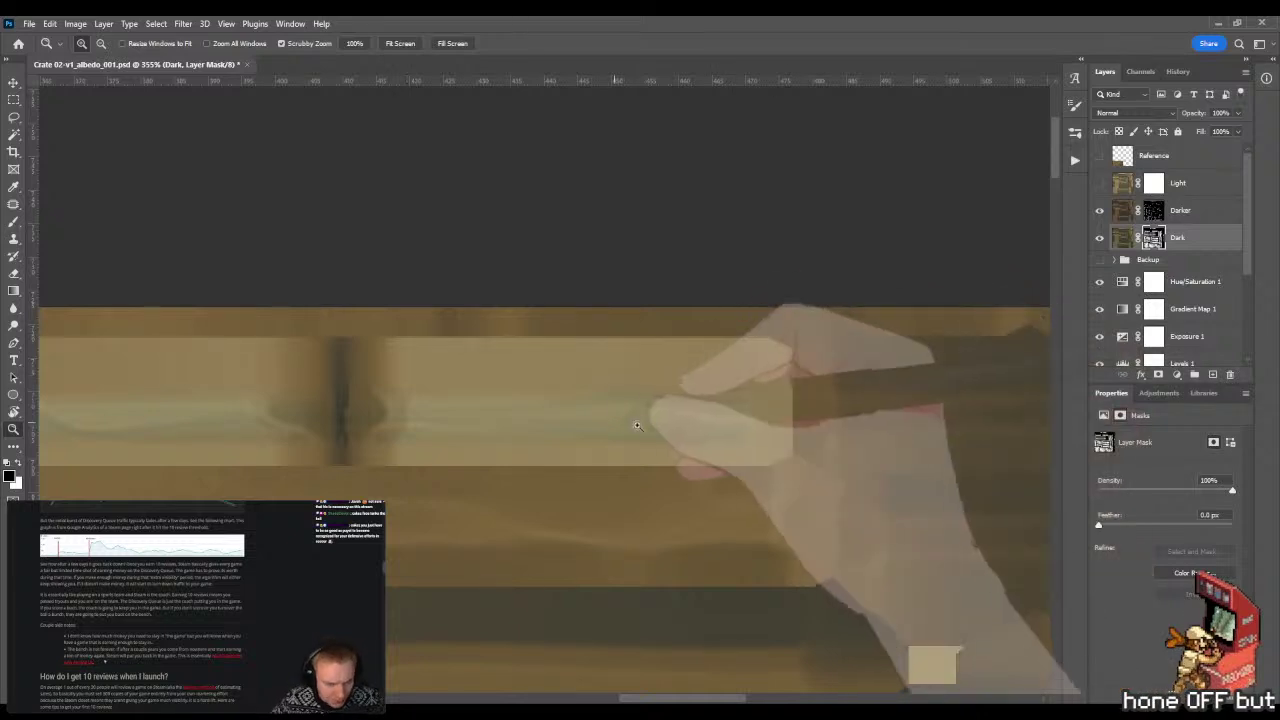
left_click_drag(617, 425, 690, 425)
key("l")
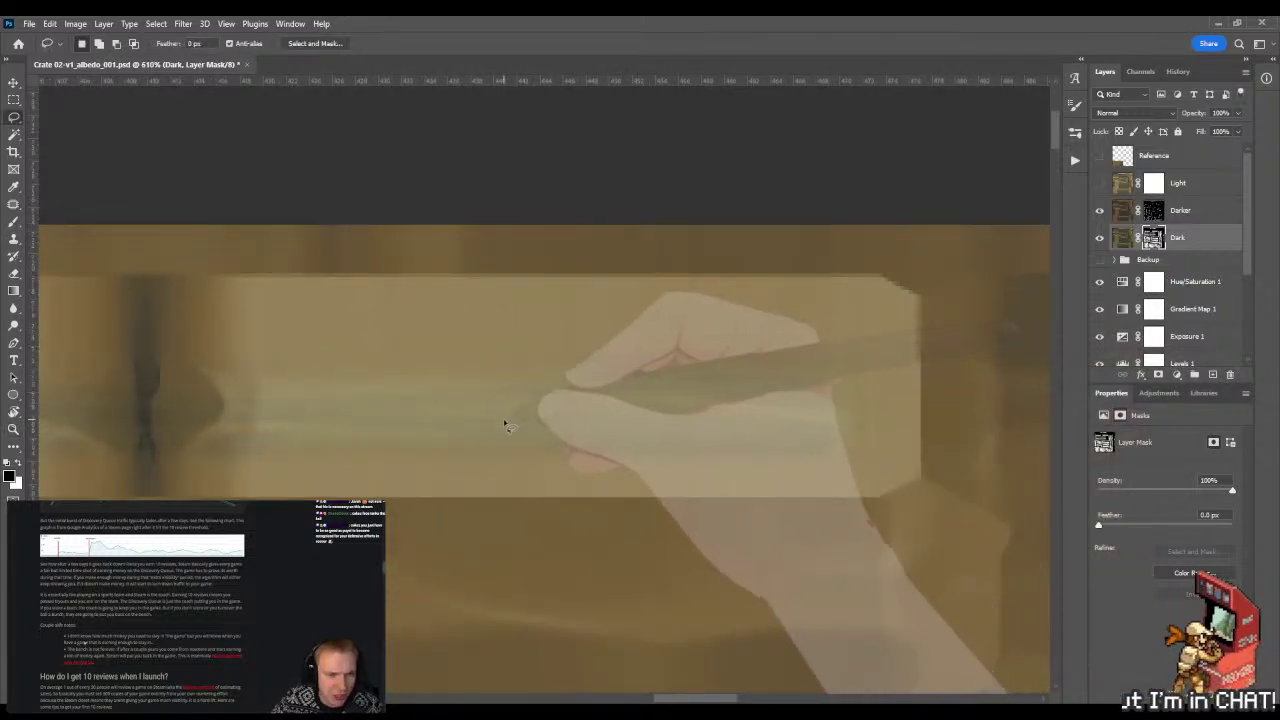
mouse_move(508, 420)
left_mouse_down()
mouse_move(643, 403)
mouse_move(505, 418)
mouse_move(600, 403)
mouse_move(808, 430)
mouse_move(507, 428)
left_mouse_up()
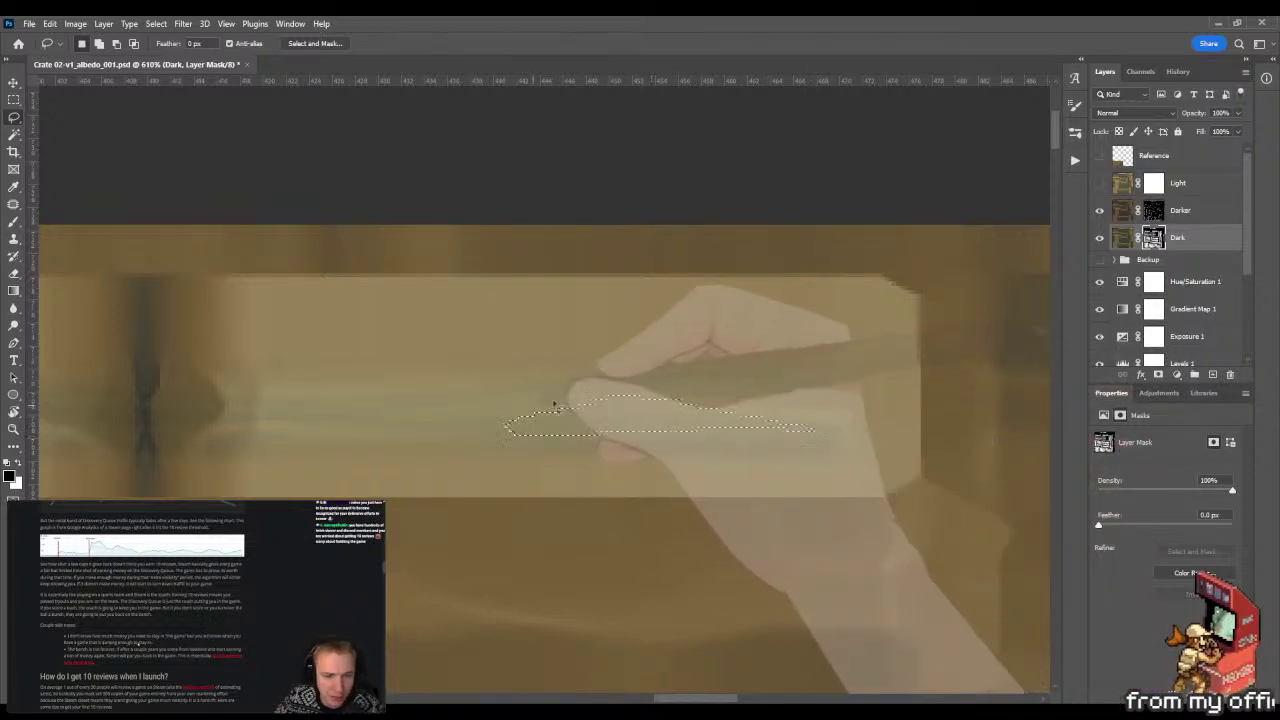
key("g")
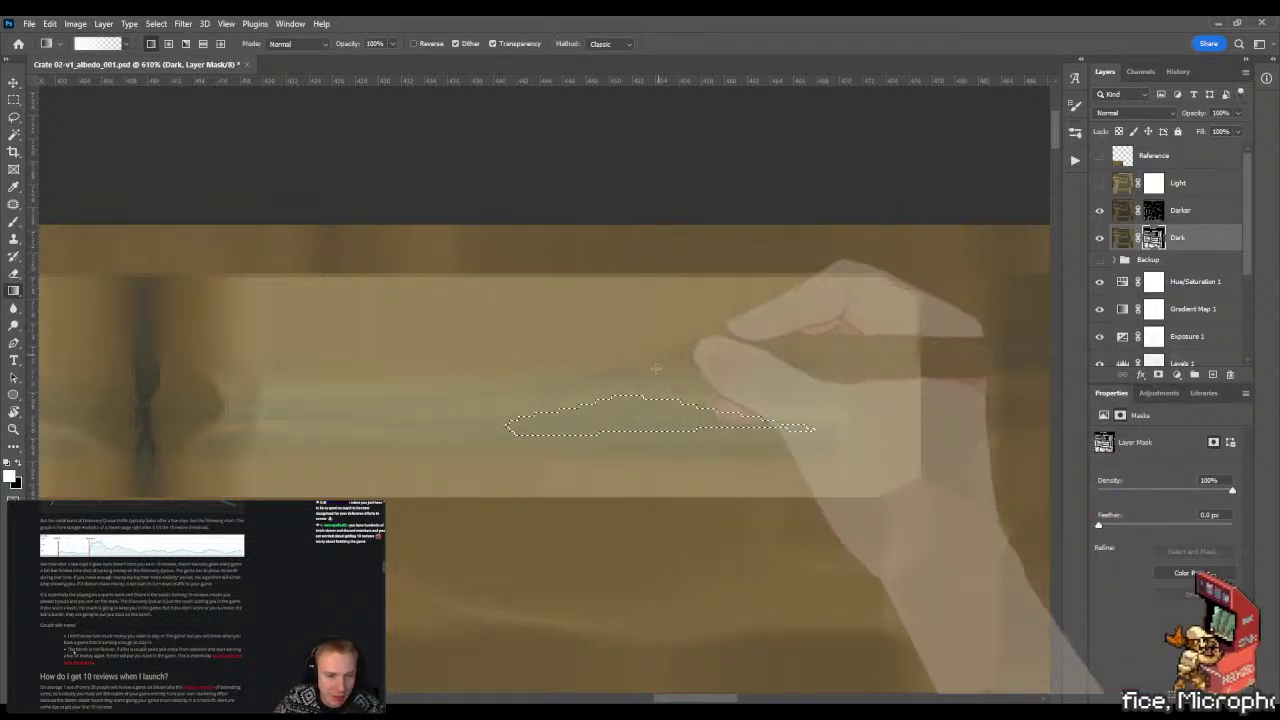
key("ctrl+d")
- Blend the new wavy grain shape into the strip's last section with the Mixer Brush on the Dark layer's mask
key("b")
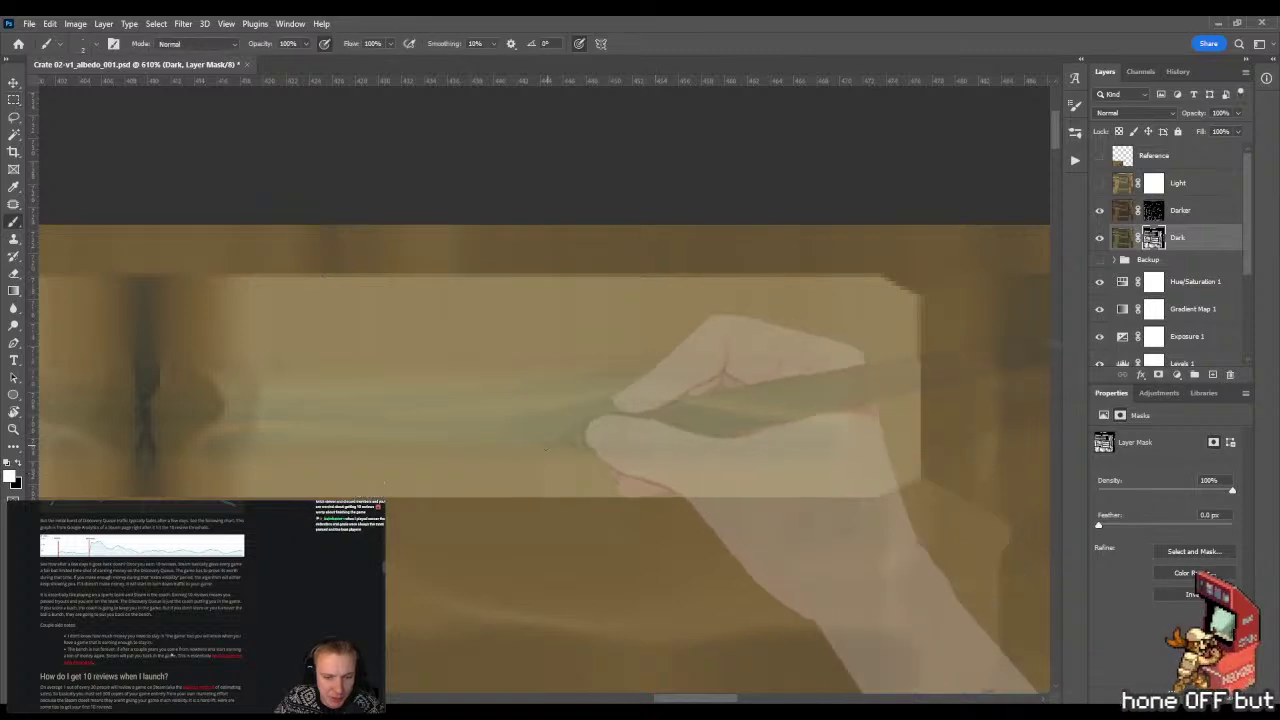
key("shift+b")
key("shift+b")
key("shift+b")
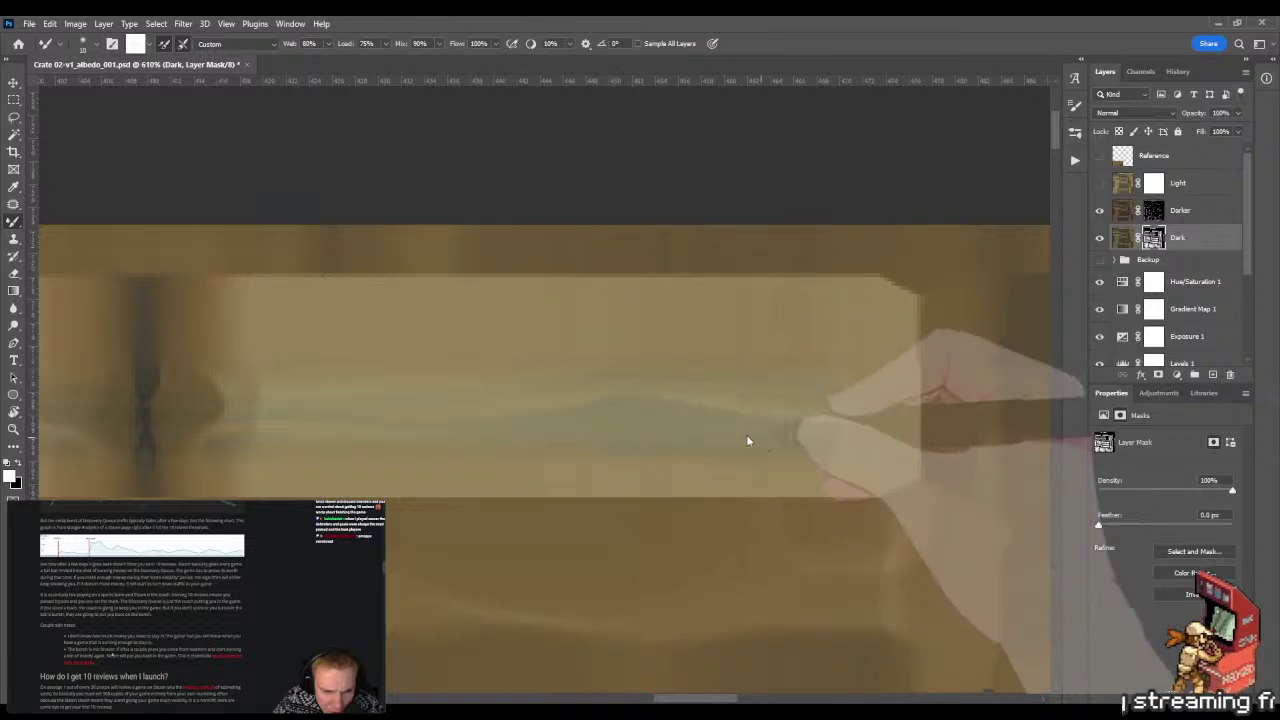
scroll(543, 410, "up", 2)
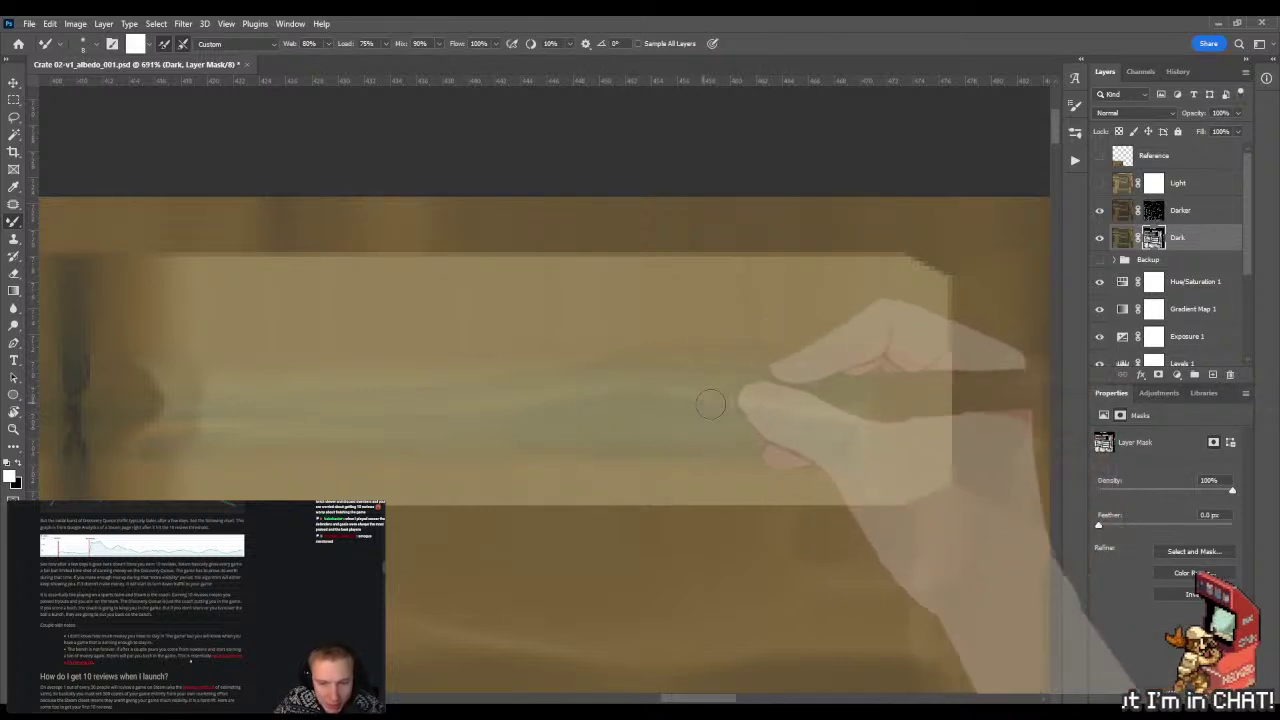
- Refine the wavy grain shape's edges up to the plank's right end with fine 2 px white and black brush strokes
key("b")
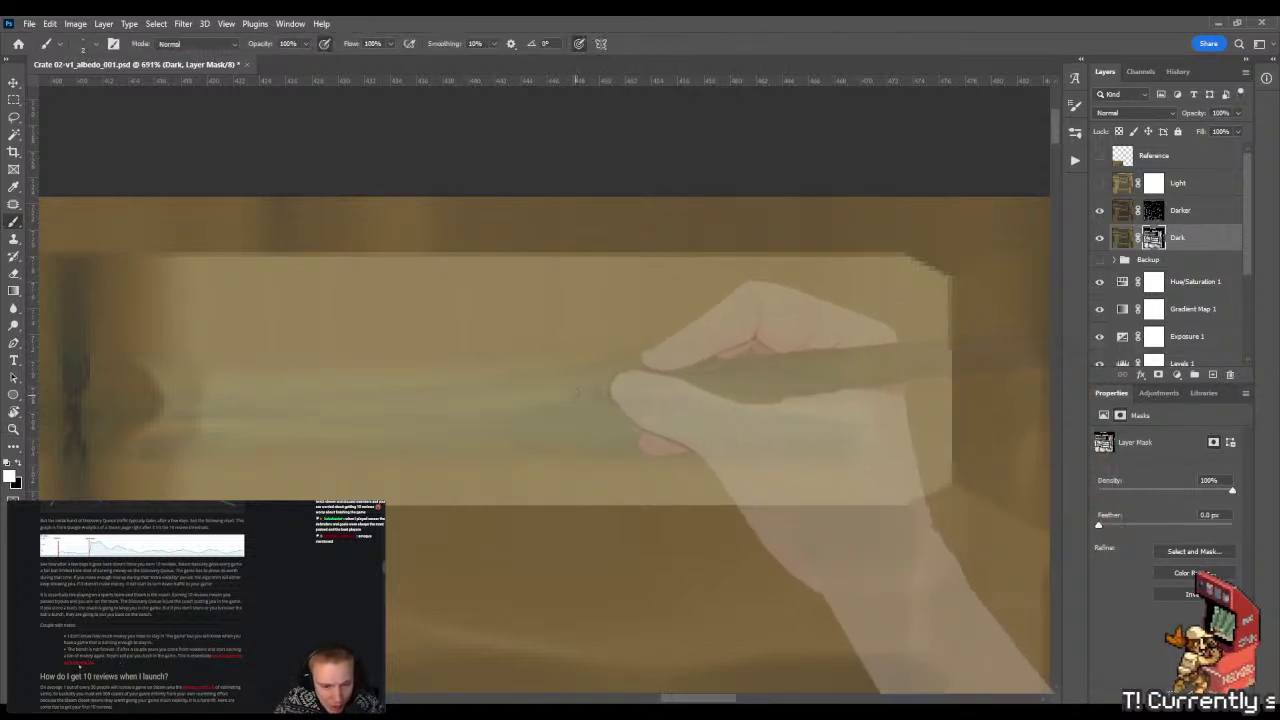
key("x")
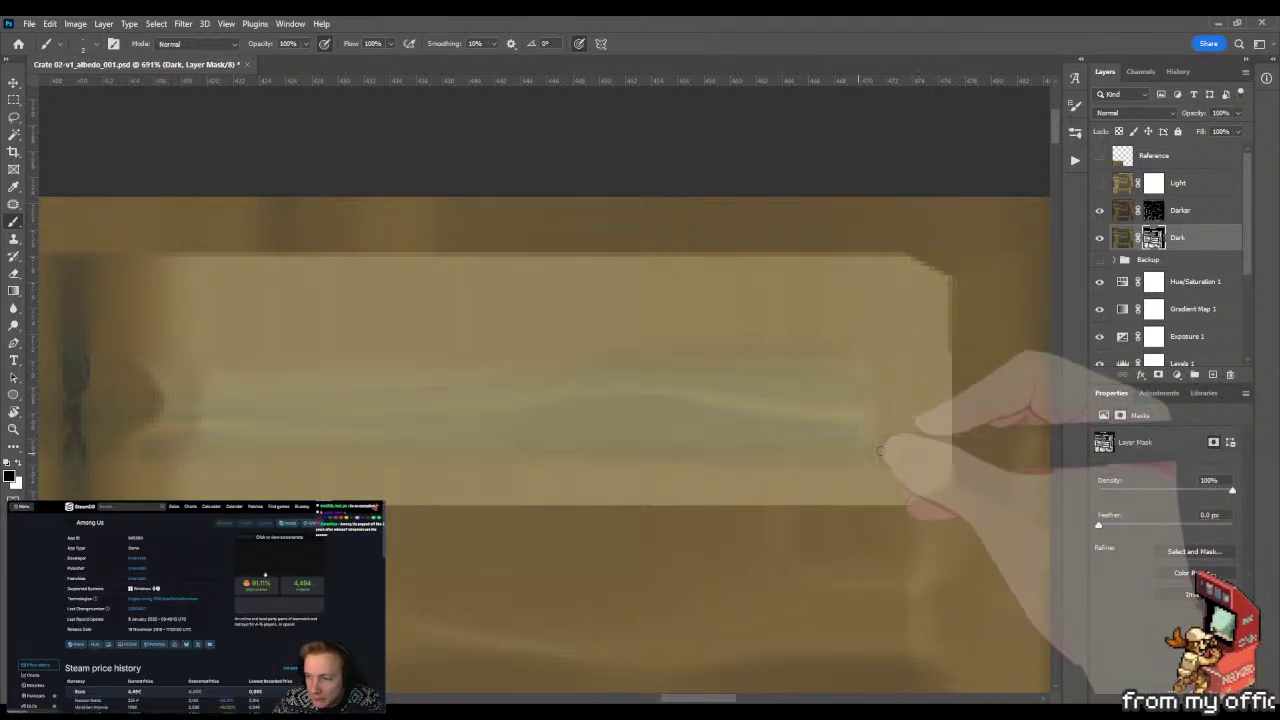
key("z")
left_click_drag(789, 469, 505, 468)
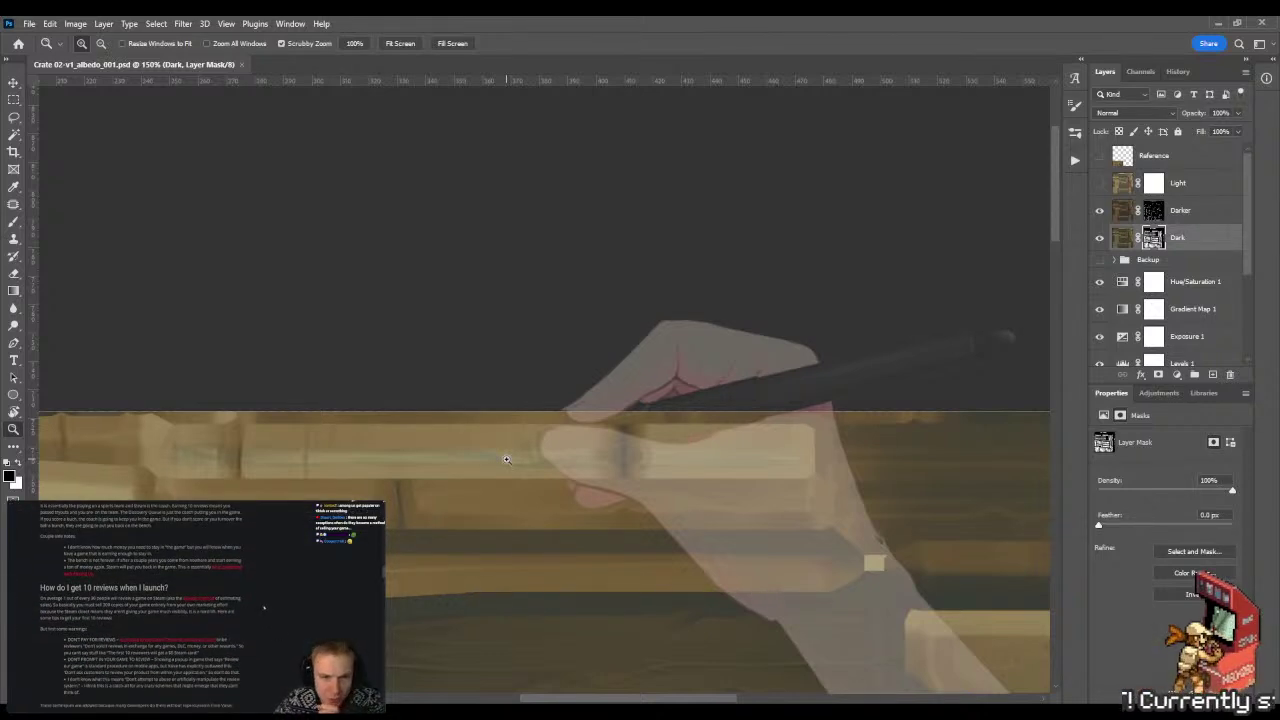
- On the Darker layer's mask, fill a lassoed tapering shape beside the strip's left crack with white and blend it with the Mixer Brush
left_click_drag(126, 542, 172, 540)
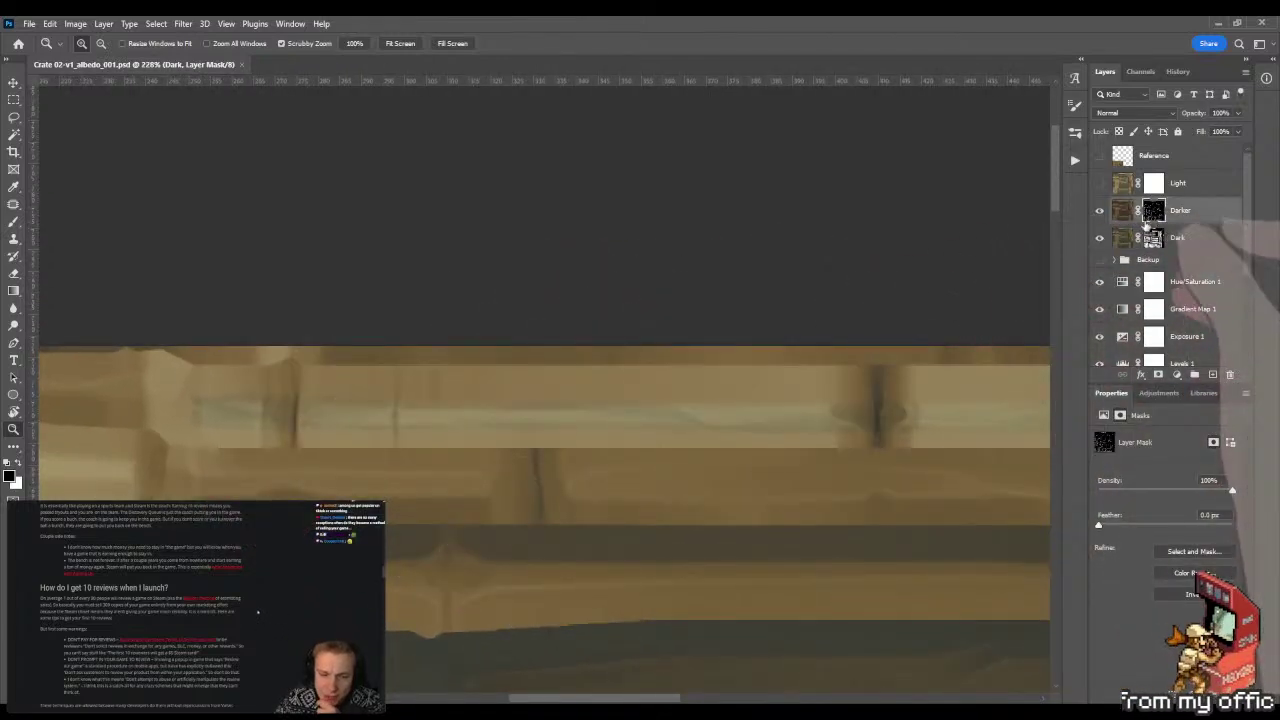
left_click(1146, 218)
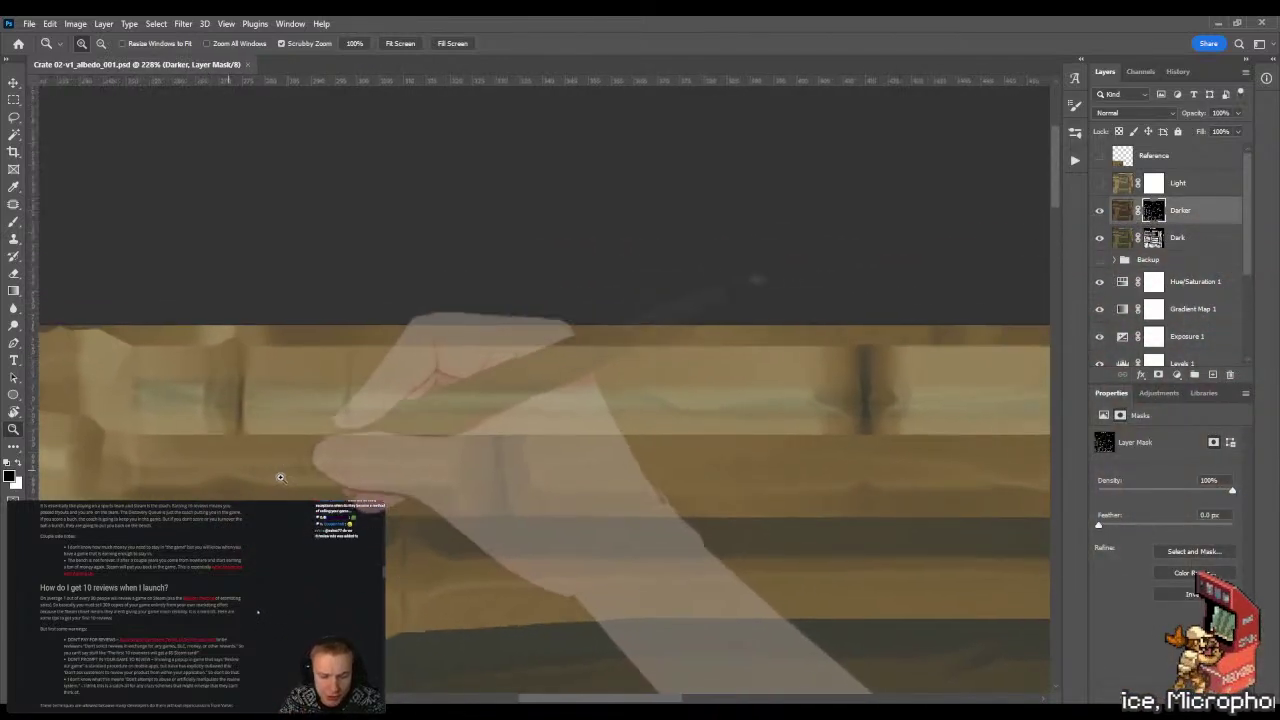
left_click_drag(280, 477, 296, 474)
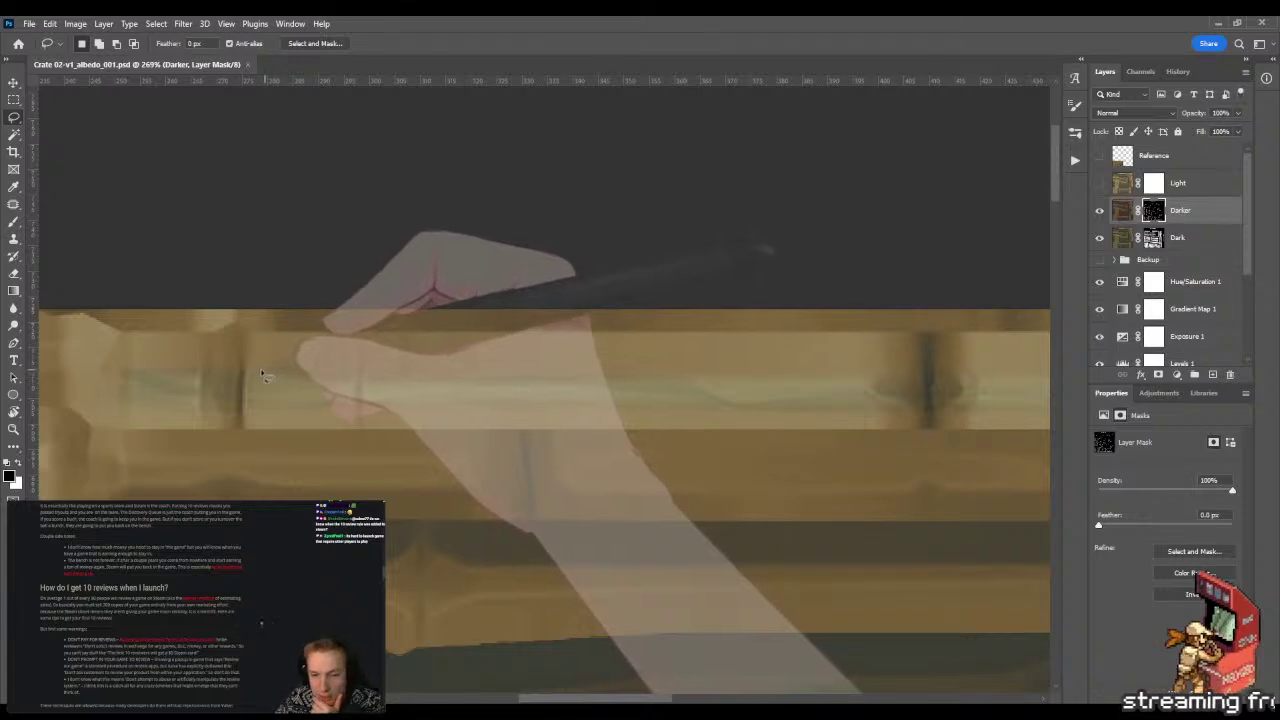
left_click_drag(254, 387, 250, 408)
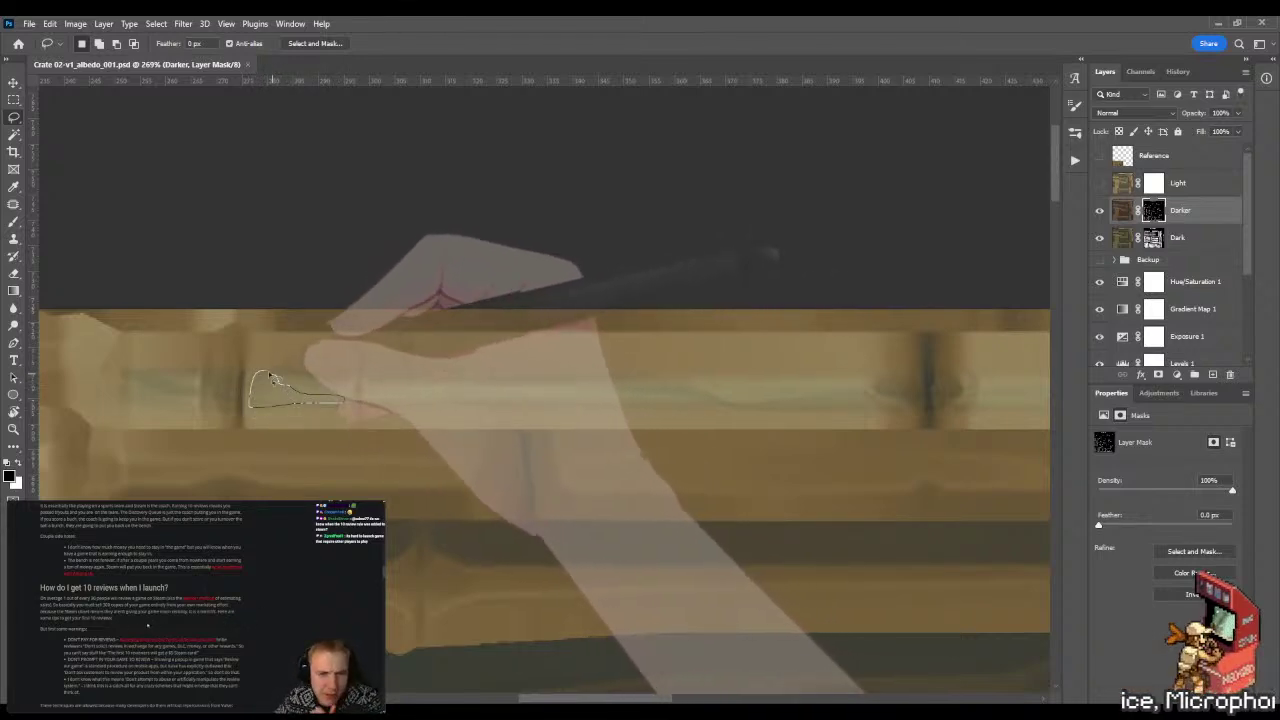
key("x")
left_click_drag(306, 306, 306, 262)
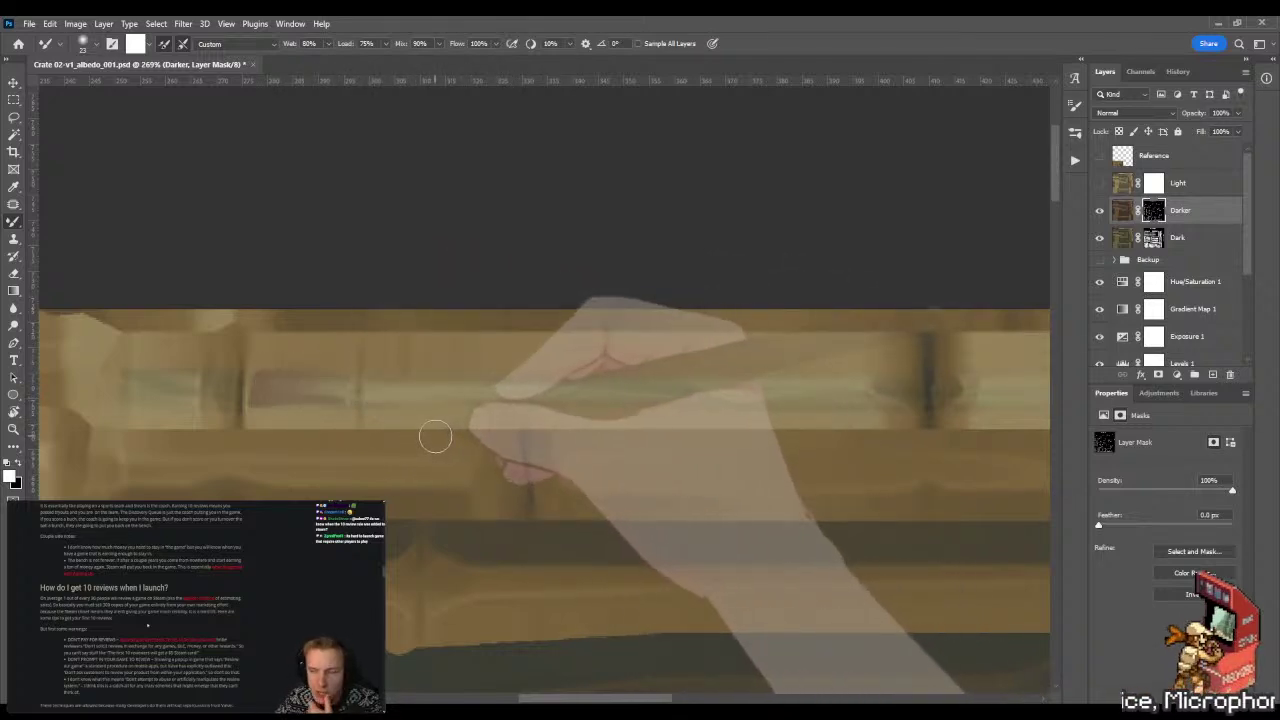
- Lasso a long pointed grain shape just before the wide dark crack and fill it with a gradient on the Darker layer's mask
key("l")
scroll(536, 395, "right", 3)
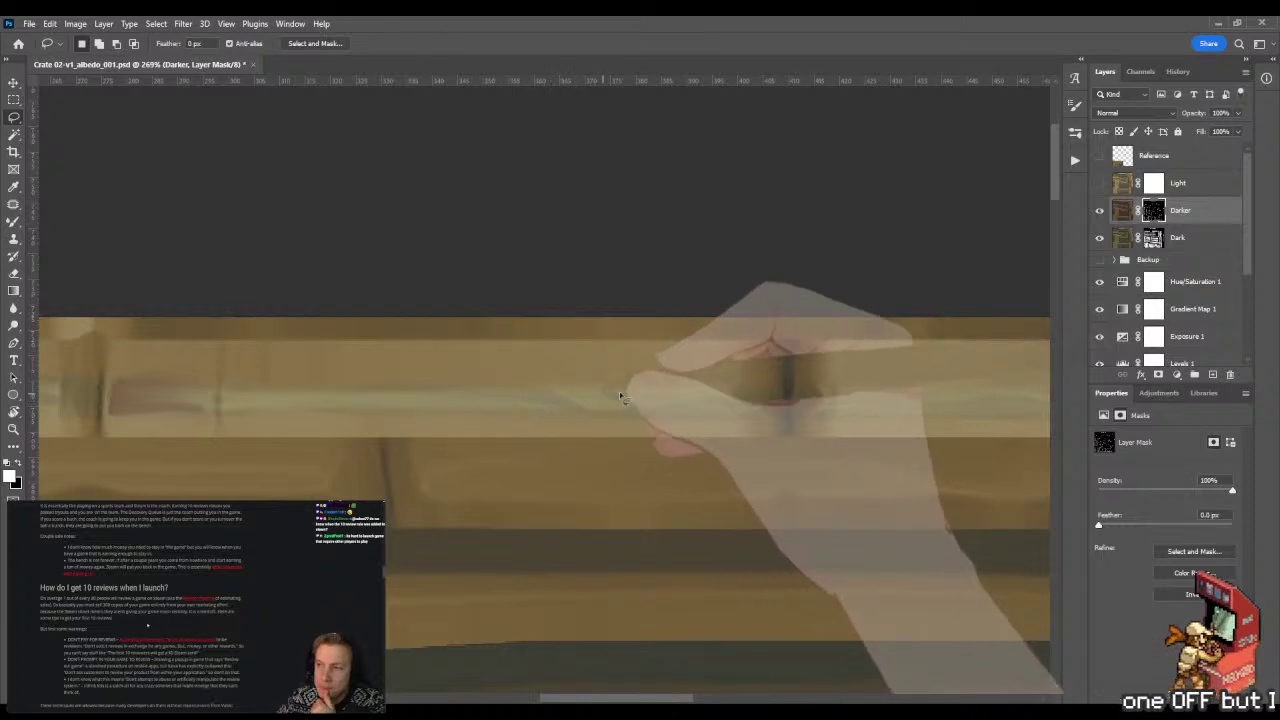
mouse_move(600, 385)
left_mouse_down()
mouse_move(726, 382)
mouse_move(750, 410)
mouse_move(695, 421)
mouse_move(517, 384)
left_mouse_up()
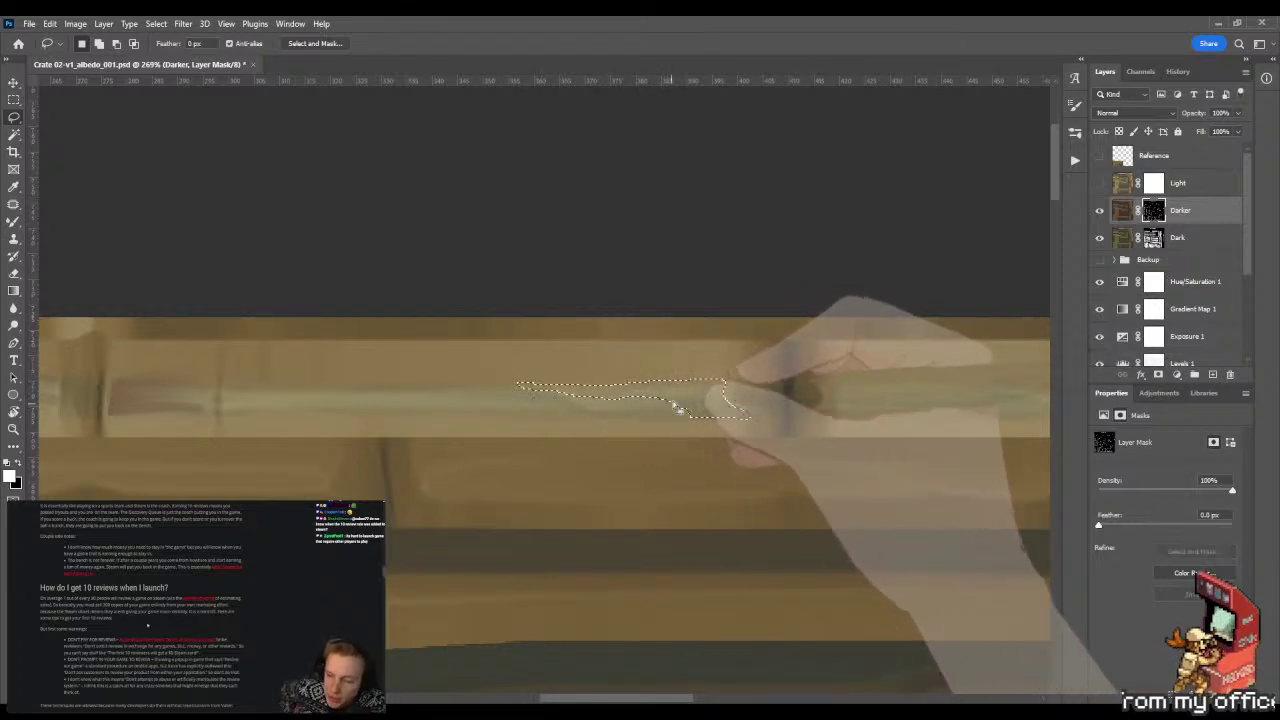
key("g")
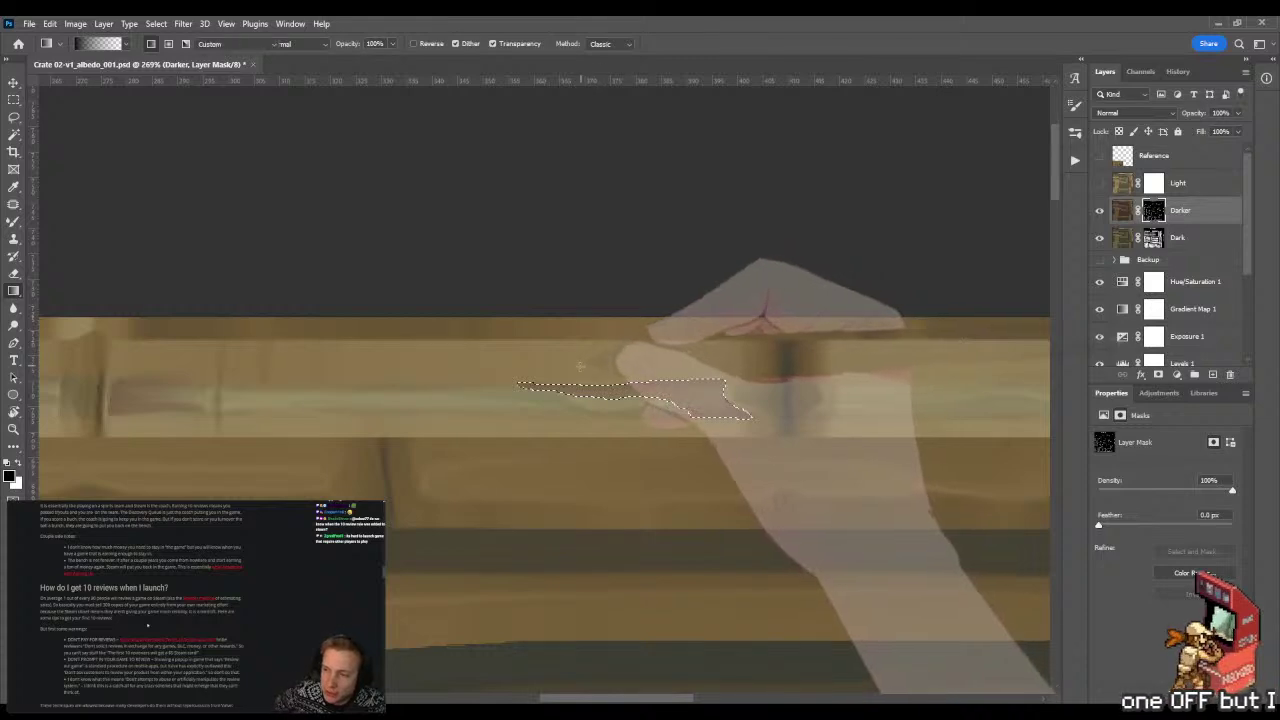
- Fade parts of the selected pointed grain shape with a large black brush on the Darker layer's mask and clear the selection
key("x")
key("bracketright")
key("bracketright")
key("bracketright")
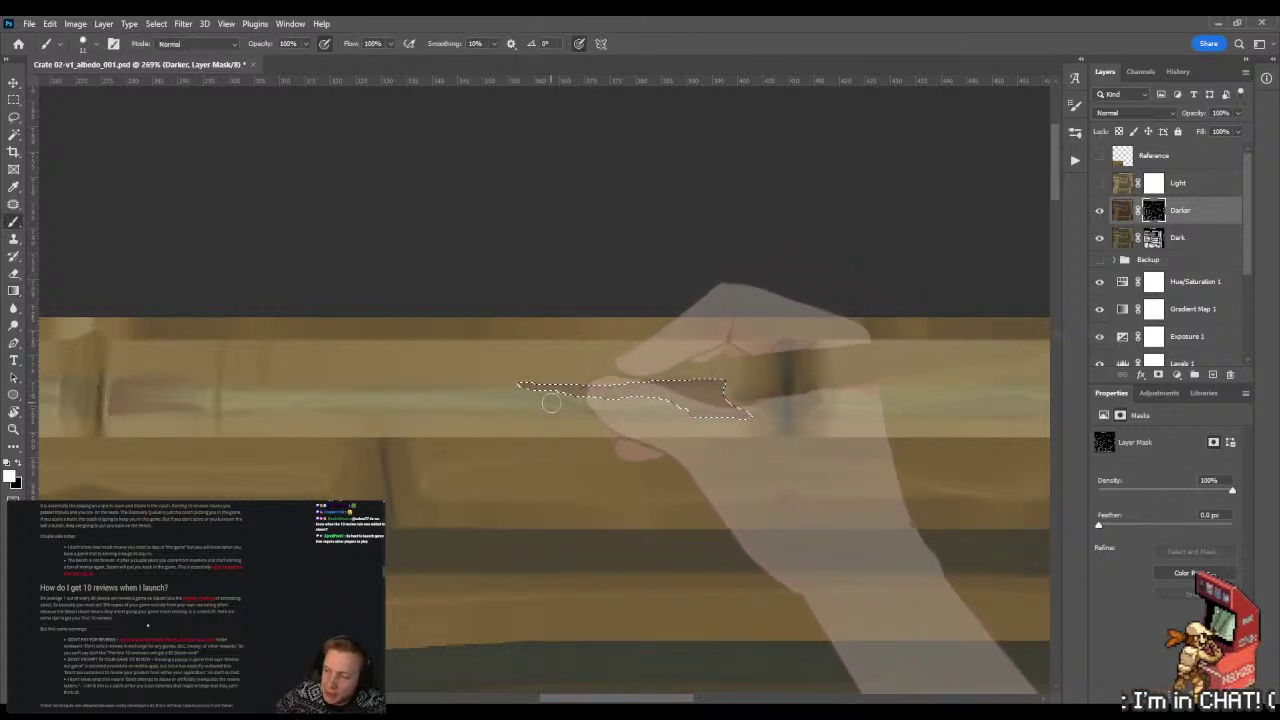
mouse_move(535, 395)
left_mouse_down()
mouse_move(570, 392)
mouse_move(509, 391)
mouse_move(541, 414)
left_mouse_up()
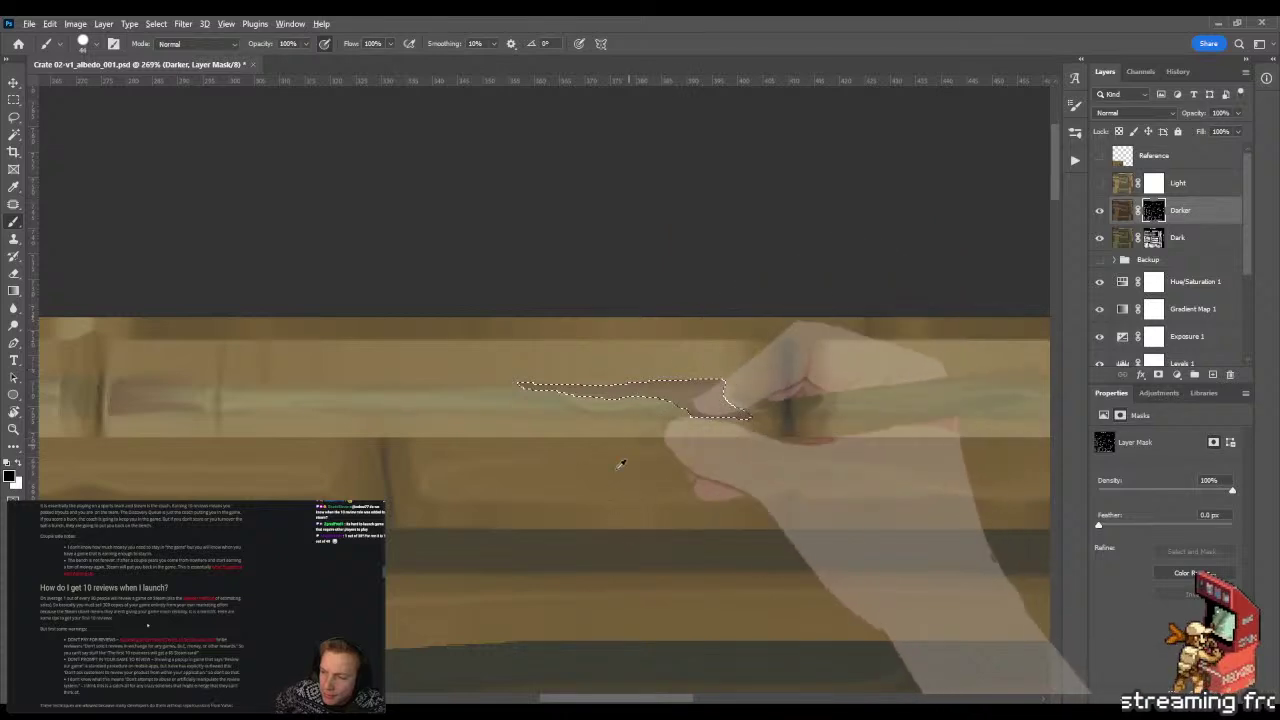
right_click(591, 480, "alt")
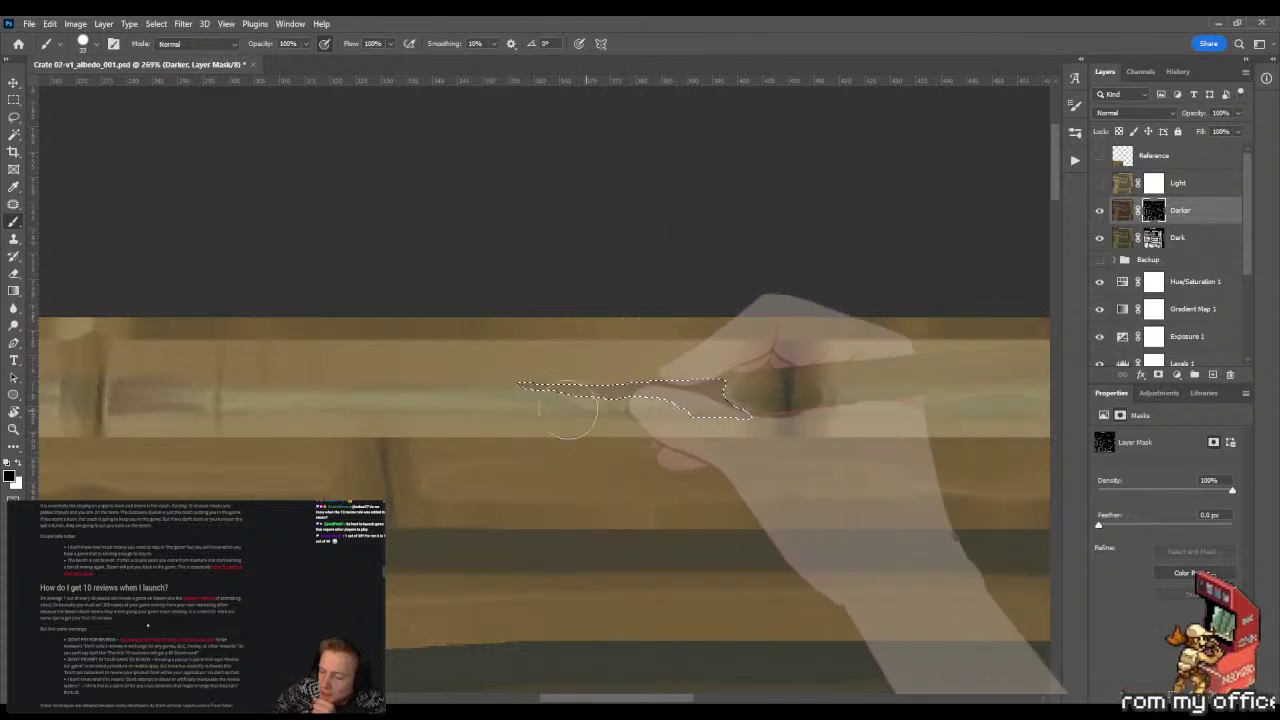
key("ctrl+d")
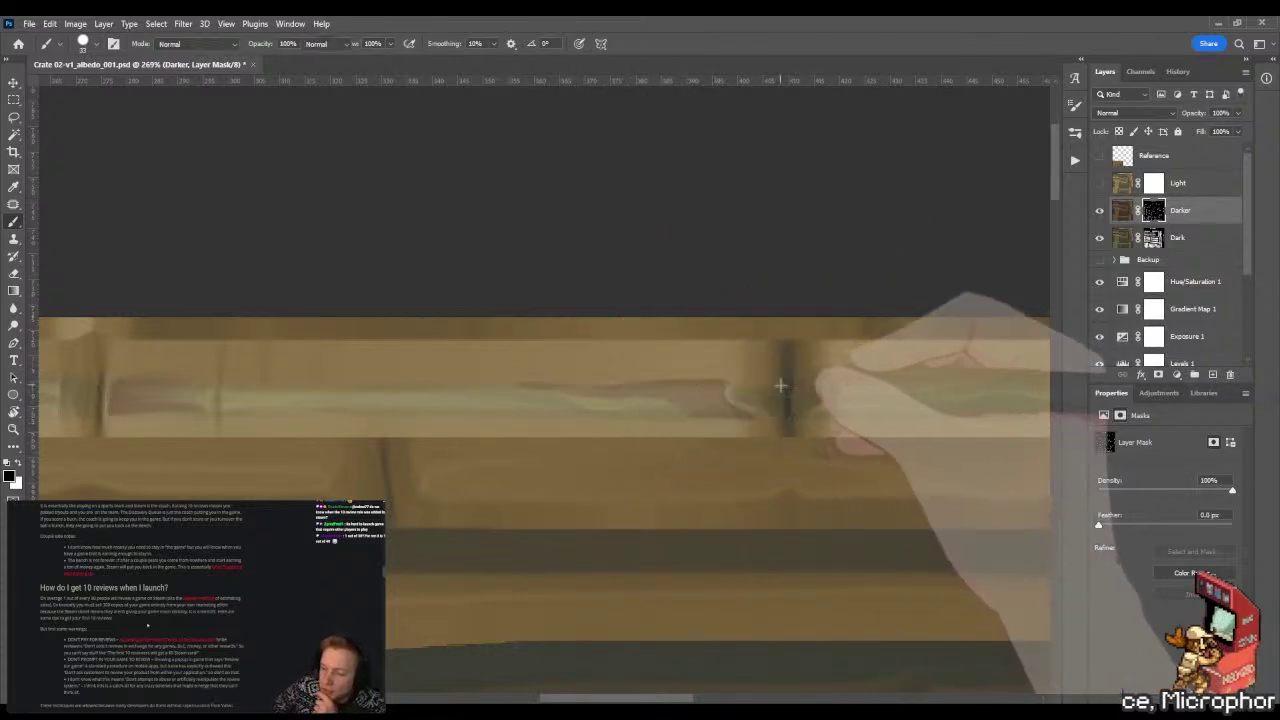
- Smooth the pointed grain shape into the strip, alternating the Mixer Brush with a soft black brush on the Darker layer's mask
key("shift+b")
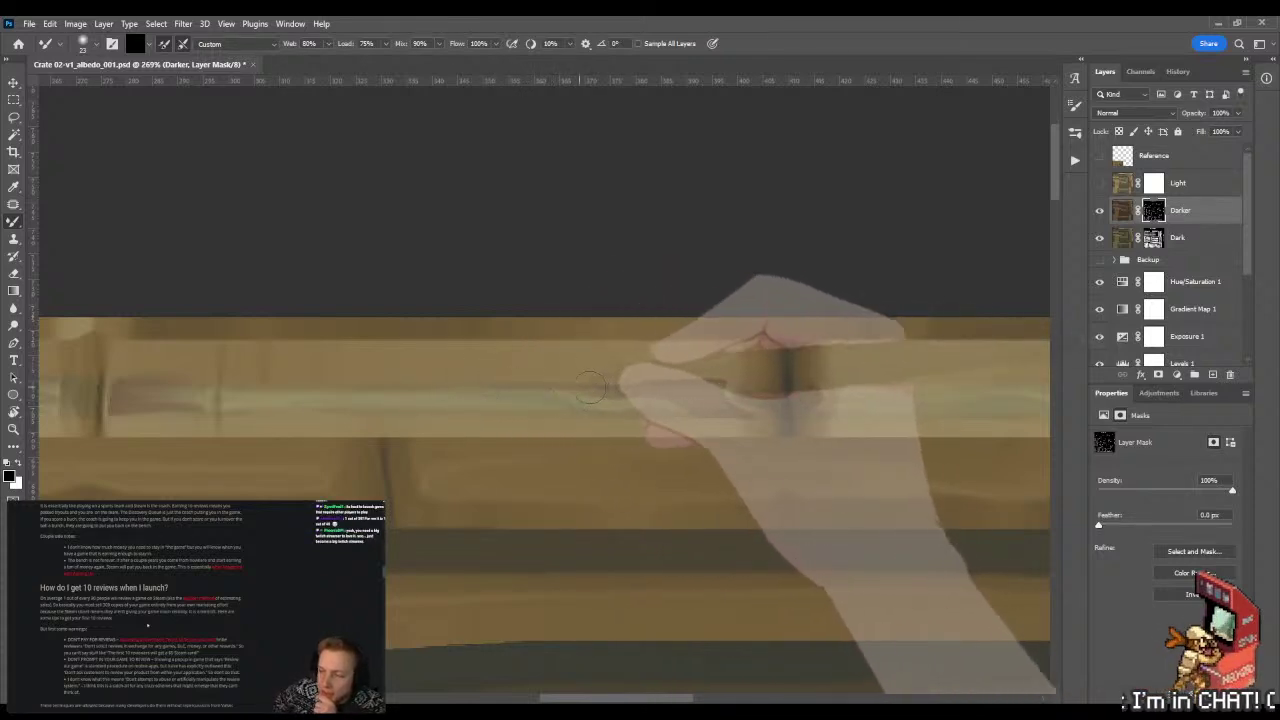
mouse_move(590, 387)
left_mouse_down()
mouse_move(676, 402)
mouse_move(676, 440)
mouse_move(699, 440)
mouse_move(675, 413)
left_mouse_up()
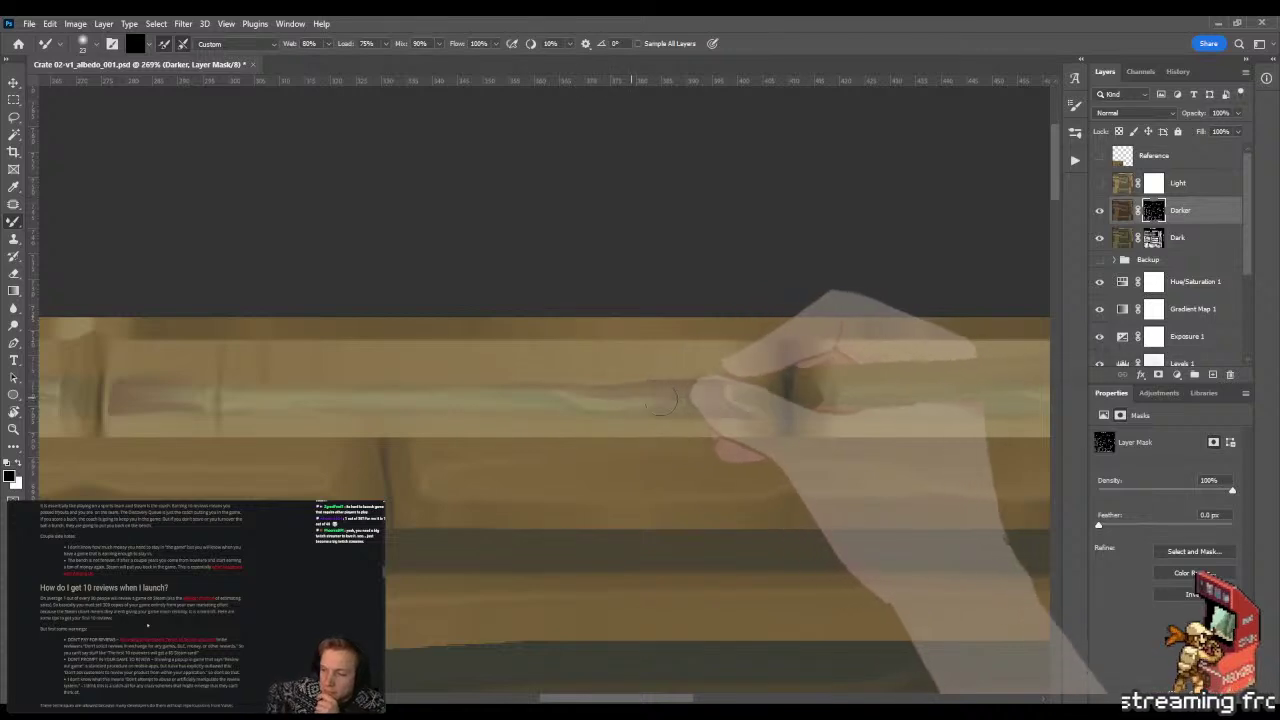
key("shift+b")
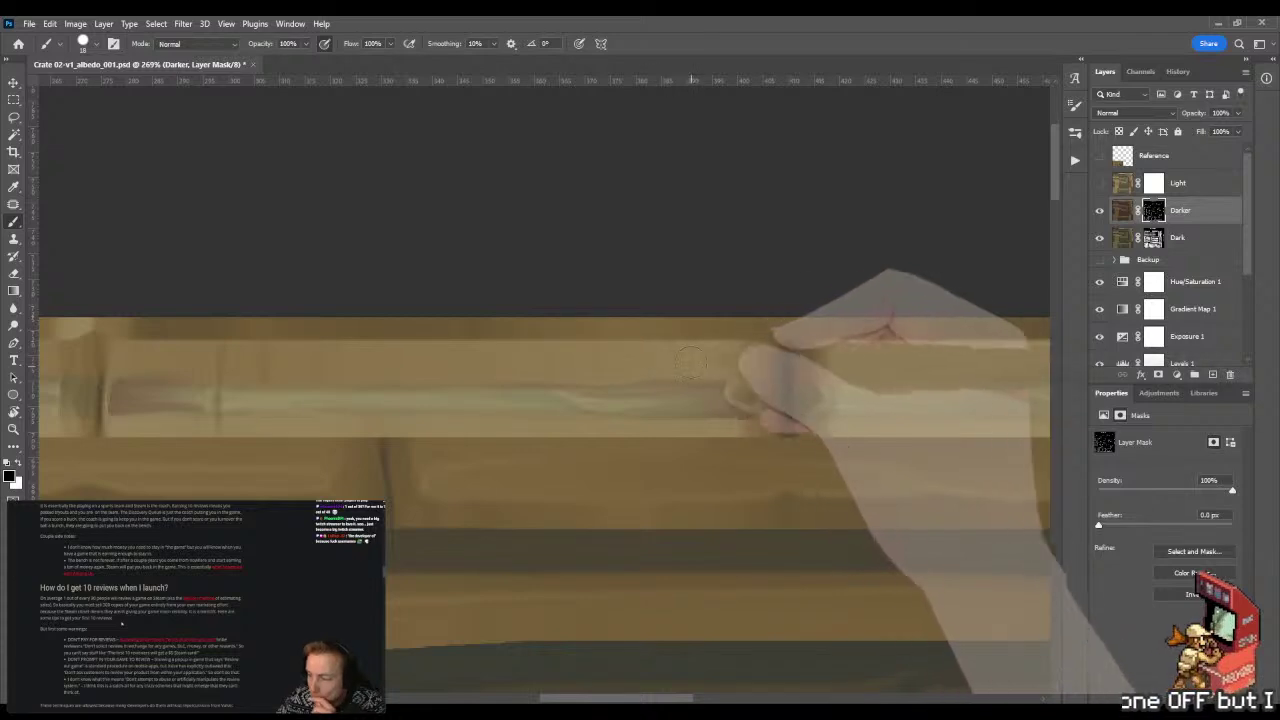
key("shift+b")
key("shift+b")
key("shift+b")
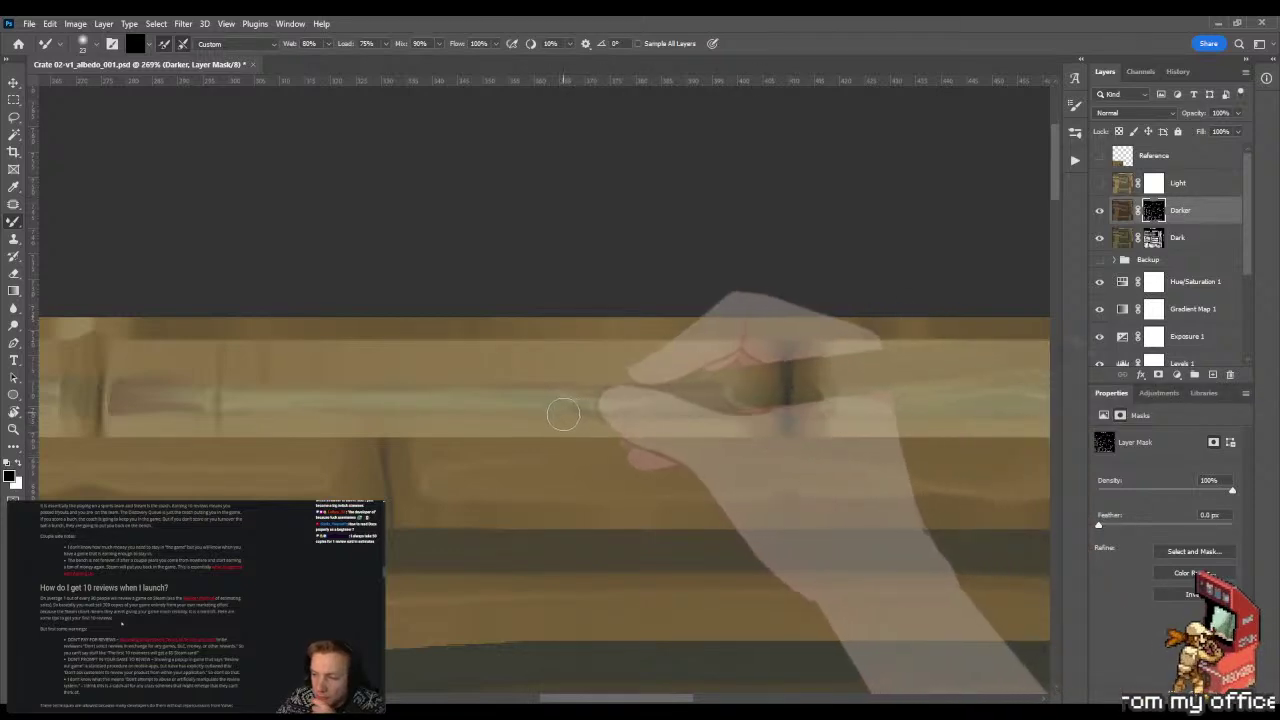
- Lasso the strip between its left crack and the wide dark crack and fade the Darker mask there with black-to-transparent gradients from several directions
key("z")
left_click_drag(551, 366, 455, 380)
key("l")
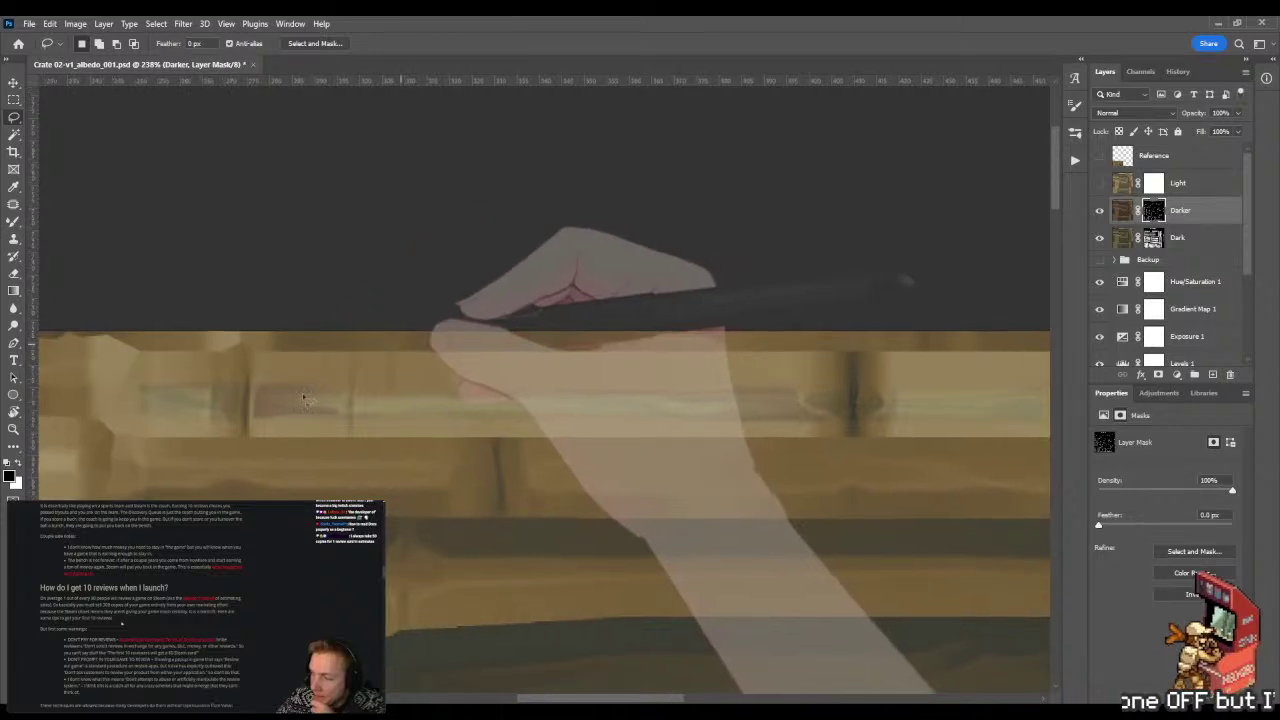
mouse_move(270, 364)
left_mouse_down()
mouse_move(247, 435)
mouse_move(268, 446)
mouse_move(827, 446)
mouse_move(870, 440)
mouse_move(882, 422)
mouse_move(790, 369)
left_mouse_up()
key("g")
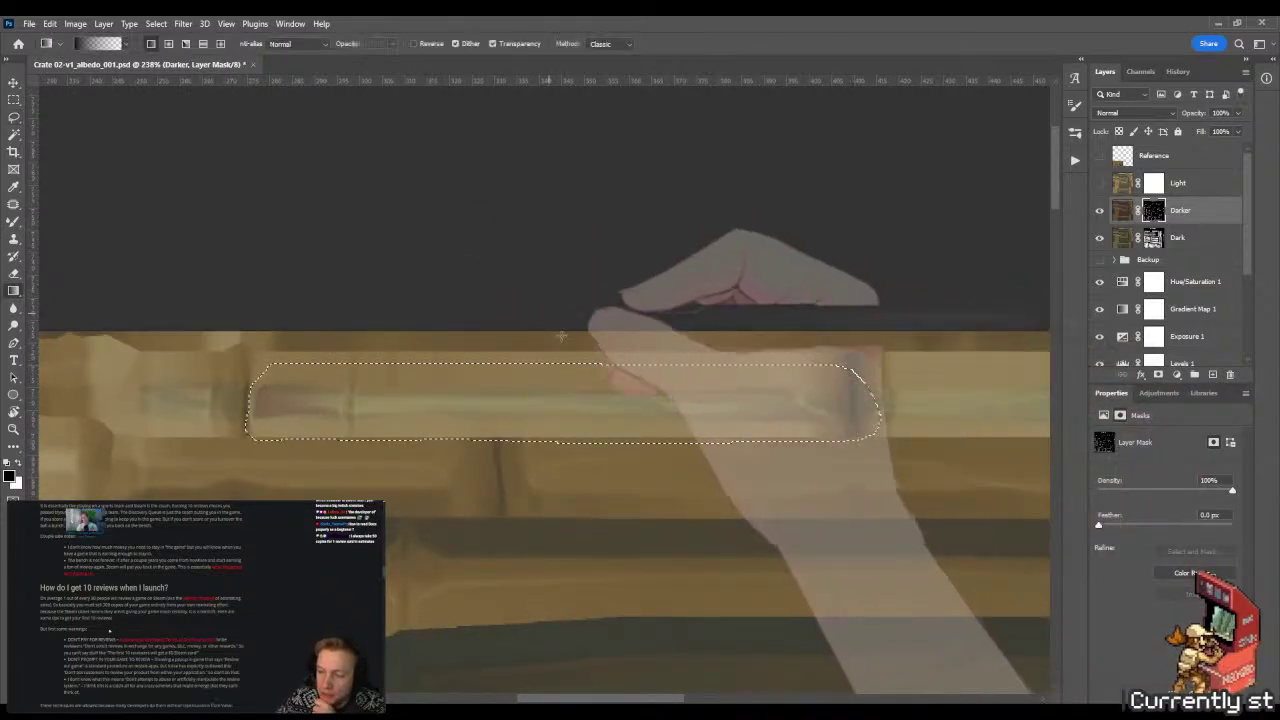
scroll(561, 336, "down", 3)
left_click_drag(569, 320, 586, 623)
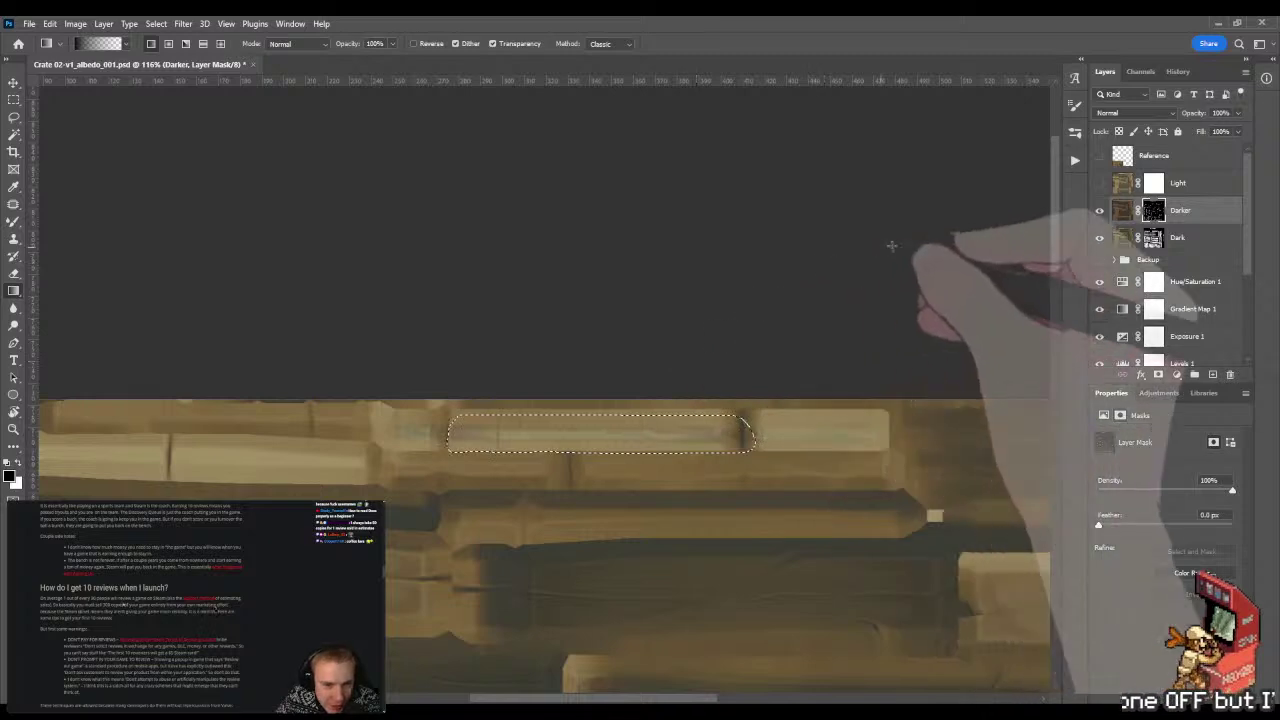
left_click_drag(943, 220, 740, 428)
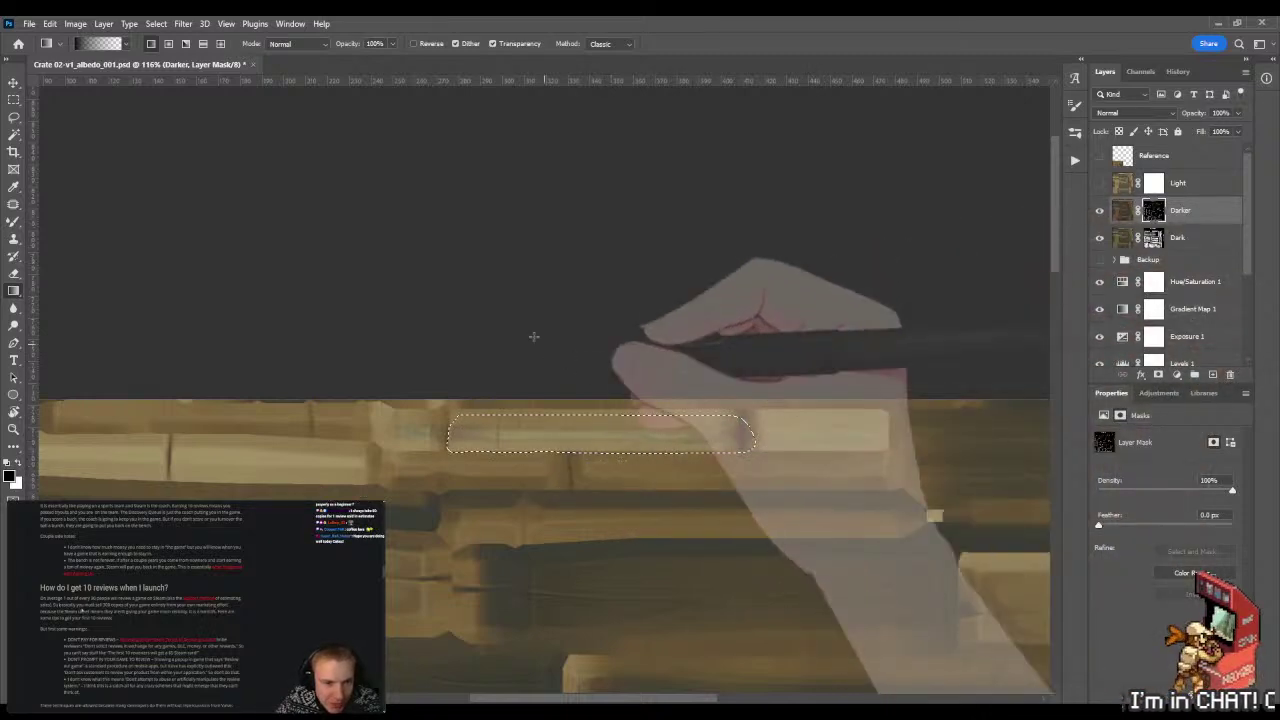
left_click_drag(183, 349, 563, 481)
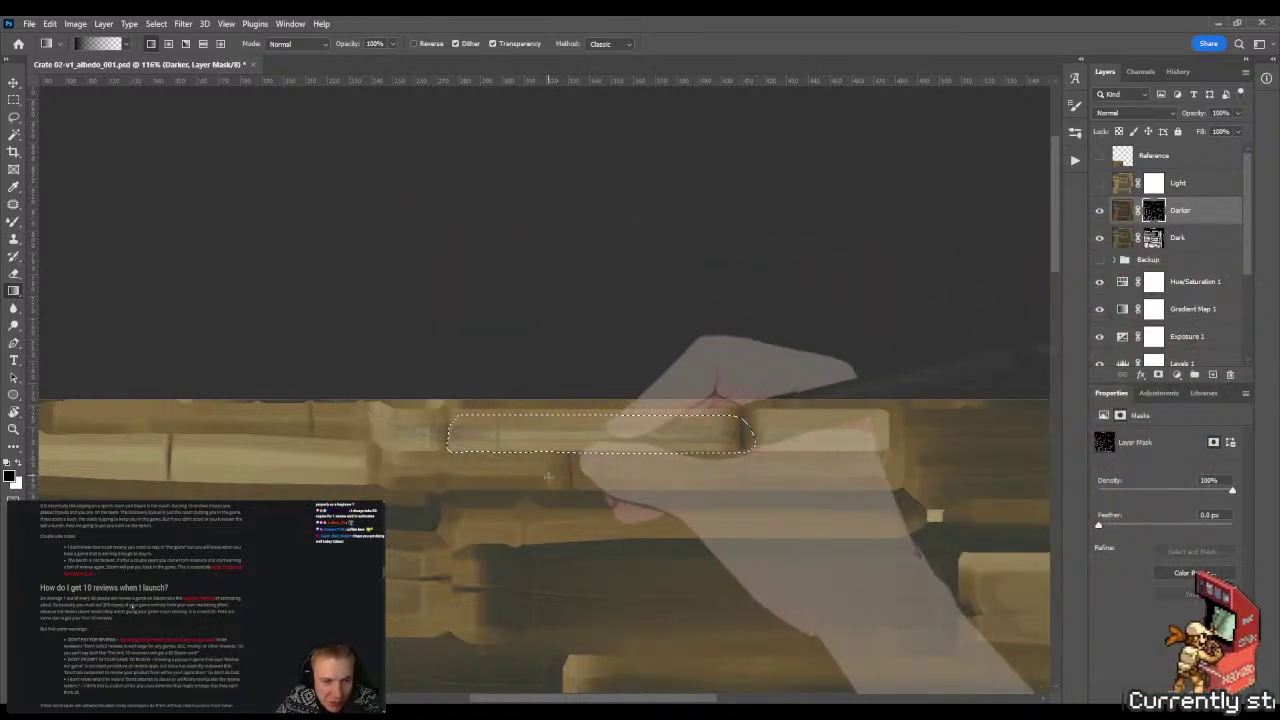
- Clear the selection, save the crate albedo PSD and switch to Marmoset Toolbag to view the textured crate
key("z")
left_click(603, 382)
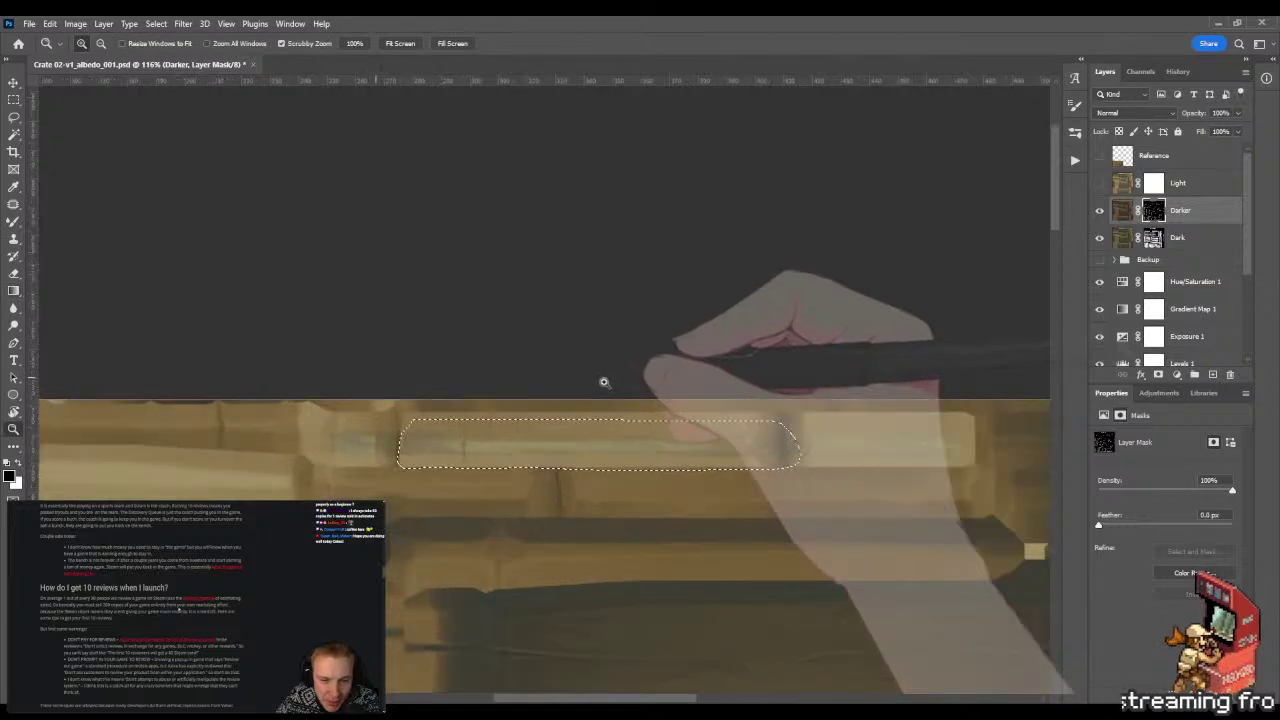
left_click(603, 382)
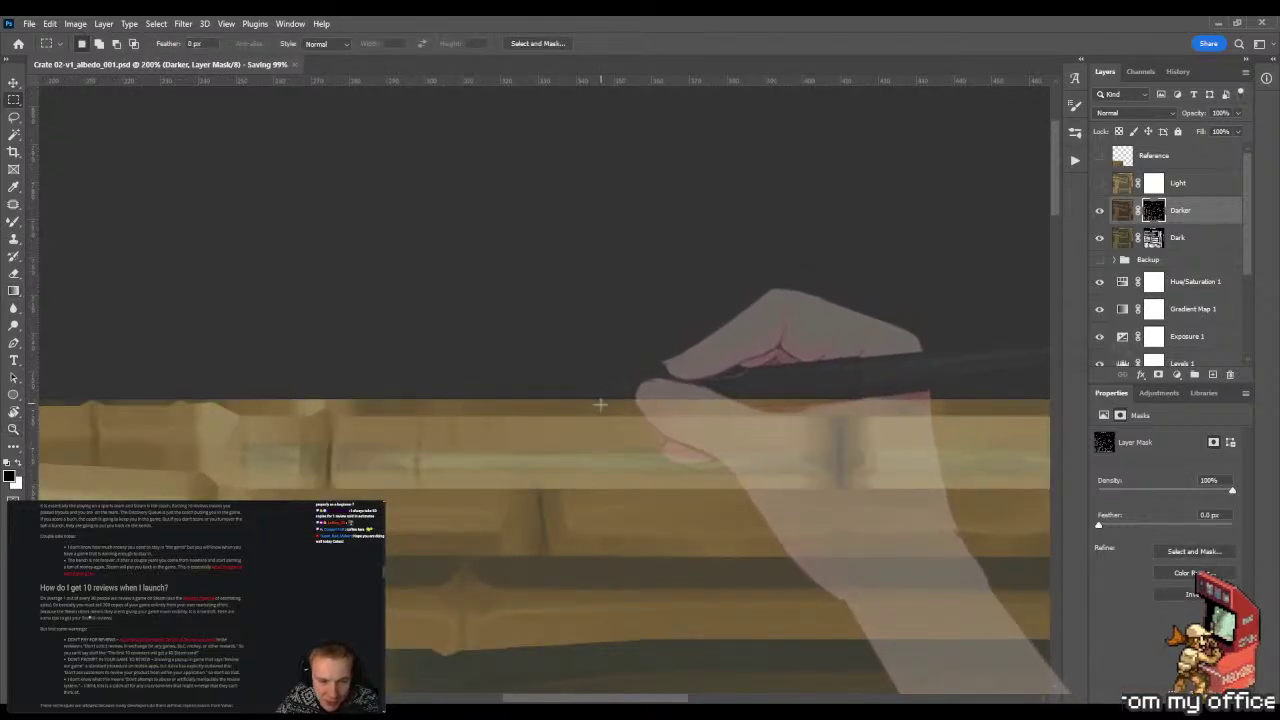
key("alt+Tab")
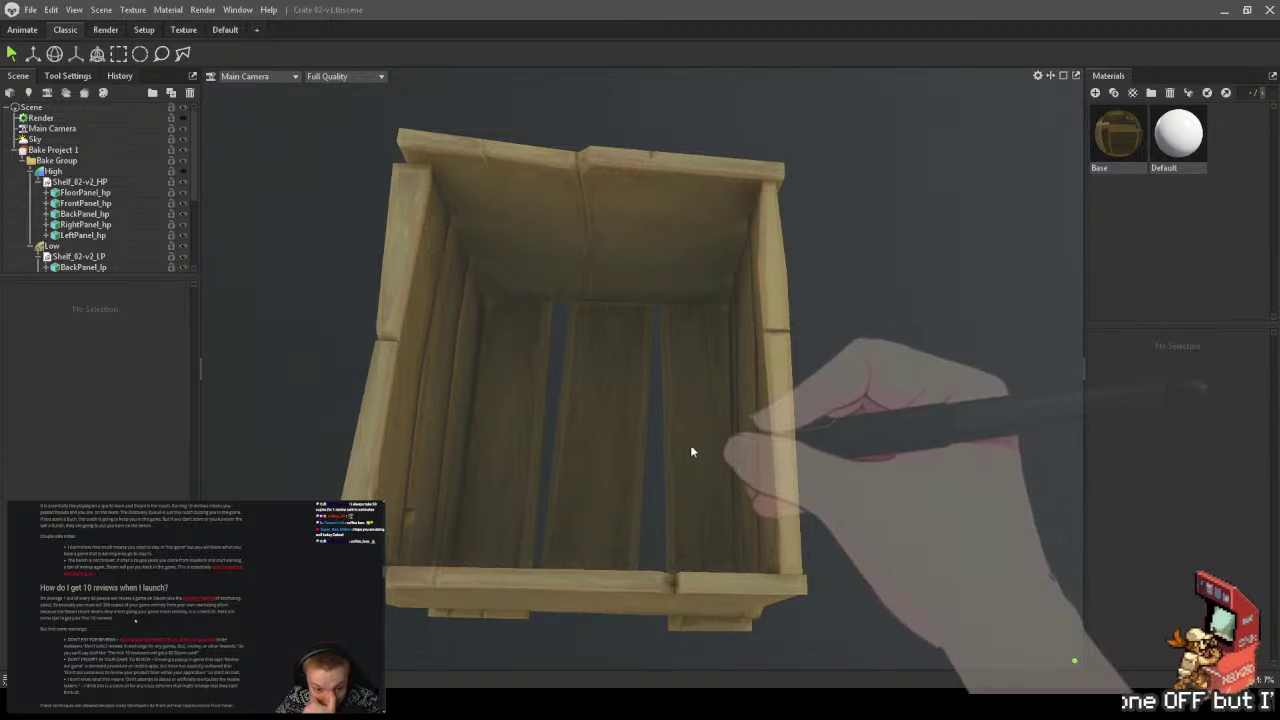
- Switch back to Photoshop and frame the strip section beyond the wide dark crack for lassoing on the Darker layer's mask
key("alt+Tab")
left_click_drag(806, 475, 497, 380)
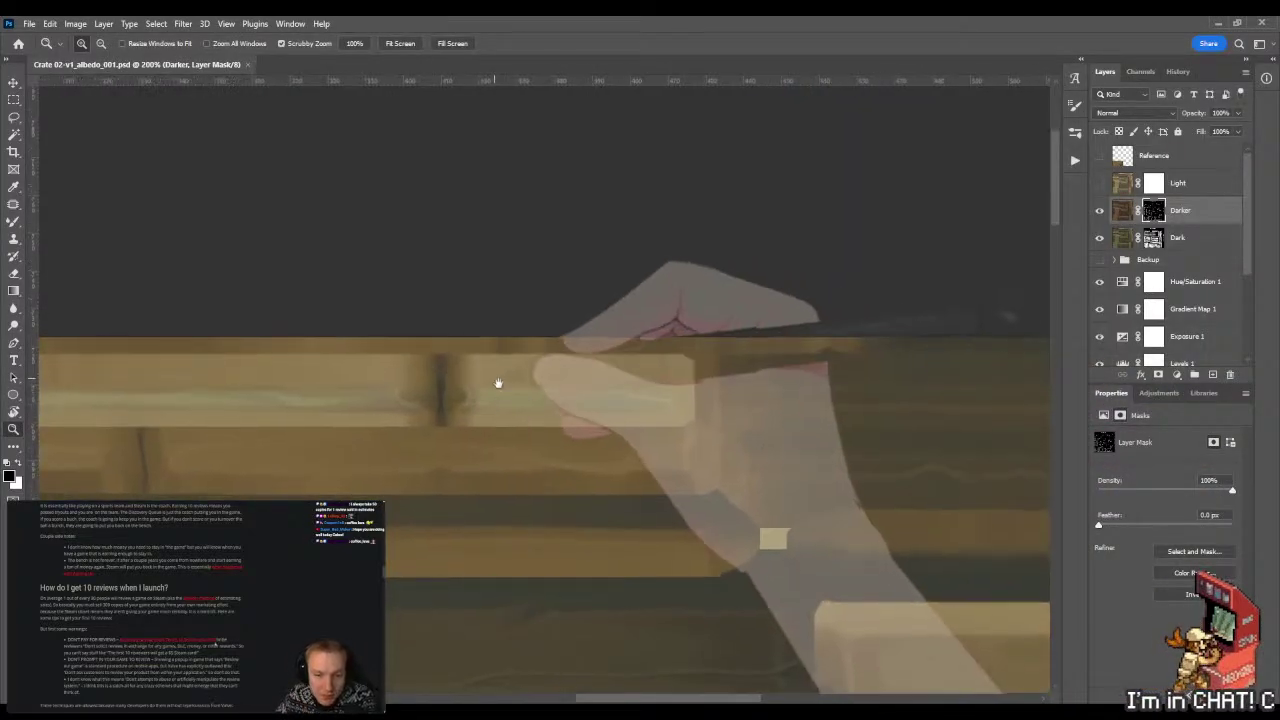
left_click_drag(560, 405, 565, 428)
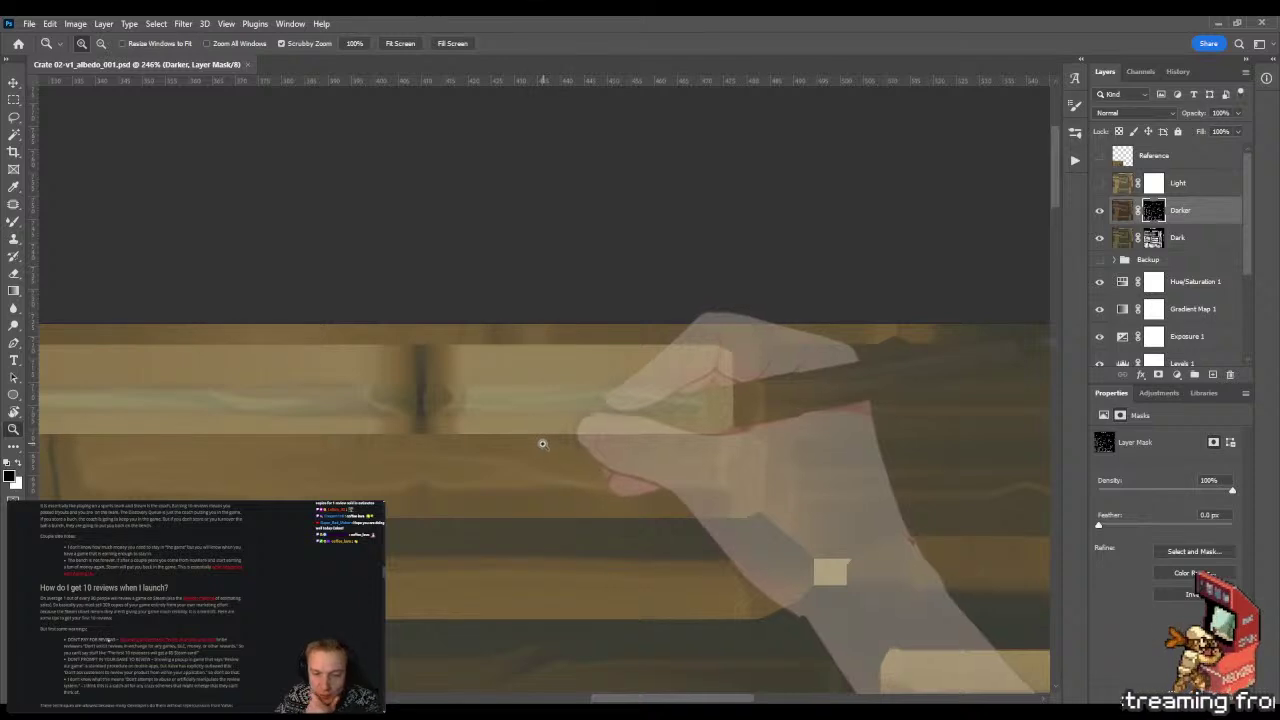
left_click_drag(494, 449, 535, 446)
key("l")
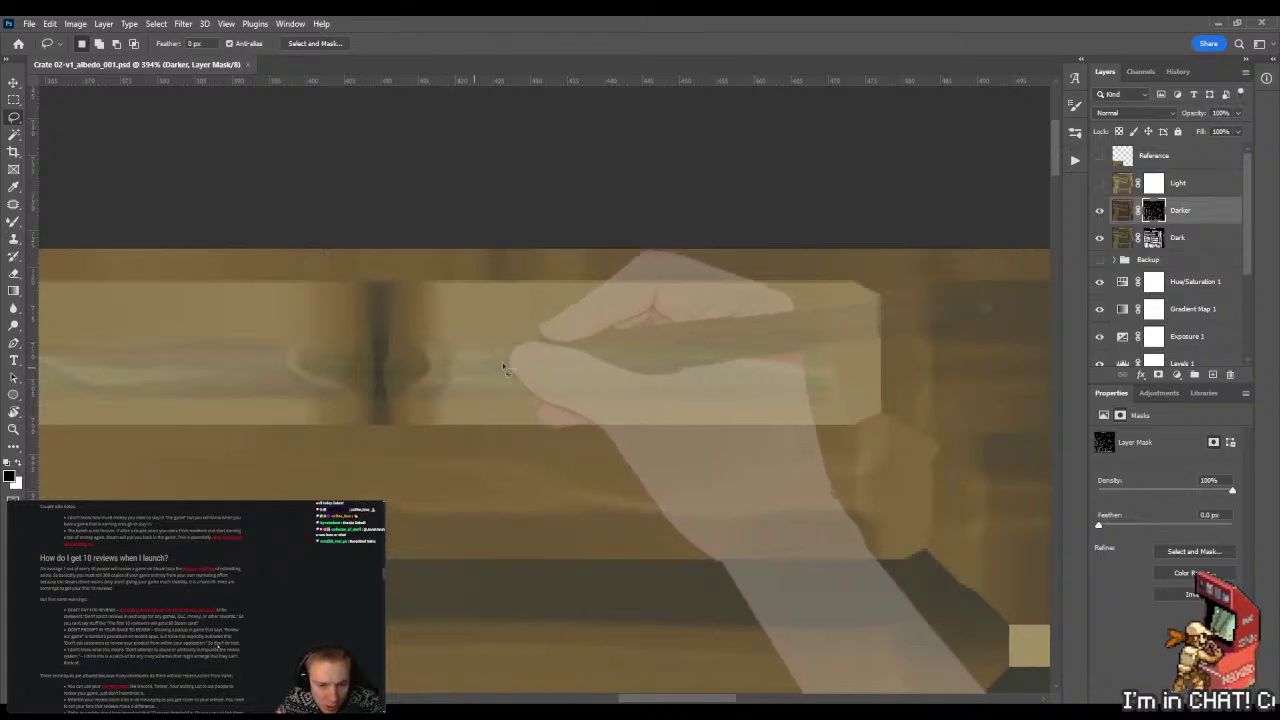
mouse_move(450, 347)
left_mouse_down()
mouse_move(432, 366)
mouse_move(452, 390)
mouse_move(835, 384)
left_mouse_up()
key("alt+BackSpace")
key("ctrl+d")
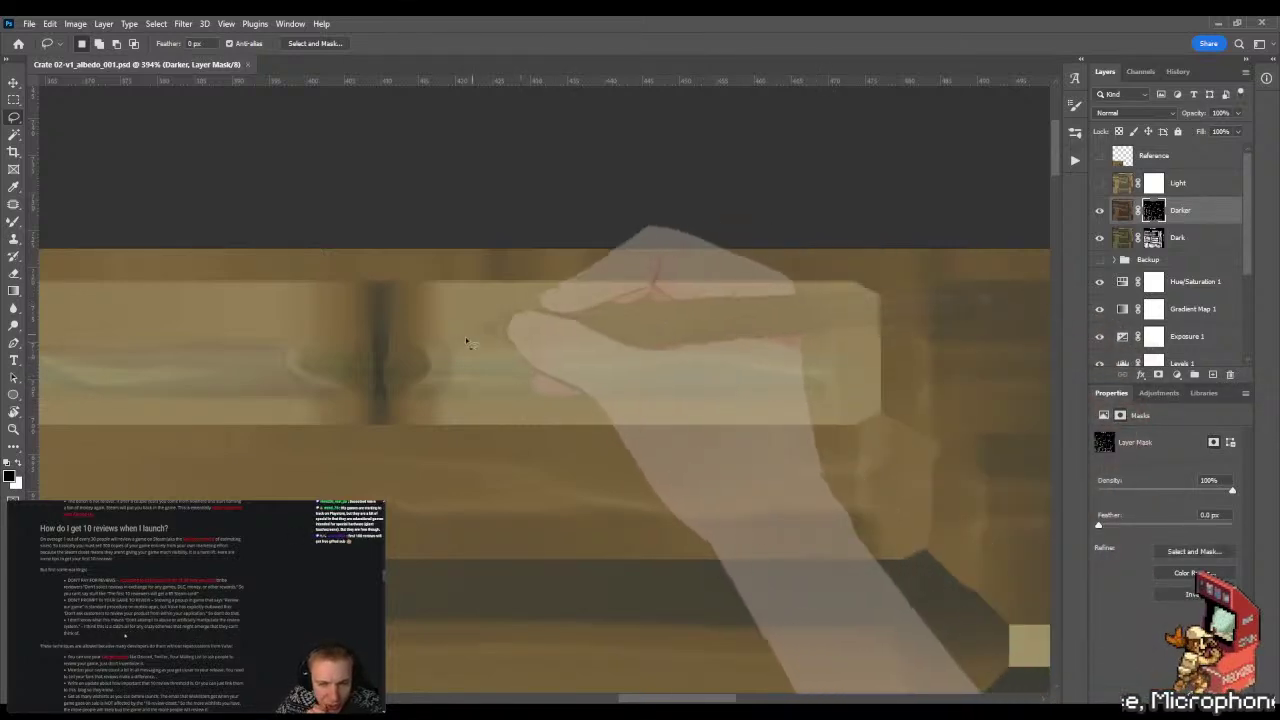
- Lasso a small pointed grain shape just right of the wide dark crack, fill it with a white gradient on the Darker mask and blend it
mouse_move(445, 343)
left_mouse_down()
mouse_move(434, 395)
mouse_move(552, 392)
mouse_move(486, 358)
left_mouse_up()
mouse_move(735, 347)
left_mouse_down()
mouse_move(657, 405)
mouse_move(735, 352)
left_mouse_up()
key("ctrl+z")
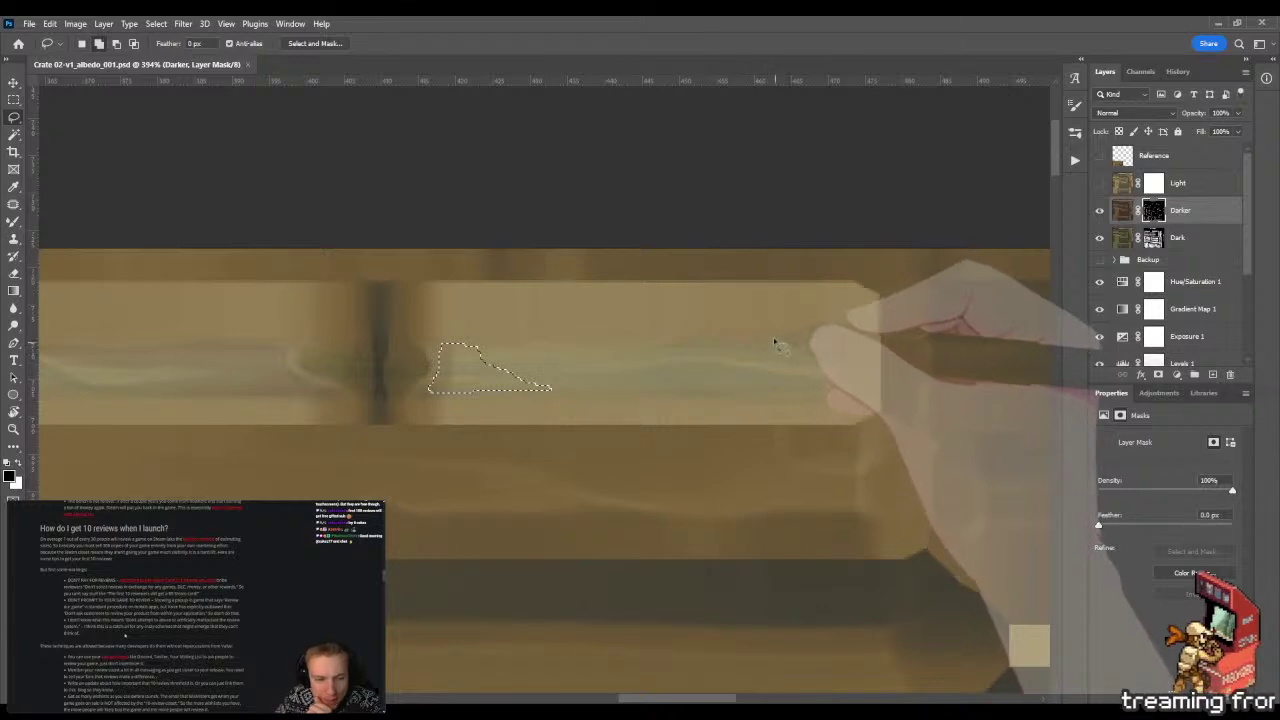
key("g")
key("x")
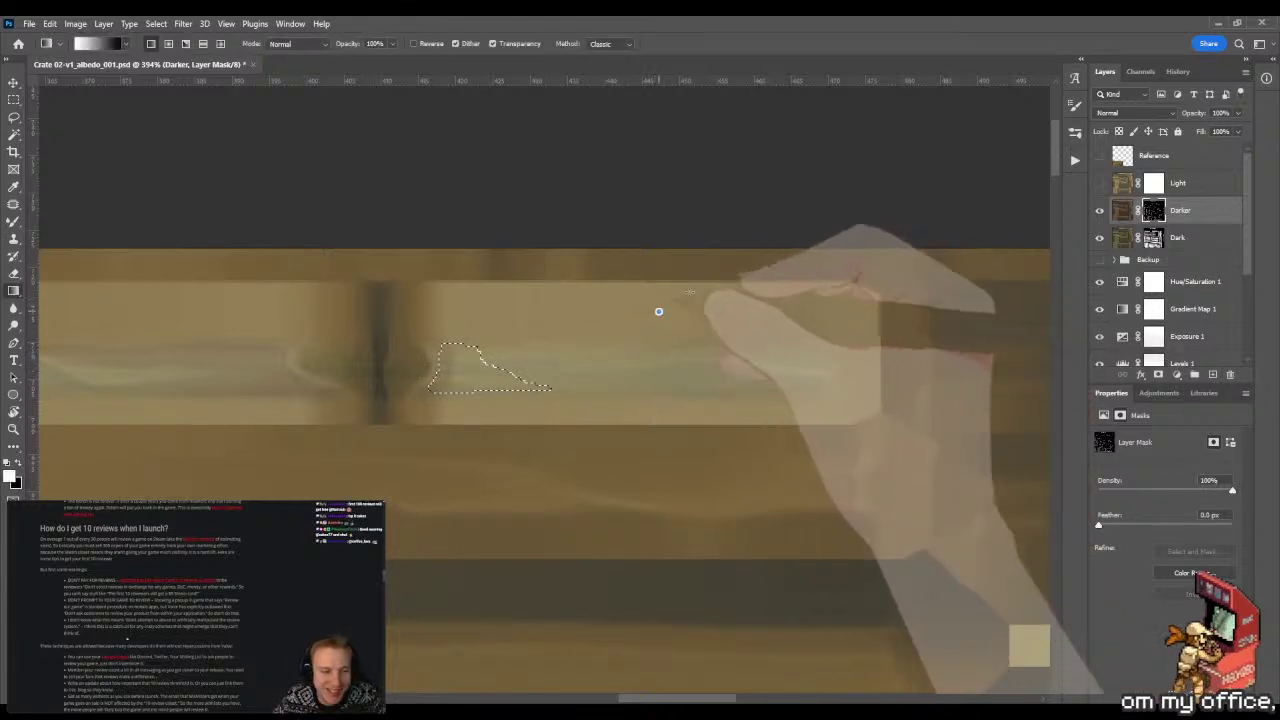
left_click_drag(657, 309, 630, 355)
key("ctrl+d")
key("b")
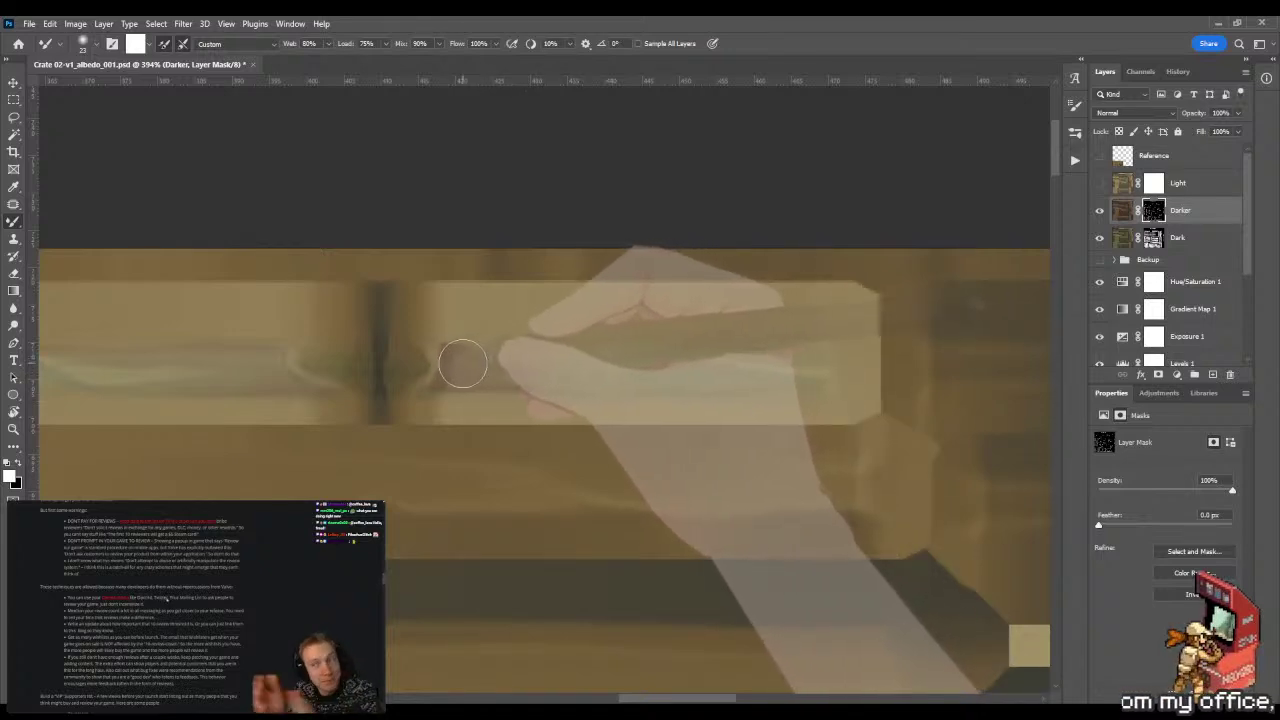
key("shift+b")
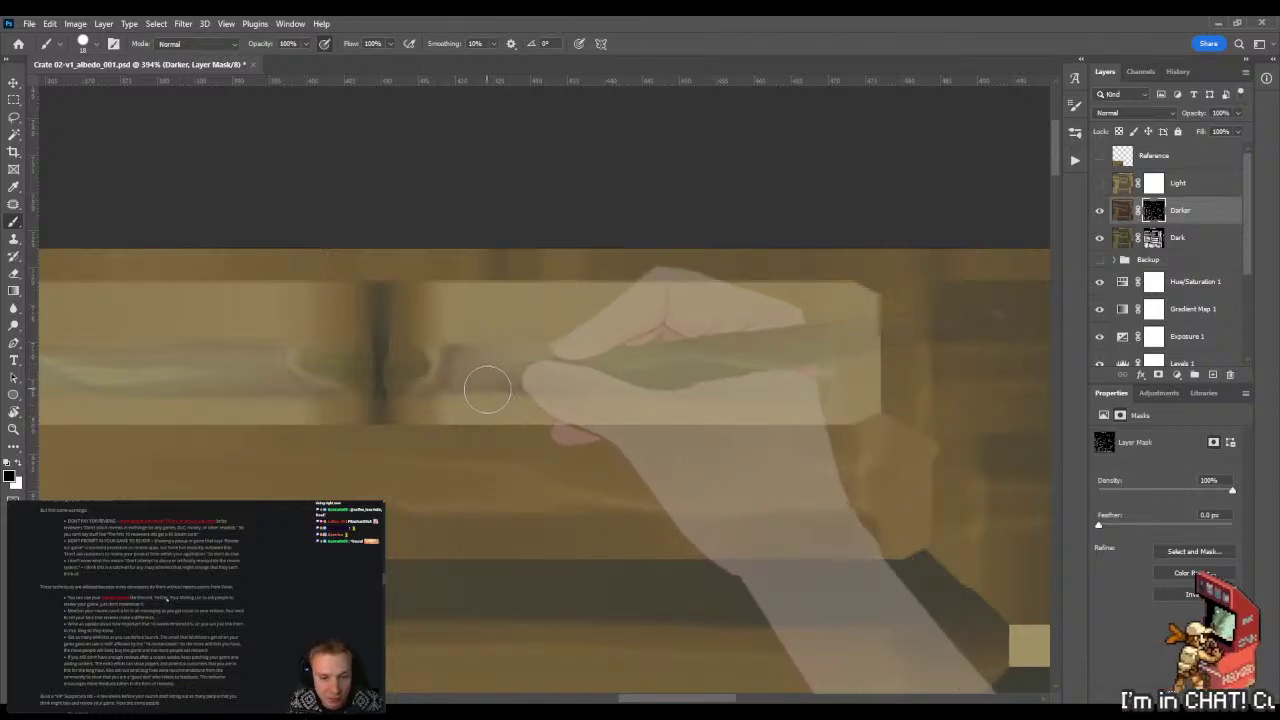
- Lasso a wide area around the new grain shape and fade it with a black-to-transparent gradient on the Darker mask
key("l")
mouse_move(445, 322)
left_mouse_down()
mouse_move(412, 380)
mouse_move(634, 432)
mouse_move(665, 342)
mouse_move(440, 322)
left_mouse_up()
key("g")
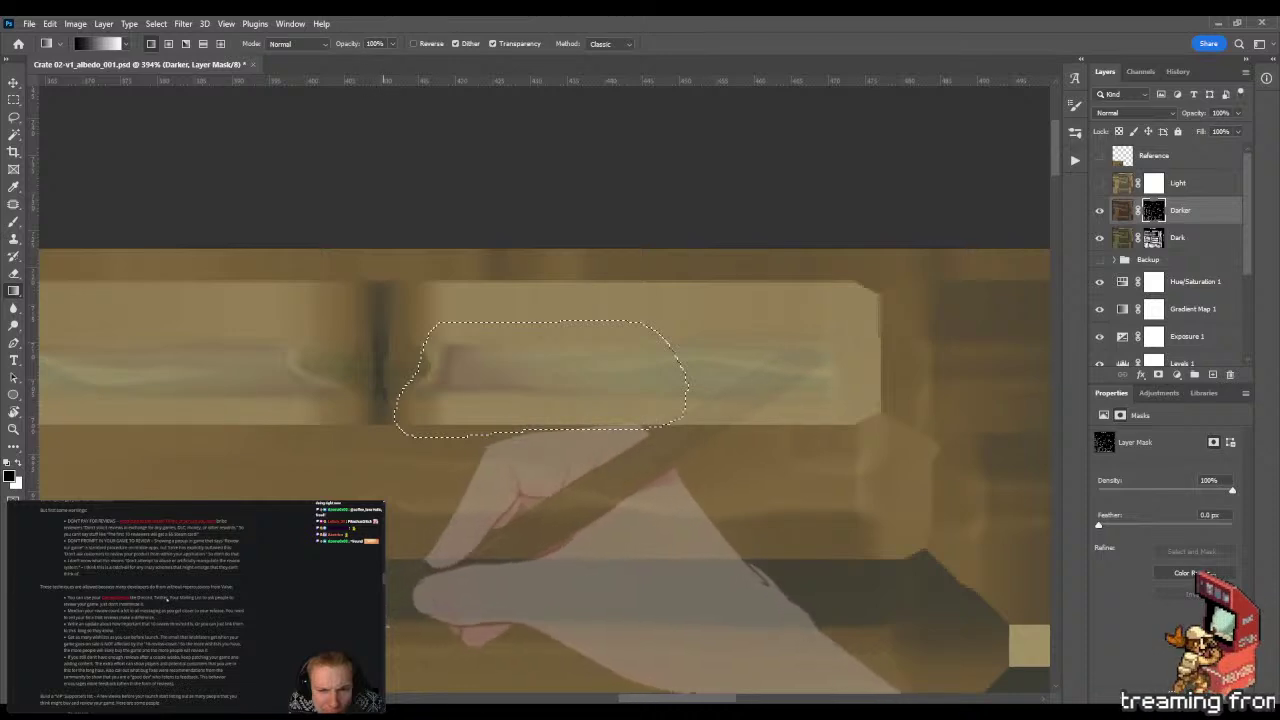
key("x")
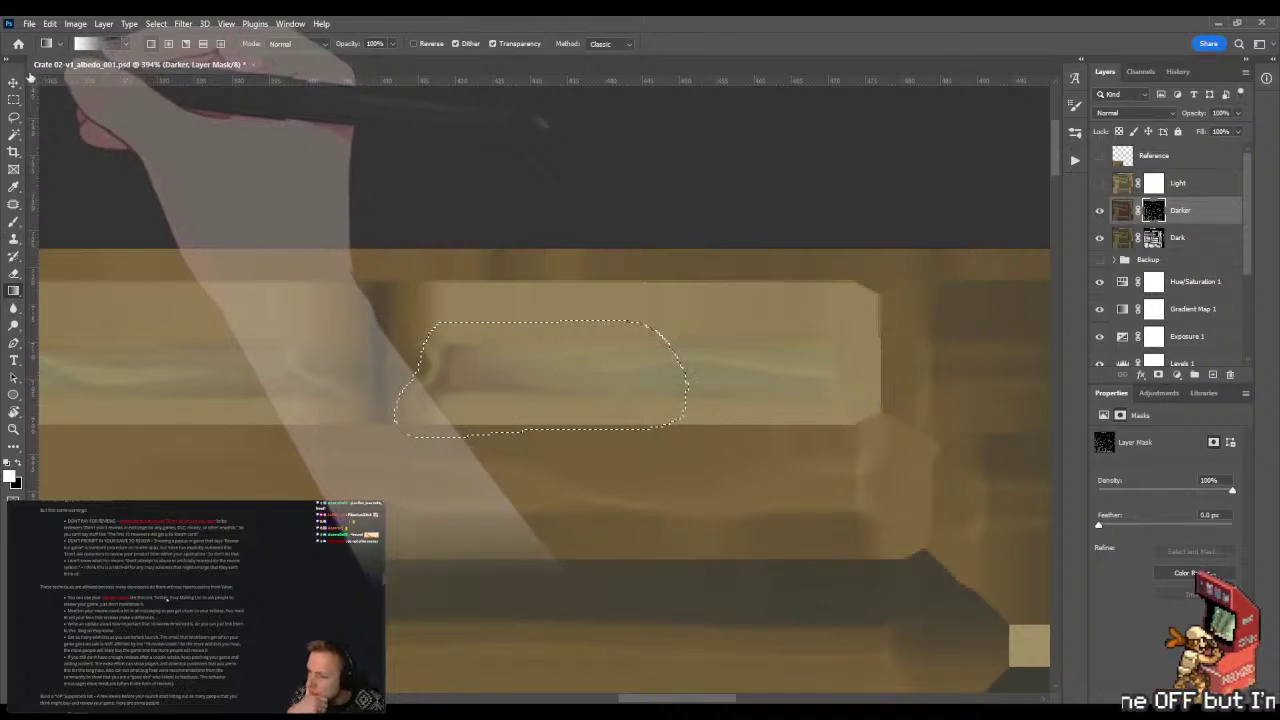
left_click(62, 93)
left_click_drag(422, 465, 425, 560)
key("ctrl+z")
key("x")
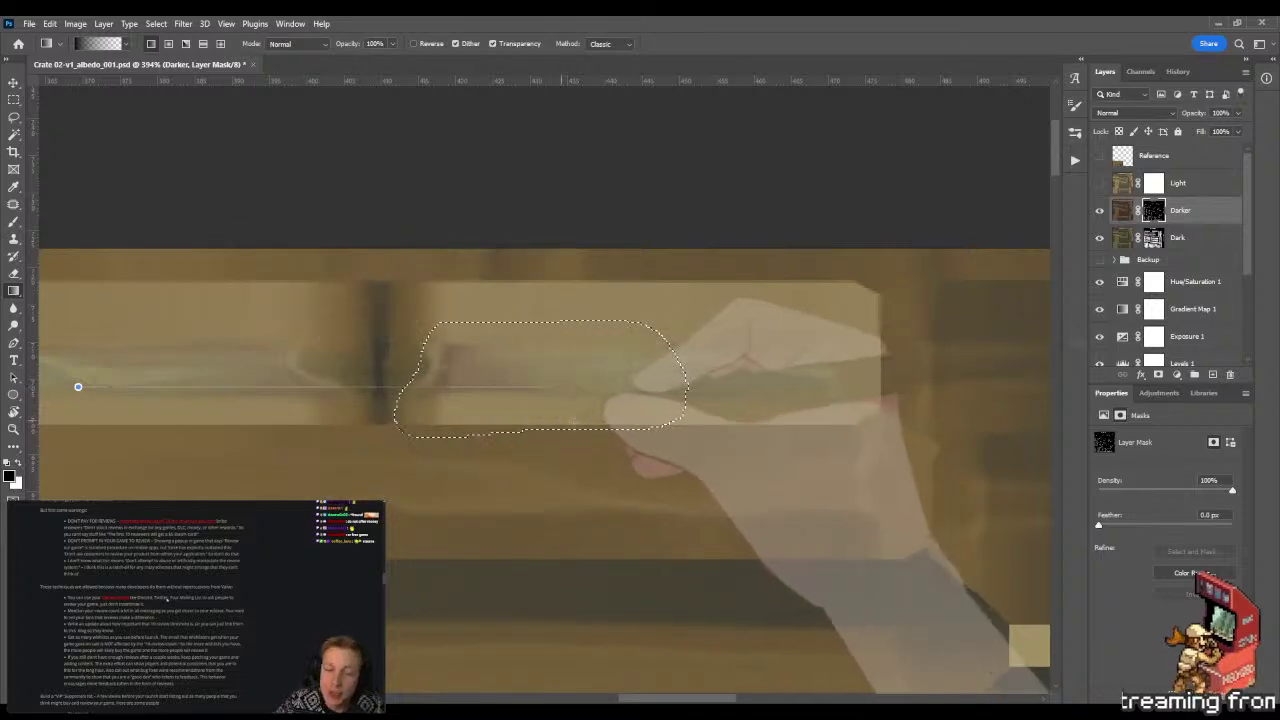
- Restore the lassoed area around the grain, fade it further with a long sideways black gradient and clear the selection
key("m")
left_click(643, 466)
left_click_drag(747, 347, 789, 340)
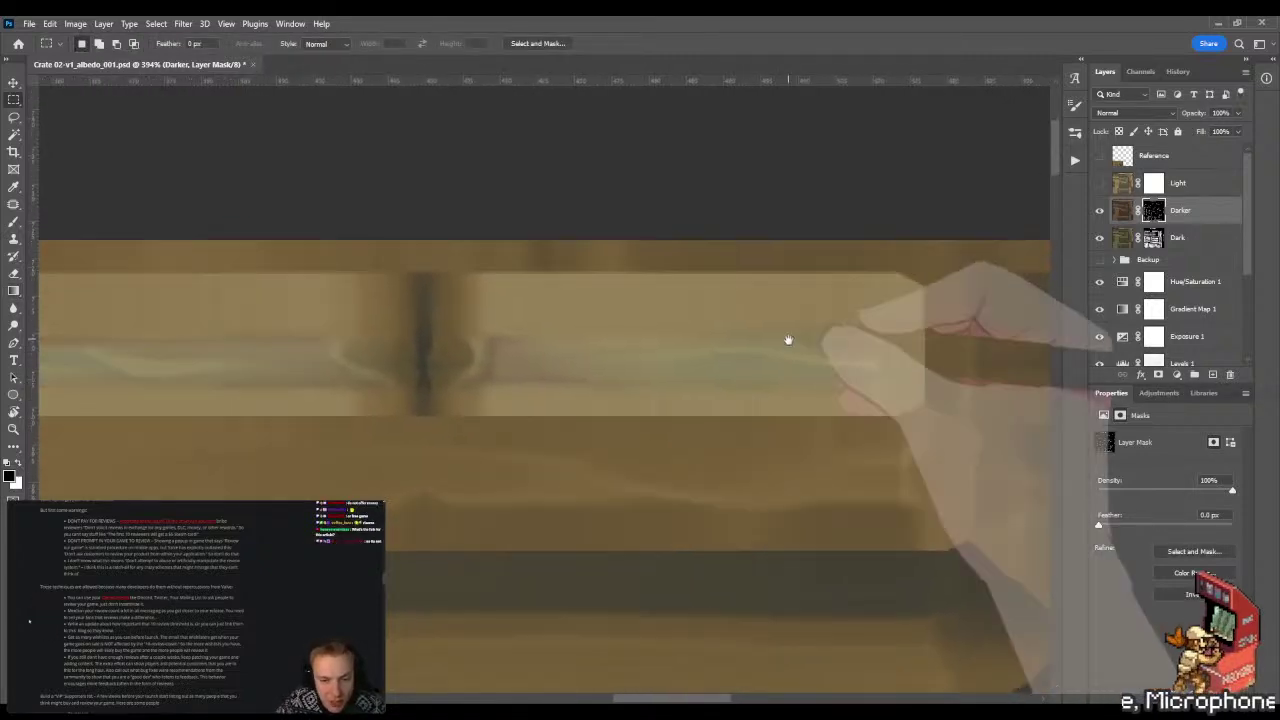
key("ctrl+z")
key("g")
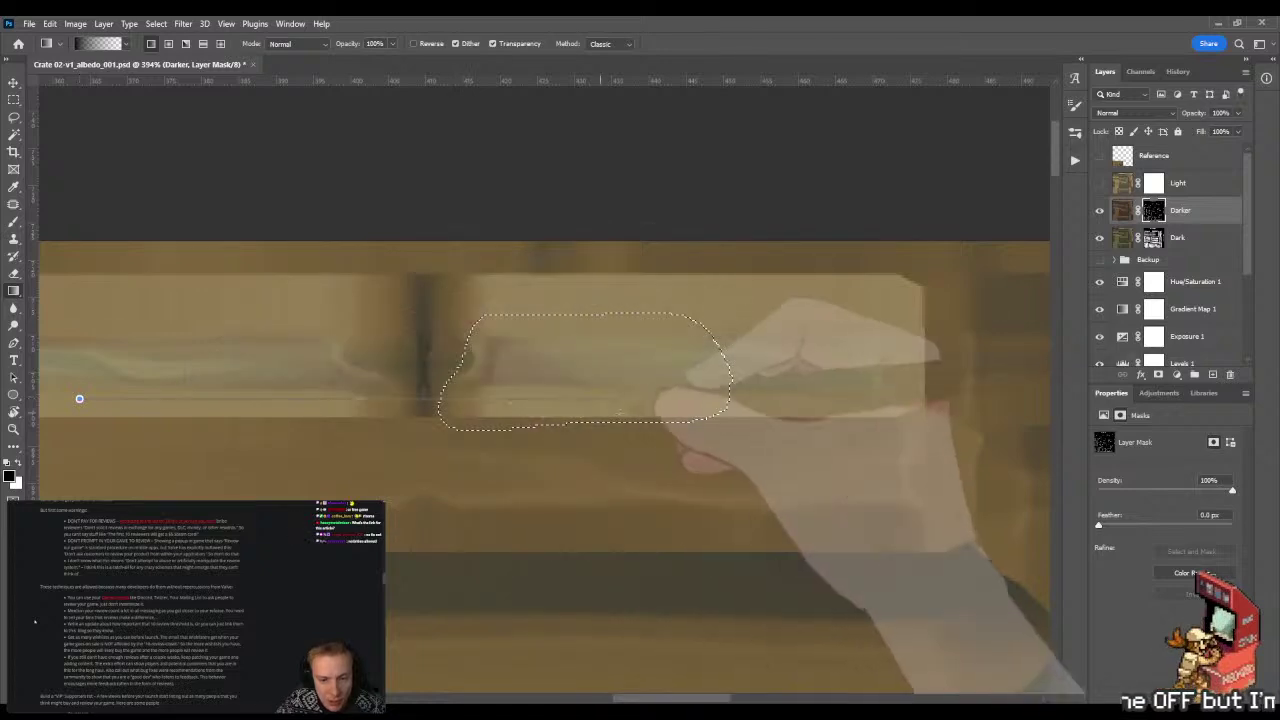
key("l")
key("ctrl+d")
- Lasso a jagged pointed grain shape at the strip's right end, fill it with a white gradient and smear its tip with the Mixer Brush
left_click_drag(740, 363, 555, 380)
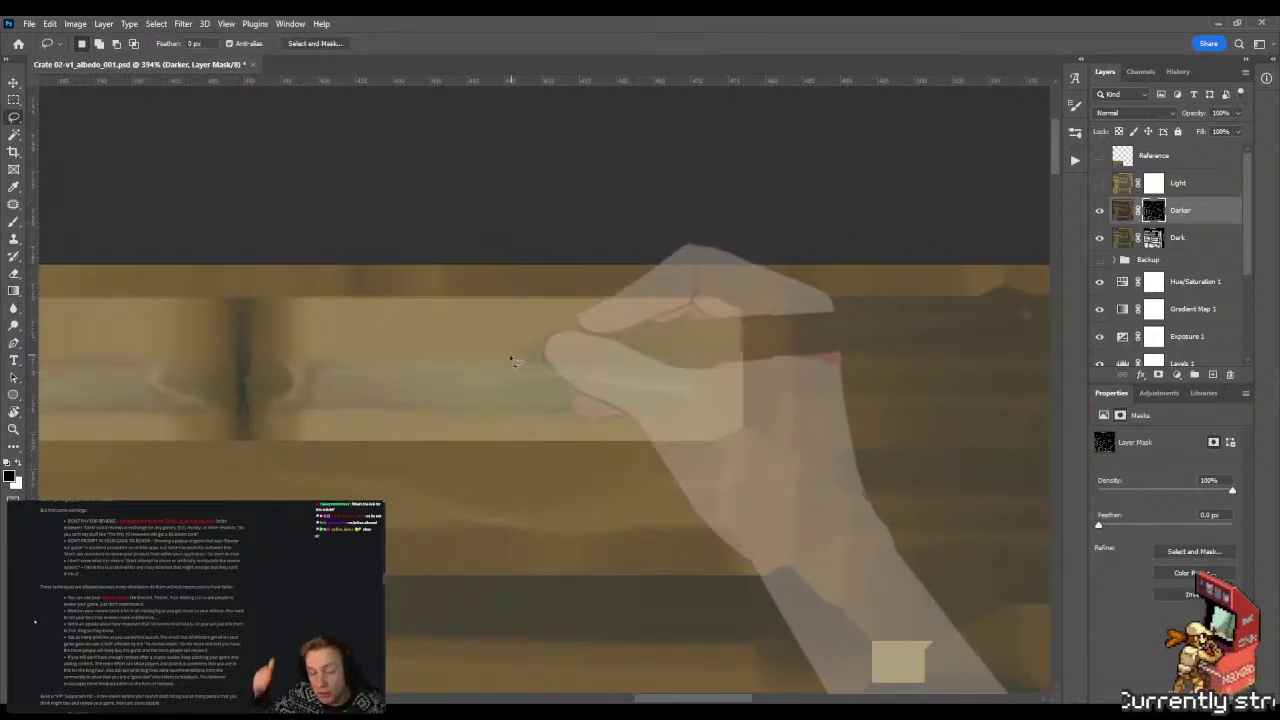
mouse_move(497, 354)
left_mouse_down()
mouse_move(679, 420)
mouse_move(706, 388)
mouse_move(700, 375)
mouse_move(664, 379)
mouse_move(686, 357)
left_mouse_up()
key("g")
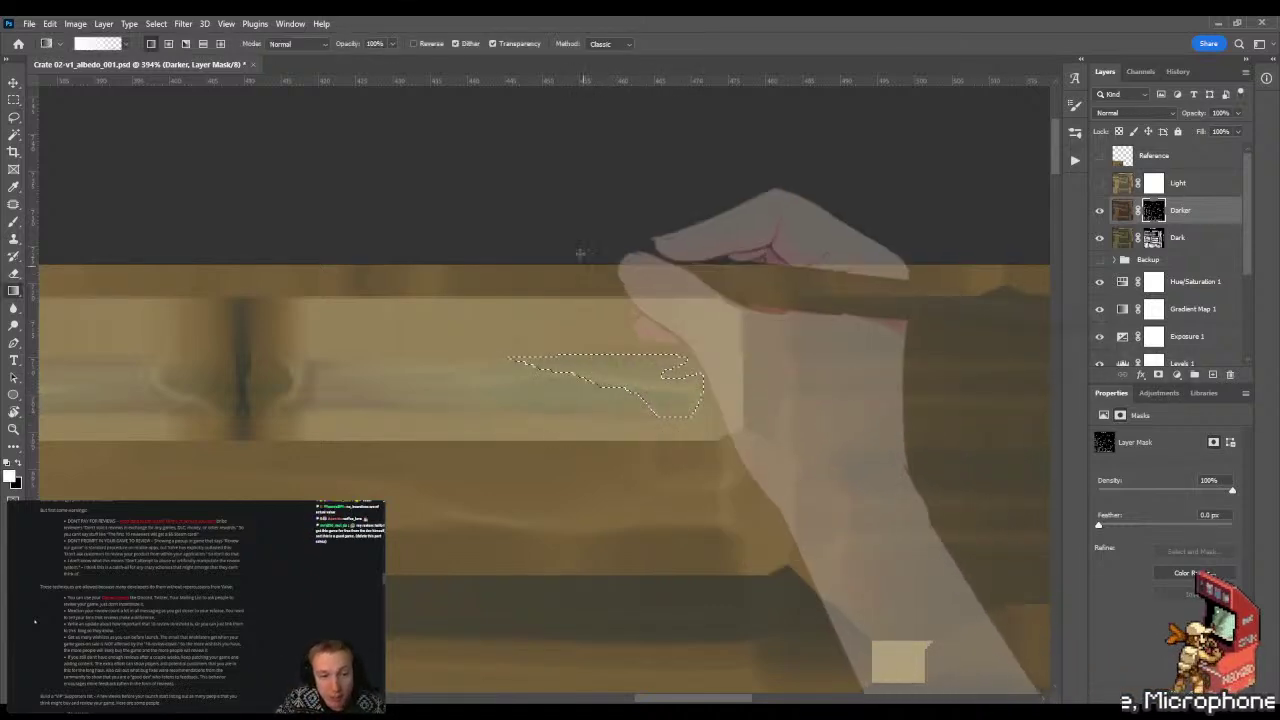
left_click_drag(580, 254, 579, 284)
key("ctrl+d")
key("b")
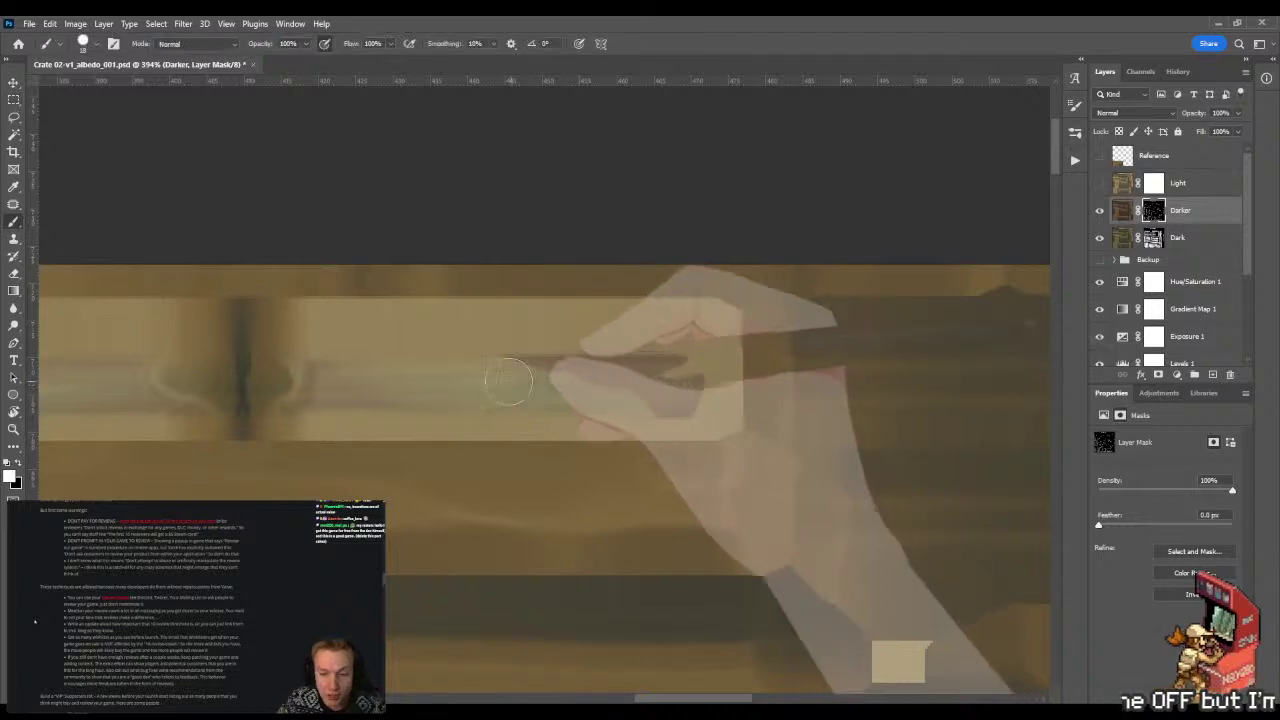
left_click_drag(554, 366, 451, 360)
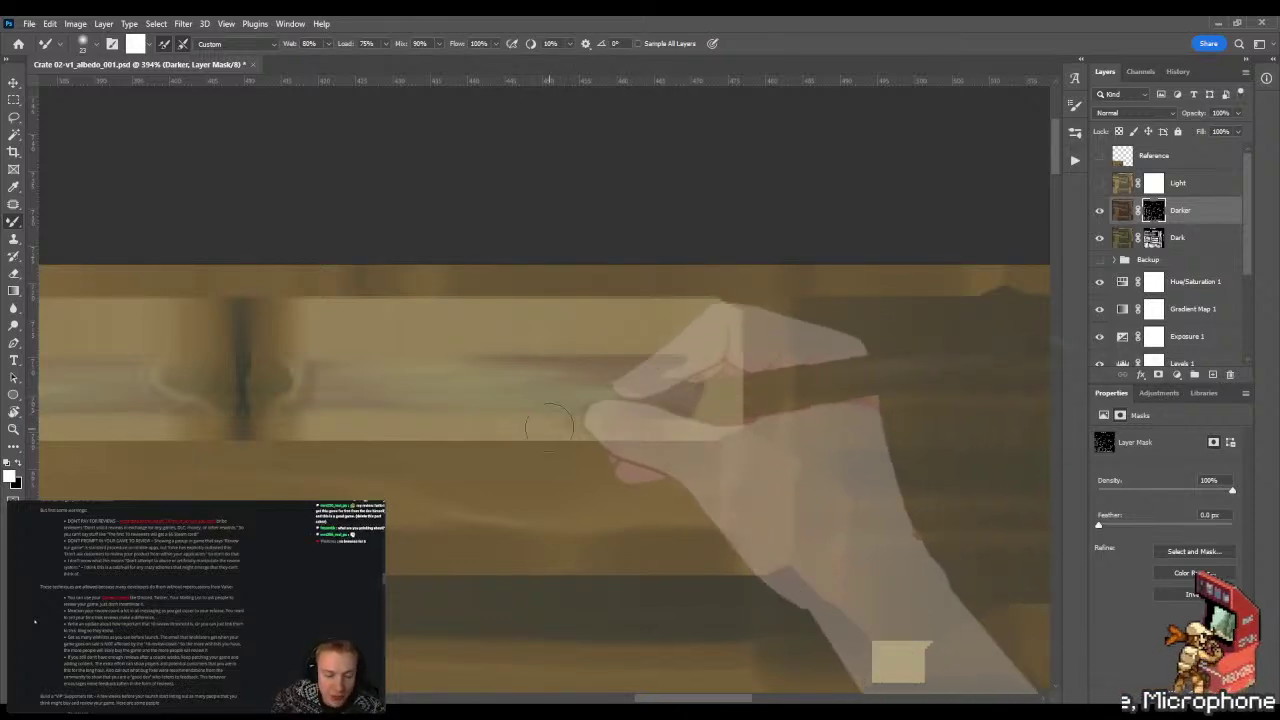
- Lasso around the strip's right end, fade the jagged grain with black-to-transparent gradients on the Darker mask and clear the selection
key("l")
mouse_move(410, 332)
left_mouse_down()
mouse_move(730, 437)
mouse_move(418, 448)
mouse_move(388, 280)
mouse_move(360, 300)
left_mouse_up()
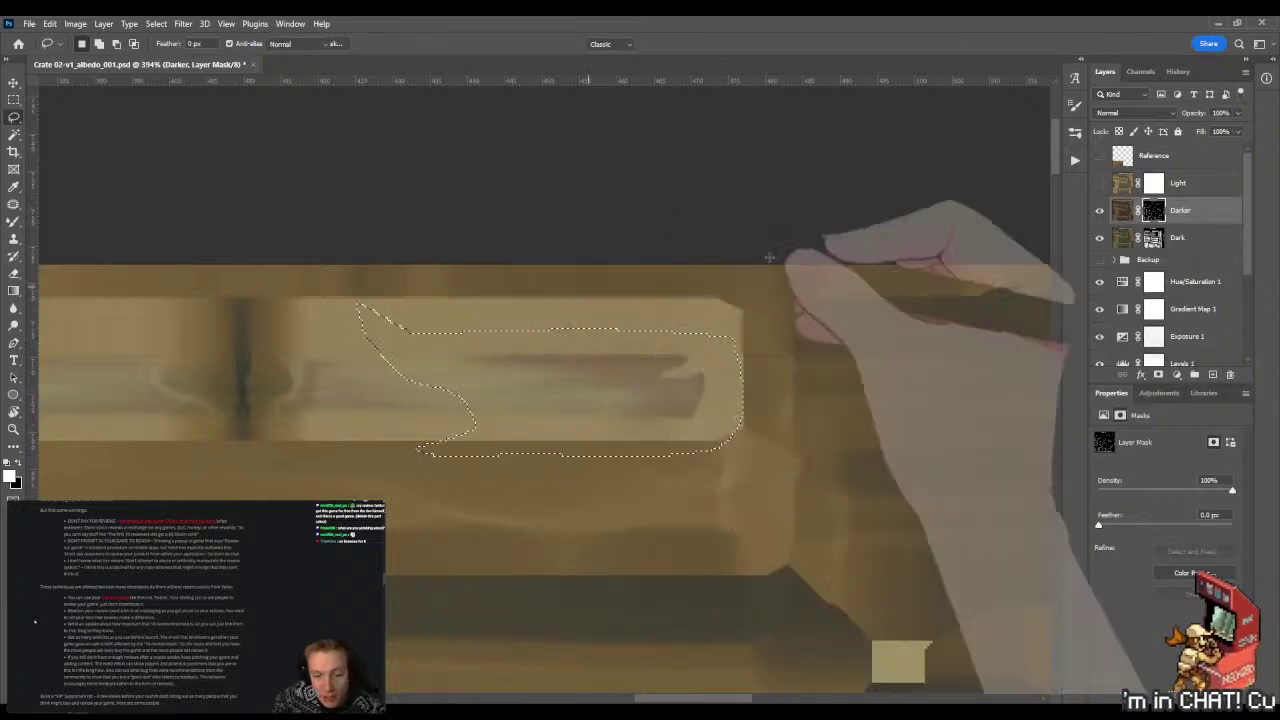
key("g")
key("x")
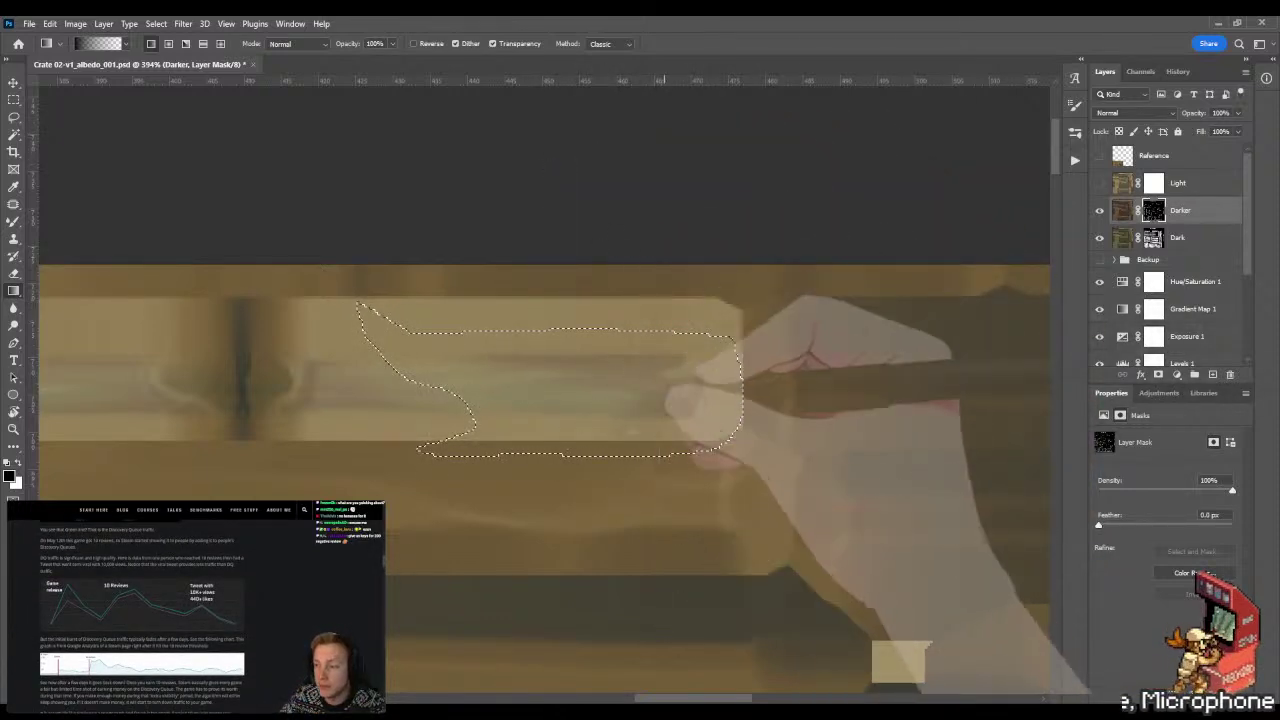
key("ctrl+d")
- Save the crate albedo PSD and inspect the textured crate from another angle in Marmoset Toolbag
key("z")
scroll(533, 515, "up", 3)
scroll(533, 515, "left", 2)
key("ctrl+1")
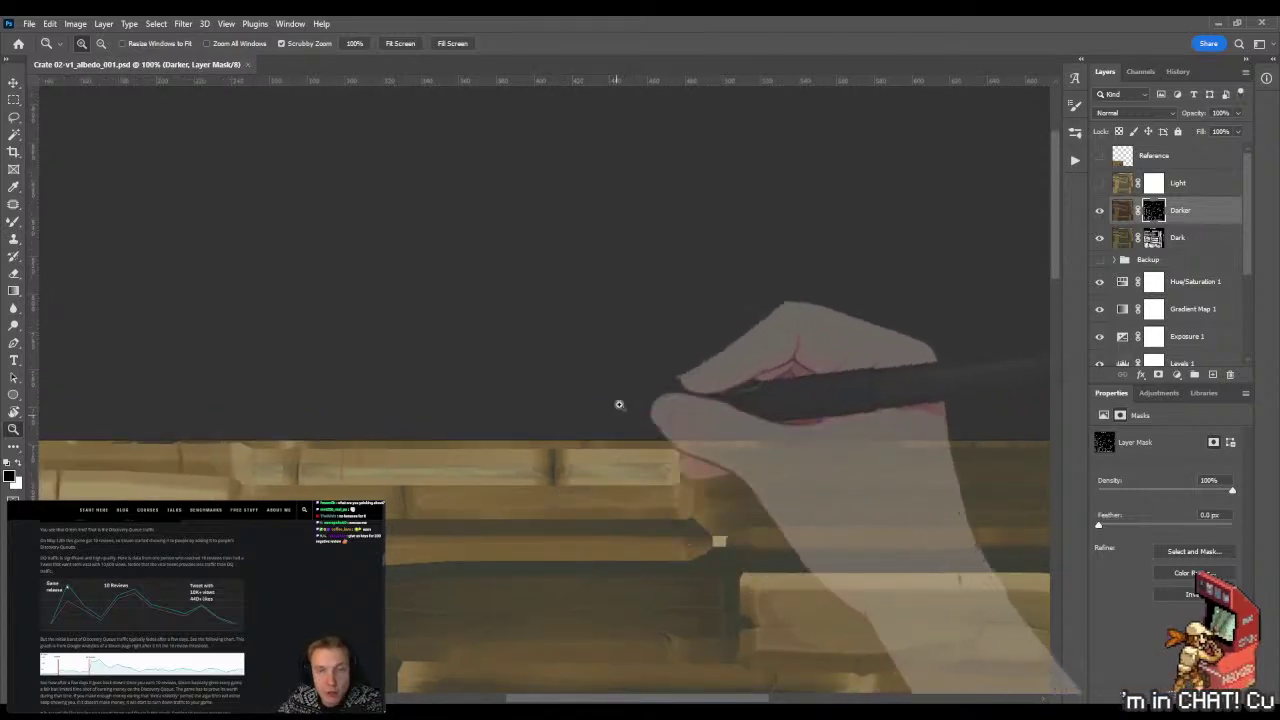
key("alt+Tab")
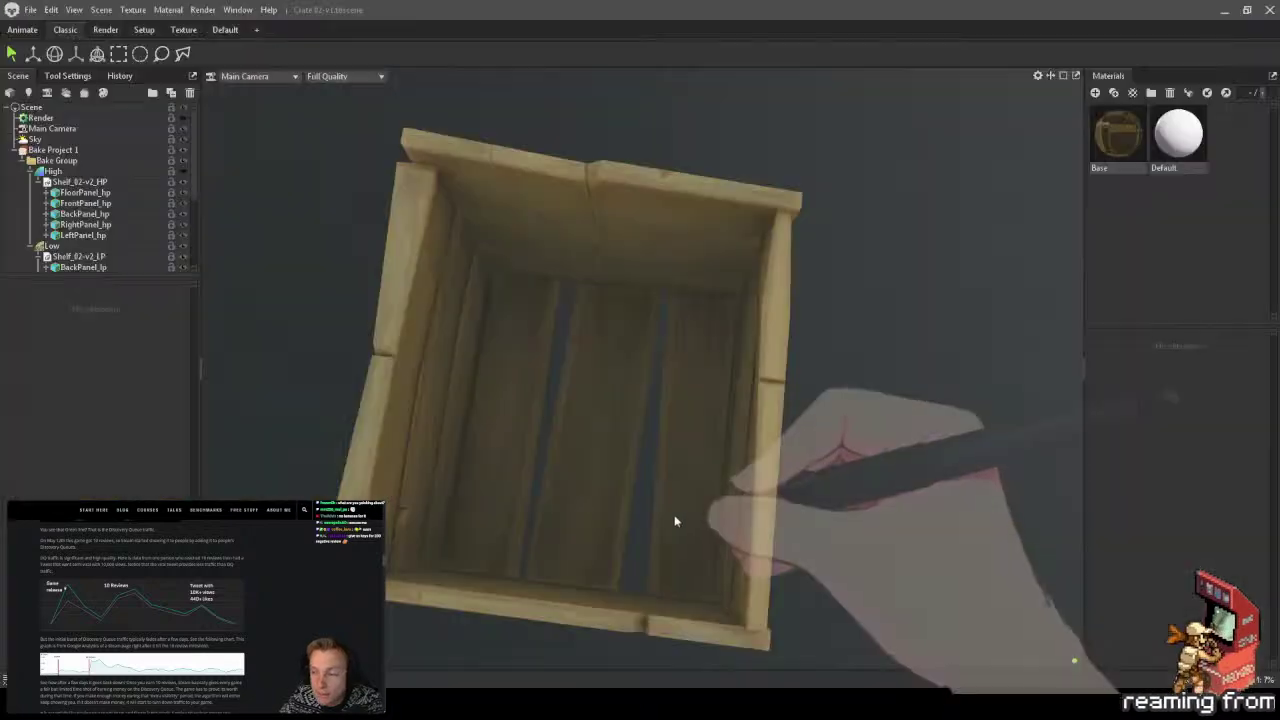
mouse_move(672, 511)
left_mouse_down()
mouse_move(657, 464)
mouse_move(580, 433)
mouse_move(514, 383)
mouse_move(517, 414)
mouse_move(535, 441)
mouse_move(657, 443)
mouse_move(623, 446)
mouse_move(511, 380)
mouse_move(557, 414)
mouse_move(537, 360)
mouse_move(566, 377)
mouse_move(617, 349)
mouse_move(600, 303)
mouse_move(594, 349)
mouse_move(660, 357)
mouse_move(720, 323)
mouse_move(731, 363)
mouse_move(686, 391)
mouse_move(677, 431)
mouse_move(805, 438)
mouse_move(857, 391)
mouse_move(783, 286)
mouse_move(791, 371)
mouse_move(881, 397)
mouse_move(678, 393)
mouse_move(615, 372)
mouse_move(558, 322)
mouse_move(530, 345)
mouse_move(666, 323)
left_mouse_up()
- Switch to Photoshop, lasso a U-shaped grain patch on the strip's short left block and fill it with white gradients on the Darker mask
key("alt+Tab")
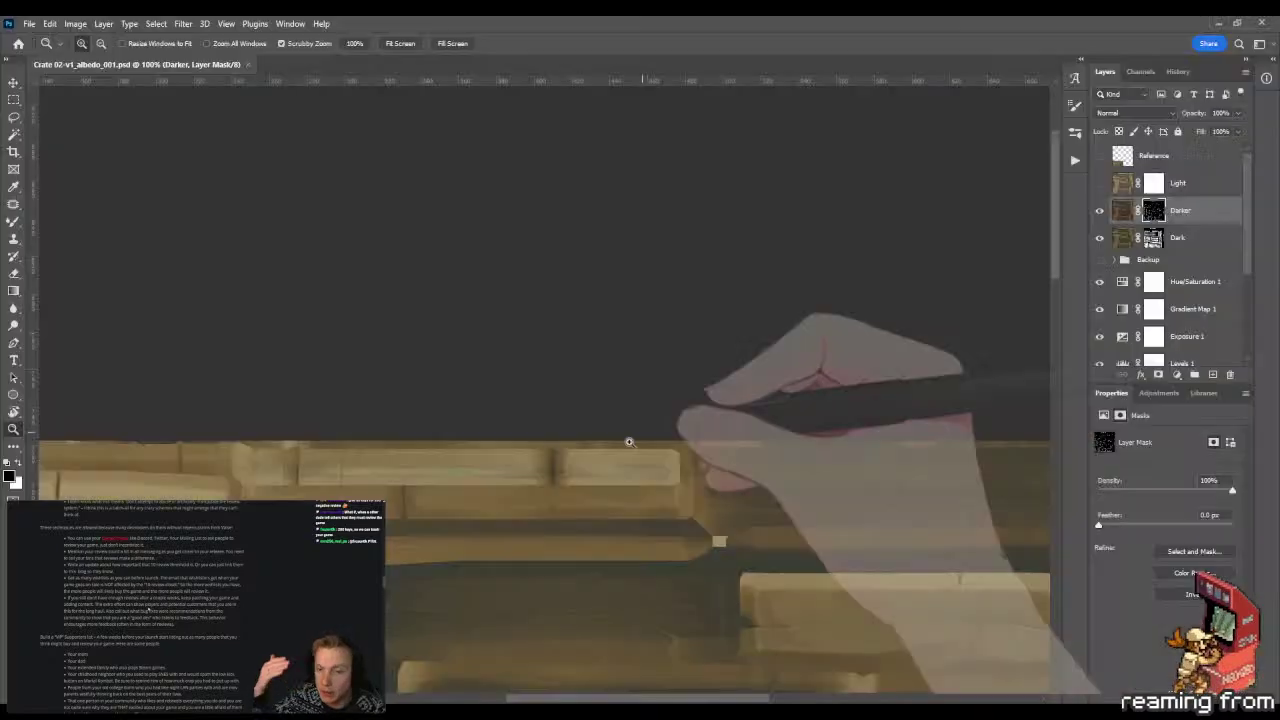
left_click_drag(603, 474, 600, 411)
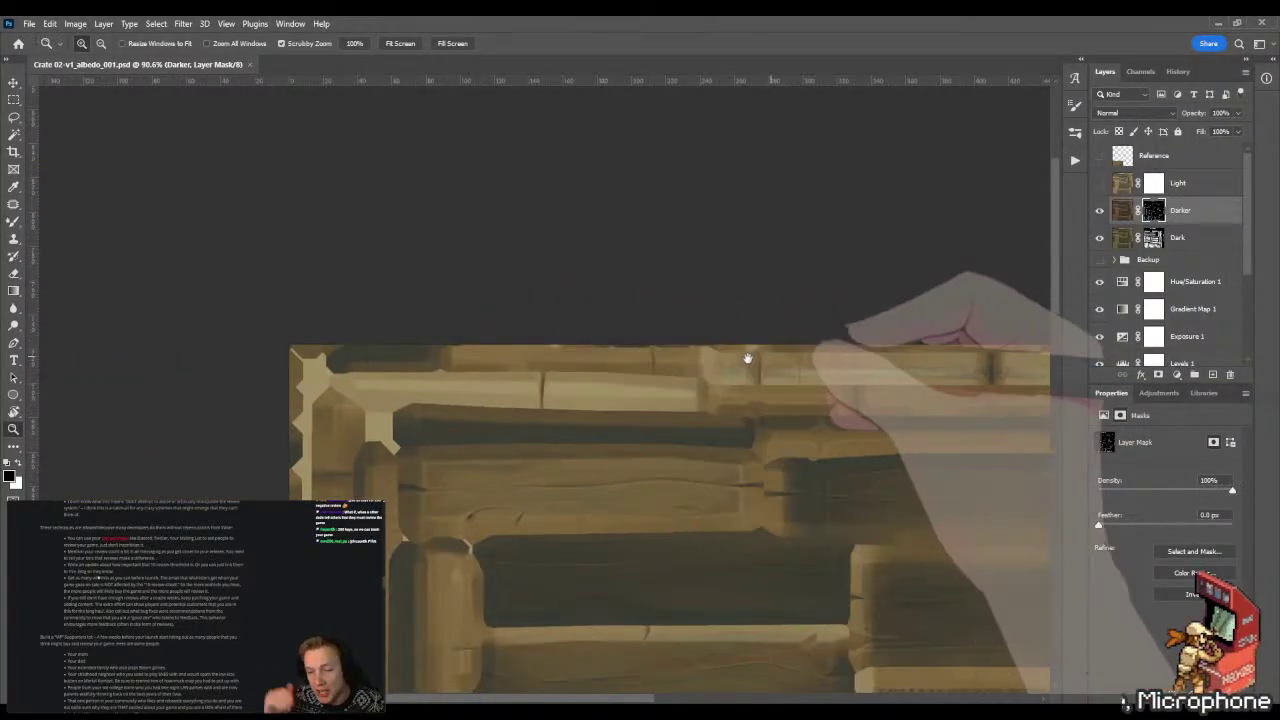
left_click_drag(749, 360, 714, 386)
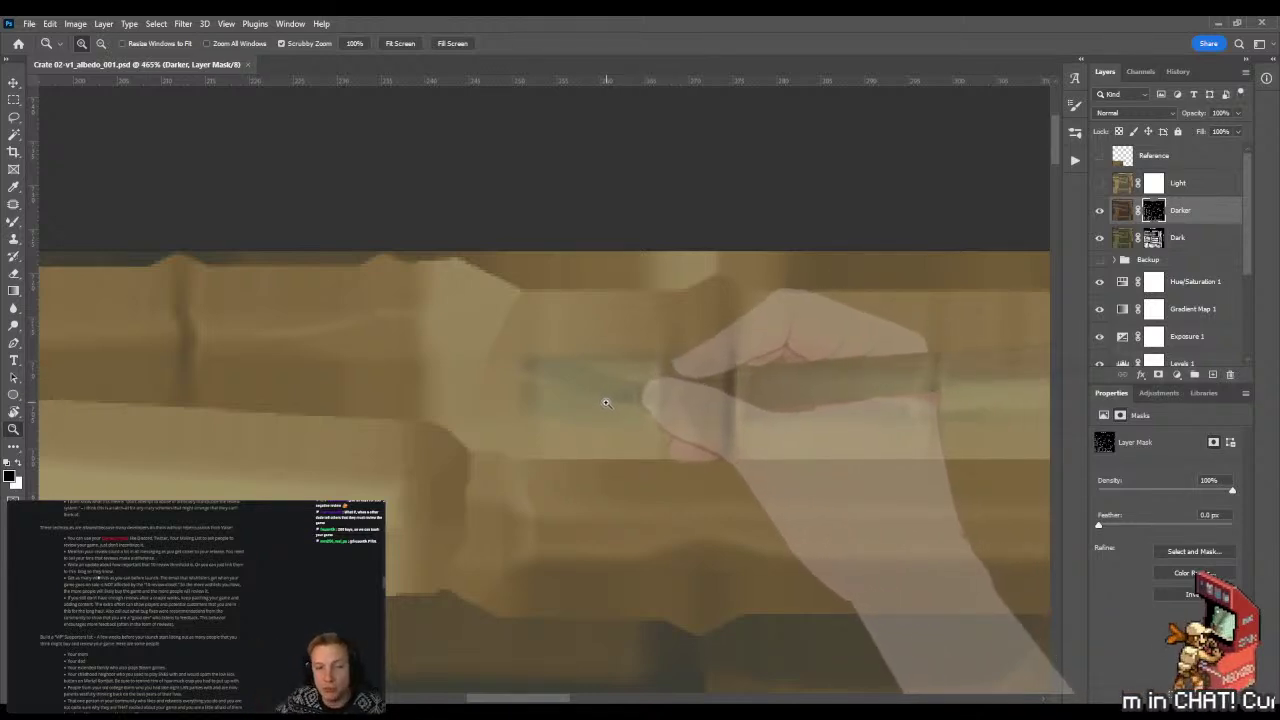
key("l")
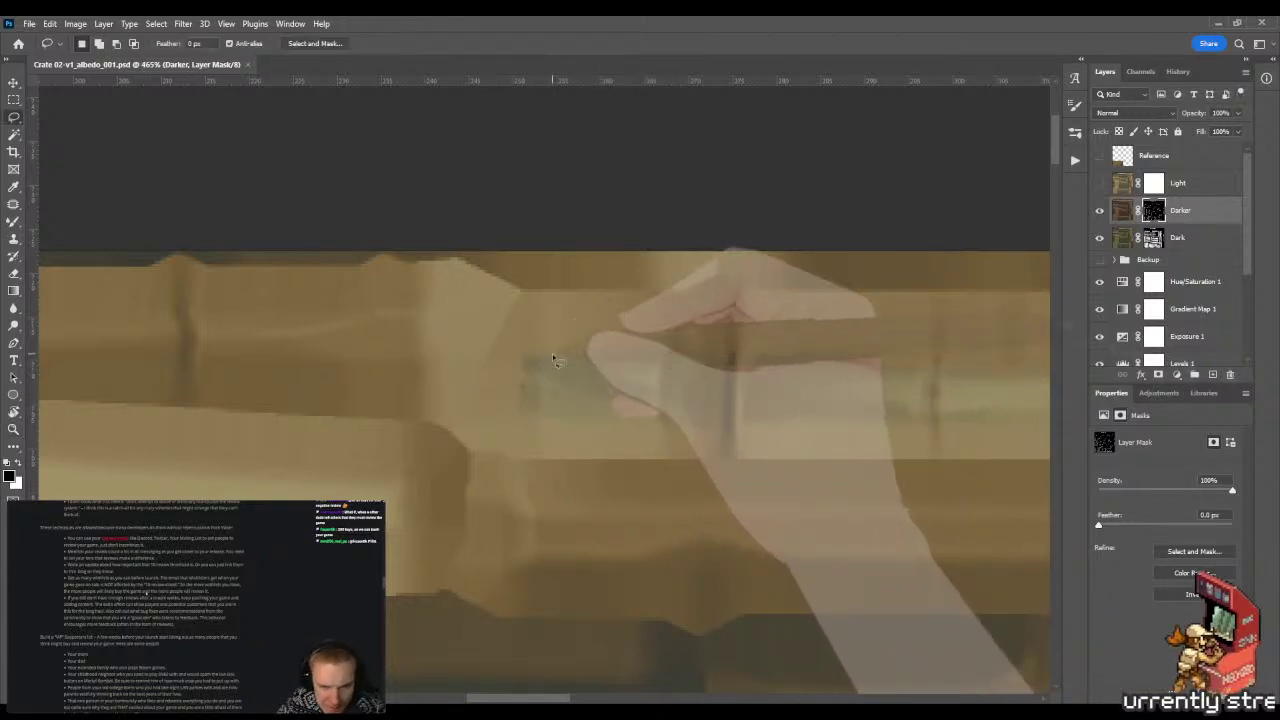
mouse_move(524, 393)
left_mouse_down()
mouse_move(528, 416)
mouse_move(666, 431)
left_mouse_up()
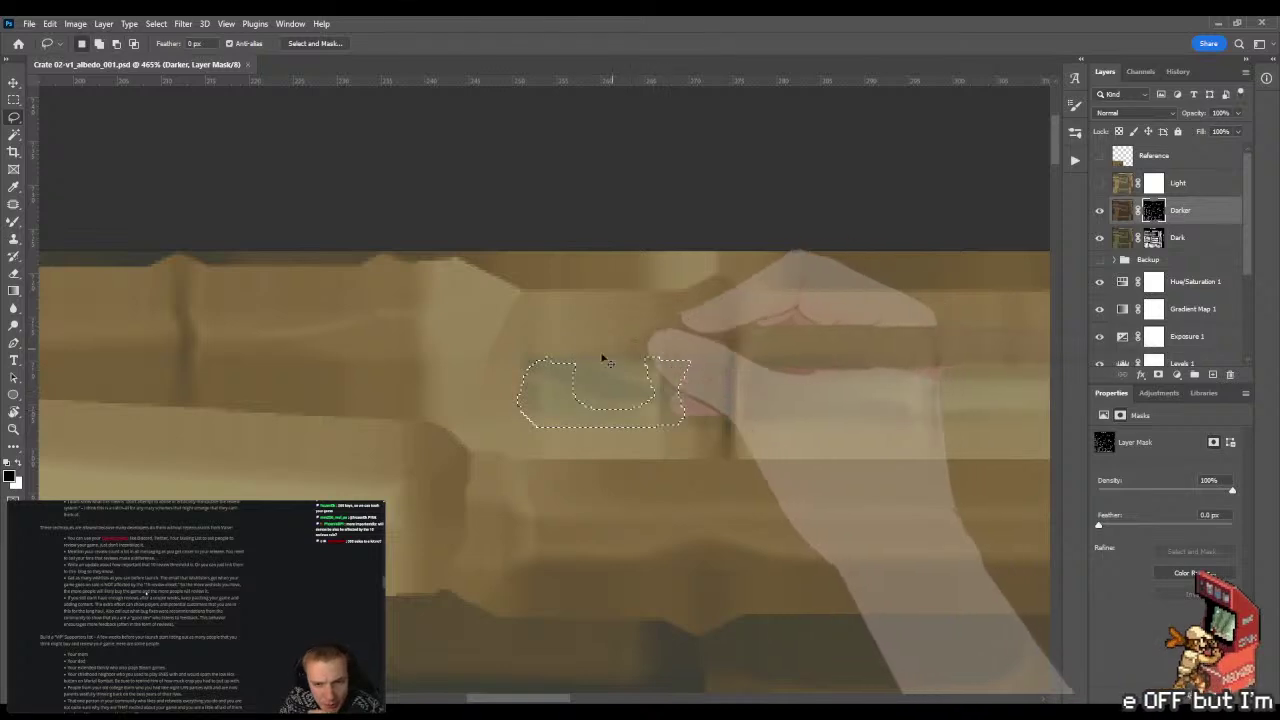
mouse_move(566, 410)
left_mouse_down()
mouse_move(626, 398)
mouse_move(686, 306)
mouse_move(636, 290)
mouse_move(554, 374)
mouse_move(554, 394)
mouse_move(589, 334)
left_mouse_up()
key("g")
left_click_drag(600, 390, 590, 338)
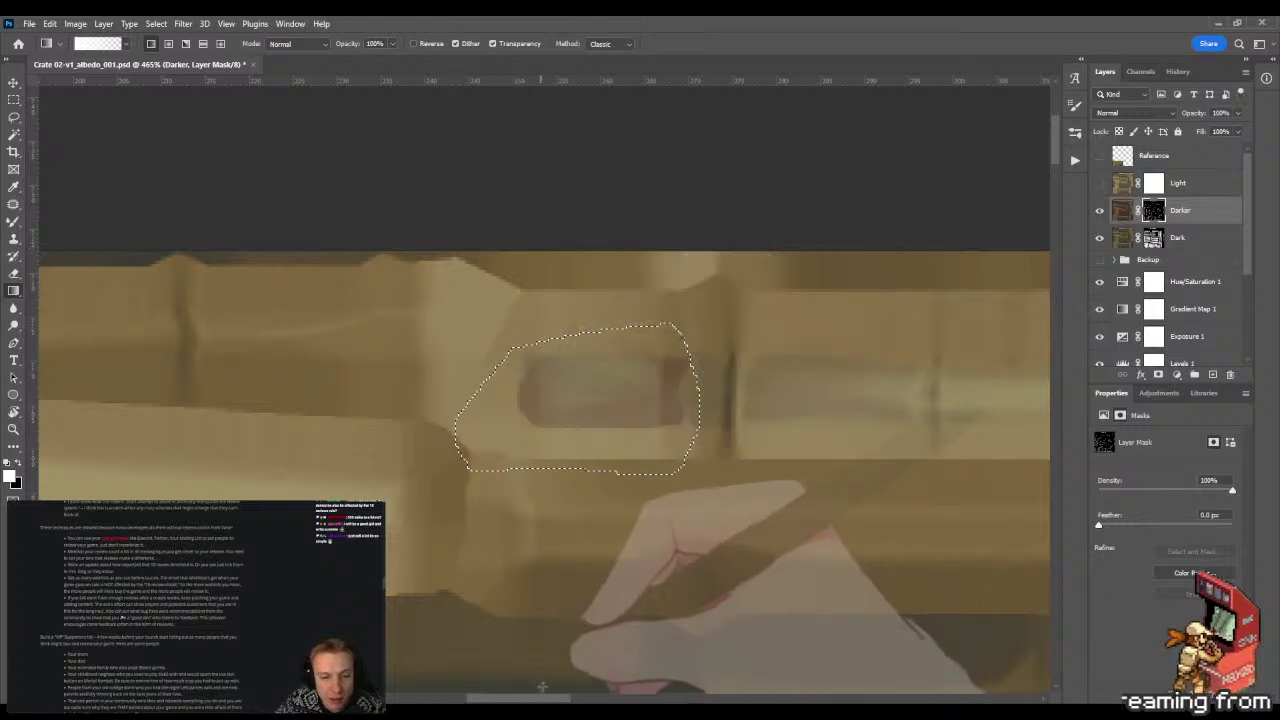
- Fade the lassoed patch on the short block with long black-to-transparent gradients from several directions and clear the selection
left_click_drag(658, 440, 582, 448)
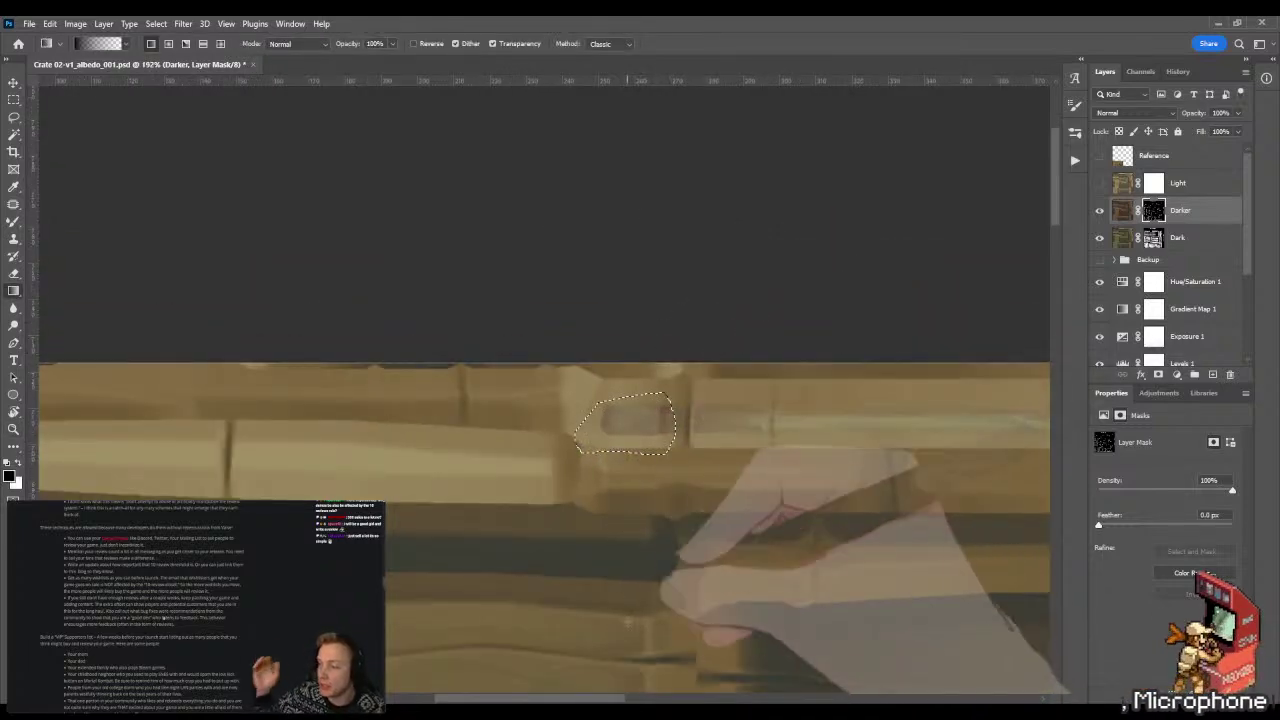
left_click_drag(628, 647, 628, 645)
left_click_drag(638, 355, 616, 150)
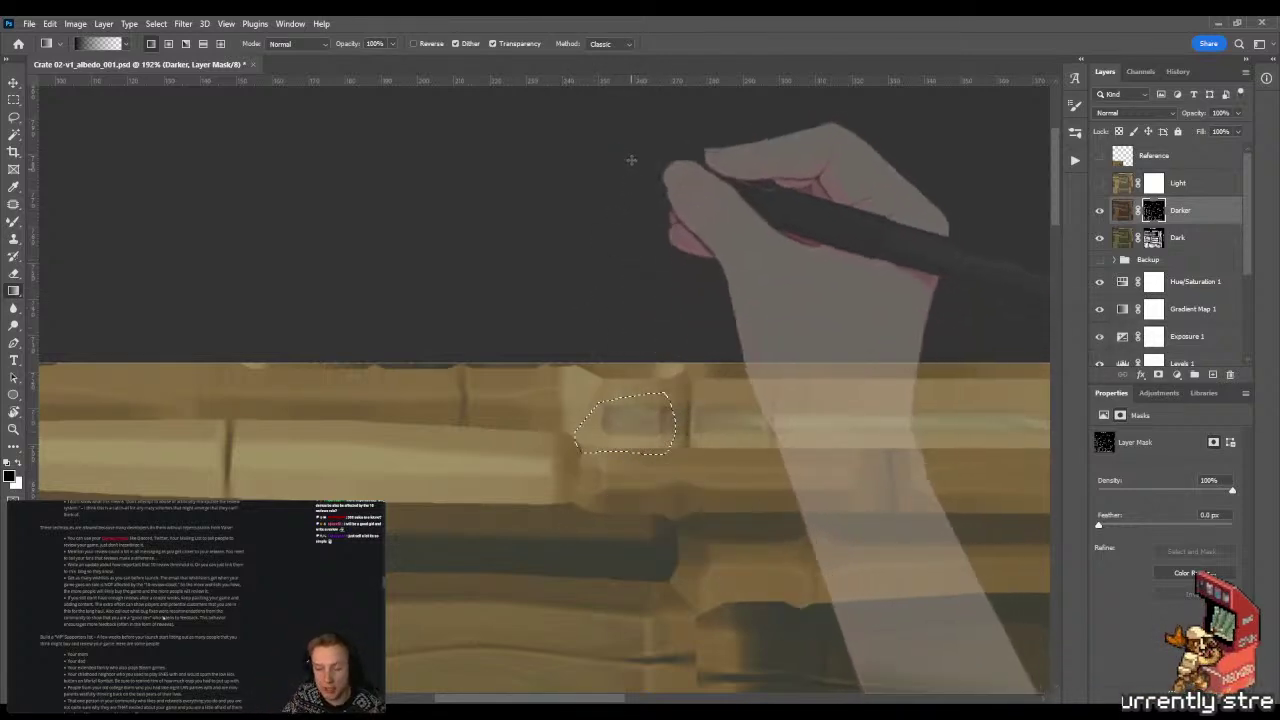
left_click_drag(625, 125, 627, 500)
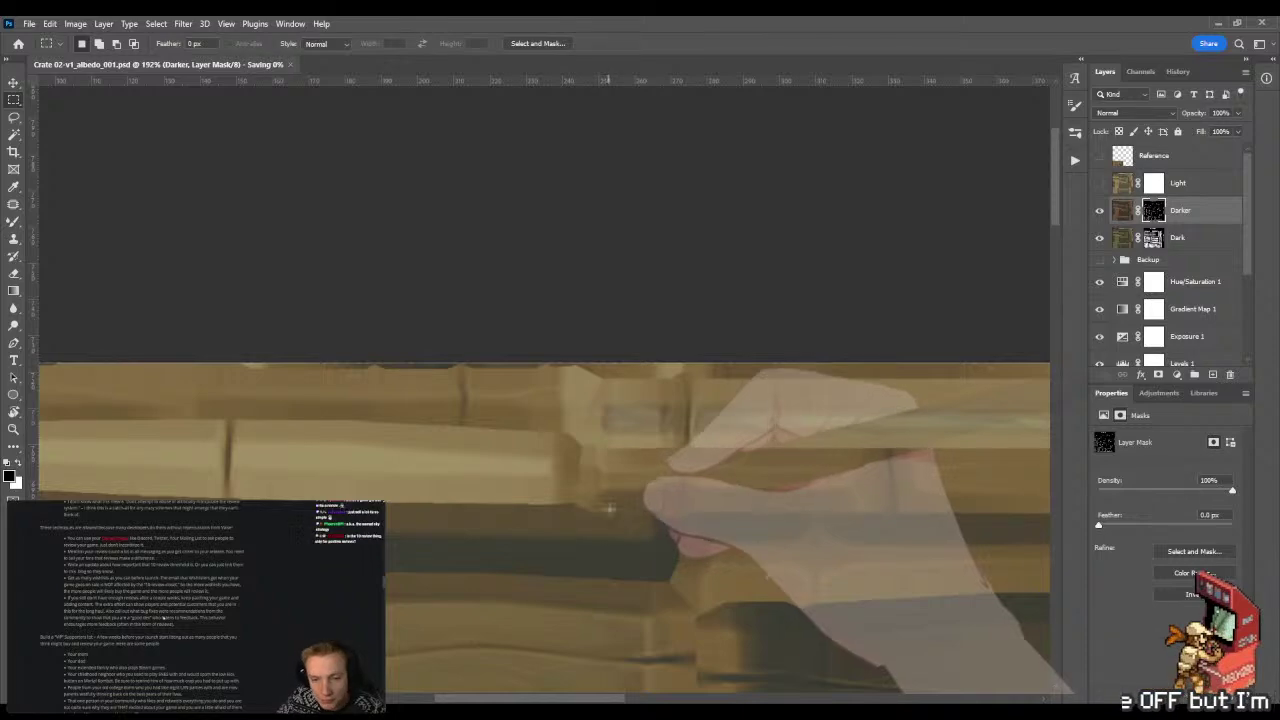
- Save the crate albedo PSD, check the crate in Marmoset Toolbag and return to Photoshop
left_click_drag(452, 437, 592, 466)
key("alt+Tab")
key("alt+Tab")
- On the Dark layer's mask, outline the long plank's light centre band with a Pen path and convert it to a selection
left_click(1178, 237)
left_click_drag(424, 406, 608, 403)
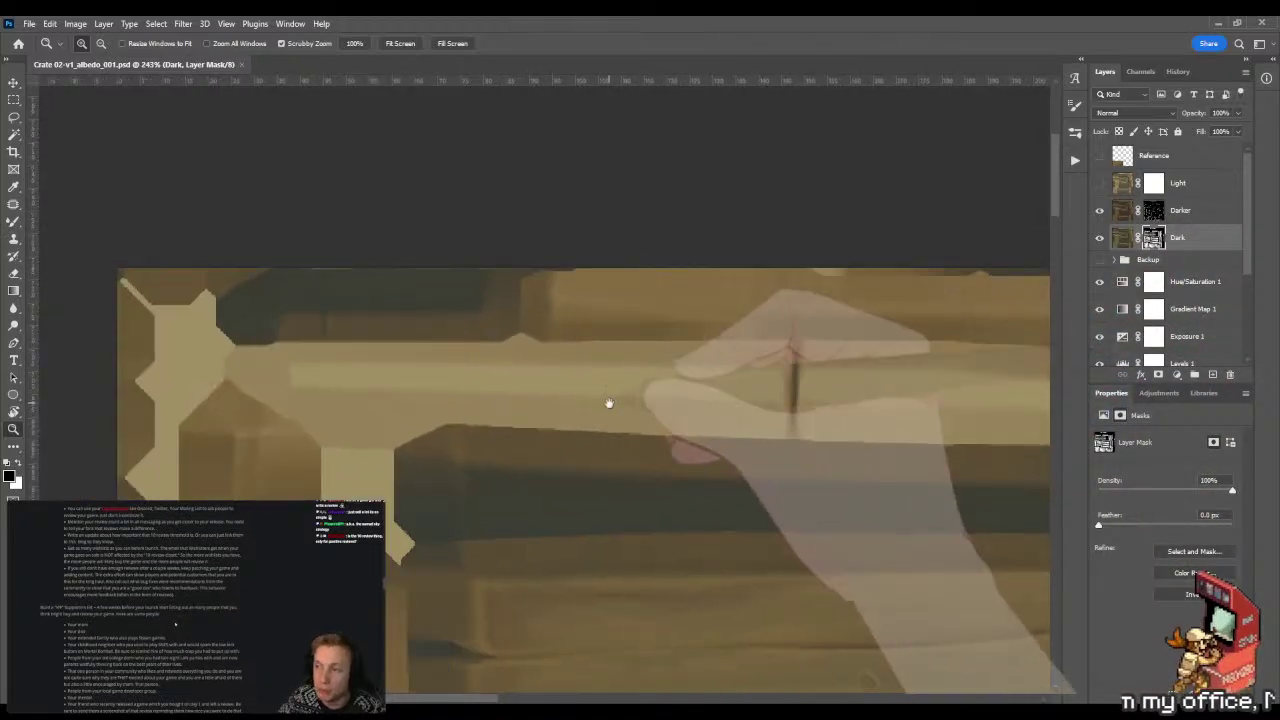
left_click_drag(372, 374, 336, 351)
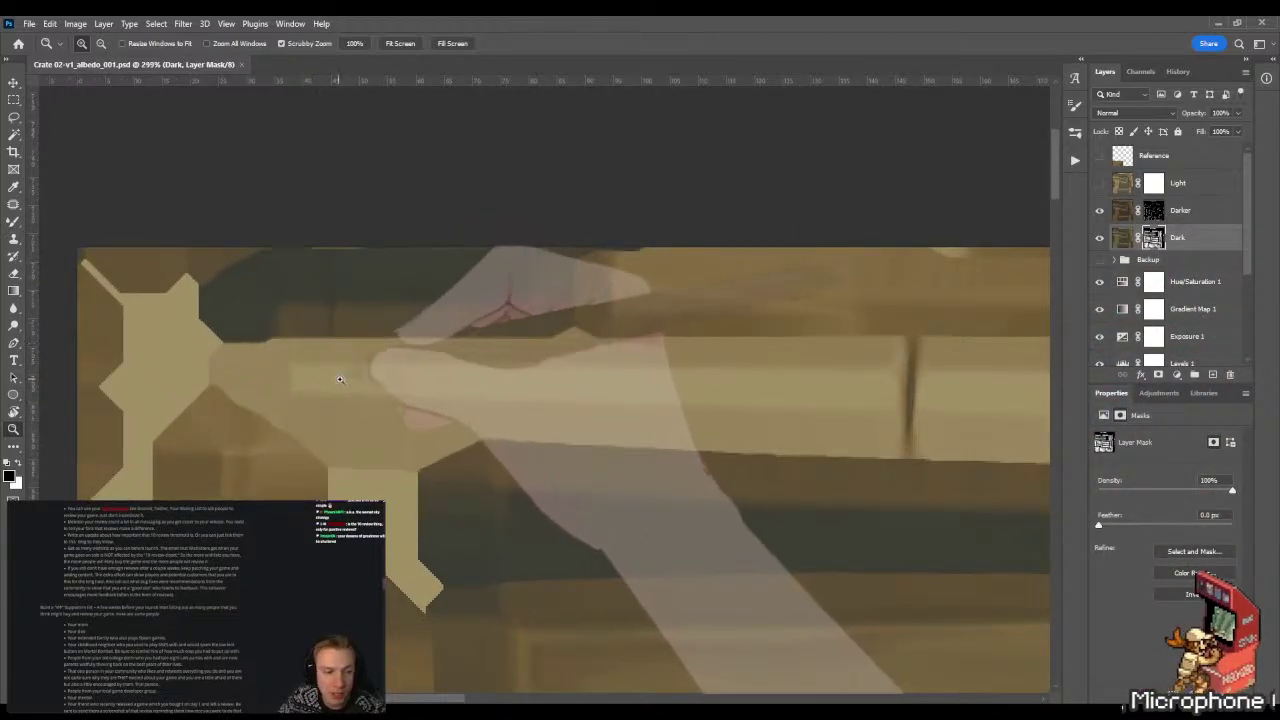
key("p")
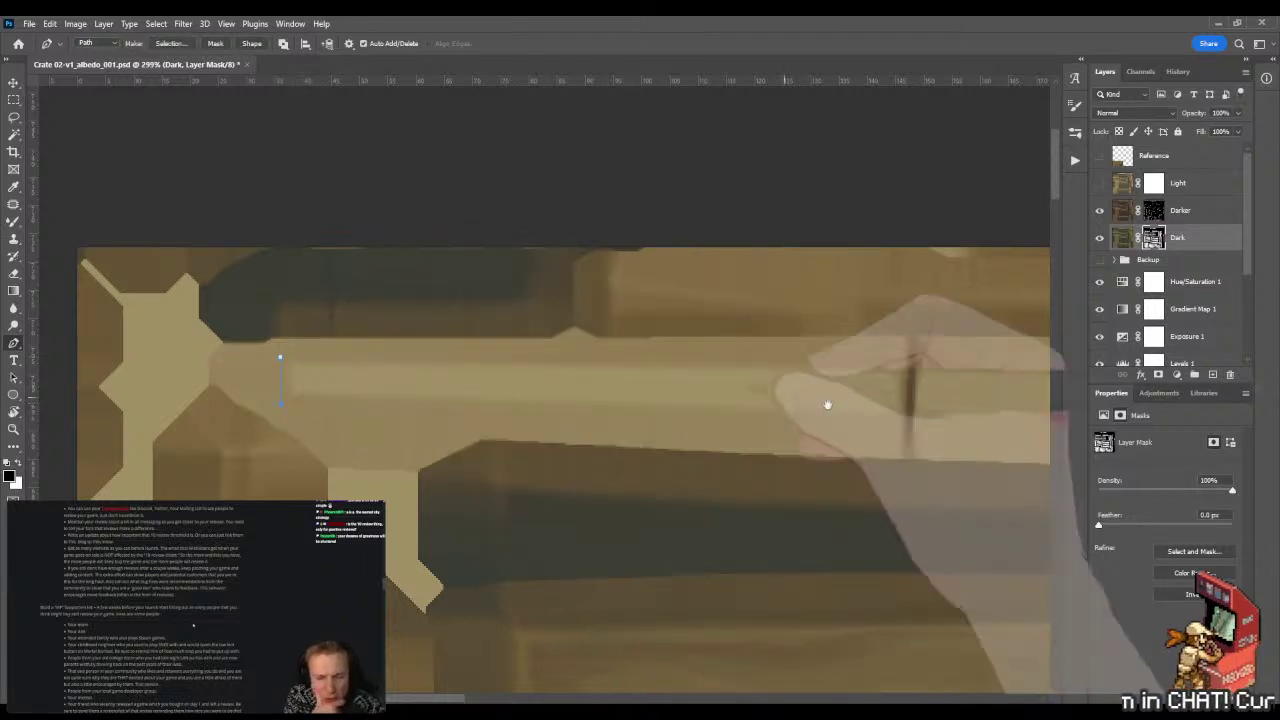
left_click_drag(826, 403, 589, 414)
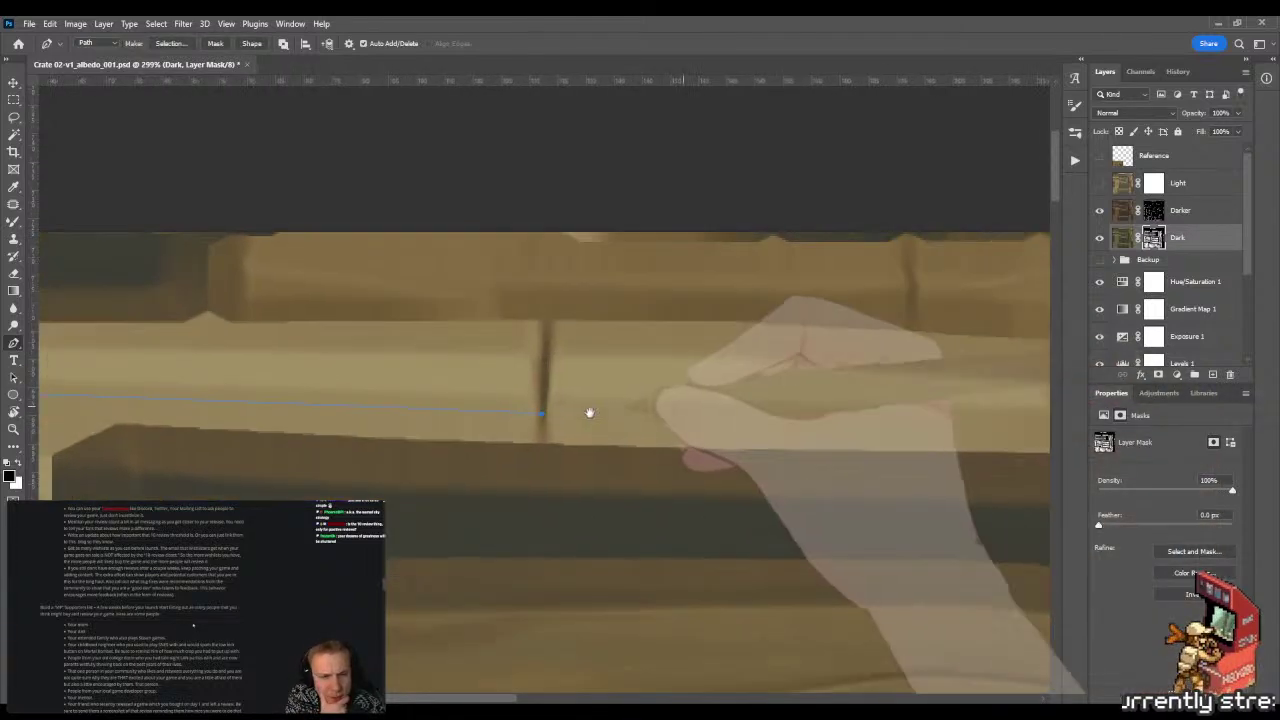
left_click_drag(974, 423, 834, 423)
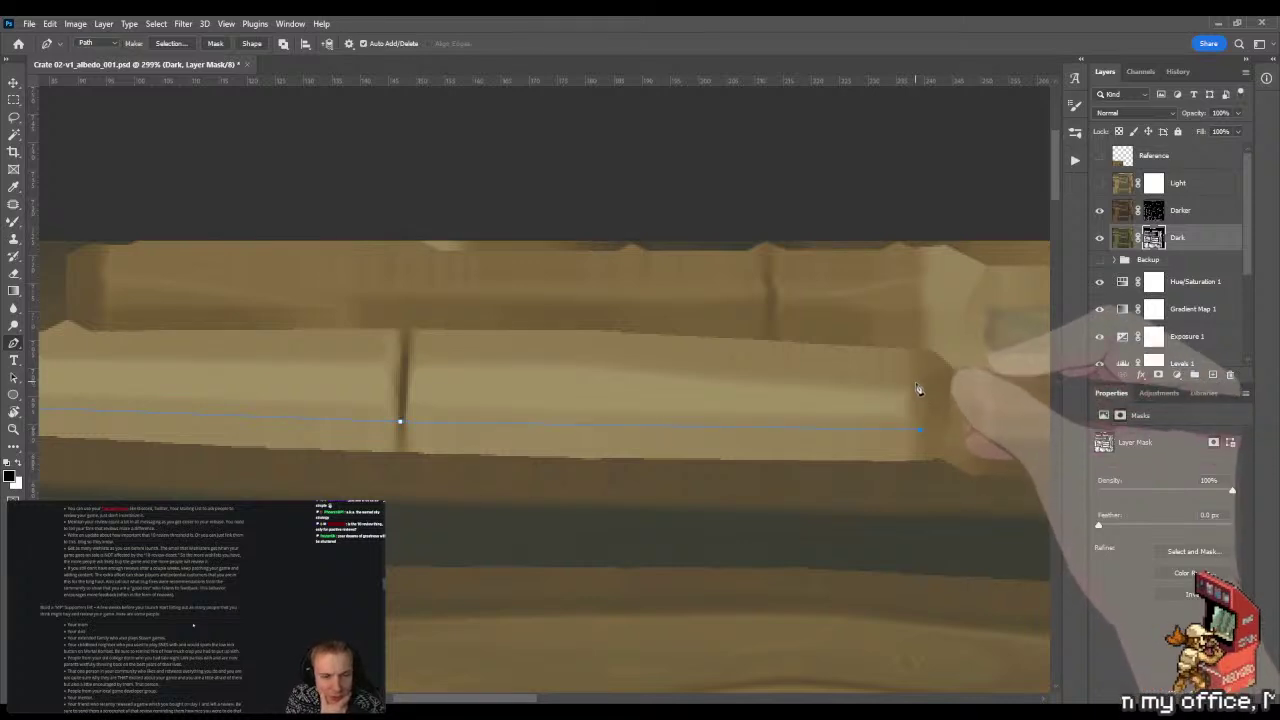
left_click(916, 388)
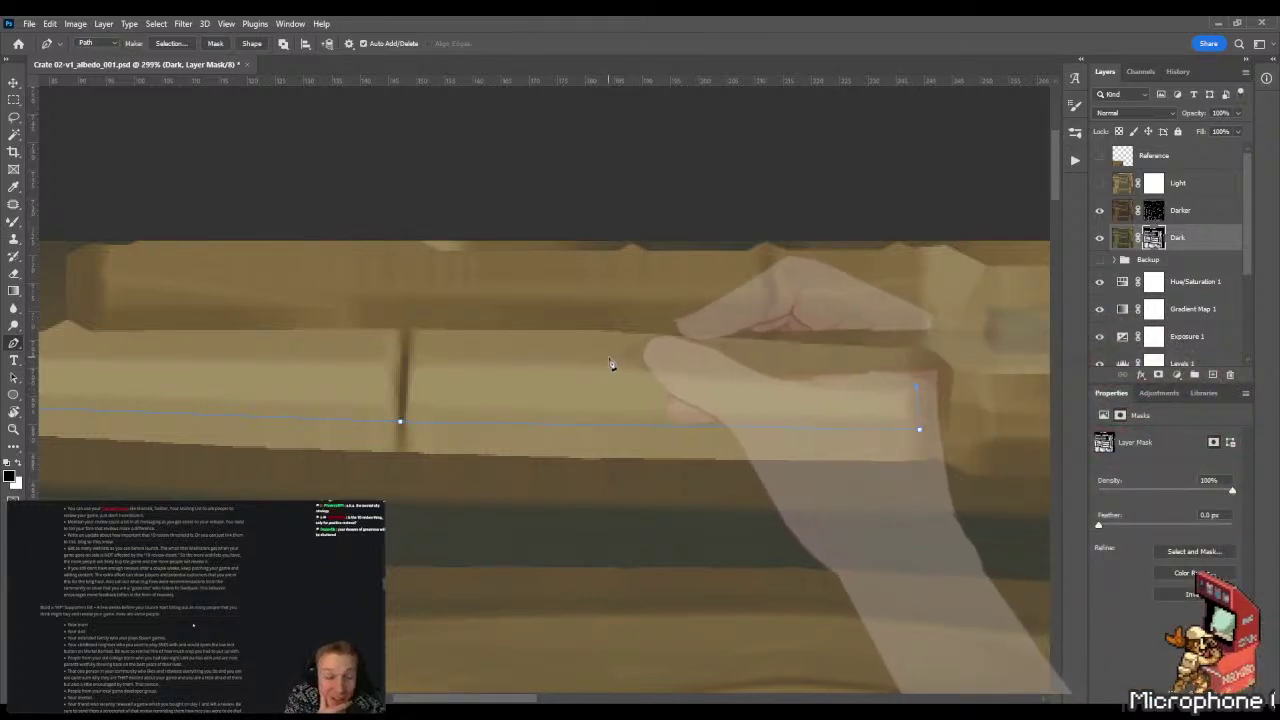
left_click_drag(458, 371, 638, 370)
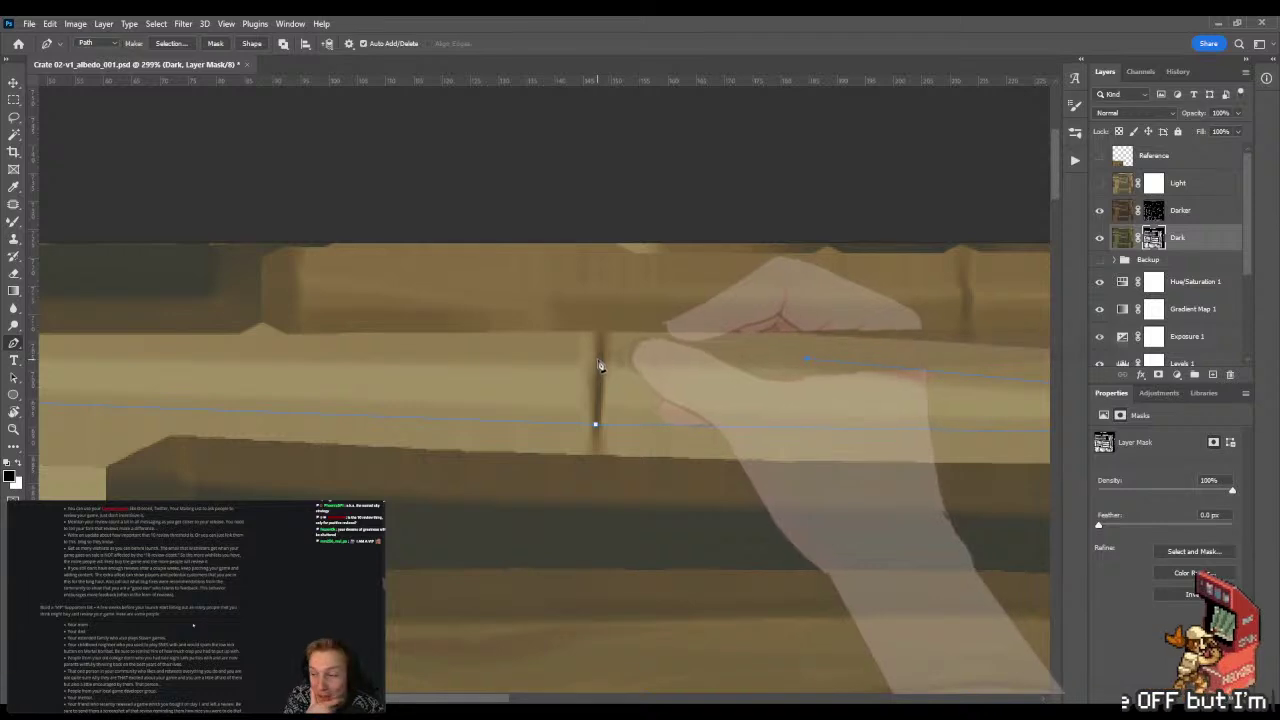
left_click_drag(374, 385, 612, 400)
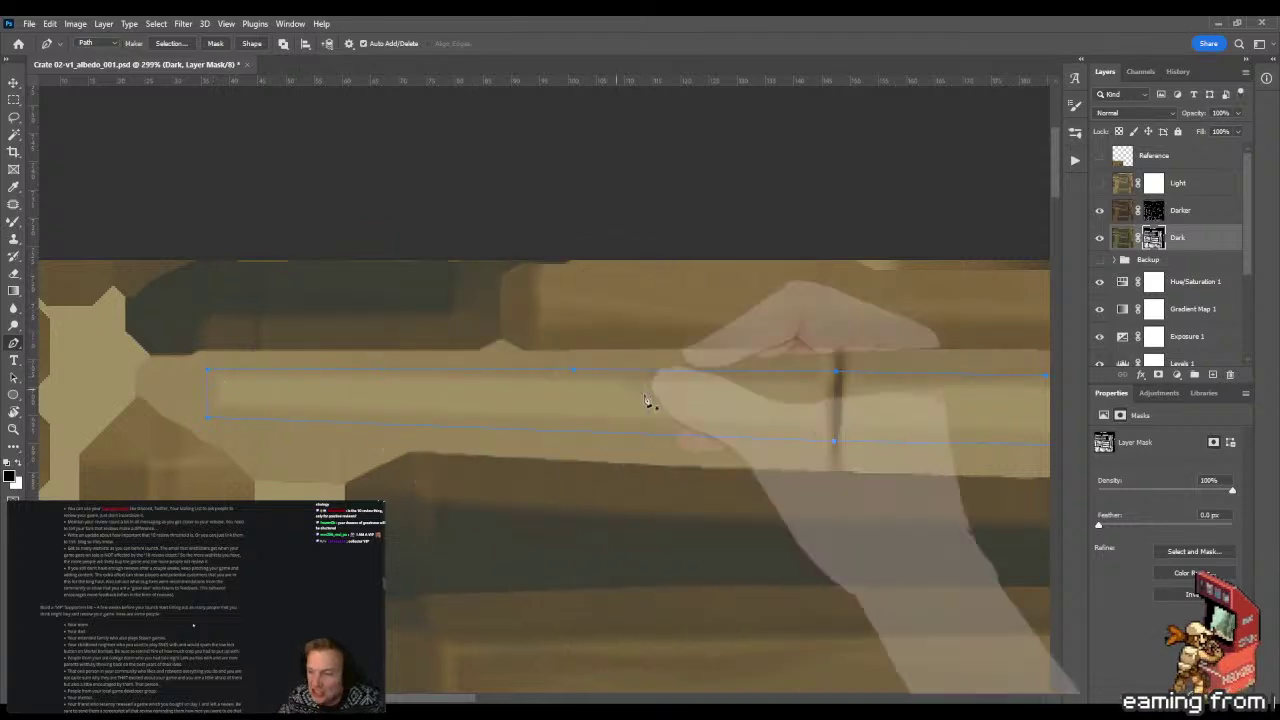
left_click_drag(669, 414, 543, 420)
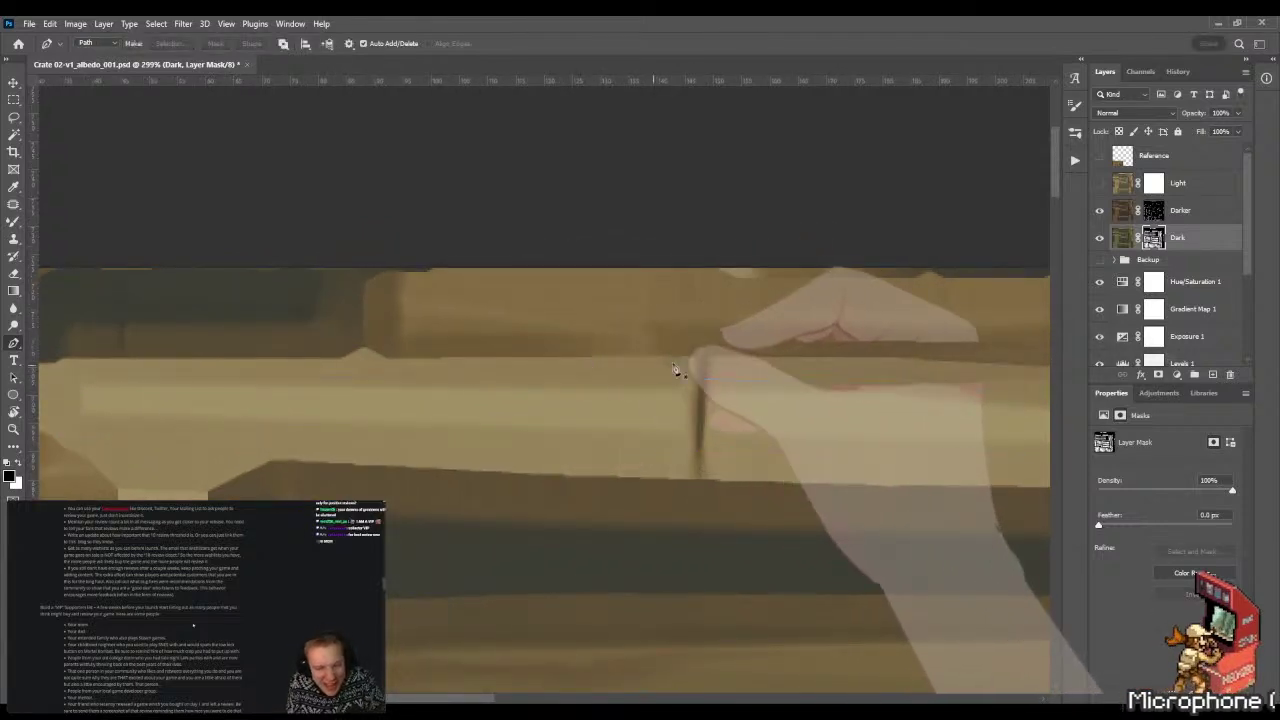
left_click_drag(663, 361, 550, 346)
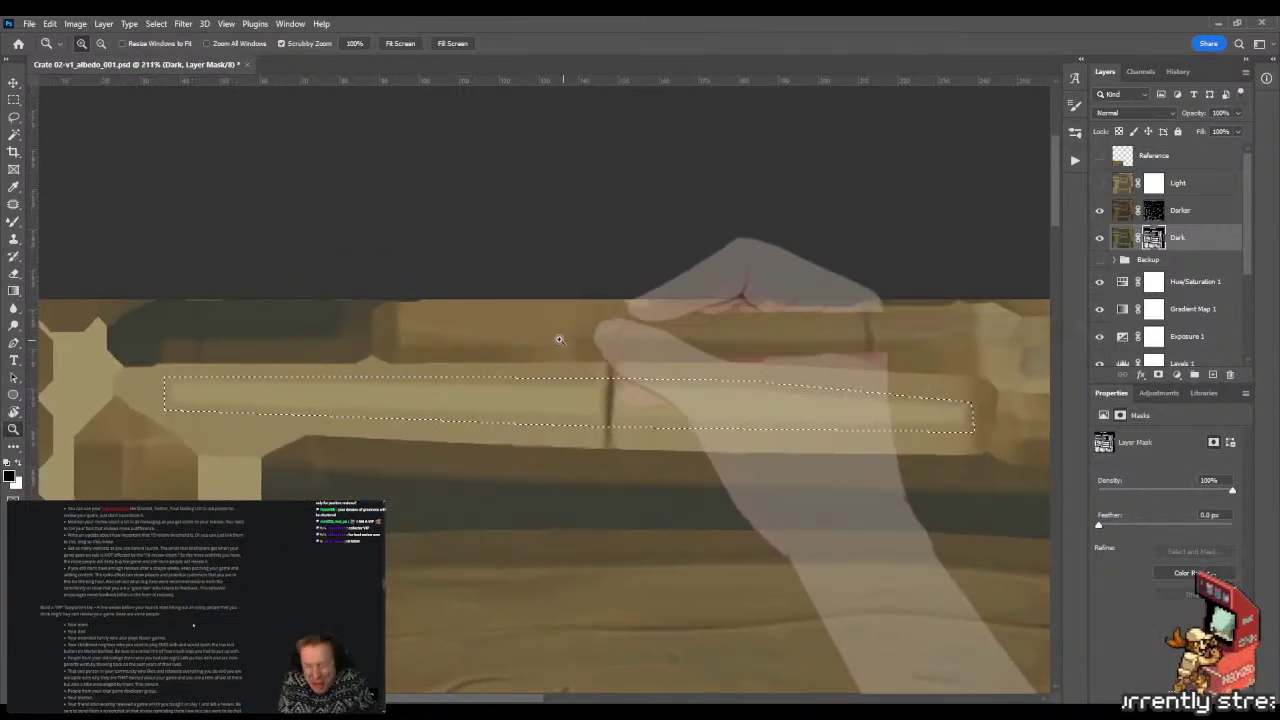
- Fill the selected centre band with a black-to-transparent gradient and break it up with broad soft brush strokes
key("g")
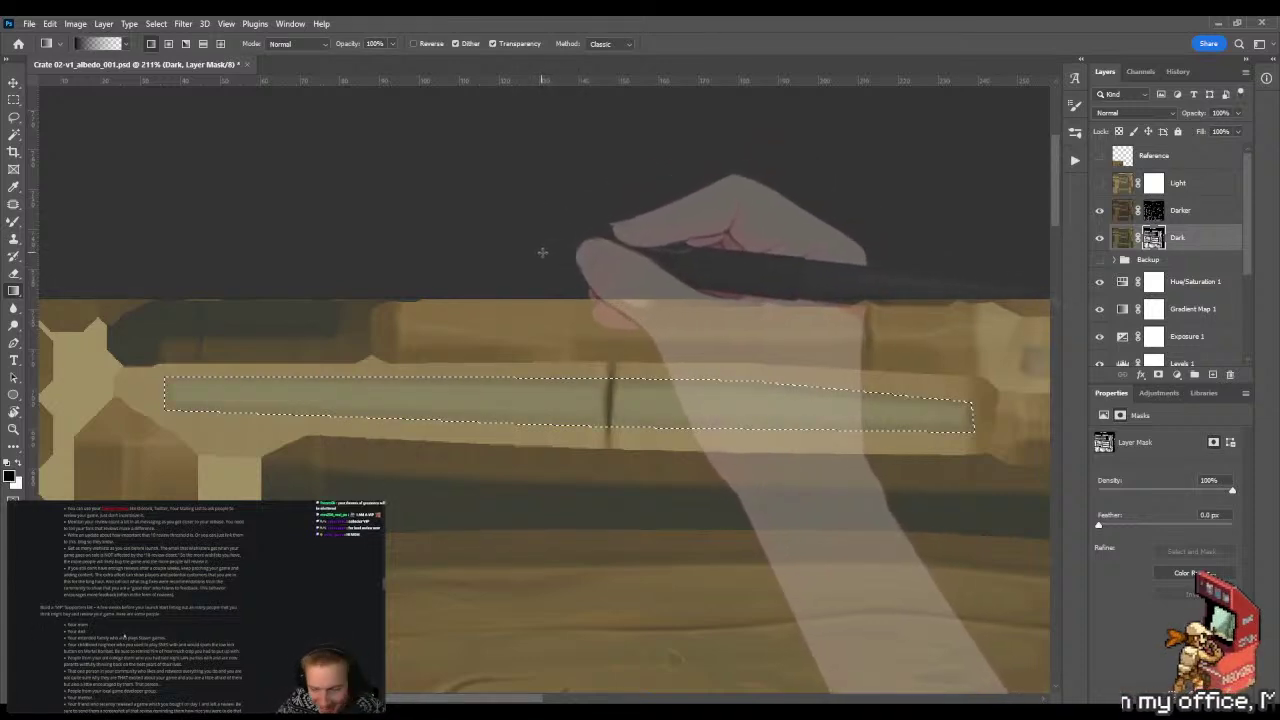
key("b")
left_click(286, 349)
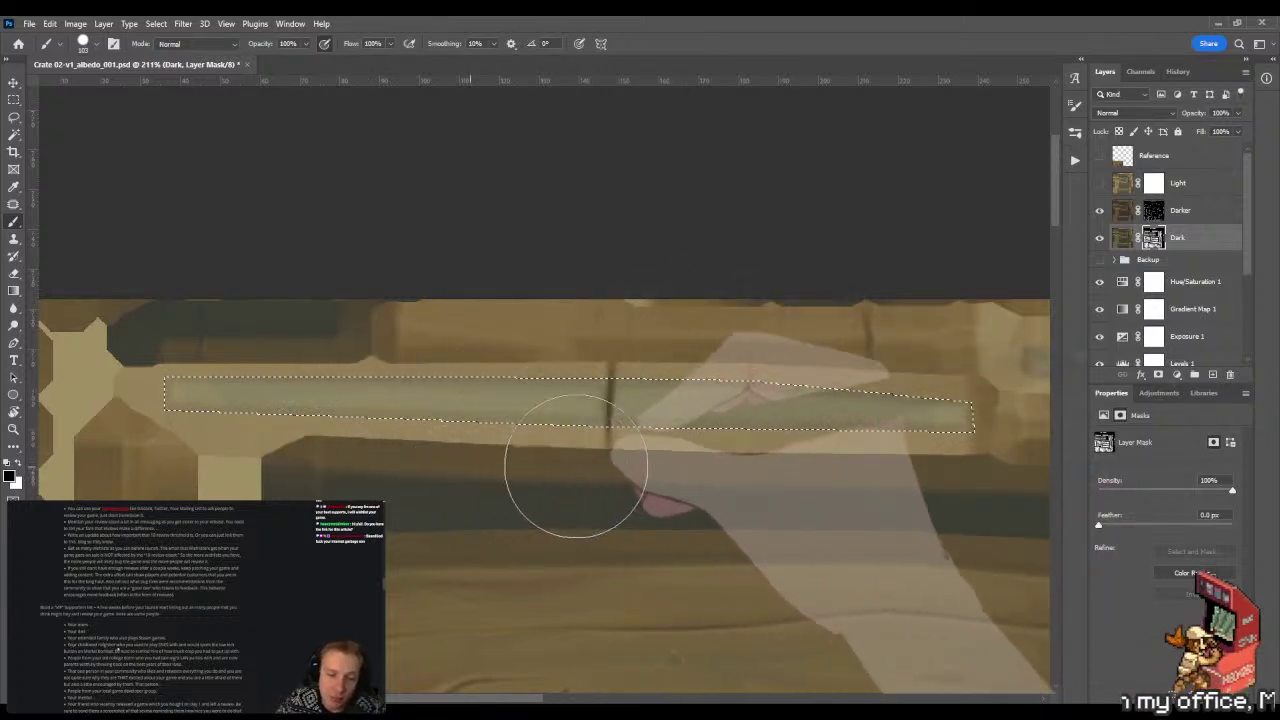
left_click(605, 390)
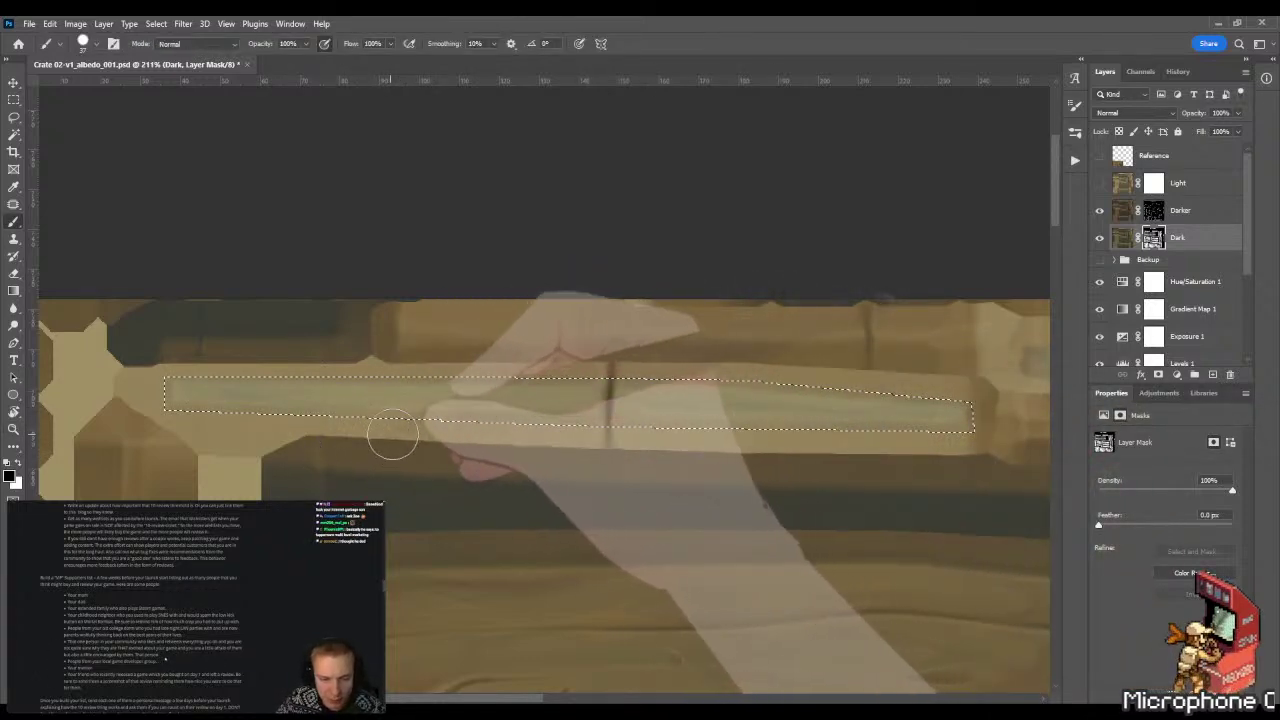
- Paint soft grain variation along the selected band's edges with a 15 px brush and clear the selection
key("z")
left_click(406, 470)
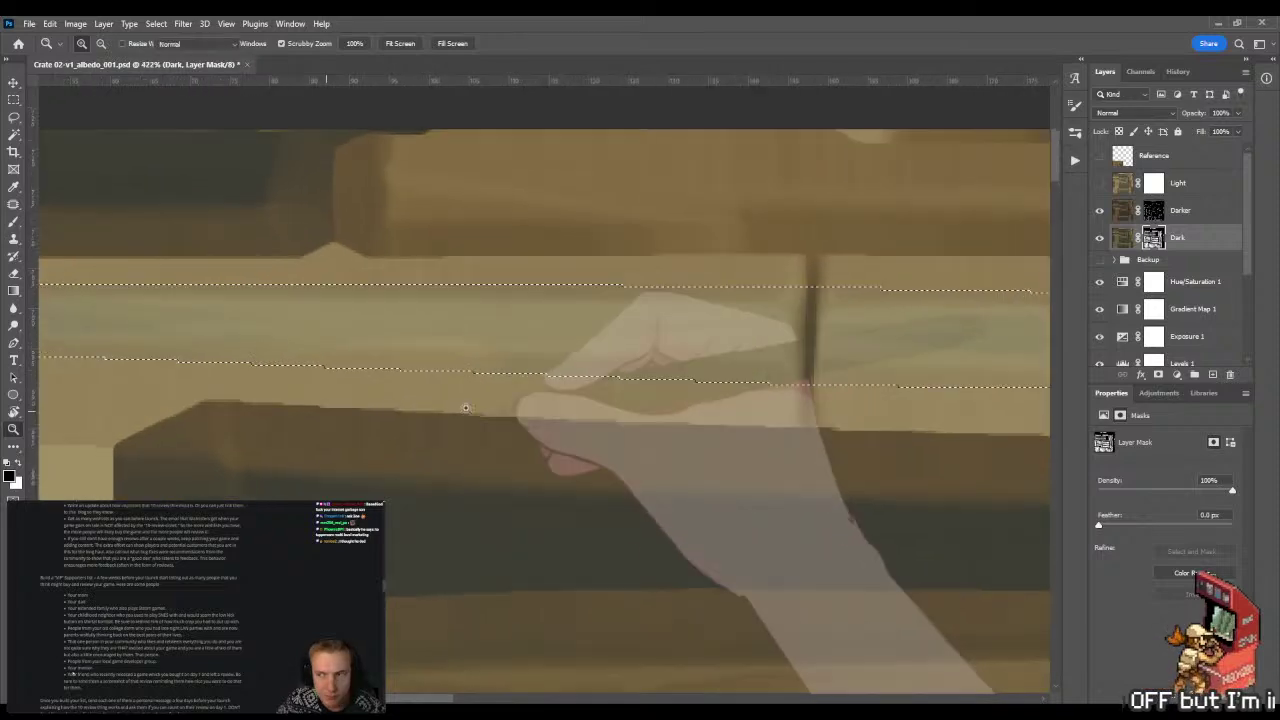
key("b")
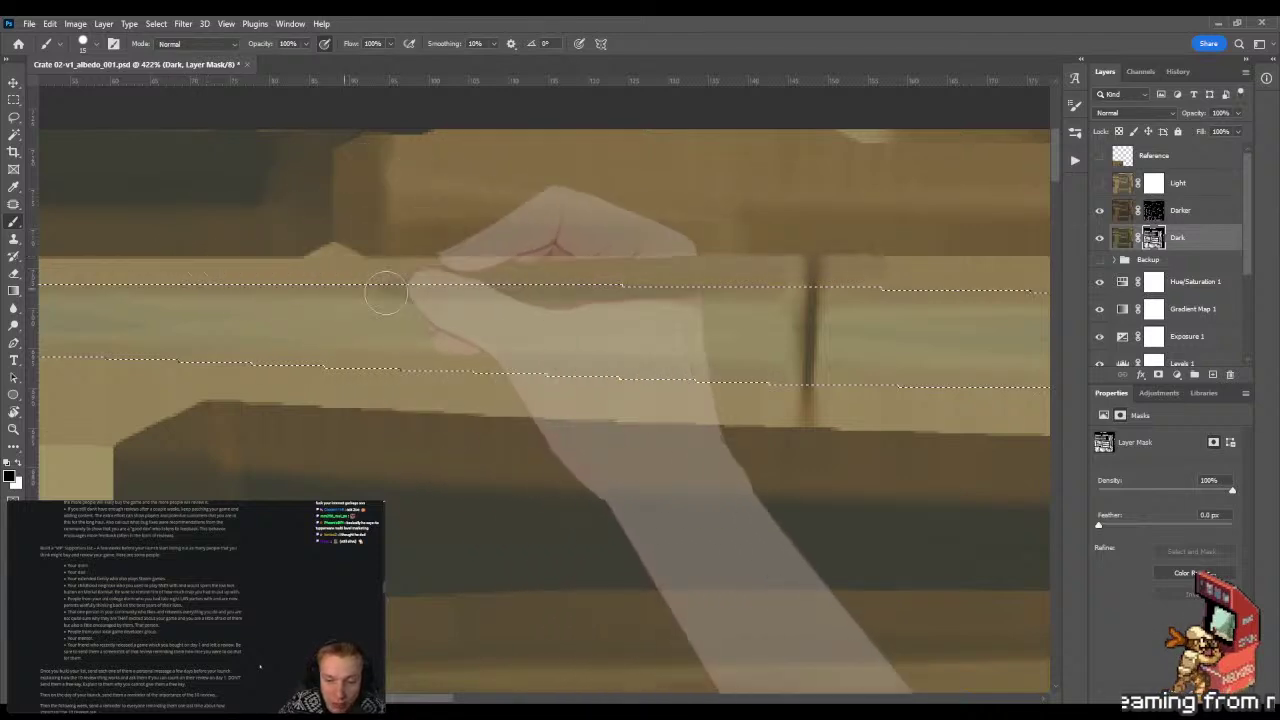
left_click_drag(607, 263, 142, 313)
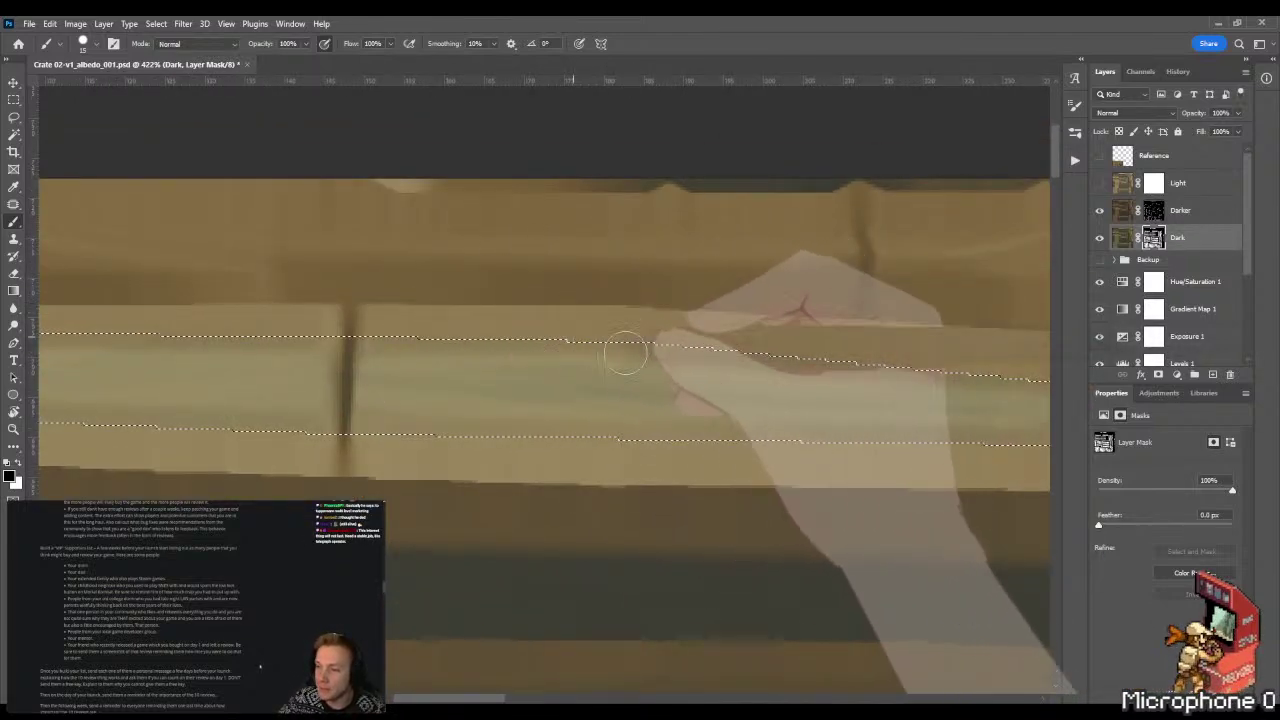
left_click_drag(788, 346, 663, 295)
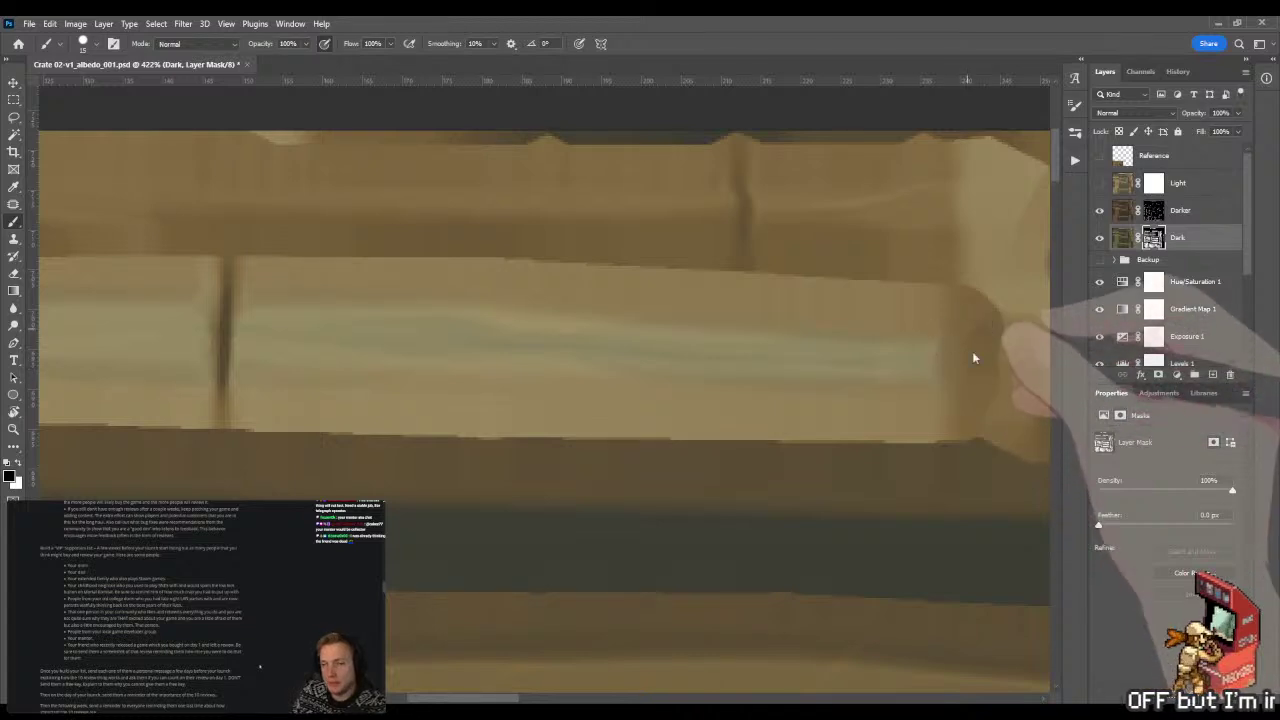
- Soften the centre band's upper and lower edges along the whole long plank with the 15 px brush on the Dark mask
left_click_drag(534, 425, 876, 453)
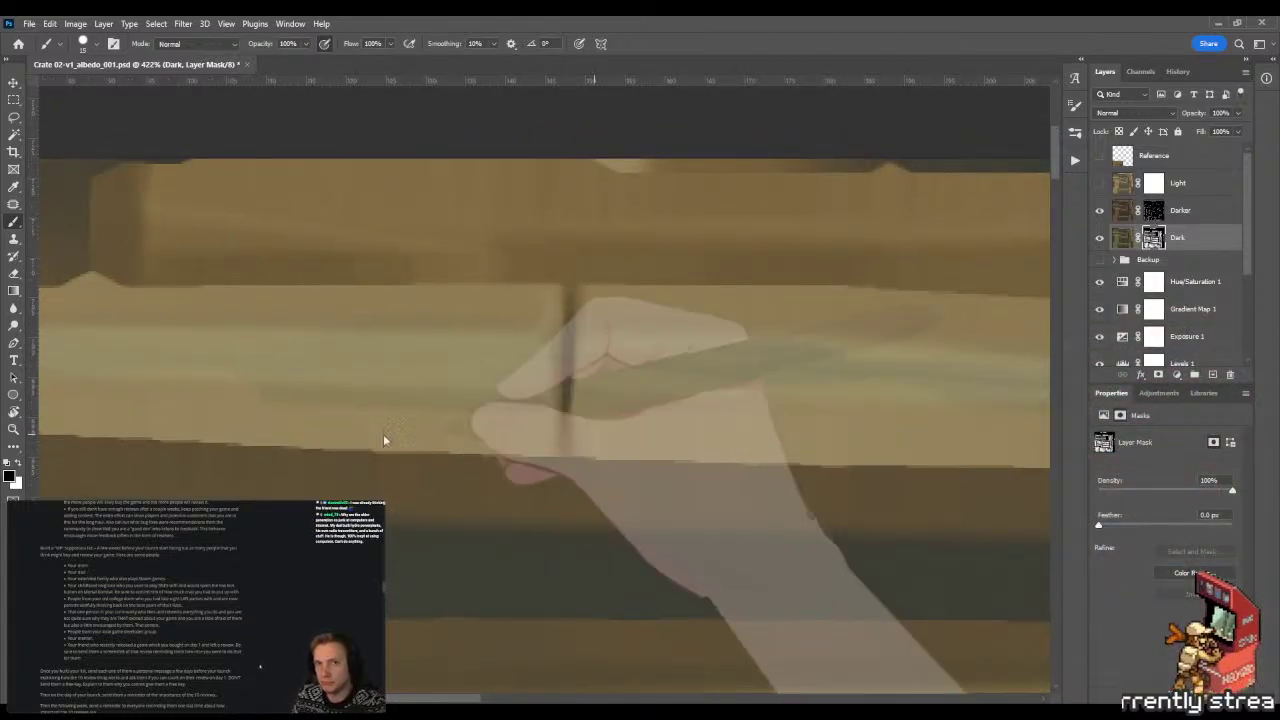
left_click_drag(331, 409, 563, 417)
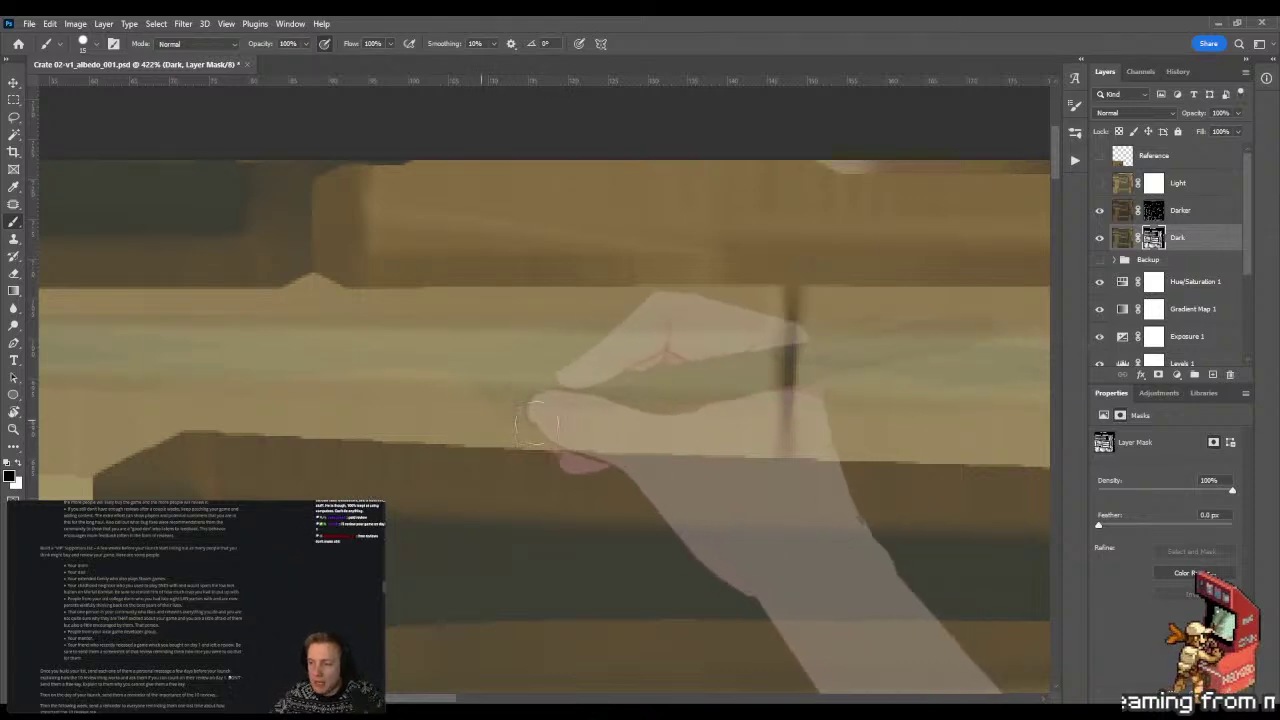
left_click_drag(423, 443, 723, 434)
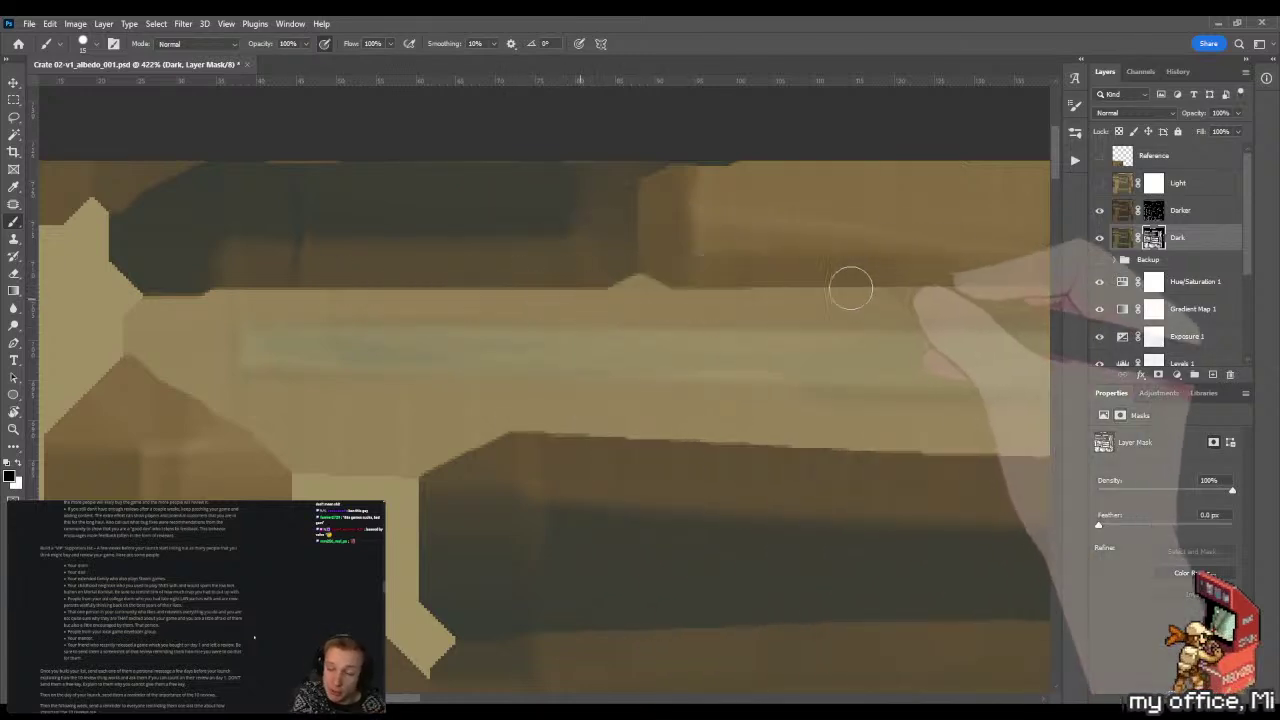
left_click_drag(851, 286, 494, 286)
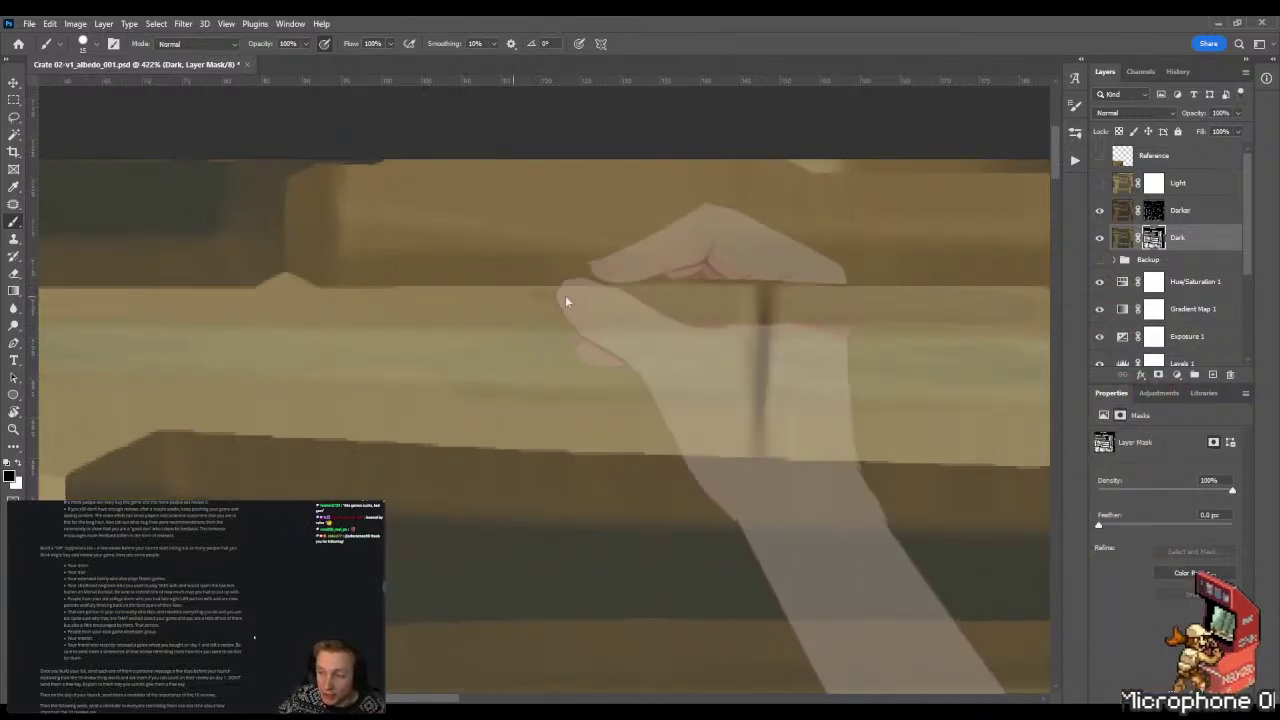
left_click_drag(823, 297, 463, 289)
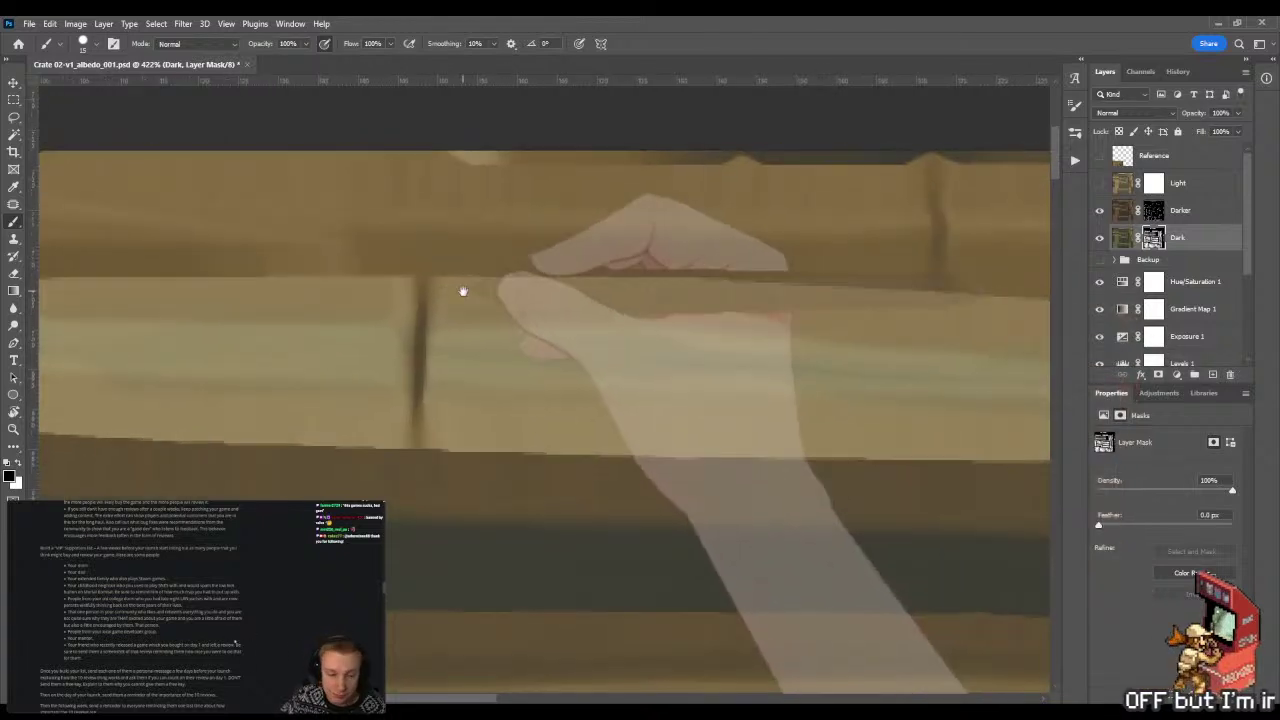
left_click_drag(791, 294, 508, 274)
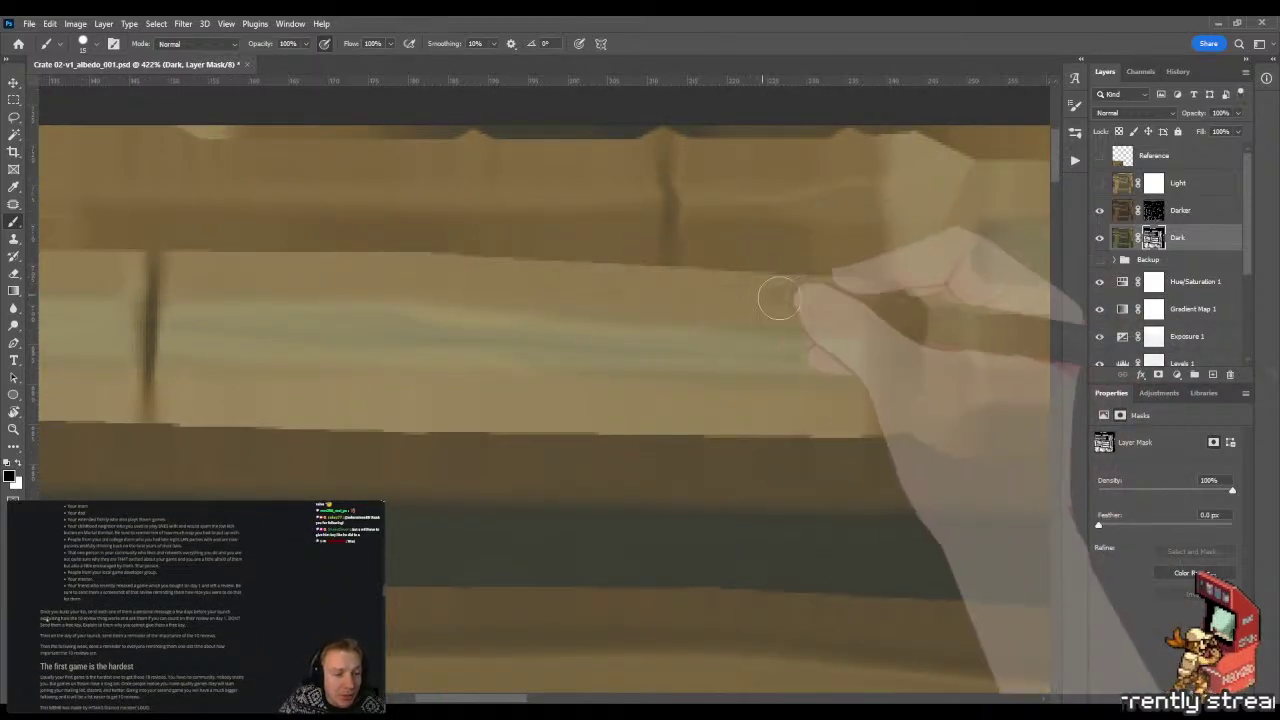
- Paint fine grain streaks with a 2 px pressure-sized brush in the band between the dark crack and the plank's far end
scroll(885, 441, "down", 5)
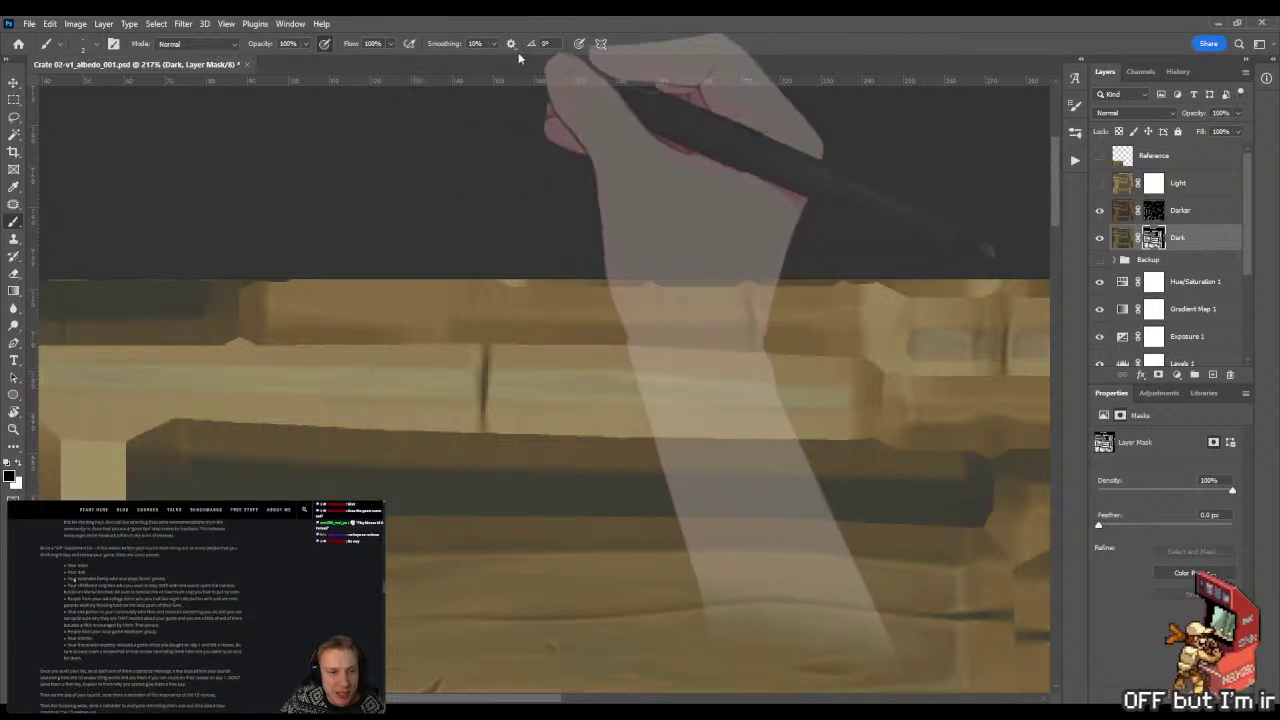
scroll(620, 366, "up", 5)
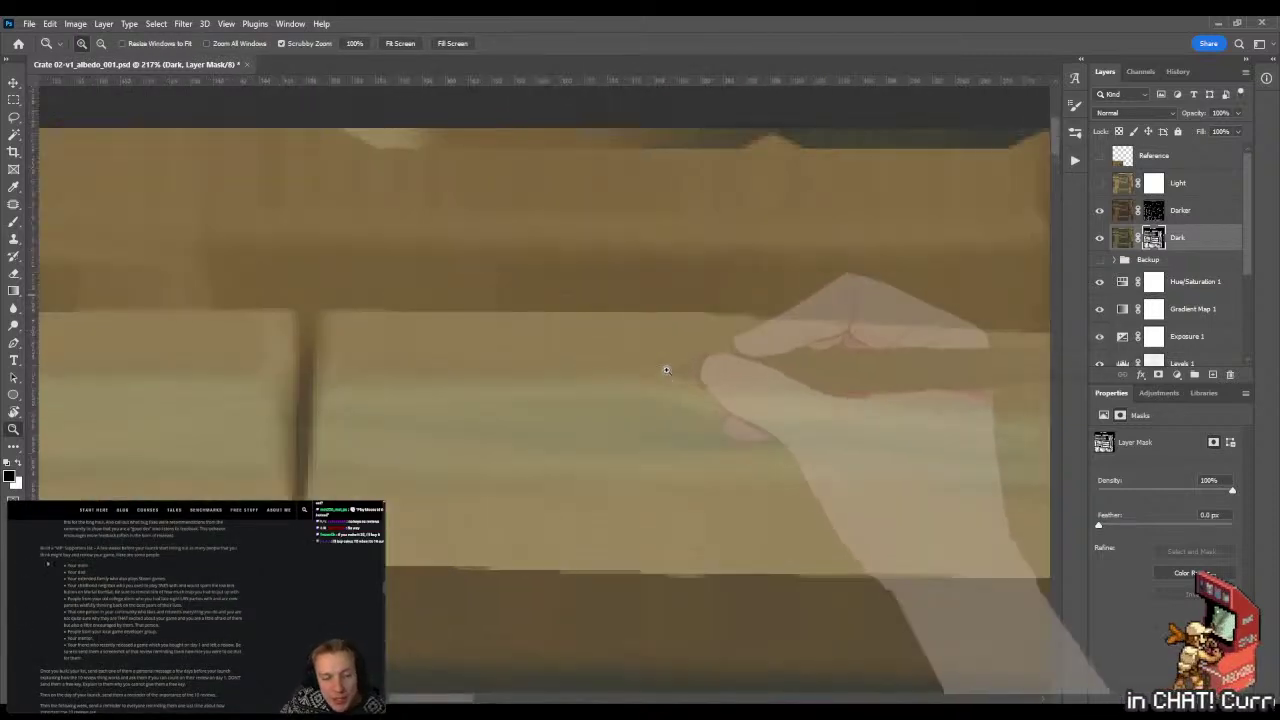
left_click_drag(823, 466, 686, 426)
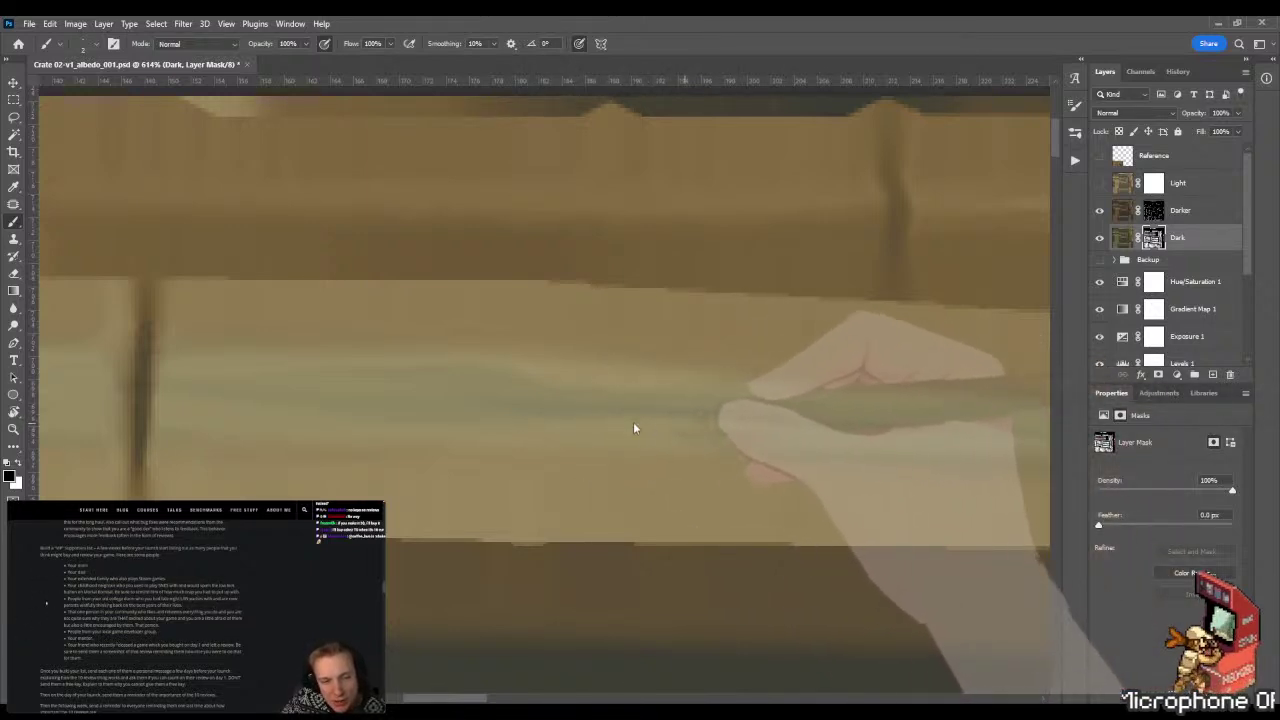
left_click_drag(685, 428, 589, 434)
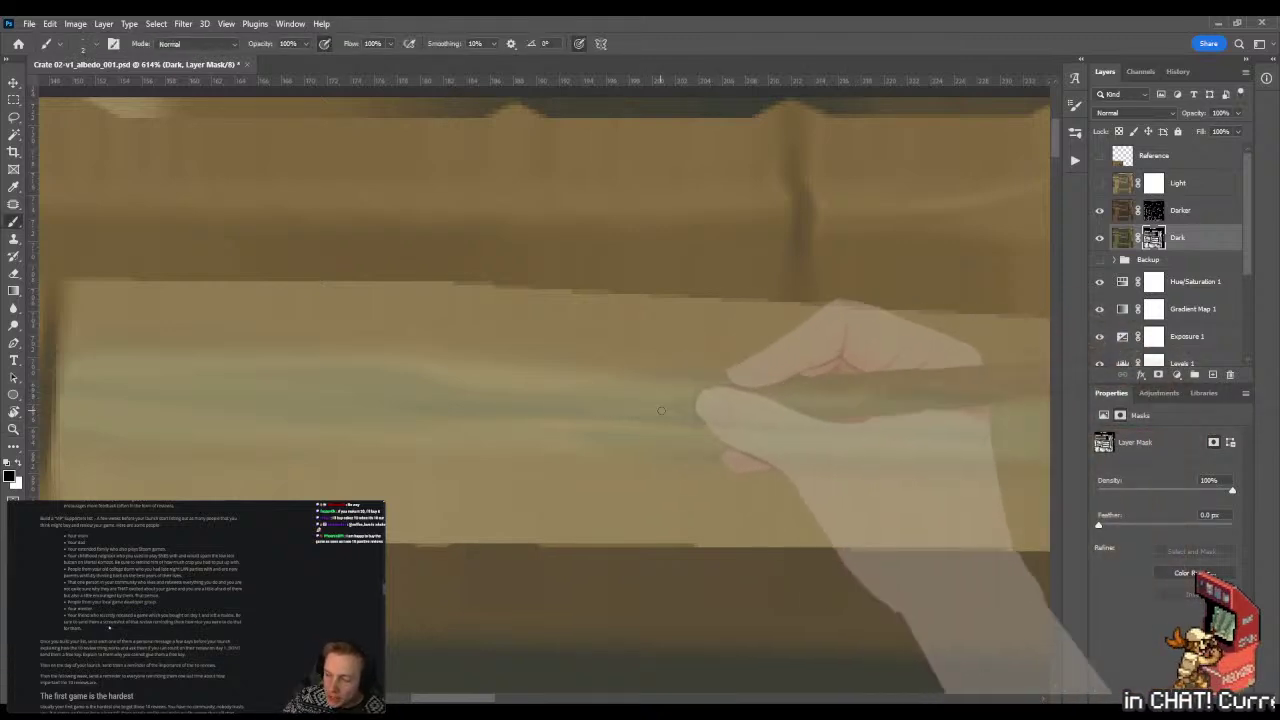
mouse_move(684, 408)
left_mouse_down()
mouse_move(449, 406)
mouse_move(589, 400)
mouse_move(499, 416)
mouse_move(603, 417)
left_mouse_up()
- Continue the fine 2 px grain streaks through the longer part of the band, from the dark crack to the cross-shaped corner
key("b")
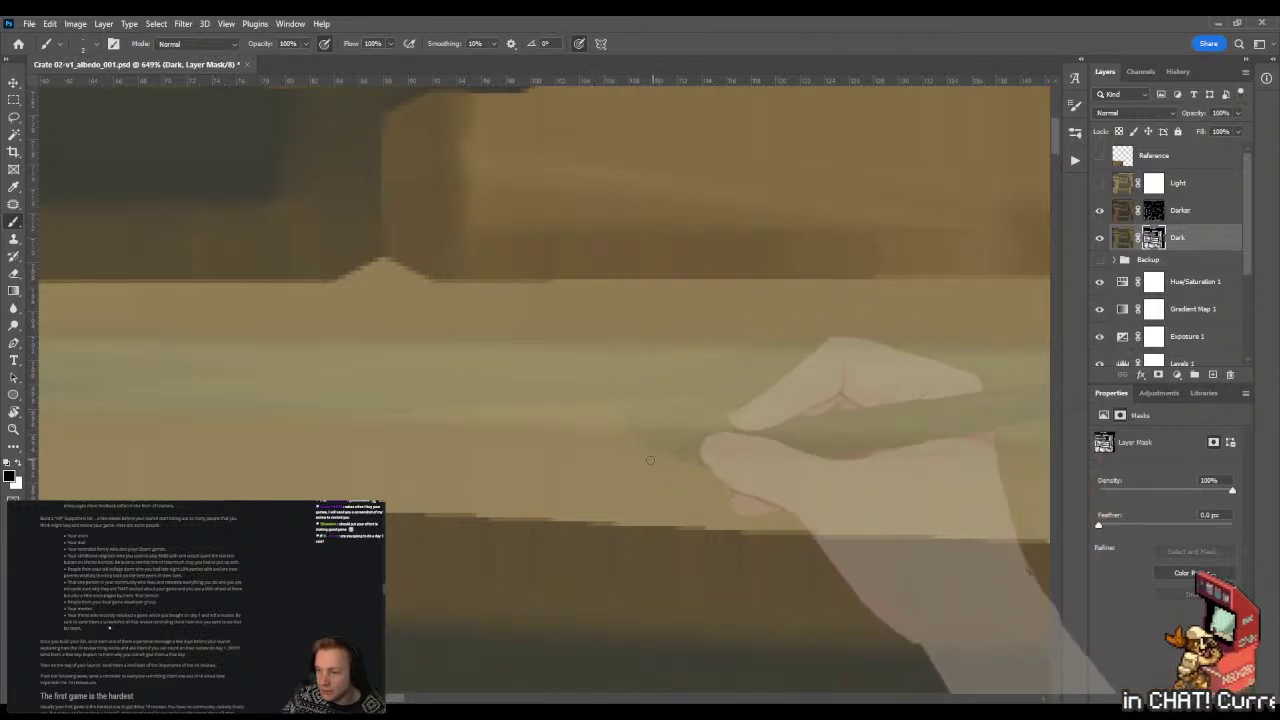
key("z")
left_click(607, 479, "alt")
mouse_move(607, 479)
left_mouse_down()
mouse_move(431, 431)
mouse_move(540, 432)
left_mouse_up()
key("b")
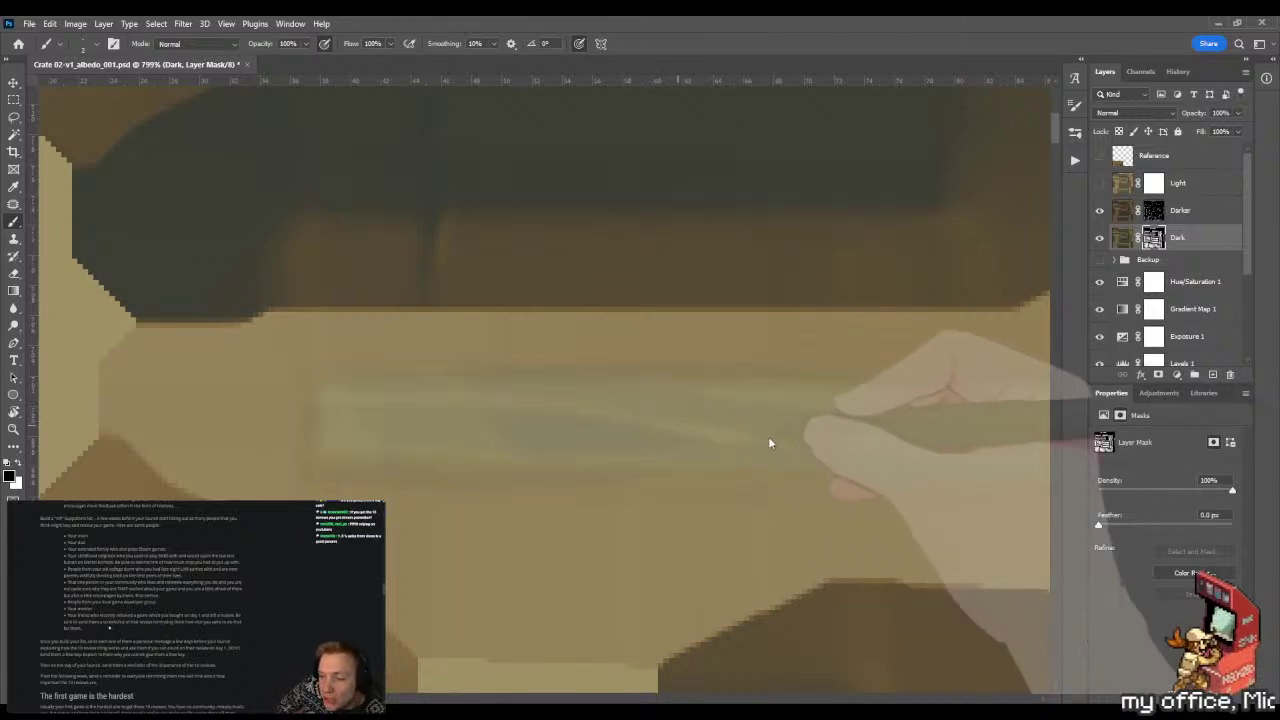
left_click_drag(715, 435, 496, 440)
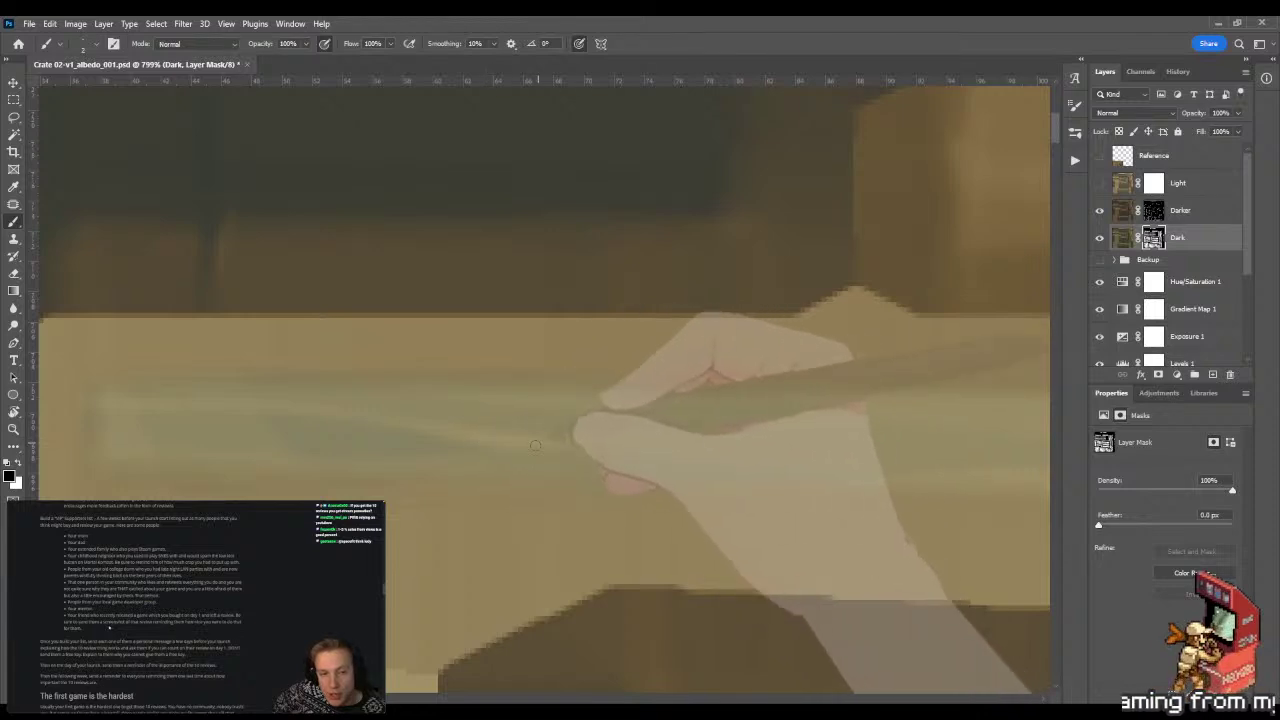
- Blend the band's ends beside the plank's dark crack with fine 2 px strokes on both sides and review the plank
key("z")
mouse_move(613, 436)
left_mouse_down()
mouse_move(500, 450)
mouse_move(686, 437)
mouse_move(651, 443)
mouse_move(595, 423)
mouse_move(666, 429)
mouse_move(700, 397)
mouse_move(688, 378)
left_mouse_up()
key("b")
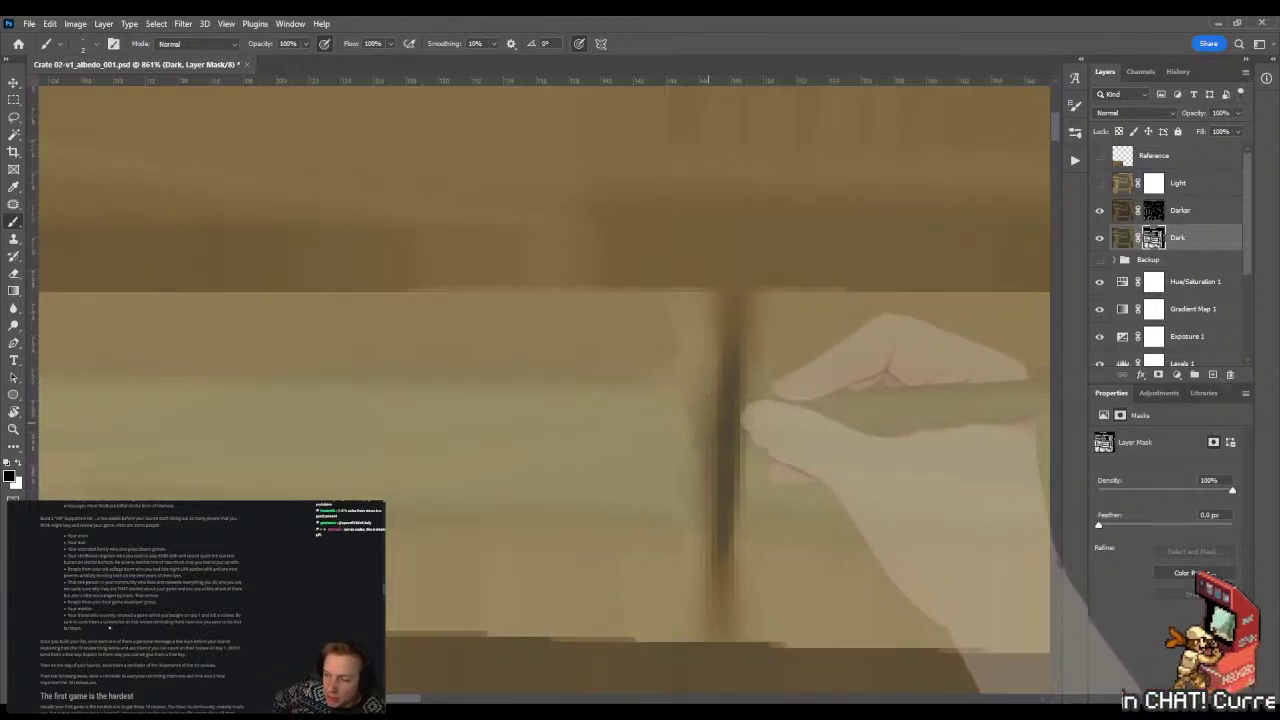
left_click_drag(681, 427, 676, 428)
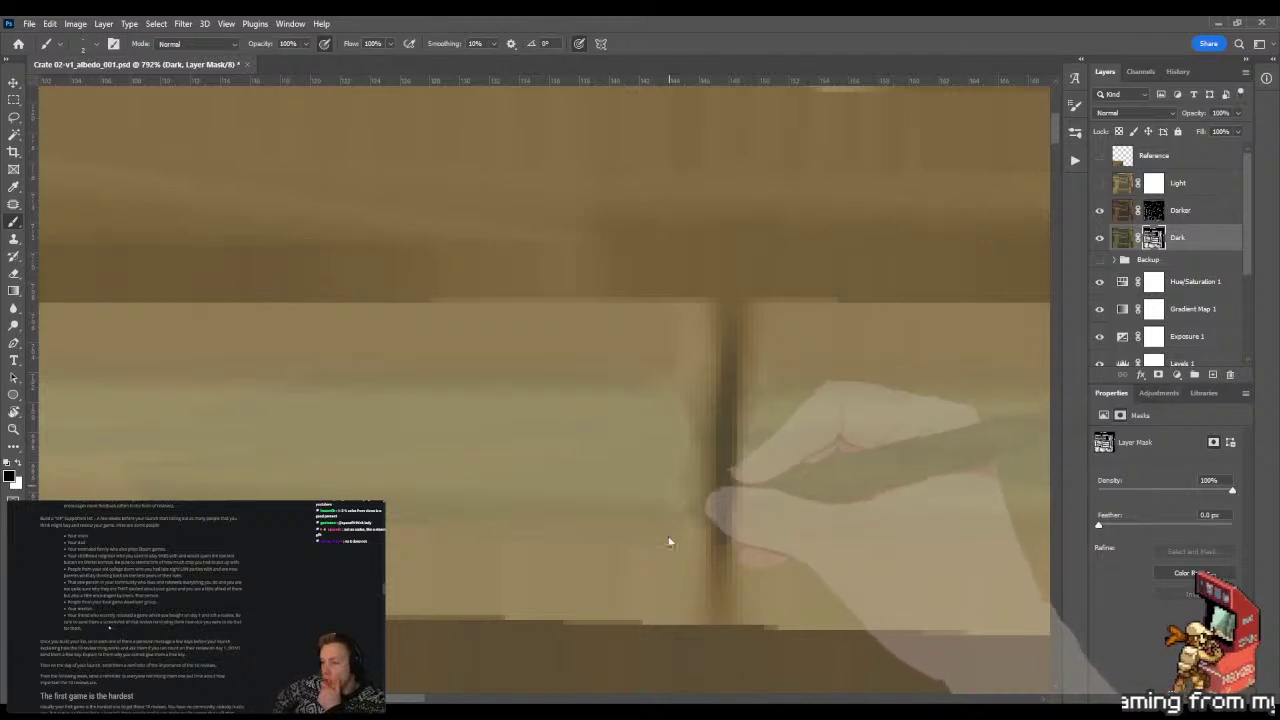
left_click_drag(675, 520, 583, 480)
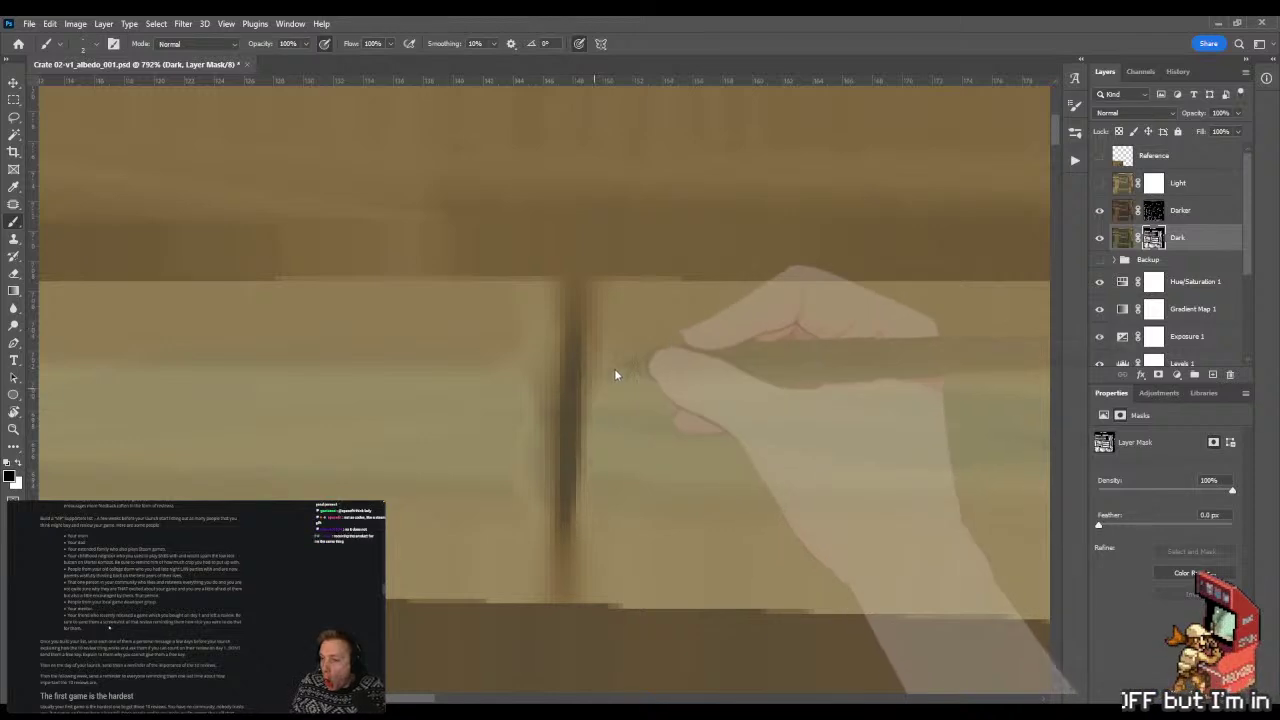
key("z")
left_click_drag(627, 405, 580, 411)
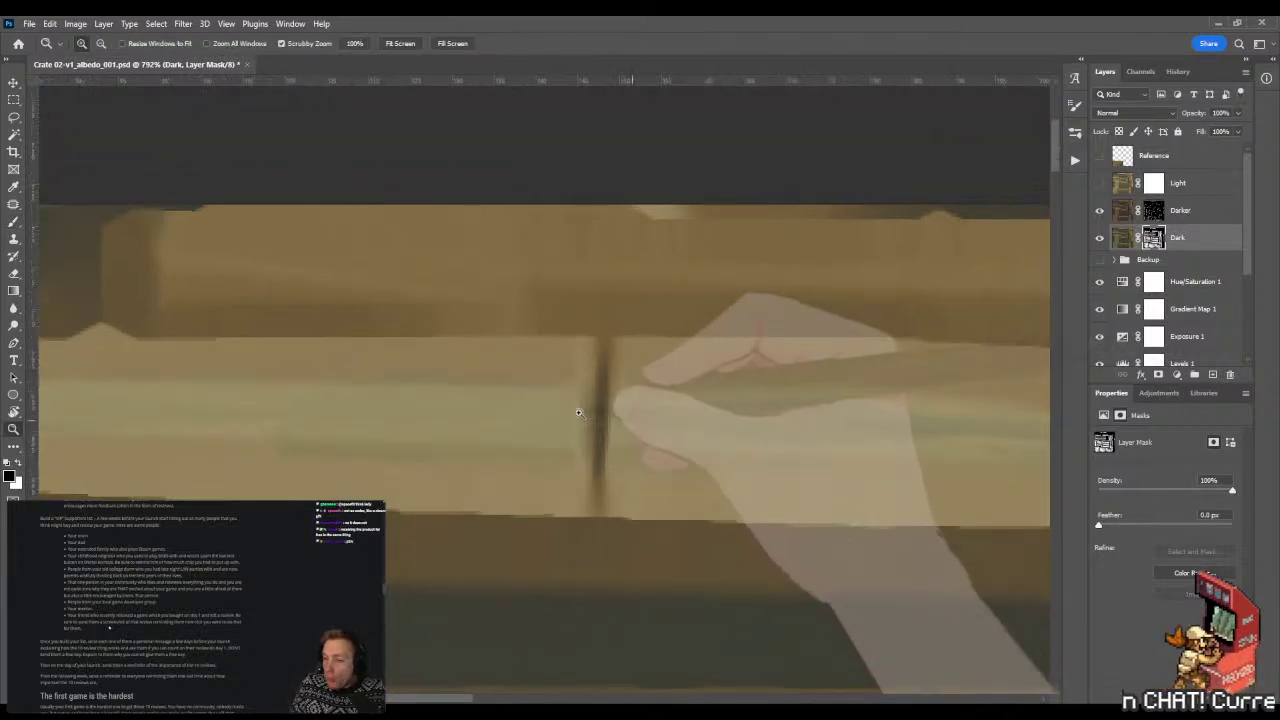
left_click_drag(858, 333, 470, 362)
left_click_drag(786, 434, 606, 414)
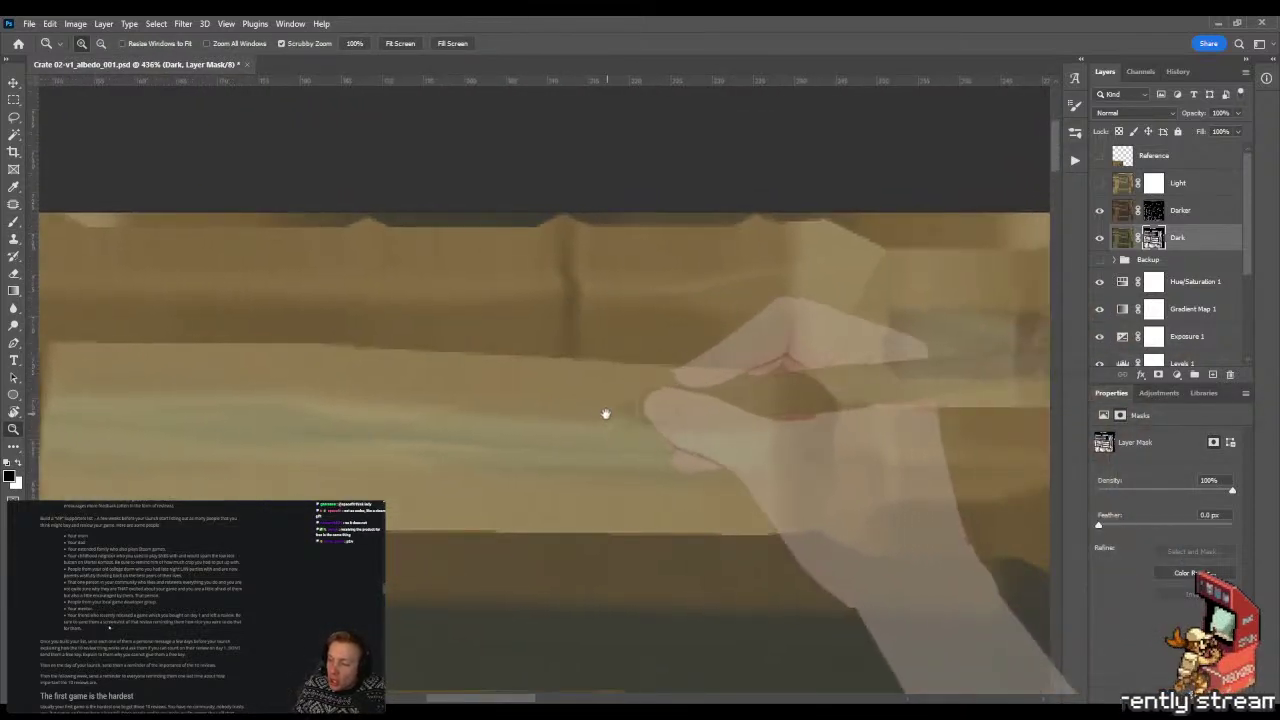
- Lasso an irregular patch at the band's end near the cross-shaped corner and fill it with a white gradient on the Darker mask
left_click_drag(776, 441, 832, 444)
key("b")
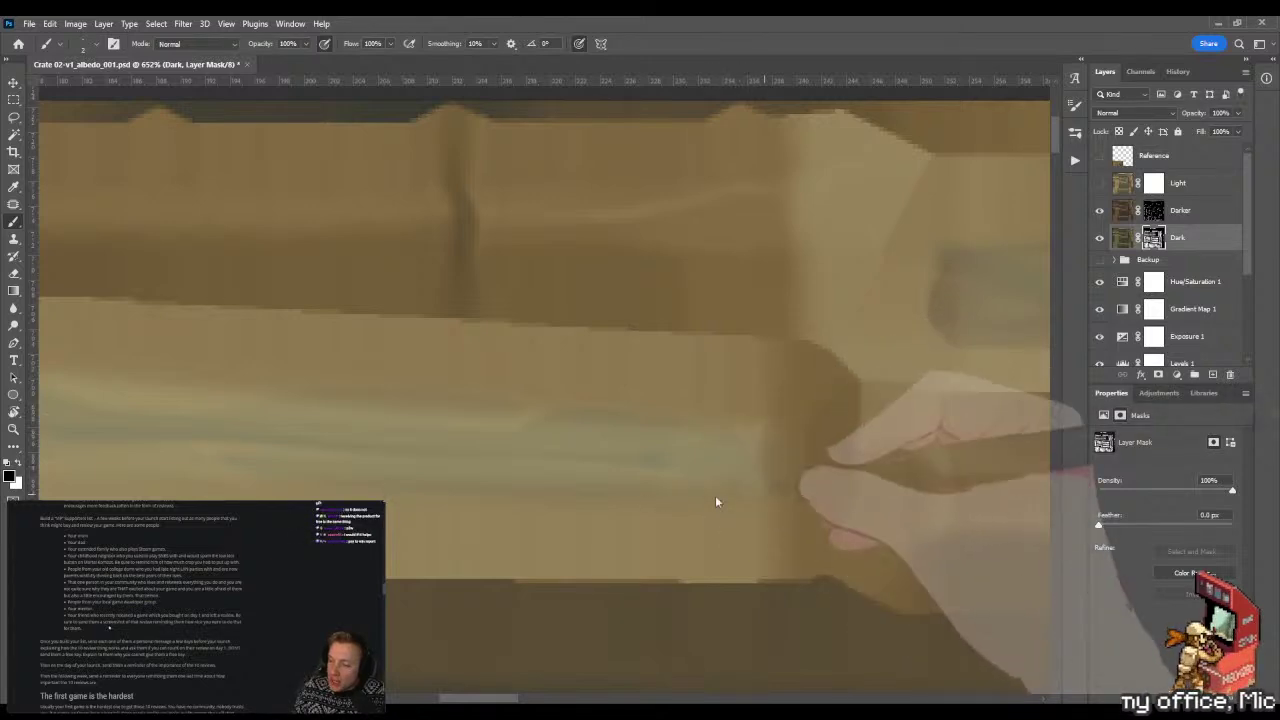
key("z")
left_click_drag(700, 510, 467, 530)
key("m")
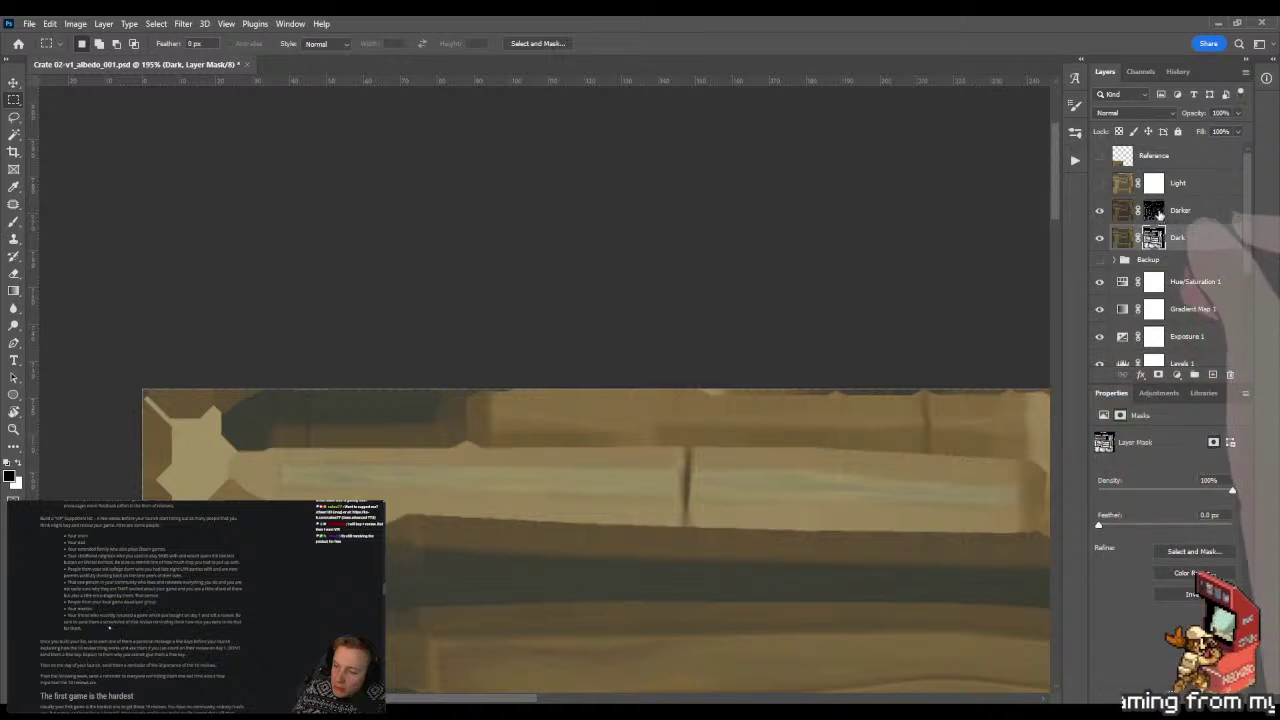
left_click(1154, 210)
key("z")
mouse_move(370, 440)
left_mouse_down()
mouse_move(441, 441)
mouse_move(272, 459)
mouse_move(402, 402)
mouse_move(355, 441)
mouse_move(404, 439)
mouse_move(388, 389)
mouse_move(372, 457)
mouse_move(315, 443)
mouse_move(301, 489)
mouse_move(500, 497)
left_mouse_up()
key("l")
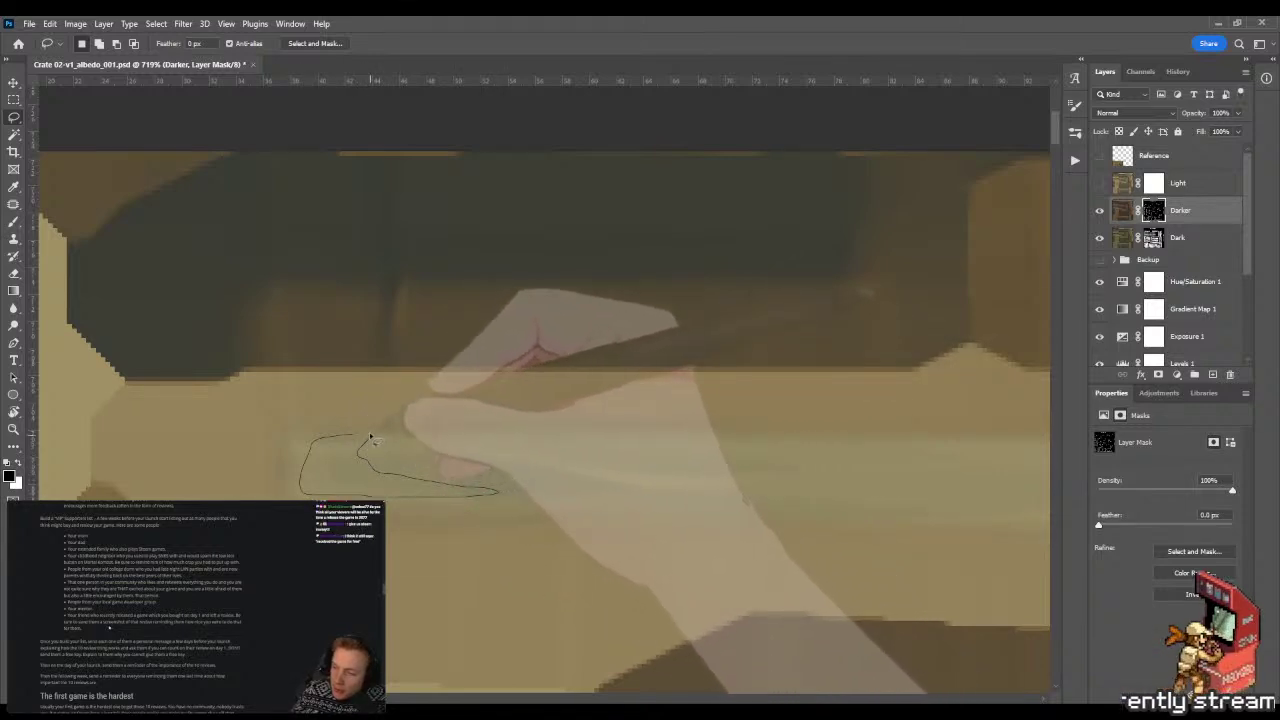
left_click_drag(370, 437, 368, 436)
key("g")
key("x")
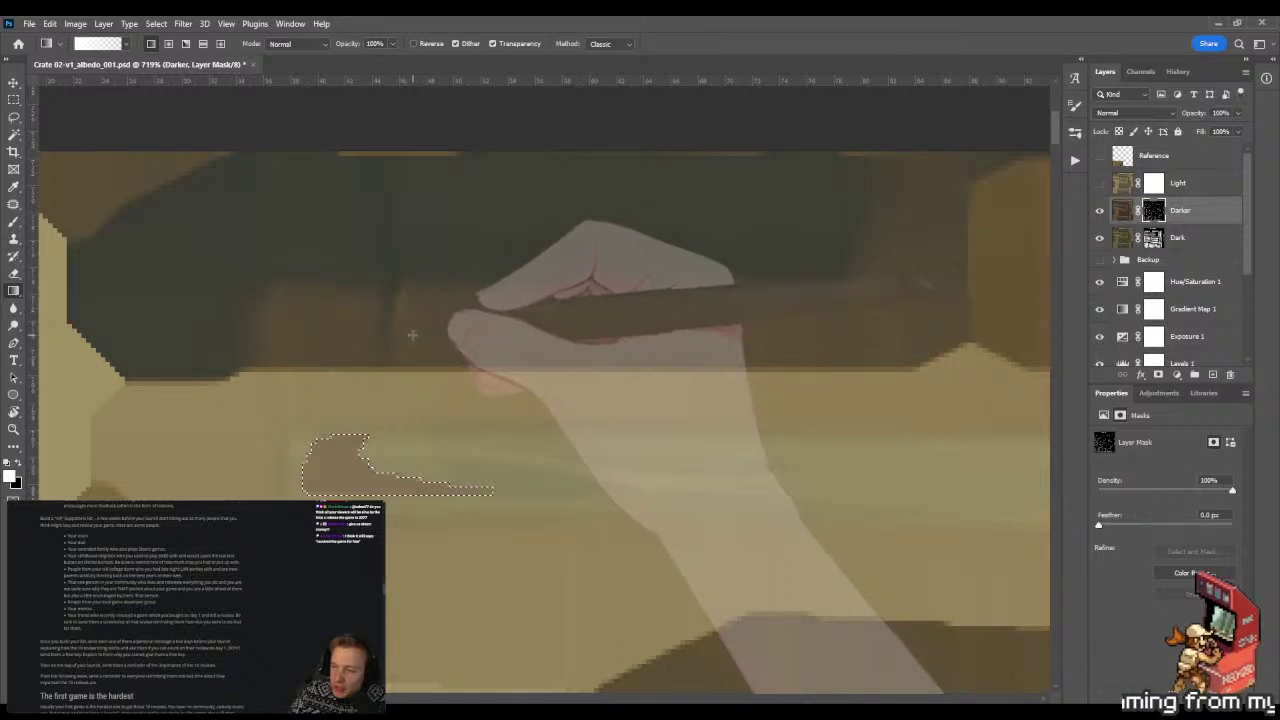
- Soften the corner-end patch with the regular brush and the Mixer Brush, smearing its tail along the band
key("b")
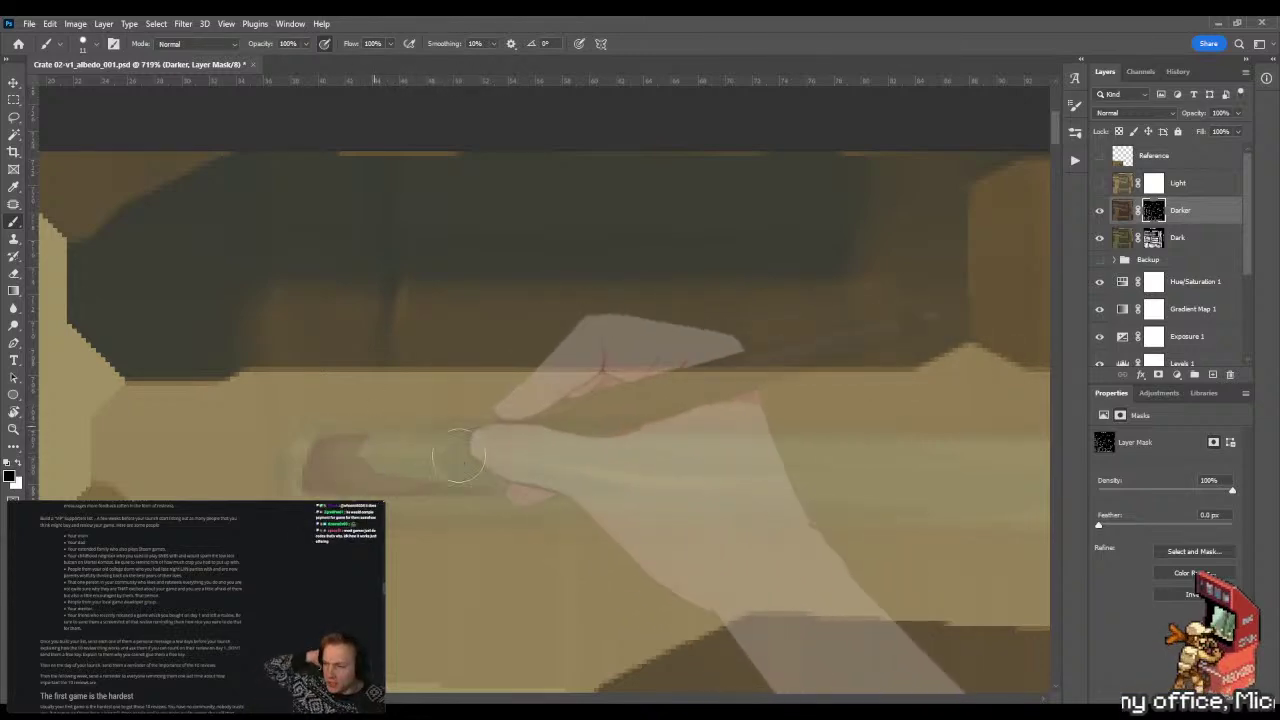
key("shift+b")
mouse_move(329, 466)
left_mouse_down()
mouse_move(294, 467)
mouse_move(327, 480)
left_mouse_up()
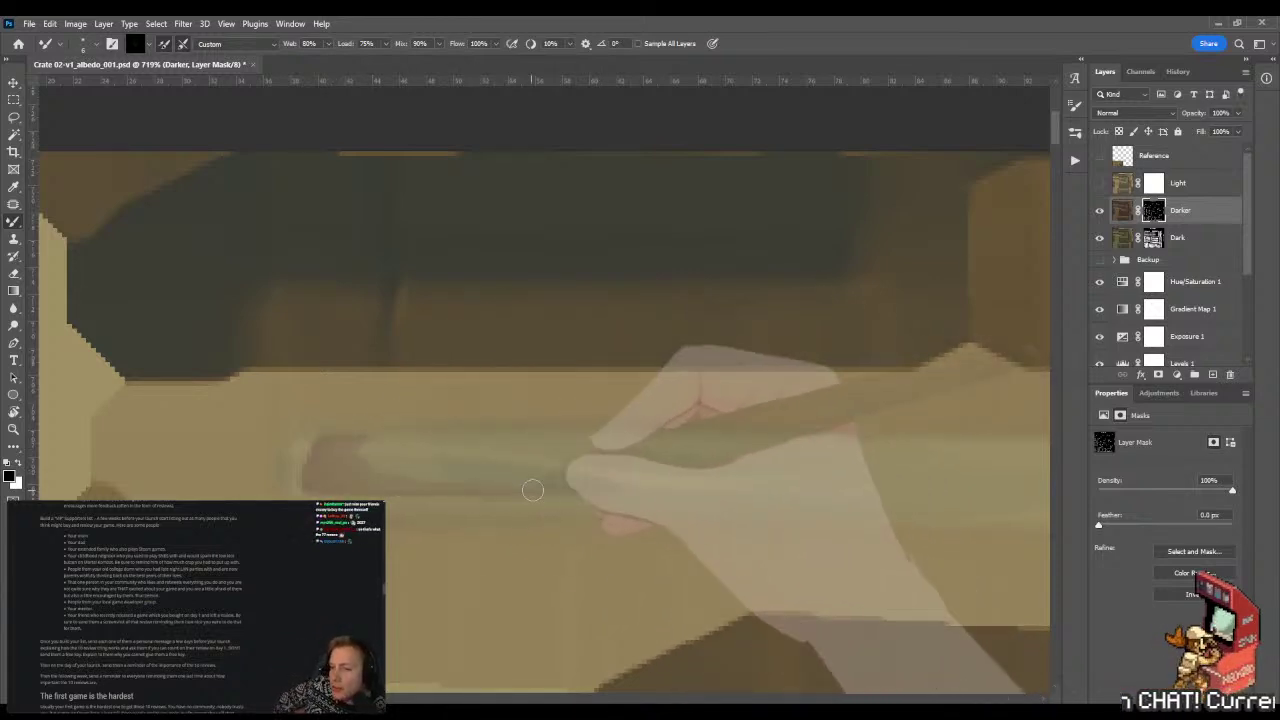
key("ctrl+i")
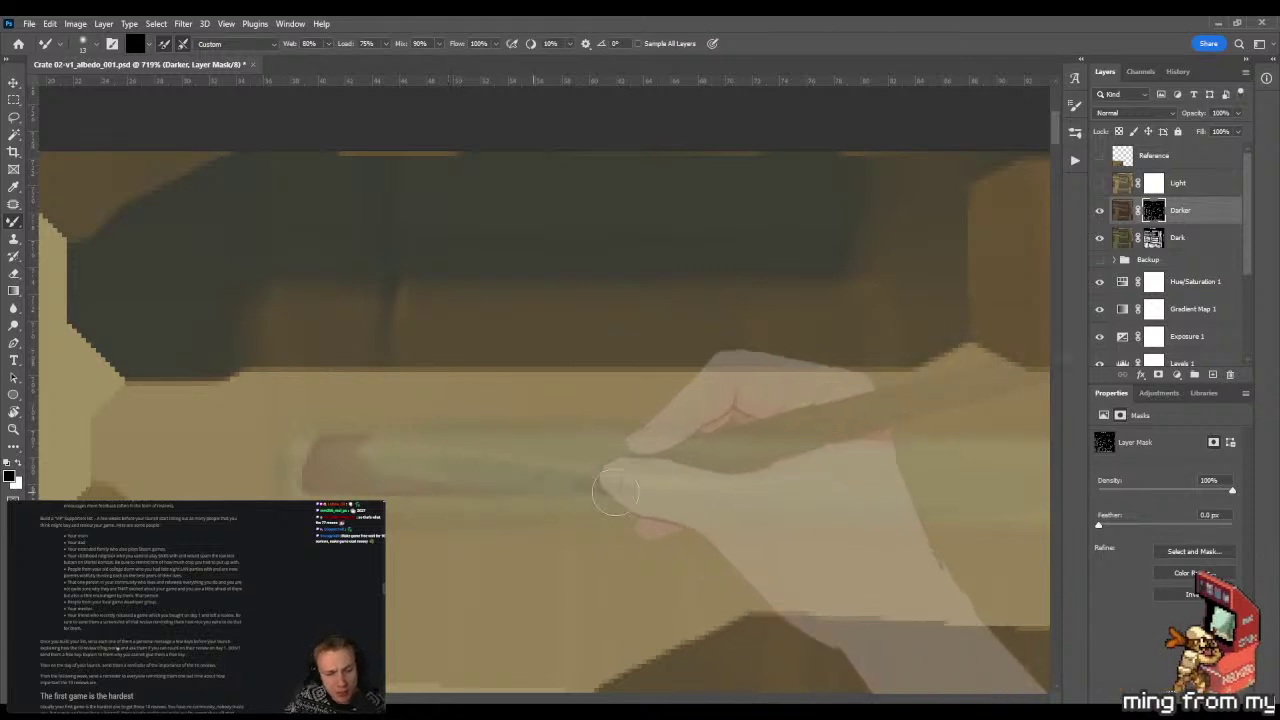
- Lasso around the softened corner-end patch and fade it back with a black-to-transparent gradient on the Darker mask
key("z")
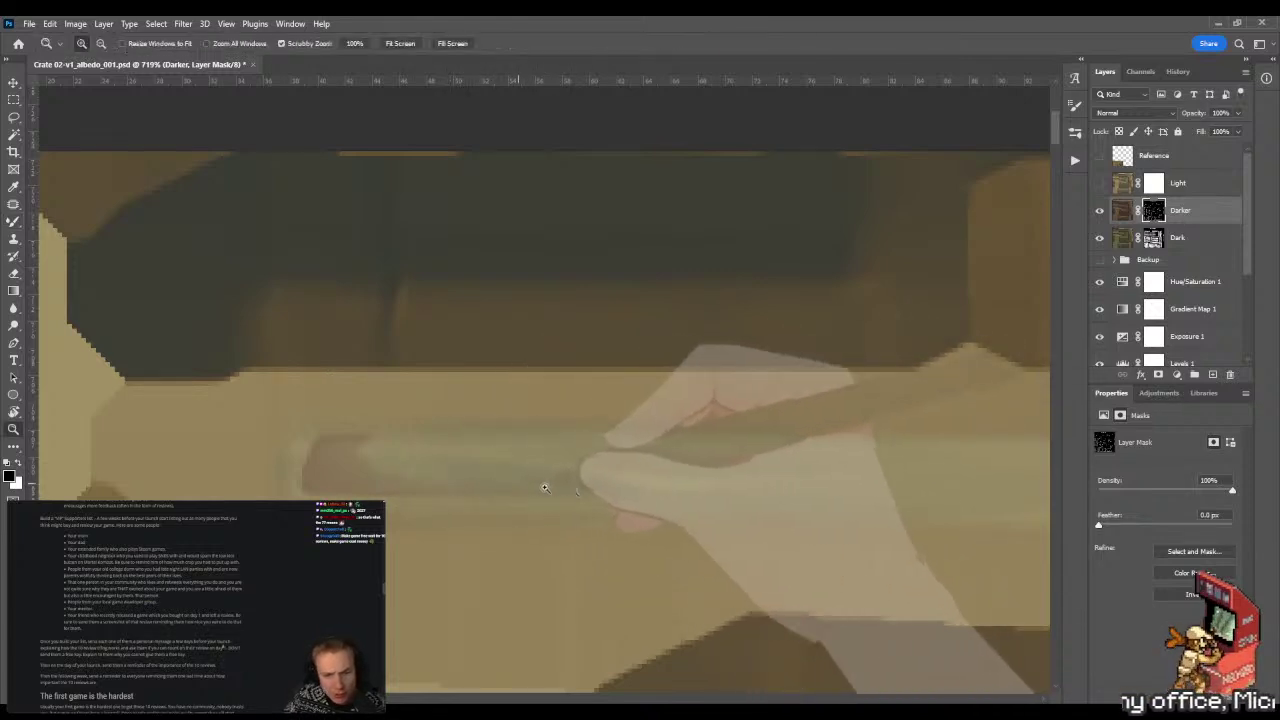
left_click_drag(545, 488, 549, 460)
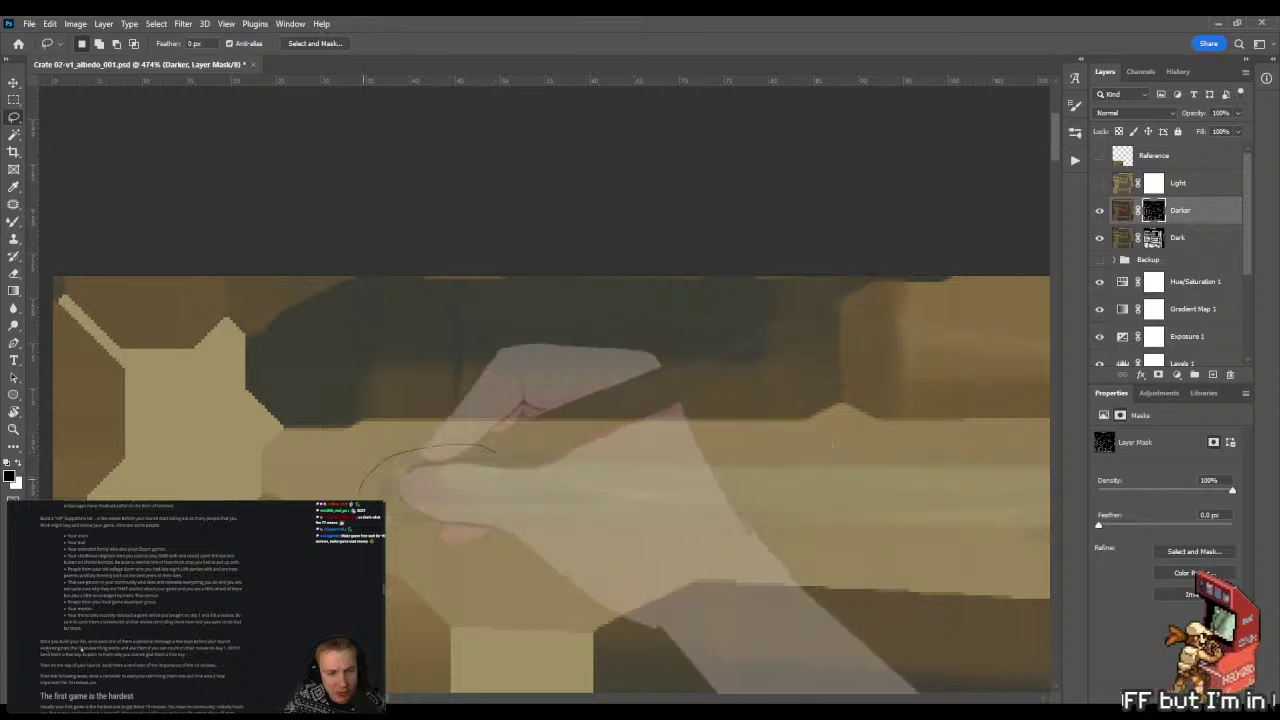
left_click_drag(365, 482, 372, 497)
key("g")
scroll(500, 448, "down", 6)
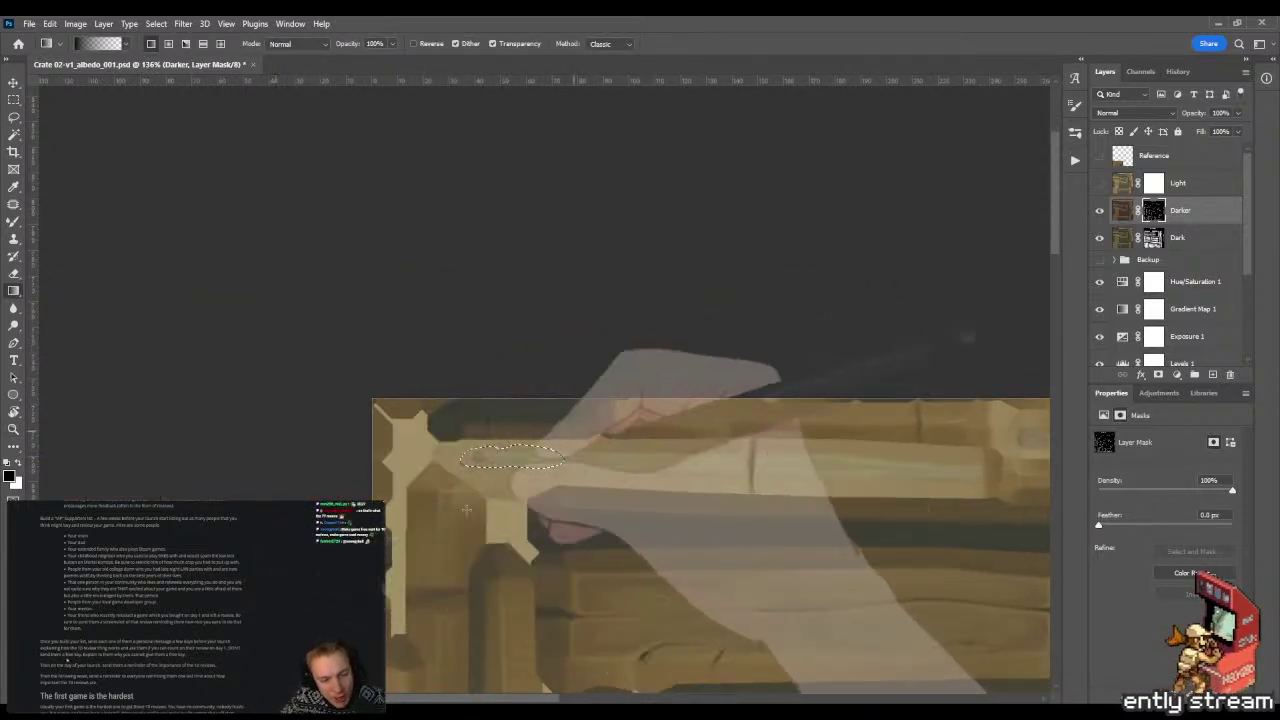
key("g")
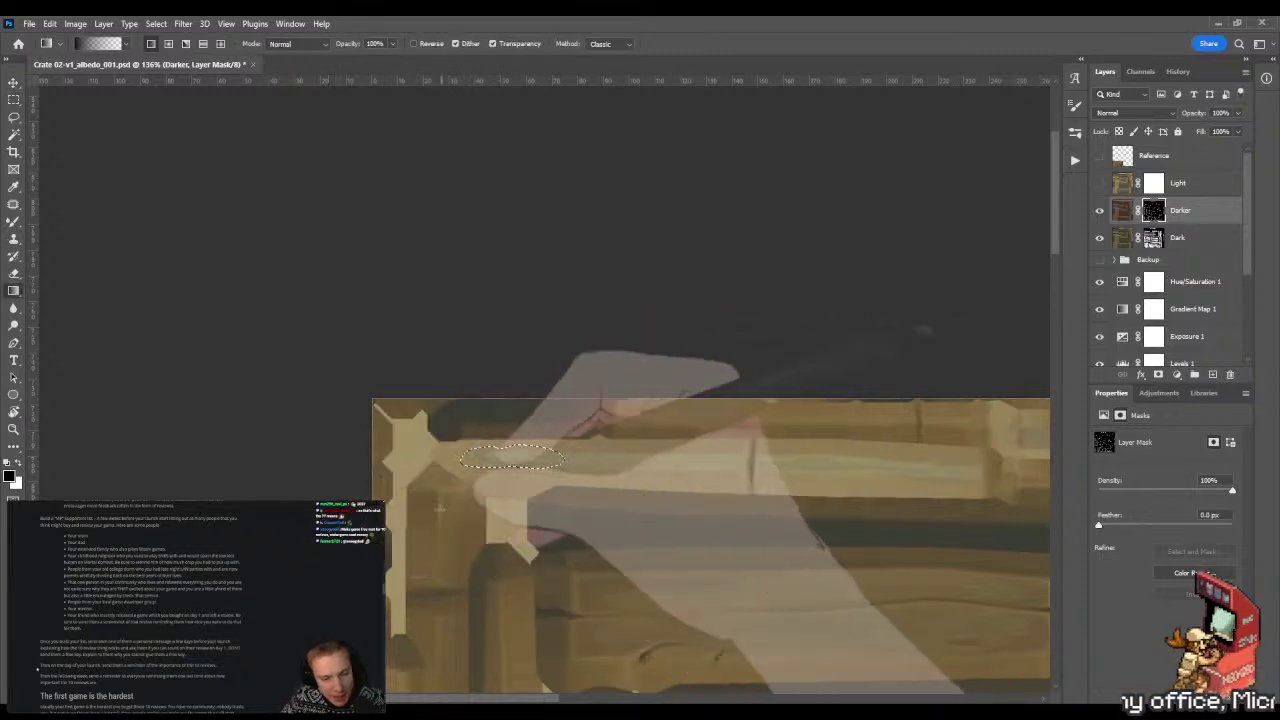
- Lasso a notched, tapering patch in the longer band section beside the dark crack and fill it with a white gradient on the Darker mask
key("z")
left_click_drag(694, 475, 642, 458)
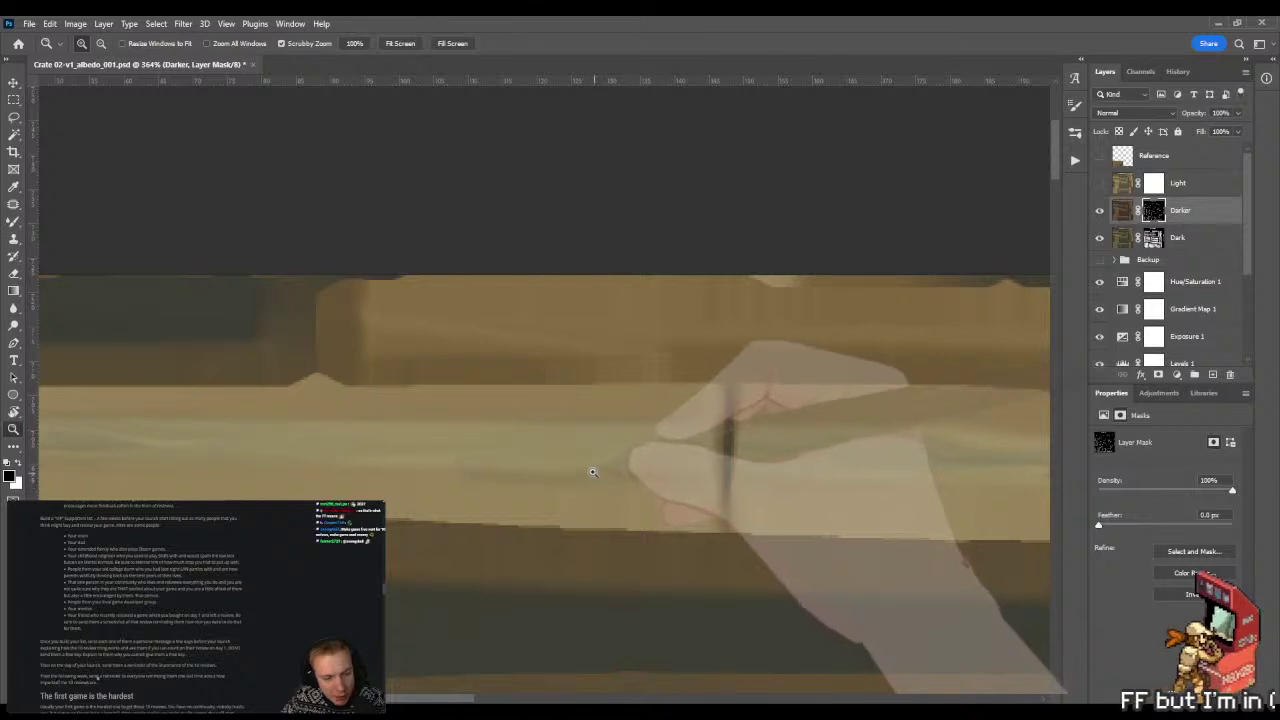
key("l")
mouse_move(561, 431)
left_mouse_down()
mouse_move(699, 432)
mouse_move(699, 479)
mouse_move(630, 486)
left_mouse_up()
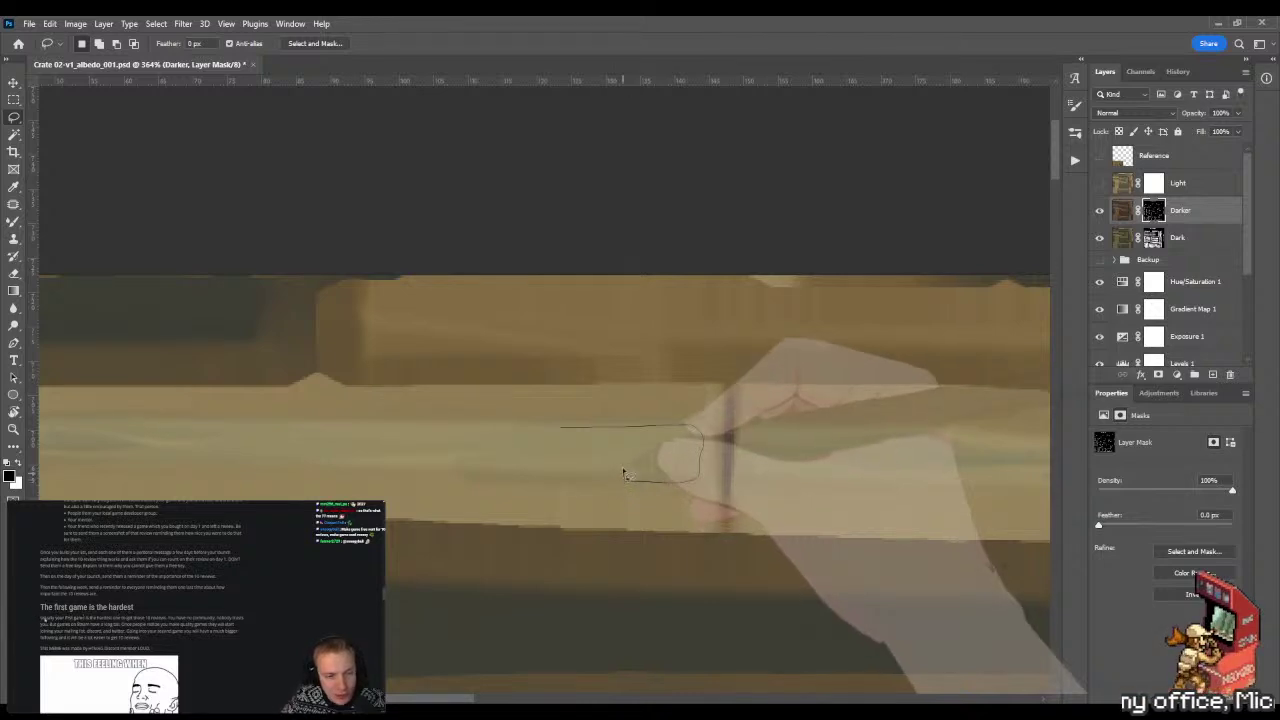
left_click_drag(615, 457, 475, 428)
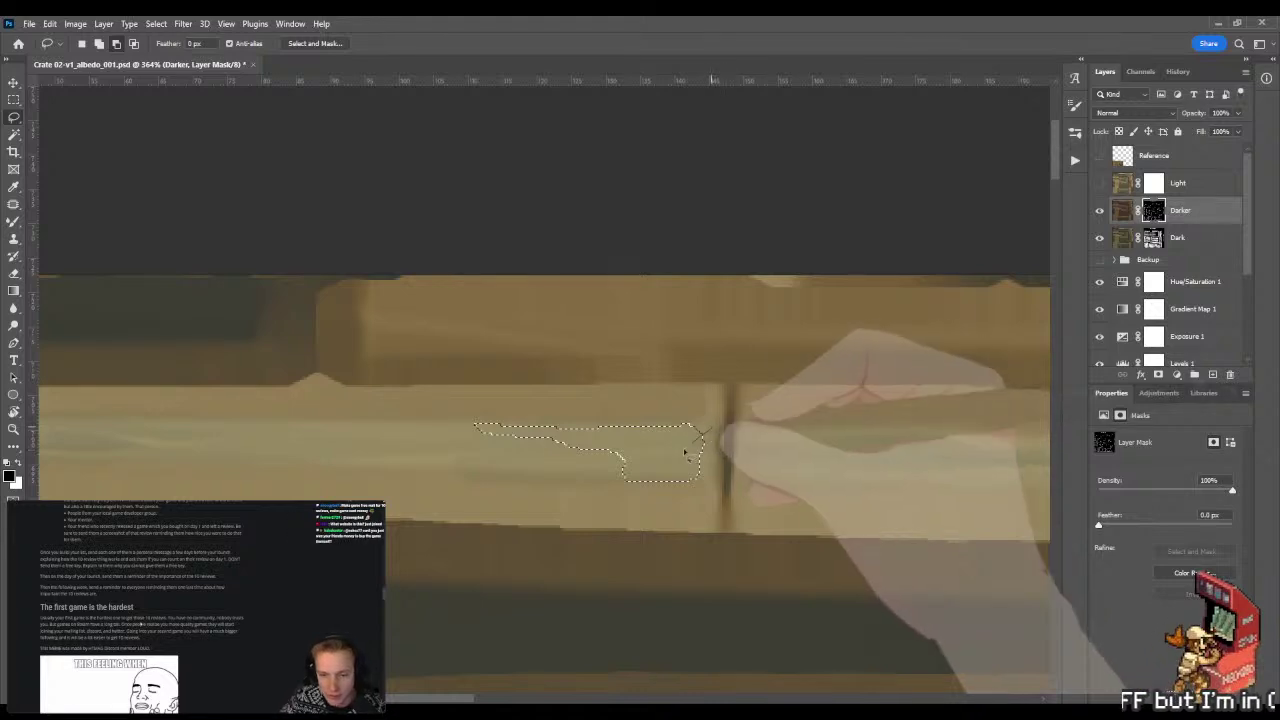
key("g")
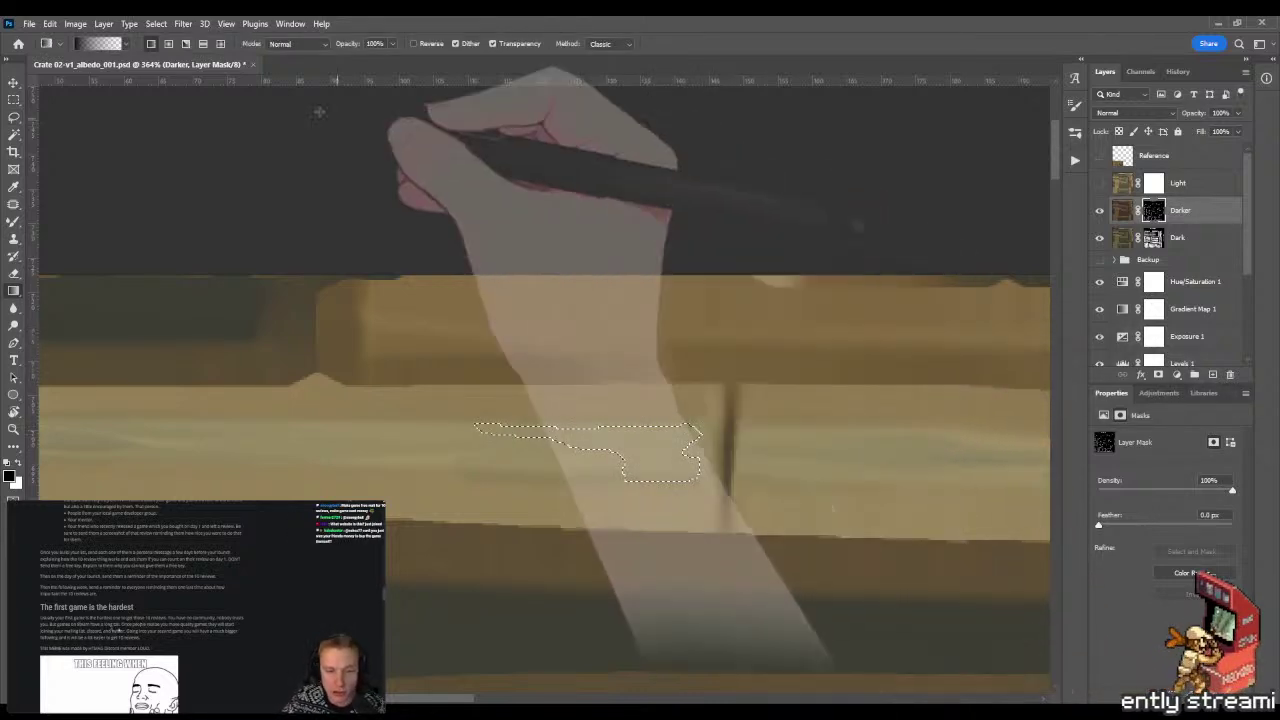
key("x")
left_click_drag(625, 331, 628, 264)
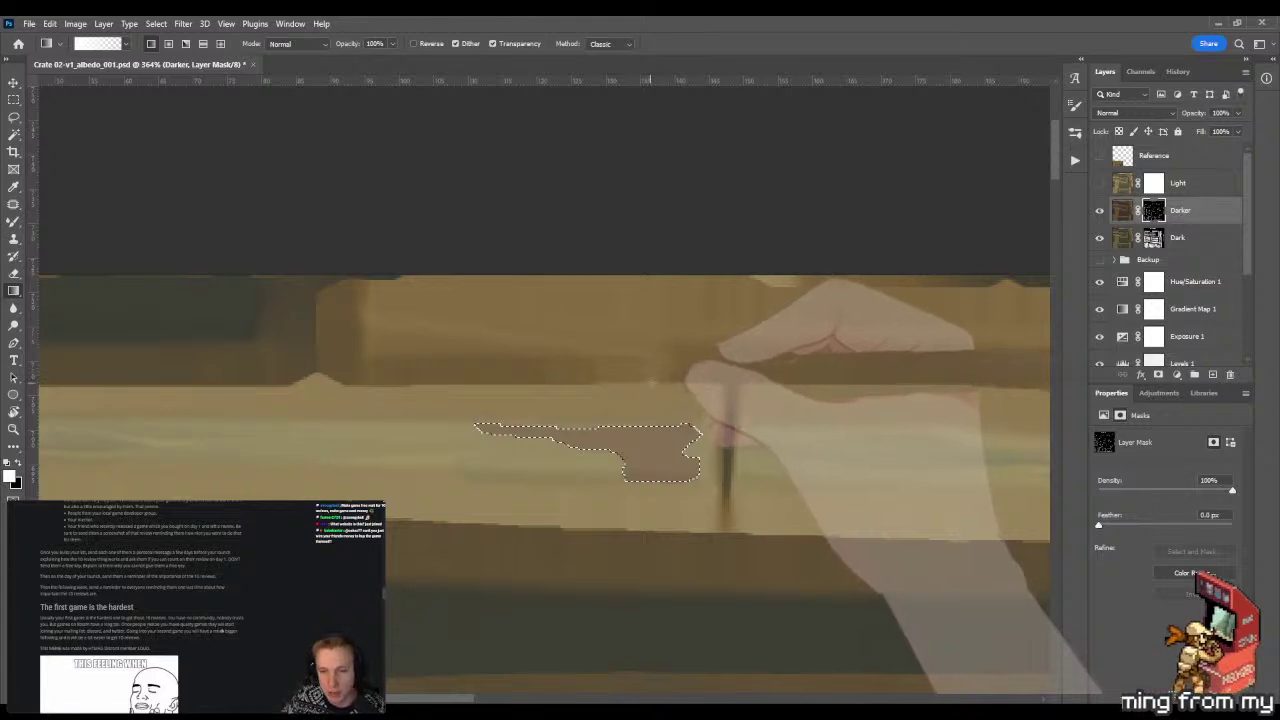
- Deselect the notched patch and blend its edges along the grain with the Mixer Brush and regular brush
key("m")
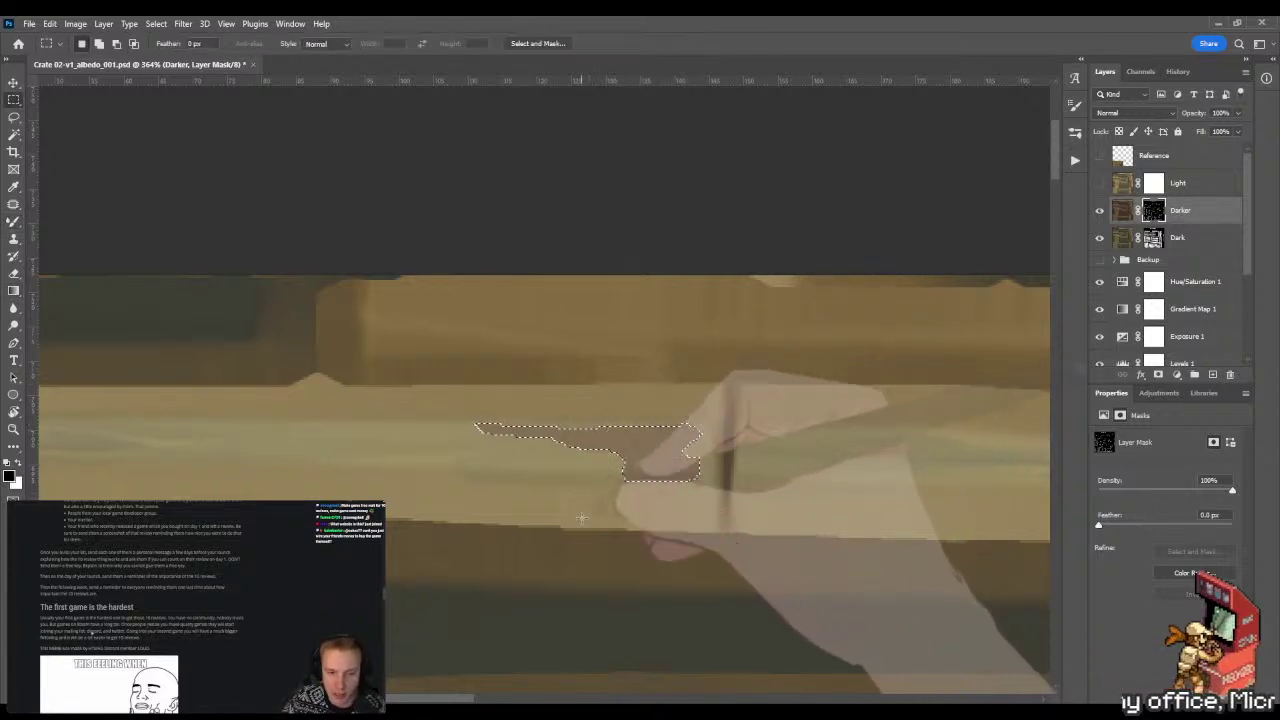
key("b")
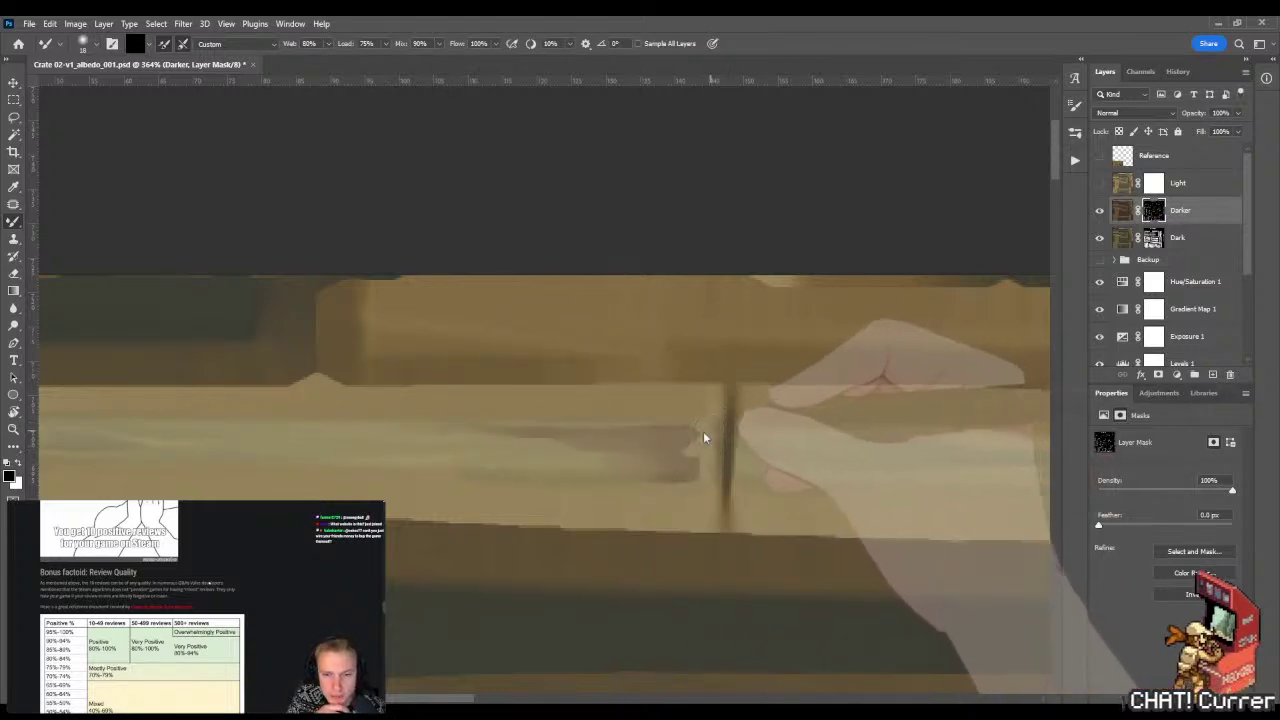
key("shift+b")
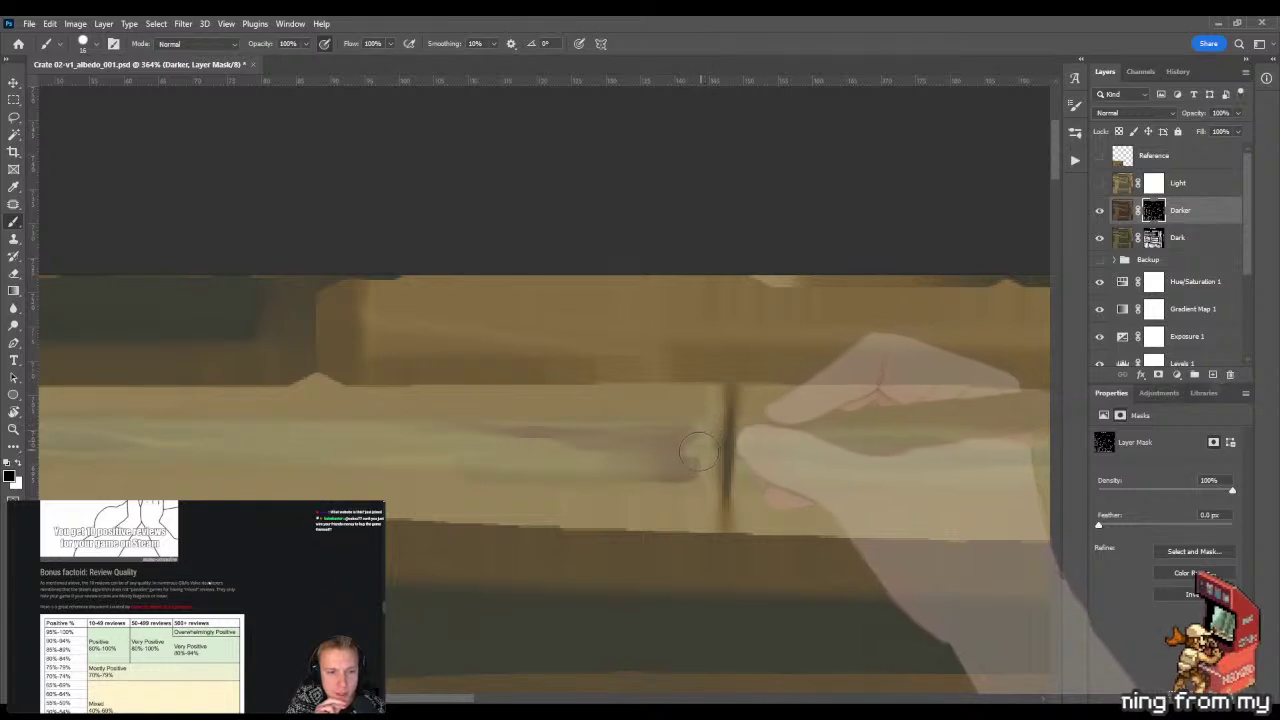
key("shift+b")
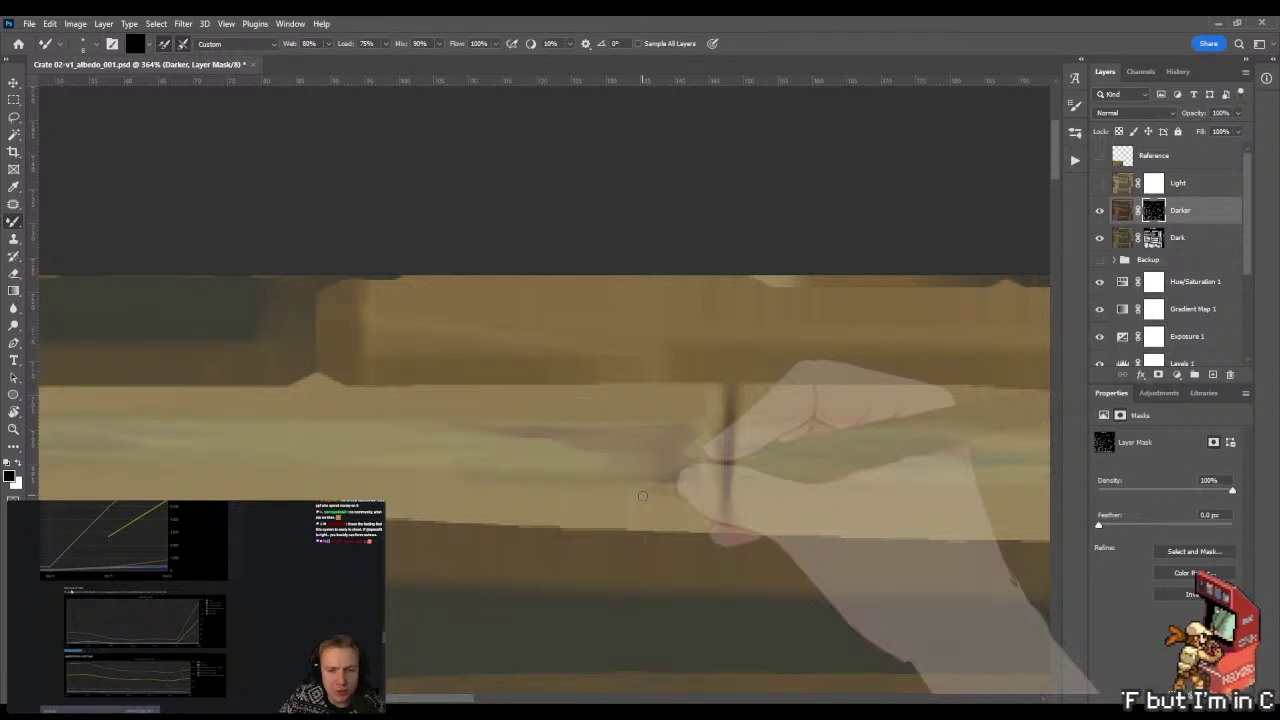
- Lasso the band section around the patch beside the crack, fade the patch with black-to-transparent gradients, and deselect
key("l")
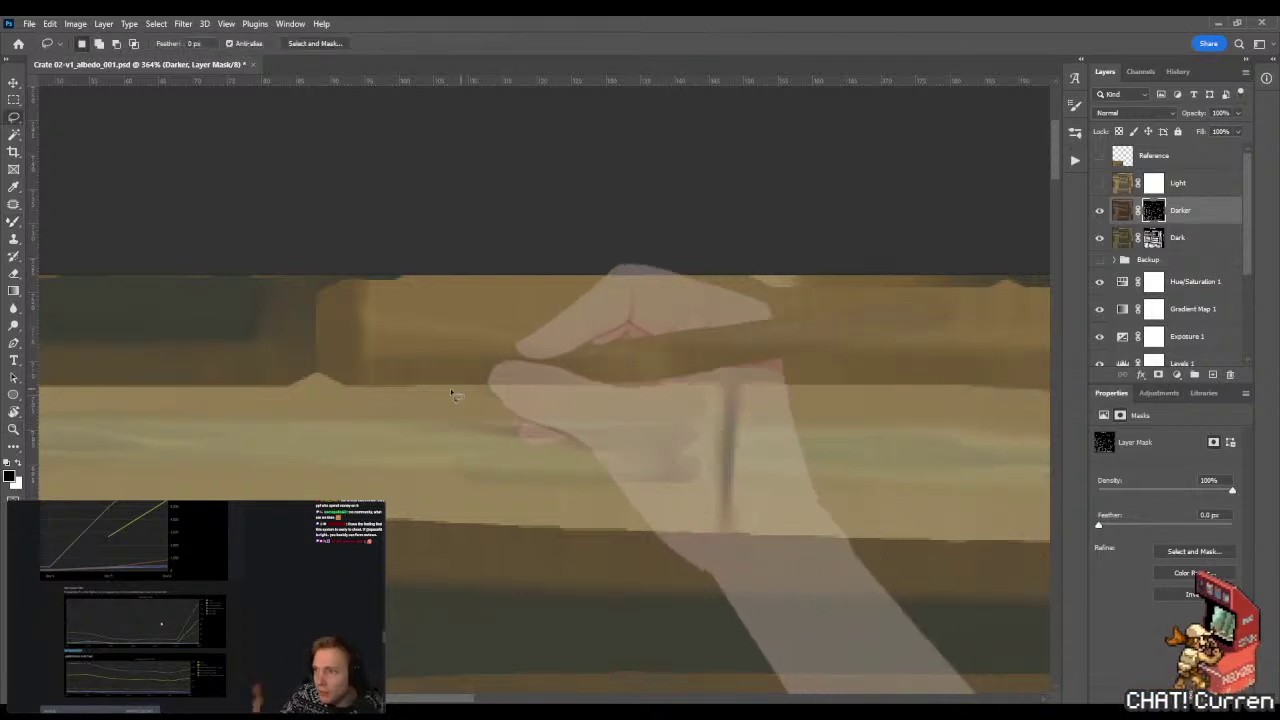
mouse_move(368, 403)
left_mouse_down()
mouse_move(735, 388)
mouse_move(738, 440)
mouse_move(512, 508)
mouse_move(296, 469)
mouse_move(368, 404)
left_mouse_up()
key("z")
left_click_drag(517, 283, 392, 300)
key("g")
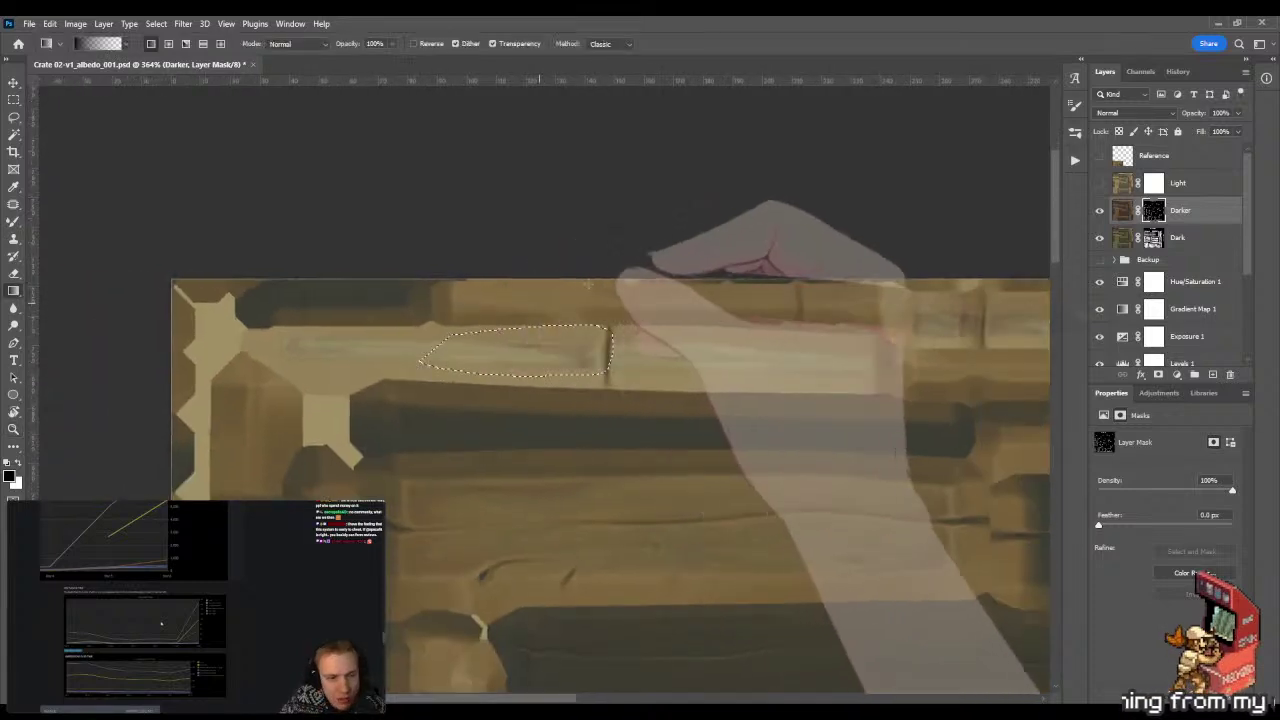
scroll(566, 290, "up", 3)
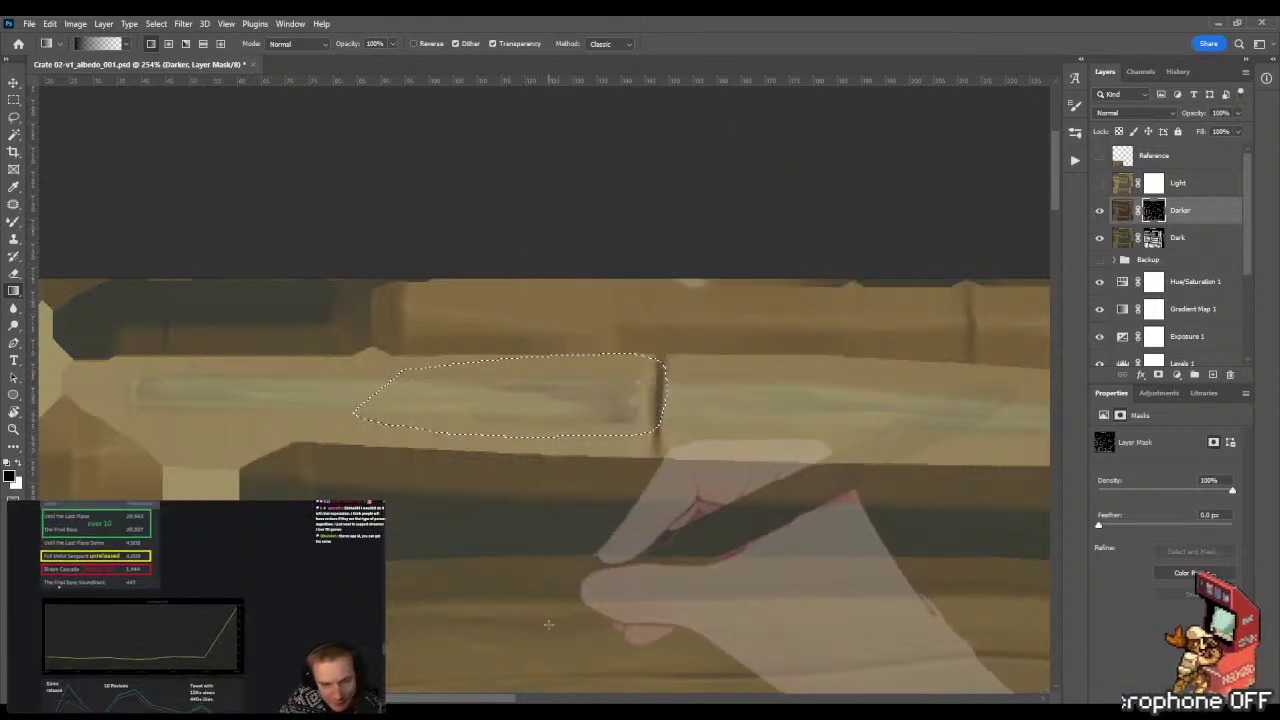
mouse_move(540, 413)
left_mouse_down()
mouse_move(547, 657)
mouse_move(539, 393)
left_mouse_up()
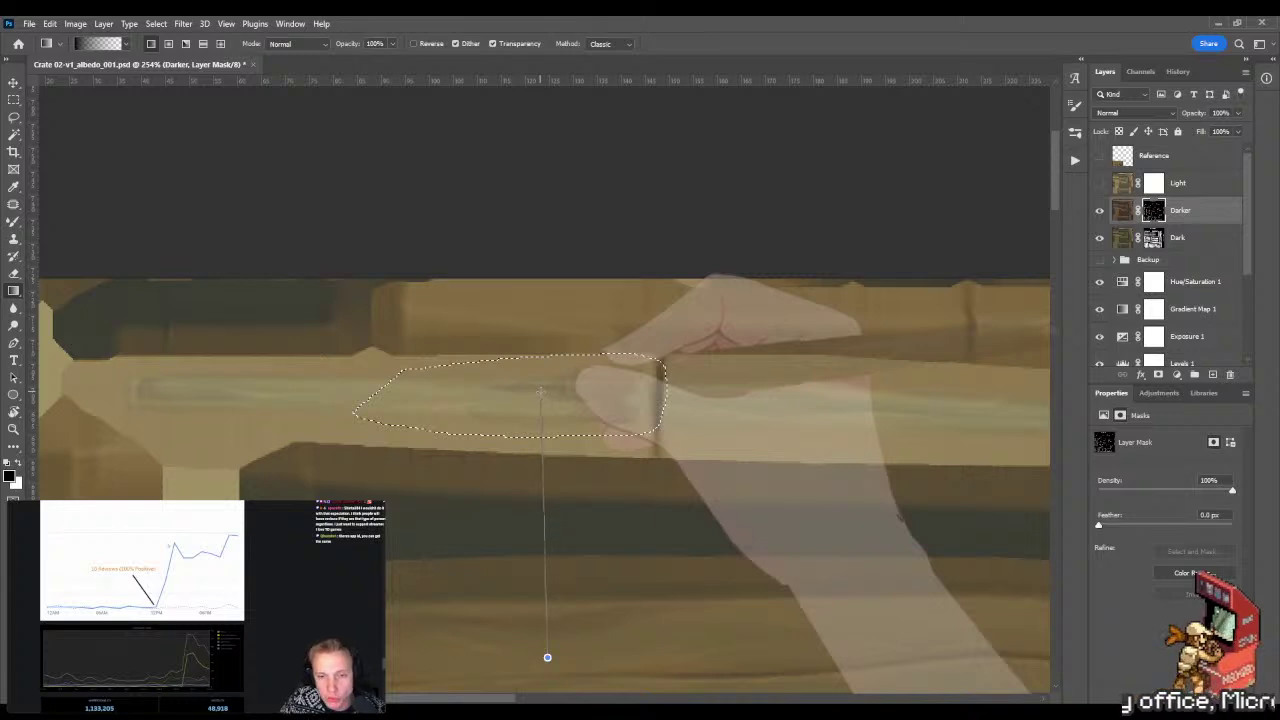
left_click_drag(540, 392, 550, 345)
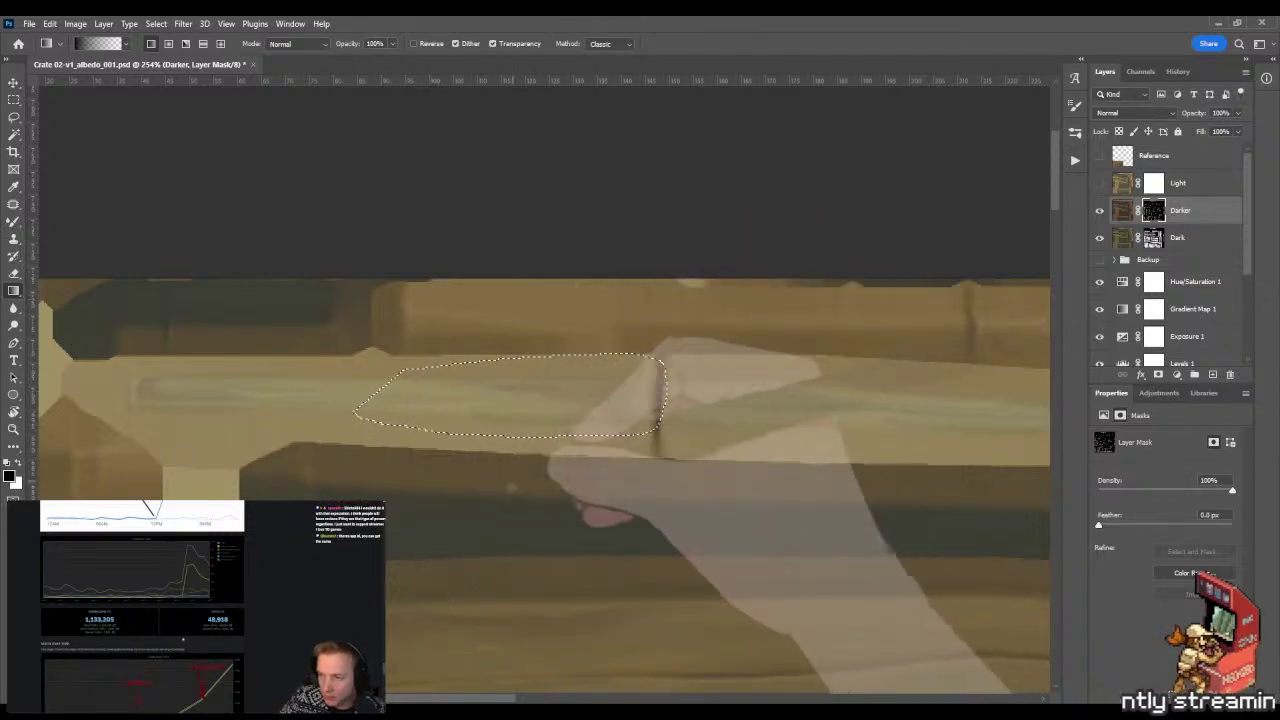
key("m")
left_click(489, 526)
- Lasso a tapering patch on the crack's other side, fill it with a white gradient on the Darker mask, and soften it
key("z")
left_click_drag(598, 440, 520, 470)
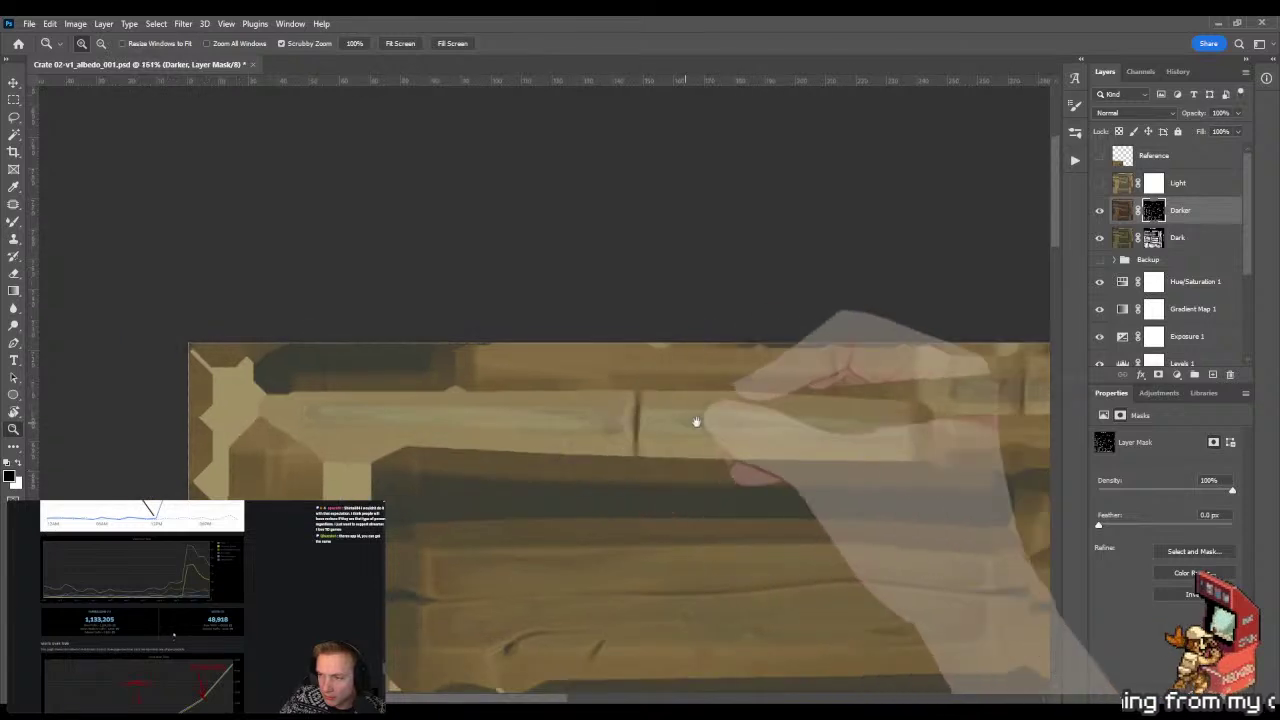
left_click_drag(738, 415, 640, 385)
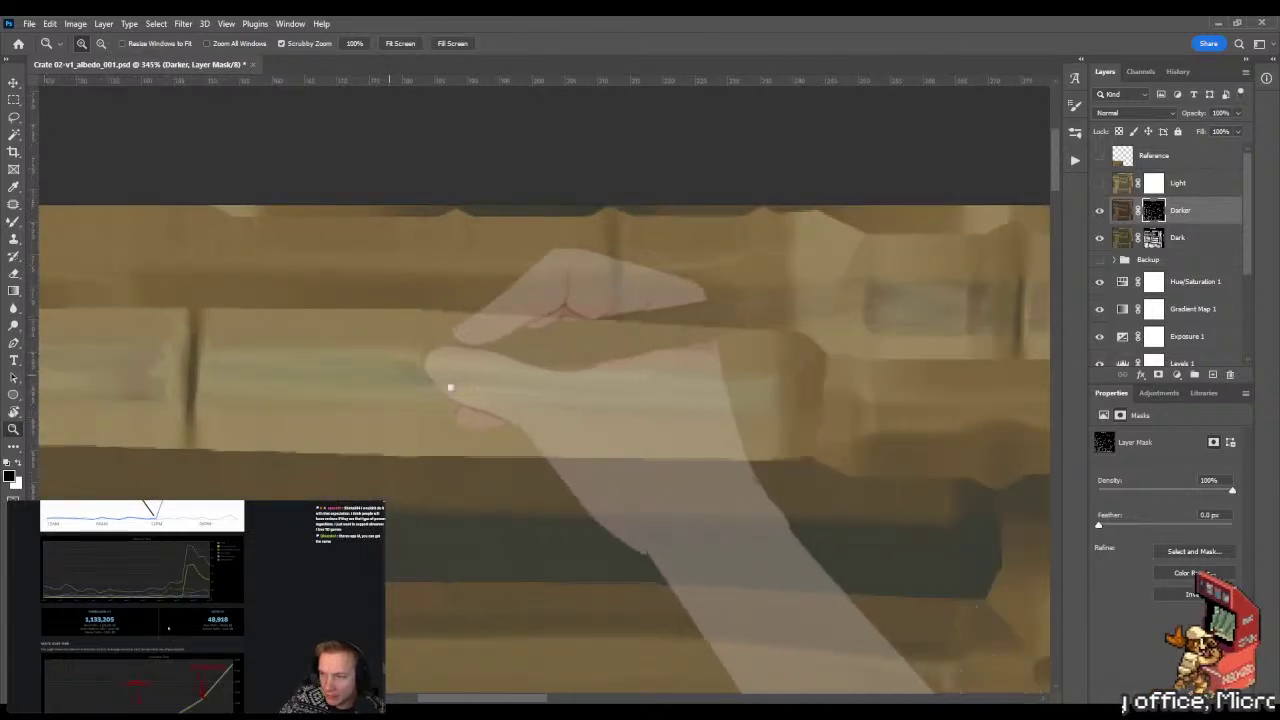
mouse_move(450, 387)
left_mouse_down()
mouse_move(537, 400)
mouse_move(515, 413)
mouse_move(530, 412)
left_mouse_up()
key("l")
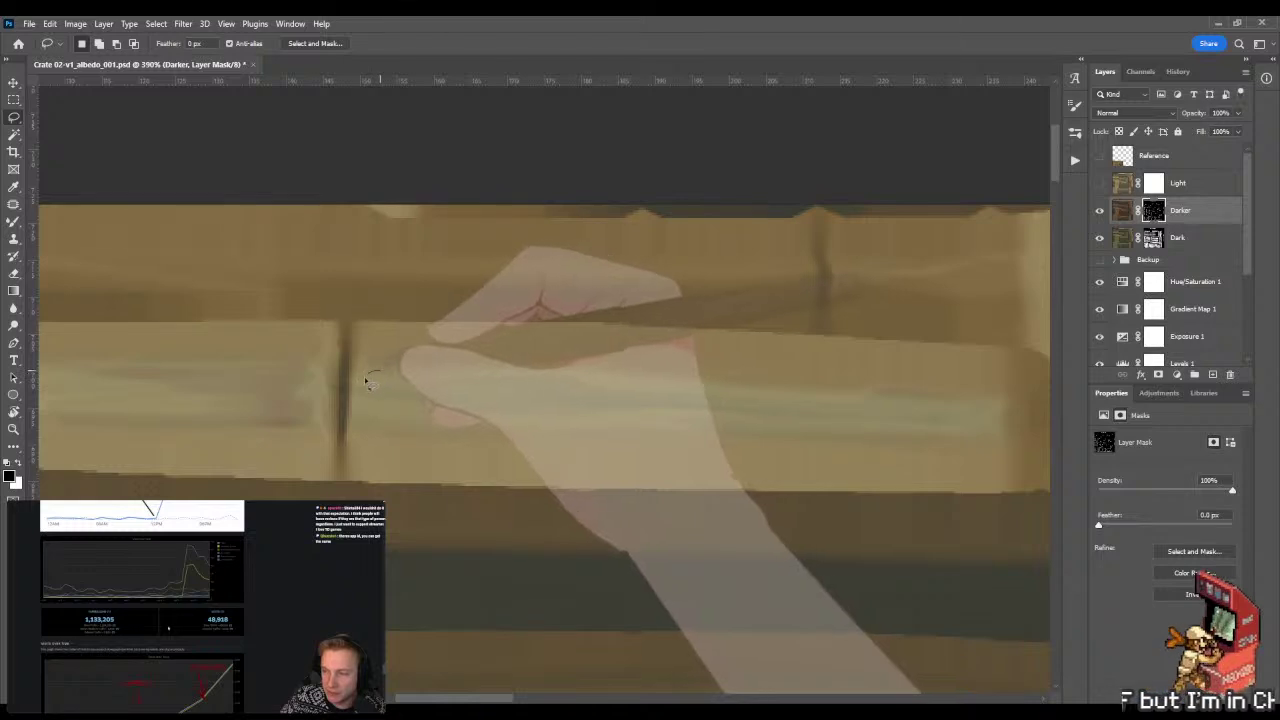
mouse_move(365, 380)
left_mouse_down()
mouse_move(365, 421)
mouse_move(493, 422)
left_mouse_up()
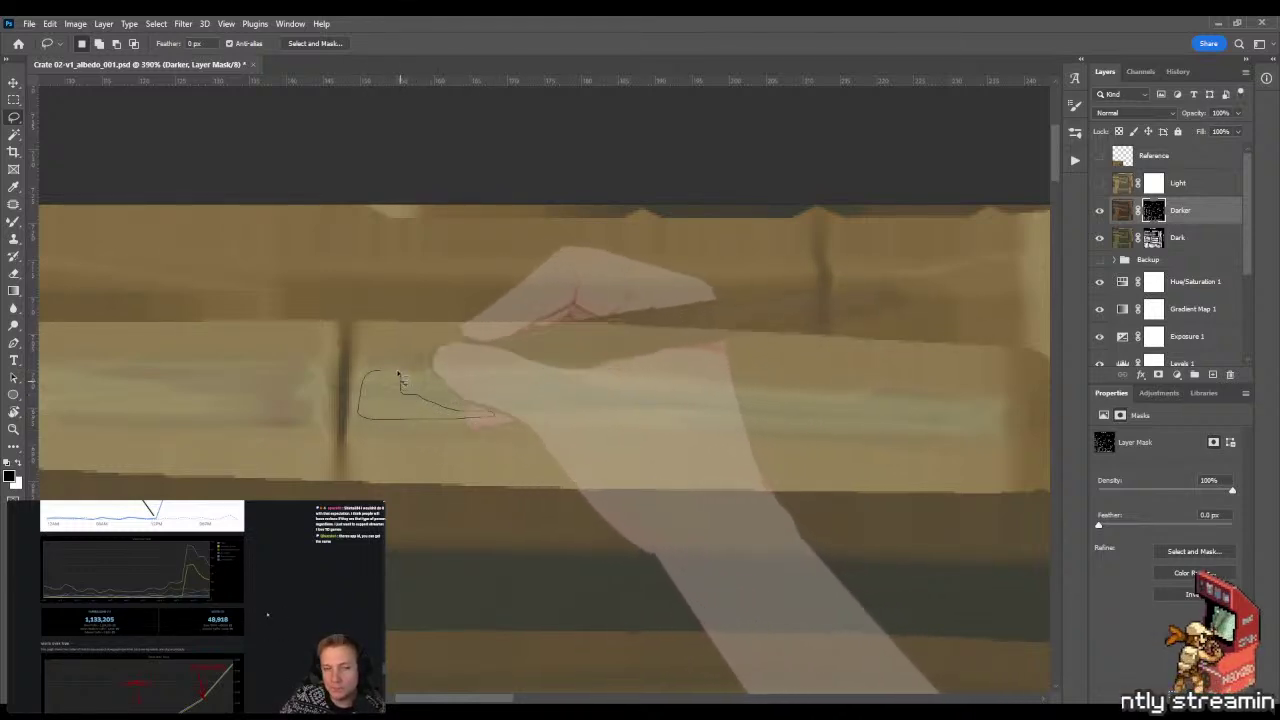
key("g")
key("x")
left_click_drag(420, 286, 420, 245)
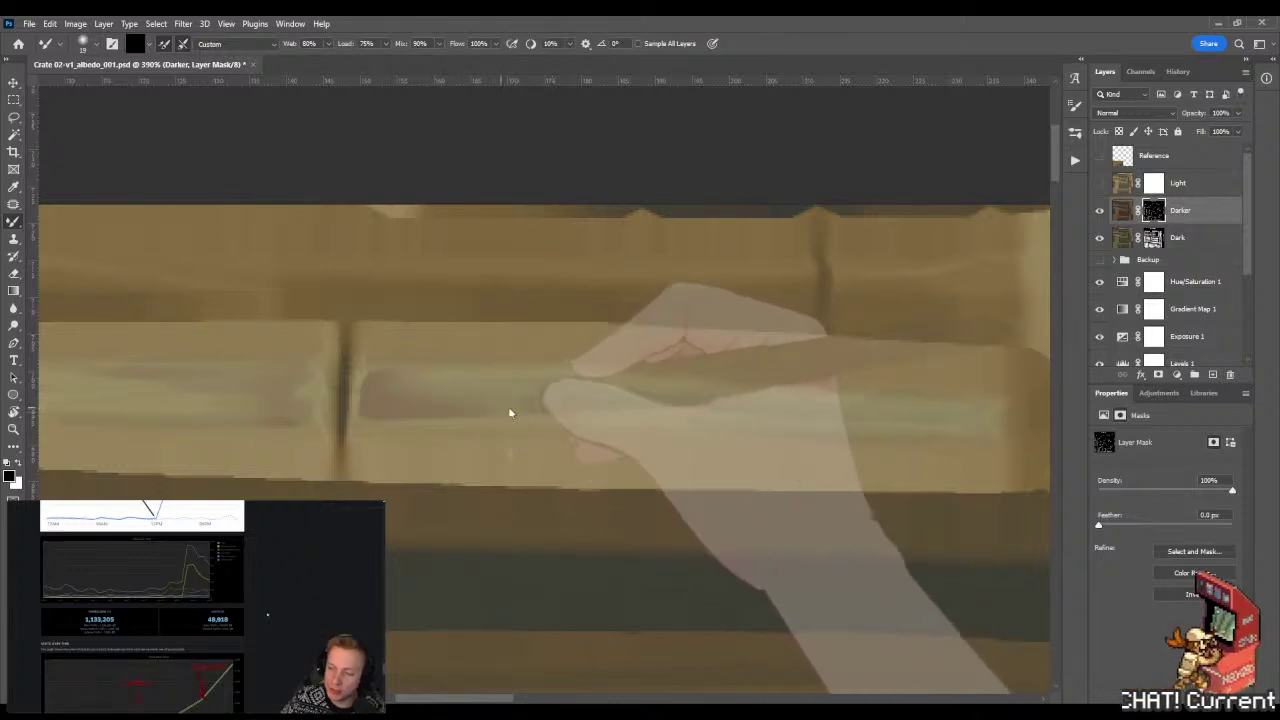
- Lasso around the new patch past the crack, fade it with a black-to-transparent gradient, and deselect
key("l")
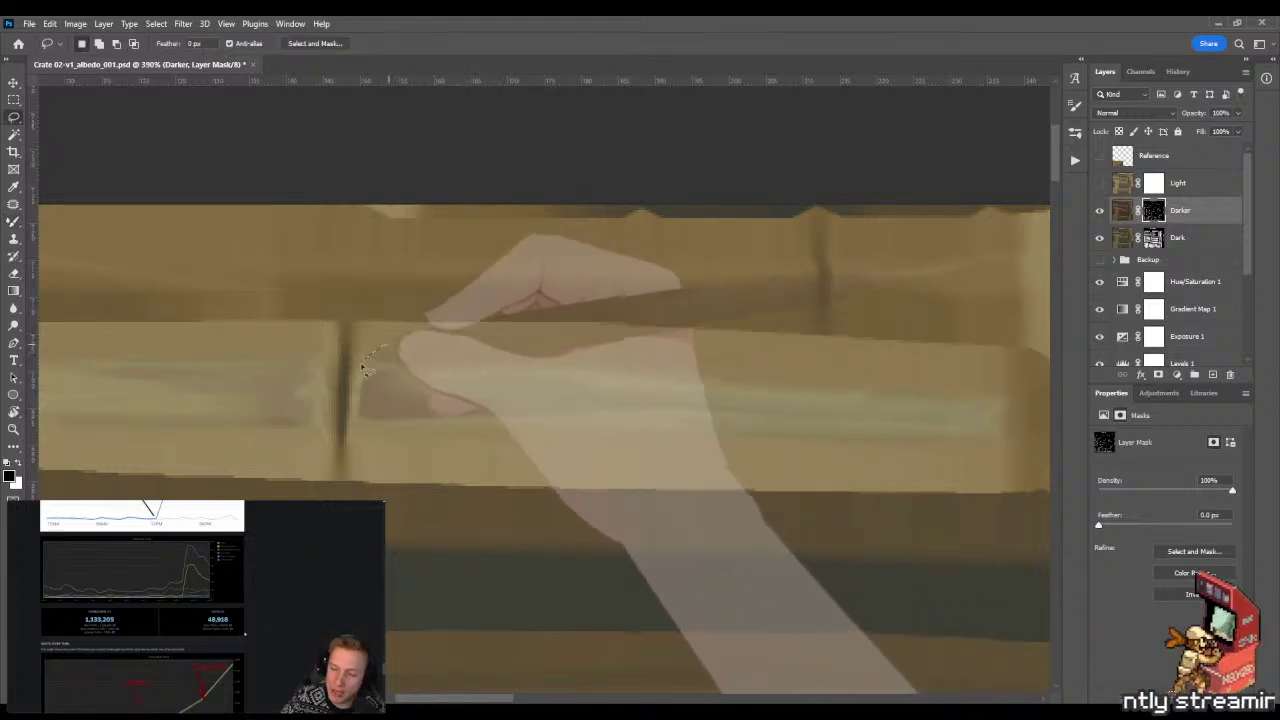
mouse_move(385, 347)
left_mouse_down()
mouse_move(393, 444)
mouse_move(690, 422)
mouse_move(620, 356)
mouse_move(372, 348)
left_mouse_up()
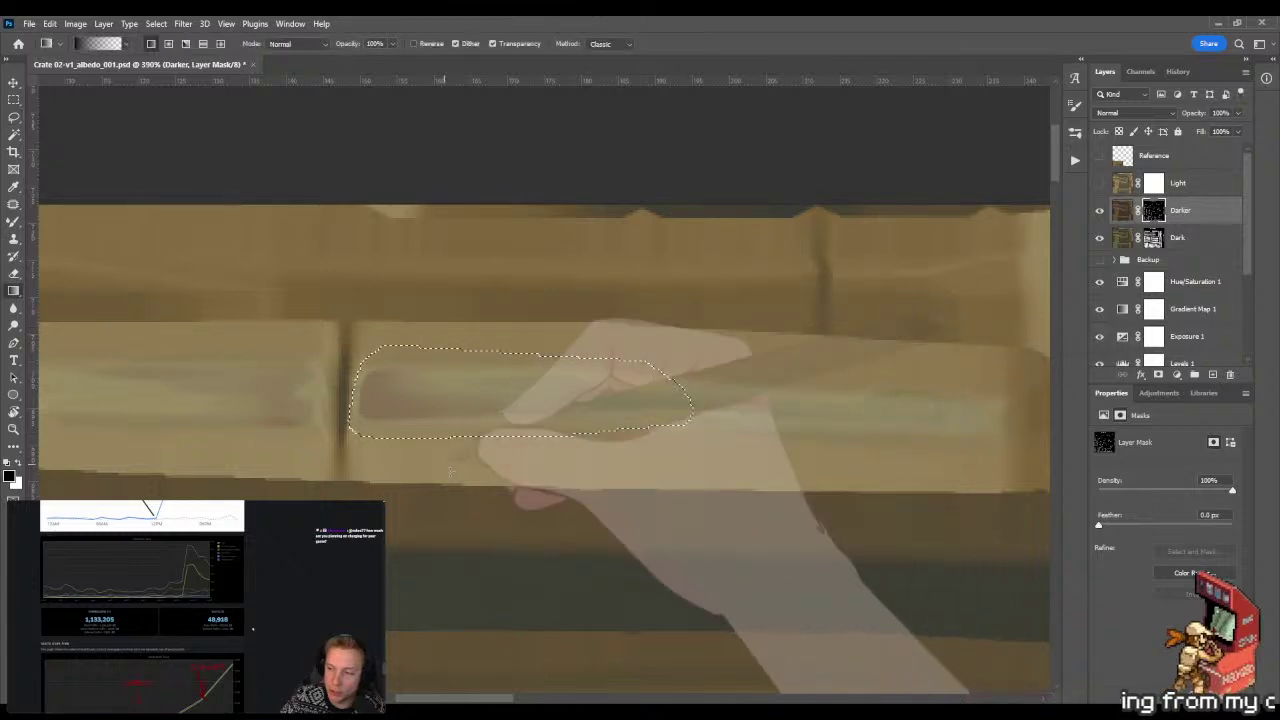
key("z")
left_click_drag(555, 418, 480, 420)
key("g")
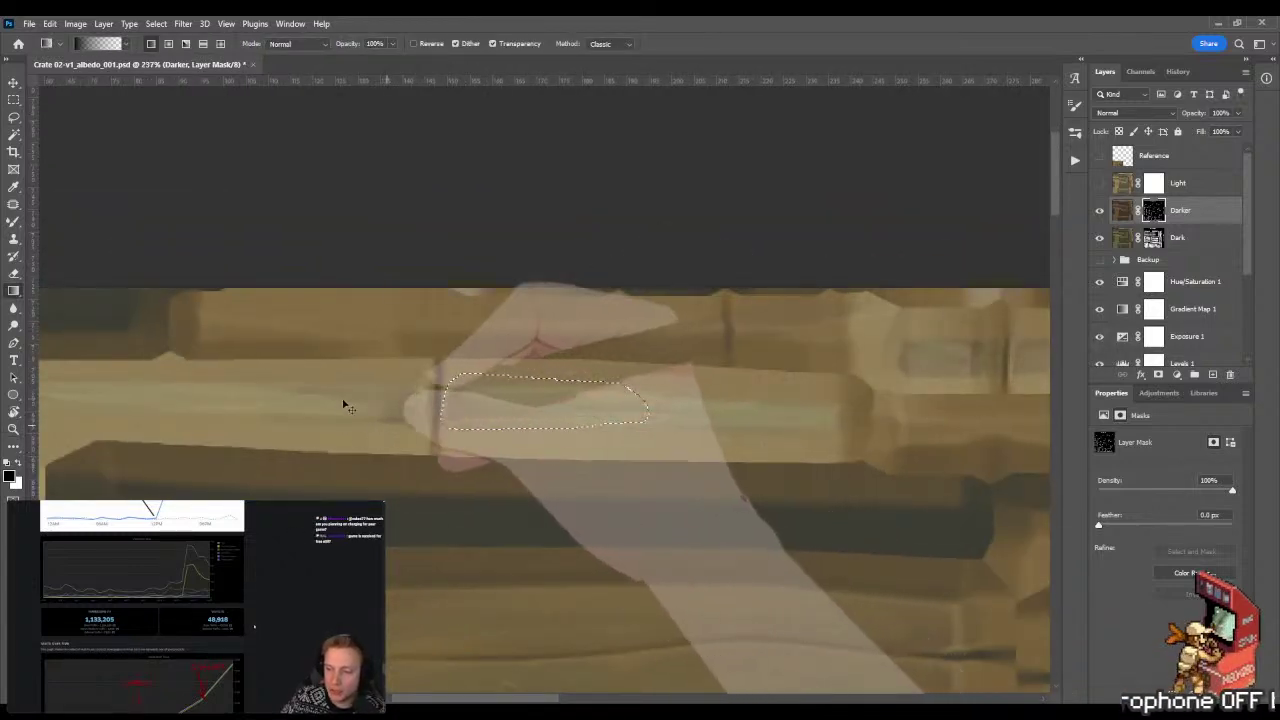
left_click_drag(471, 186, 471, 292)
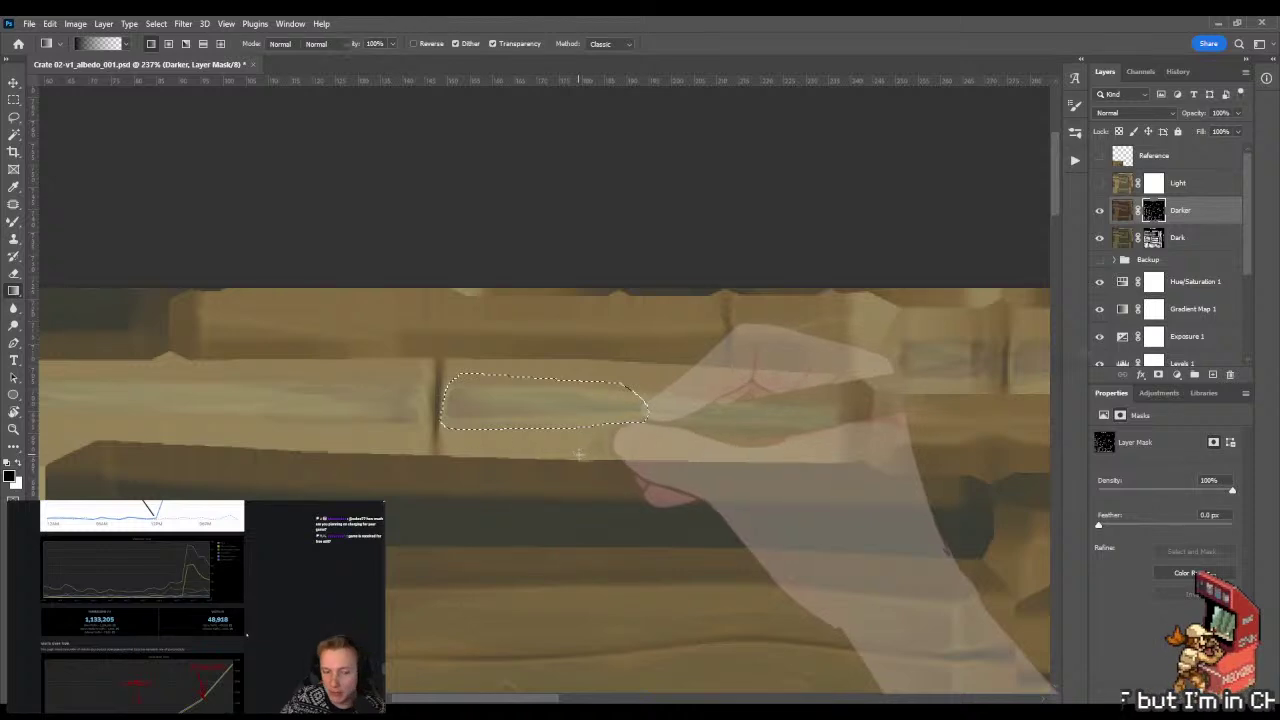
key("ctrl+d")
key("z")
mouse_move(591, 380)
left_mouse_down()
mouse_move(671, 391)
mouse_move(646, 364)
left_mouse_up()
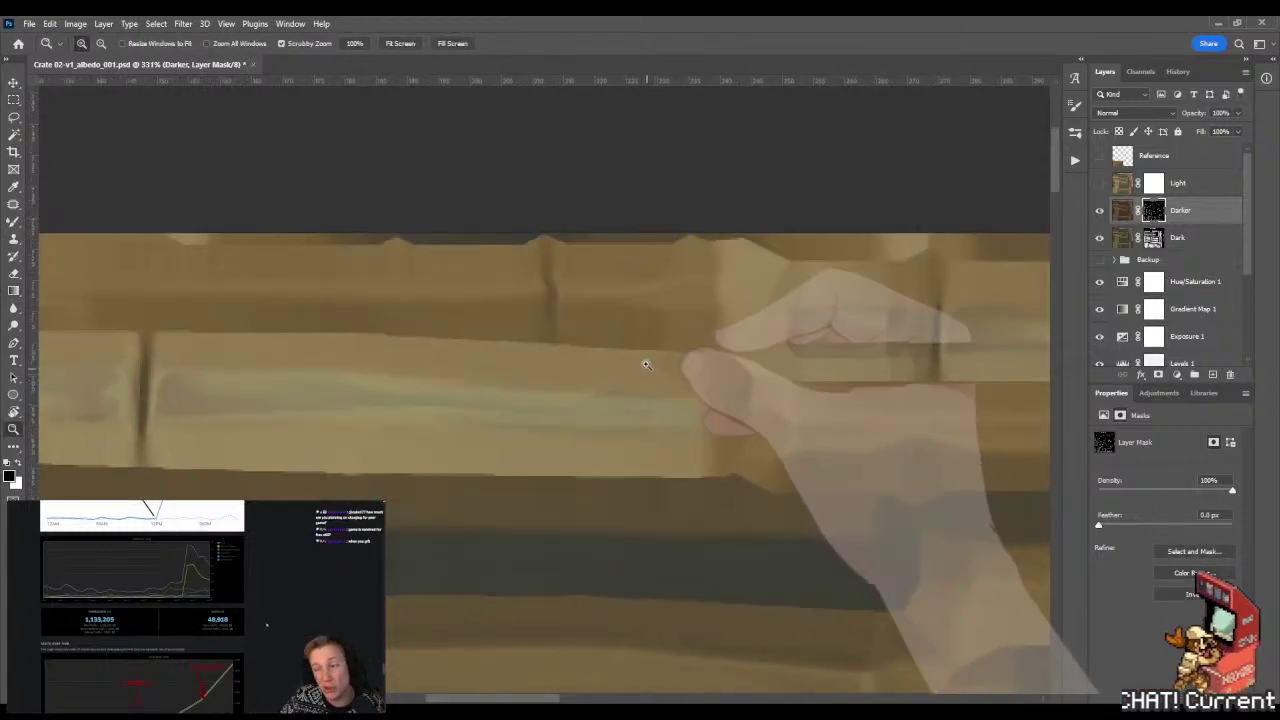
- Lasso a ragged patch tapering inward from the light plank's end, fill it with white on the Darker mask, and deselect
key("l")
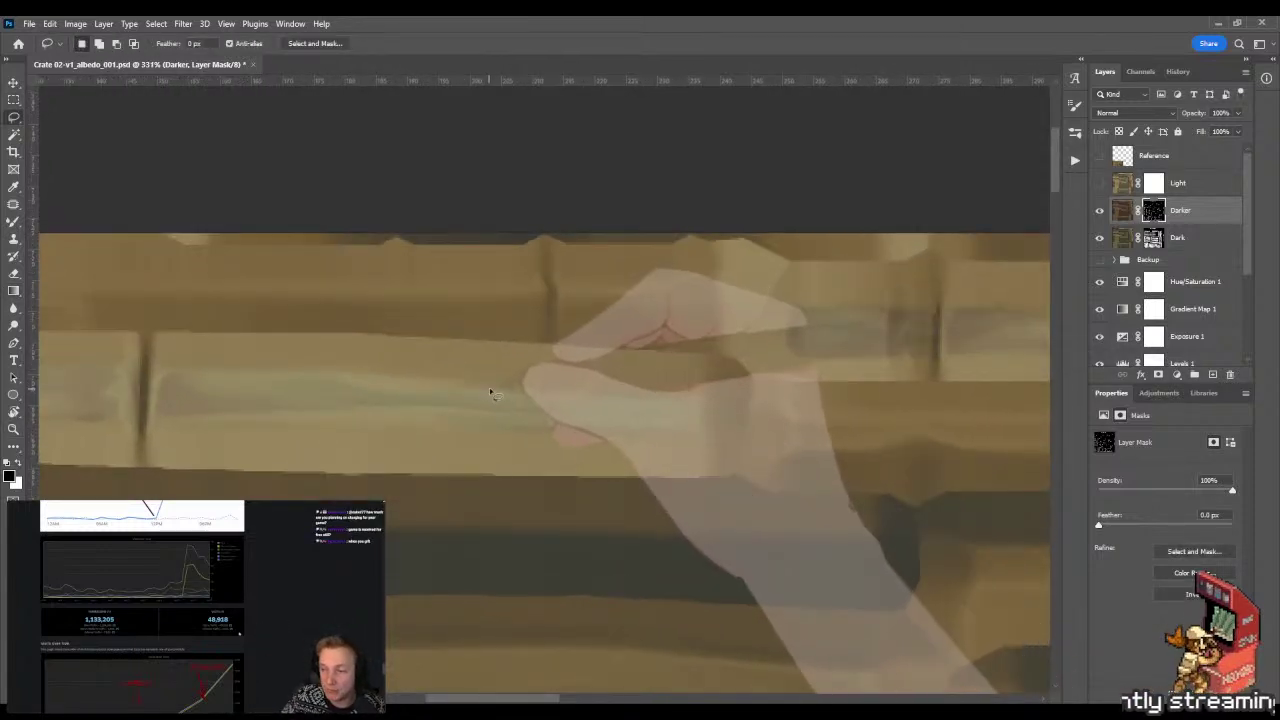
mouse_move(489, 385)
left_mouse_down()
mouse_move(653, 392)
mouse_move(684, 436)
left_mouse_up()
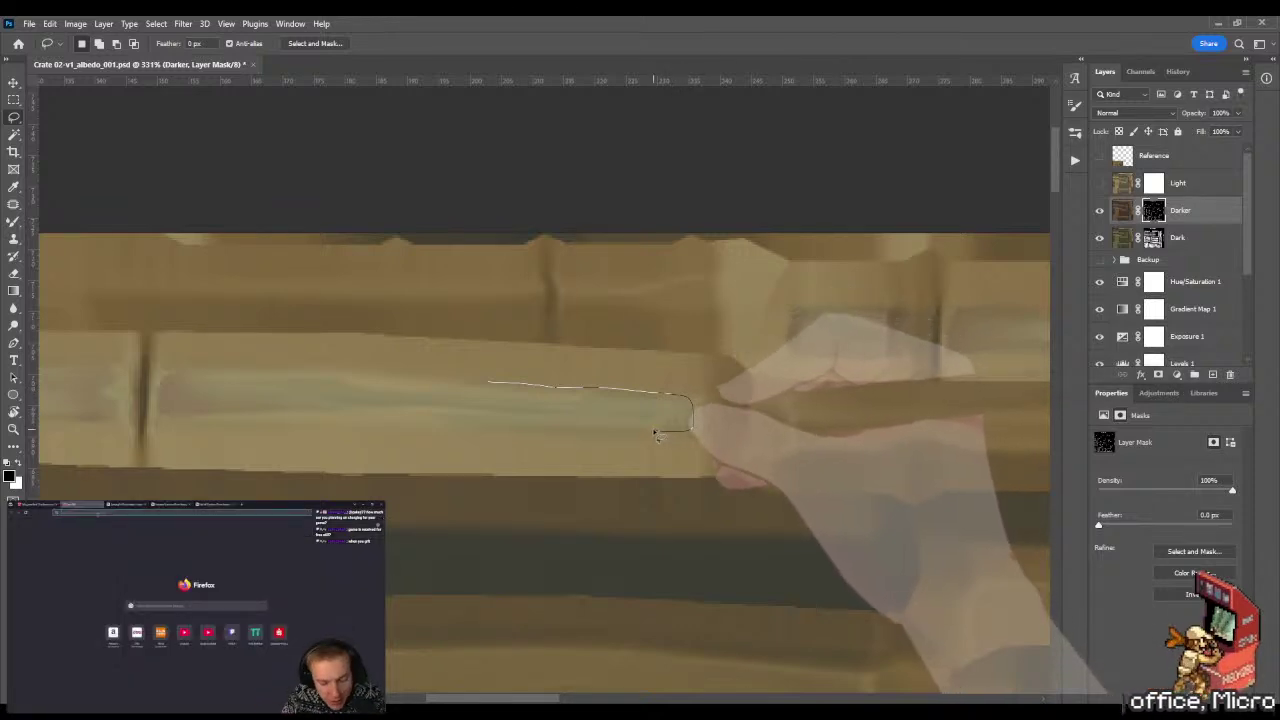
left_click_drag(602, 408, 446, 381)
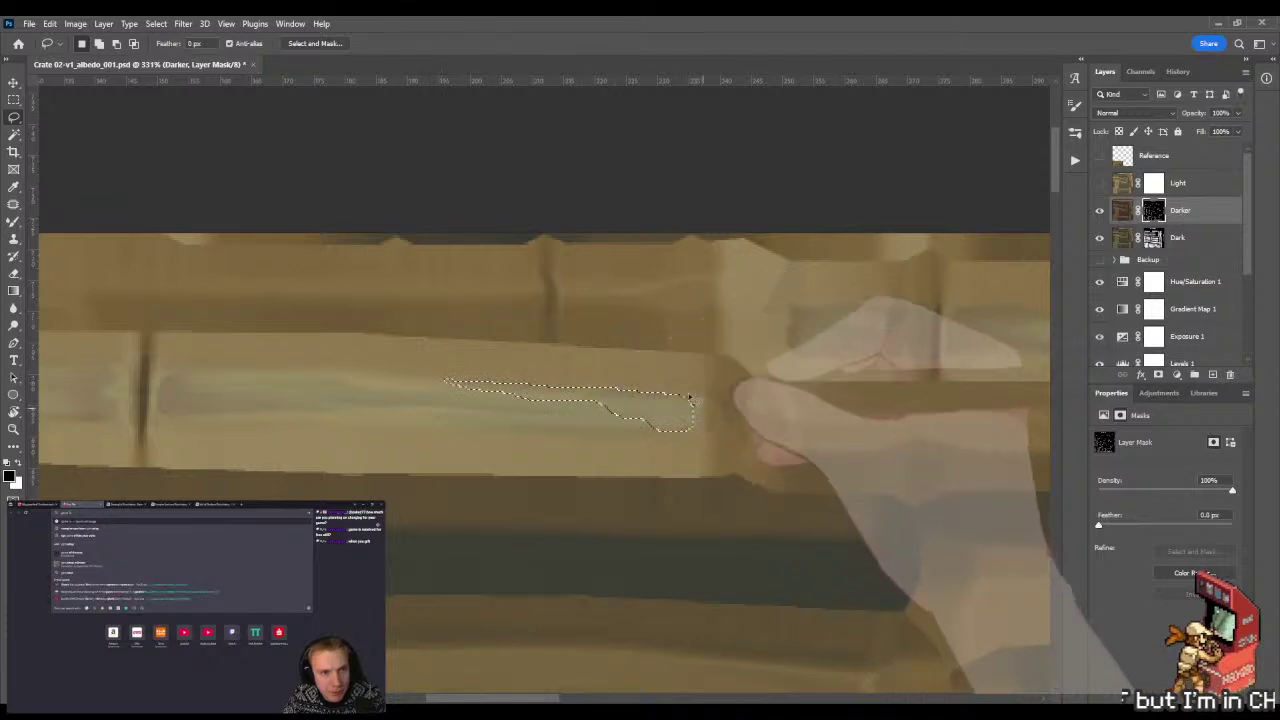
mouse_move(690, 398)
left_mouse_down()
mouse_move(586, 380)
mouse_move(640, 406)
mouse_move(695, 380)
left_mouse_up()
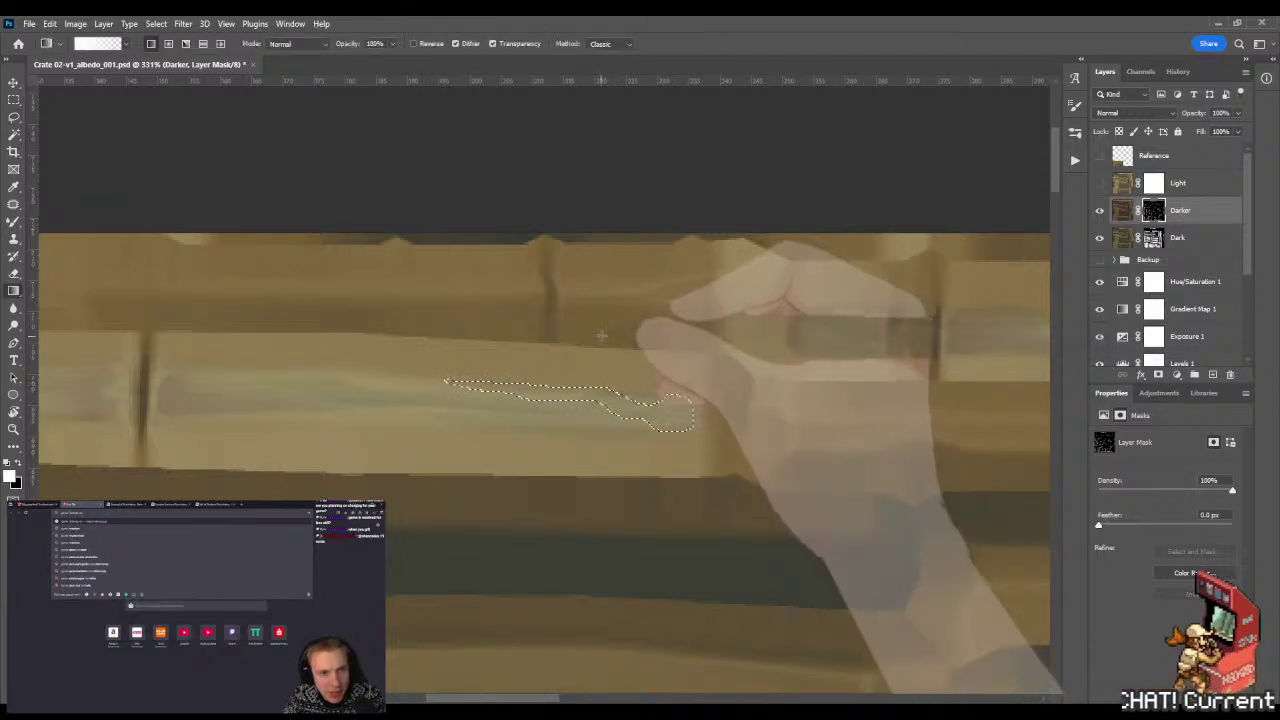
key("BackSpace")
key("ctrl+d")
- Blend the ragged patch's tapering tip and upper edge along the grain with the Mixer Brush
key("m")
key("b")
key("x")
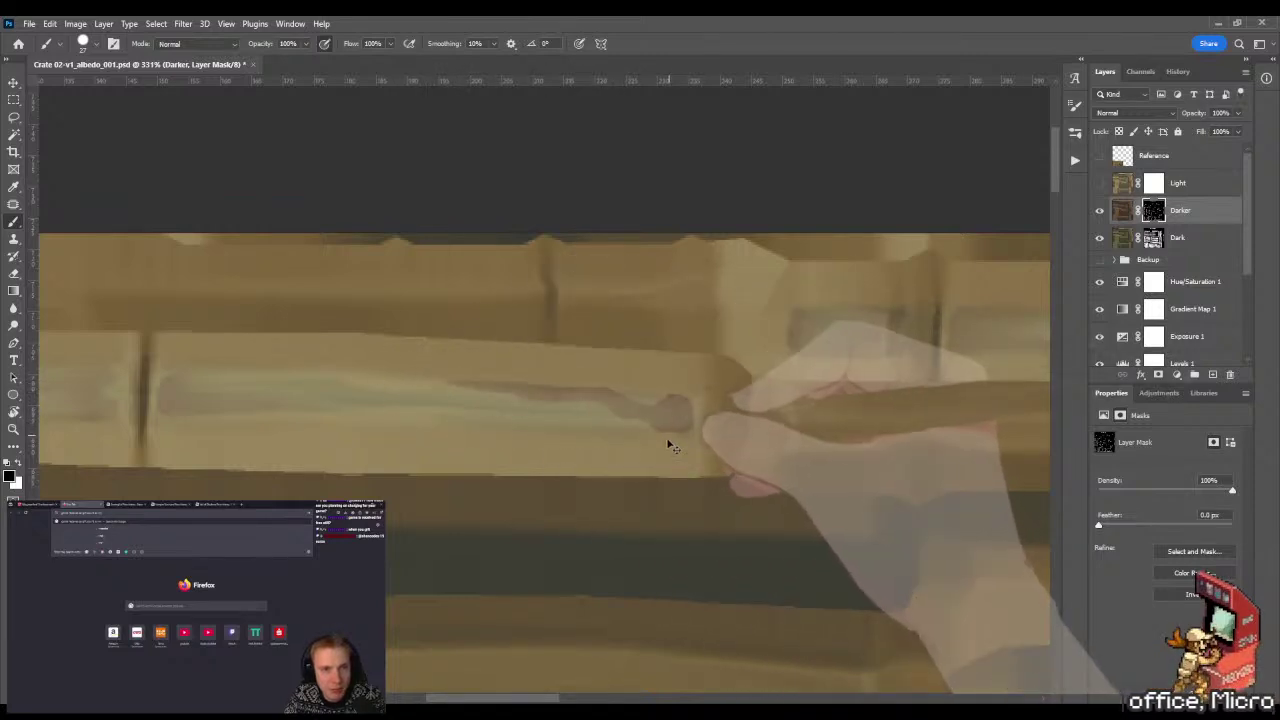
key("shift+b")
key("shift+b")
key("shift+b")
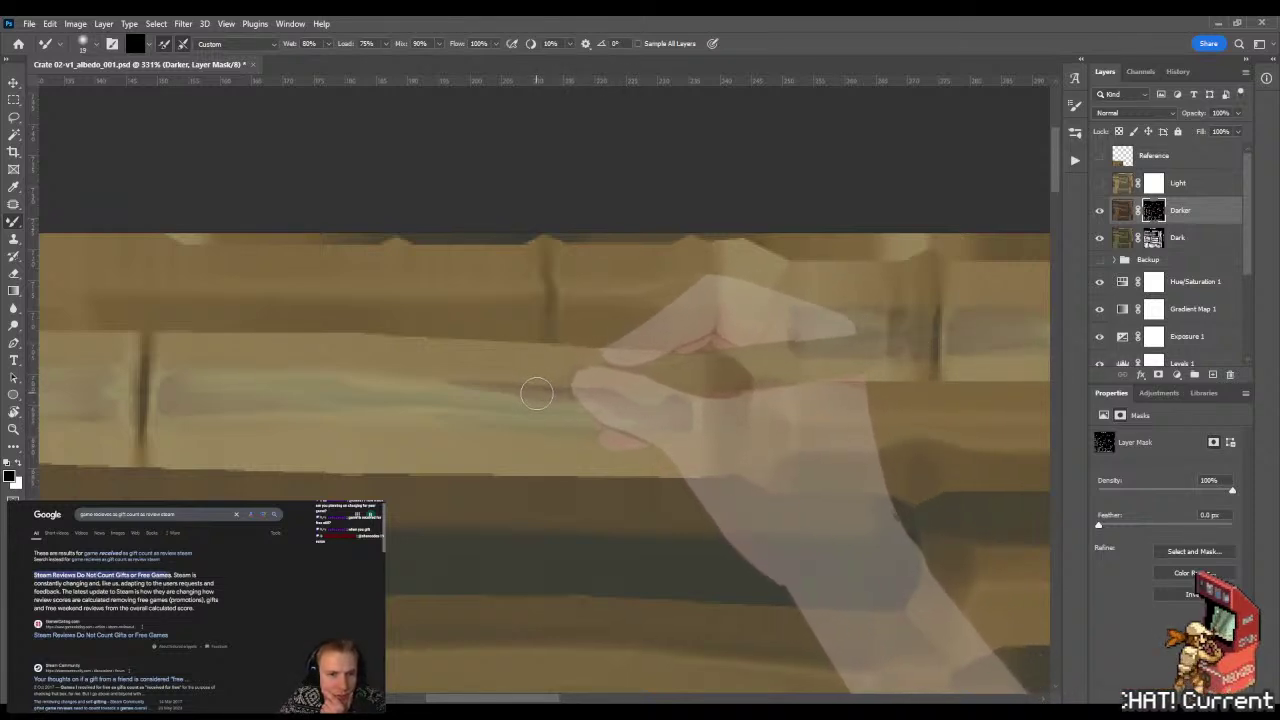
left_click_drag(475, 402, 400, 380)
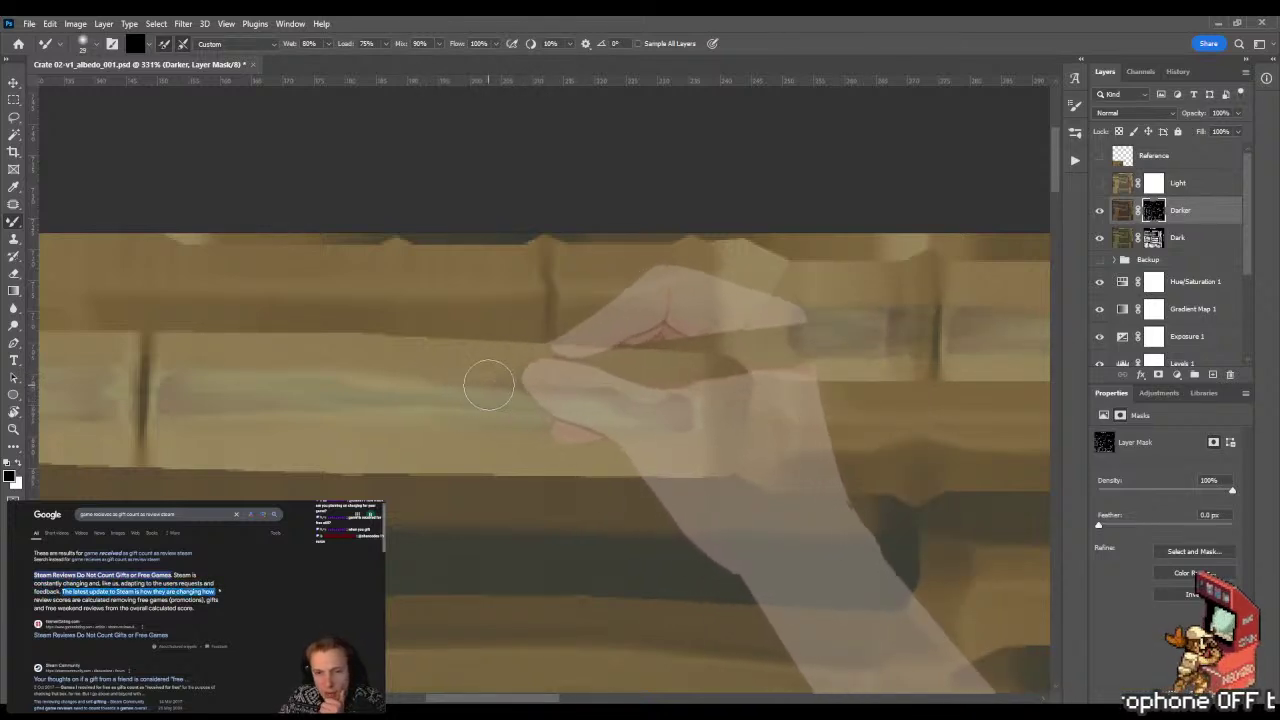
left_click_drag(614, 378, 617, 388)
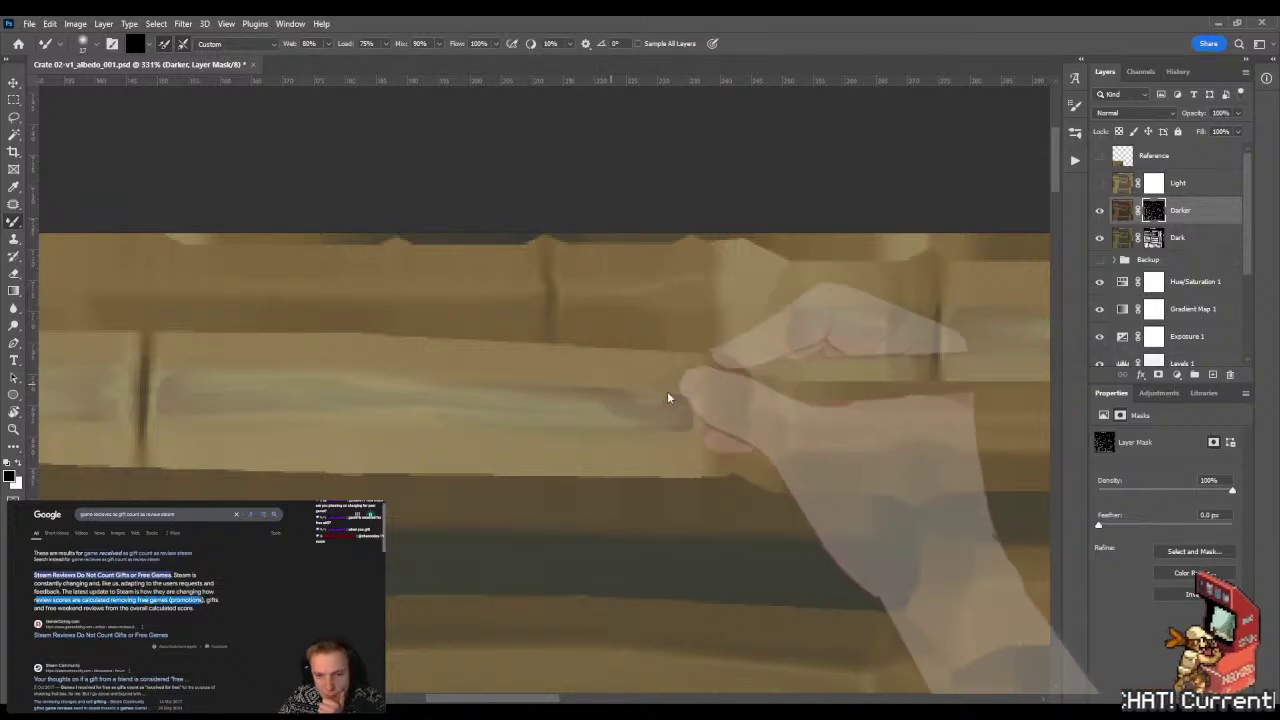
- Lasso around the blended patch at the light plank's end to fade it with a black-to-transparent gradient
key("z")
left_click_drag(655, 380, 586, 381)
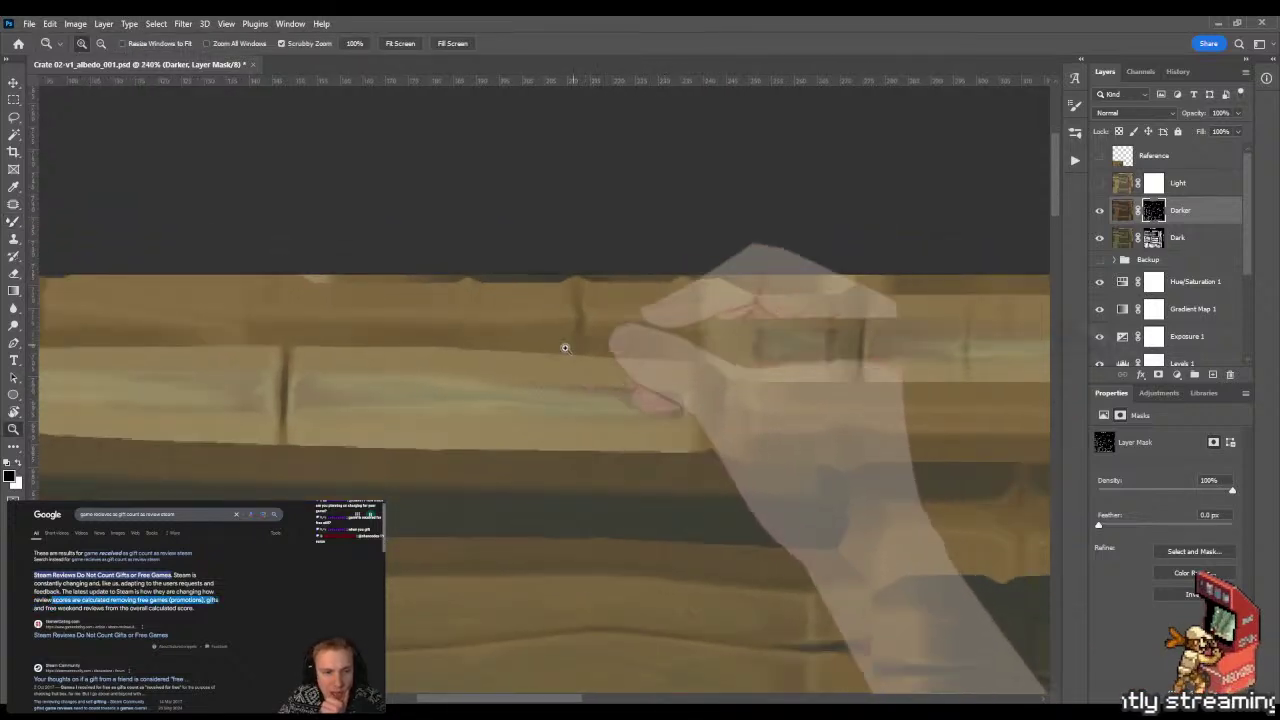
key("l")
mouse_move(462, 363)
left_mouse_down()
mouse_move(676, 371)
mouse_move(699, 388)
mouse_move(694, 433)
mouse_move(499, 441)
mouse_move(460, 424)
mouse_move(418, 348)
left_mouse_up()
key("g")
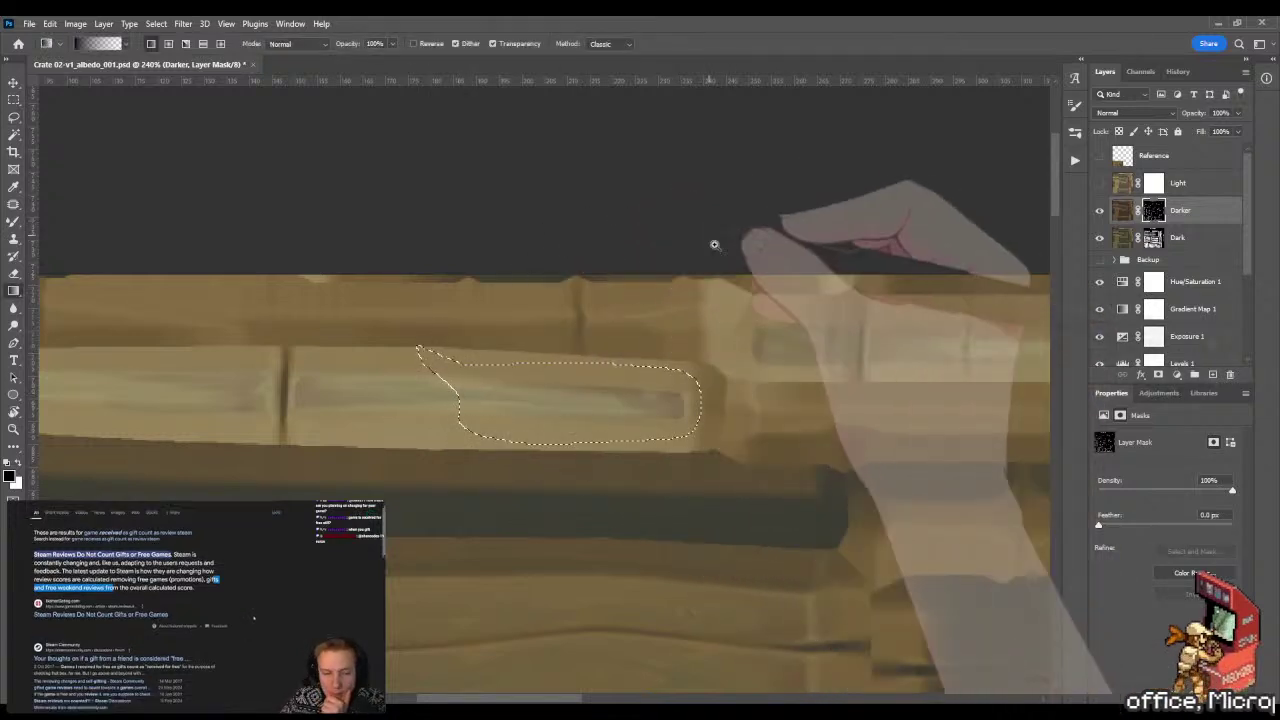
left_click_drag(714, 244, 666, 254)
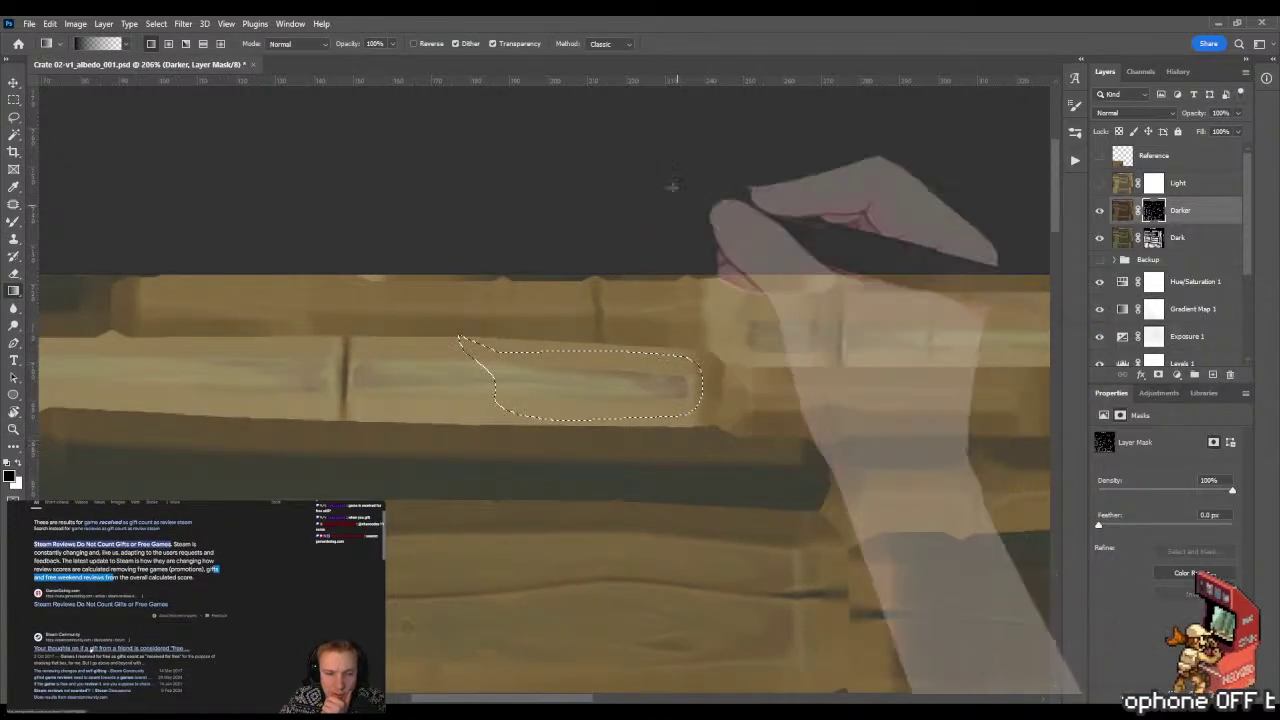